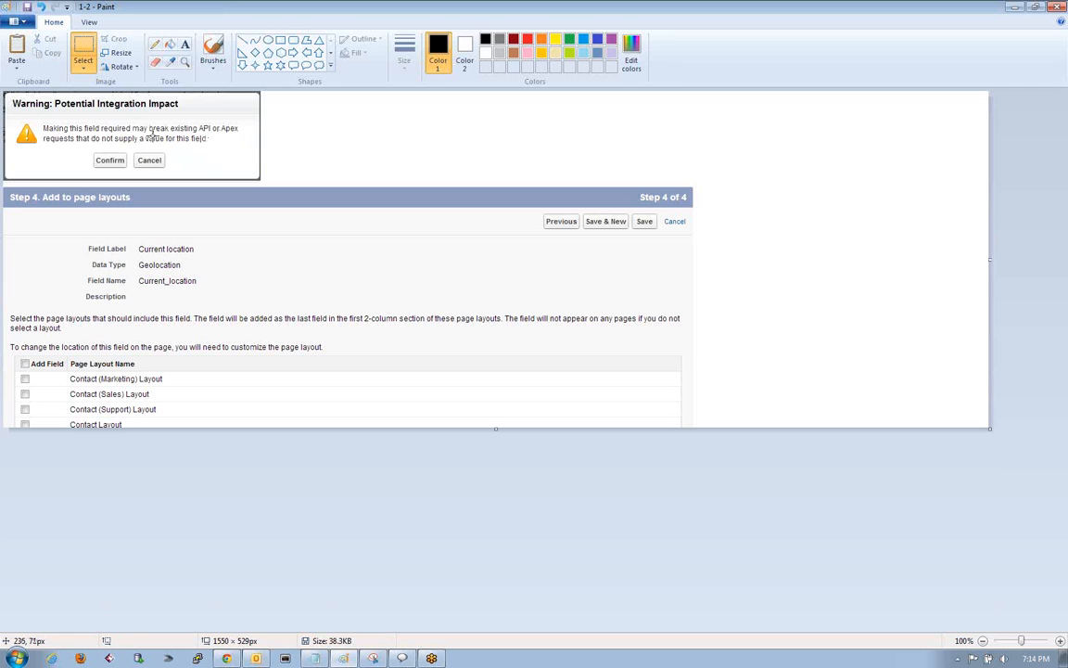
Examine the Potential Integration Impact warning in the screenshot, marking out its message and dialog area.
mouse_move(200, 122)
mouse_down()
mouse_move(200, 130)
mouse_move(252, 136)
mouse_up()
click(317, 162)
drag(6, 91, 261, 177)
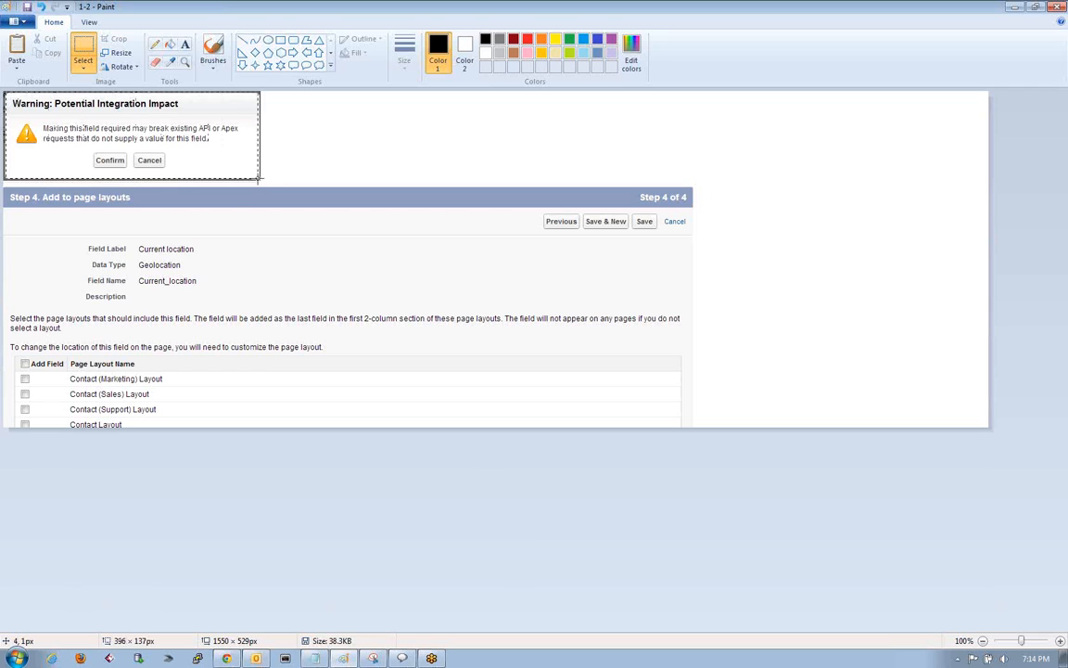
click(283, 187)
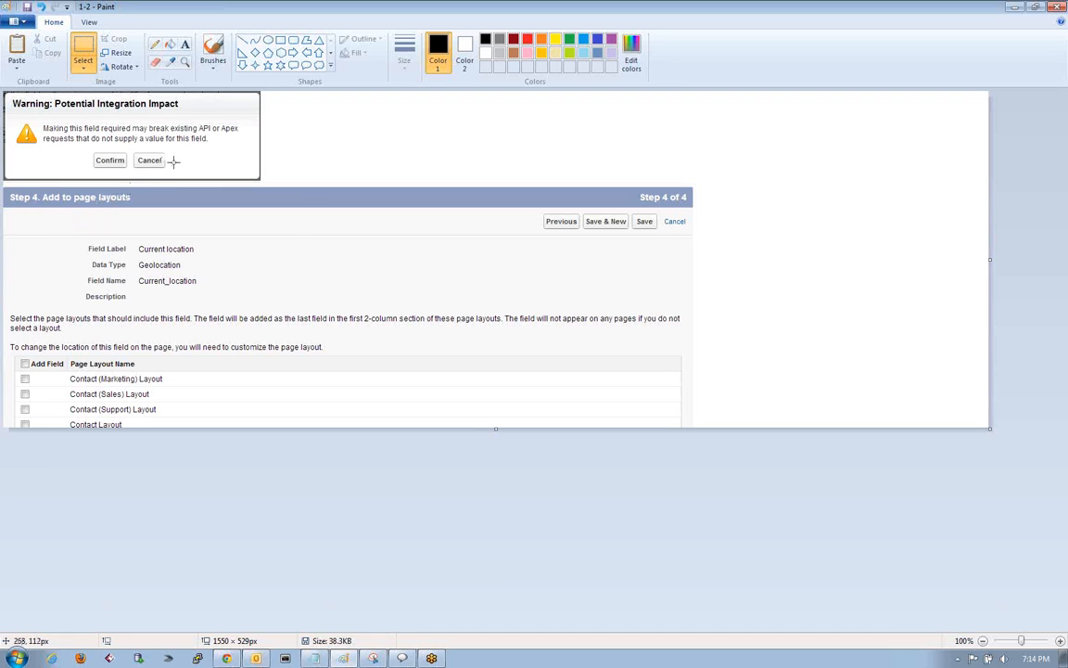
Switch to the SFDC Notes file in Notepad and insert three blank lines below the dashed separator above the pick list note.
click(316, 659)
mouse_move(342, 19)
mouse_down()
mouse_move(536, 54)
mouse_move(803, 69)
mouse_move(741, 53)
mouse_up()
scroll(749, 206, right, 4)
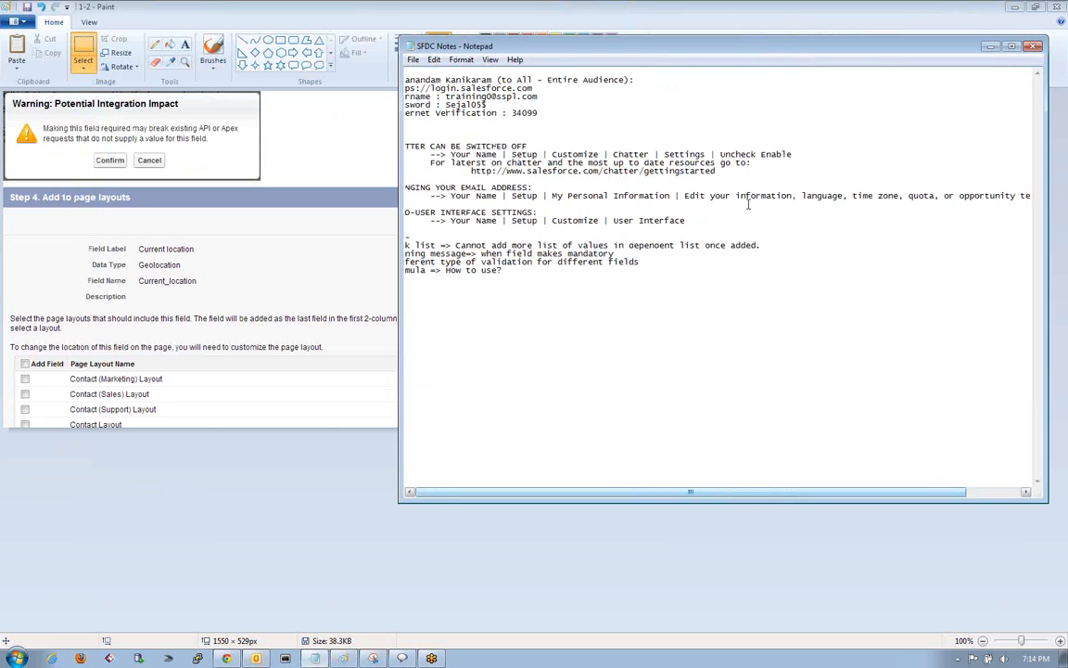
scroll(748, 206, left, 2)
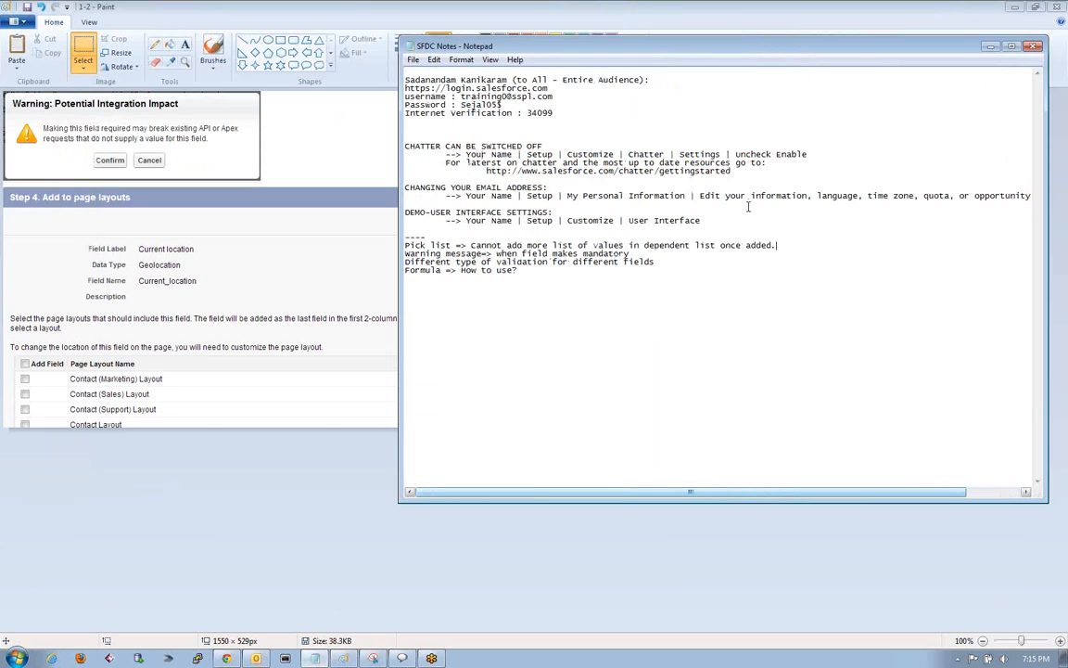
click(429, 236)
key(Return)
key(Return)
key(Return)
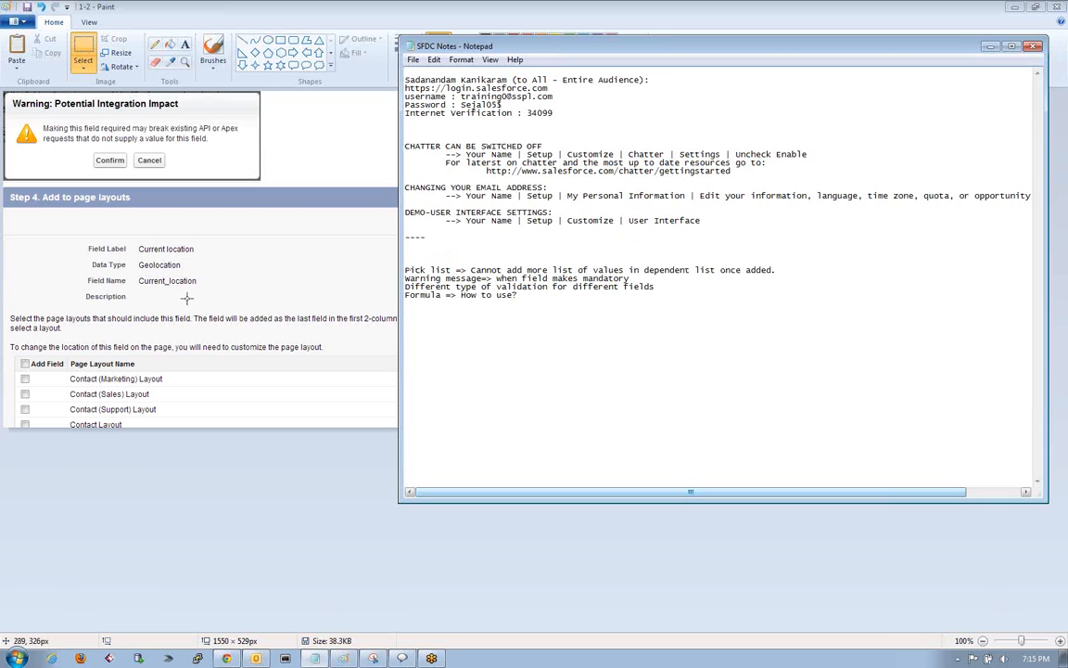
Return to the Paint screenshot and examine the contact page layouts offered in the Add to page layouts step.
click(252, 279)
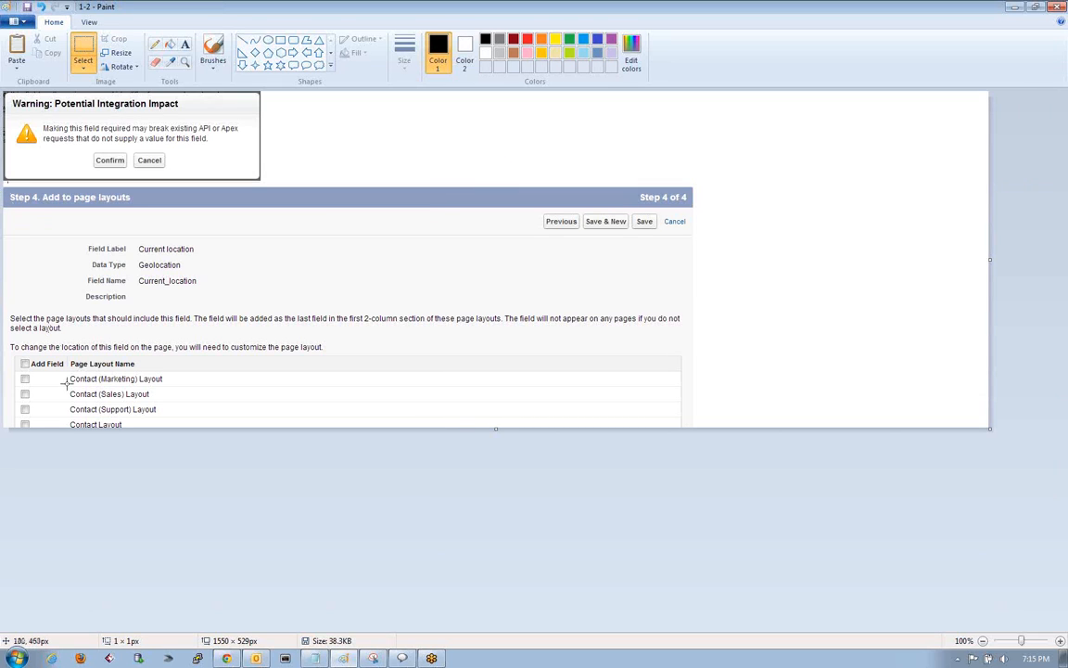
mouse_move(67, 371)
mouse_down()
mouse_move(136, 425)
mouse_move(183, 426)
mouse_up()
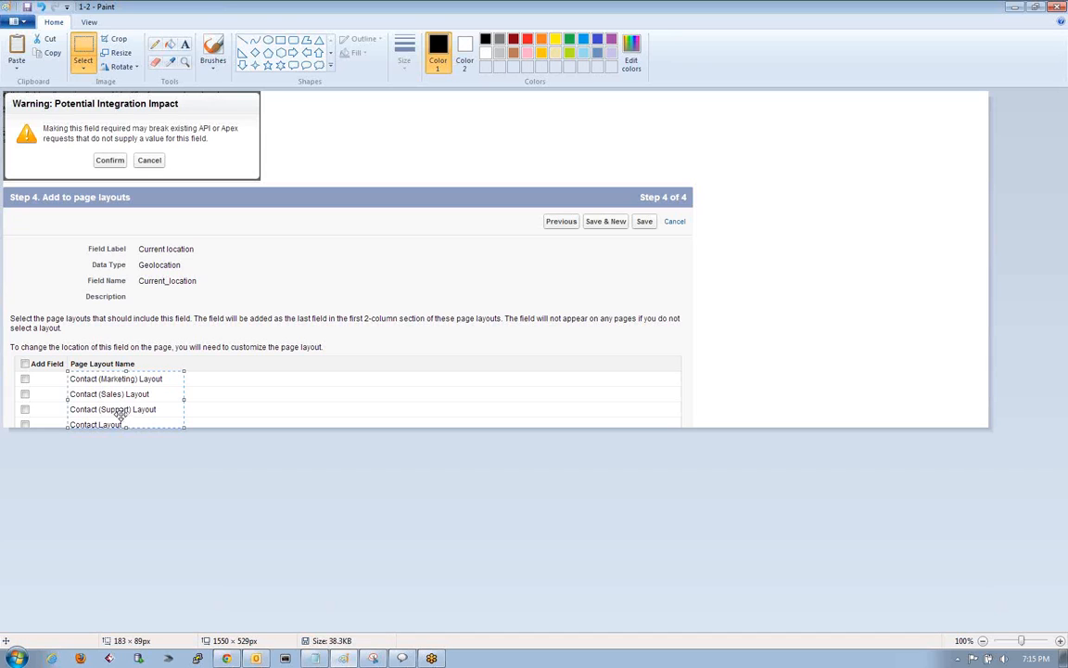
click(246, 413)
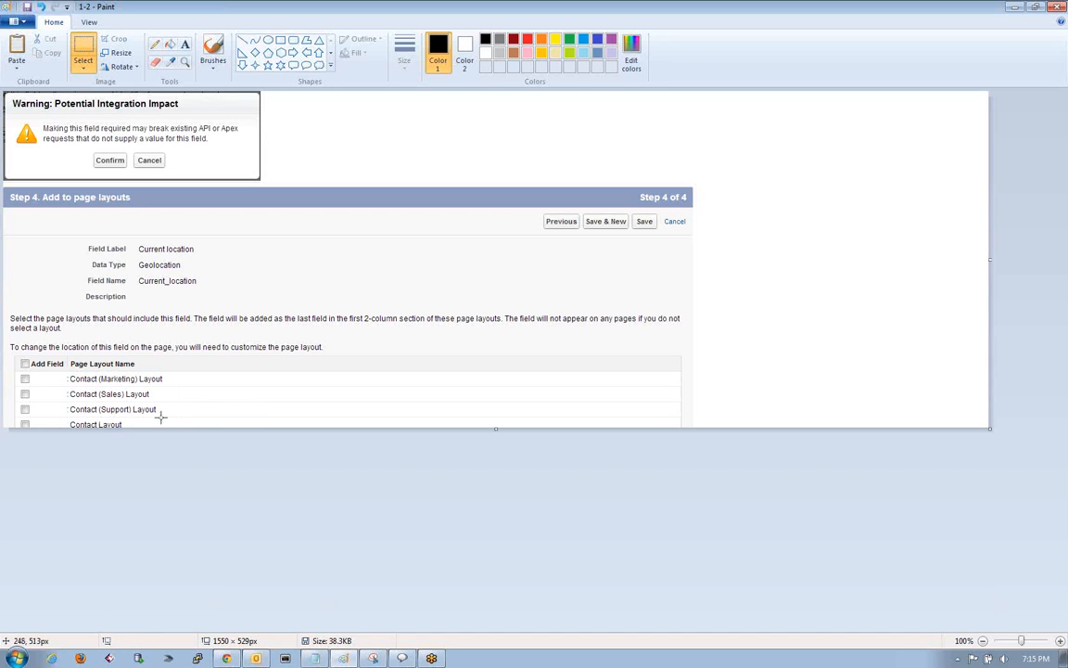
mouse_move(158, 413)
mouse_down()
mouse_move(96, 411)
mouse_move(39, 367)
mouse_move(67, 371)
mouse_up()
click(204, 375)
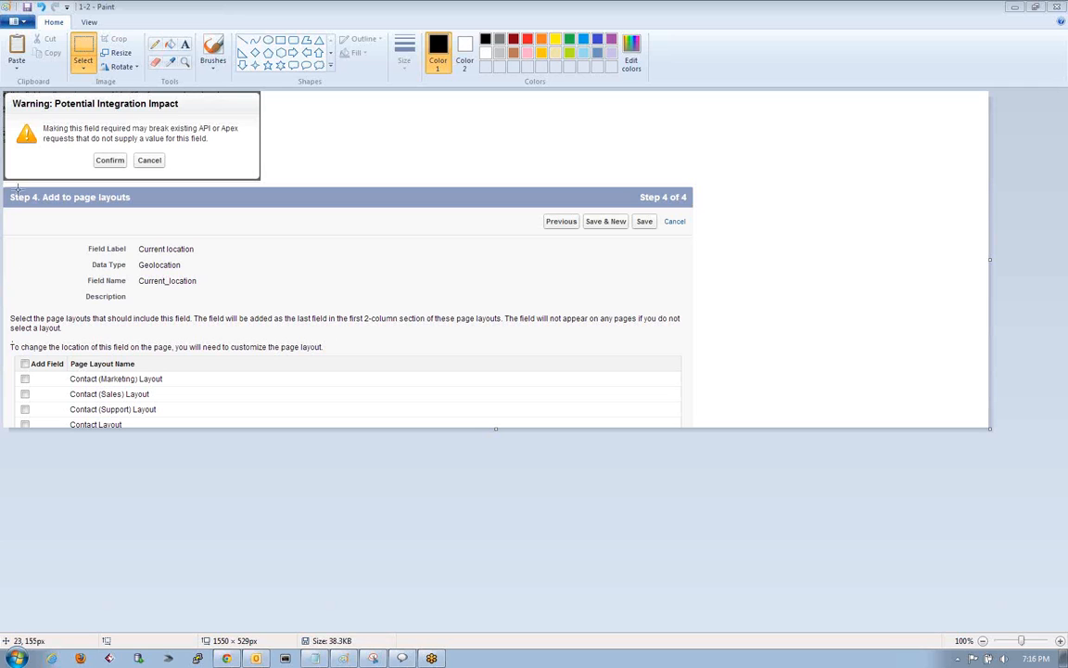
mouse_move(12, 340)
mouse_down()
mouse_move(95, 436)
mouse_move(198, 437)
mouse_up()
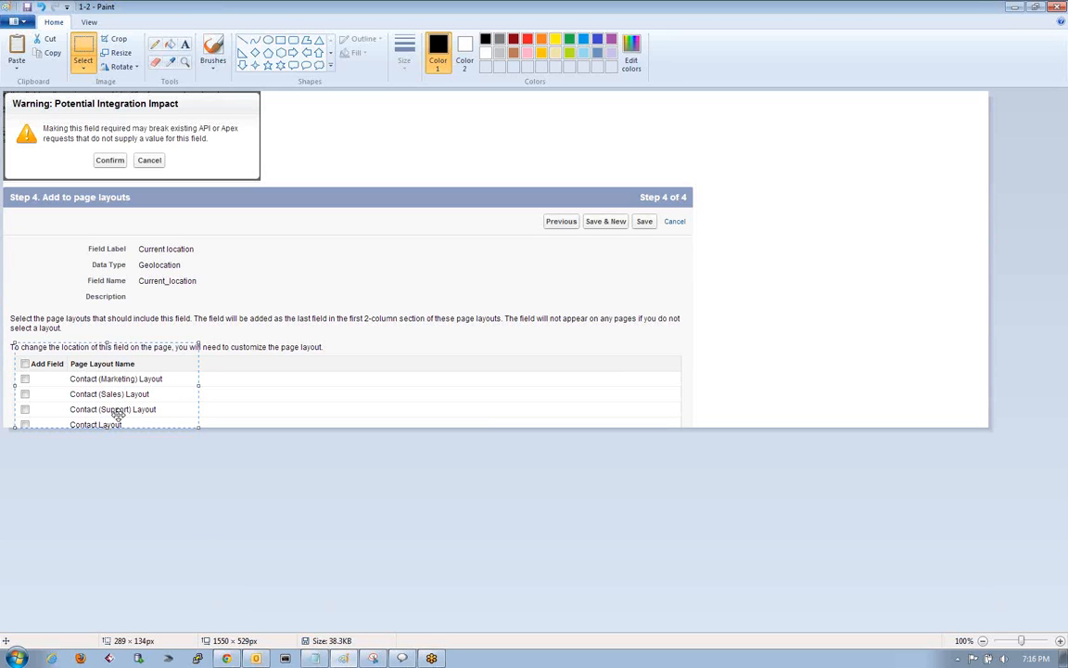
click(289, 383)
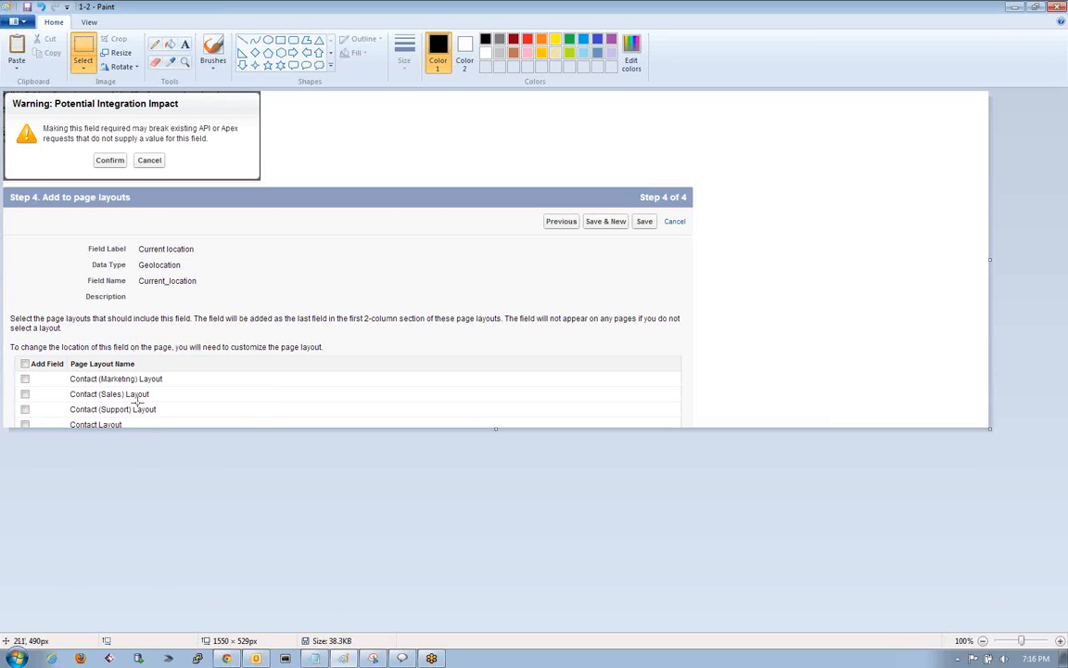
drag(64, 371, 166, 414)
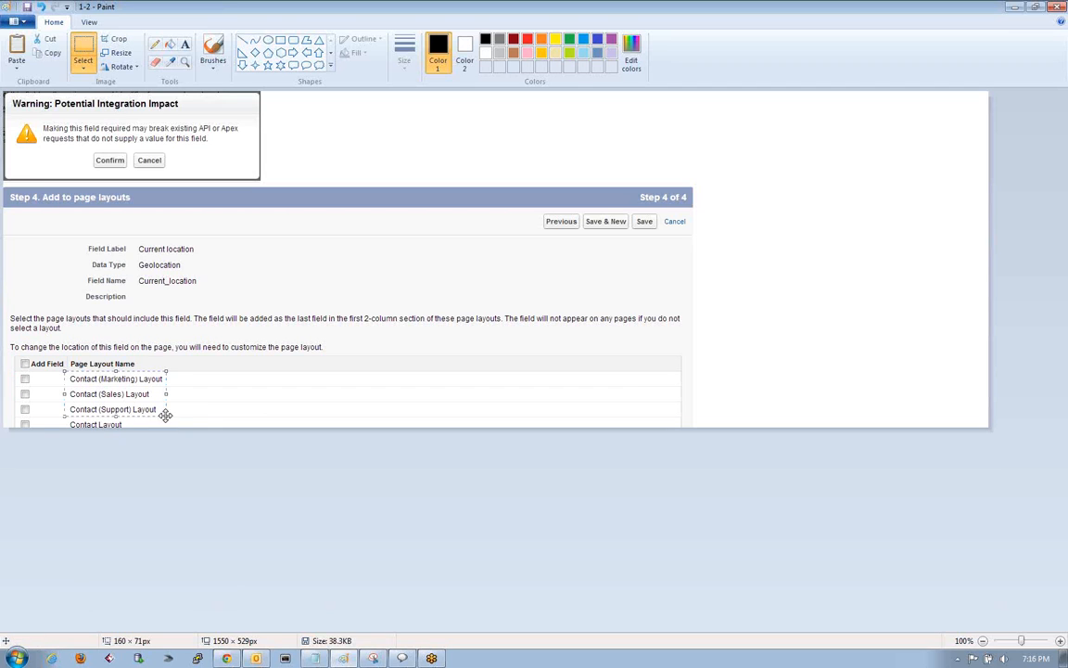
click(211, 345)
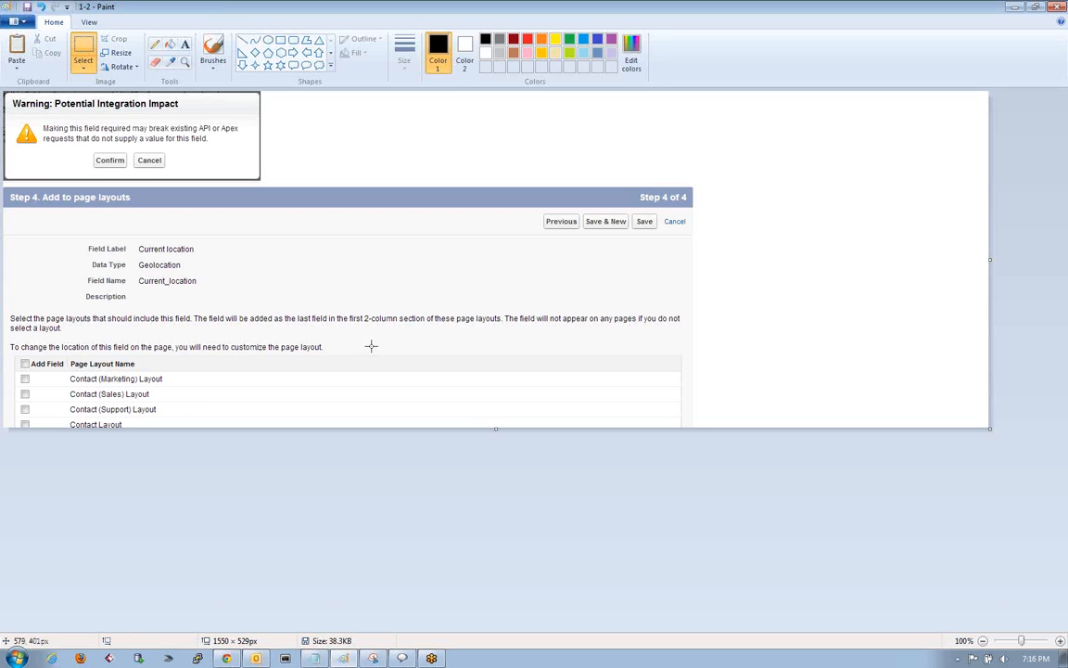
mouse_move(68, 372)
mouse_down()
mouse_move(80, 408)
mouse_move(169, 421)
mouse_up()
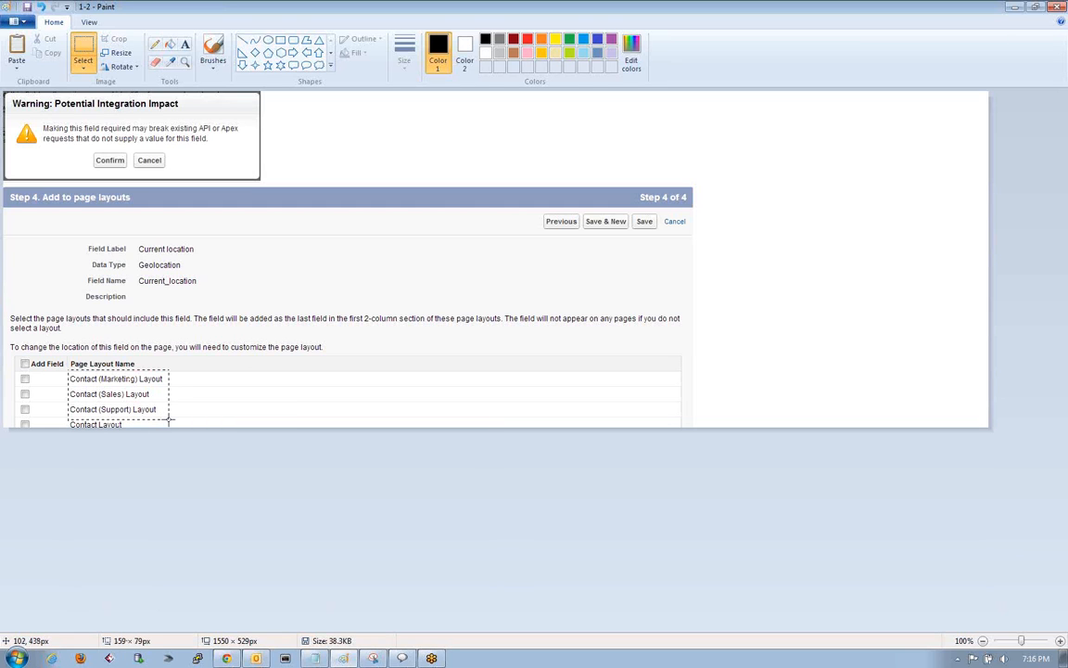
click(227, 401)
Switch to the SFDC Notes in Notepad and review the pick list and mandatory-field warning message notes.
click(317, 659)
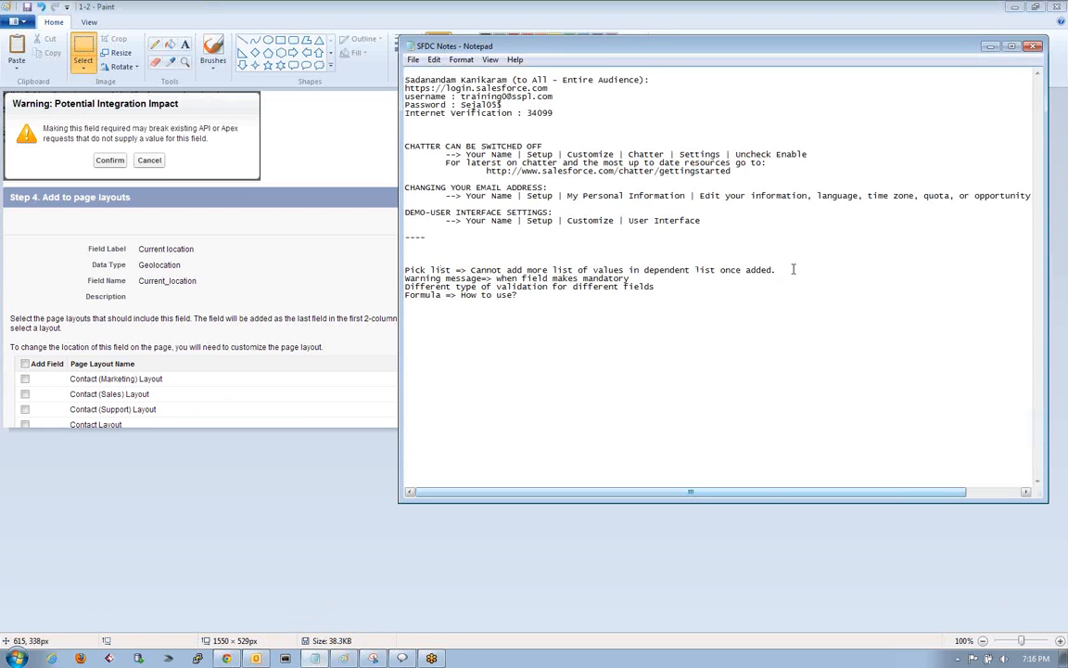
drag(792, 269, 405, 270)
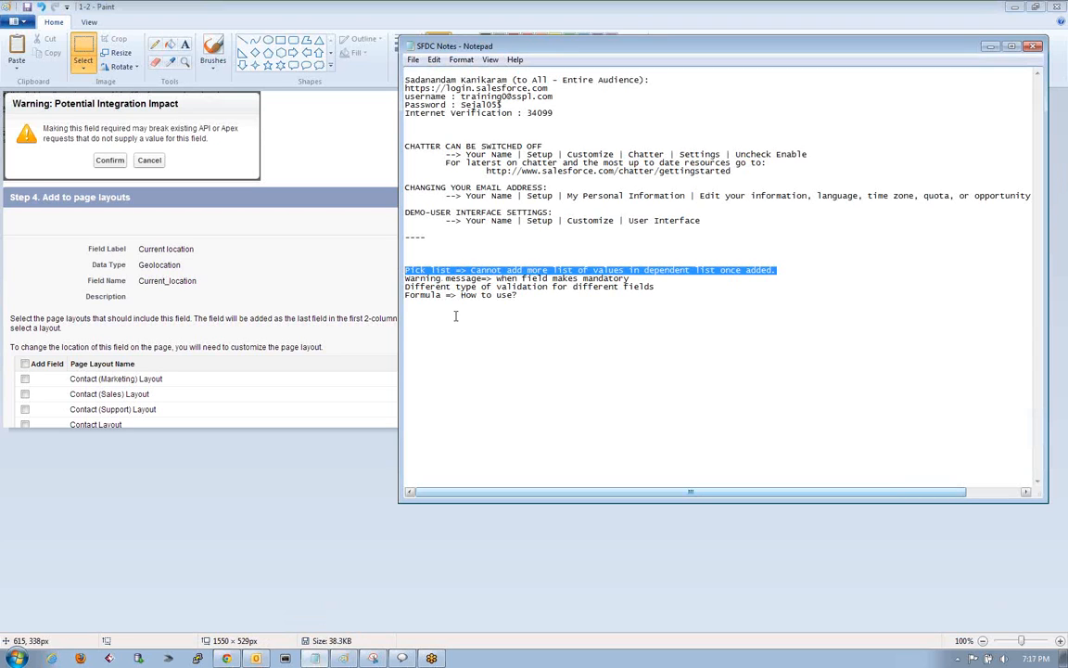
click(471, 271)
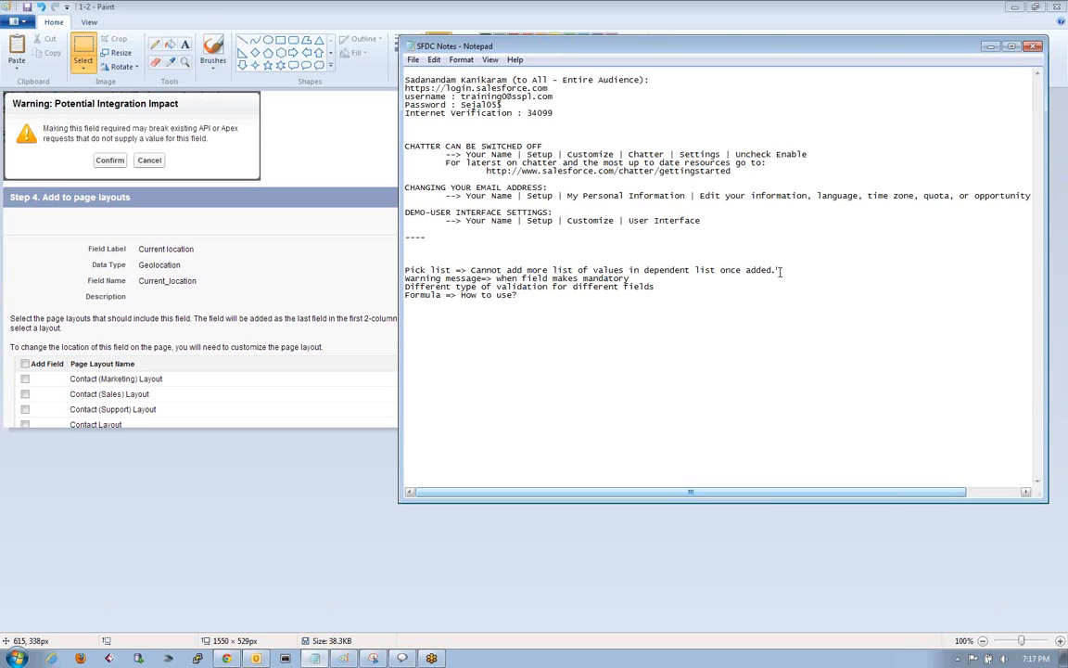
drag(780, 271, 407, 270)
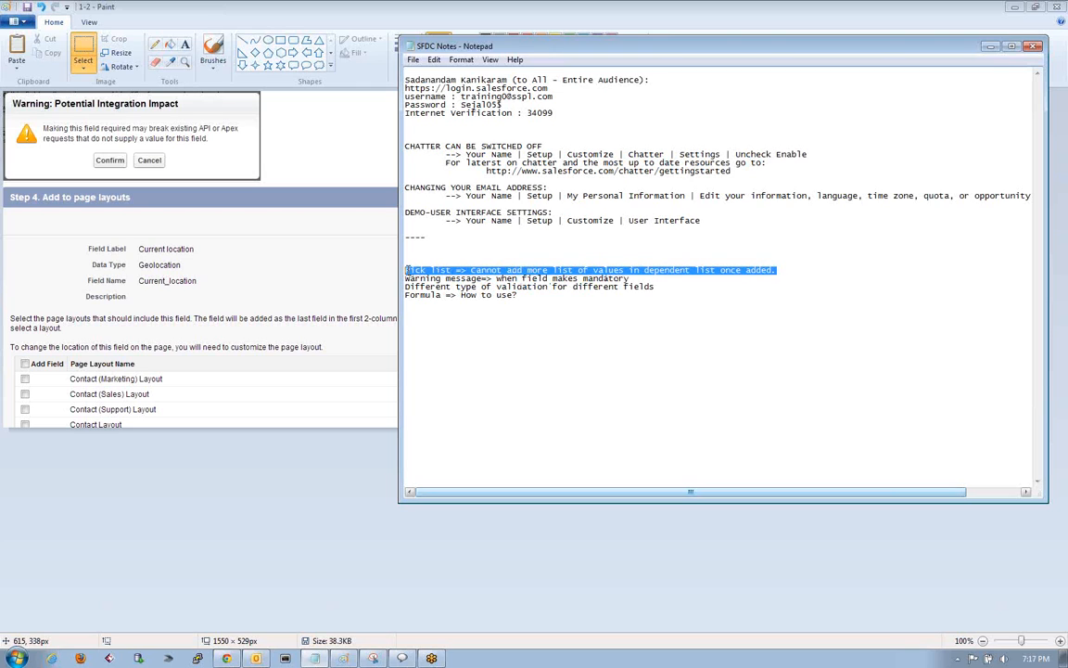
click(785, 270)
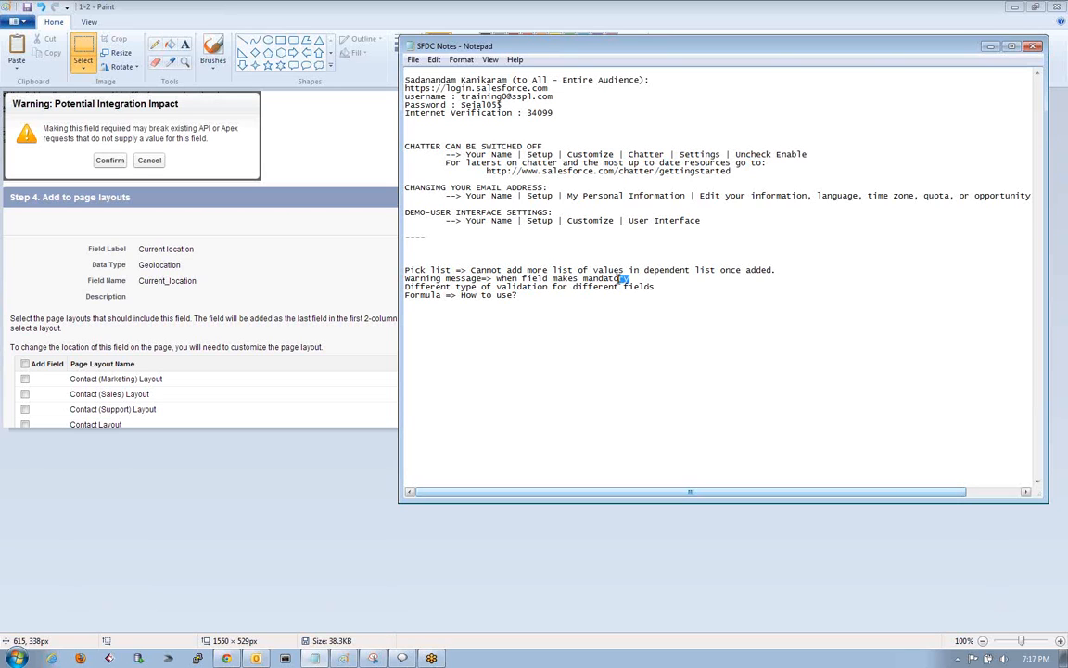
drag(630, 278, 481, 268)
click(376, 274)
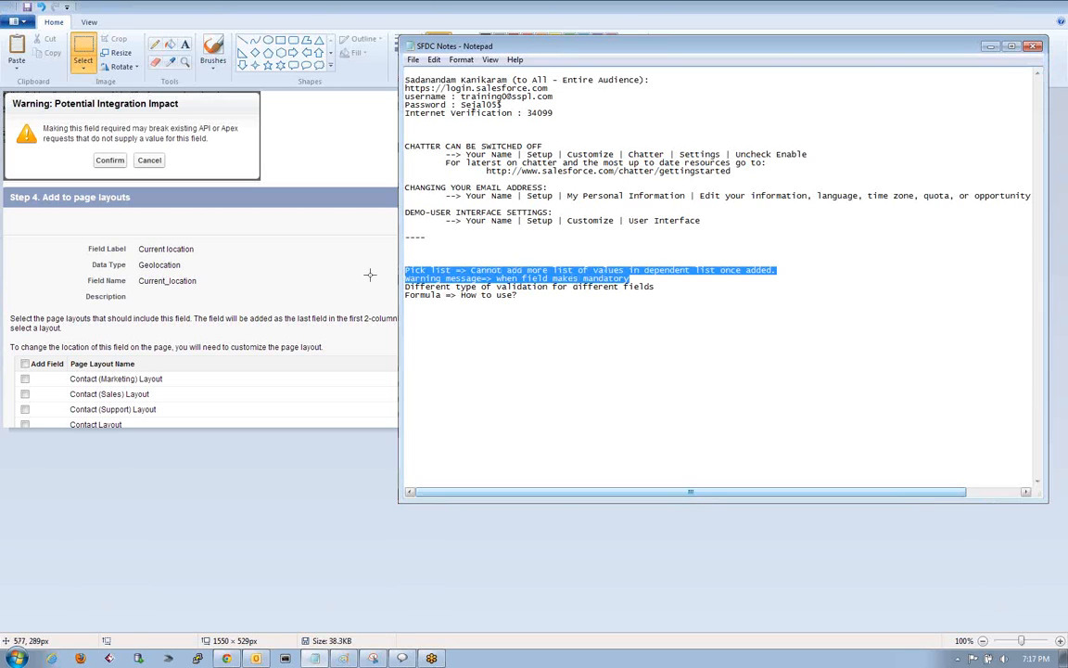
Switch to the Salesforce contact page in Chrome and open Setup.
mouse_move(226, 658)
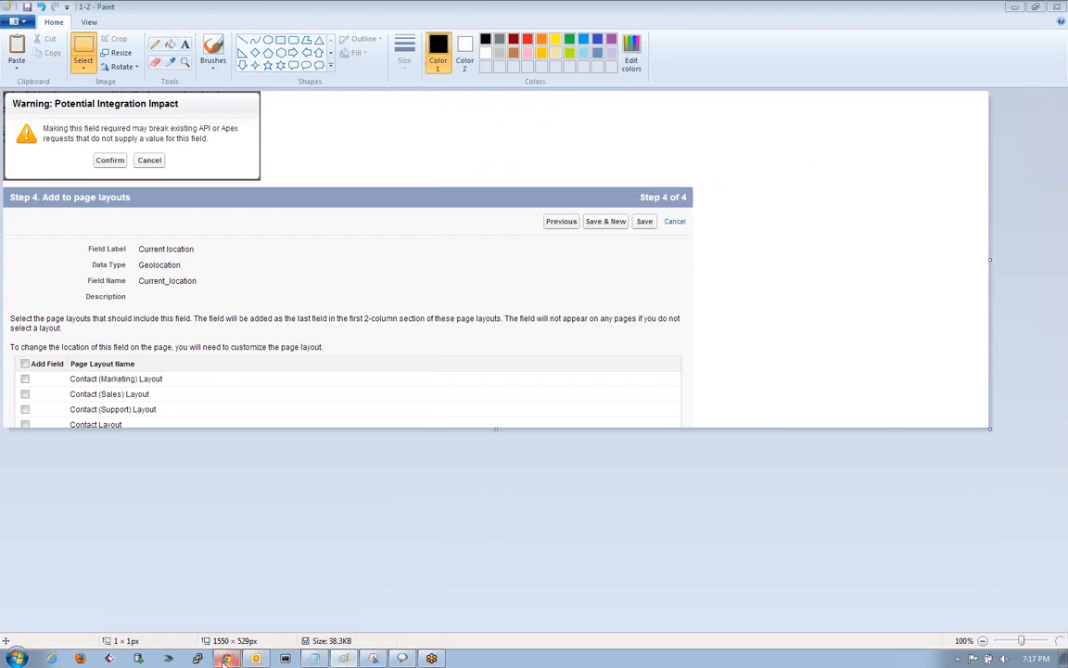
click(226, 661)
scroll(396, 409, down, 5)
scroll(423, 114, up, 5)
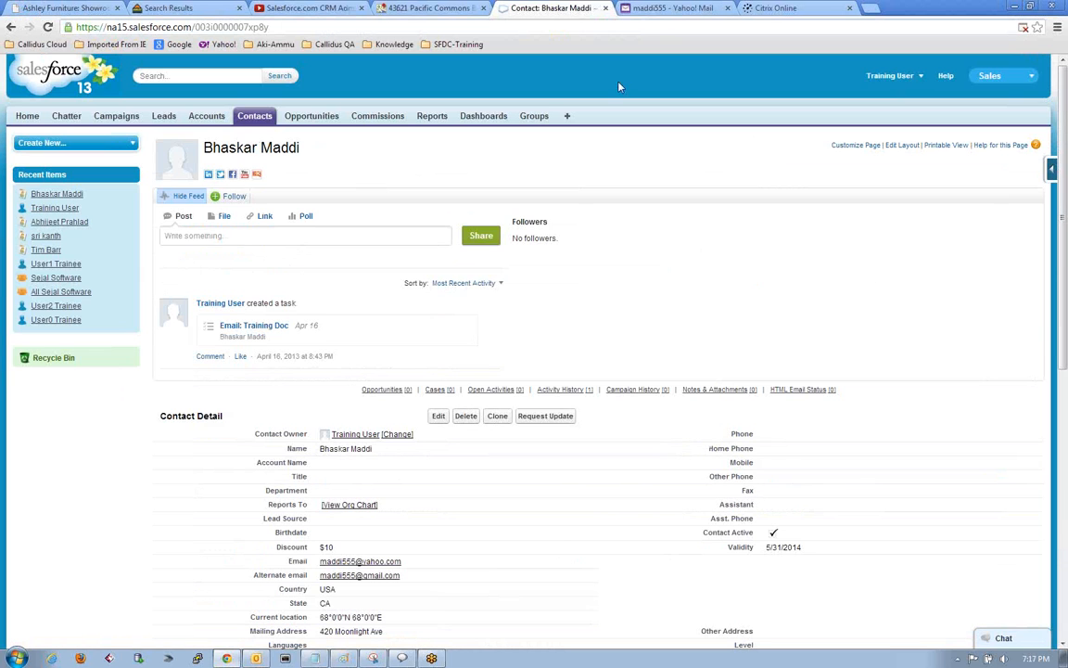
click(886, 76)
click(873, 118)
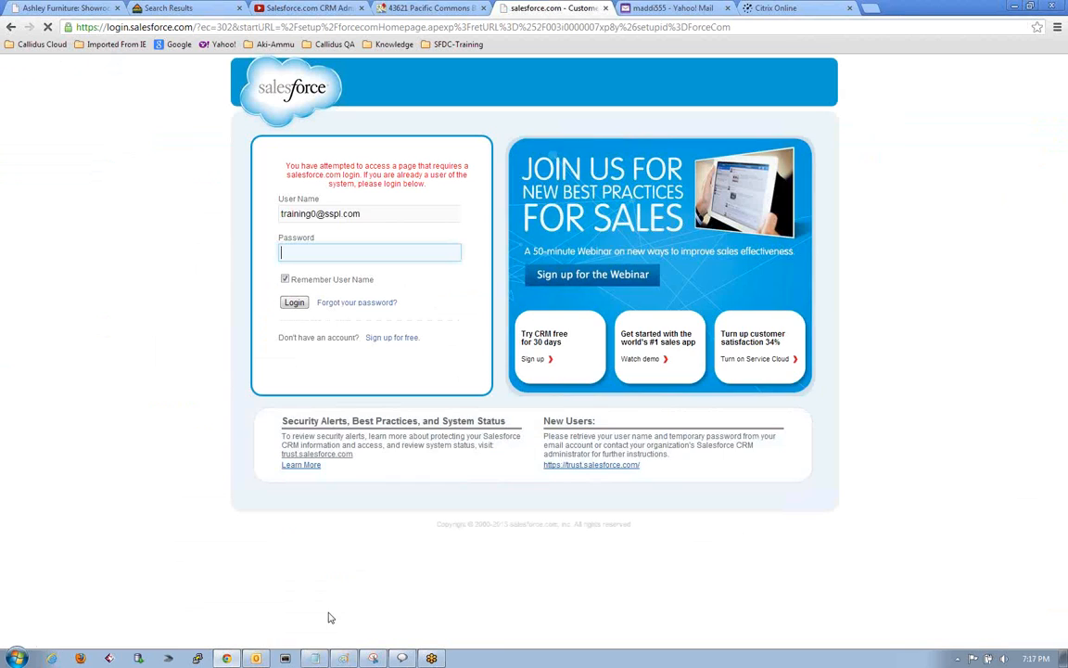
Copy the account password from the SFDC Notes in Notepad, paste it into the Salesforce login form and log in.
click(316, 658)
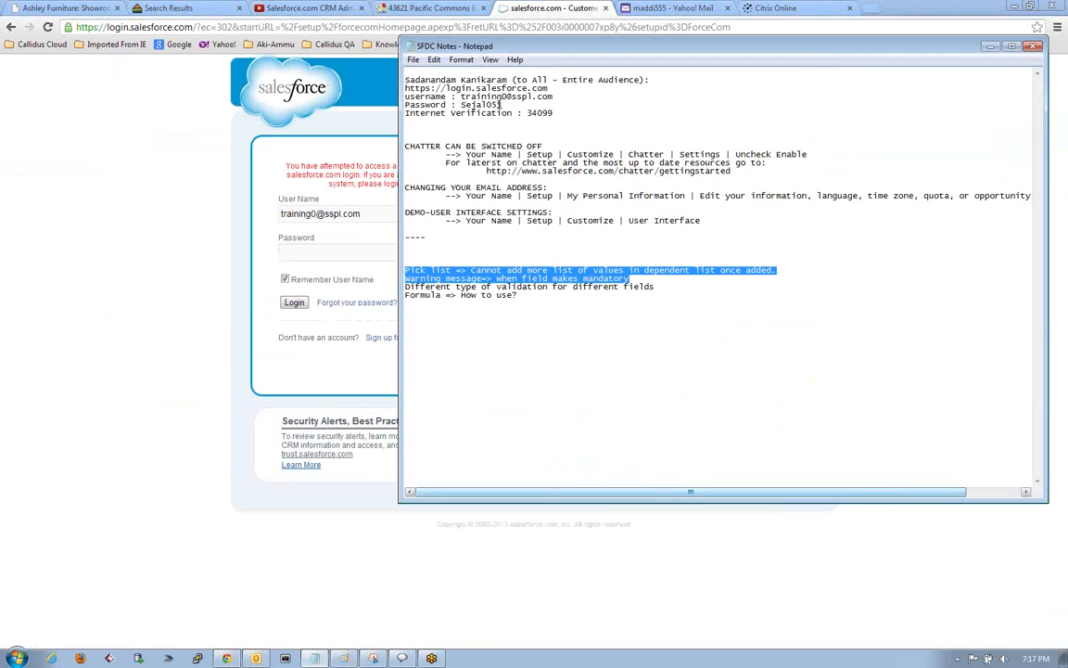
drag(501, 105, 464, 105)
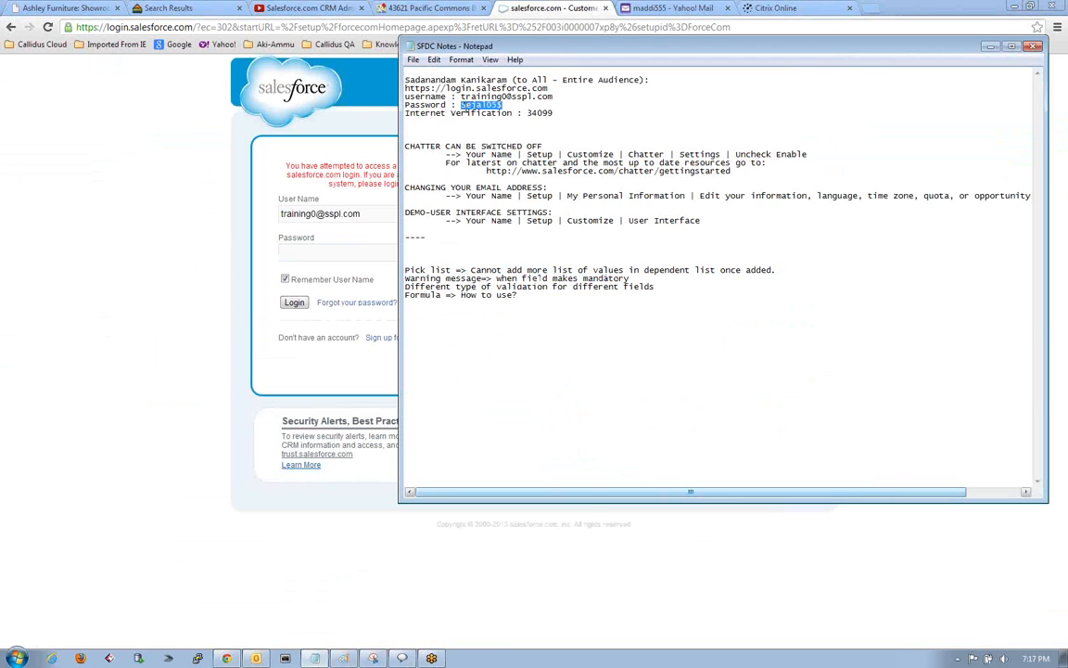
click(288, 253)
key(ctrl+v)
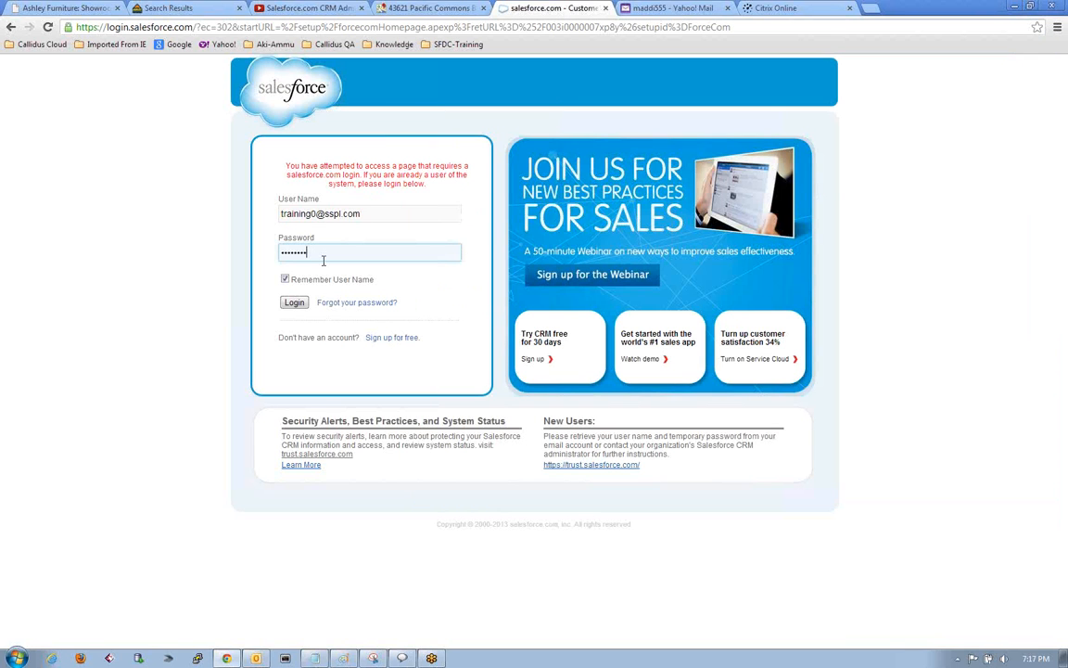
click(299, 306)
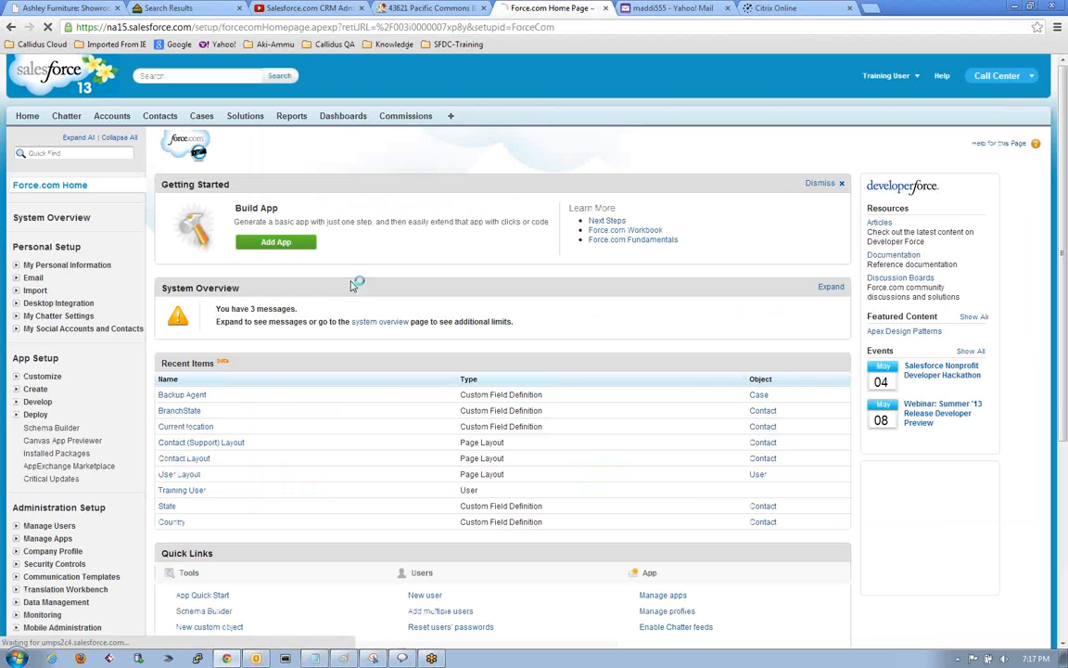
Open Setup and go to the Contact Fields page through the Contacts customization settings.
click(883, 76)
click(860, 121)
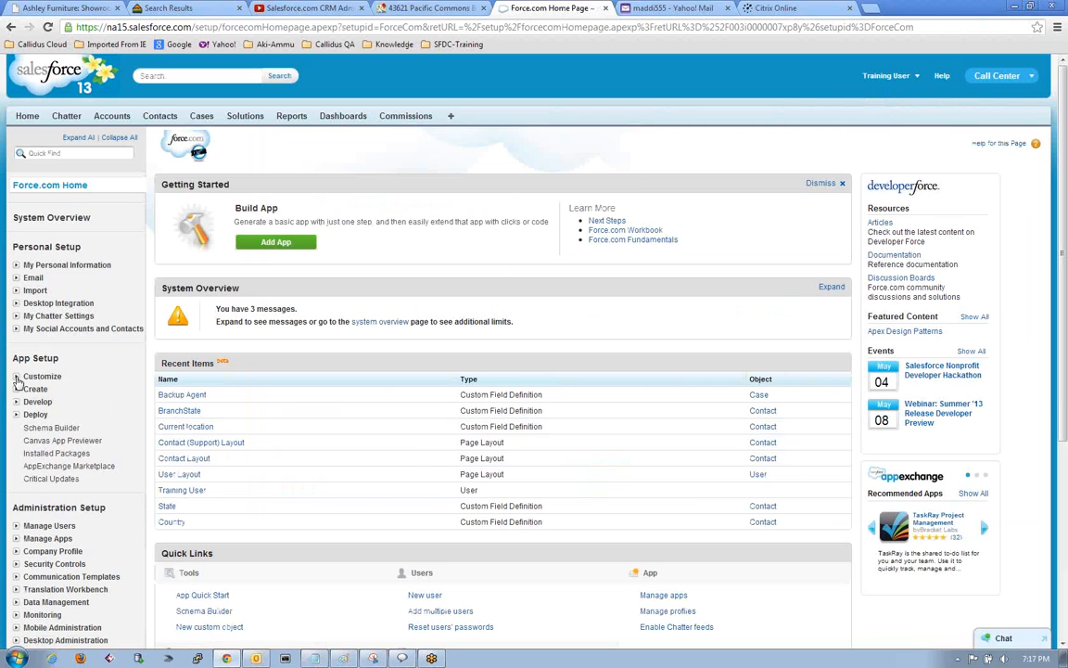
click(16, 375)
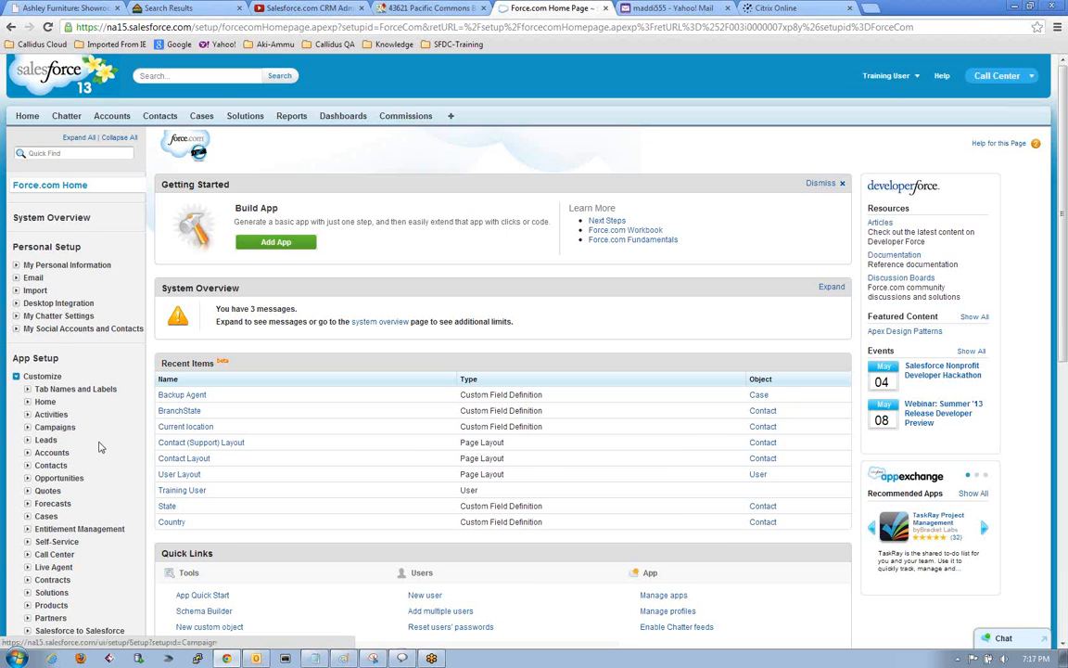
scroll(98, 435, down, 3)
click(51, 338)
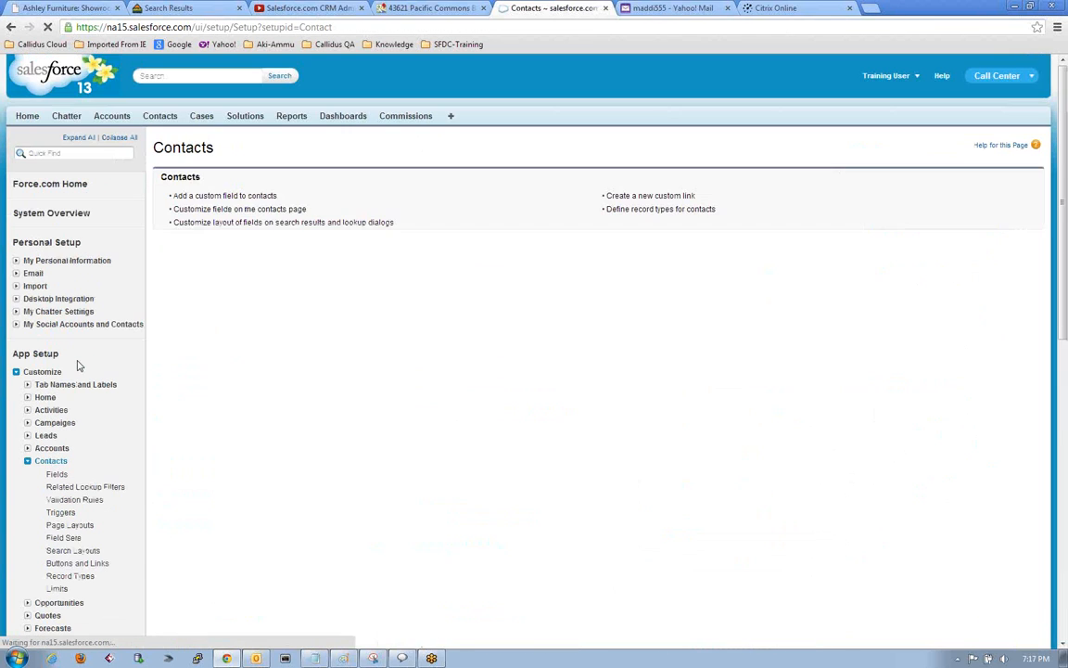
click(190, 191)
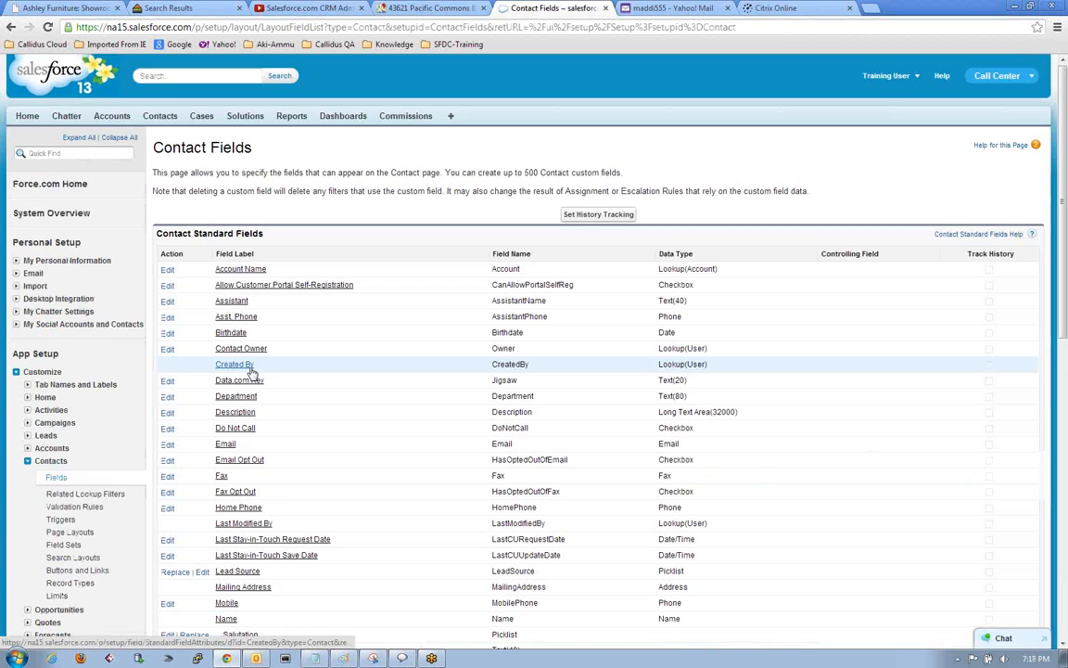
Open the State custom field's definition for editing, check its picklist options and leave without saving.
scroll(251, 371, down, 15)
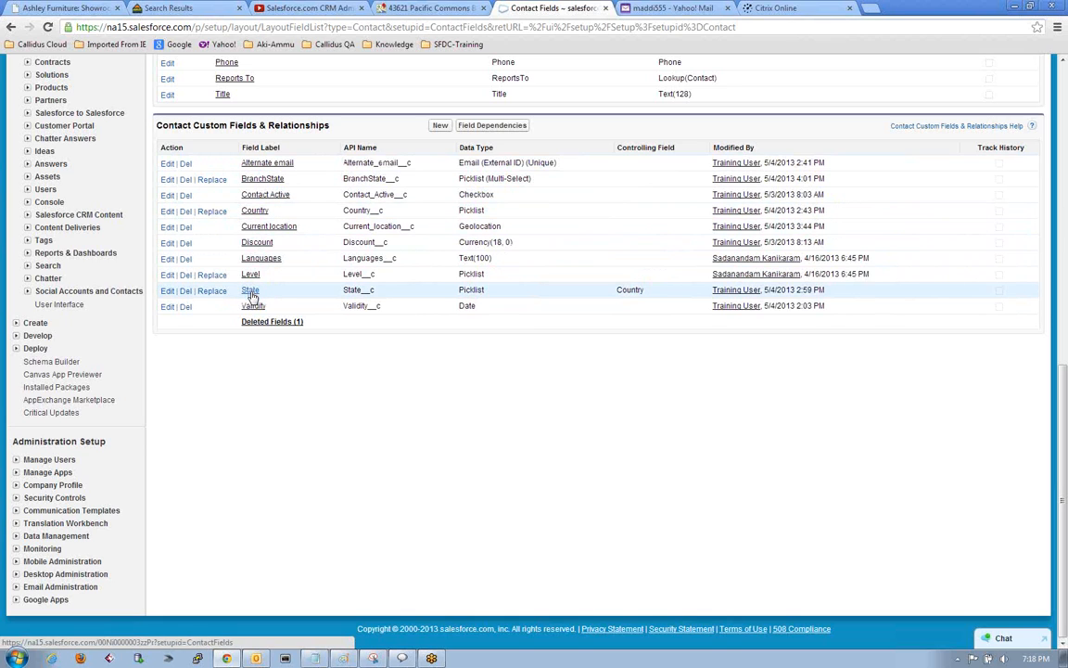
click(169, 293)
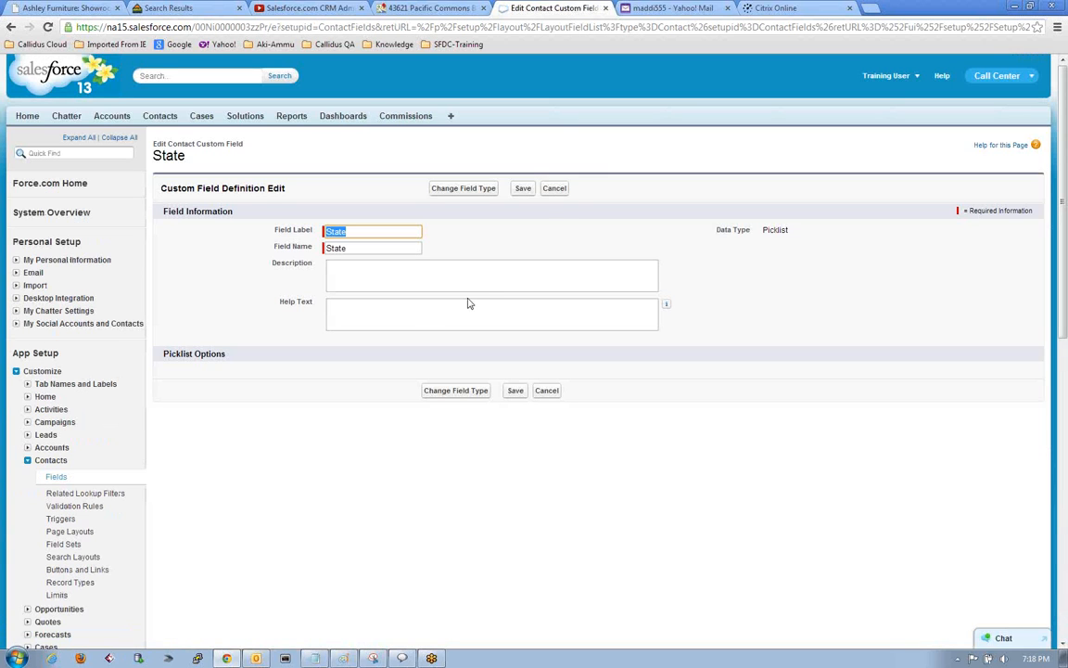
click(555, 189)
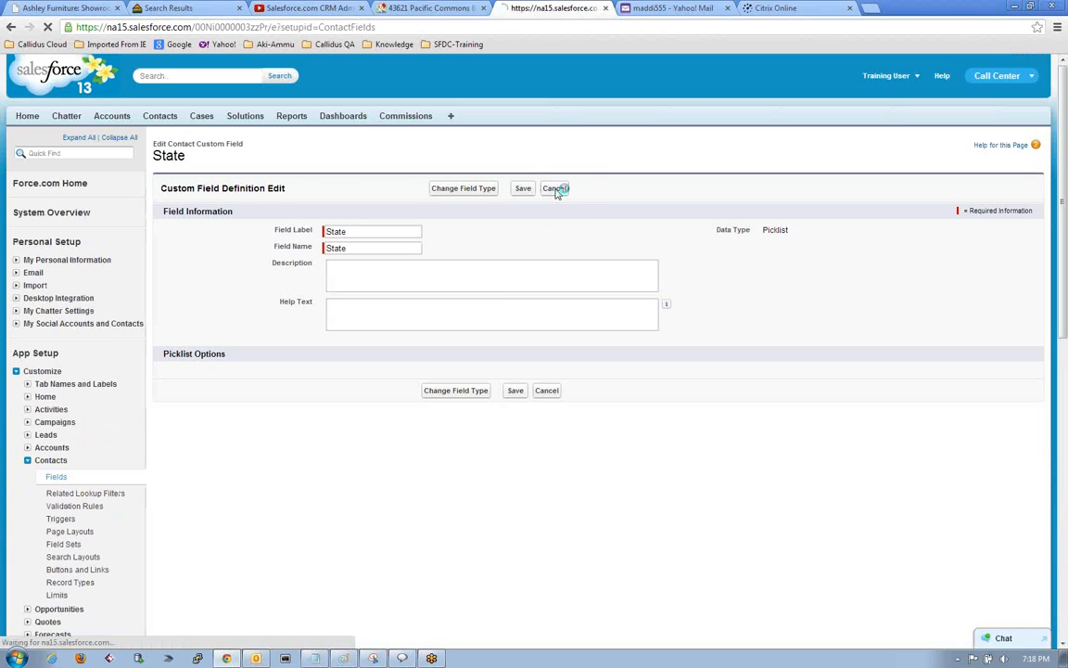
Open the value replacement page for the custom State picklist, look over its options and leave without replacing anything.
scroll(241, 431, down, 6)
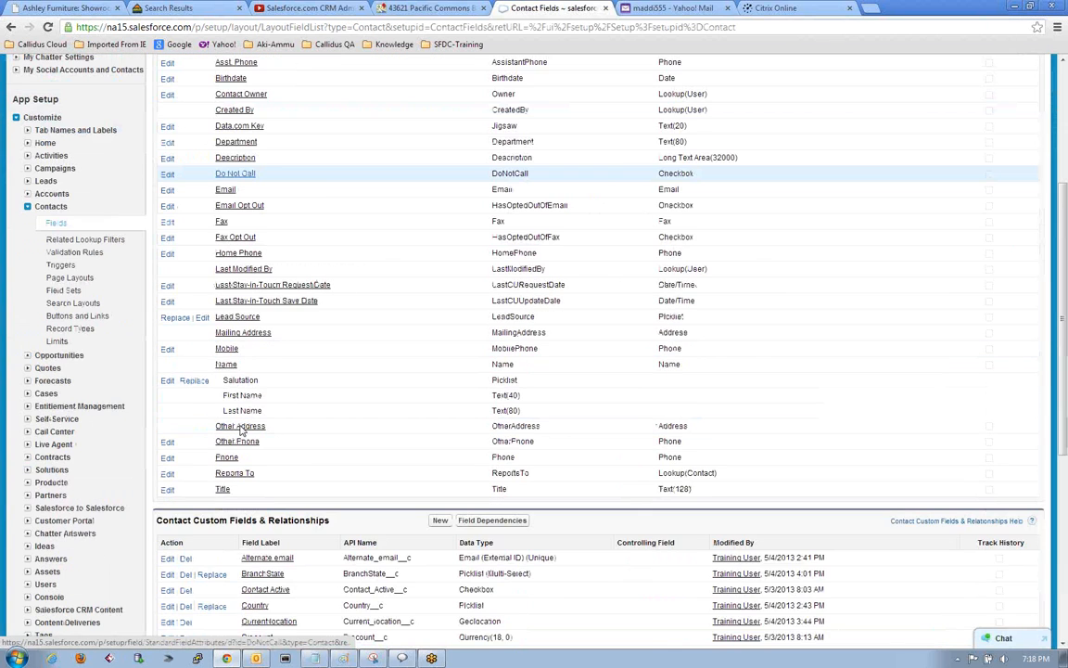
click(210, 370)
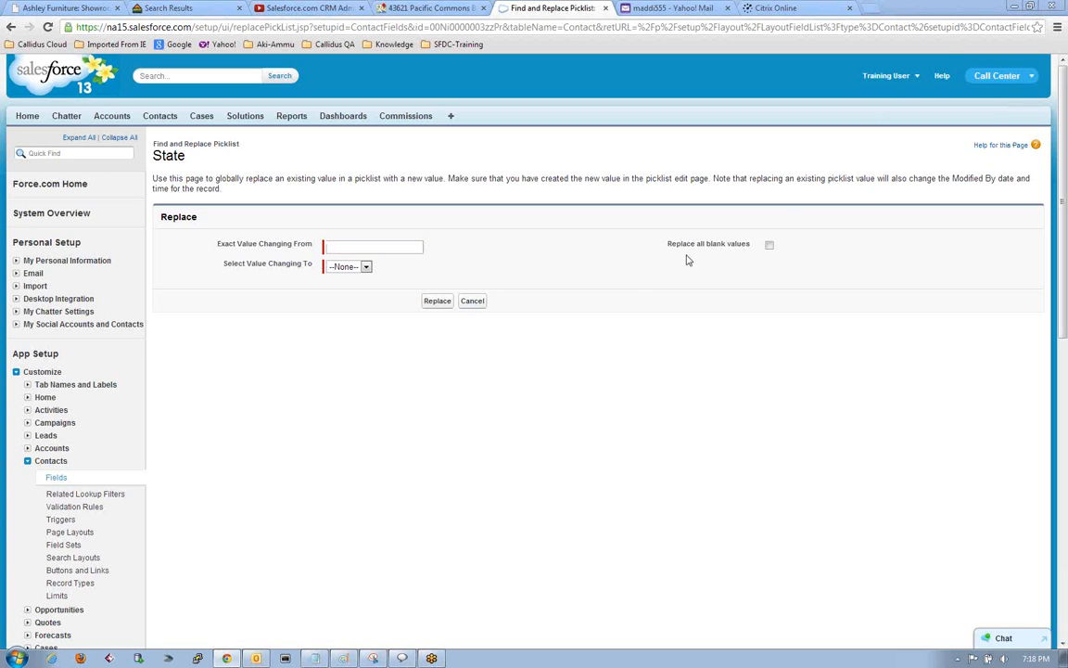
click(471, 303)
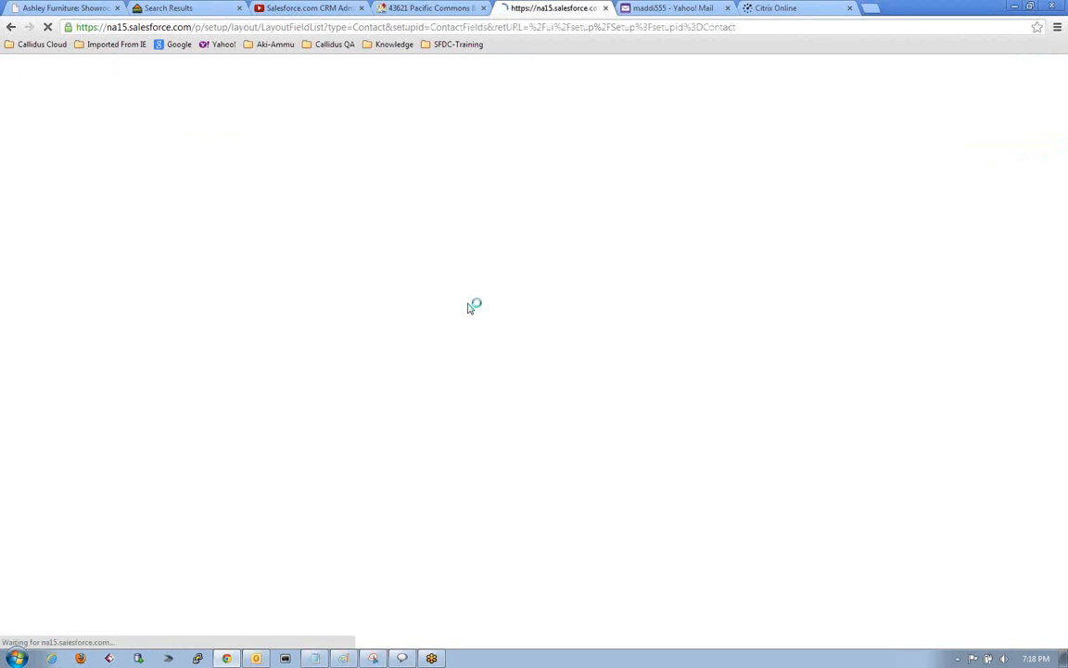
scroll(459, 402, down, 6)
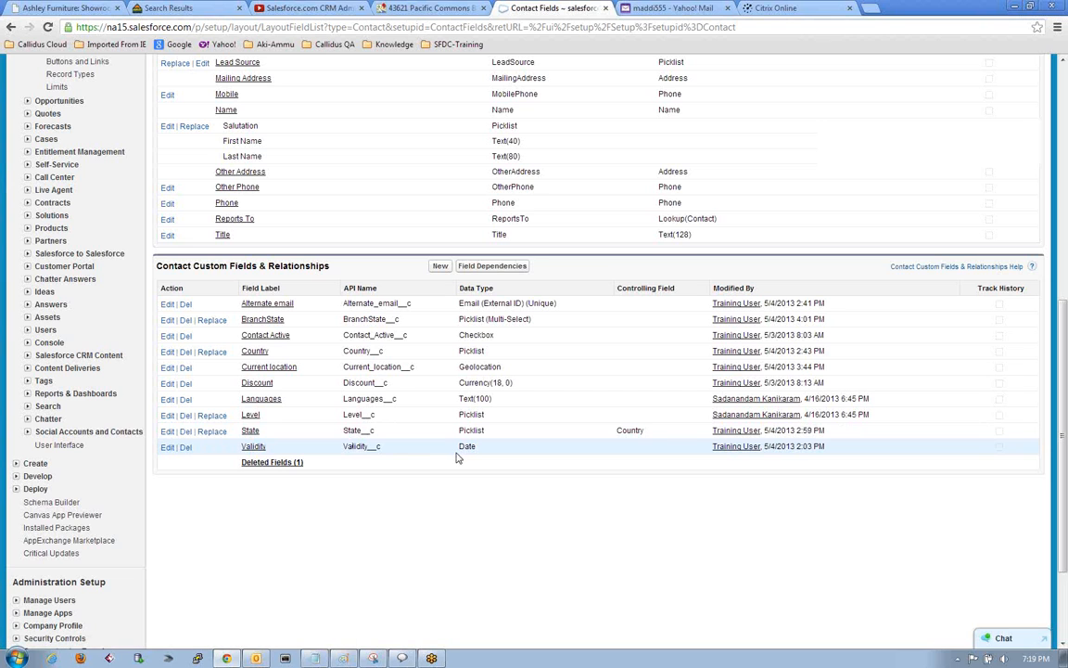
Go to the Contacts home page and open the first recent contact's record for editing.
scroll(436, 456, up, 10)
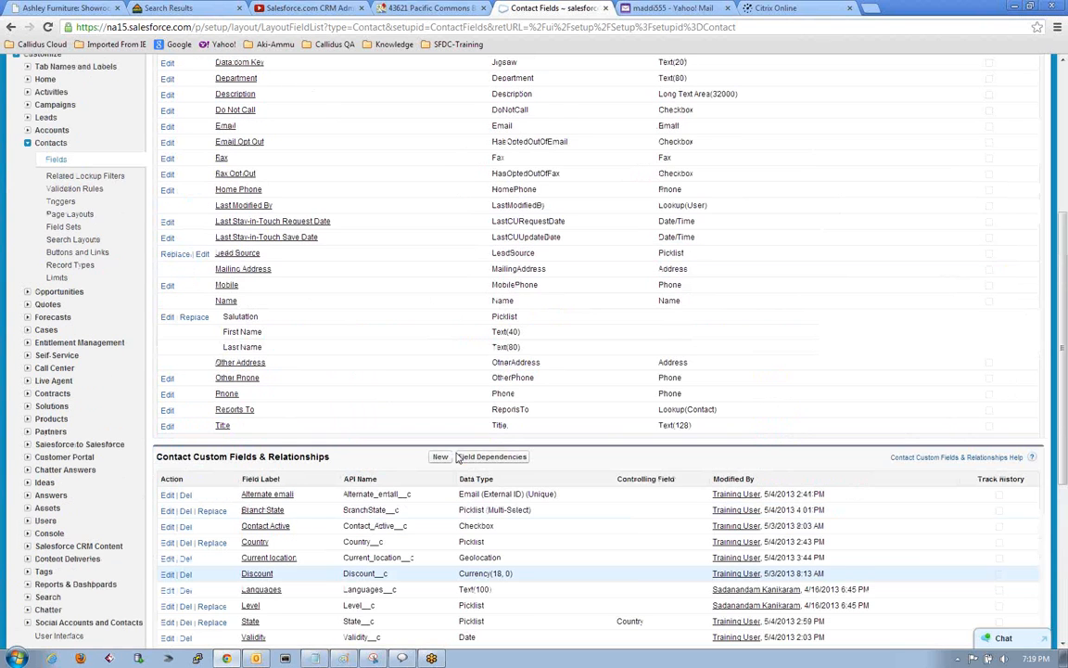
click(161, 123)
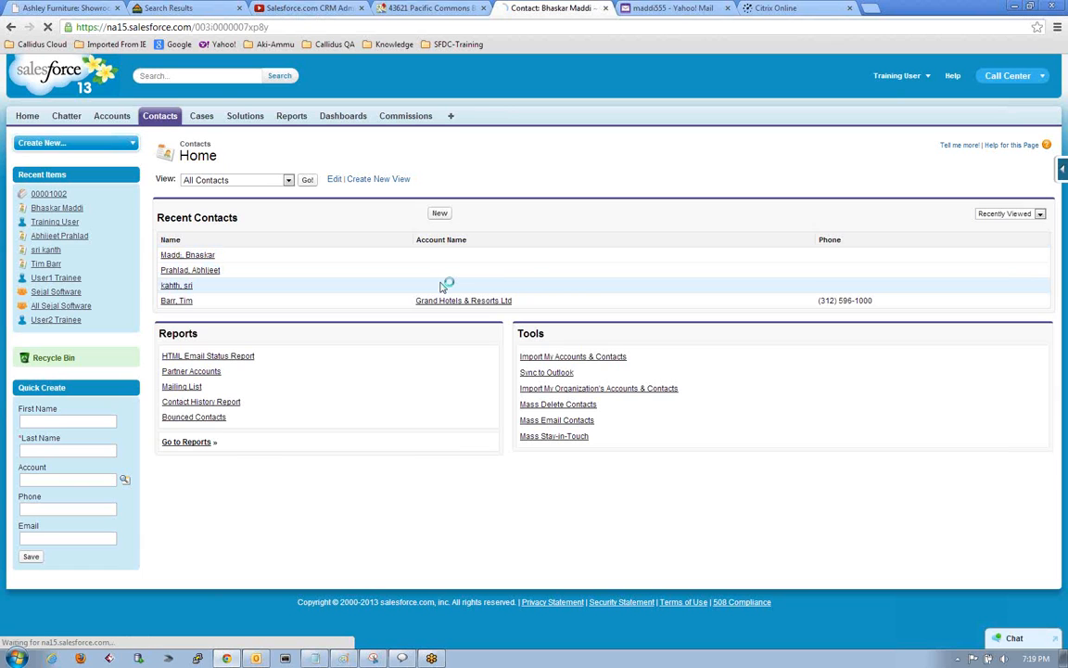
scroll(442, 287, down, 5)
click(436, 100)
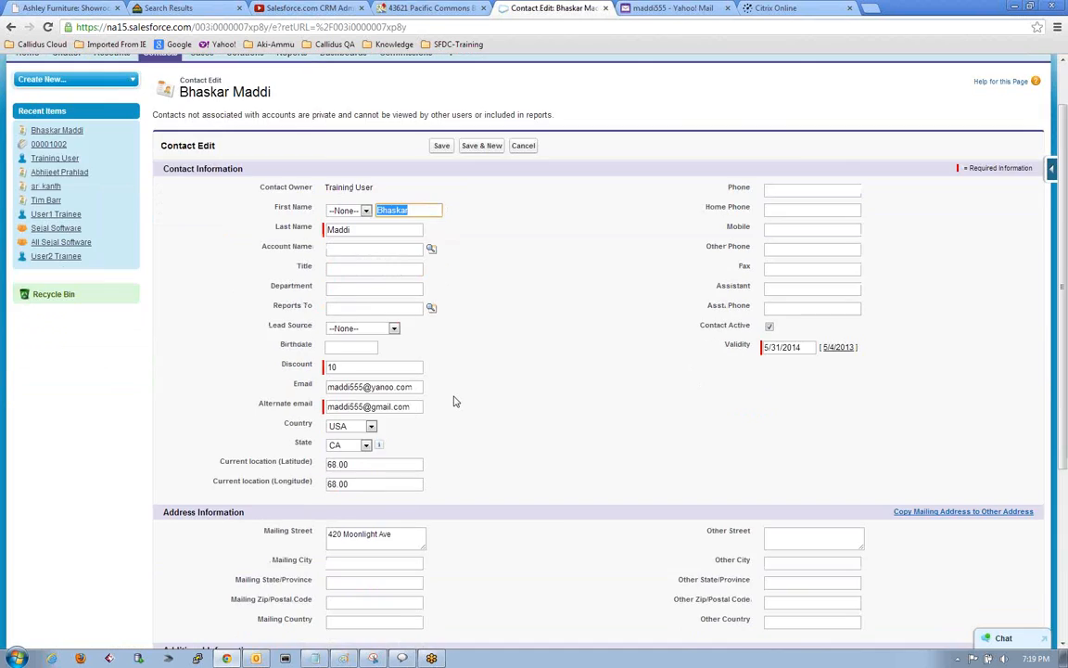
Keep the contact's Country at USA and check which values its dependent State picklist offers.
scroll(453, 400, down, 2)
click(370, 235)
click(339, 278)
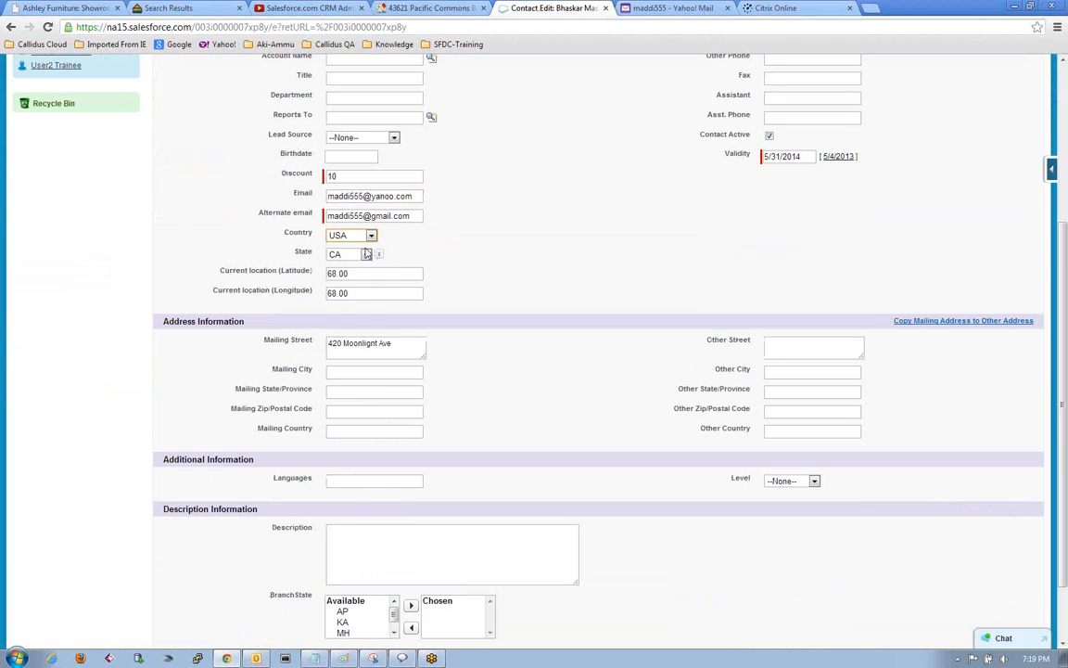
click(366, 255)
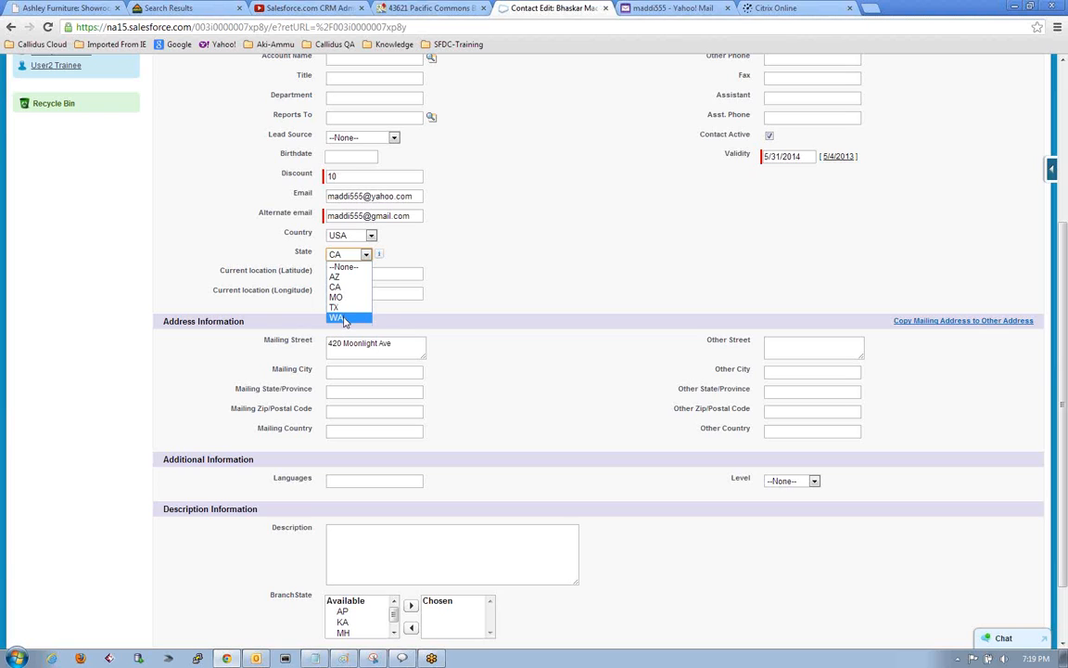
click(460, 269)
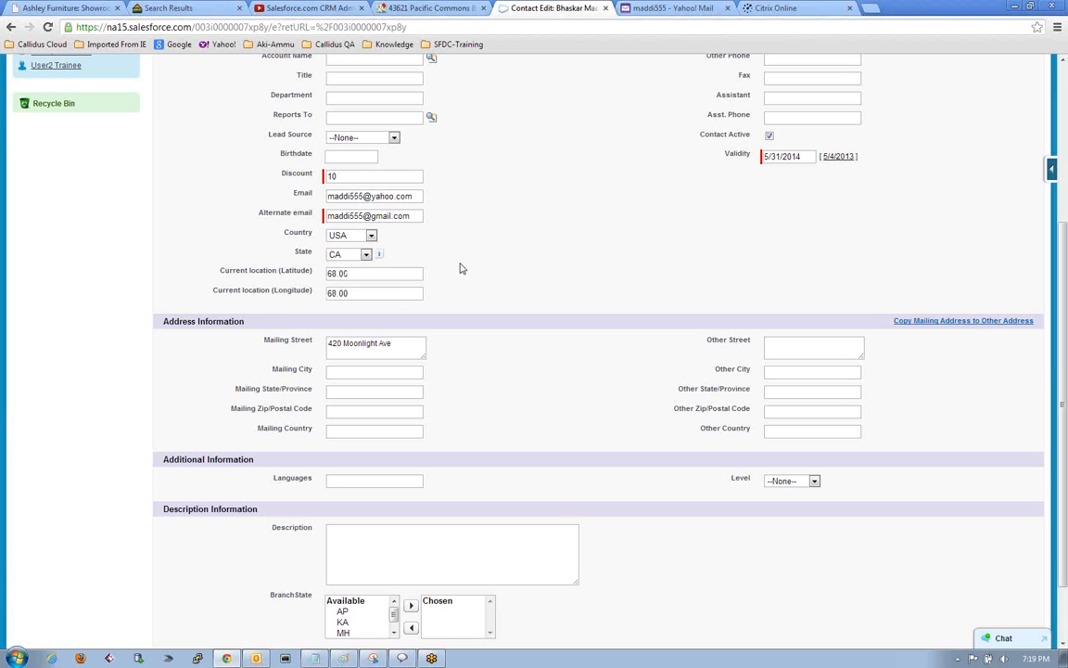
click(367, 256)
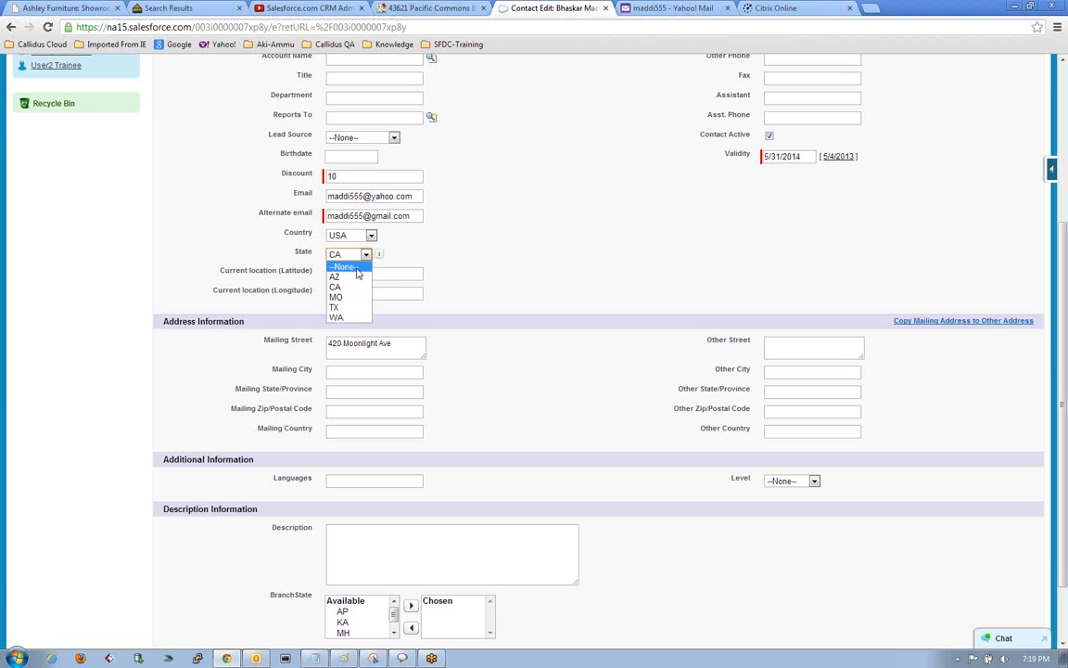
Set the contact's Country to CANADA and check the values offered by the dependent State picklist.
click(372, 237)
click(372, 238)
click(345, 257)
click(359, 256)
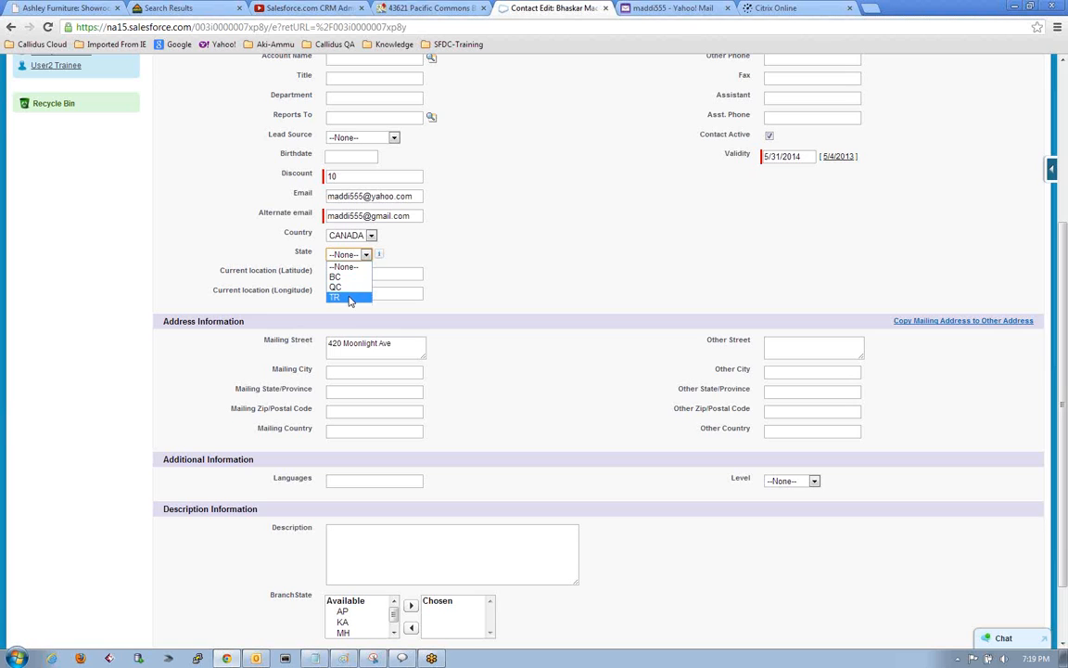
click(438, 239)
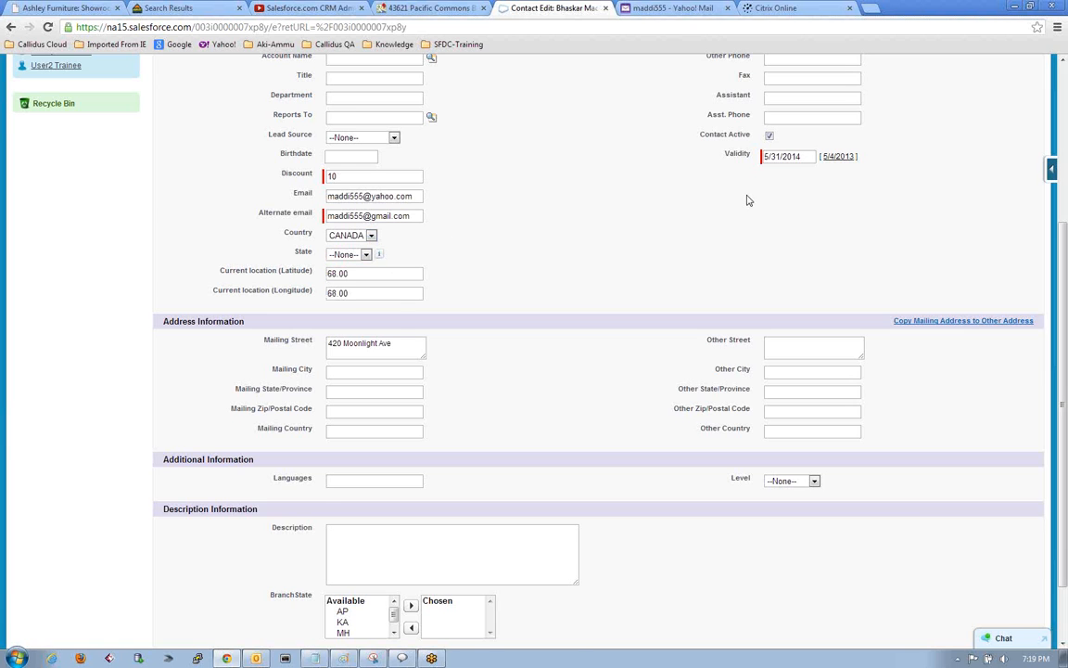
Switch to the SFDC Notes in Notepad and highlight the line about adding values to a dependent pick list.
scroll(747, 200, up, 3)
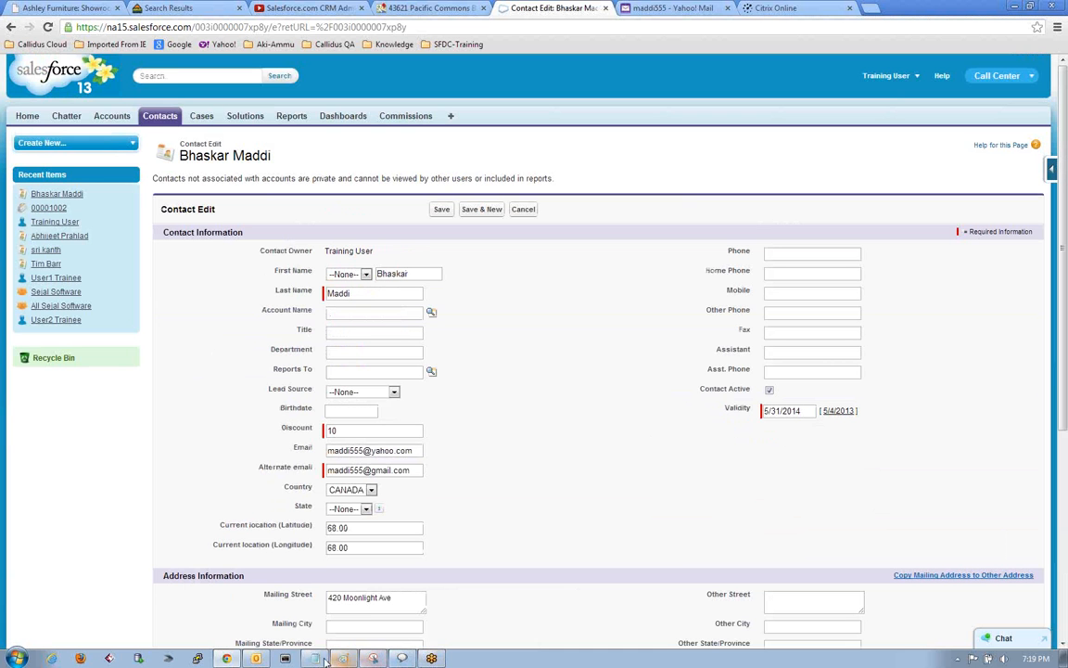
mouse_move(319, 663)
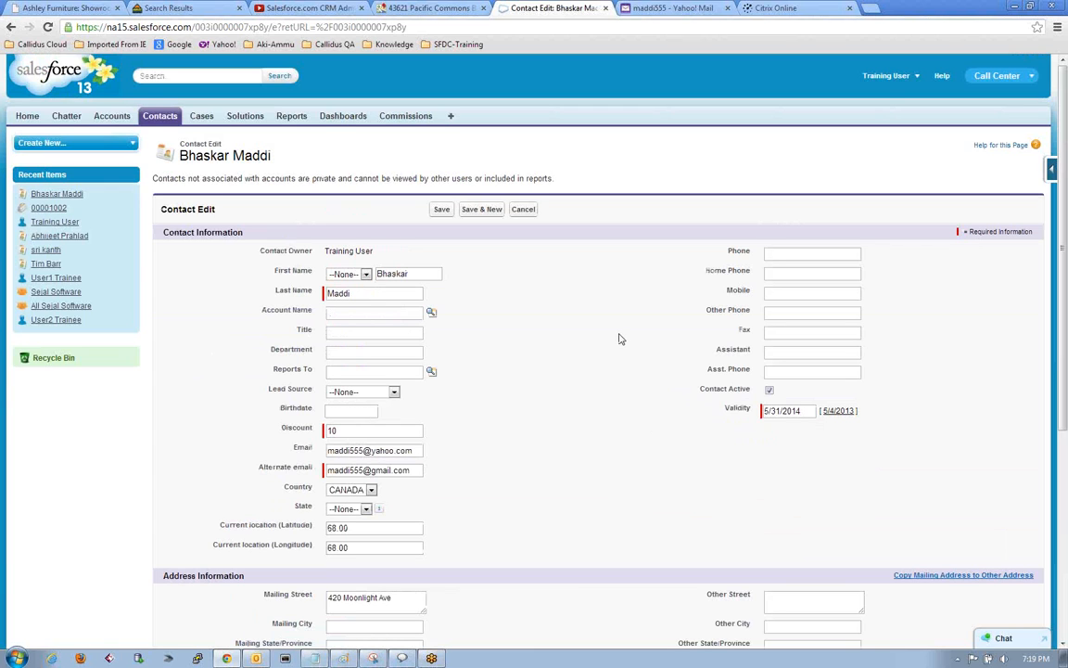
click(314, 659)
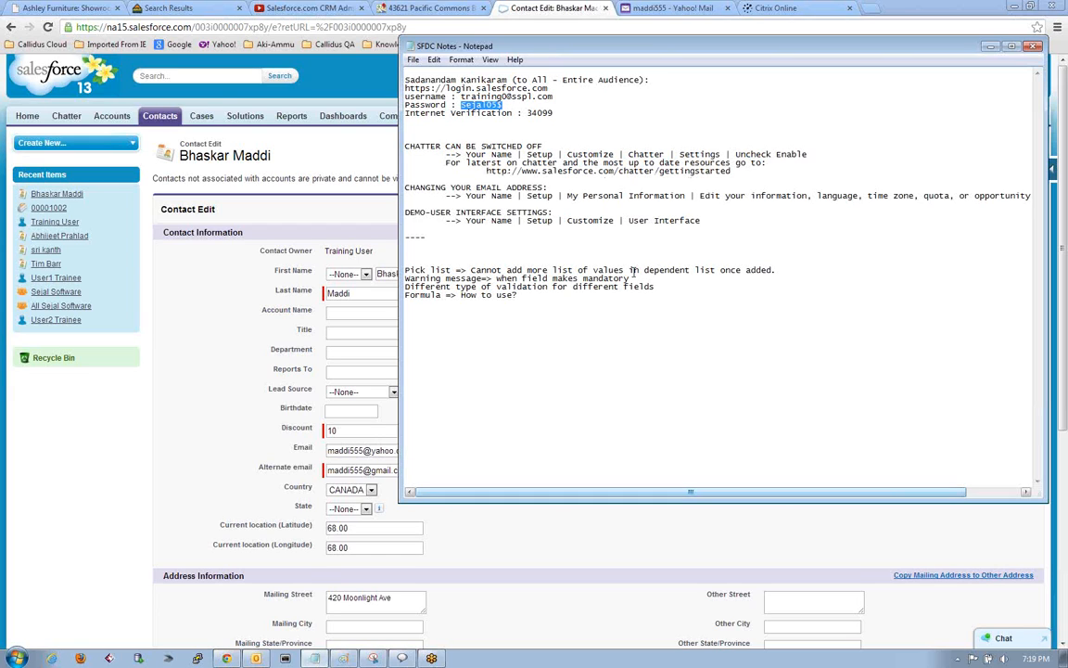
drag(779, 270, 561, 255)
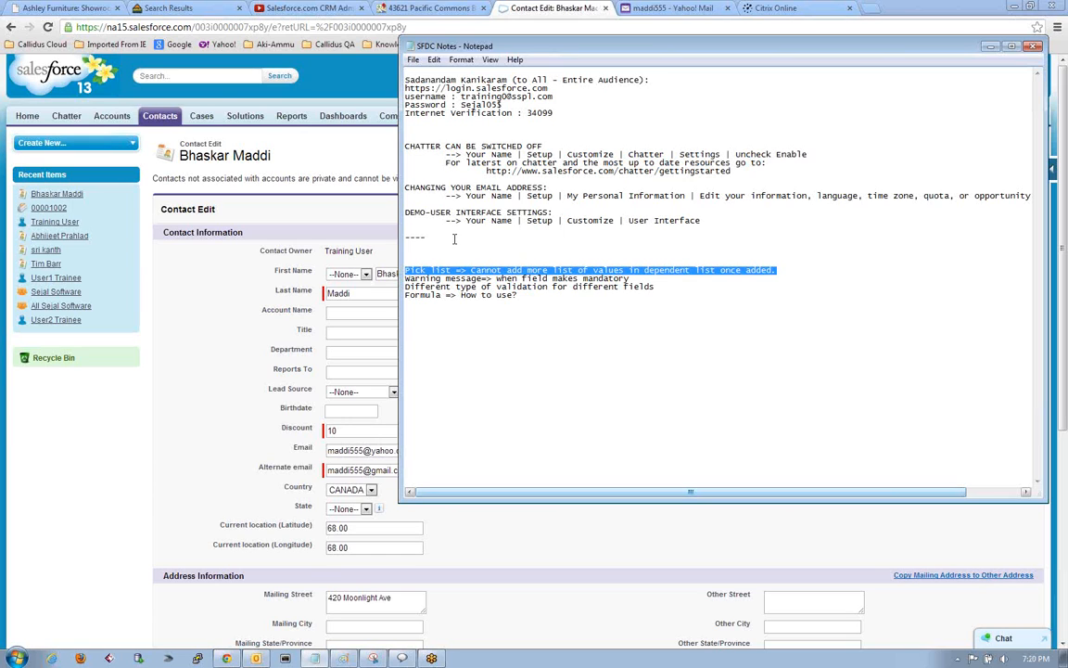
click(636, 274)
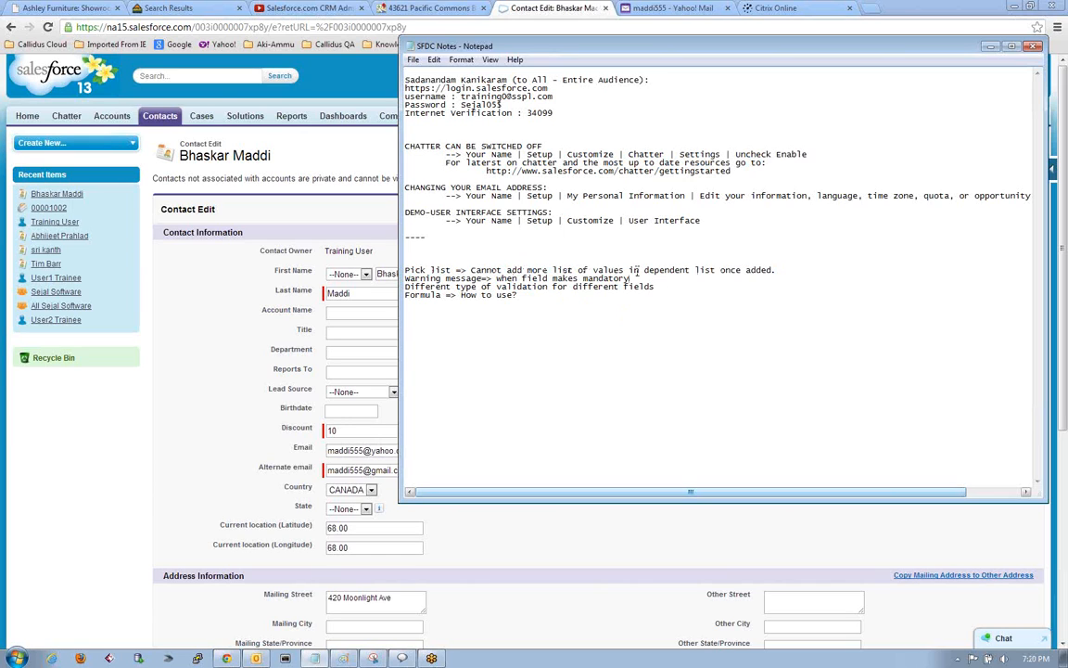
Highlight the note about the warning message for mandatory fields, and return to the Salesforce contact edit page.
drag(641, 274, 394, 280)
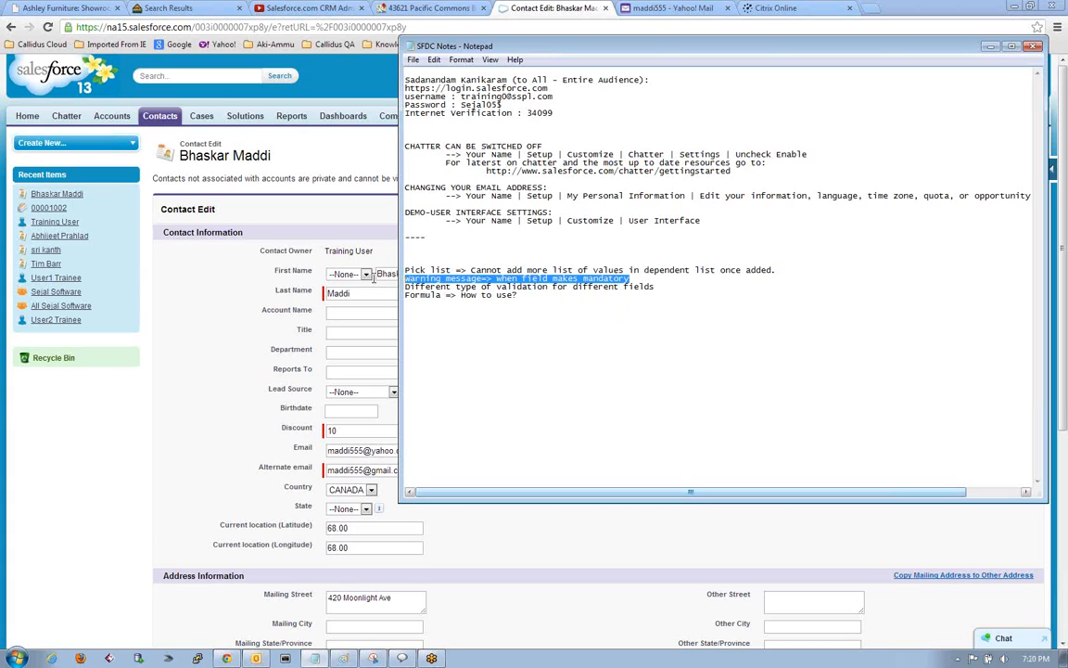
click(518, 324)
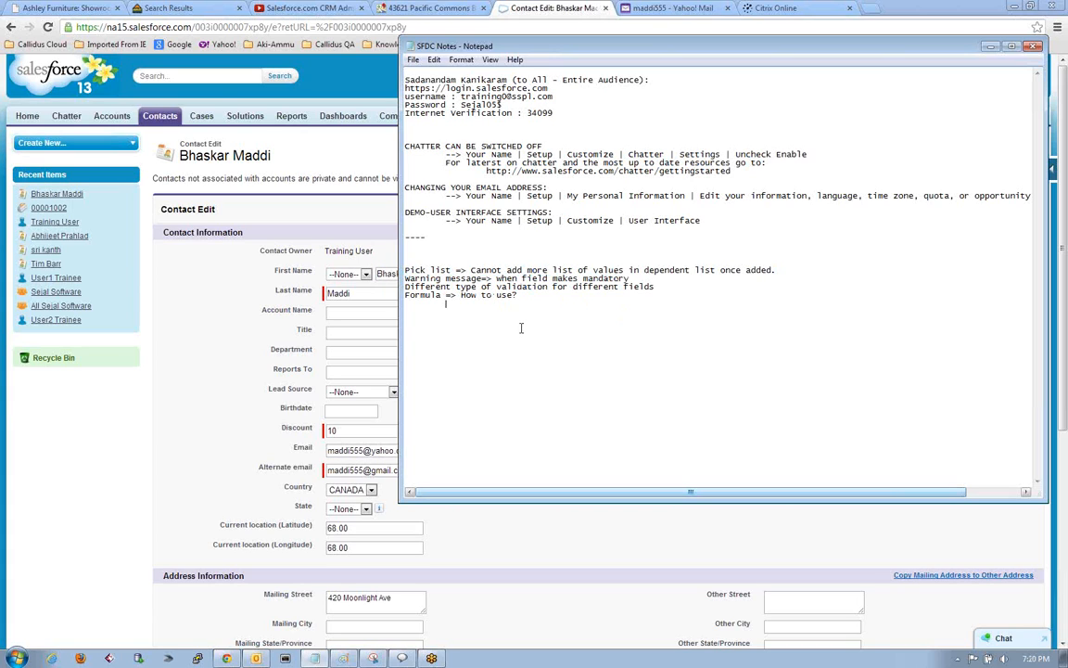
key(Tab)
drag(405, 278, 643, 278)
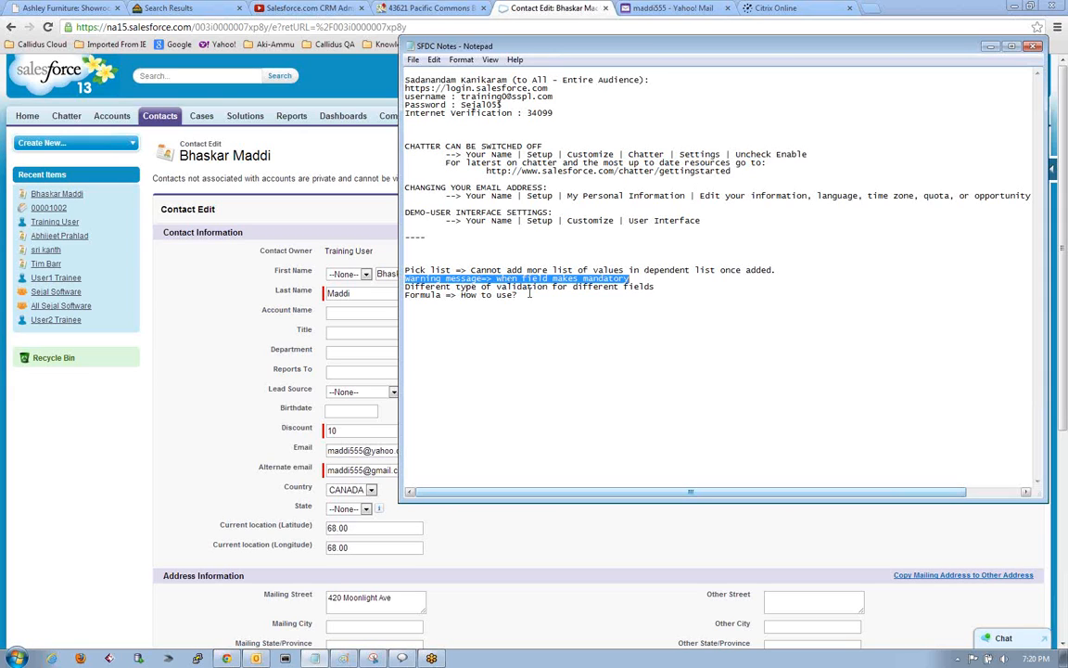
click(645, 279)
drag(645, 279, 370, 277)
click(530, 278)
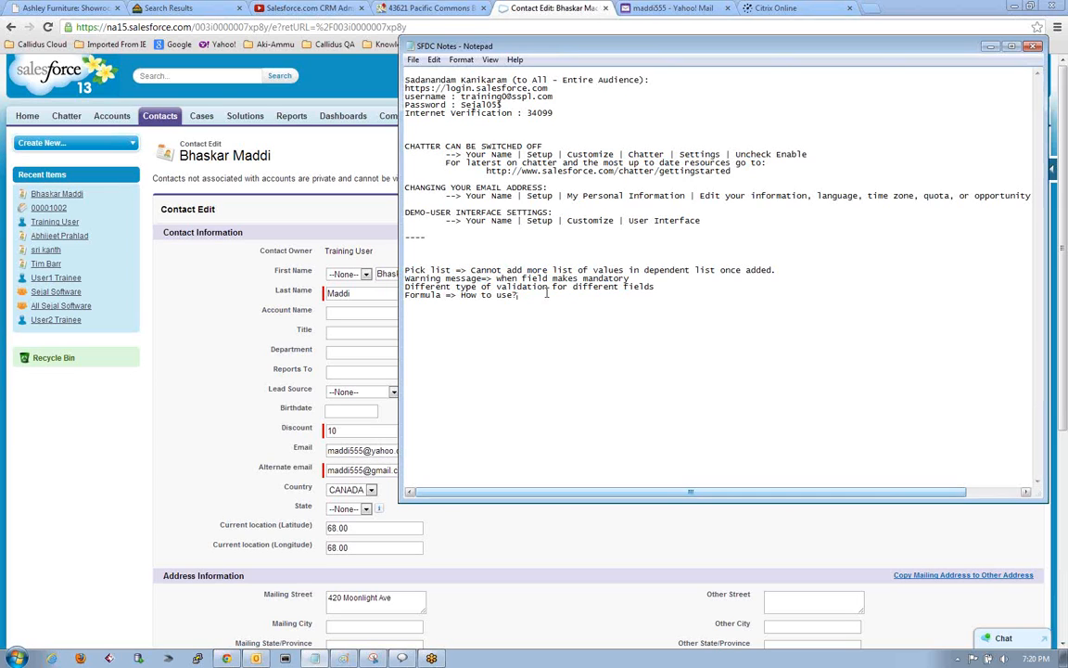
double_click(531, 278)
drag(636, 278, 396, 267)
click(592, 304)
click(192, 347)
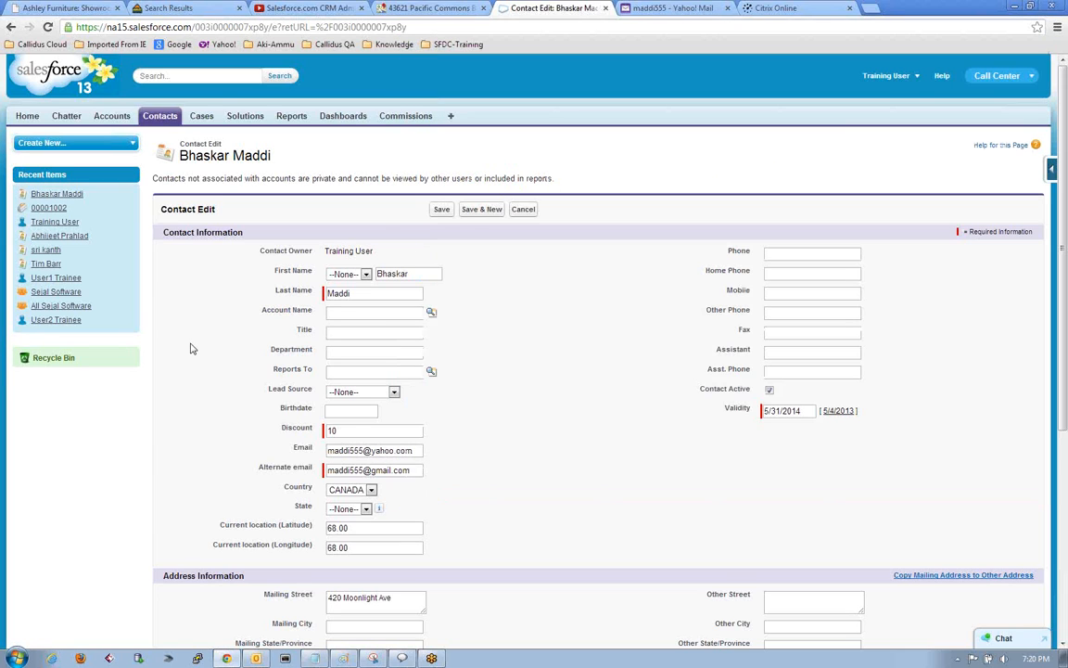
Bring the SFDC Notes back up, highlight the line about how to use a formula, and return to Salesforce.
click(316, 657)
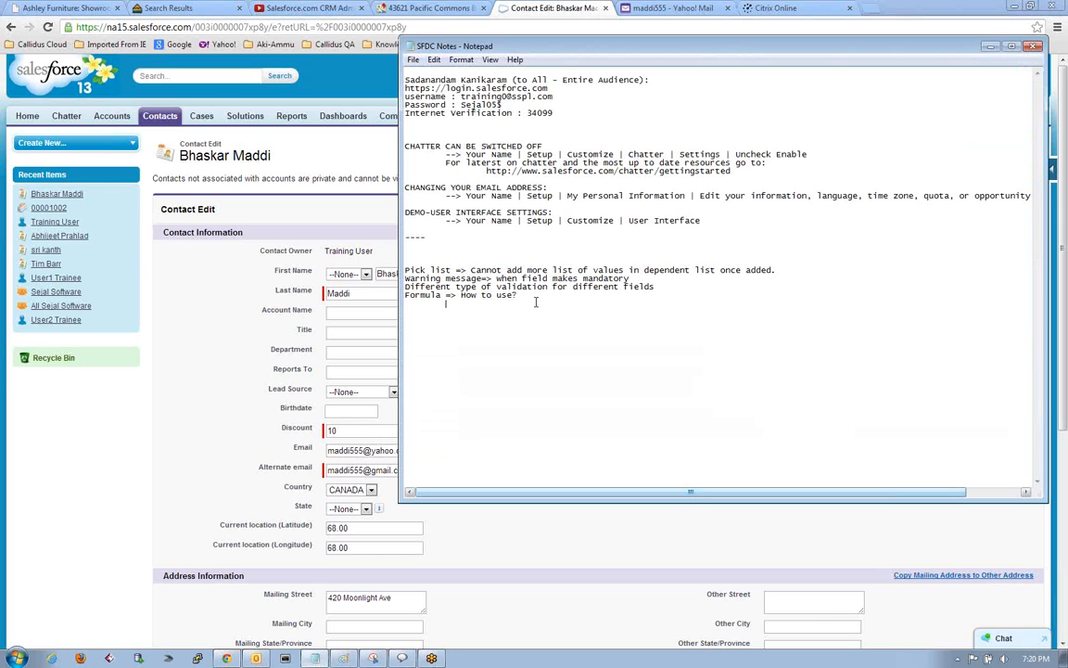
drag(526, 296, 401, 293)
click(431, 306)
click(525, 297)
click(207, 292)
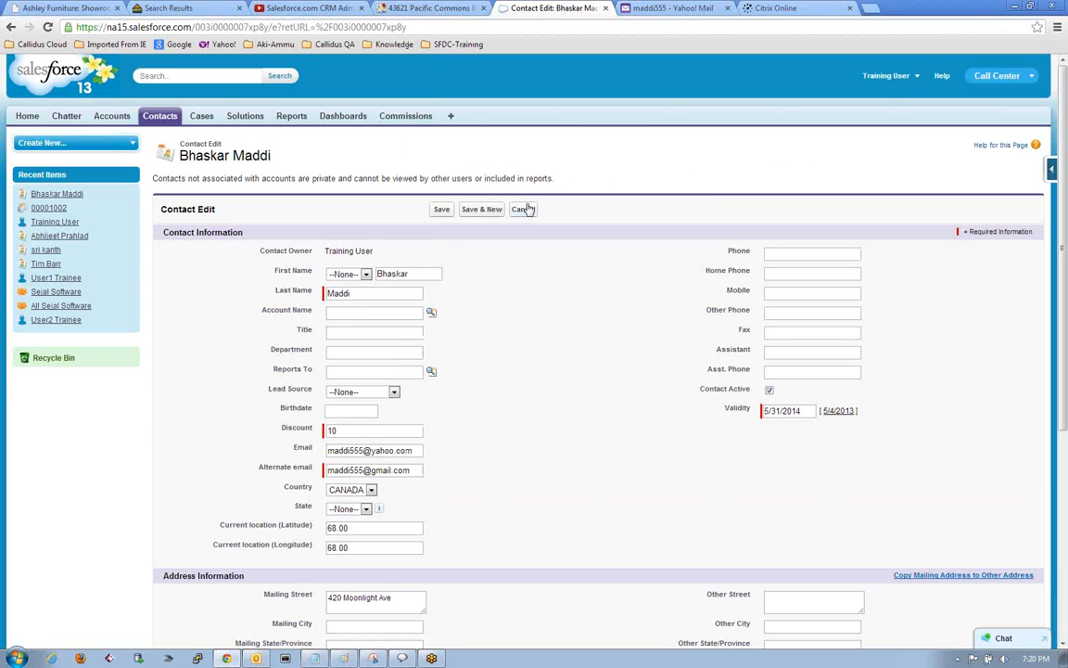
Look over the remaining fields of the contact edit form, including BranchState, and cancel the edit without saving.
scroll(516, 410, down, 1)
scroll(515, 410, down, 3)
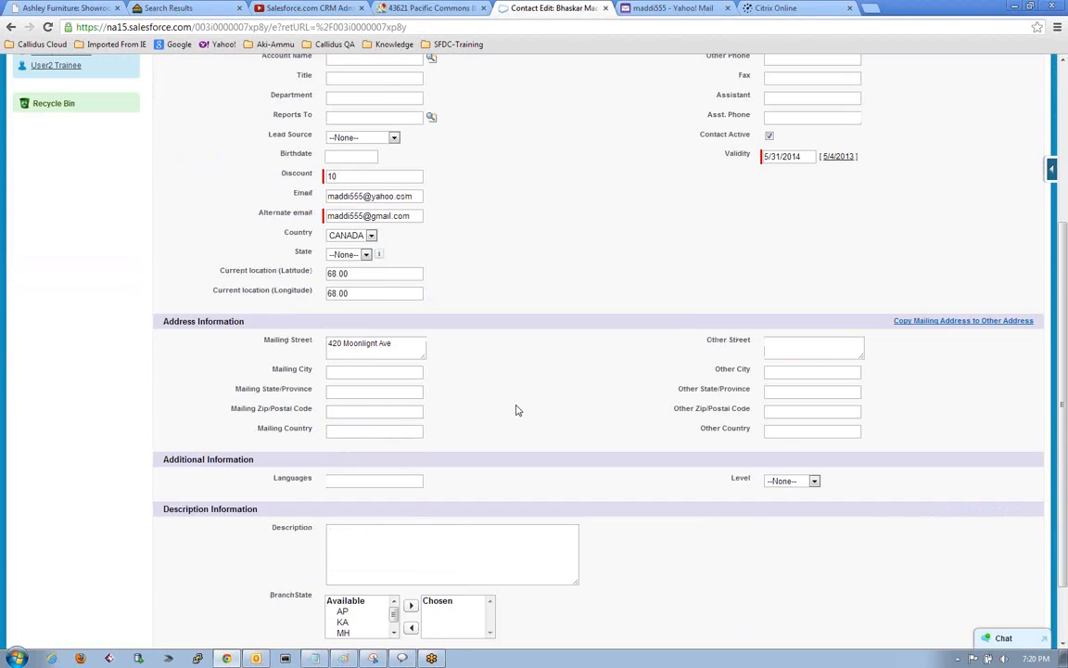
drag(395, 542, 395, 534)
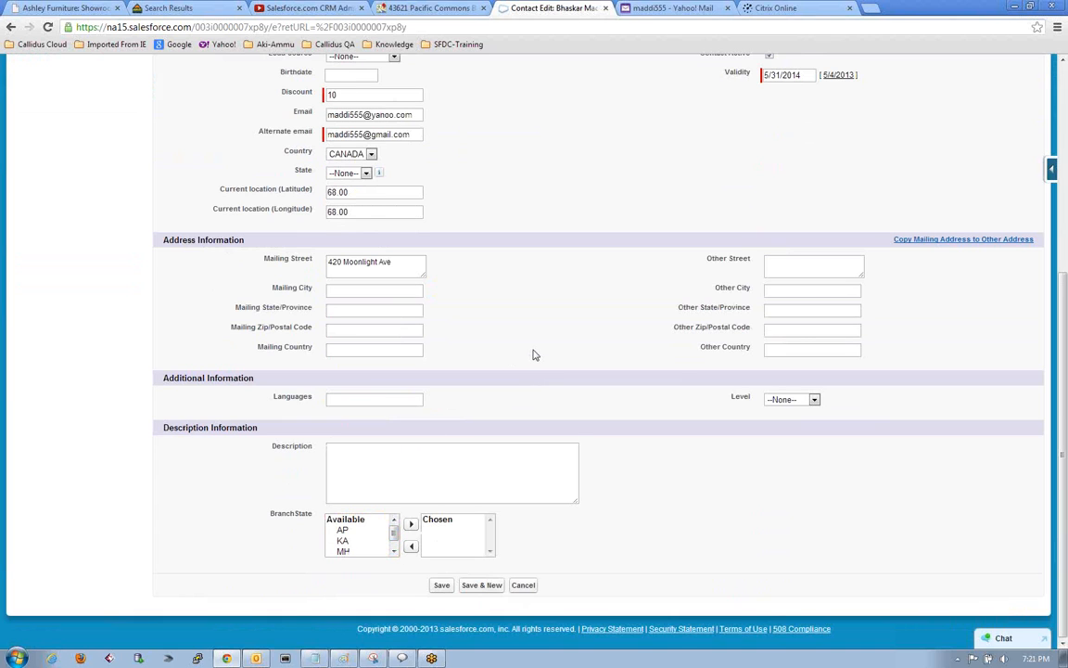
scroll(533, 354, up, 4)
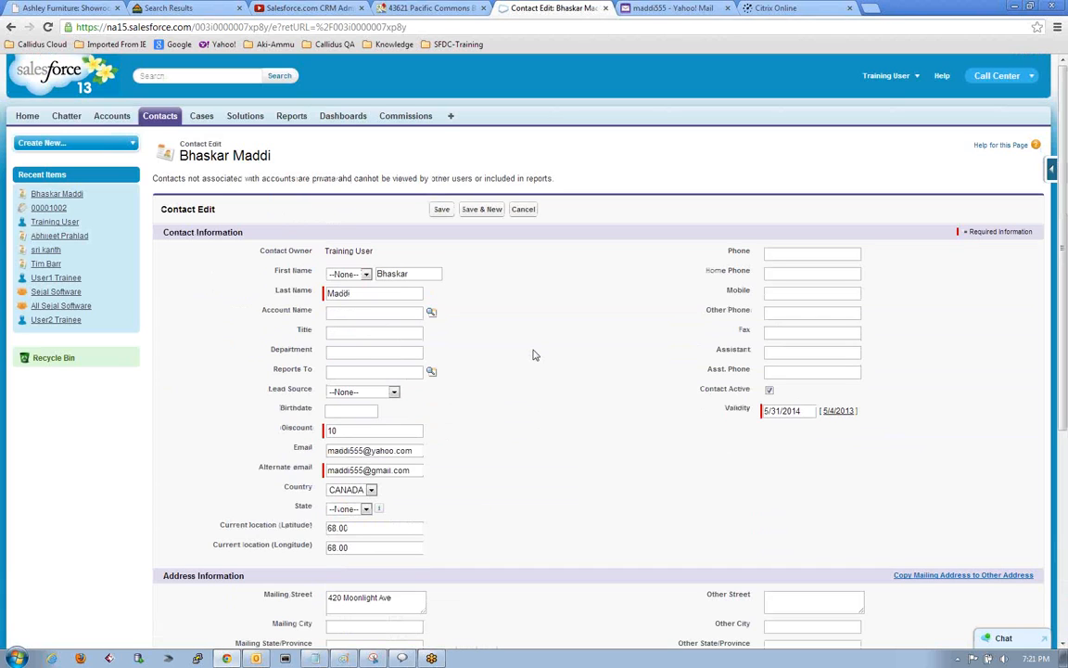
click(524, 210)
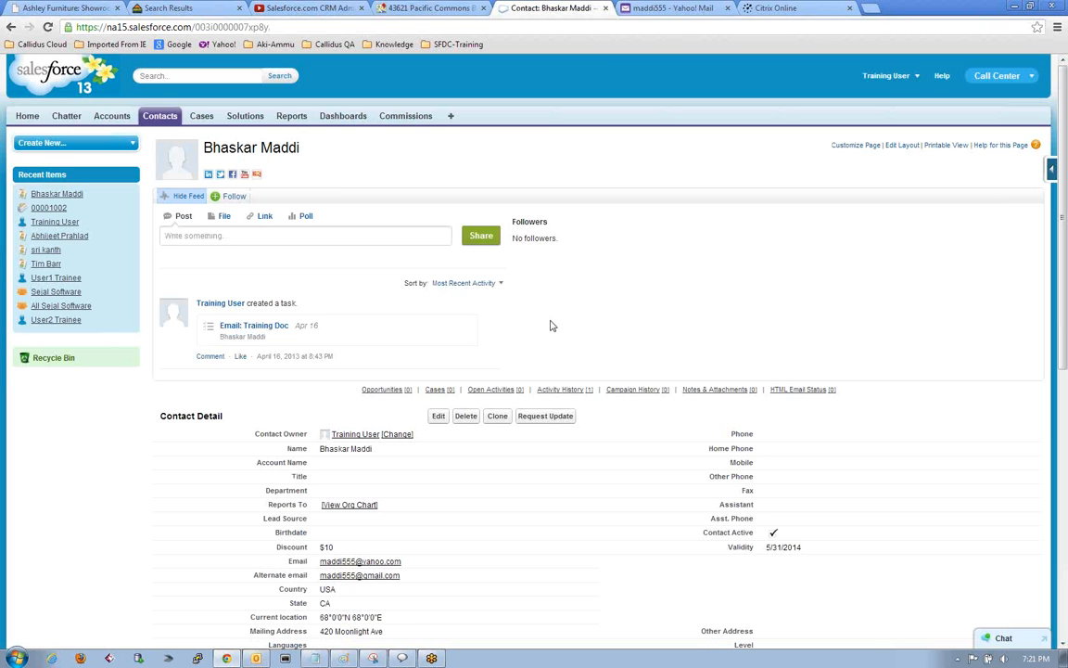
Examine the contact's detail fields and related lists, glancing briefly at the other open browser pages.
scroll(550, 325, down, 6)
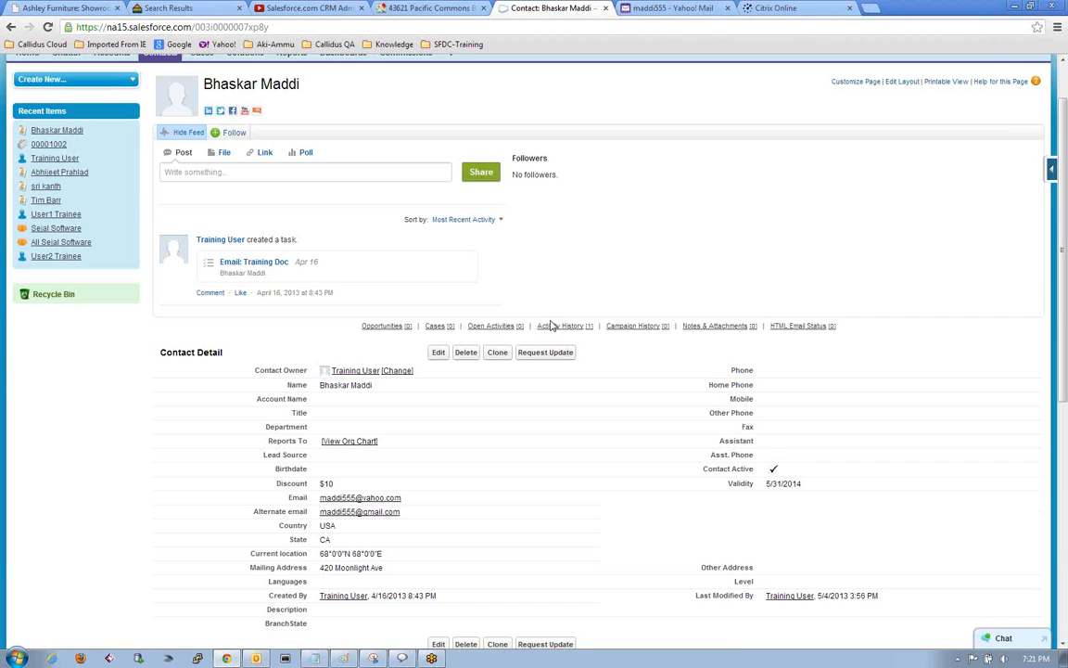
scroll(552, 325, up, 6)
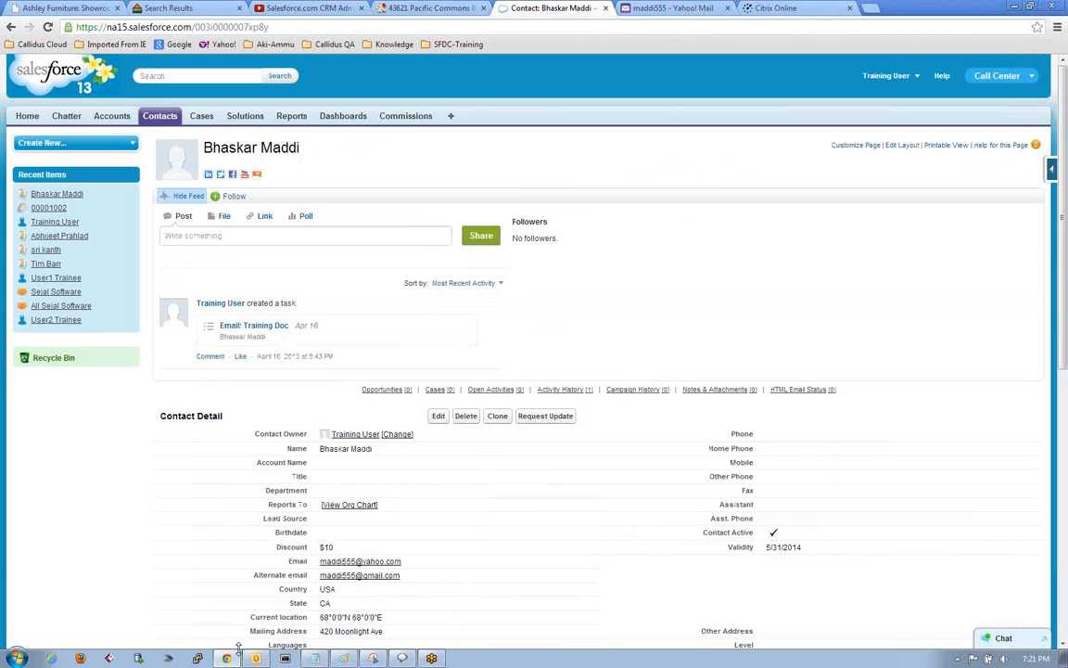
click(755, 7)
click(686, 9)
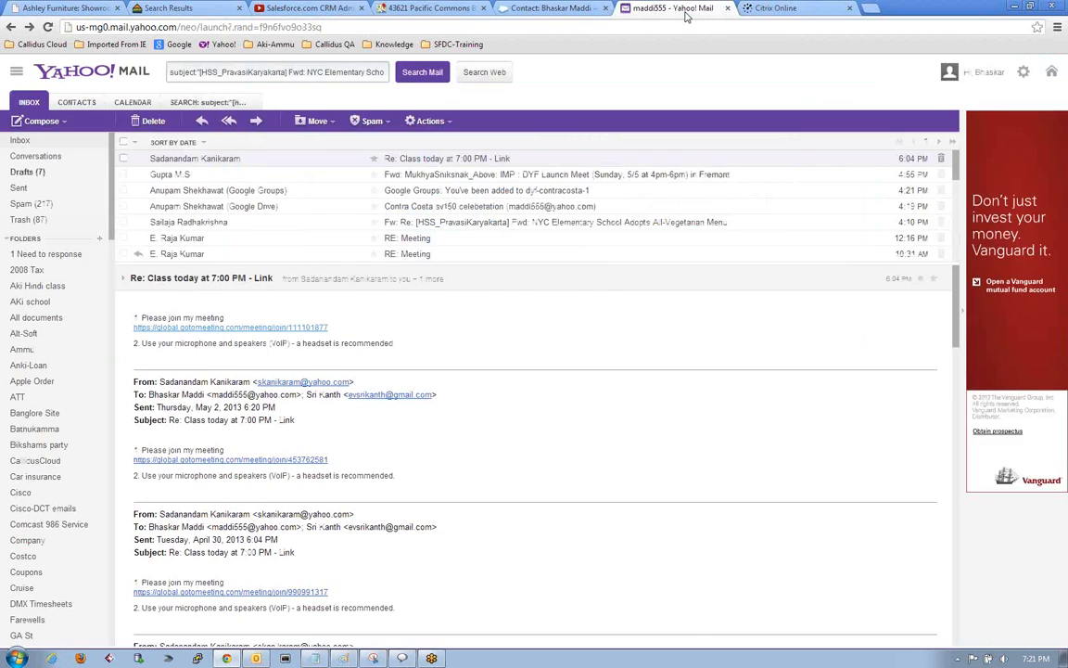
click(556, 9)
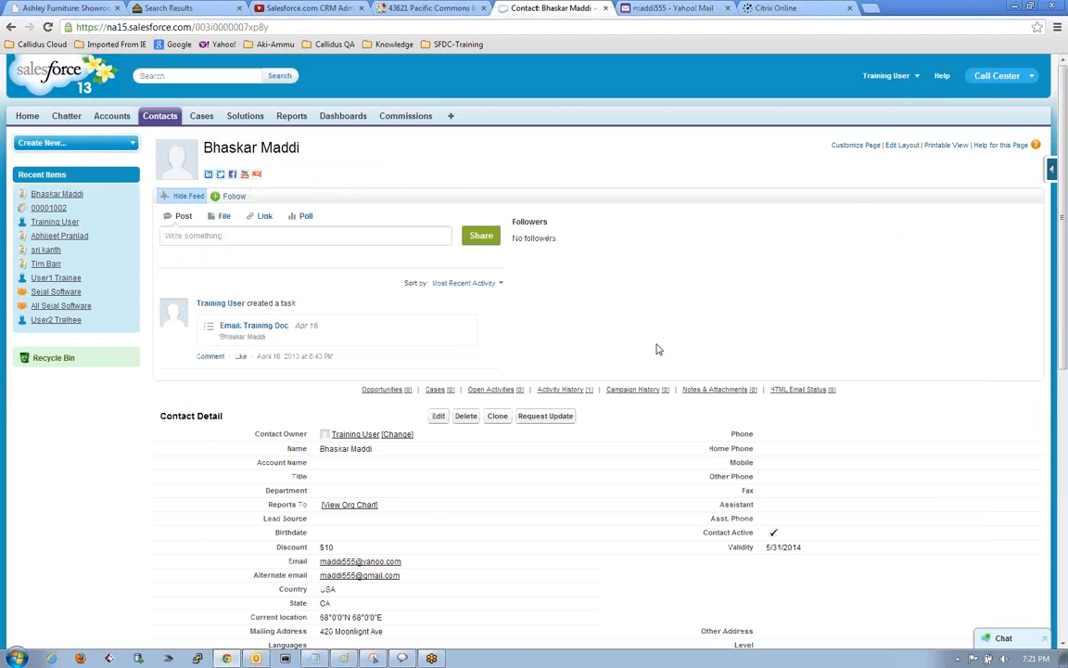
scroll(656, 348, down, 5)
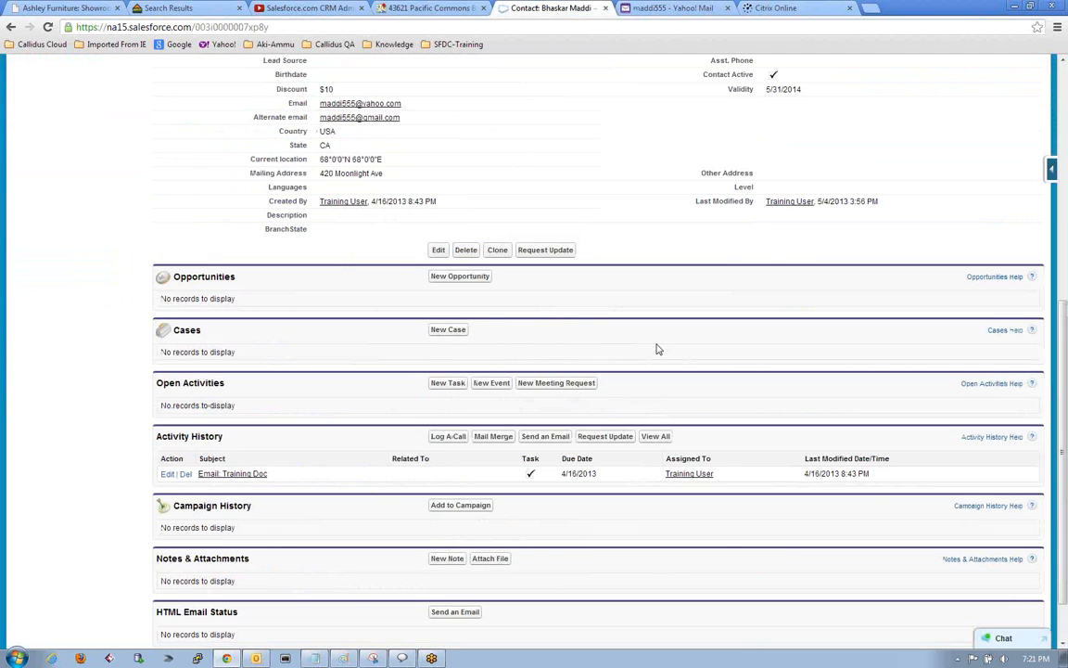
scroll(656, 348, up, 5)
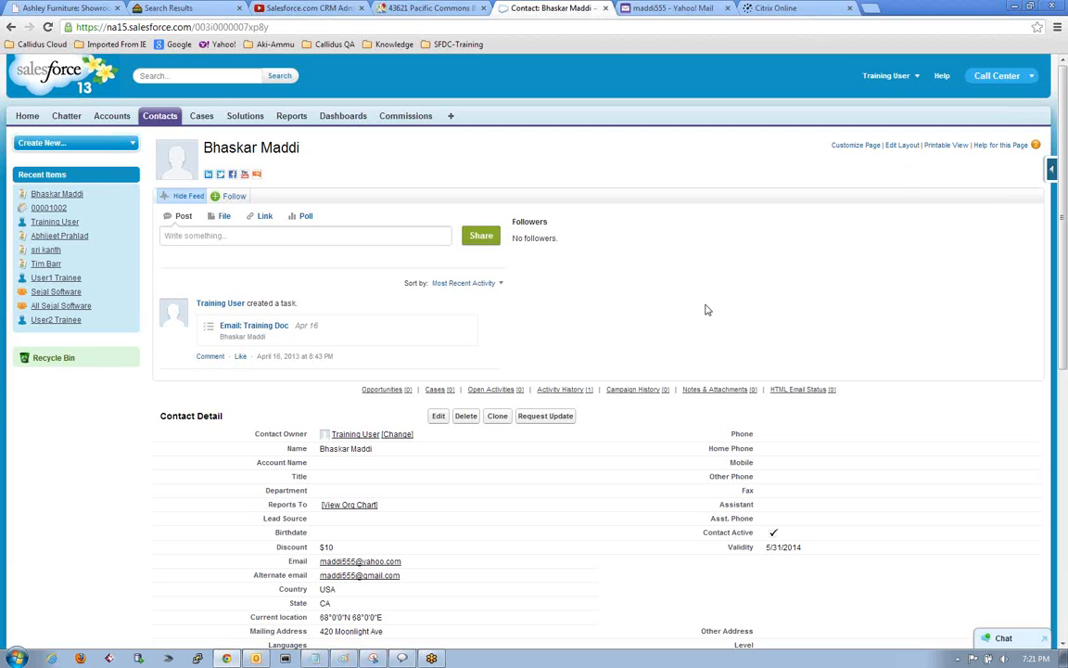
scroll(705, 310, down, 5)
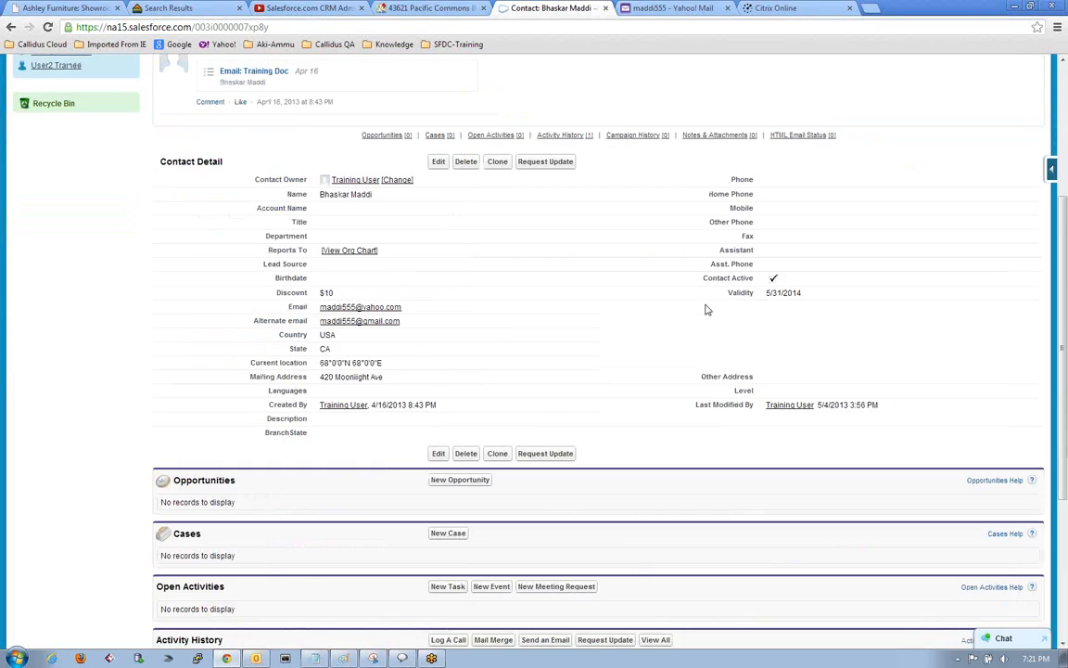
scroll(705, 310, up, 5)
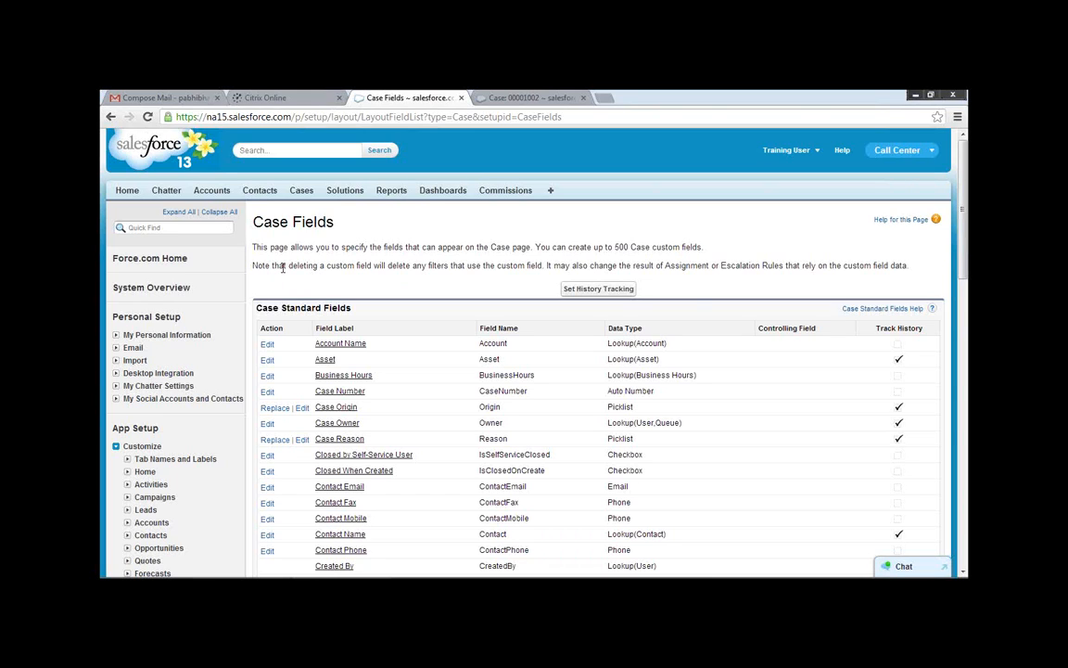
Switch the Salesforce app from Call Center to Sales and look over the list of other available apps.
click(934, 152)
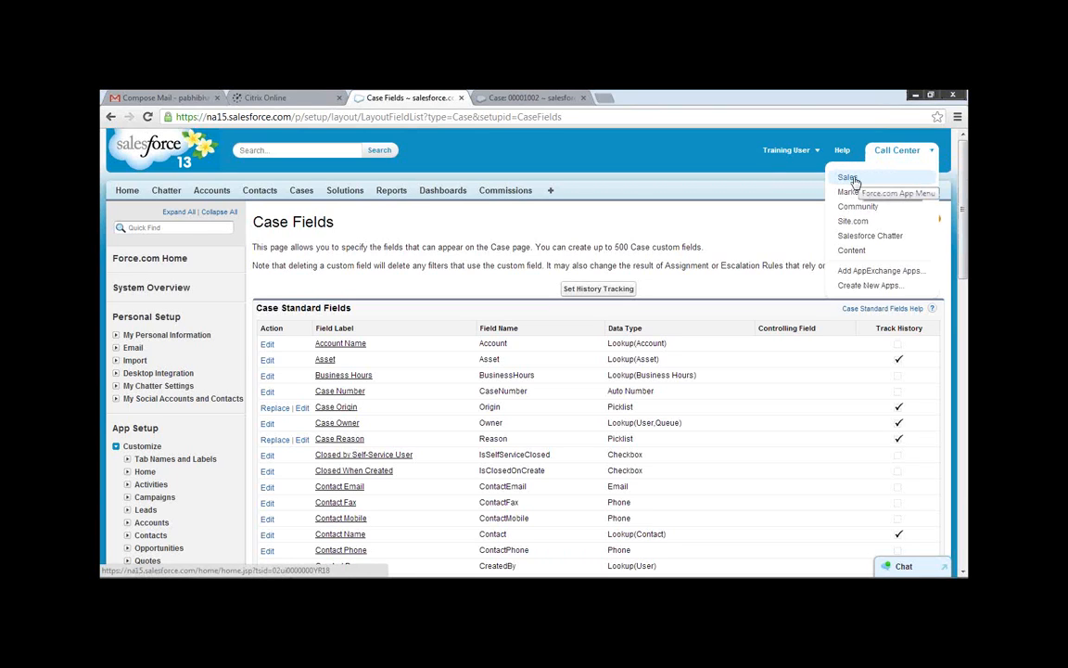
click(849, 178)
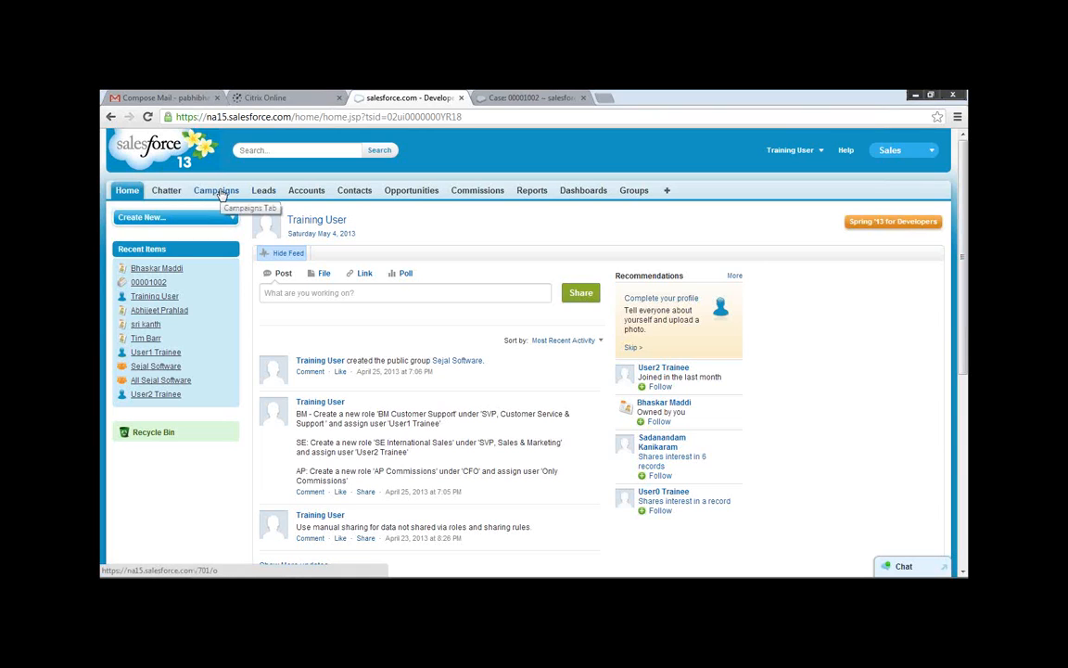
click(919, 155)
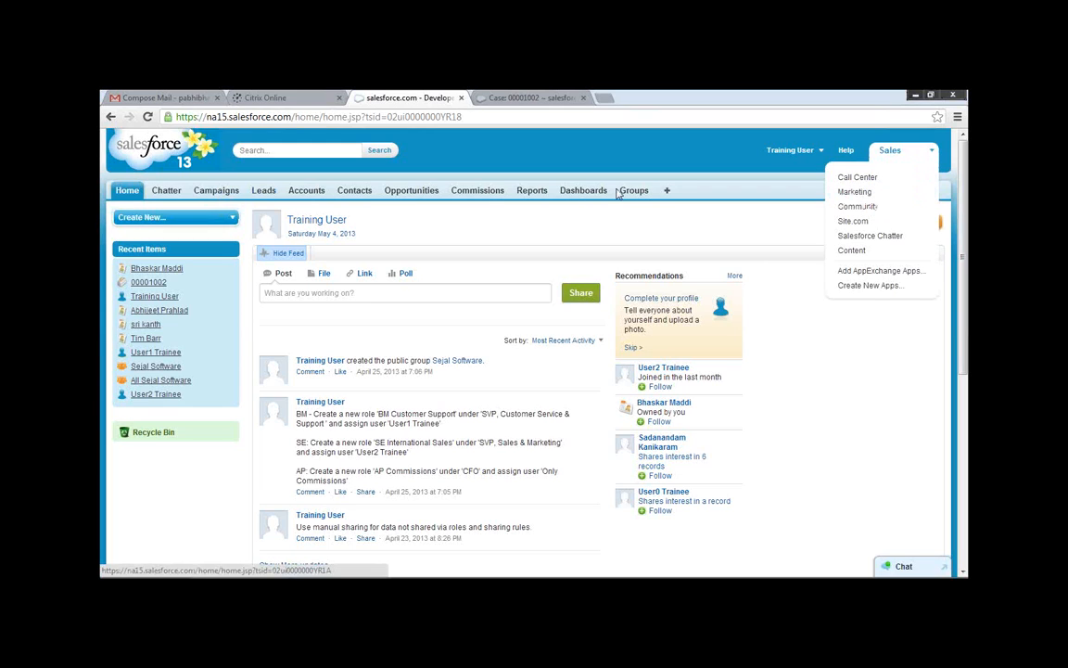
Go to Setup and open the field list for the Accounts object under the Customize settings.
click(820, 153)
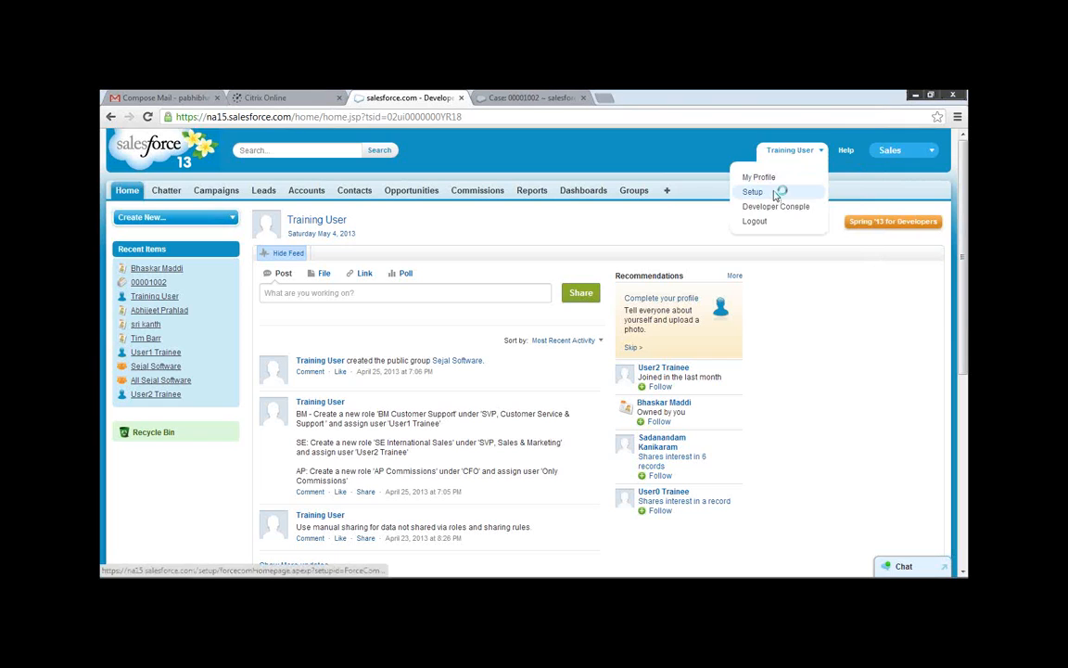
click(775, 192)
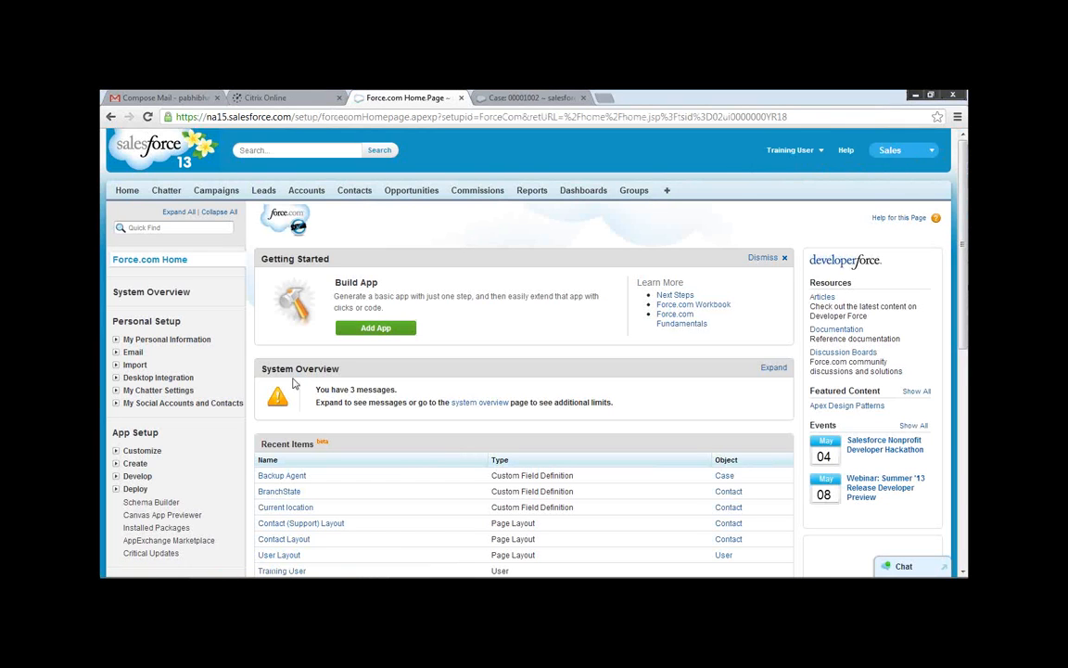
click(116, 452)
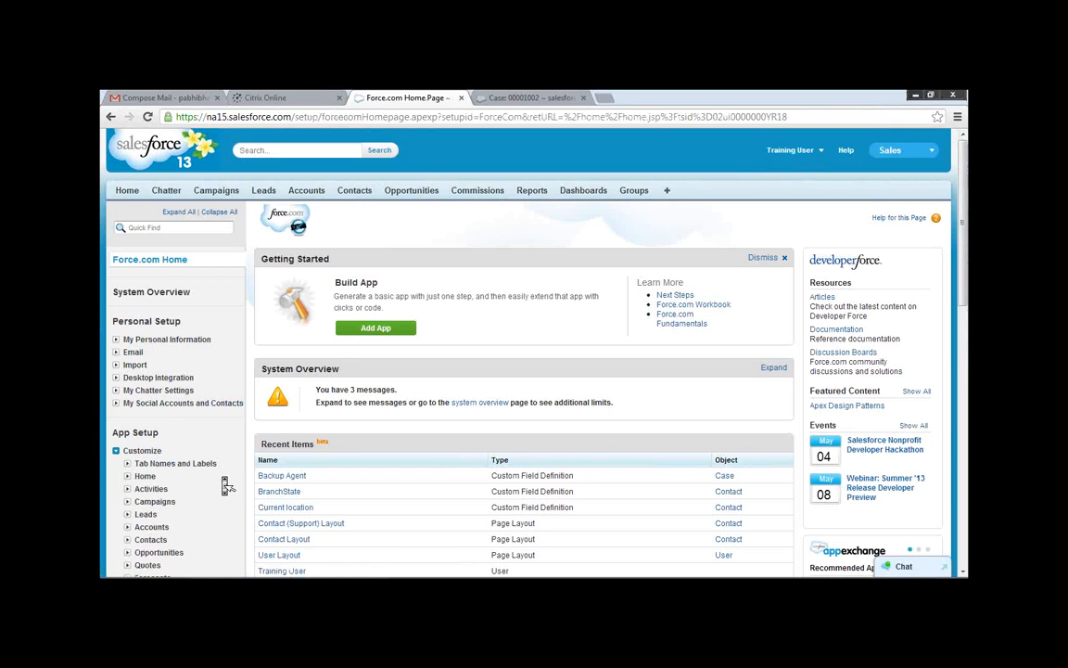
scroll(225, 484, down, 1)
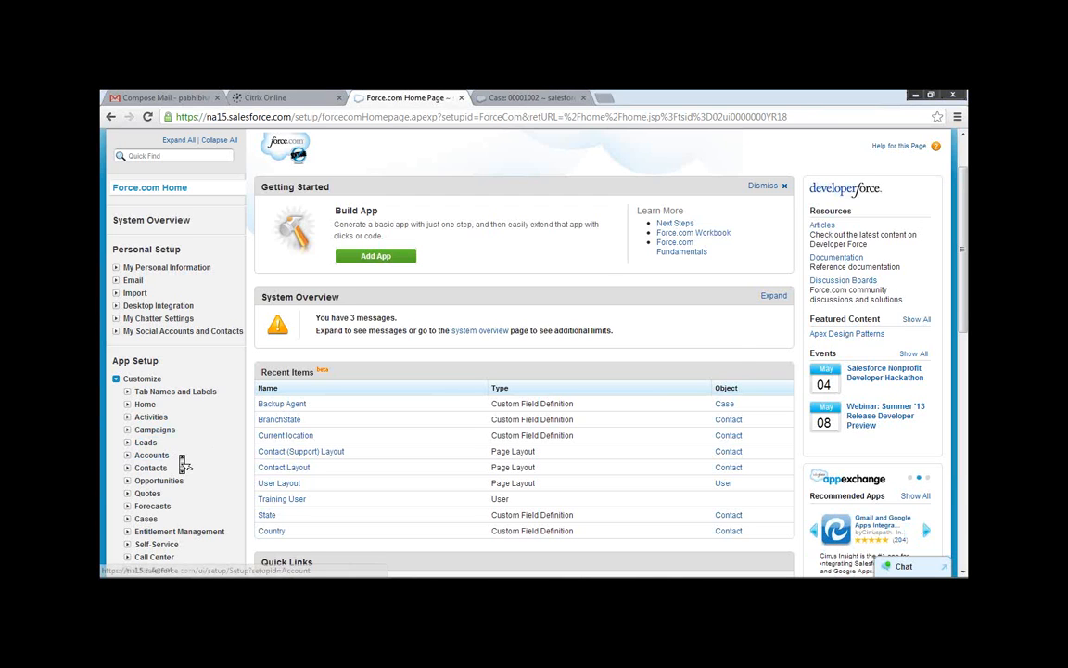
scroll(183, 467, down, 1)
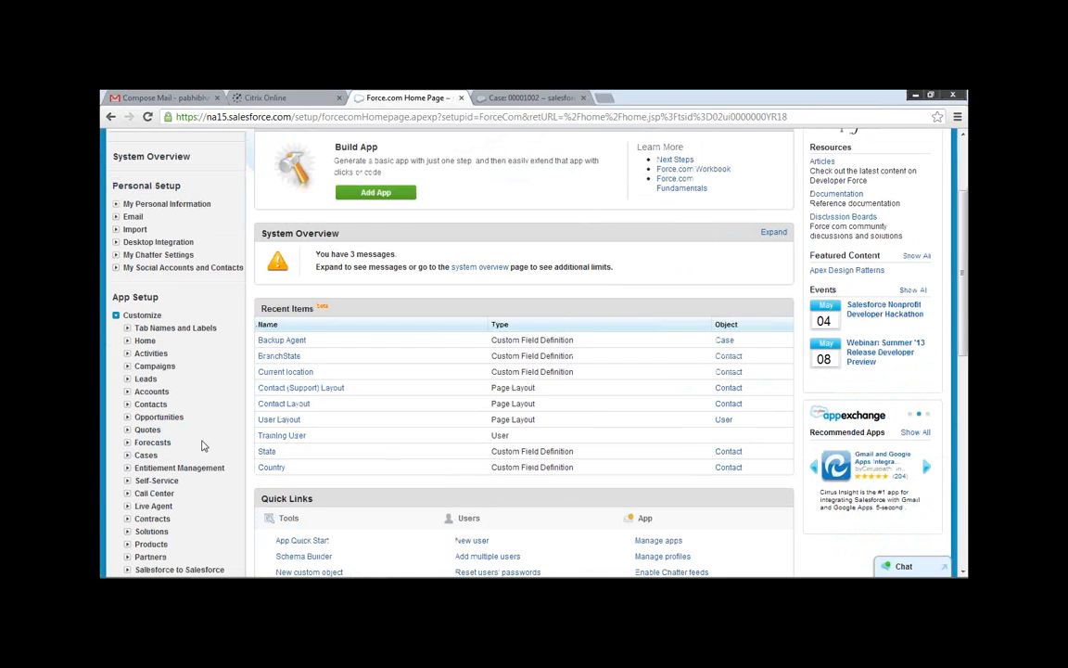
click(128, 393)
click(155, 408)
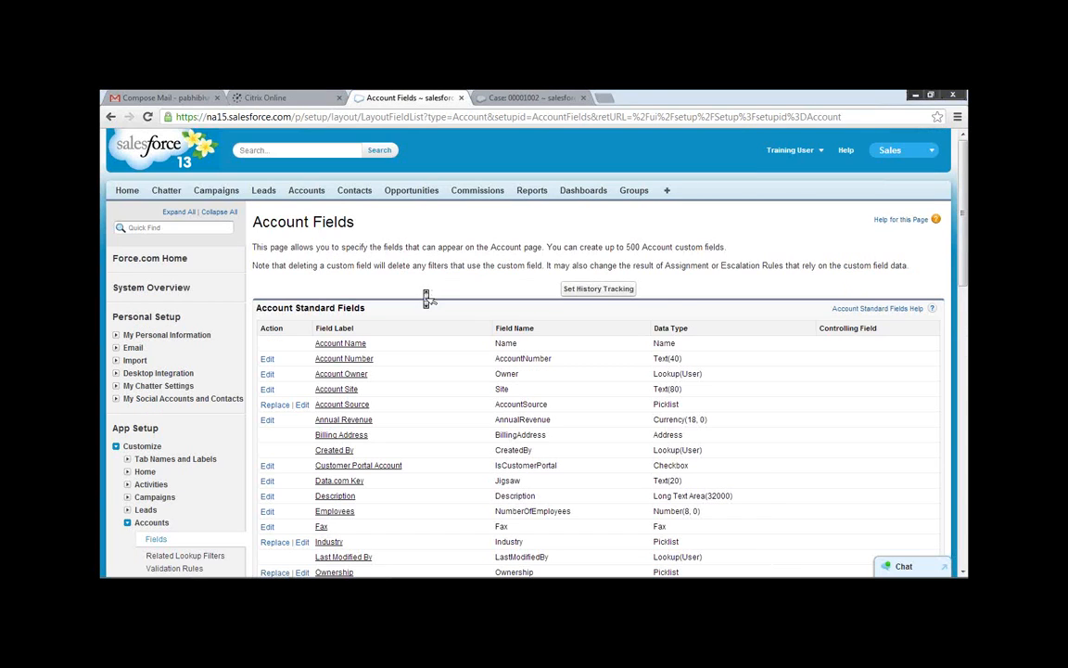
Start a new custom field on the Account object and choose Lookup Relationship as its data type.
scroll(425, 295, down, 3)
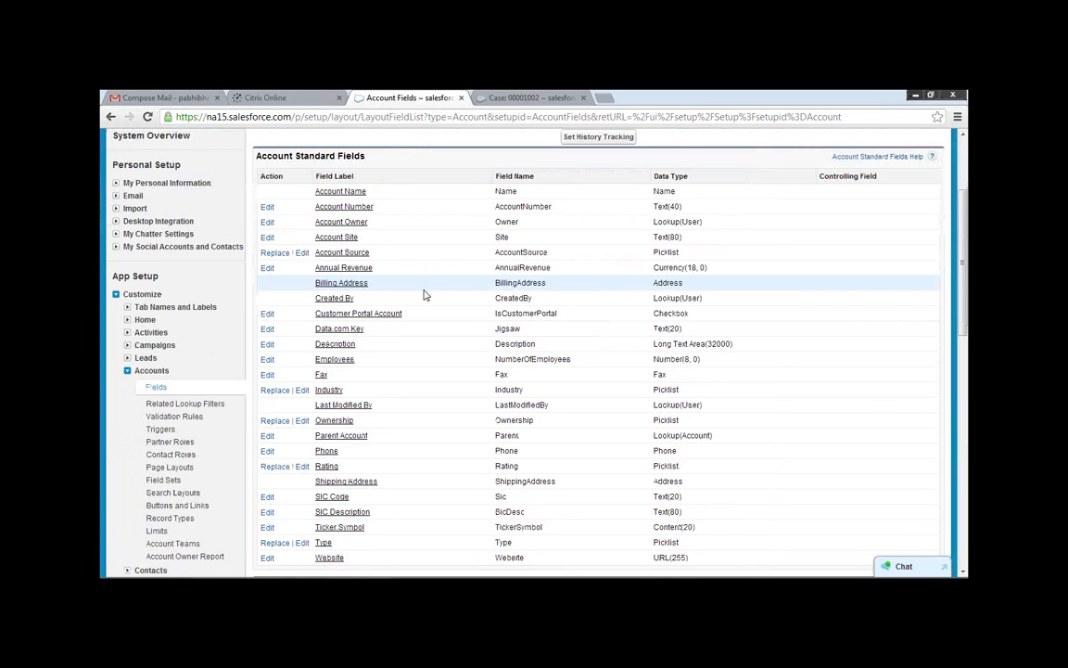
scroll(424, 296, down, 5)
click(481, 249)
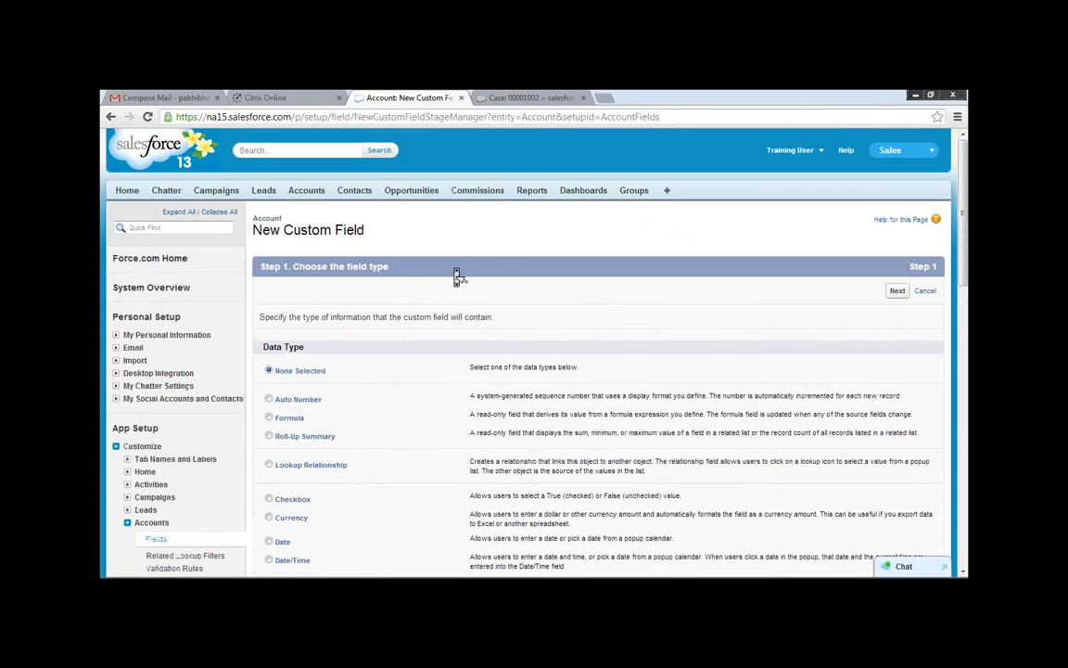
scroll(457, 276, down, 15)
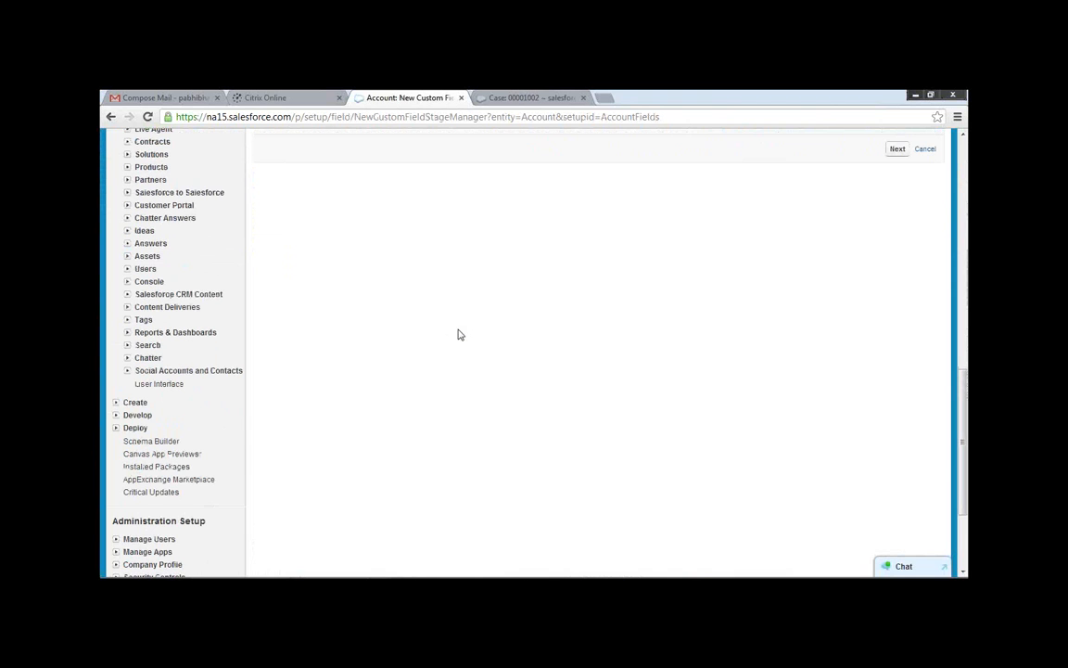
scroll(460, 336, up, 15)
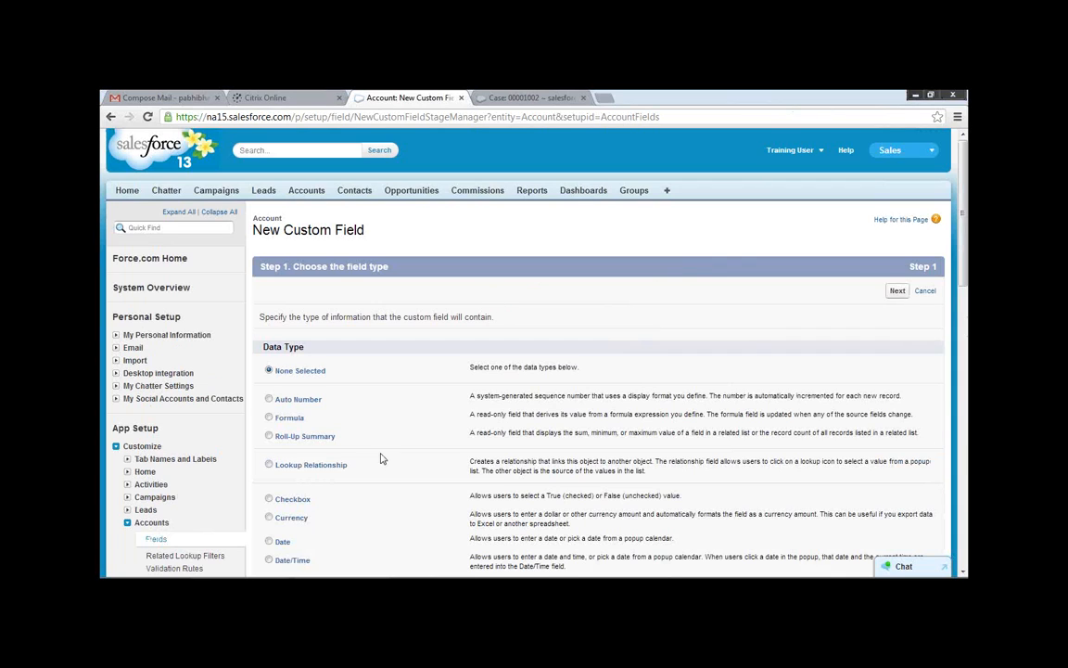
click(269, 466)
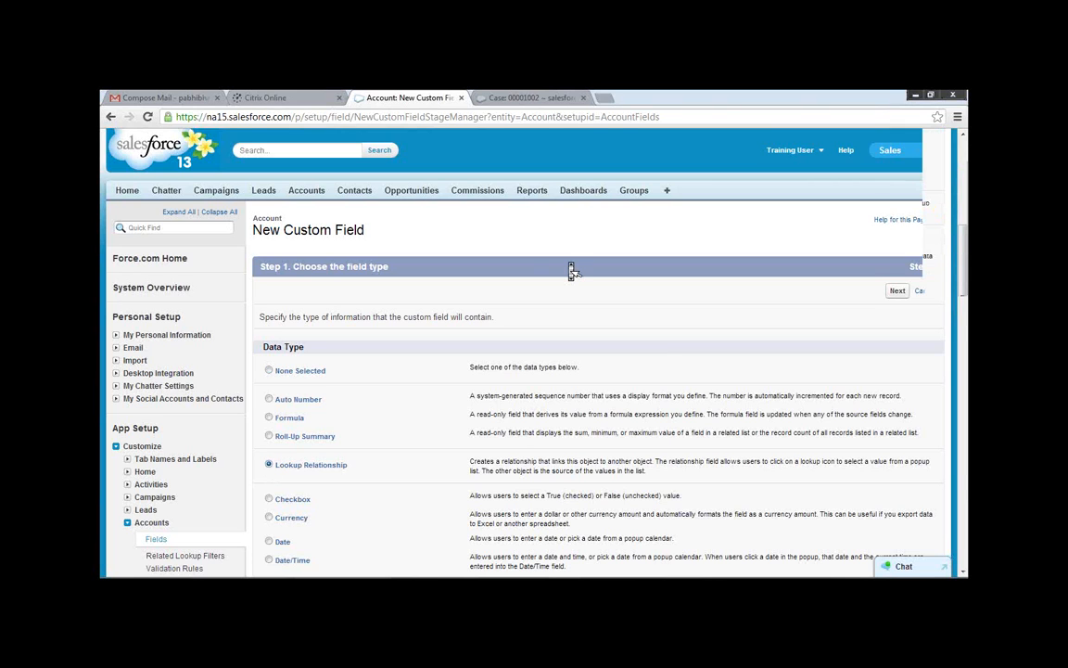
scroll(573, 272, down, 5)
click(897, 513)
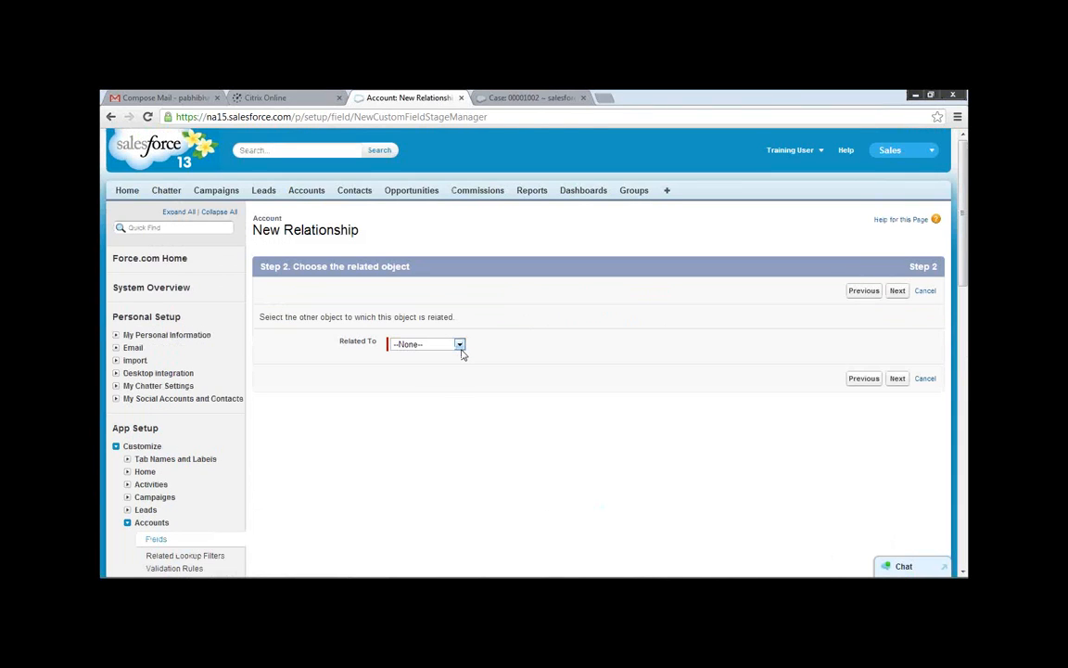
Relate the new lookup field to the User object and continue to its label and name settings.
click(461, 353)
click(406, 516)
click(898, 381)
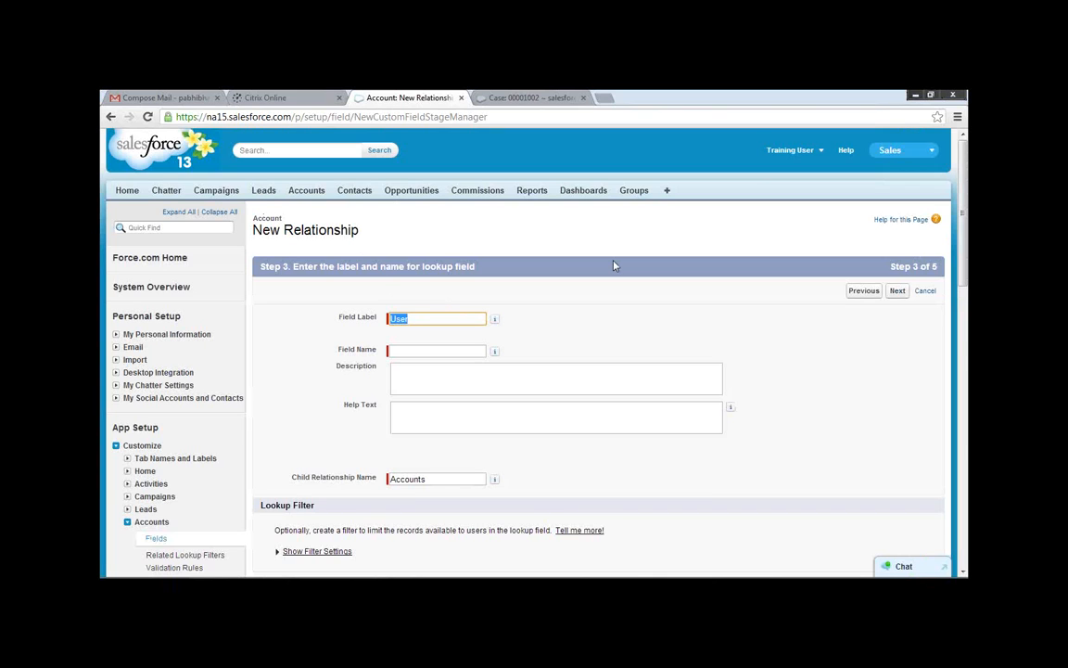
Dismiss the Windows color scheme prompt permanently, set the lookup's field label and field name to User1, and continue to field-level security.
click(433, 327)
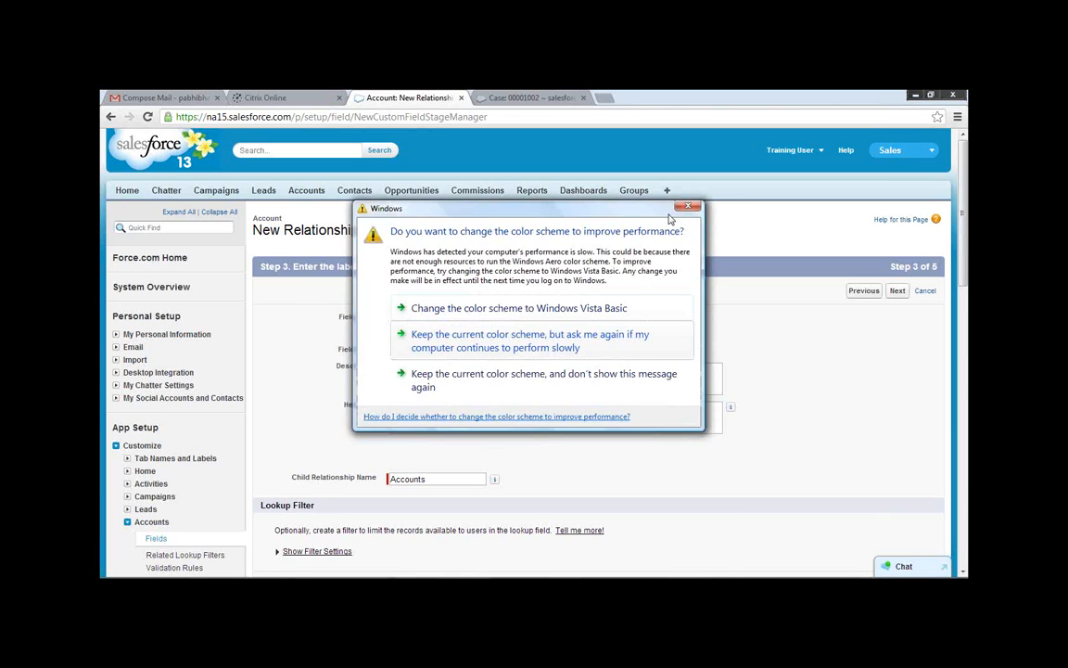
click(447, 378)
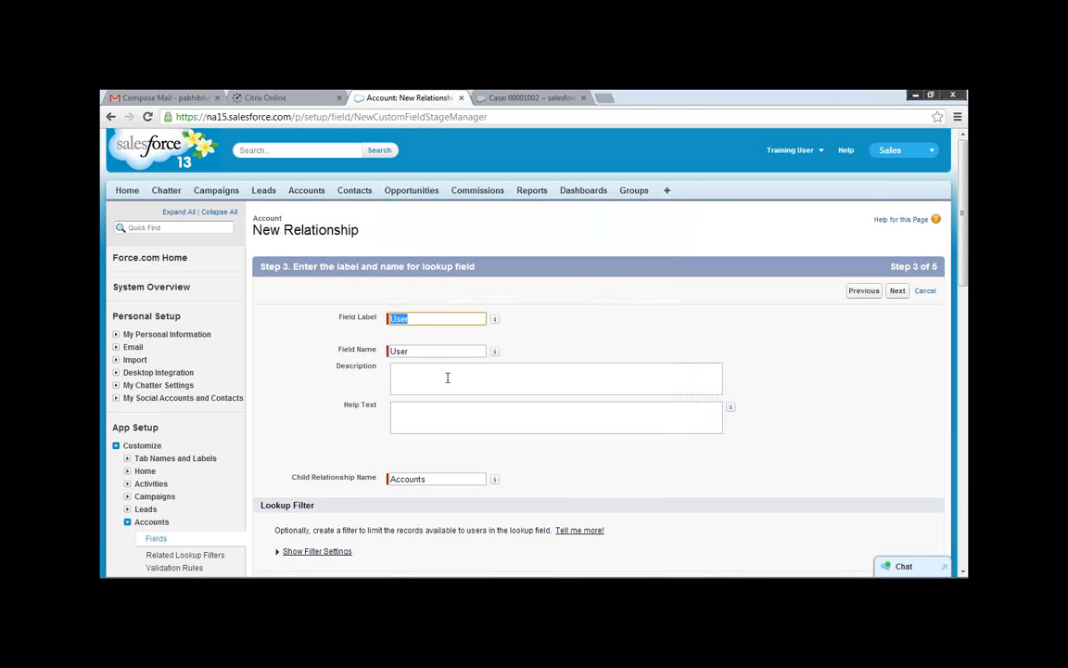
click(428, 318)
text(1)
click(439, 349)
text(1)
click(584, 346)
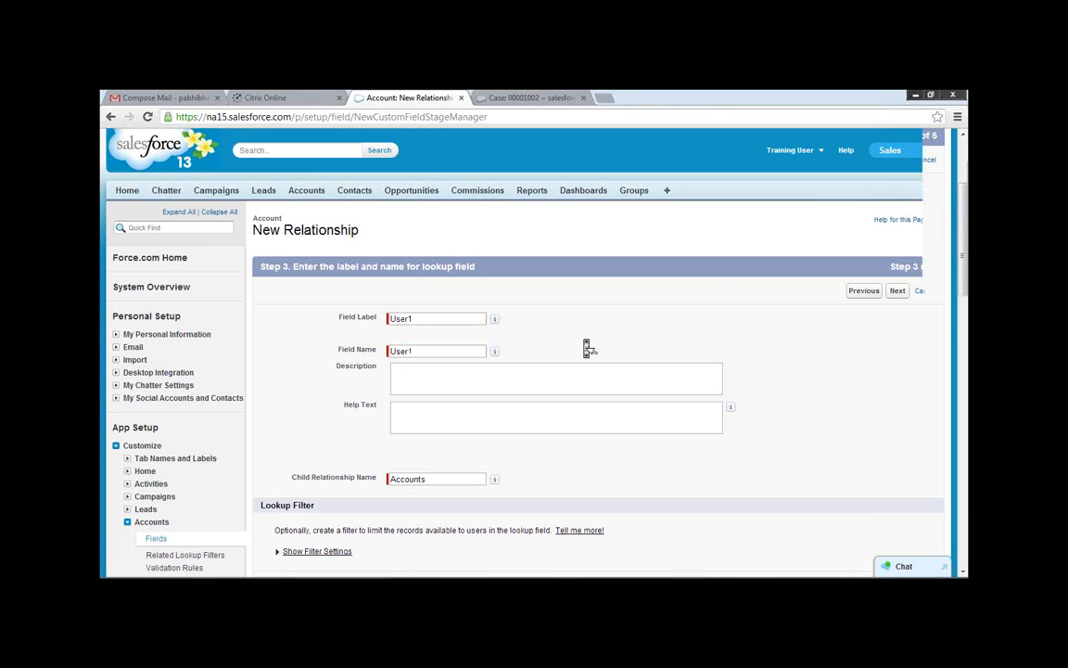
scroll(586, 347, down, 3)
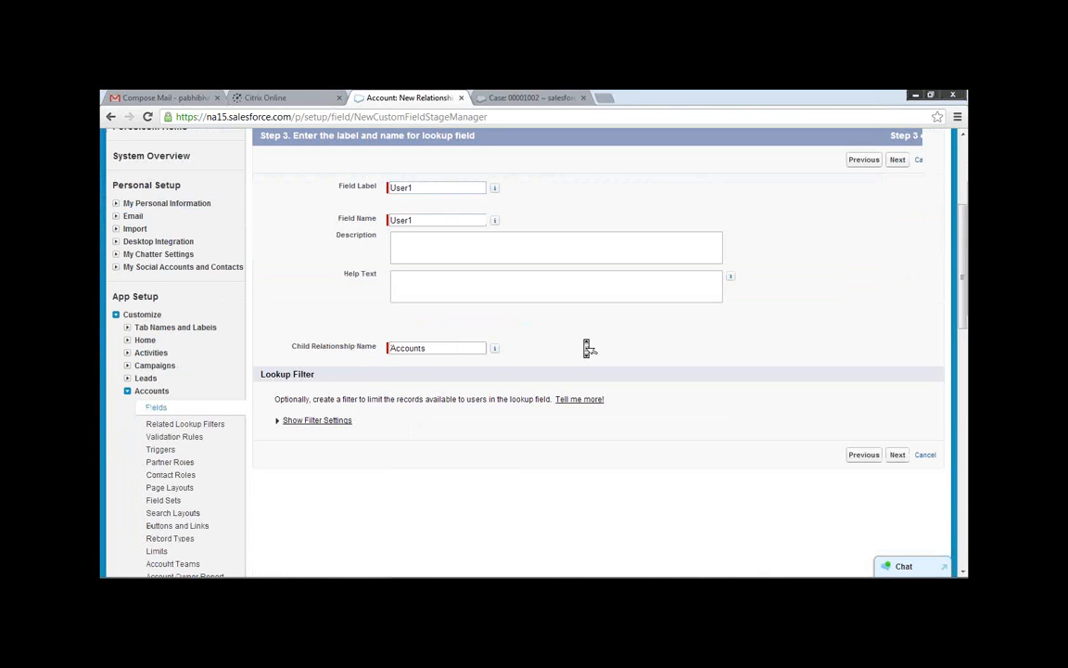
scroll(586, 347, down, 2)
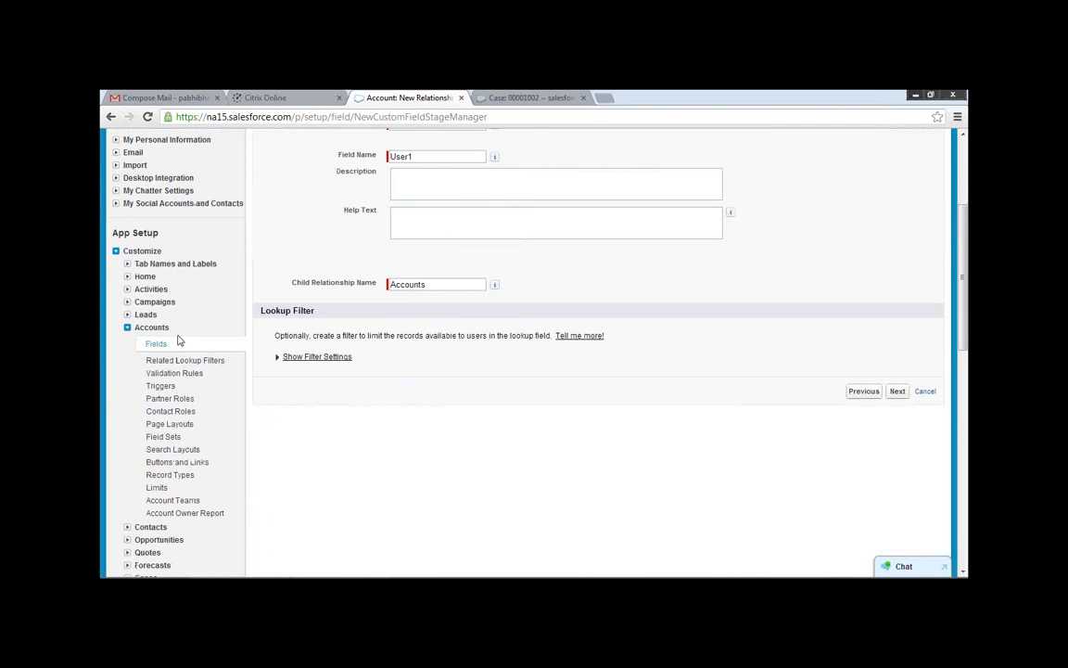
click(899, 396)
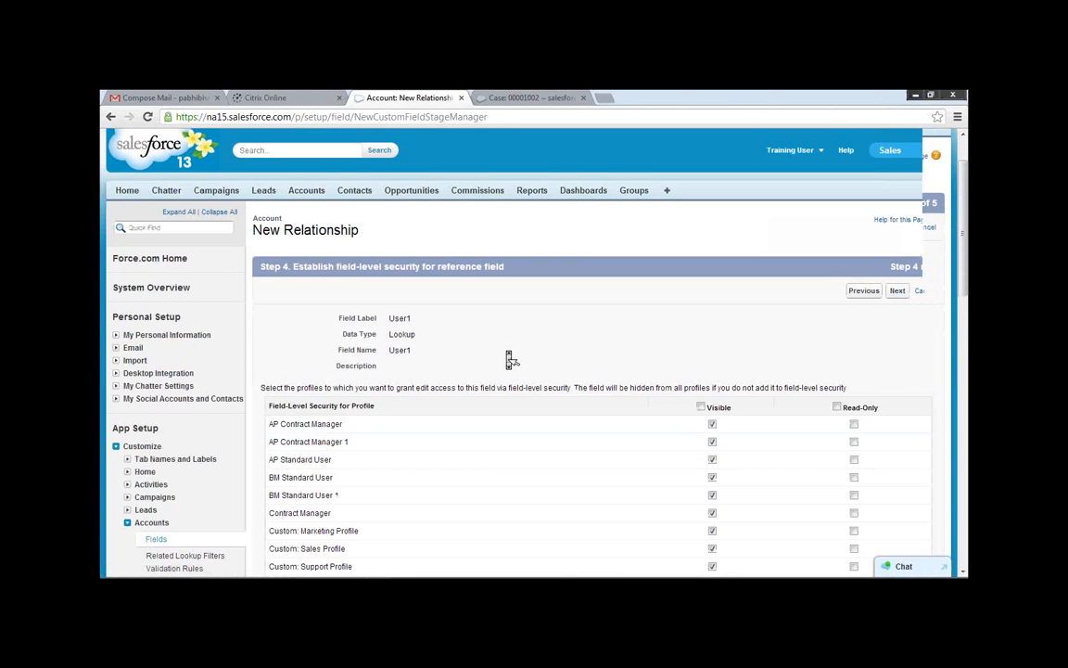
Look over the field-level security profiles for User1 and return to the label and name settings.
scroll(507, 357, down, 3)
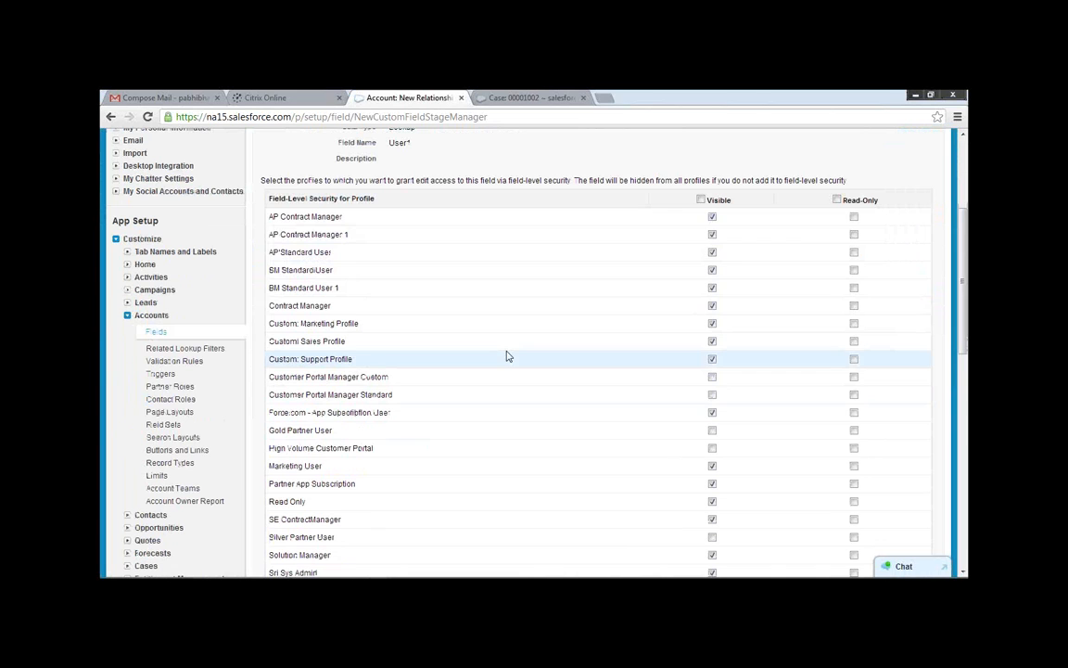
scroll(508, 357, up, 3)
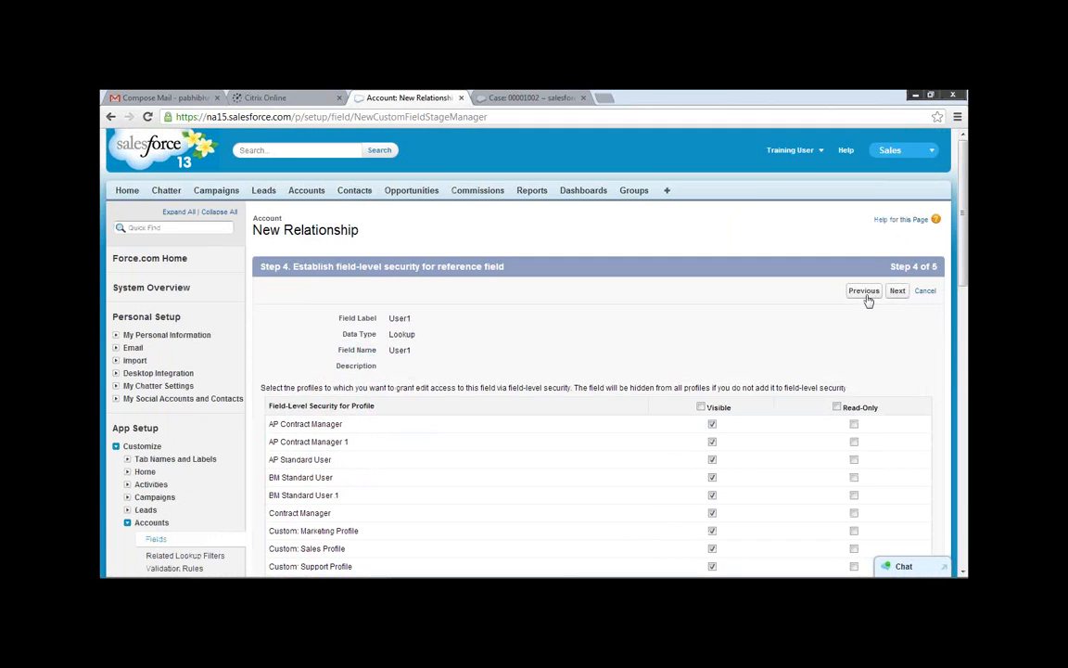
click(862, 291)
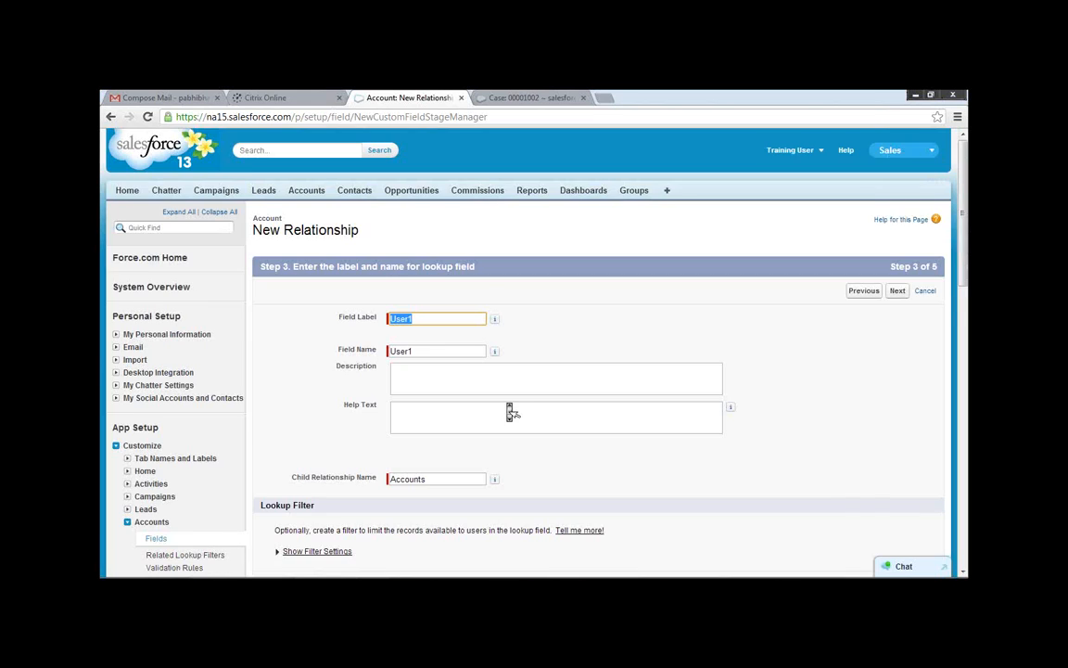
Set the lookup's child relationship name to Leads and continue to field-level security.
scroll(509, 411, down, 1)
scroll(508, 408, down, 1)
double_click(427, 339)
key(BackSpace)
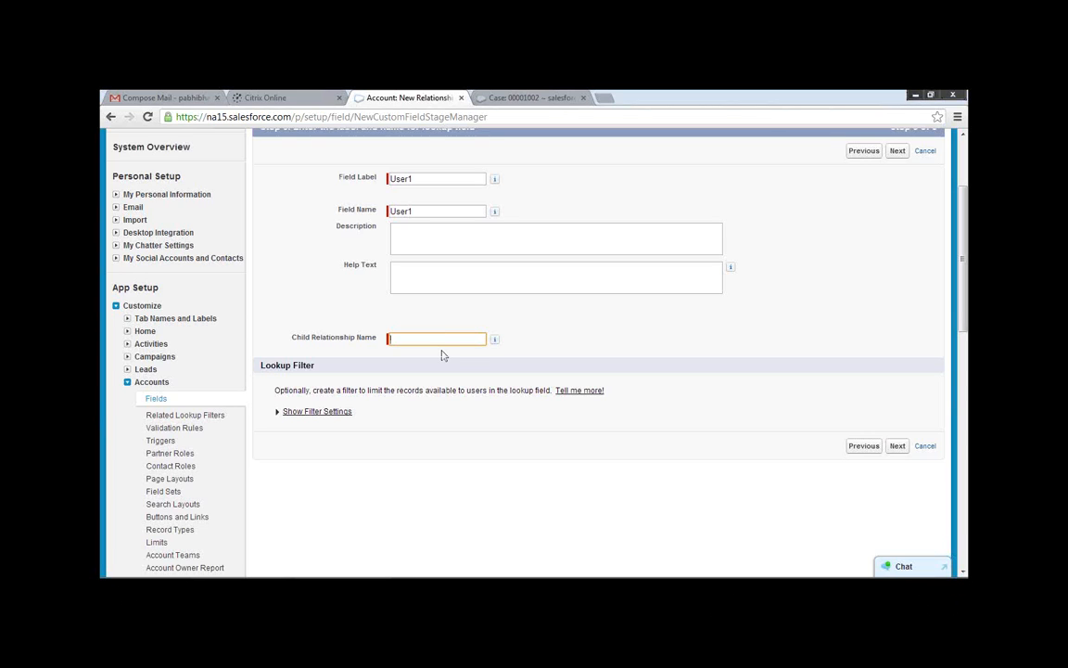
text(Leads)
click(897, 151)
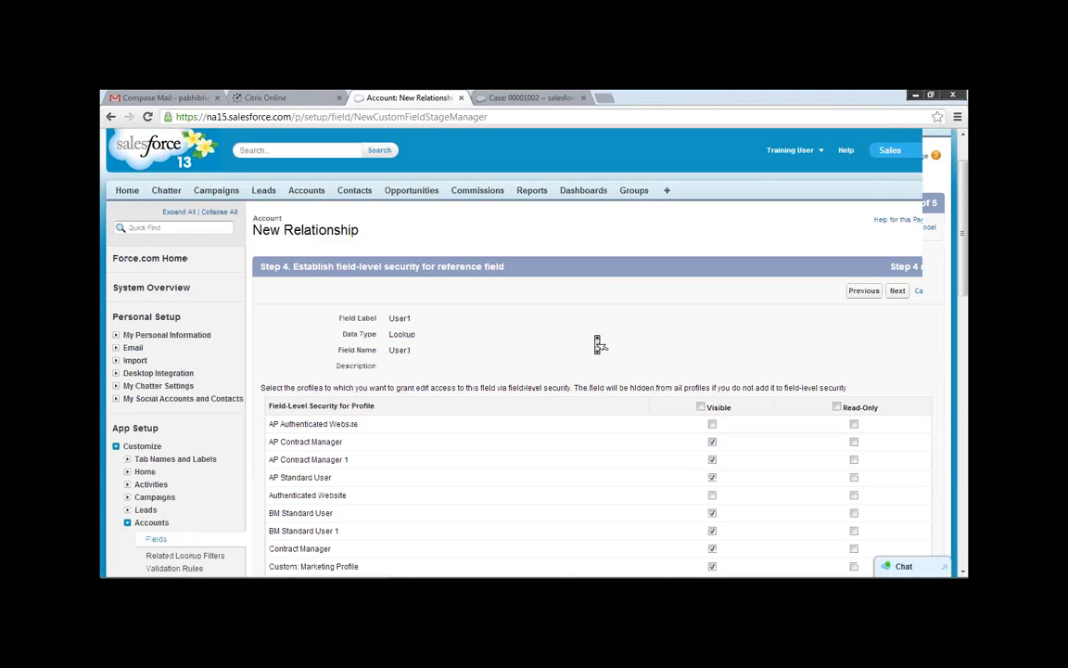
Review the profile visibility for User1, keep the default field-level security, and continue to the page layout selection.
scroll(598, 345, down, 1)
scroll(597, 342, down, 8)
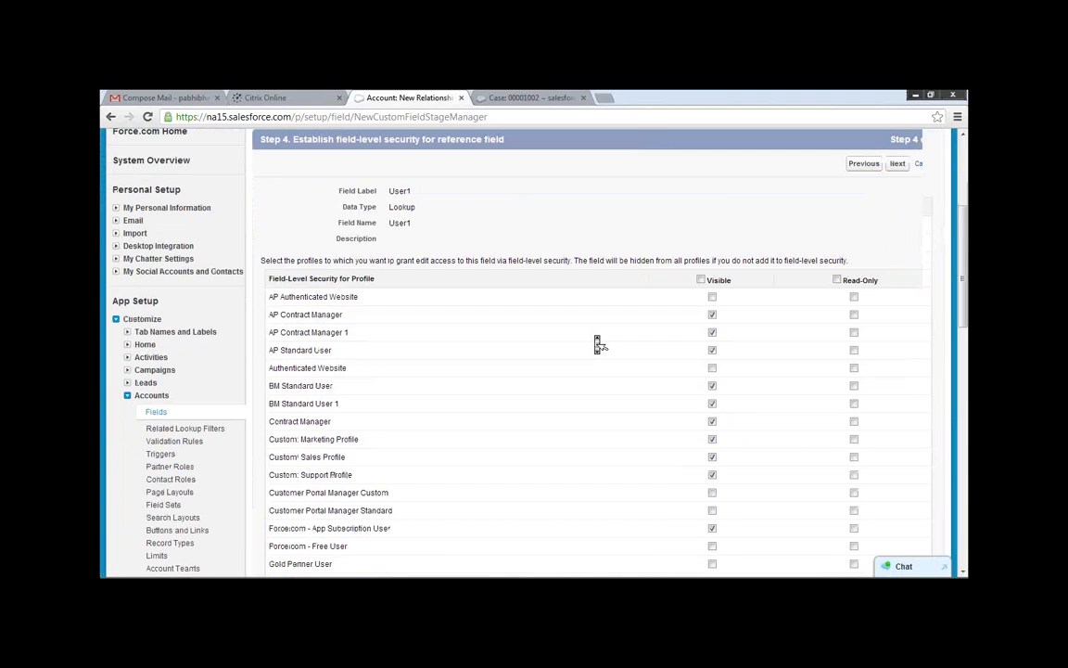
scroll(597, 341, up, 8)
scroll(805, 345, up, 4)
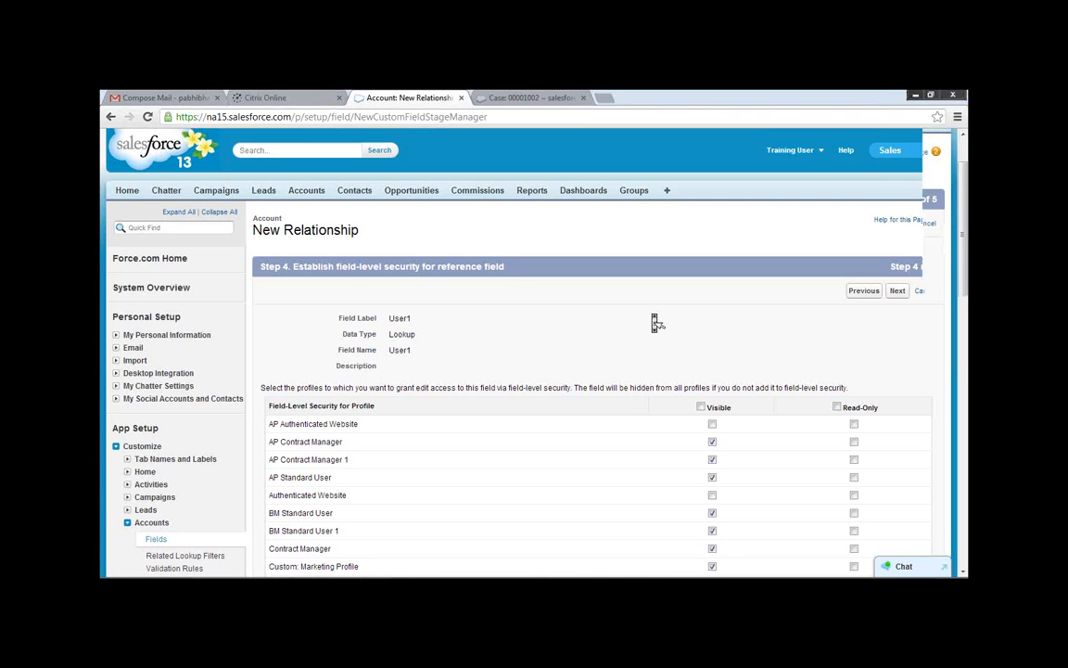
click(896, 225)
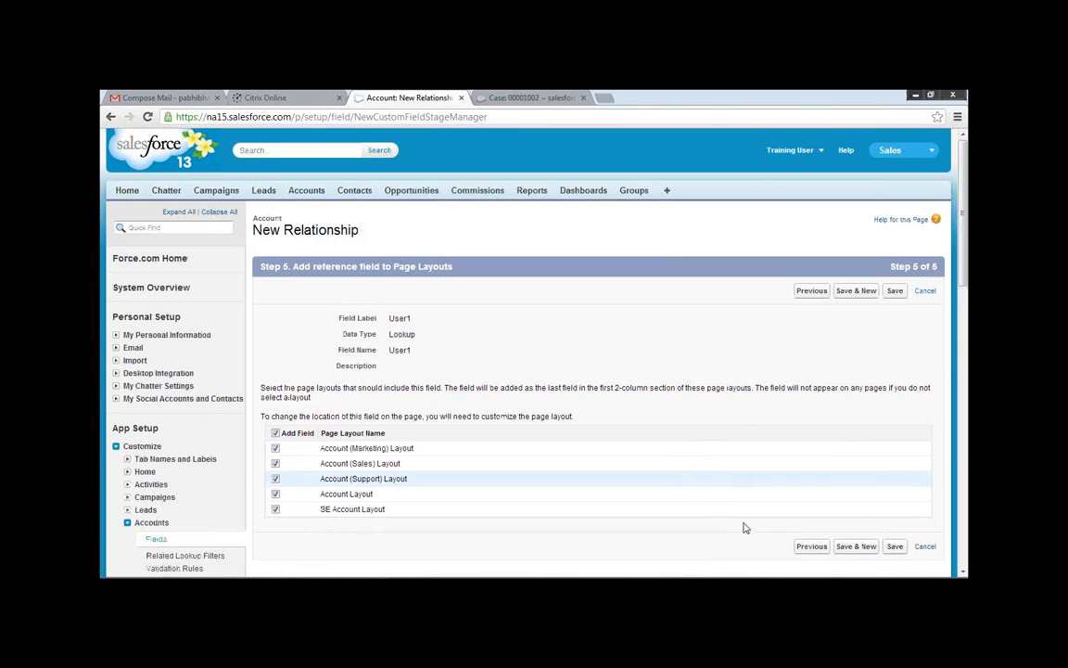
click(819, 295)
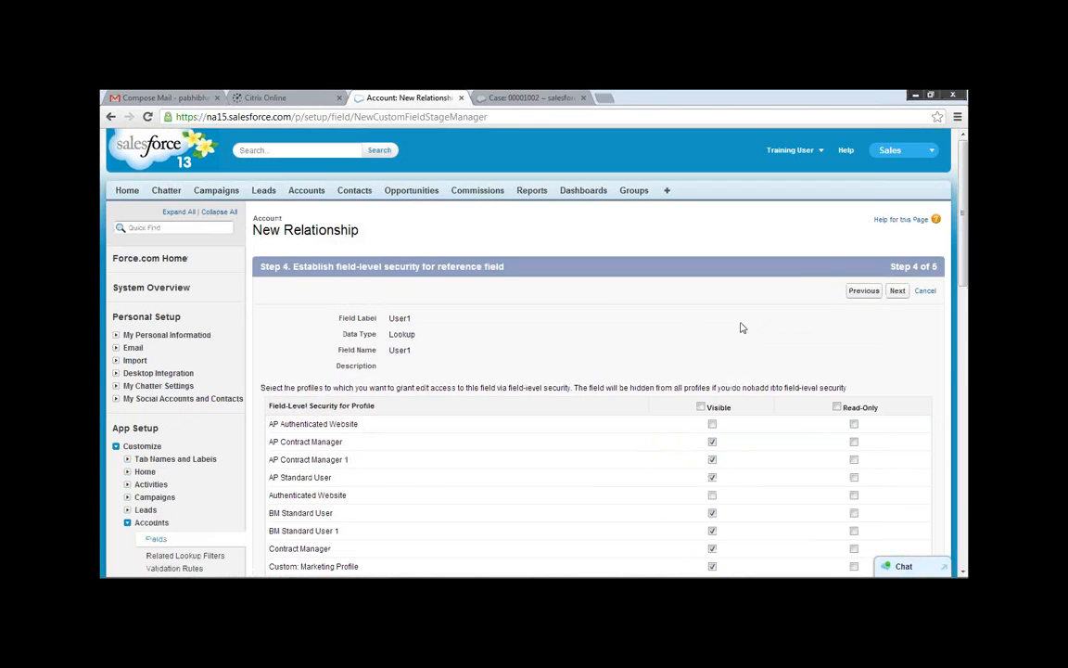
click(895, 293)
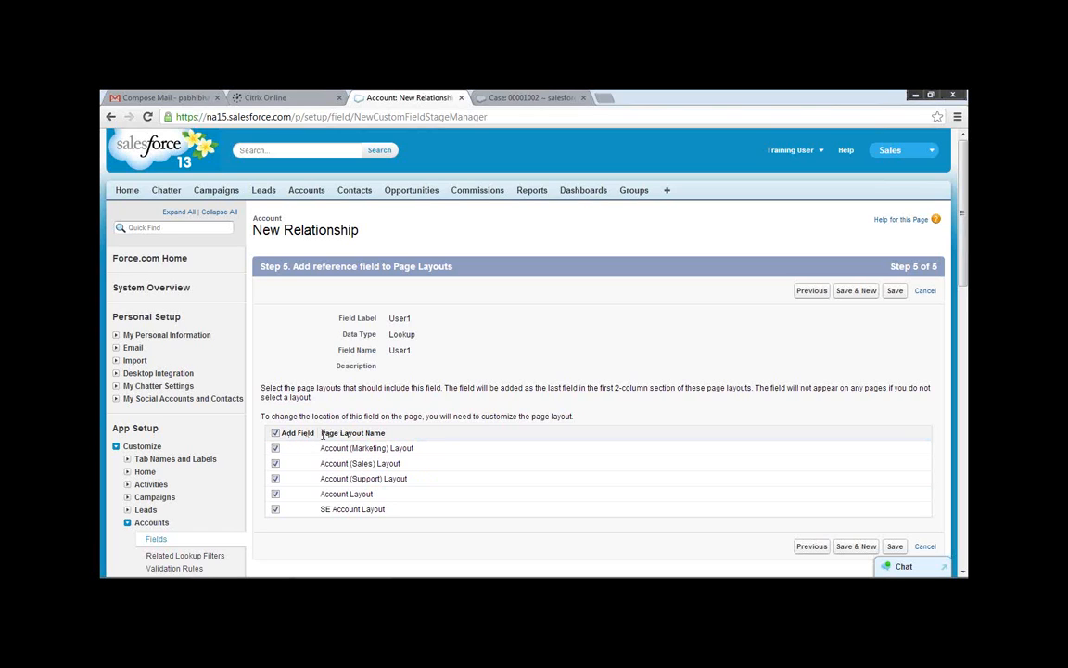
Add the User1 field only to the Account Layout page layout, save it, and check the account field list.
click(274, 433)
click(275, 493)
click(892, 548)
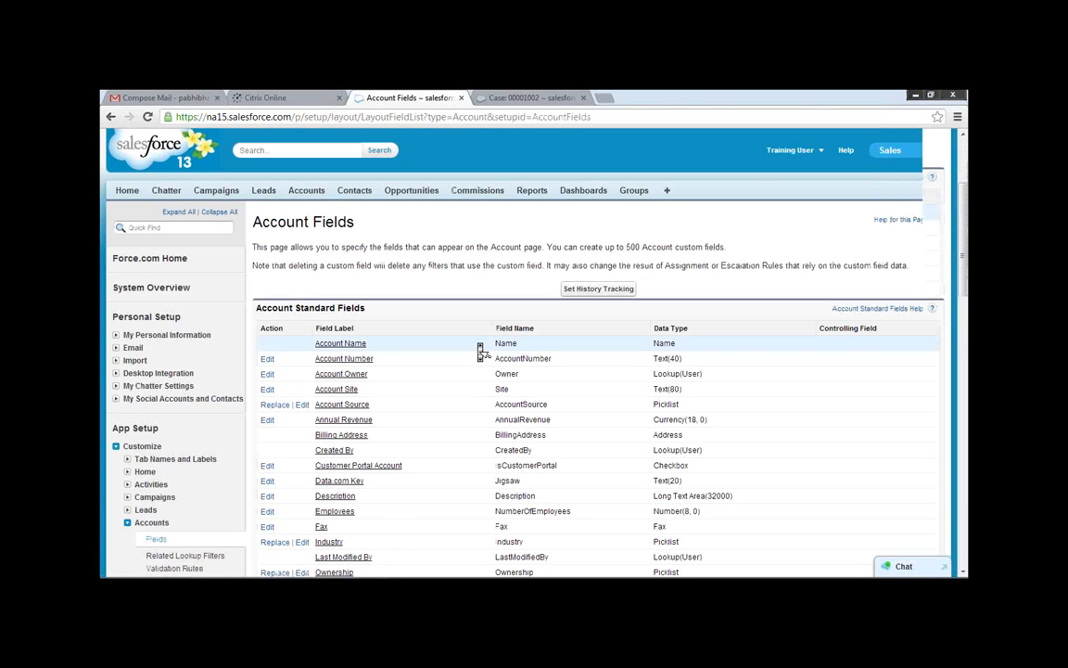
scroll(481, 350, down, 3)
scroll(481, 350, down, 2)
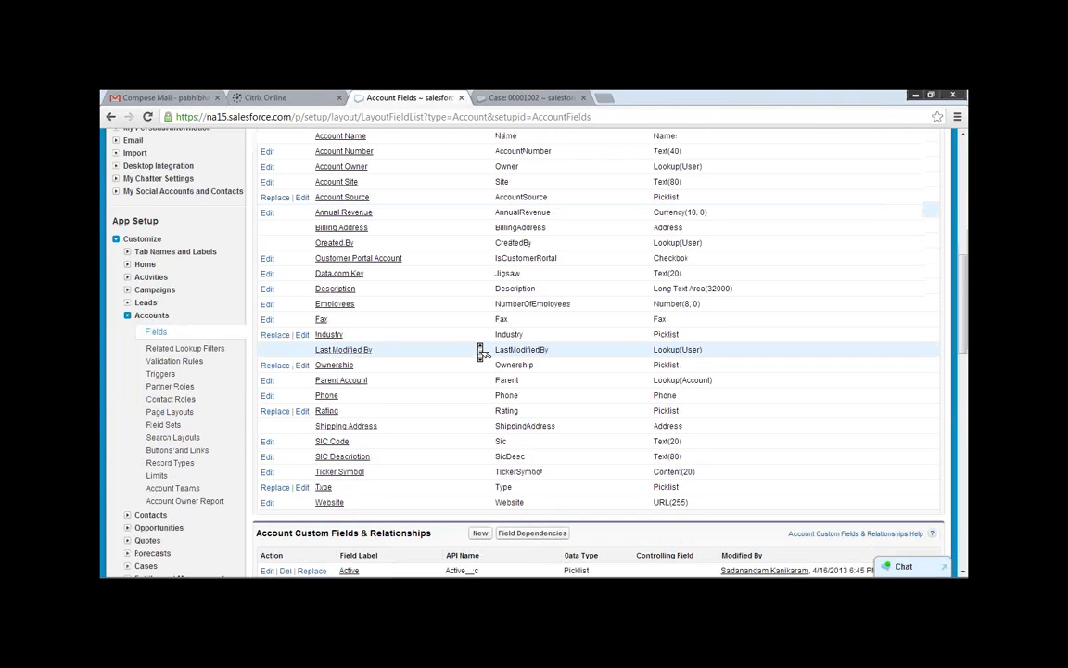
Open the Accounts home page in a separate browser tab and display the All Accounts list view.
scroll(481, 351, down, 5)
scroll(477, 350, up, 10)
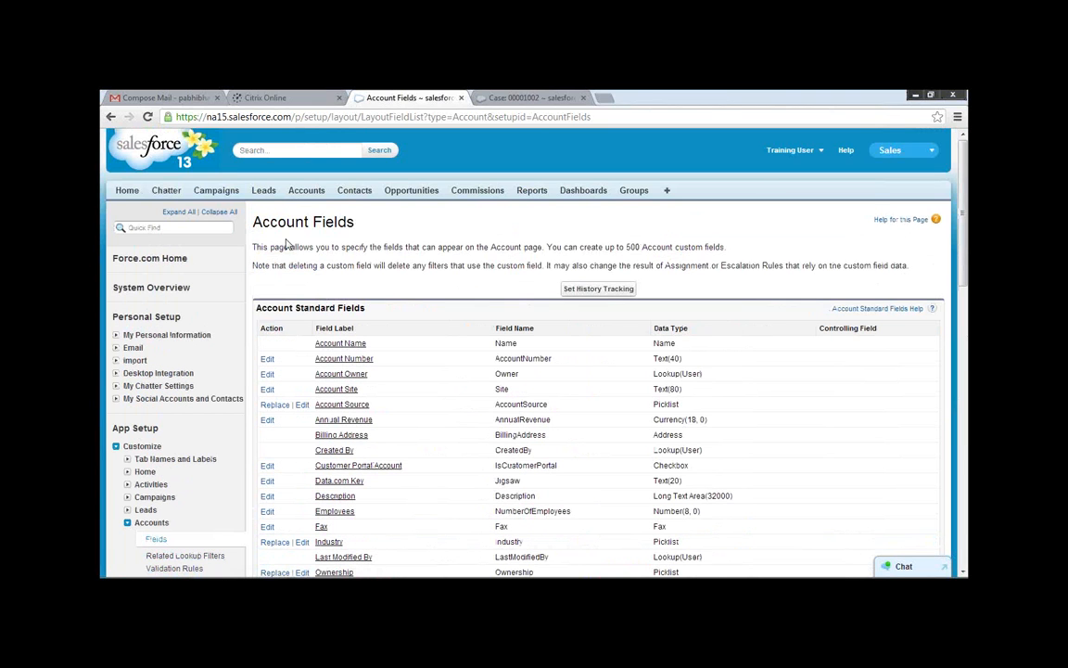
right_click(308, 193)
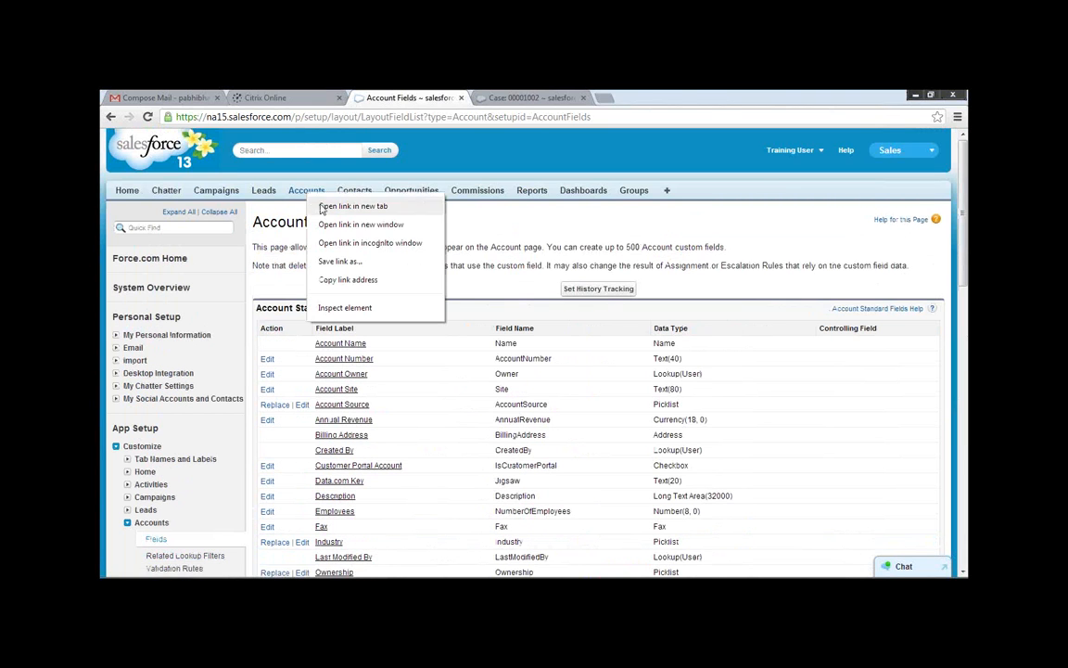
click(335, 204)
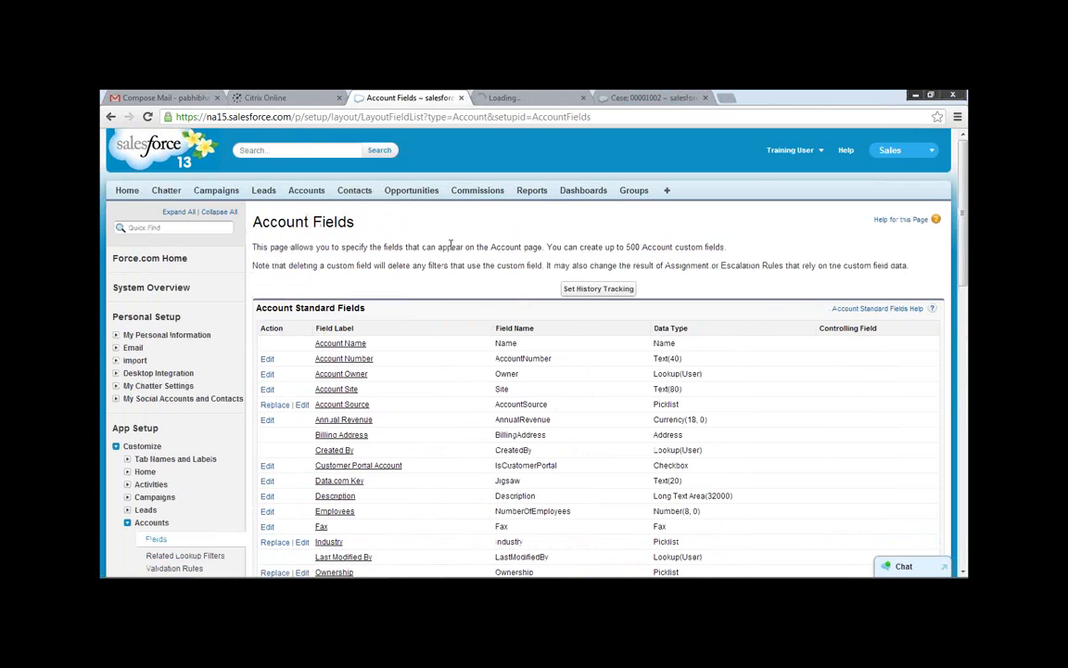
click(536, 96)
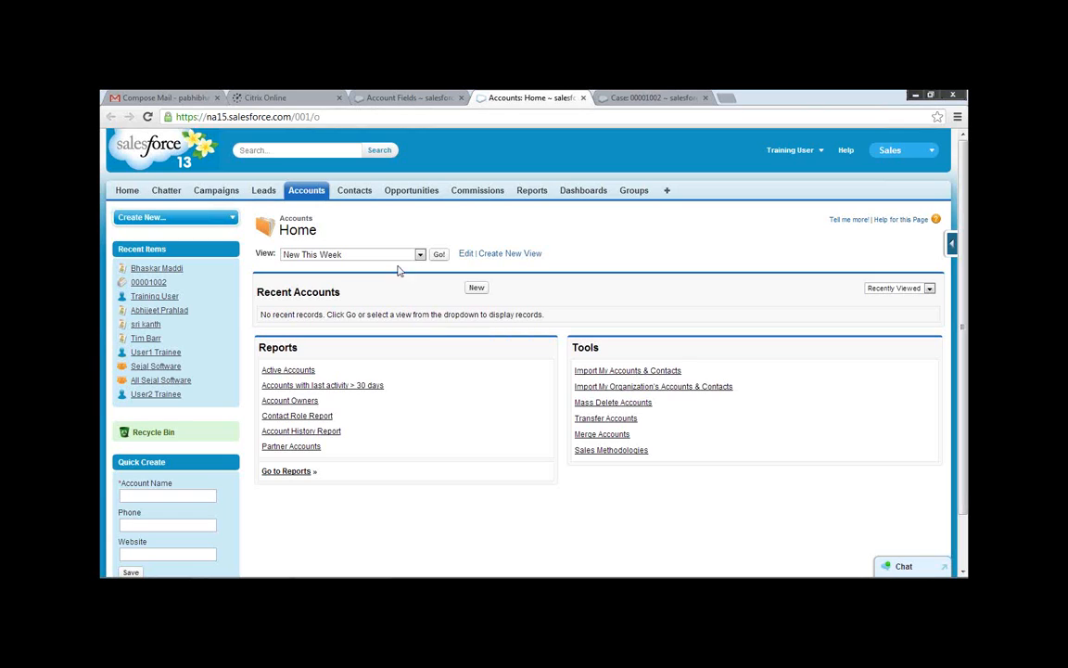
click(420, 254)
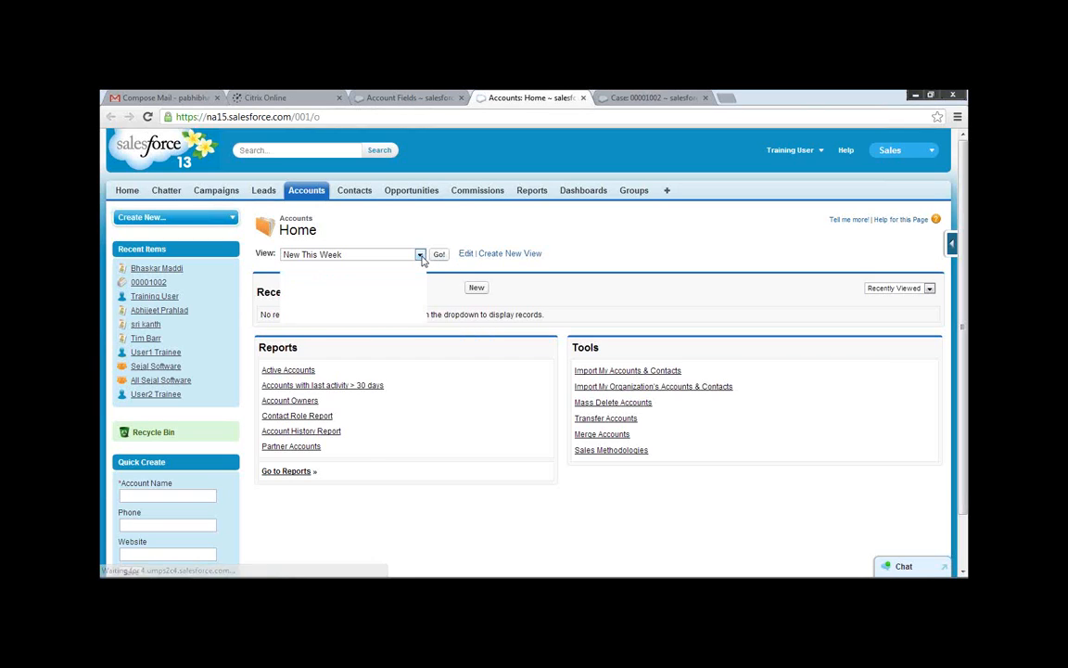
click(315, 265)
click(439, 254)
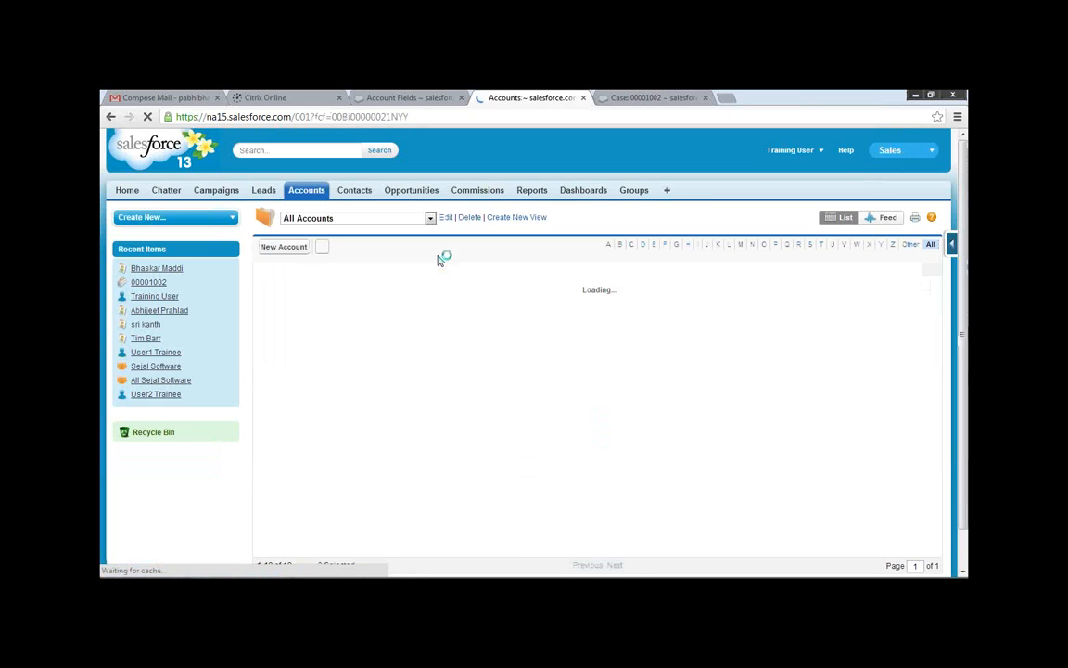
Open the Burlington Textiles account in a new browser tab, check its details for the User1 field, and dismiss the Windows color scheme prompt.
right_click(375, 296)
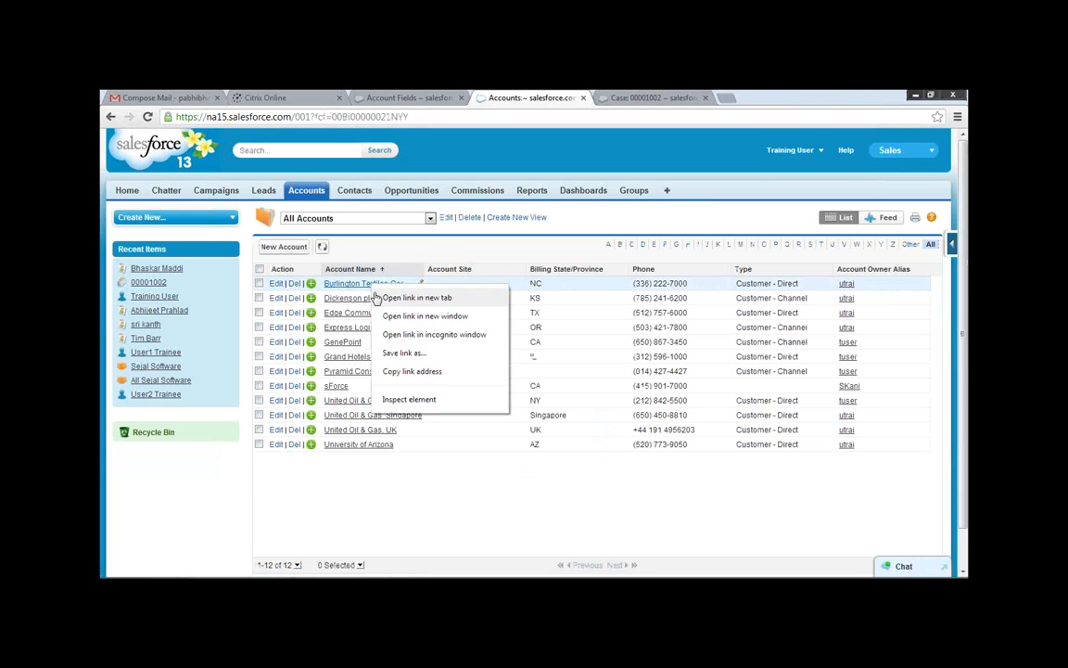
click(380, 297)
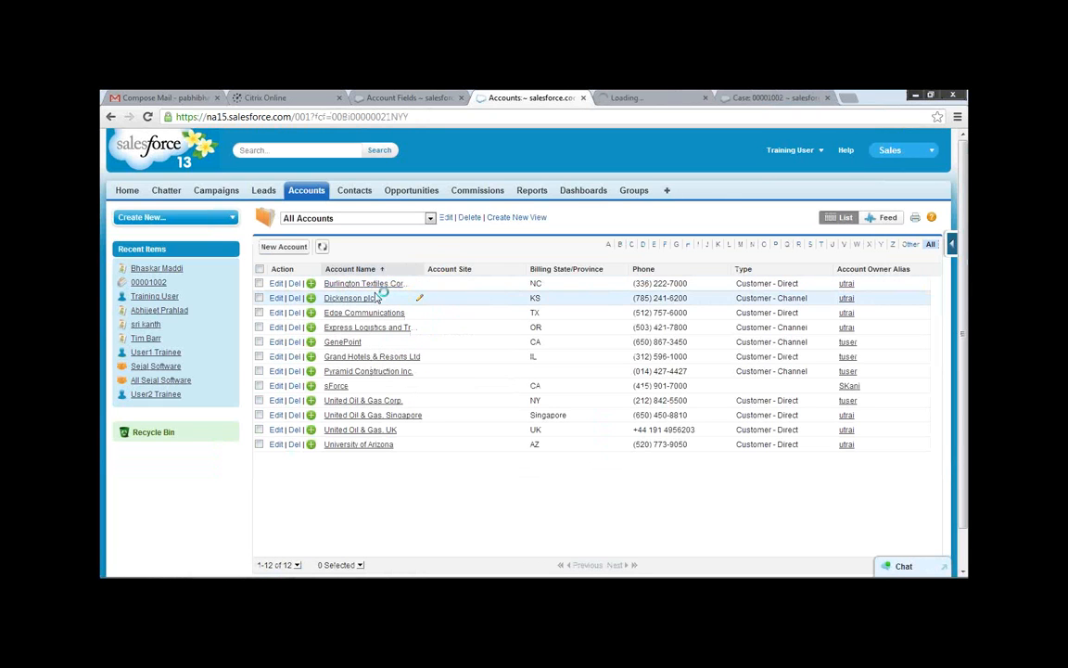
click(636, 96)
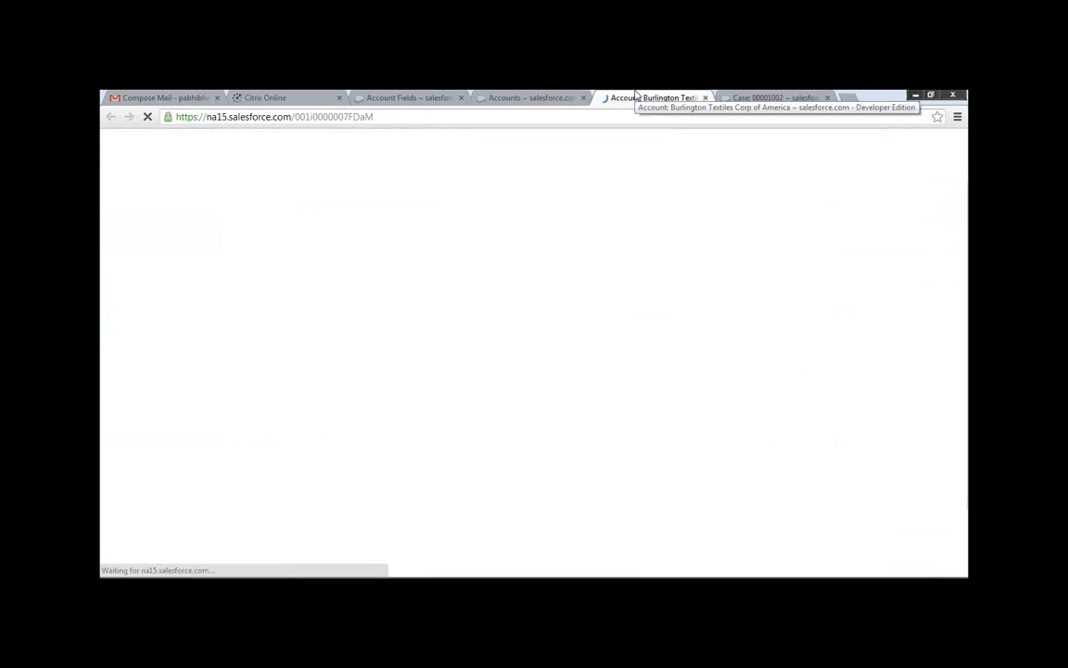
scroll(466, 345, down, 1)
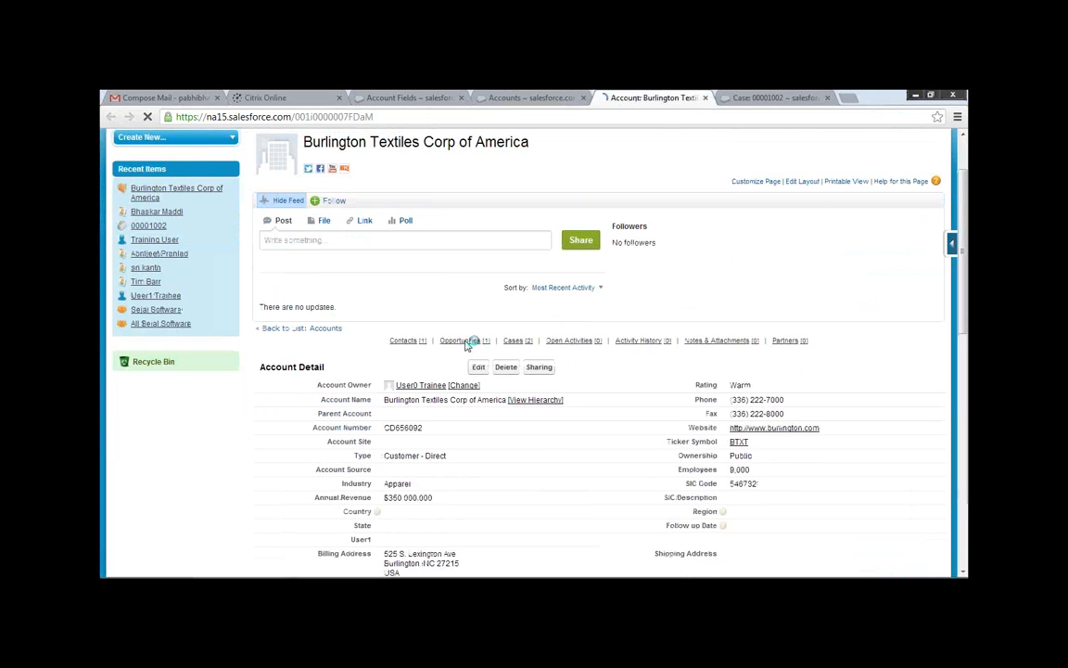
scroll(466, 345, down, 1)
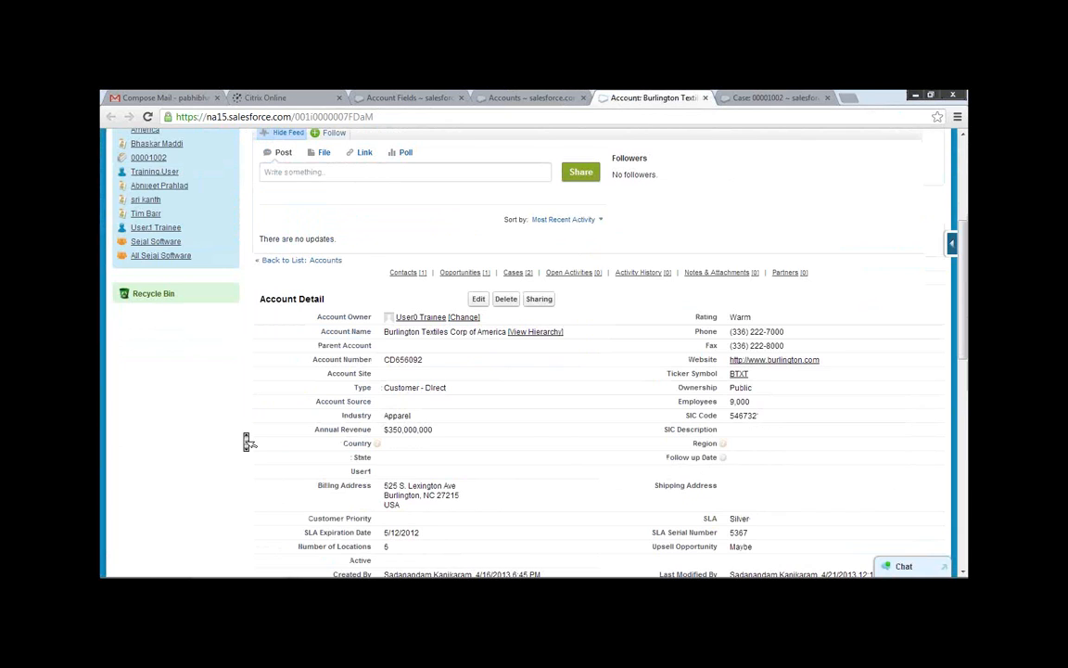
scroll(247, 442, down, 1)
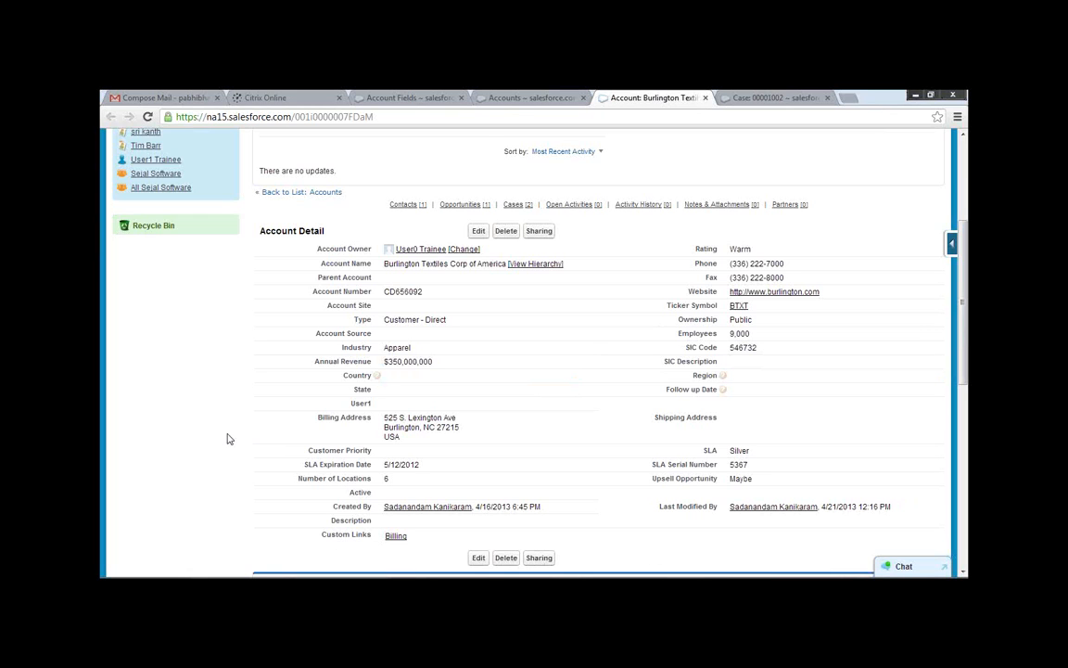
scroll(230, 443, up, 4)
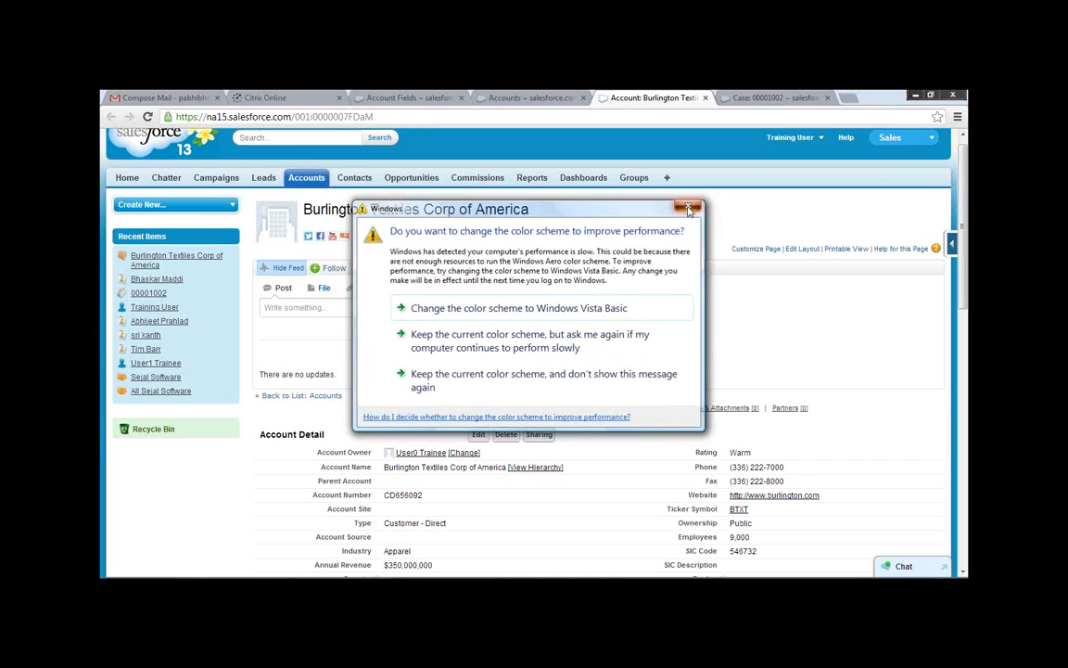
click(688, 208)
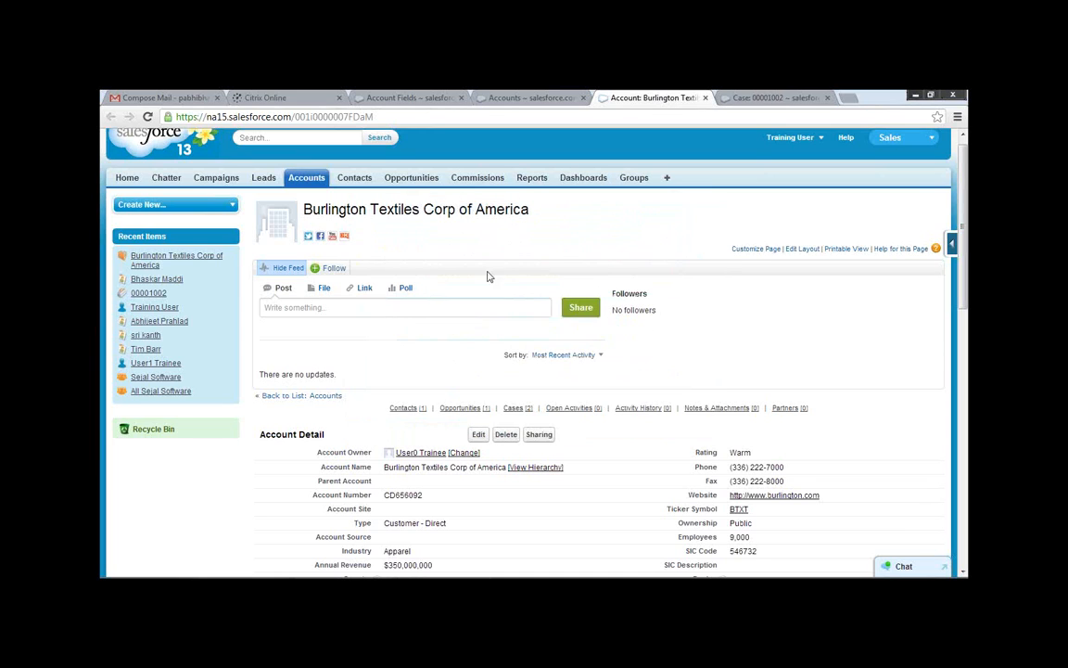
Return to the accounts list and go to the Account field definitions in the Customize section of Setup.
click(525, 97)
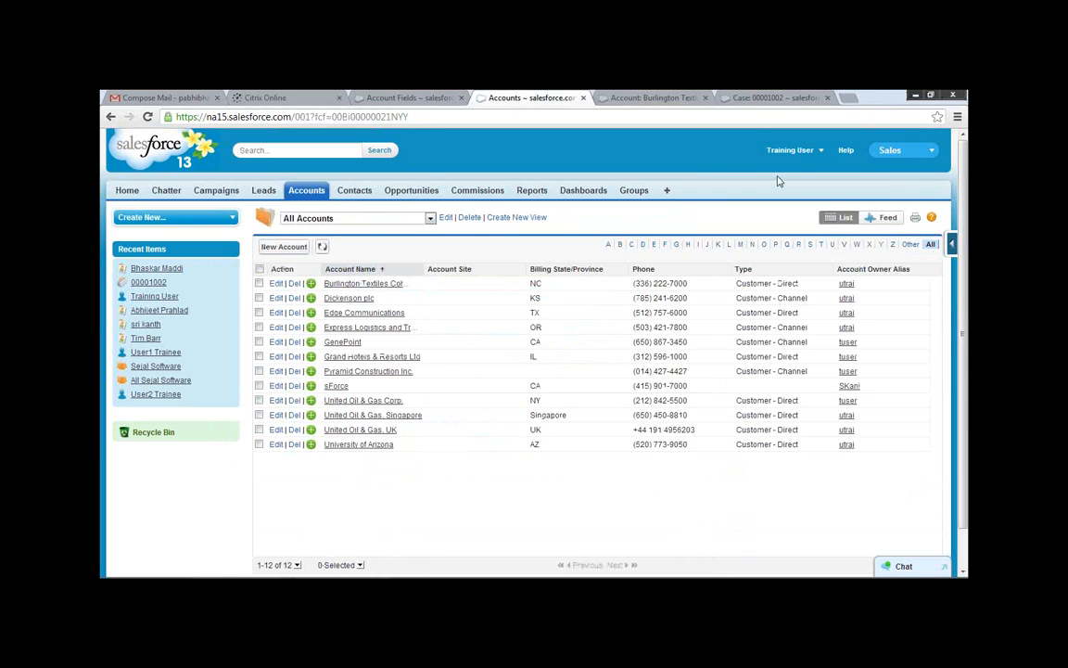
click(790, 149)
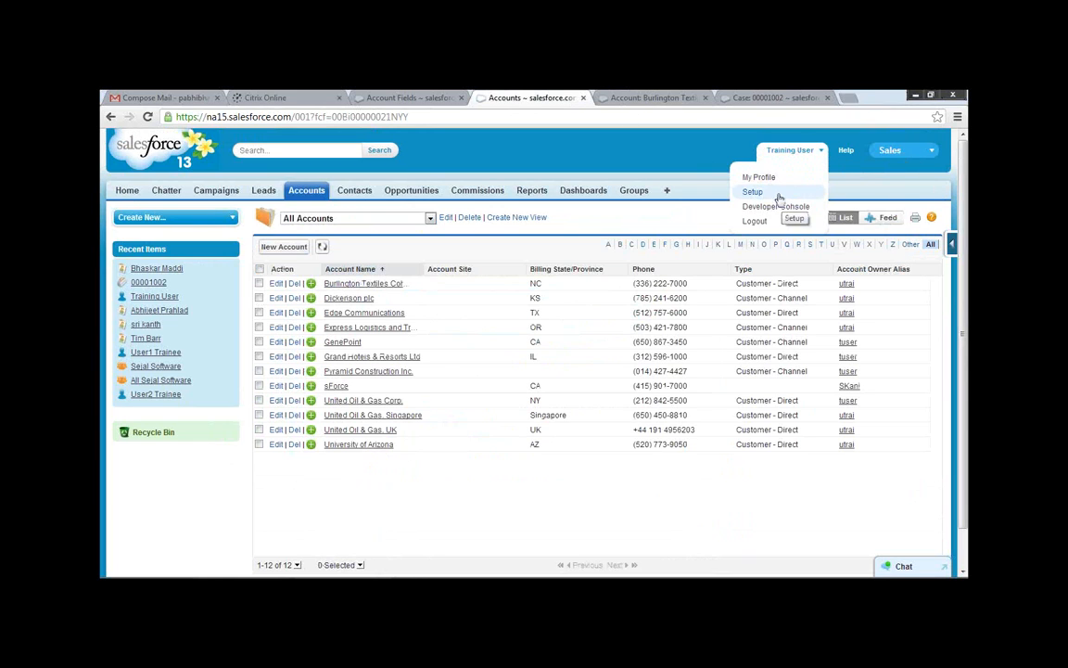
click(779, 193)
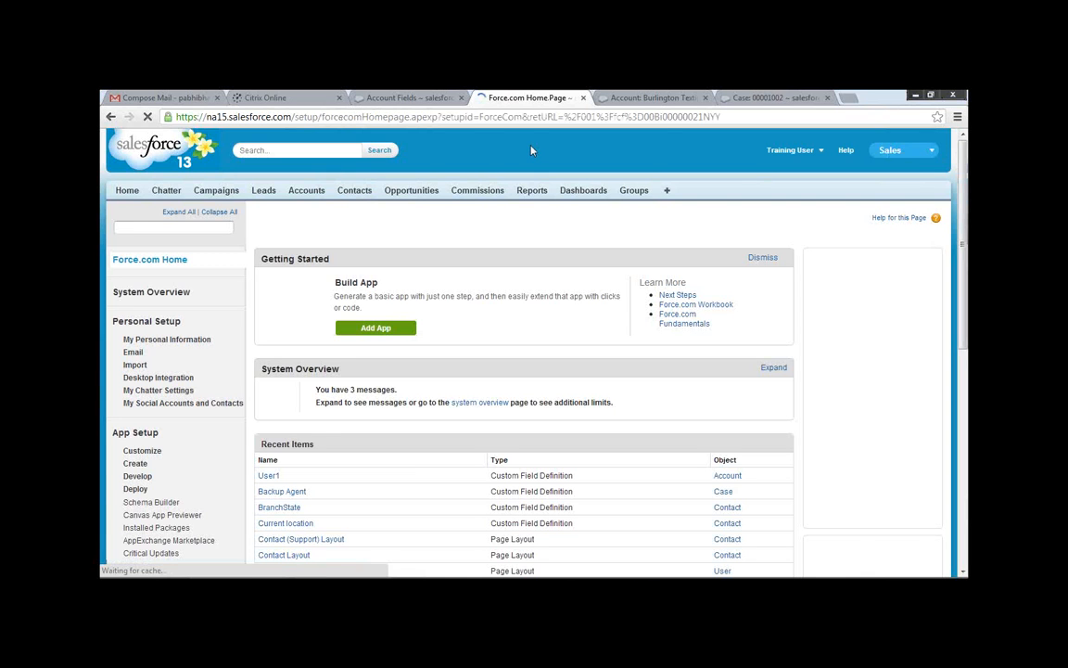
click(116, 451)
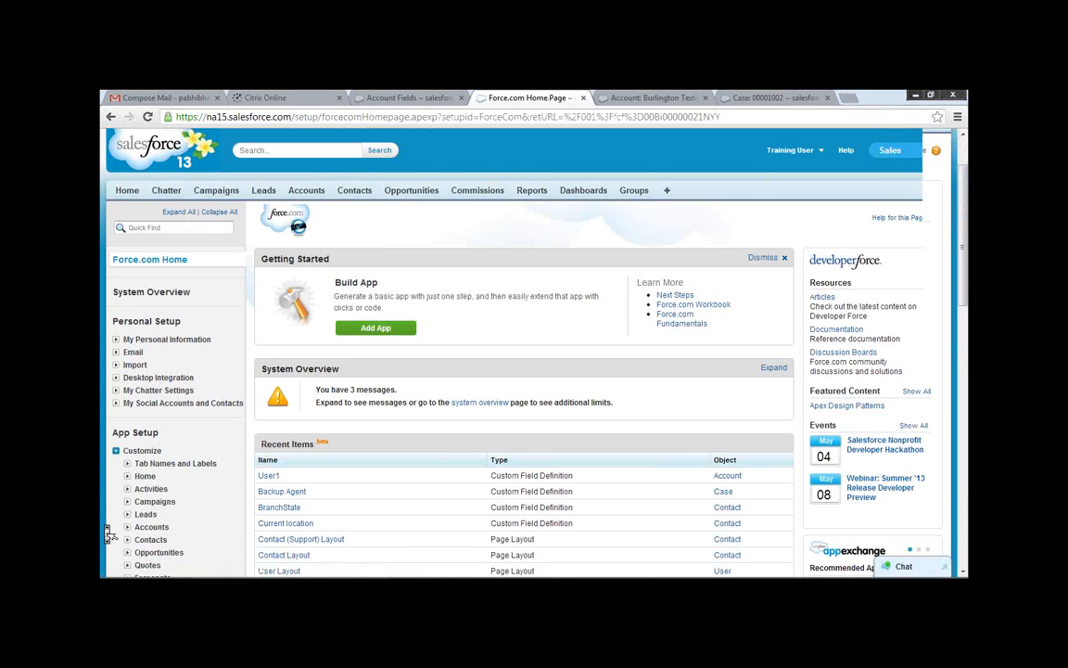
scroll(107, 533, down, 1)
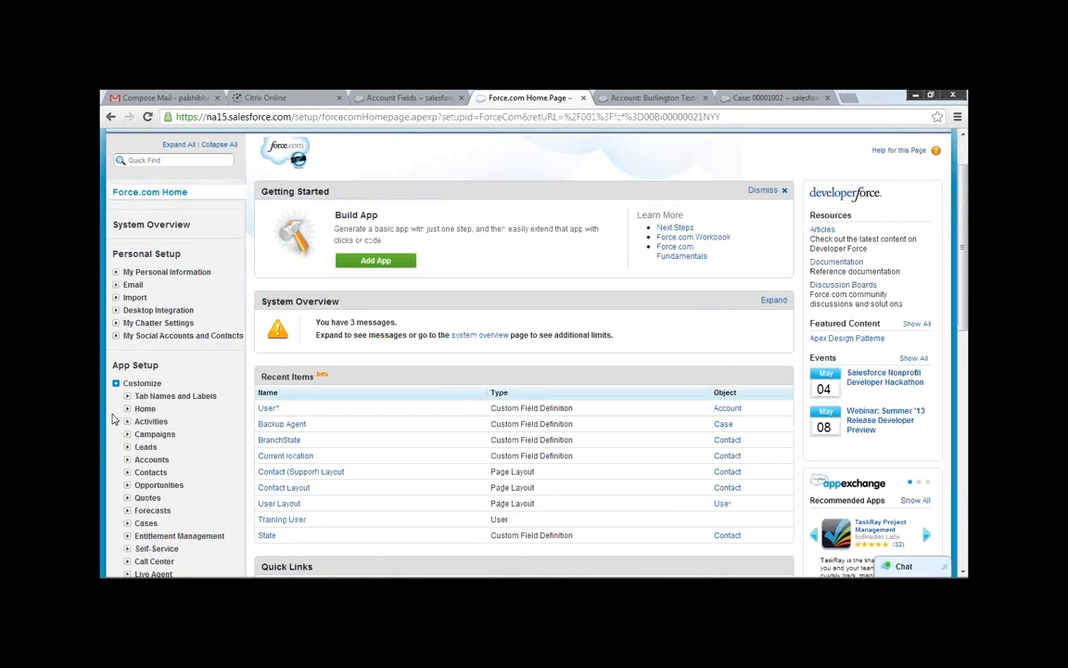
scroll(117, 422, down, 1)
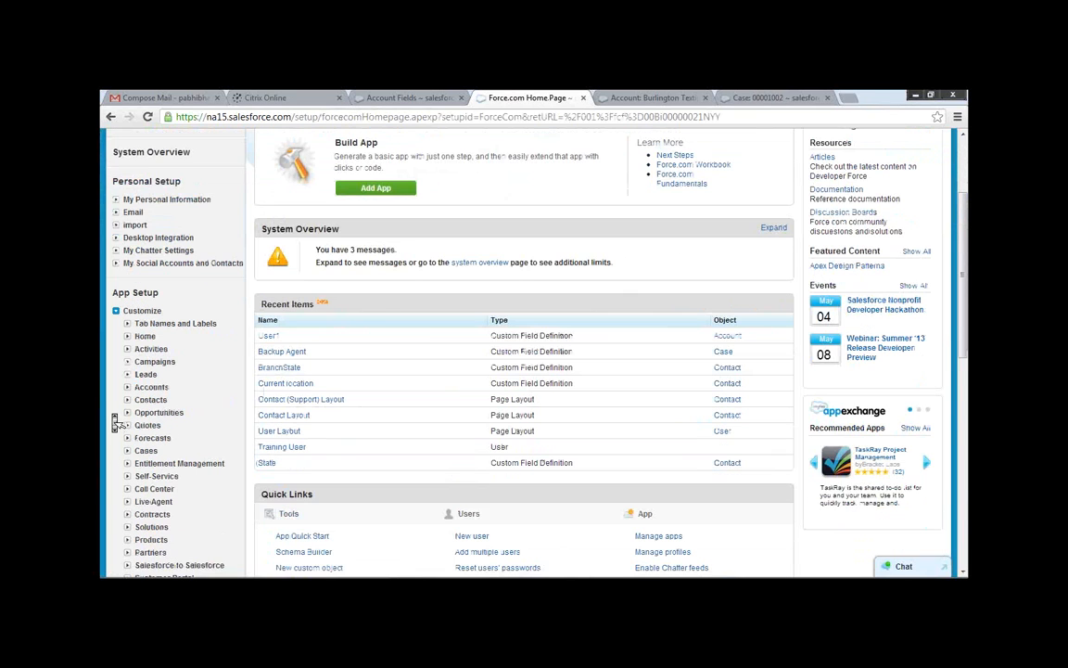
click(149, 387)
click(156, 400)
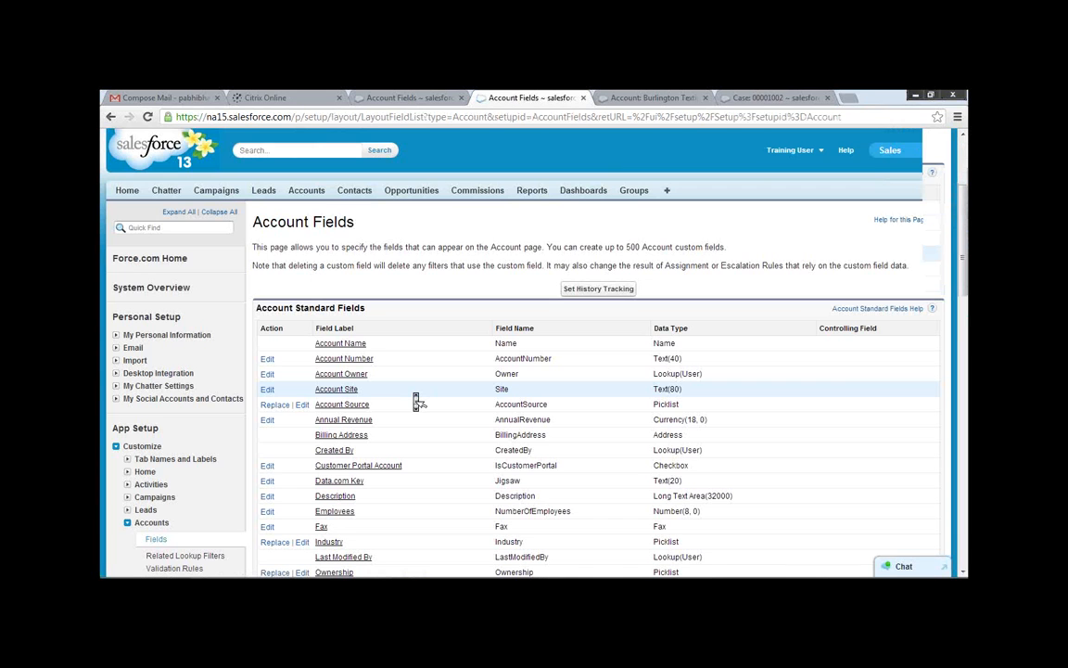
Start a new Account custom field, look through the available data types, choose Date, and continue to the field details.
scroll(415, 401, down, 3)
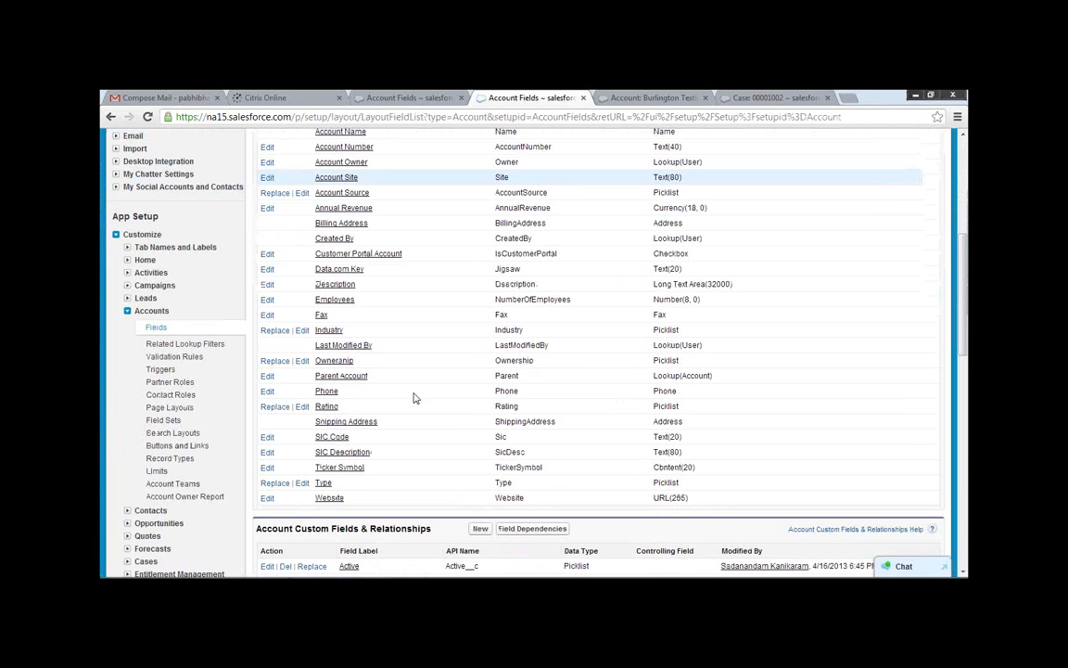
scroll(415, 398, down, 1)
scroll(415, 401, down, 1)
click(480, 391)
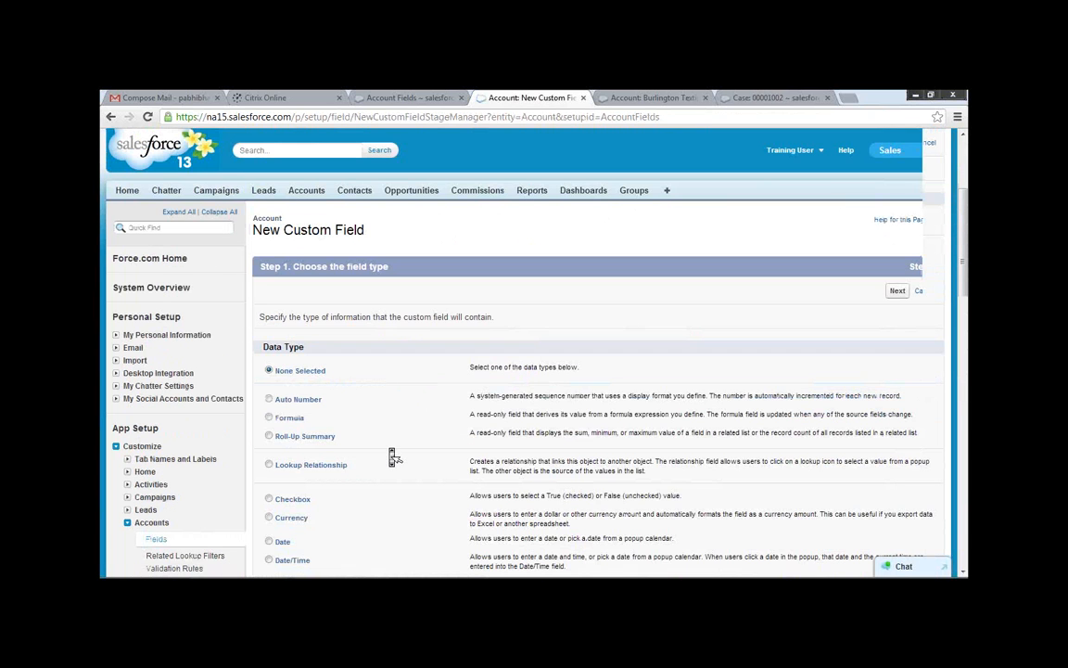
scroll(392, 456, down, 3)
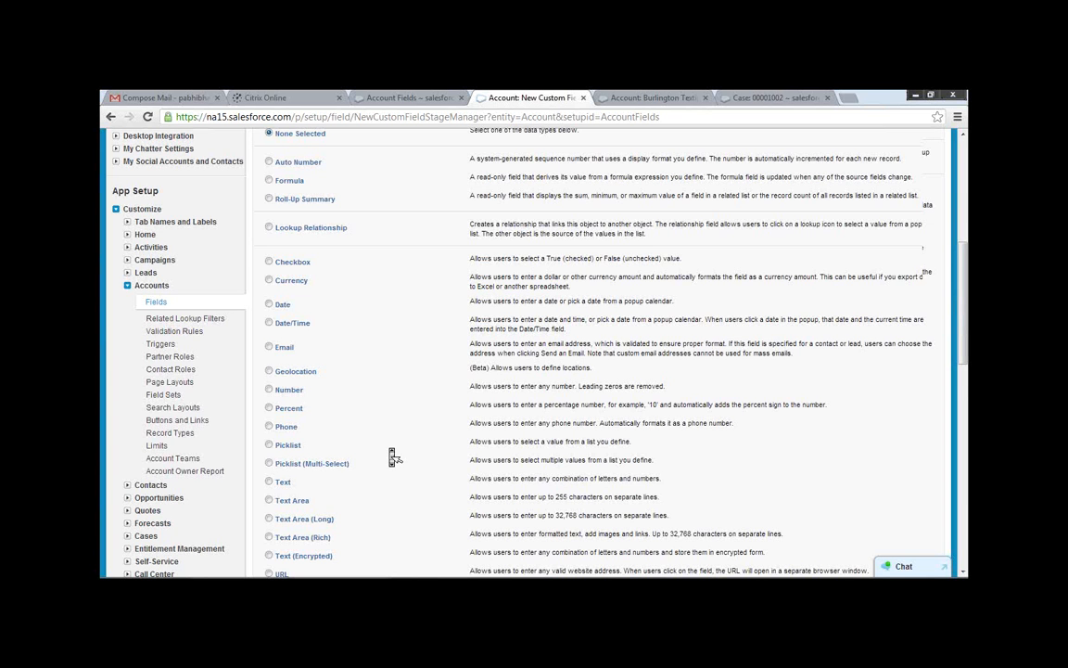
scroll(392, 456, down, 1)
scroll(655, 242, up, 3)
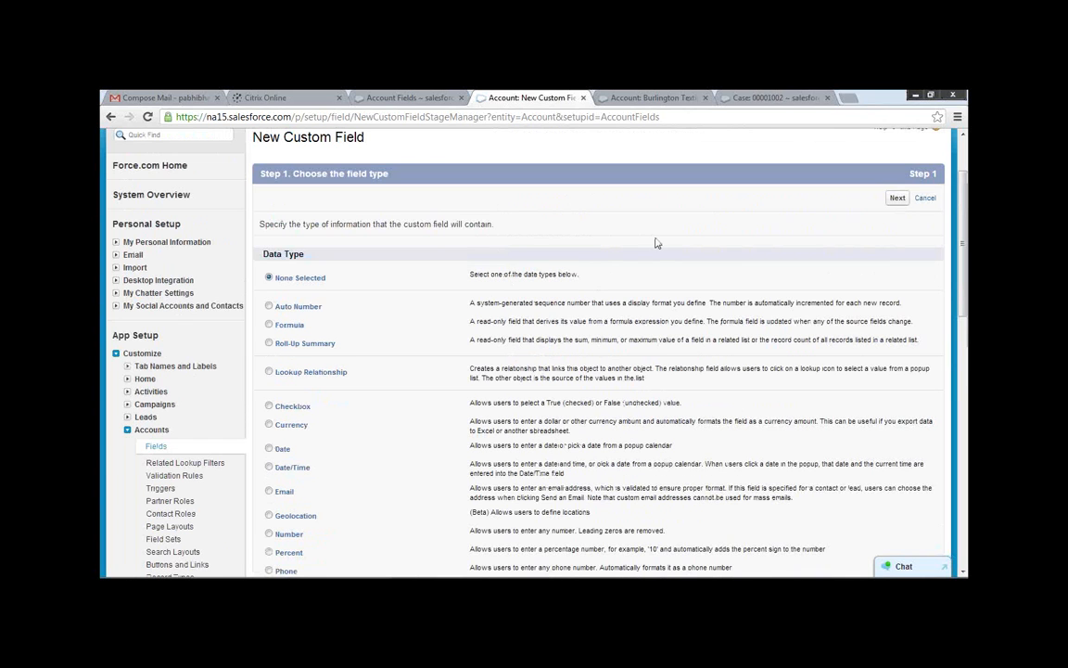
scroll(657, 243, down, 2)
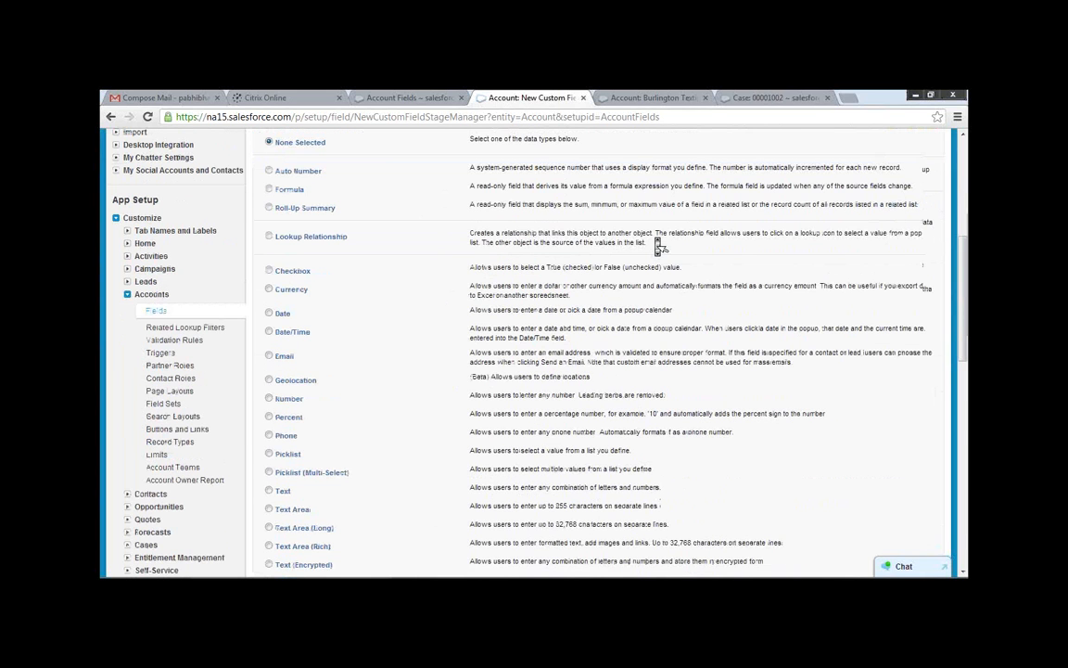
scroll(658, 246, down, 2)
click(269, 176)
click(897, 480)
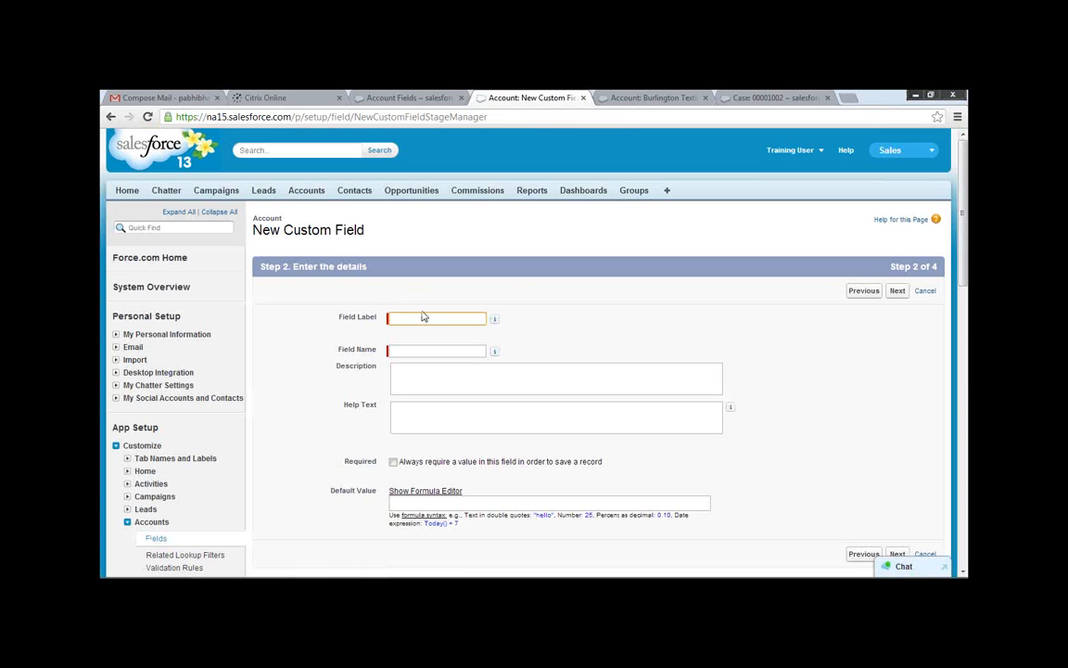
click(327, 151)
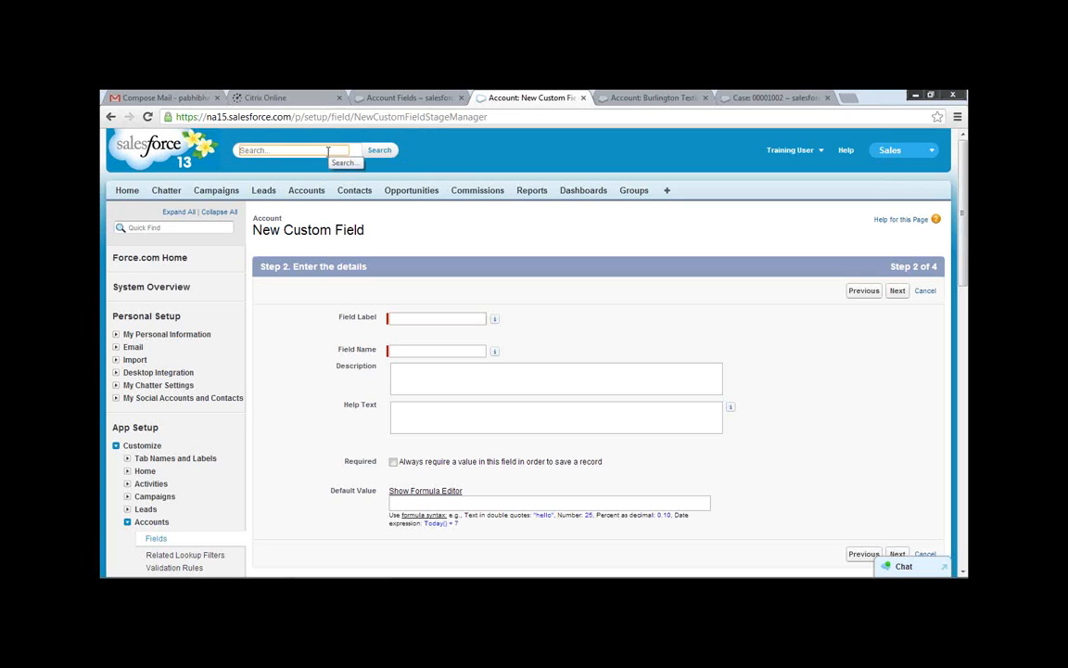
click(416, 315)
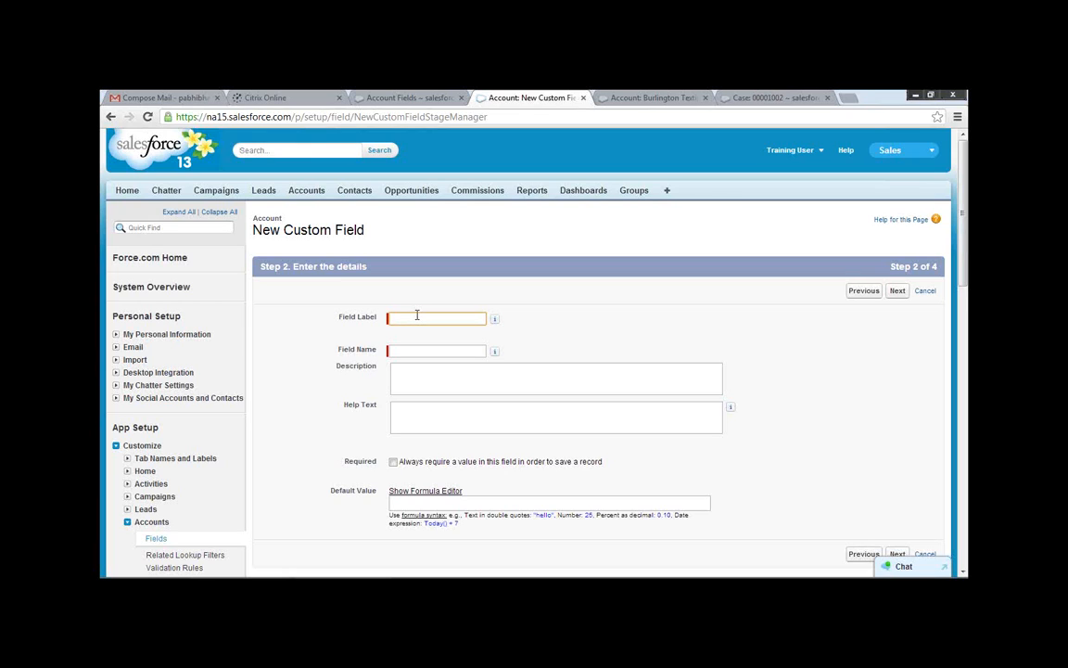
text(AP)
key(BackSpace)
key(BackSpace)
click(186, 226)
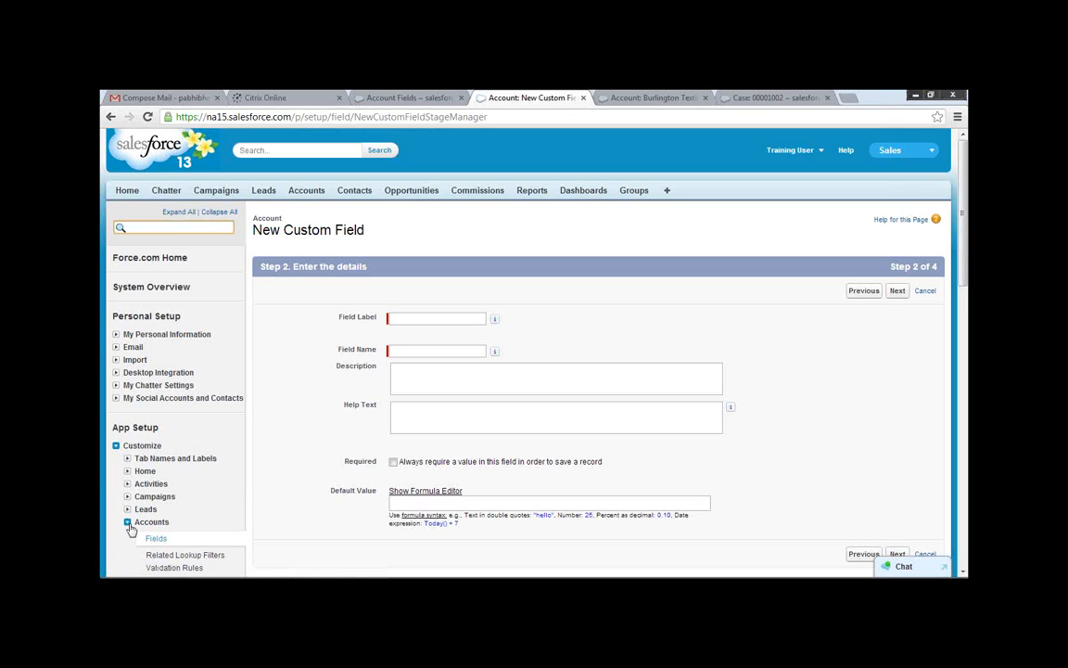
Return to the Account field list, review its standard and custom fields, and dismiss the Windows color scheme prompt.
click(154, 539)
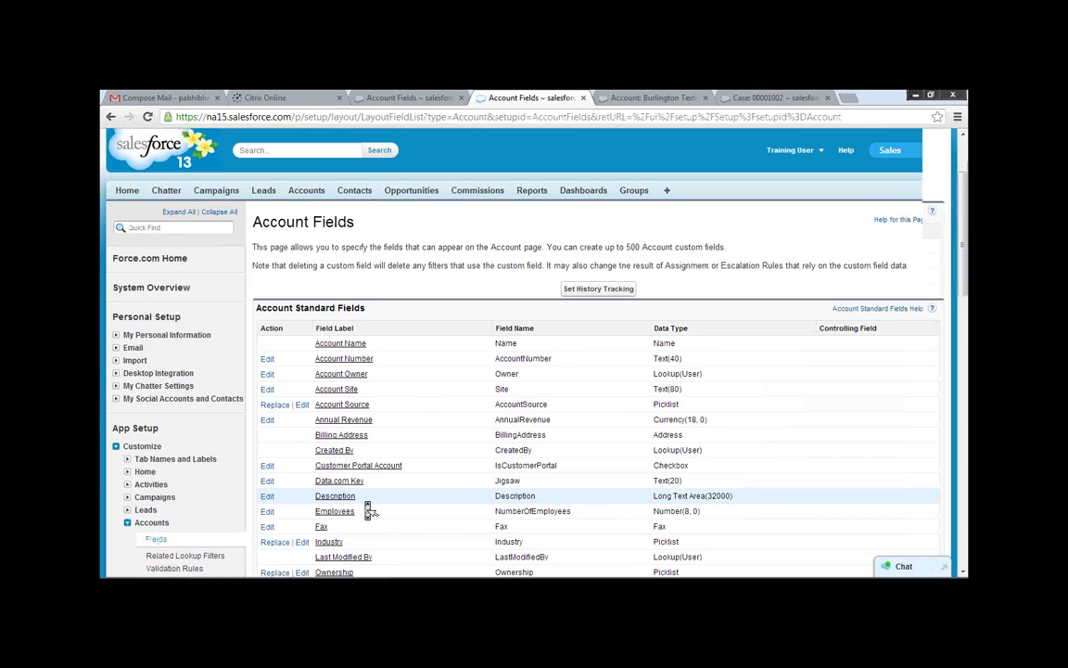
scroll(368, 509, down, 4)
scroll(368, 507, down, 2)
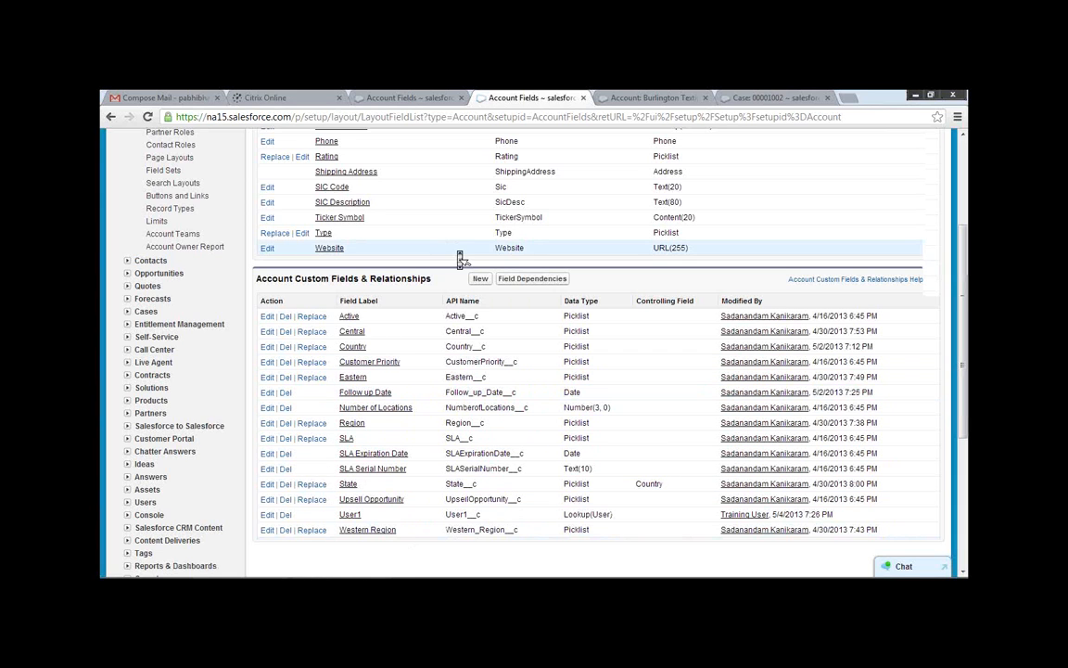
scroll(459, 257, up, 3)
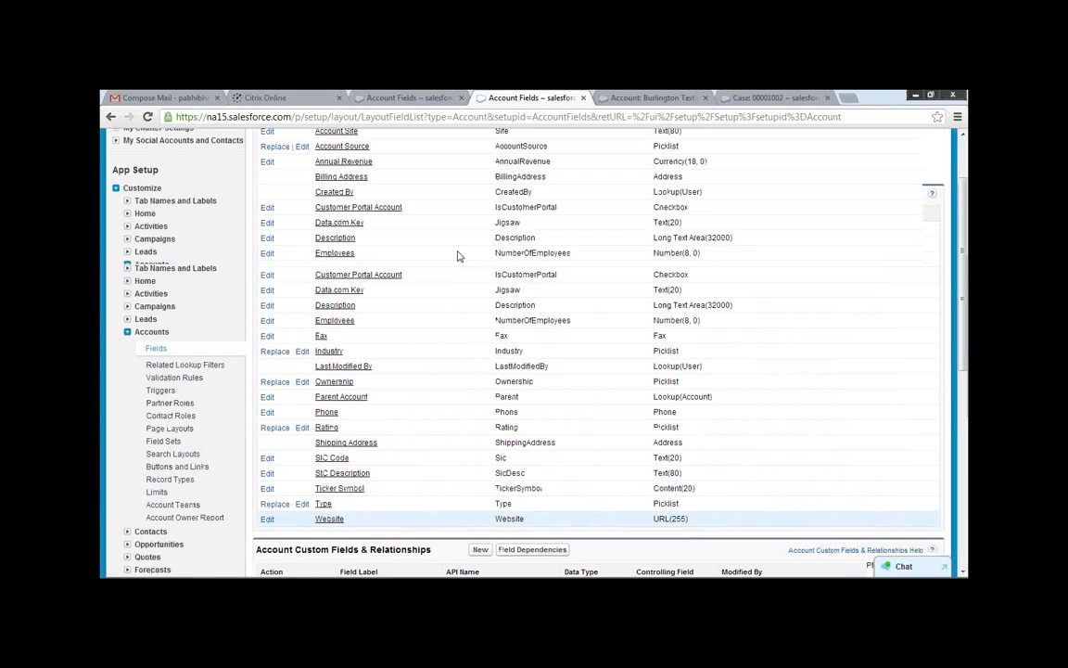
scroll(459, 257, up, 3)
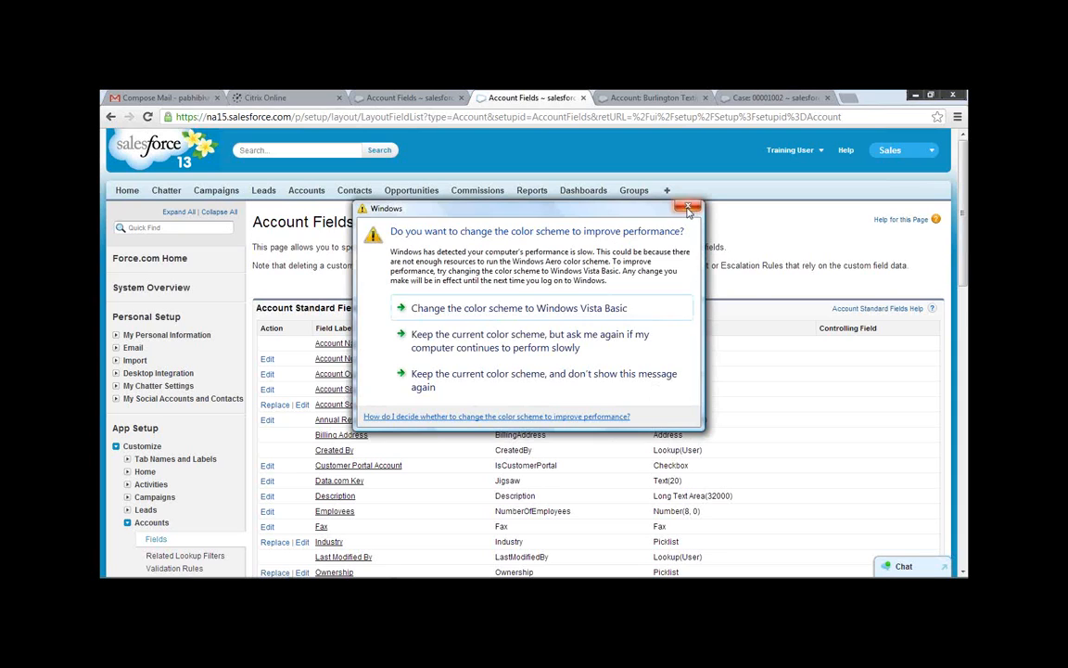
click(687, 205)
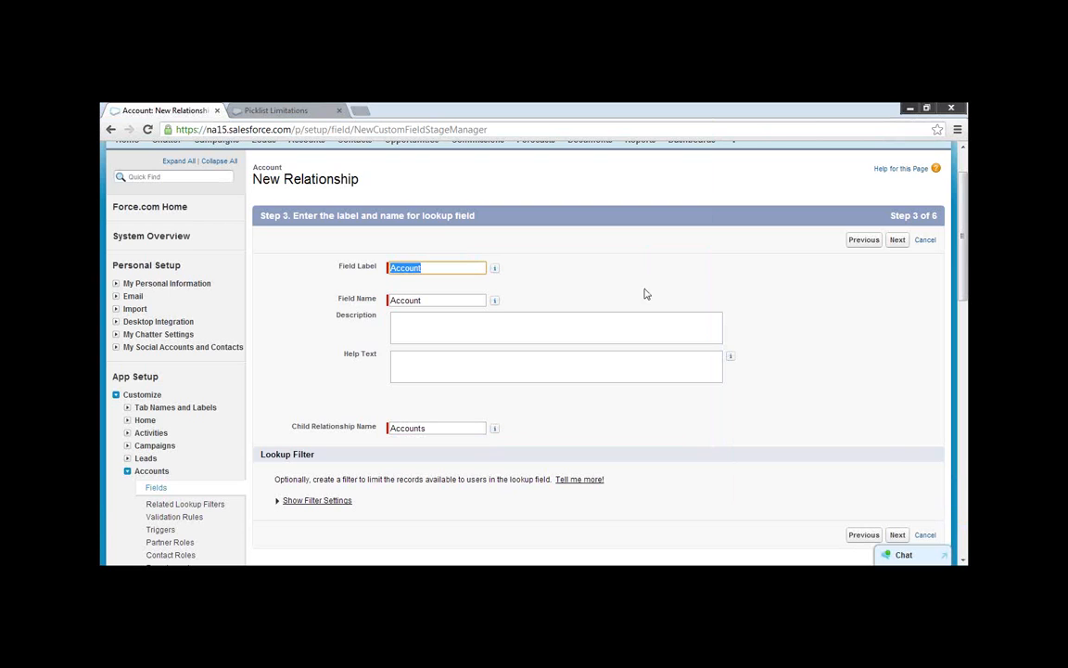
Leave the new lookup relationship setup and return to the Account field list.
click(111, 130)
click(112, 130)
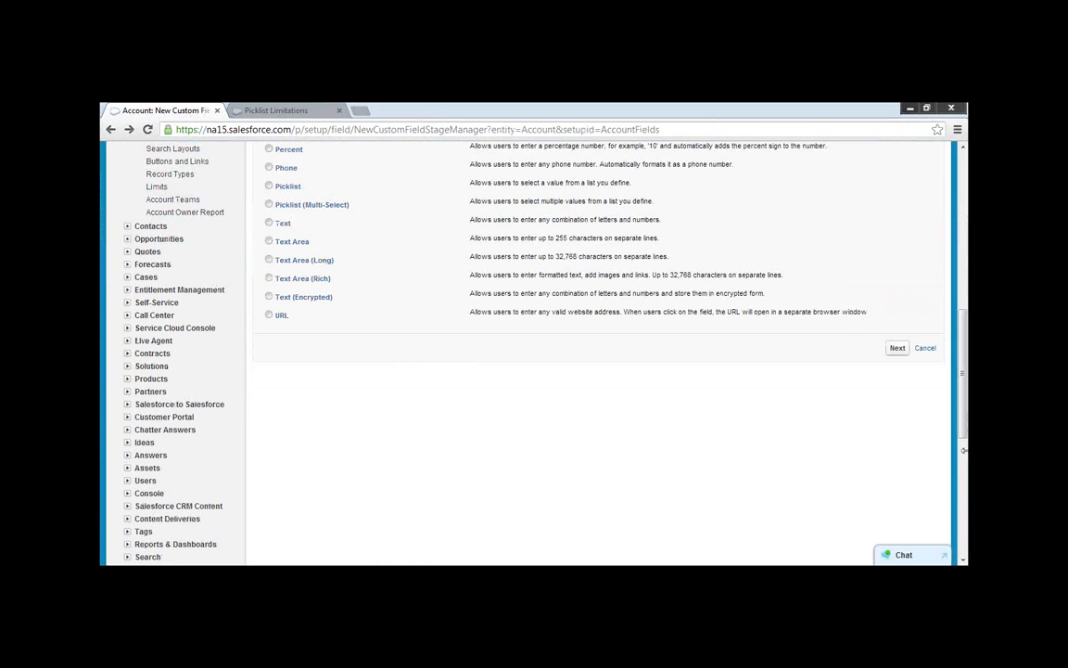
scroll(689, 398, up, 2)
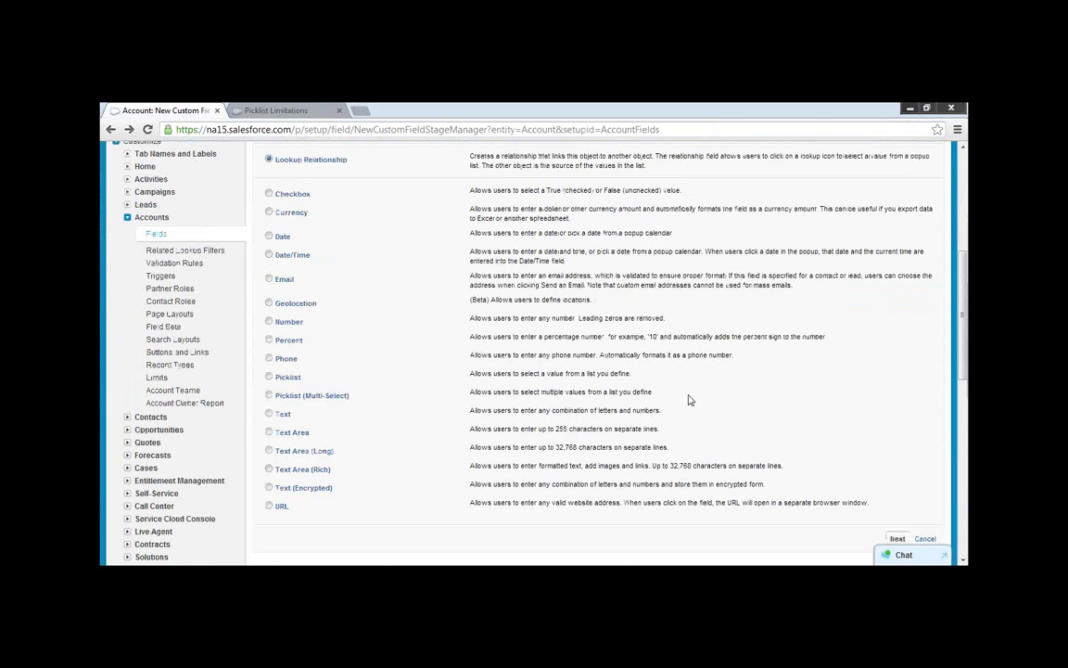
scroll(689, 399, up, 2)
click(156, 425)
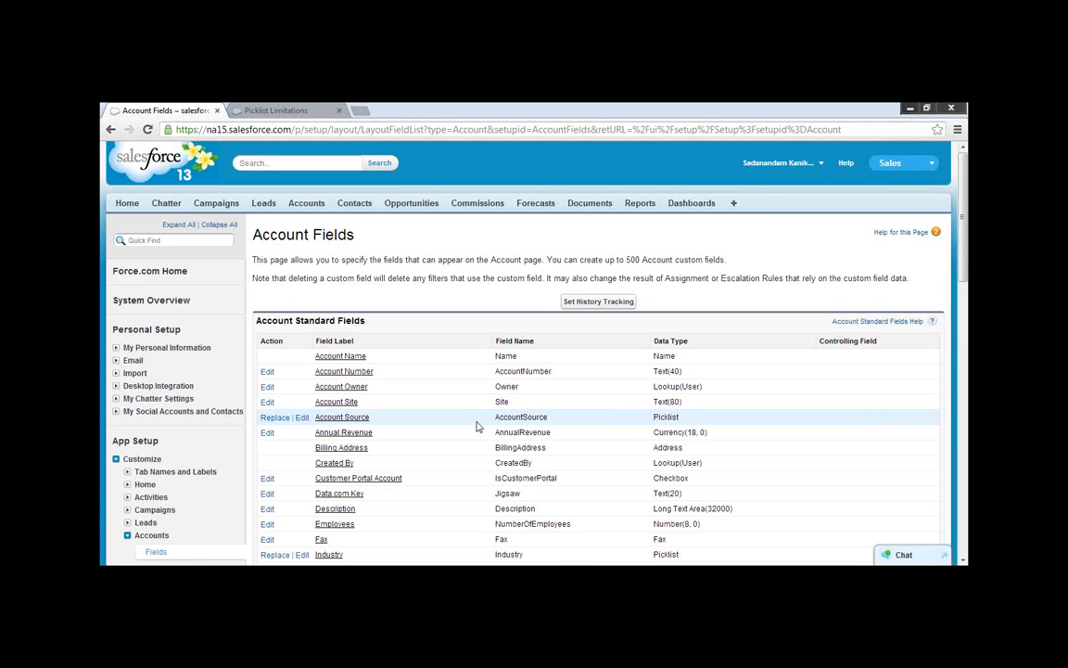
scroll(478, 426, down, 3)
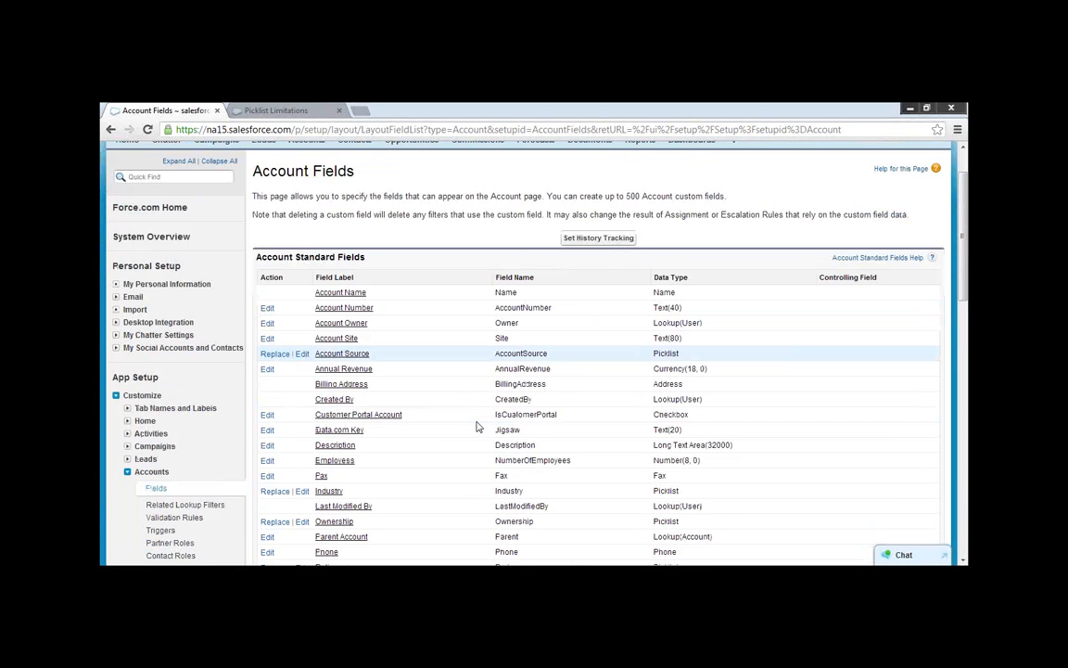
click(155, 425)
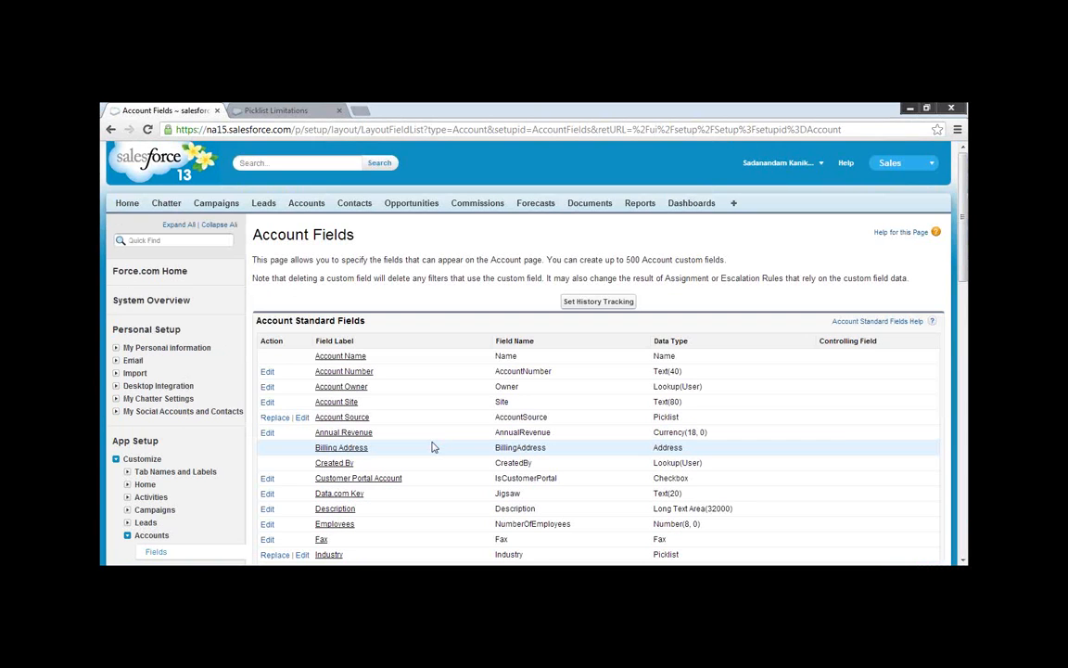
Start a new Account custom field, choose the Date data type, and continue to the field details.
scroll(431, 447, down, 5)
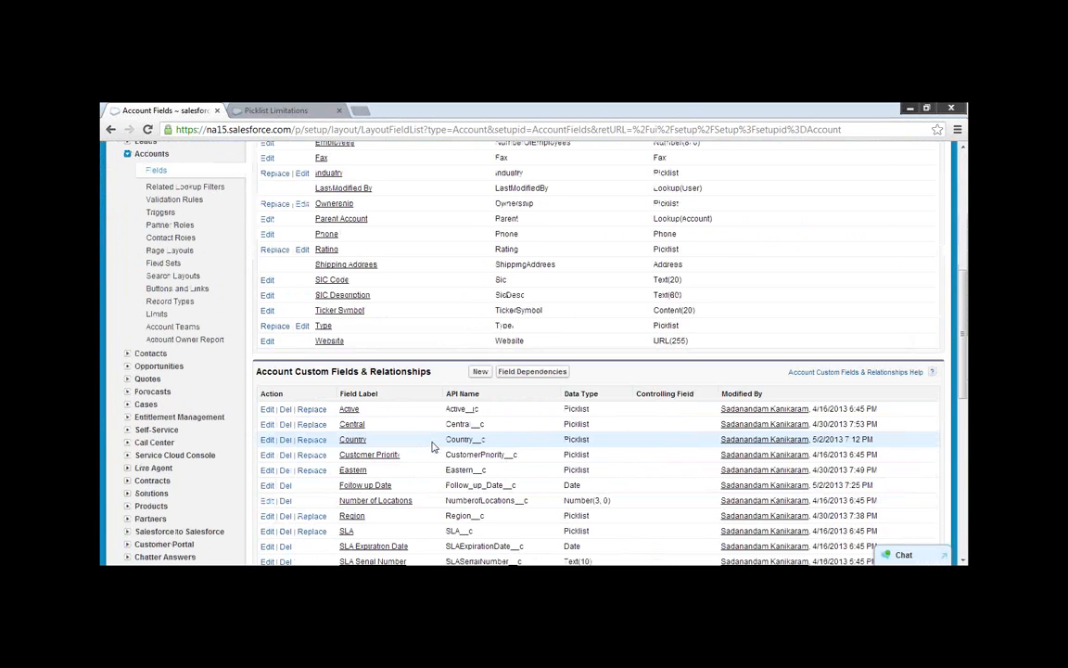
click(480, 372)
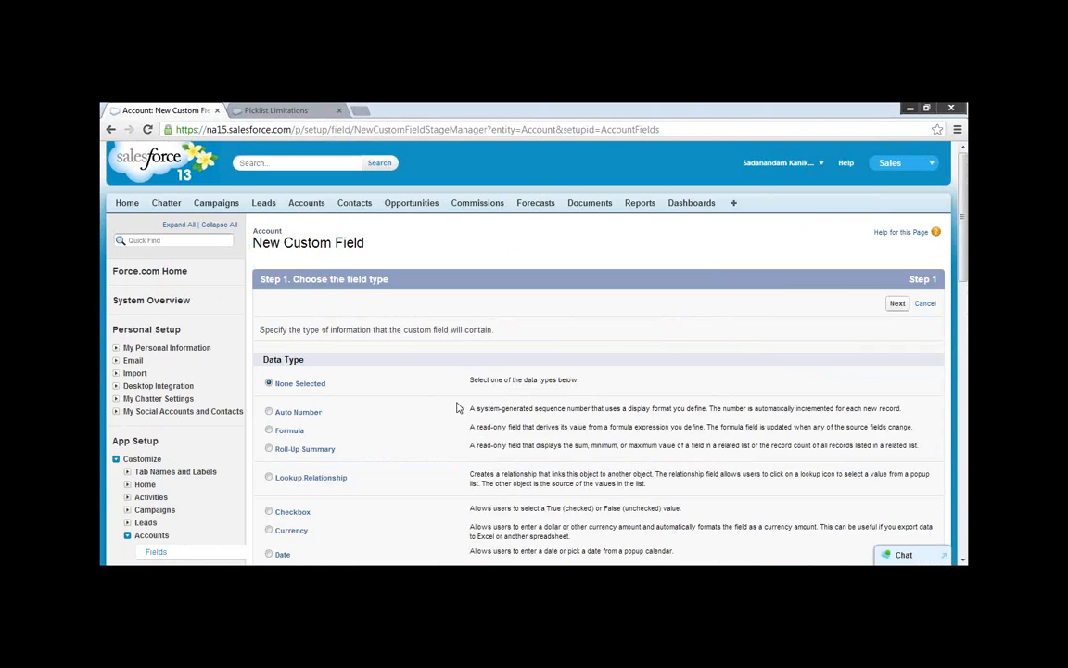
scroll(456, 407, down, 1)
scroll(389, 382, down, 2)
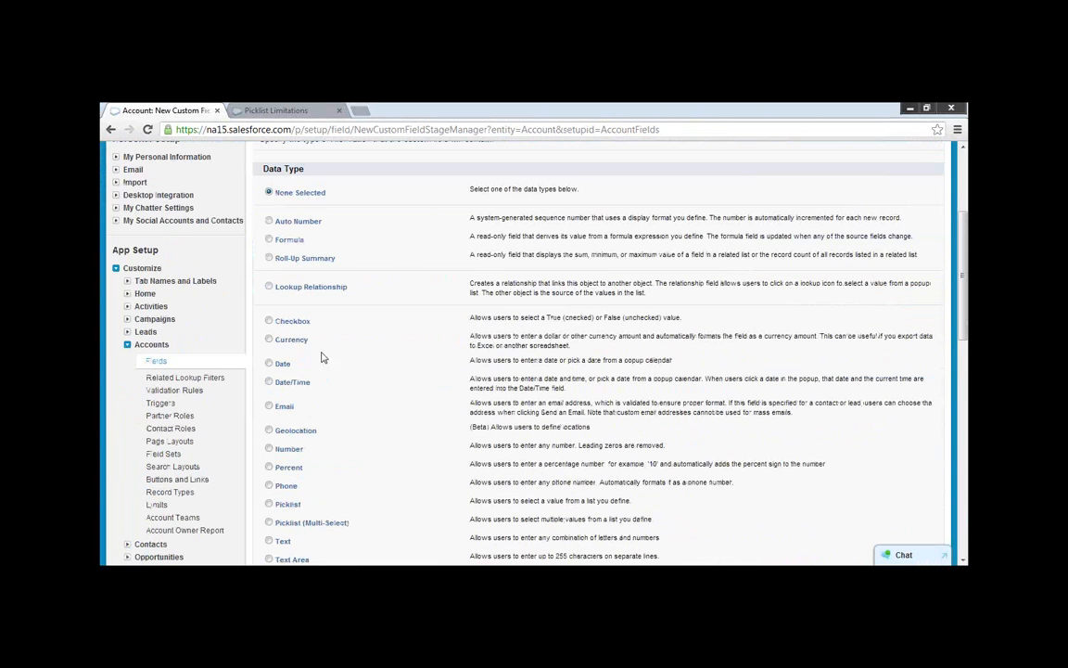
click(269, 321)
scroll(411, 393, down, 1)
click(269, 300)
scroll(498, 451, down, 1)
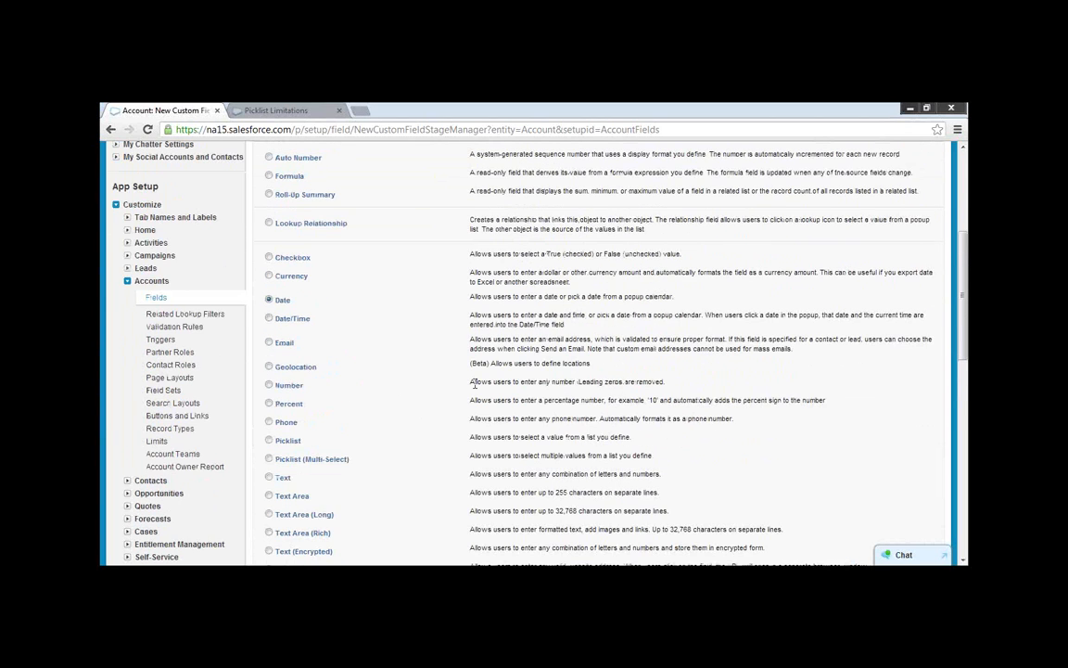
scroll(472, 374, down, 1)
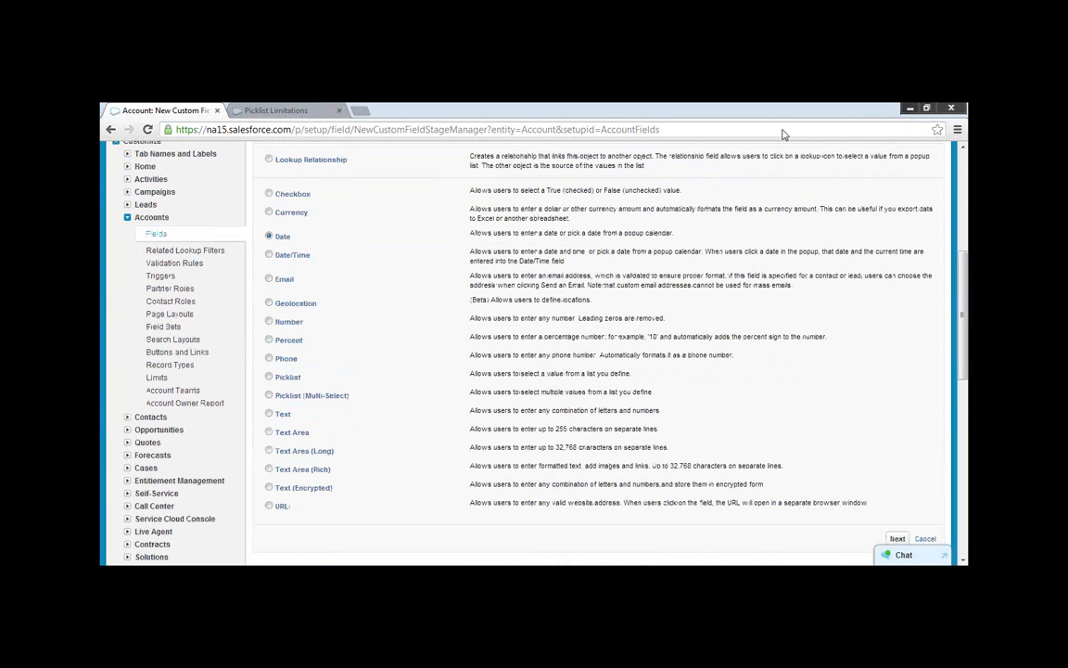
click(898, 539)
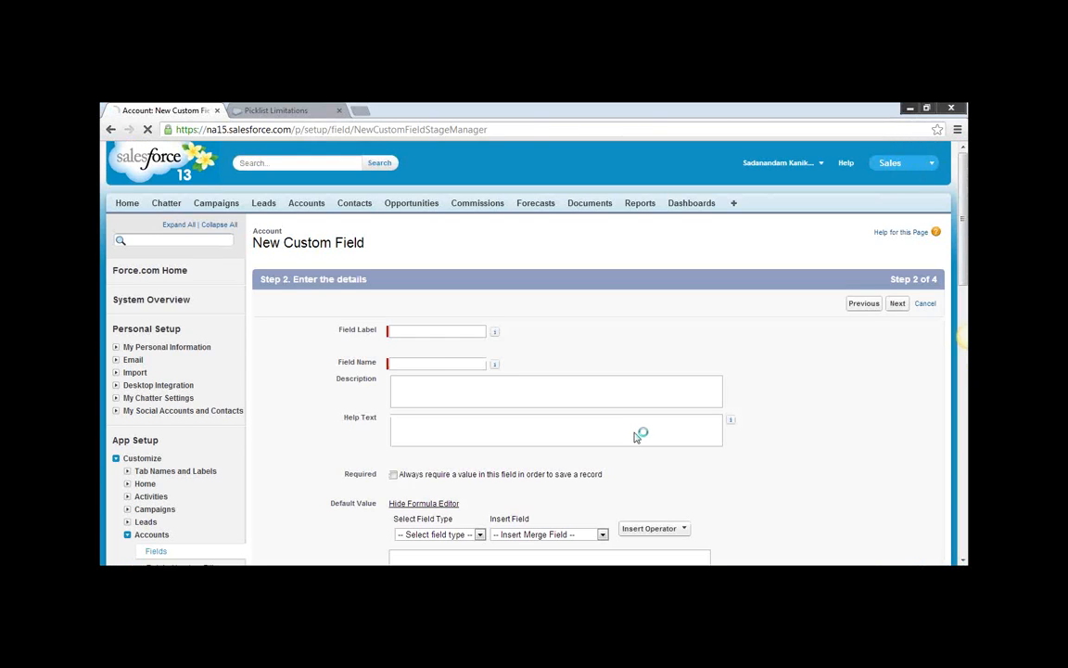
Label the new date field Start Date, with the field name Start_Date, and continue to field-level security.
scroll(637, 436, down, 2)
click(392, 350)
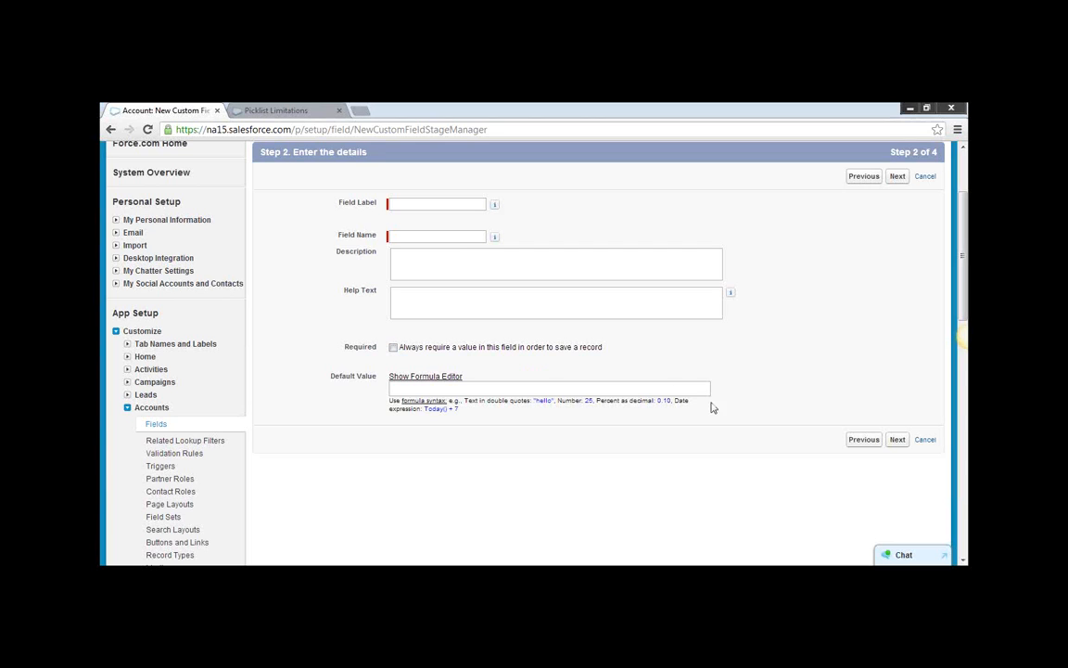
click(898, 439)
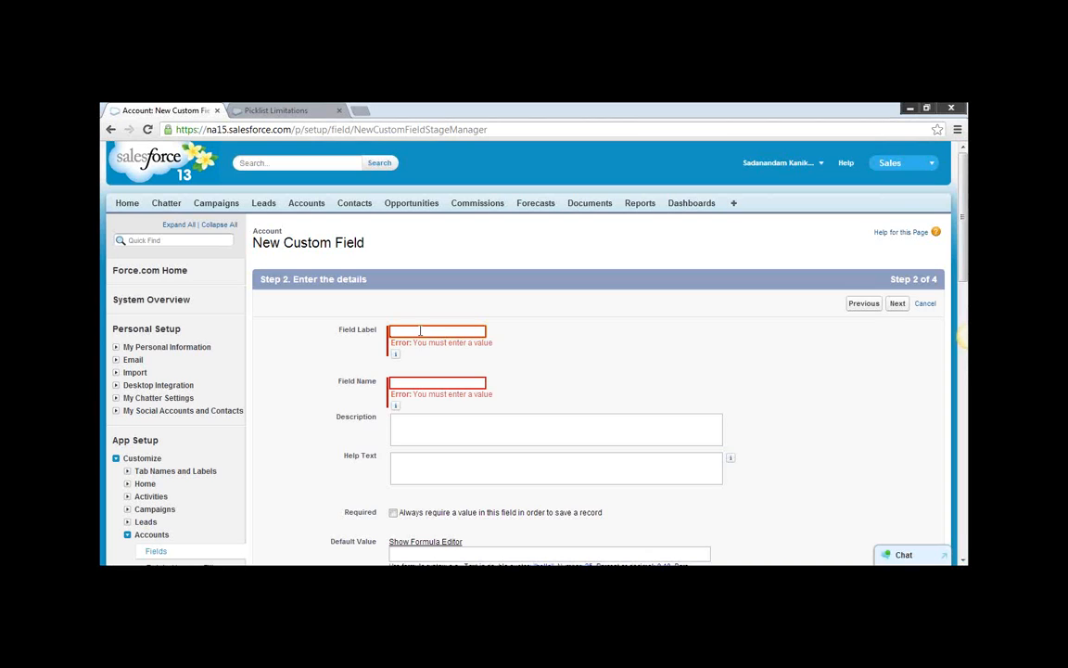
click(422, 331)
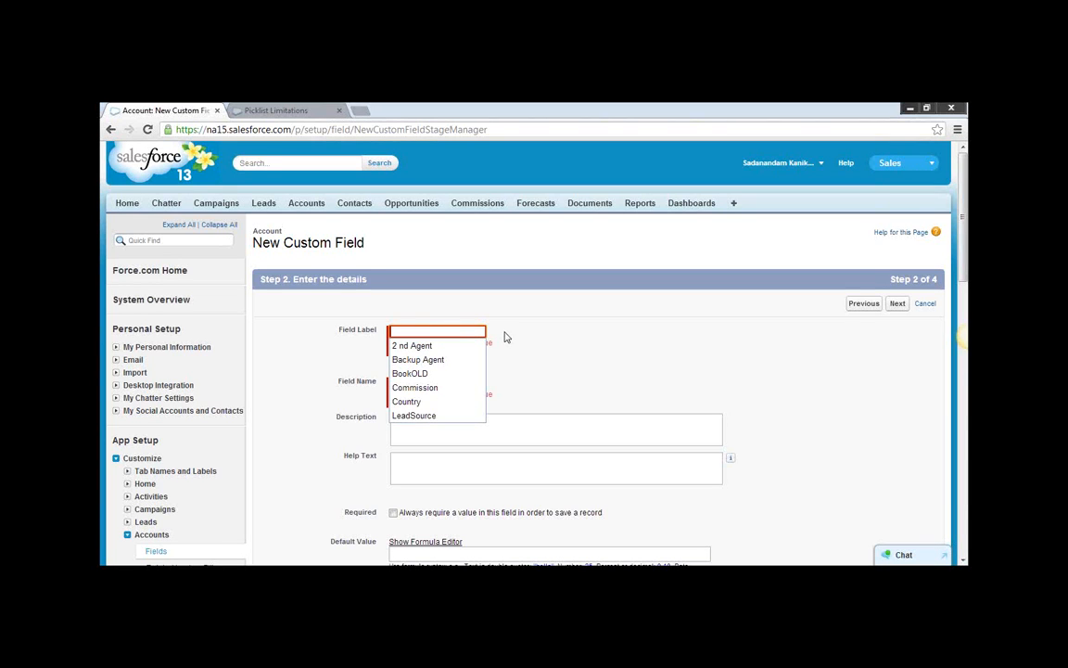
text(Start)
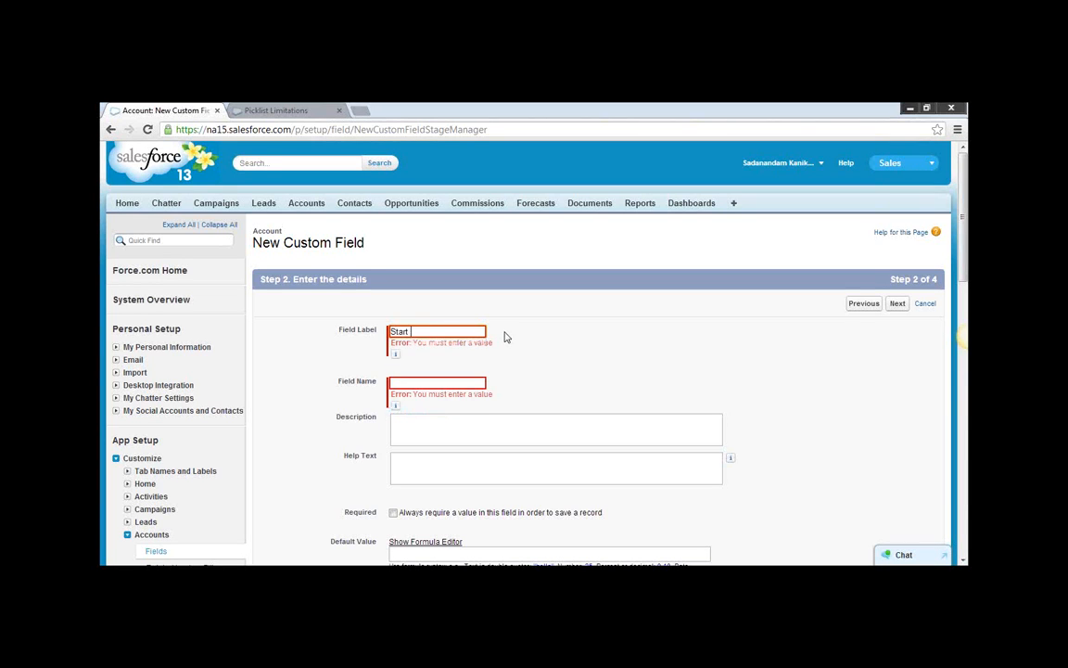
click(435, 382)
scroll(497, 454, down, 2)
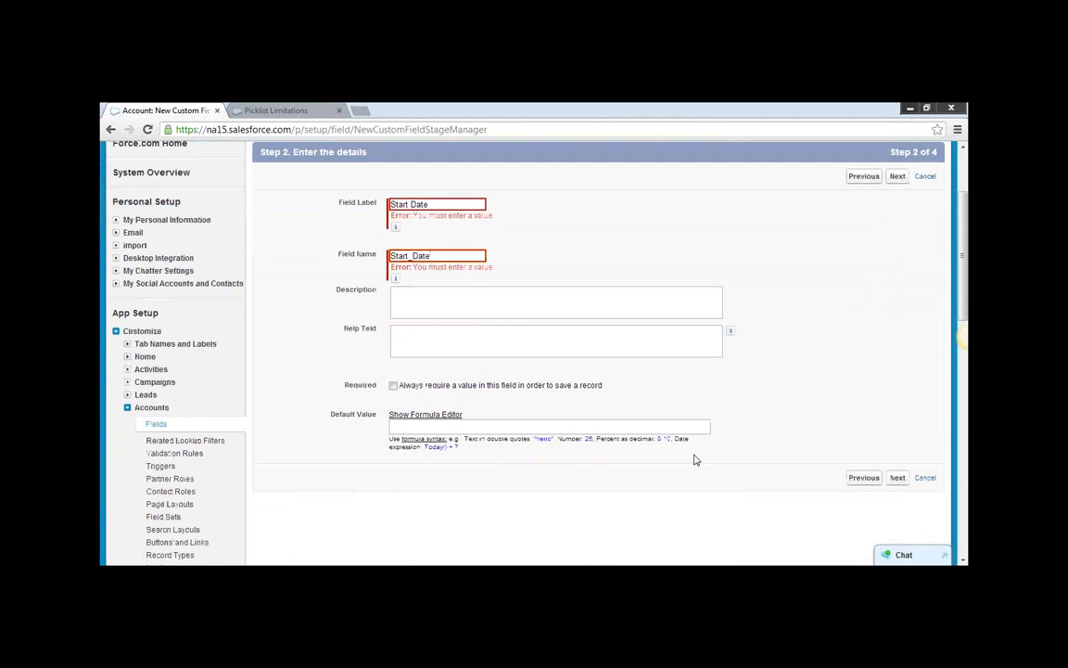
click(898, 477)
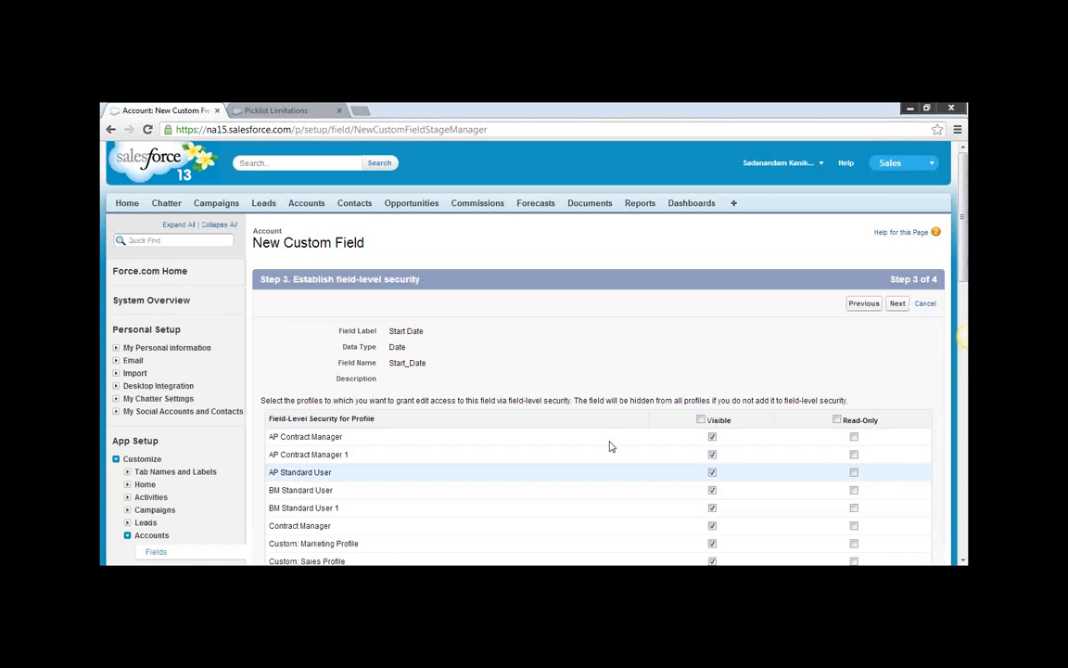
Go back to the Start Date field details, make a value always required, and continue to field-level security.
scroll(609, 446, down, 2)
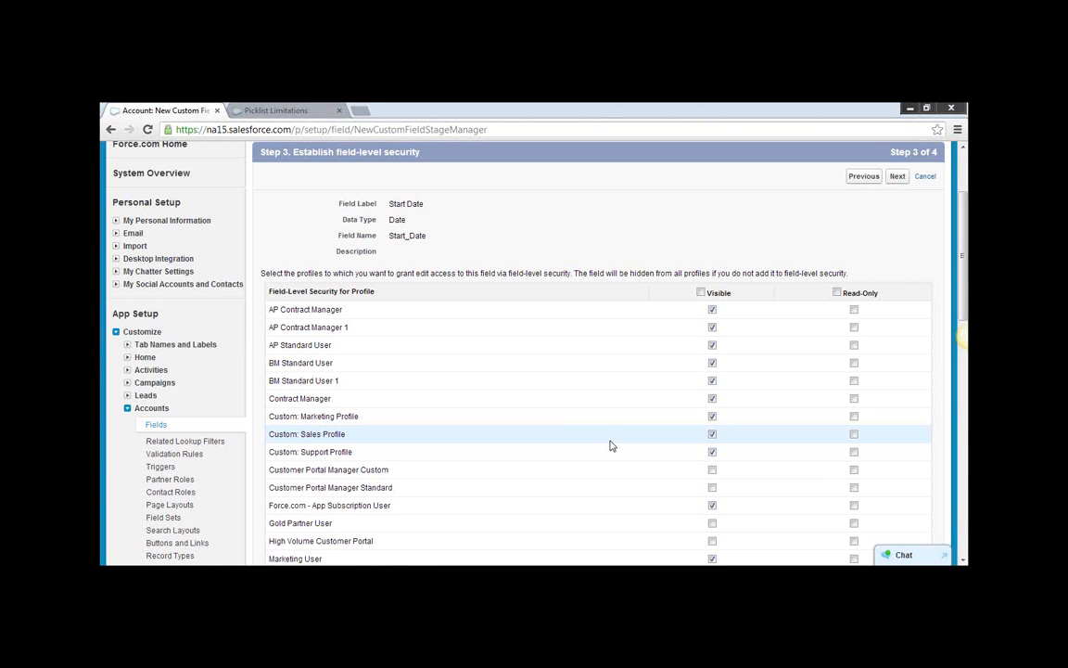
scroll(613, 443, down, 2)
scroll(613, 443, up, 4)
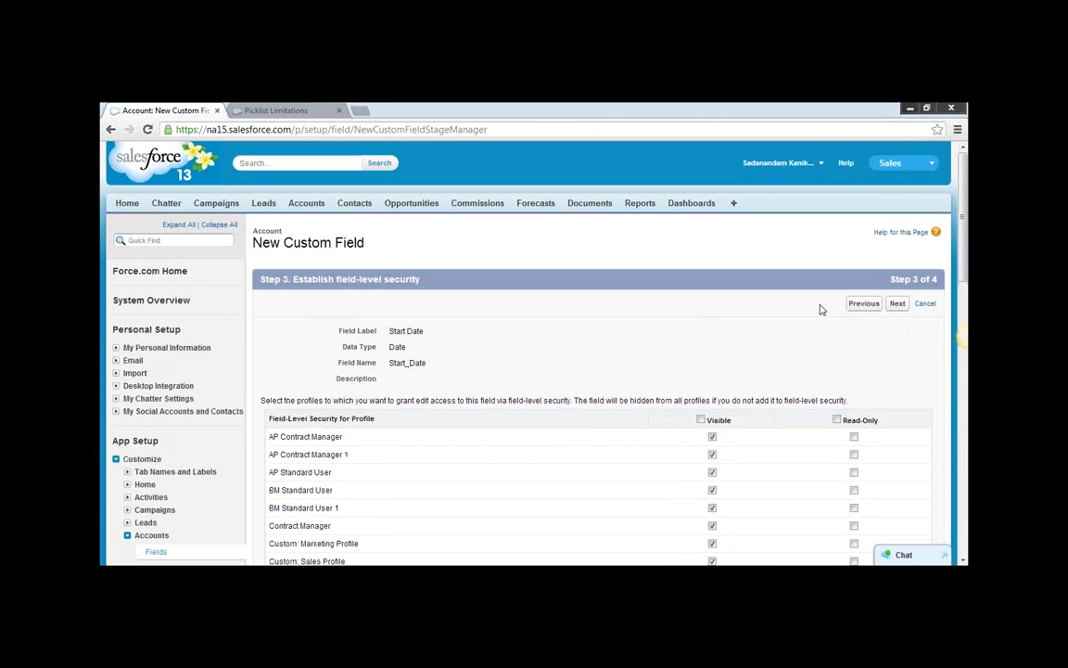
click(864, 304)
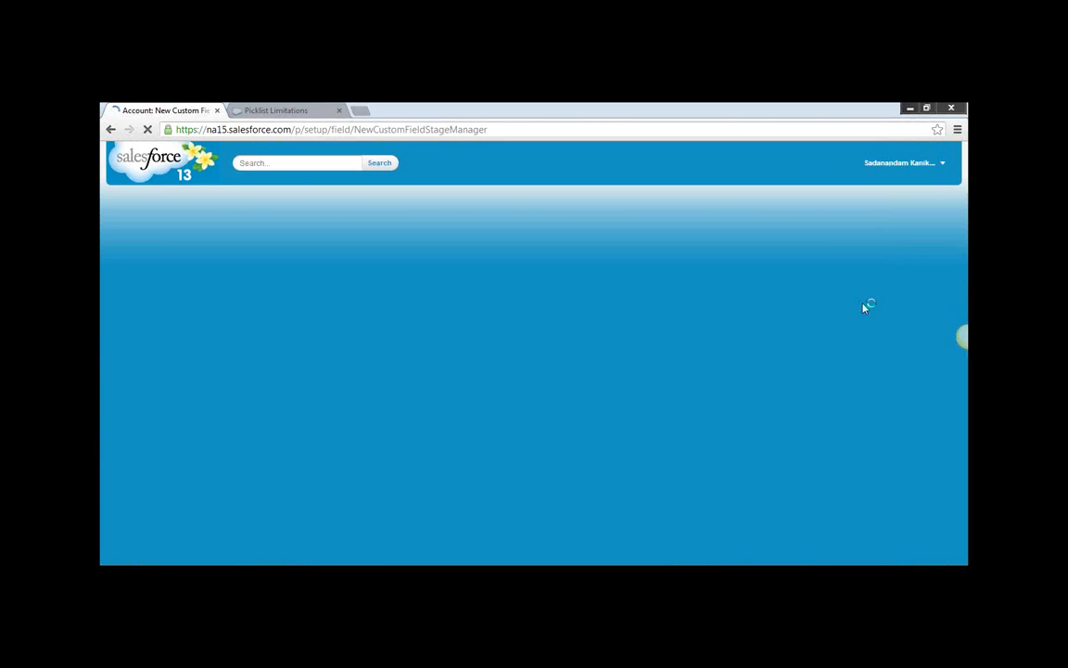
scroll(376, 459, down, 1)
click(394, 410)
click(896, 502)
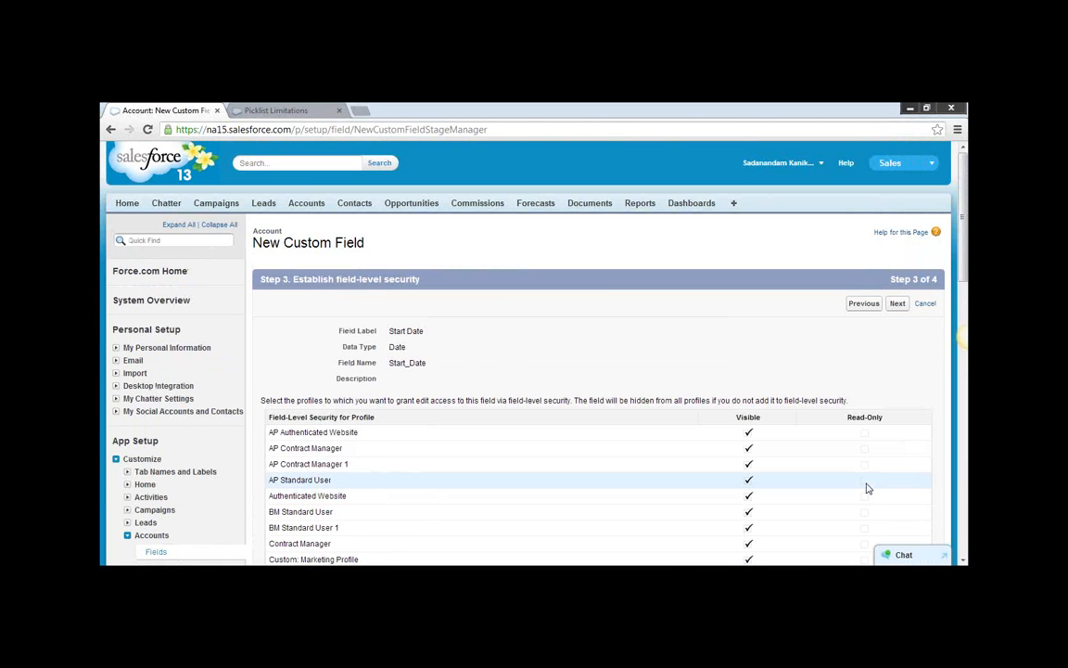
Examine the Visible and Read-Only settings of all profiles for the required Start Date field.
scroll(867, 488, down, 3)
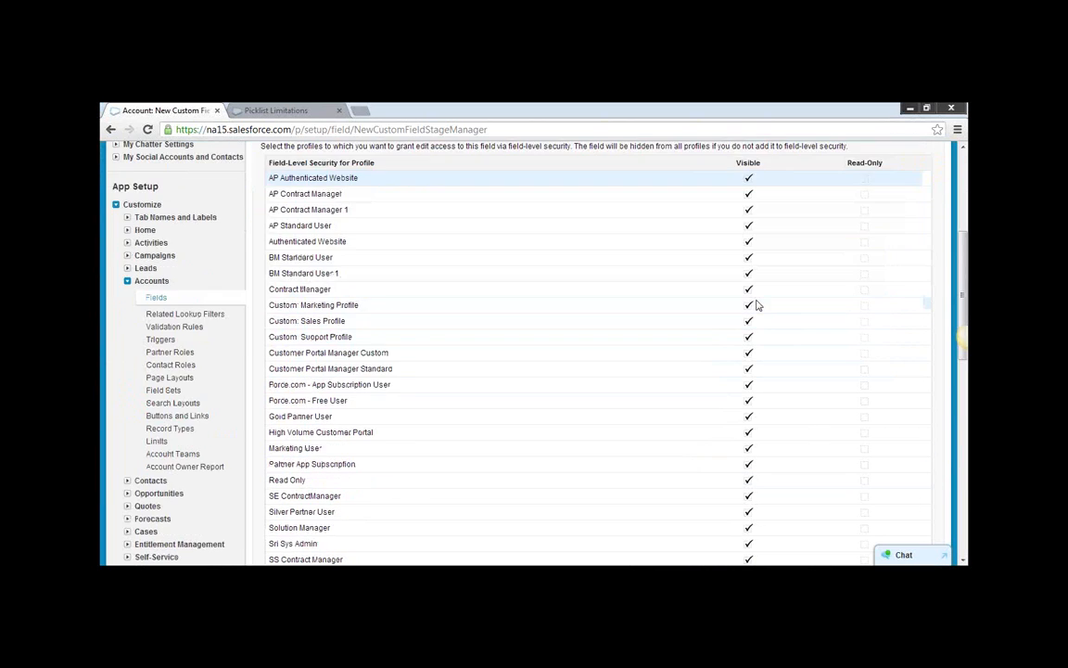
scroll(755, 304, down, 3)
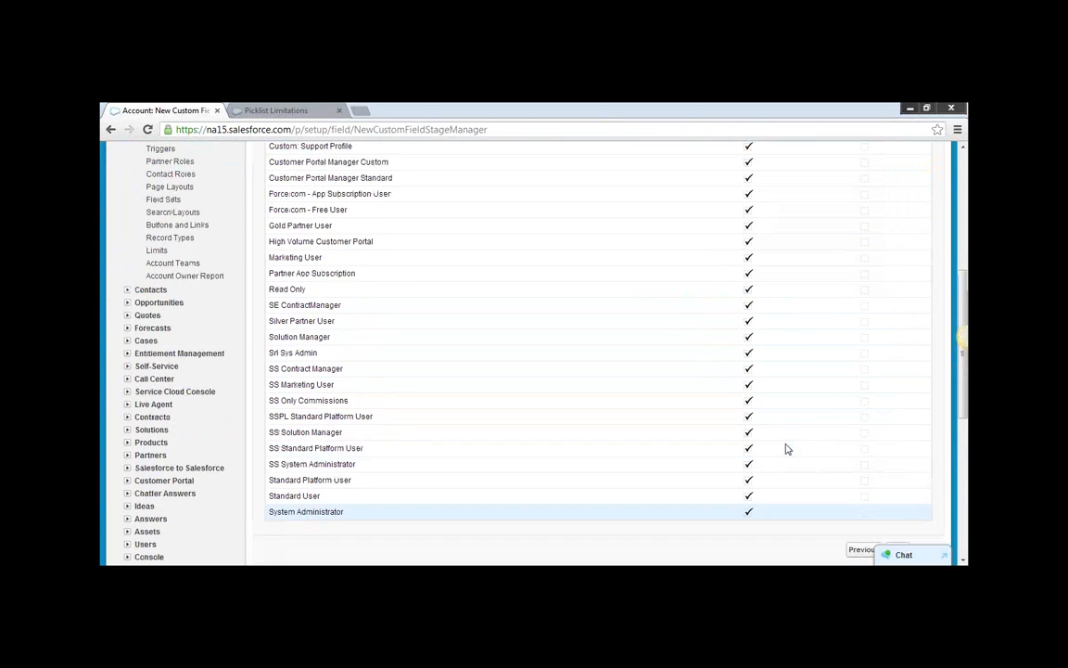
scroll(785, 449, up, 5)
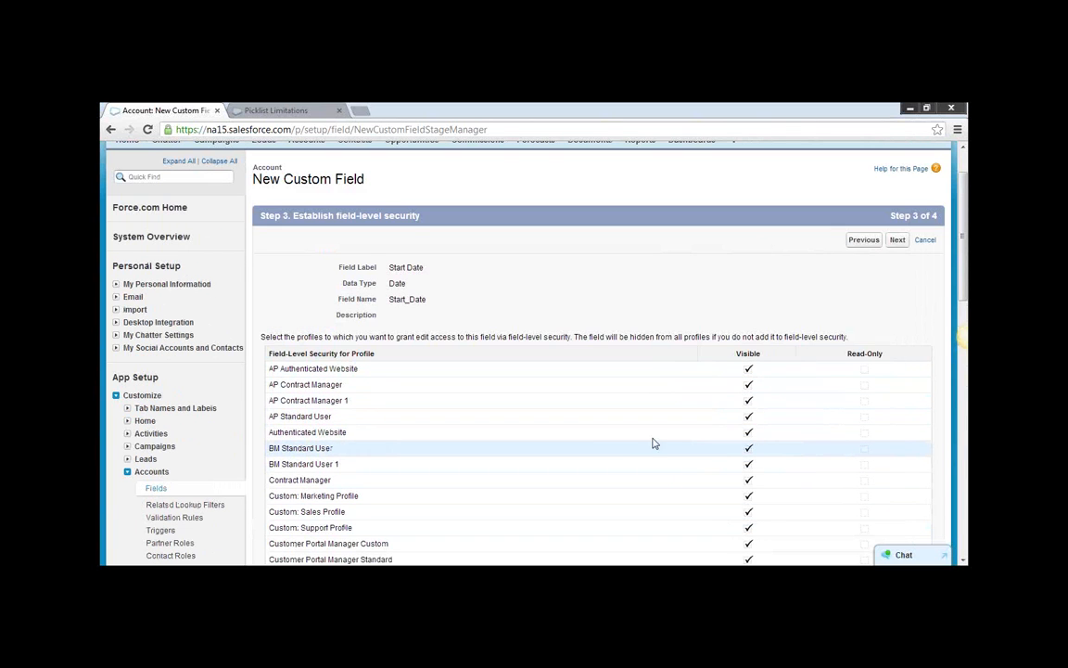
scroll(745, 375, down, 1)
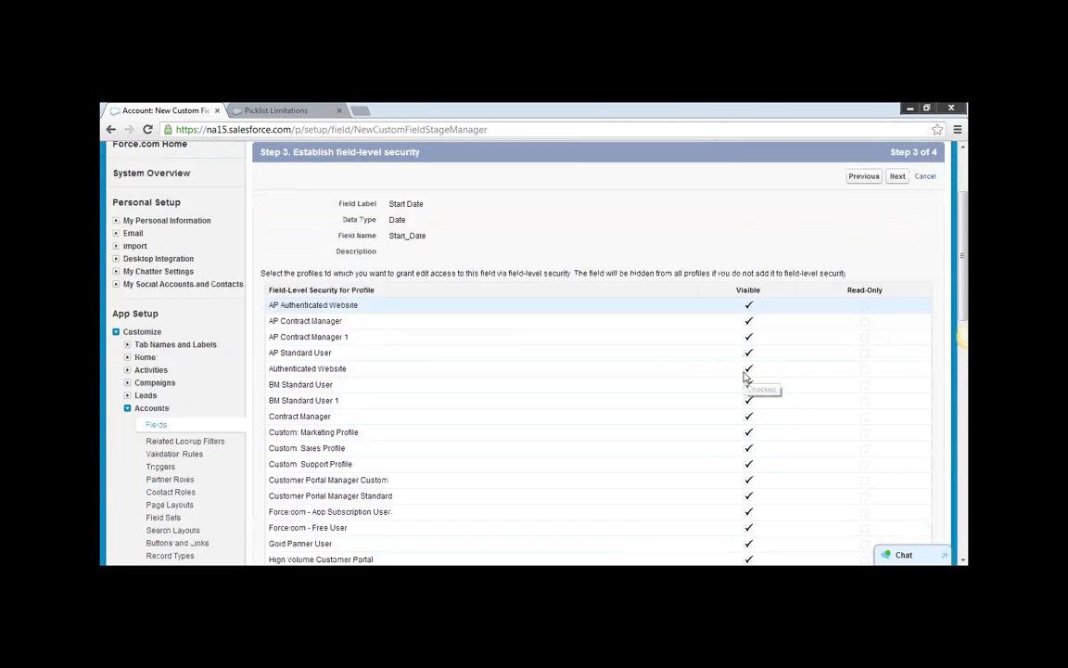
scroll(744, 375, down, 5)
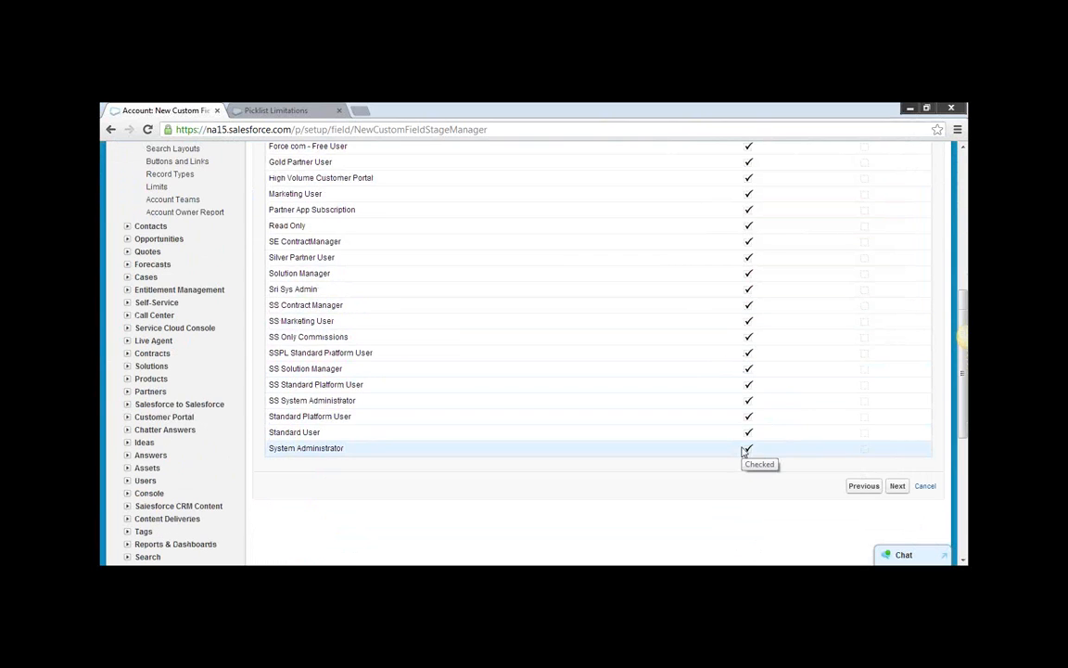
scroll(742, 447, up, 5)
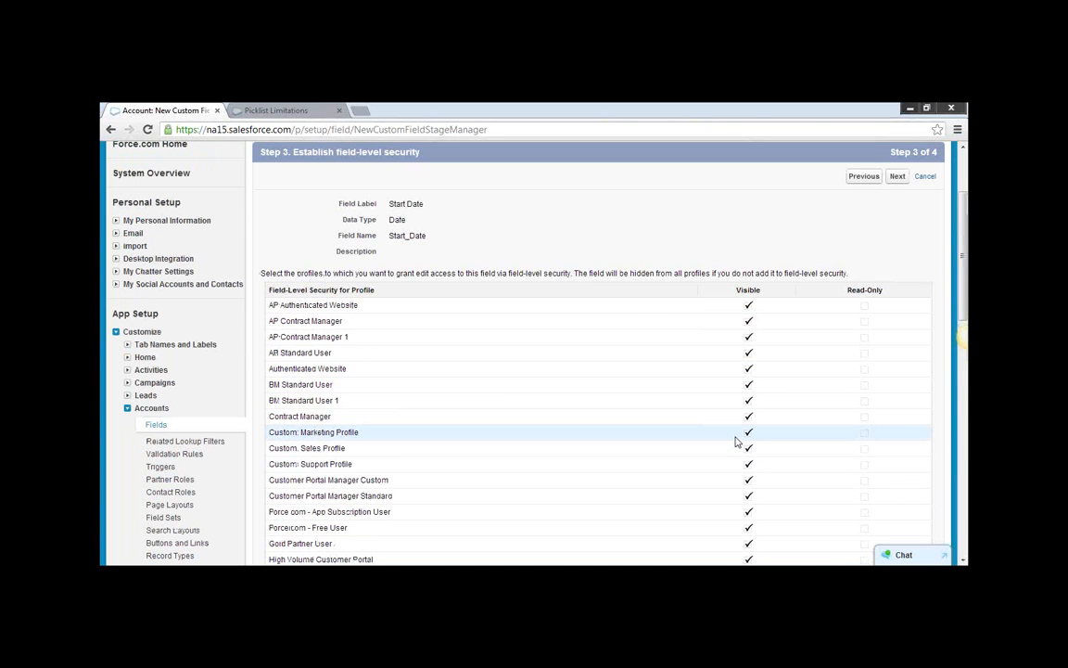
scroll(735, 442, up, 2)
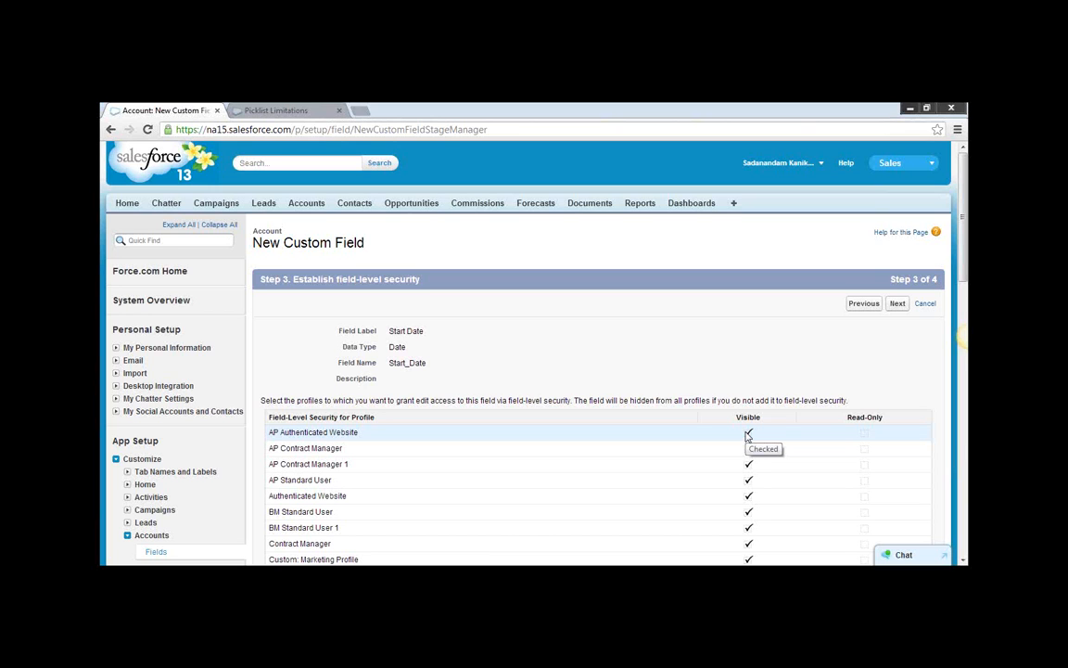
scroll(755, 463, down, 5)
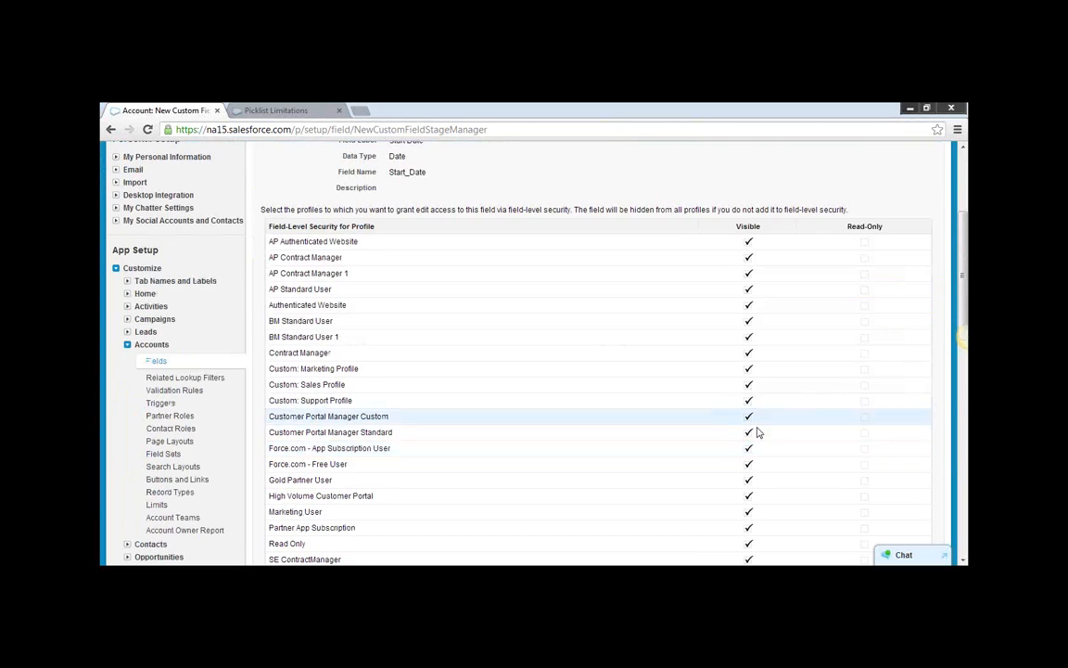
scroll(780, 454, down, 2)
scroll(780, 454, up, 4)
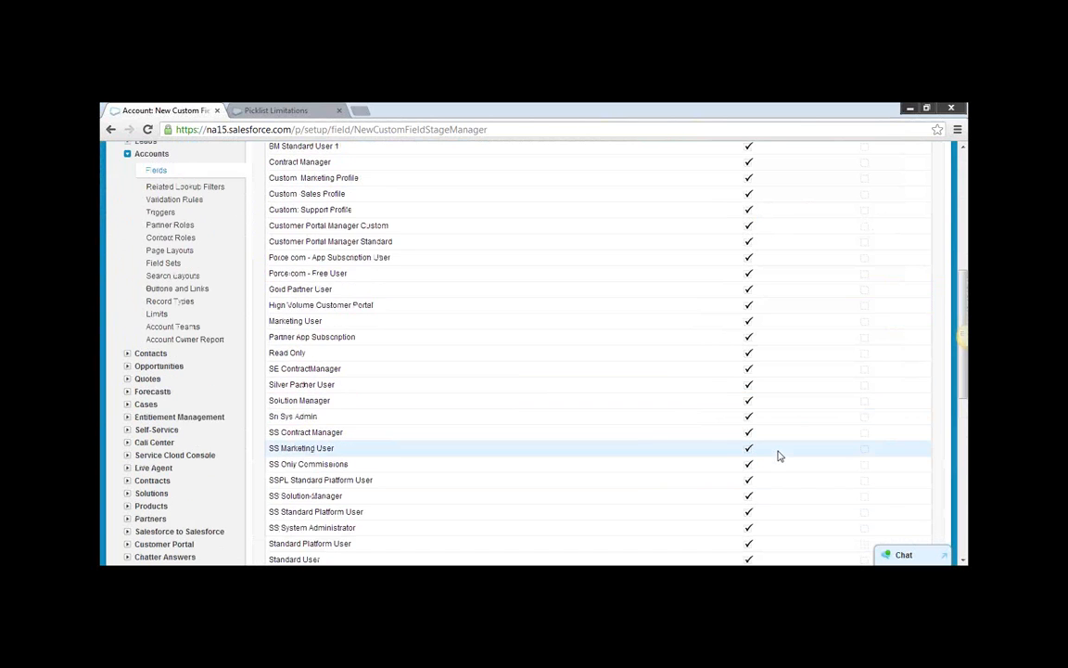
scroll(780, 453, up, 3)
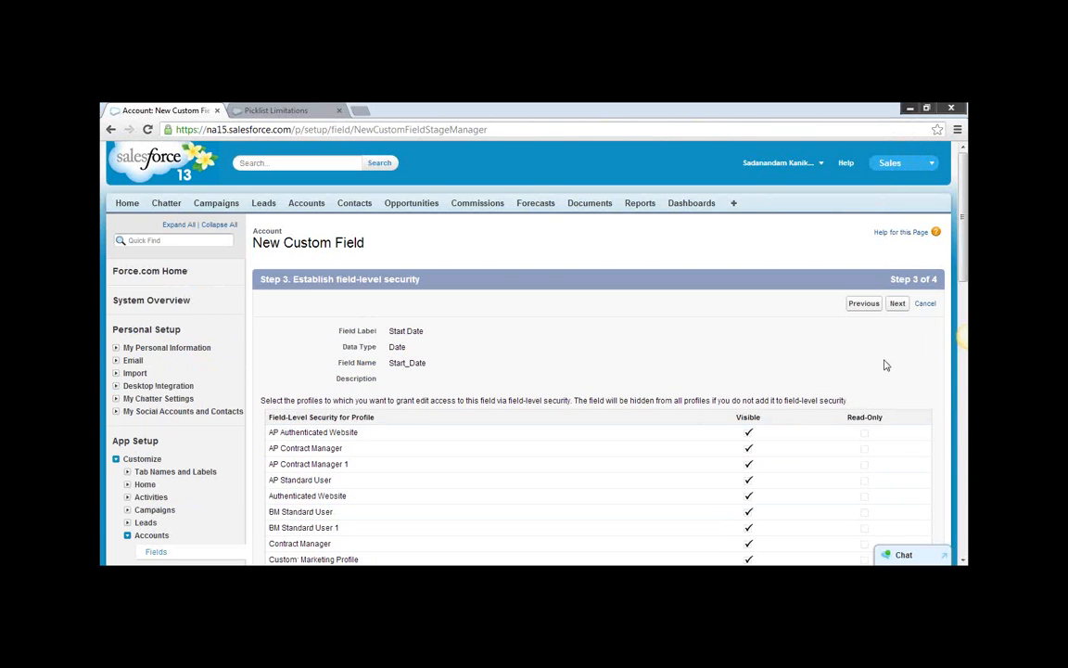
Return to the Start Date field details, remove the required setting, and continue to field-level security.
click(864, 304)
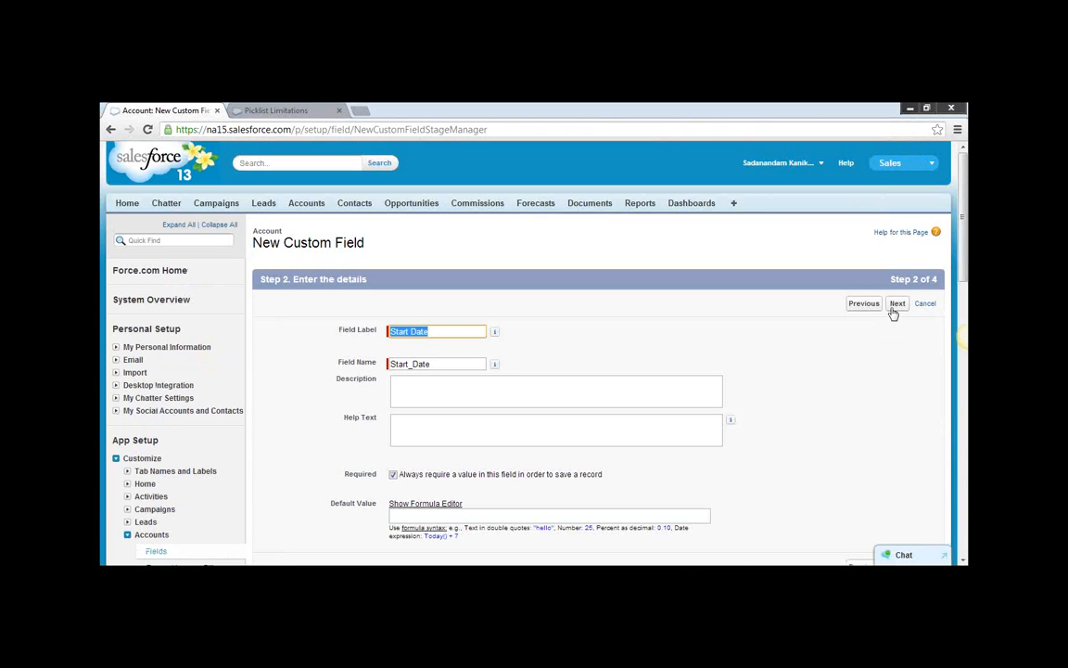
click(894, 309)
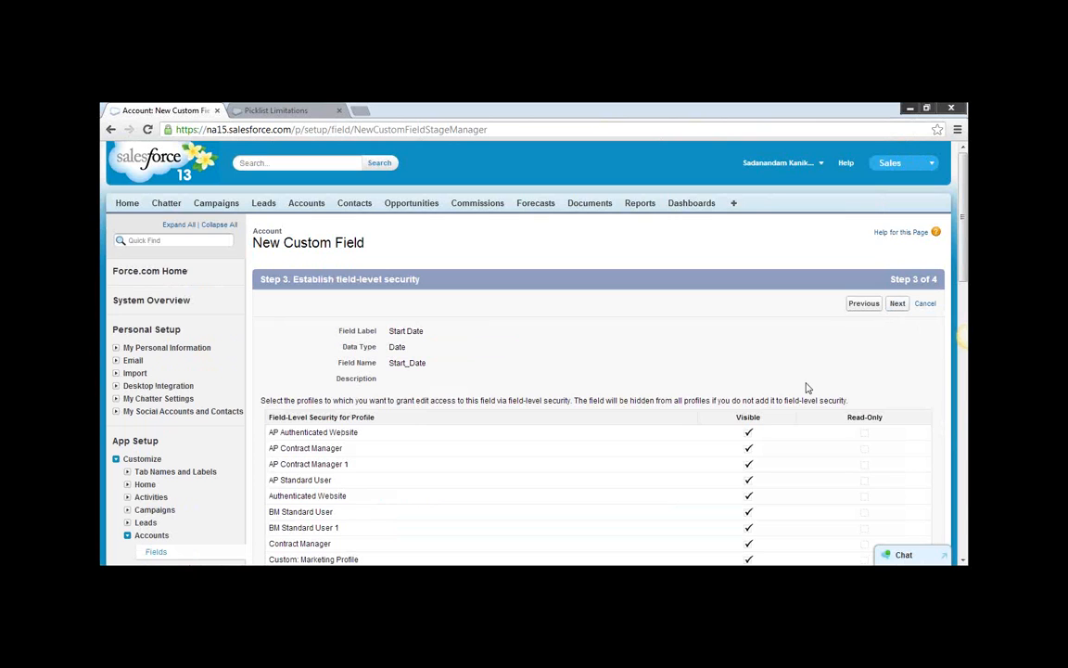
click(863, 307)
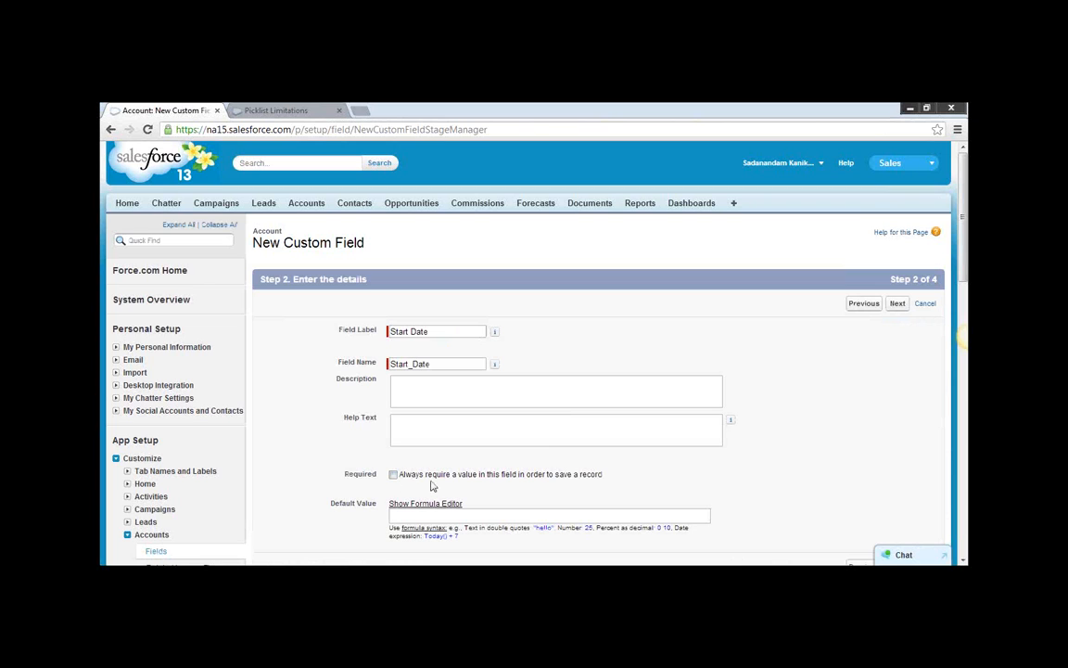
click(894, 307)
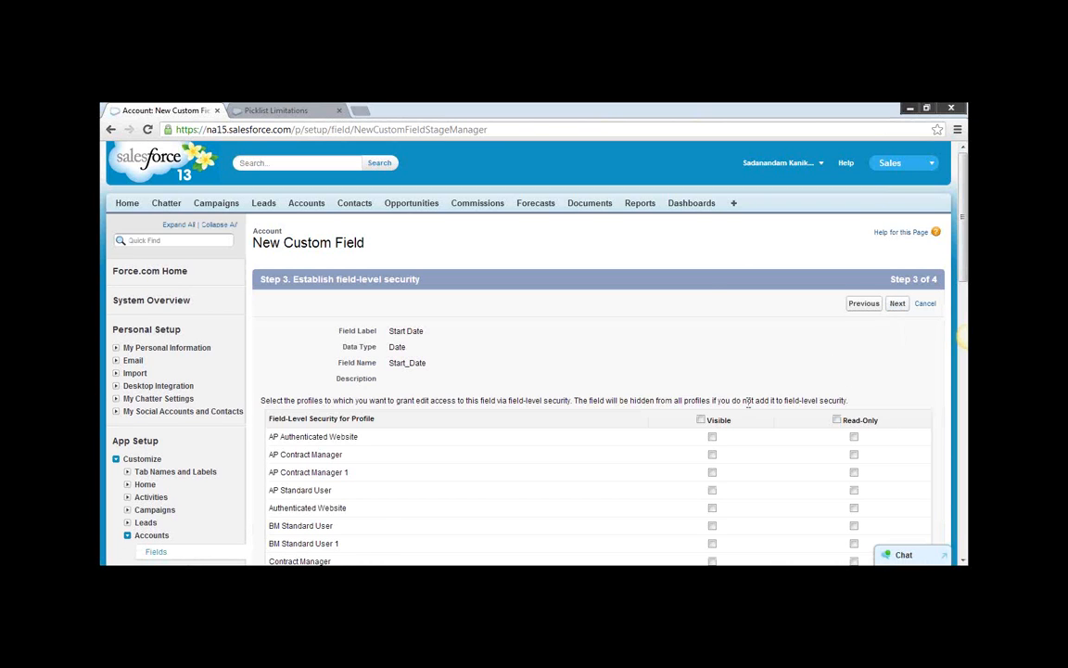
Grant no profile access to the Start Date field, keep it on all account page layouts, and save the field.
scroll(748, 401, down, 3)
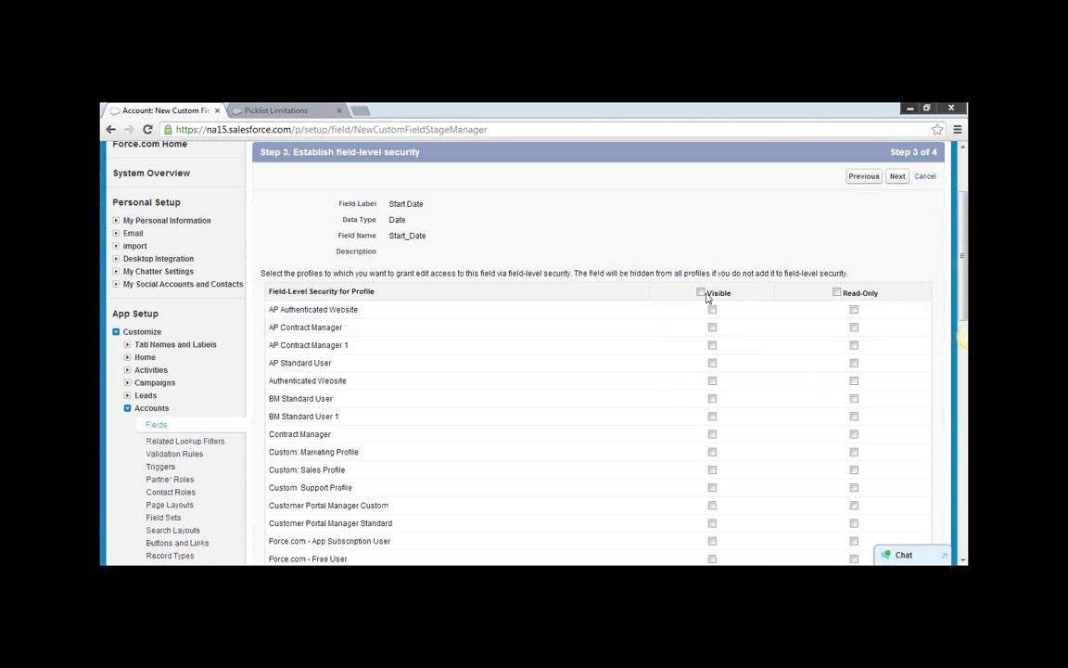
scroll(729, 406, down, 3)
scroll(817, 366, up, 5)
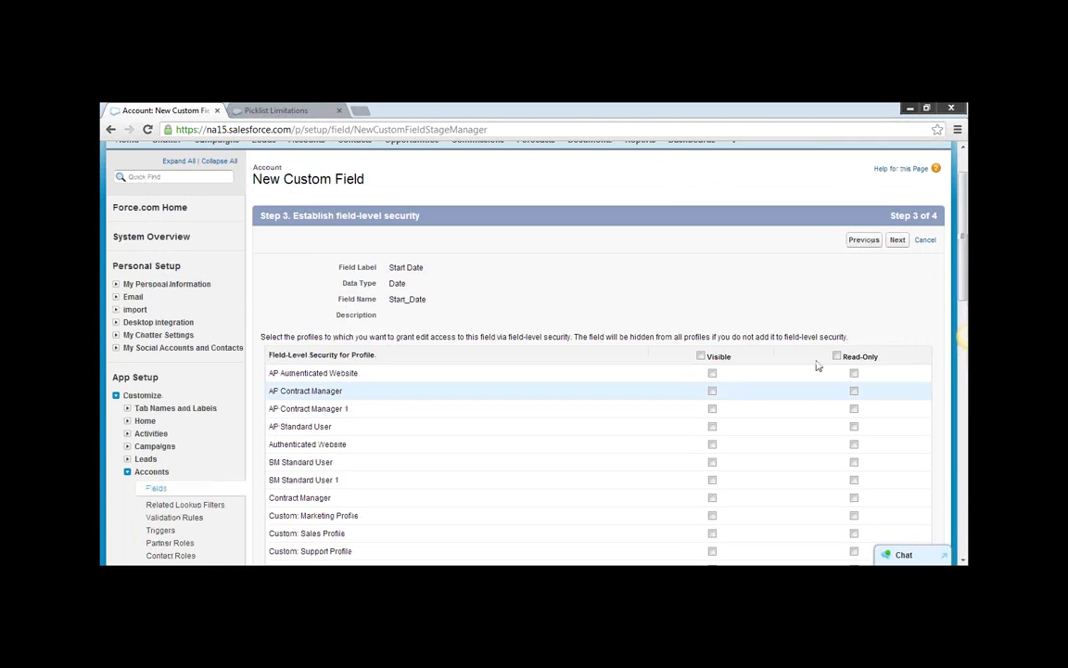
click(900, 241)
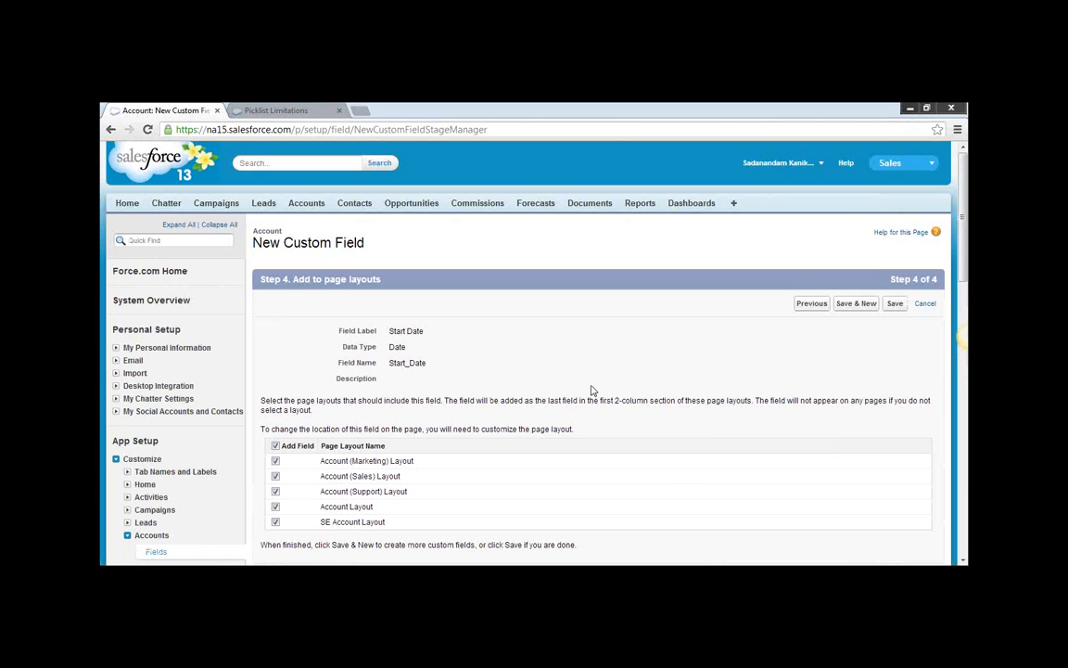
scroll(592, 398, down, 3)
click(895, 451)
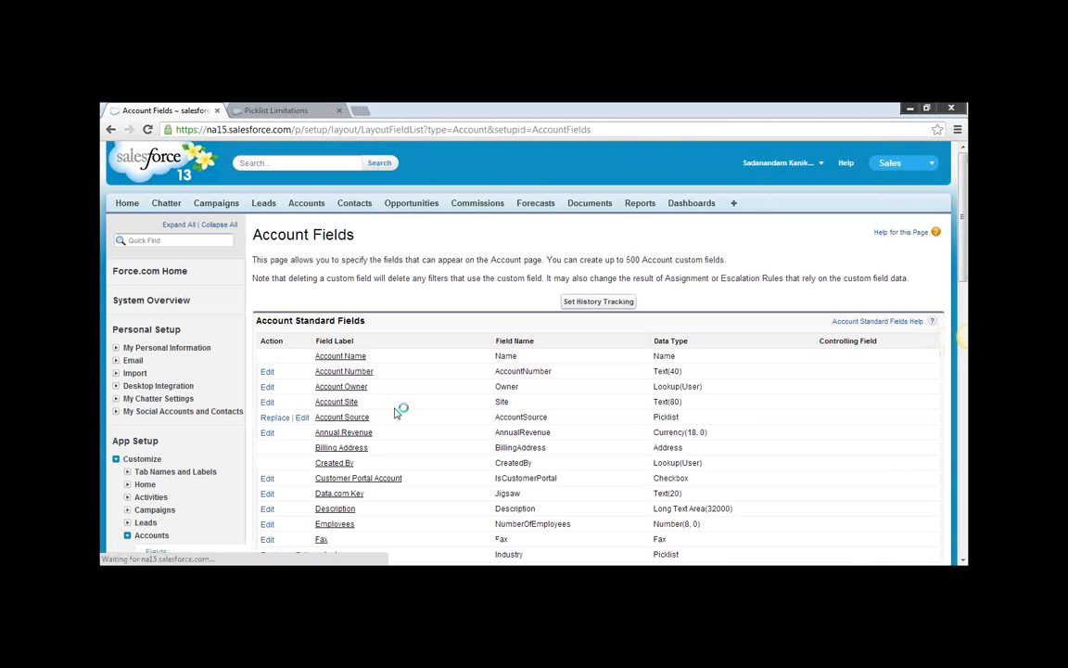
Open the Sharing Settings under Security Controls and look through the objects whose sharing can be managed.
scroll(431, 406, down, 5)
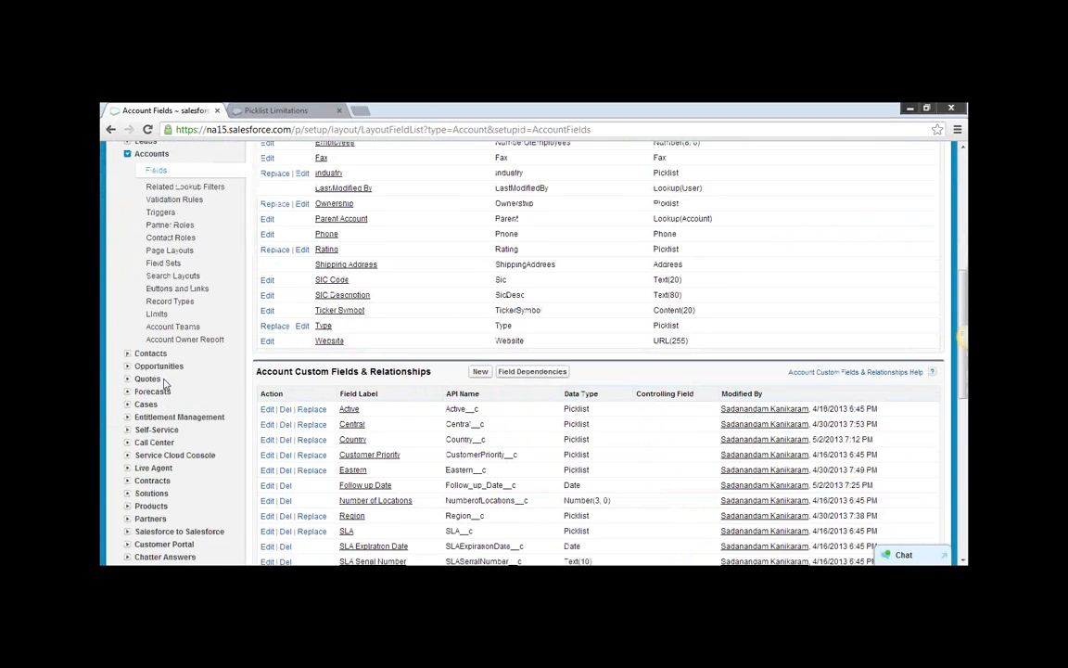
scroll(148, 399, down, 10)
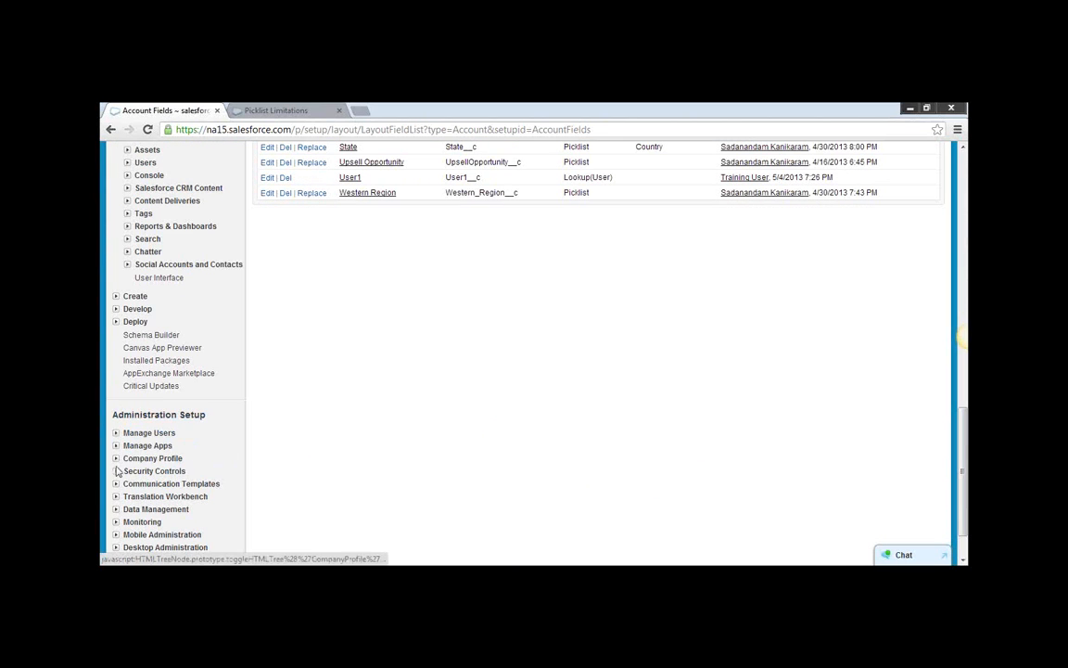
click(164, 472)
scroll(225, 468, down, 1)
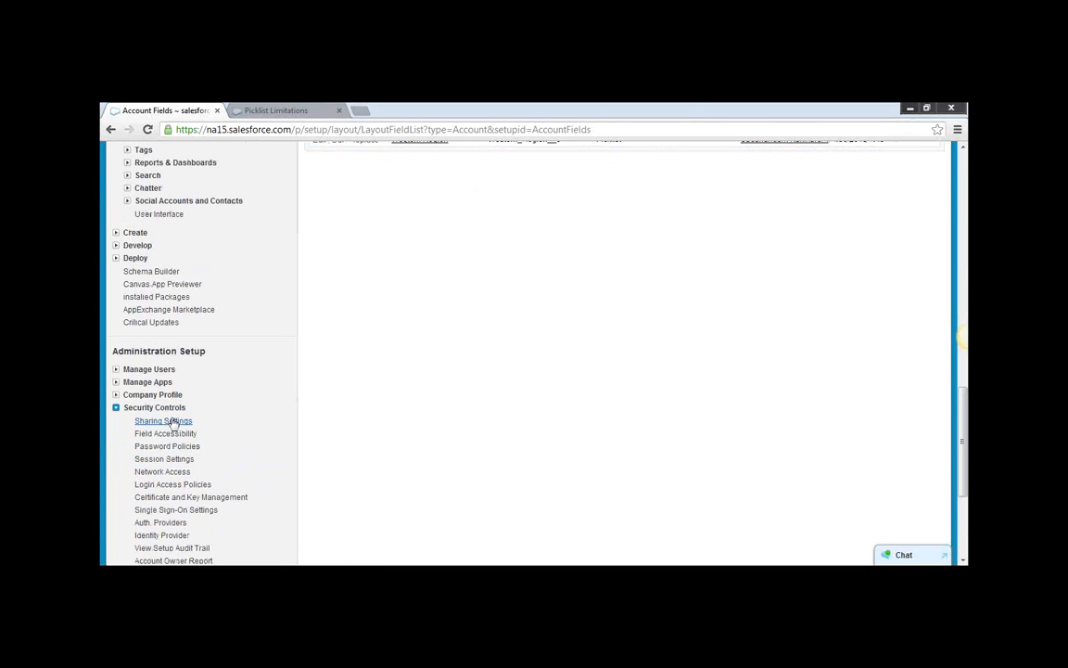
click(171, 423)
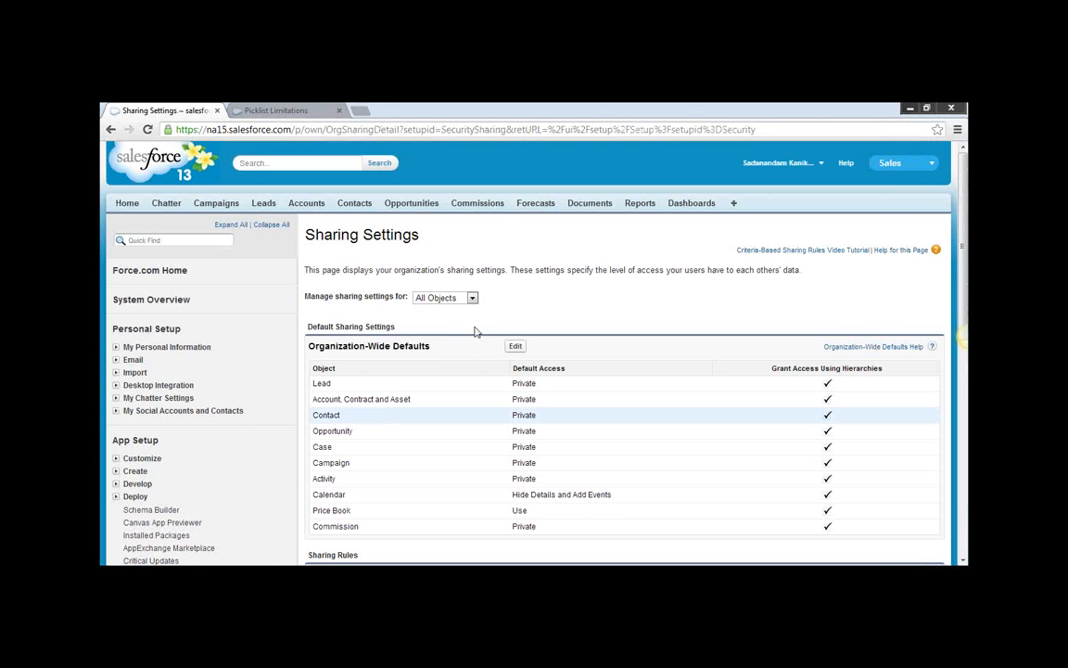
click(472, 298)
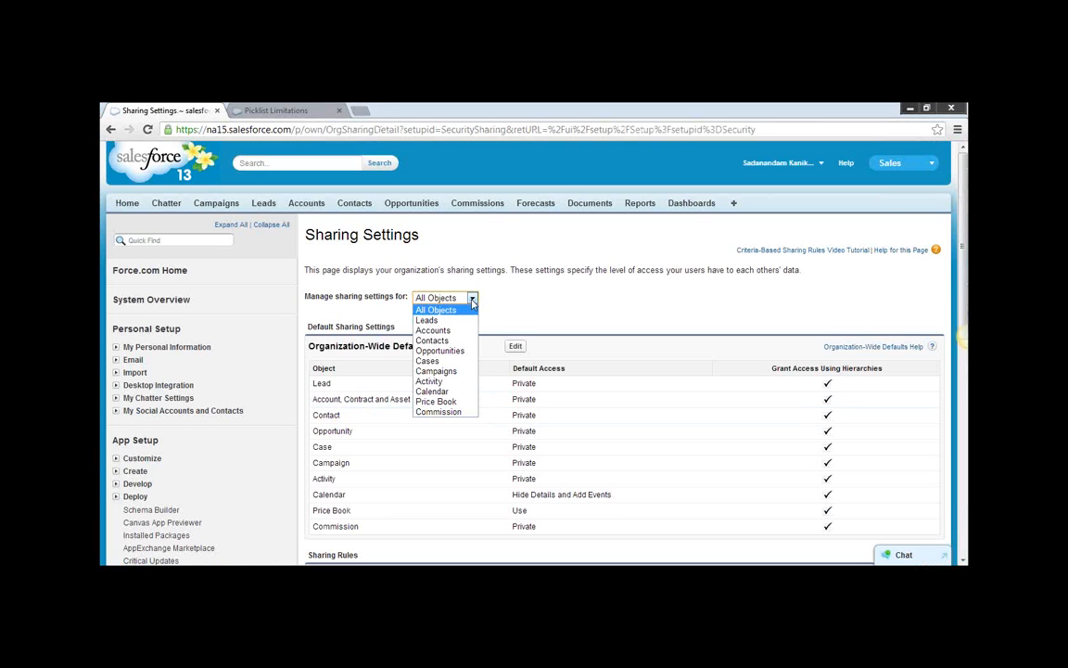
click(537, 300)
Open Field Accessibility for the Account object, view it by fields, and choose the Start Date field.
scroll(425, 347, down, 5)
click(158, 424)
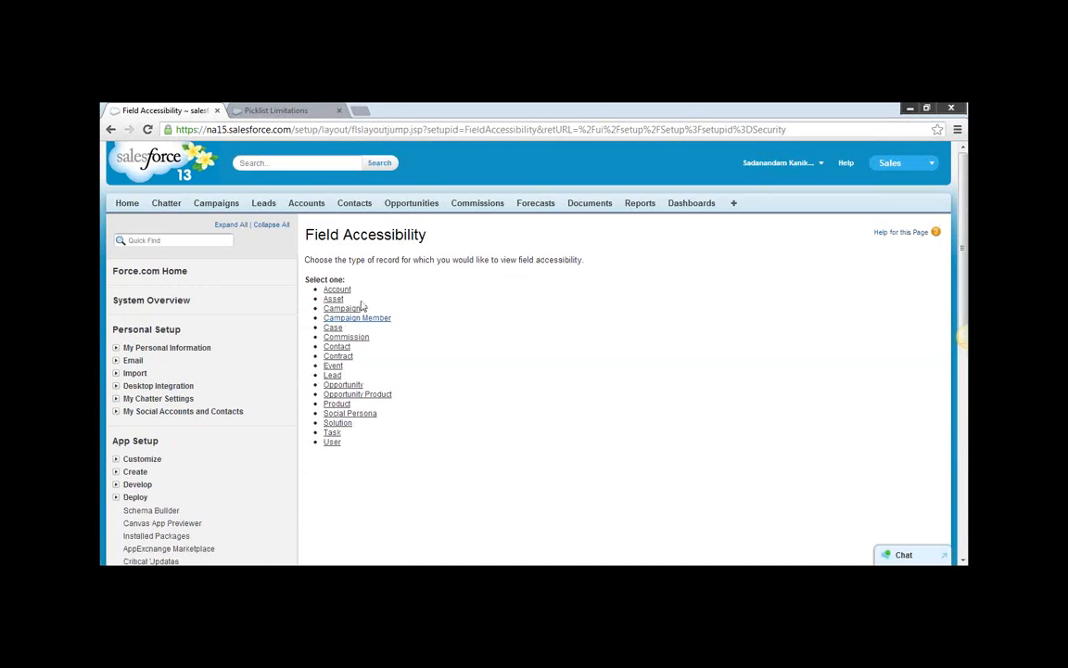
click(339, 291)
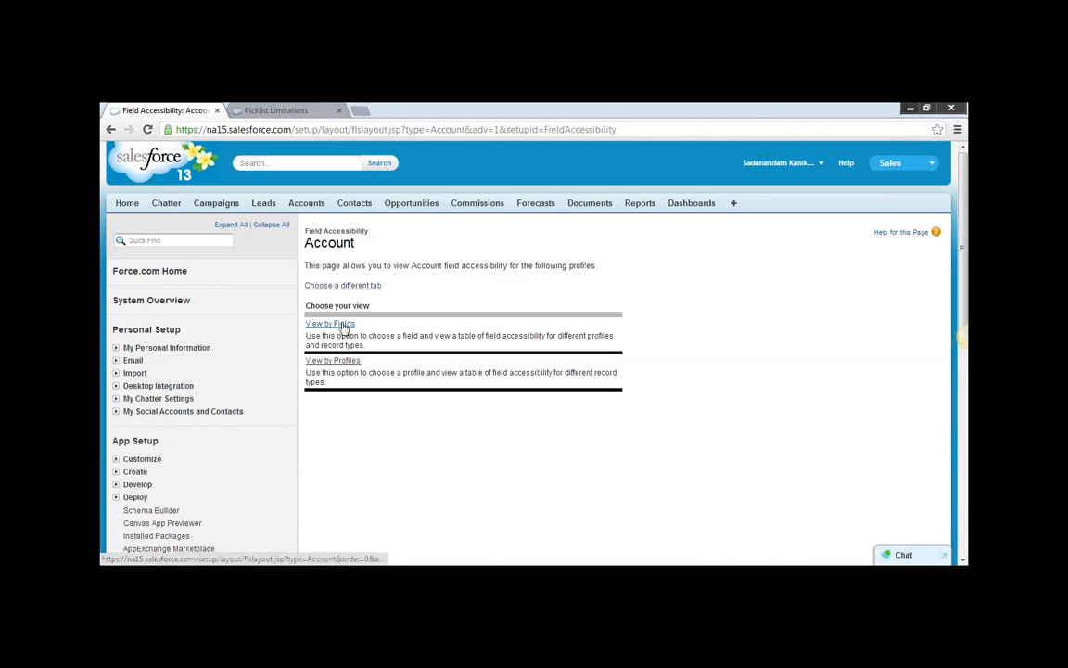
click(346, 327)
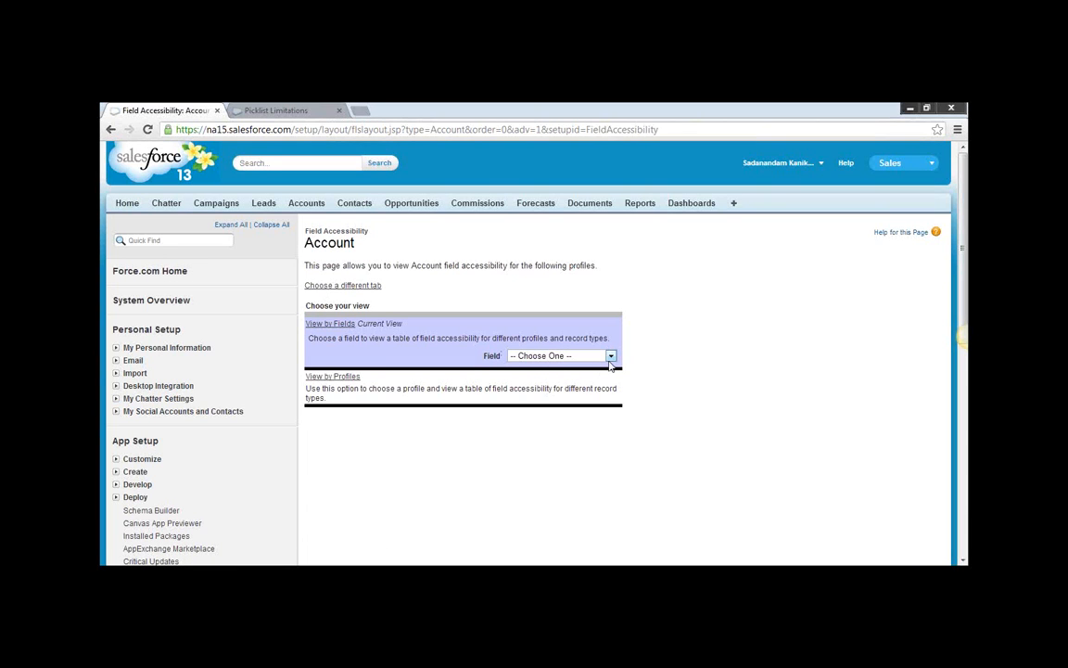
click(610, 358)
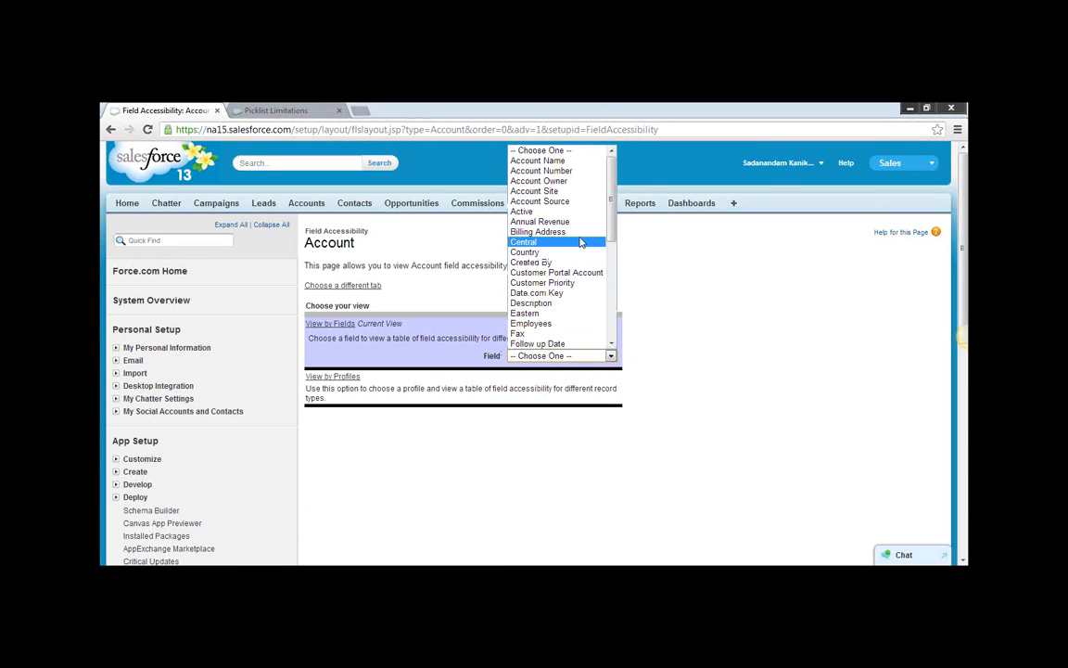
scroll(575, 309, down, 6)
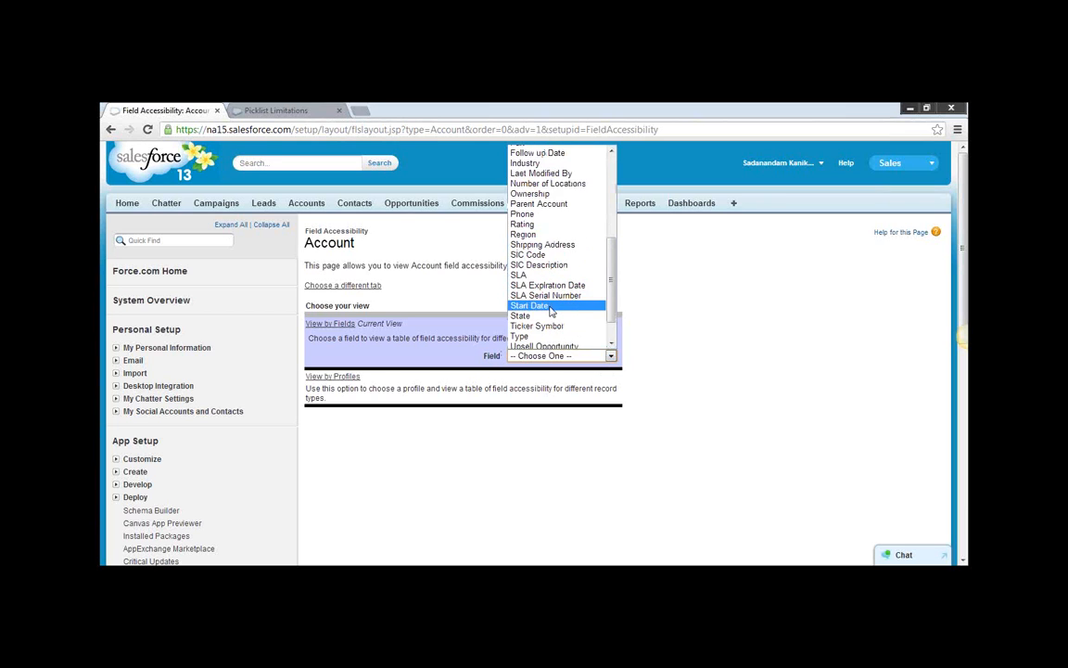
click(550, 306)
Make Start Date visible for the SS System Administrator profile and required on the Account Layout.
scroll(649, 375, down, 3)
mouse_move(498, 378)
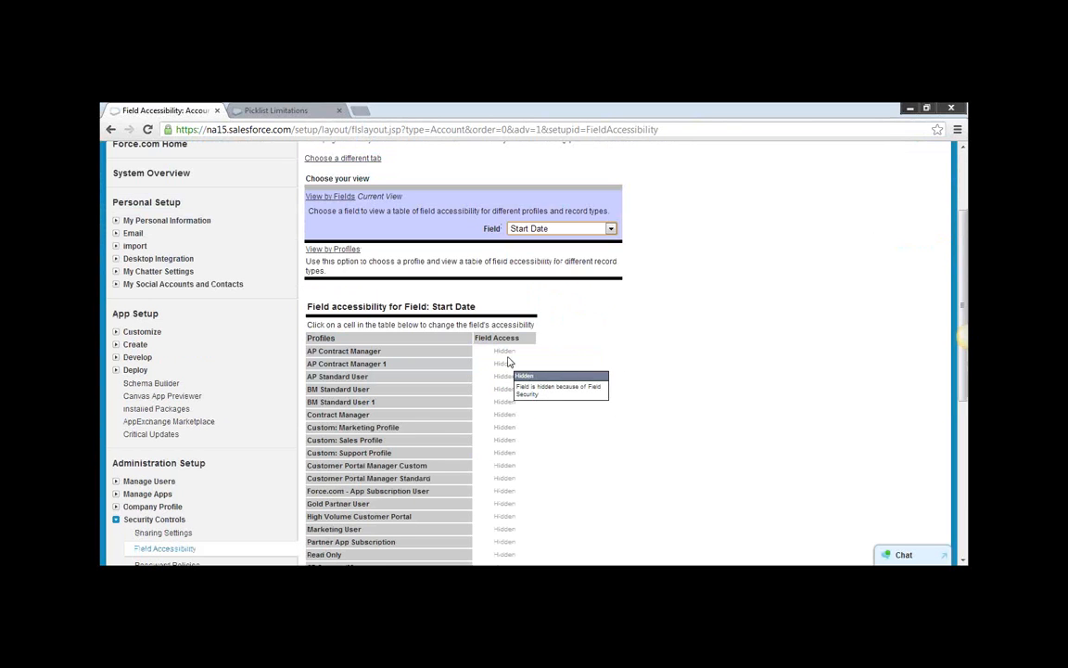
scroll(498, 378, down, 3)
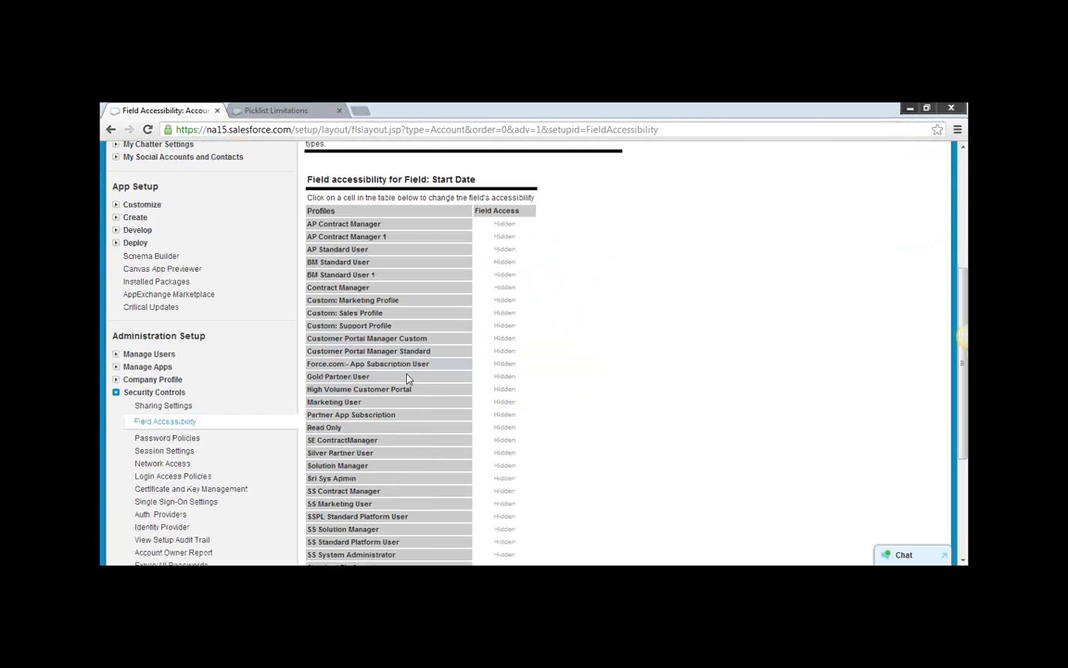
scroll(405, 429, down, 5)
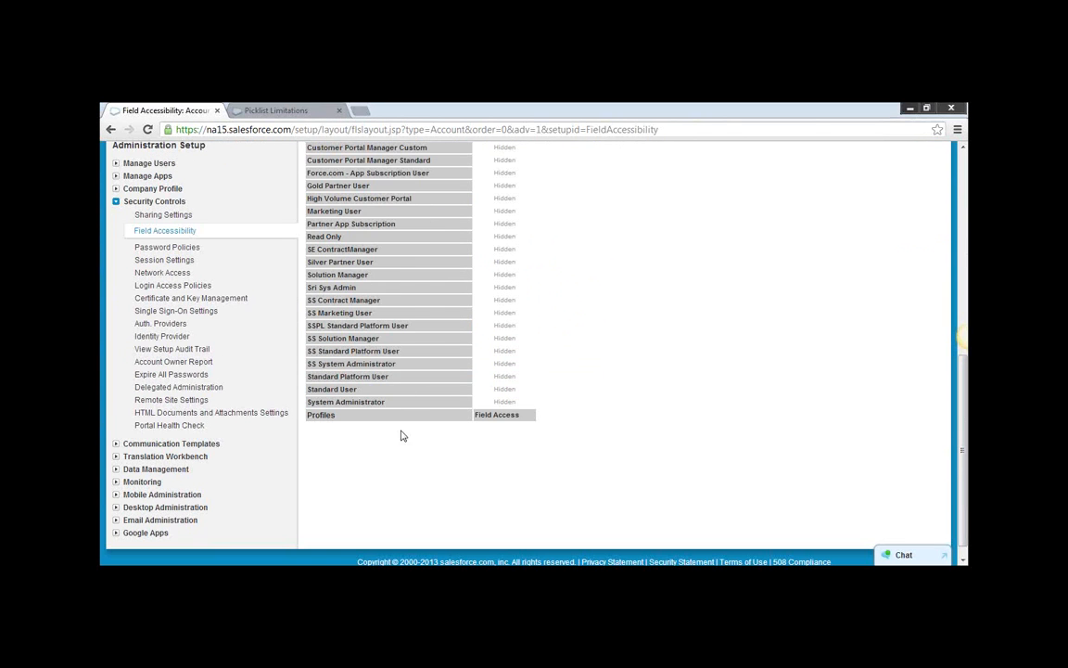
click(502, 364)
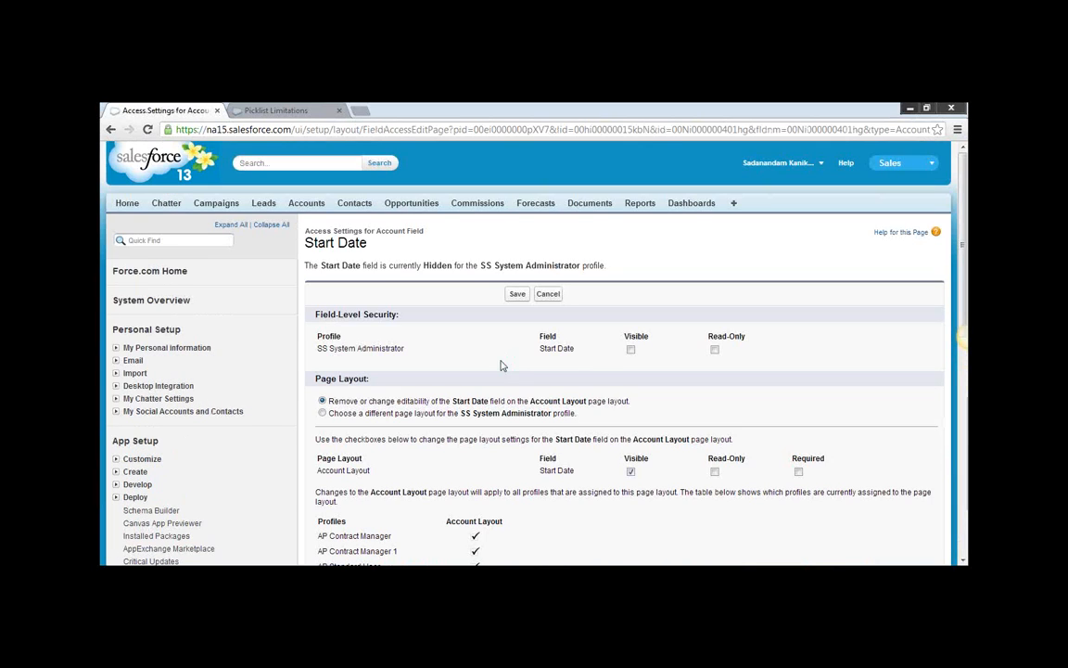
click(630, 350)
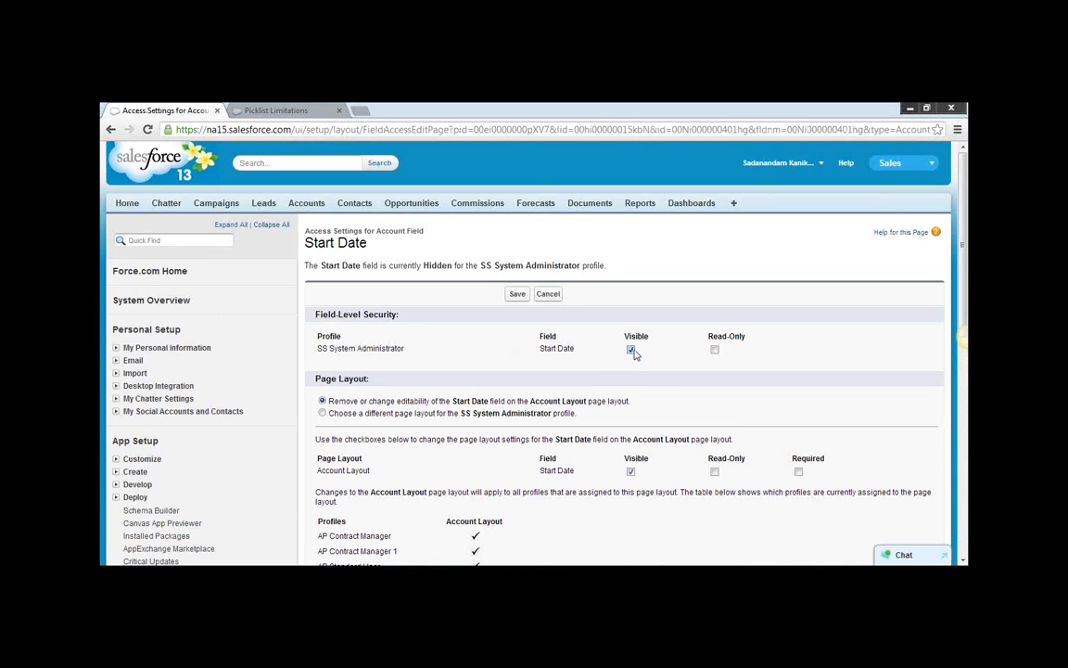
click(798, 473)
Examine how the SS System Administrator profile's field-level security relates to the Account Layout settings for Start Date.
drag(316, 461, 381, 471)
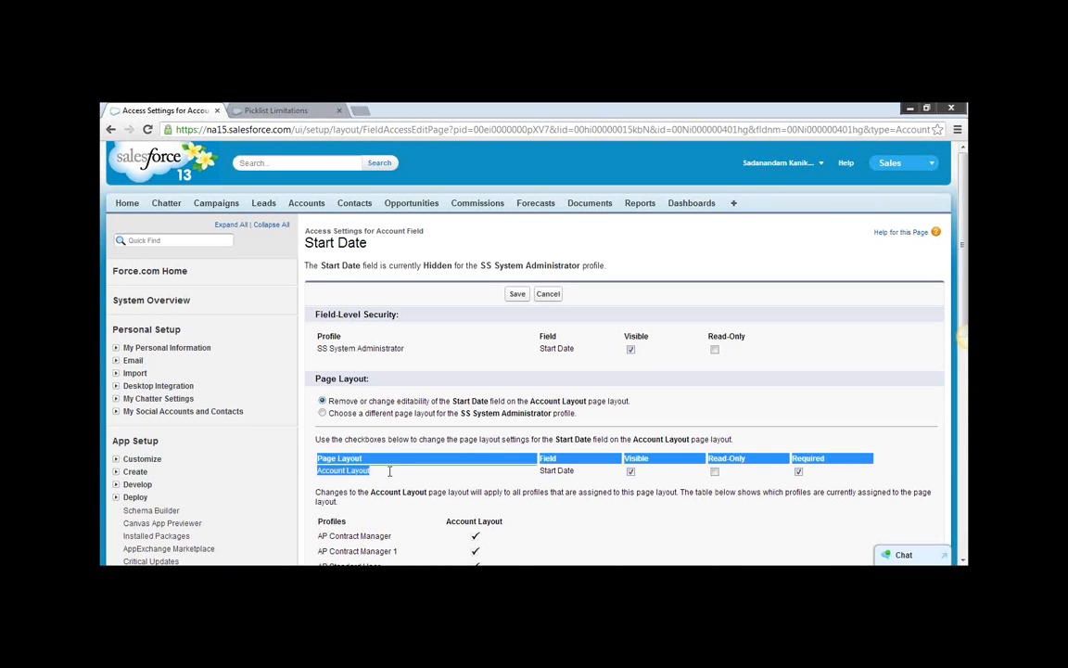
click(354, 427)
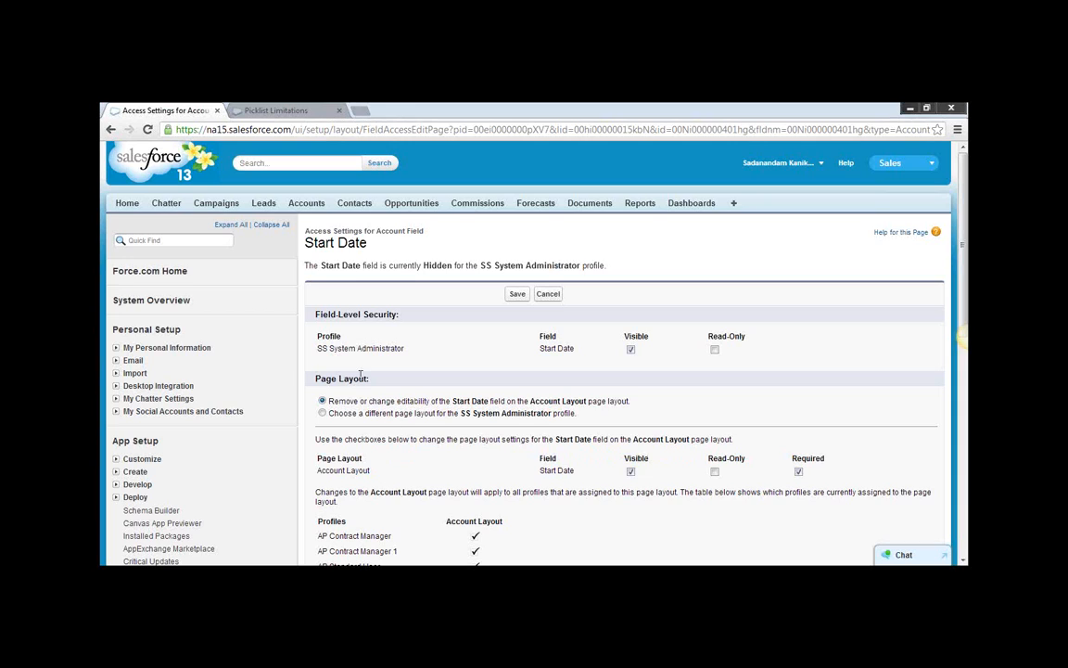
drag(370, 471, 321, 471)
click(799, 473)
click(343, 470)
drag(316, 474, 368, 472)
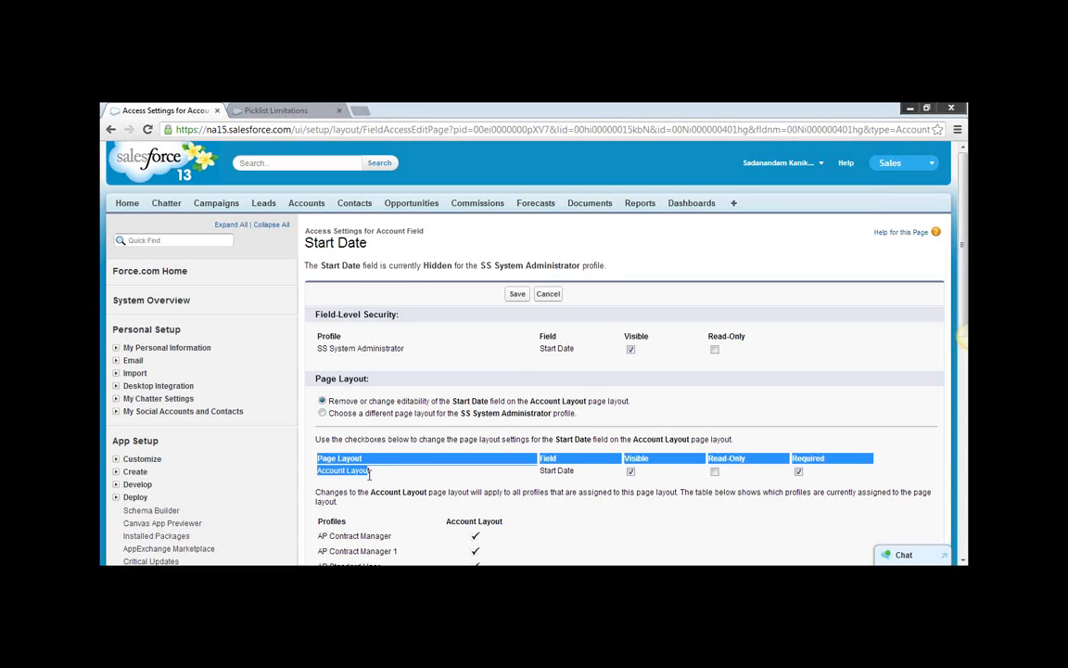
drag(316, 347, 407, 349)
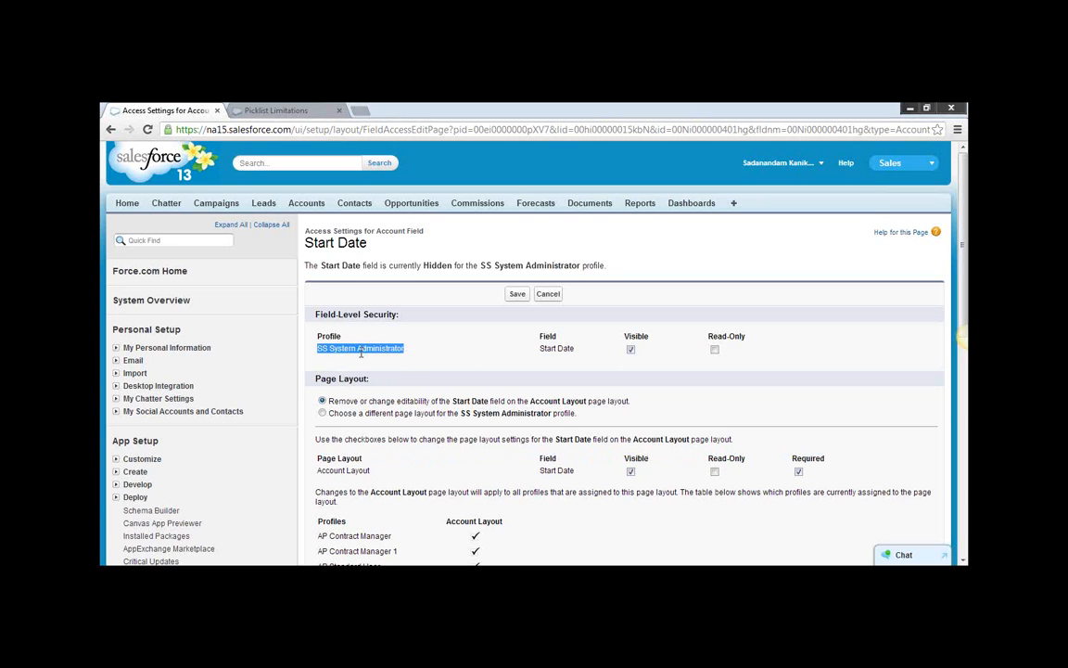
click(361, 354)
drag(317, 470, 796, 516)
click(828, 468)
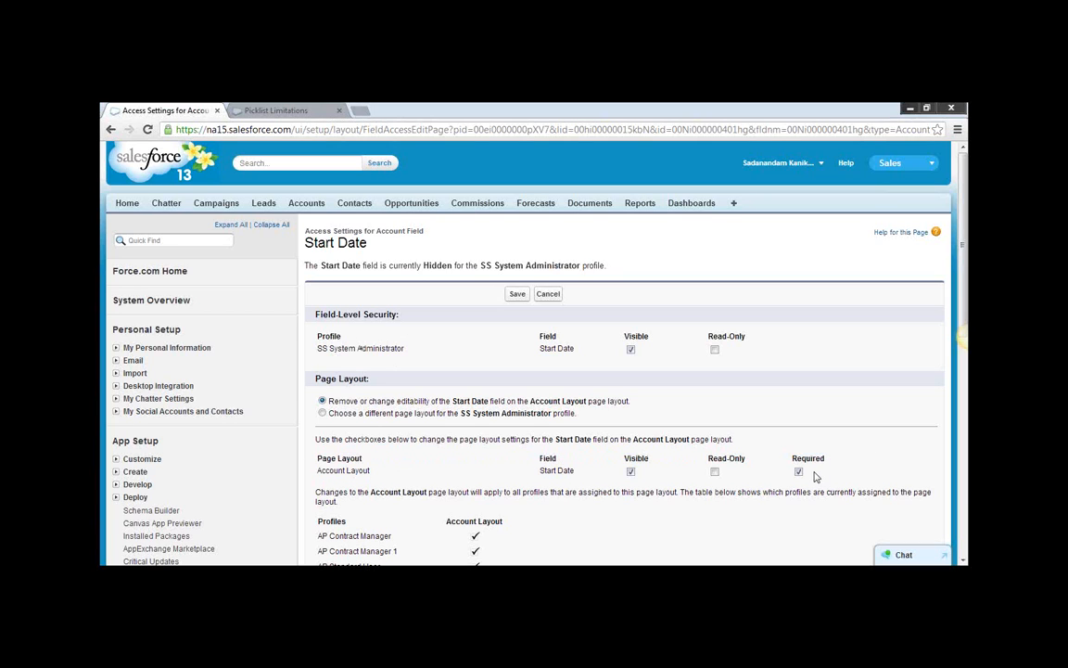
Save the SS System Administrator access settings and review the Start Date field access of all profiles.
click(519, 295)
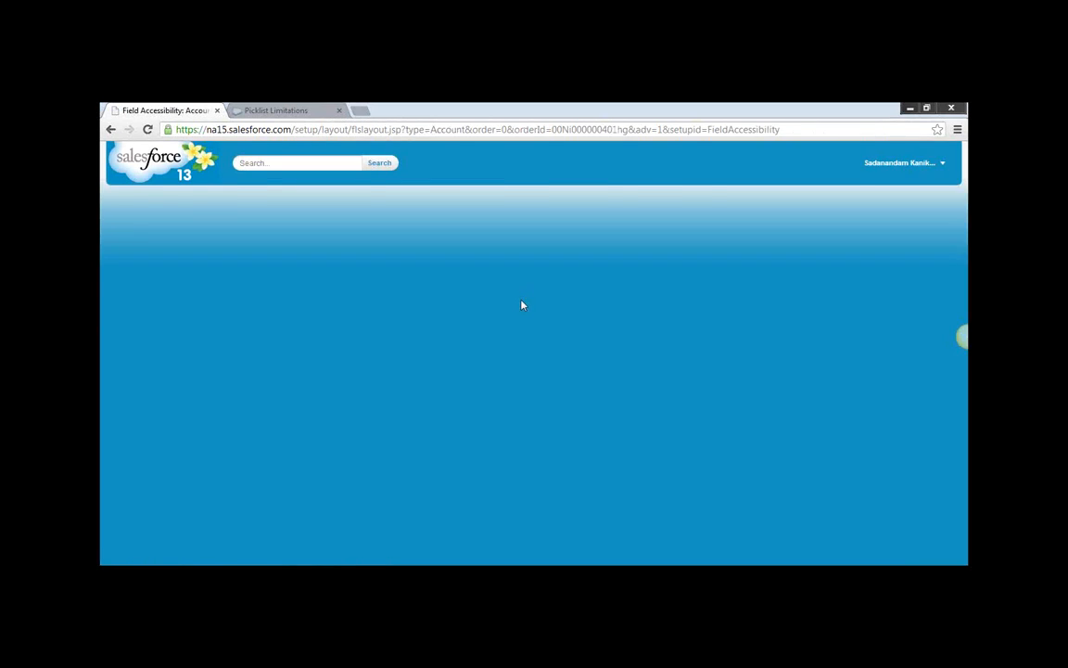
scroll(681, 450, down, 3)
scroll(648, 437, down, 3)
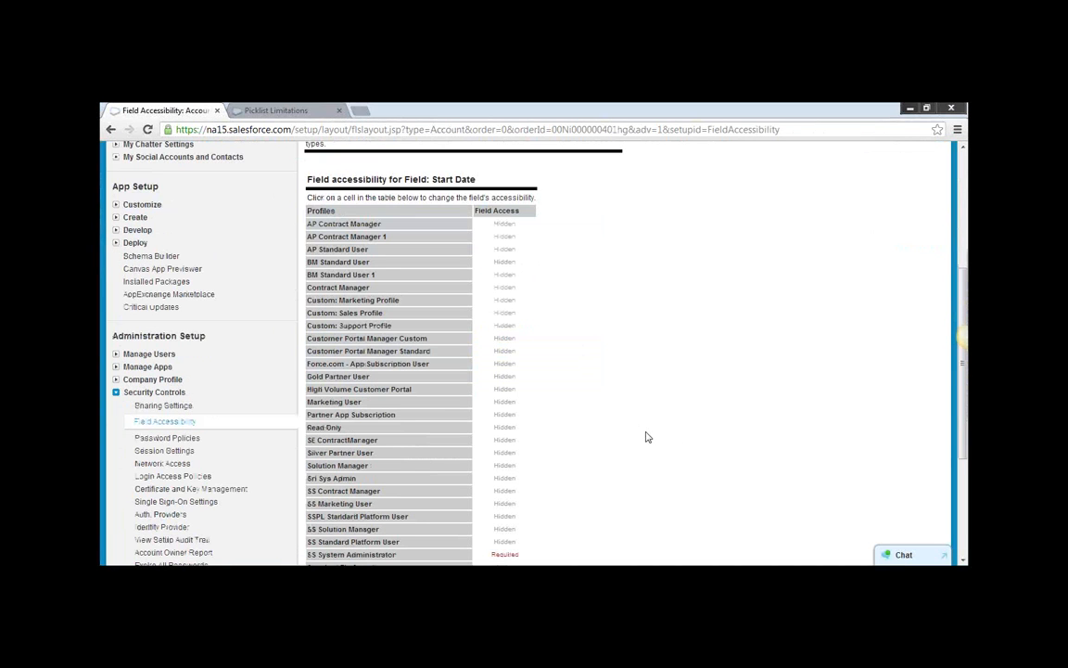
scroll(643, 436, down, 2)
mouse_move(505, 479)
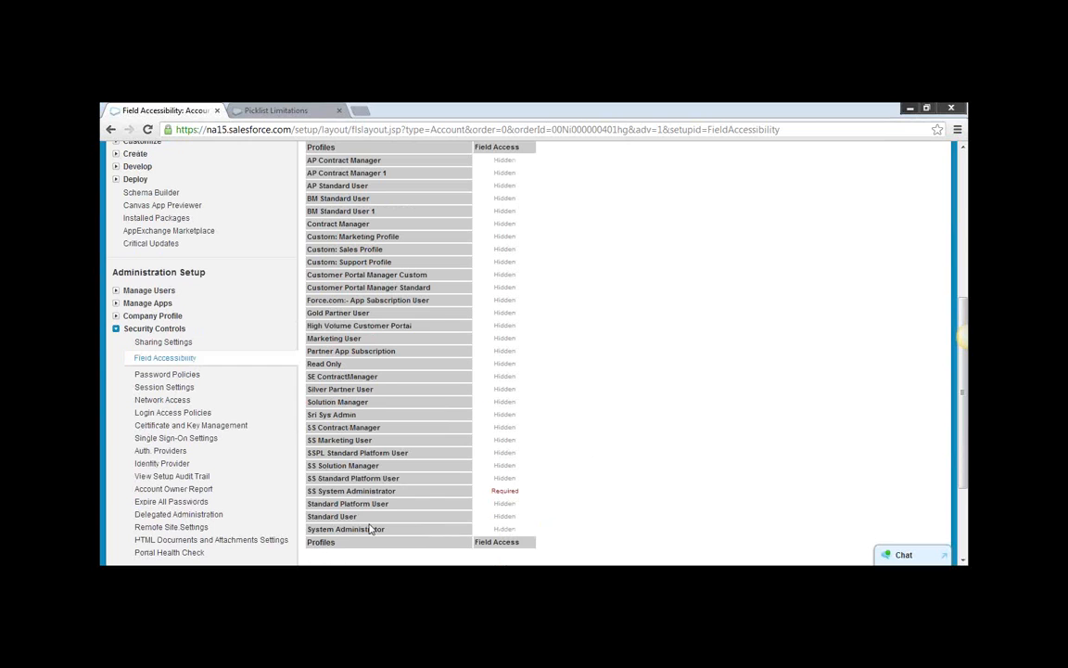
mouse_move(505, 516)
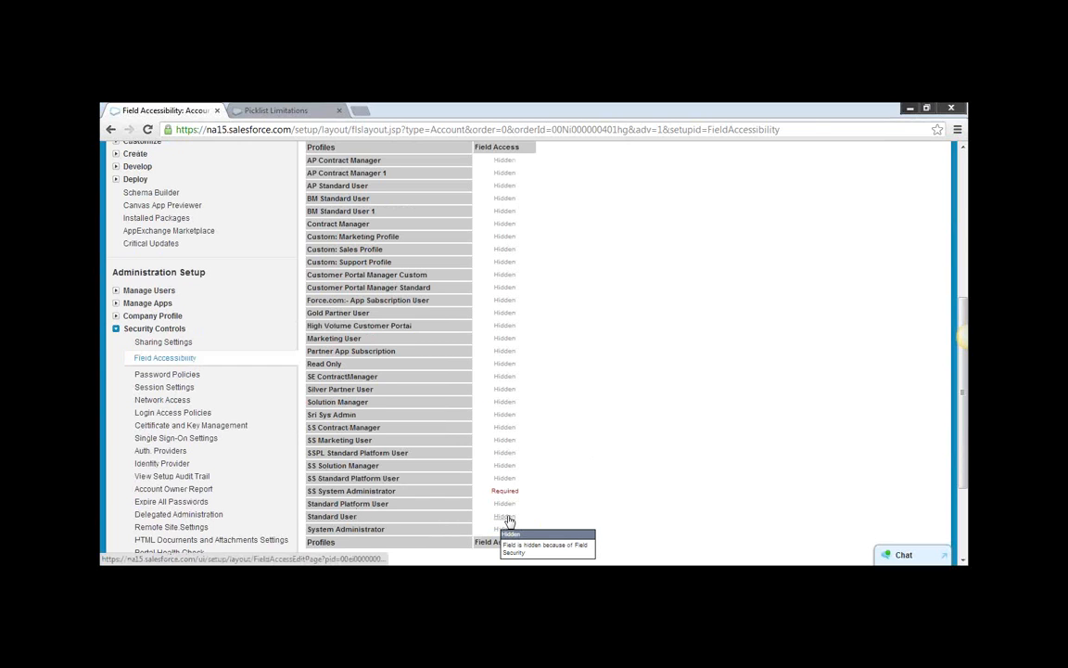
Open the Start Date access settings for the Standard User profile and mark the field visible in field-level security.
click(508, 520)
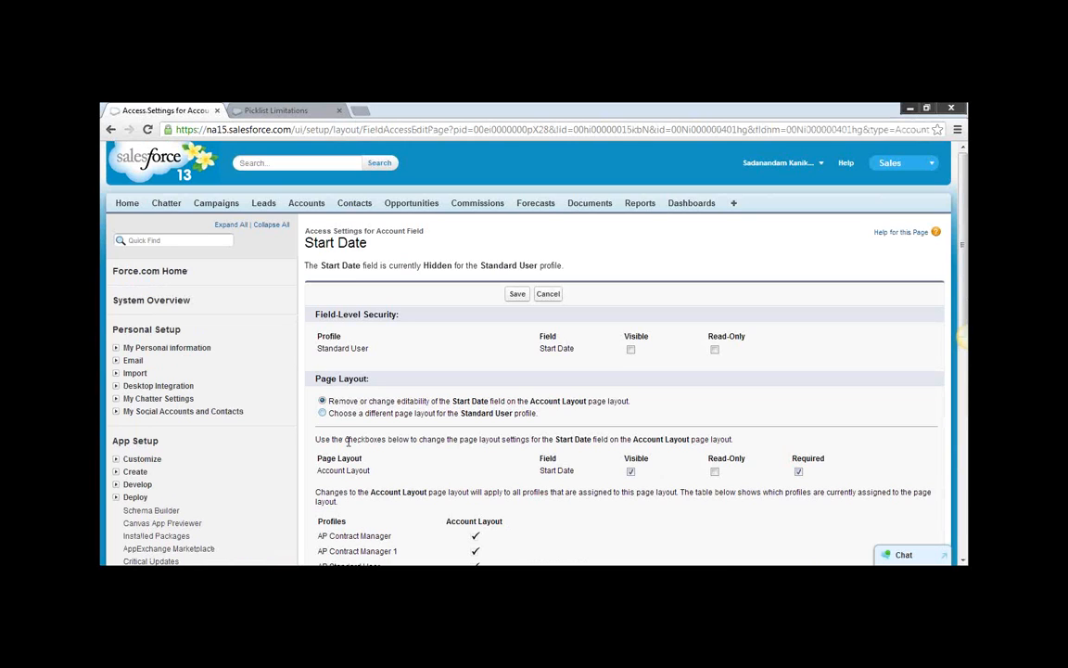
drag(371, 474, 320, 471)
click(631, 350)
Open the Lead object's fields and review its standard and custom fields.
scroll(772, 442, down, 3)
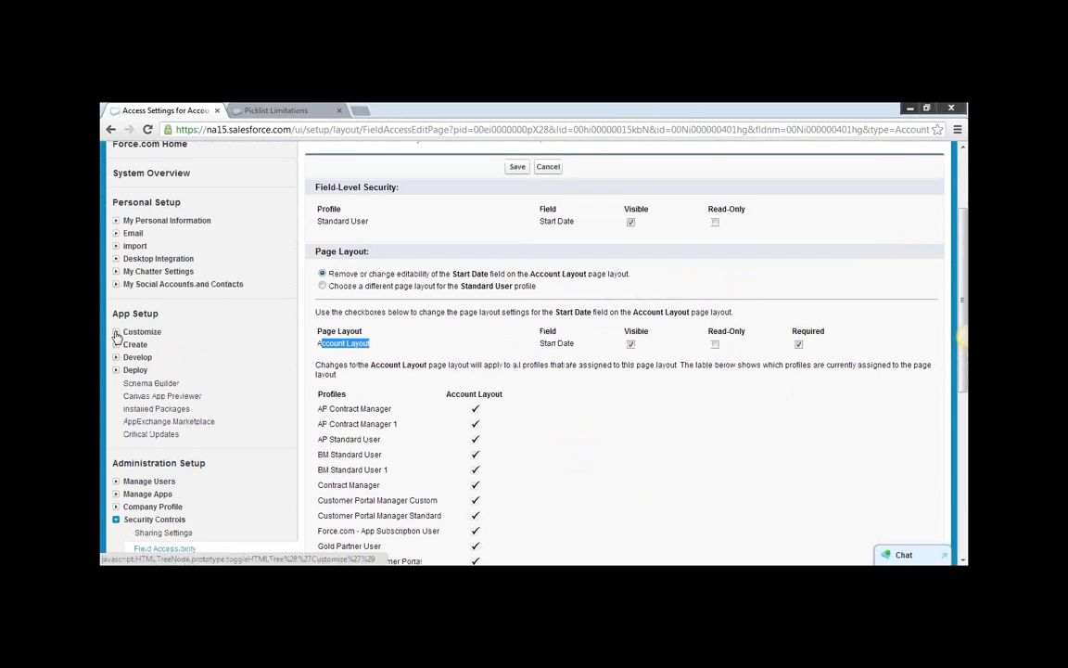
click(116, 332)
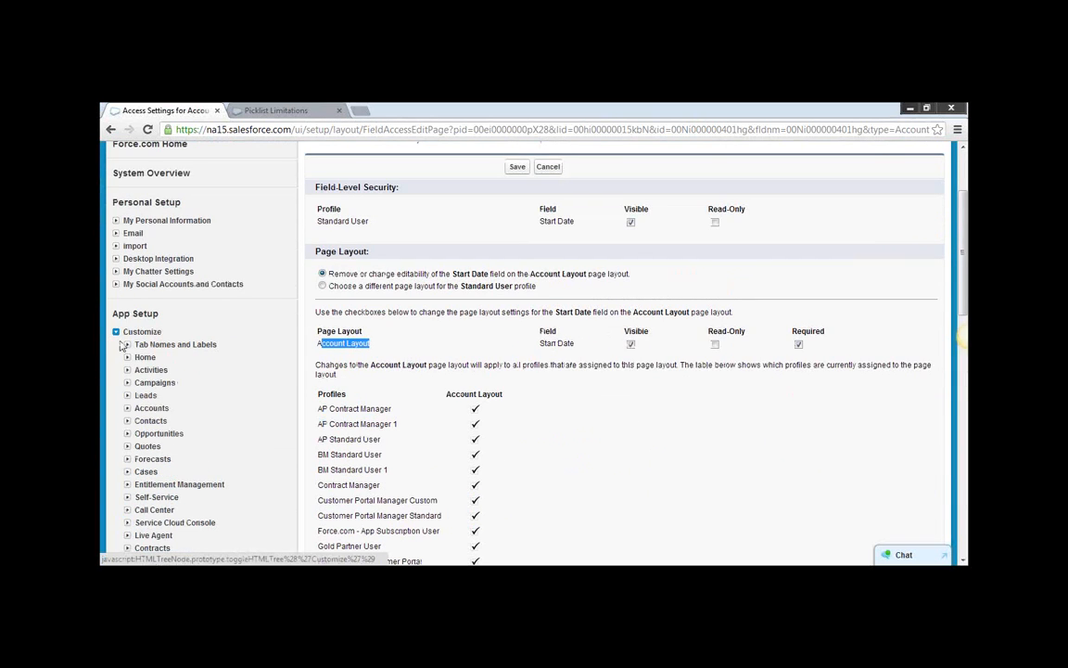
click(128, 395)
click(151, 409)
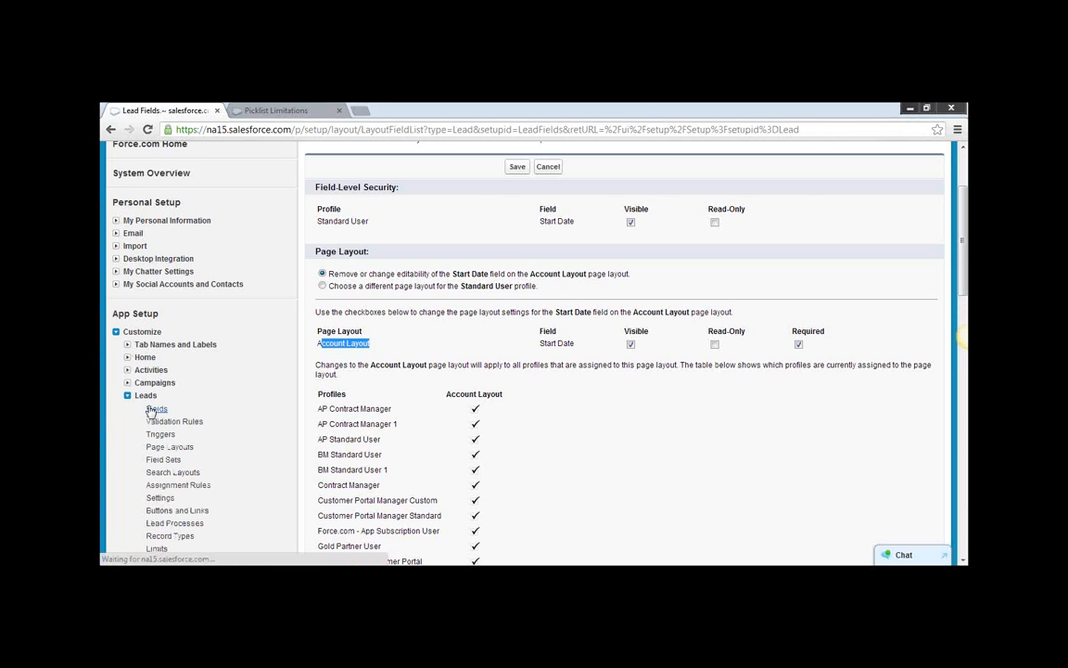
scroll(686, 451, down, 5)
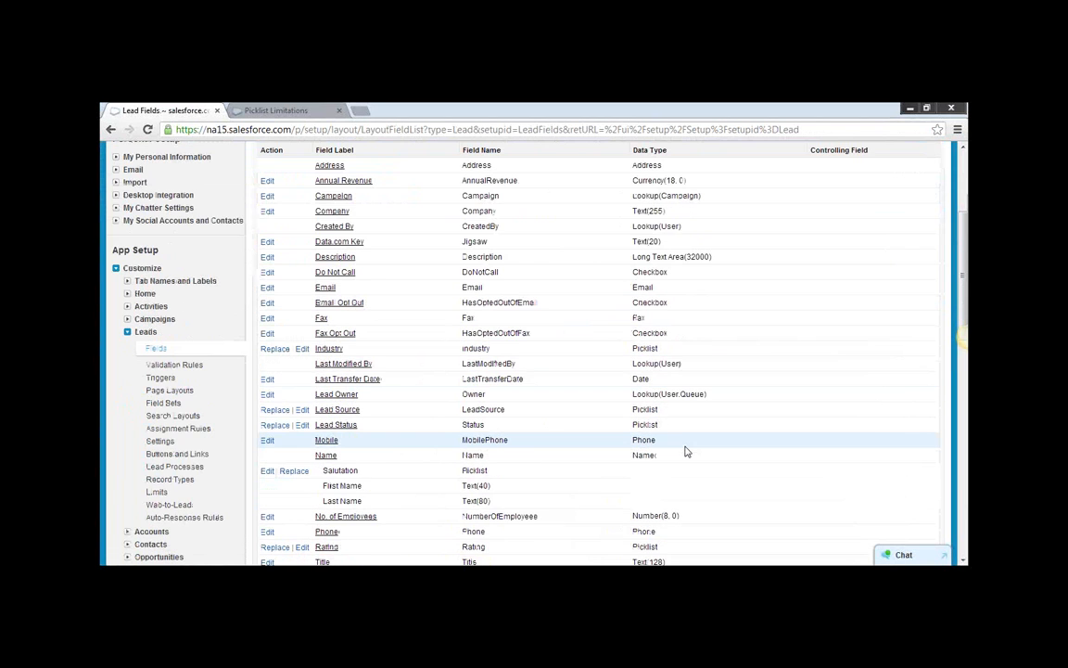
scroll(686, 451, down, 3)
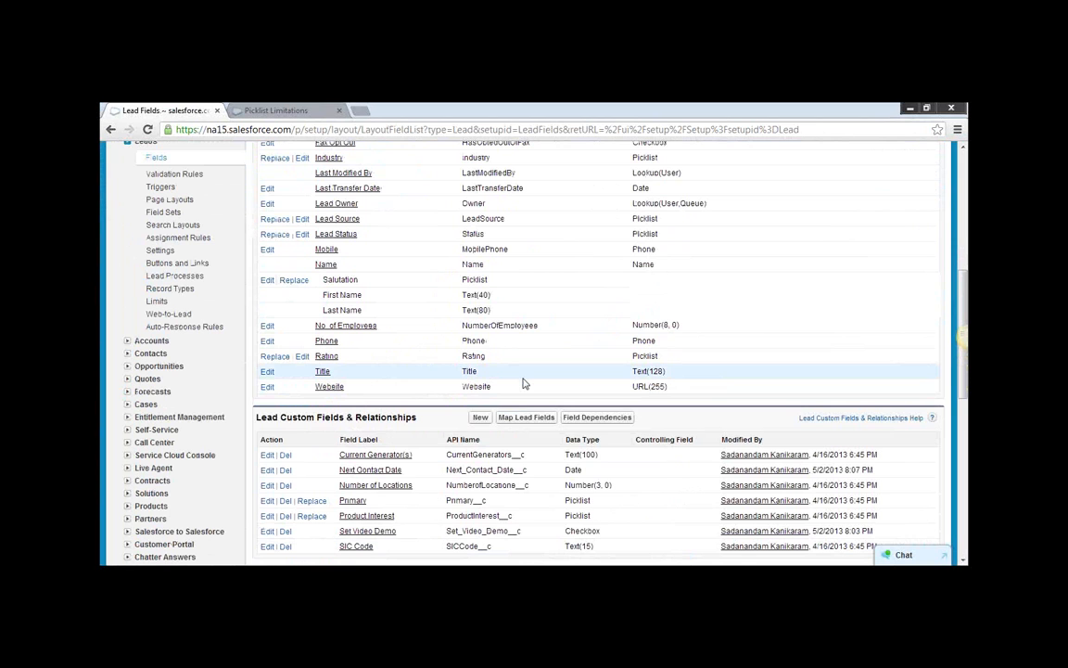
scroll(523, 383, down, 2)
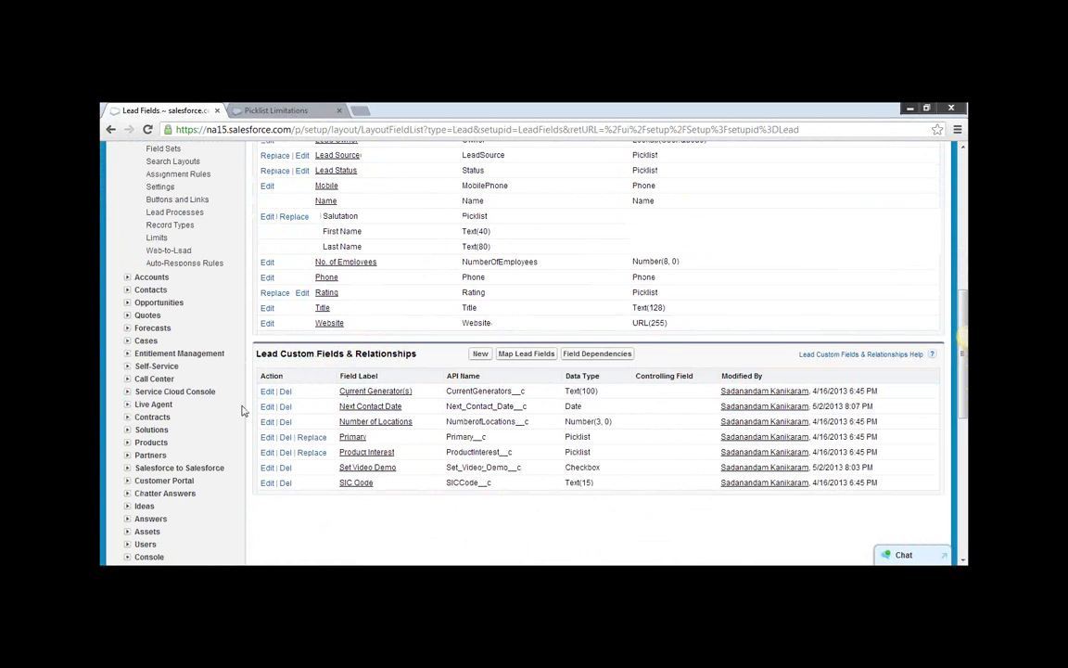
Compare the Lead object's standard fields with the entries under Lead Custom Fields & Relationships.
scroll(278, 426, up, 4)
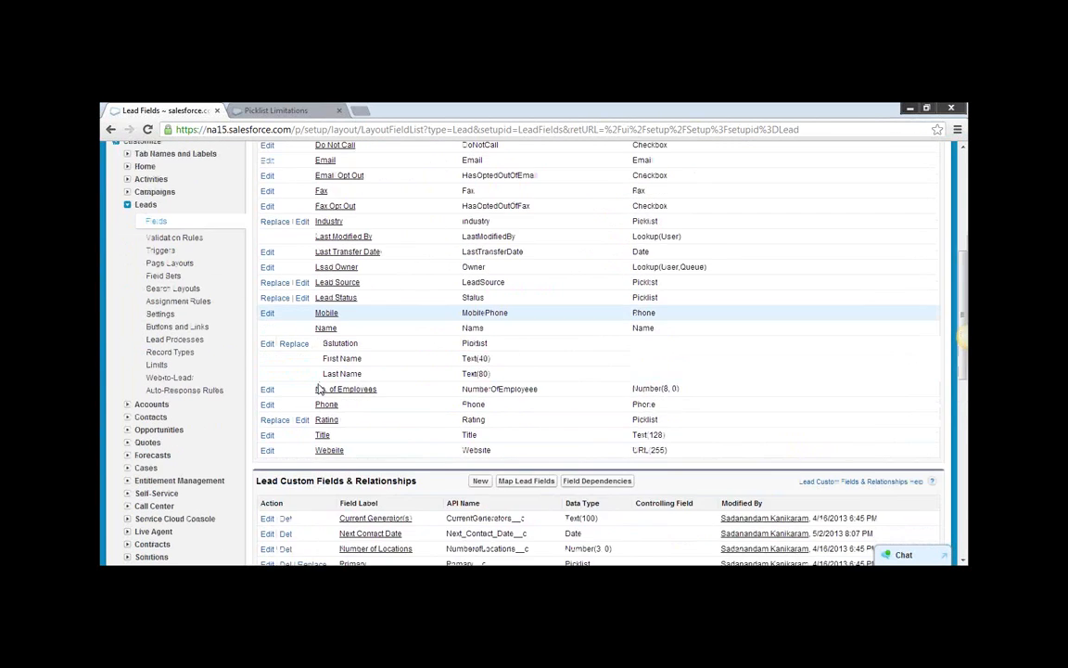
scroll(357, 425, down, 4)
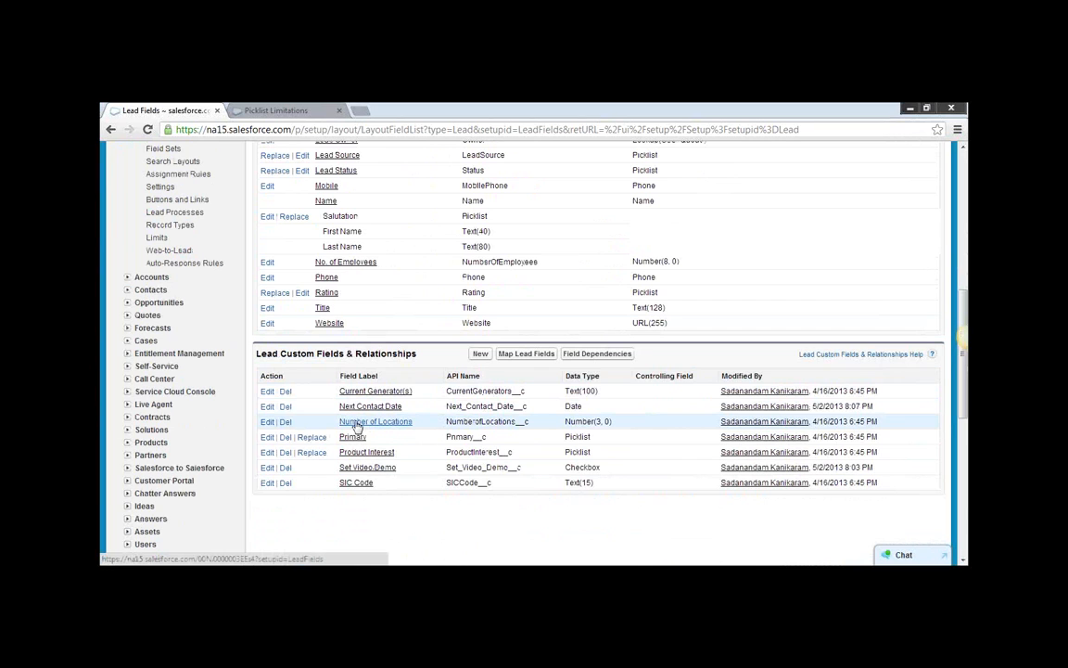
scroll(357, 425, up, 3)
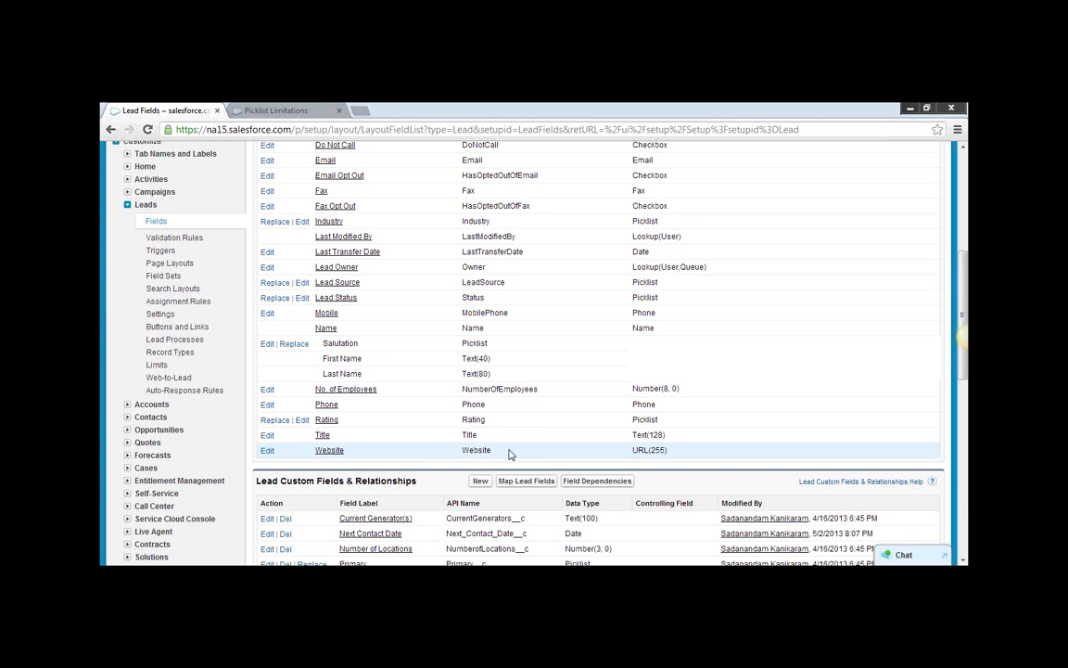
Open Field Accessibility under Security Controls for the Account object.
scroll(112, 420, down, 2)
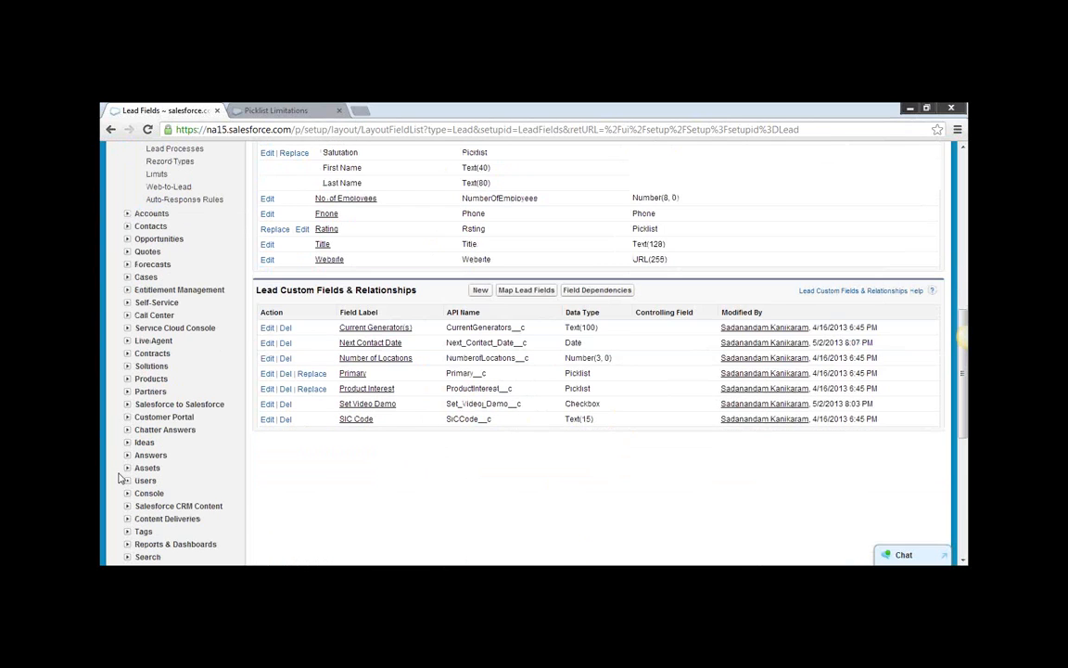
scroll(111, 417, down, 4)
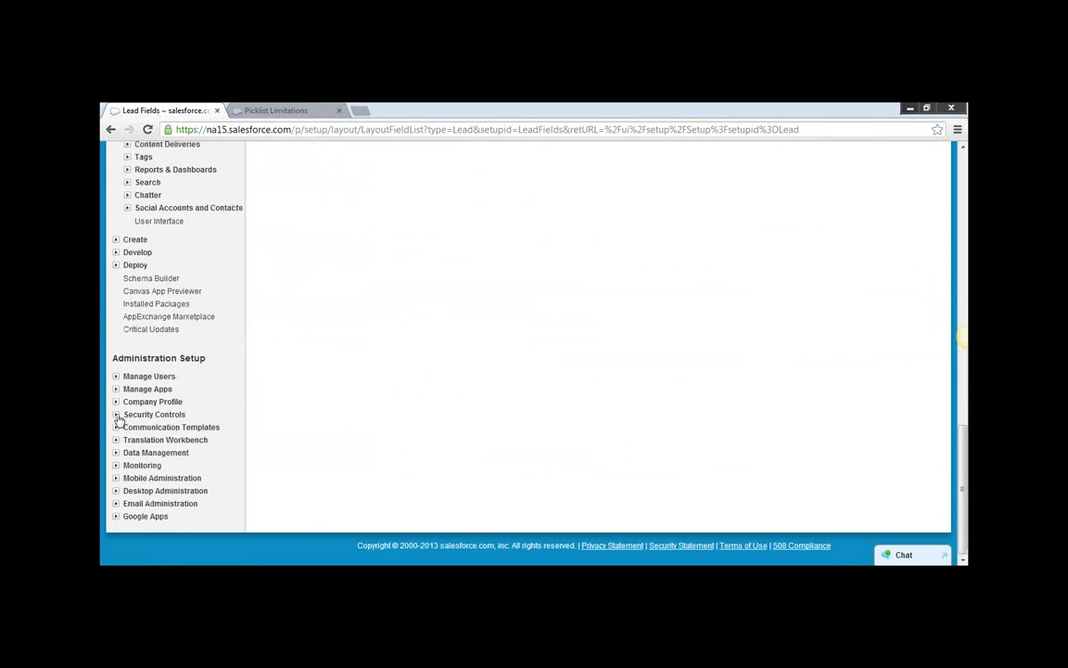
click(116, 414)
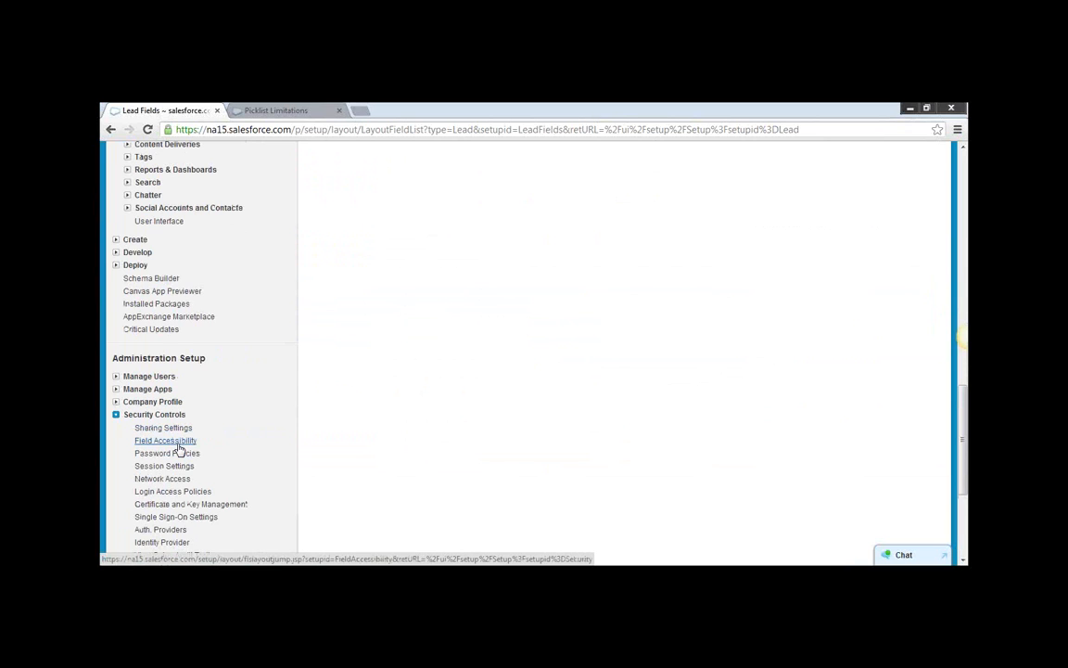
click(176, 441)
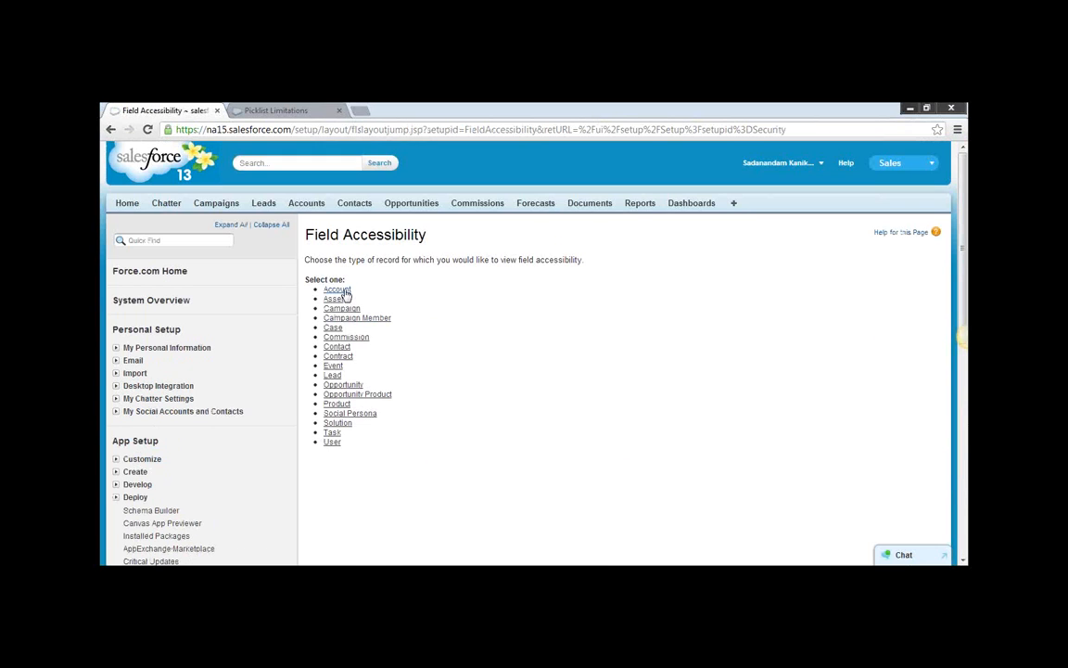
click(344, 291)
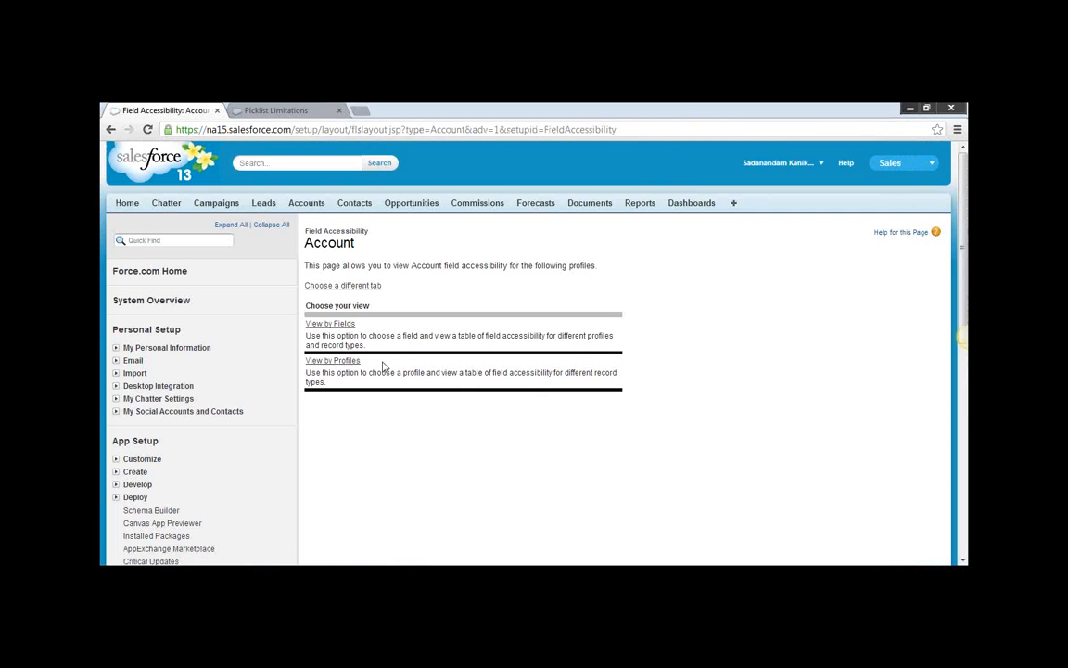
View Account field accessibility by field for Start Date and find the Standard User profile's access.
click(323, 325)
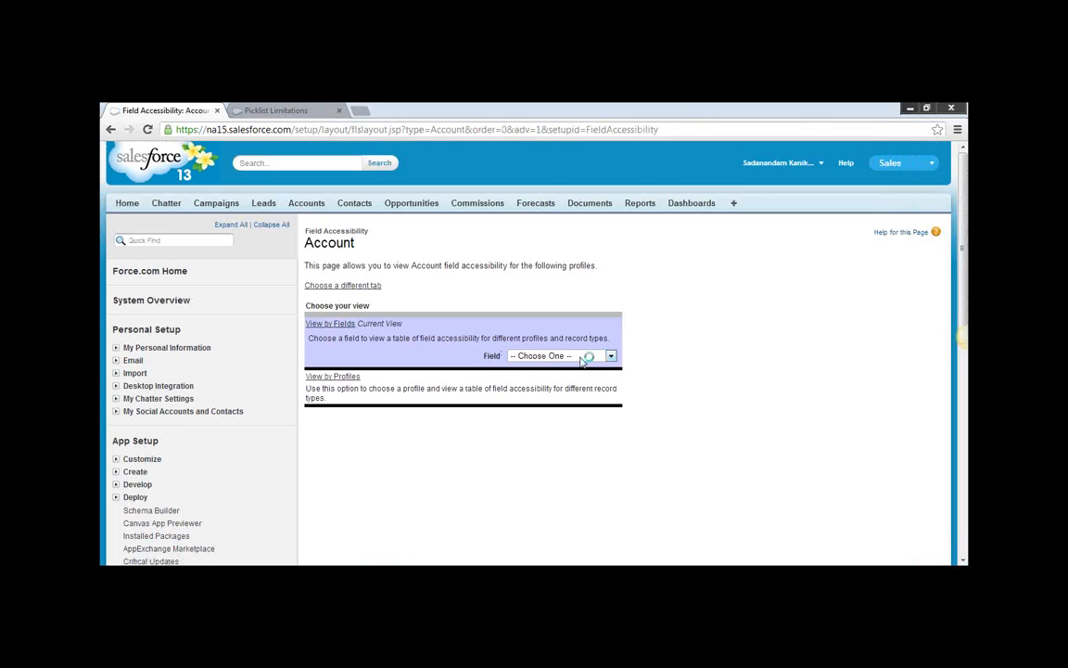
click(611, 357)
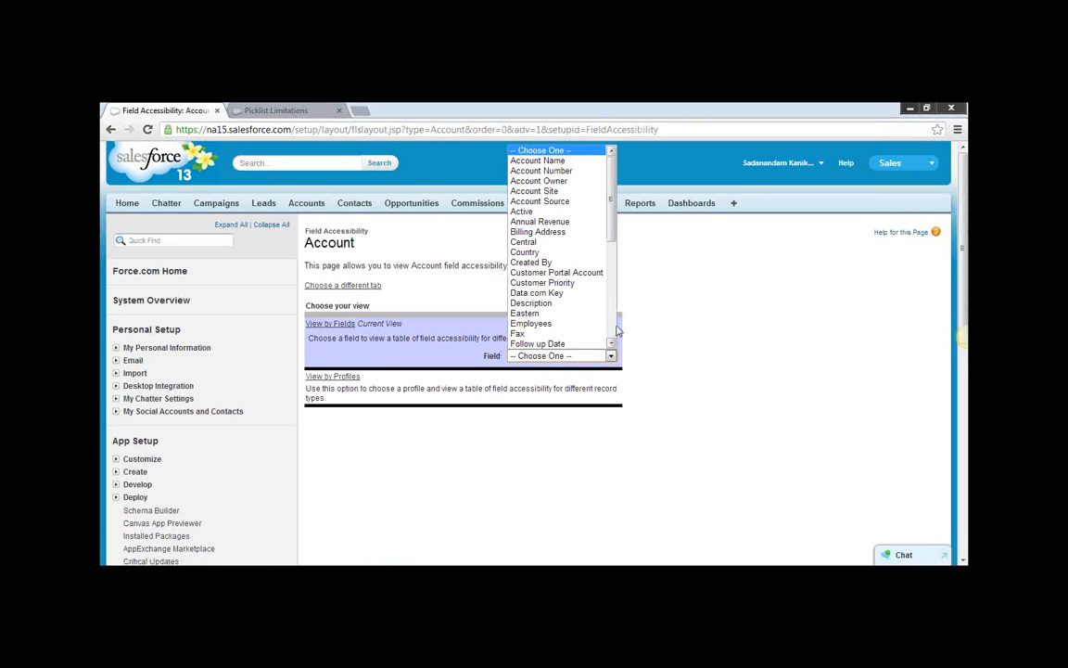
scroll(611, 338, down, 5)
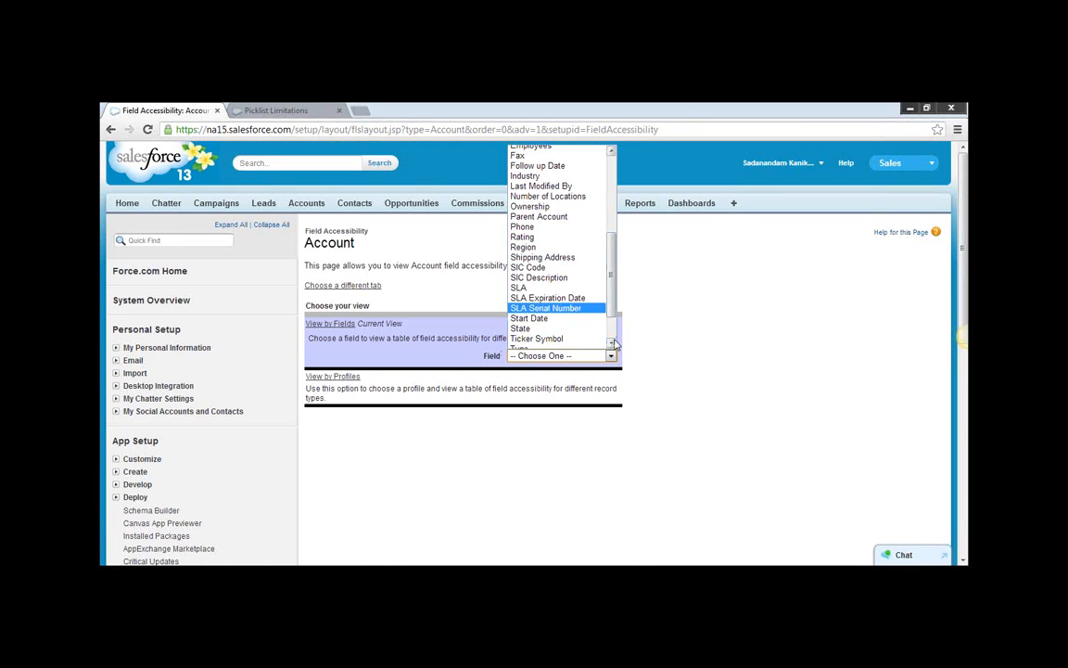
scroll(612, 341, down, 2)
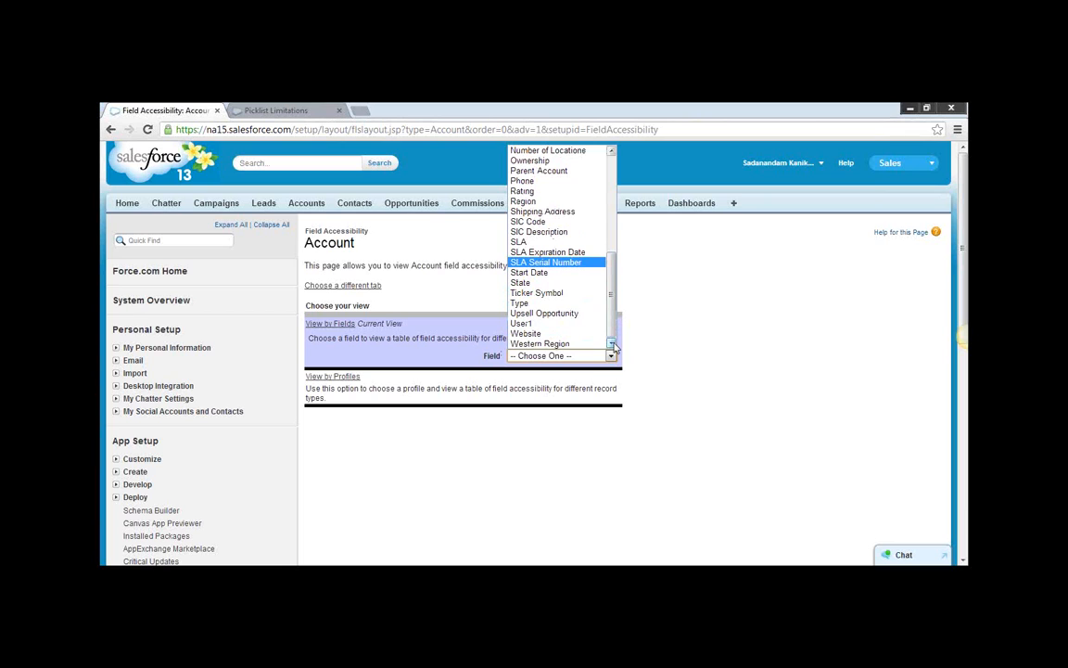
click(552, 272)
scroll(687, 399, down, 2)
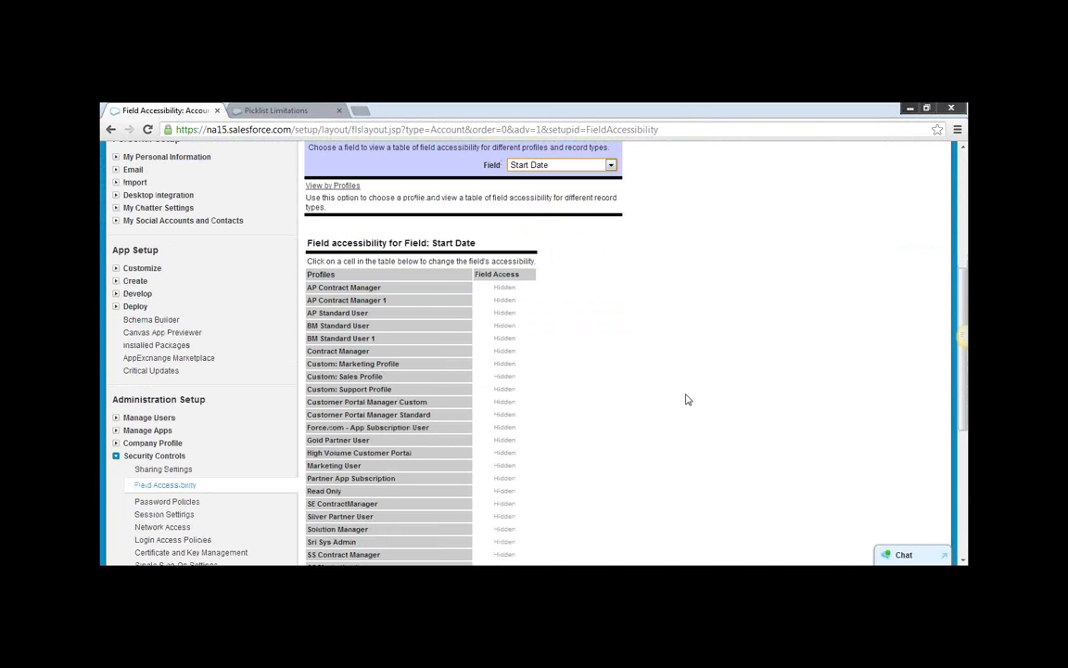
scroll(687, 399, down, 2)
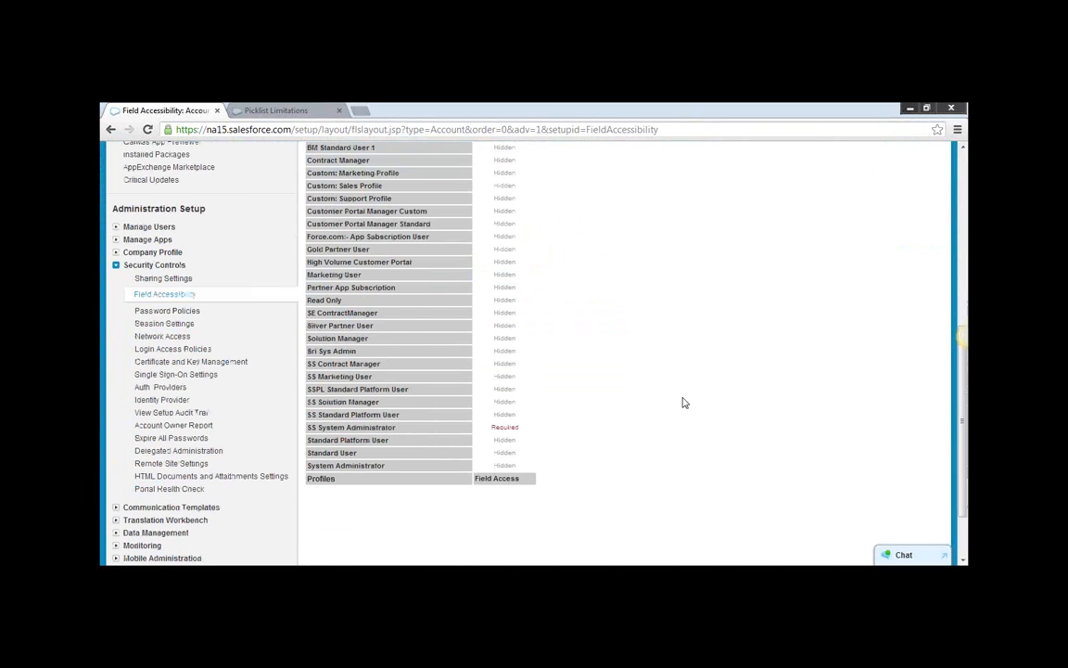
Open the Standard User profile's Start Date access settings, clear Required for the Account Layout, and save.
click(500, 454)
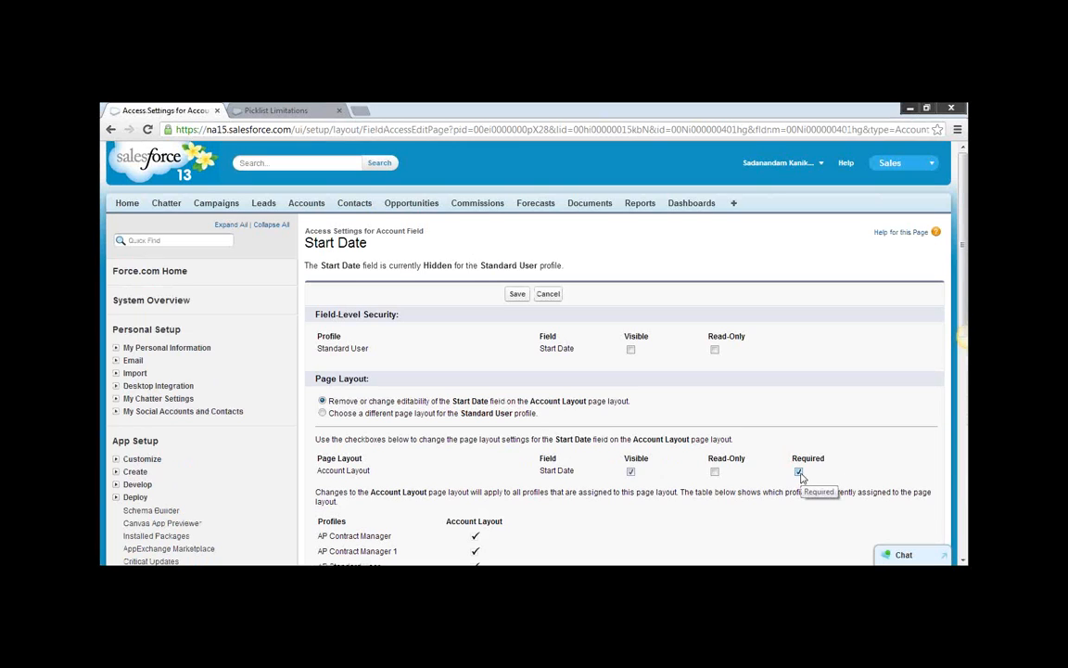
click(799, 473)
click(514, 295)
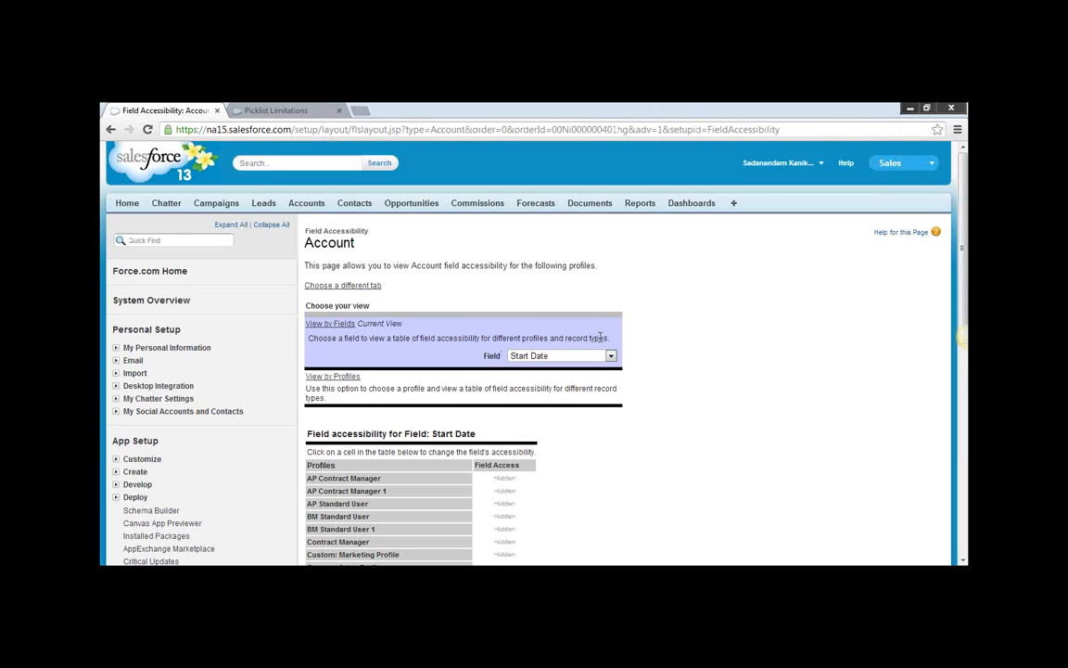
Review the Start Date field access across the Account profiles and look over the setup categories.
scroll(599, 341, down, 10)
scroll(599, 341, up, 10)
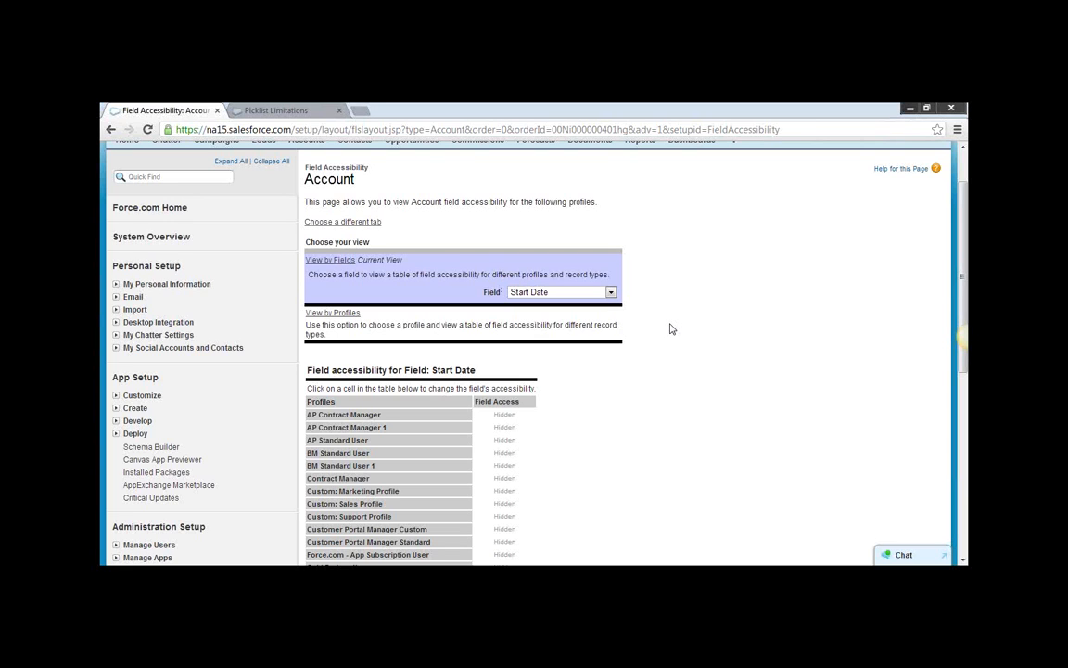
scroll(680, 327, up, 1)
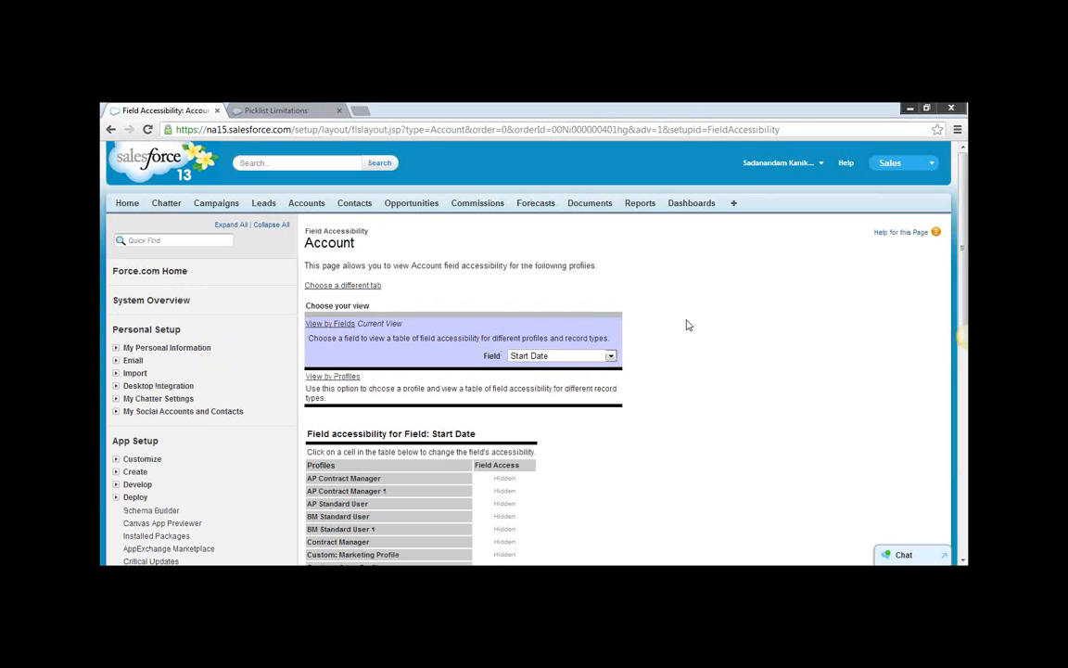
scroll(746, 263, down, 1)
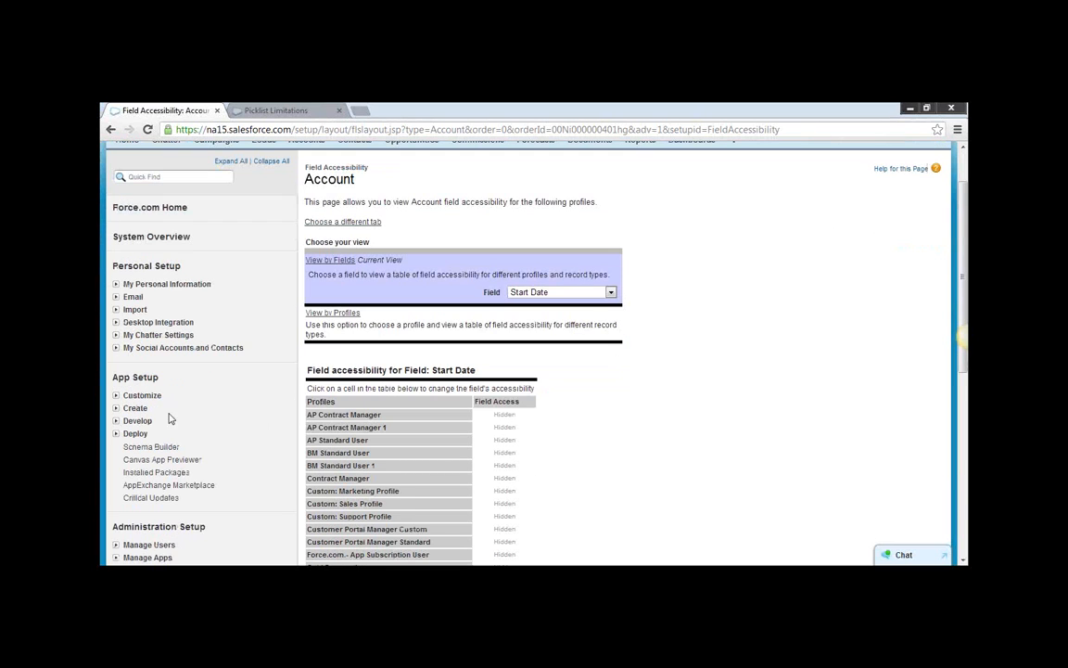
scroll(219, 400, down, 2)
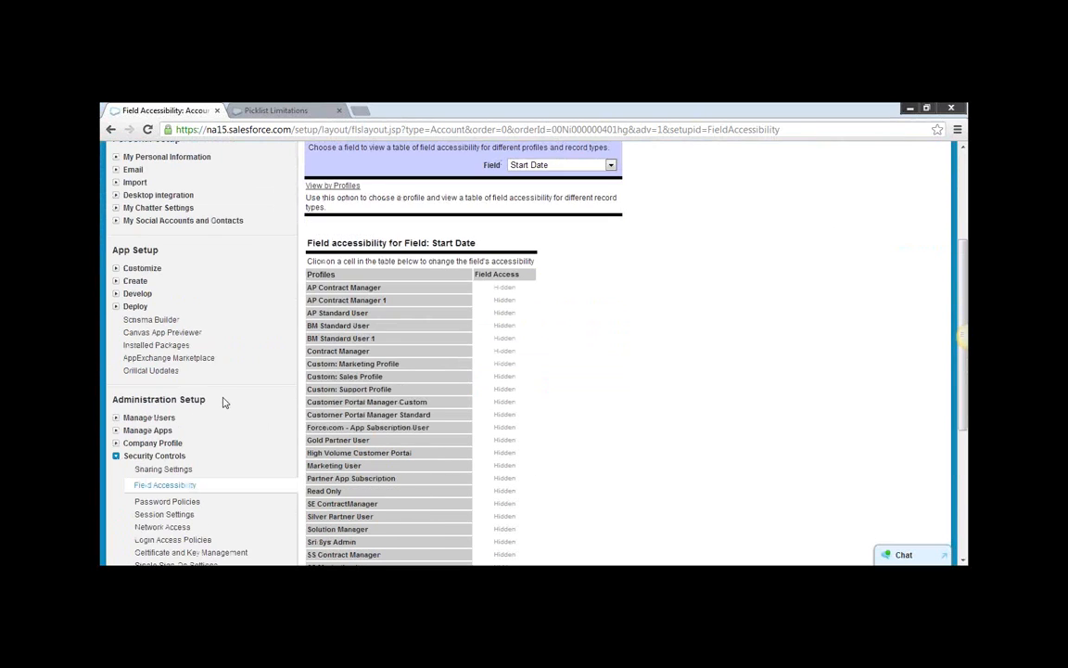
scroll(222, 401, up, 2)
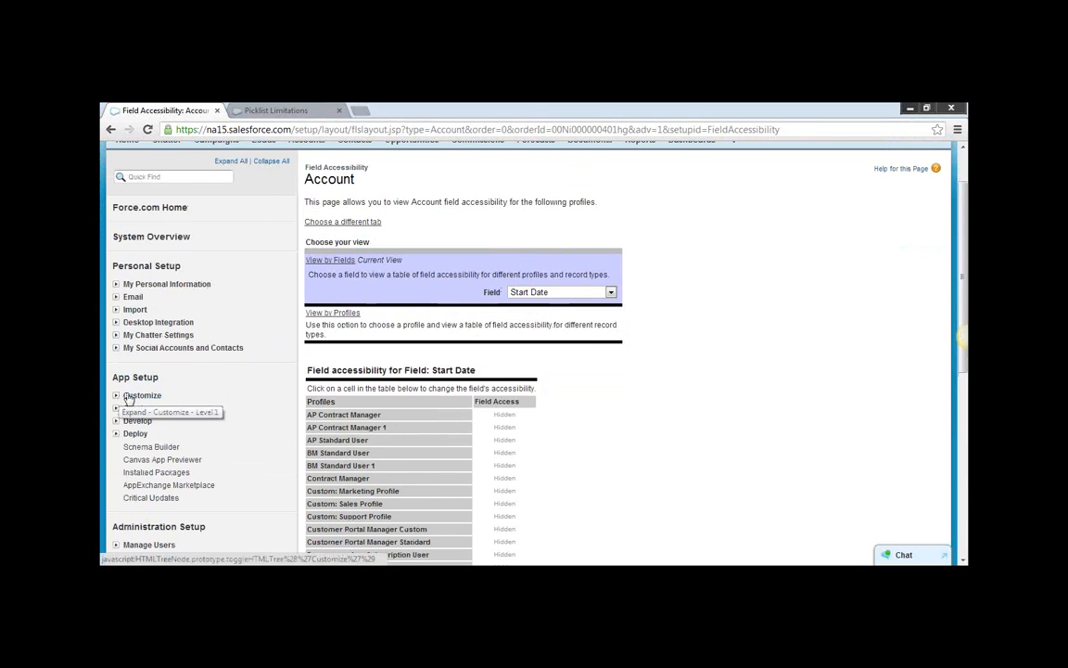
scroll(881, 292, up, 1)
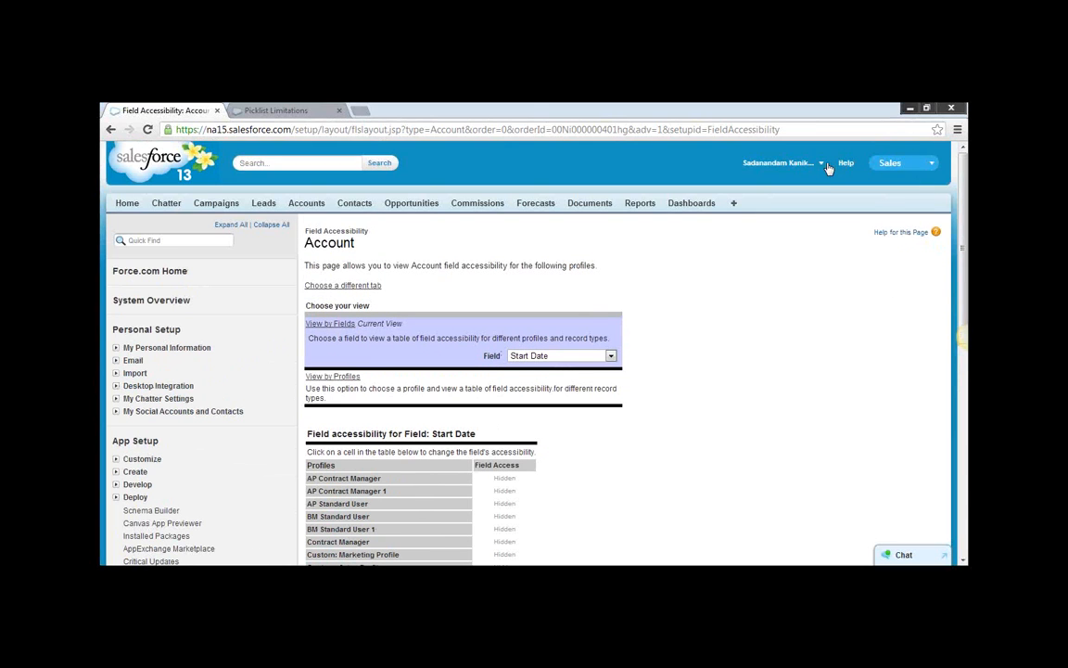
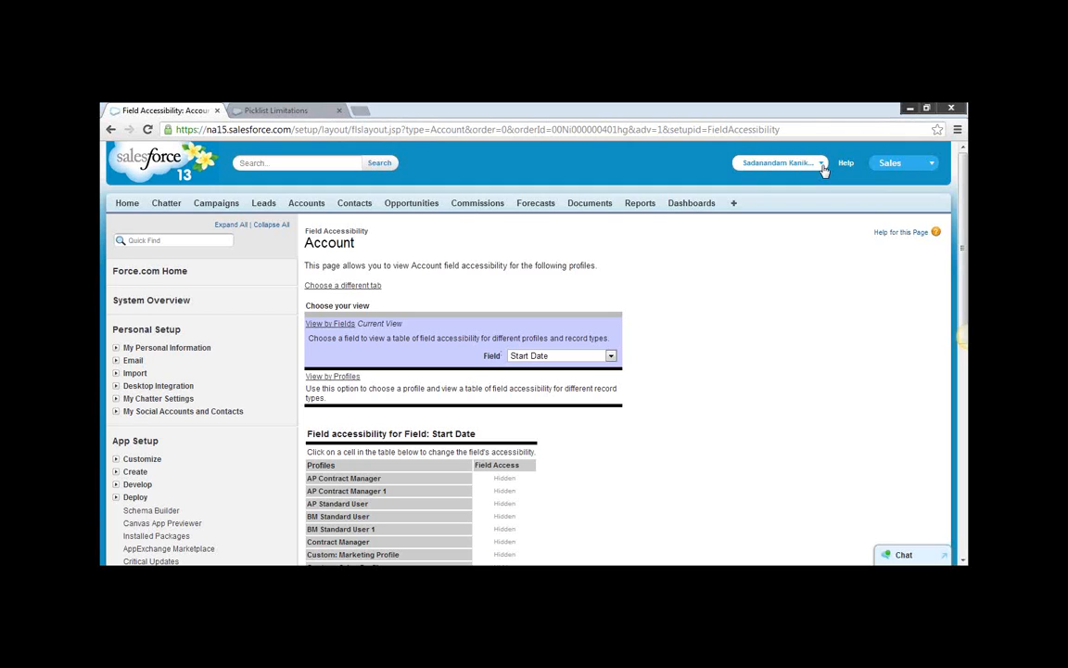
Open the Account object's field list from the Customize settings under App Setup.
scroll(177, 398, down, 1)
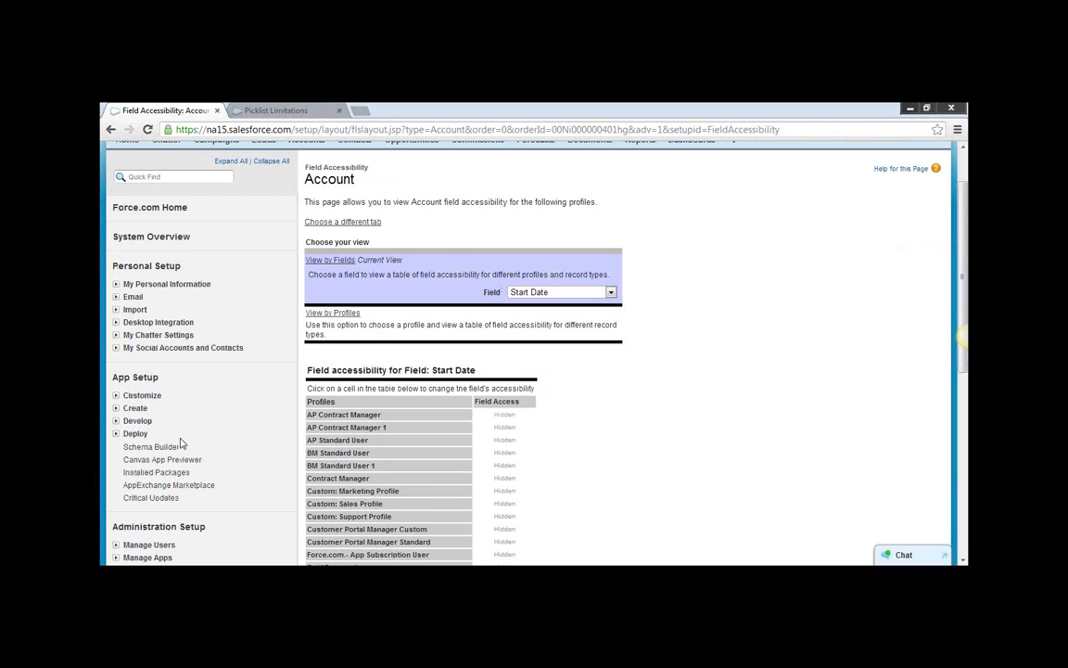
click(115, 395)
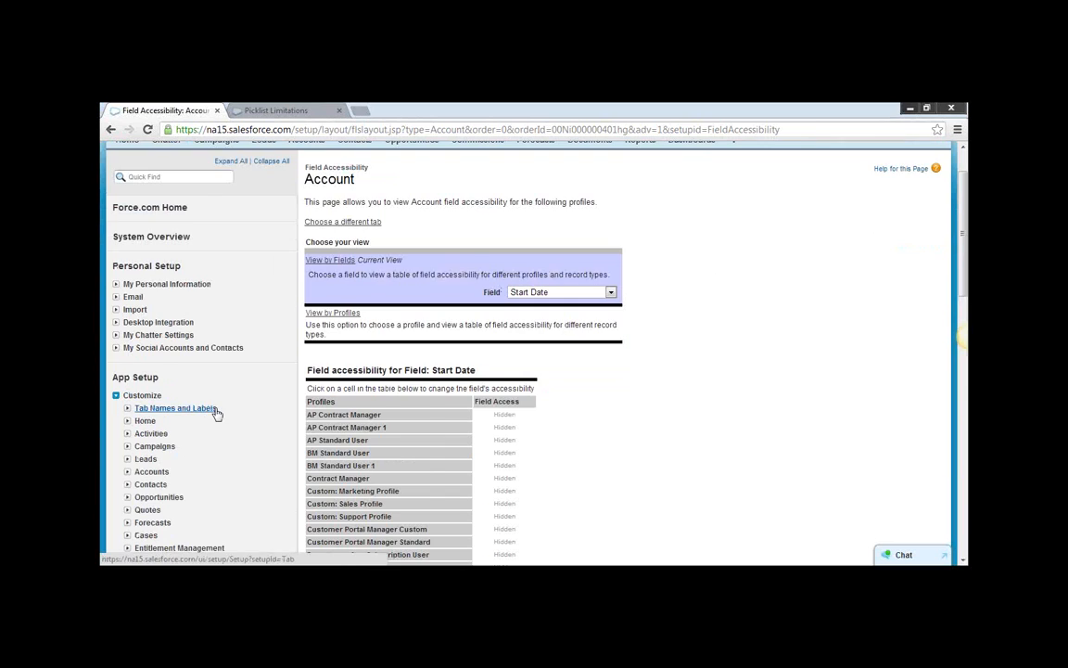
scroll(216, 413, down, 2)
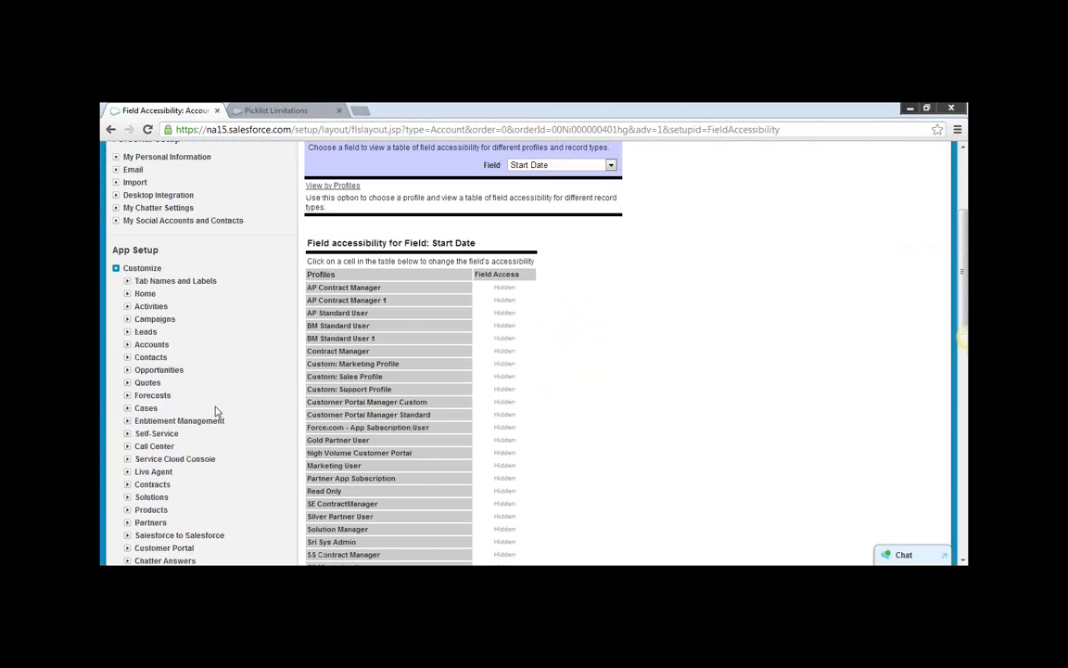
click(127, 345)
click(155, 358)
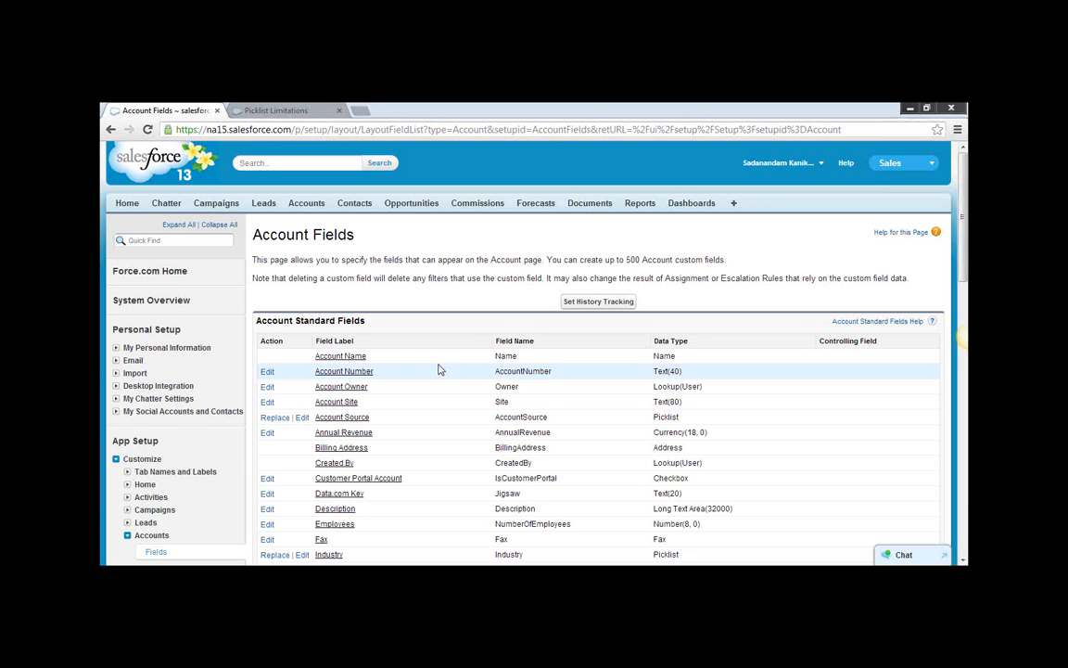
Start a new Account custom field with the Formula data type and continue to its output type options.
scroll(440, 370, down, 3)
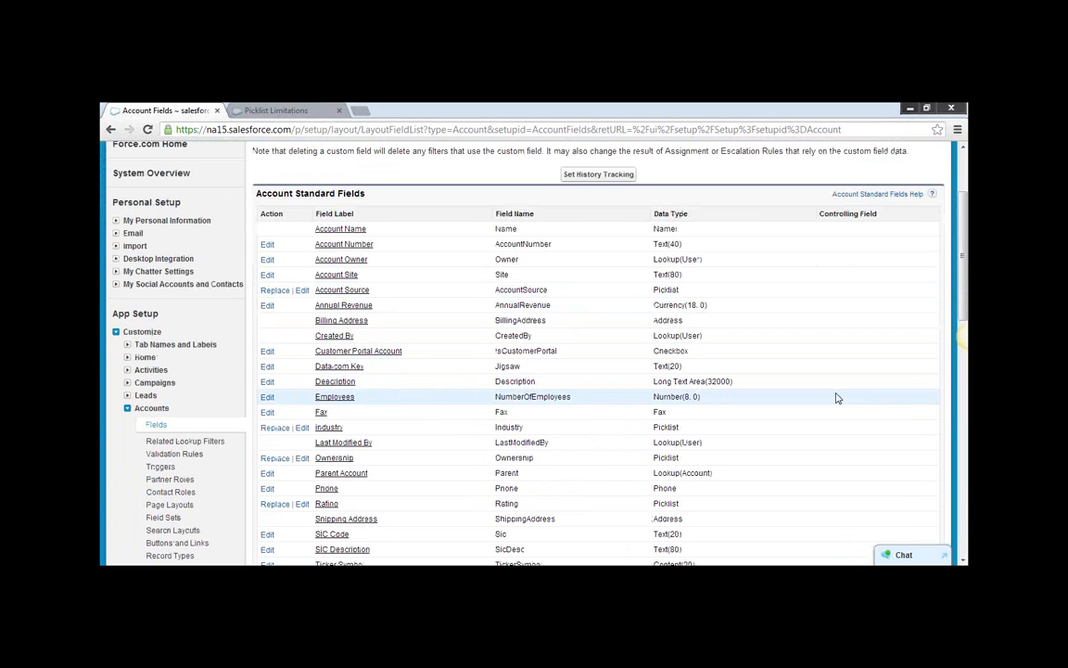
scroll(836, 398, down, 8)
click(479, 309)
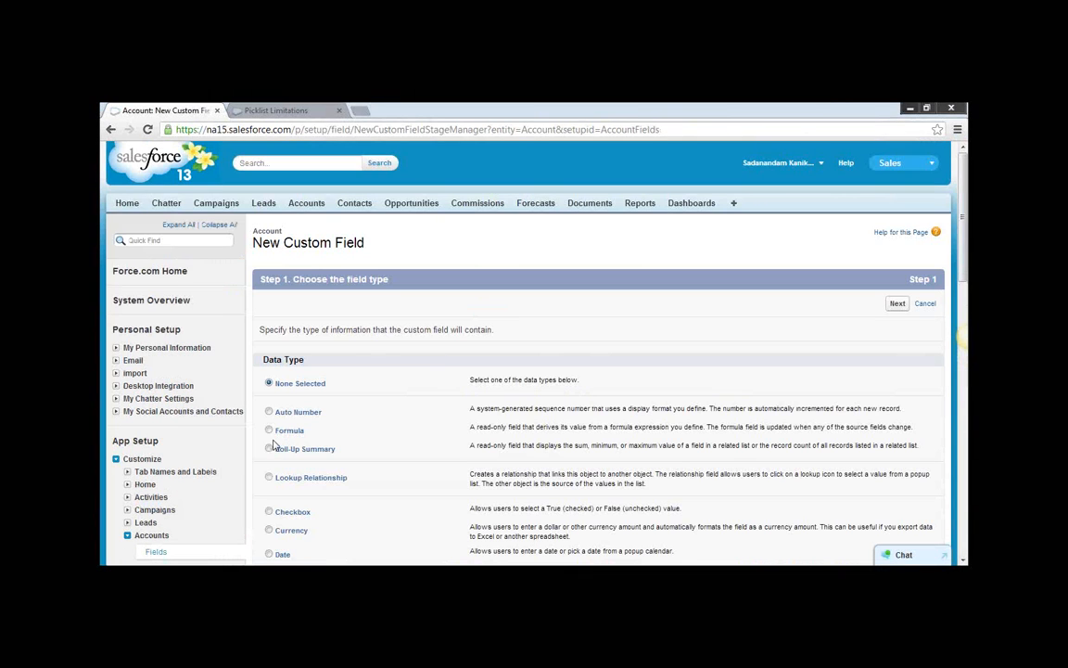
click(269, 430)
scroll(853, 428, down, 1)
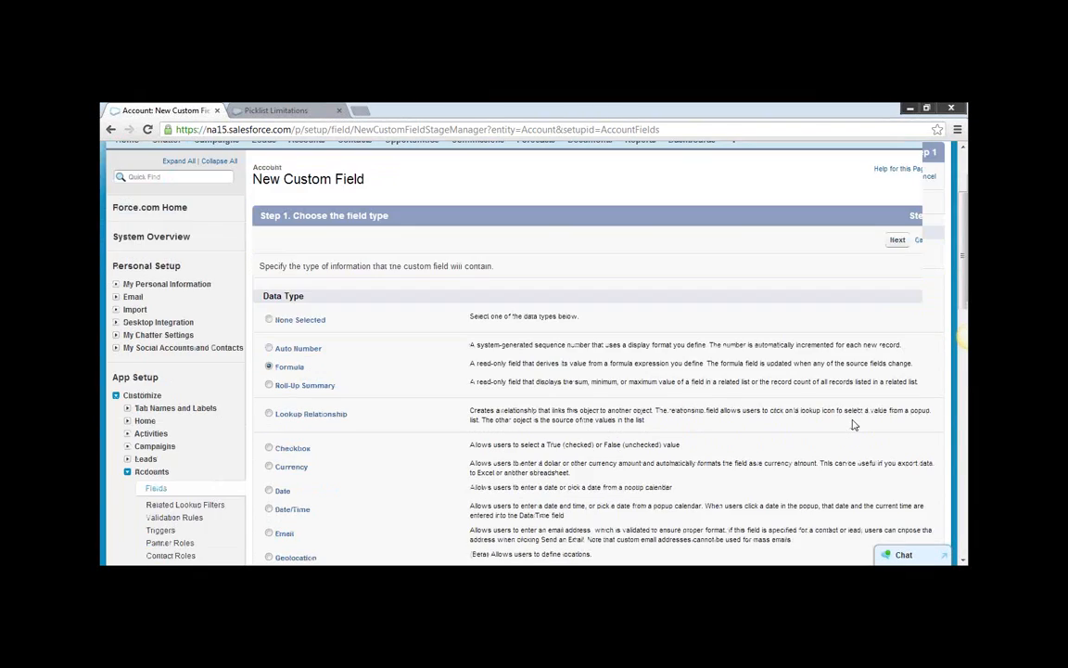
scroll(853, 425, down, 2)
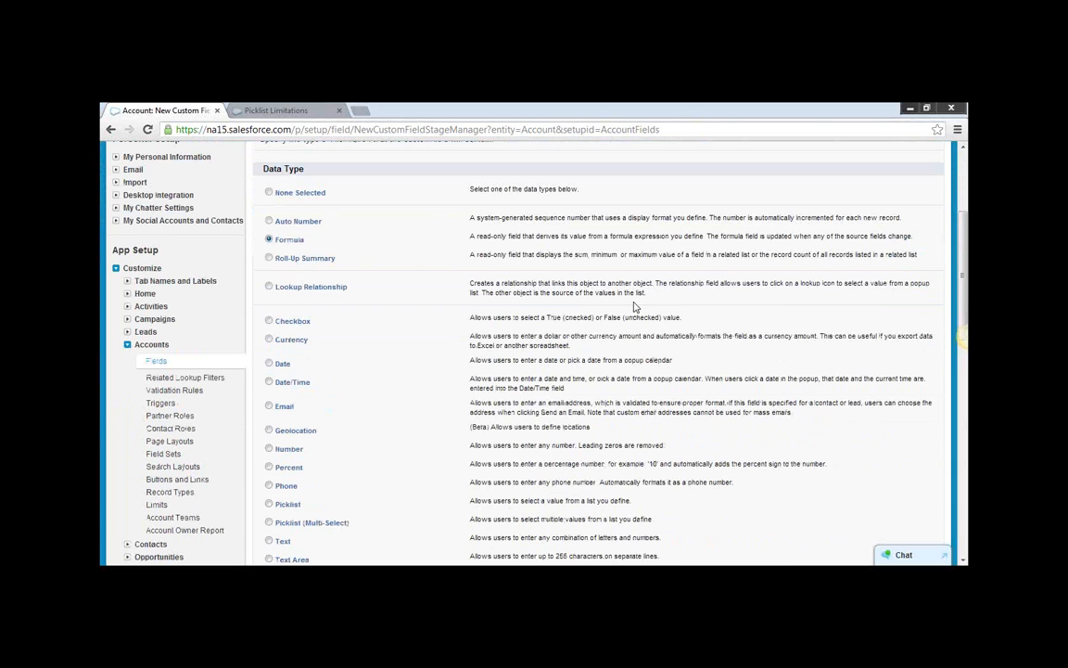
scroll(635, 306, down, 5)
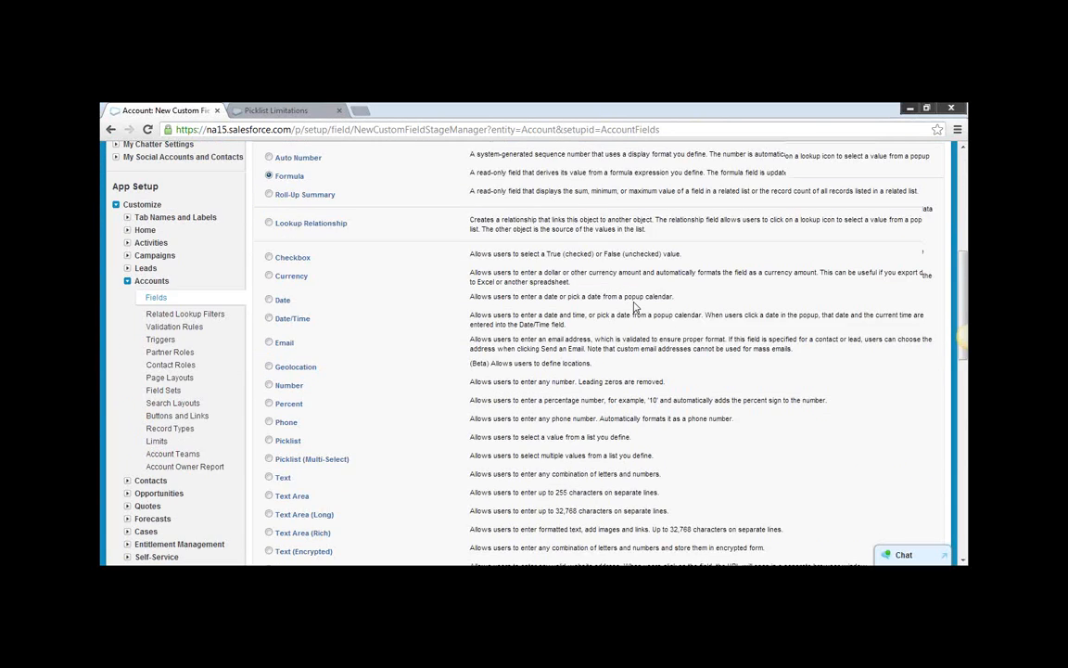
click(896, 347)
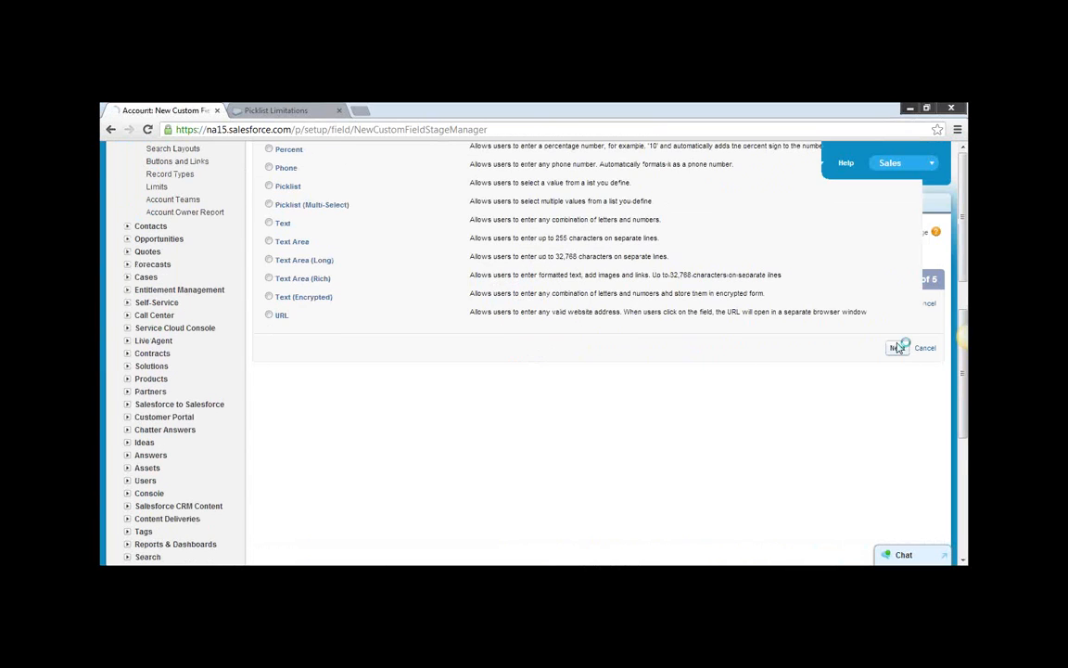
scroll(327, 356, down, 1)
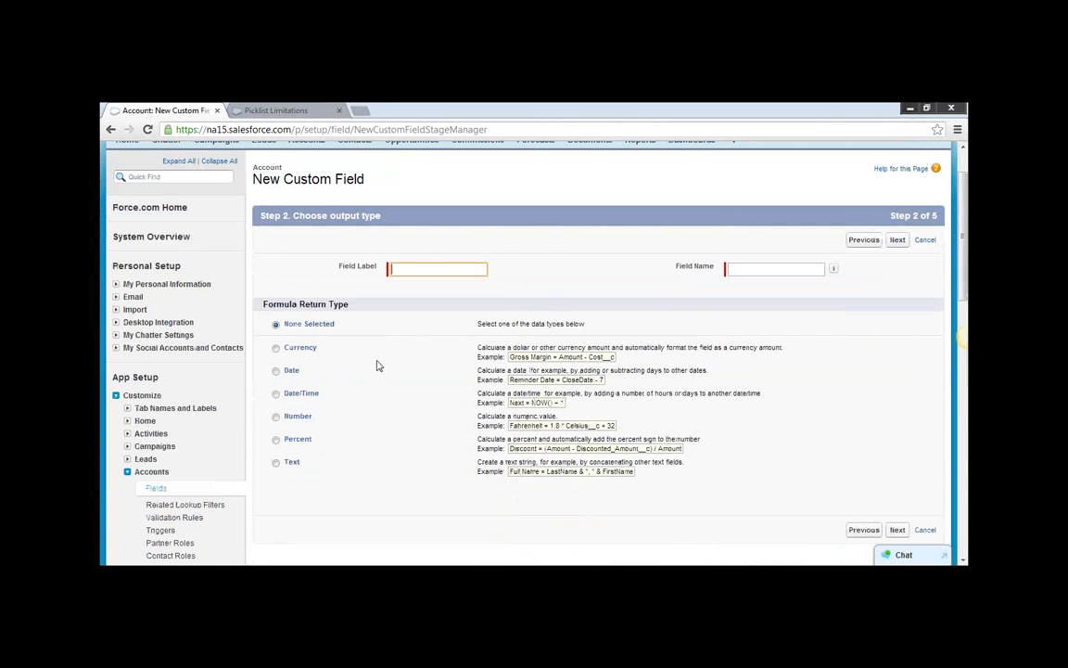
click(431, 270)
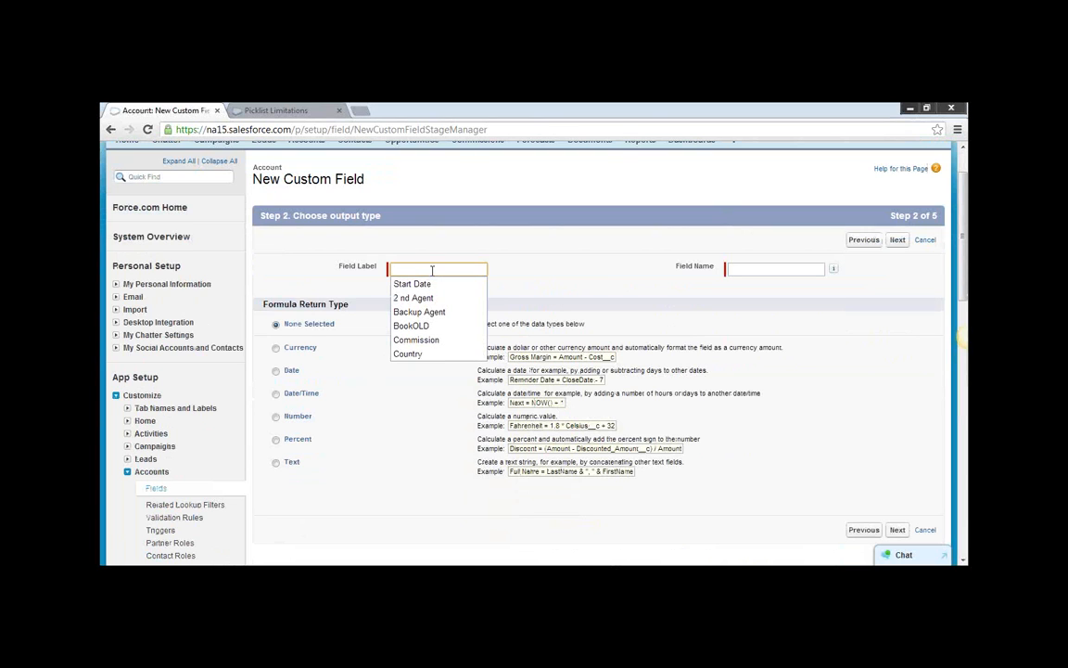
text(Co)
key(BackSpace)
key(BackSpace)
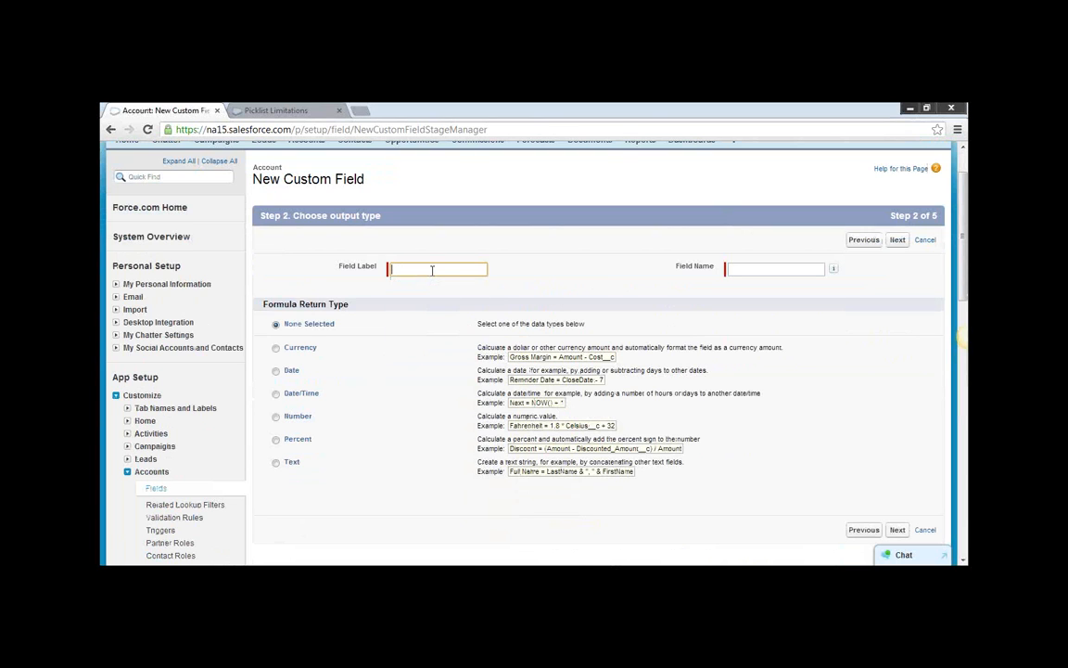
scroll(452, 369, up, 1)
scroll(434, 407, down, 1)
click(111, 129)
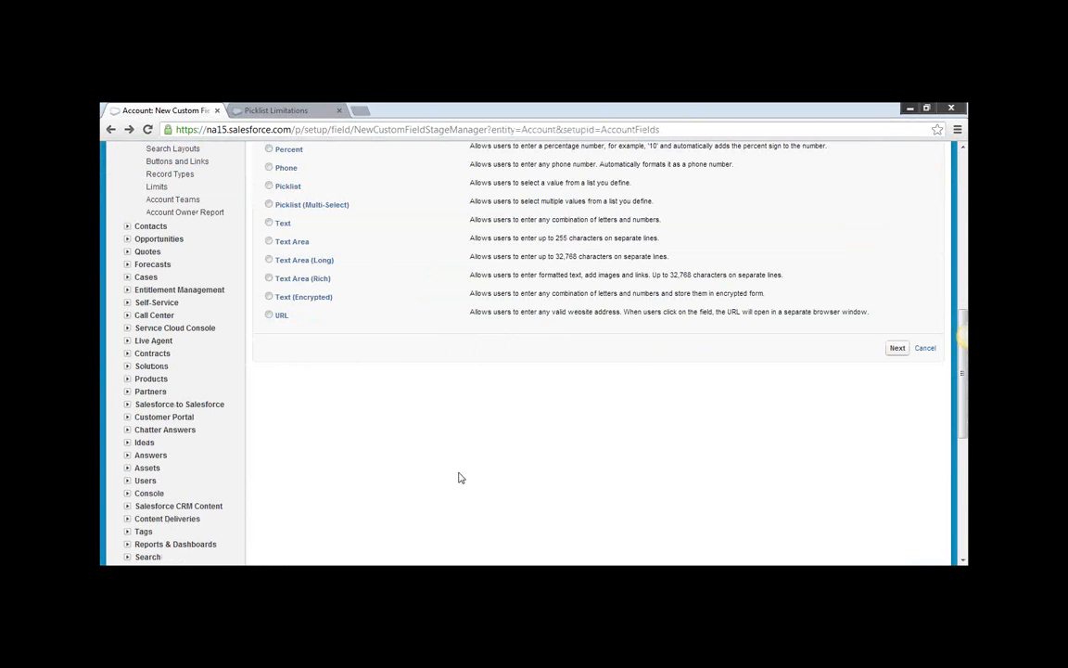
Choose Date as the new Account field's data type and continue to its details to check the Default Value entry.
scroll(461, 477, up, 1)
scroll(461, 463, up, 1)
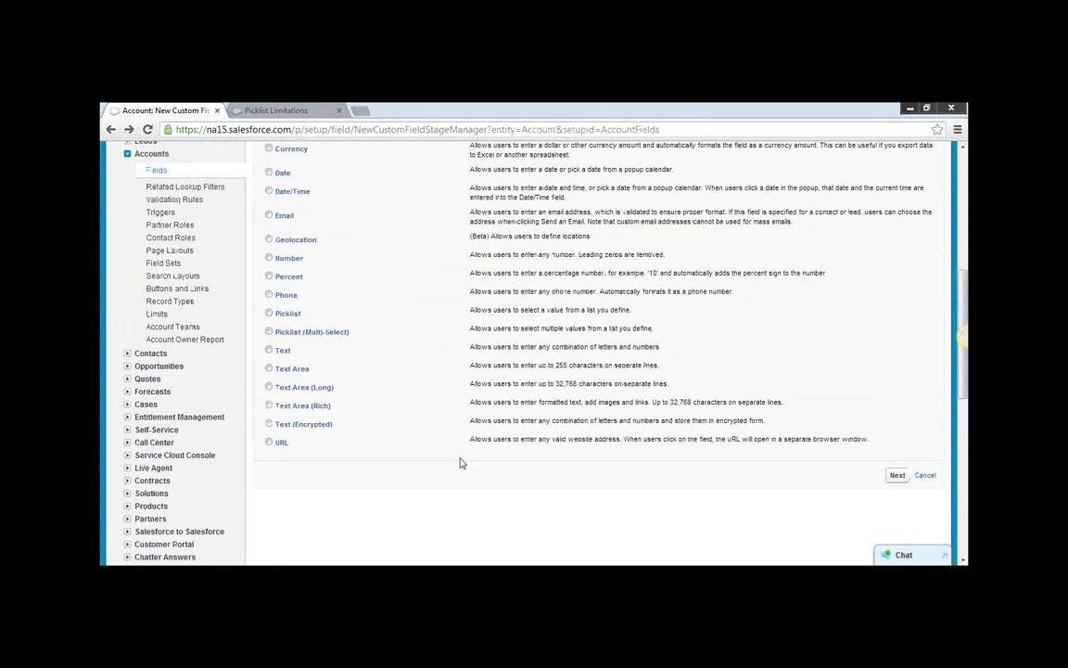
scroll(306, 291, up, 1)
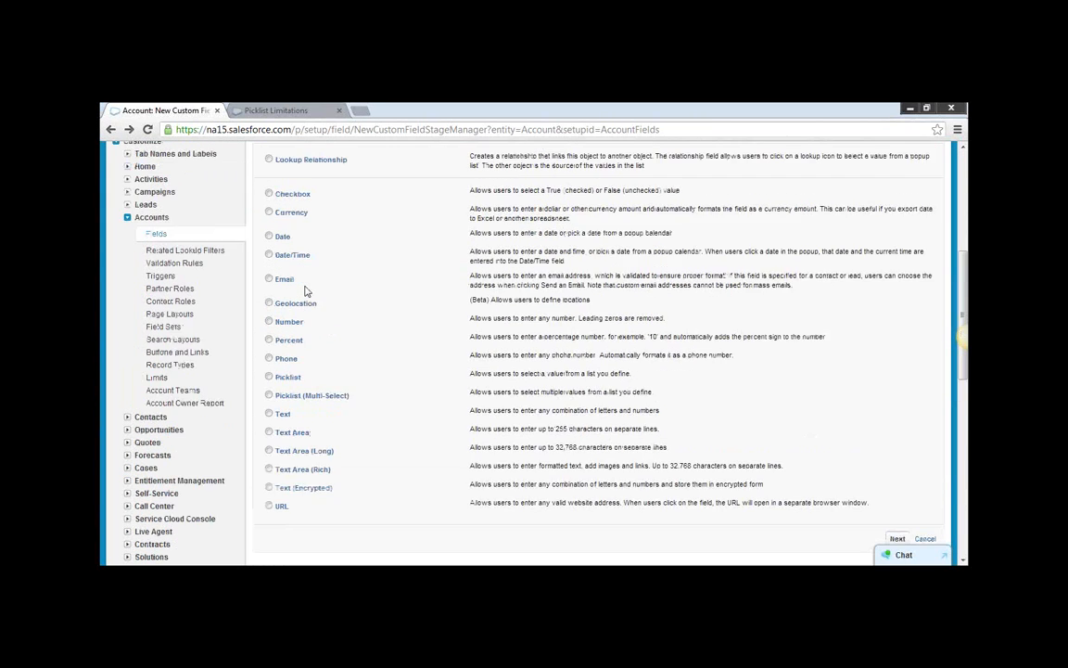
click(269, 236)
scroll(794, 501, down, 1)
click(897, 476)
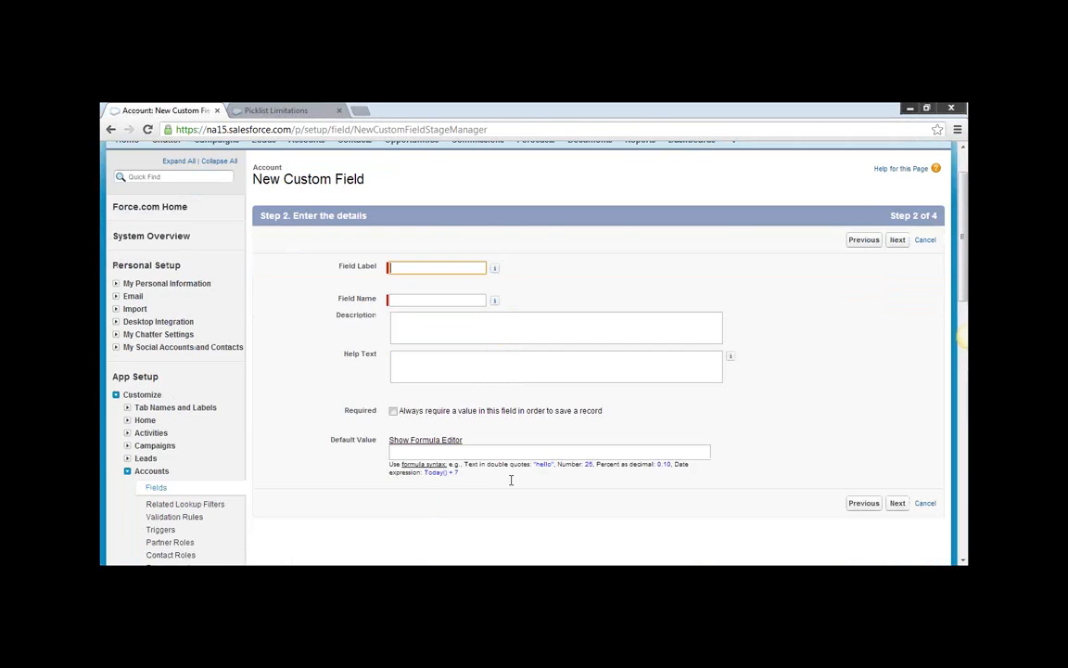
click(418, 452)
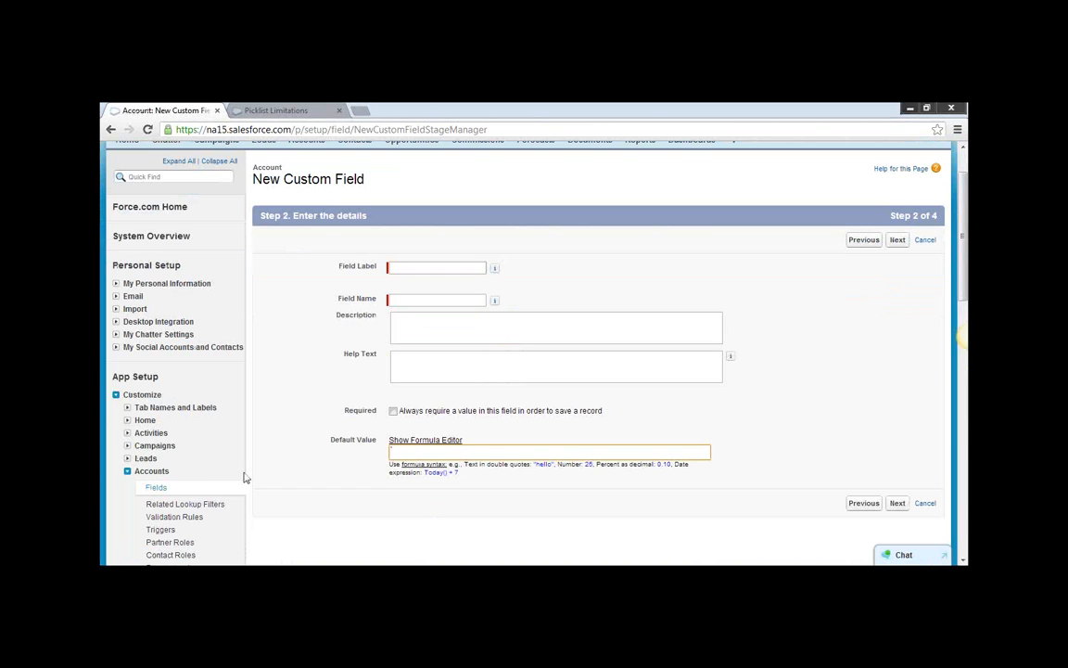
Return to the Account fields list, start another custom field with the Date data type, and continue to its details.
click(156, 488)
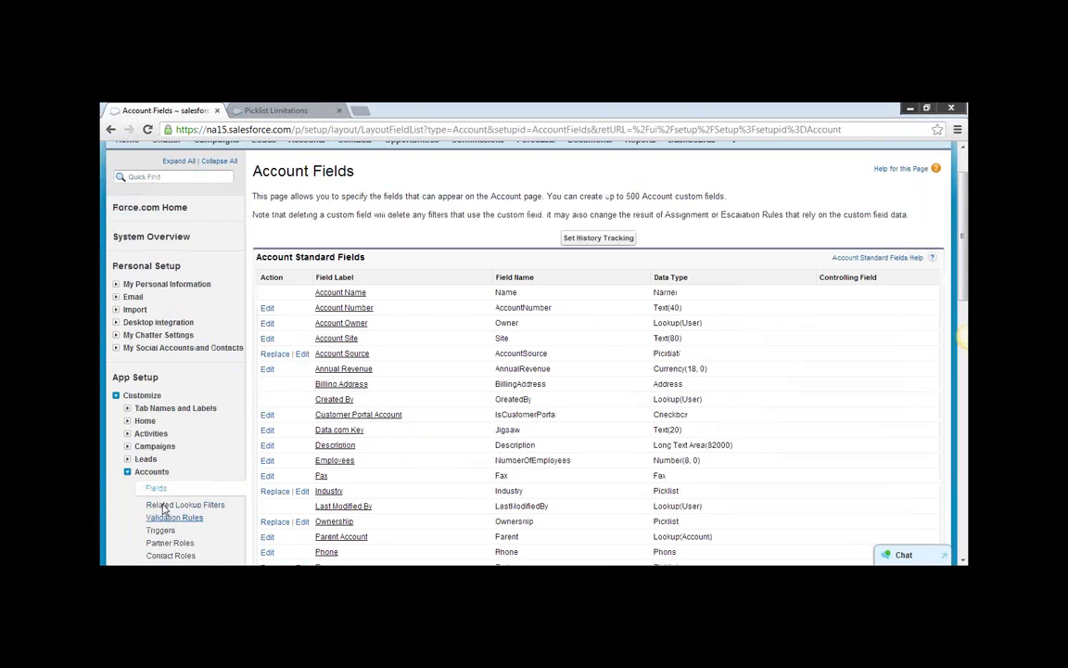
scroll(144, 440, up, 1)
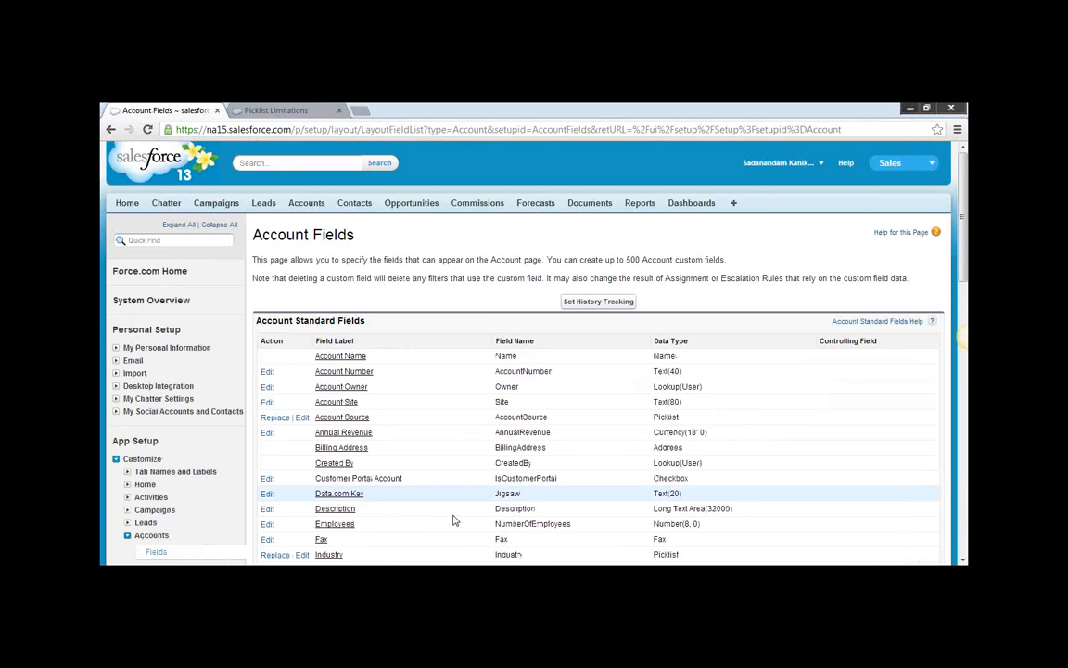
scroll(453, 521, down, 8)
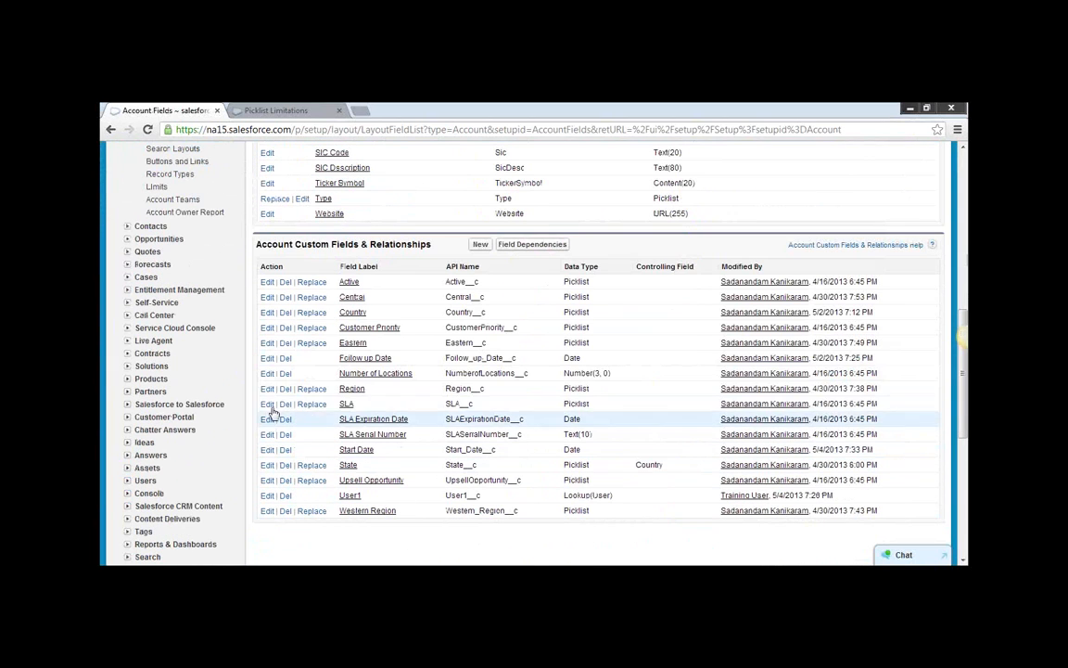
click(481, 243)
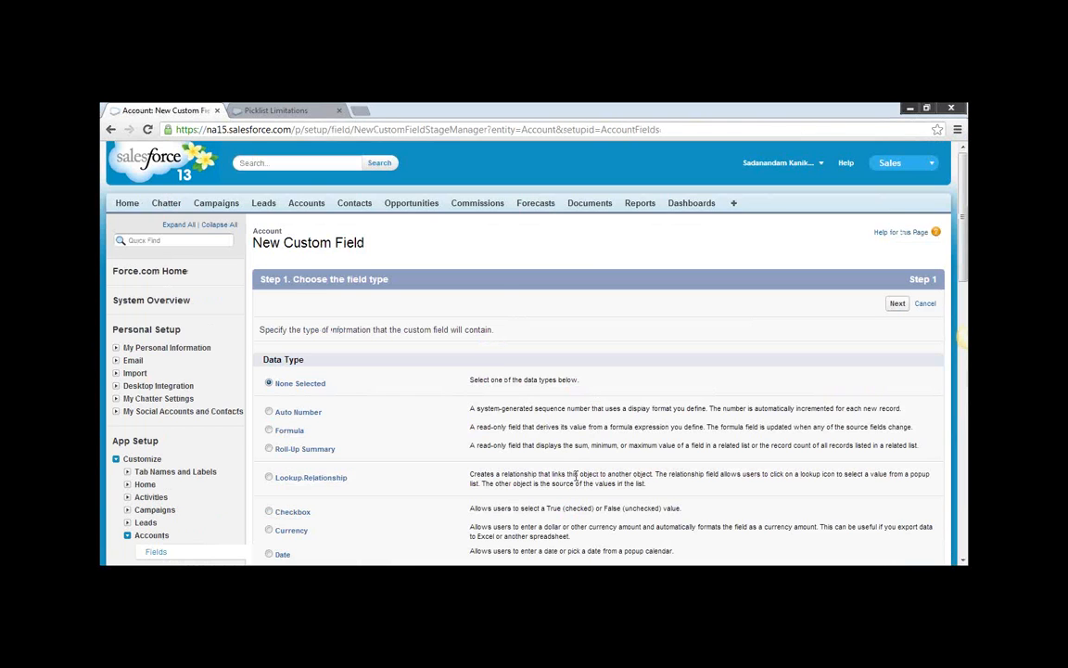
scroll(637, 476, down, 3)
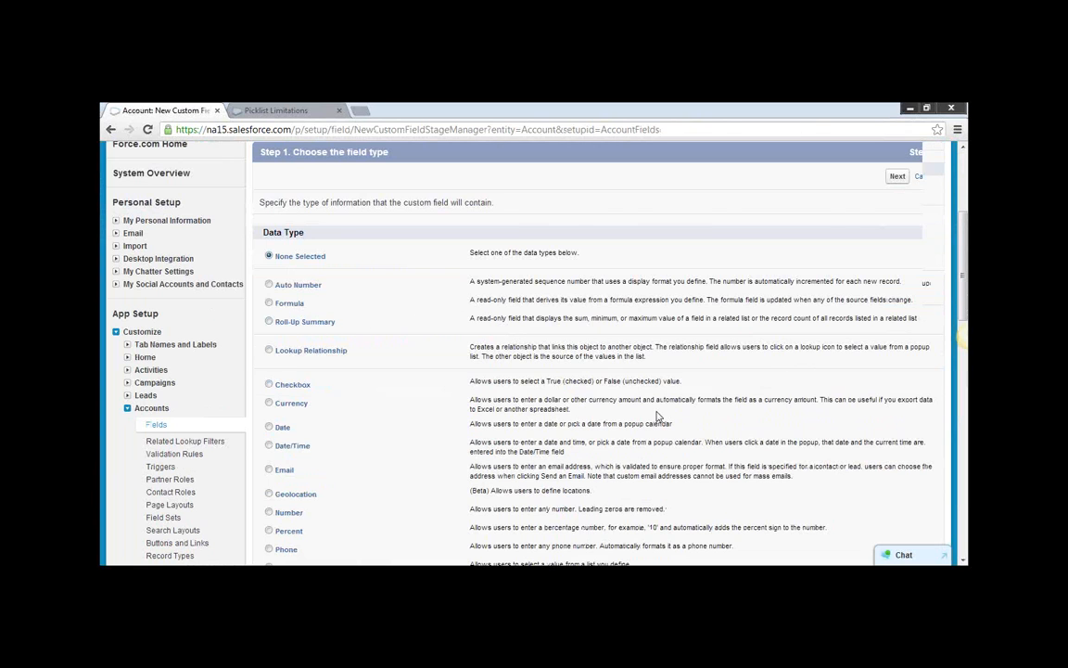
scroll(264, 343, down, 1)
click(270, 364)
scroll(272, 368, down, 2)
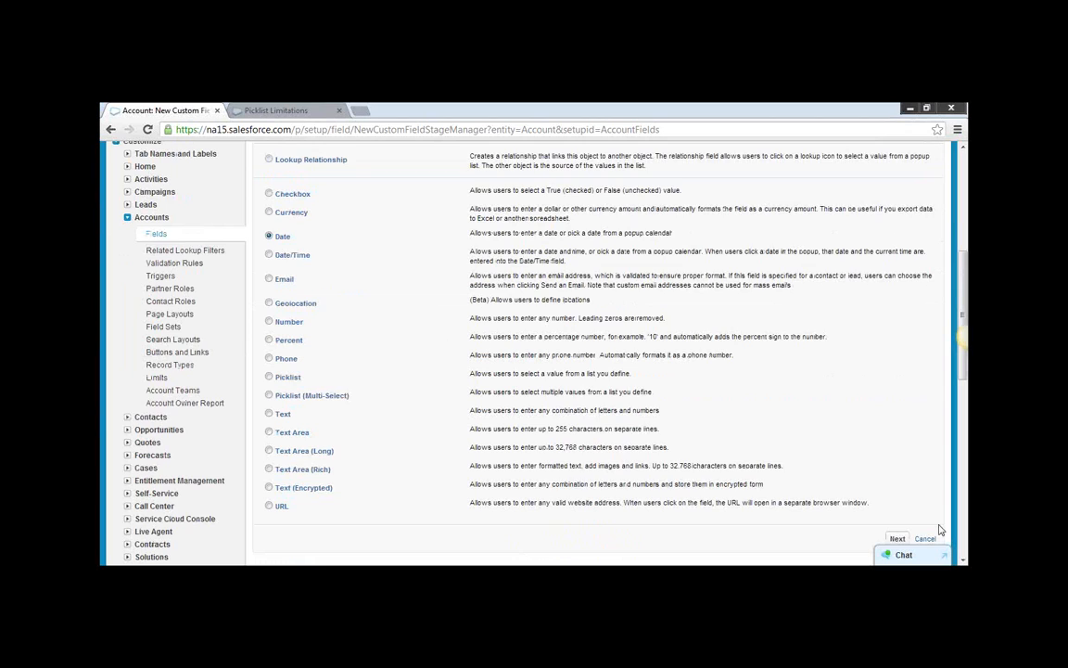
click(897, 537)
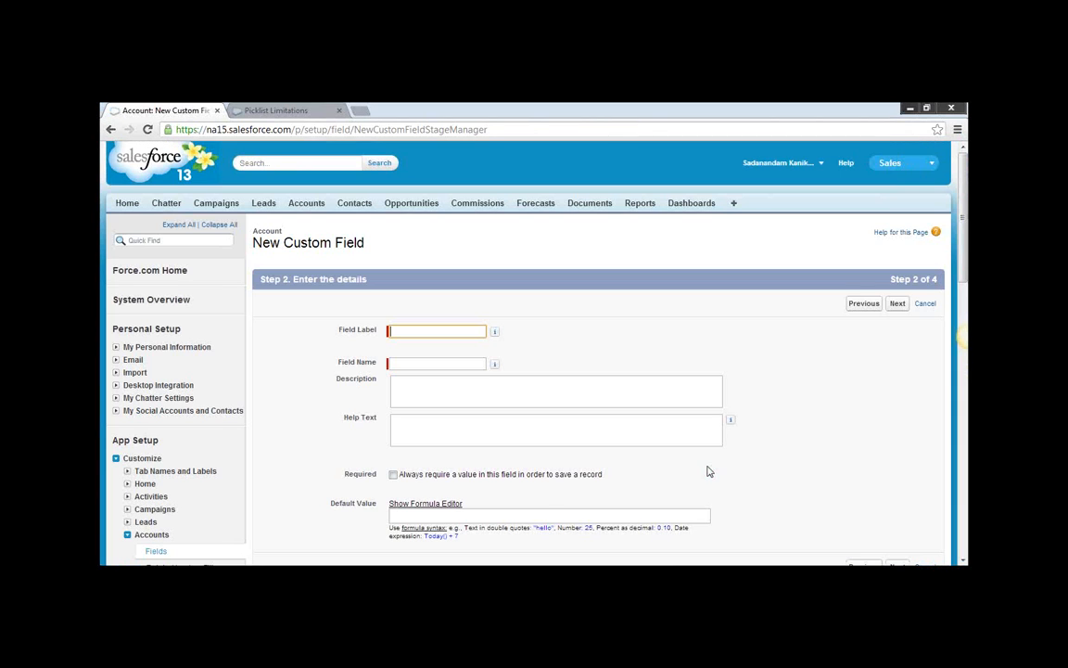
Open the Default Value formula editor, set the field type to $User, and look over its available merge fields.
click(481, 516)
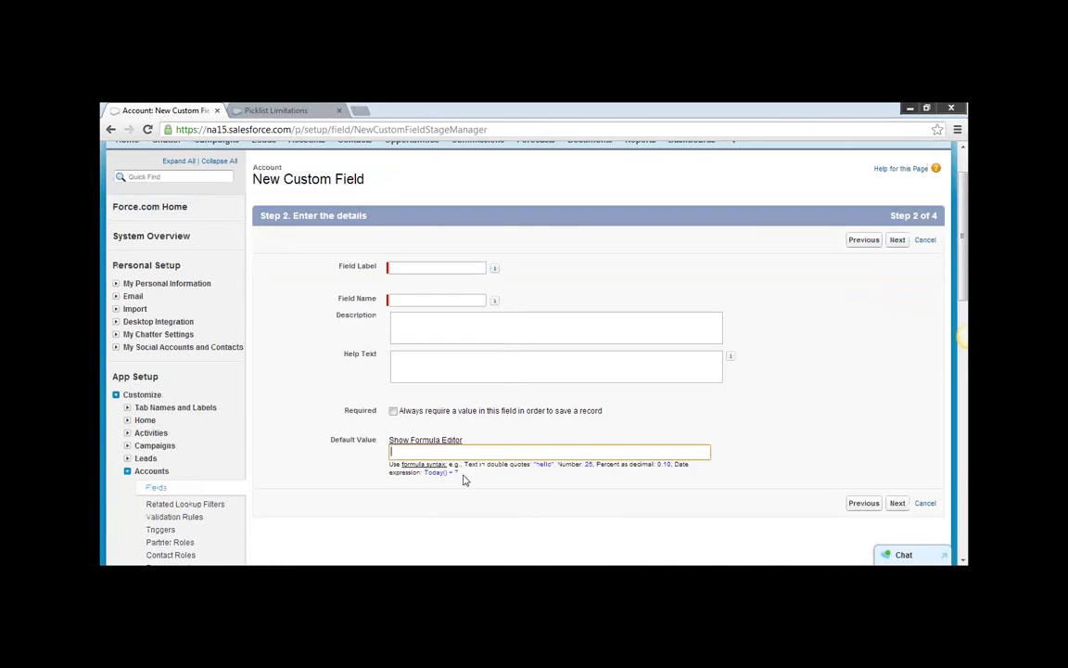
click(445, 441)
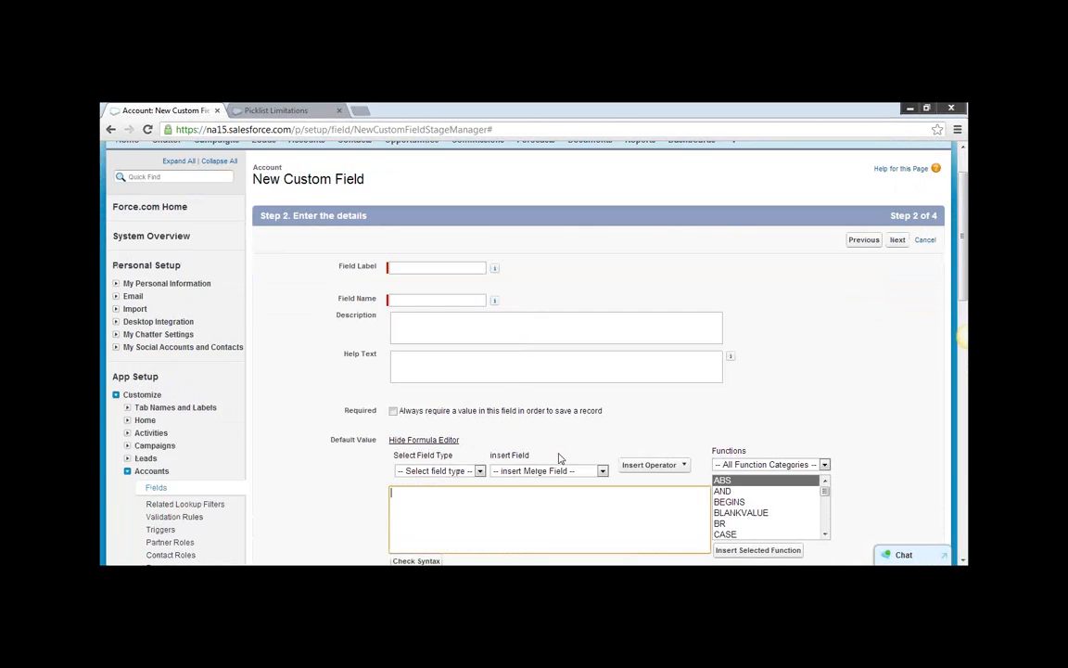
scroll(560, 458, down, 2)
click(478, 408)
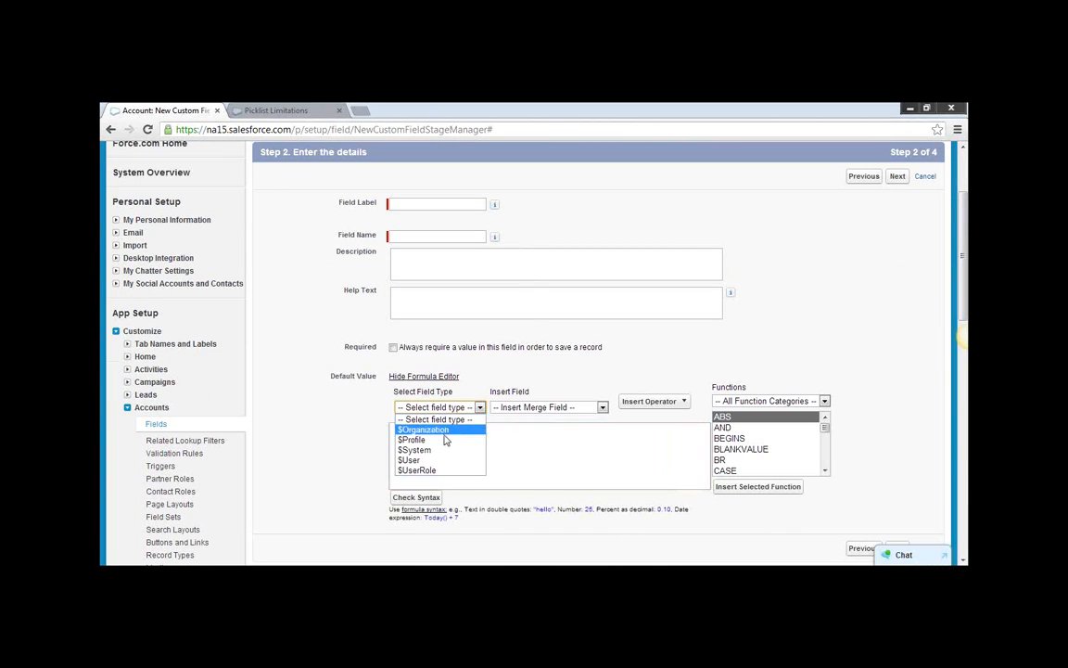
click(426, 461)
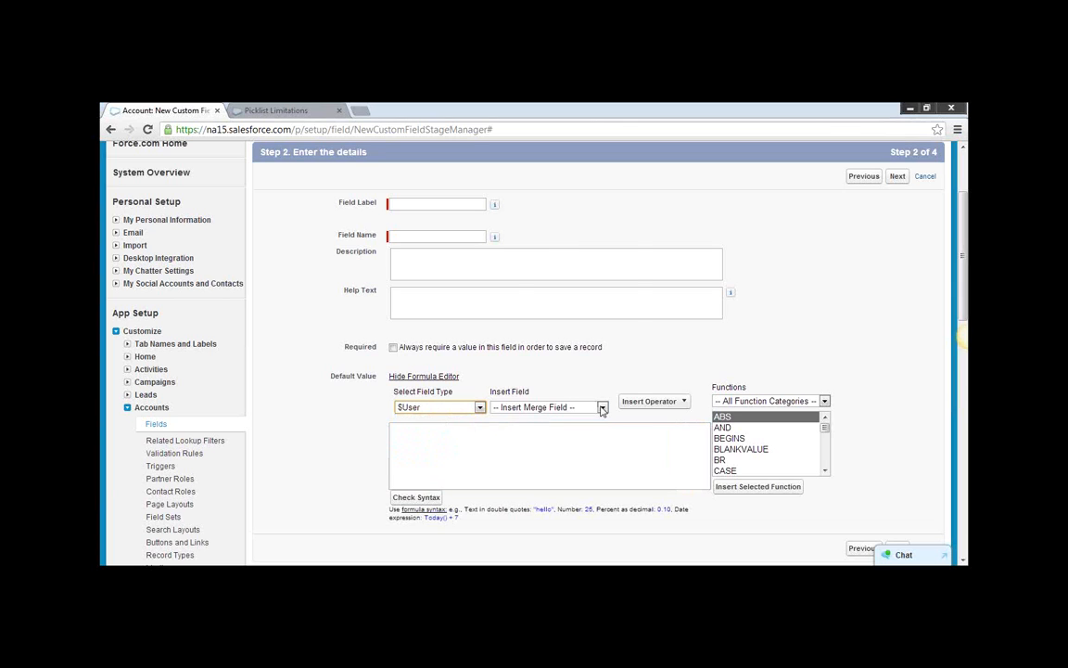
click(547, 407)
scroll(570, 311, down, 4)
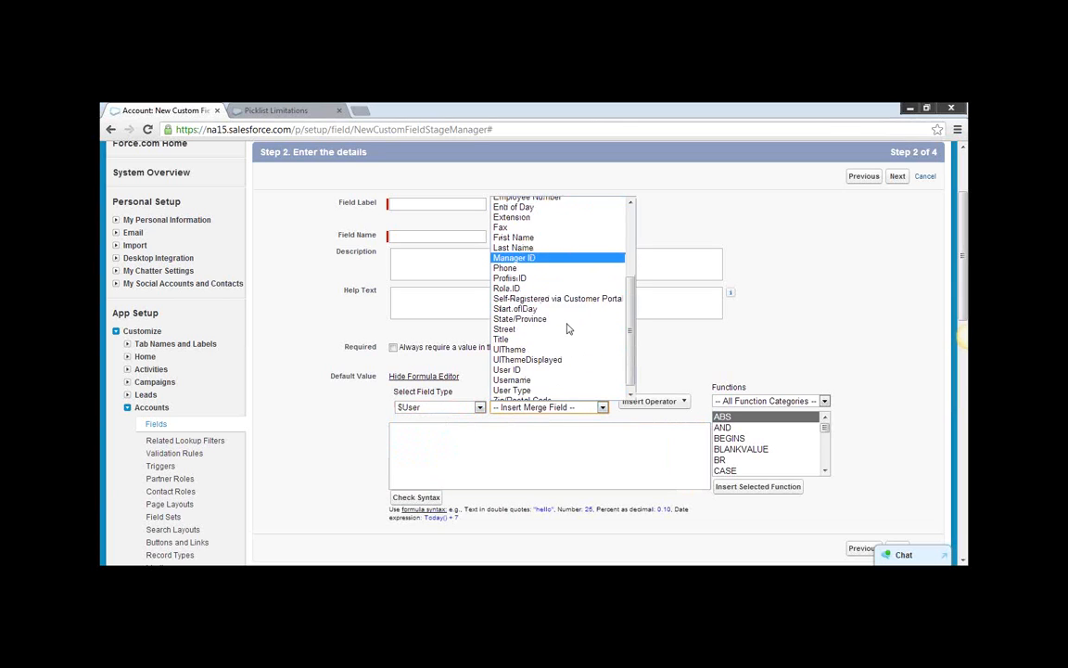
scroll(567, 309, up, 4)
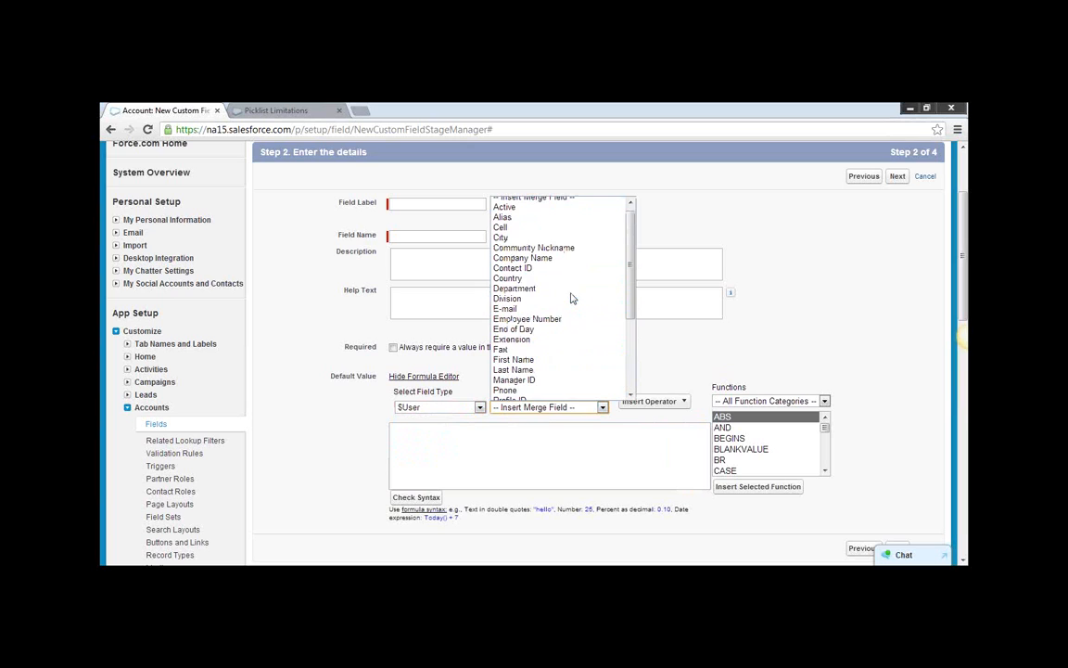
scroll(569, 297, down, 2)
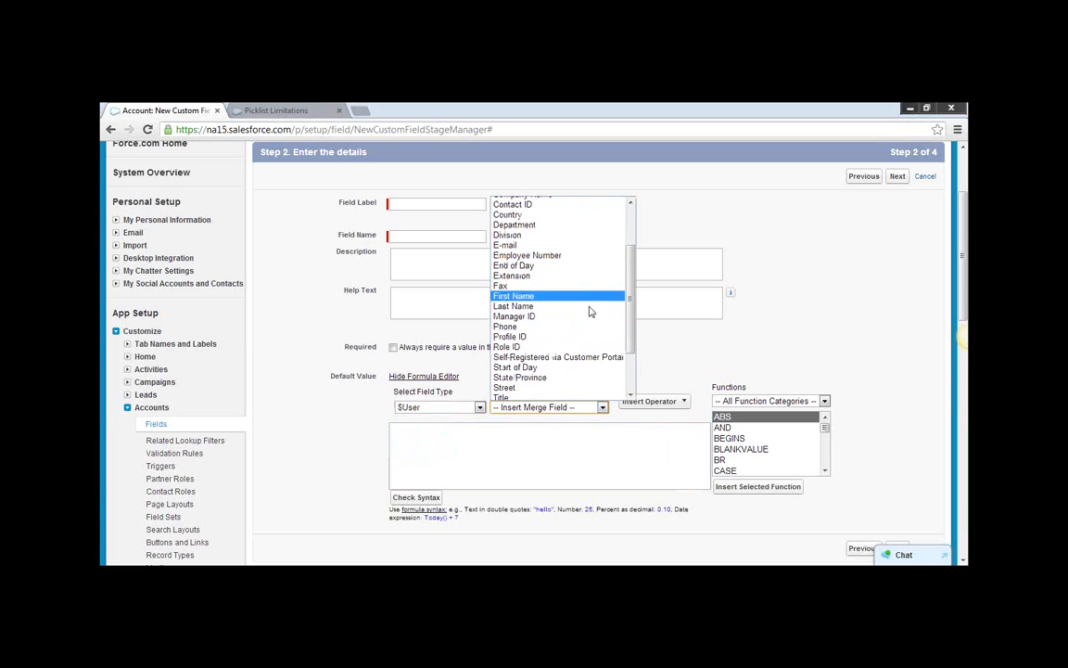
click(645, 353)
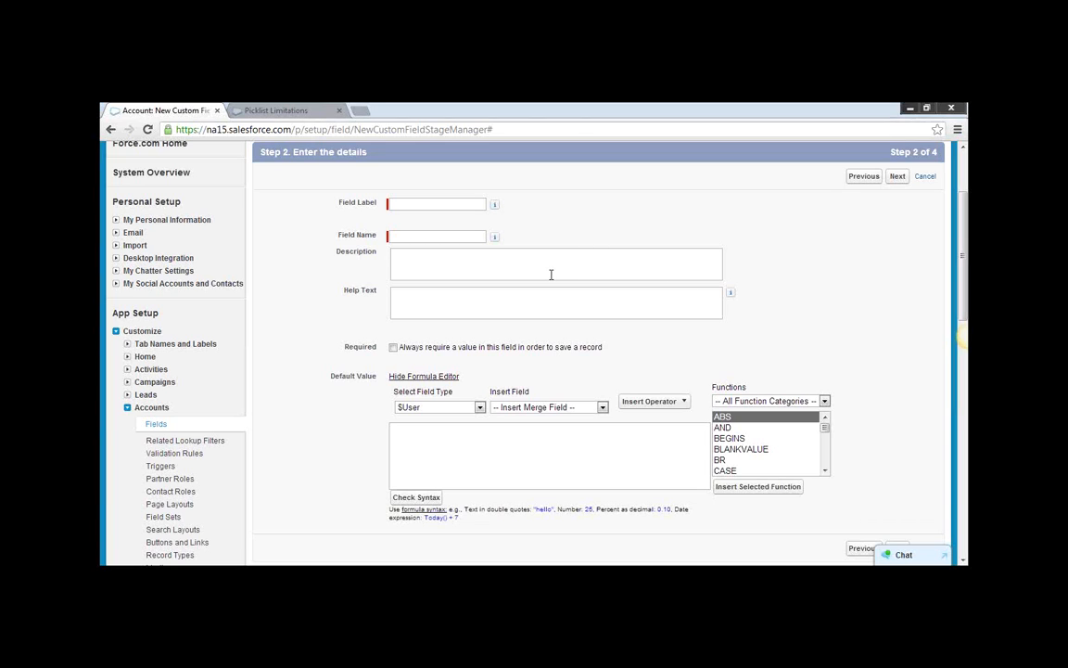
Go back to the Account fields list, create a new custom field of type Date, and proceed to its details.
click(155, 426)
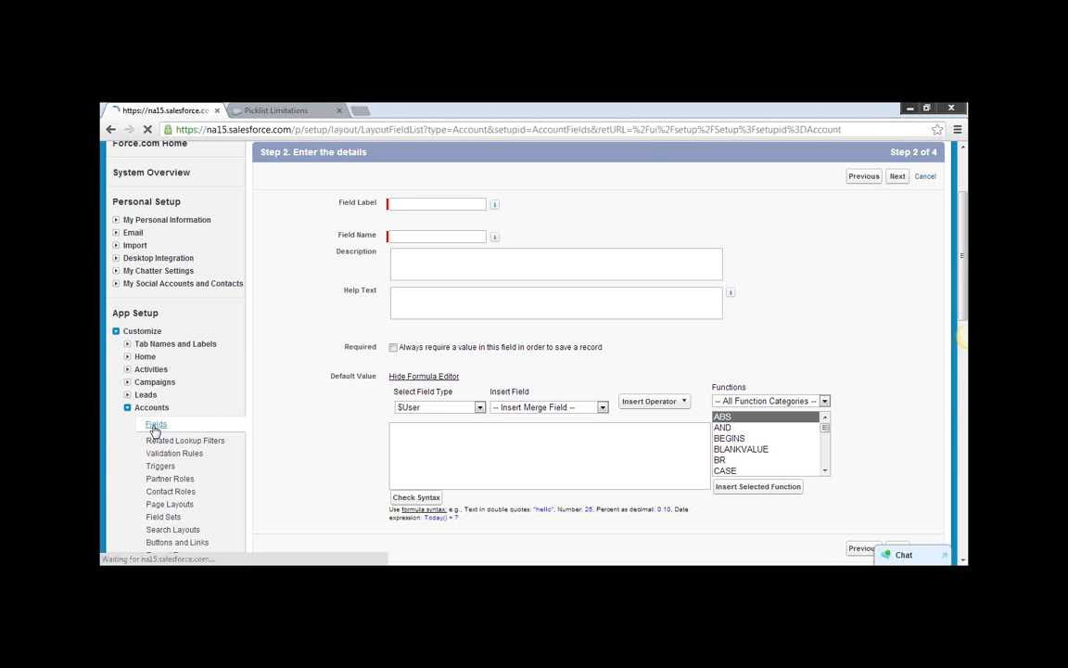
scroll(499, 452, down, 1)
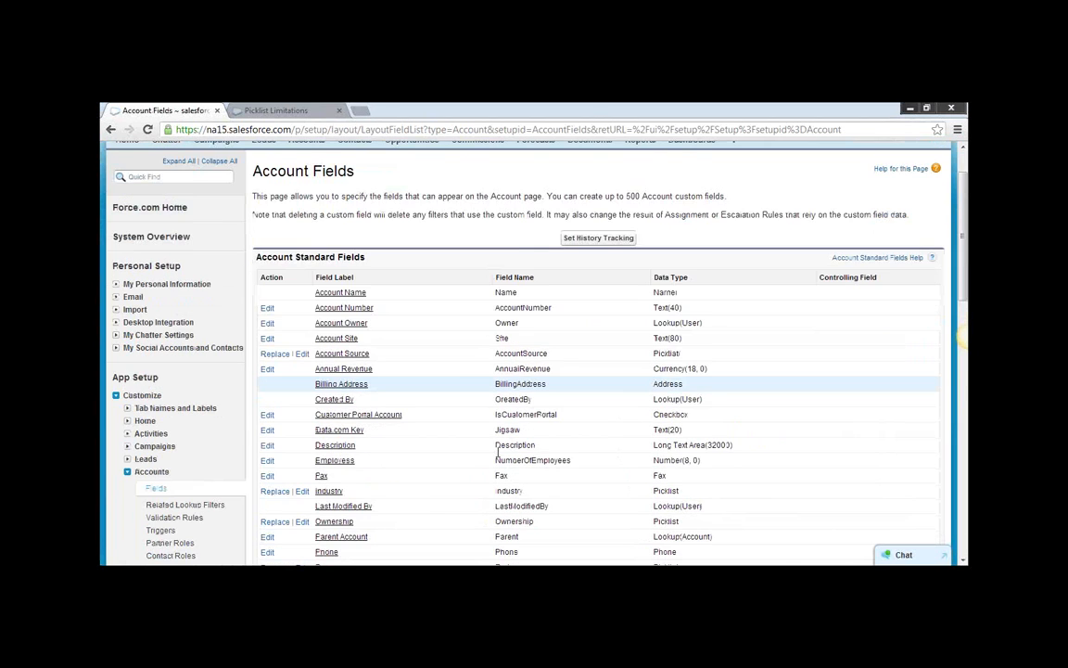
scroll(498, 452, down, 9)
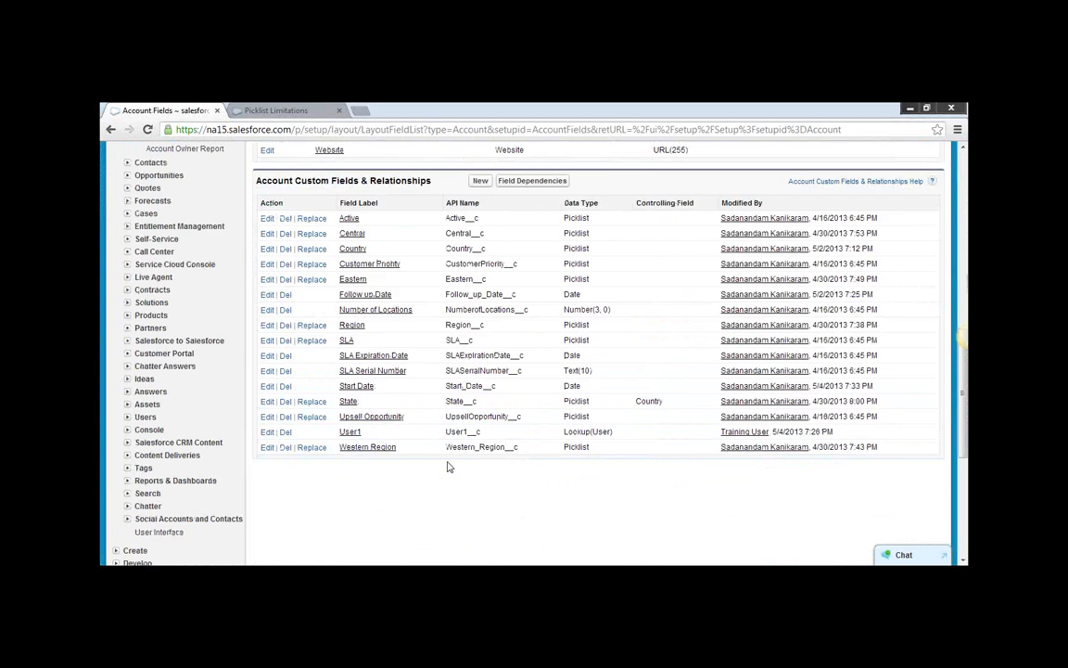
scroll(448, 467, up, 1)
click(477, 246)
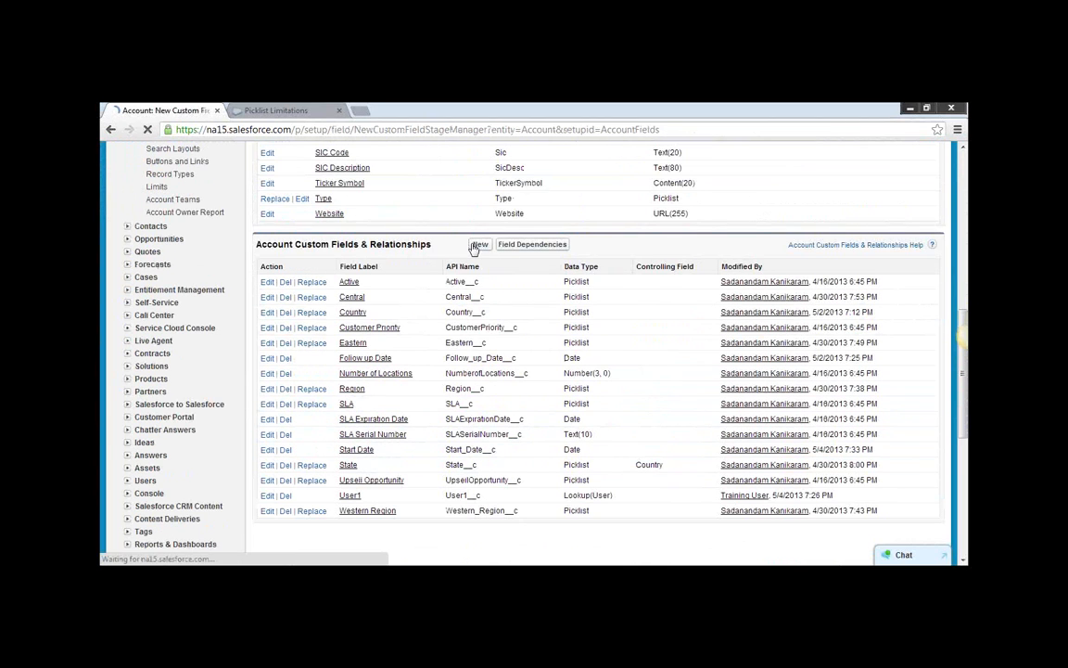
scroll(318, 446, down, 2)
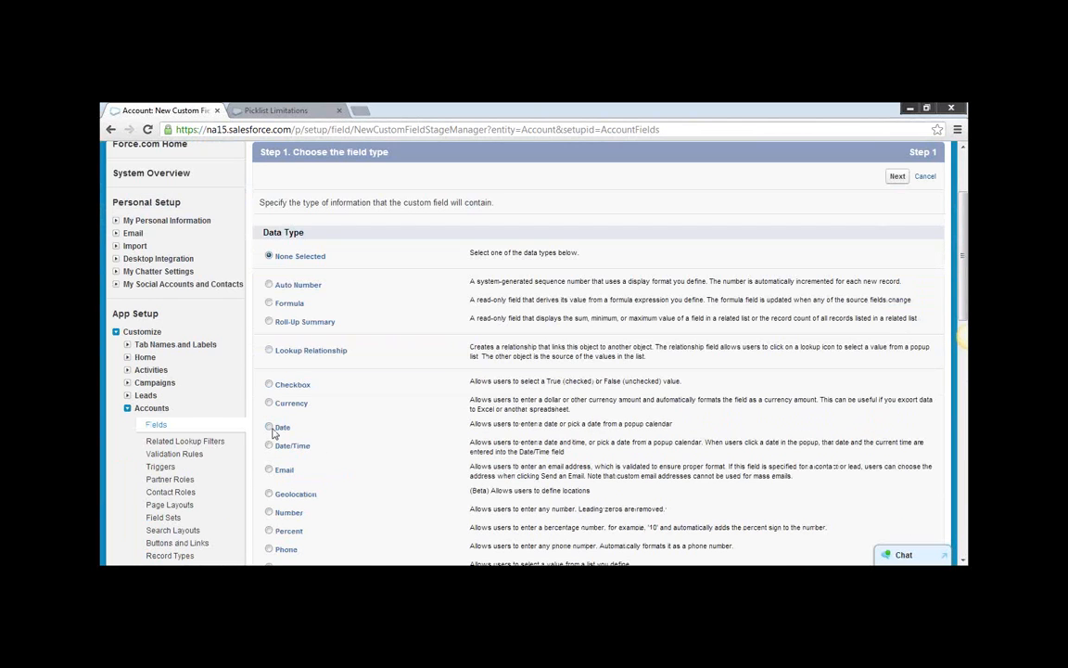
scroll(915, 429, down, 6)
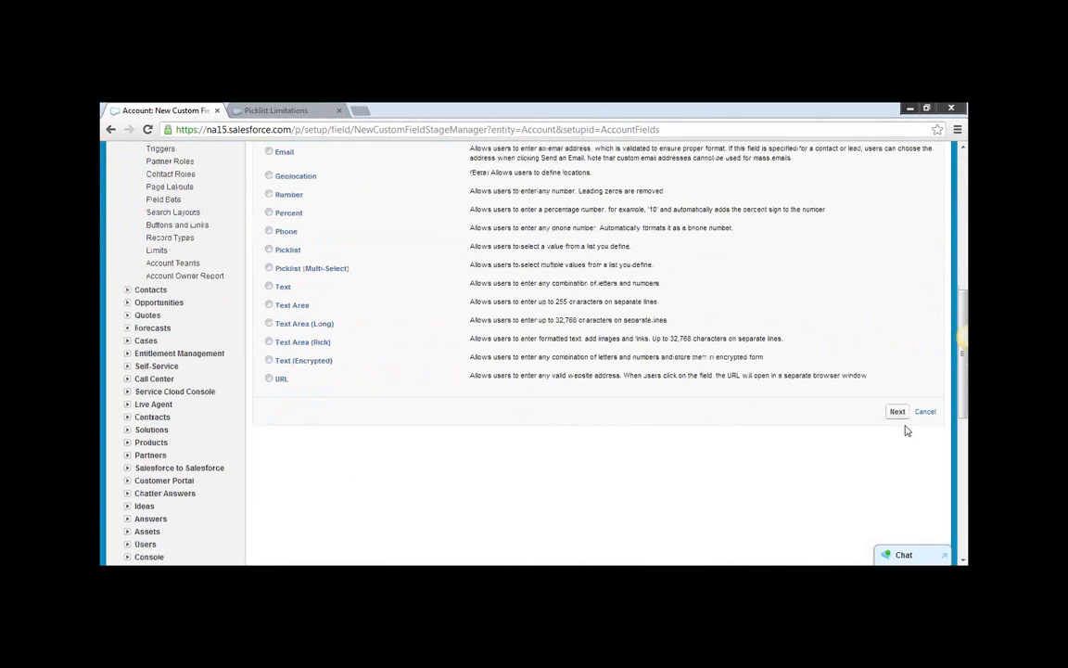
click(898, 412)
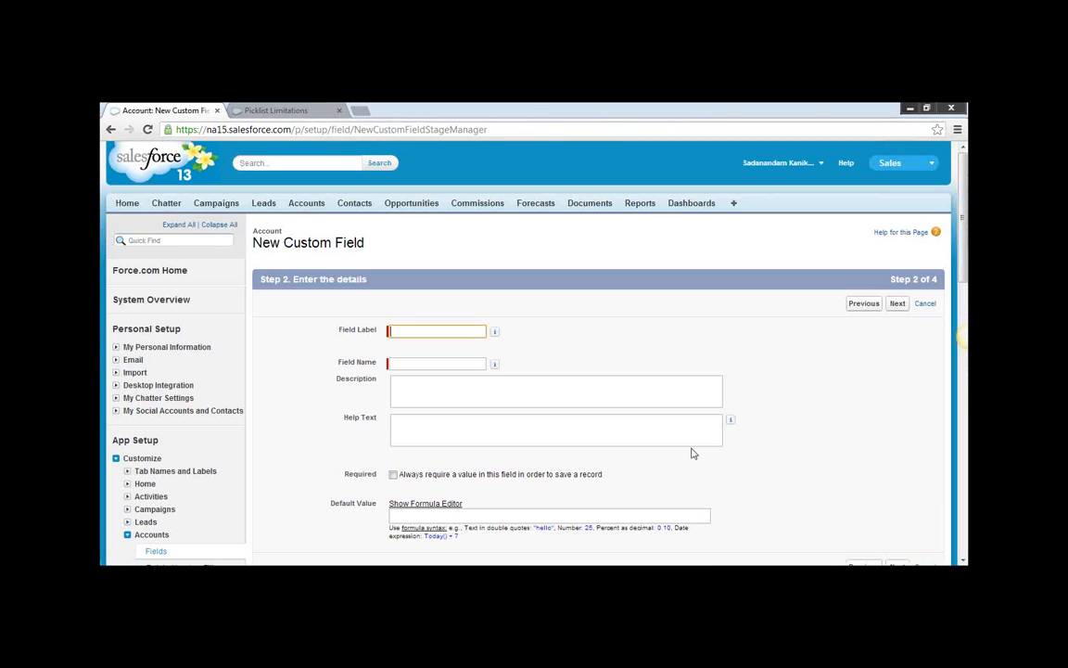
Set the new date field's default value to Today(), copied from the example date expression.
scroll(695, 449, down, 3)
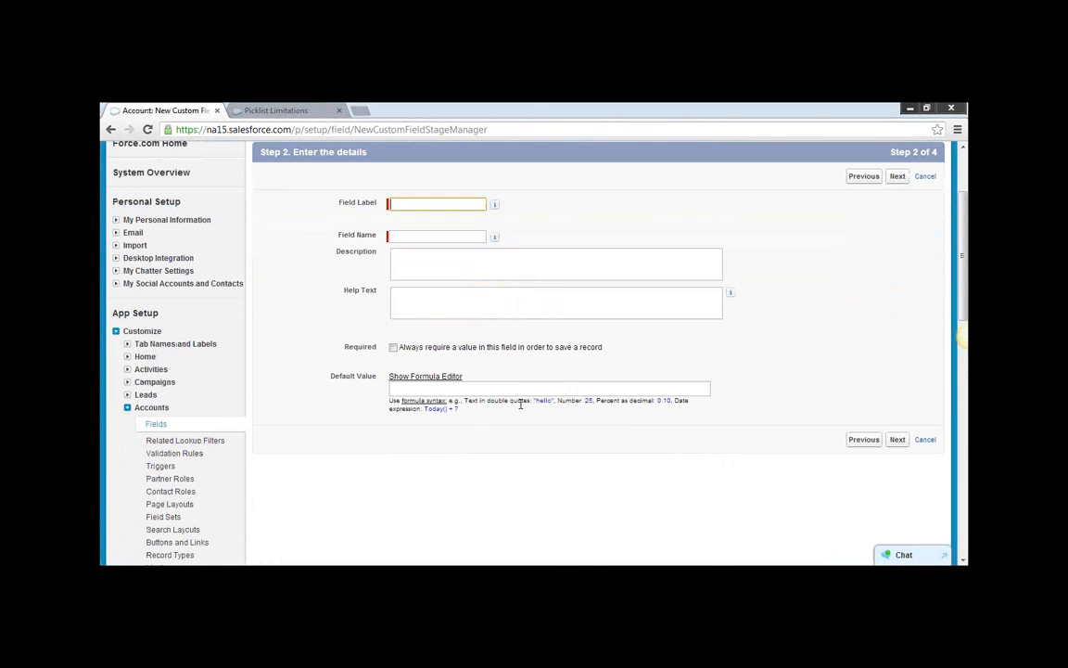
drag(451, 409, 423, 411)
key(ctrl+c)
click(429, 388)
key(ctrl+v)
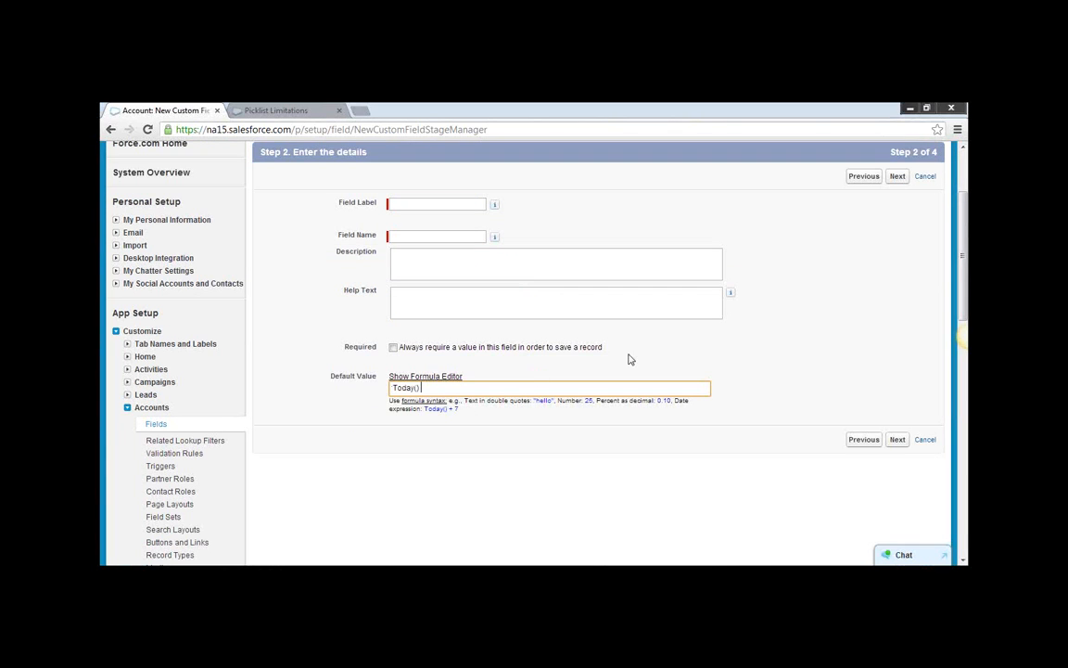
Label the field Today's Date with the name Today_s_Date, and save it with the preset field-level security and all page layouts.
click(441, 205)
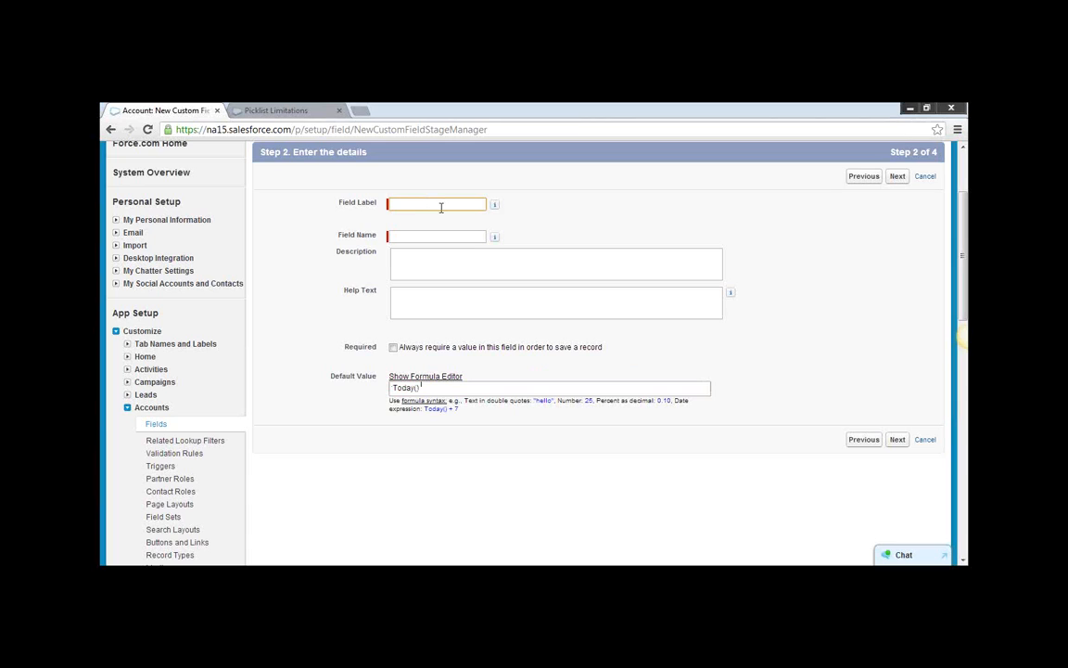
text(Today's Date)
click(445, 237)
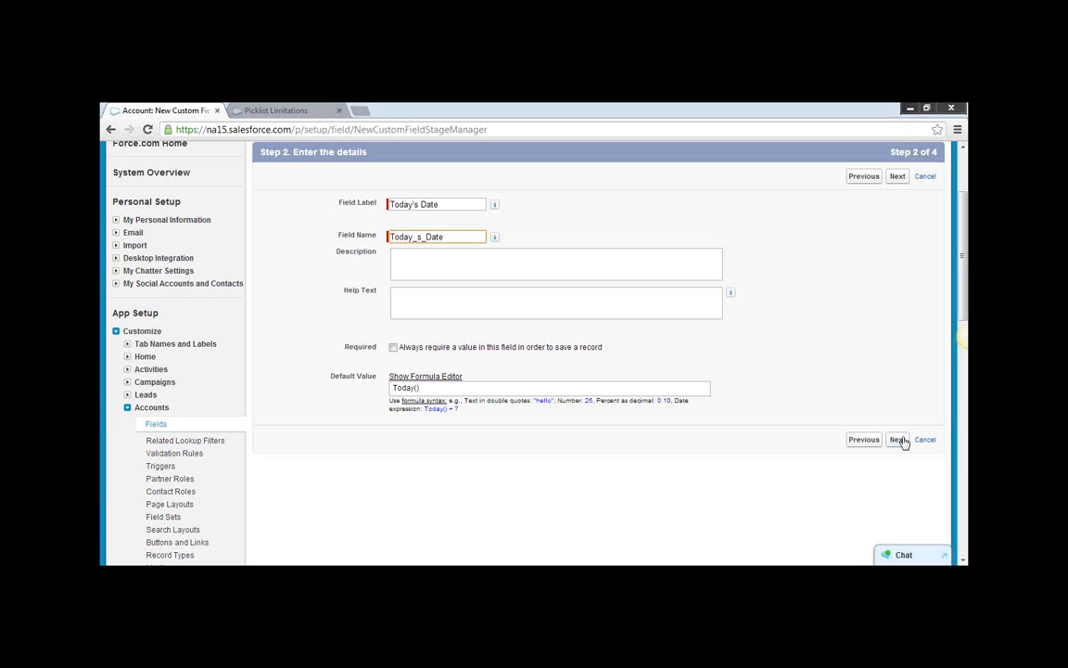
click(897, 439)
click(896, 305)
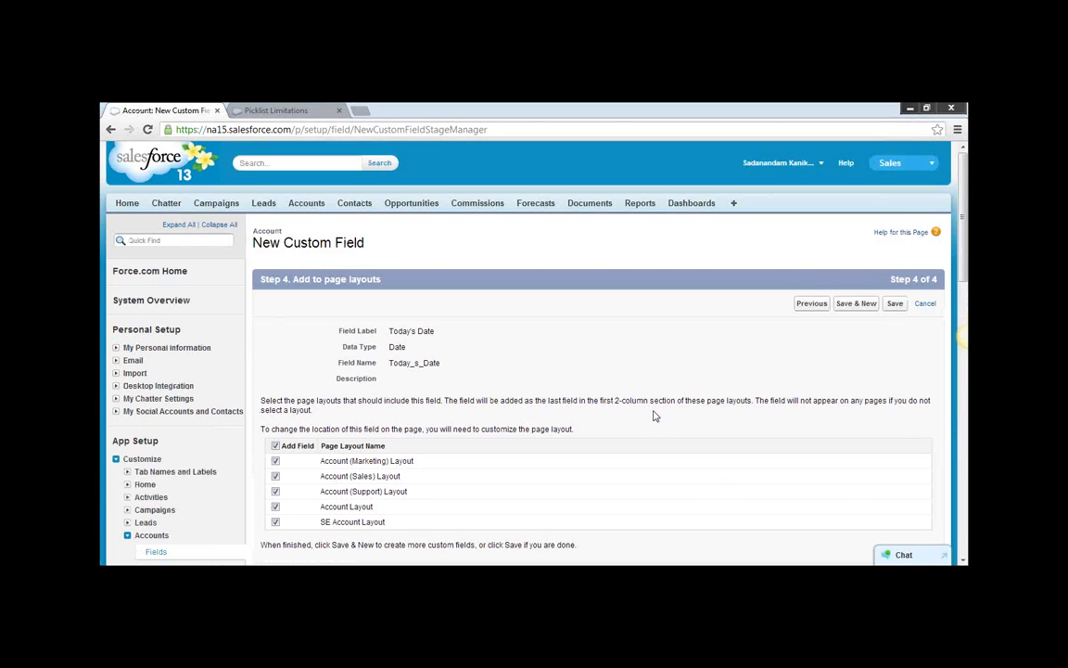
click(894, 306)
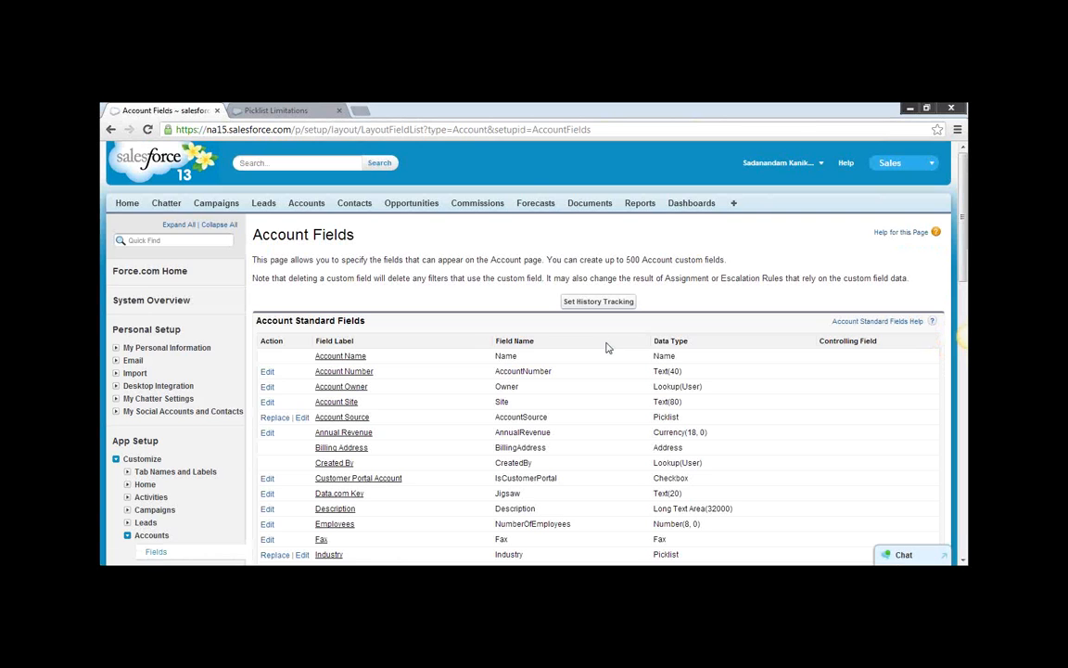
Open the University of Arizona account and examine the Today's Date field among its account details.
click(301, 204)
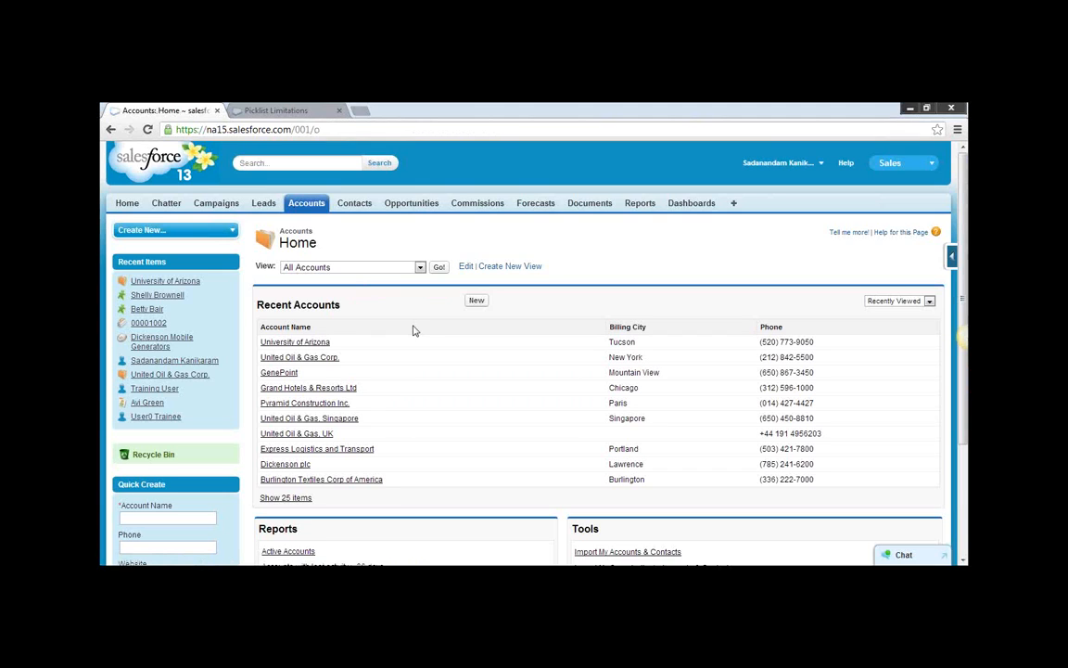
click(295, 342)
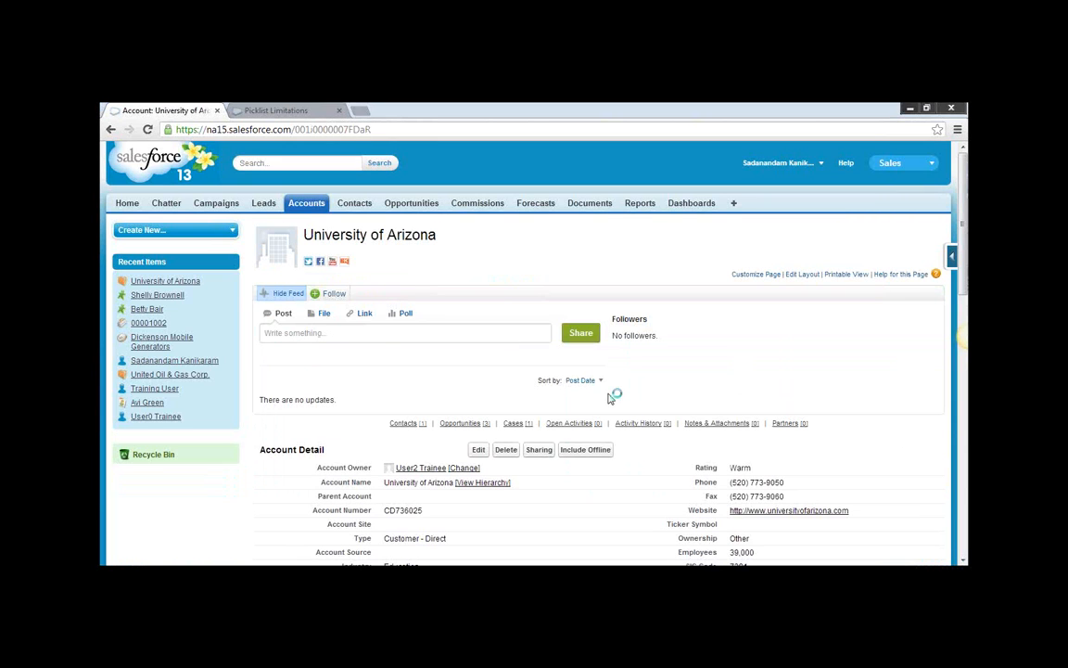
scroll(779, 380, down, 2)
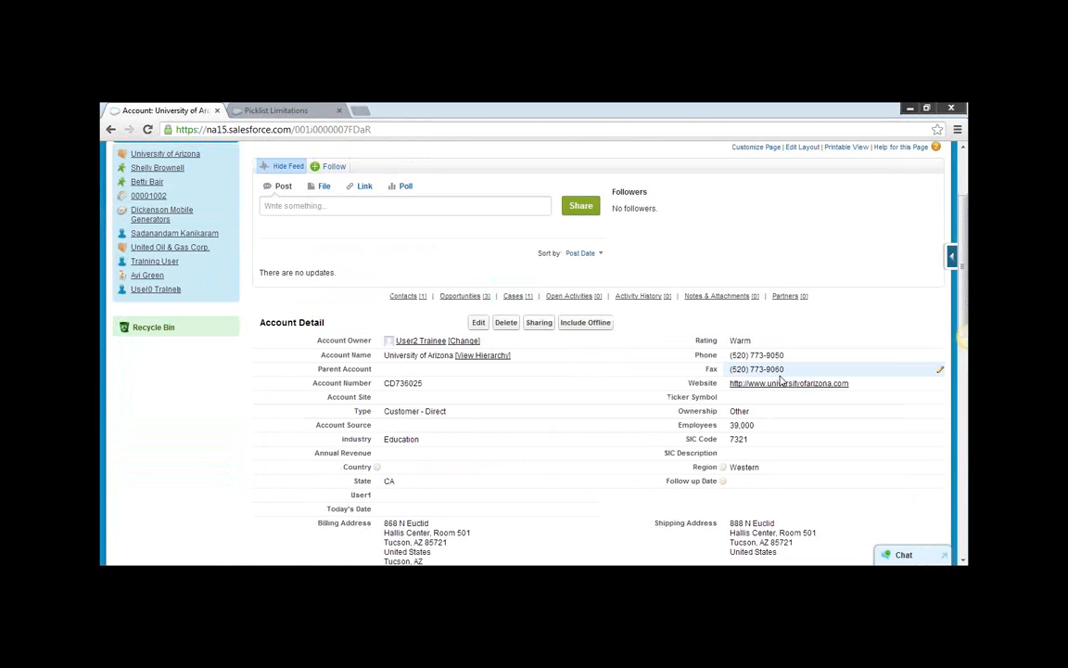
scroll(559, 408, down, 1)
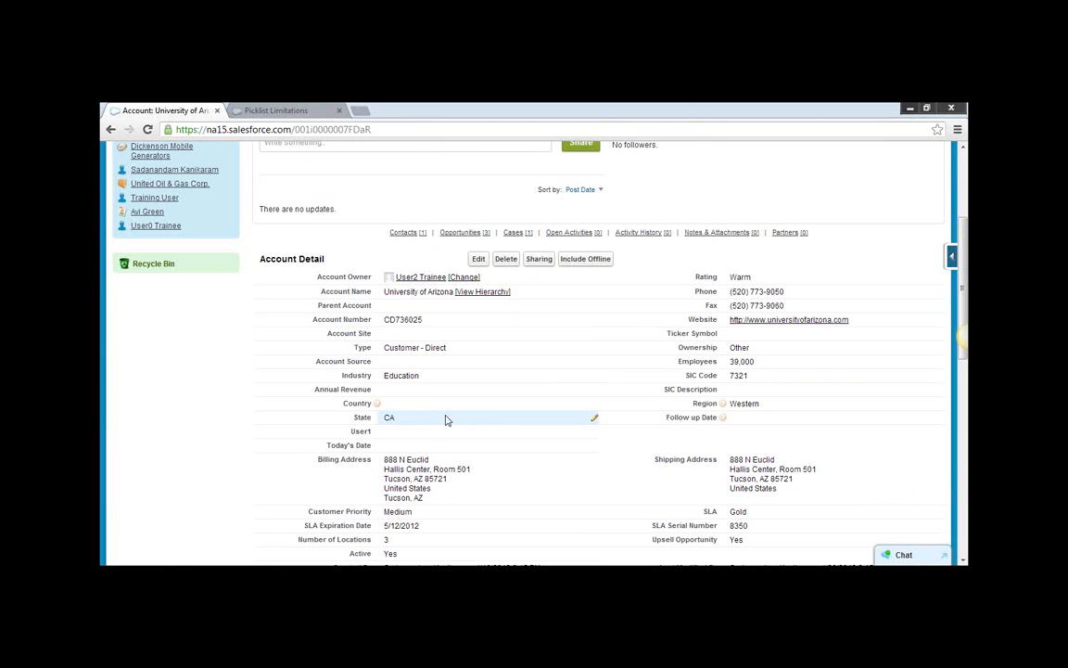
scroll(453, 420, down, 1)
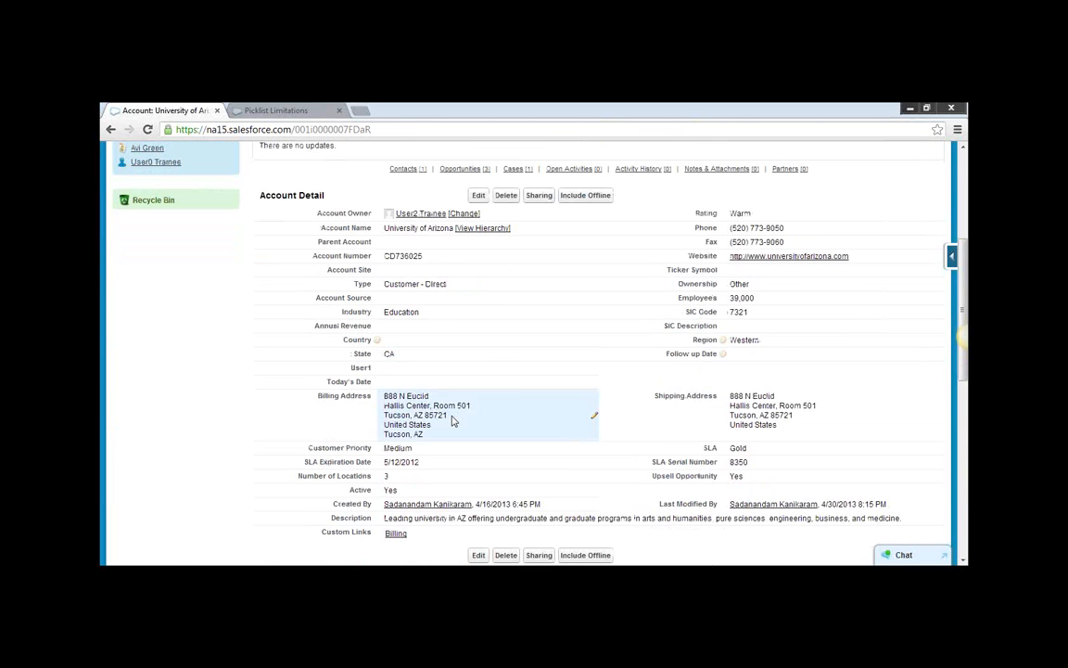
scroll(453, 420, down, 1)
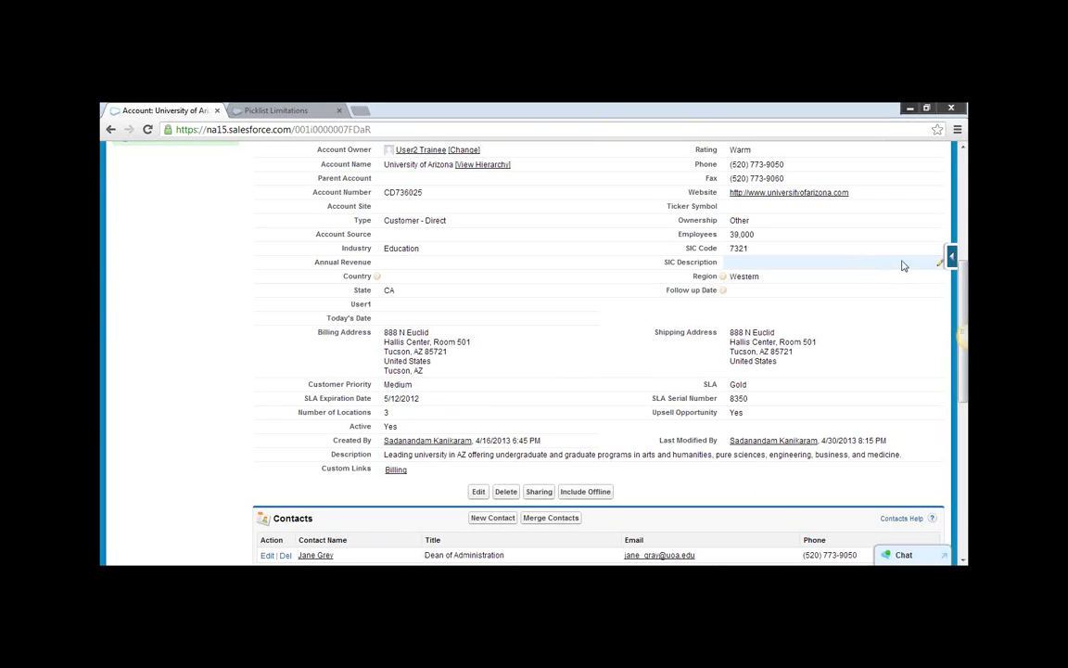
scroll(904, 266, up, 4)
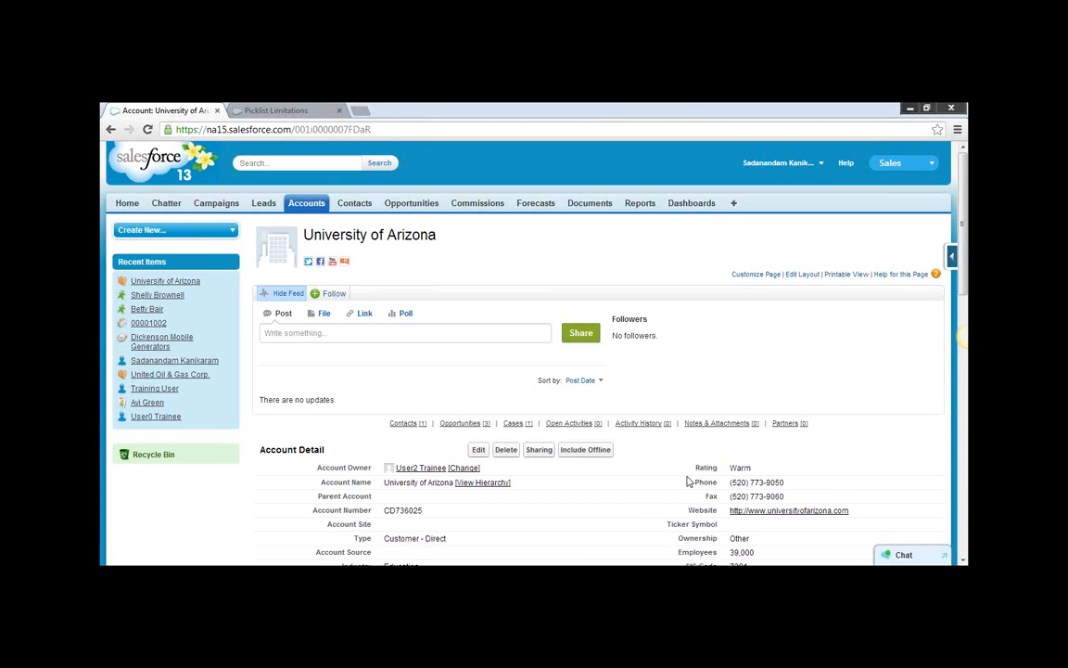
scroll(587, 472, down, 1)
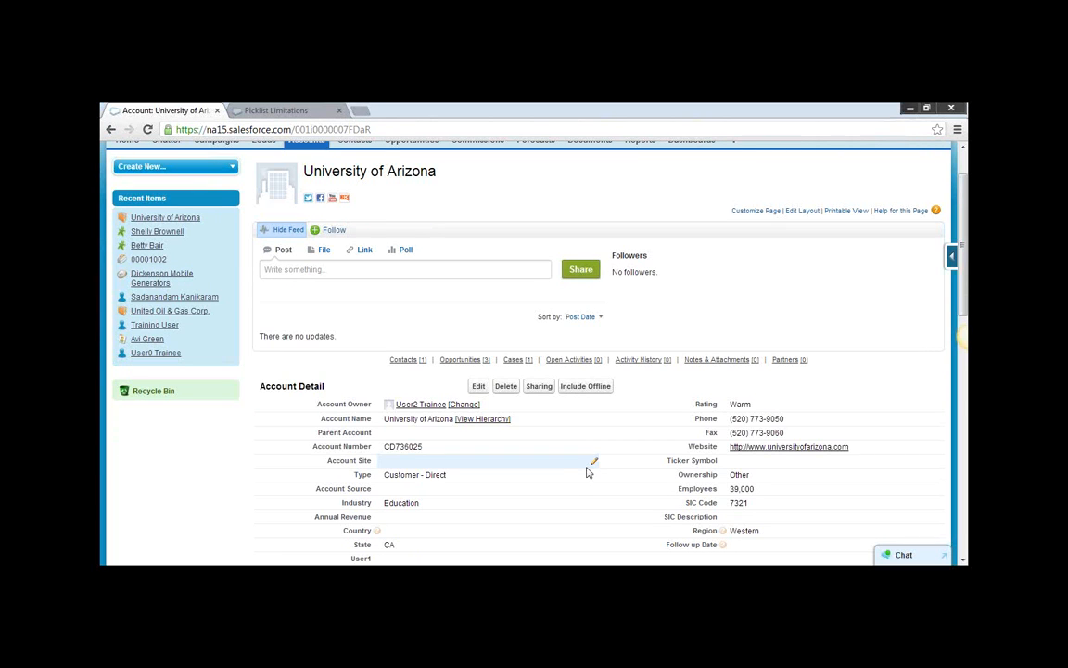
scroll(502, 498, down, 3)
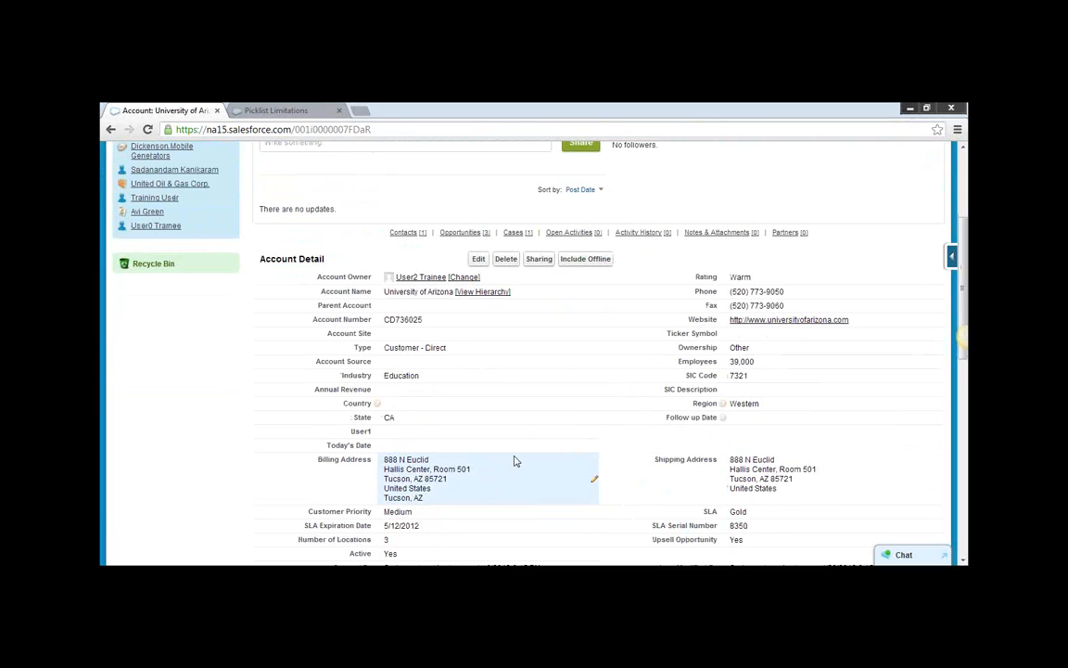
scroll(516, 461, down, 1)
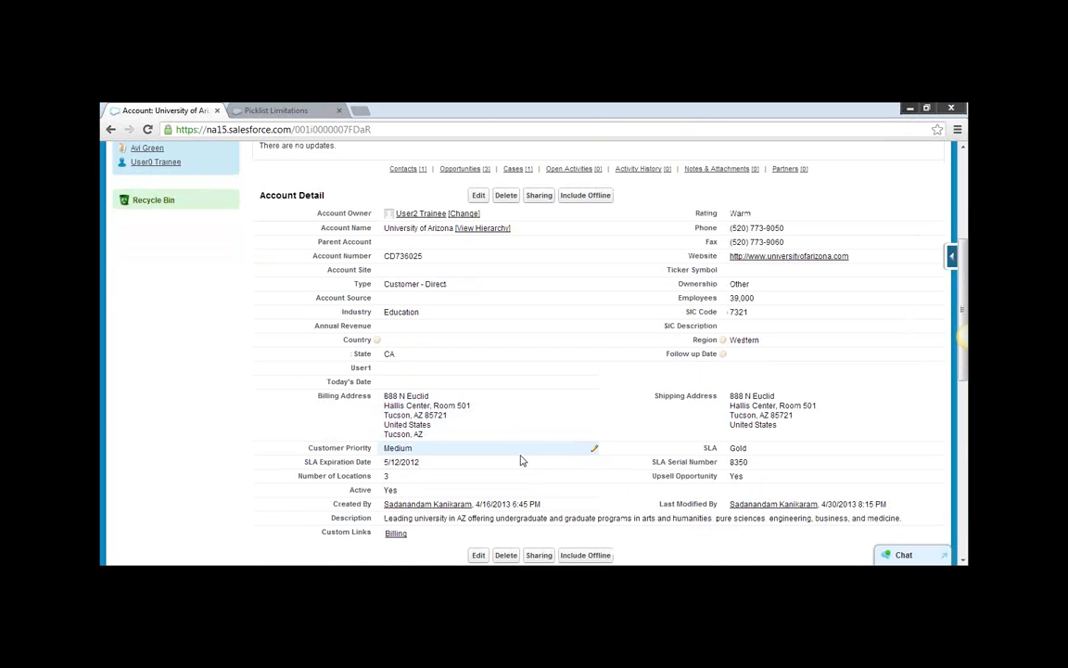
scroll(520, 460, up, 3)
scroll(520, 461, up, 3)
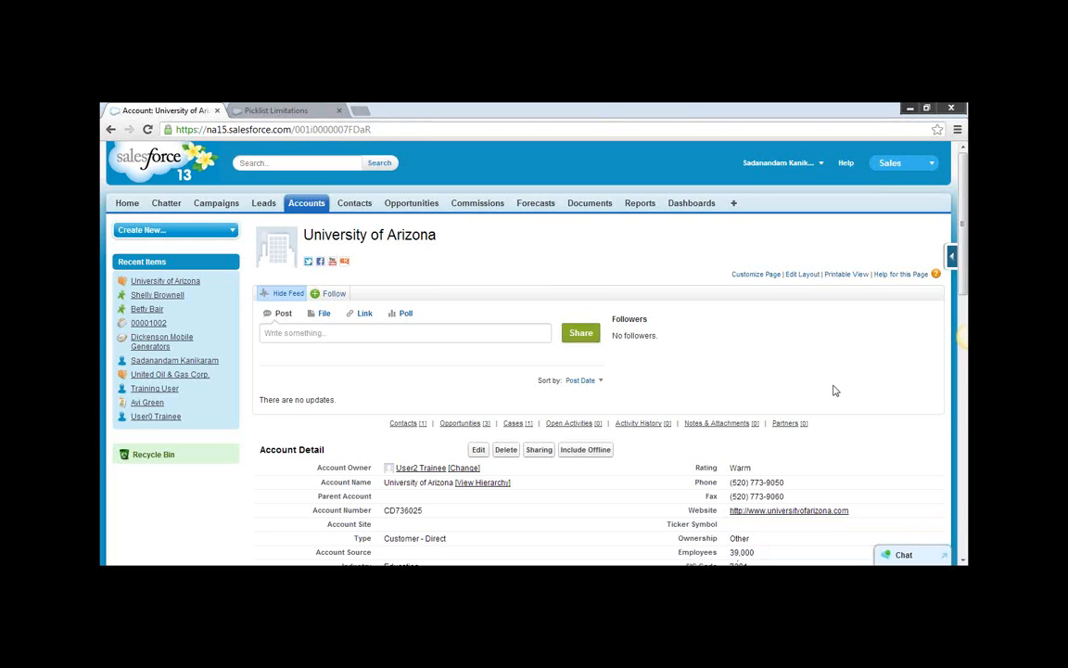
scroll(833, 390, down, 1)
scroll(833, 390, up, 1)
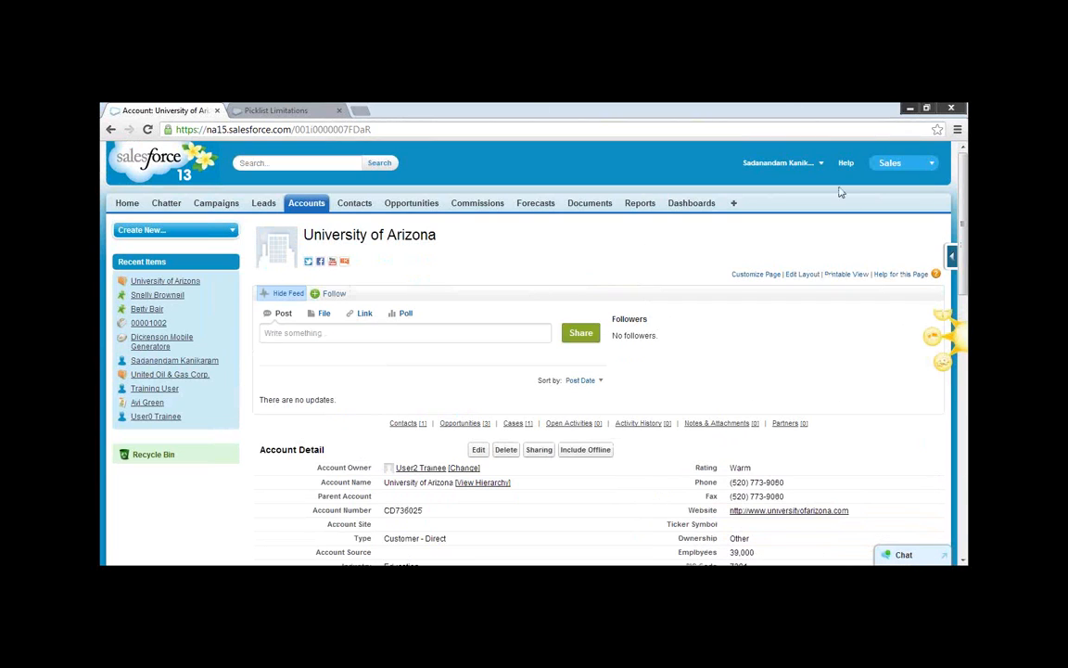
Go to Setup and open the list of Opportunity fields in the app customization settings.
click(816, 164)
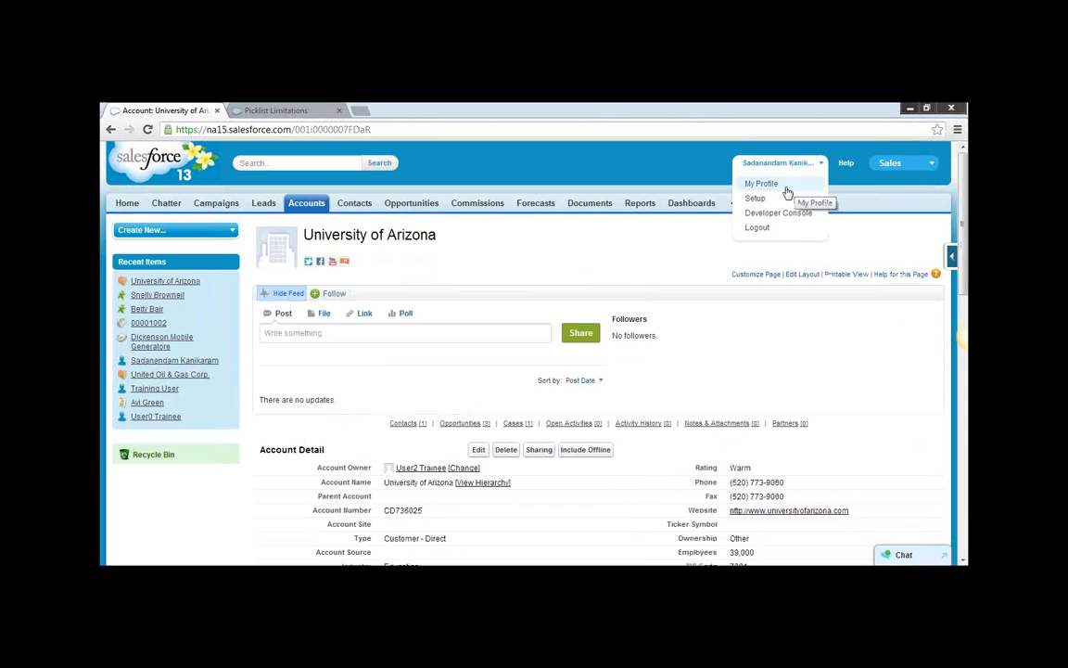
click(763, 199)
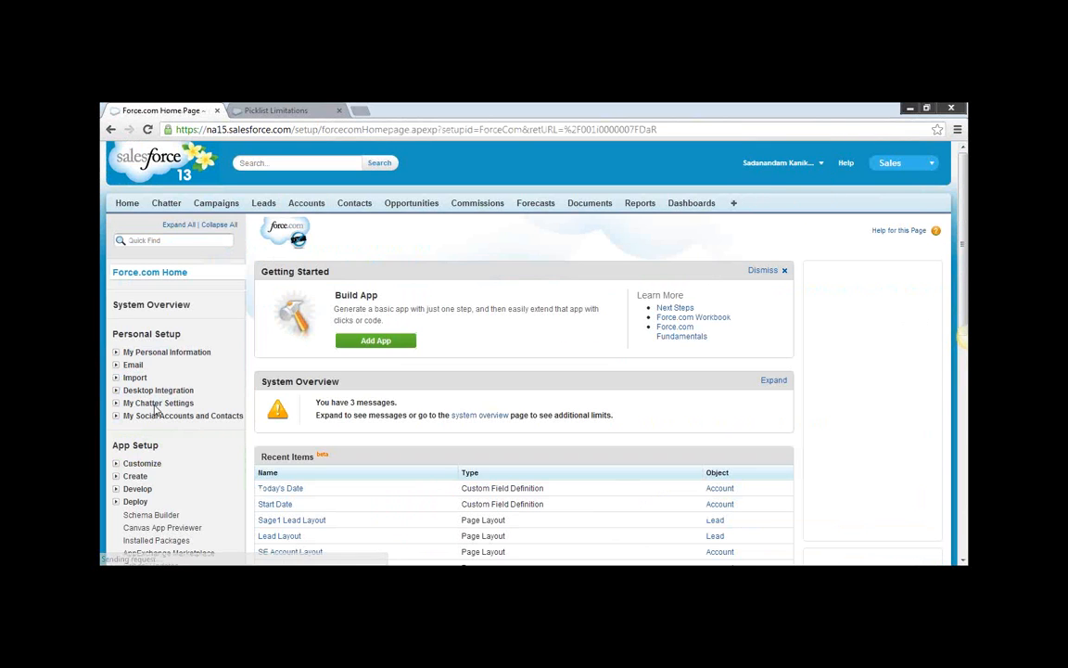
scroll(132, 428, down, 3)
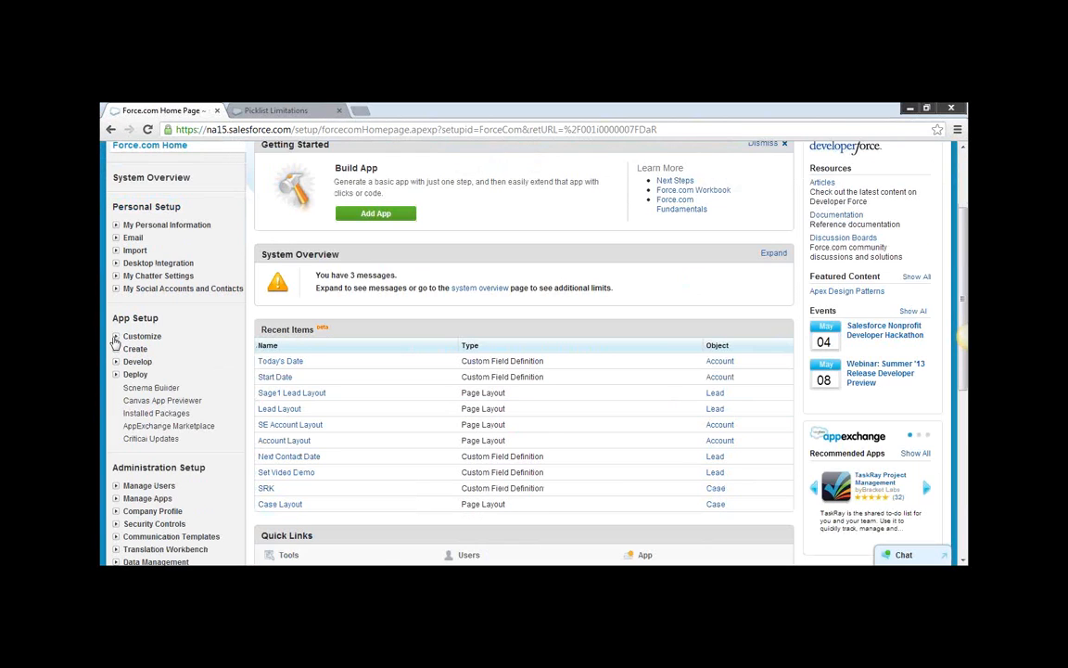
click(116, 339)
scroll(129, 371, down, 1)
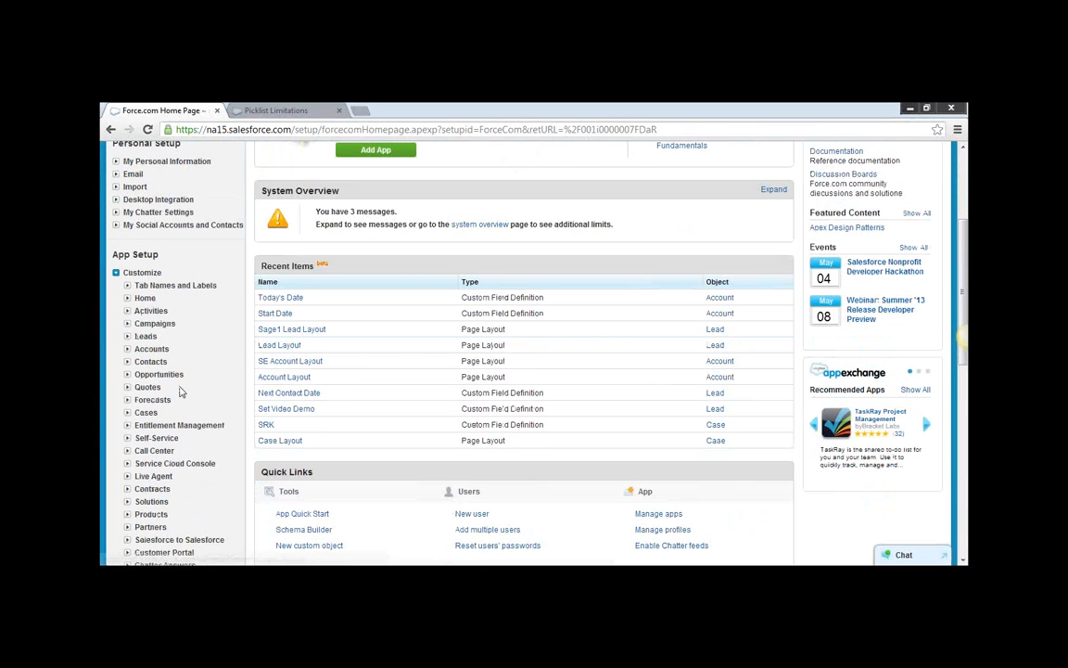
click(128, 374)
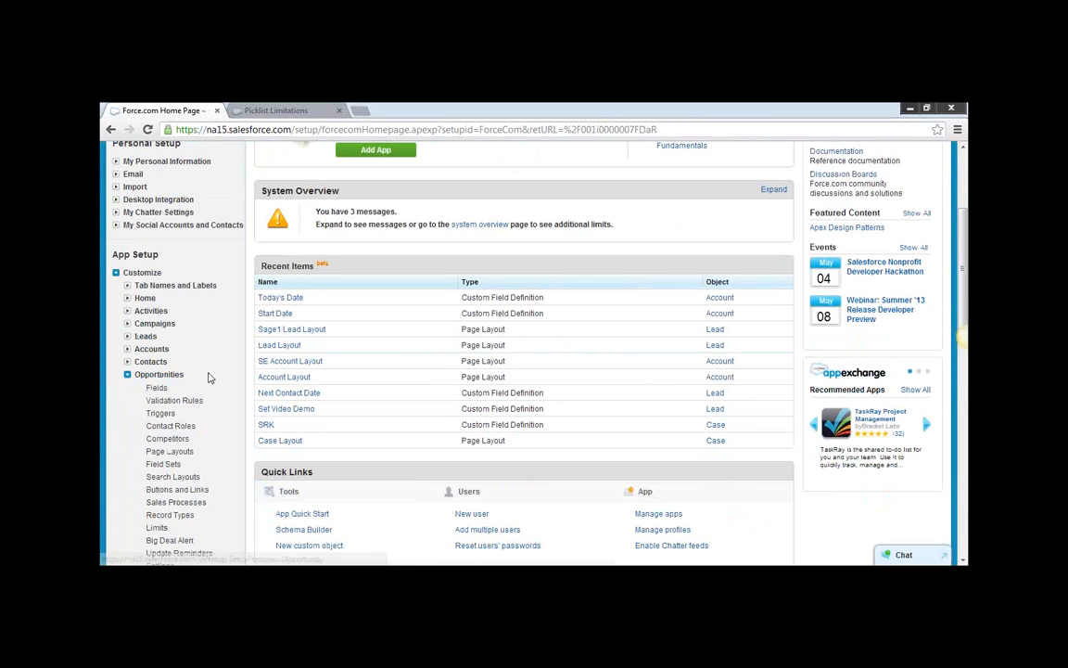
click(157, 389)
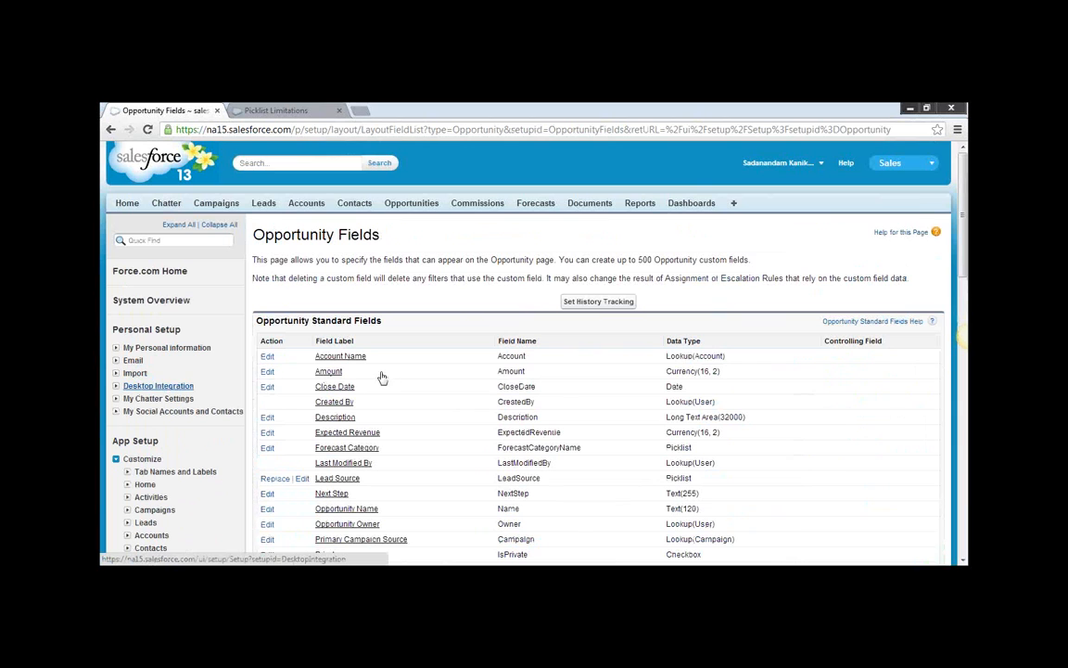
Start a new Opportunity custom field and choose Formula as its data type.
scroll(397, 376, down, 1)
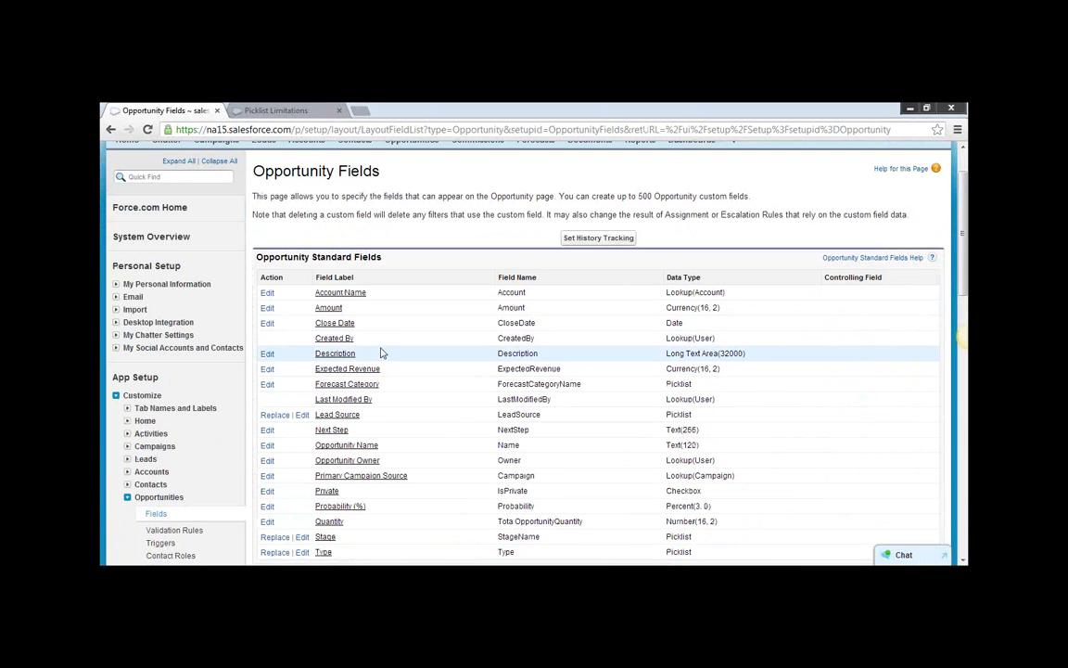
scroll(386, 355, down, 5)
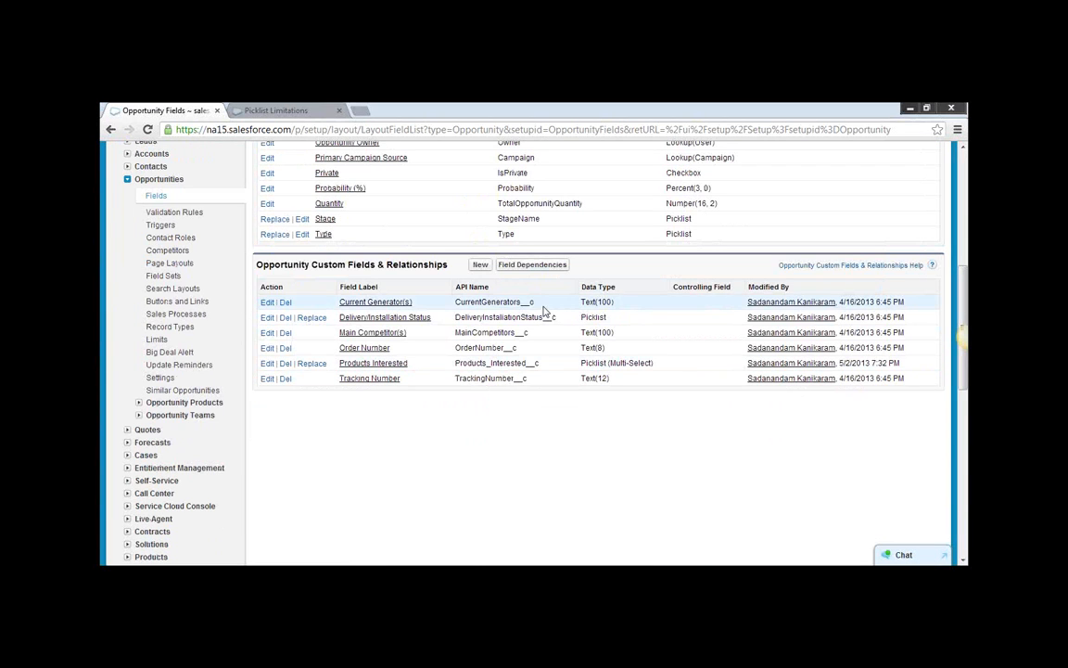
click(484, 267)
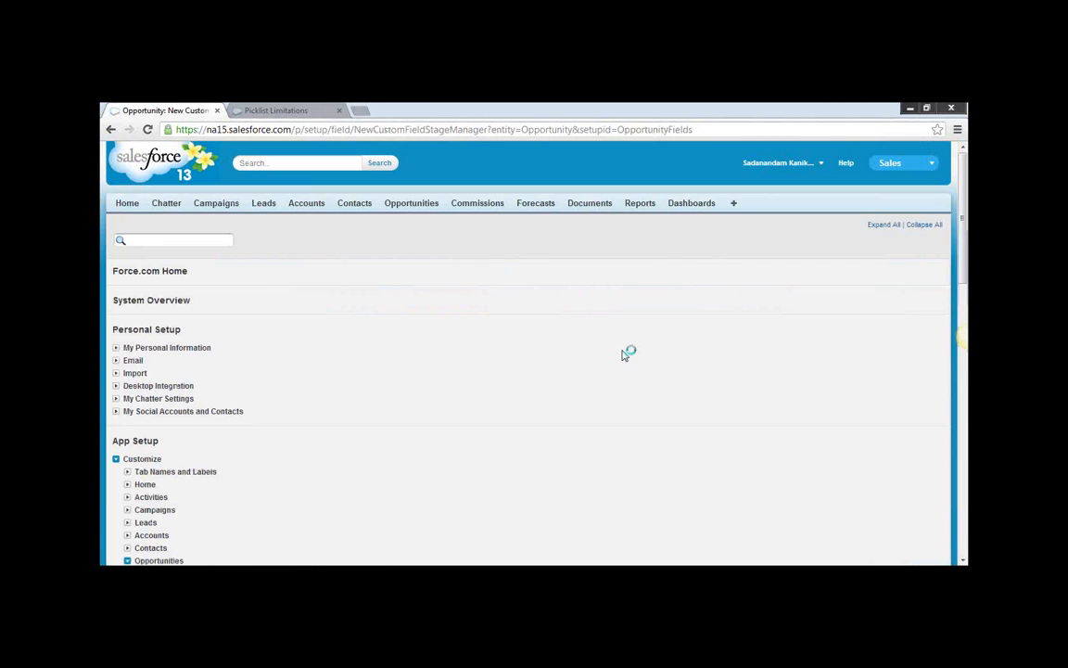
click(282, 432)
scroll(679, 437, down, 5)
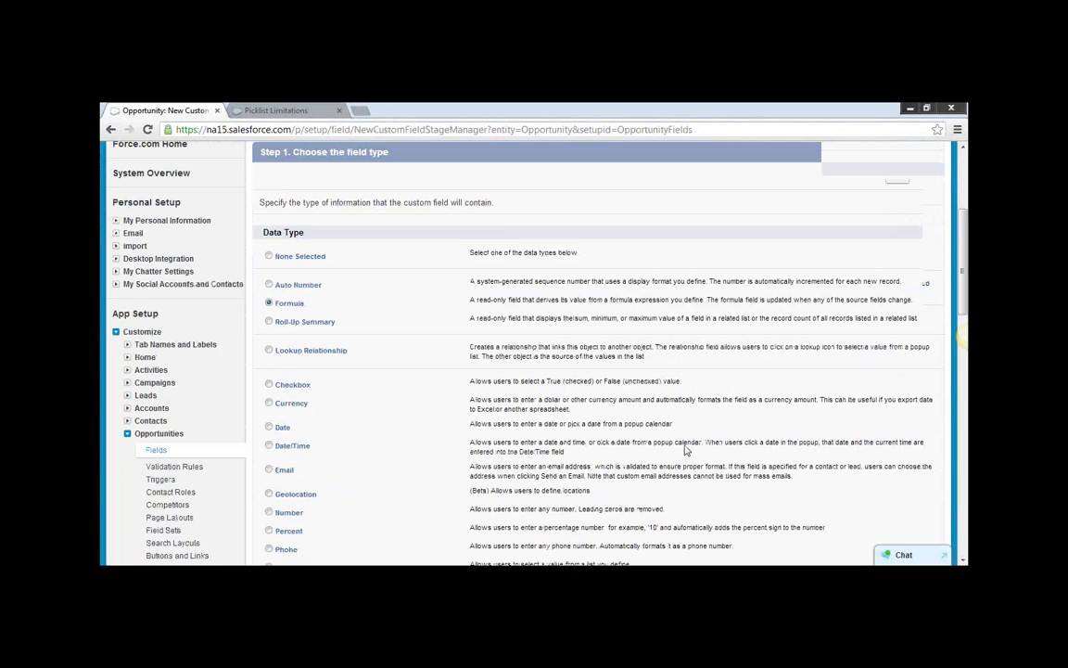
click(897, 539)
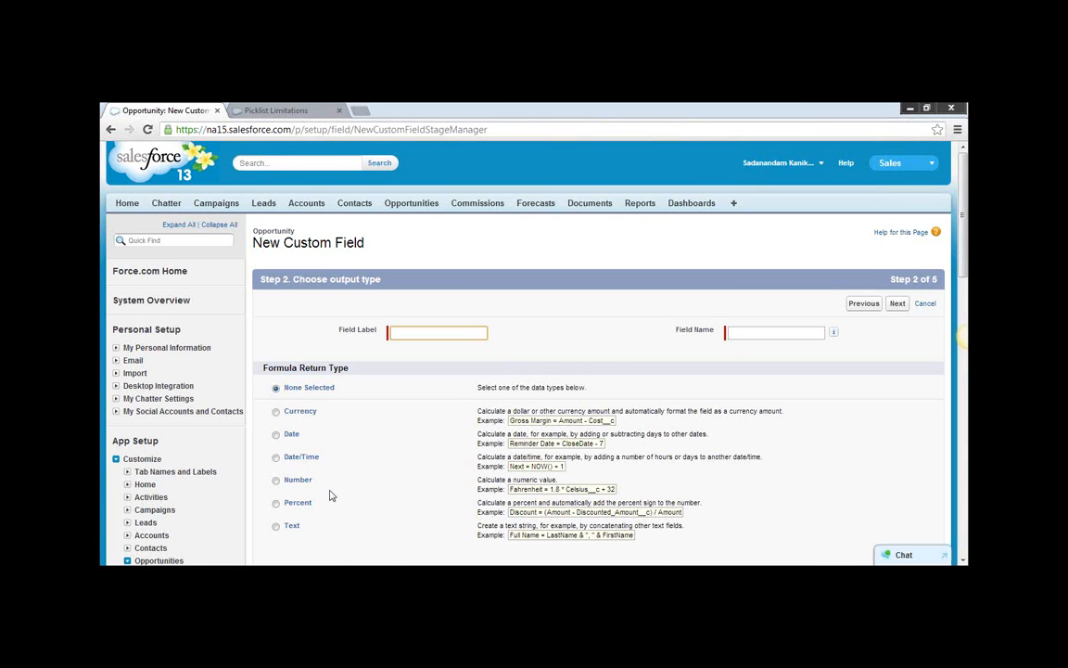
Set the formula return type to Text, label the field Account Region, and fill in the field name Account_Region.
click(290, 526)
click(421, 336)
text(Accoun)
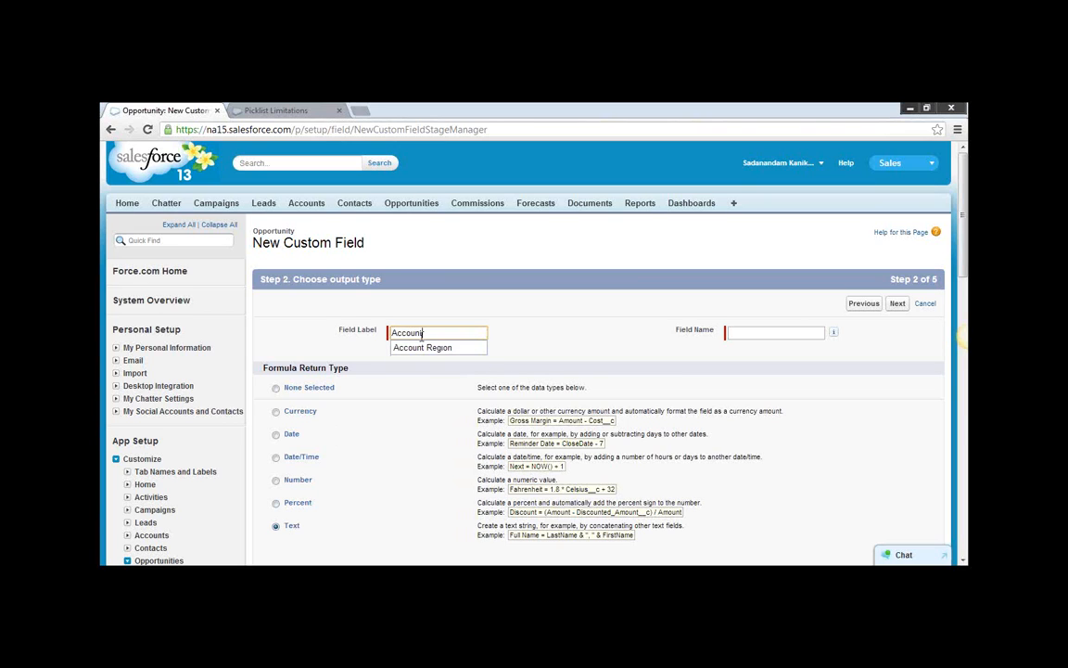
click(422, 347)
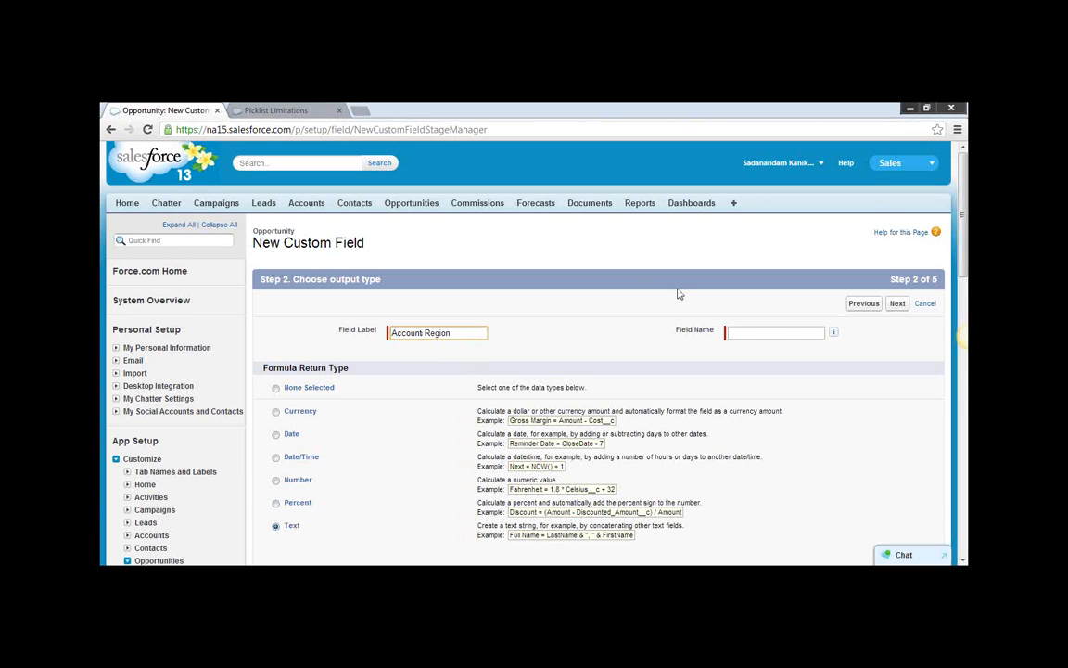
click(735, 332)
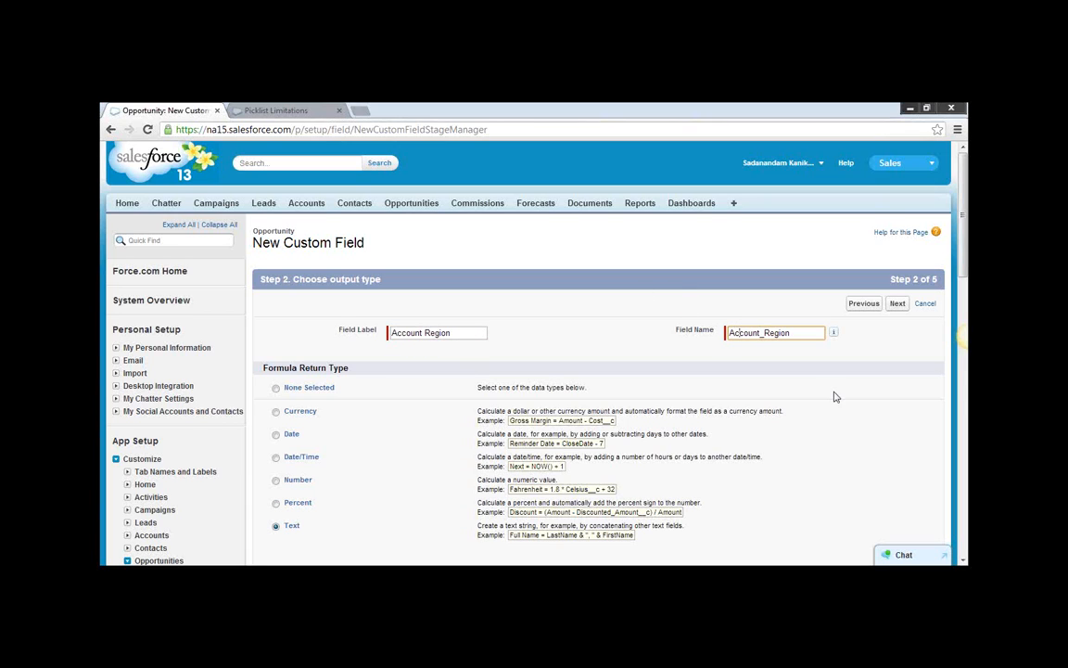
Open Opportunities in a separate browser tab and examine the details of the Dickenson Mobile Generators opportunity.
right_click(401, 205)
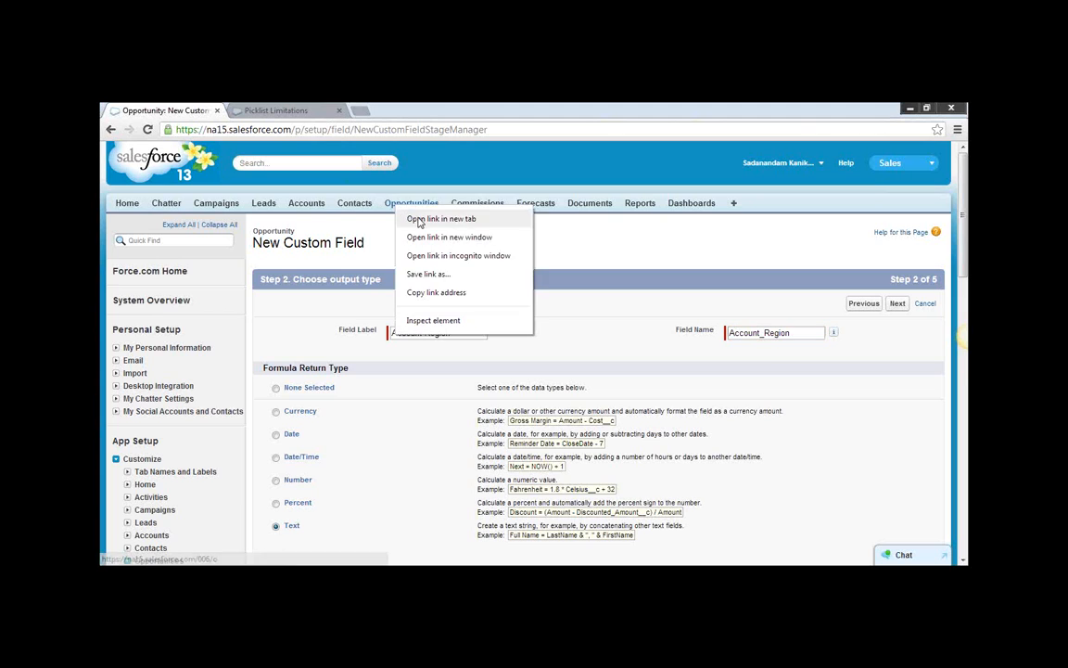
click(418, 220)
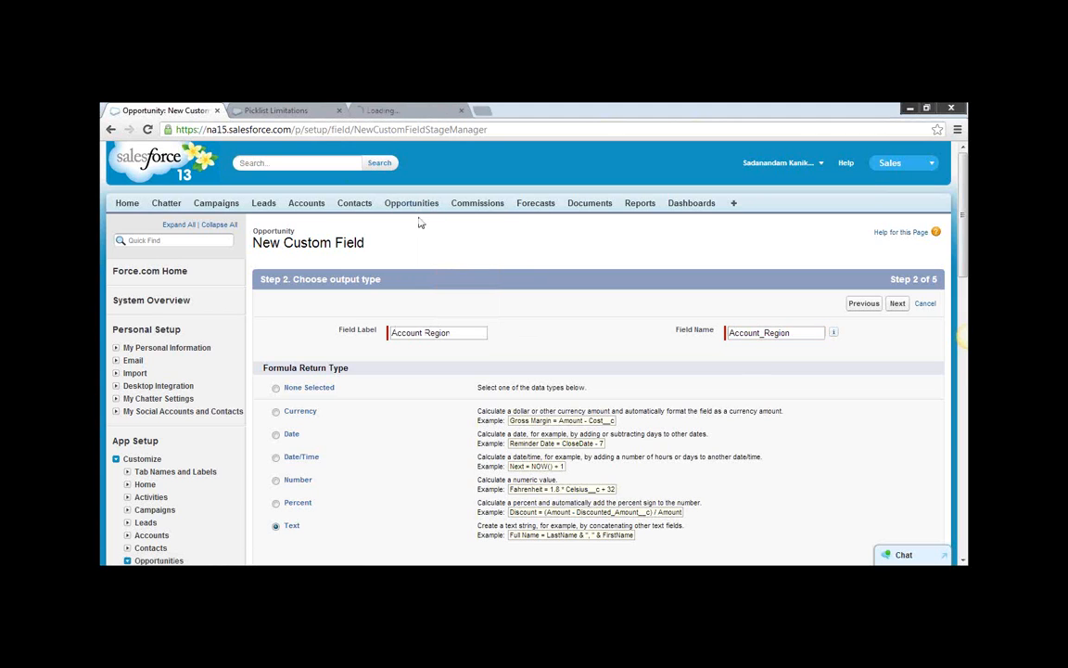
click(406, 112)
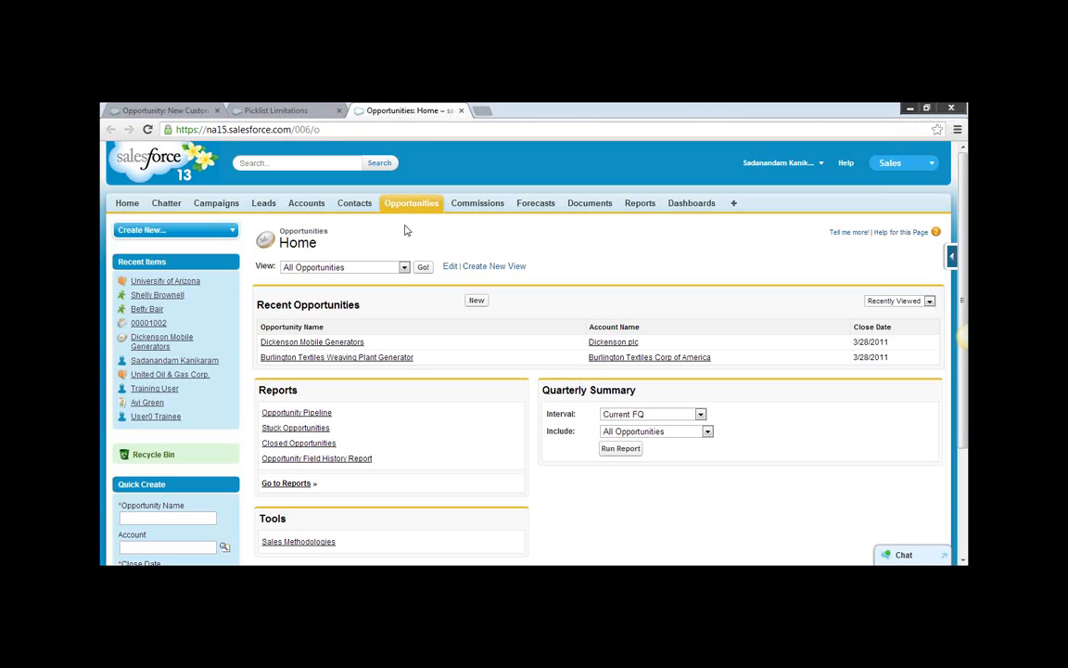
click(322, 343)
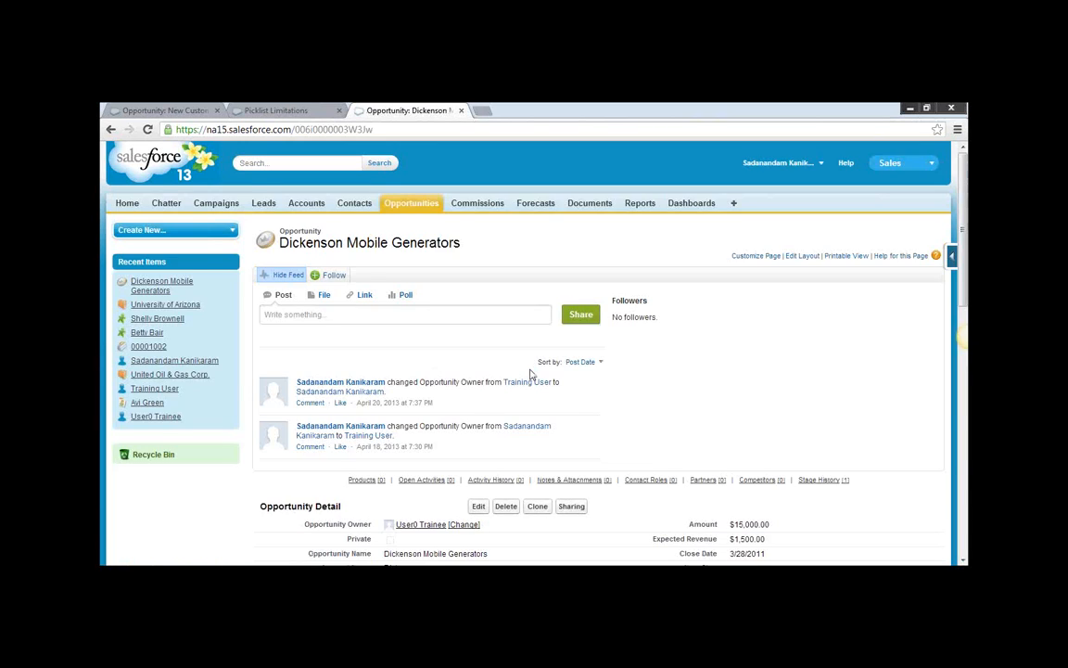
scroll(531, 373, down, 4)
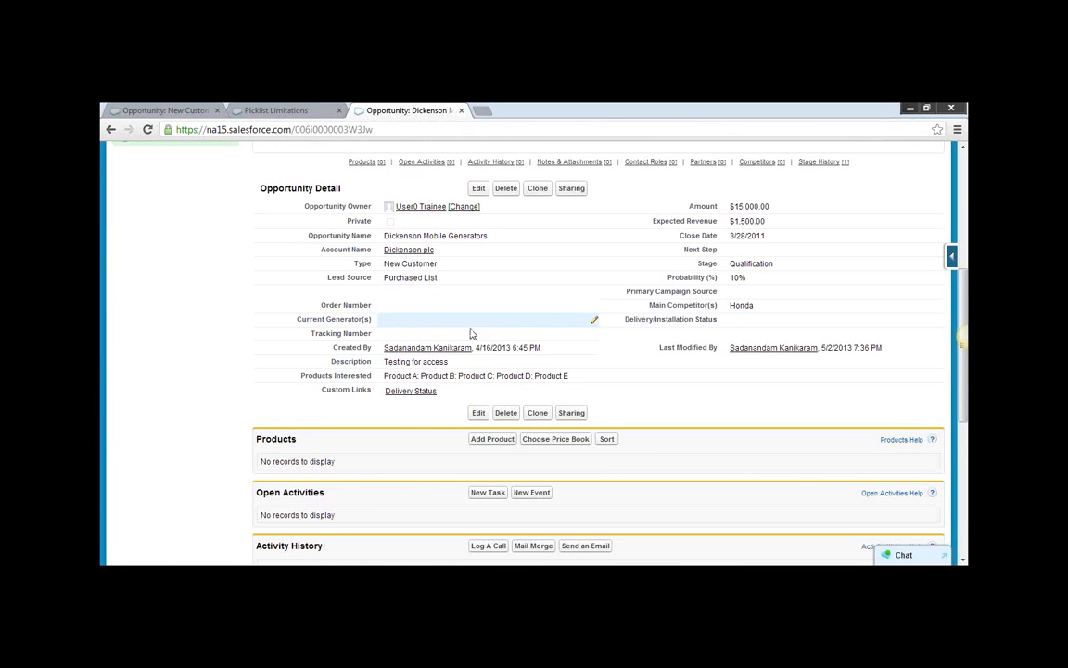
scroll(464, 297, up, 4)
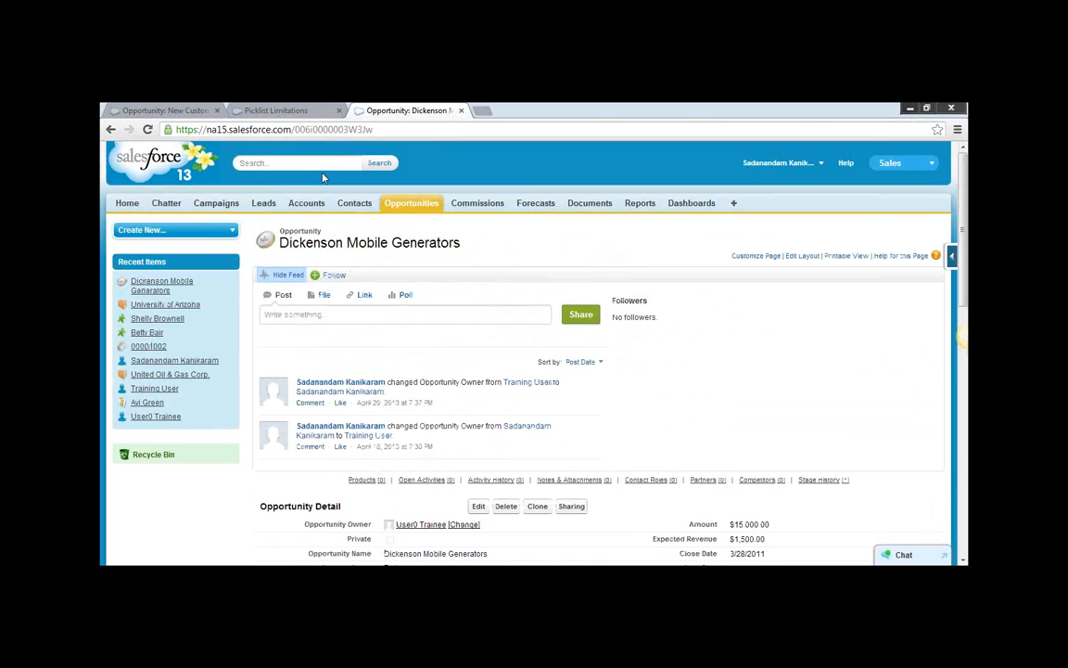
Open the University of Arizona account from the accounts list, inspect its account details, and return to the list.
click(305, 203)
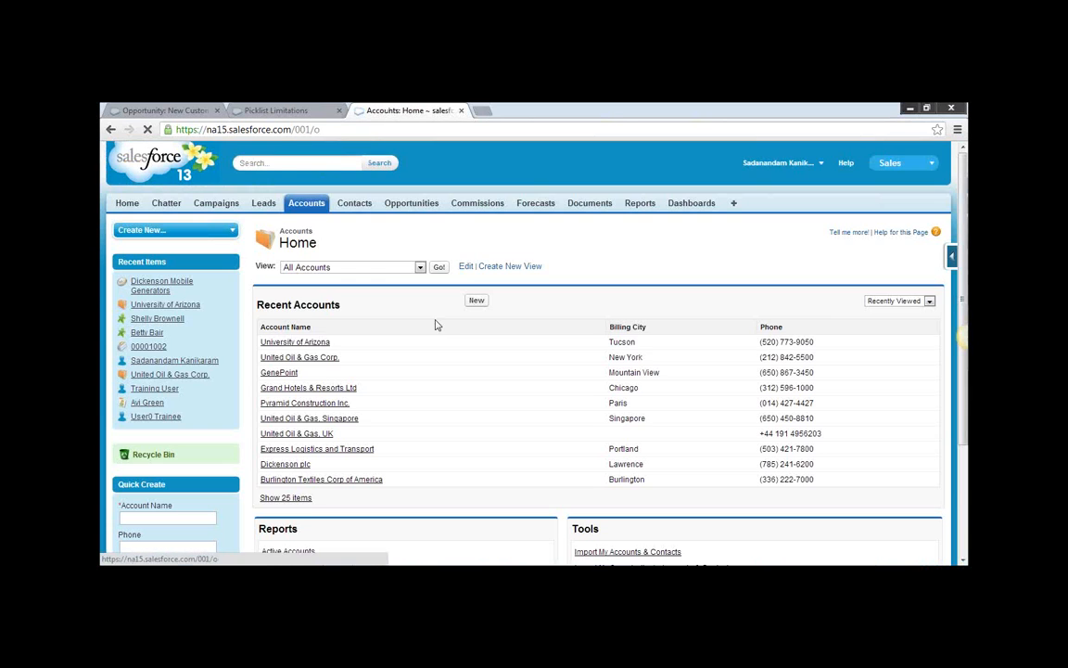
scroll(454, 365, down, 1)
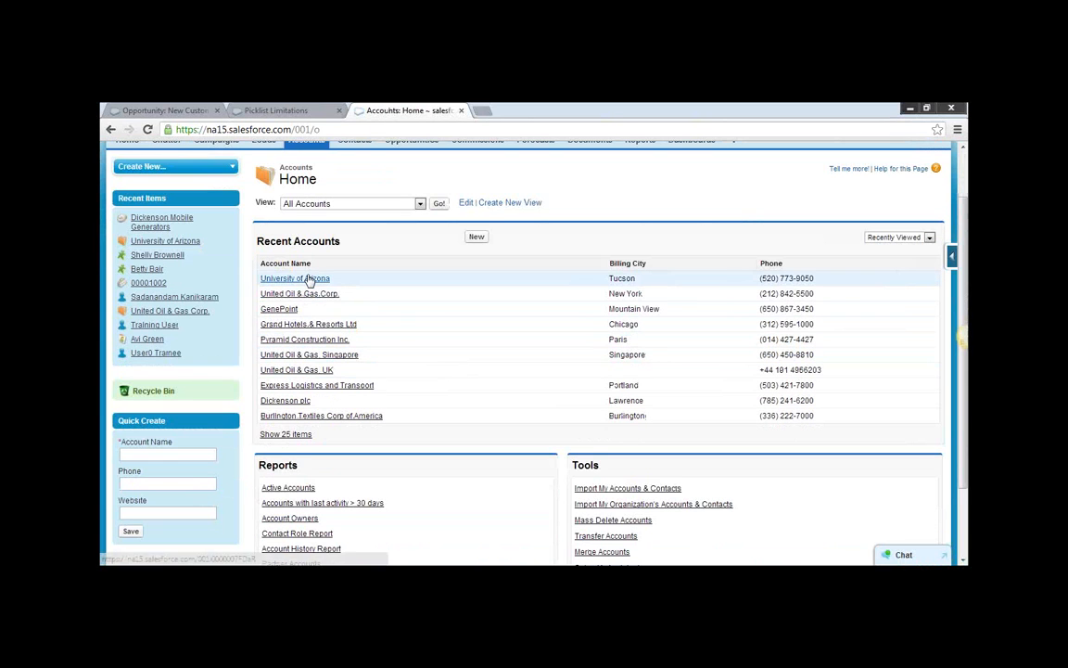
click(309, 278)
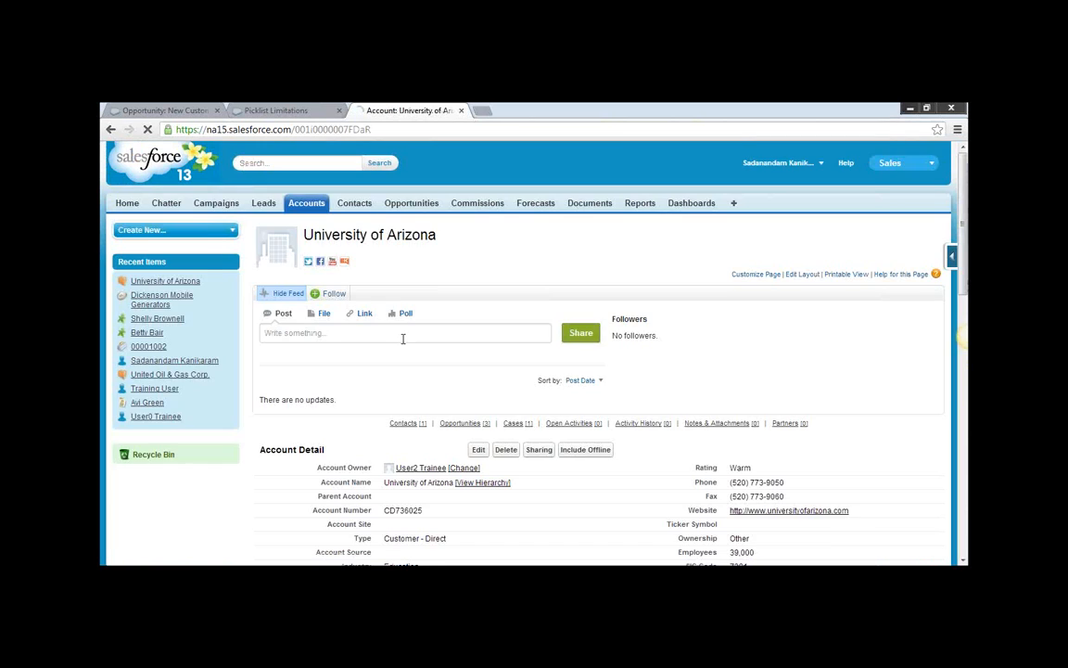
scroll(402, 352, down, 4)
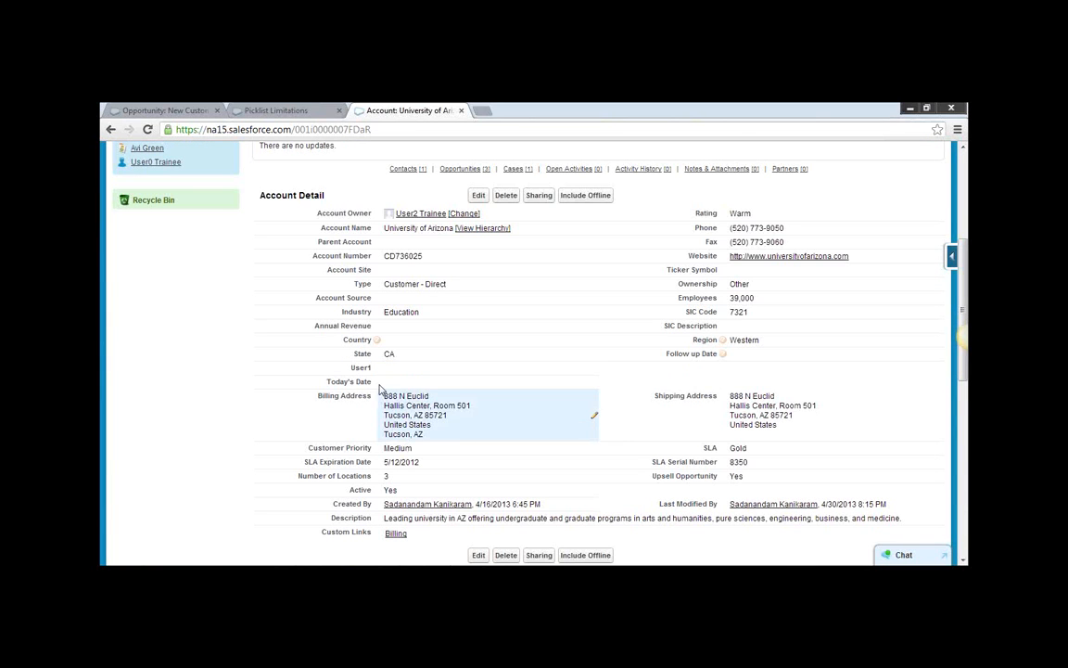
double_click(393, 384)
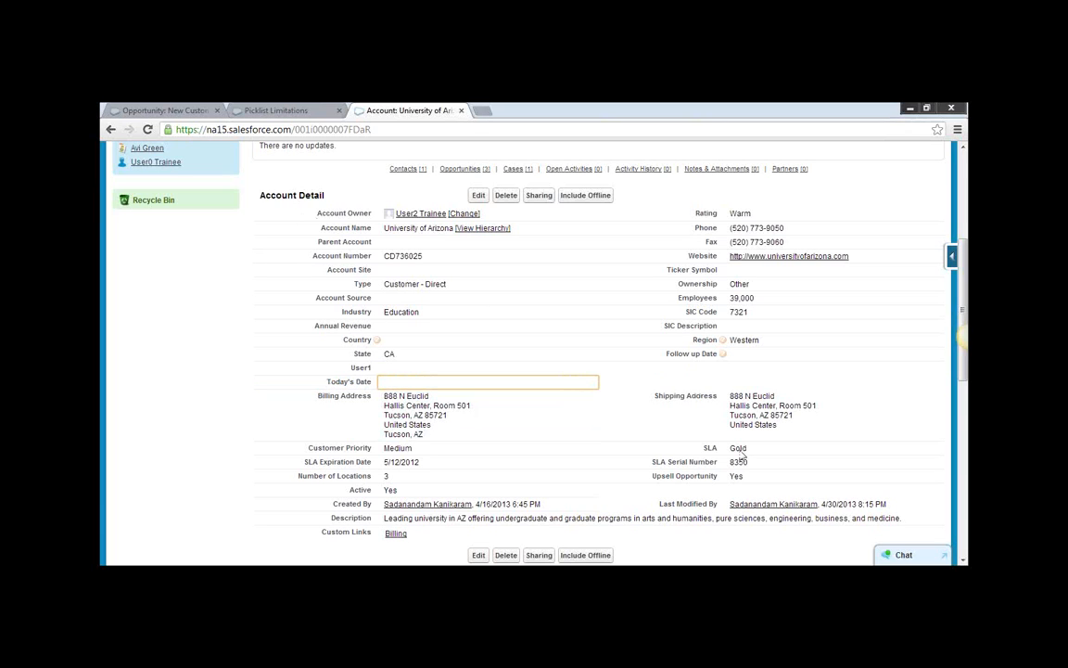
scroll(499, 365, up, 3)
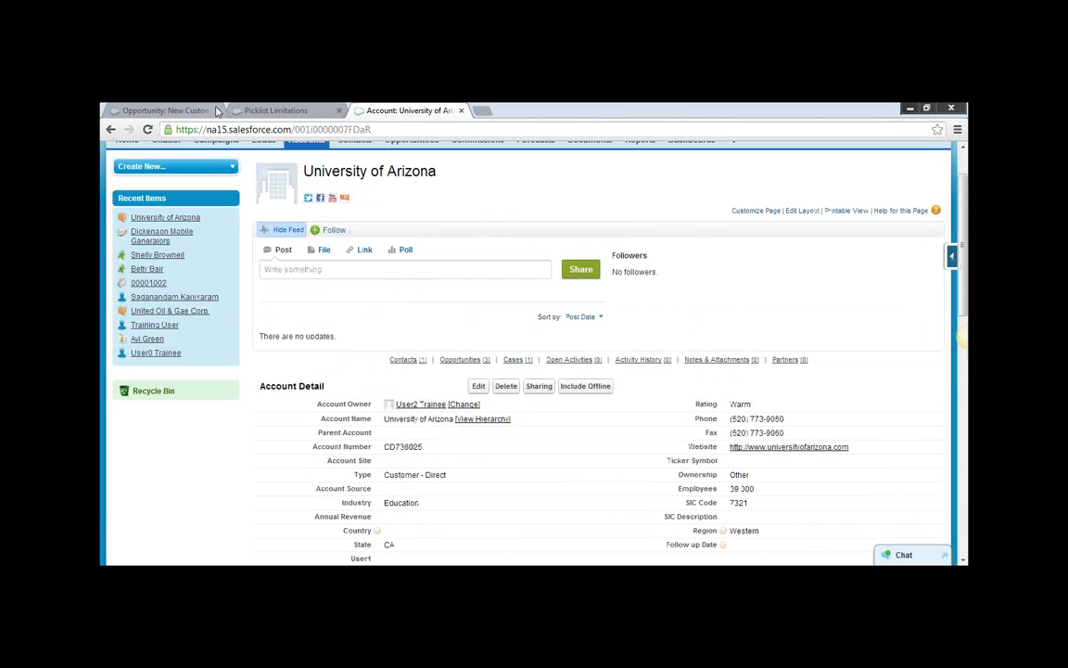
click(111, 130)
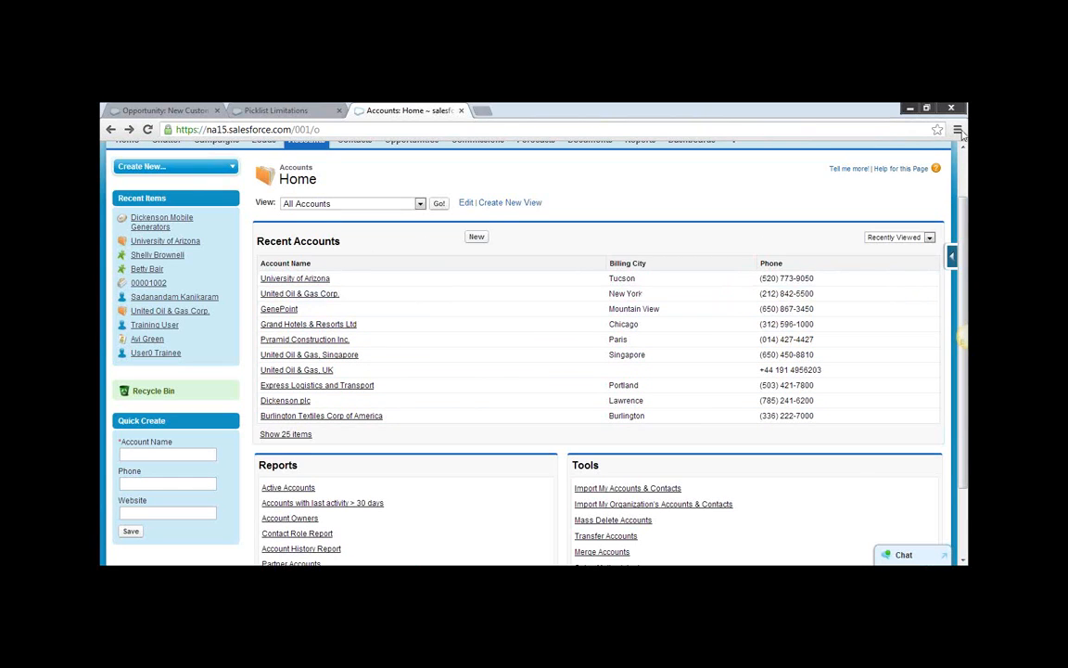
scroll(408, 265, up, 1)
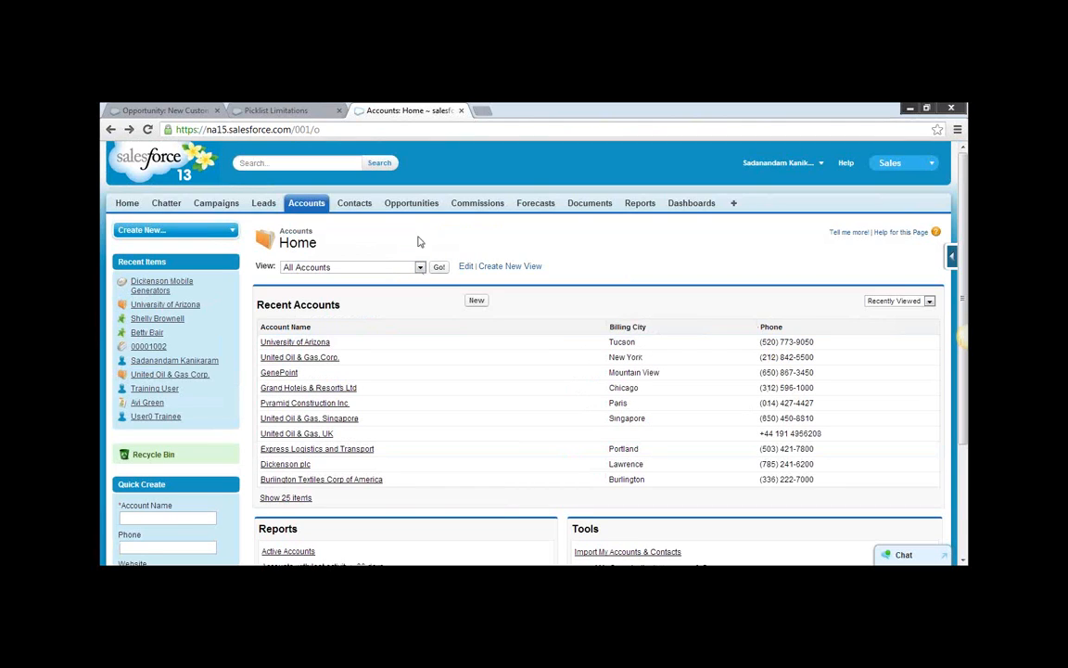
Reopen the Dickenson Mobile Generators opportunity and examine its Account Name field and the linked account's preview.
click(422, 205)
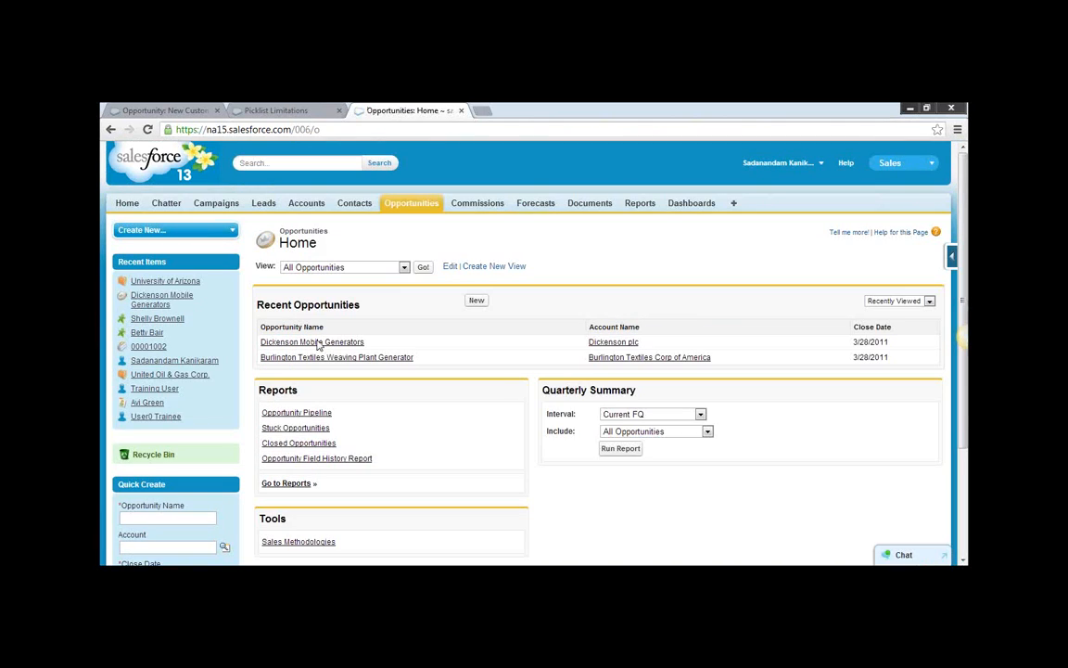
click(318, 342)
scroll(408, 362, down, 3)
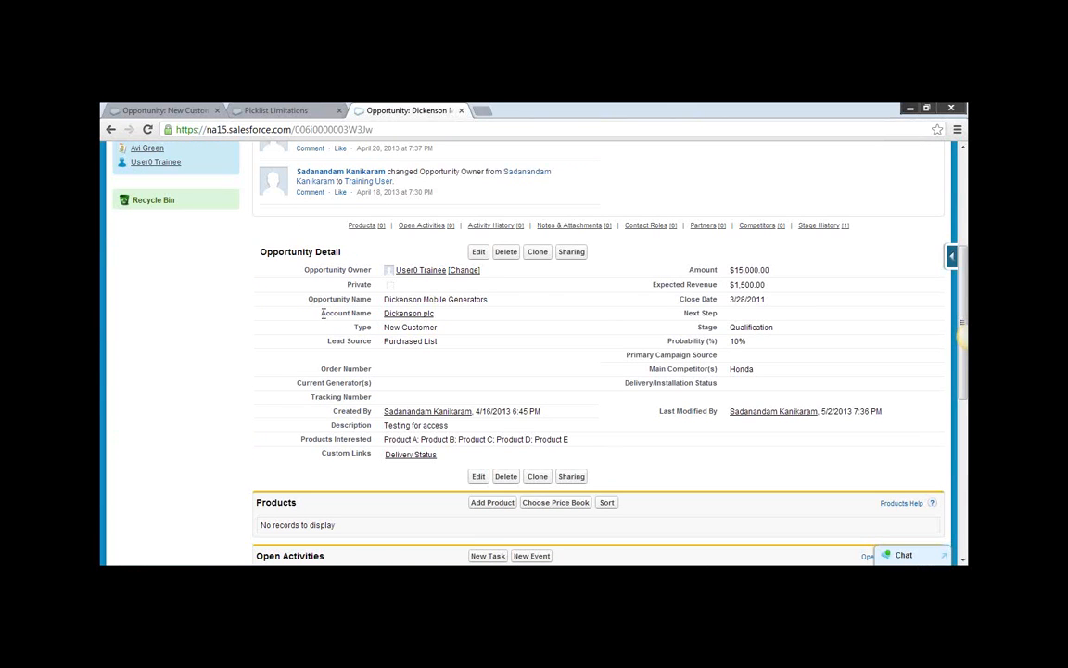
drag(323, 314, 373, 314)
click(369, 315)
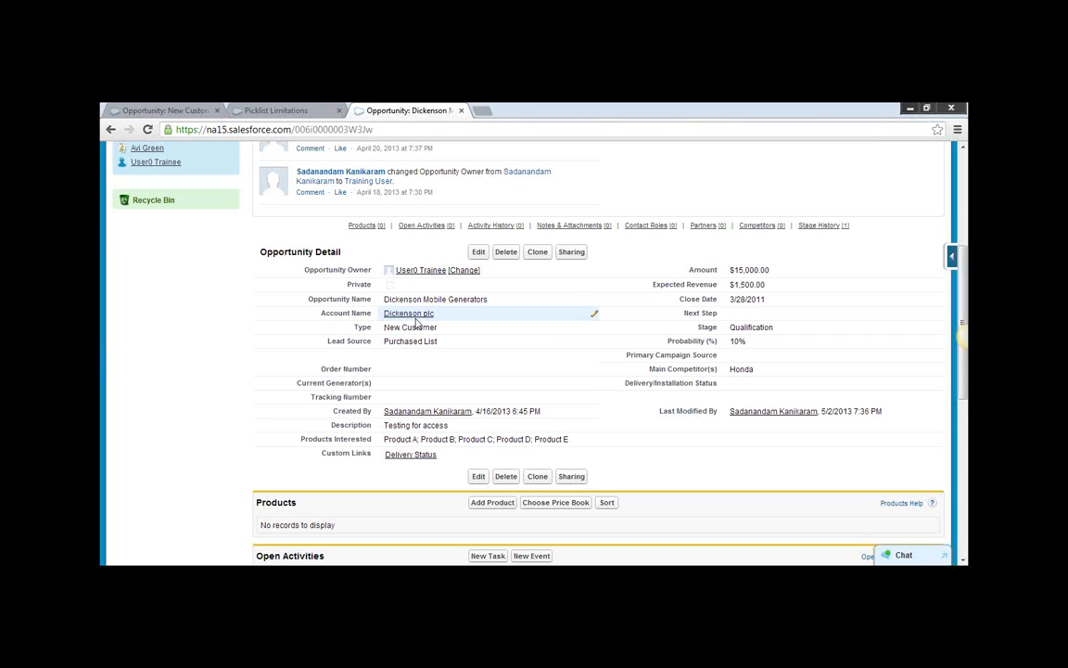
mouse_move(429, 318)
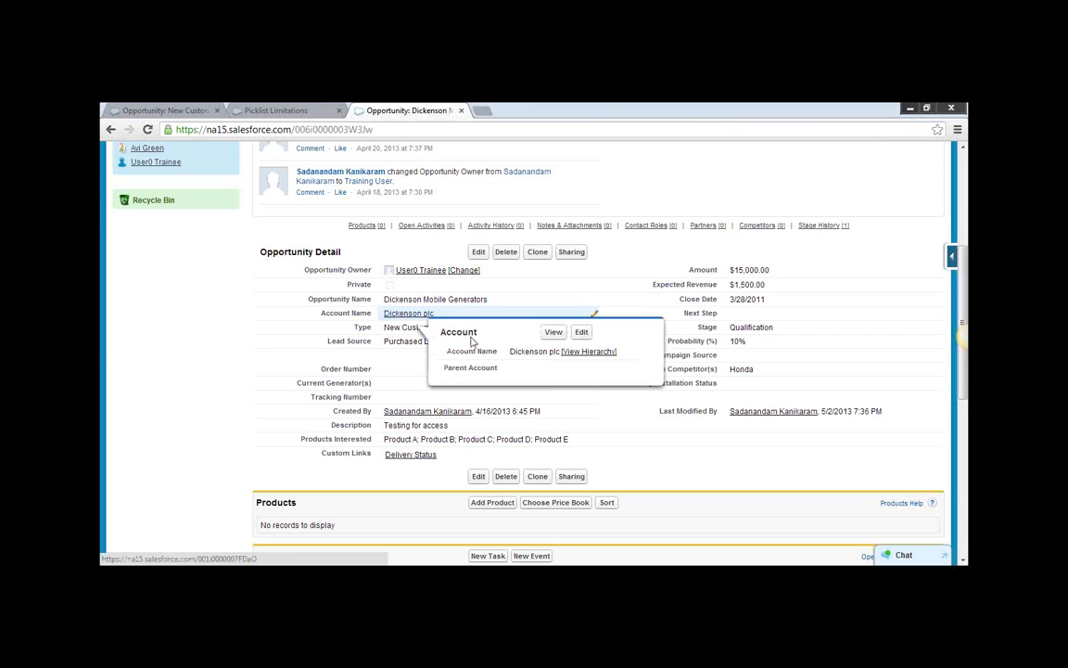
Open the Dickenson plc account linked to the opportunity and examine the Region field in its account details.
click(406, 315)
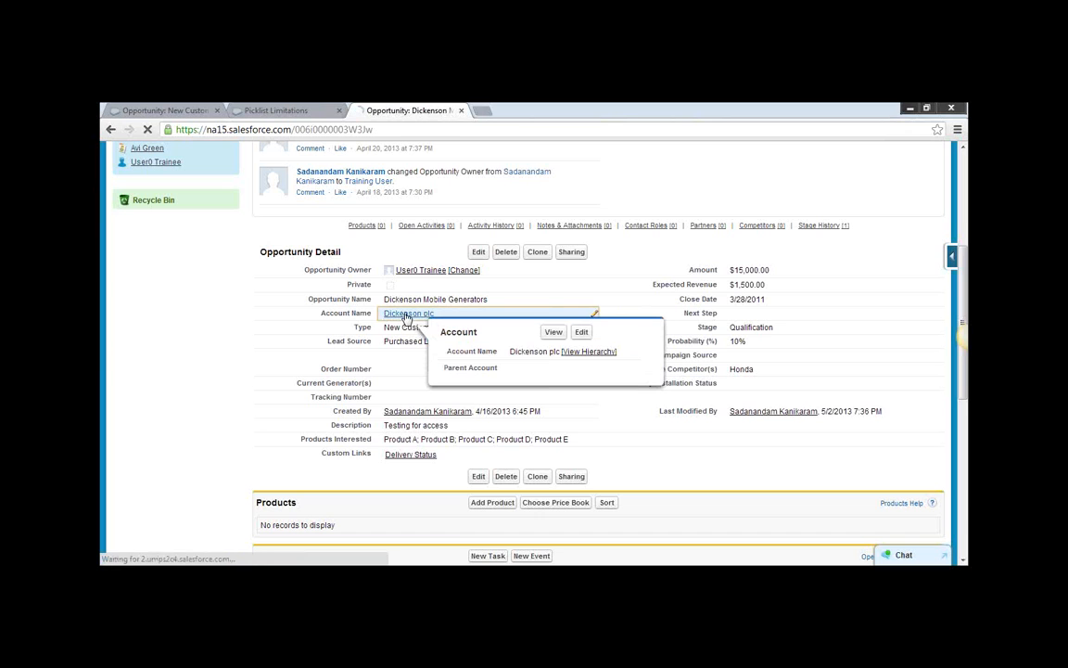
scroll(519, 363, down, 3)
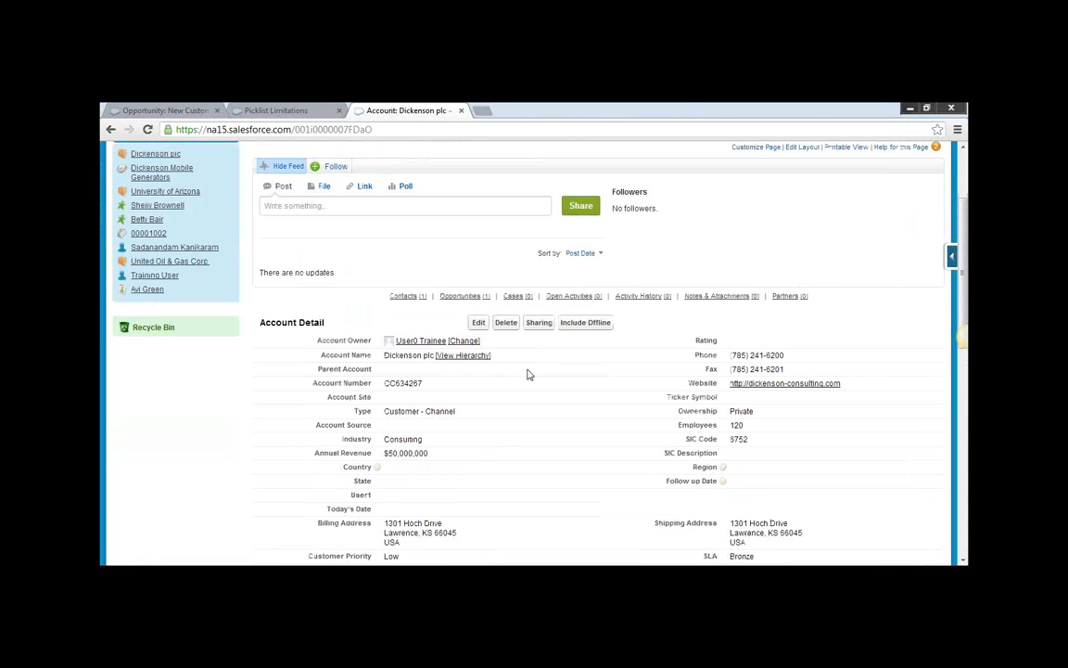
scroll(529, 374, down, 2)
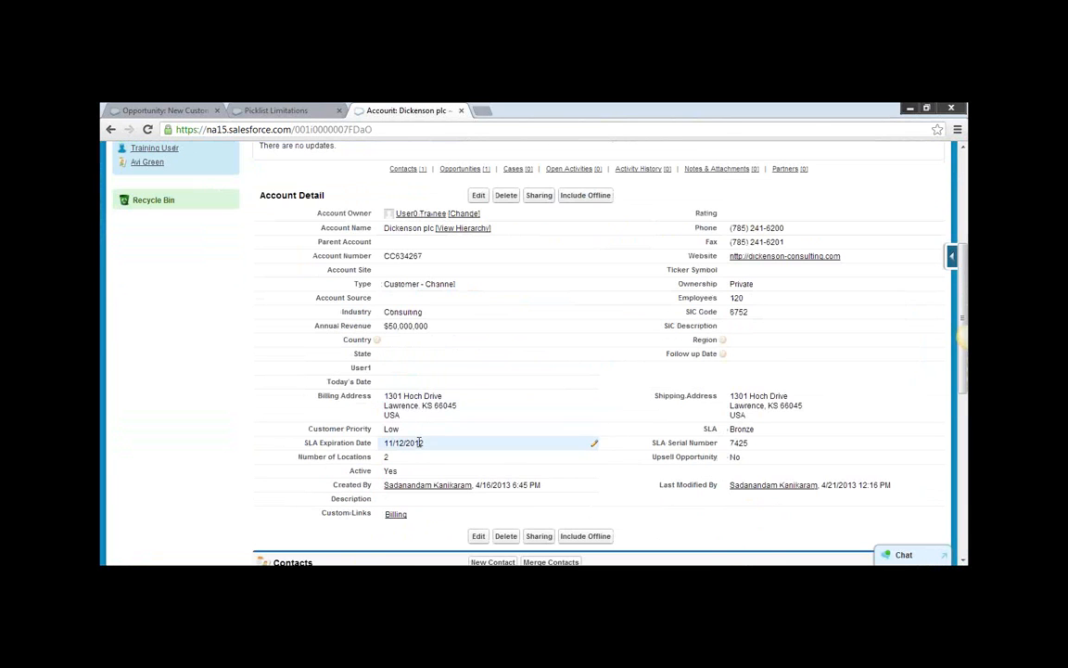
scroll(494, 427, up, 3)
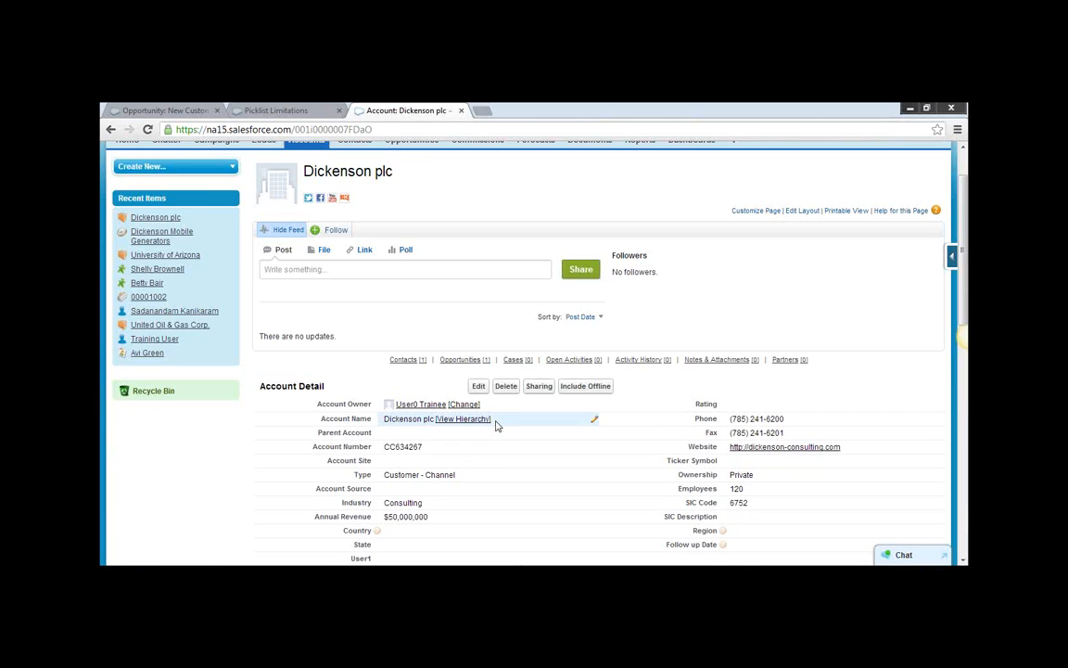
scroll(496, 426, down, 1)
scroll(496, 426, up, 1)
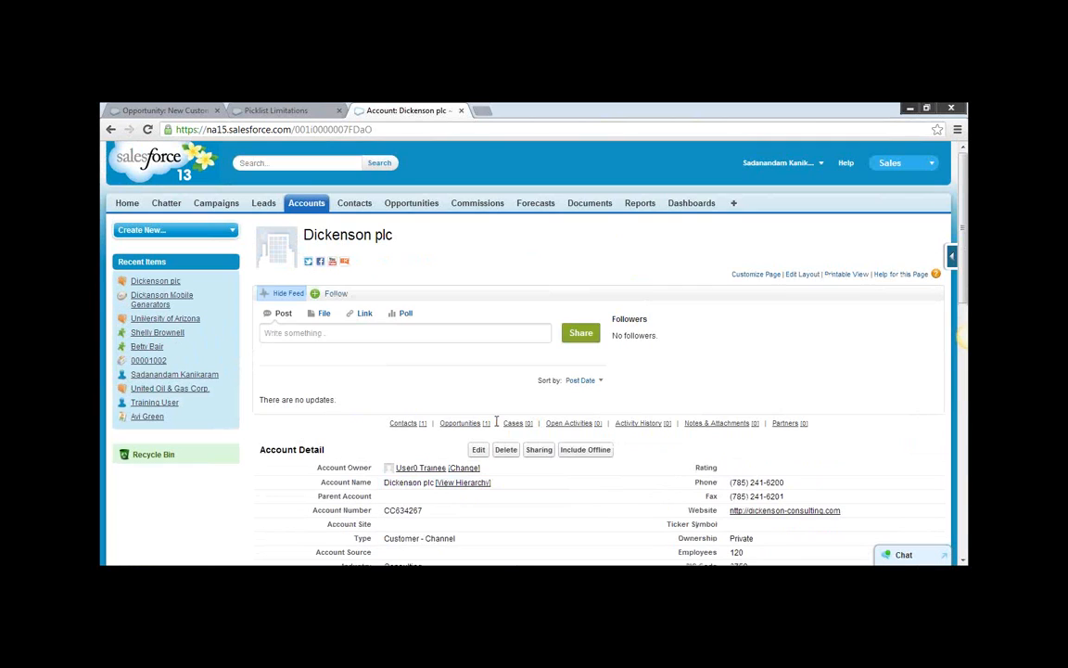
click(823, 165)
click(543, 173)
scroll(543, 173, down, 5)
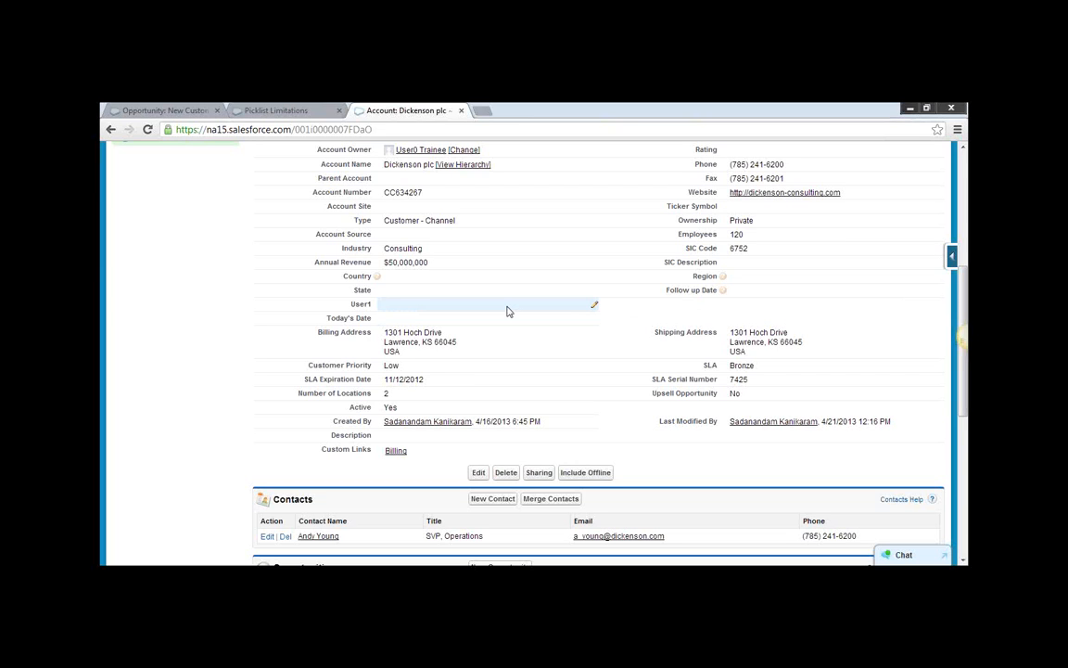
double_click(708, 275)
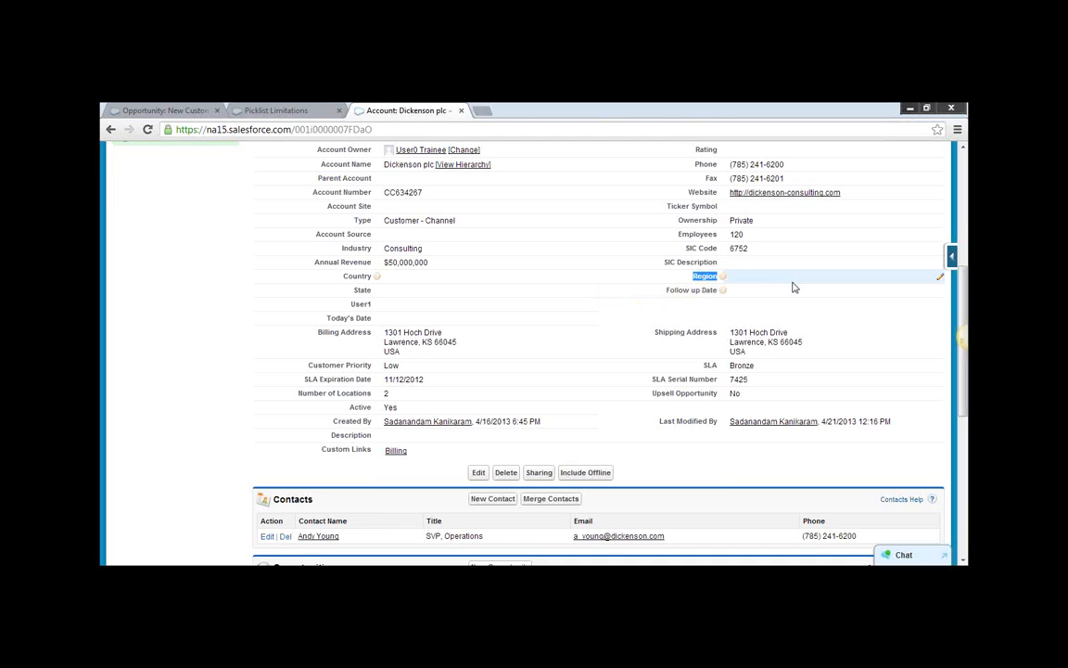
scroll(793, 288, up, 1)
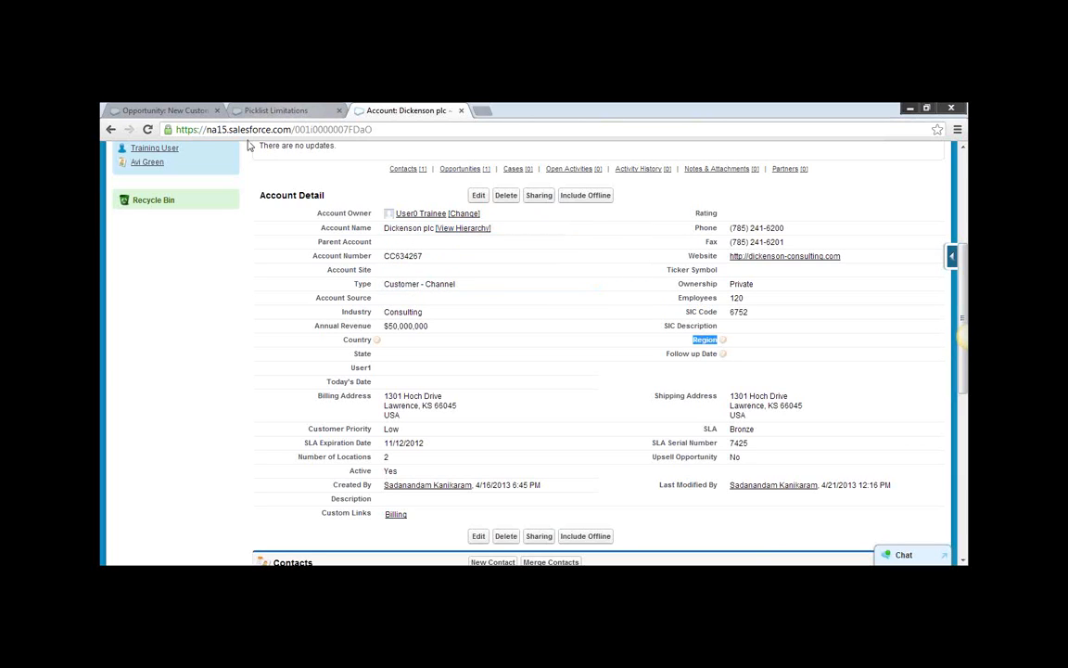
click(301, 113)
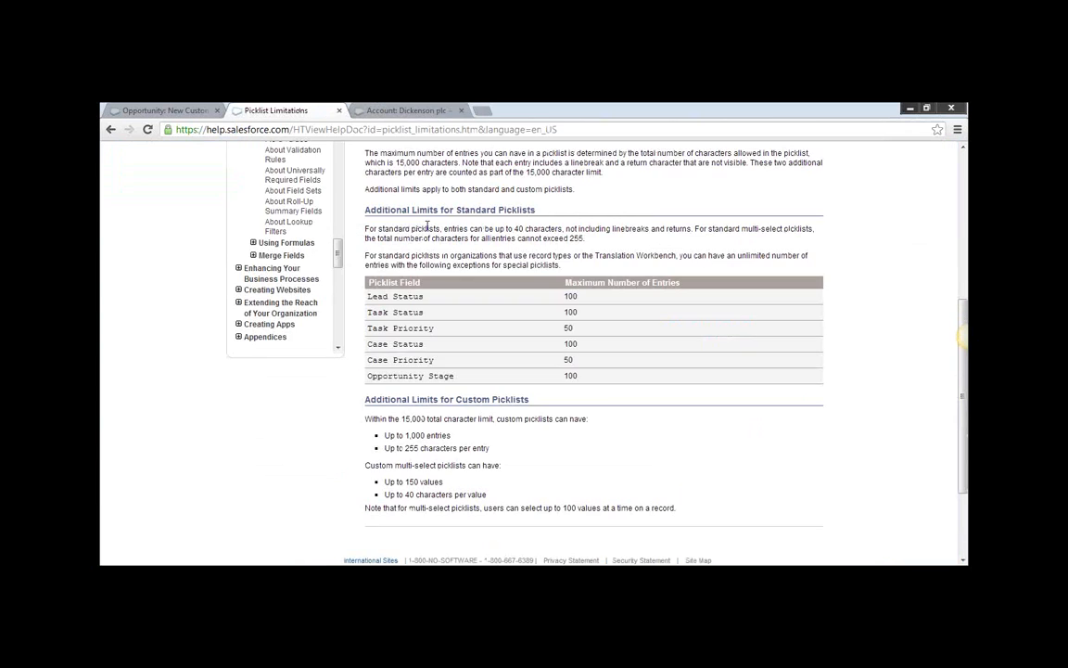
Return from the Dickenson plc account to the Dickenson Mobile Generators opportunity and examine its Account Name field.
scroll(409, 183, up, 1)
click(408, 112)
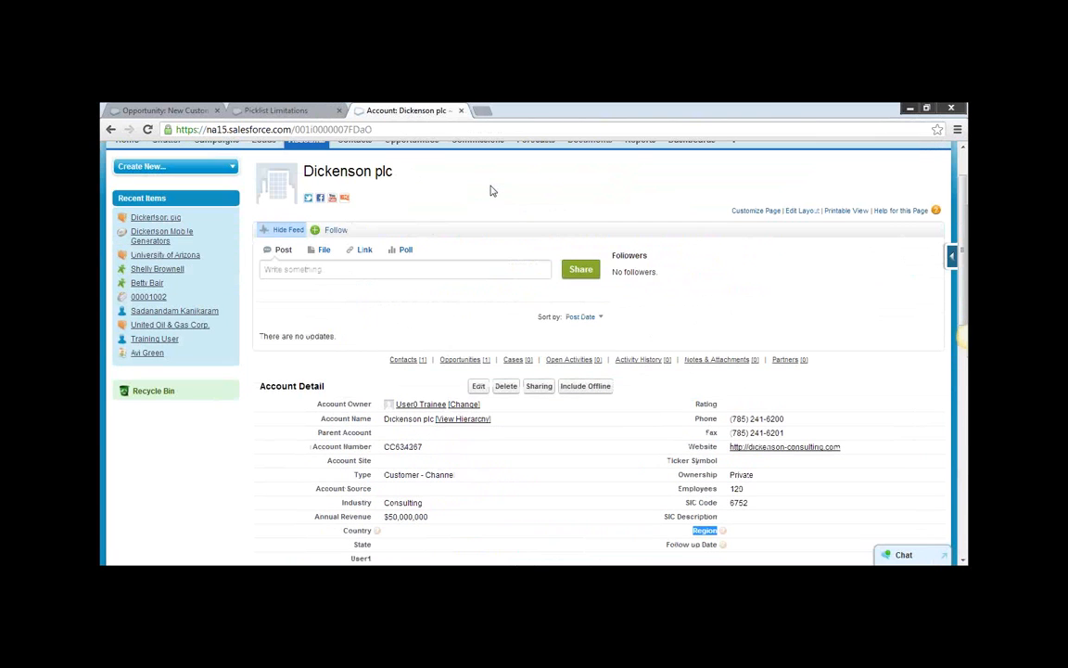
scroll(493, 191, up, 1)
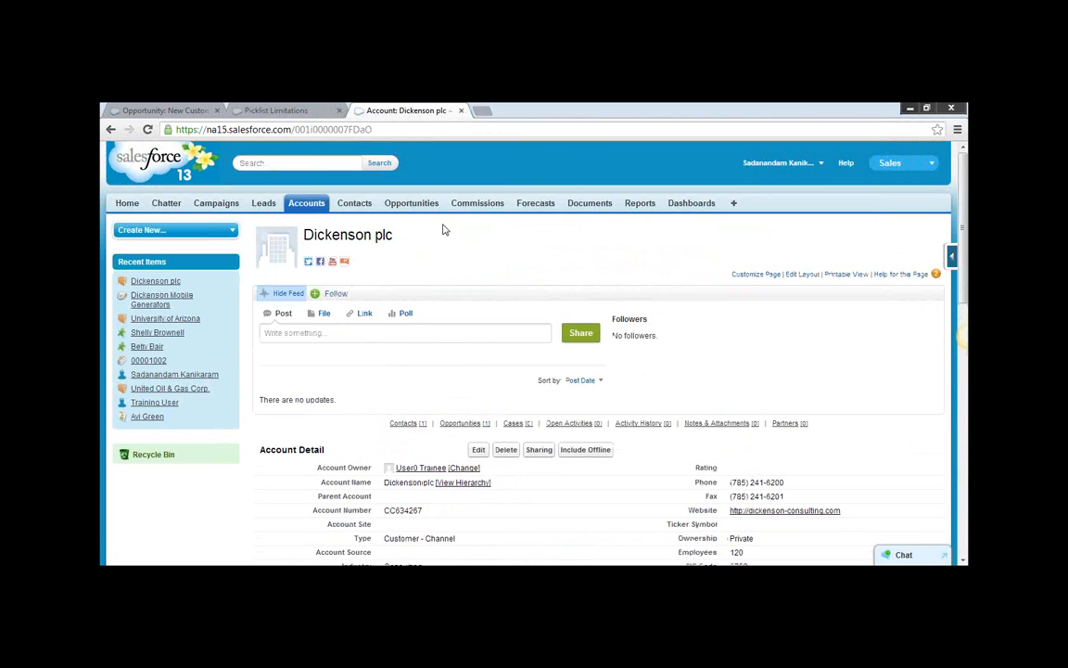
click(393, 209)
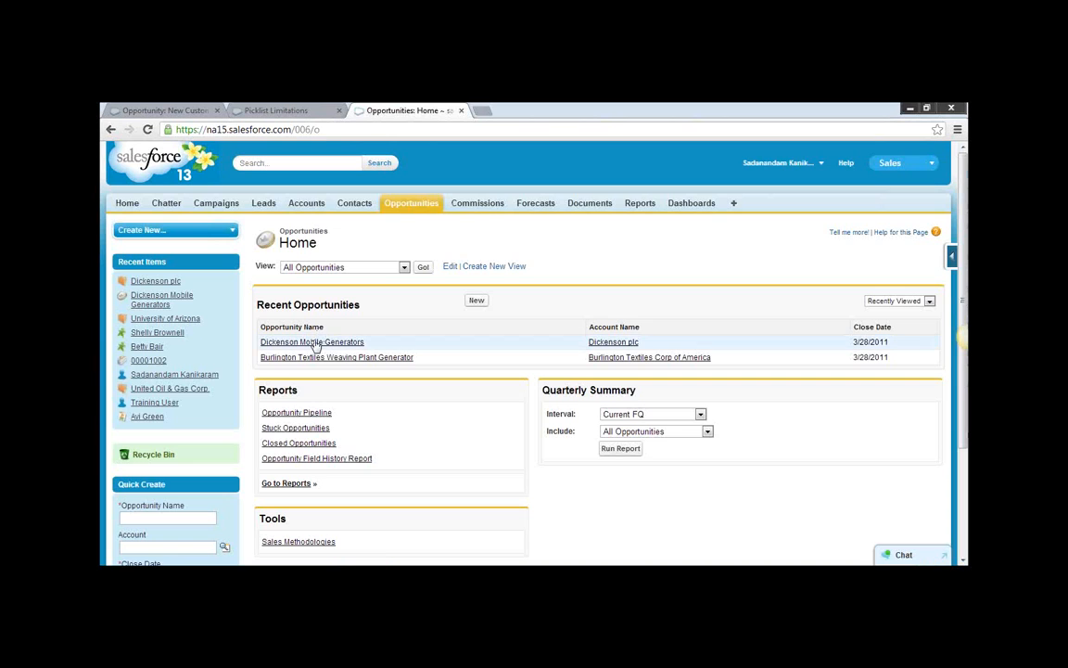
click(315, 345)
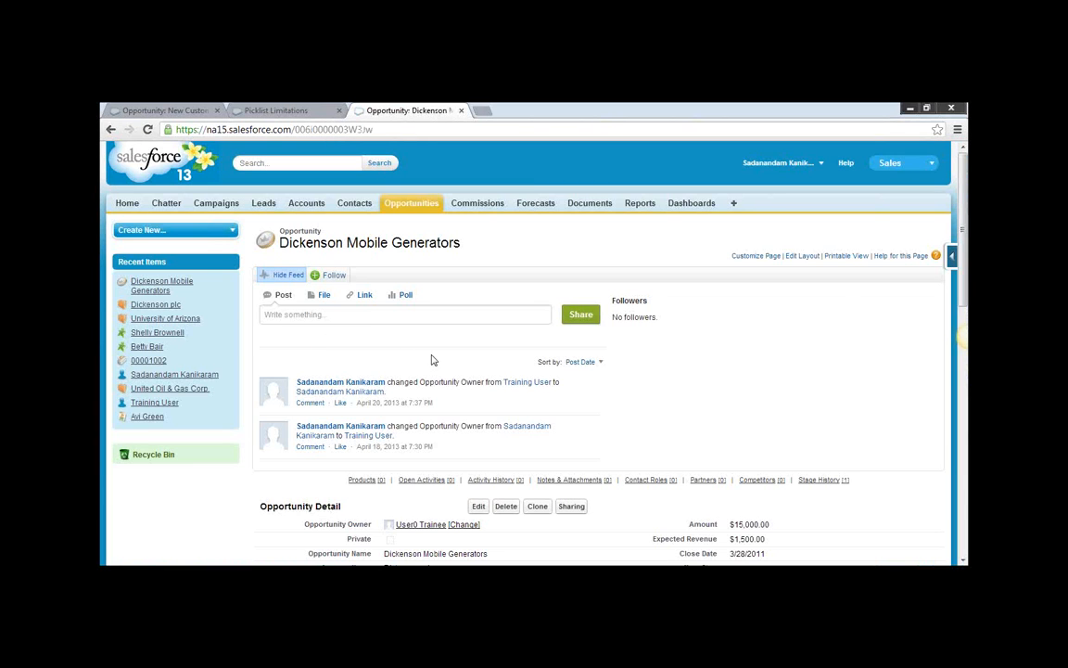
scroll(438, 365, down, 3)
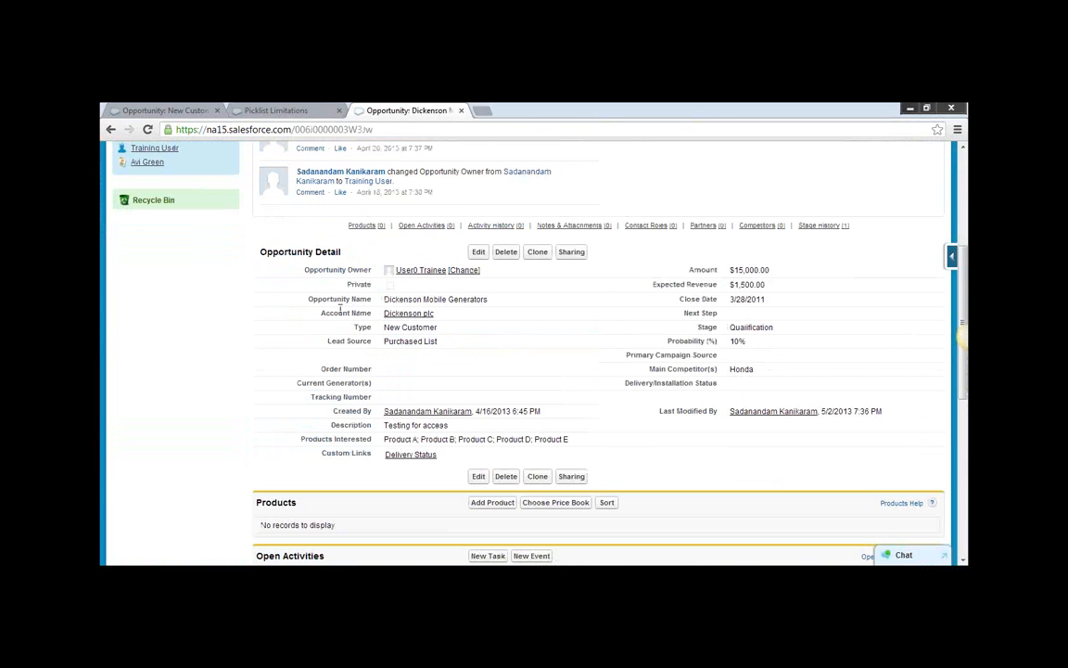
drag(323, 315, 370, 313)
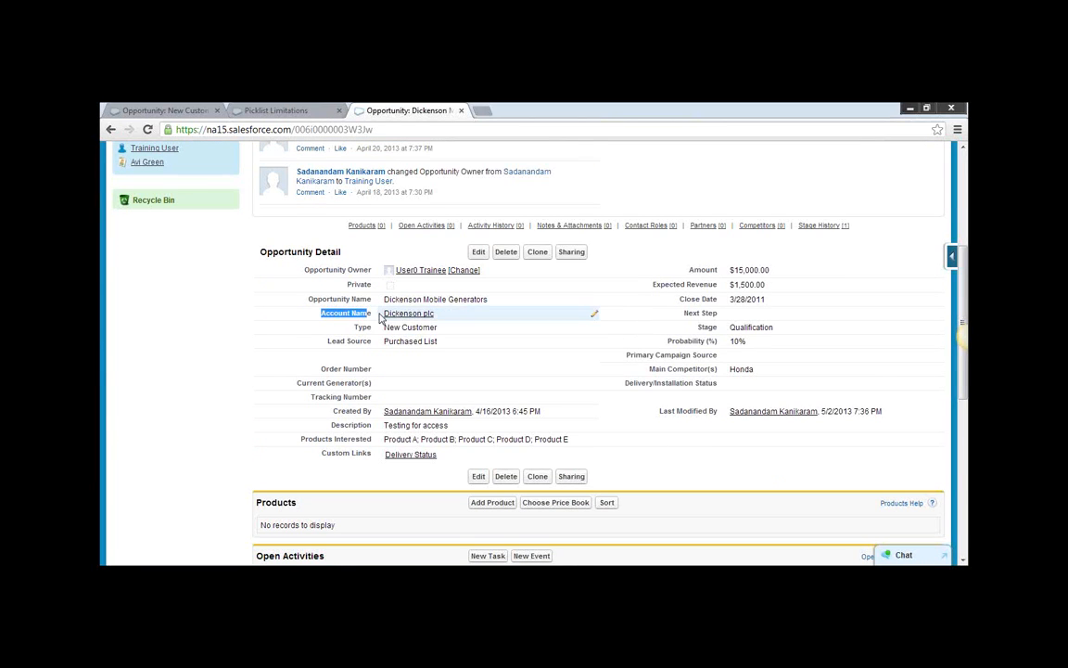
Resume the Account Region text formula field setup, continue to formula entry, and switch to the advanced formula editor.
click(169, 110)
scroll(395, 394, down, 3)
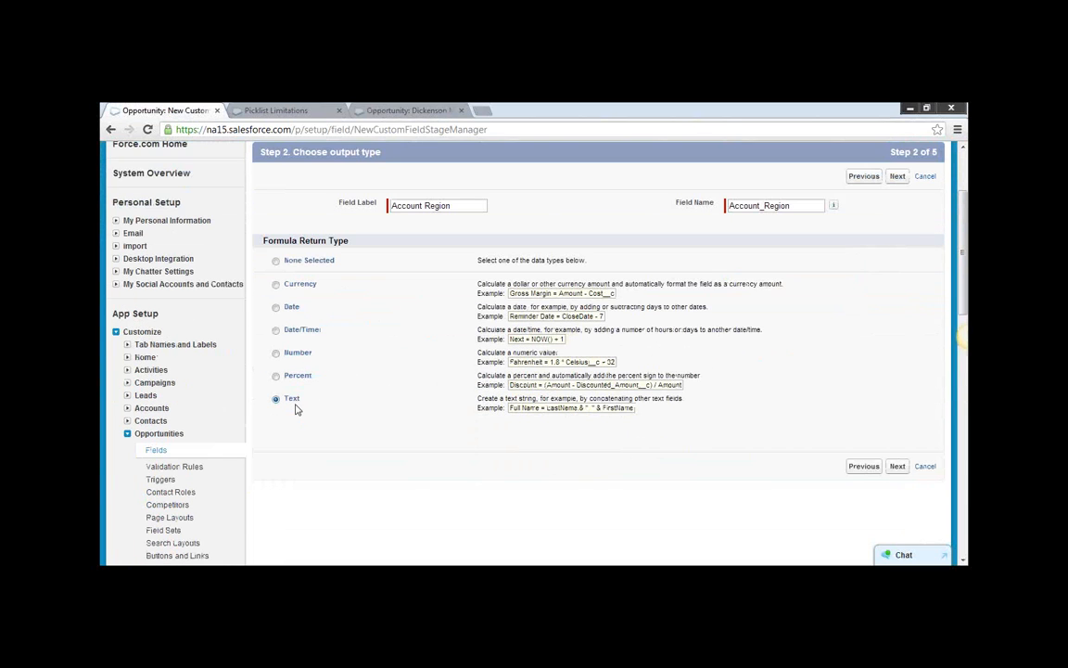
click(895, 467)
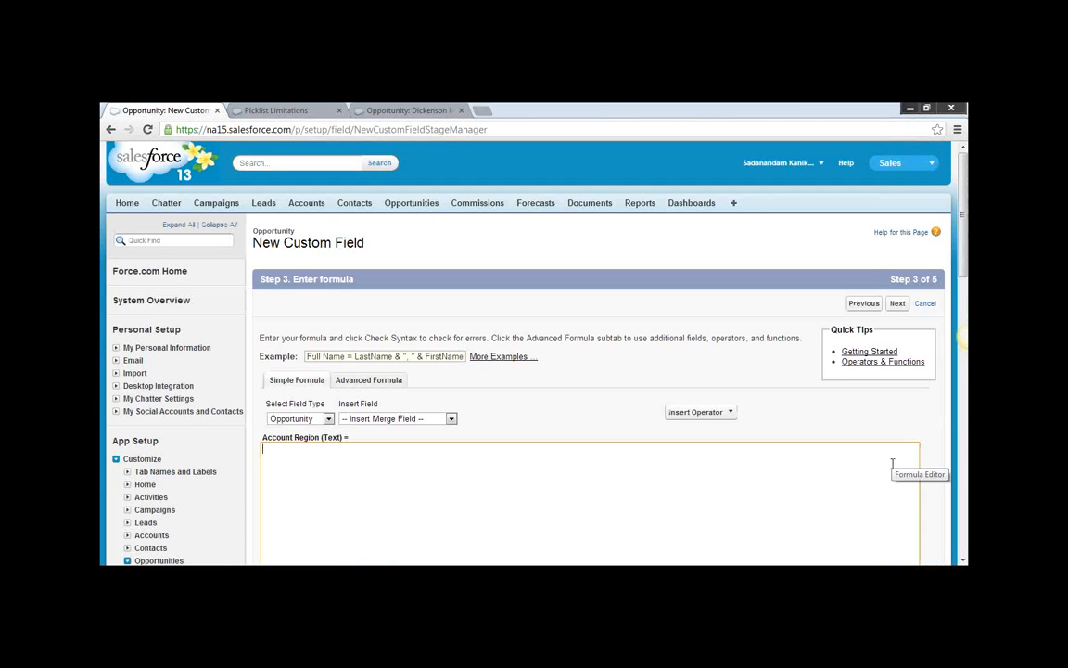
scroll(582, 463, down, 1)
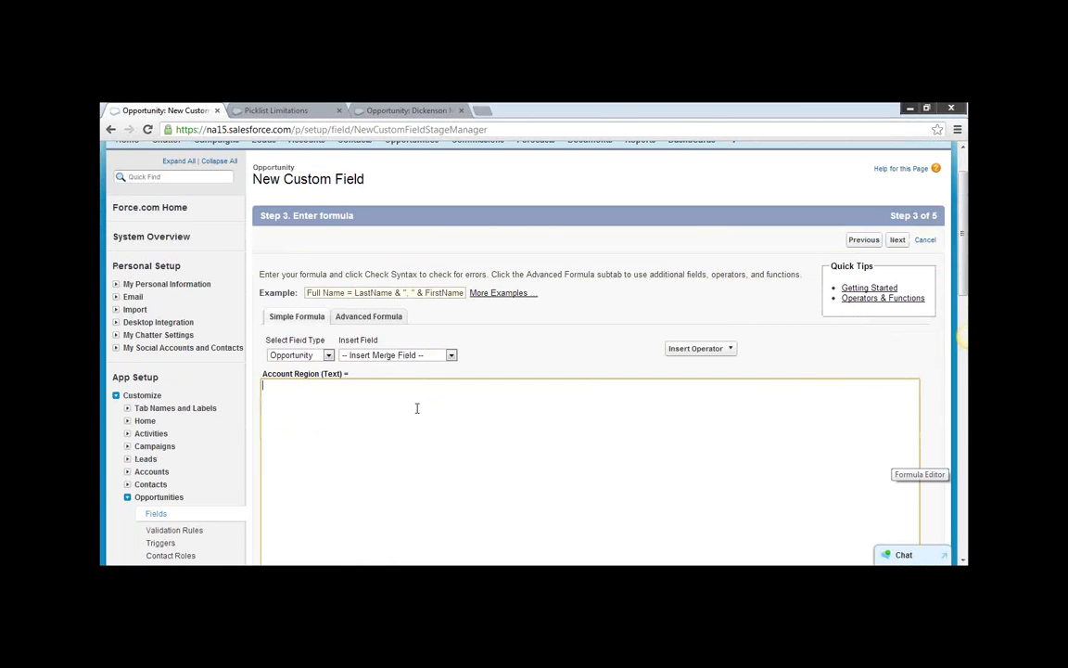
click(329, 356)
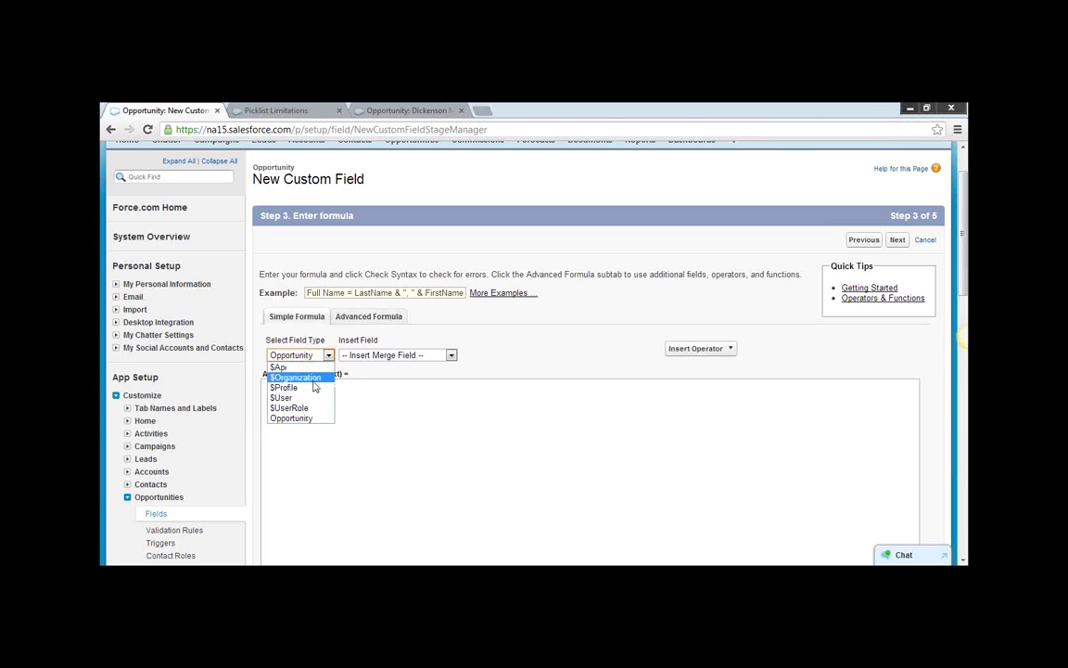
click(482, 340)
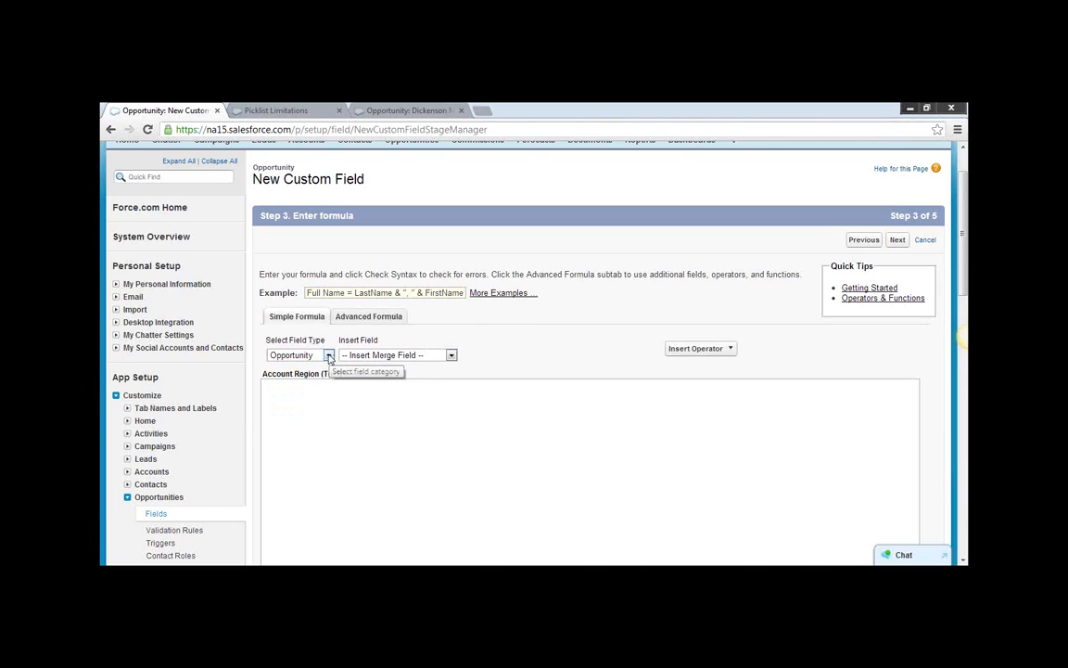
click(385, 317)
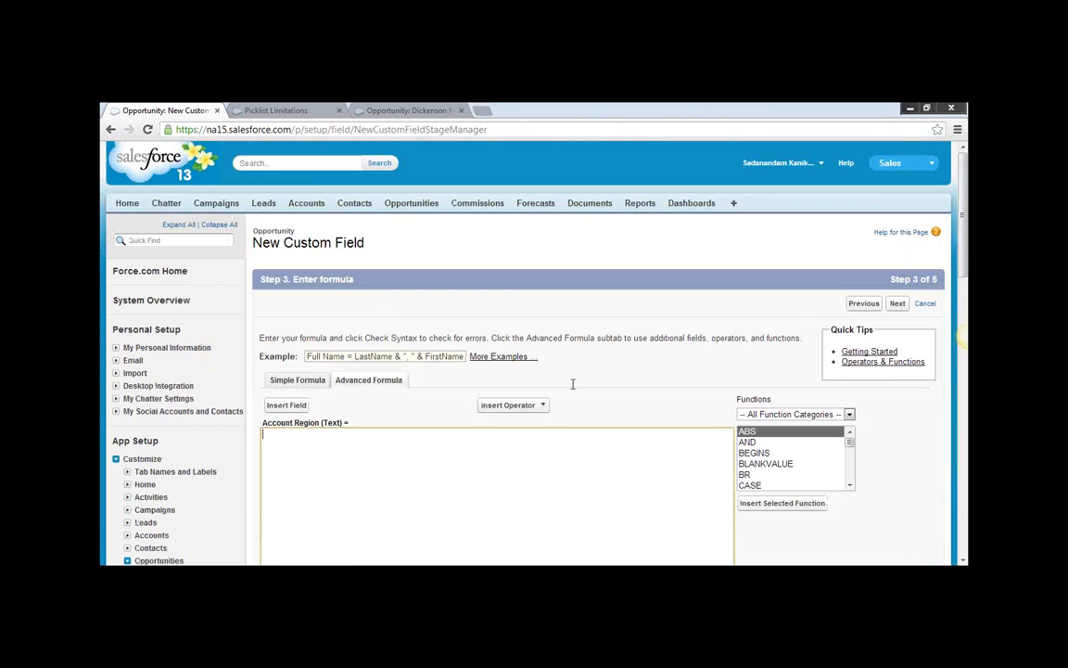
scroll(572, 383, down, 1)
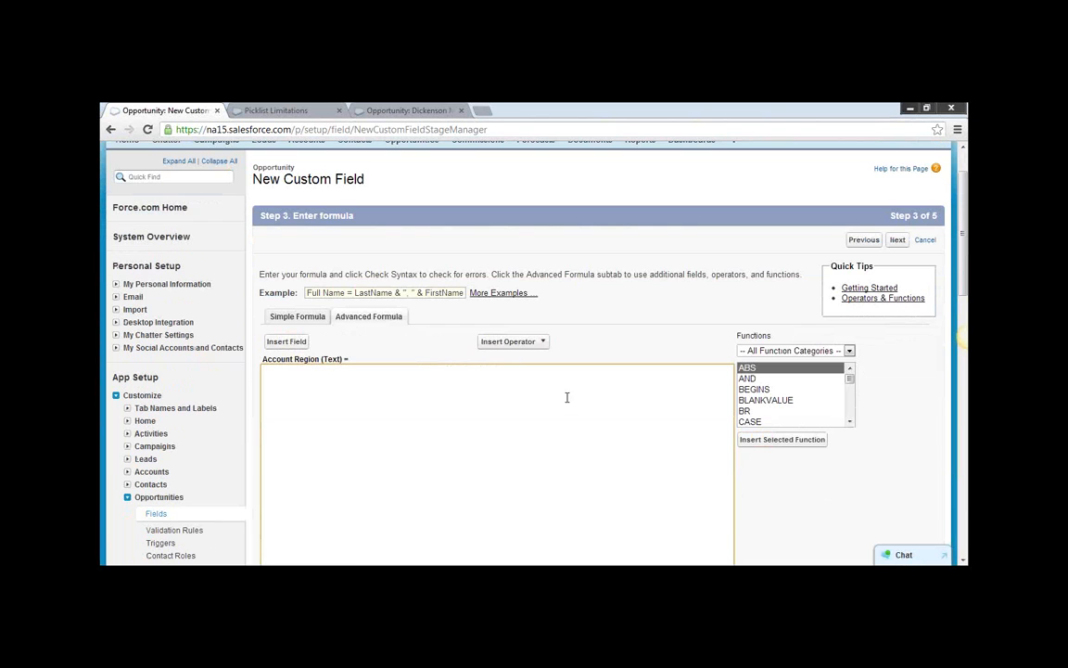
Open the formula's field picker, choose the Opportunity's related Account, and look through the available Opportunity fields.
click(289, 343)
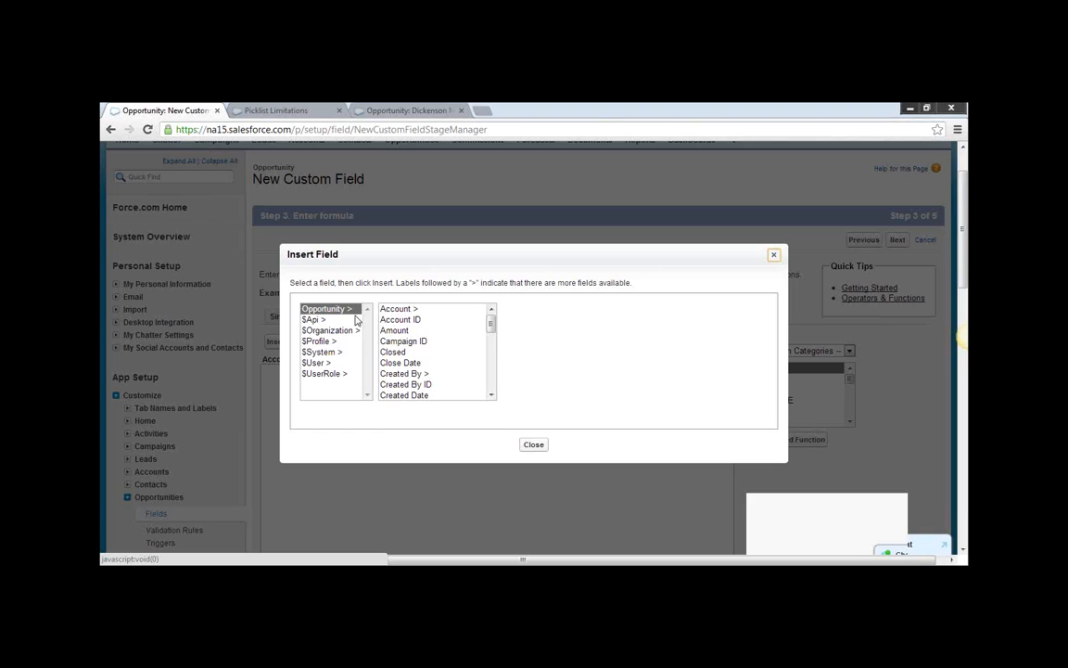
click(401, 309)
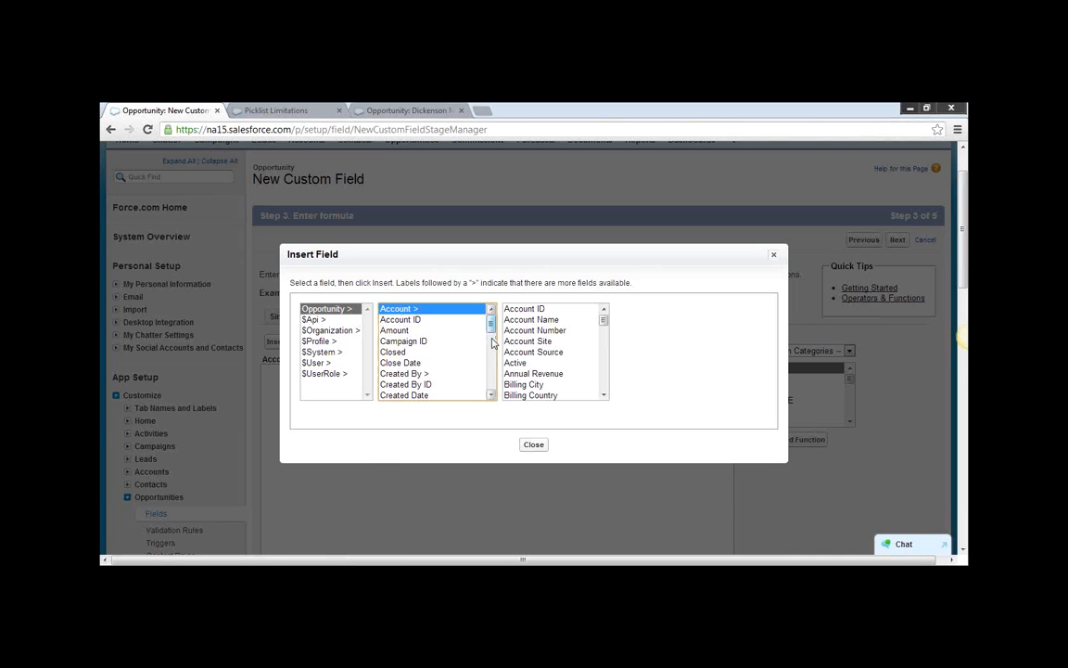
click(490, 388)
click(490, 387)
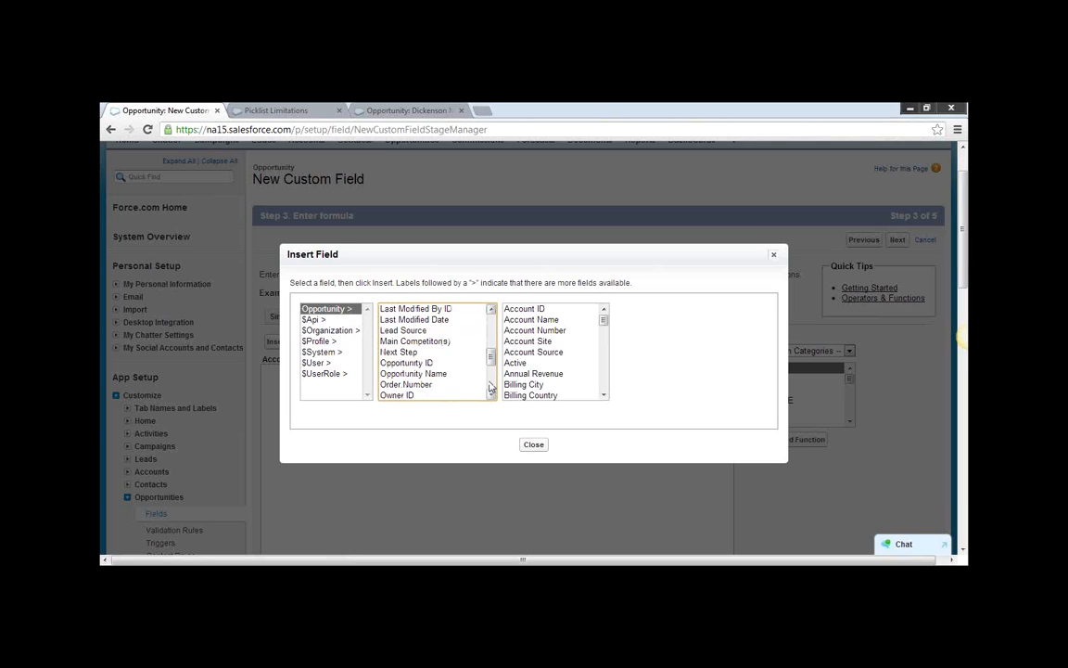
click(490, 396)
click(491, 396)
click(491, 396)
click(491, 396)
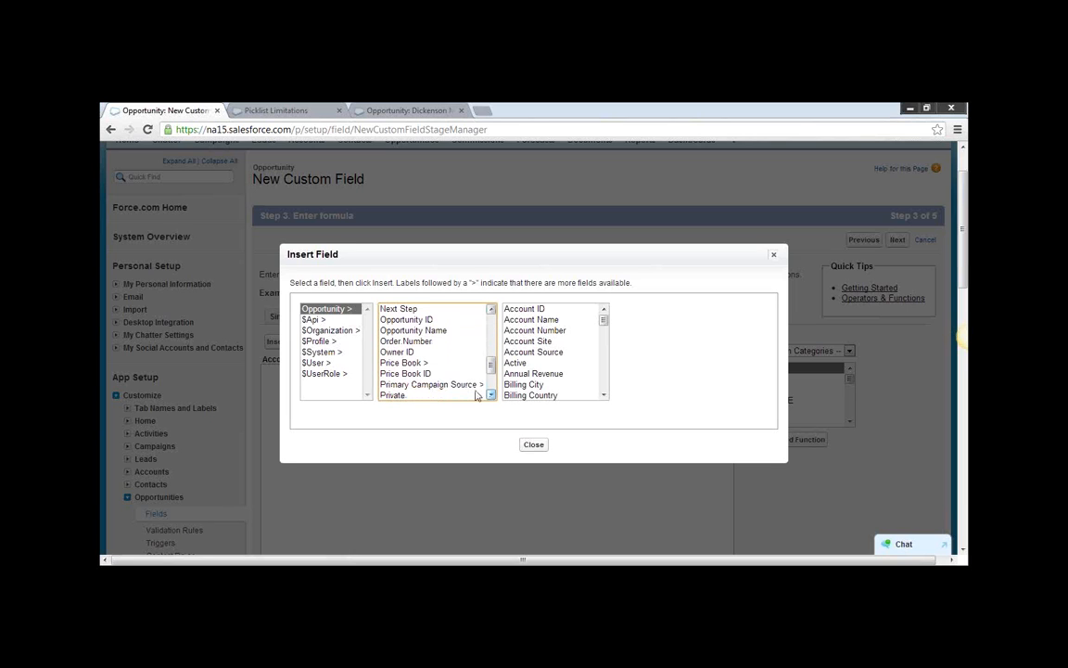
click(491, 396)
click(490, 395)
click(490, 396)
click(491, 396)
drag(490, 373, 497, 326)
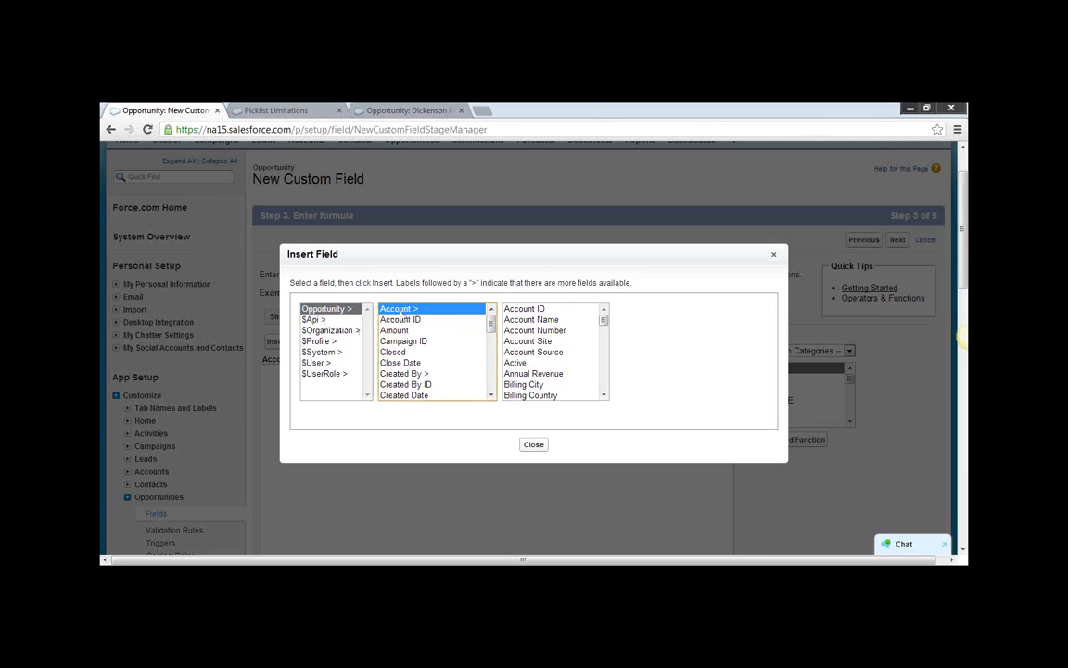
Insert the related account's Region field into the formula as Account.Region__c.
click(603, 395)
click(604, 395)
click(604, 395)
scroll(605, 401, down, 5)
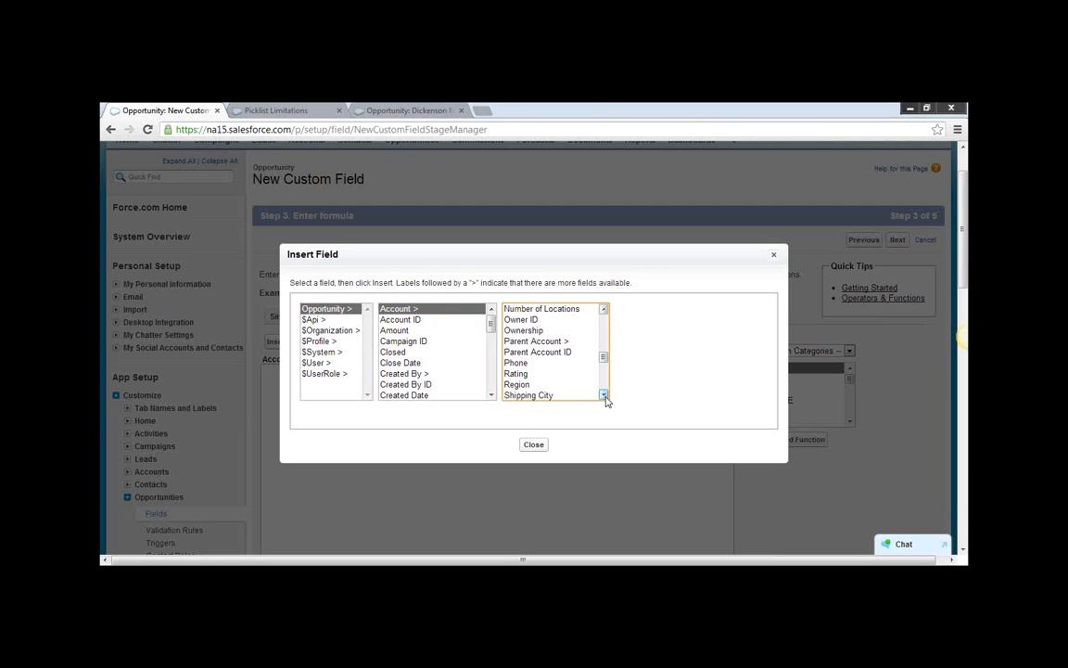
click(542, 373)
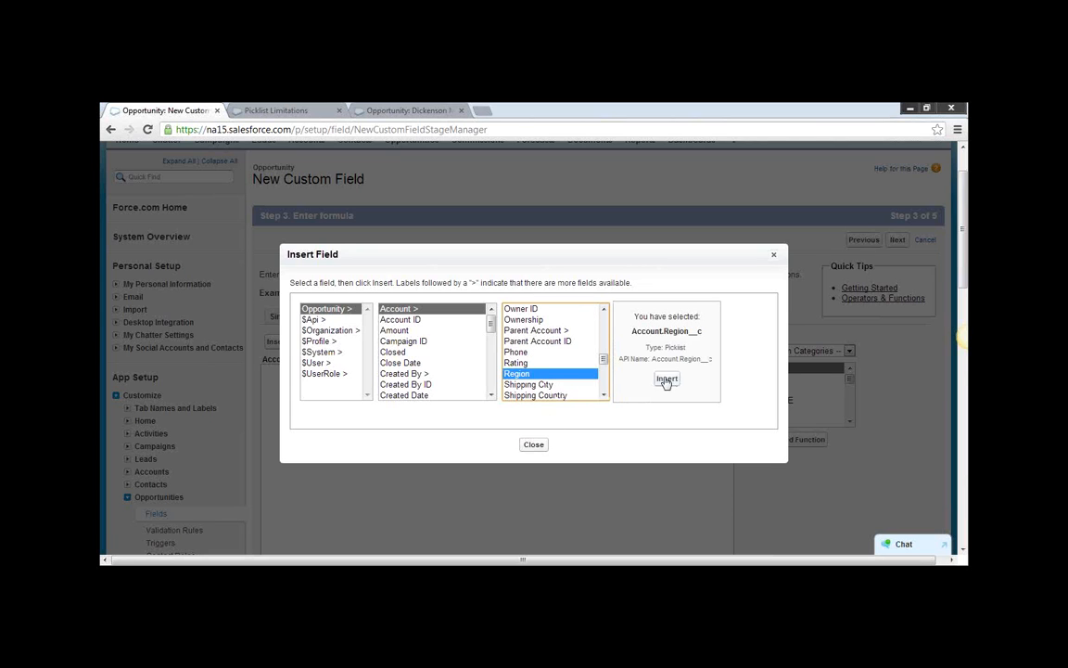
click(667, 379)
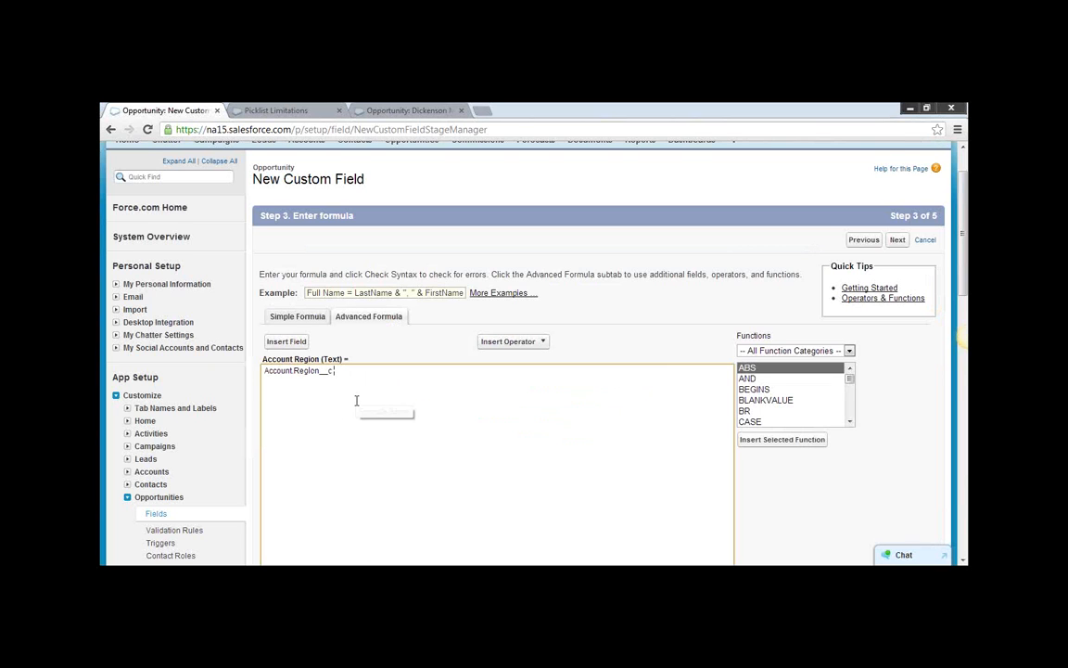
Check the syntax of the Account Region formula, then examine the check's message and the available formula operators.
scroll(358, 398, down, 3)
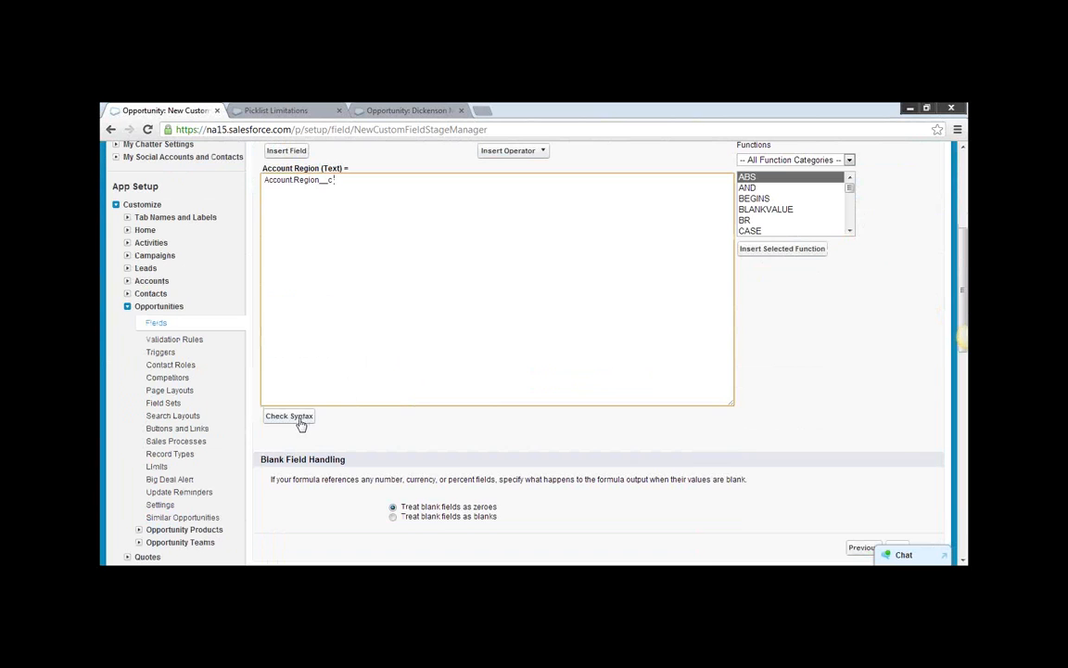
click(278, 416)
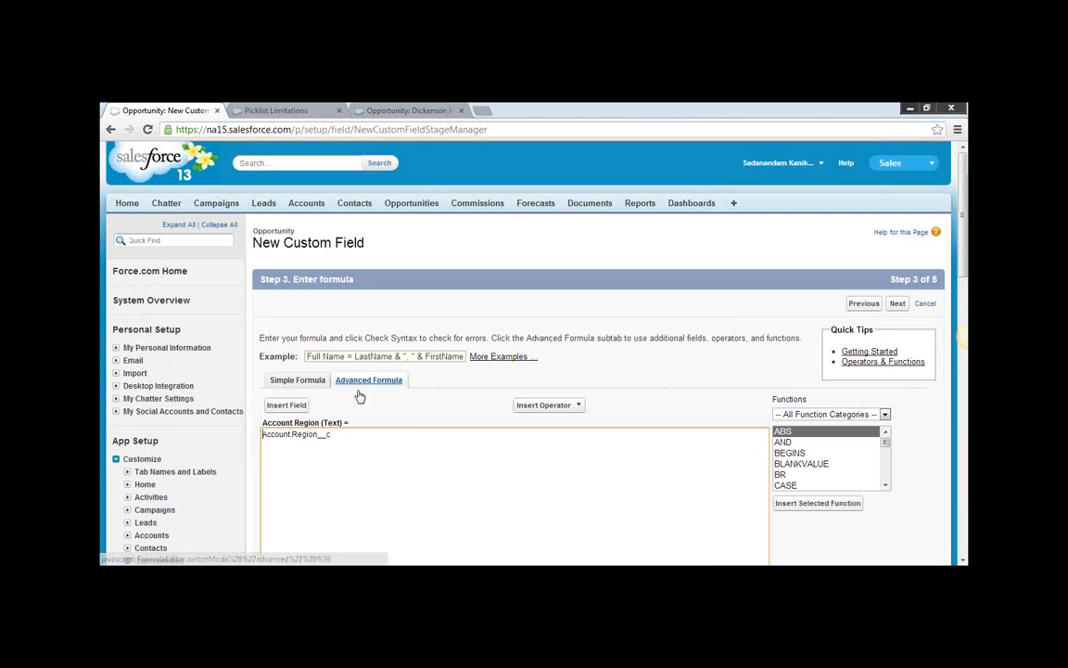
scroll(360, 438, down, 1)
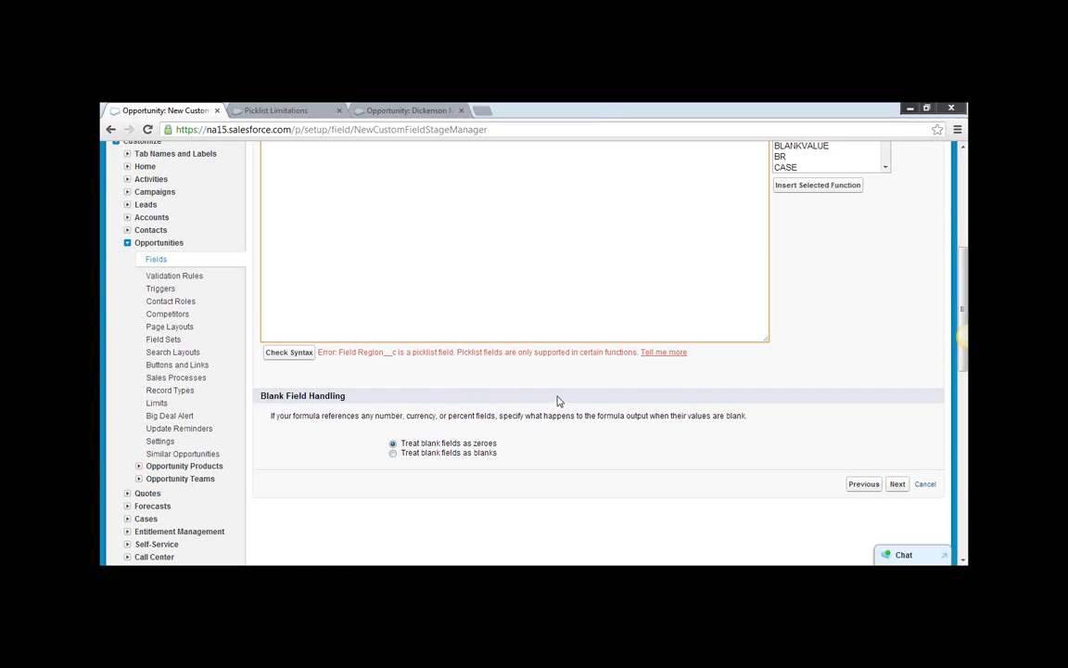
click(520, 370)
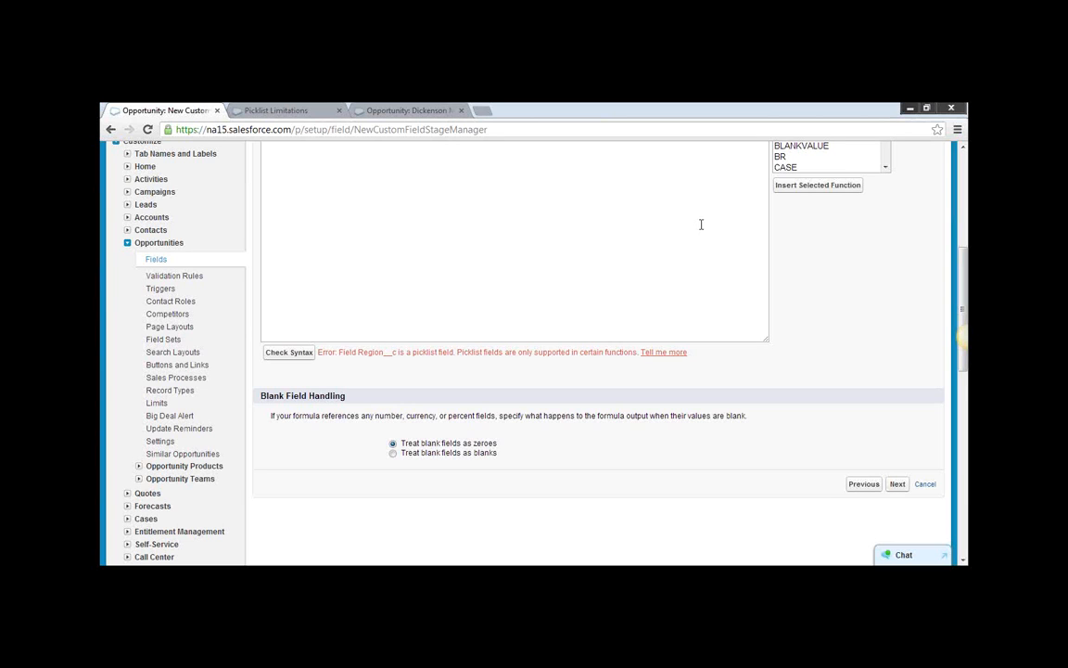
scroll(714, 289, up, 2)
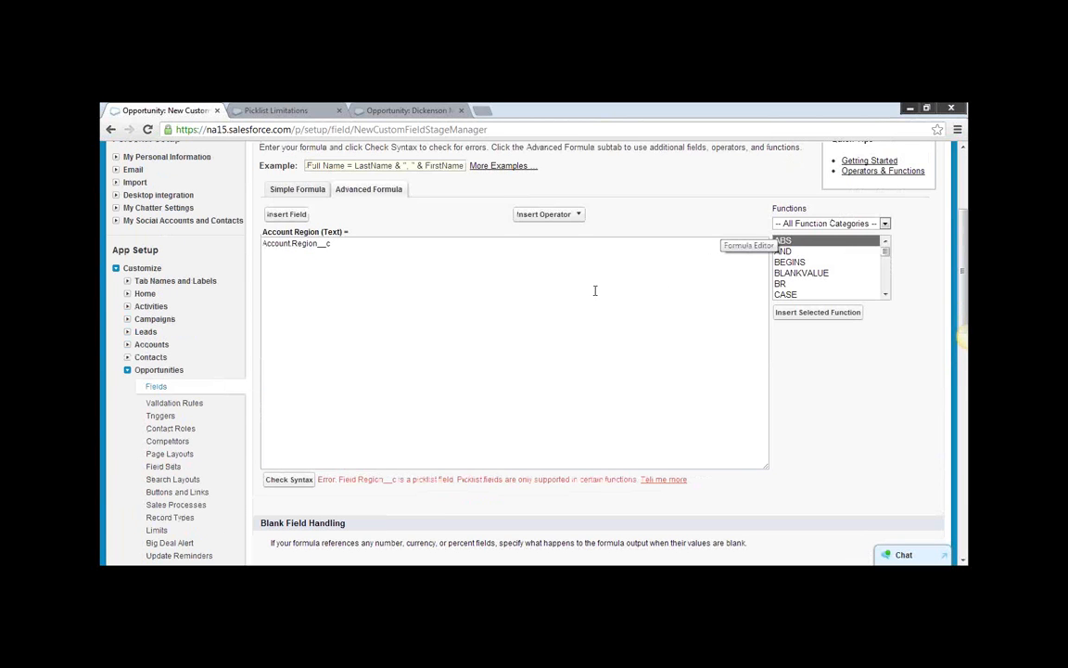
click(582, 219)
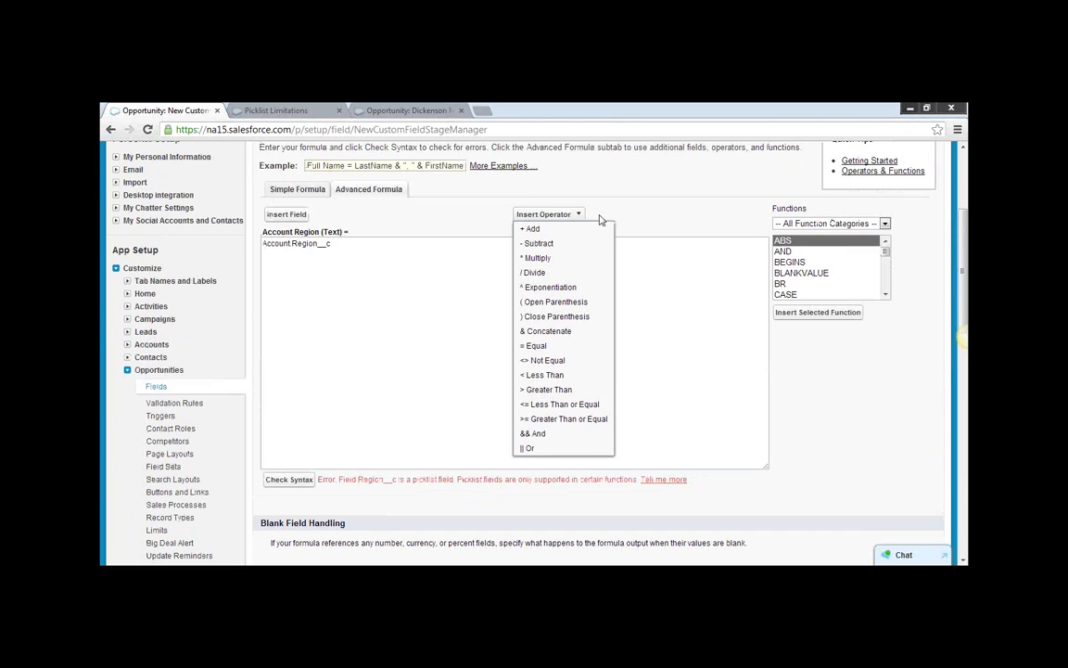
click(345, 249)
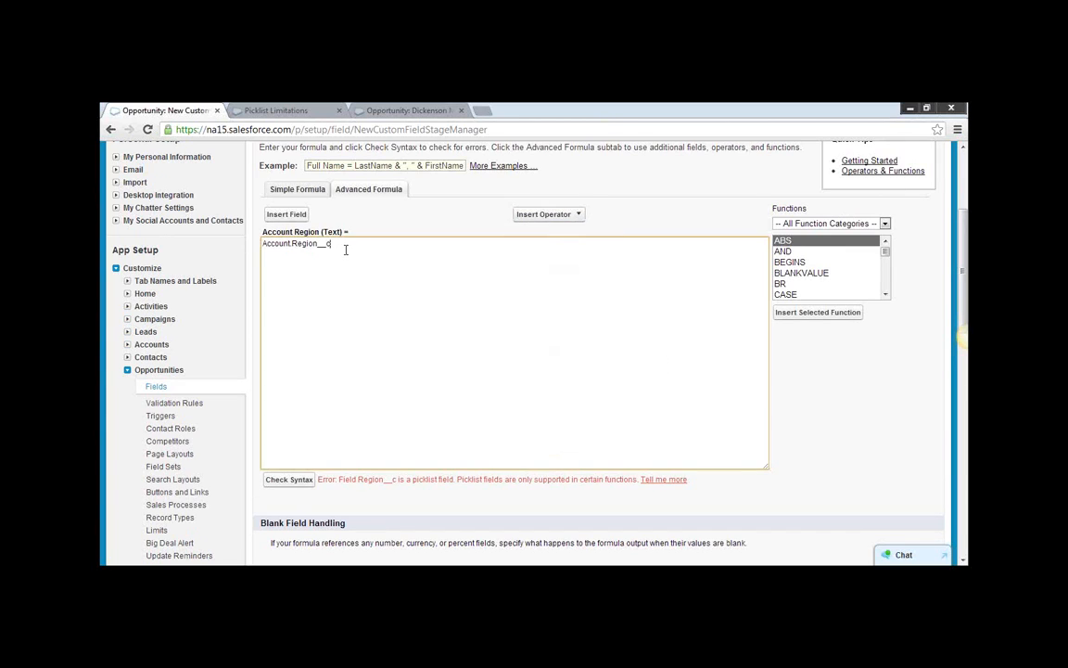
Back out to the data type choice, restart the output type setup for the formula field, and begin its label with A.
click(109, 131)
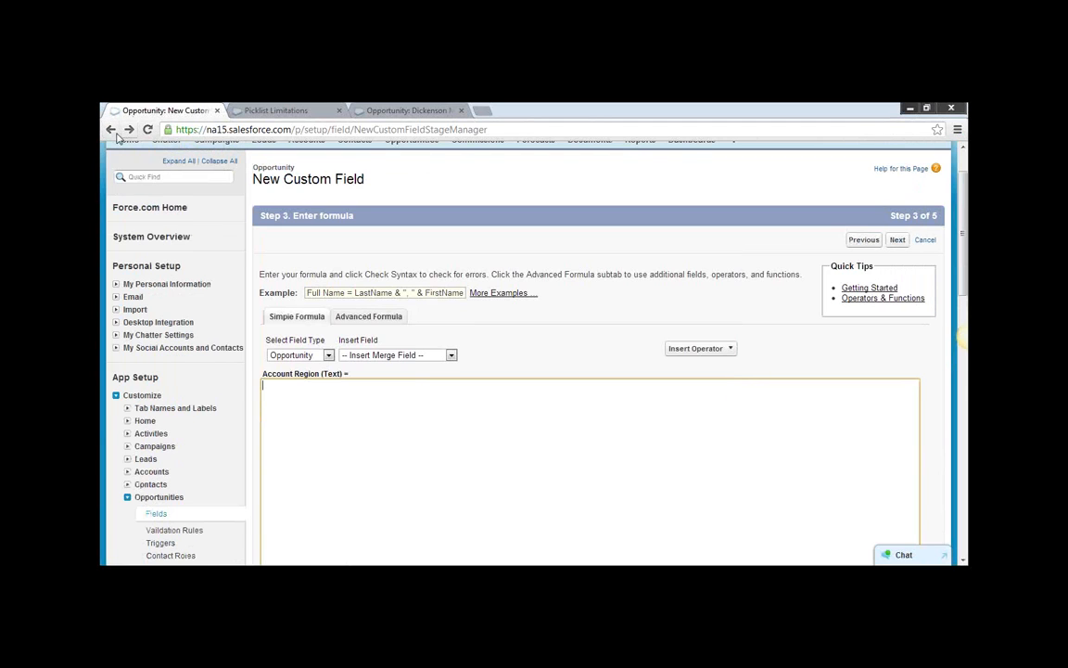
click(113, 132)
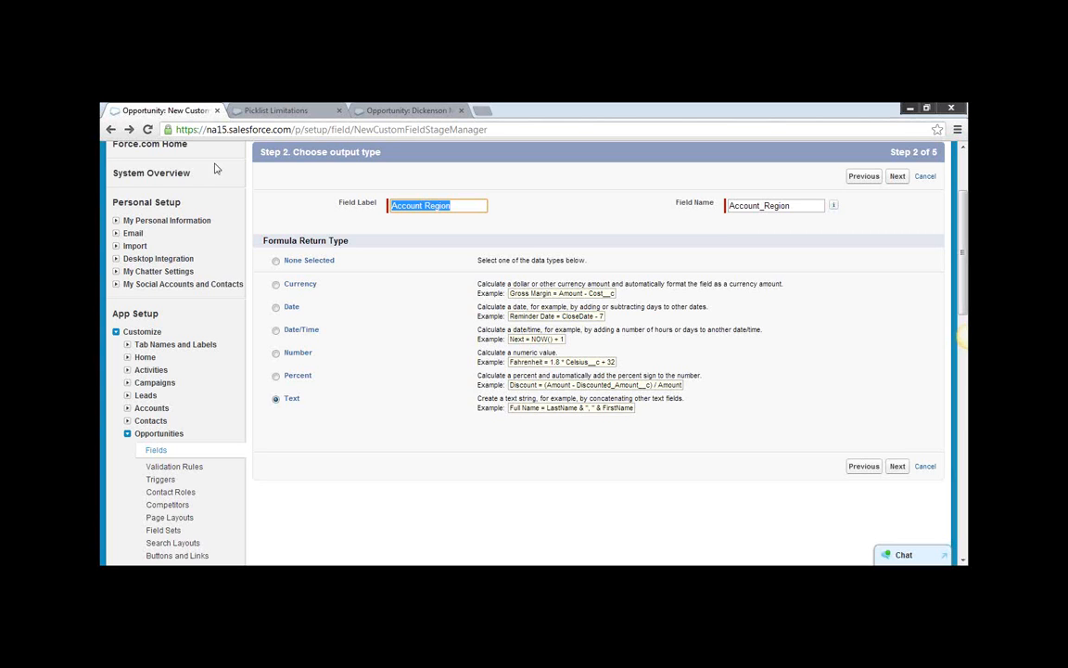
click(109, 130)
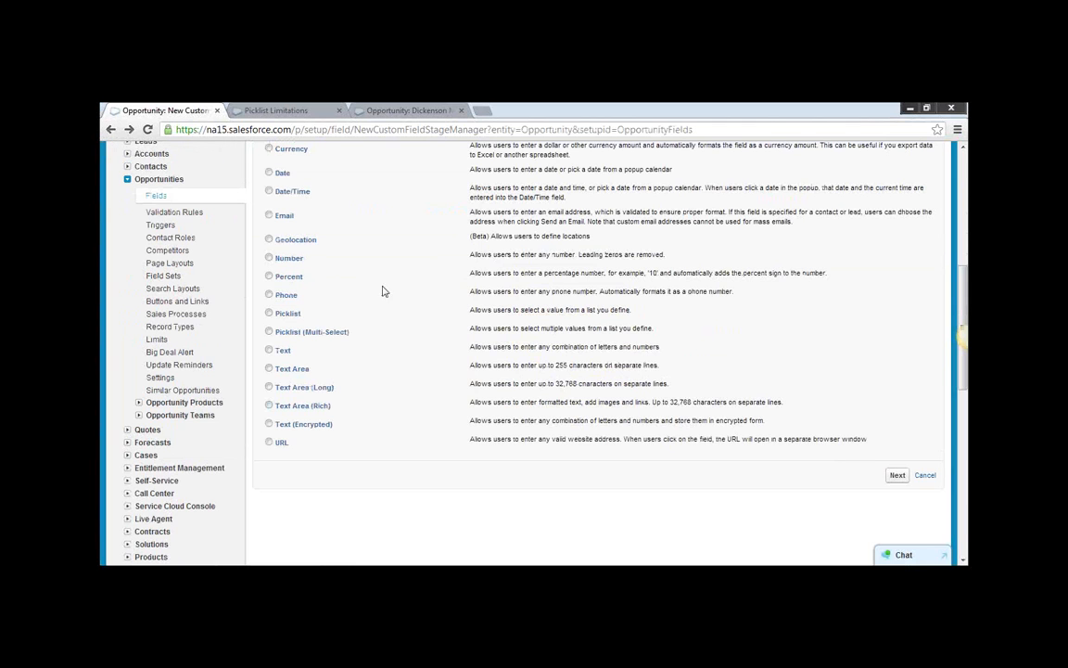
scroll(605, 374, up, 2)
scroll(605, 374, down, 3)
click(897, 411)
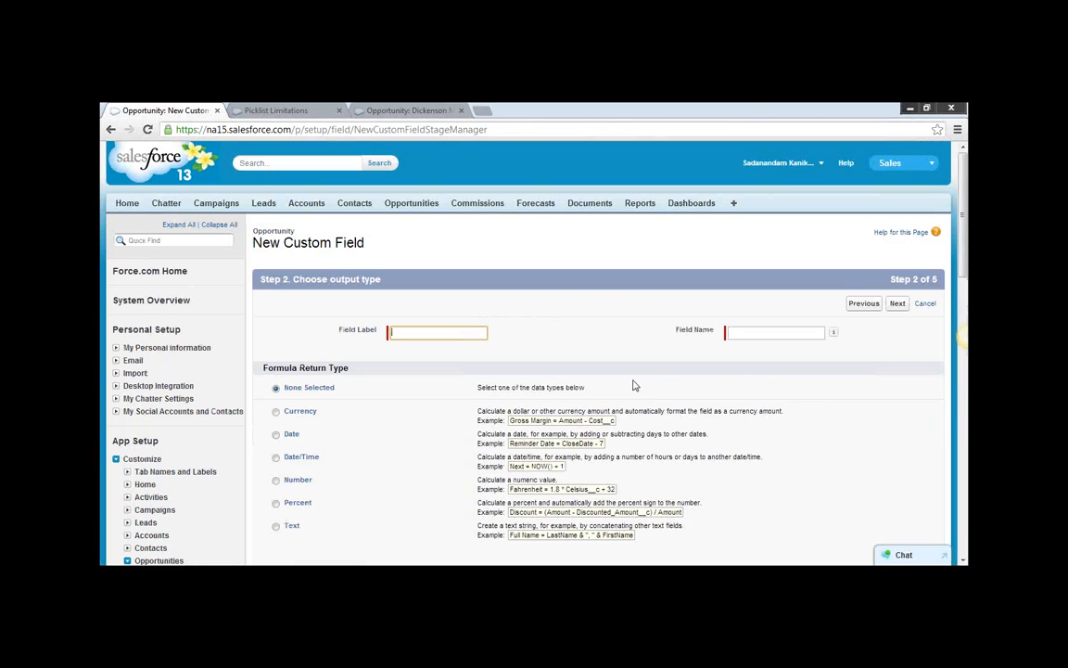
text(A)
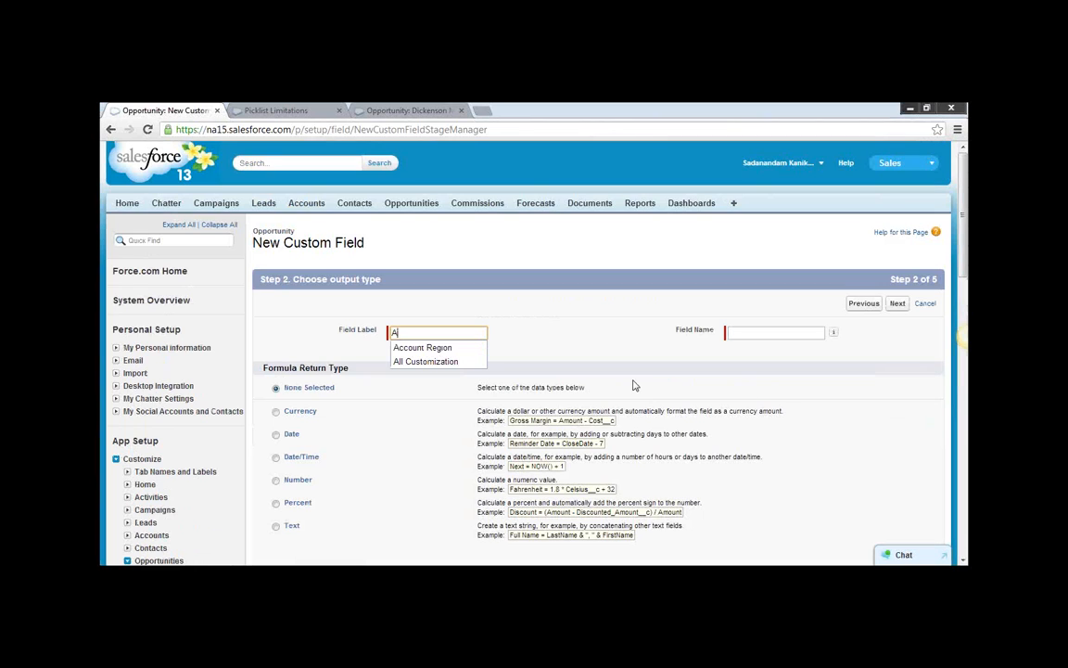
Leave the custom field setup and open the Dickenson plc account from the recent accounts.
click(306, 202)
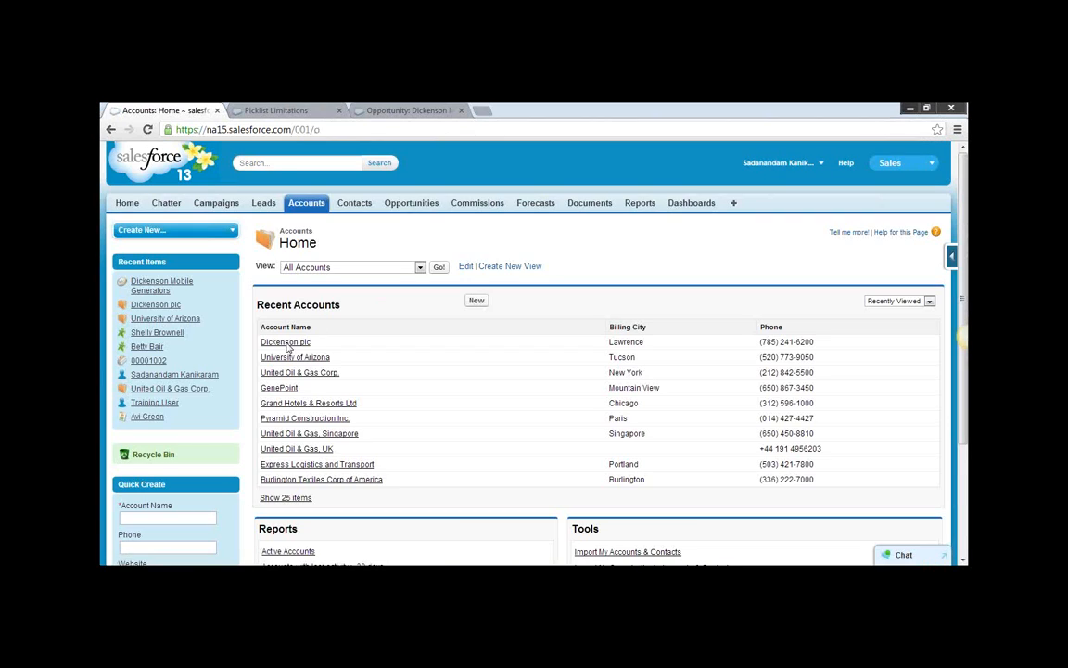
click(286, 342)
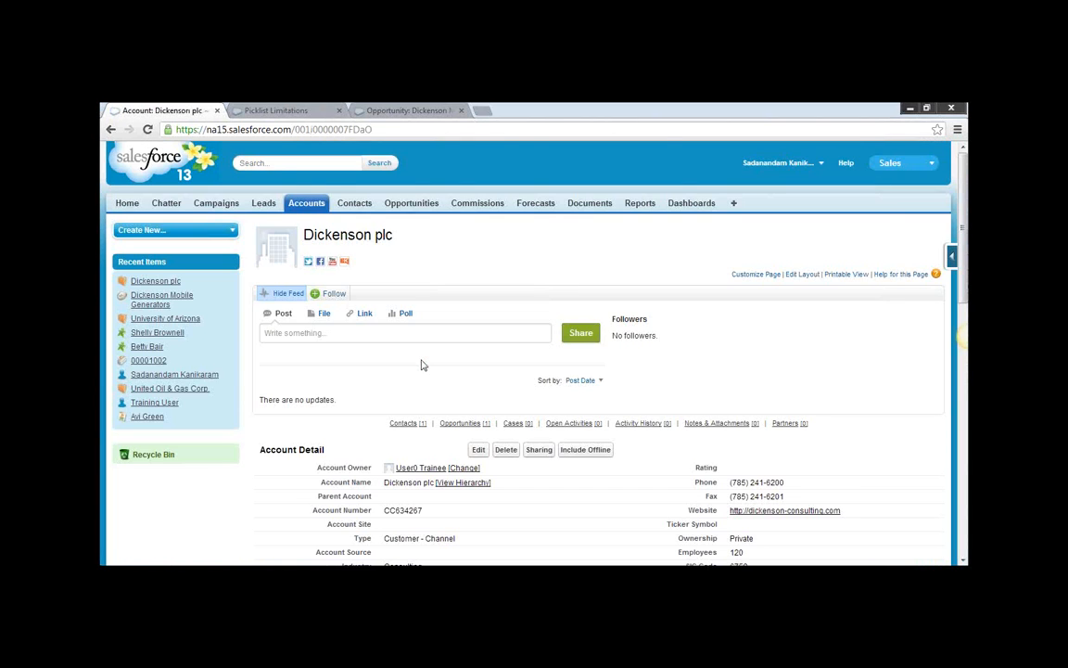
Locate the Follow up Date field on the Dickenson plc account, then view the related opportunity's details.
scroll(421, 365, down, 3)
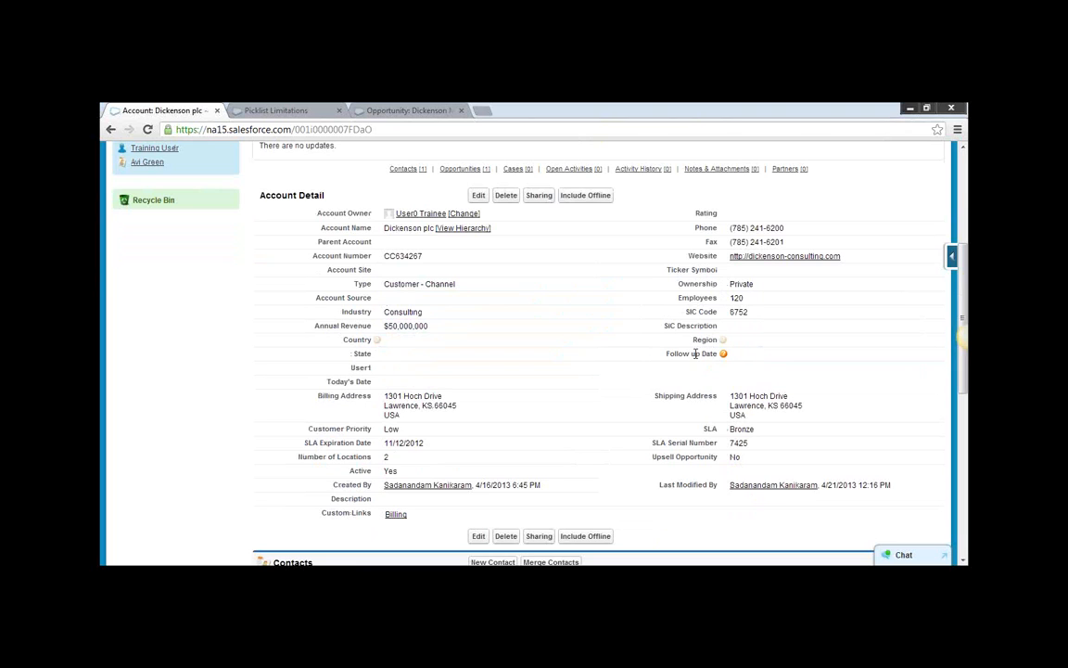
triple_click(683, 353)
click(385, 113)
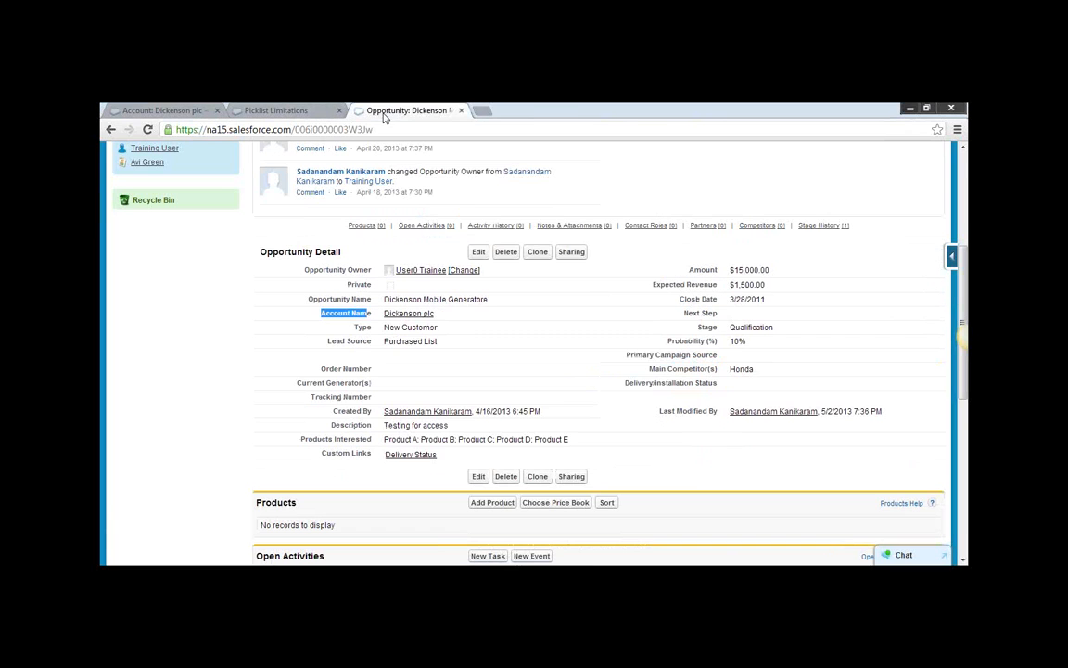
Return to the Opportunity formula field's output type setup and set its label to Account Follow Date.
click(158, 109)
click(109, 130)
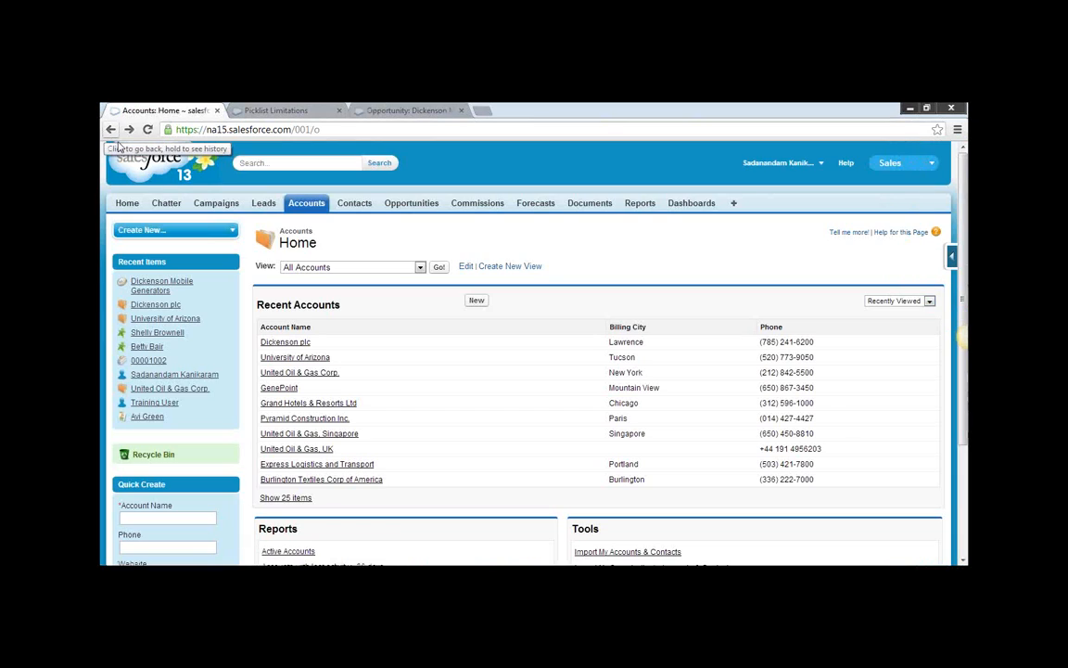
click(110, 130)
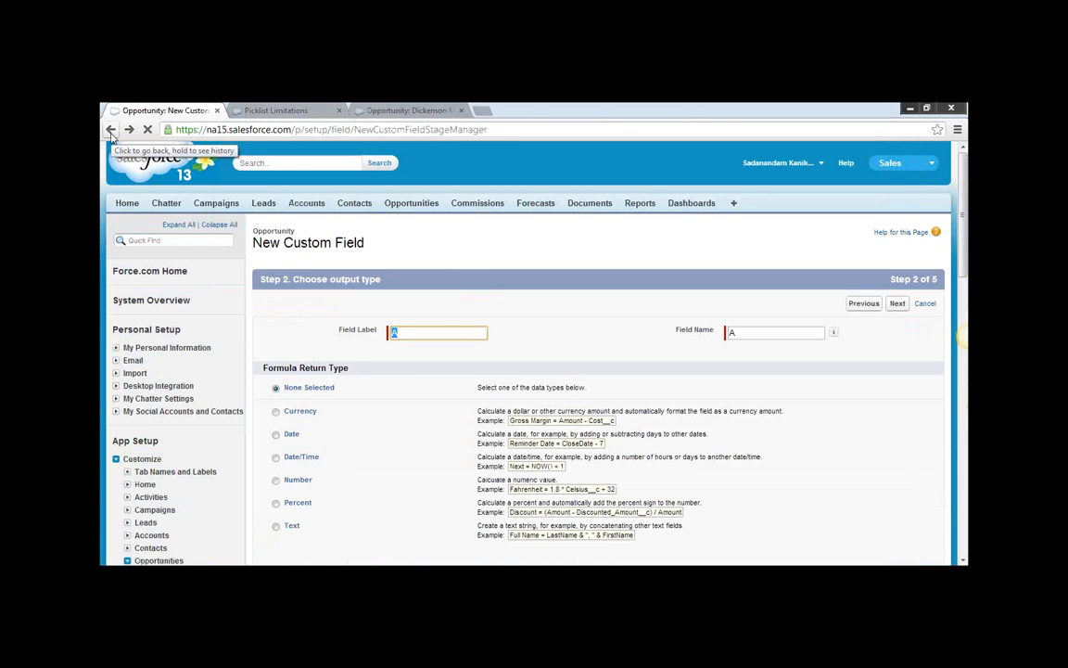
click(427, 334)
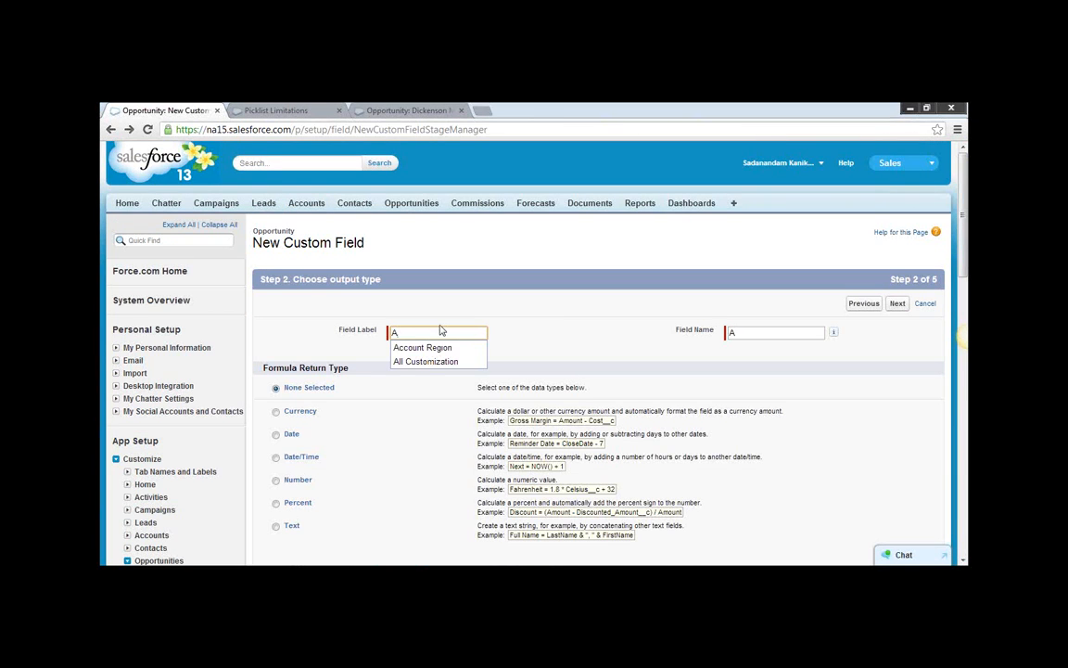
text(ccount Follow Date)
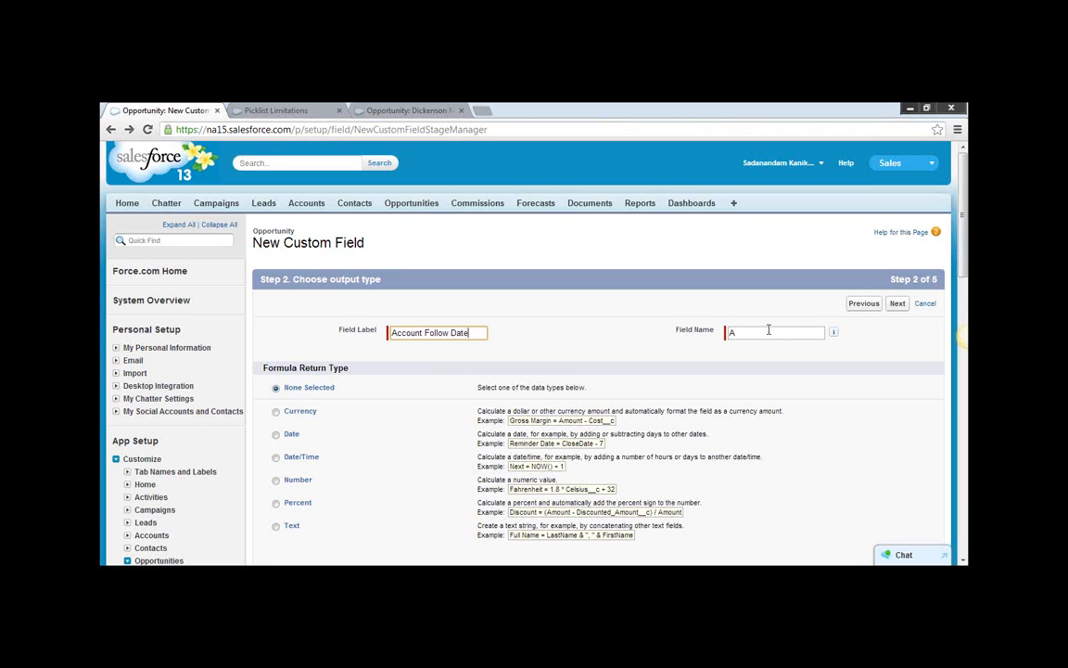
key(Tab)
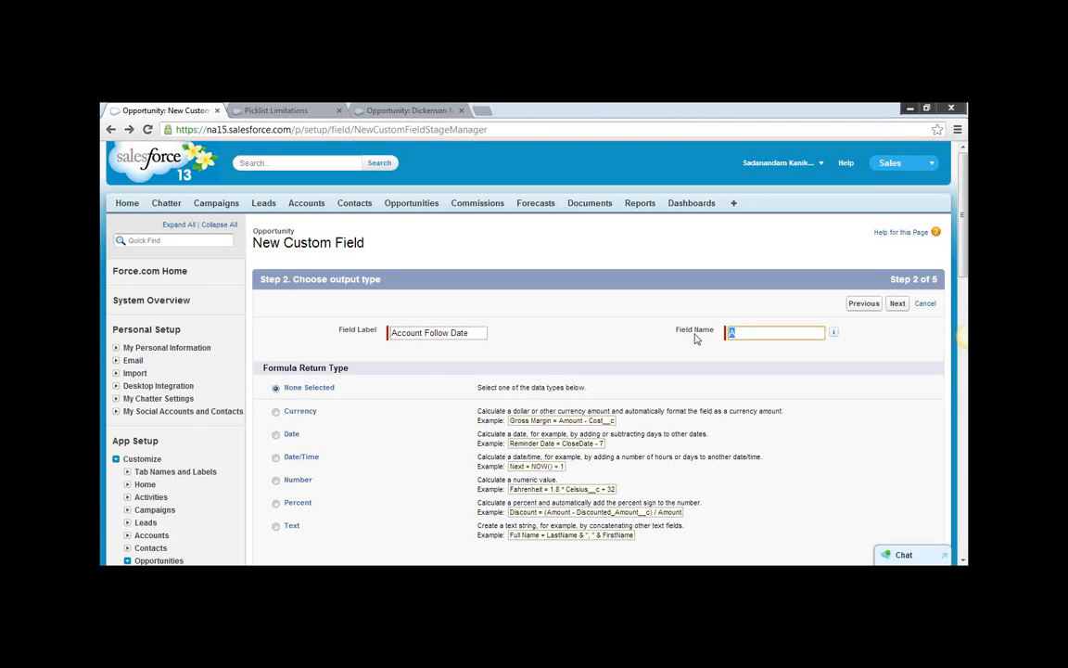
key(Tab)
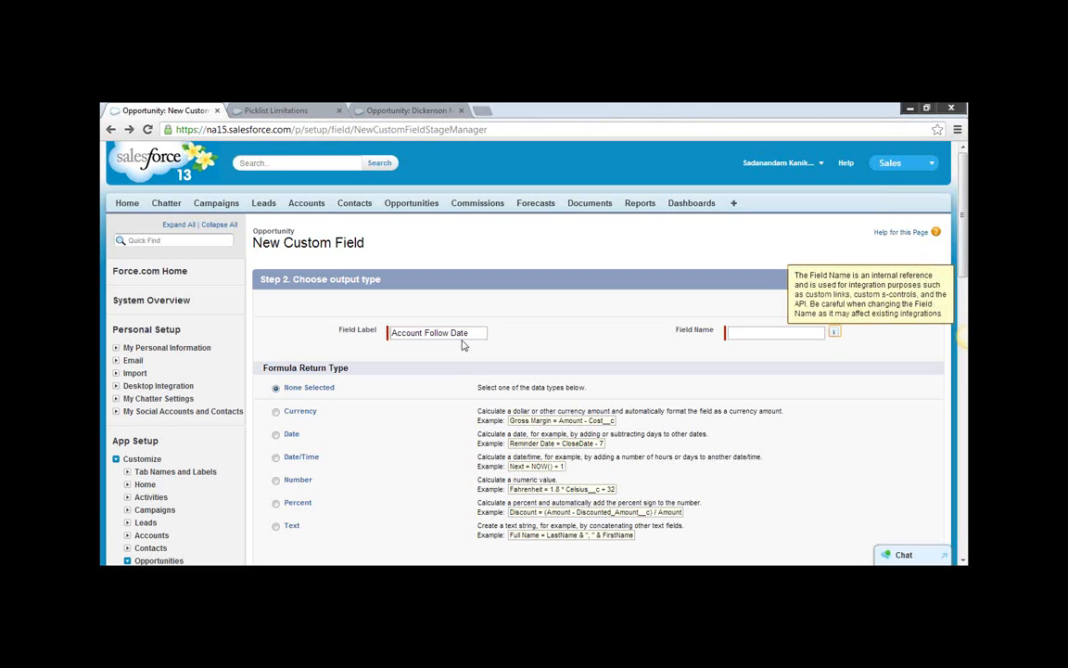
Set the formula field's internal name to Account_Date_Follow_Date.
drag(471, 334, 369, 340)
key(ctrl+c)
click(761, 333)
key(ctrl+v)
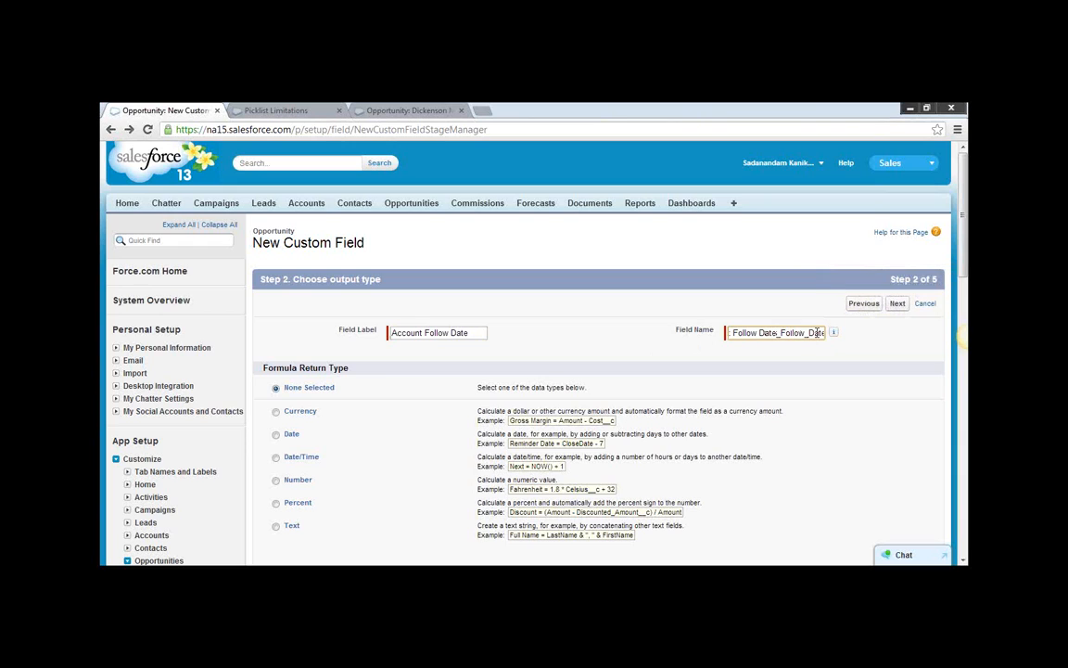
click(757, 332)
key(BackSpace)
key(BackSpace)
key(BackSpace)
key(BackSpace)
key(BackSpace)
key(BackSpace)
key(BackSpace)
key(BackSpace)
key(BackSpace)
key(BackSpace)
key(BackSpace)
text(Accoun)
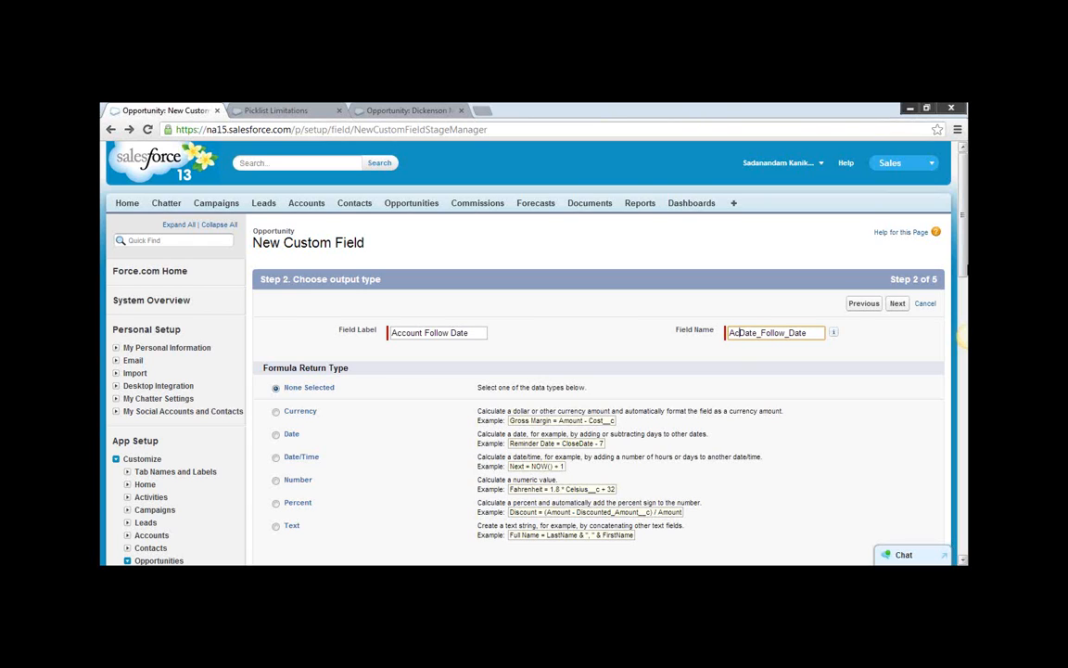
text(t_)
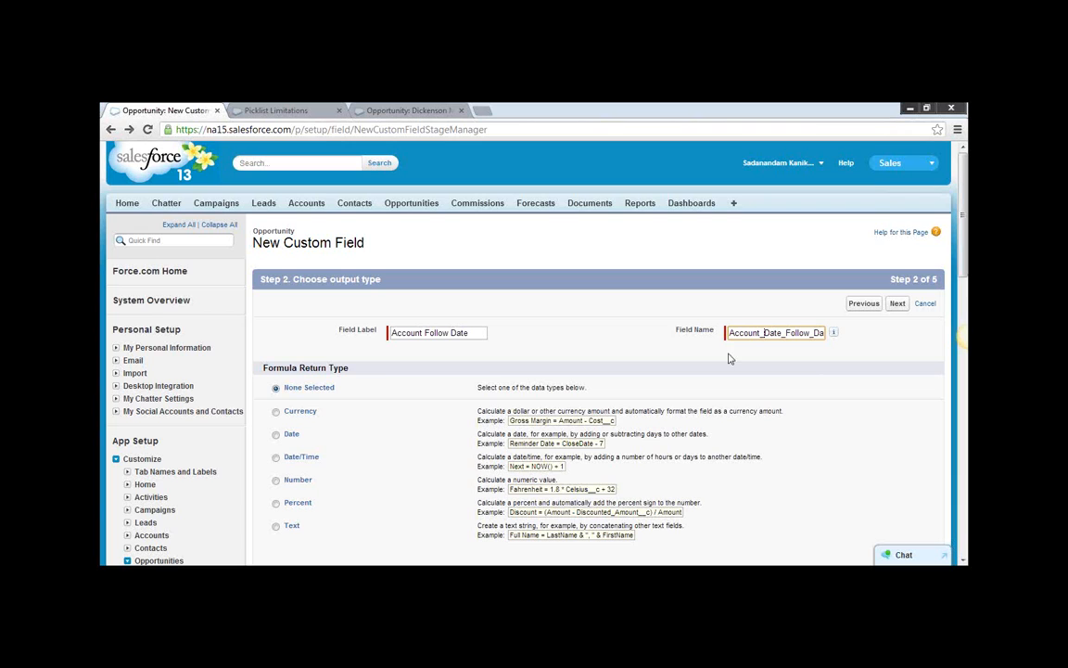
Choose Date as the formula return type and continue to the formula entry.
click(278, 437)
scroll(661, 433, down, 3)
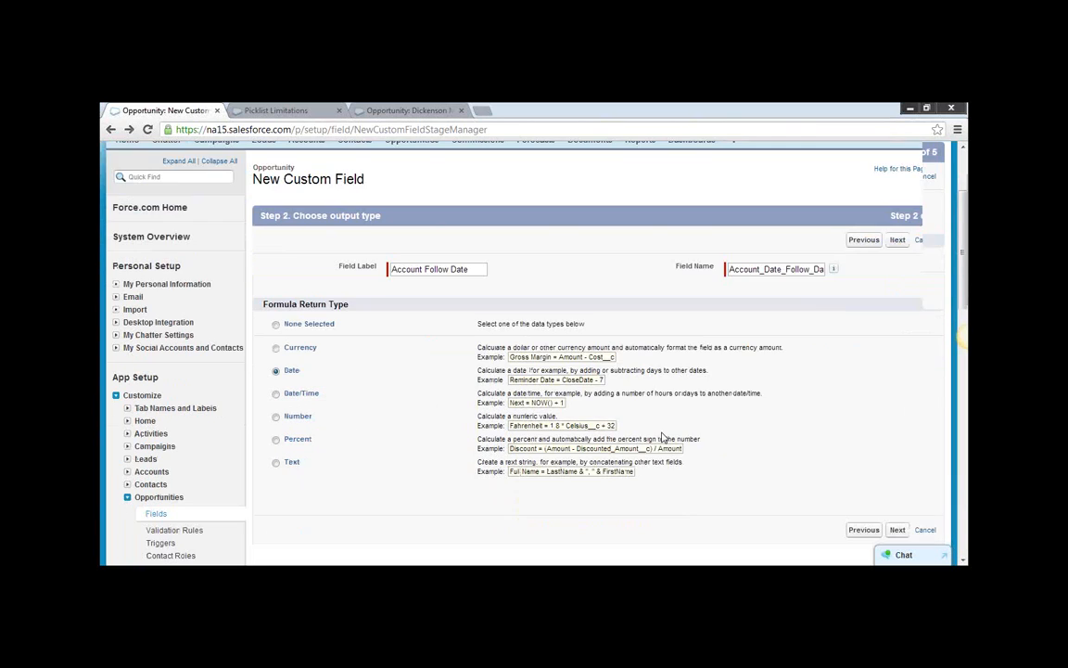
click(898, 467)
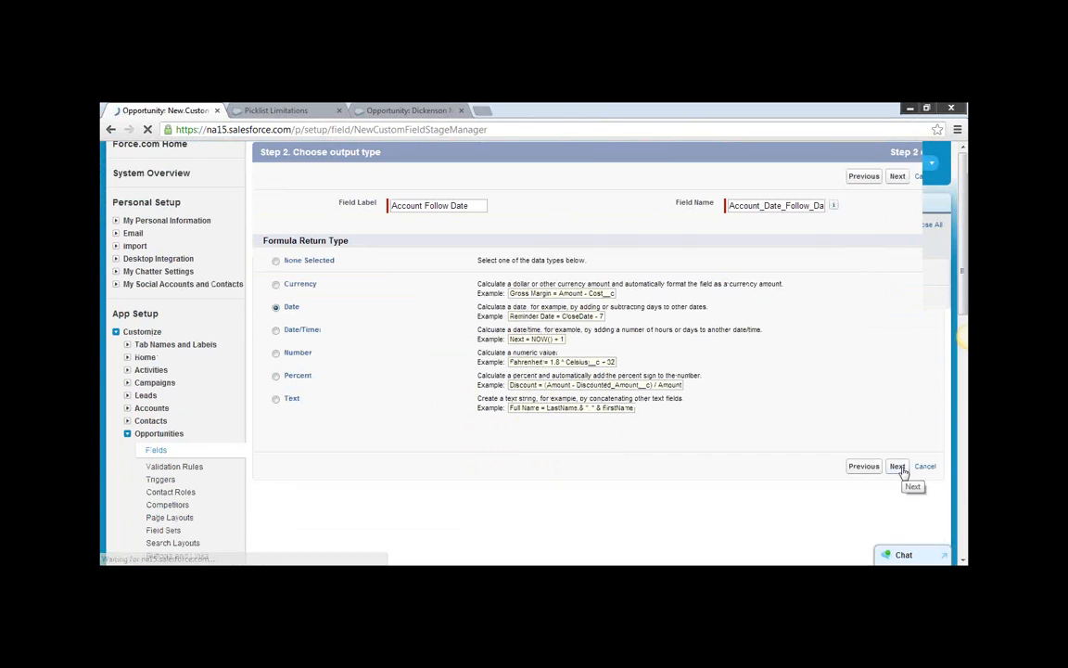
Select the related account's Follow up Date as the field for the formula.
click(287, 405)
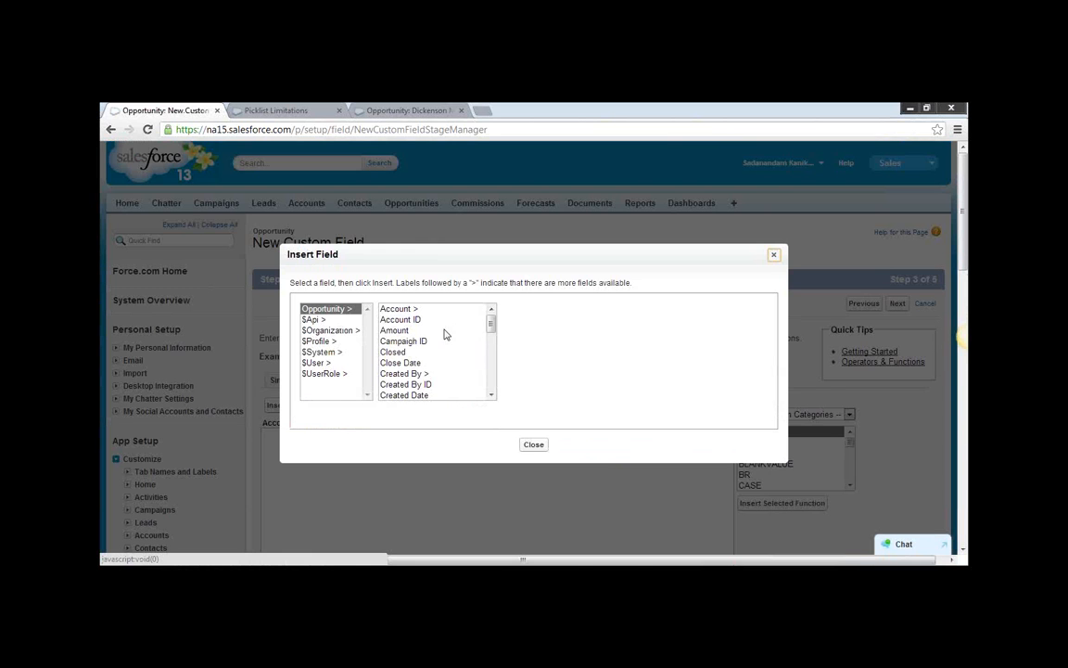
click(399, 307)
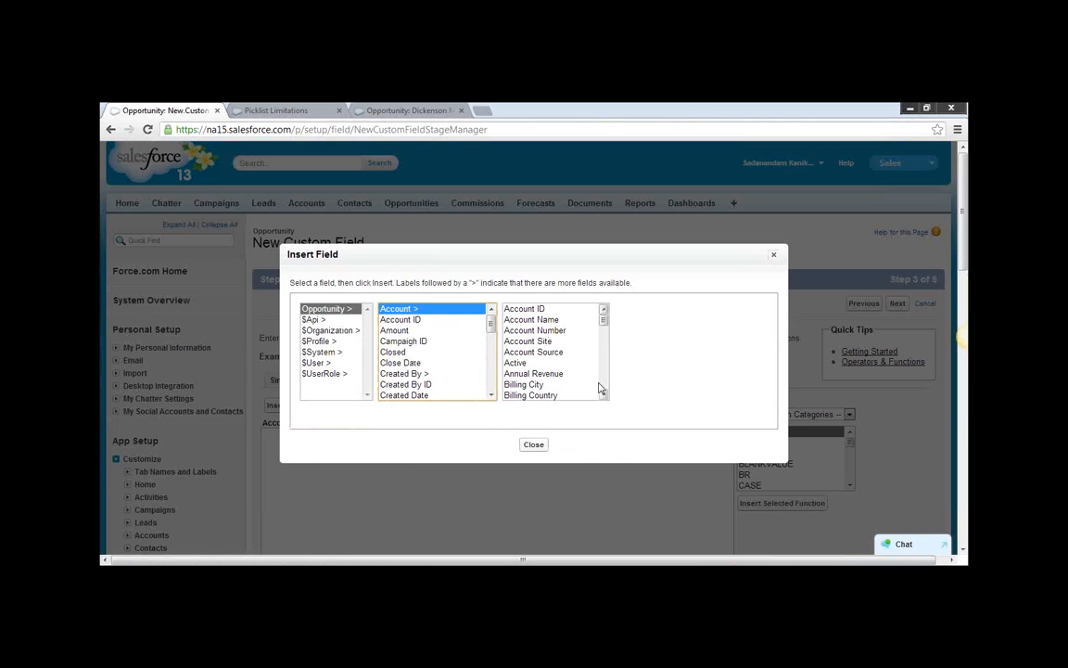
scroll(601, 385, down, 8)
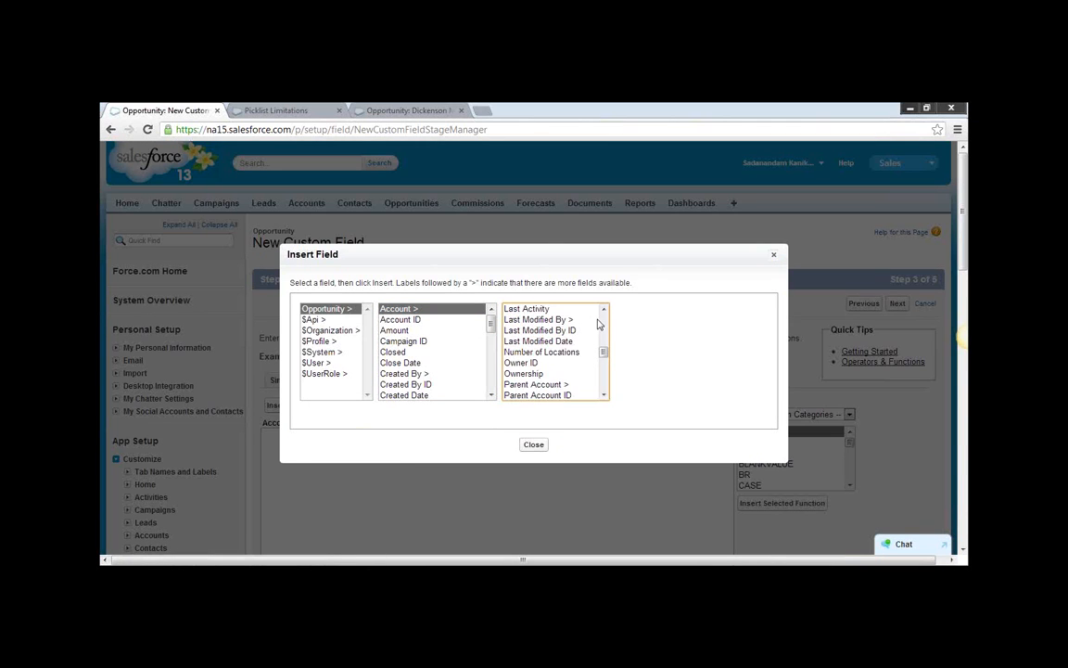
click(604, 311)
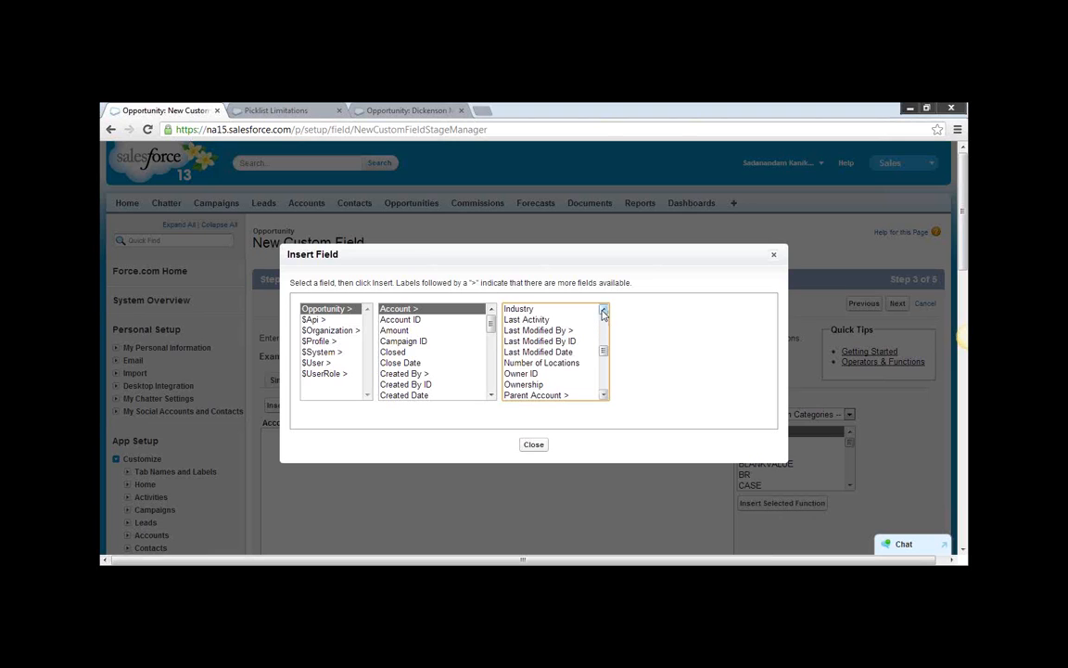
click(604, 310)
click(604, 310)
click(545, 320)
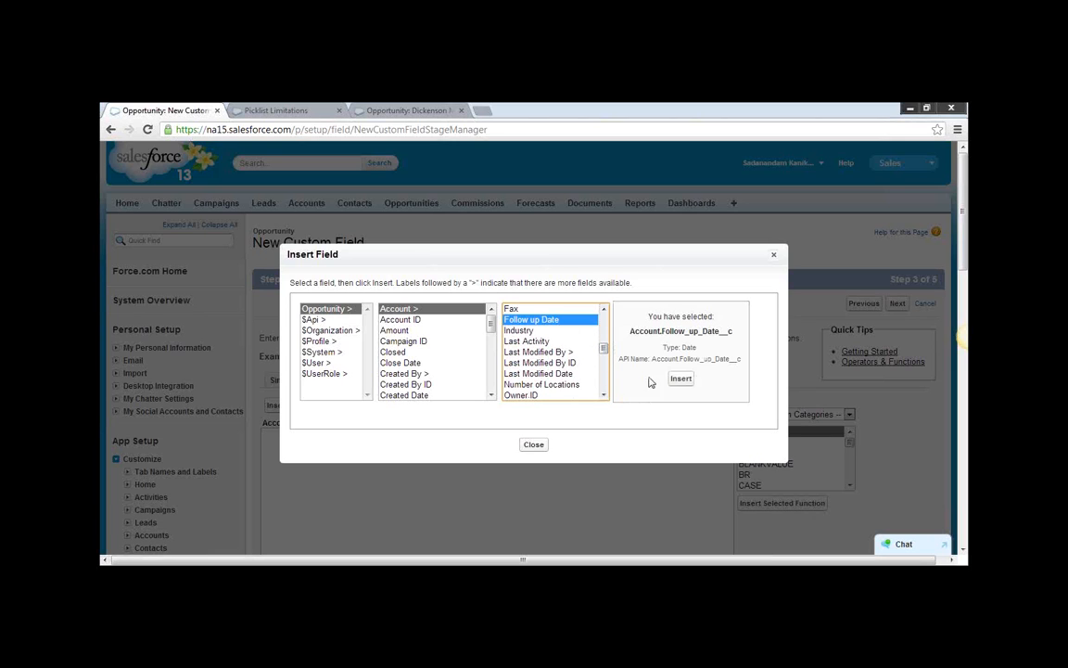
Compare the API names of the custom Follow up Date field and the standard Fax field, ending on Follow up Date.
click(729, 331)
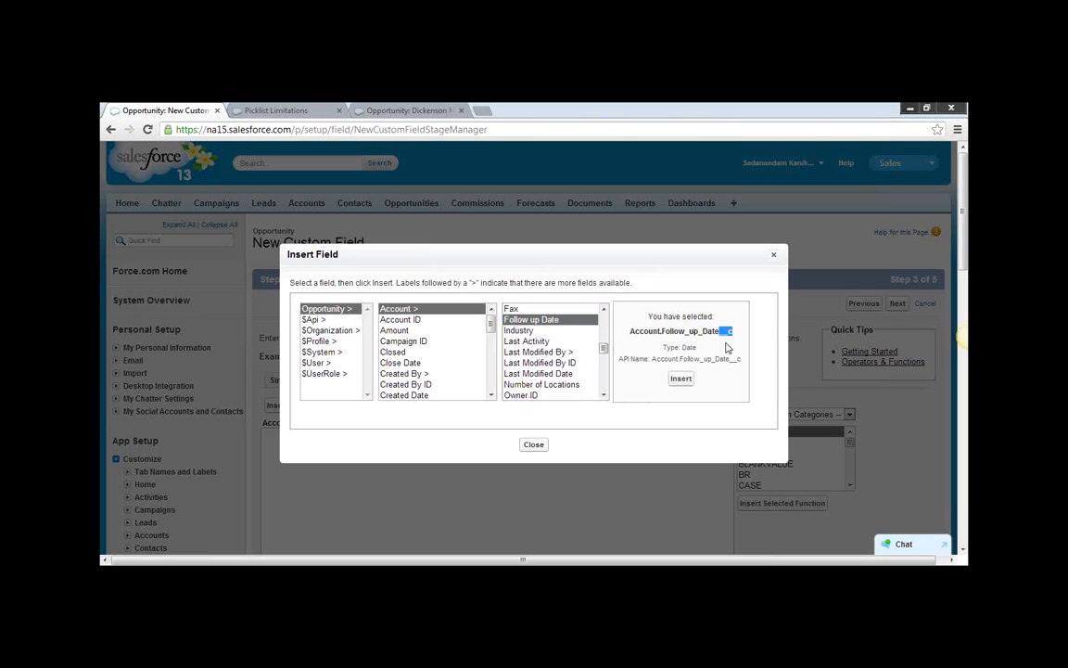
click(511, 309)
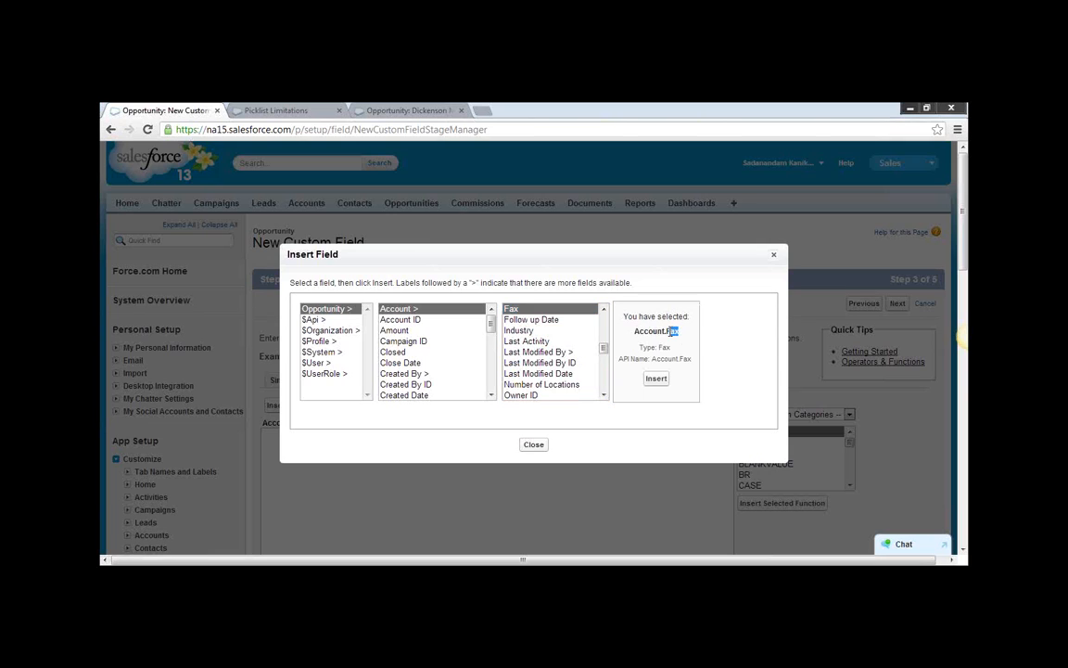
click(676, 332)
drag(681, 335, 673, 331)
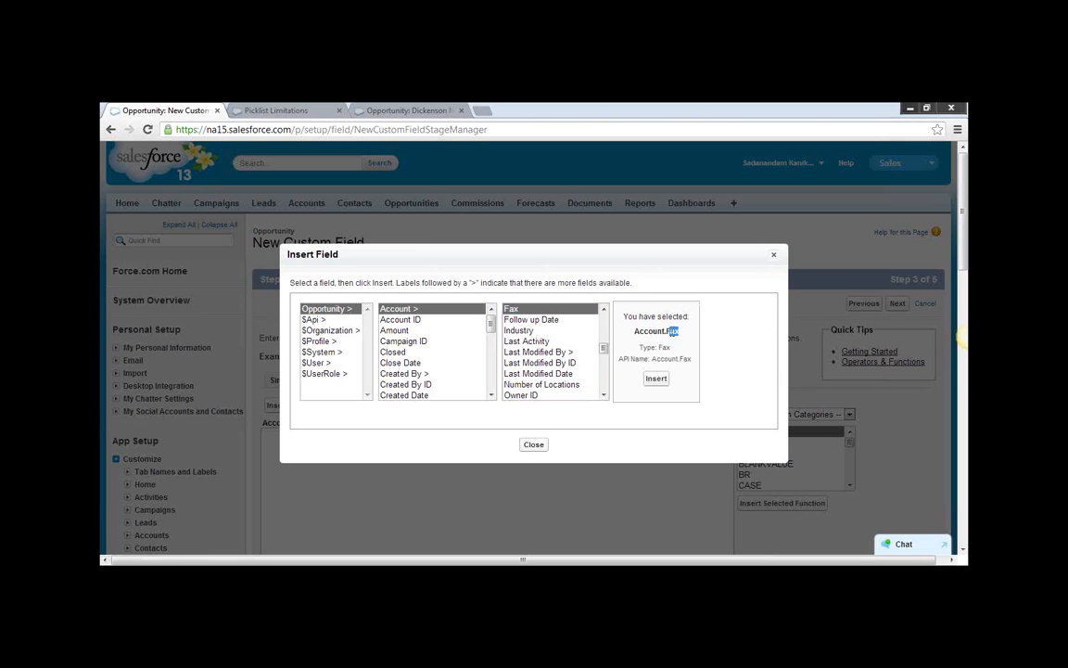
click(547, 319)
drag(733, 332, 715, 335)
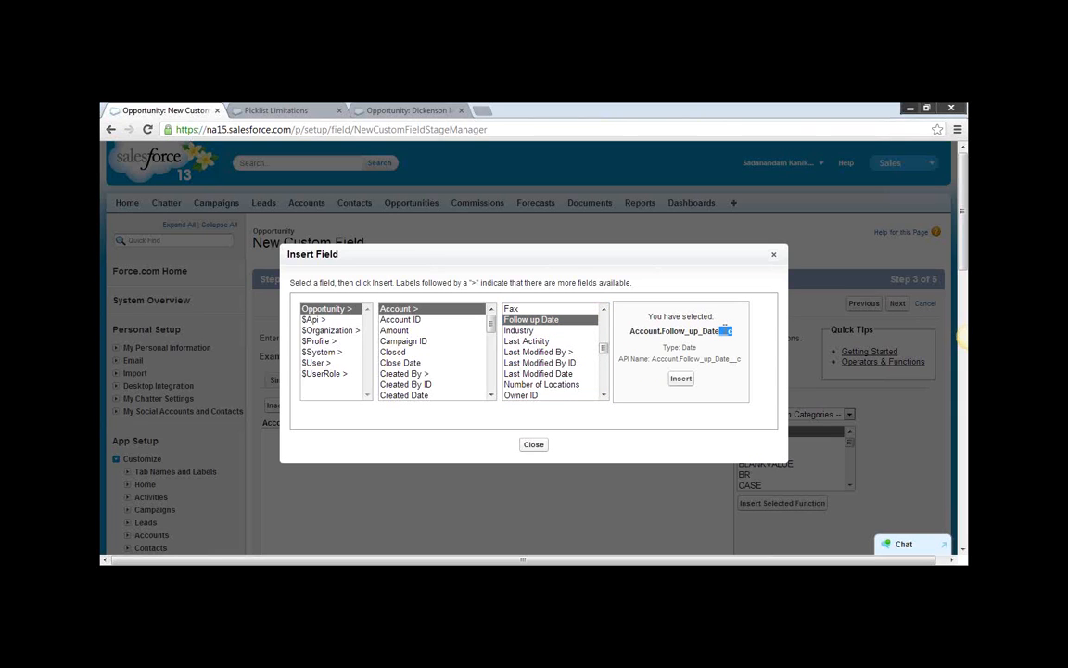
Insert Account.Follow_up_Date__c into the formula and check its syntax.
click(680, 378)
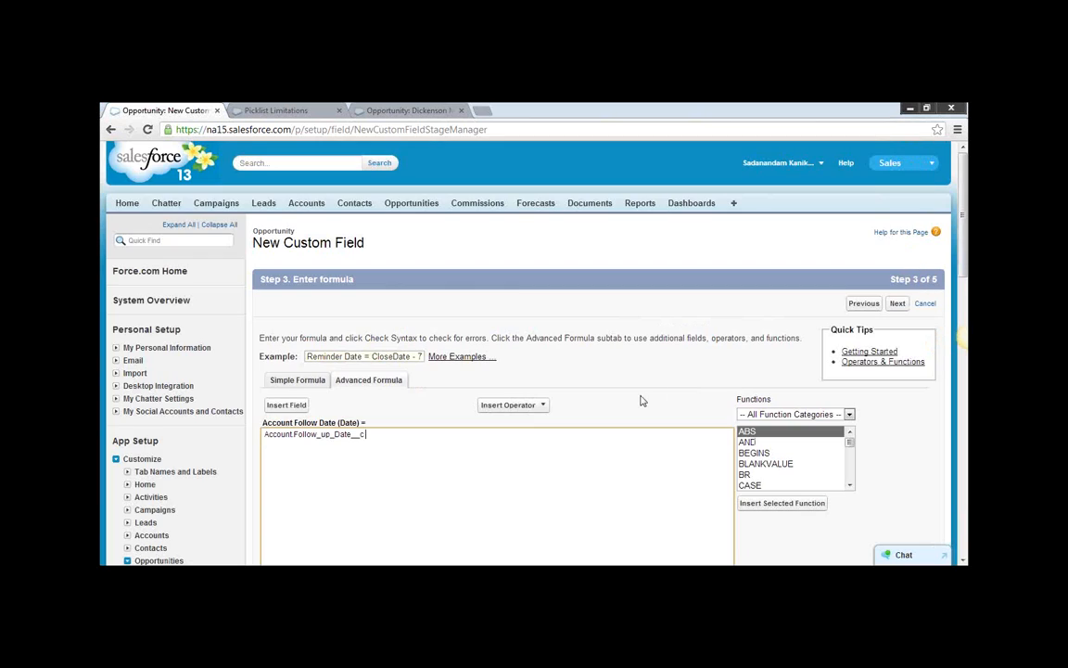
scroll(596, 422, down, 1)
scroll(595, 422, down, 1)
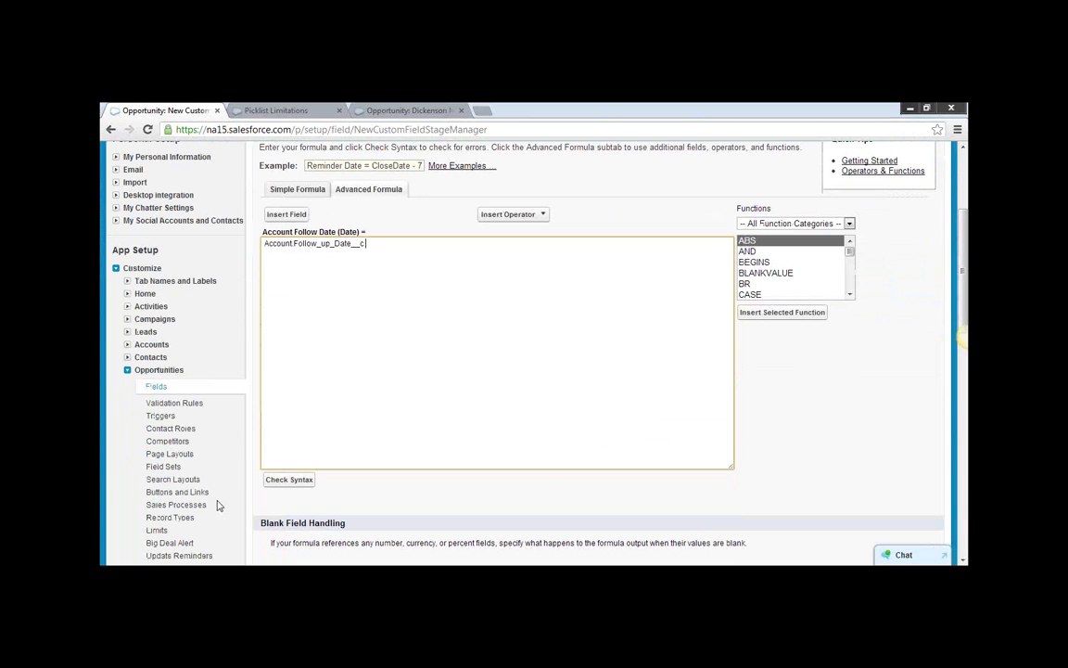
click(280, 482)
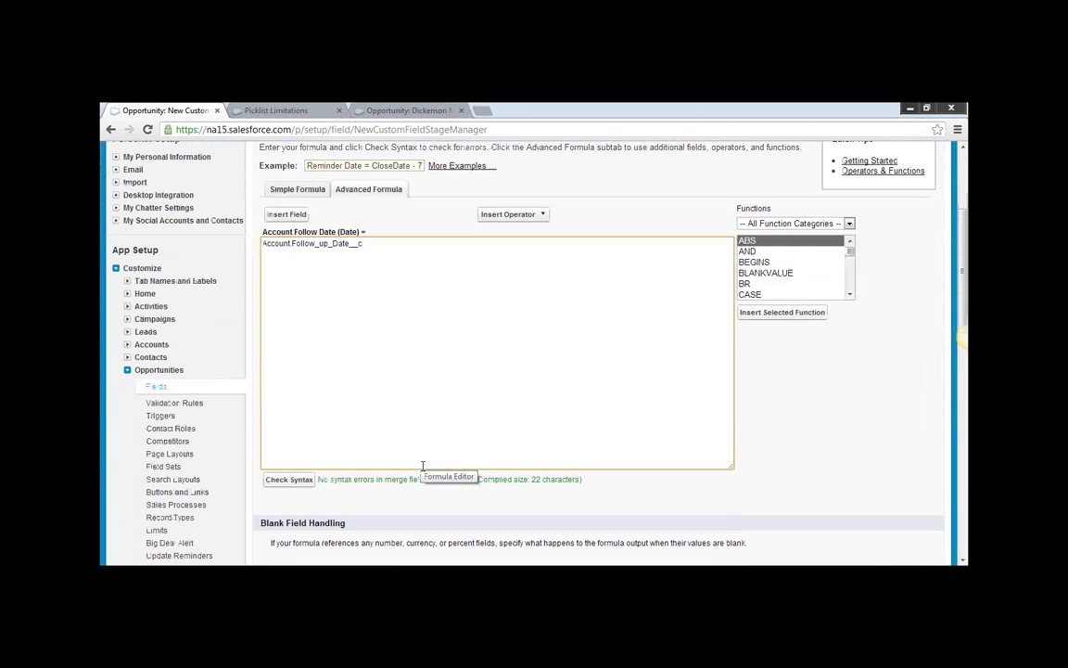
drag(592, 485, 330, 480)
click(394, 415)
Accept the default blank handling, field-level security and page layouts for Account Follow Date, and save the field.
scroll(498, 420, down, 2)
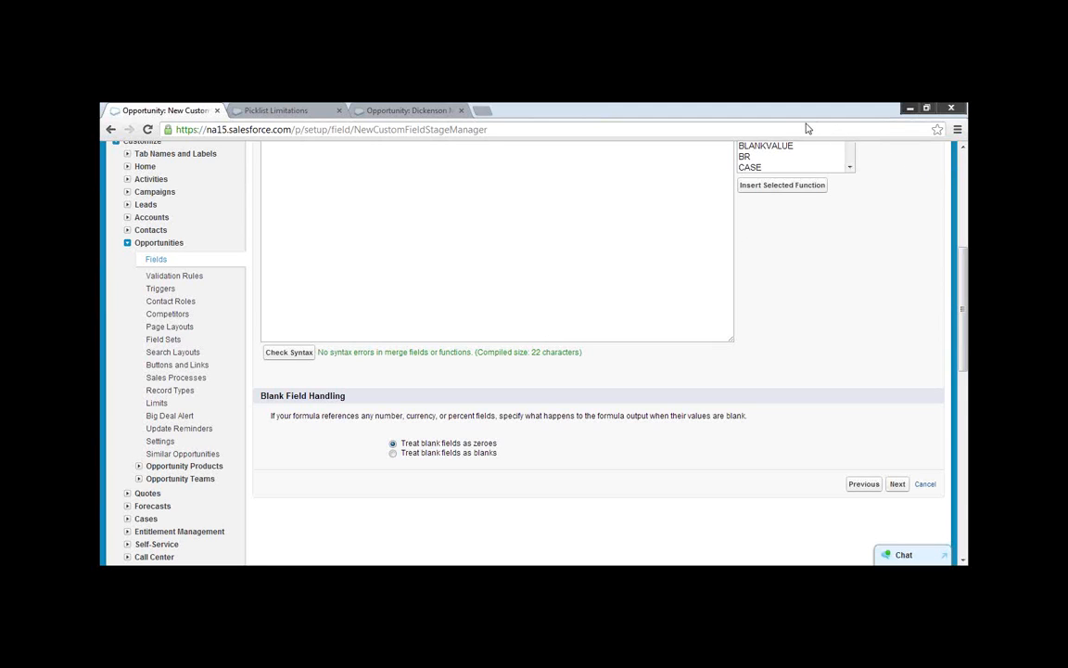
click(895, 485)
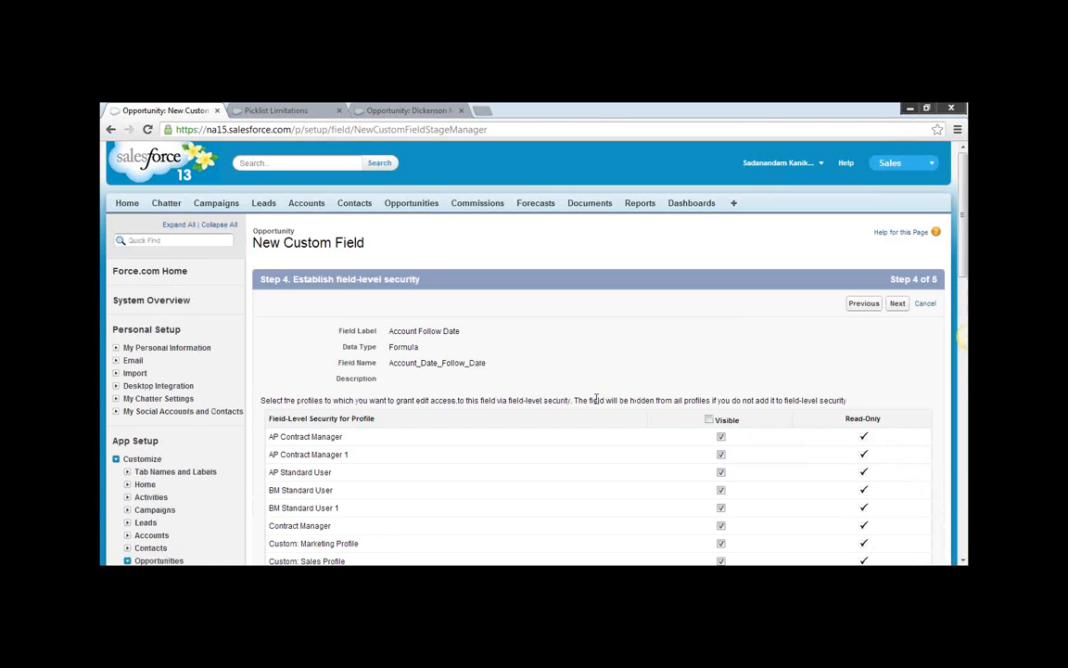
scroll(847, 257, down, 3)
scroll(874, 321, down, 4)
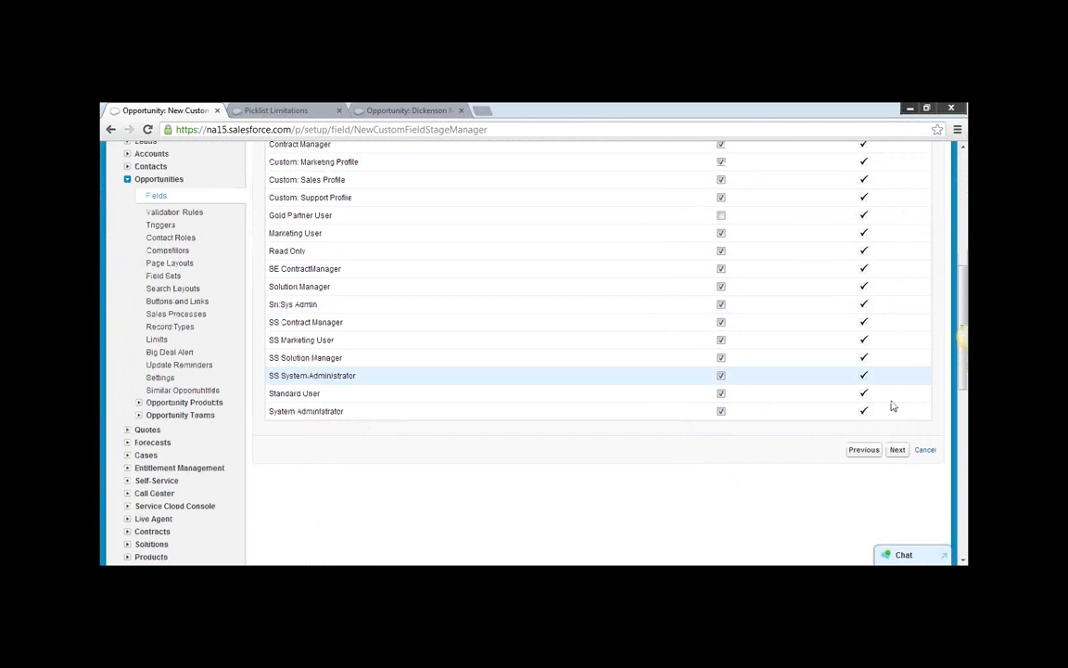
click(895, 446)
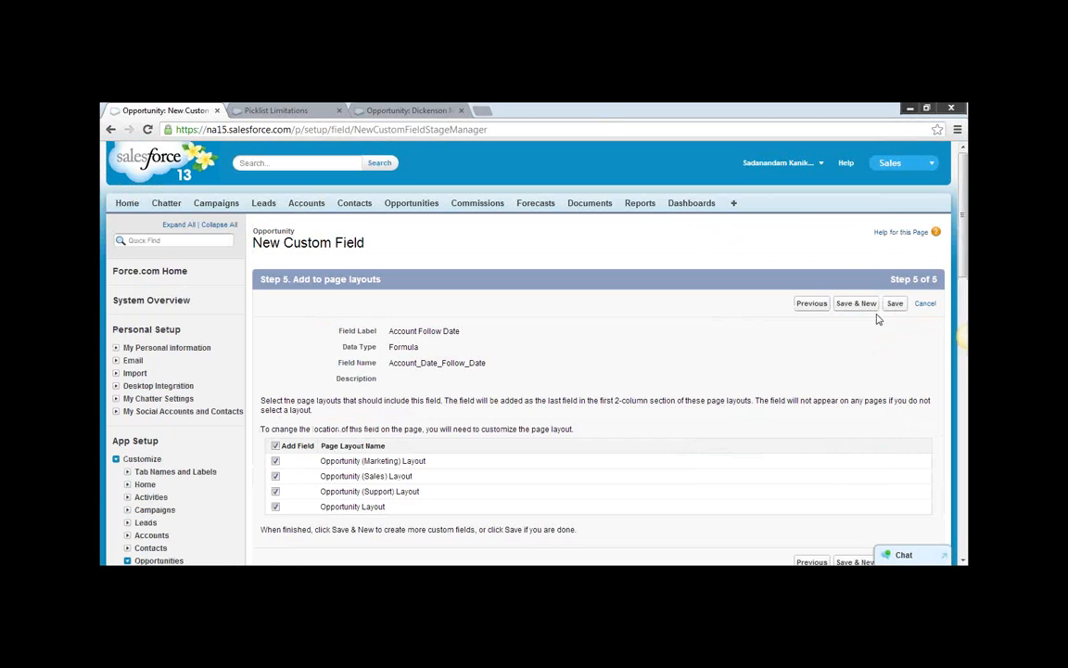
click(897, 304)
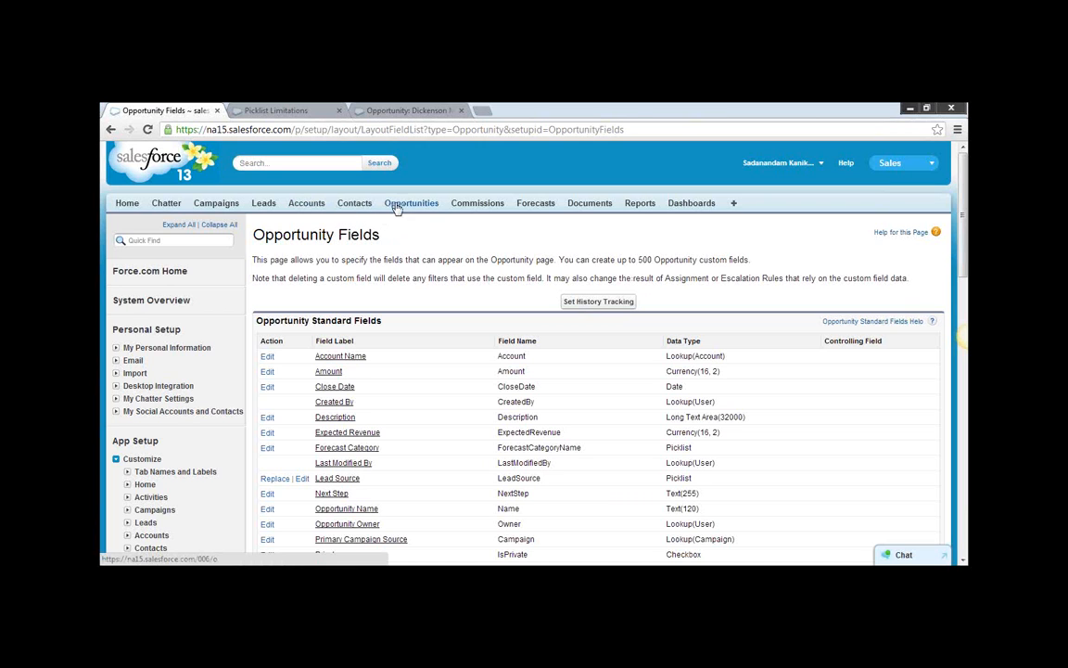
Reload the Dickenson Mobile Generators opportunity and examine its details for the Account Follow Date field.
click(438, 112)
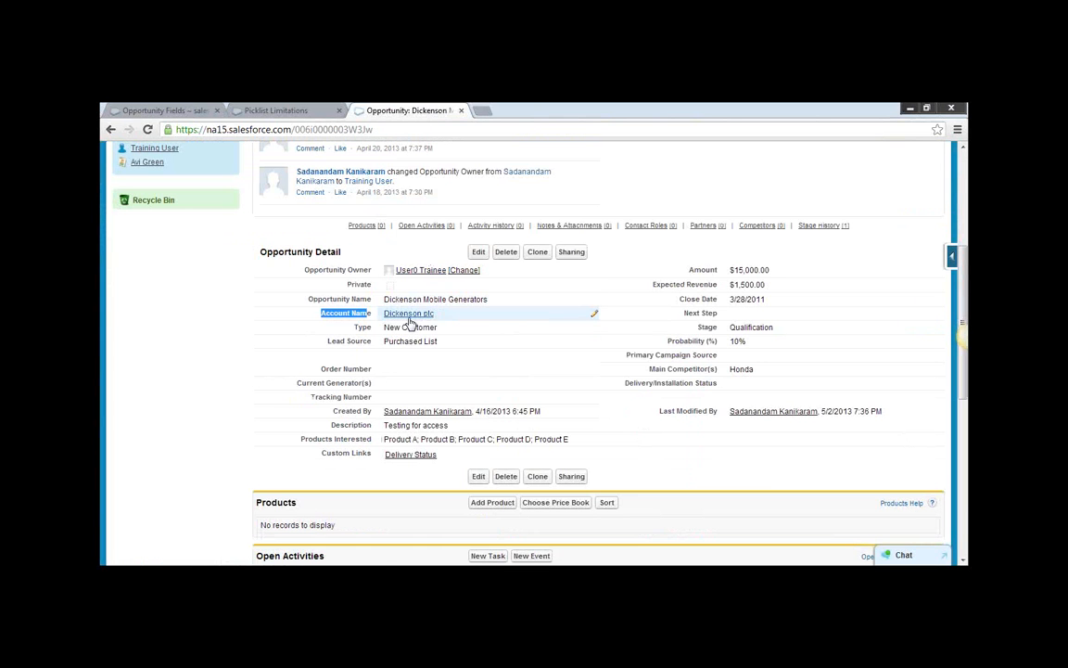
mouse_move(404, 318)
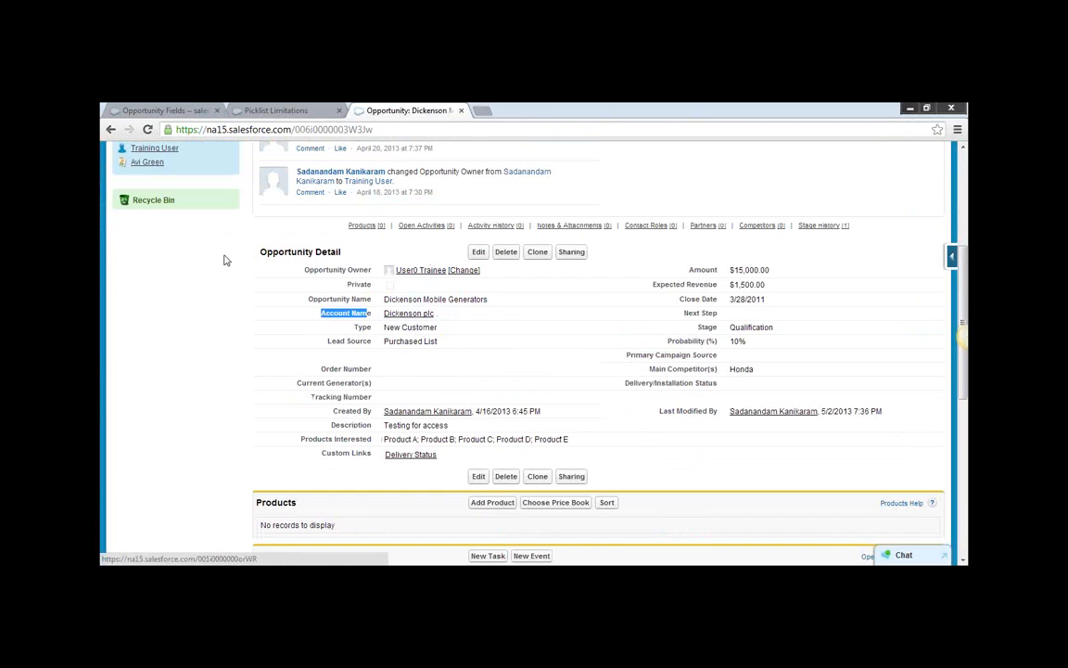
click(147, 130)
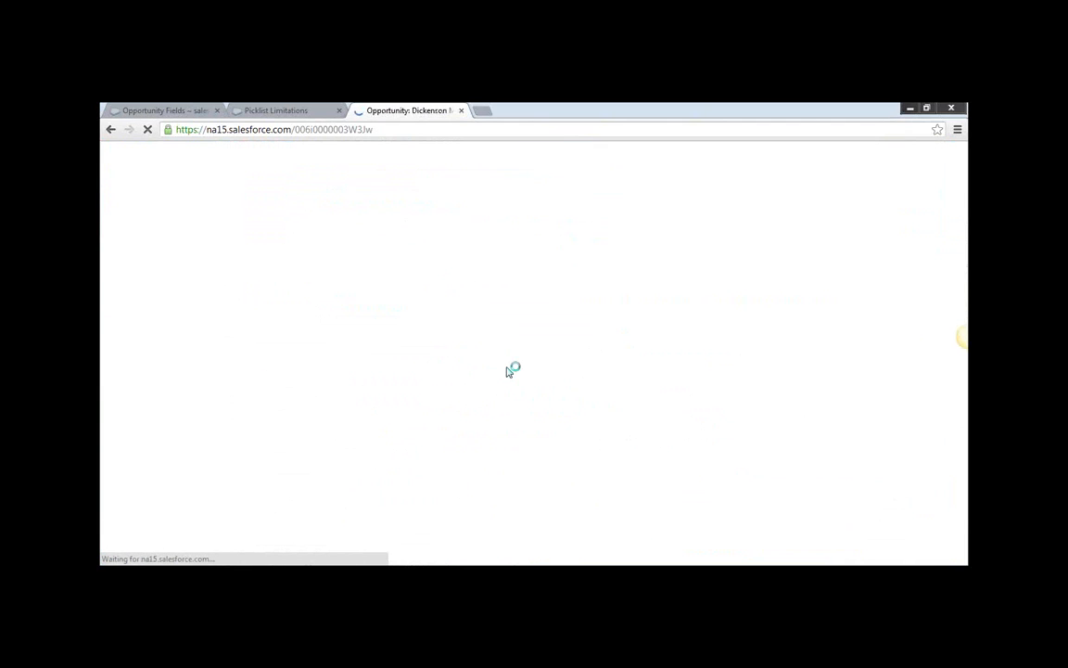
scroll(508, 371, down, 4)
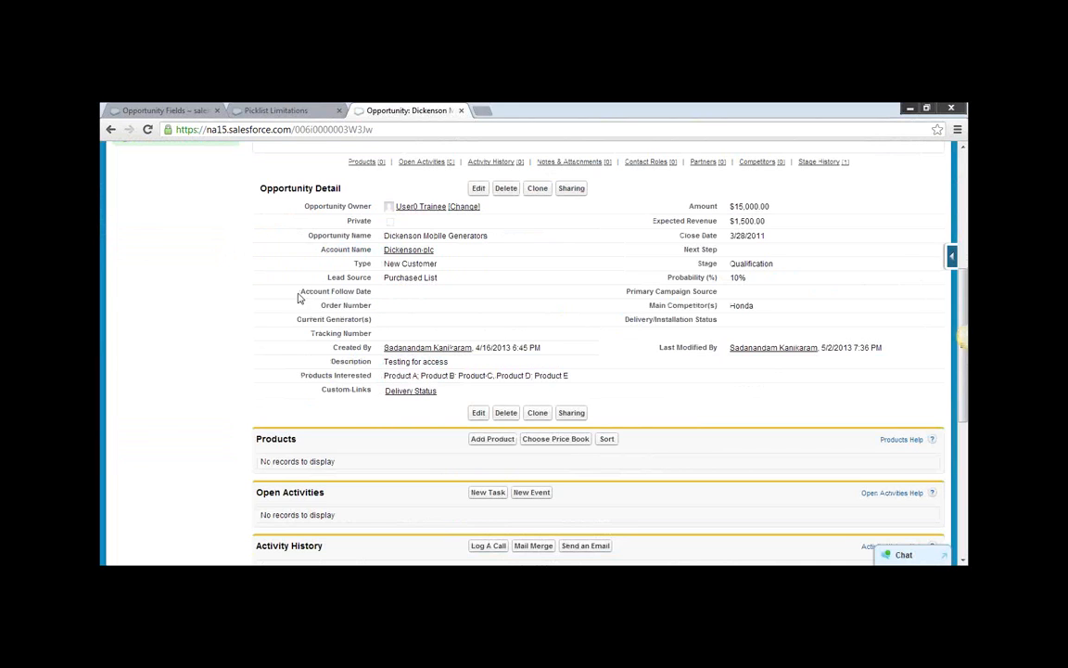
Set the Follow up Date on the parent account Dickenson plc to 5/17/2013 and save the account.
click(396, 251)
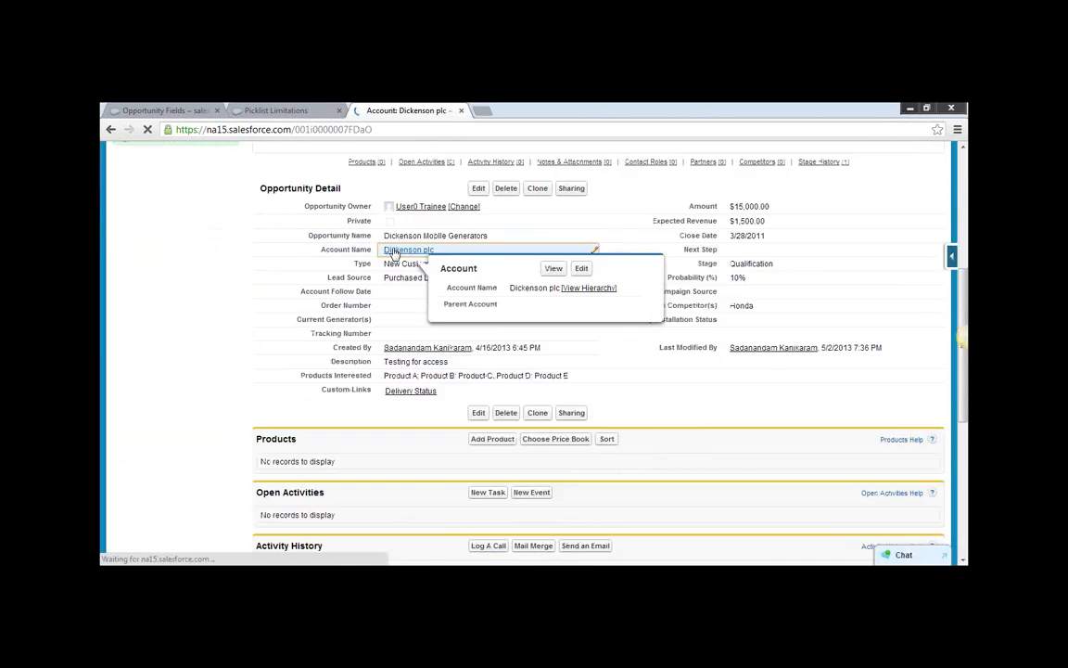
scroll(715, 447, down, 1)
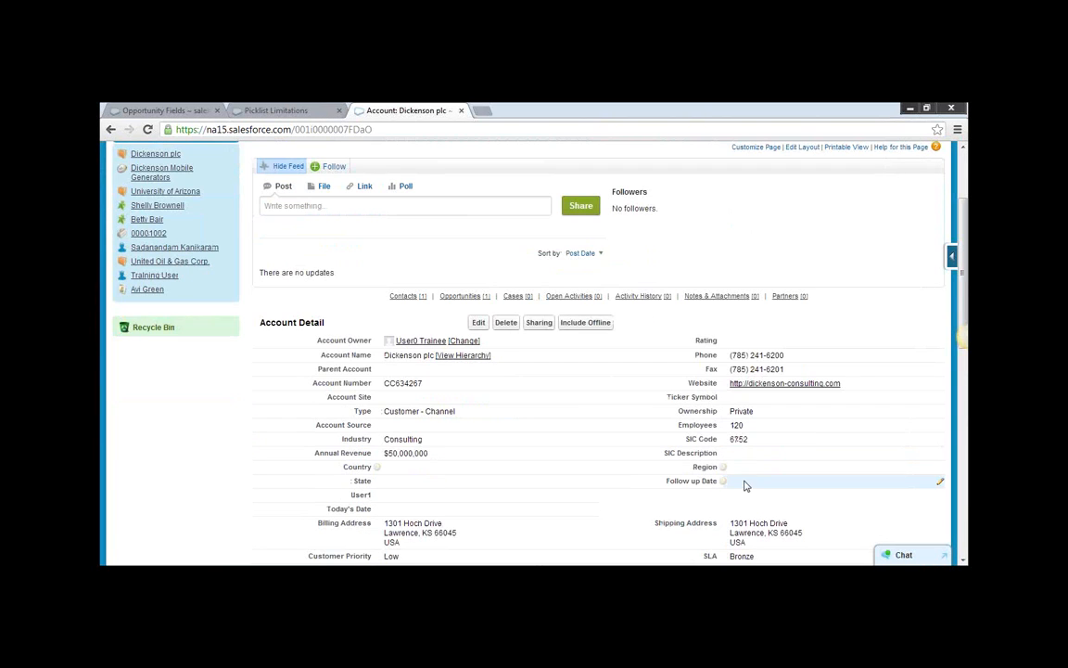
double_click(746, 481)
click(833, 435)
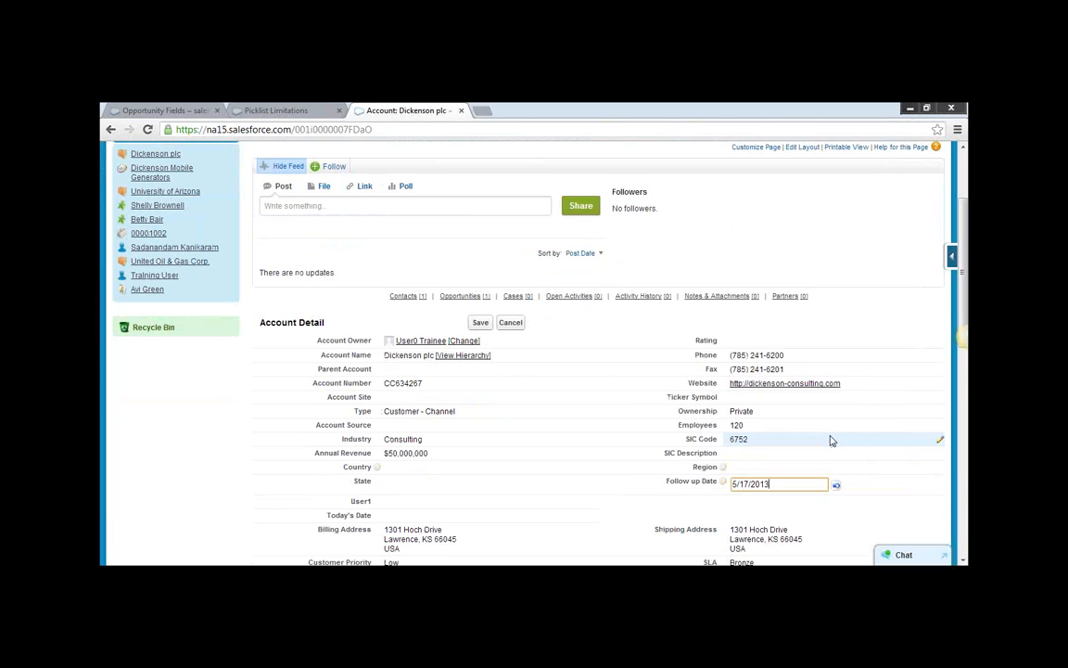
click(480, 323)
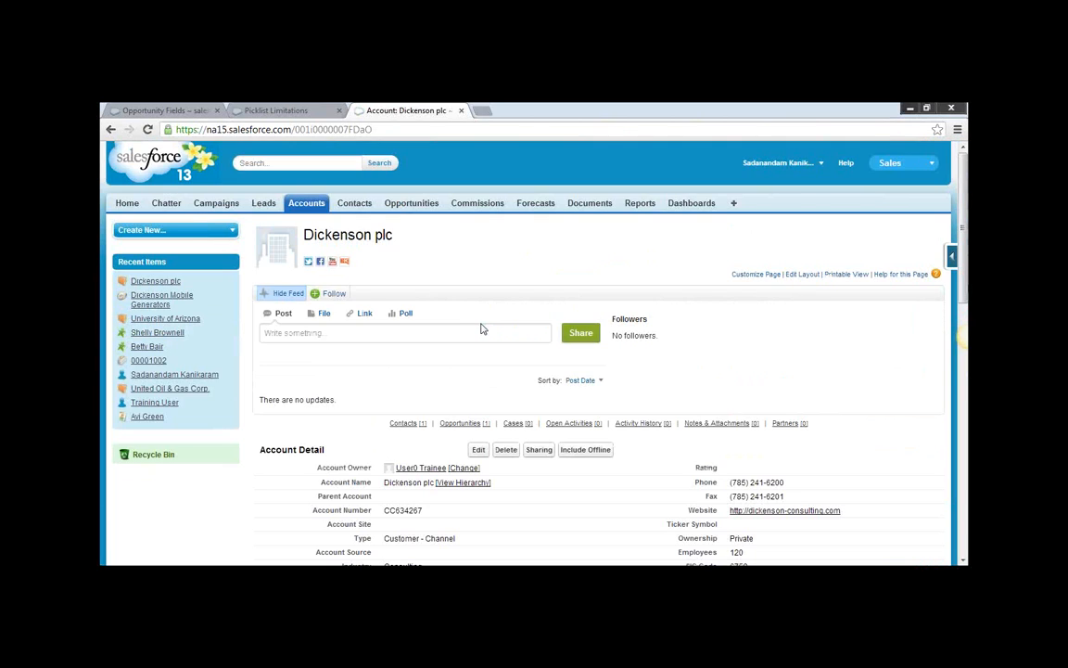
Reopen the Dickenson Mobile Generators opportunity and check its Account Follow Date and Amount fields.
click(148, 299)
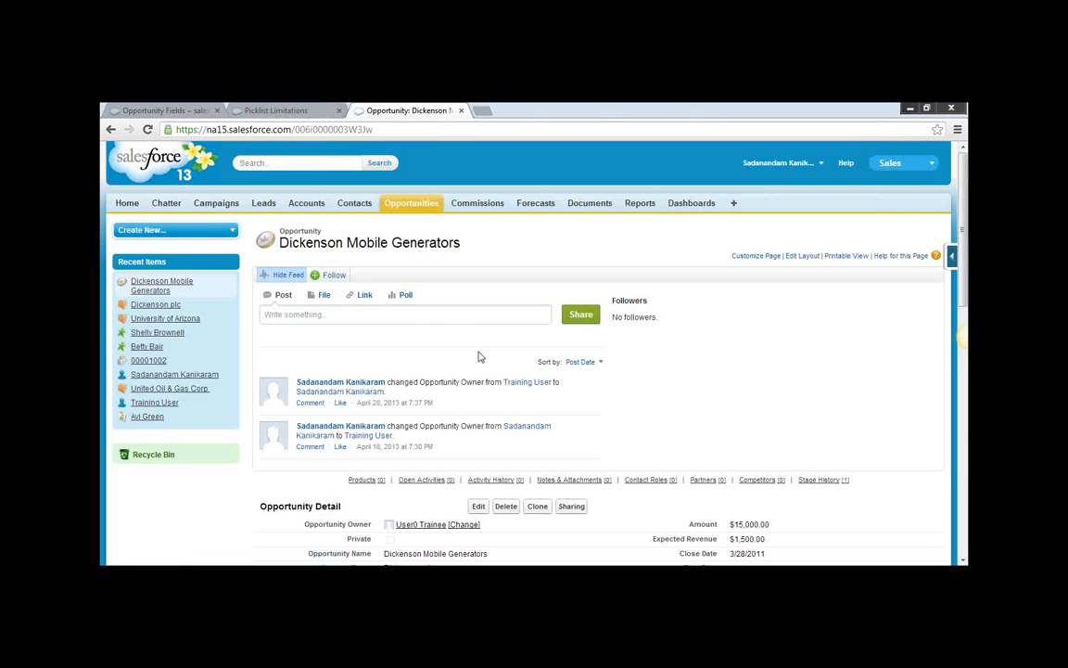
scroll(725, 395, down, 2)
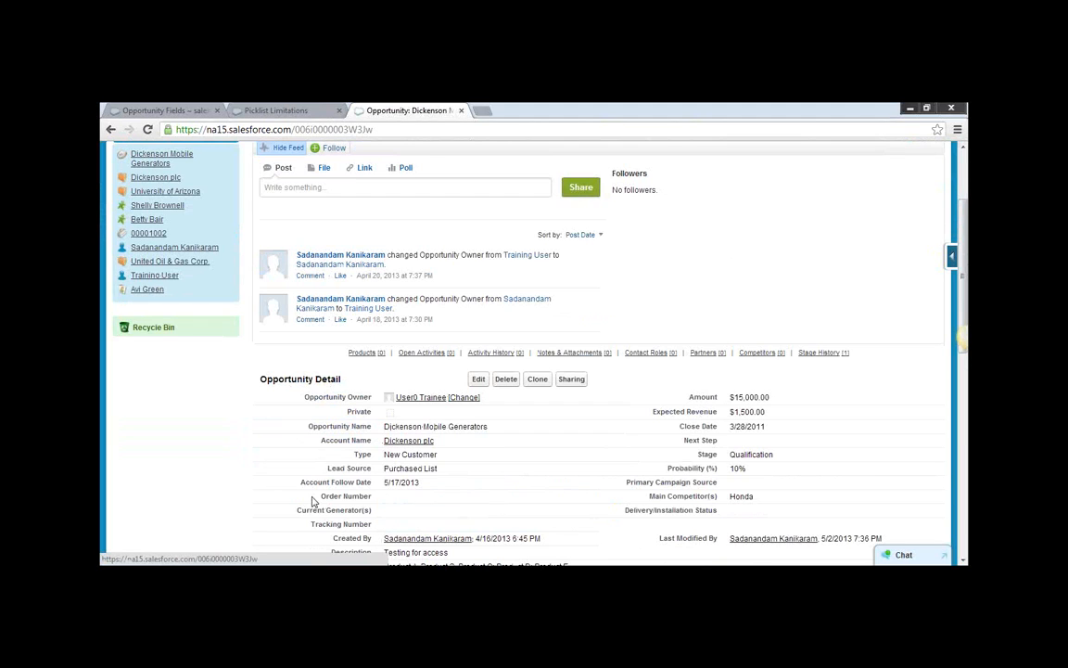
drag(270, 481, 316, 480)
click(394, 484)
click(313, 481)
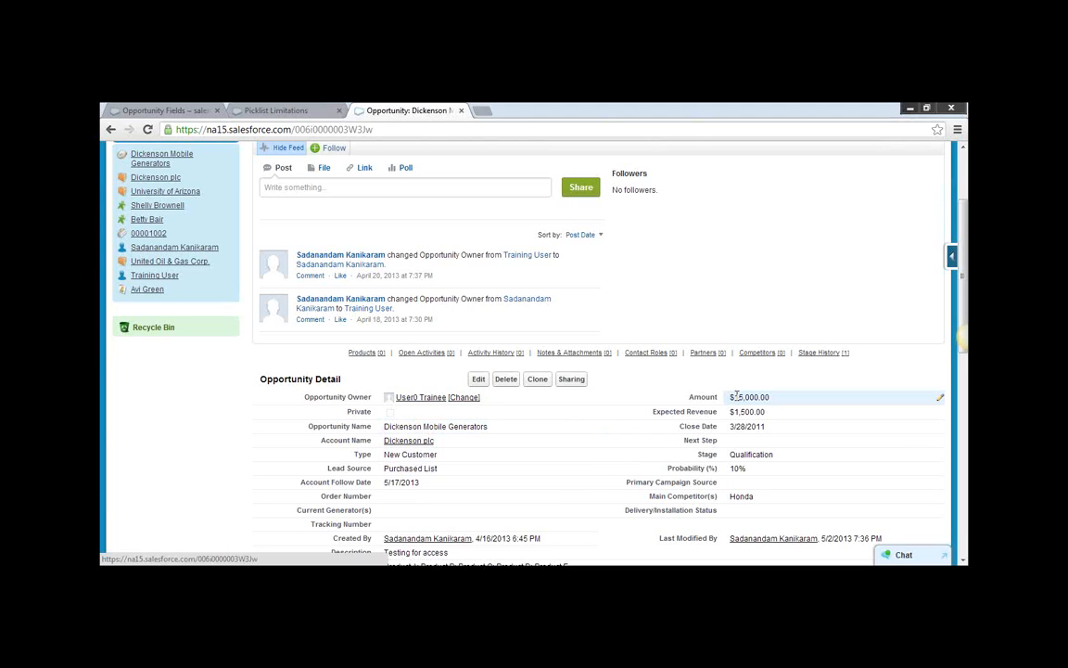
double_click(733, 397)
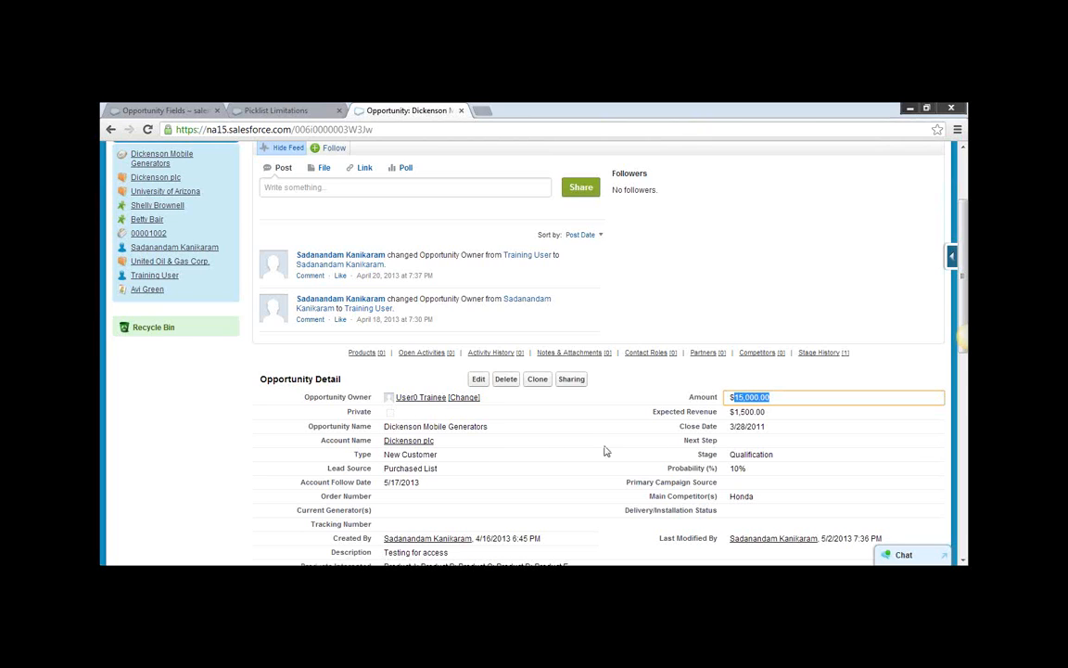
click(617, 386)
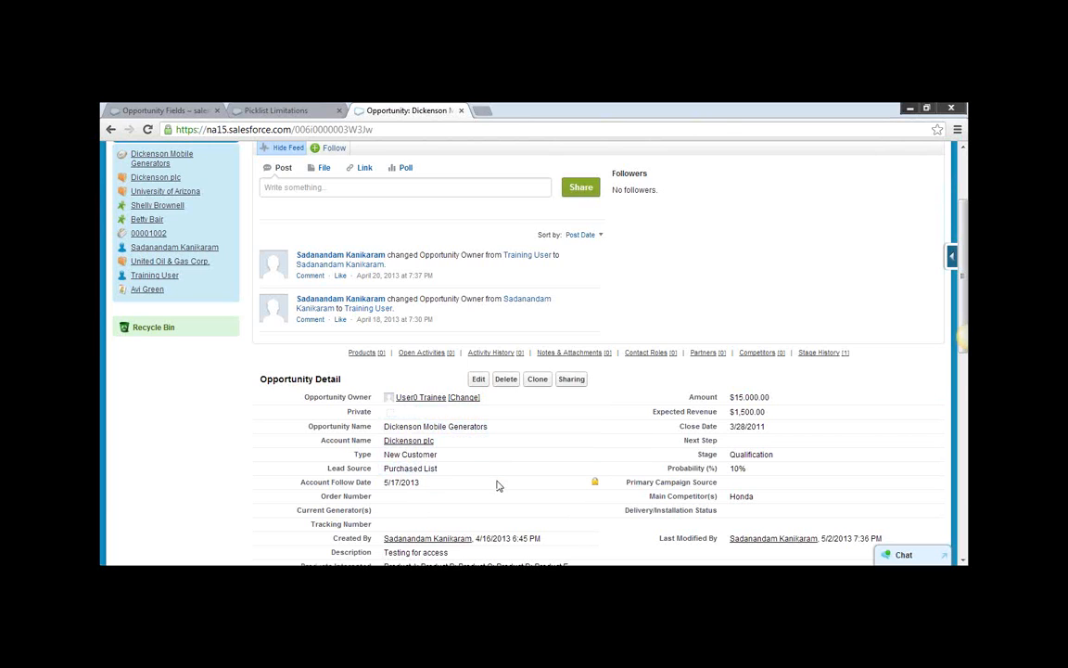
Open the Opportunity fields list in the app customization setup.
scroll(506, 471, up, 3)
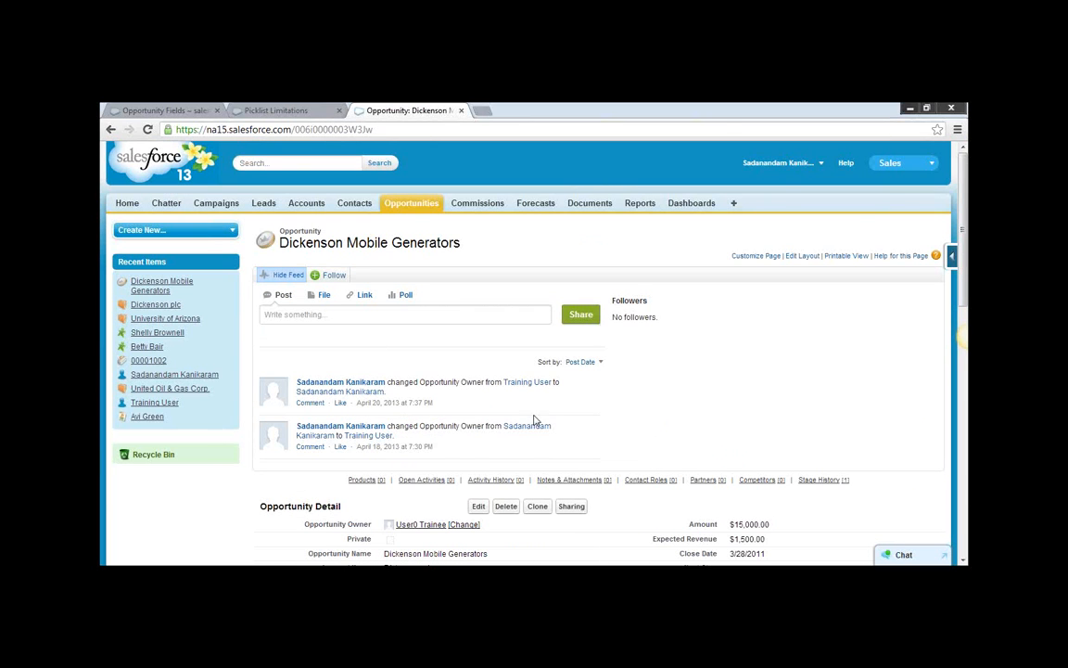
click(820, 164)
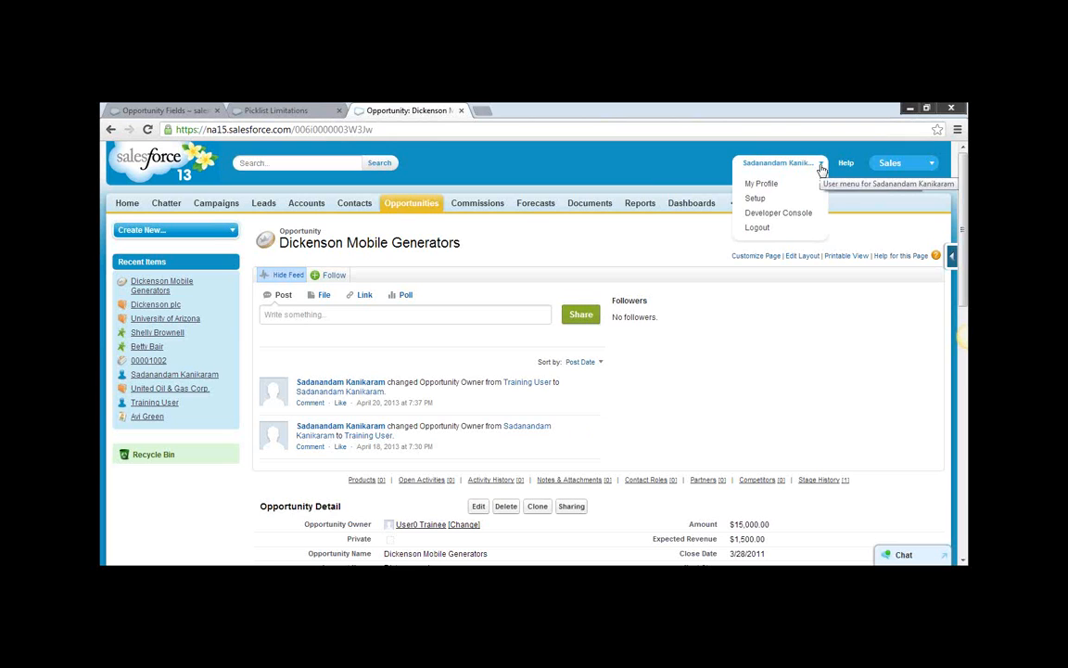
click(755, 199)
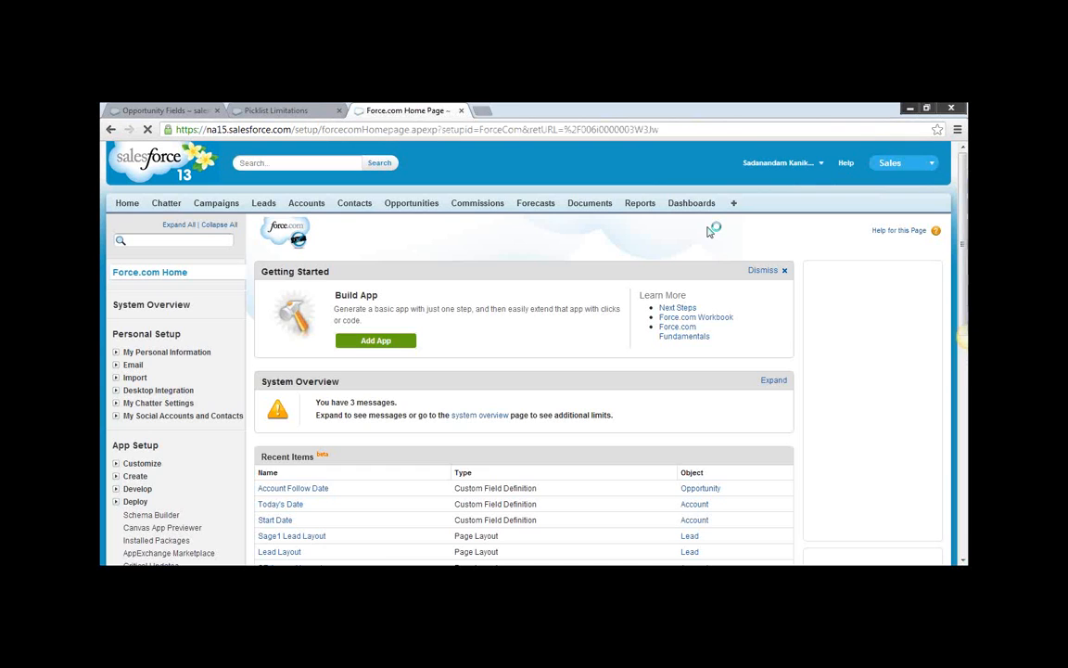
scroll(329, 399, down, 2)
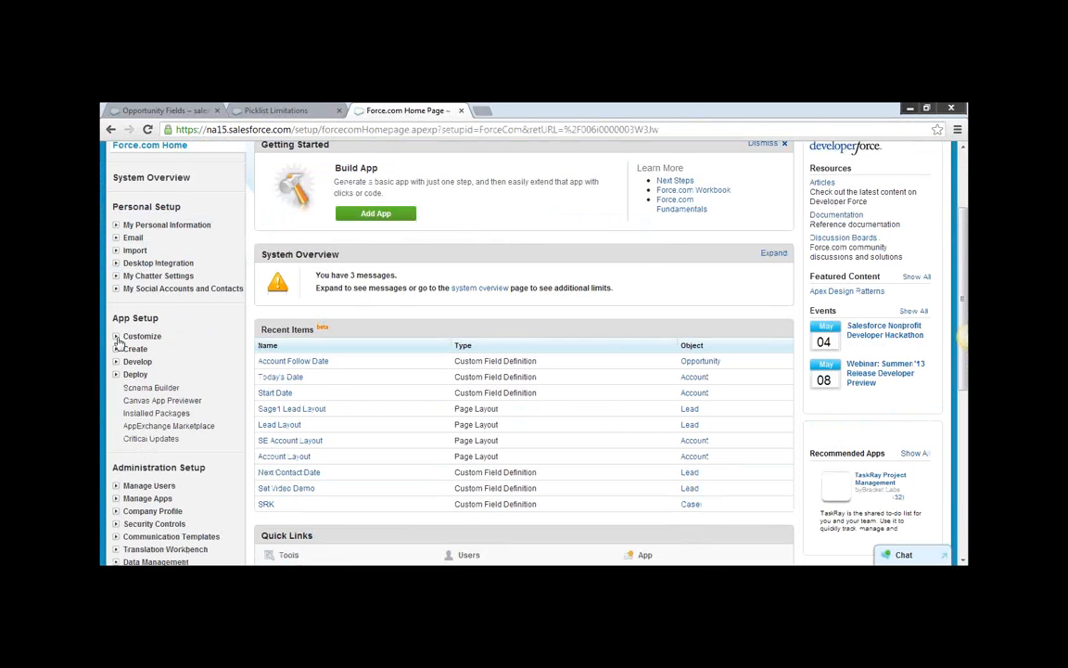
click(116, 335)
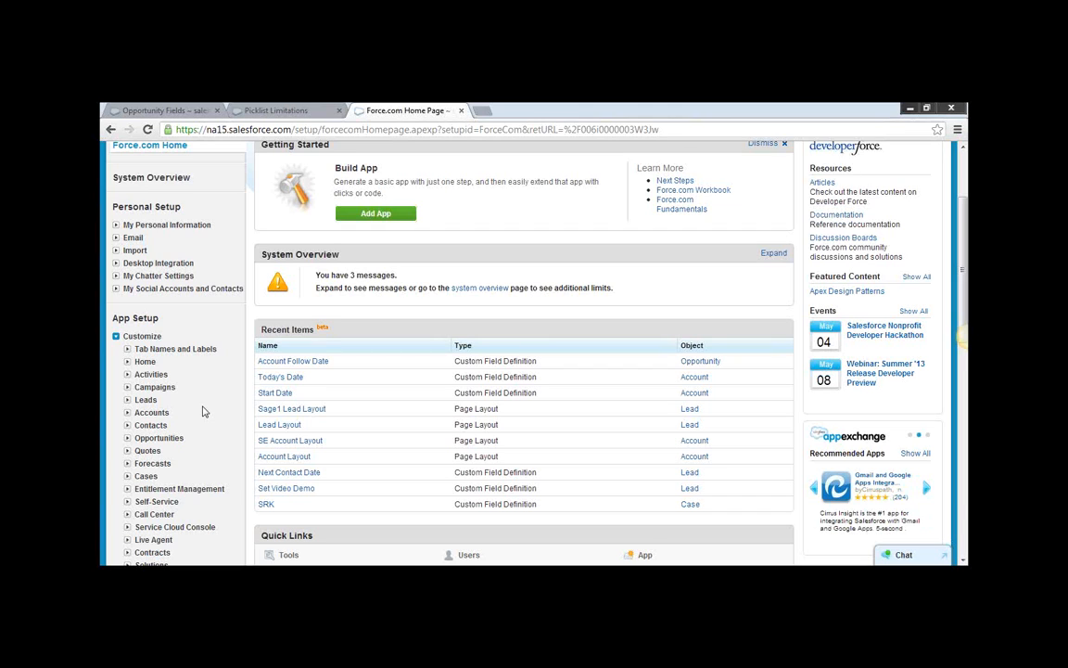
scroll(204, 400, down, 2)
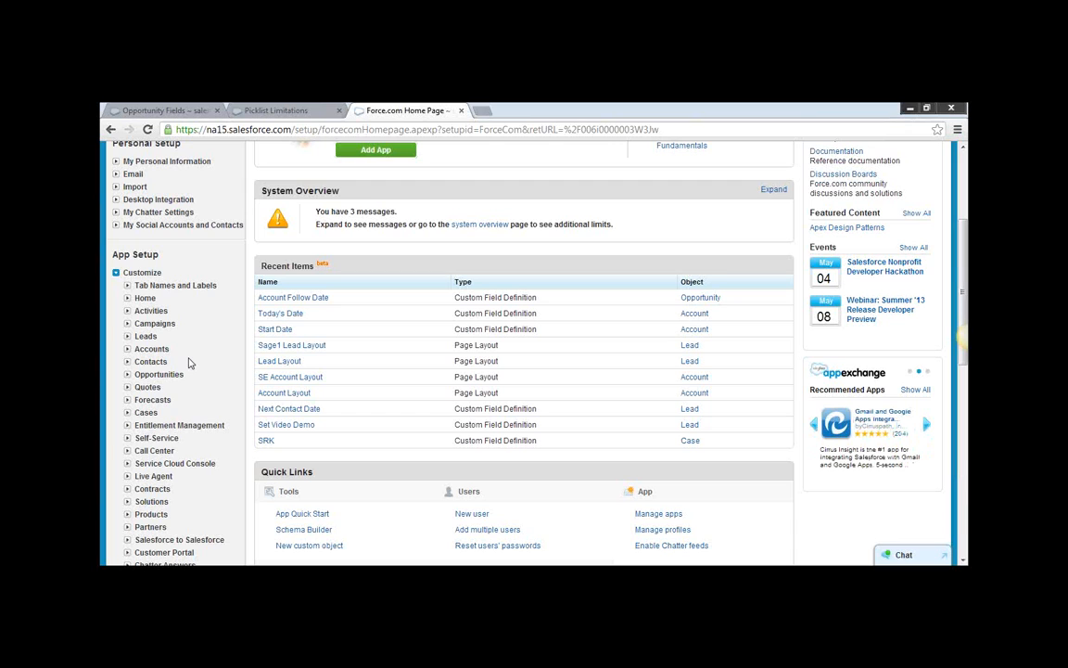
click(127, 375)
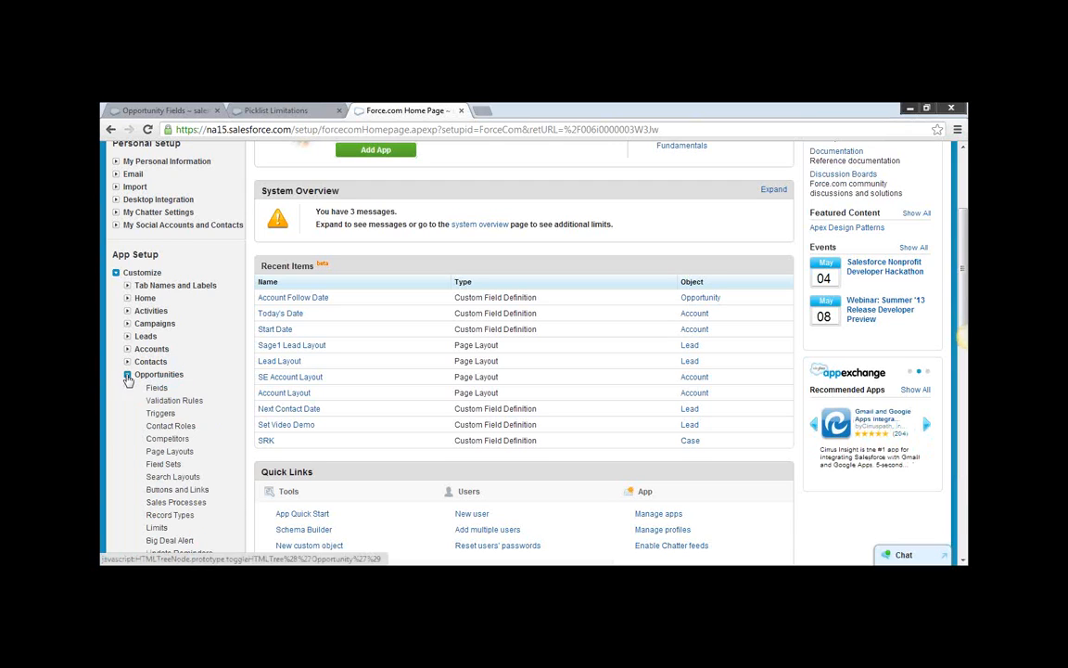
click(158, 388)
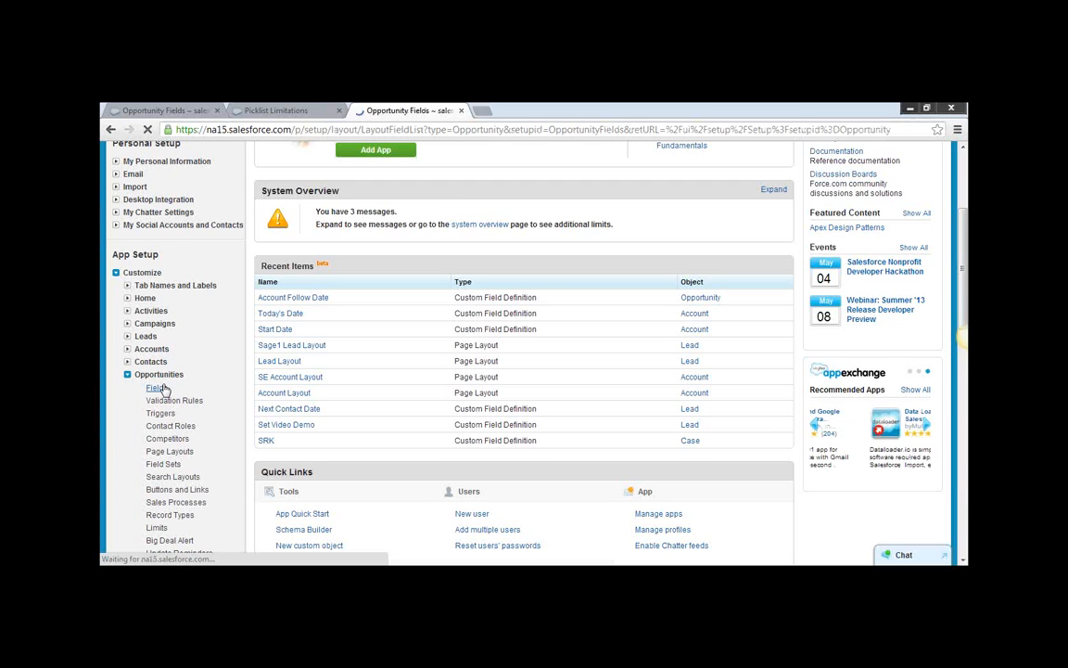
Start a new Opportunity custom field with the Percent data type and proceed to its details.
scroll(459, 391, down, 3)
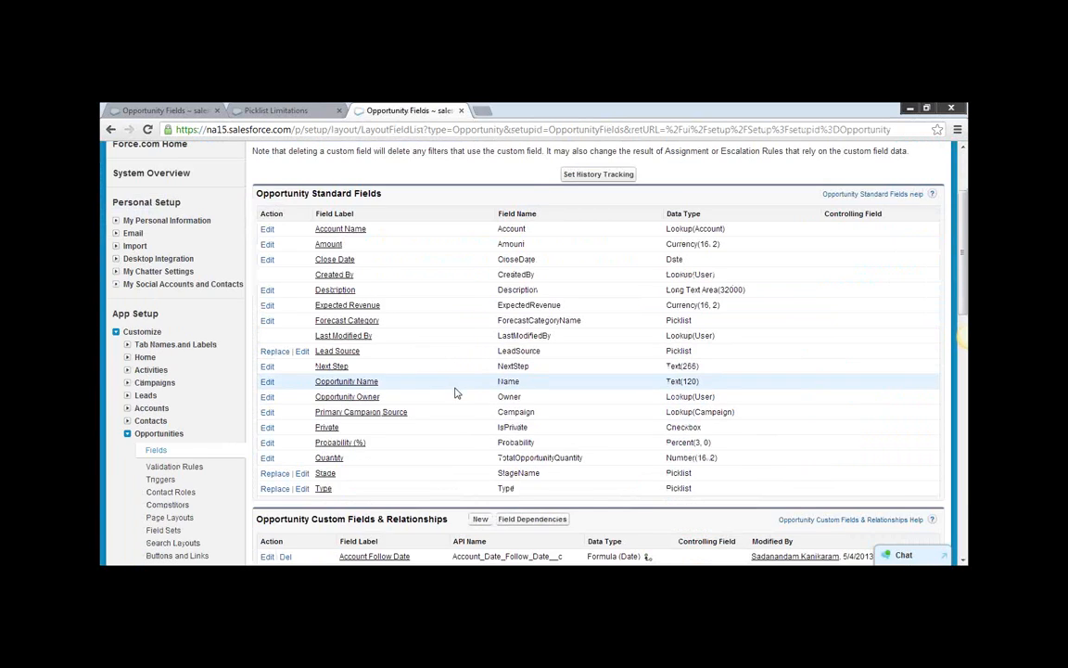
click(479, 392)
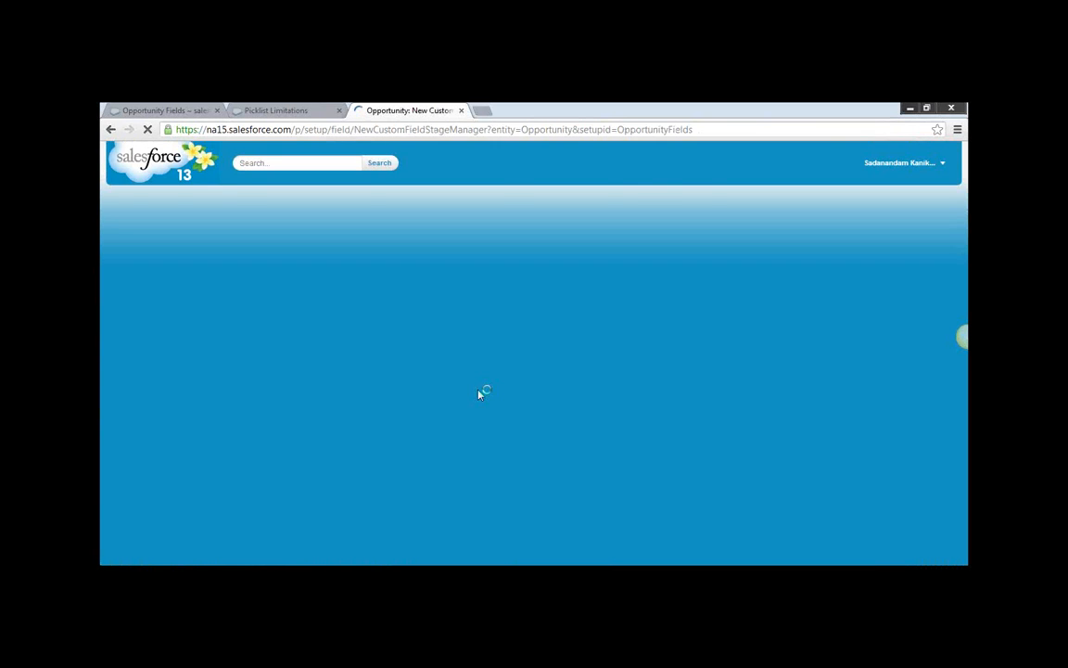
scroll(479, 397, down, 3)
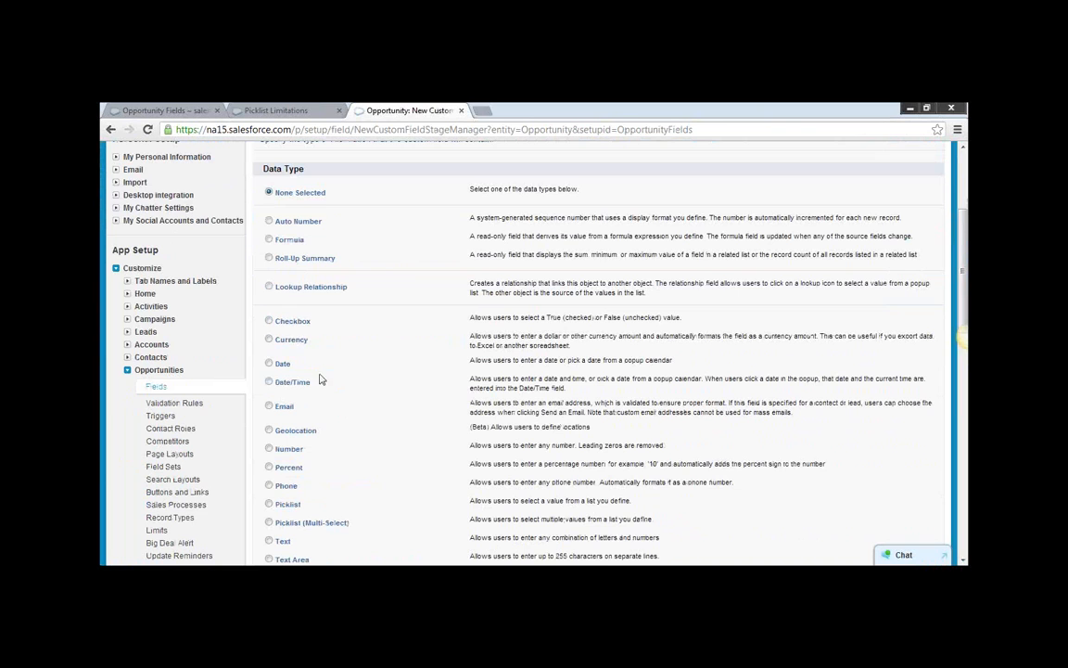
scroll(363, 437, down, 1)
click(269, 407)
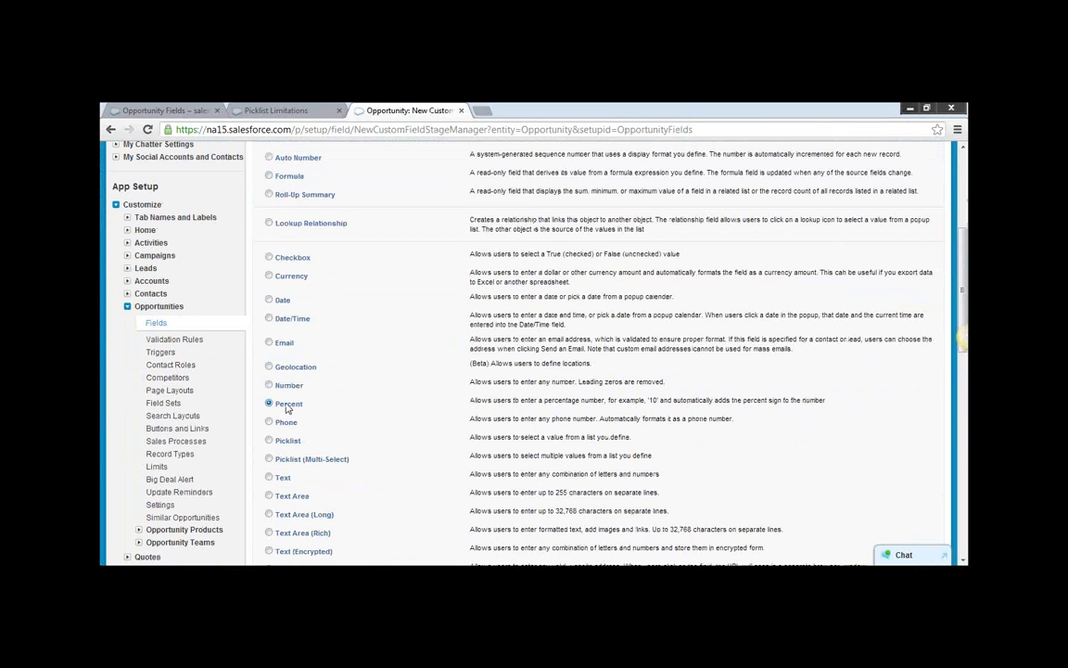
scroll(820, 425, down, 3)
click(895, 411)
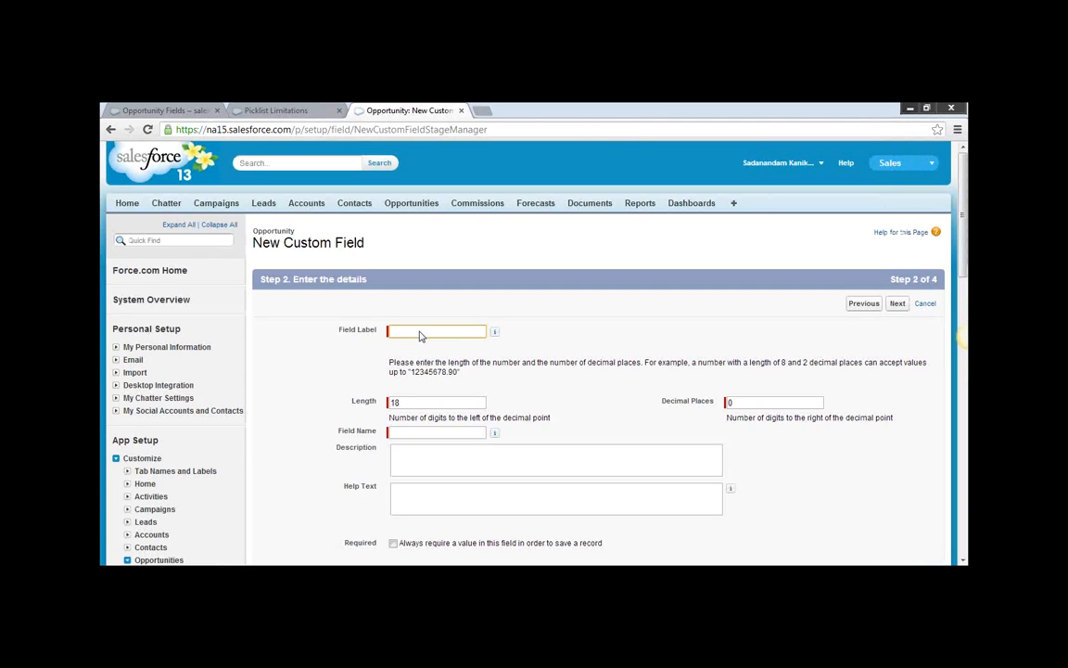
Label the percent field Commission, set its length to 4 and decimal places to 2, and continue to field-level security.
click(420, 330)
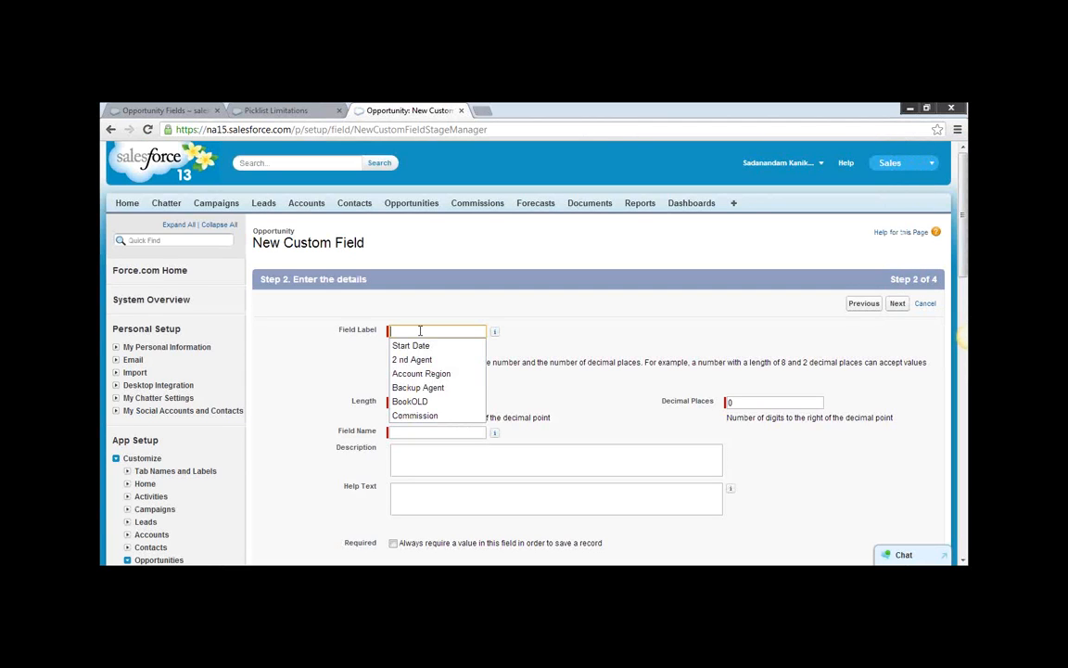
text(C)
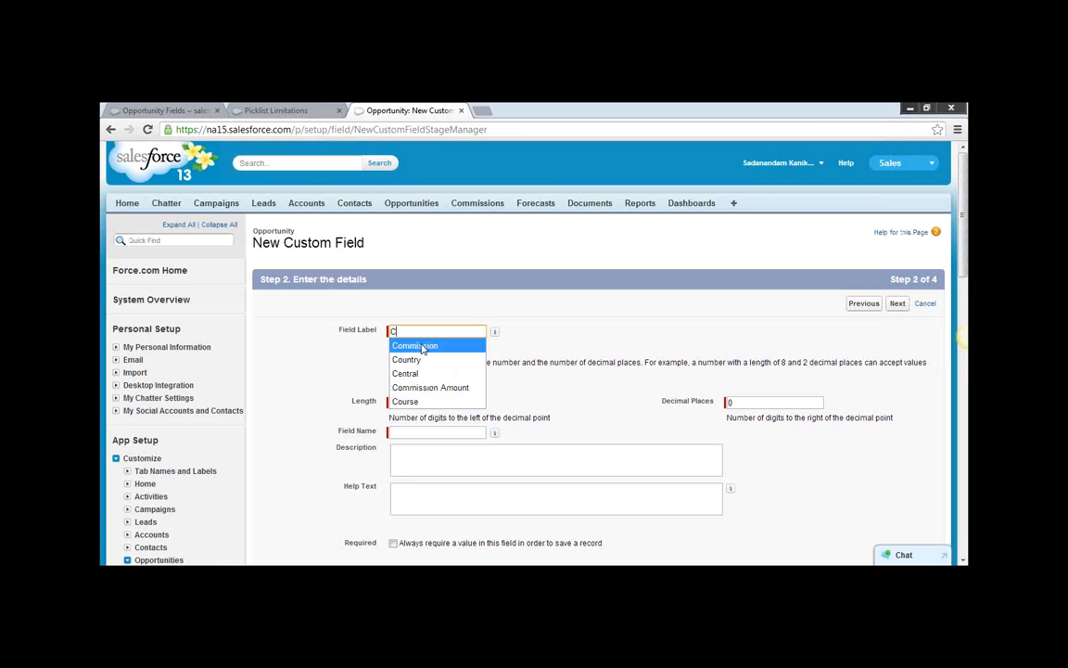
click(408, 345)
double_click(432, 404)
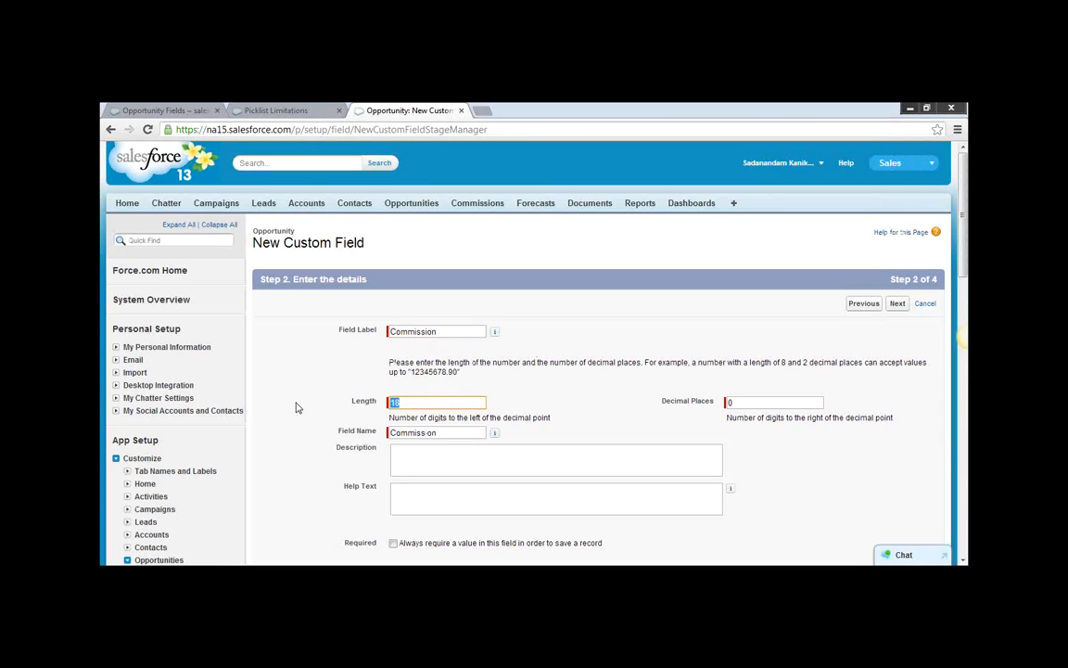
text(4)
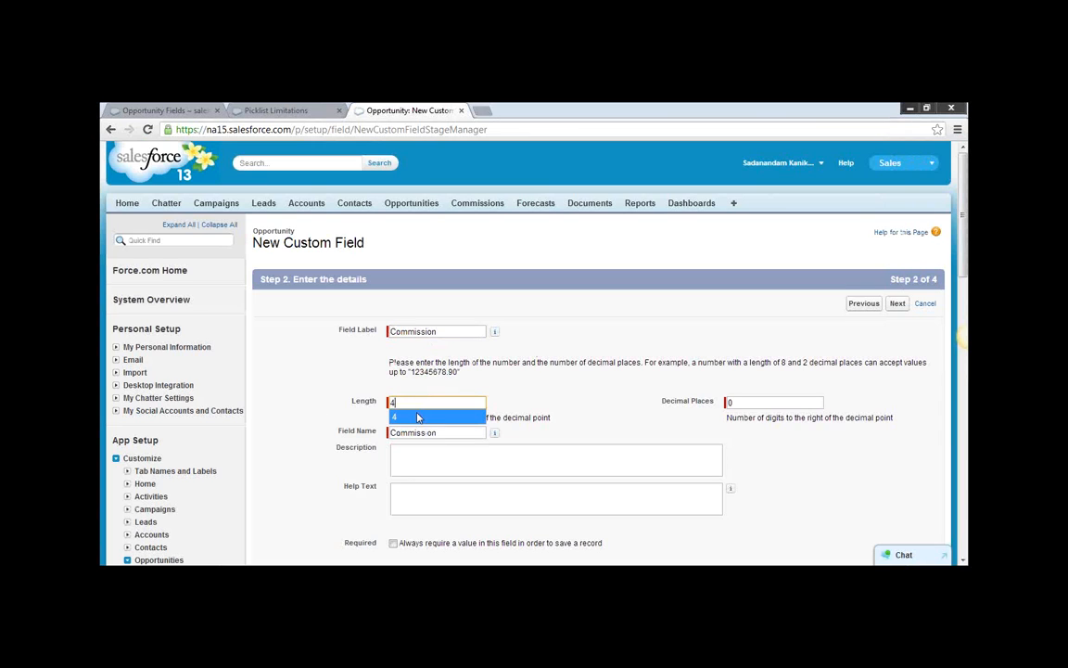
double_click(733, 401)
text(2)
scroll(813, 463, down, 2)
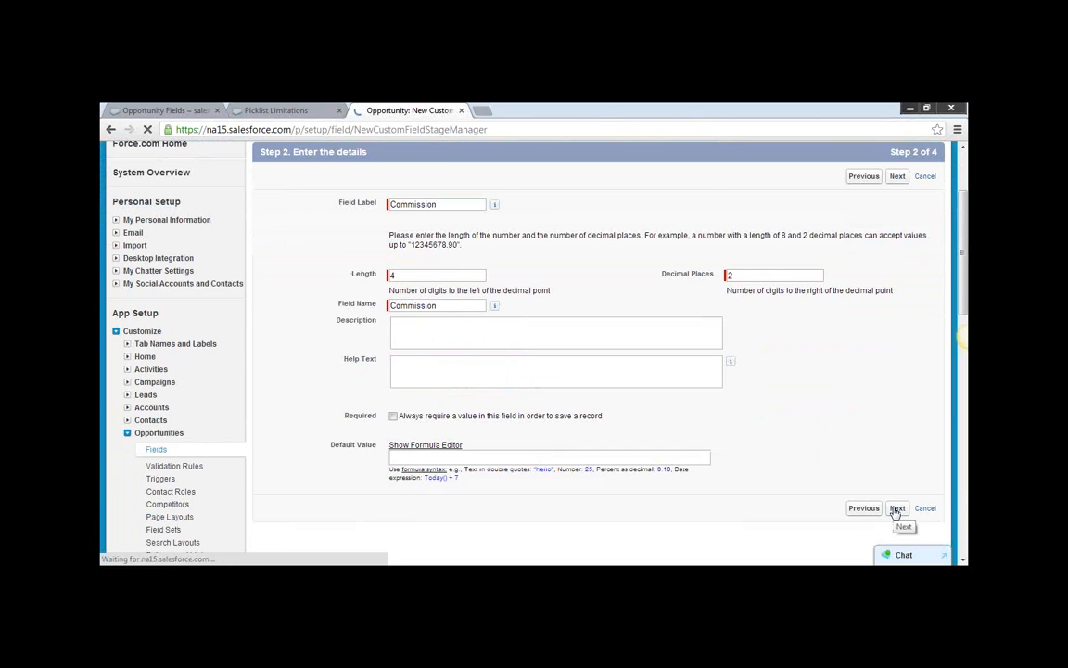
click(897, 508)
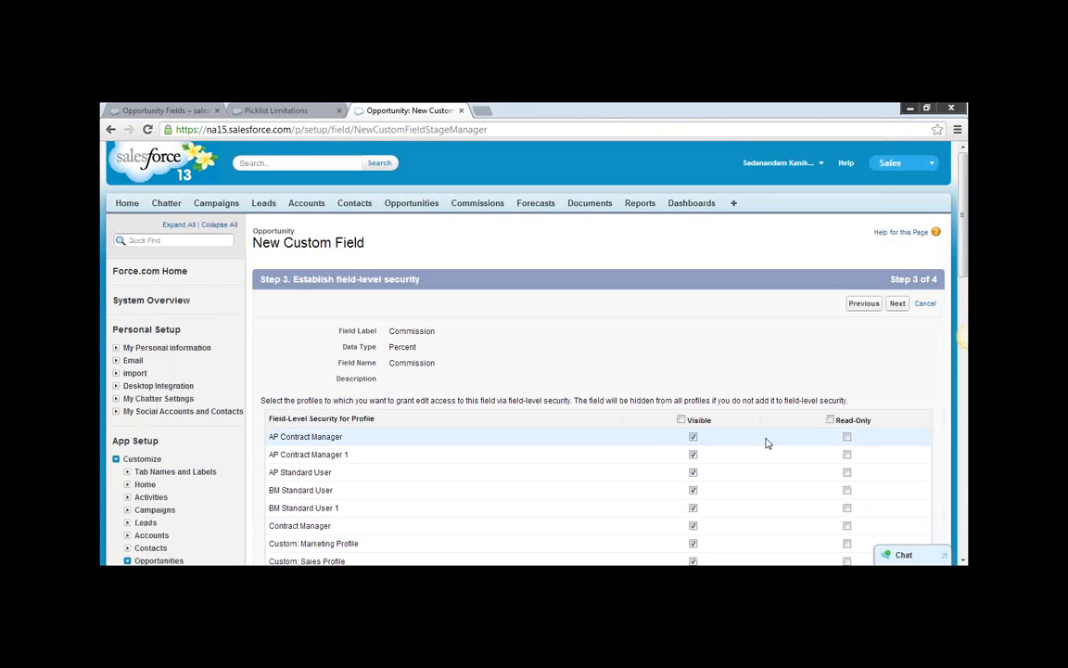
Accept the default field-level security and page layouts for Commission, then save it and begin another custom field.
scroll(767, 442, down, 5)
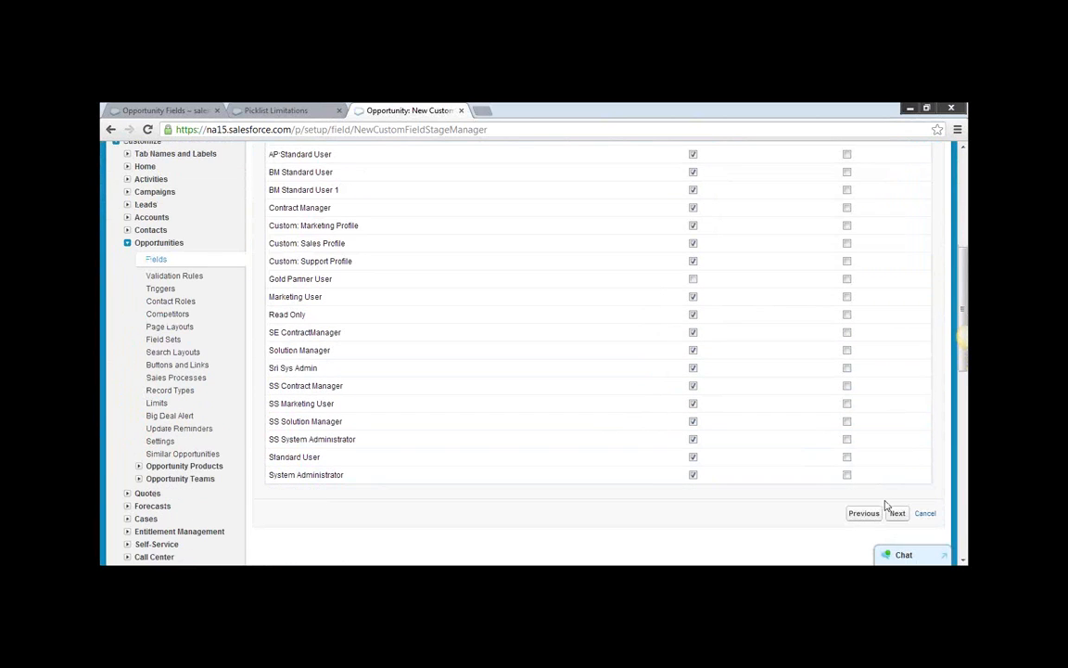
click(897, 513)
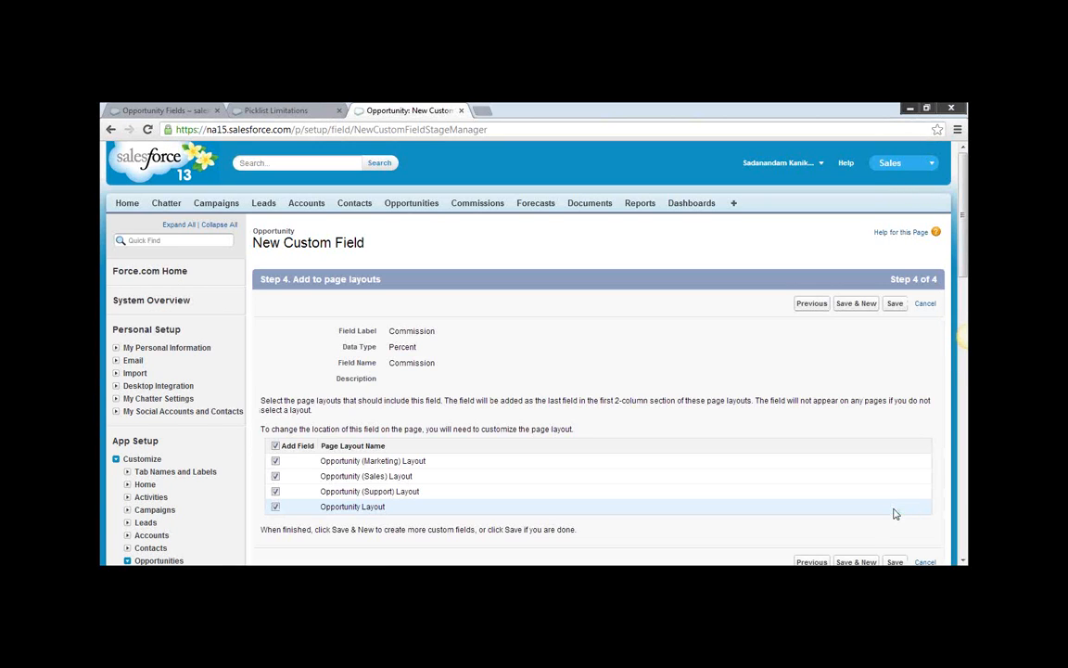
click(853, 306)
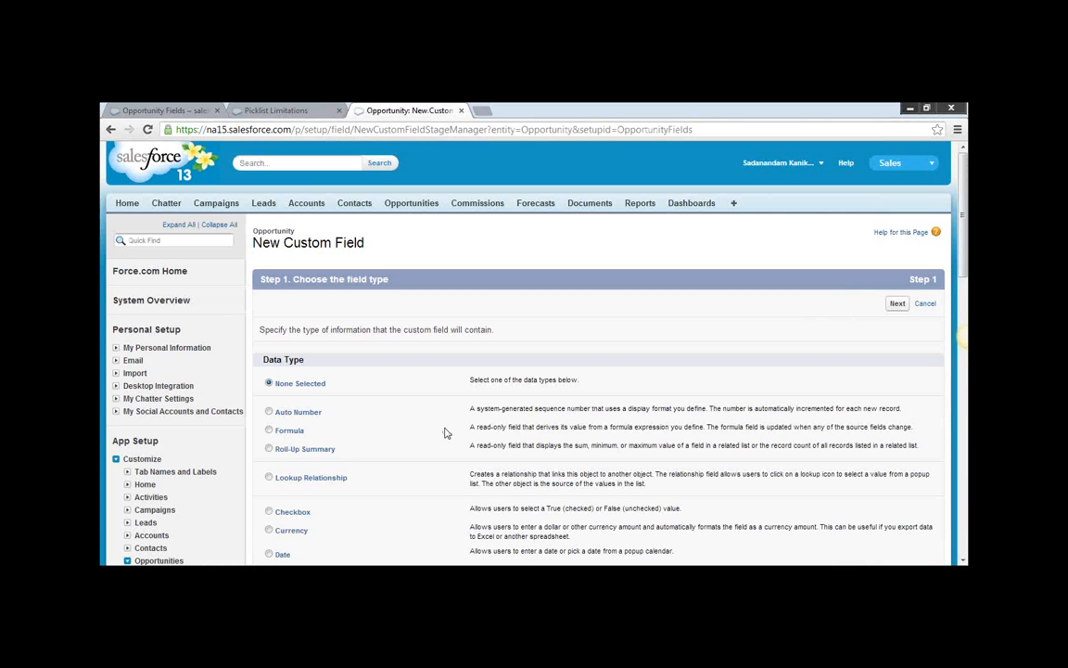
Choose Formula as the new field's data type and Currency as its return type, keeping 2 decimal places.
click(285, 433)
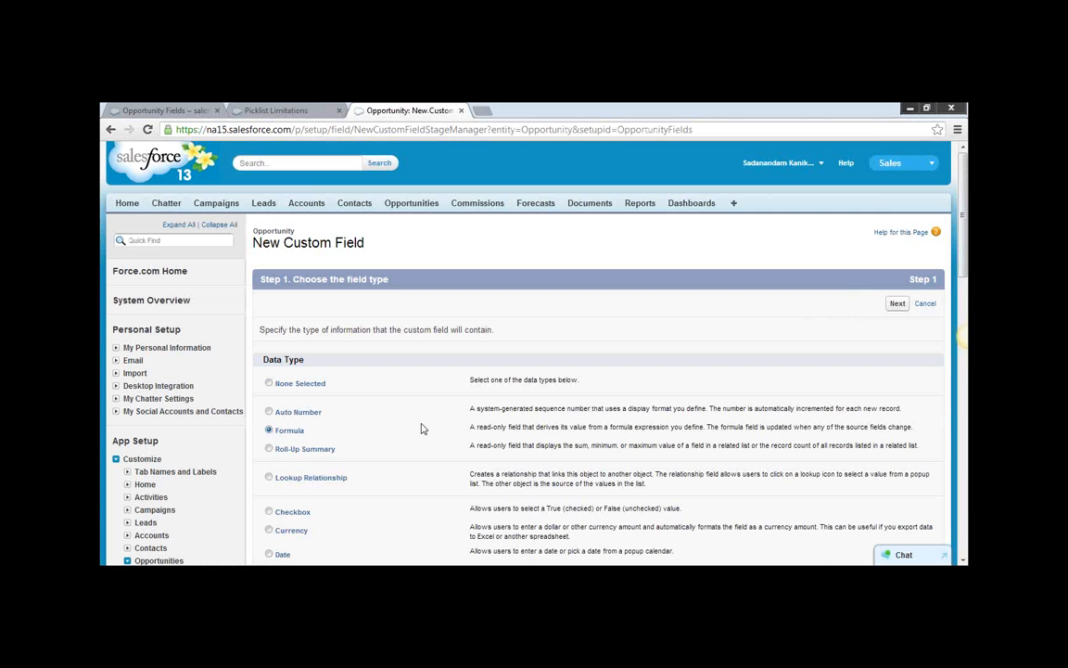
scroll(609, 431, down, 5)
click(900, 477)
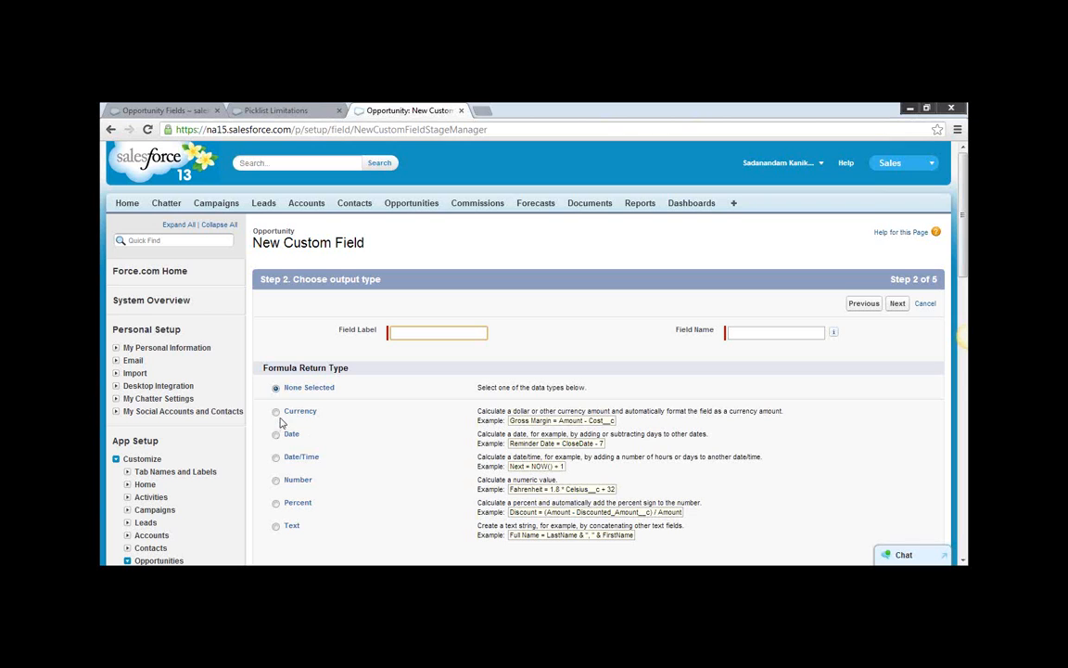
click(276, 412)
scroll(563, 453, down, 3)
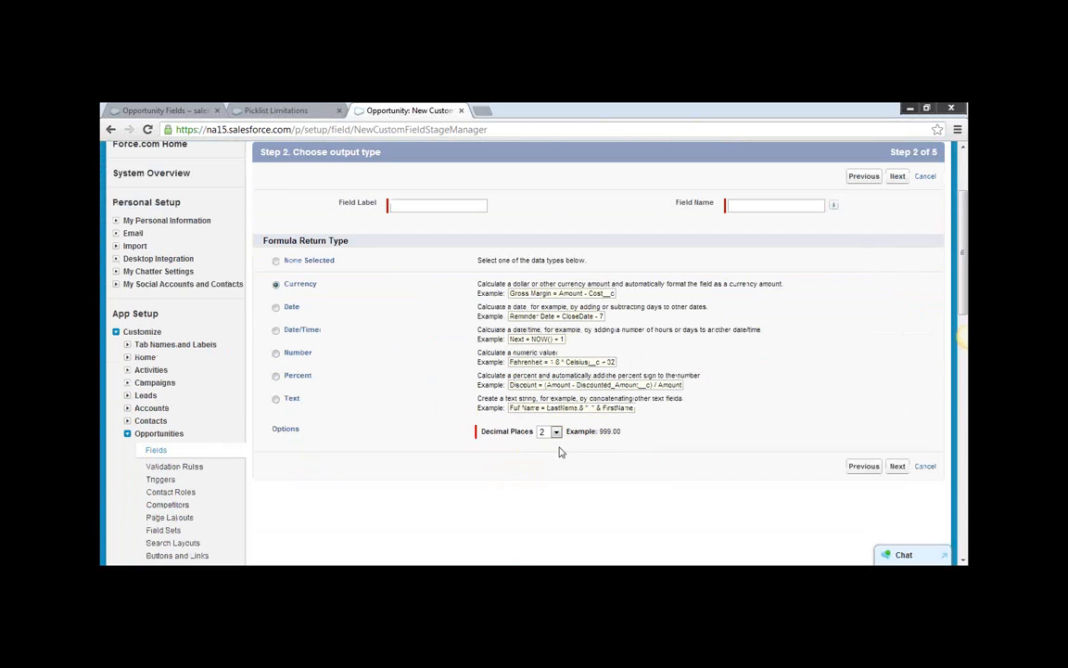
click(897, 466)
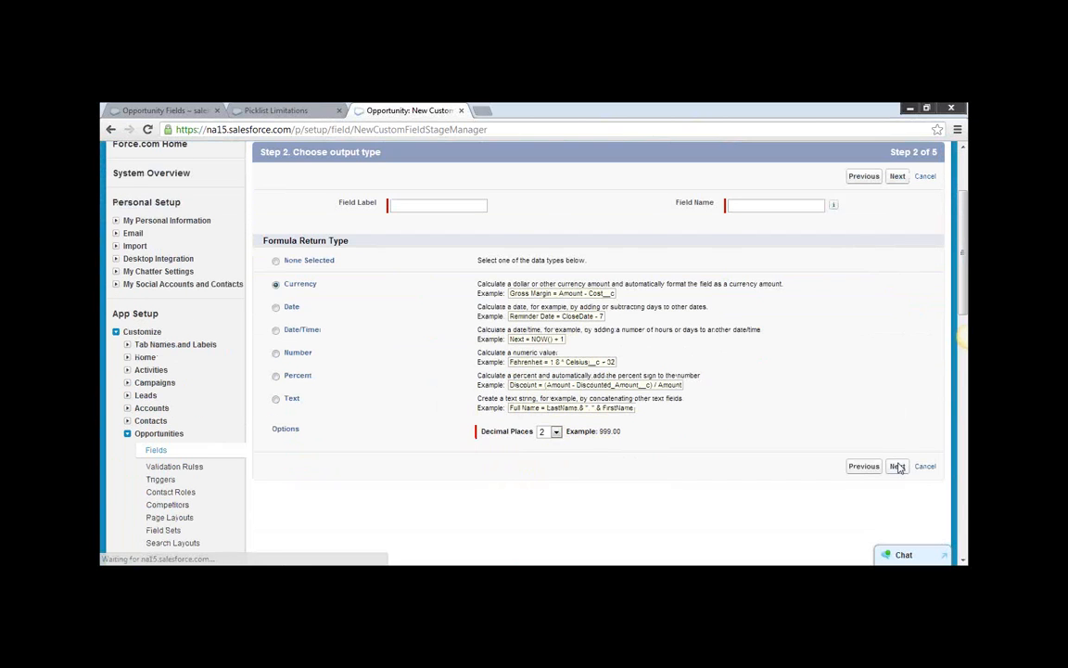
Label the formula field Commission Amount, fill in its field name as Commission_Amount, and continue to the formula editor.
text(Co)
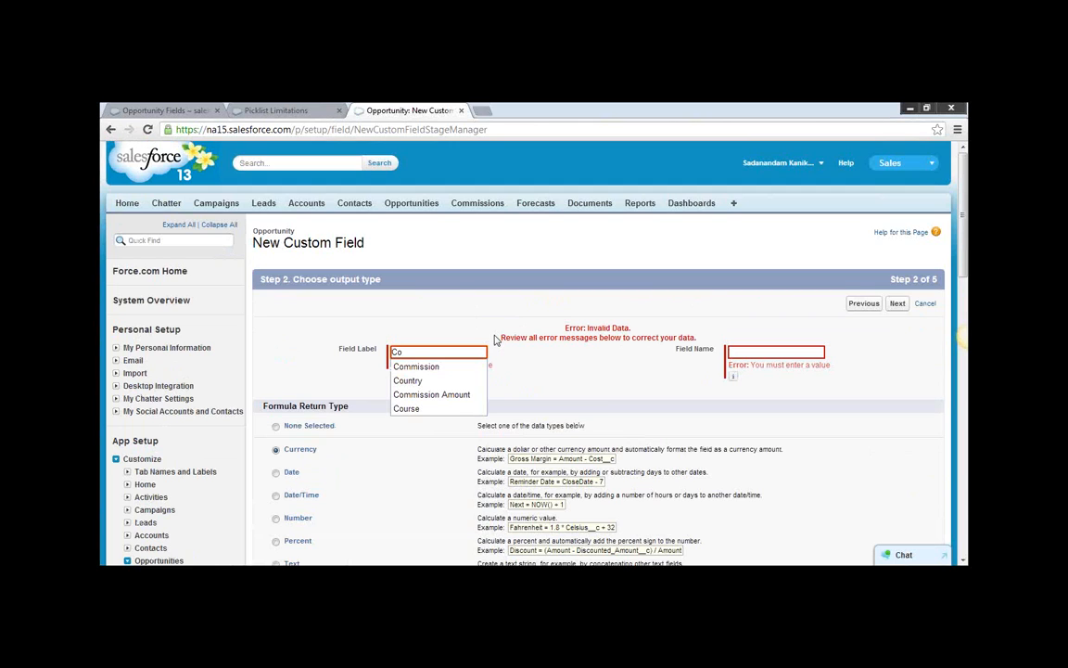
click(431, 394)
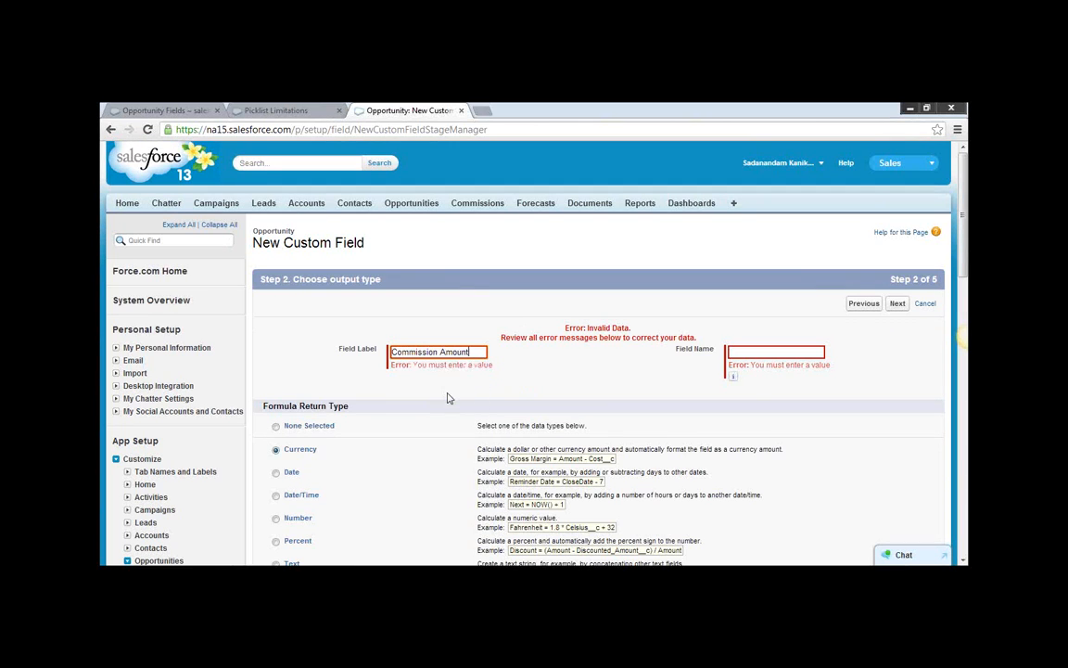
click(732, 353)
scroll(859, 410, down, 3)
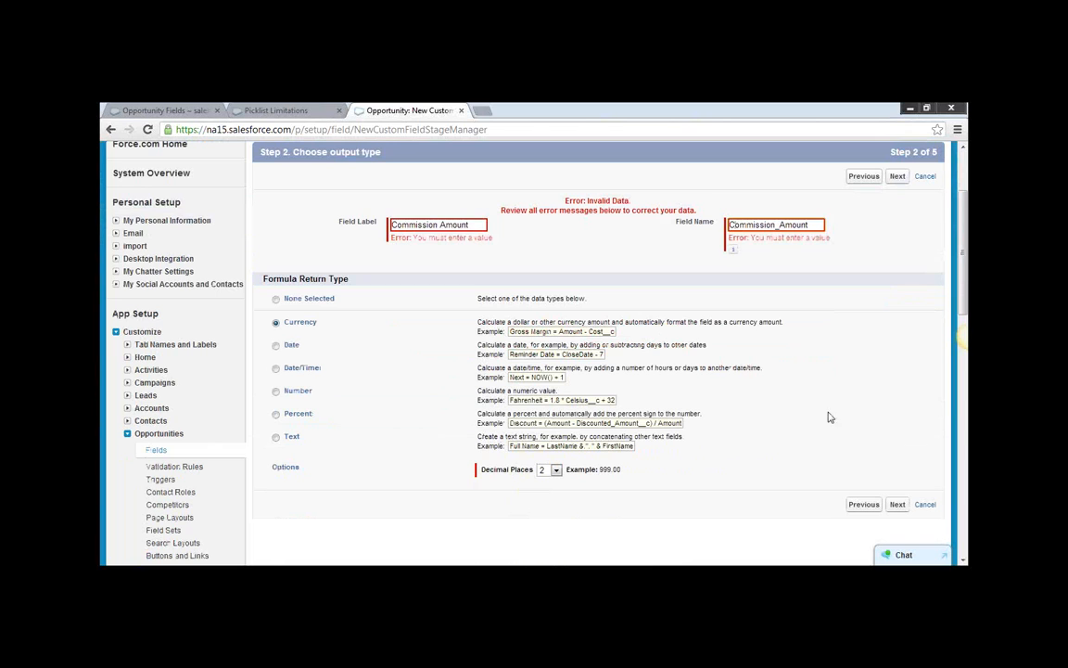
click(897, 505)
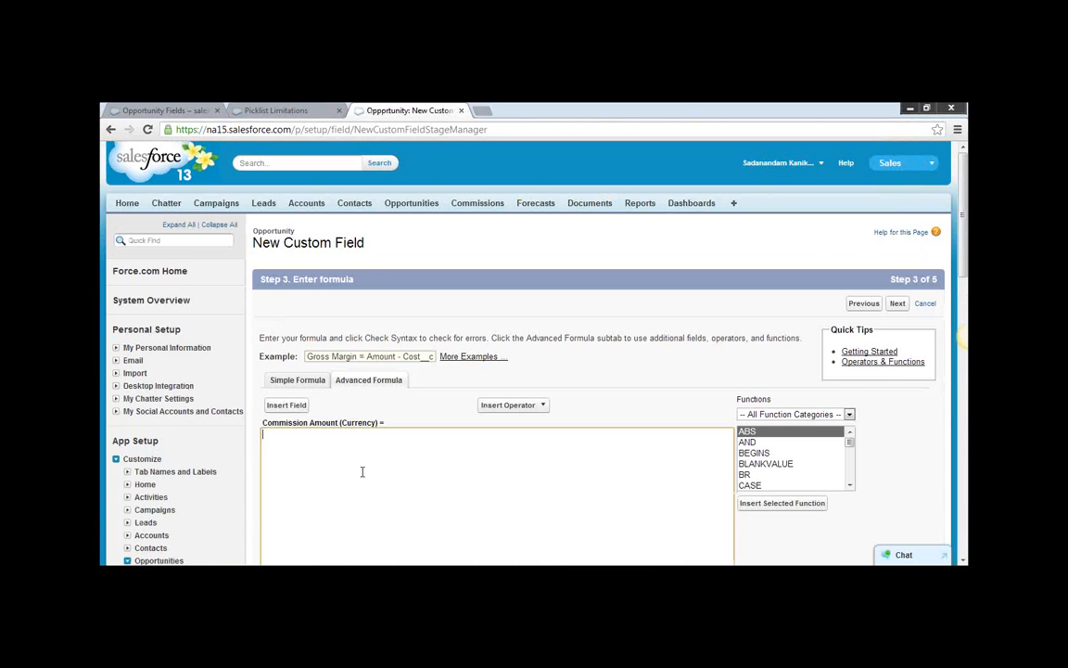
Insert the Opportunity's Expected Revenue field into the empty Commission Amount formula.
scroll(361, 471, down, 1)
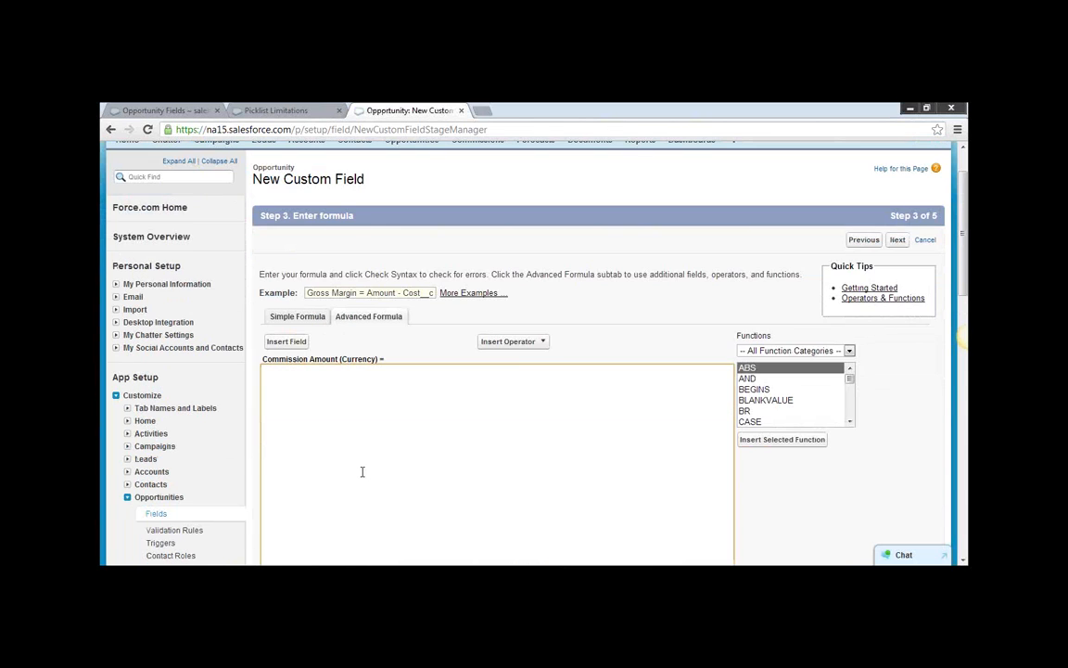
click(287, 341)
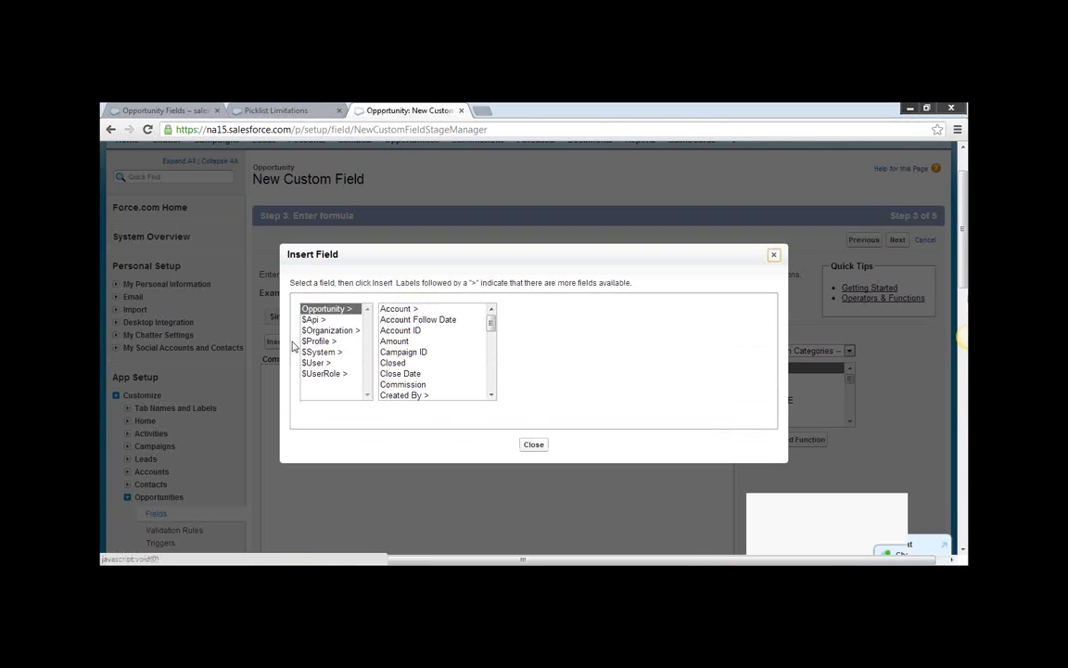
click(493, 386)
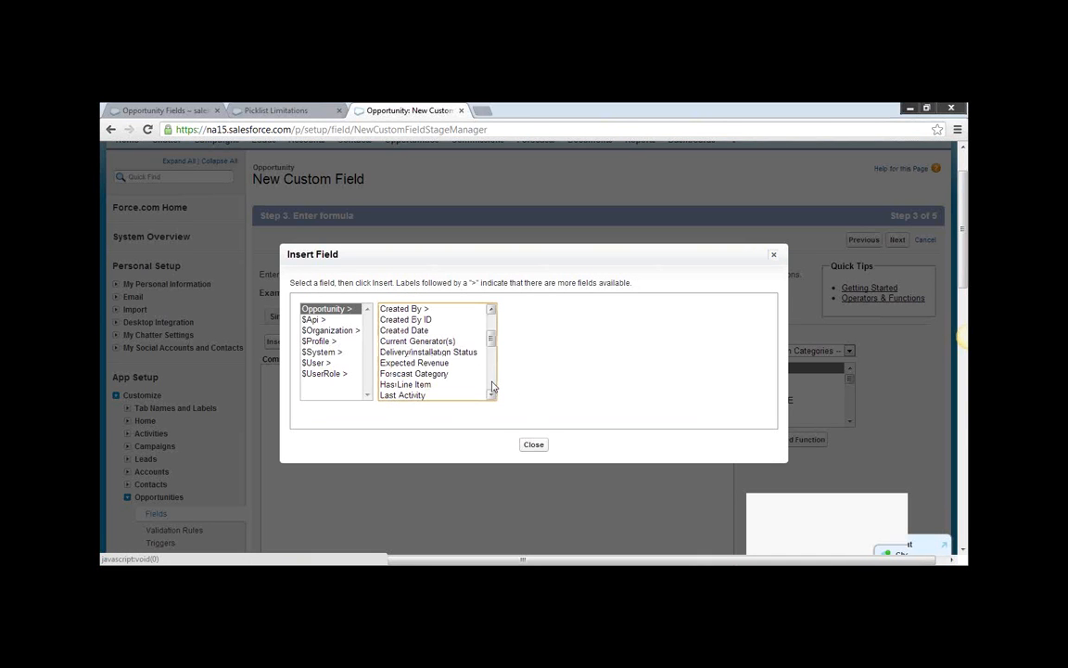
click(491, 312)
click(492, 313)
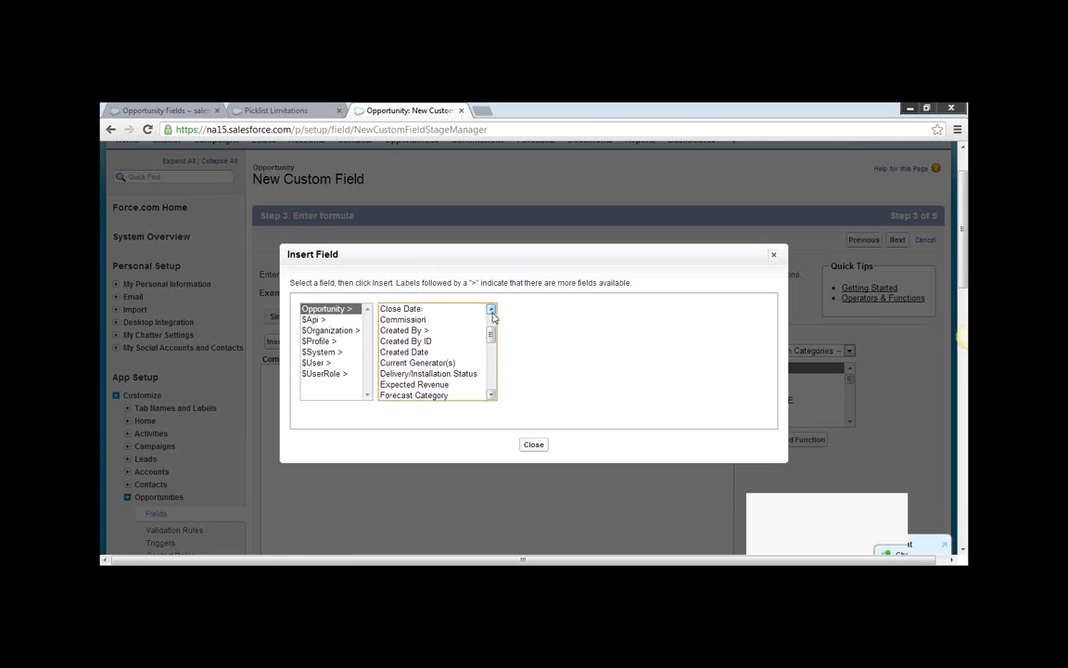
click(447, 385)
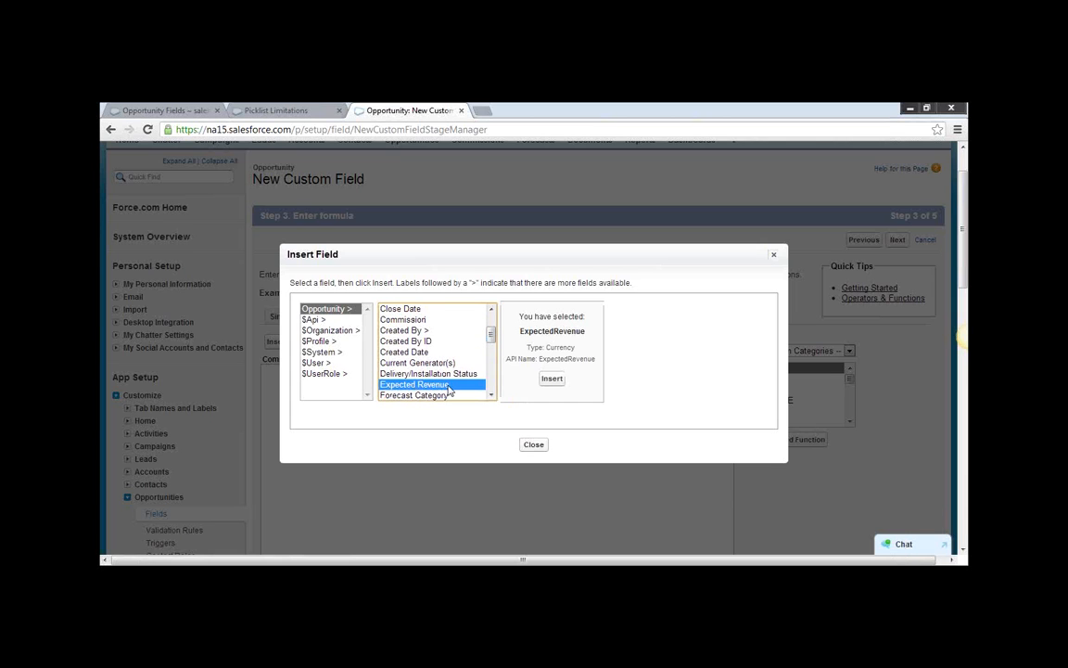
click(551, 380)
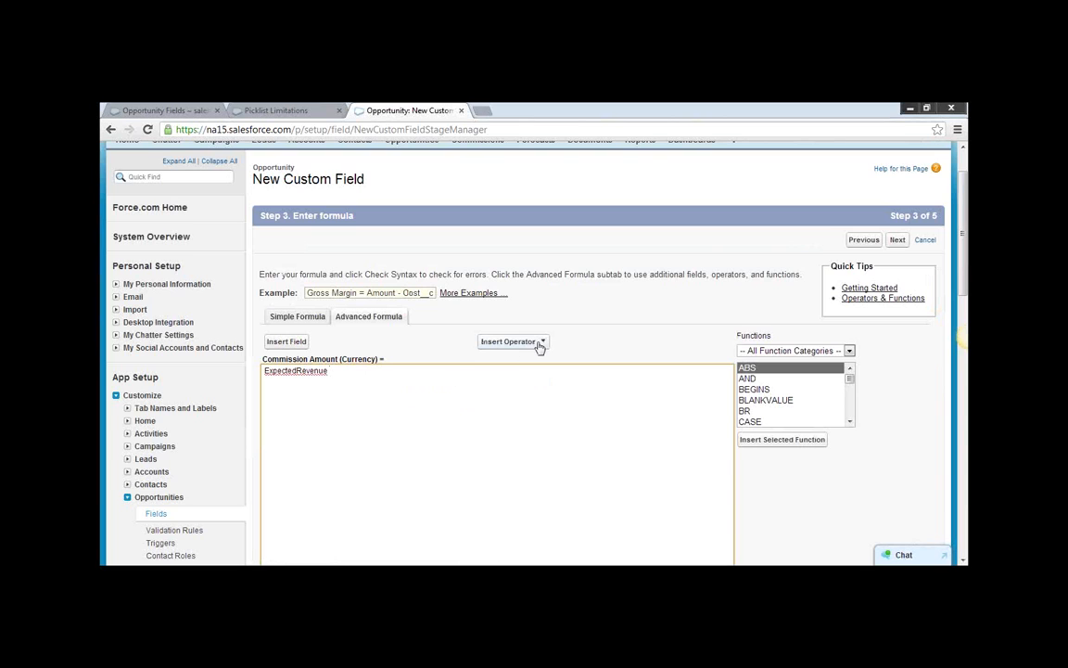
Complete the formula as ExpectedRevenue * Commission__c by adding the Multiply operator and the Opportunity's Commission field.
click(508, 341)
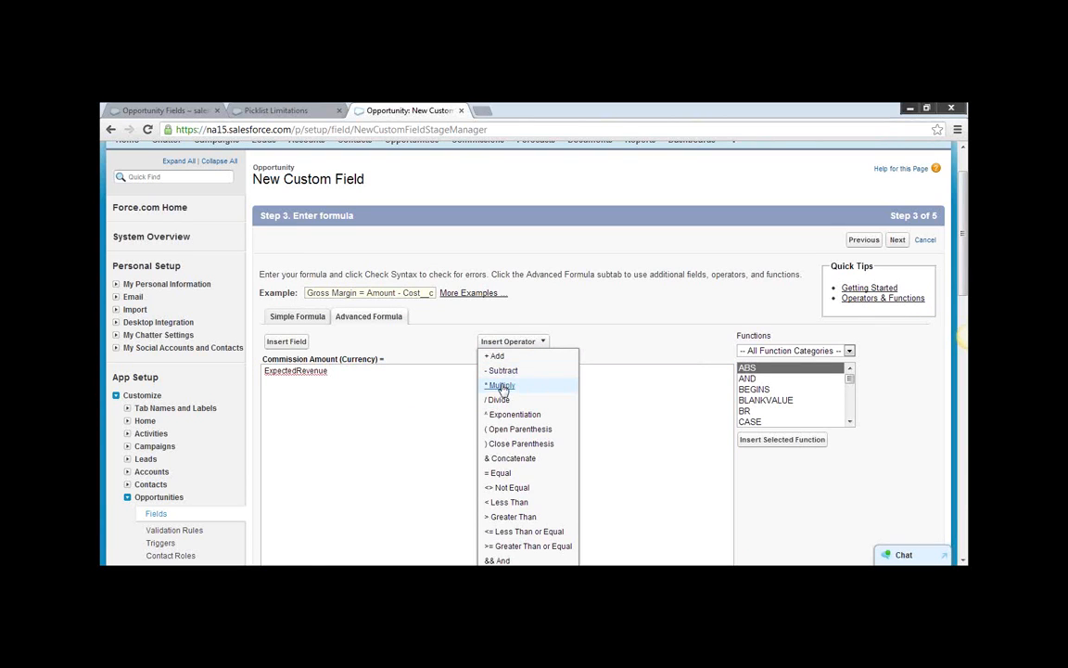
click(502, 384)
click(542, 343)
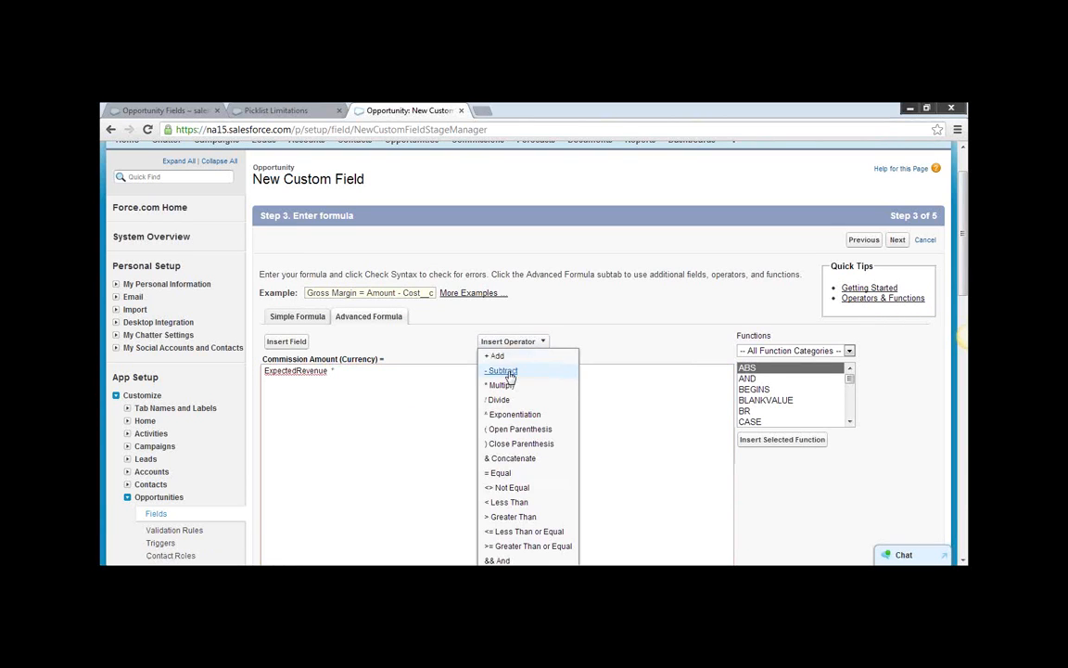
scroll(539, 473, down, 1)
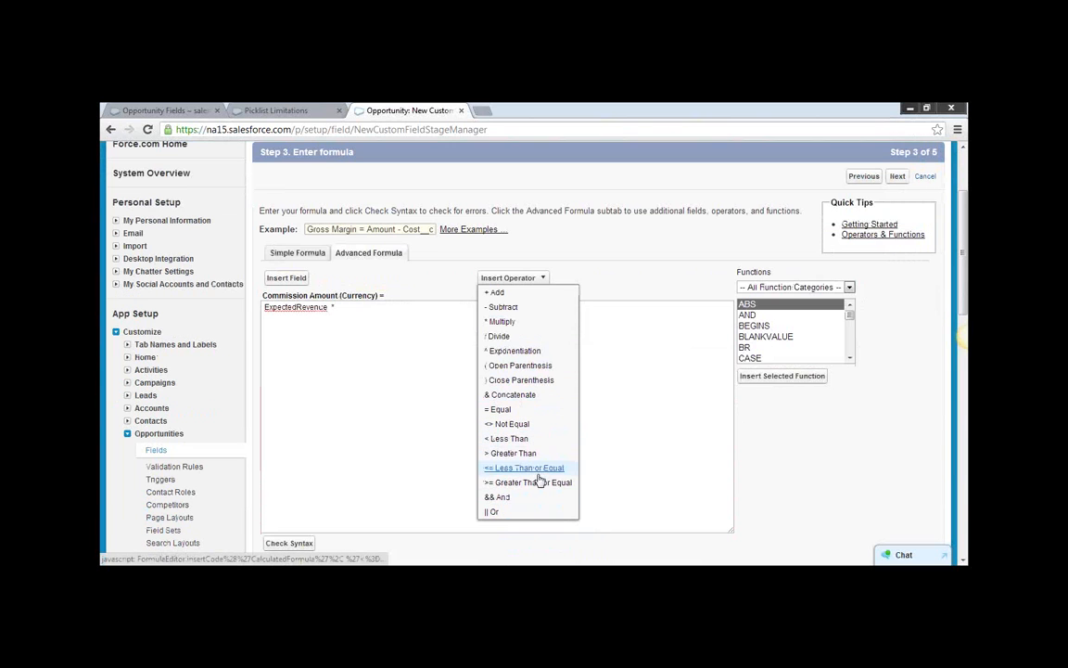
click(352, 310)
click(287, 278)
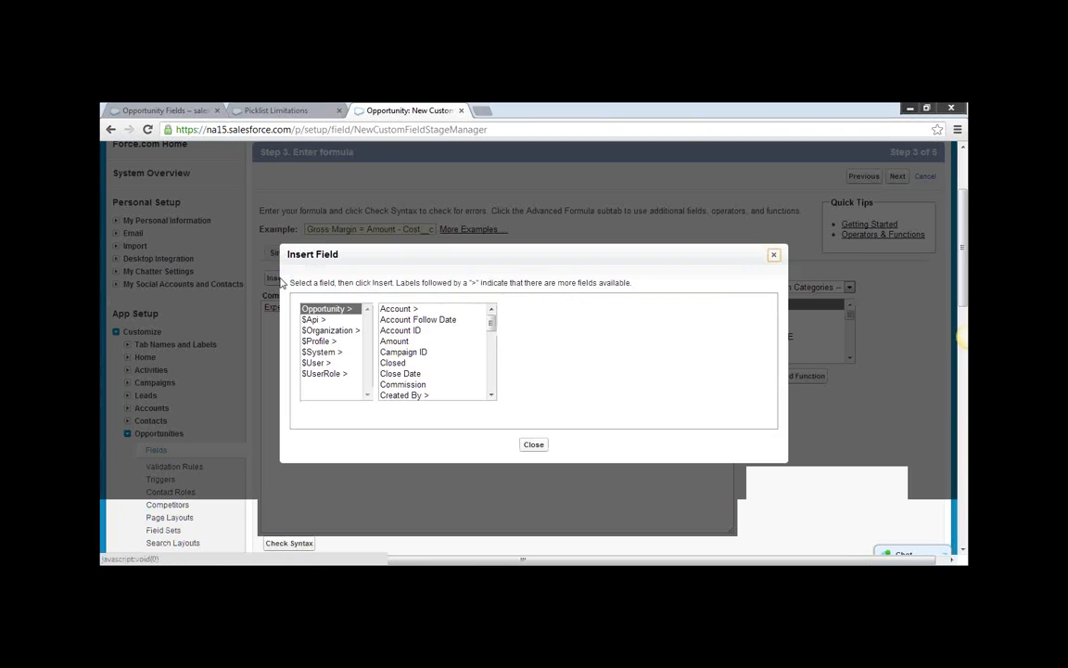
click(432, 386)
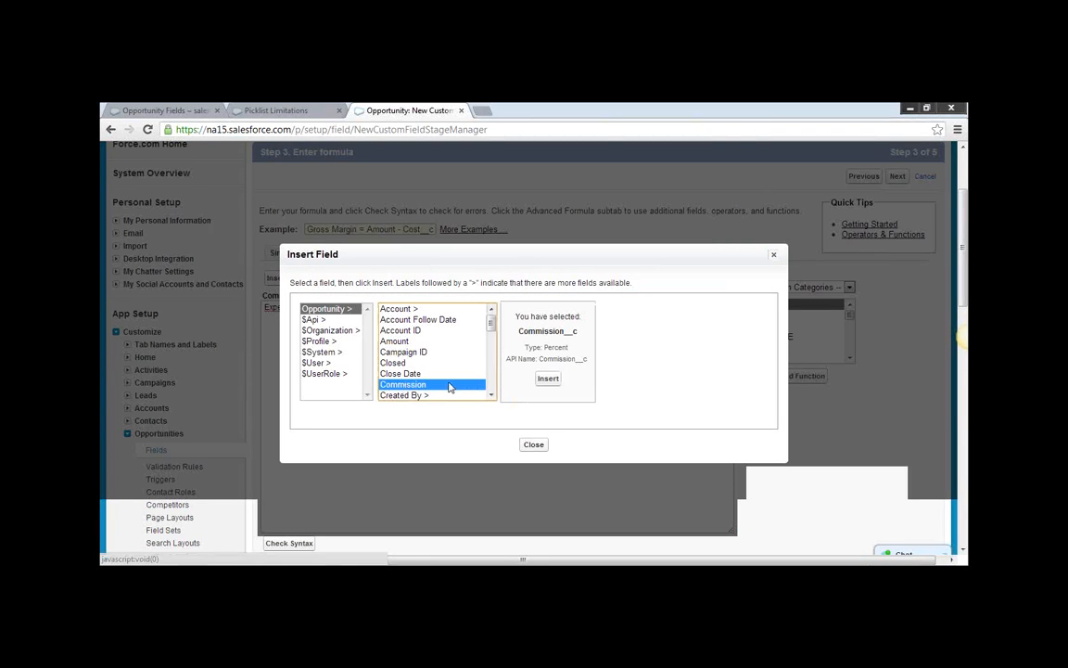
click(548, 378)
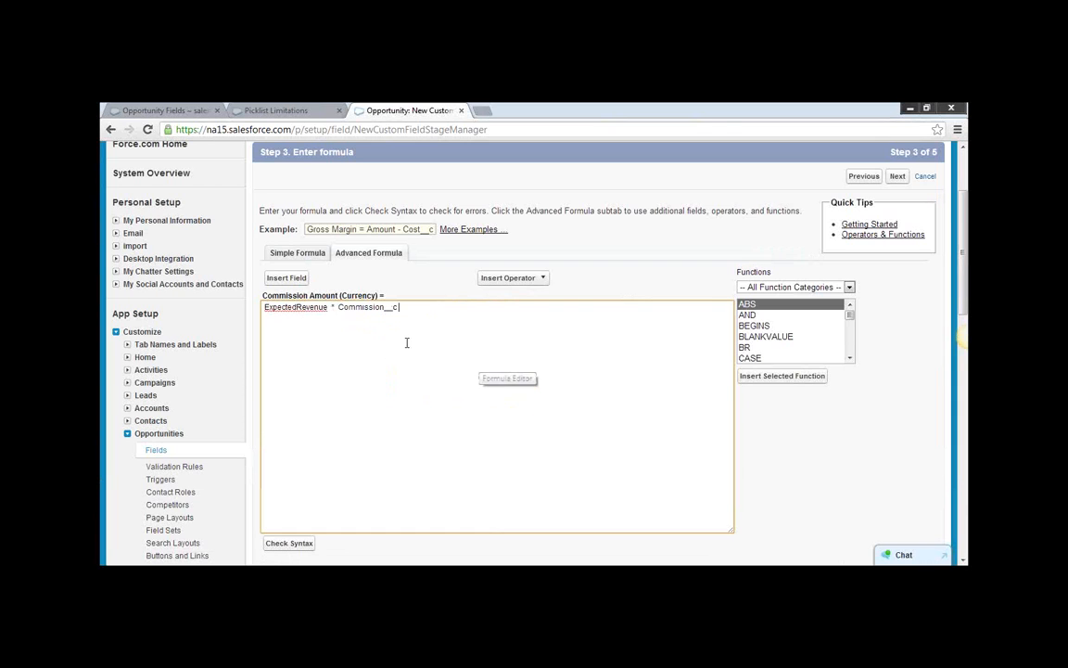
Review the finished formula, keep blank fields treated as zeroes, and continue to field-level security.
scroll(405, 345, down, 3)
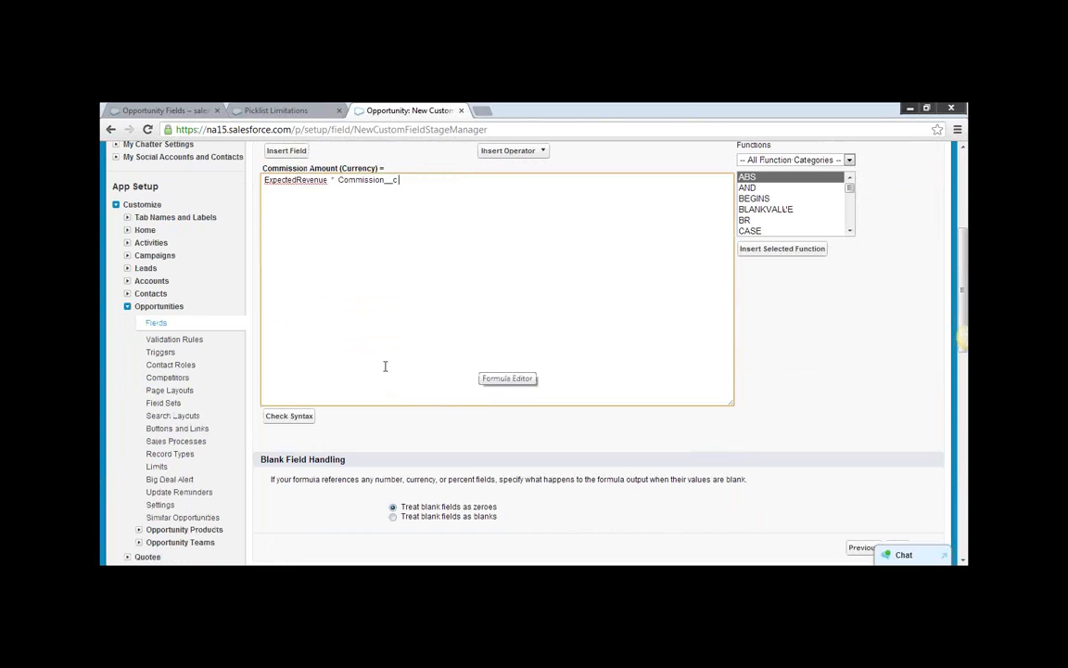
scroll(385, 366, up, 1)
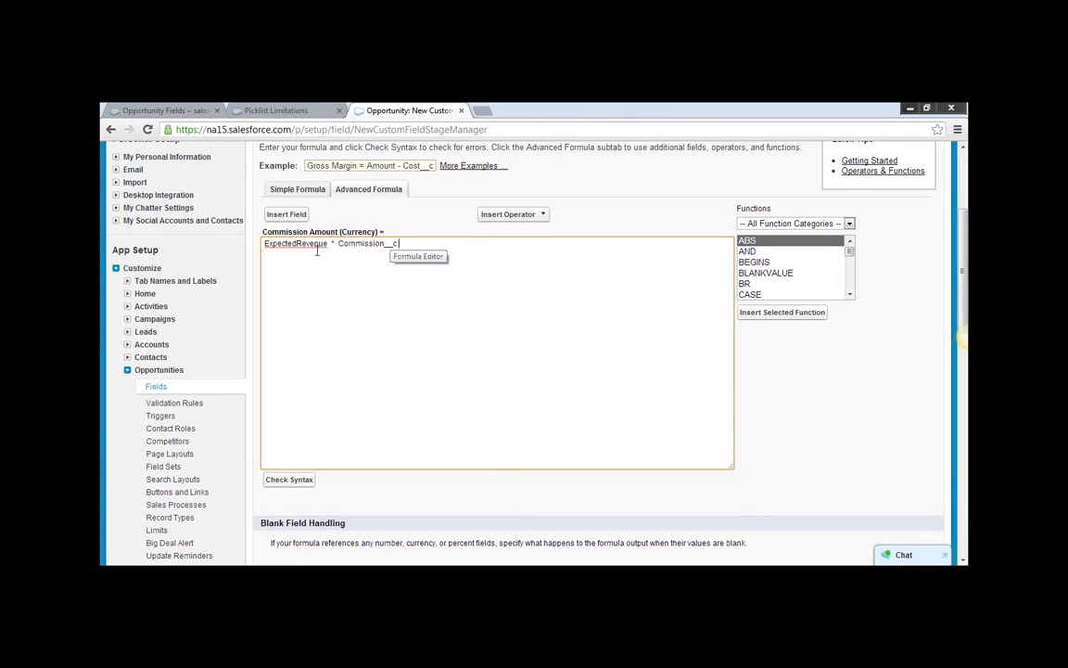
scroll(468, 396, down, 1)
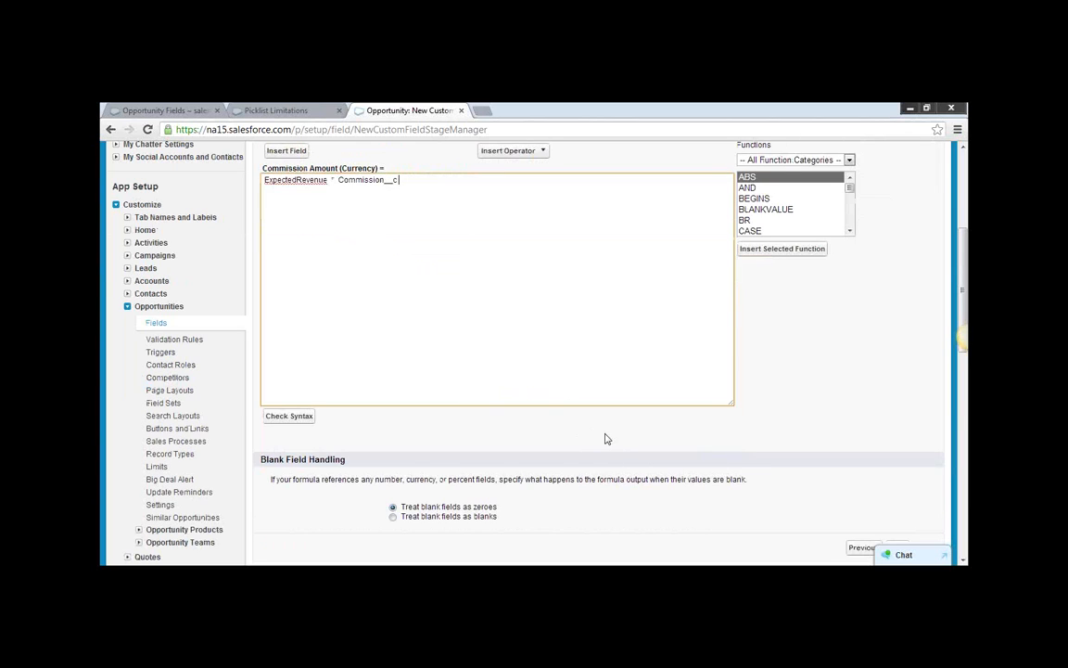
scroll(640, 435, down, 1)
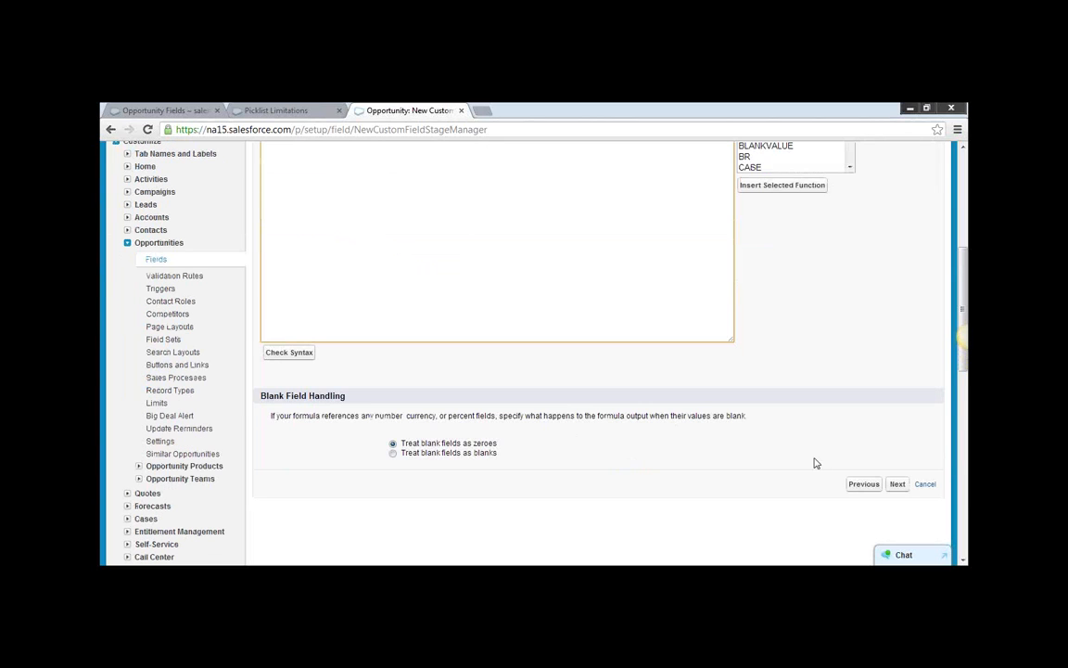
click(897, 484)
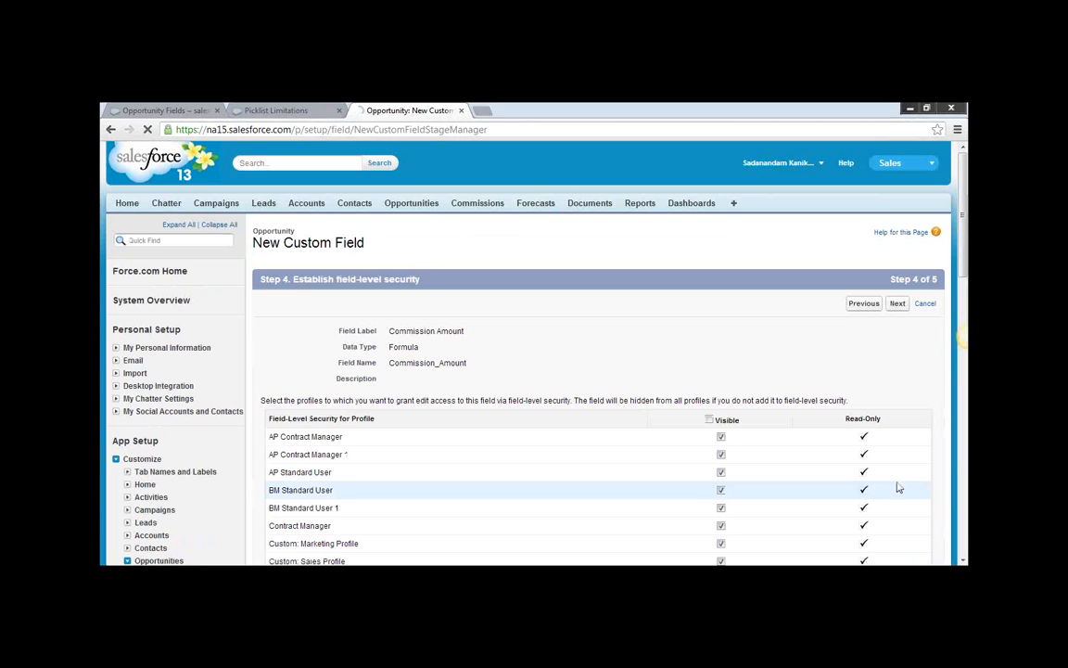
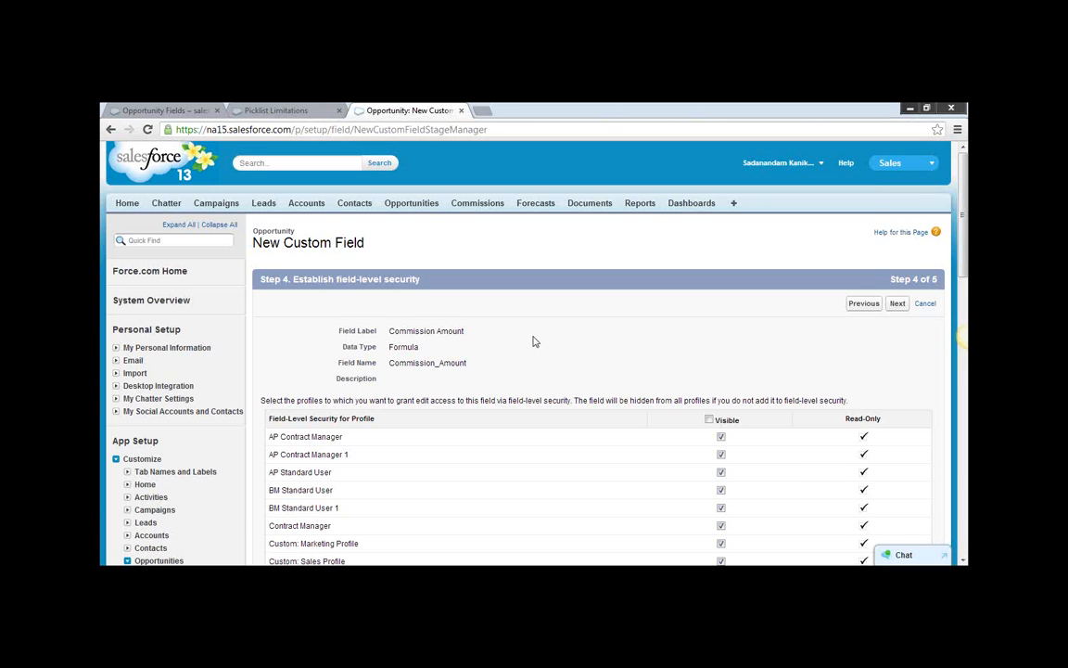
Keep Commission Amount visible to the selected profiles, include it on all four opportunity page layouts, and save the field.
scroll(534, 336, down, 1)
scroll(533, 340, down, 10)
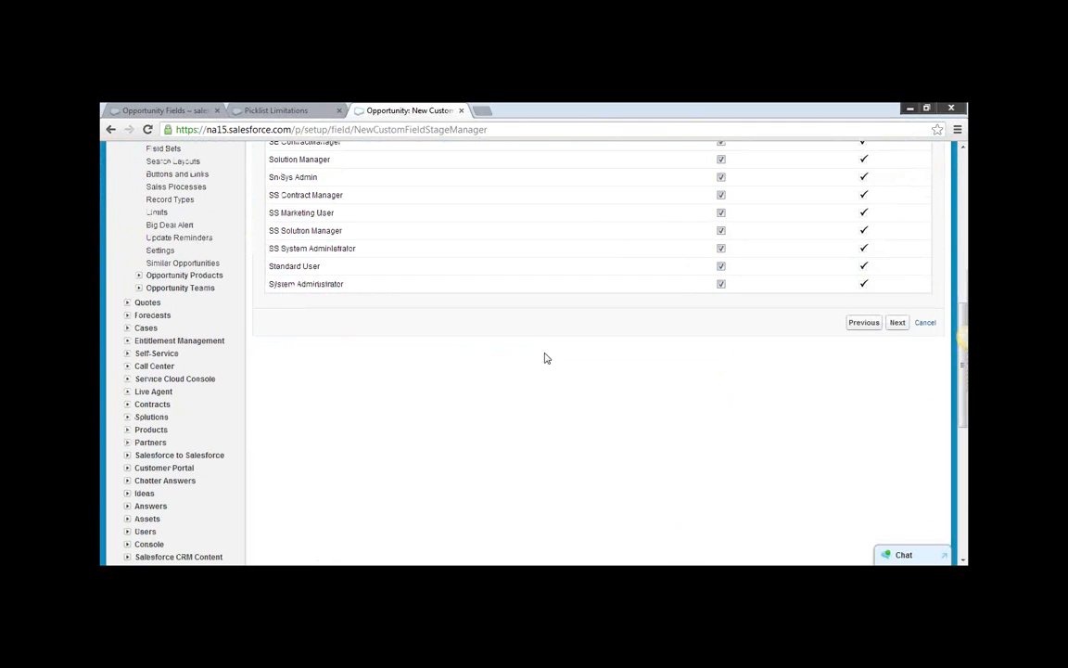
click(898, 323)
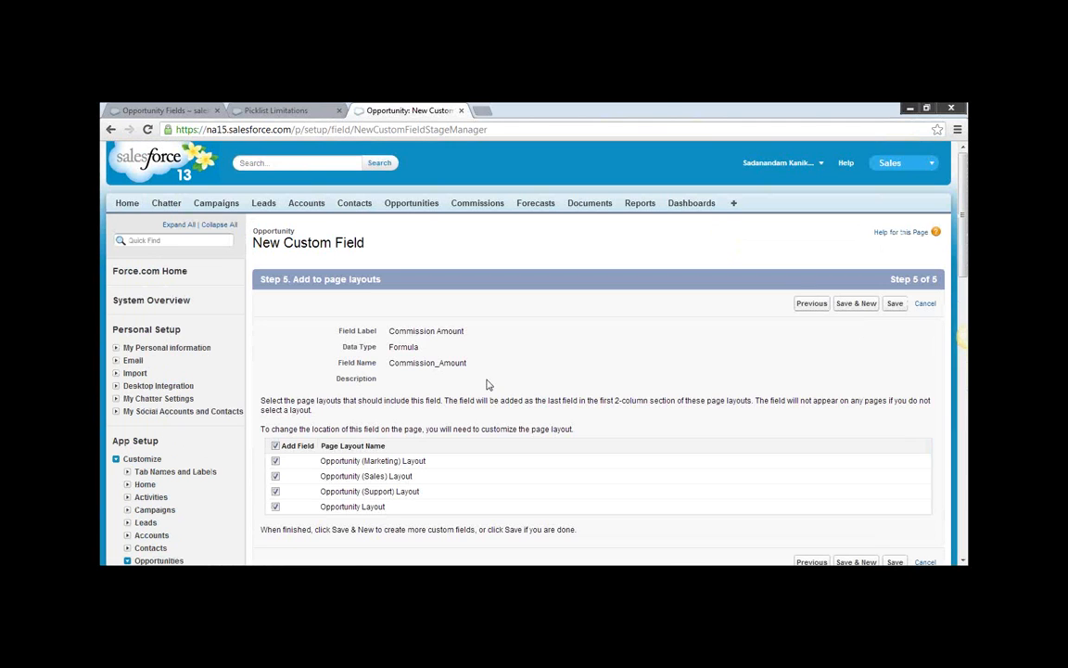
click(896, 307)
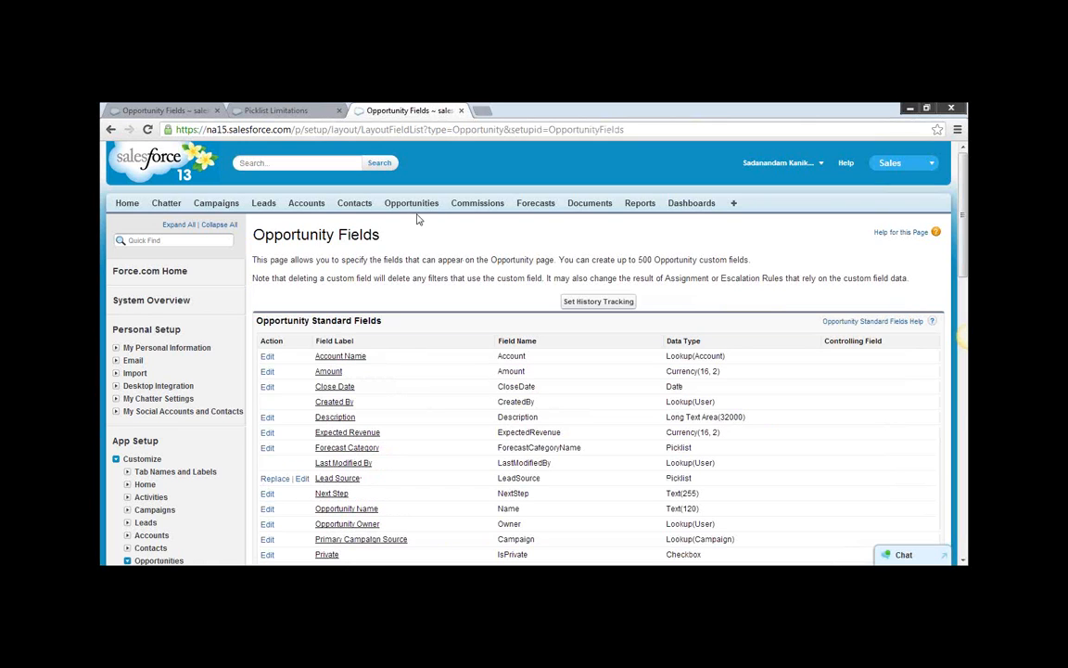
Open the Dickenson Mobile Generators opportunity, set its Commission to 10 percent, save the record, and check the Commission Amount.
click(410, 209)
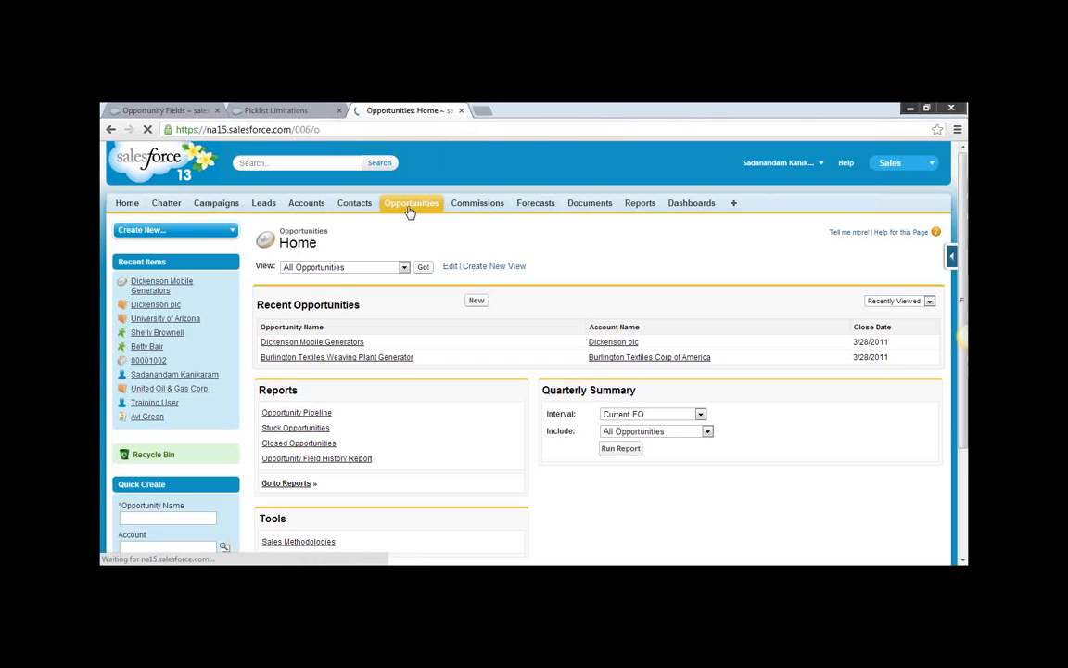
click(149, 290)
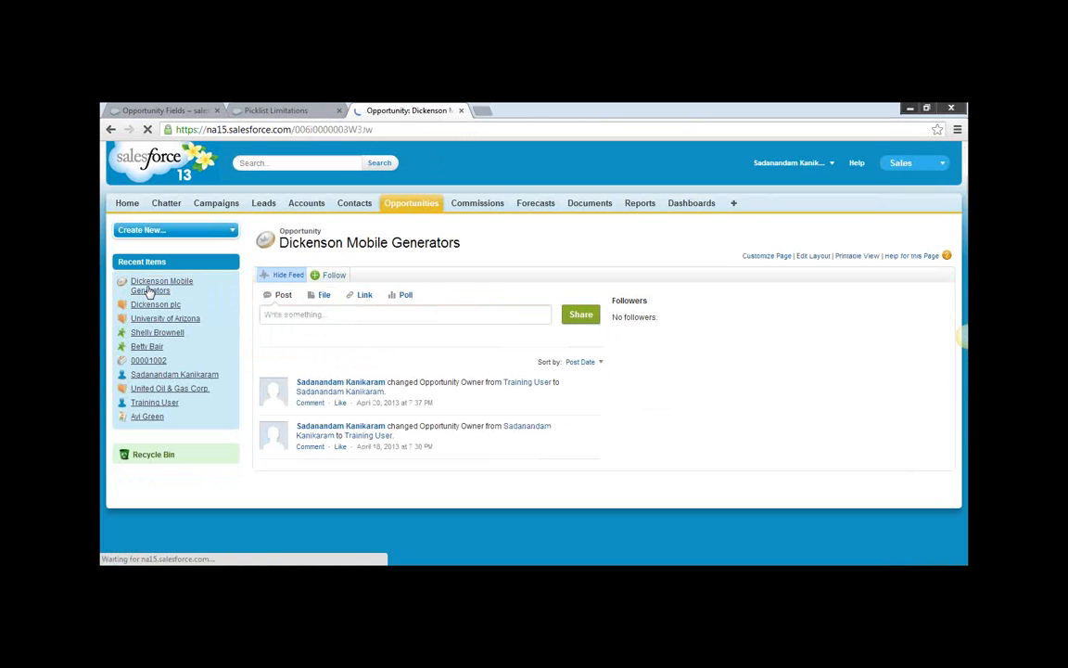
scroll(598, 381, down, 2)
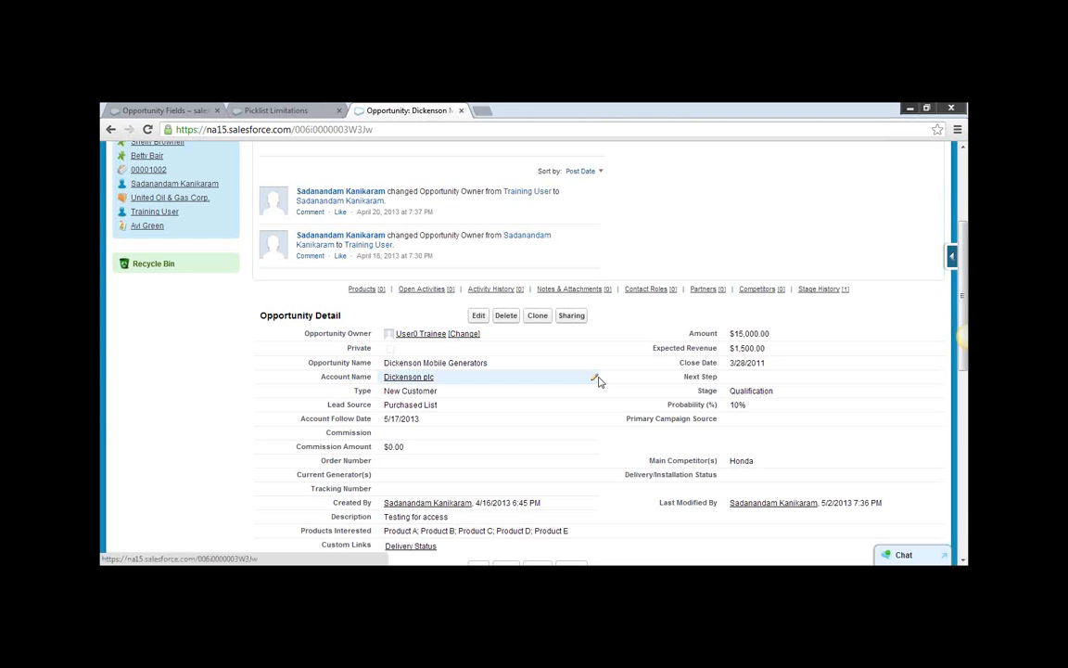
double_click(386, 432)
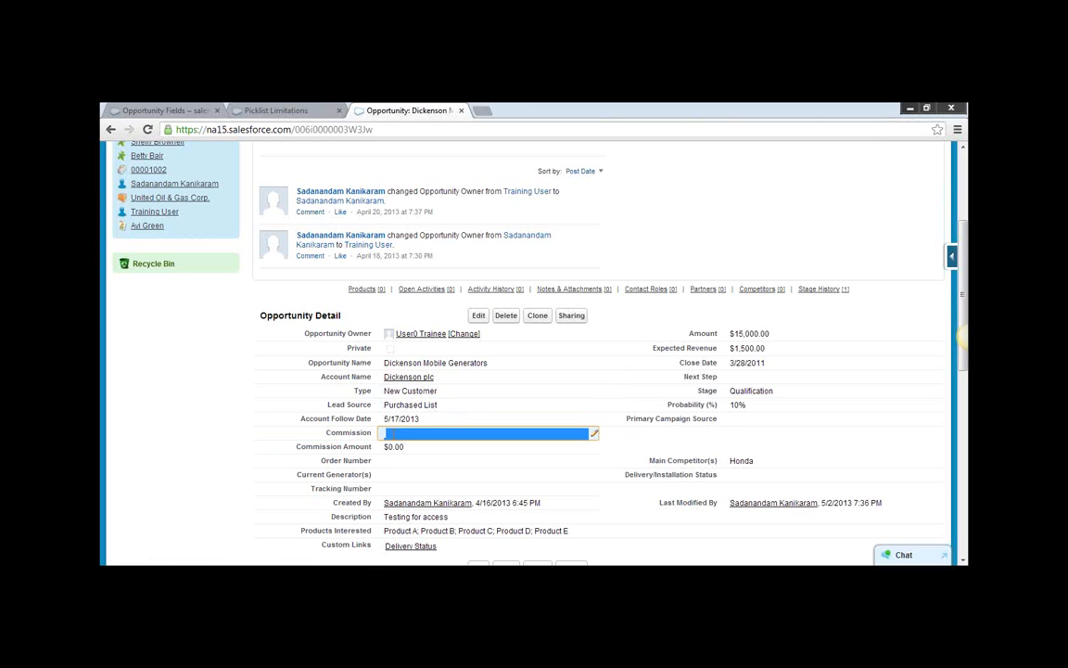
click(858, 455)
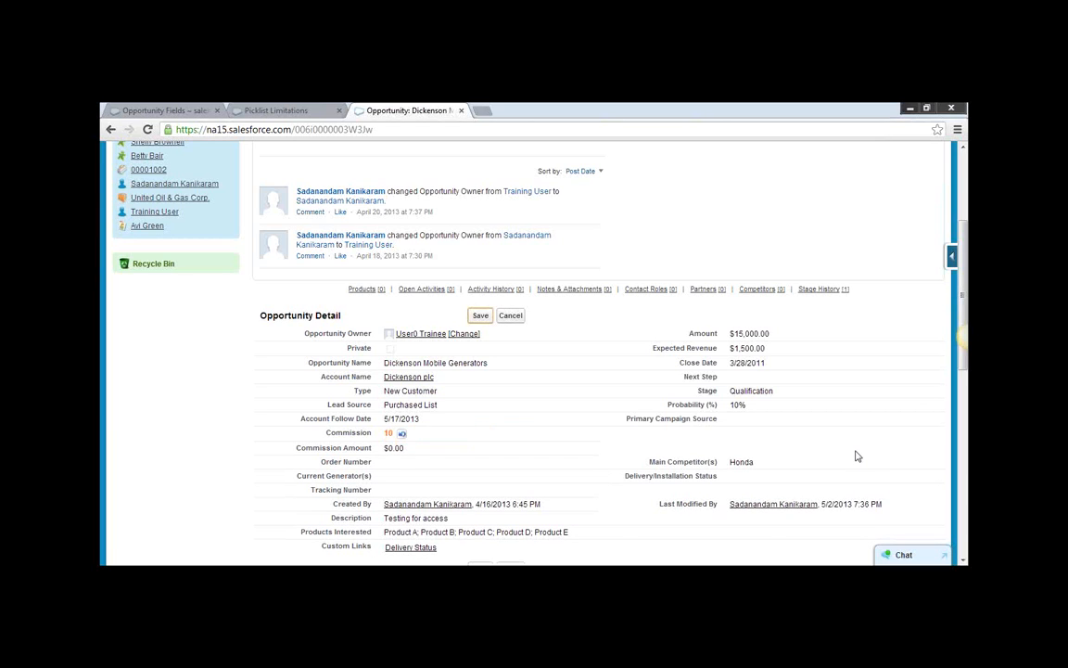
click(481, 316)
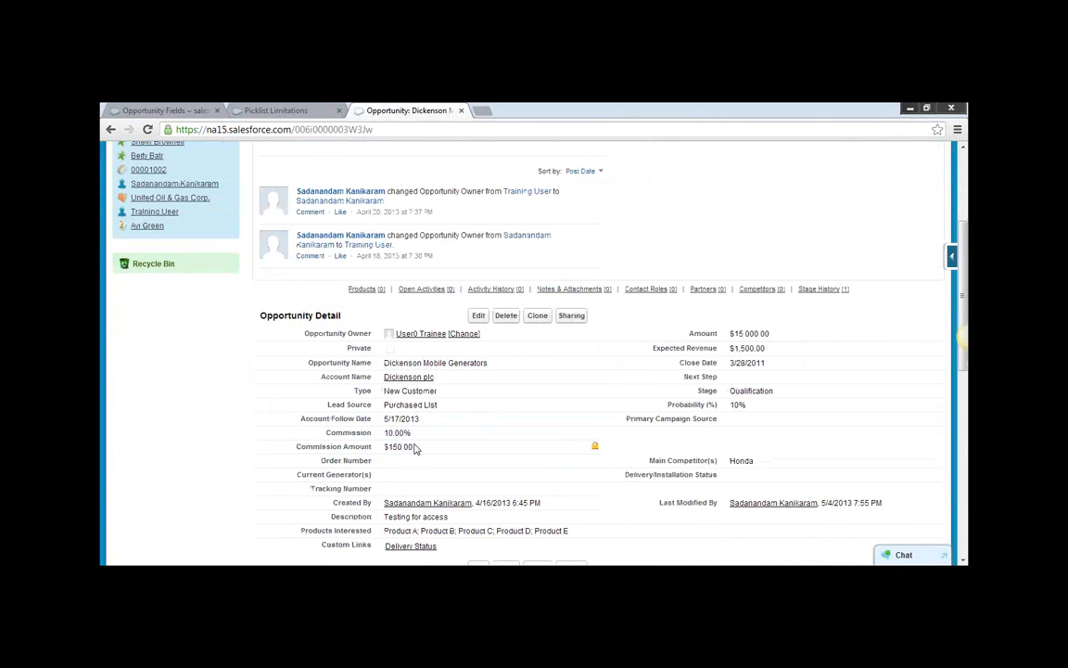
drag(418, 448, 385, 448)
click(422, 450)
Set the Amount of the Dickenson Mobile Generators opportunity to 50,000.00 and save the record.
click(481, 317)
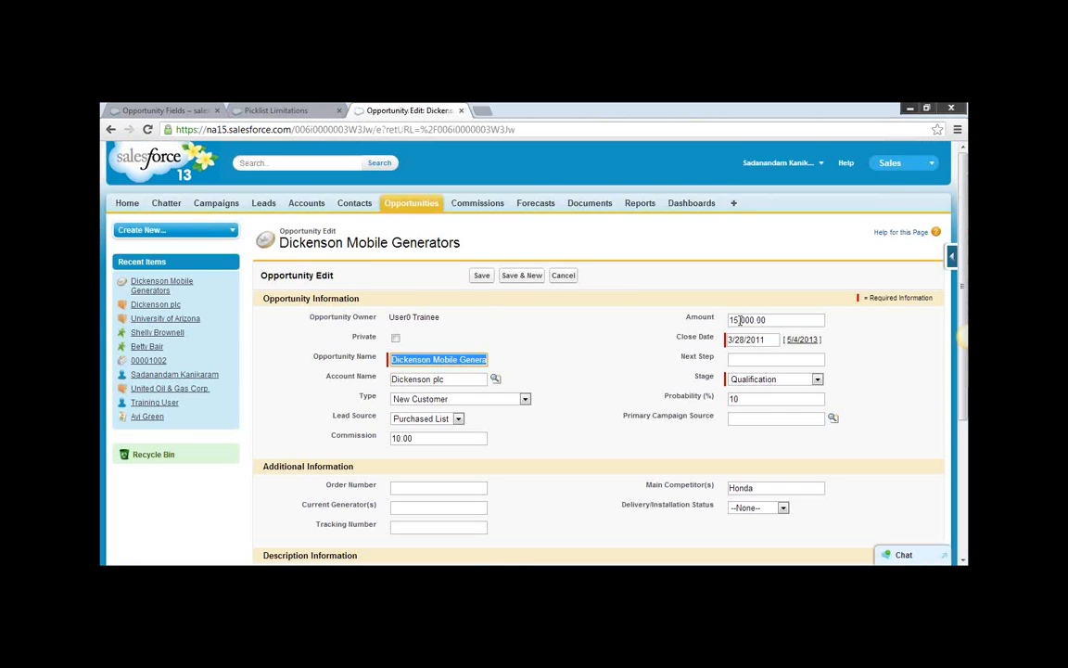
double_click(740, 319)
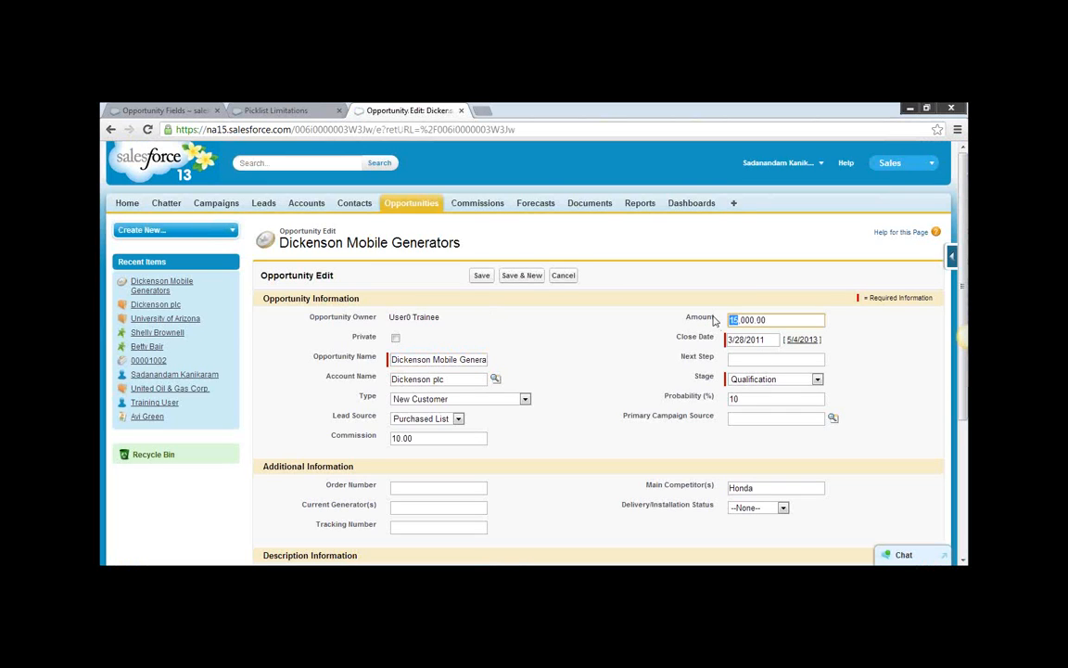
text(50)
click(484, 276)
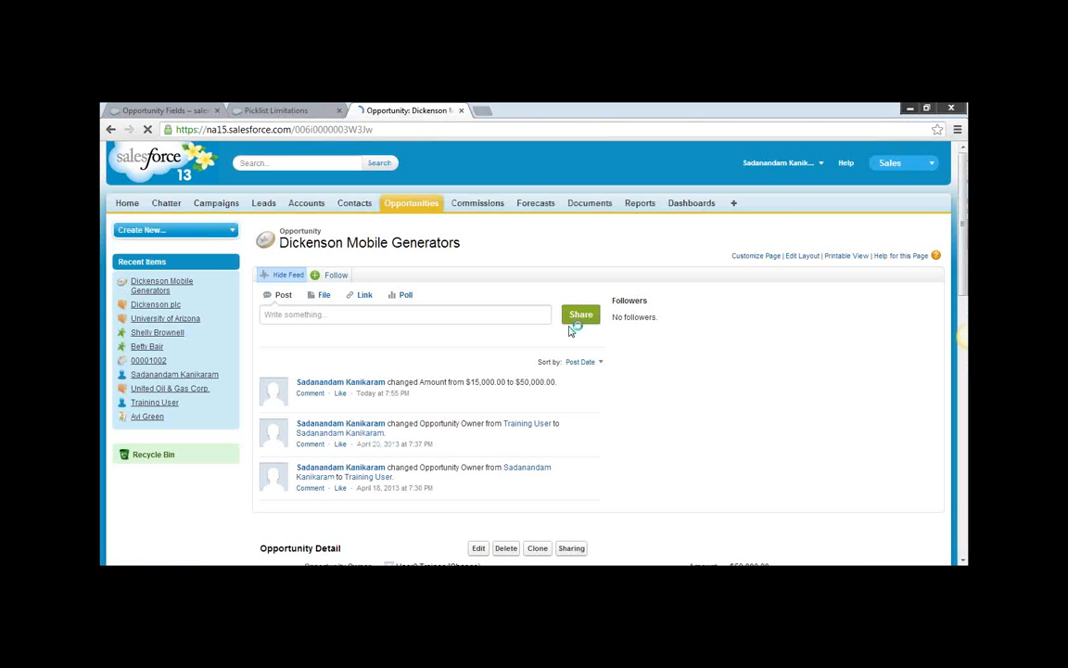
Examine the opportunity's Commission Amount against its Amount, Expected Revenue and Commission values in the record details.
scroll(691, 338, down, 1)
scroll(691, 340, down, 2)
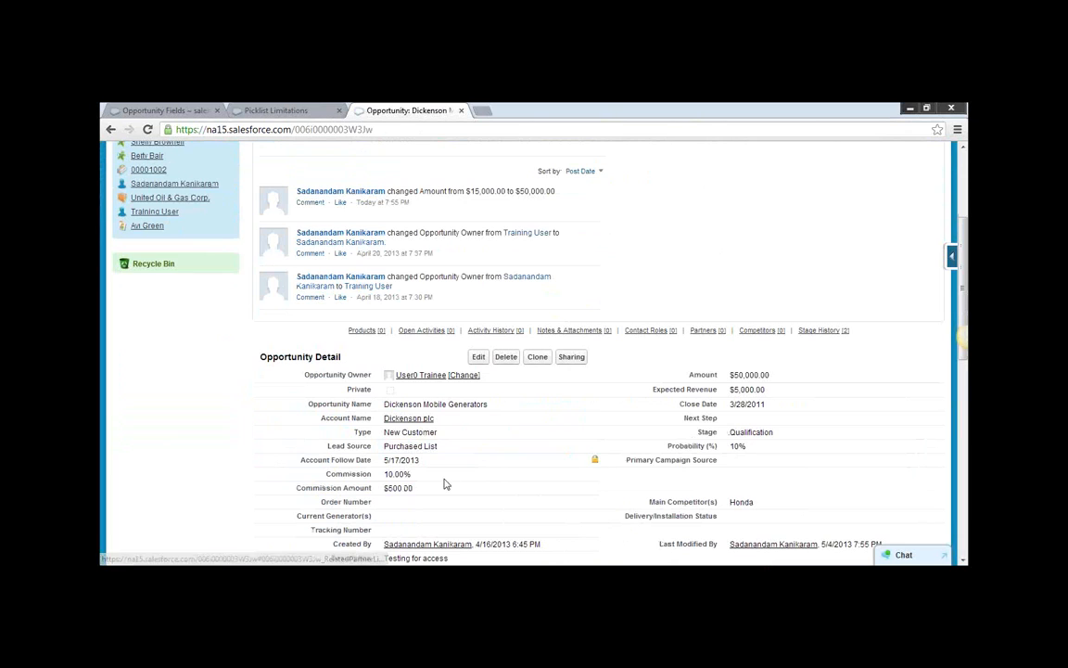
drag(418, 489, 389, 487)
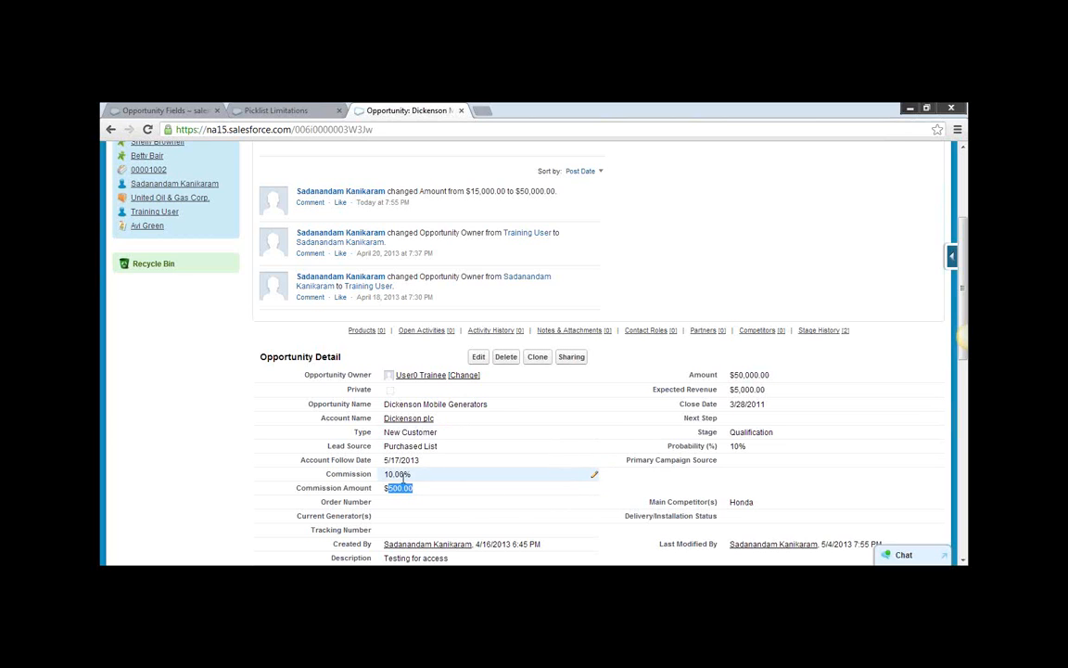
scroll(464, 464, down, 1)
scroll(517, 446, up, 4)
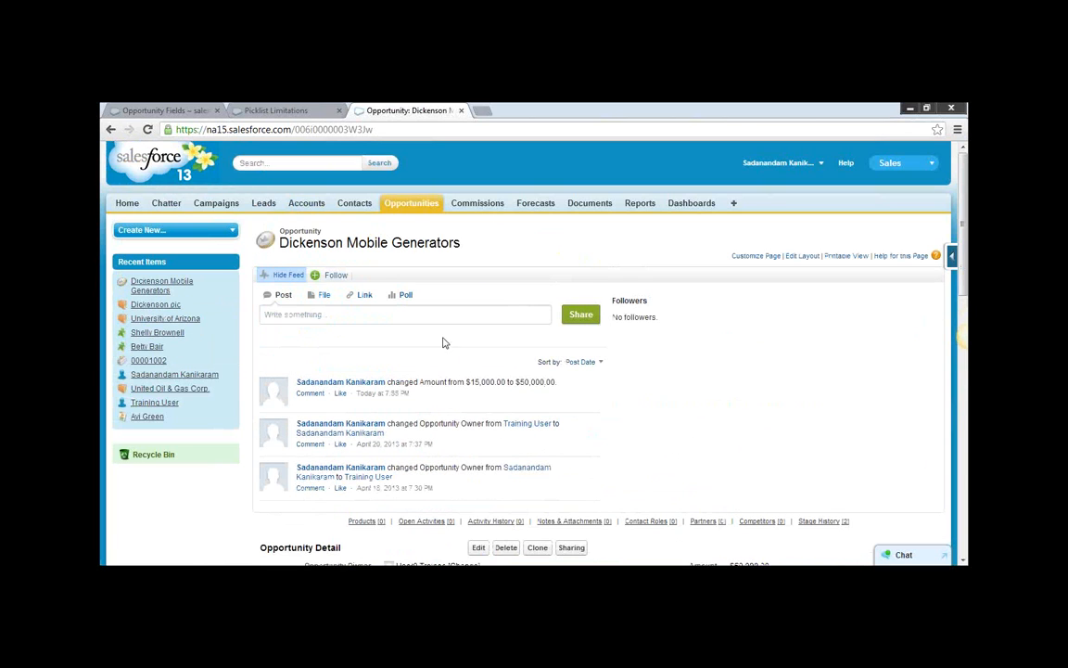
scroll(445, 282, down, 3)
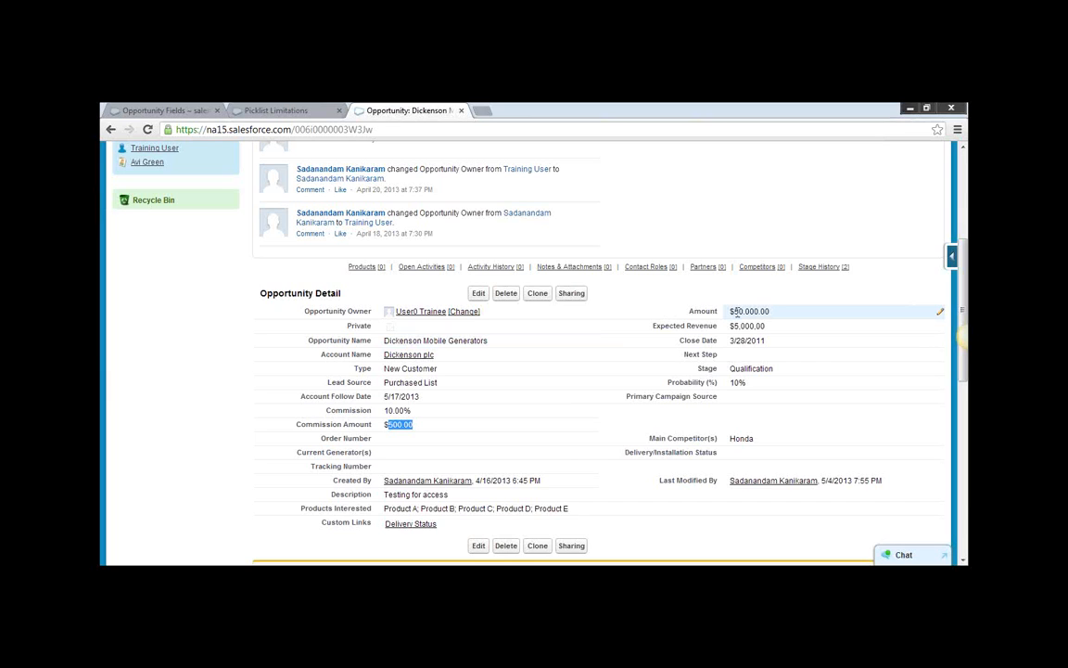
click(638, 296)
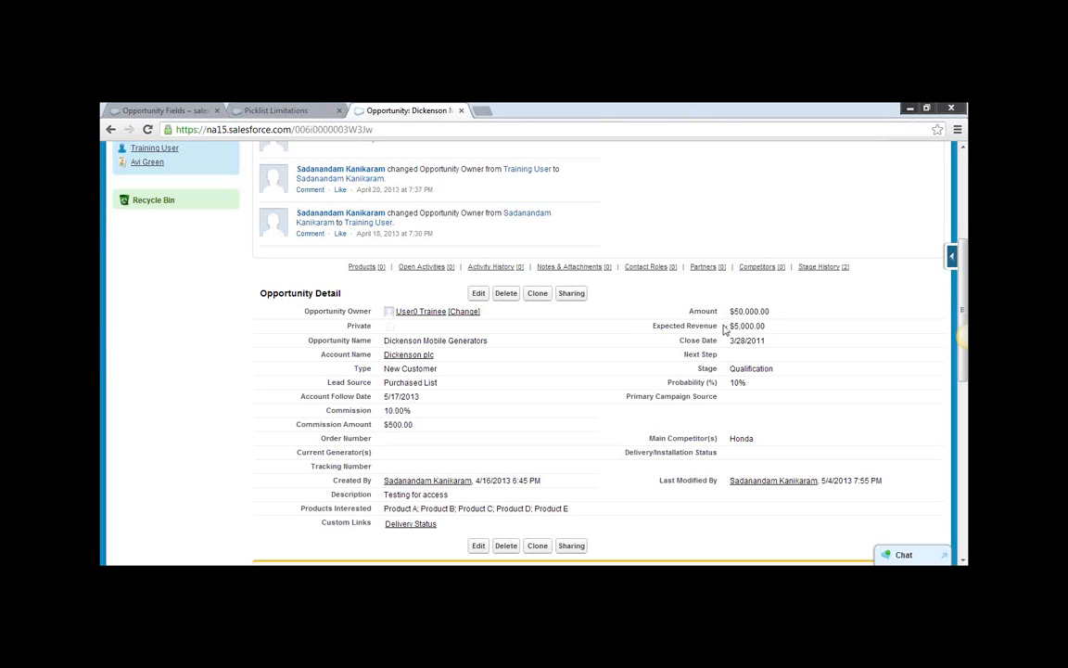
Go to the Opportunity Fields page in Setup and open its field history tracking settings.
scroll(657, 336, up, 2)
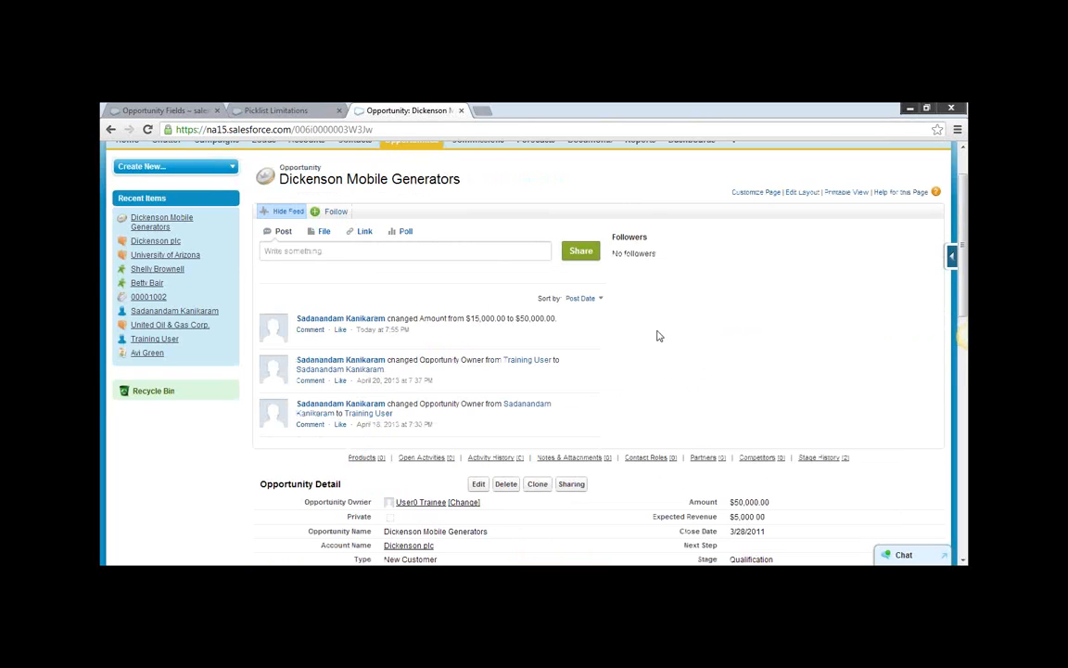
scroll(649, 315, up, 1)
click(411, 206)
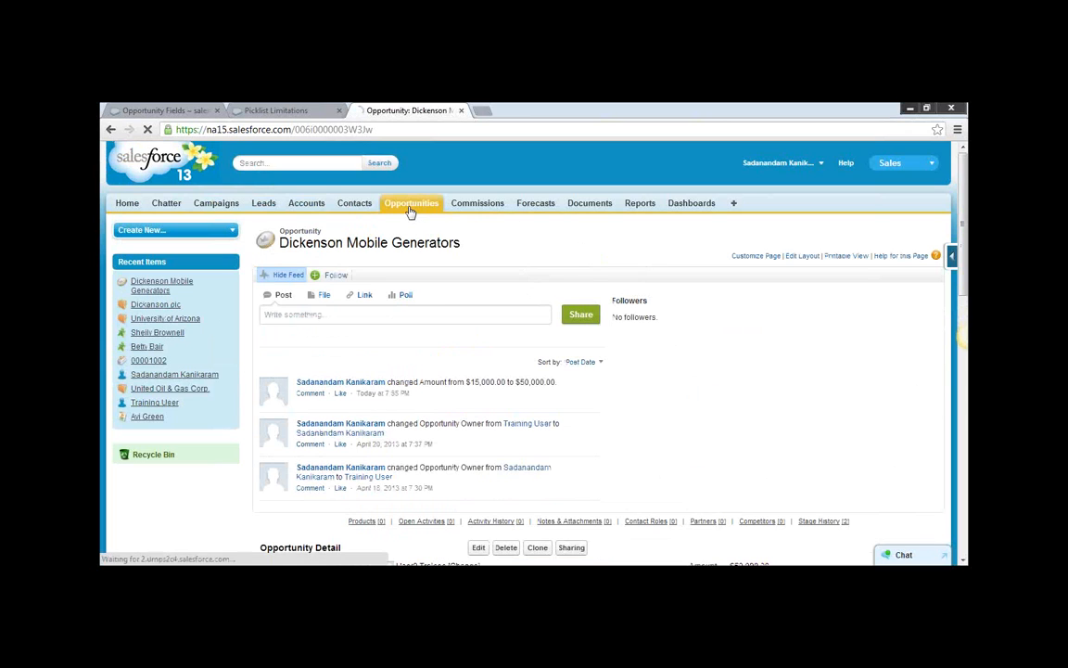
click(812, 166)
click(755, 202)
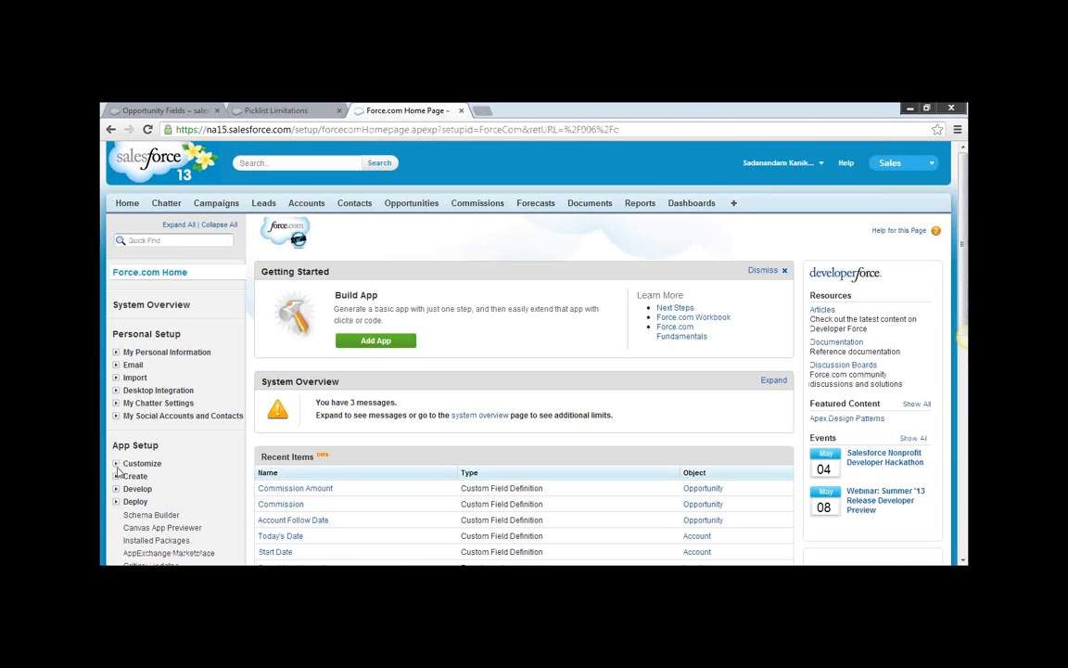
click(117, 469)
click(117, 470)
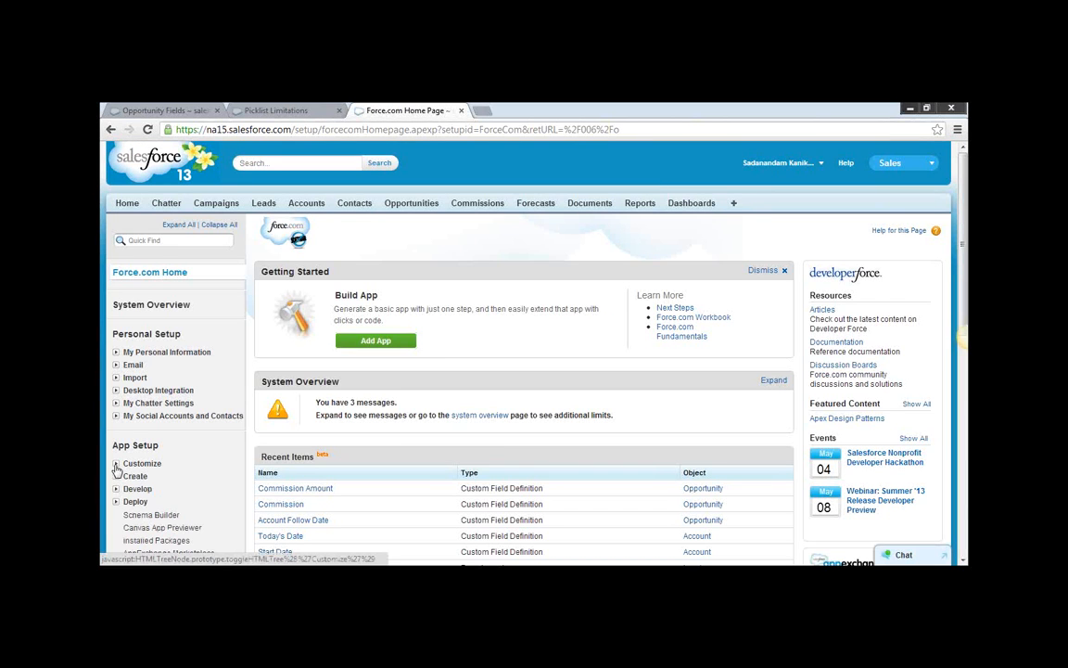
click(116, 466)
scroll(134, 452, down, 3)
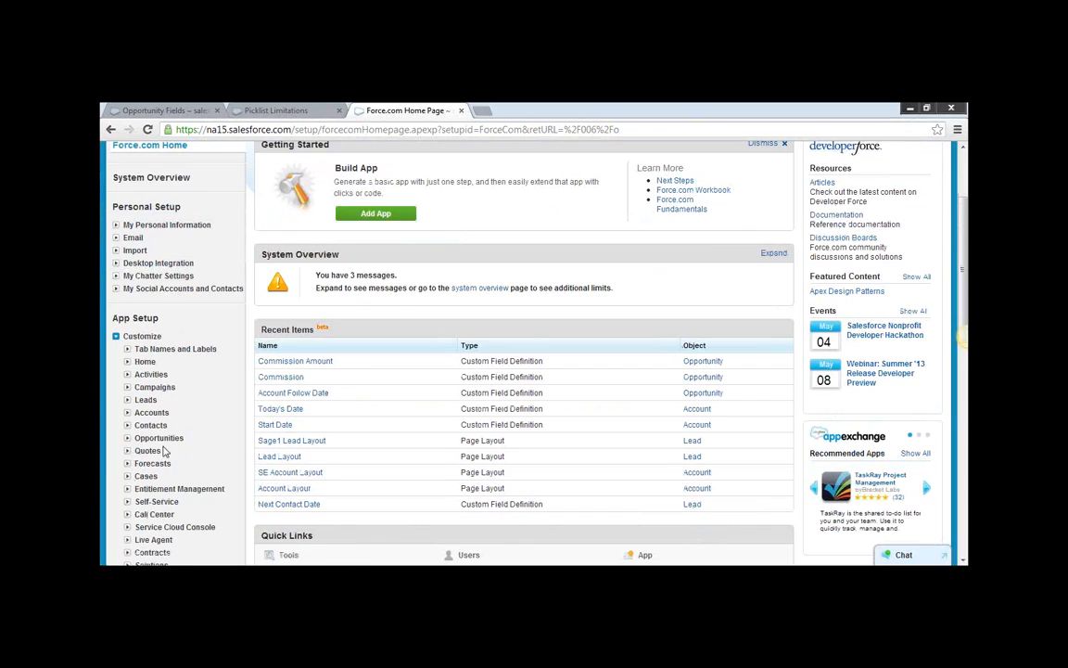
click(127, 440)
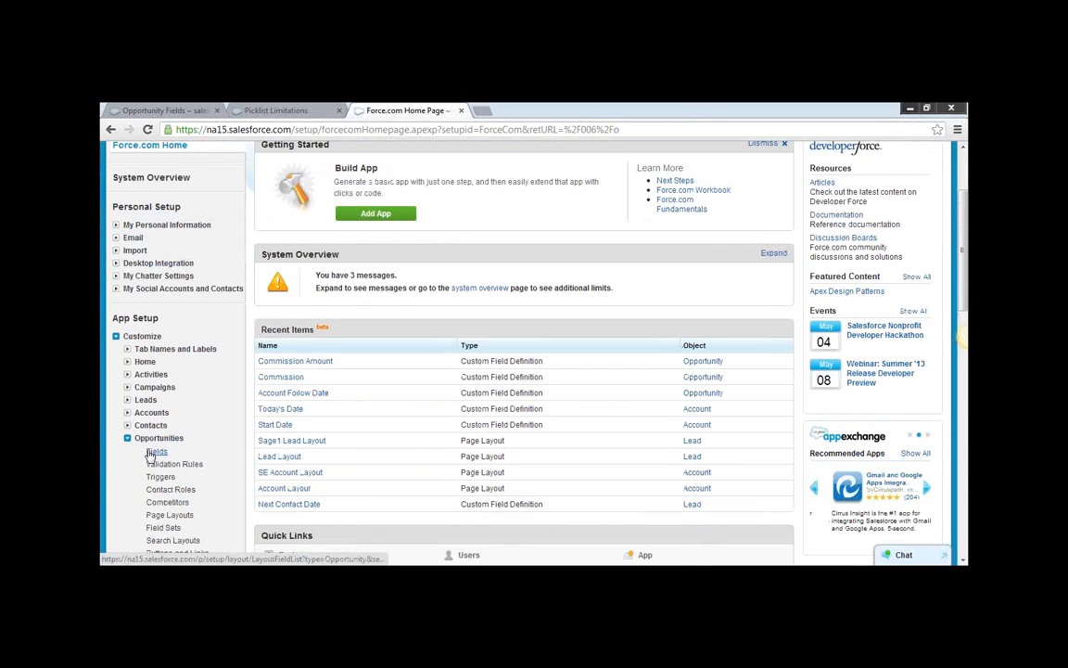
click(151, 453)
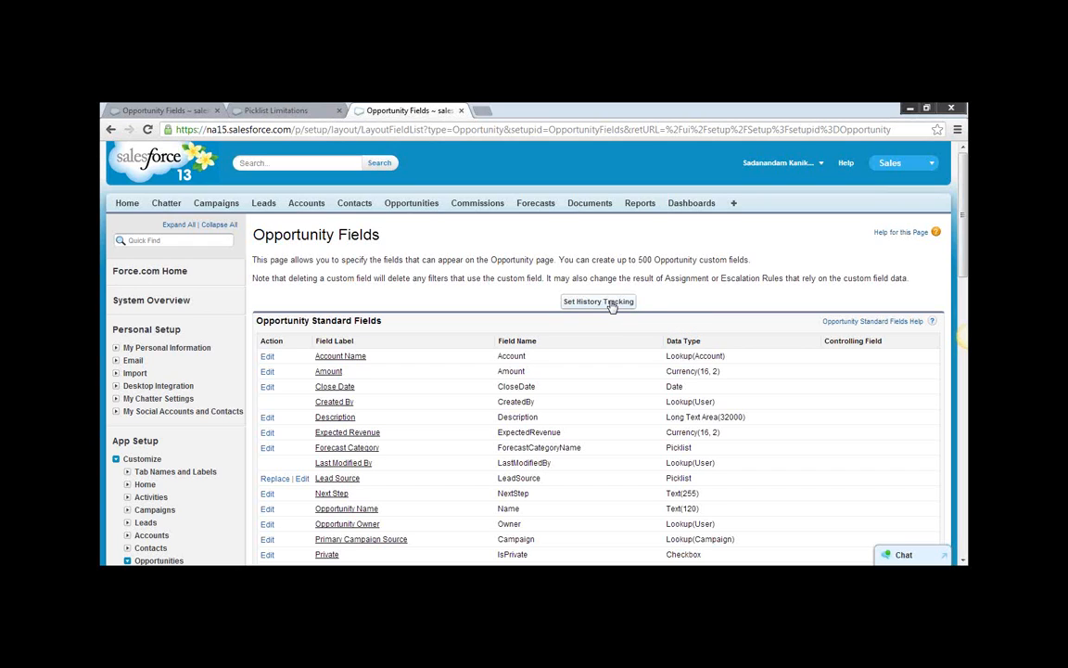
click(593, 303)
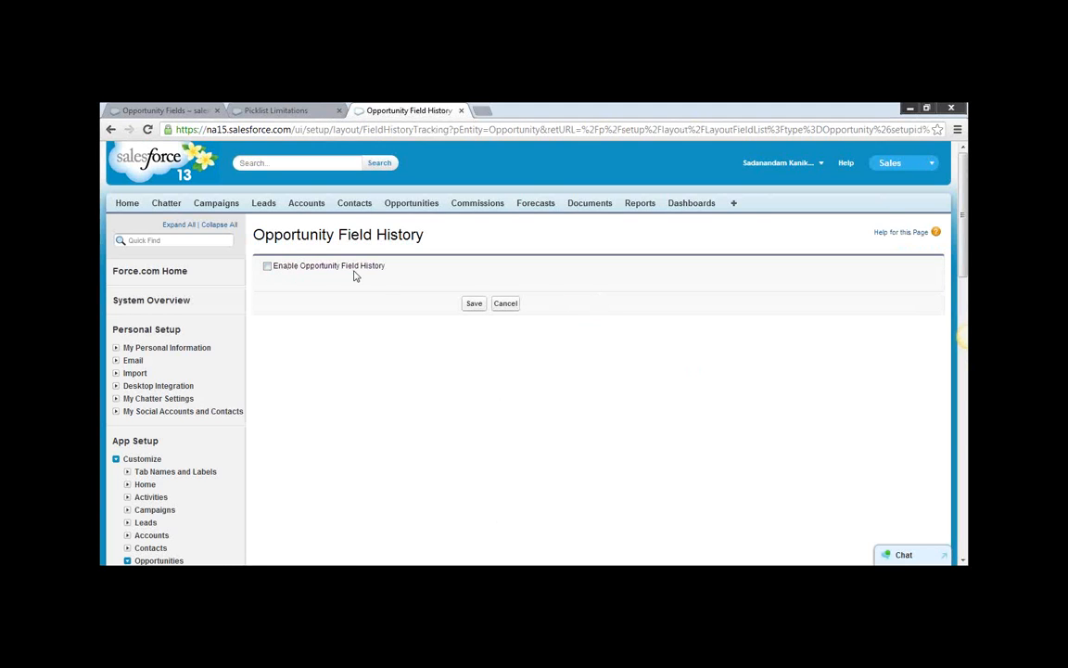
Enable Opportunity Field History with the Amount field tracked, save, and check the Track History column in the field lists.
click(268, 267)
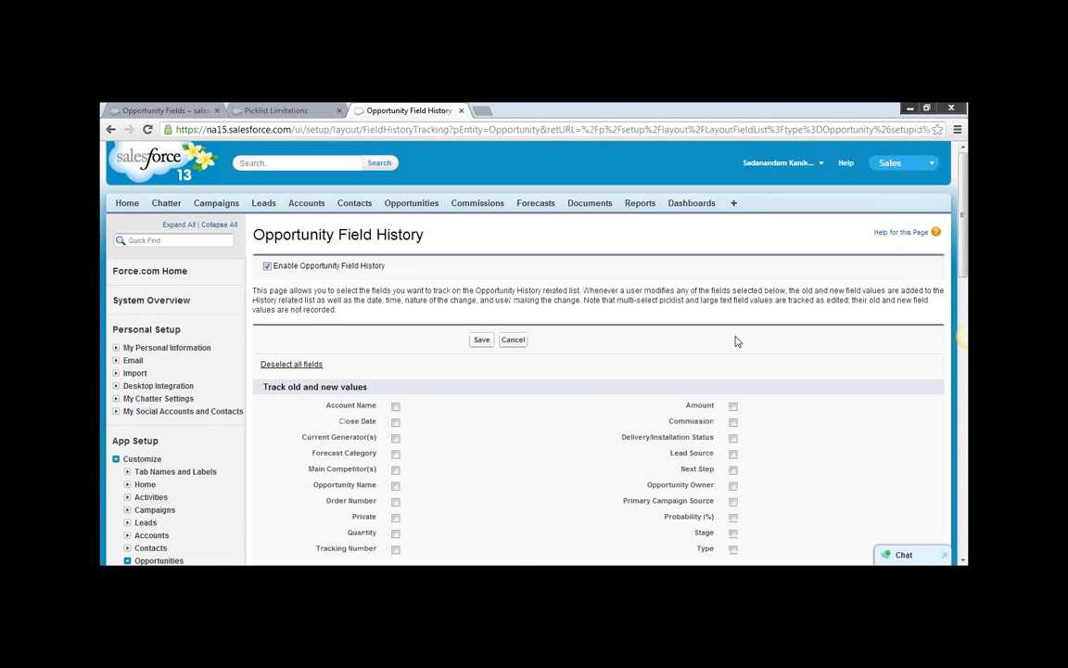
scroll(736, 341, down, 1)
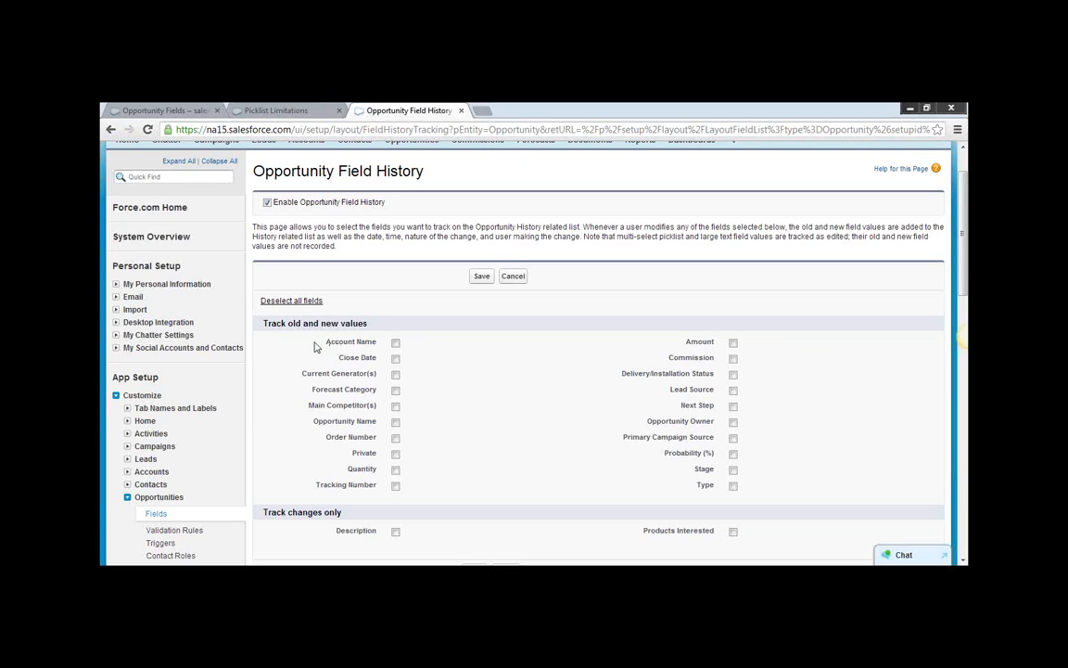
click(734, 343)
scroll(799, 388, down, 1)
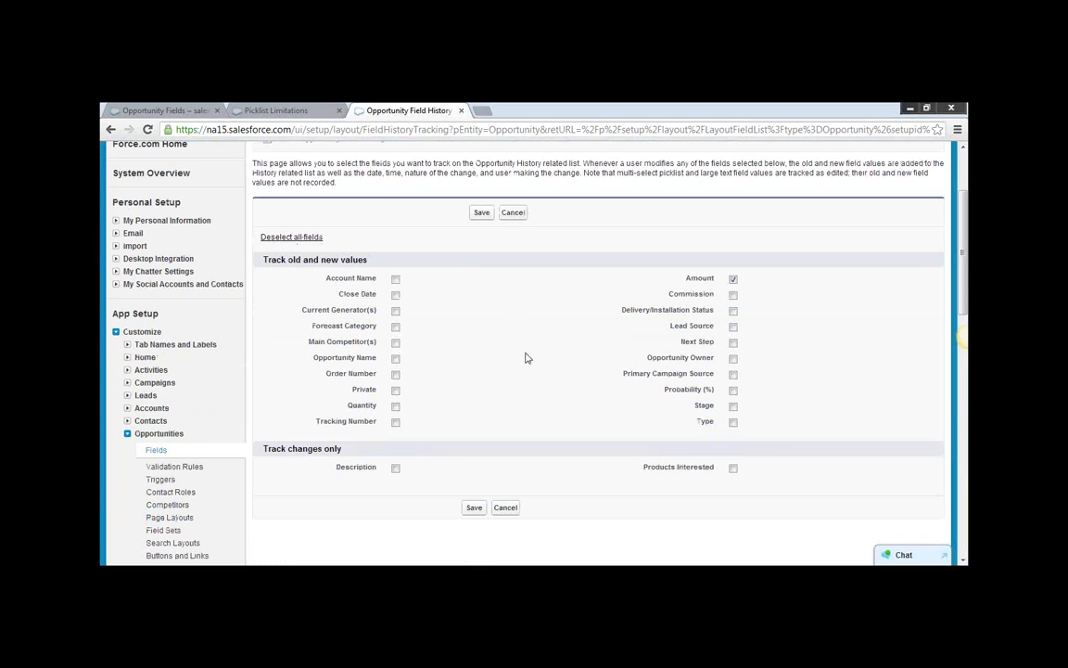
scroll(519, 278, up, 1)
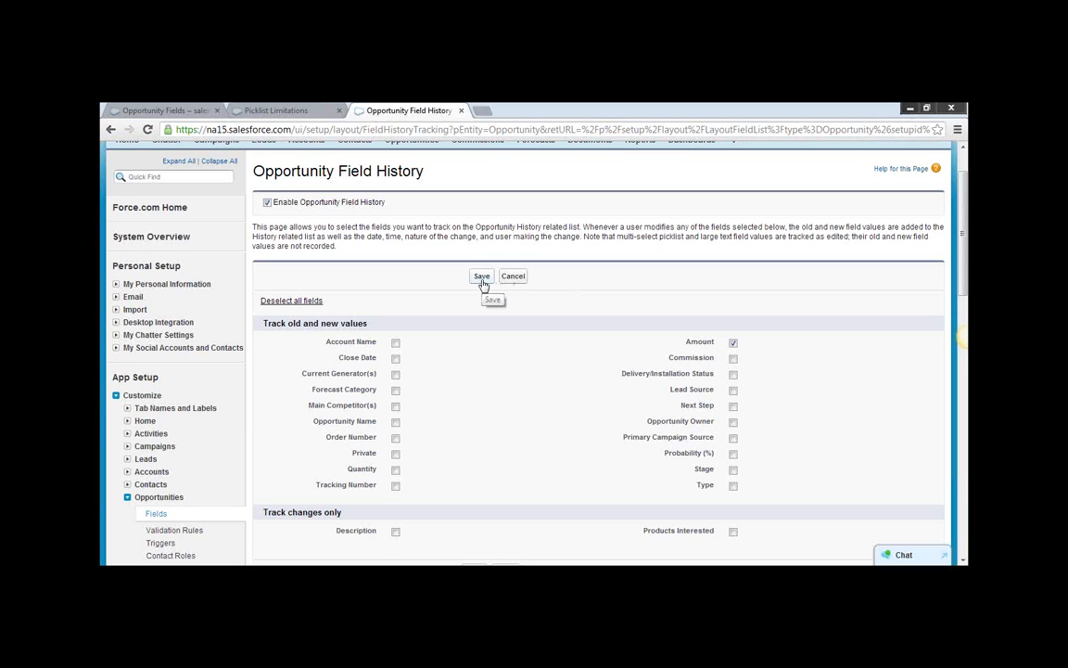
click(482, 280)
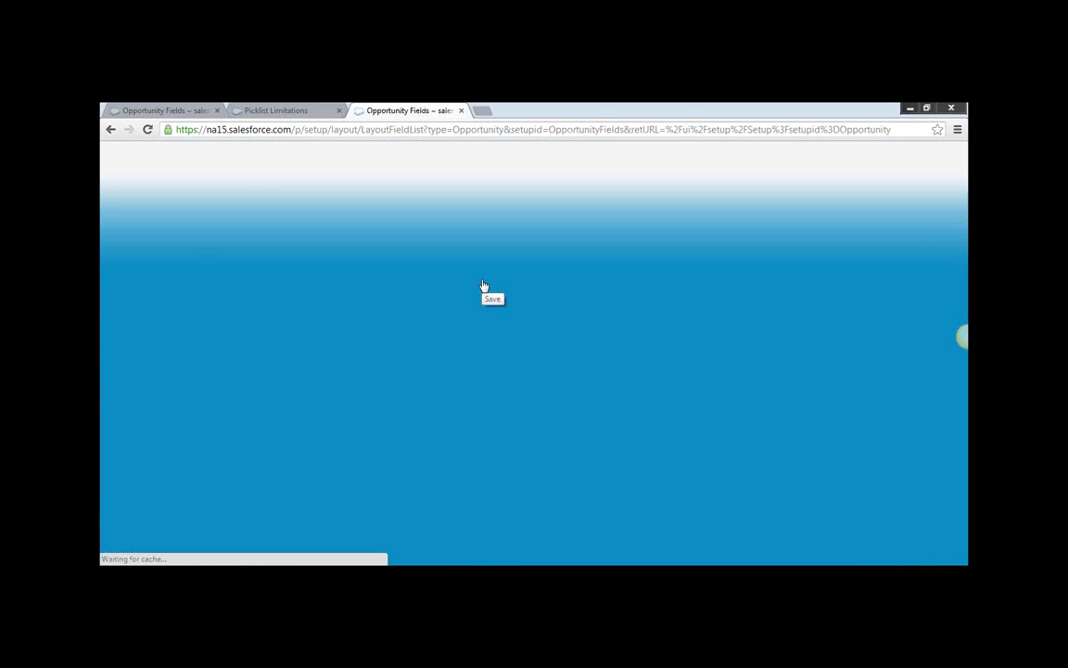
scroll(796, 367, down, 5)
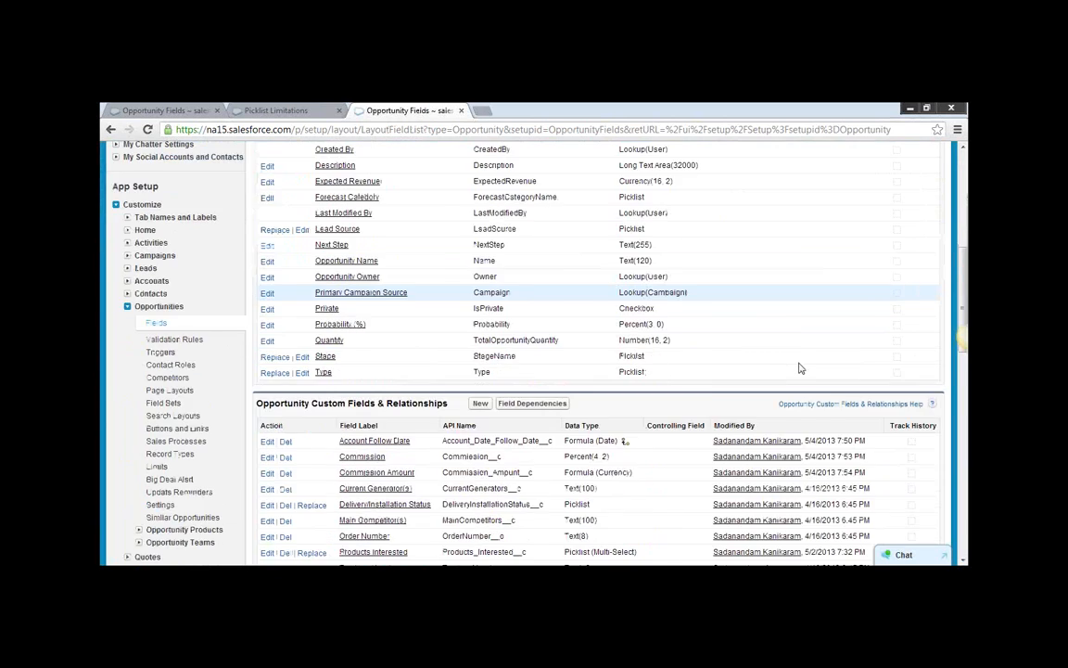
scroll(800, 368, down, 1)
scroll(717, 395, up, 3)
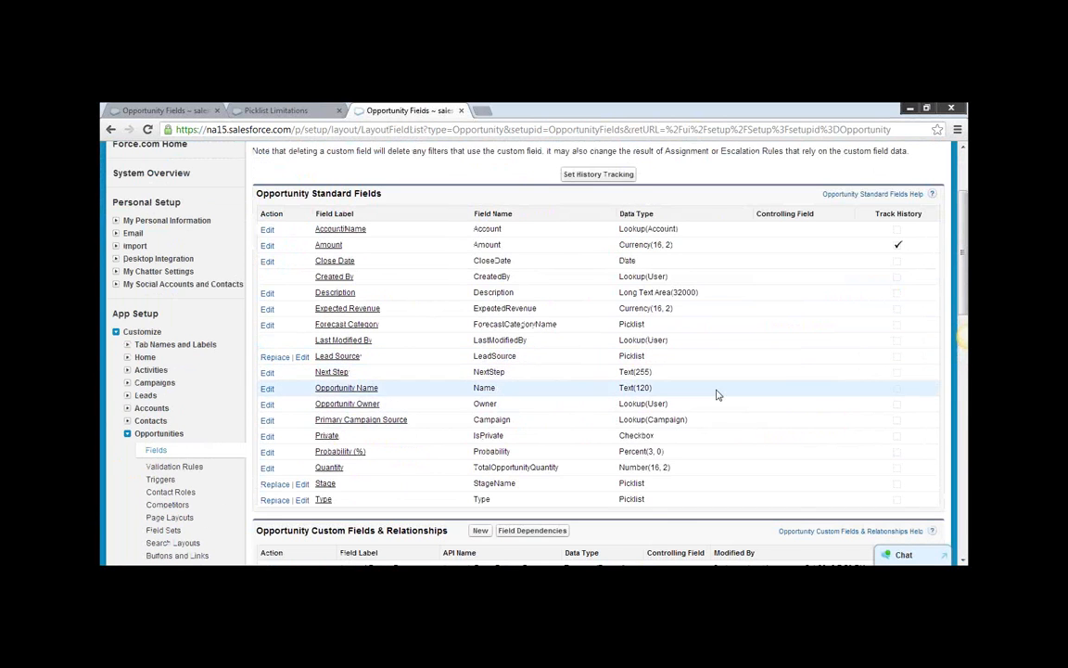
Open the Dickenson Mobile Generators opportunity and look through its related lists for field history, including Stage History.
scroll(717, 395, up, 3)
click(408, 206)
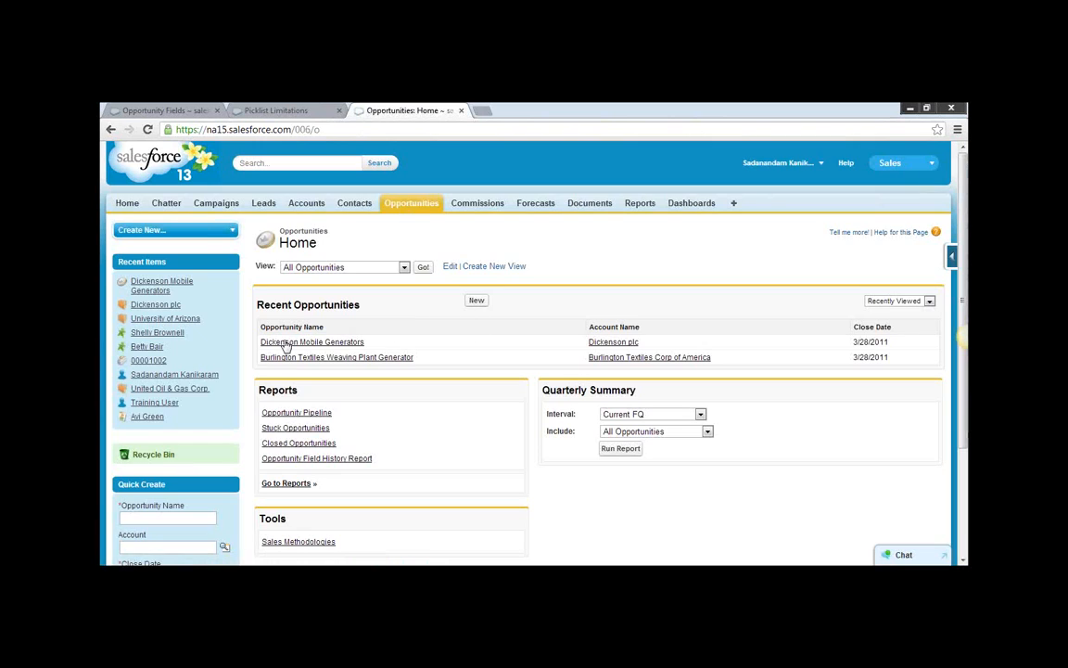
click(286, 343)
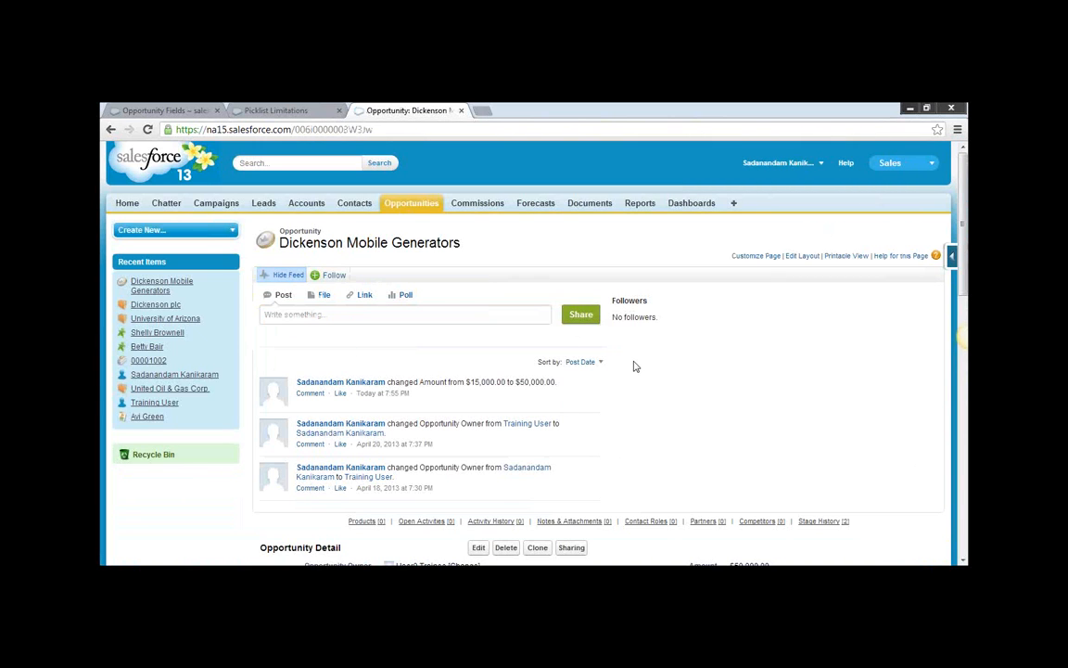
scroll(635, 366, down, 10)
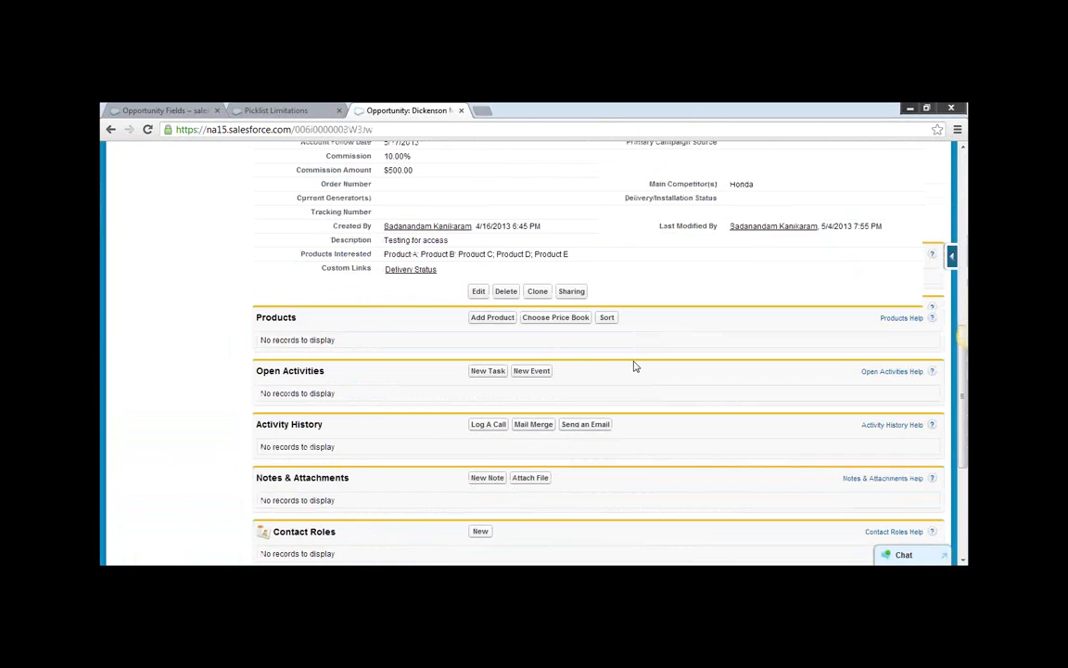
scroll(635, 367, down, 3)
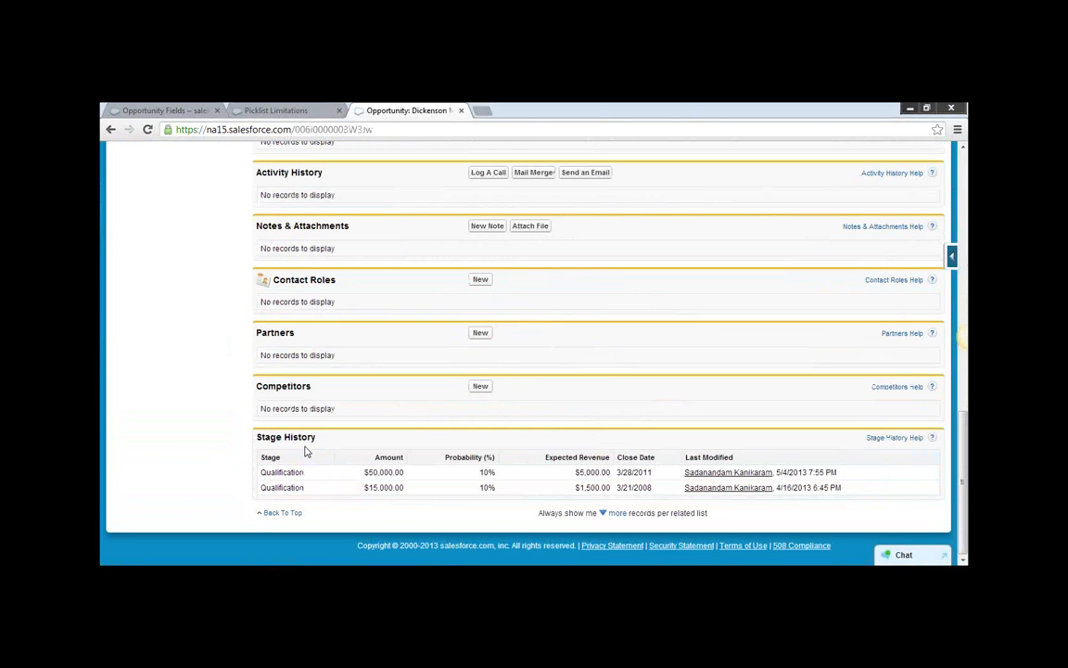
drag(258, 440, 317, 439)
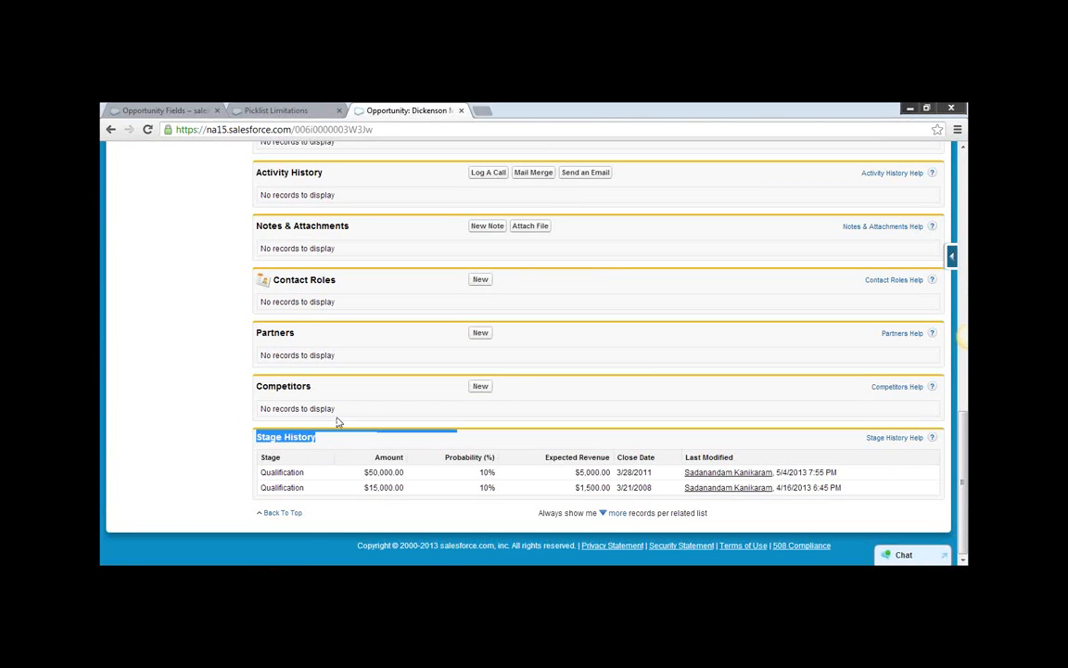
scroll(607, 373, up, 3)
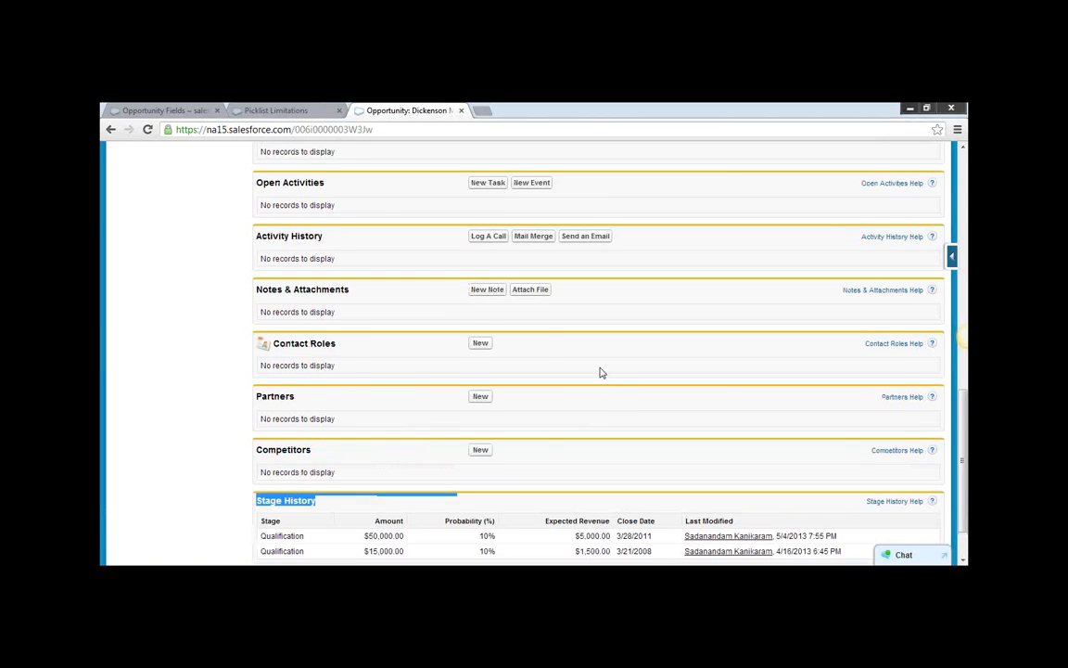
scroll(660, 363, down, 3)
scroll(660, 362, up, 5)
scroll(660, 363, up, 10)
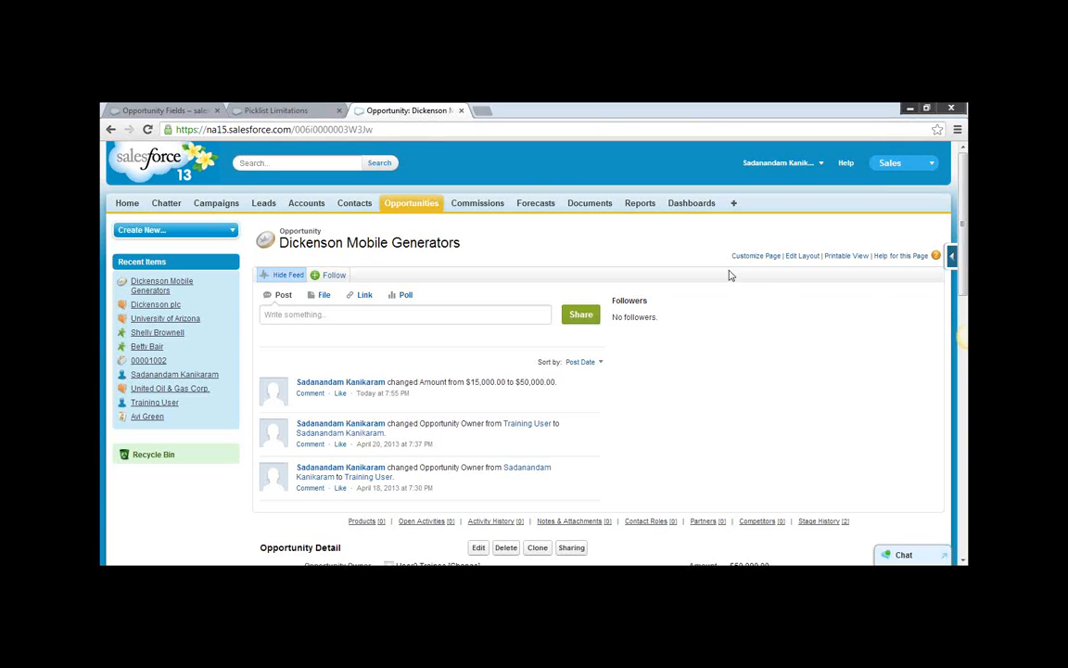
Add the Opportunity Field History related list above Stage History in the Opportunity Layout and save, overwriting users' related list customizations.
click(803, 258)
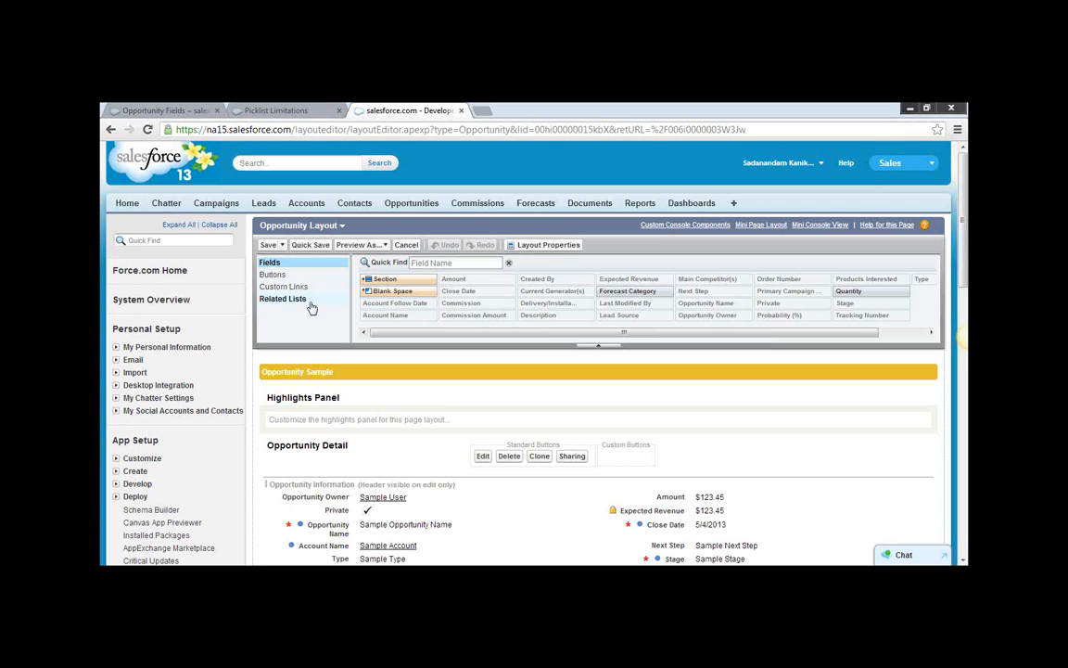
click(284, 299)
scroll(519, 305, down, 10)
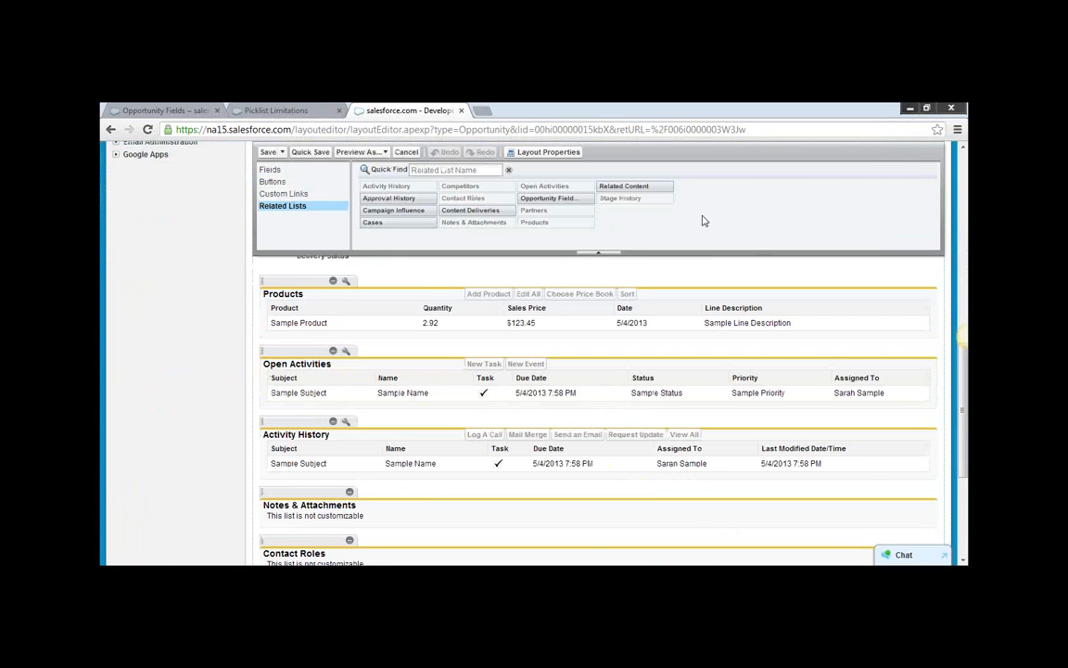
scroll(592, 229, up, 1)
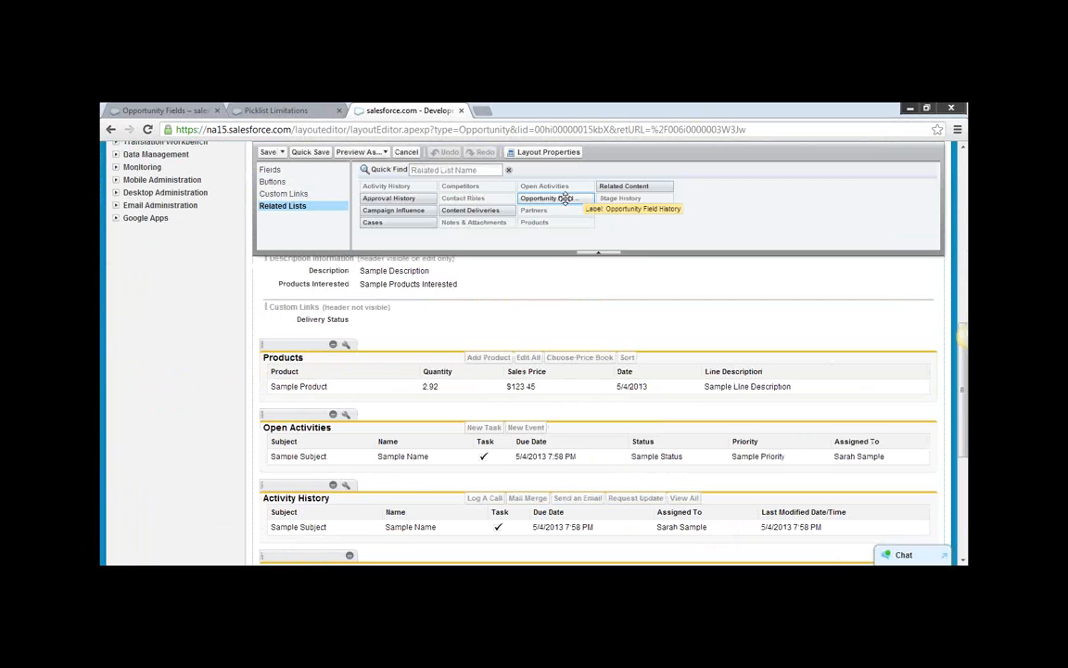
drag(547, 198, 258, 475)
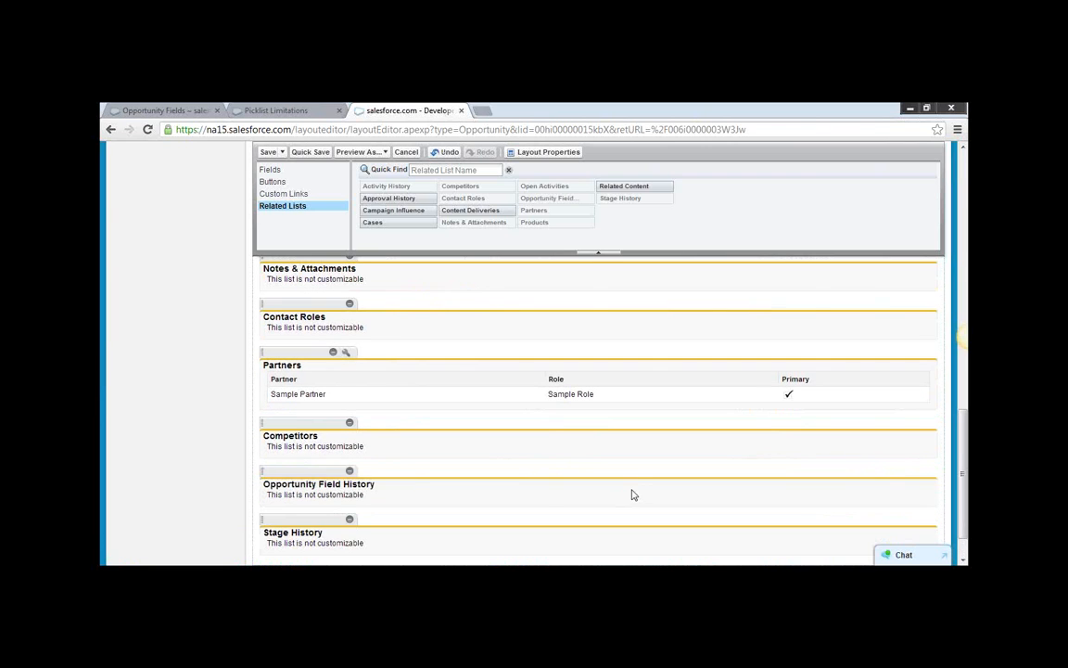
scroll(630, 495, up, 20)
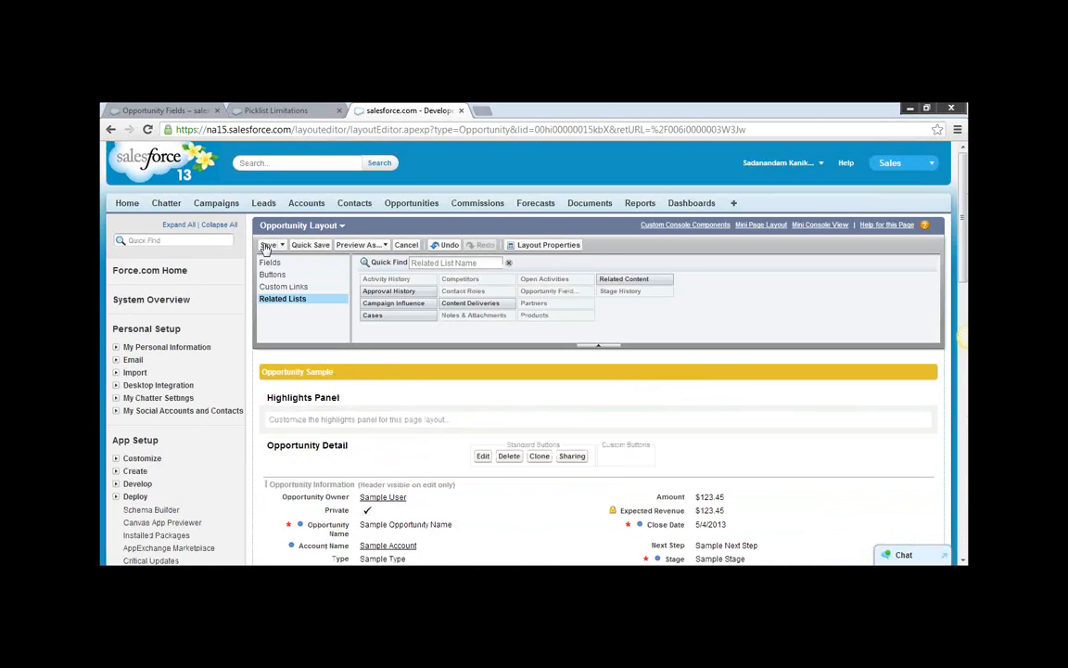
click(267, 247)
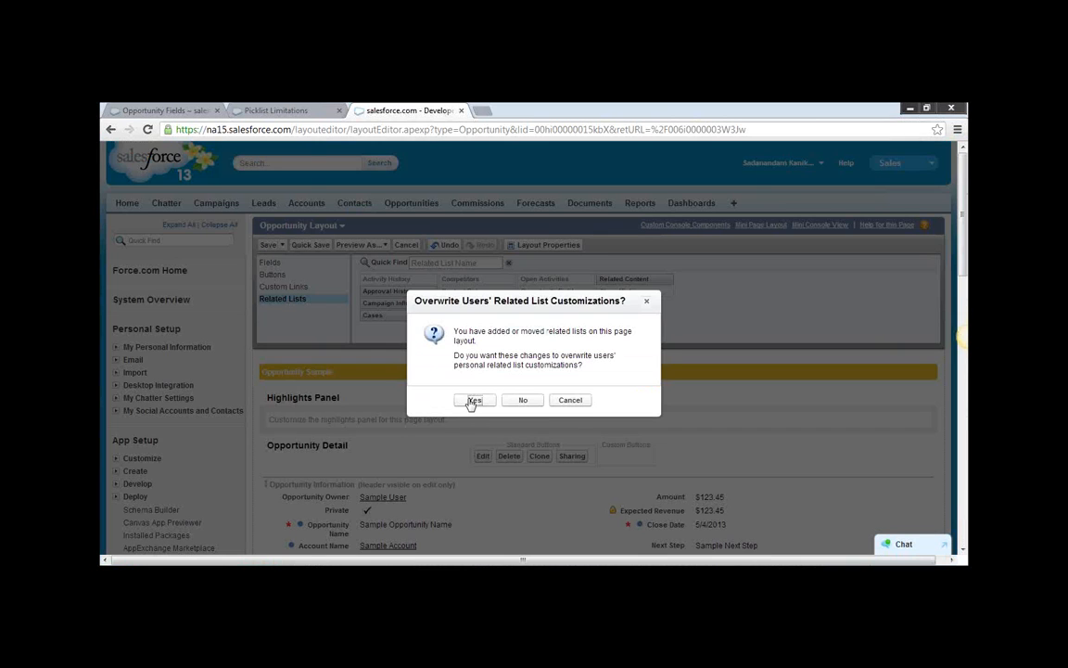
click(472, 400)
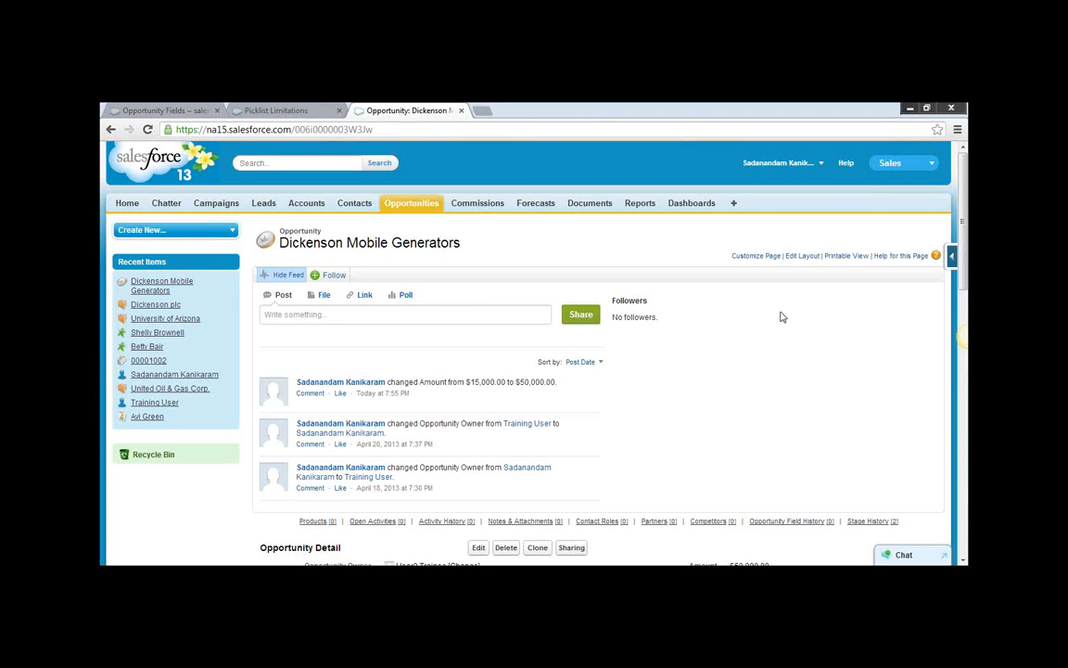
Reopen the opportunity's page layout and review the placement of Opportunity Field History among the related lists.
click(803, 256)
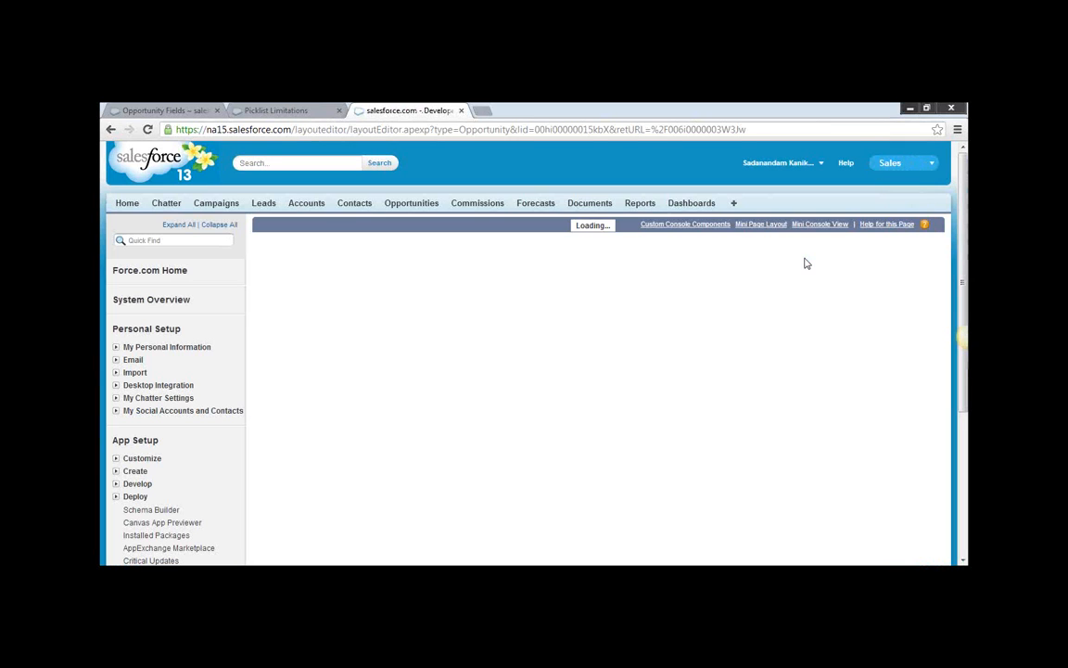
click(280, 299)
scroll(391, 400, down, 4)
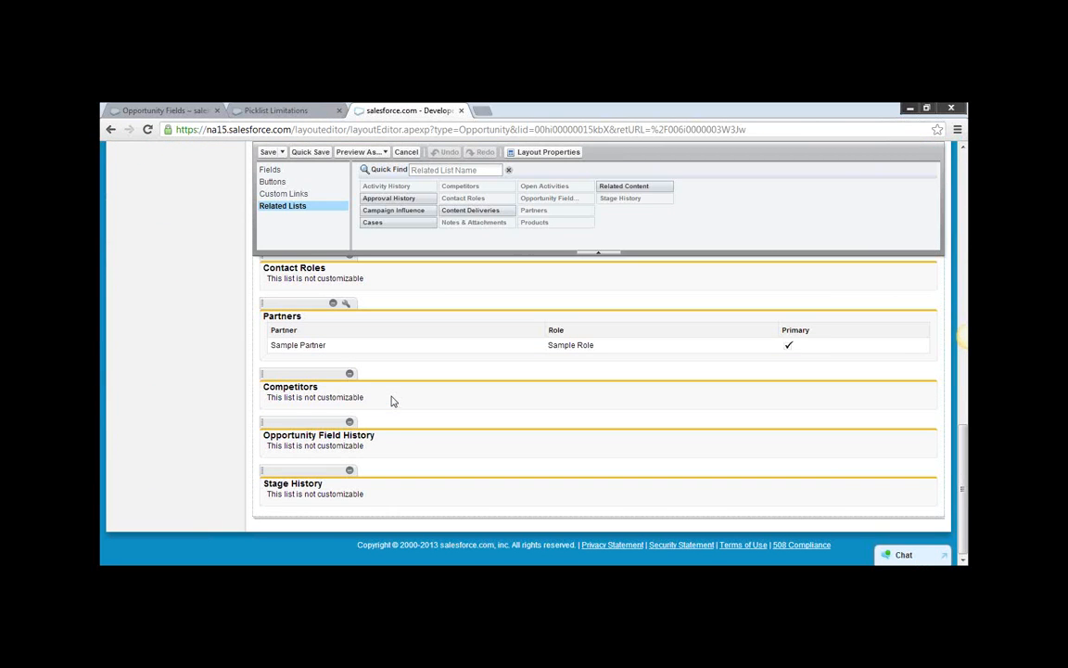
scroll(474, 472, up, 1)
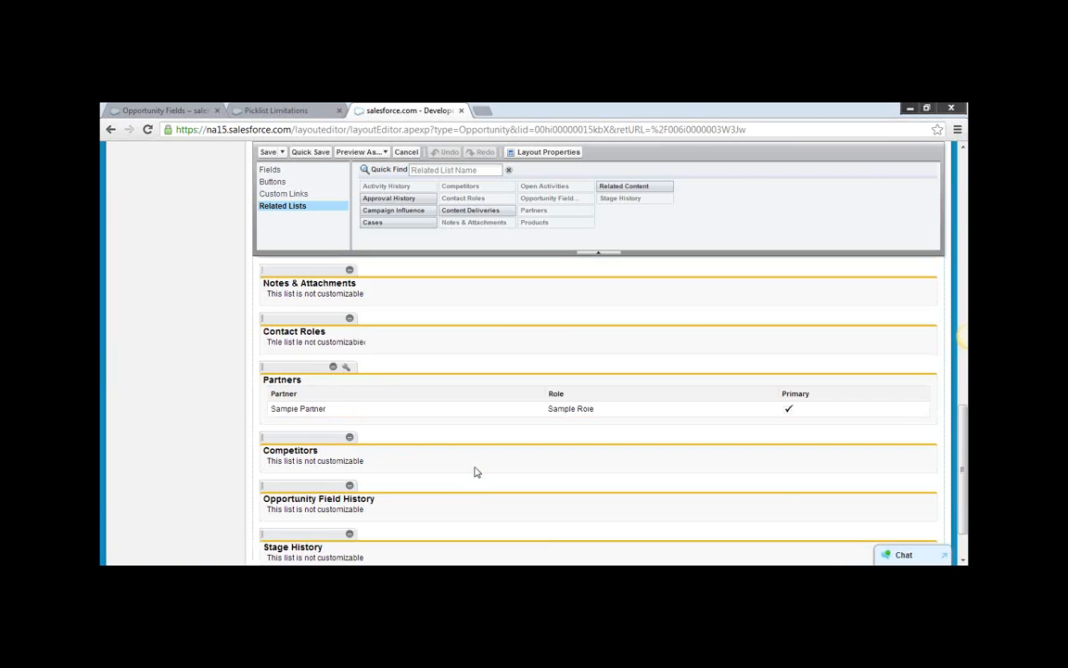
scroll(474, 471, up, 5)
scroll(474, 472, down, 3)
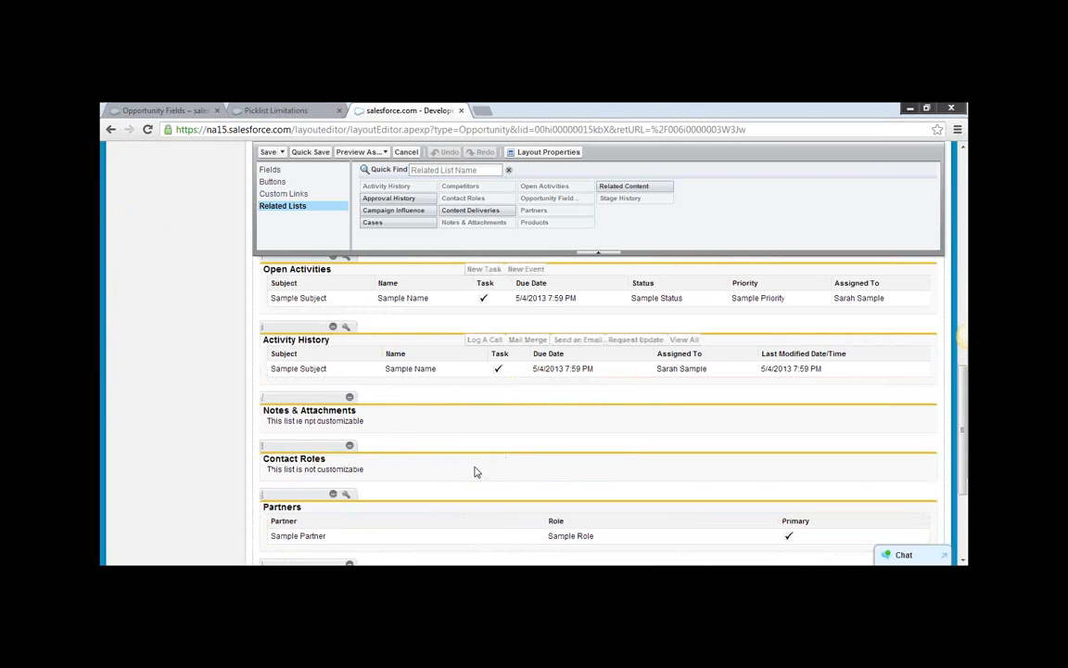
scroll(474, 472, down, 3)
scroll(473, 472, up, 2)
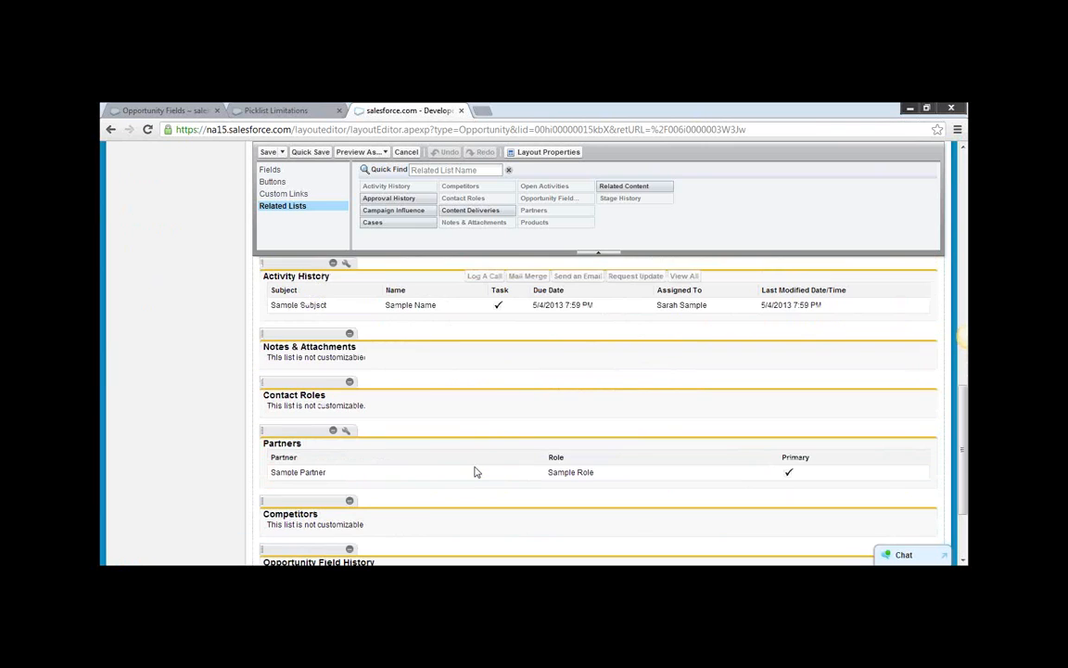
scroll(474, 472, up, 3)
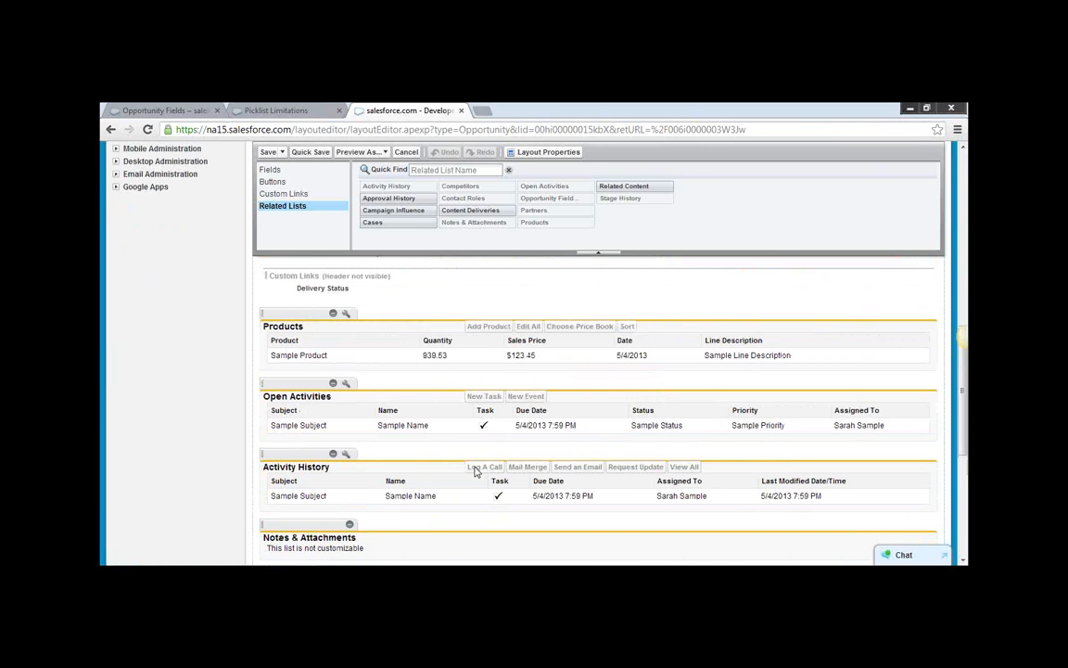
scroll(474, 472, up, 3)
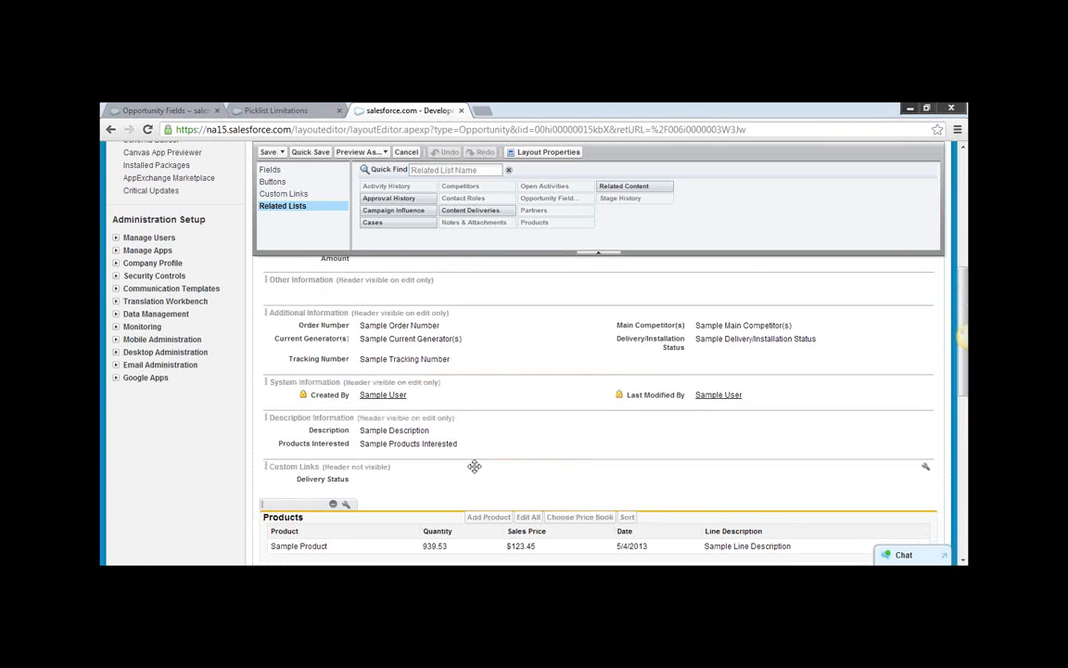
scroll(474, 468, up, 10)
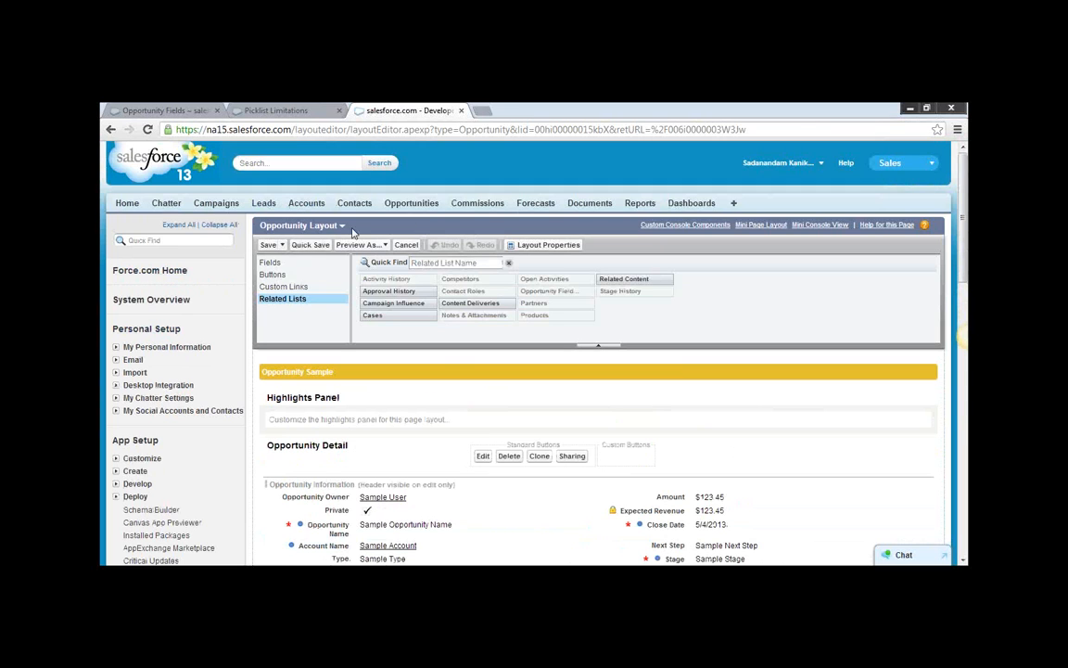
Return to the Dickenson Mobile Generators opportunity, check its Opportunity Field History related list, and reload the record.
click(417, 204)
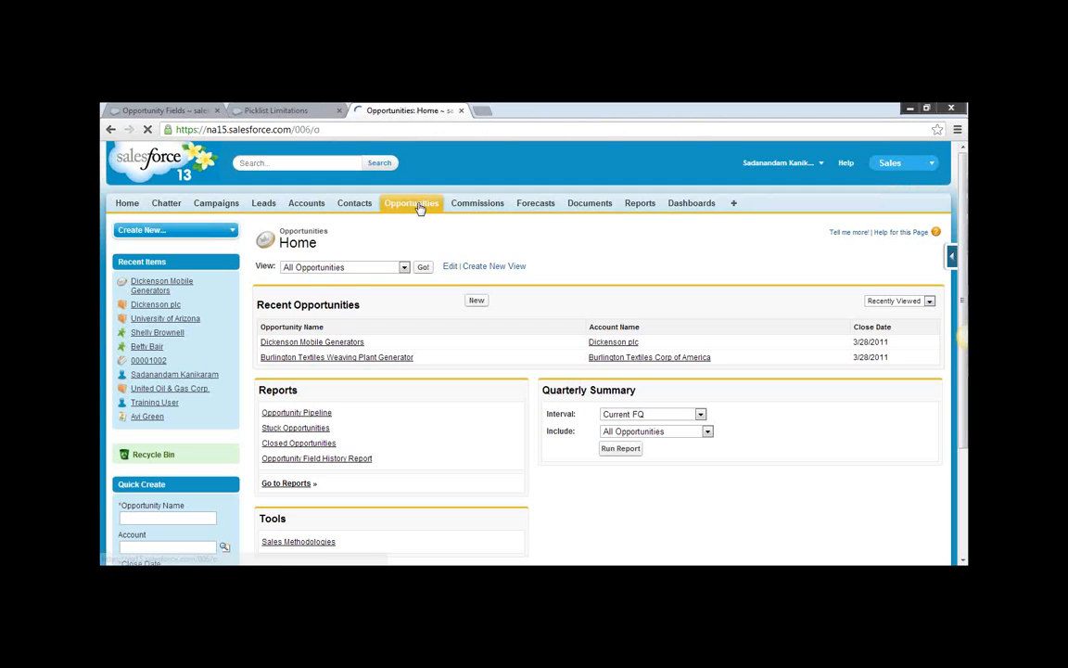
click(313, 344)
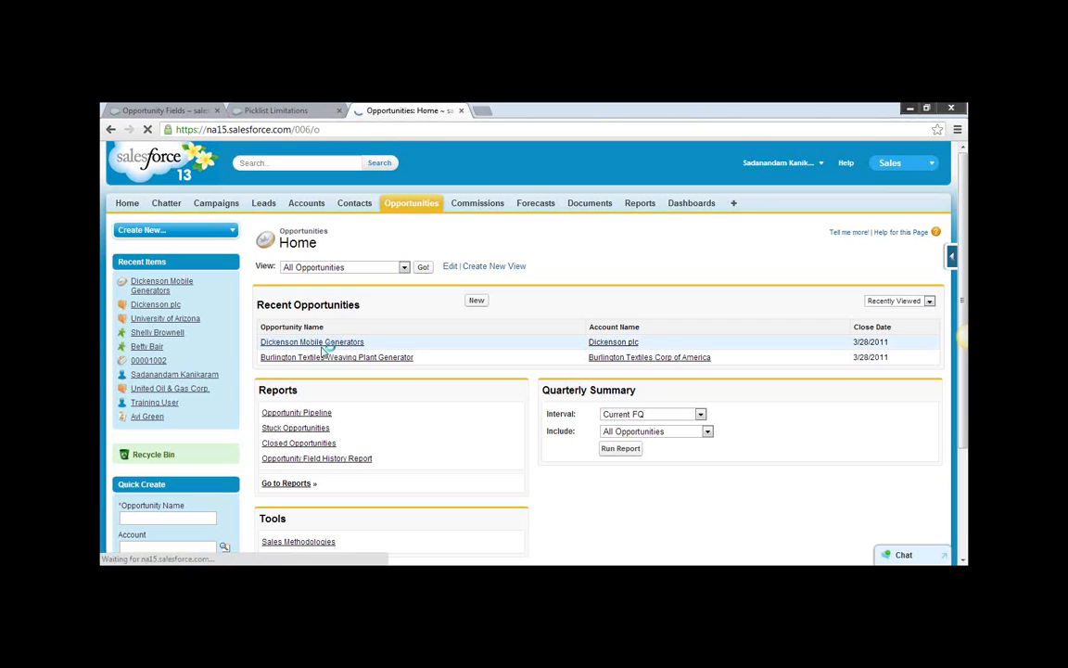
scroll(469, 406, down, 12)
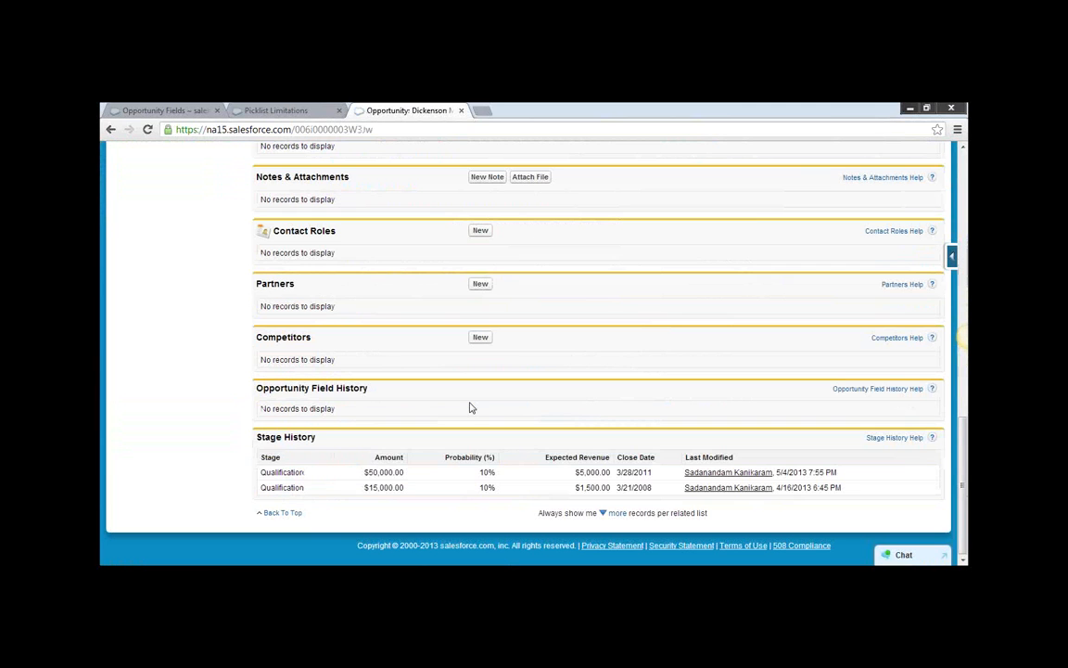
click(146, 130)
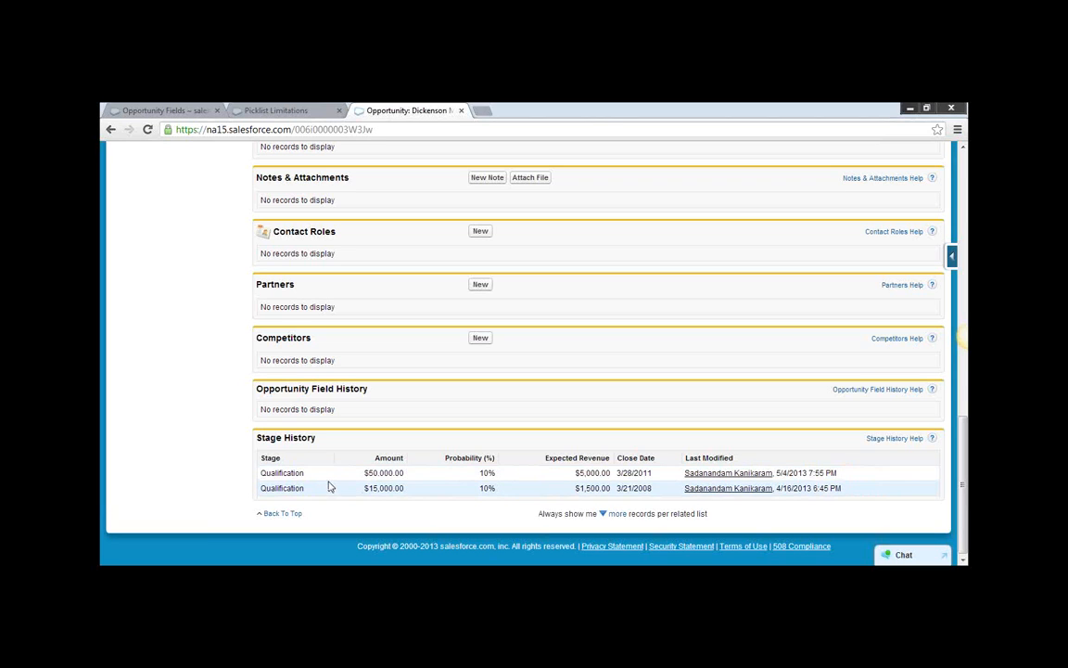
Examine the Stage, Close Date and Amount entries in the opportunity's Stage History related list.
double_click(265, 457)
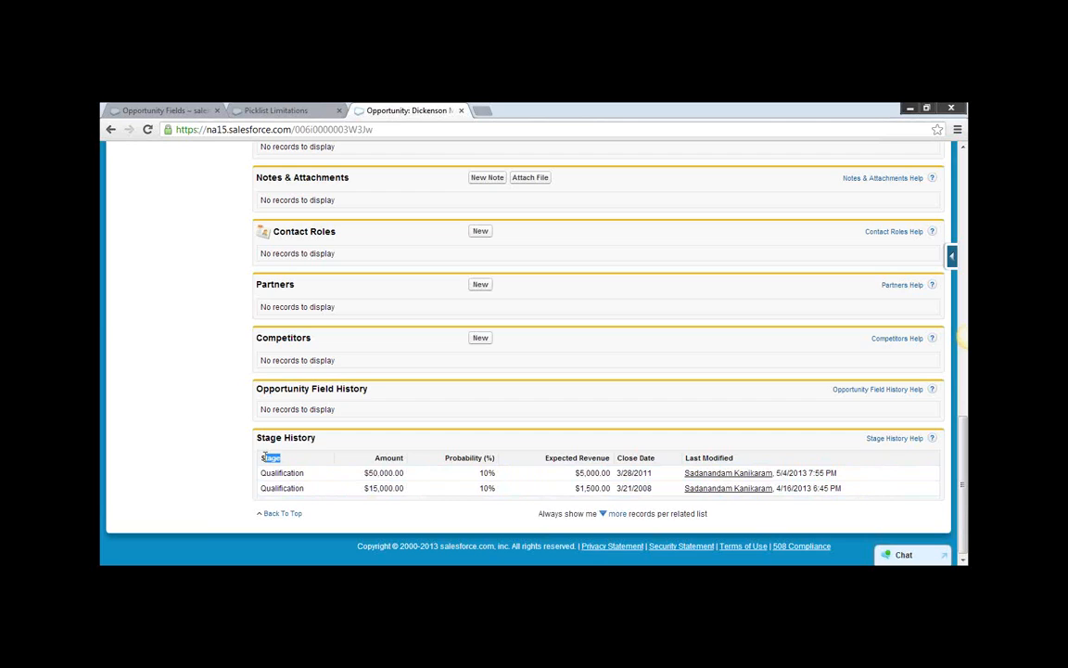
drag(318, 437, 266, 438)
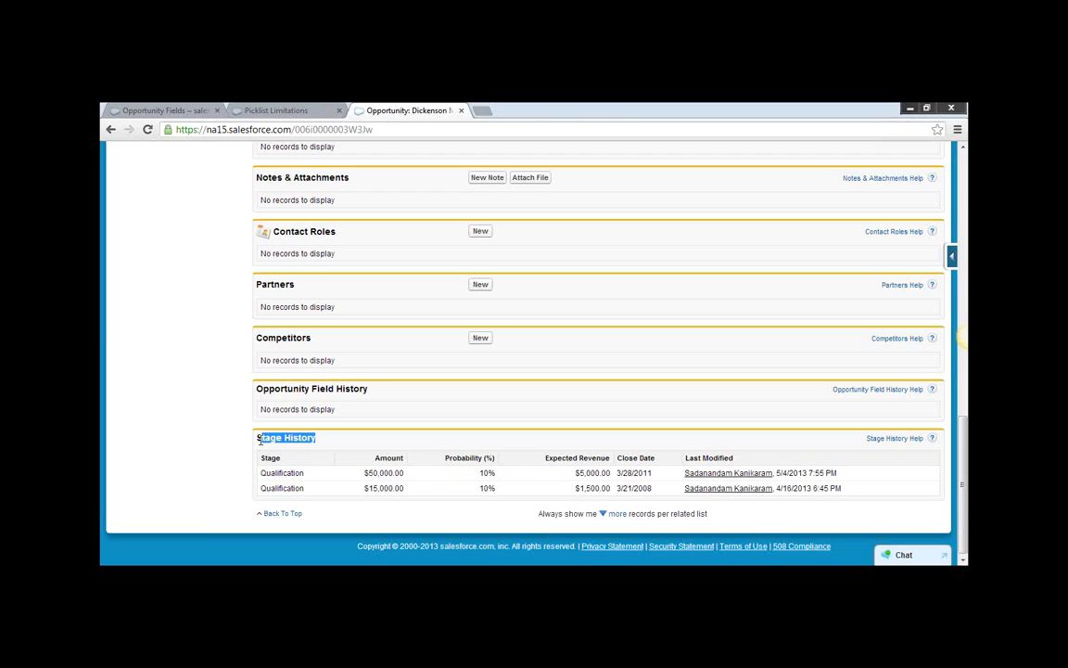
click(333, 445)
drag(653, 475, 615, 473)
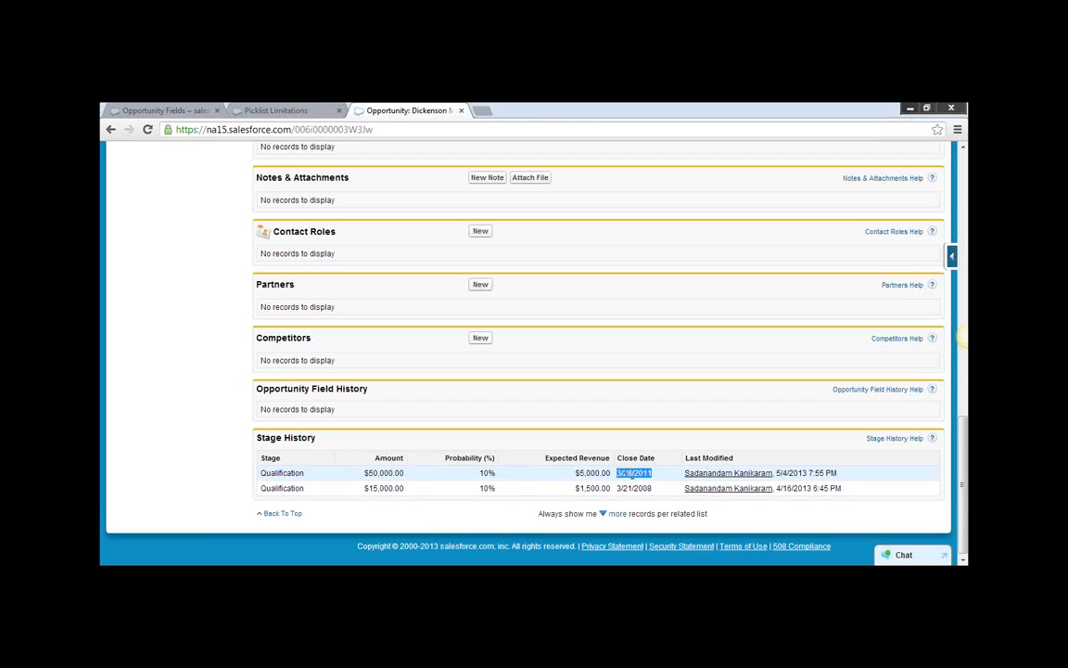
click(660, 491)
scroll(313, 477, up, 3)
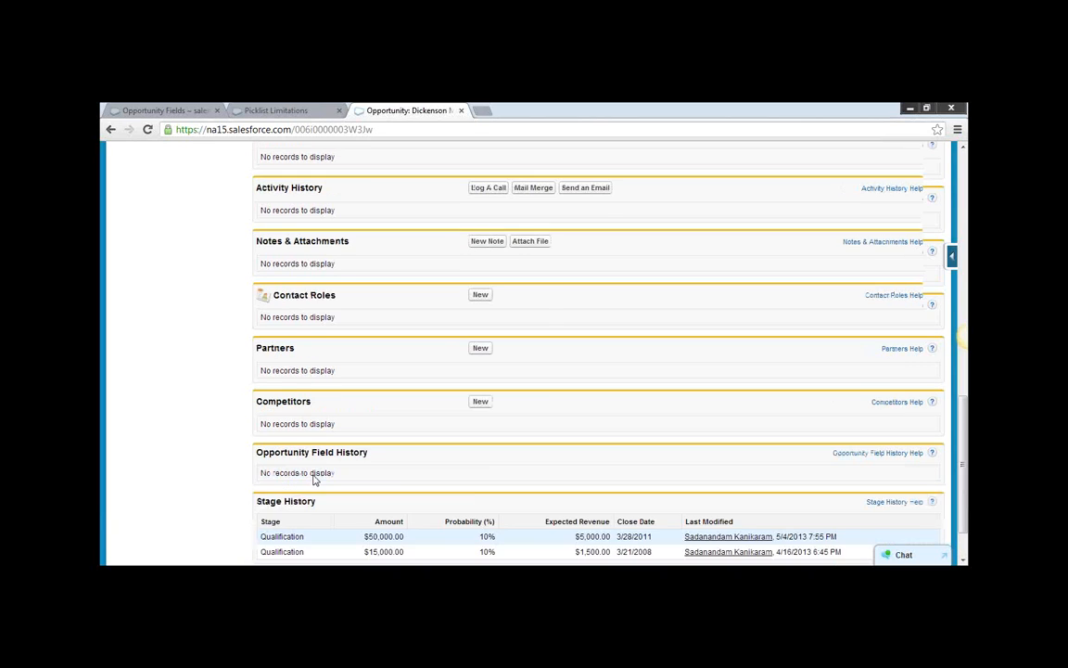
scroll(455, 480, down, 5)
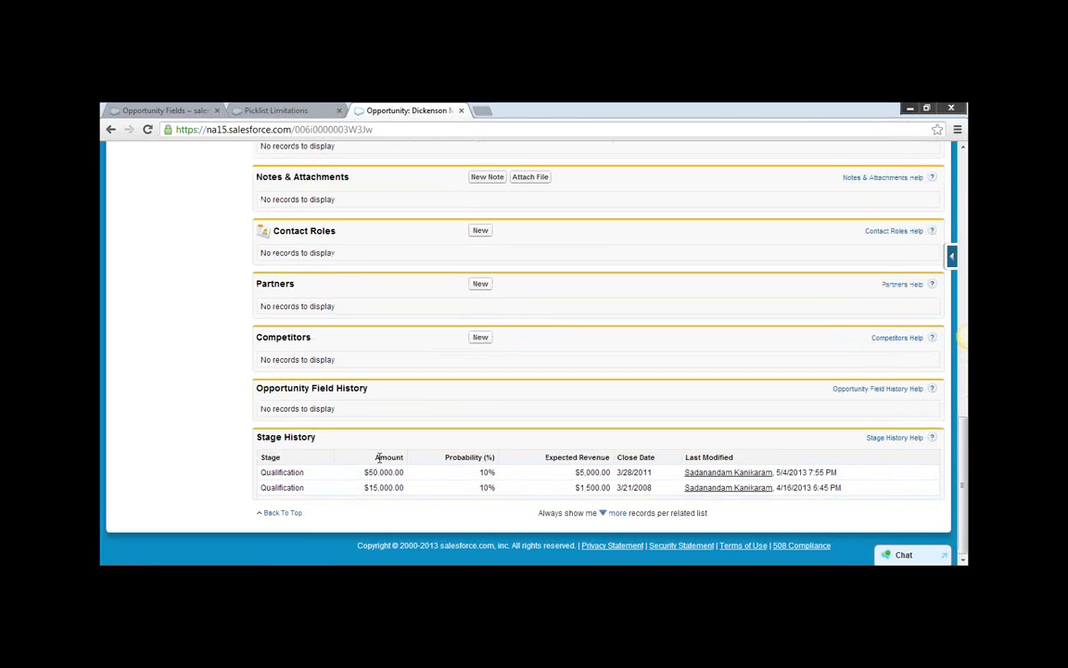
double_click(380, 456)
drag(406, 472, 363, 474)
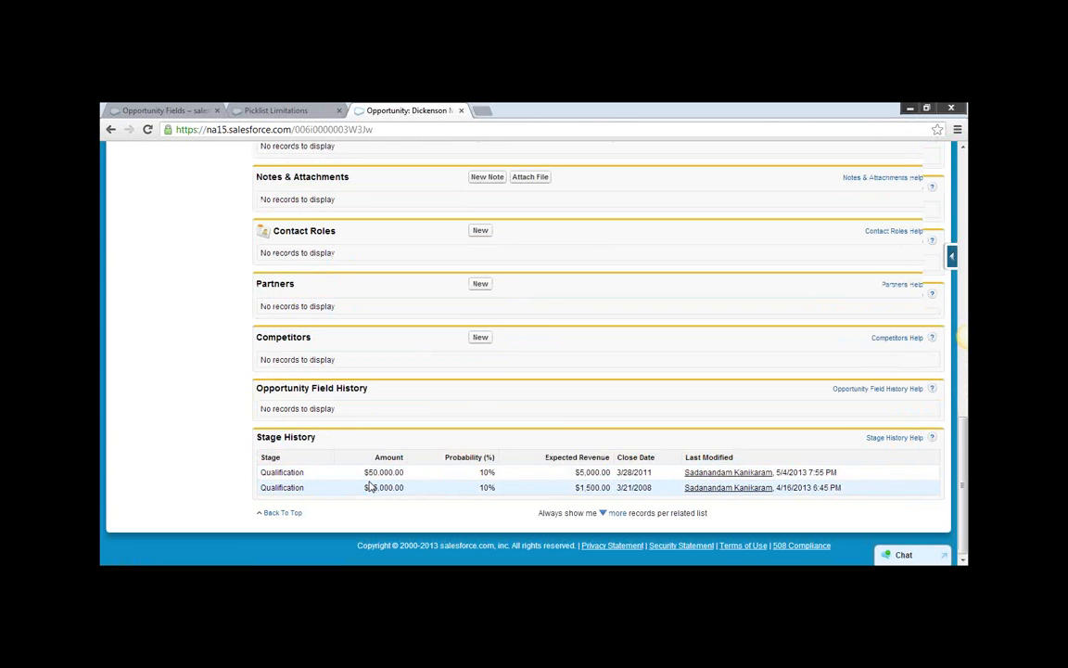
Compare the Stage field in the opportunity details with the Stage History related list.
scroll(399, 484, up, 10)
scroll(463, 440, up, 2)
scroll(584, 389, down, 4)
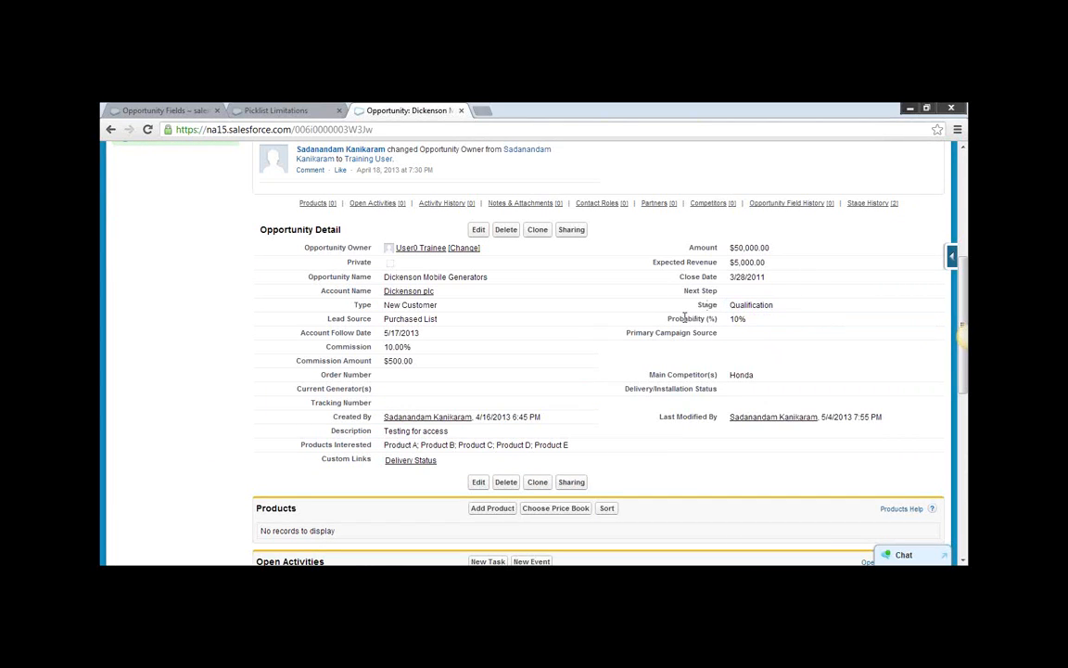
double_click(706, 304)
scroll(671, 366, down, 3)
scroll(672, 367, down, 3)
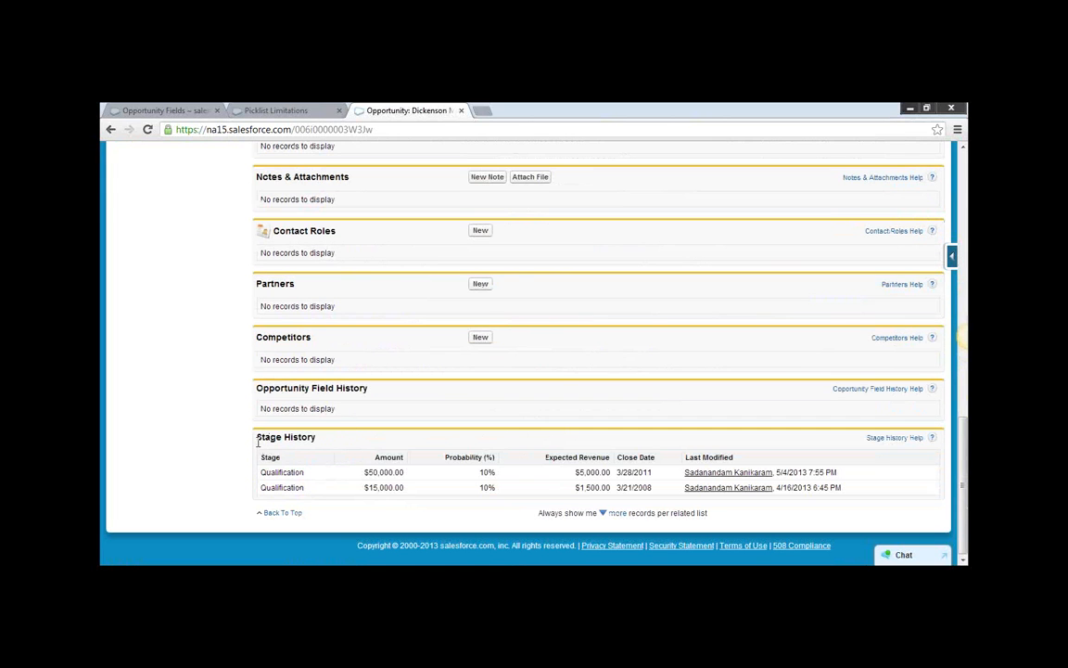
drag(262, 437, 320, 438)
scroll(634, 332, up, 3)
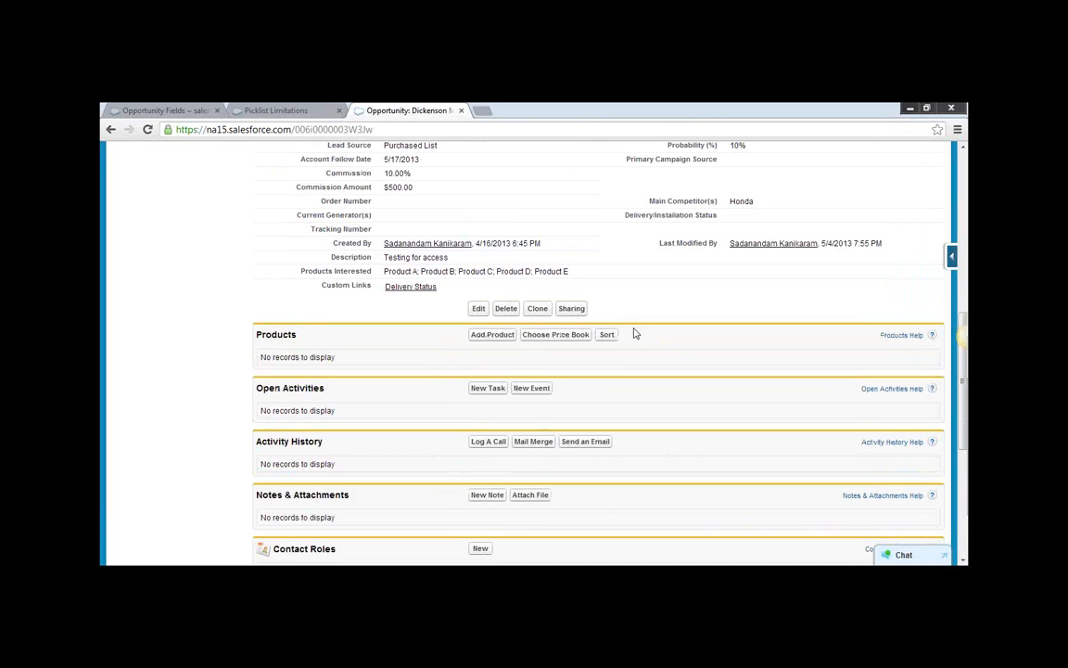
Change the Stage of the Dickenson Mobile Generators opportunity to Value Proposition and save the record.
scroll(698, 319, up, 3)
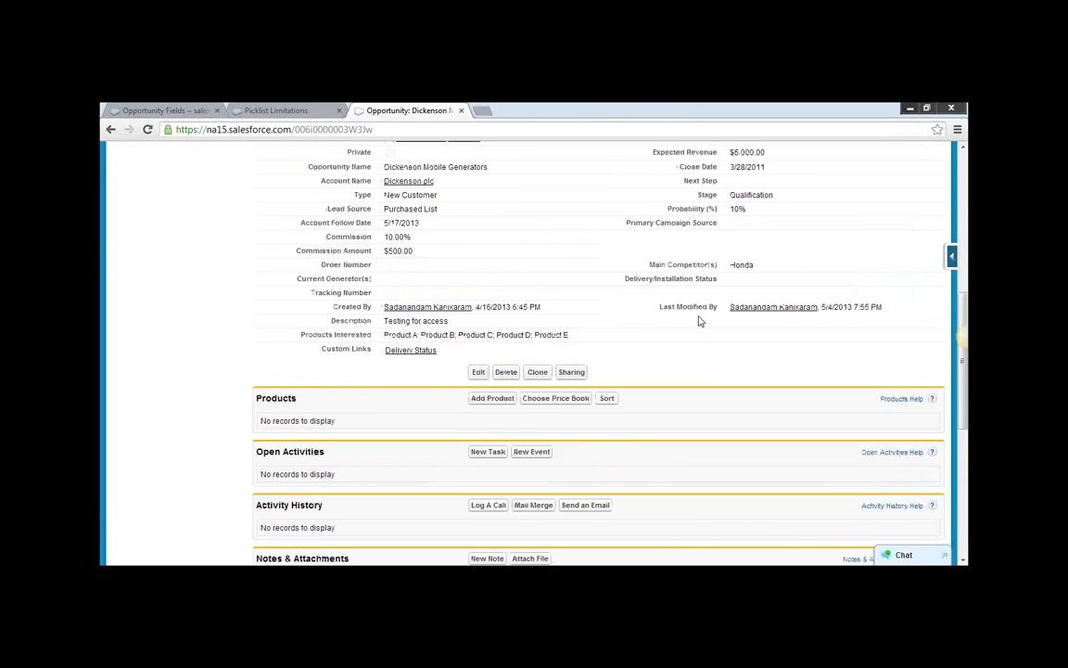
click(477, 184)
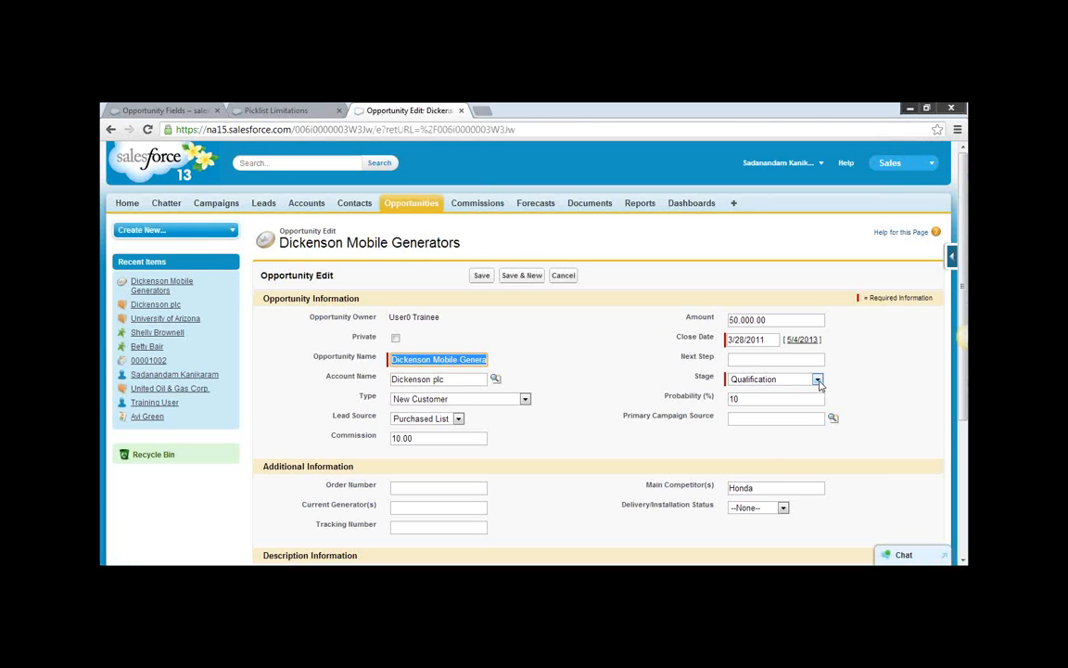
click(817, 380)
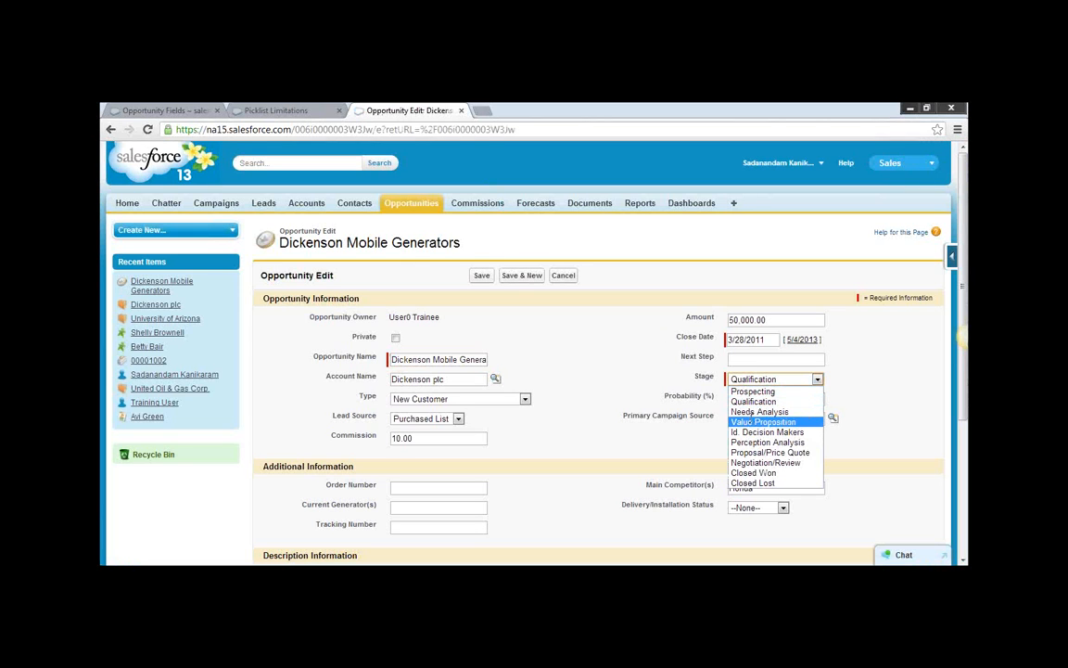
click(770, 422)
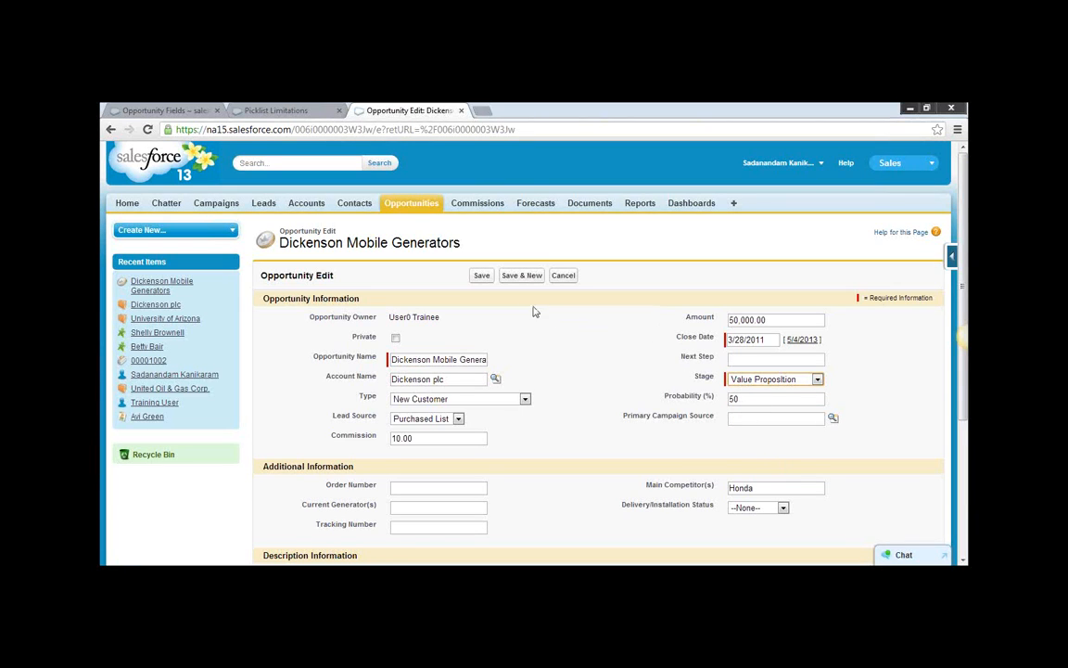
click(482, 277)
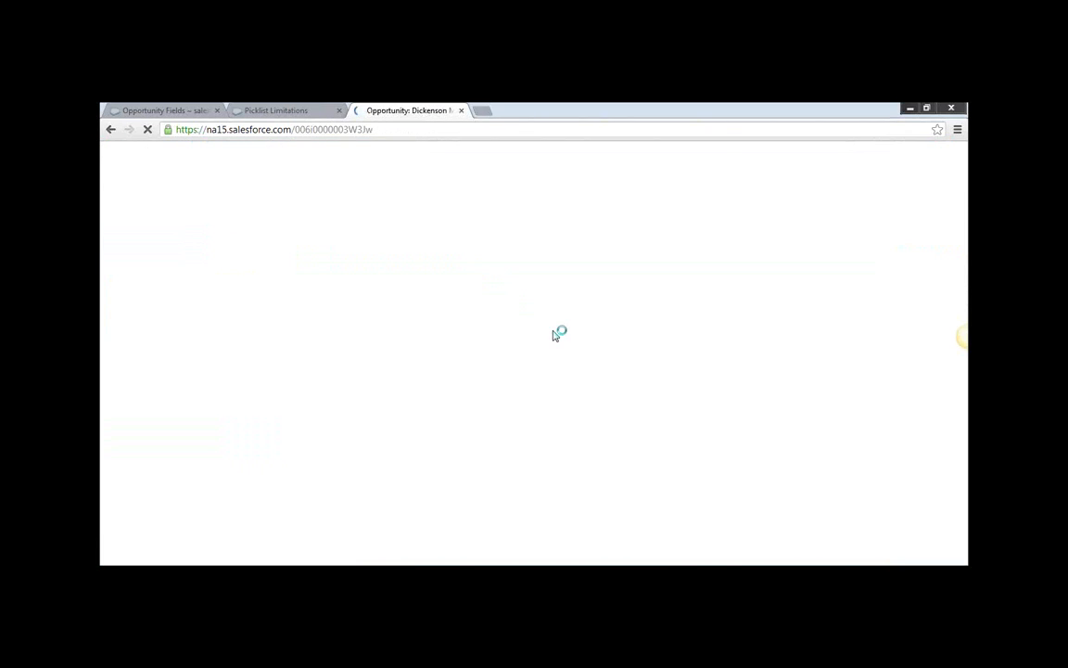
Examine the Stage, Amount, Probability, Expected Revenue and Close Date of the newest entry in the Stage History related list.
scroll(752, 432, down, 2)
scroll(752, 432, down, 10)
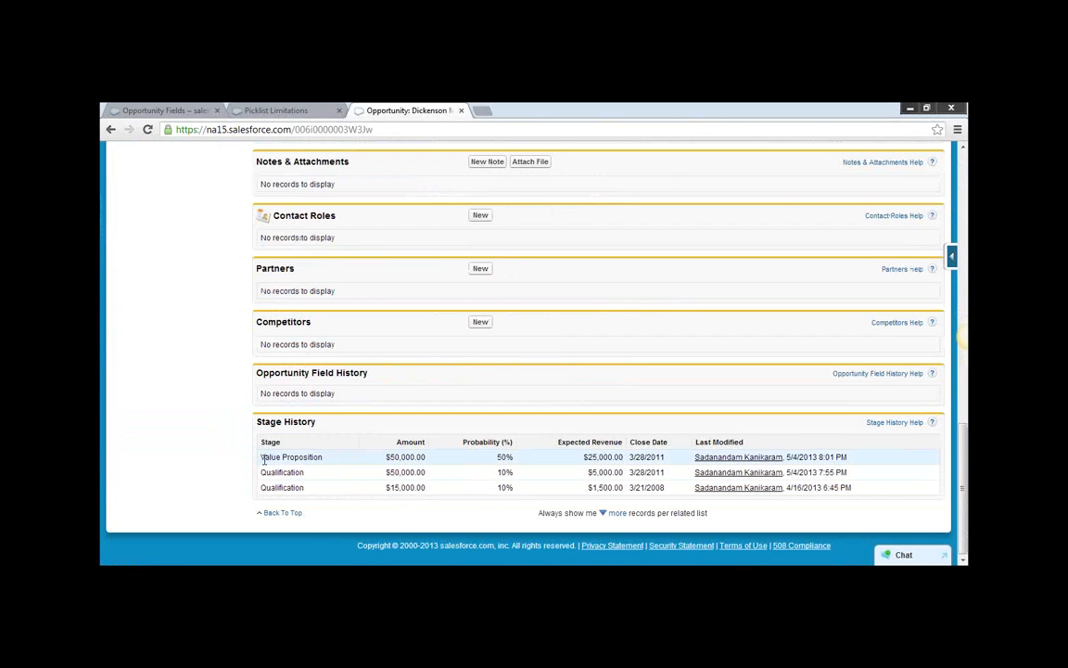
drag(260, 457, 446, 462)
click(446, 463)
drag(317, 422, 255, 423)
triple_click(325, 459)
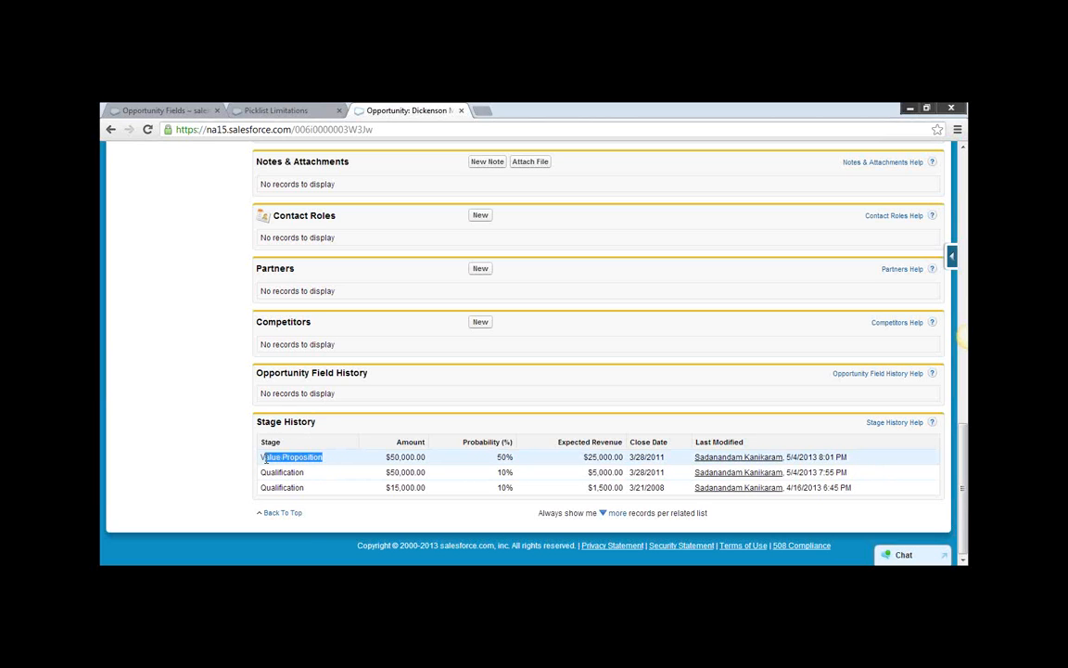
double_click(411, 442)
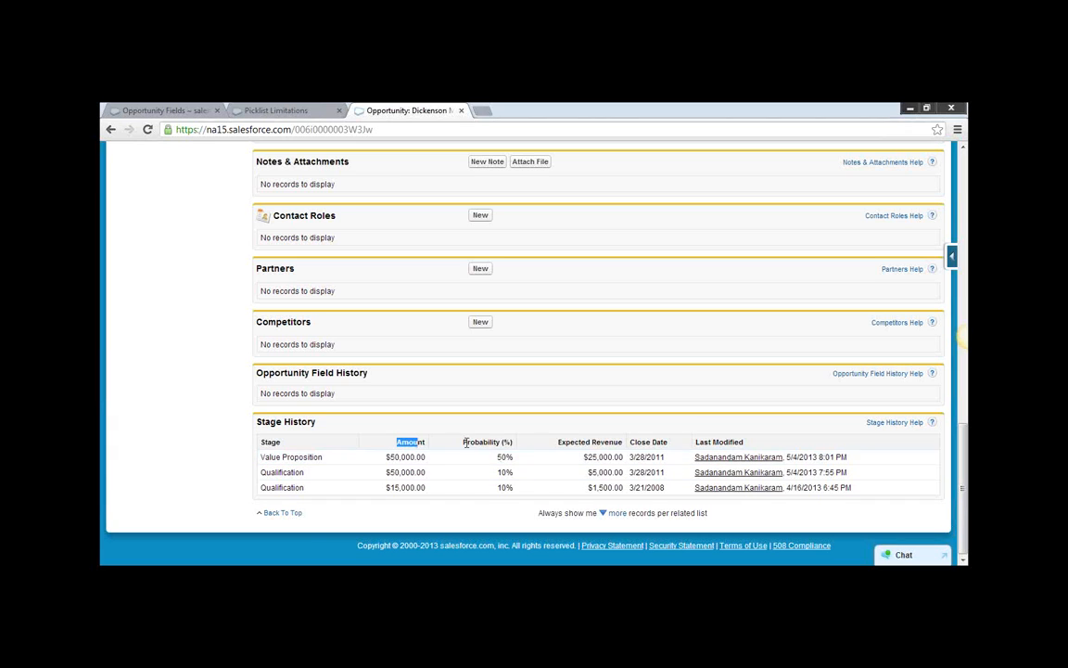
double_click(502, 457)
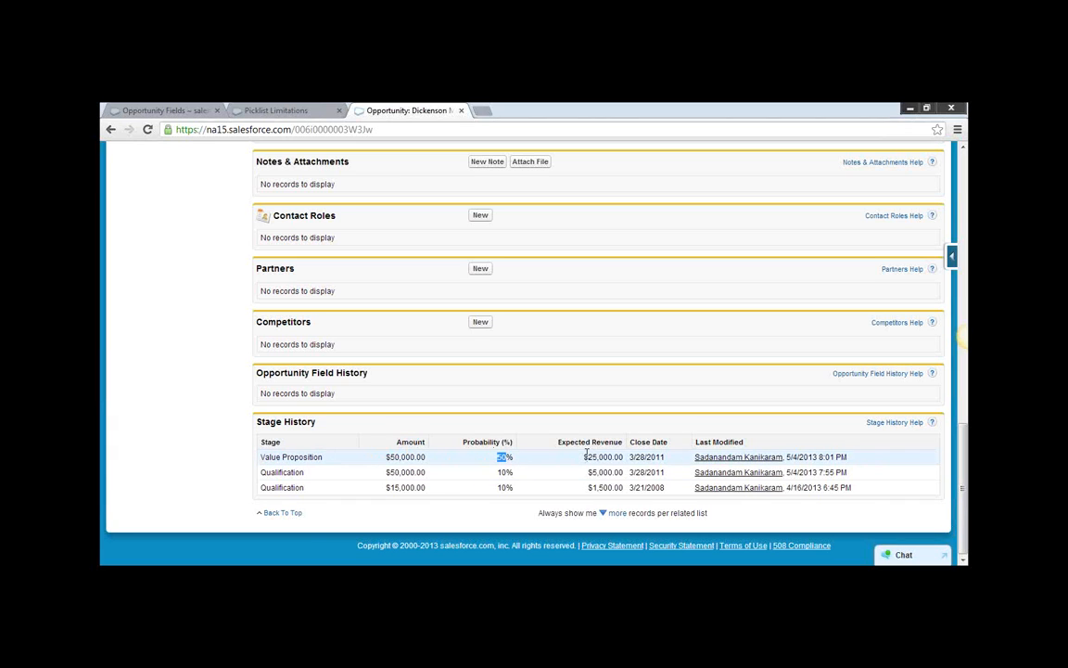
drag(584, 457, 638, 458)
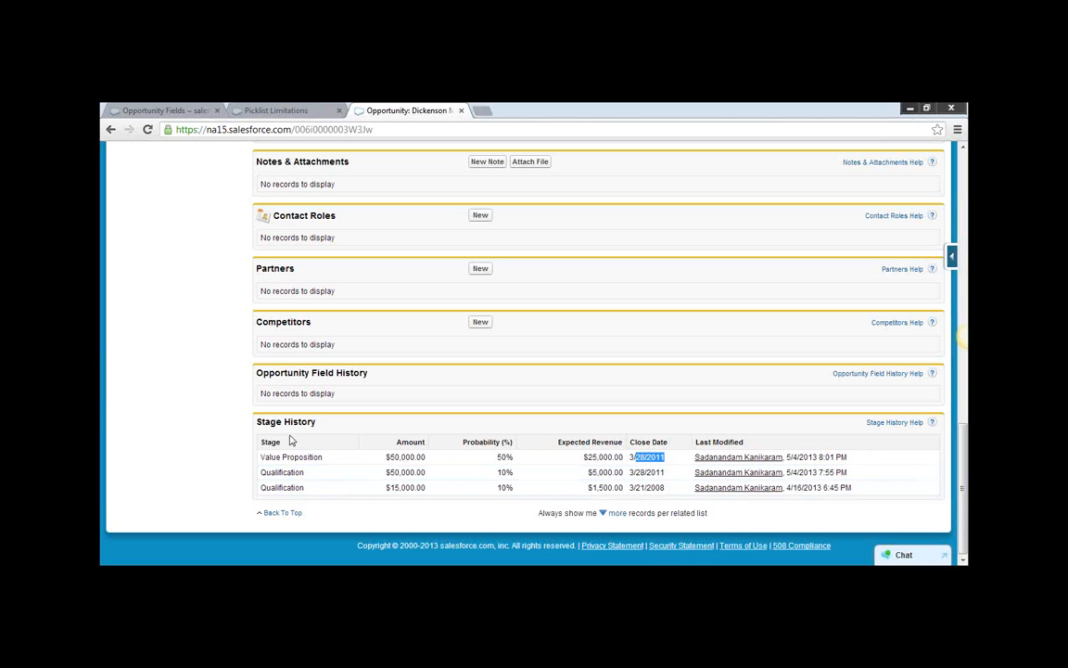
drag(326, 429, 249, 427)
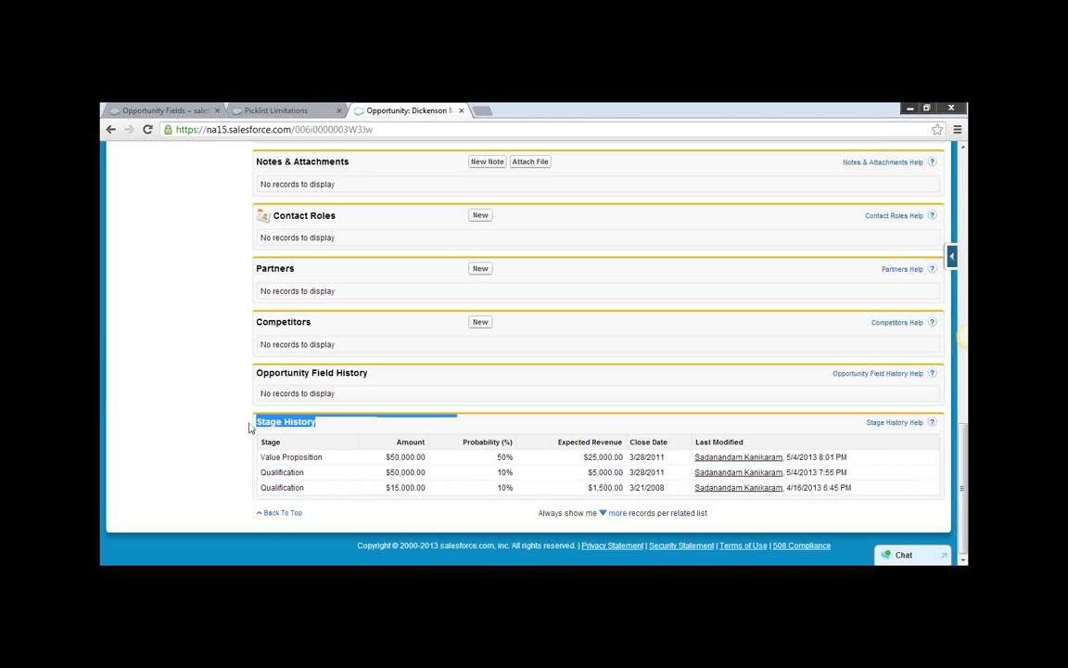
click(352, 406)
Edit the opportunity, set its Amount to 150,000.00 and save the record.
scroll(541, 396, up, 10)
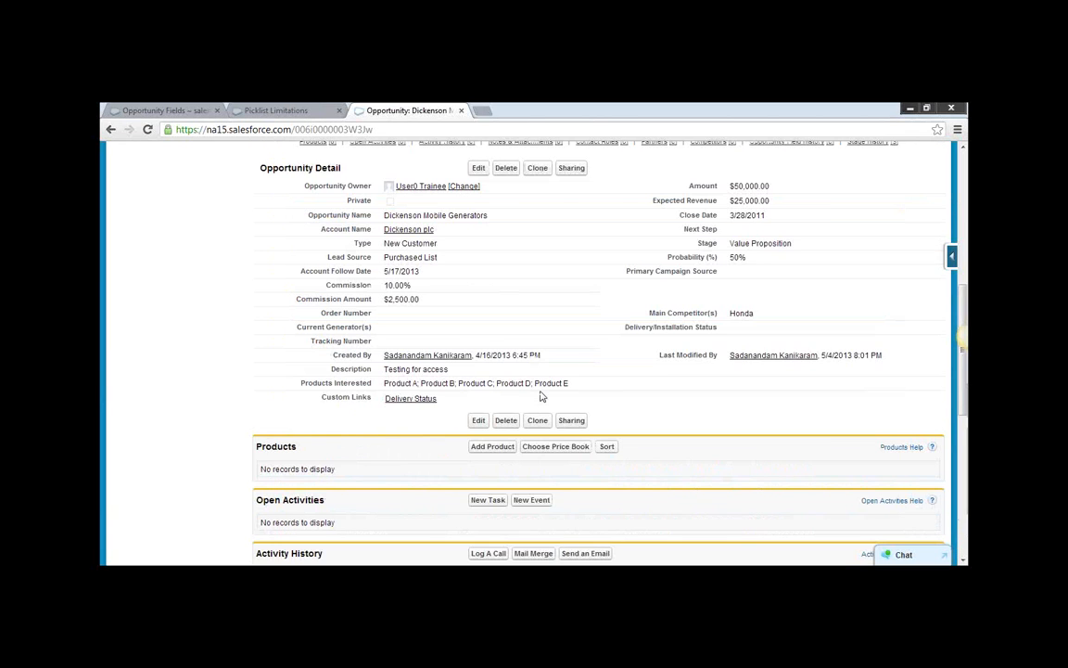
scroll(542, 396, up, 1)
click(480, 233)
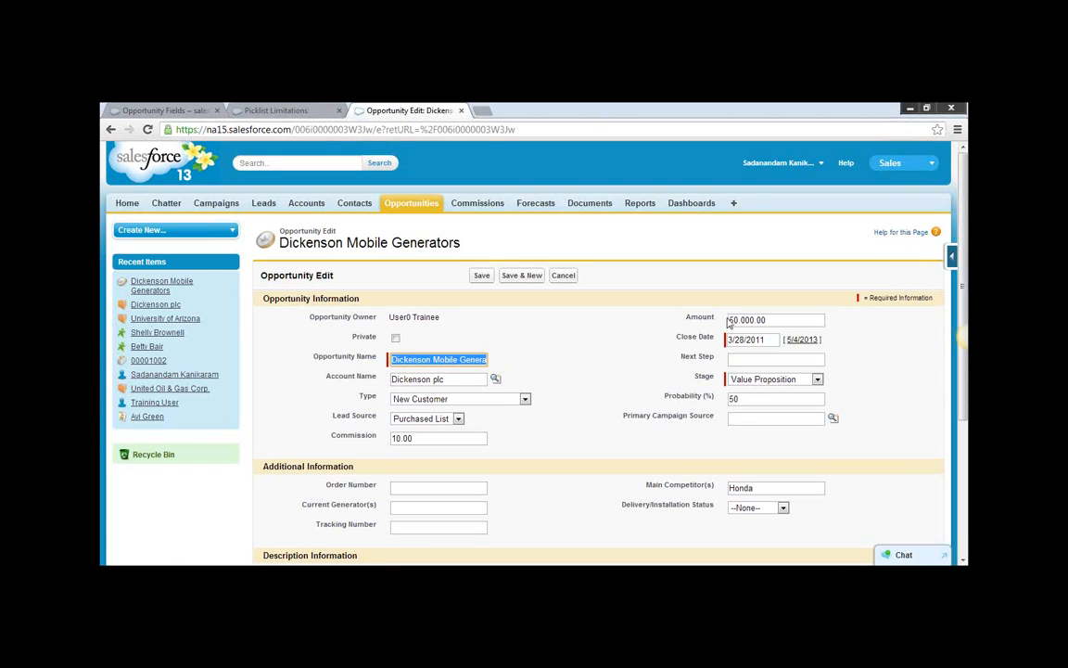
click(730, 320)
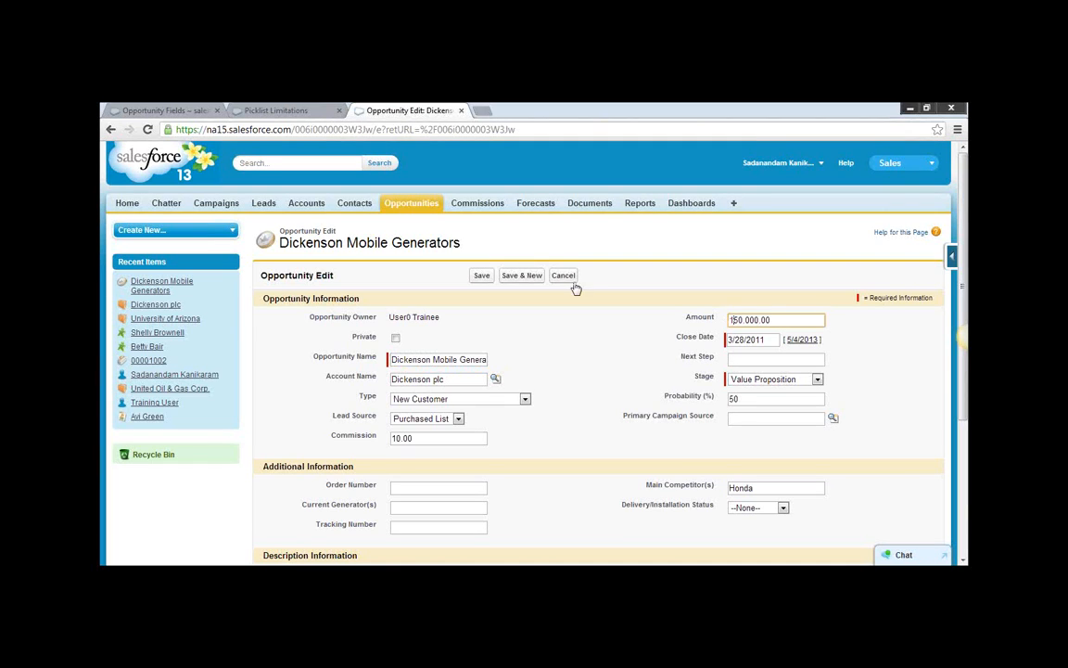
click(482, 276)
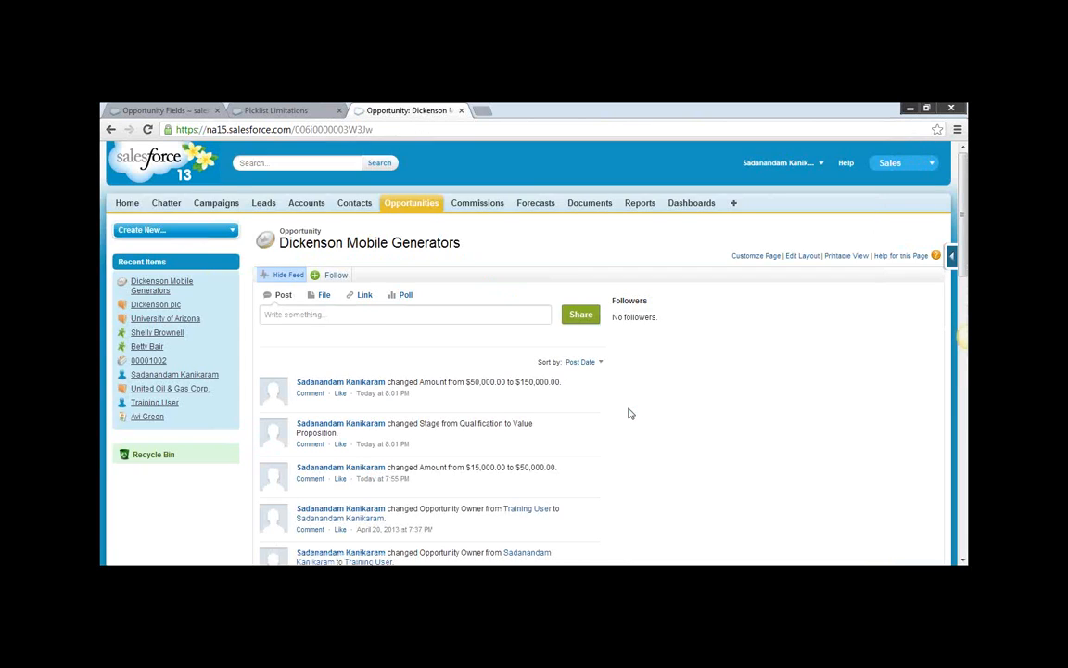
Examine the Amount change logged in the Opportunity Field History related list.
scroll(629, 414, down, 10)
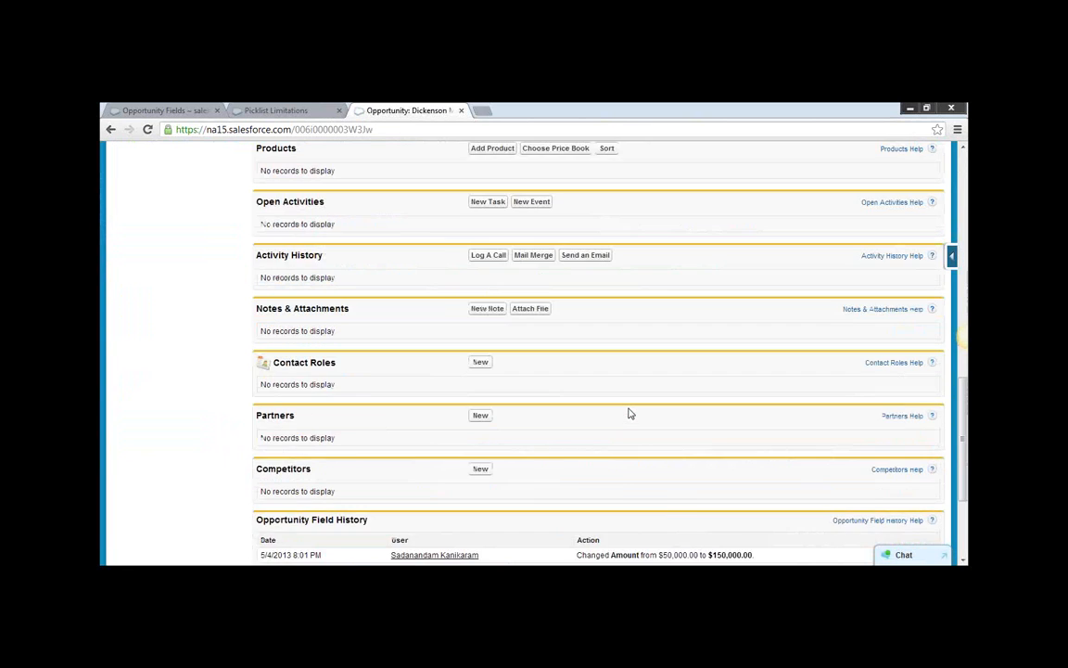
scroll(628, 413, down, 3)
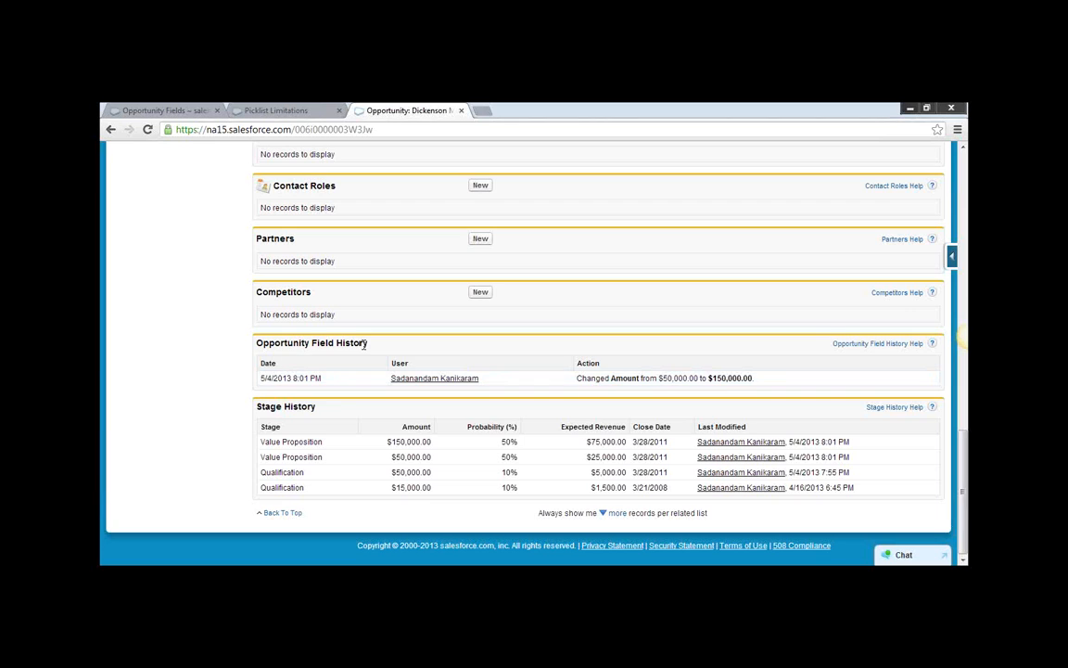
drag(367, 343, 260, 344)
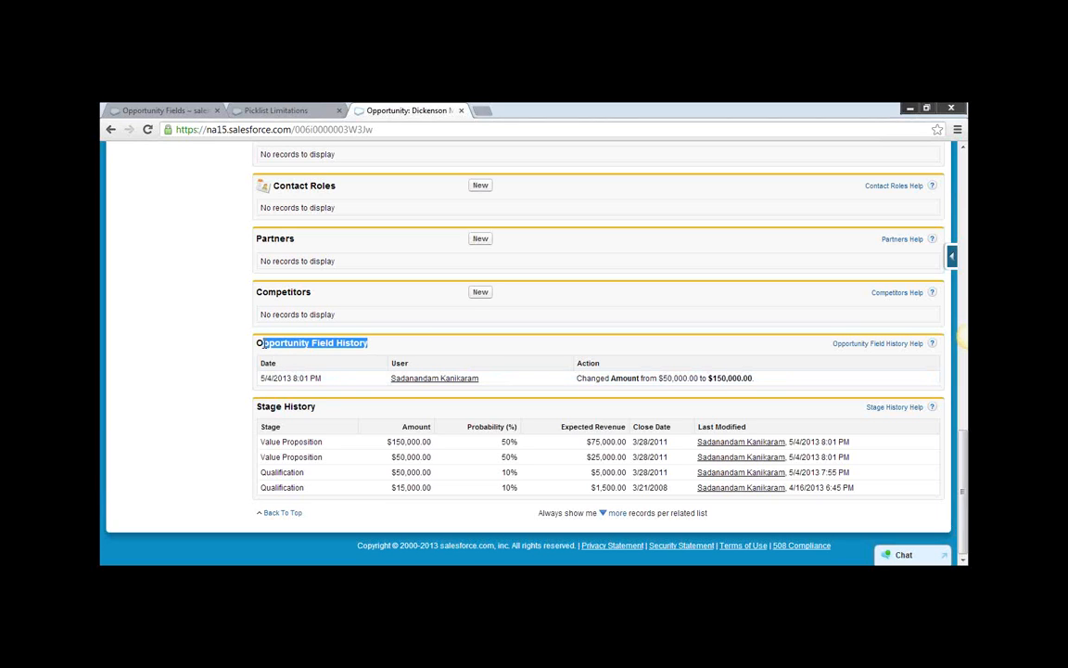
double_click(661, 379)
drag(770, 376, 575, 378)
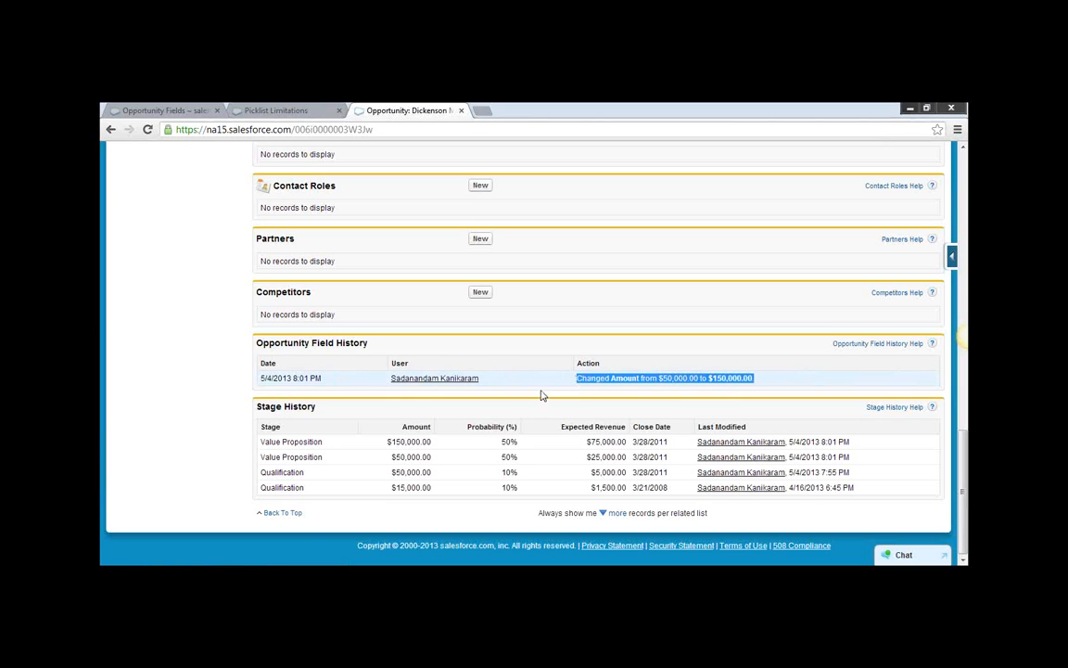
click(206, 348)
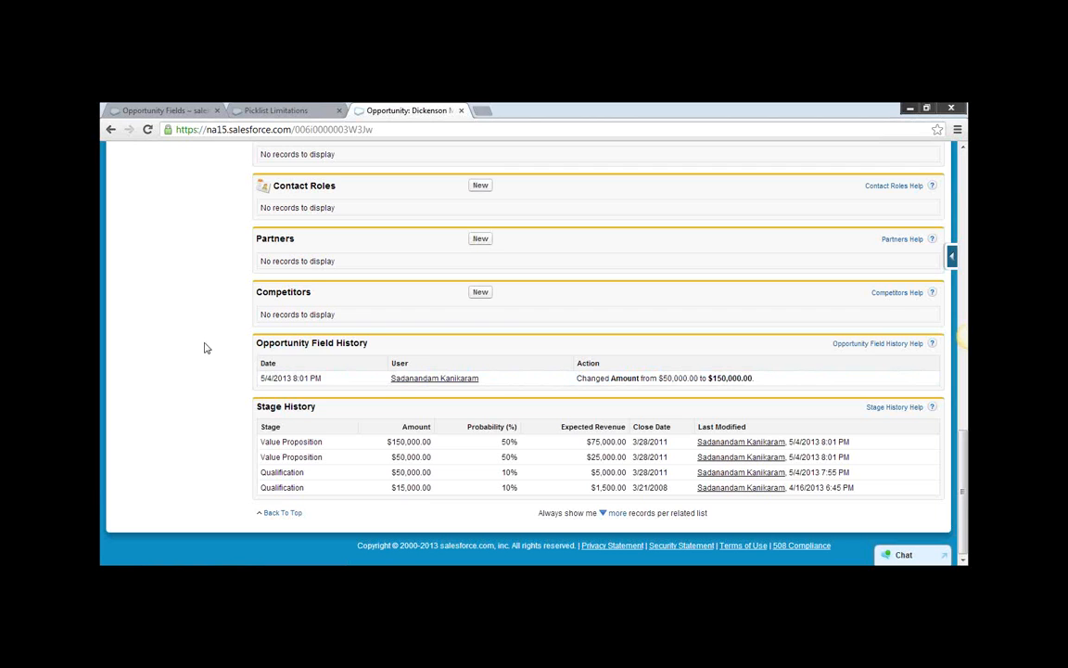
Compare the Stage History related list with Opportunity Field History and the opportunity's details.
drag(257, 408, 329, 418)
scroll(221, 339, up, 10)
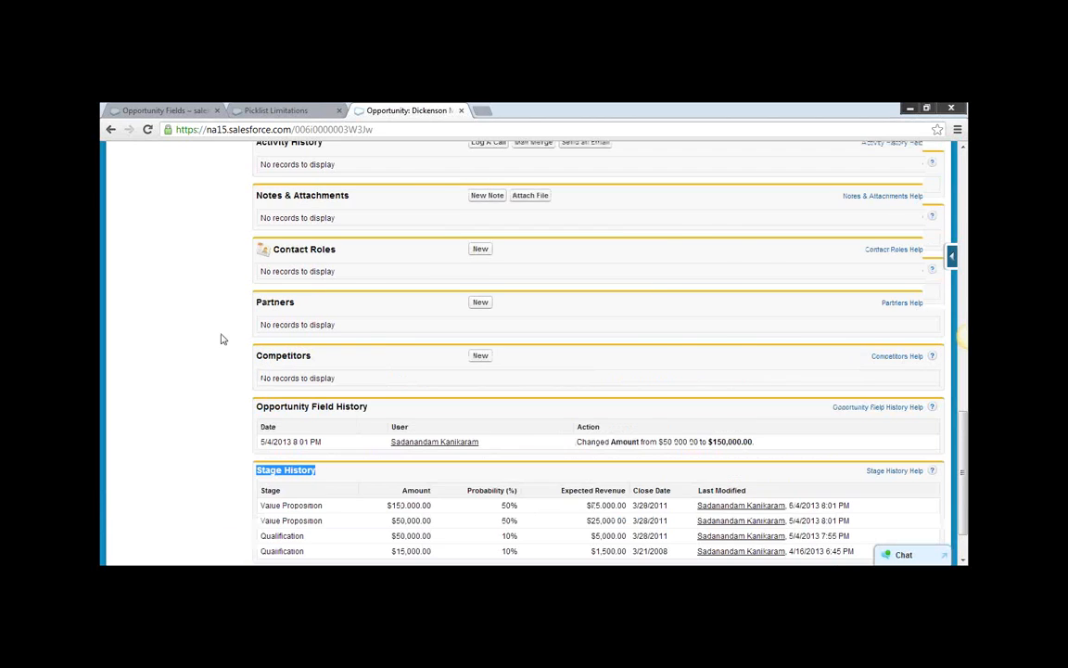
scroll(687, 330, down, 3)
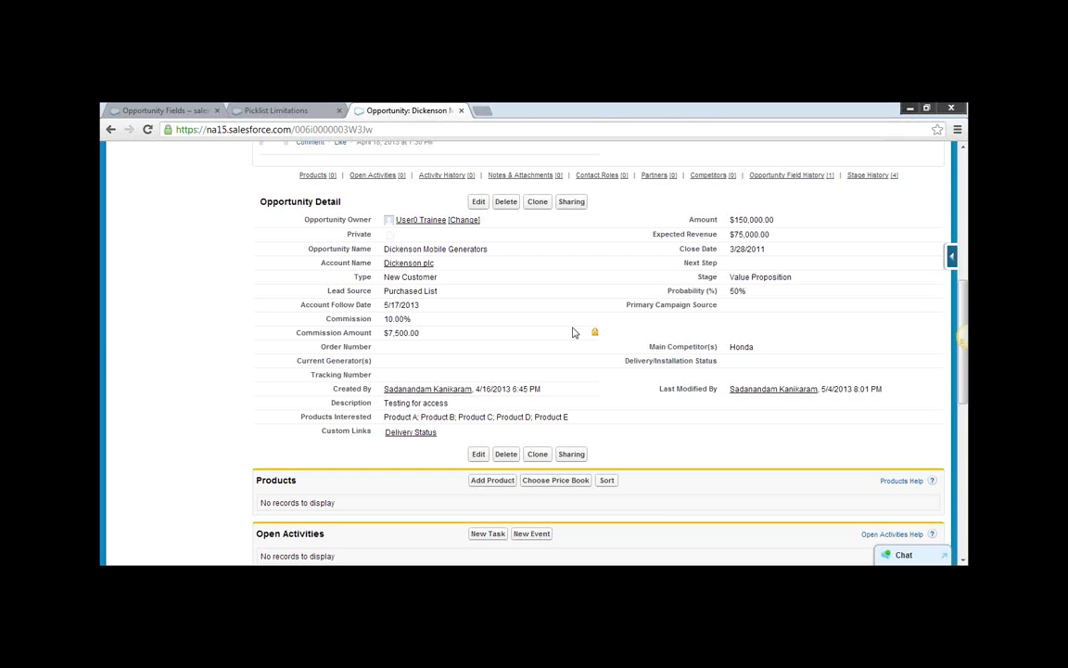
Visit the Leads and Opportunities home pages, and reopen the Dickenson Mobile Generators opportunity to view its feed and details.
scroll(575, 326, up, 5)
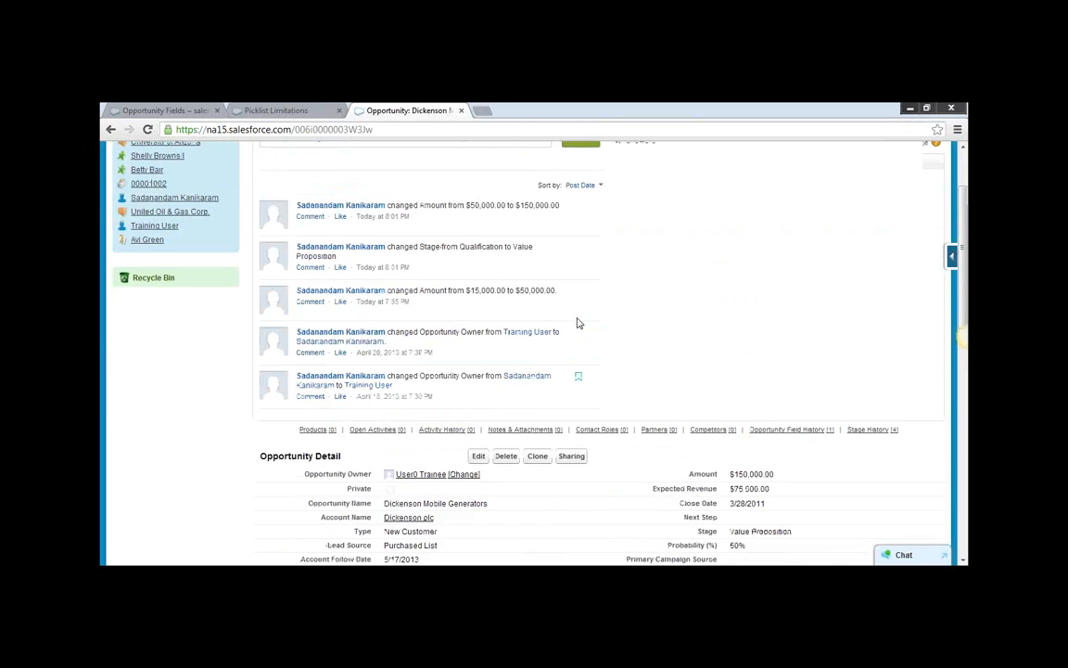
click(263, 154)
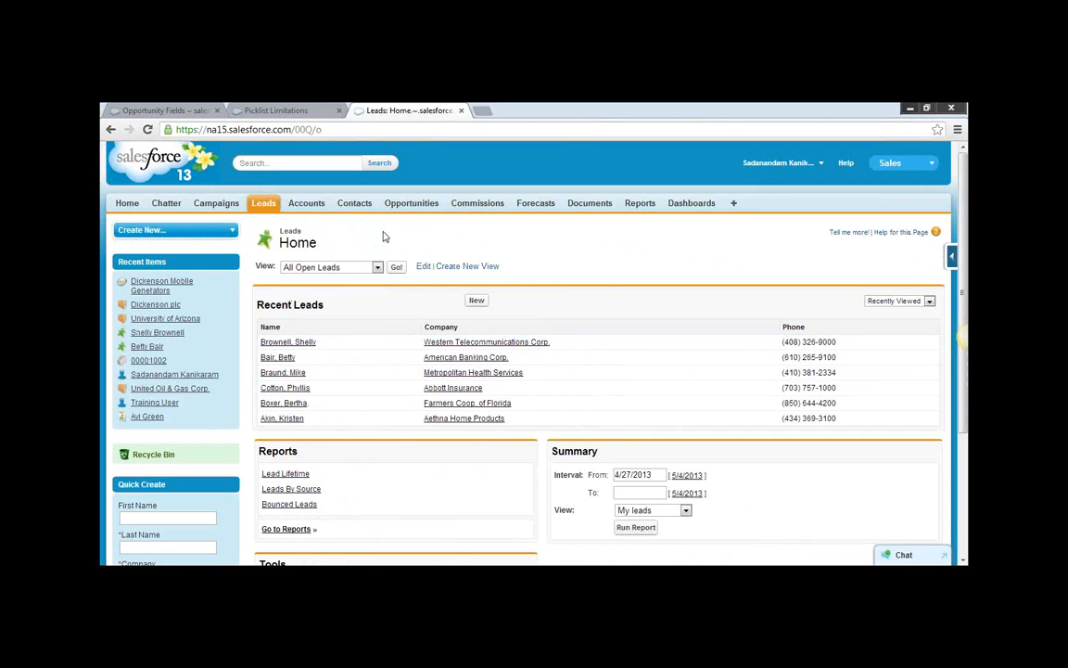
click(405, 210)
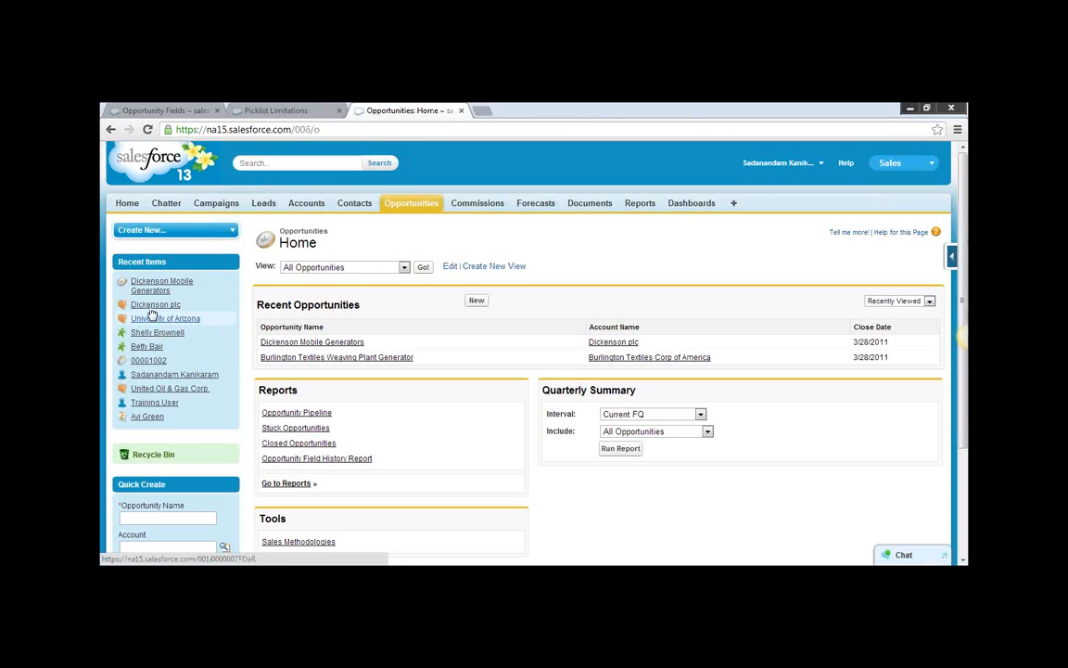
click(154, 283)
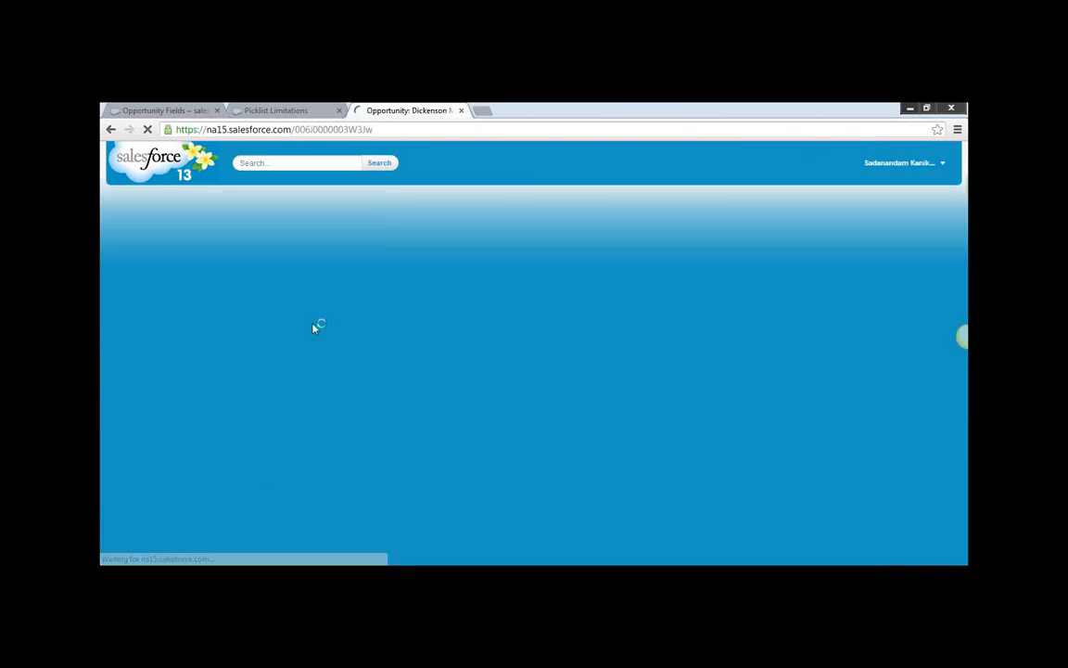
scroll(682, 422, down, 3)
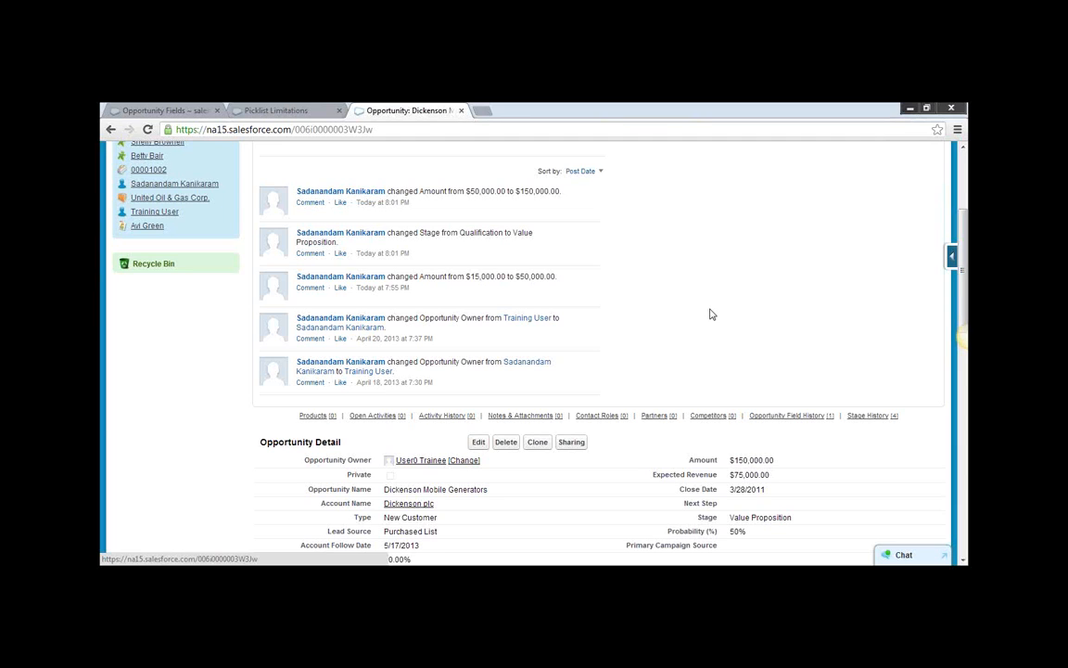
Edit the opportunity and try the Stage values Needs Analysis, Id. Decision Makers and Proposal/Price Quote to compare their Probability.
click(478, 444)
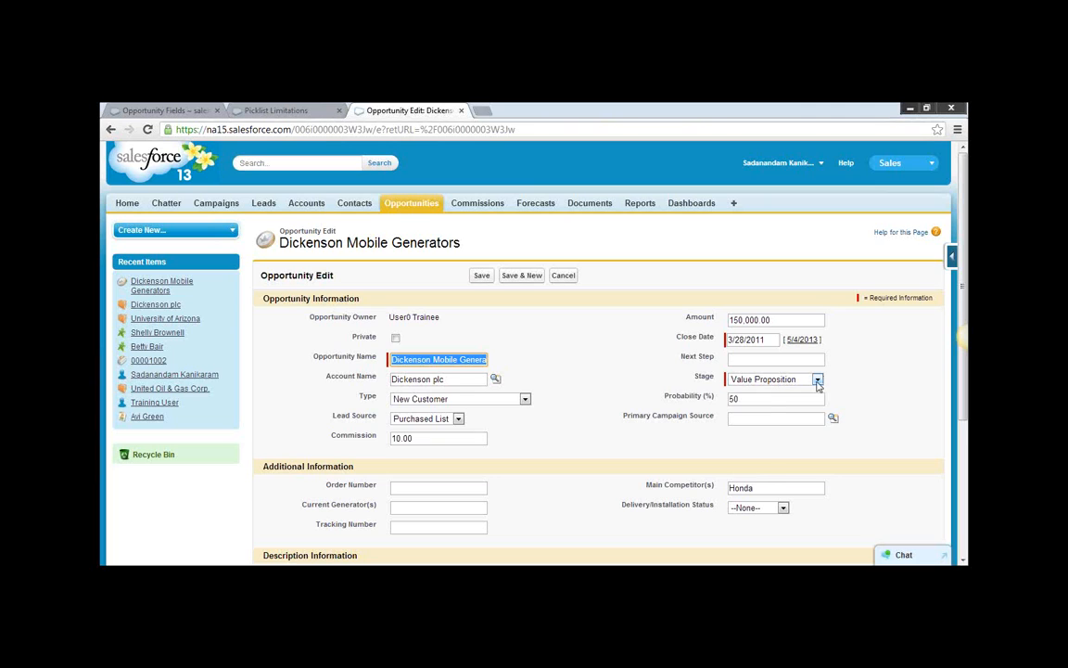
click(817, 381)
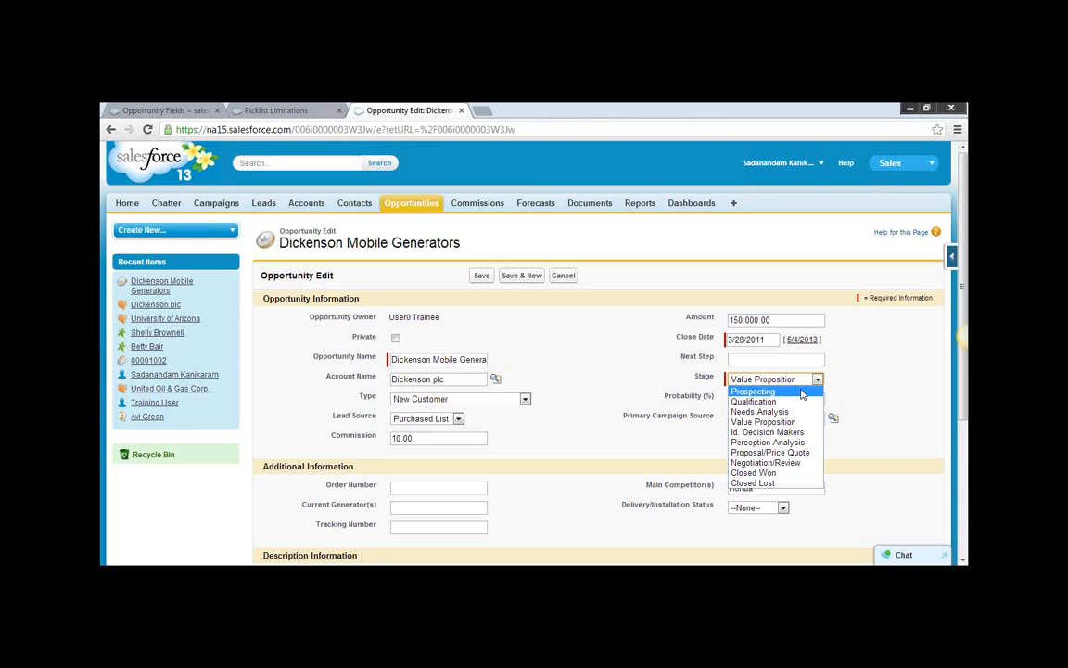
click(763, 411)
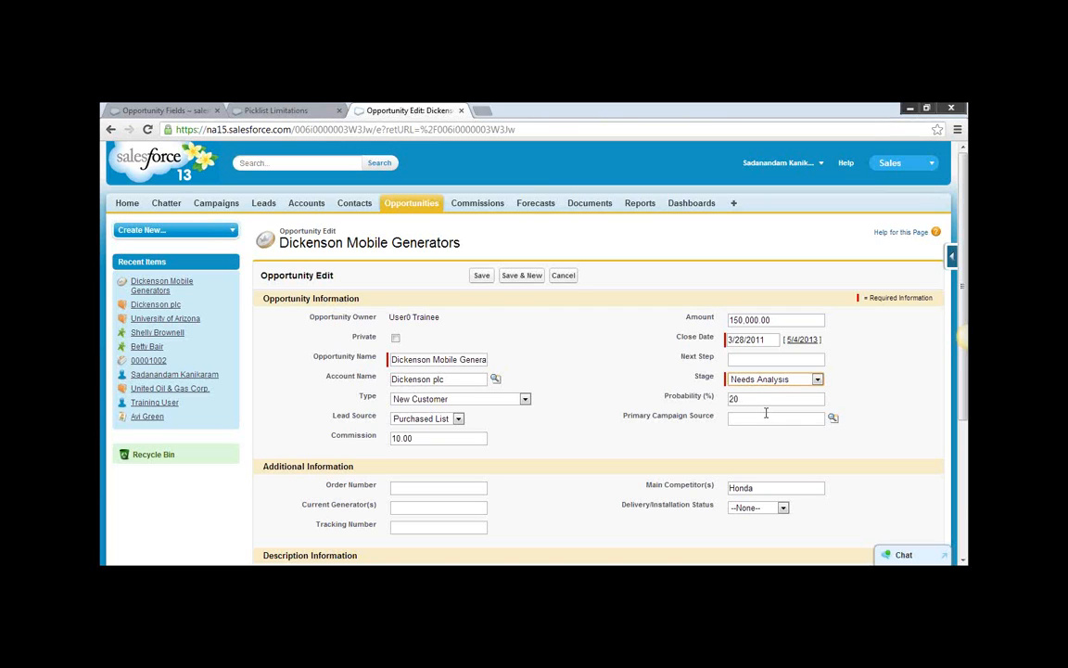
click(813, 381)
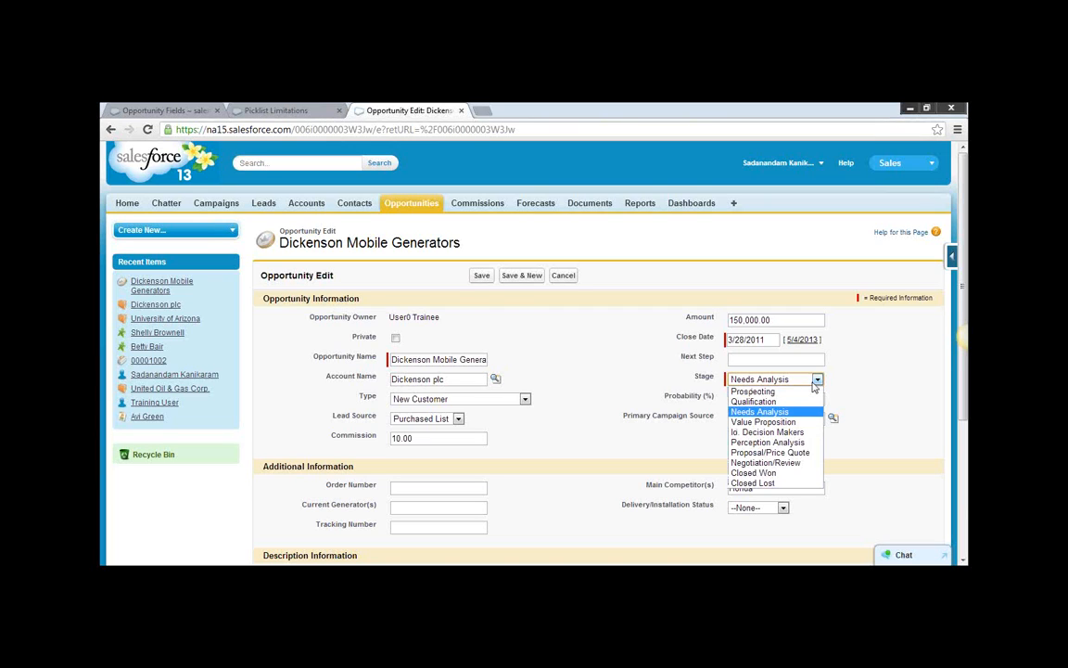
click(805, 433)
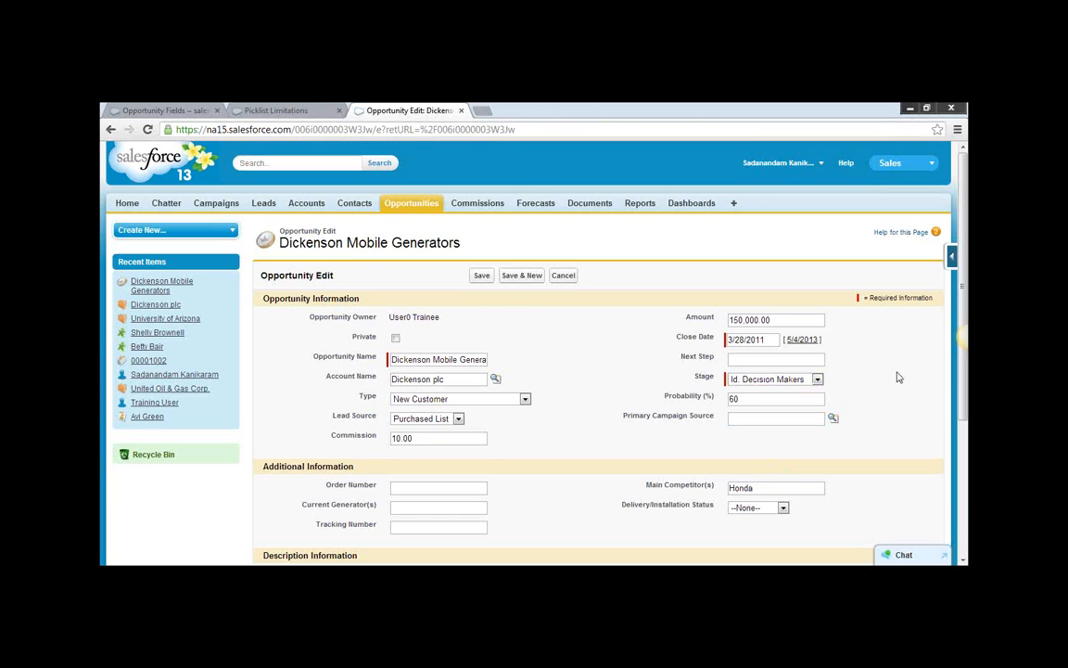
click(817, 380)
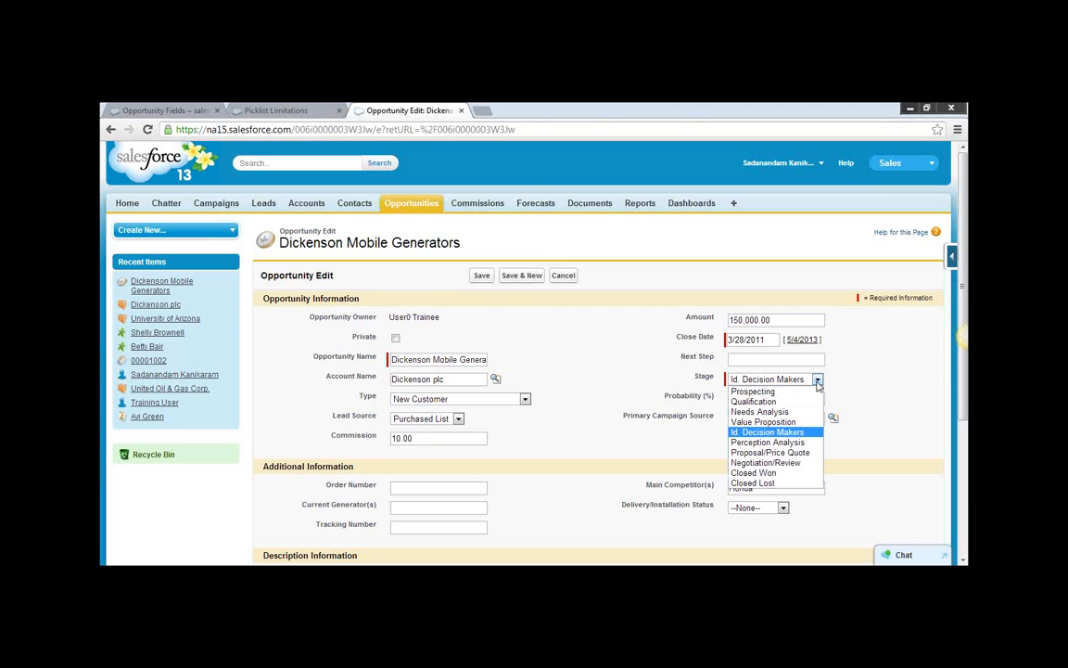
click(806, 452)
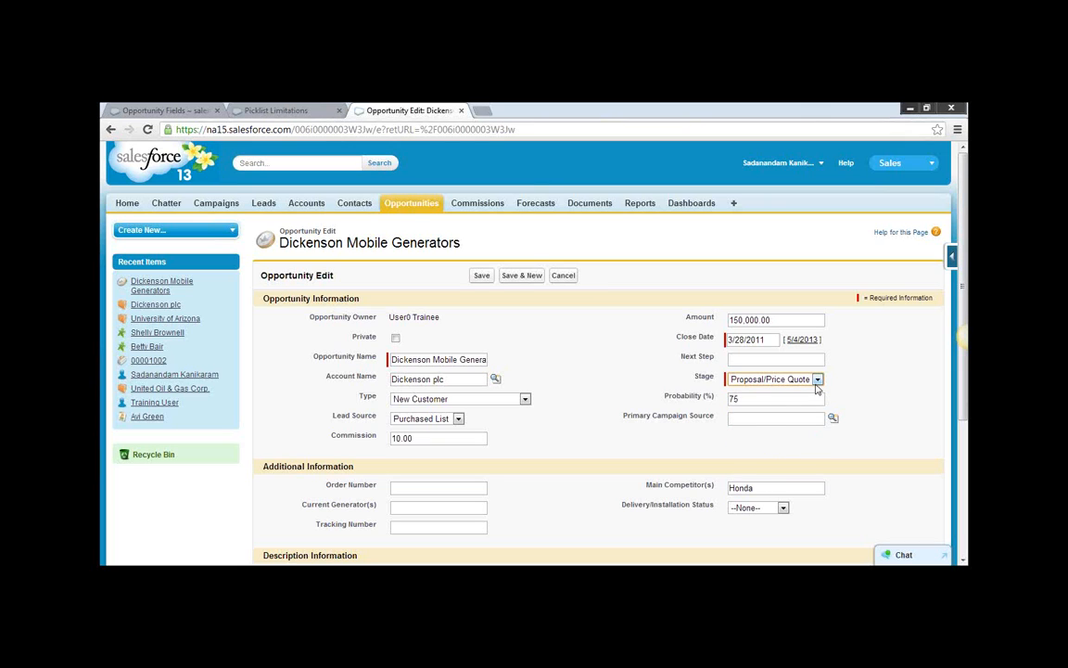
Try the Stage values Negotiation/Review, Closed Won and Closed Lost to compare their Probability.
click(816, 382)
click(781, 464)
click(817, 380)
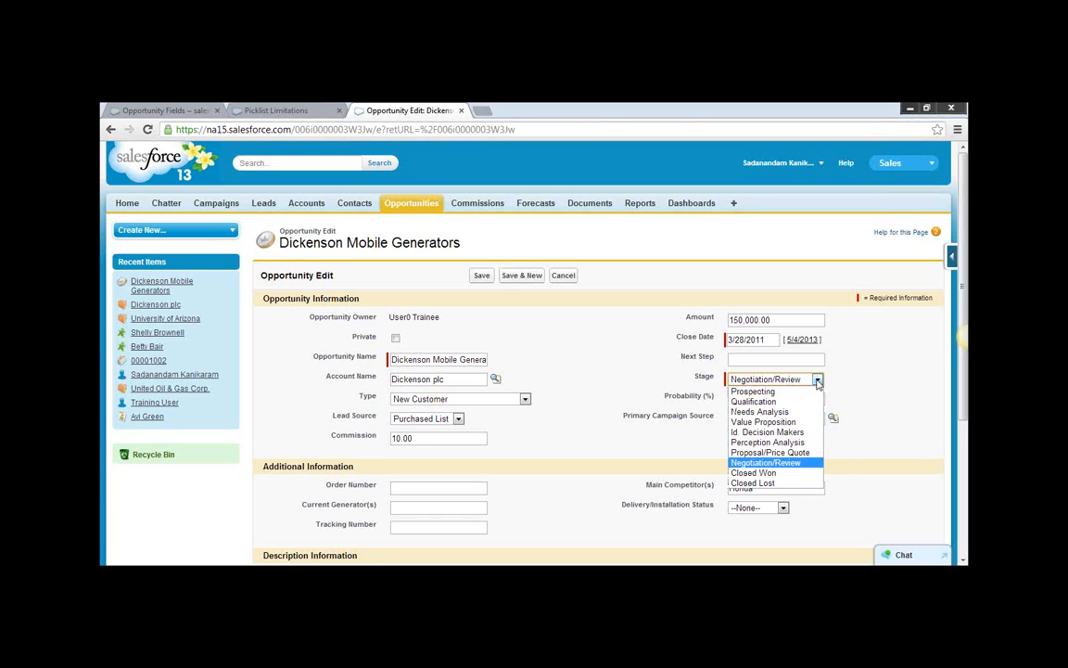
click(779, 473)
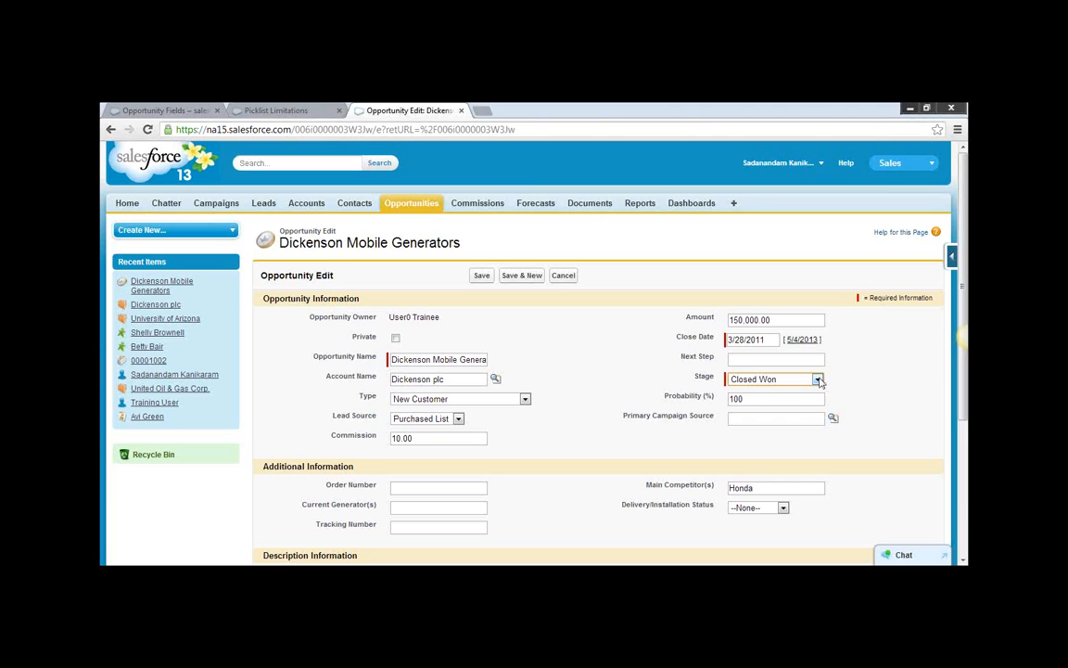
click(818, 379)
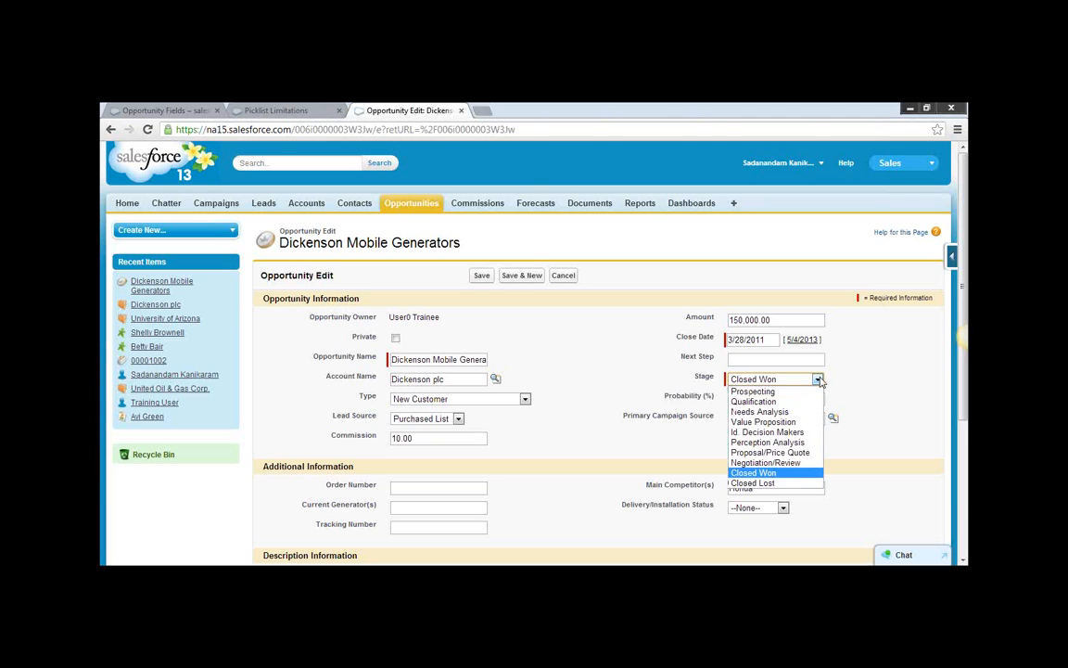
click(755, 483)
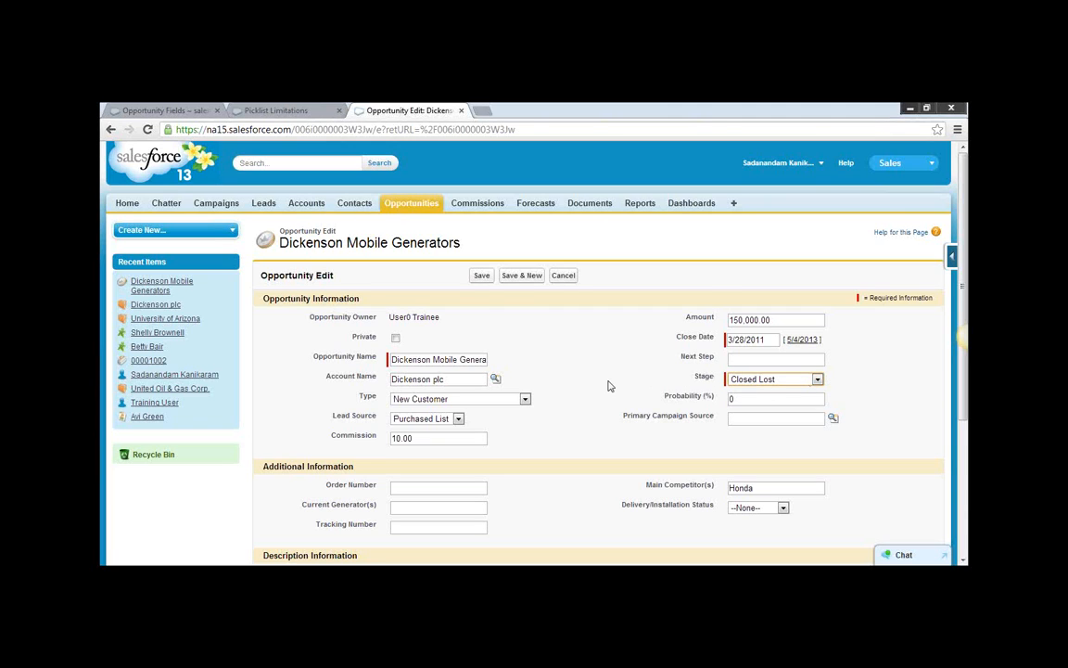
Set the Stage back to Value Proposition and save the opportunity.
scroll(608, 385, down, 4)
scroll(649, 374, up, 4)
click(769, 379)
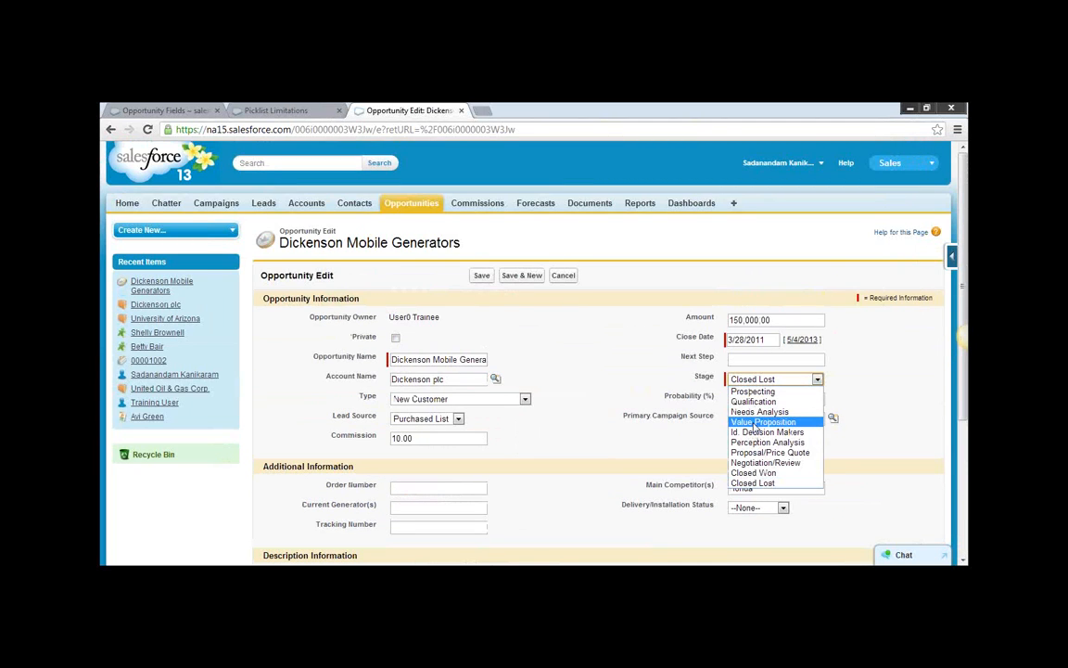
click(760, 423)
click(479, 277)
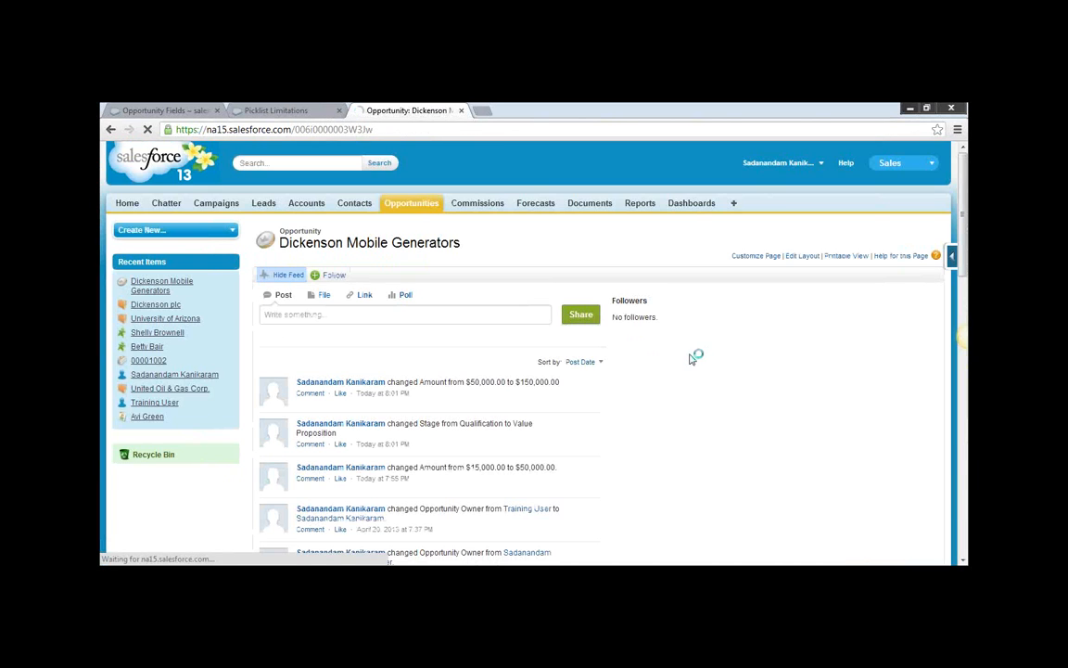
Examine the close dates, expected revenue and last-modified times in the Stage History related list.
scroll(692, 358, down, 15)
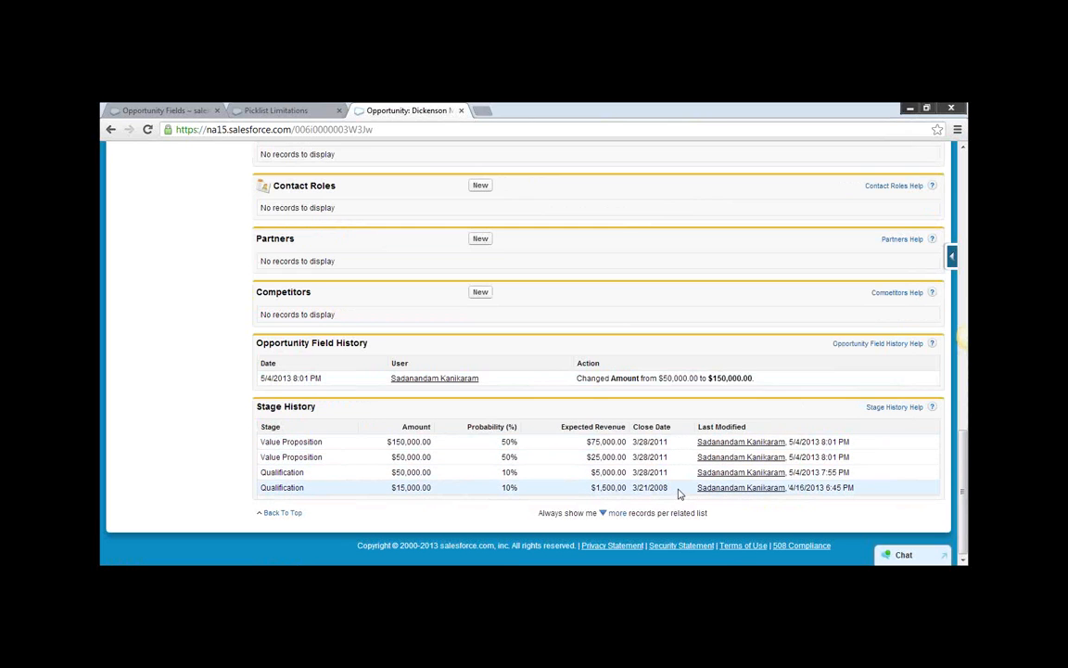
drag(677, 494, 633, 487)
click(674, 474)
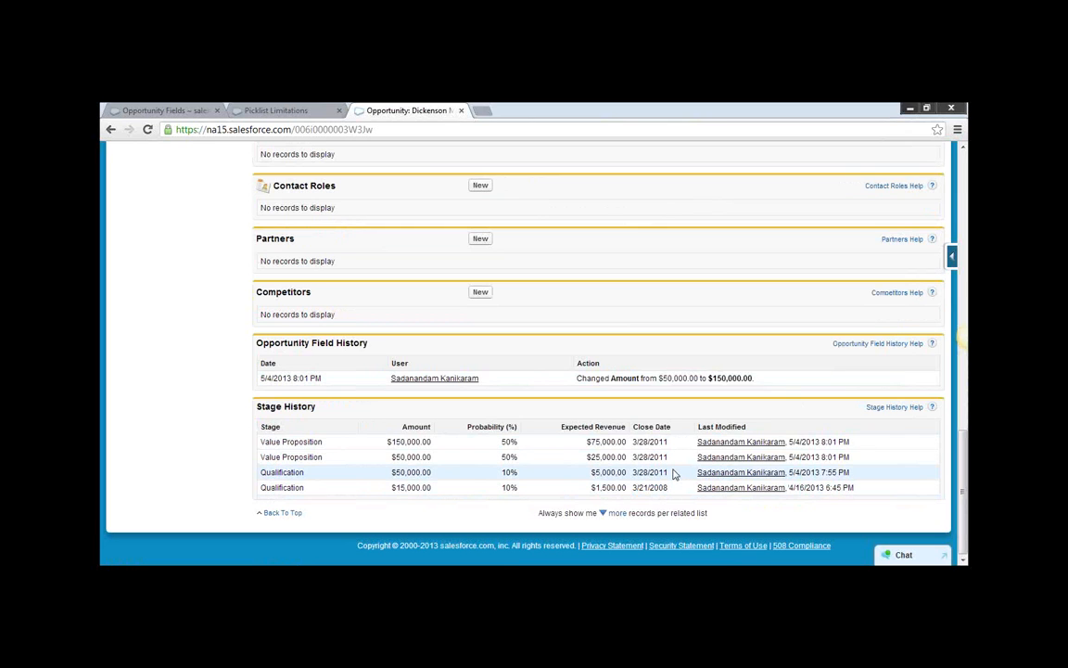
drag(674, 474, 633, 473)
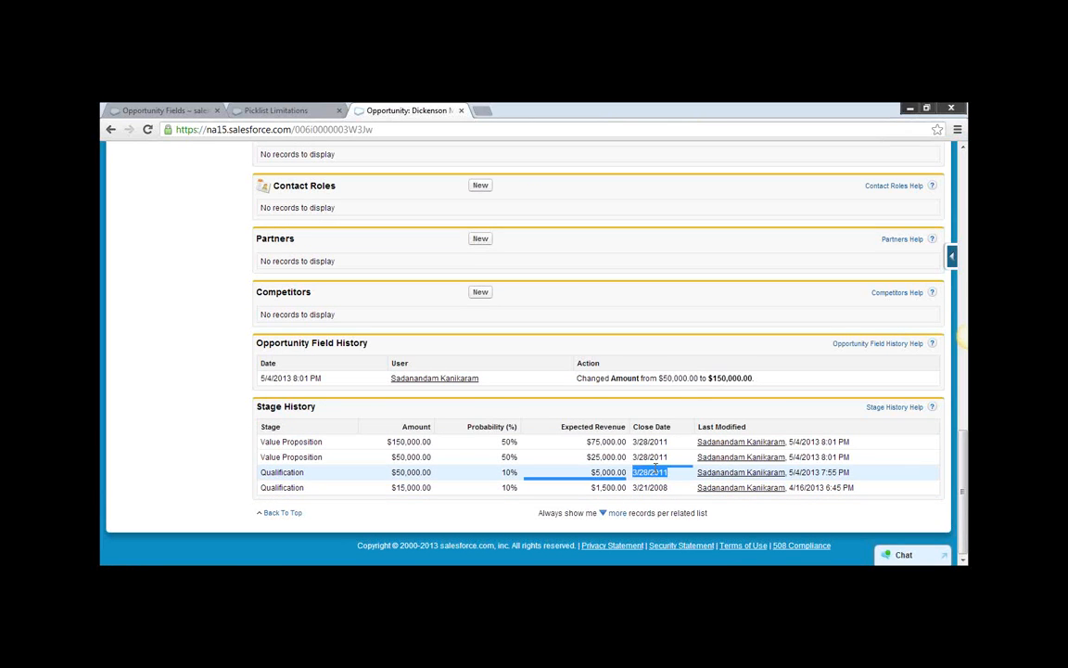
click(605, 472)
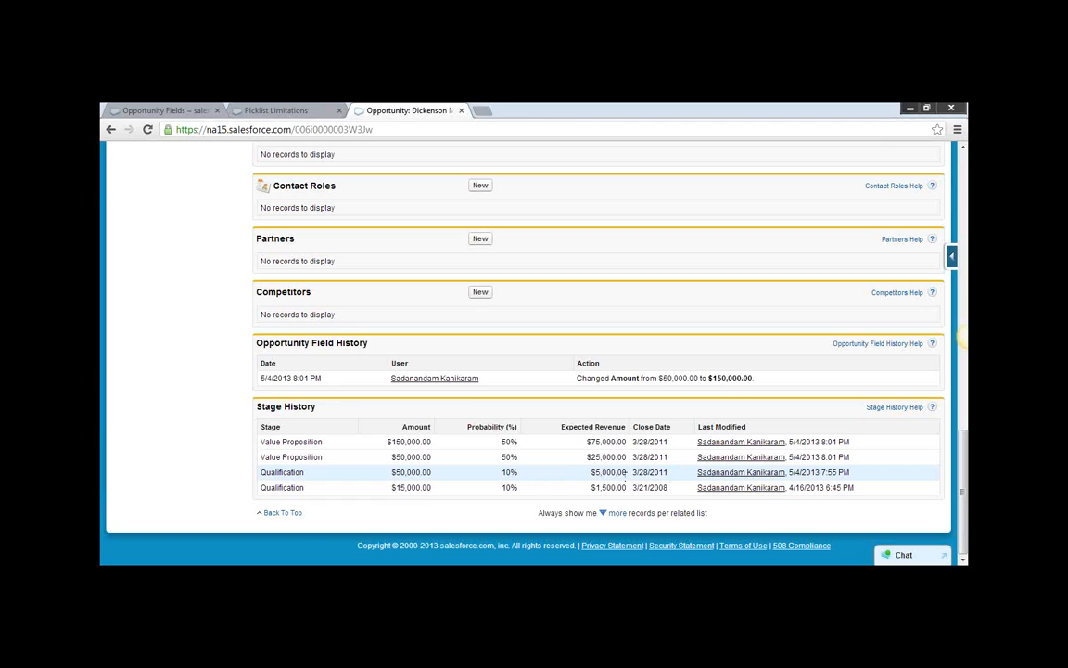
drag(626, 473, 596, 464)
click(593, 471)
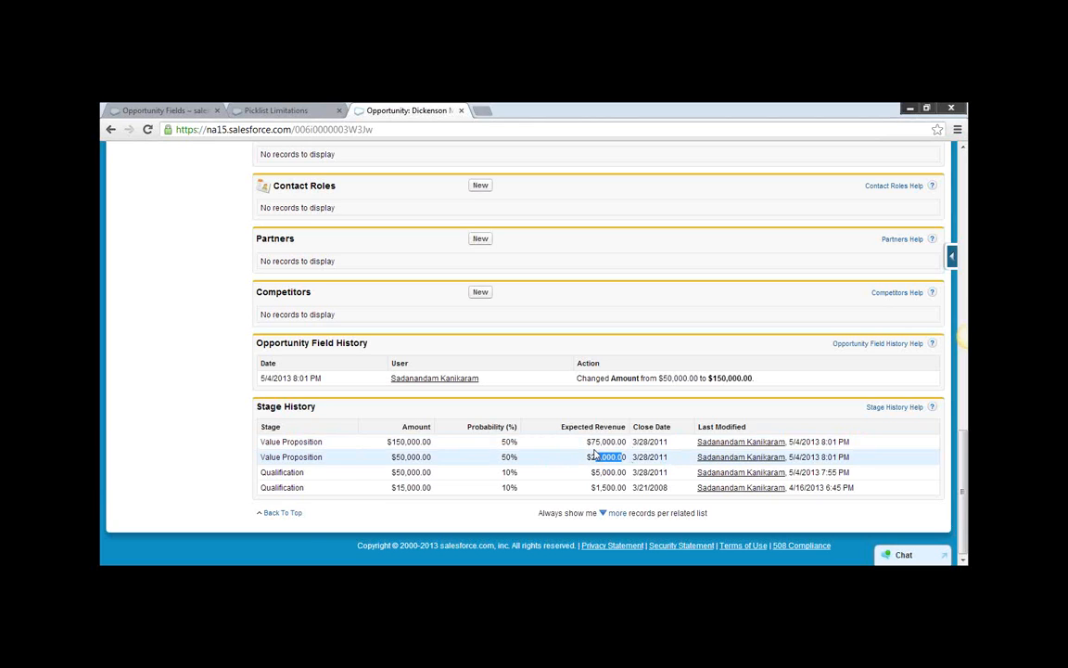
drag(846, 442, 789, 441)
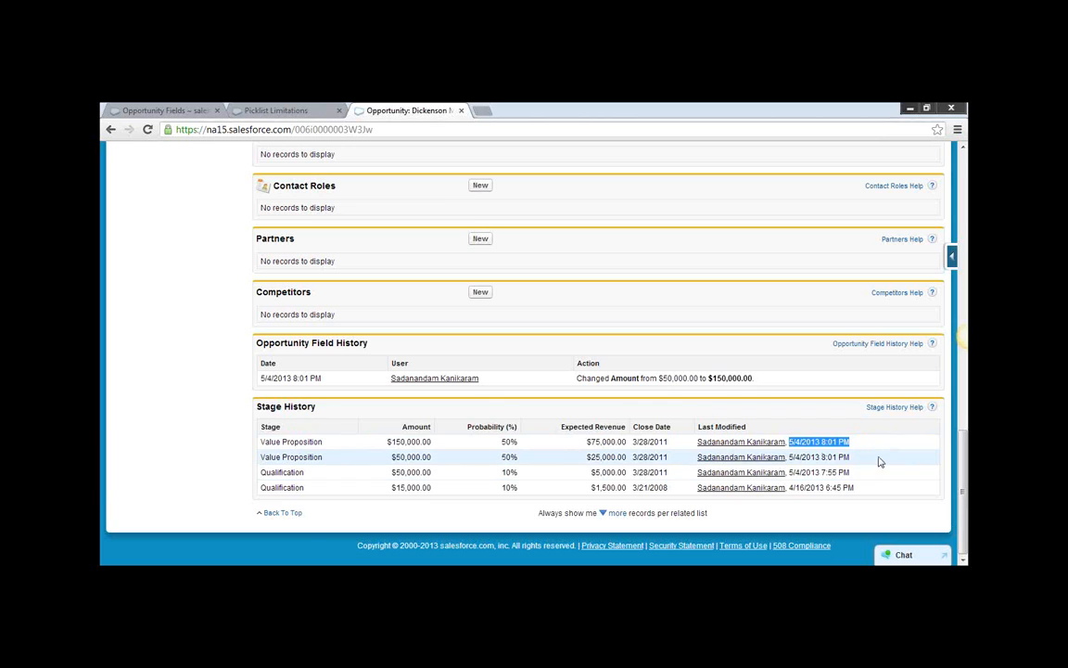
click(837, 456)
drag(850, 458, 799, 462)
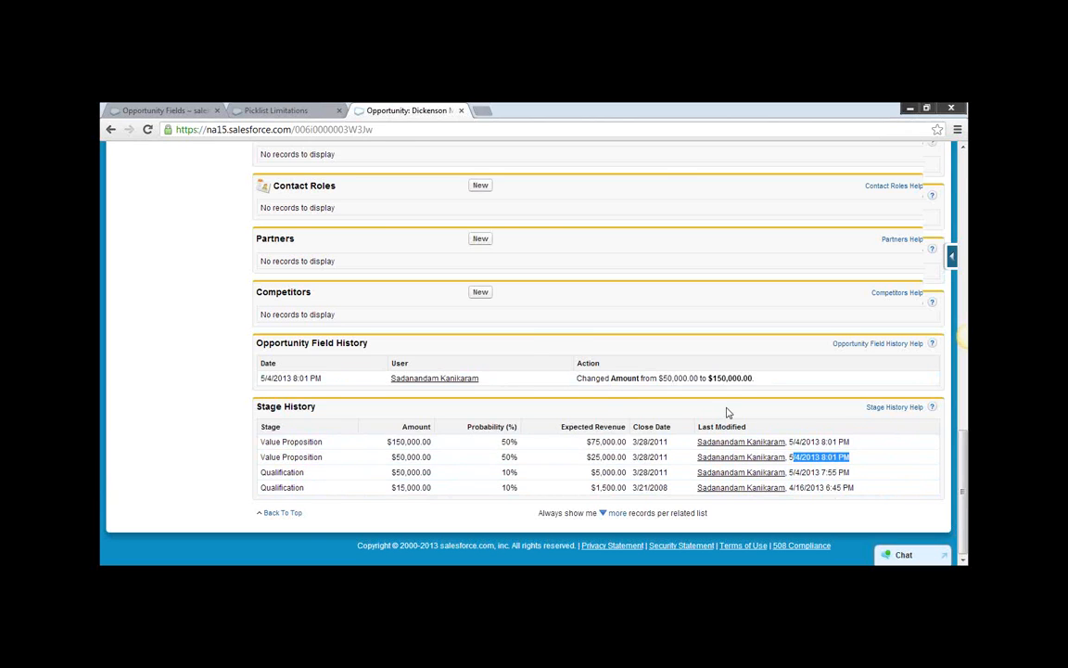
Review the Amount change entry in the Opportunity Field History related list.
scroll(728, 410, up, 5)
scroll(728, 410, up, 1)
scroll(303, 501, down, 4)
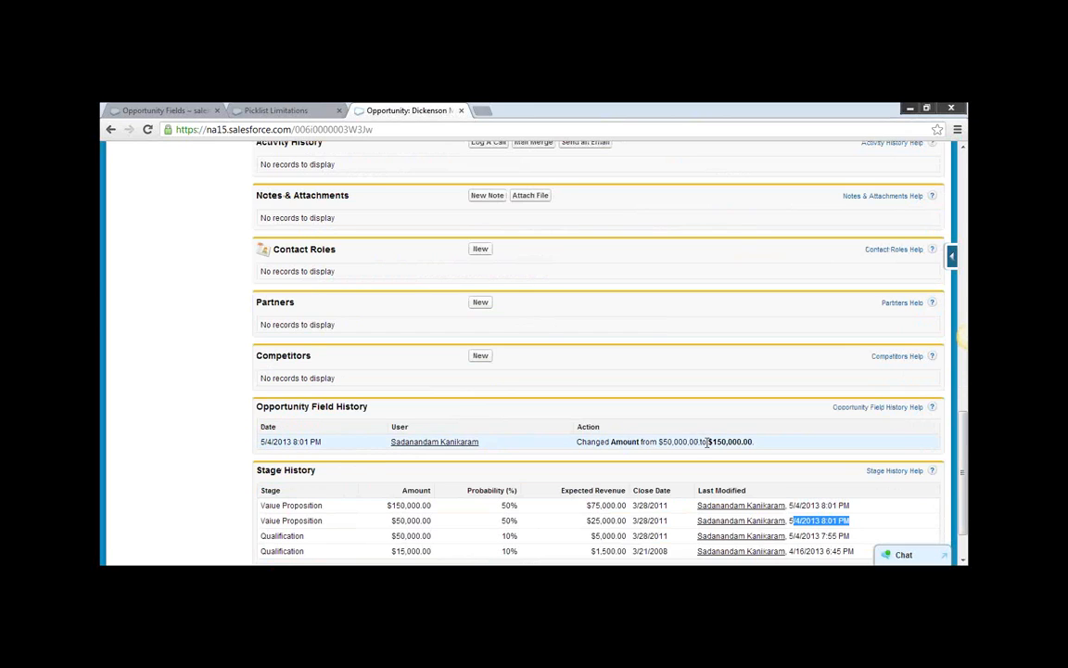
drag(753, 441, 660, 443)
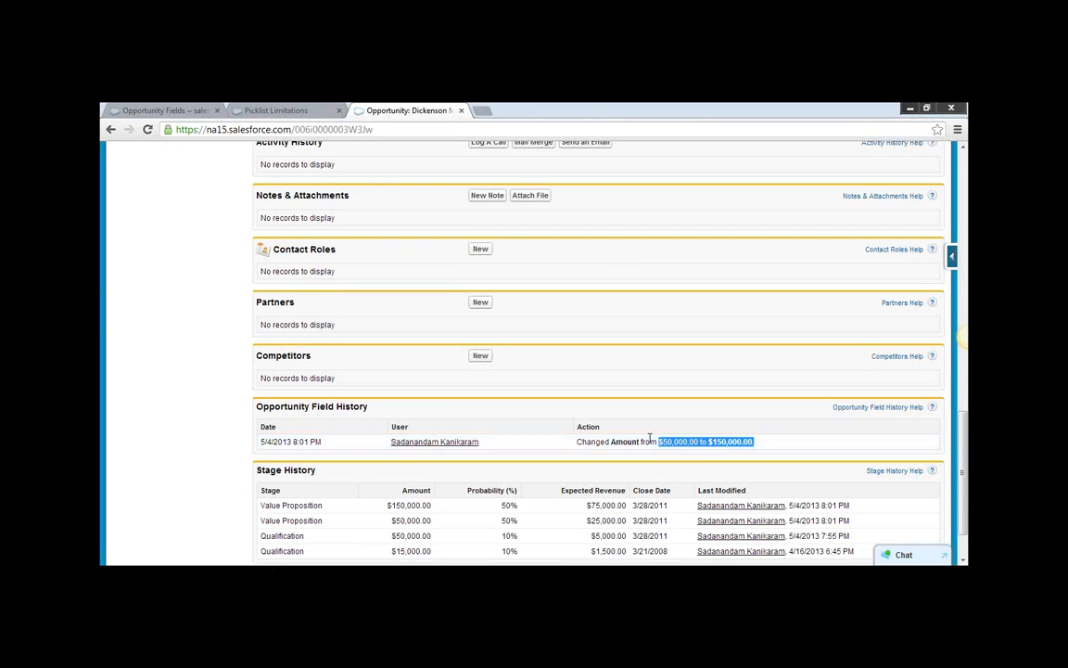
Go to Setup and open the Lead Fields page under the Customize settings for Leads.
scroll(653, 437, up, 5)
scroll(653, 436, up, 10)
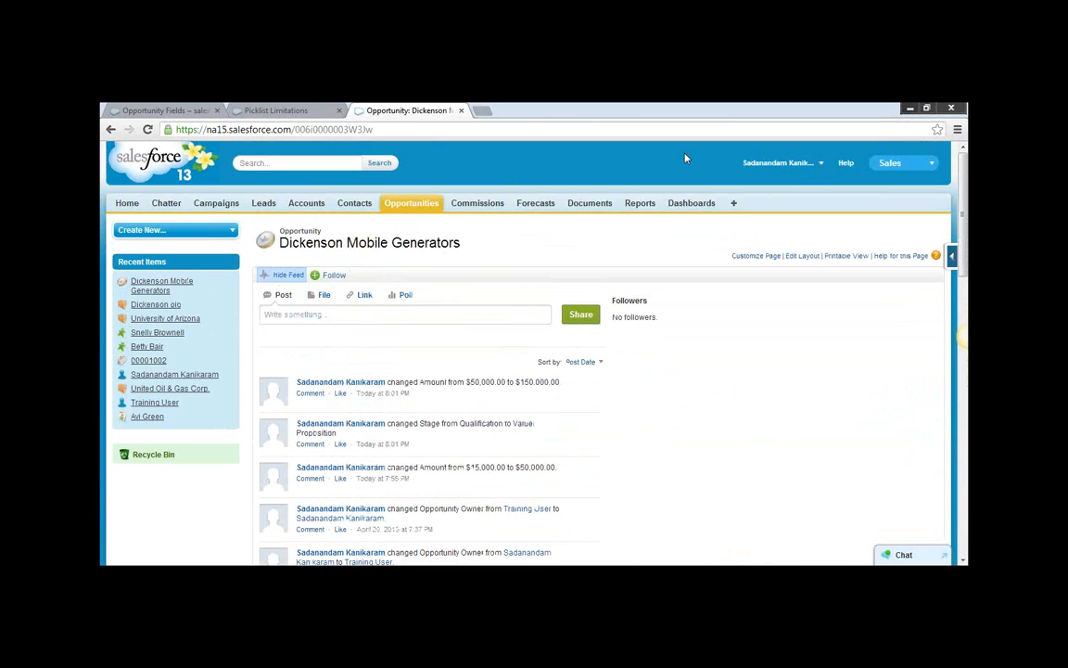
click(821, 164)
click(789, 201)
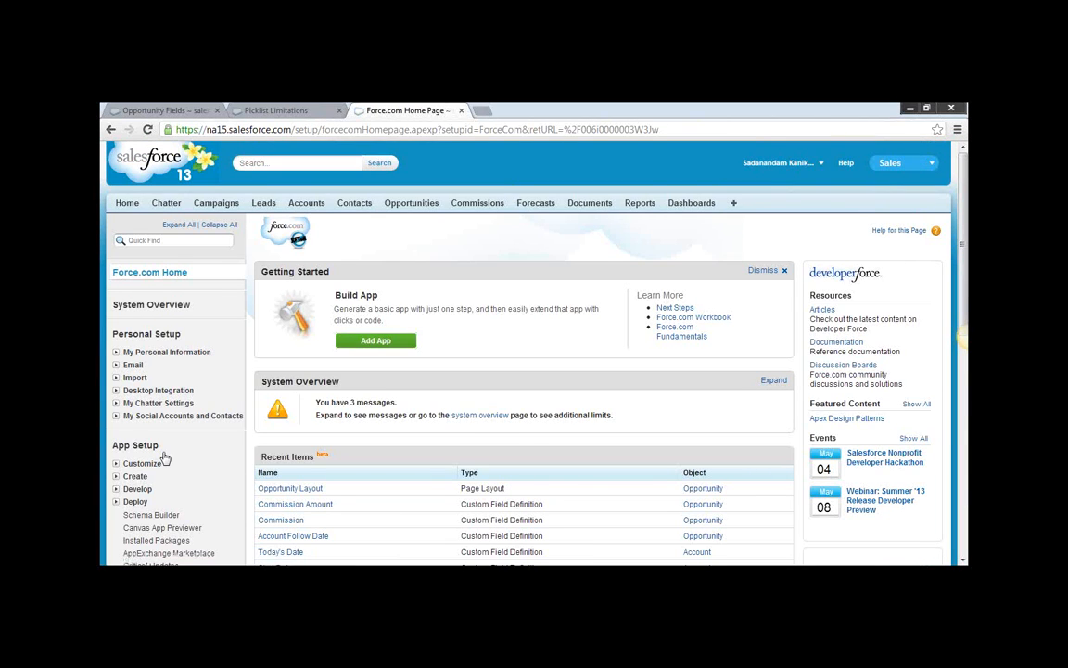
scroll(157, 445, down, 1)
click(116, 399)
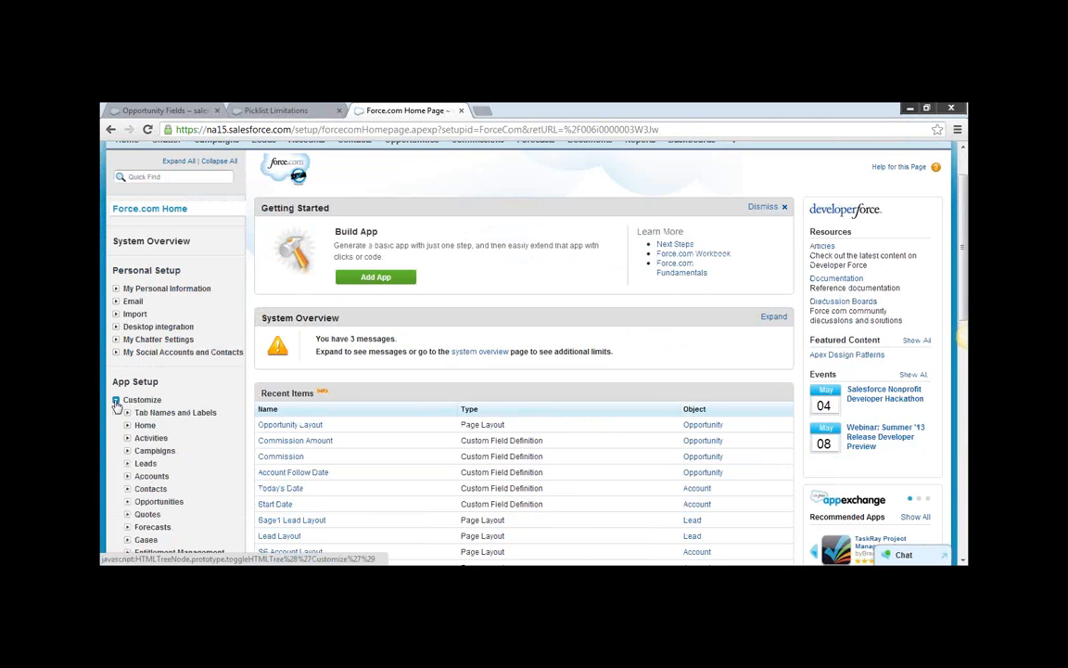
click(127, 464)
click(156, 476)
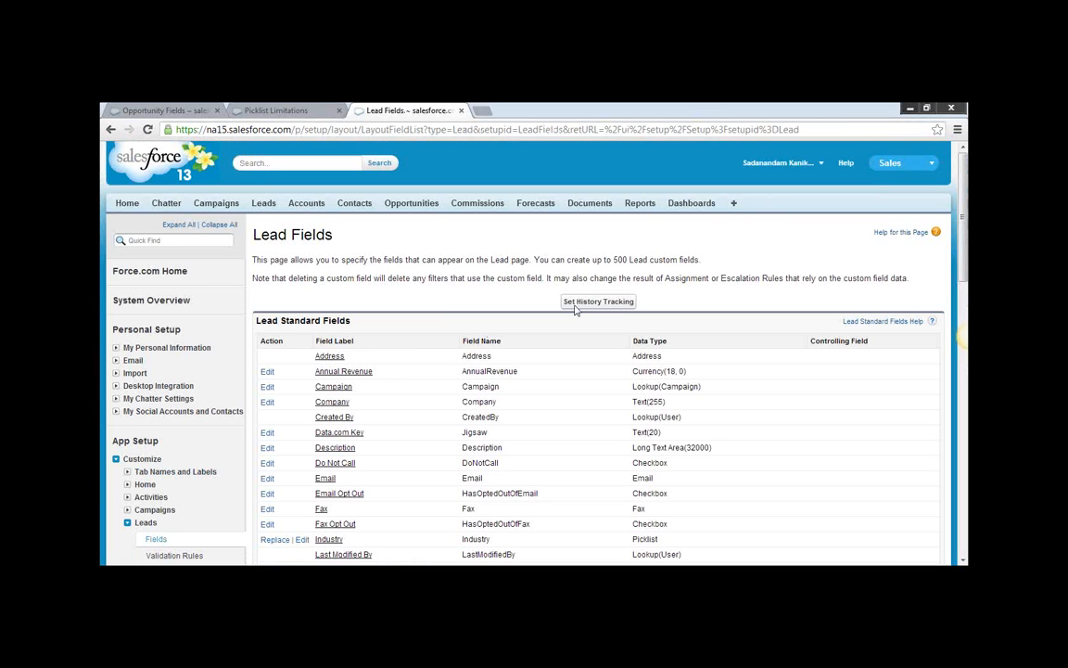
Turn on Enable Lead History, review the lead fields available for tracking, and return to Lead Fields without saving.
click(610, 302)
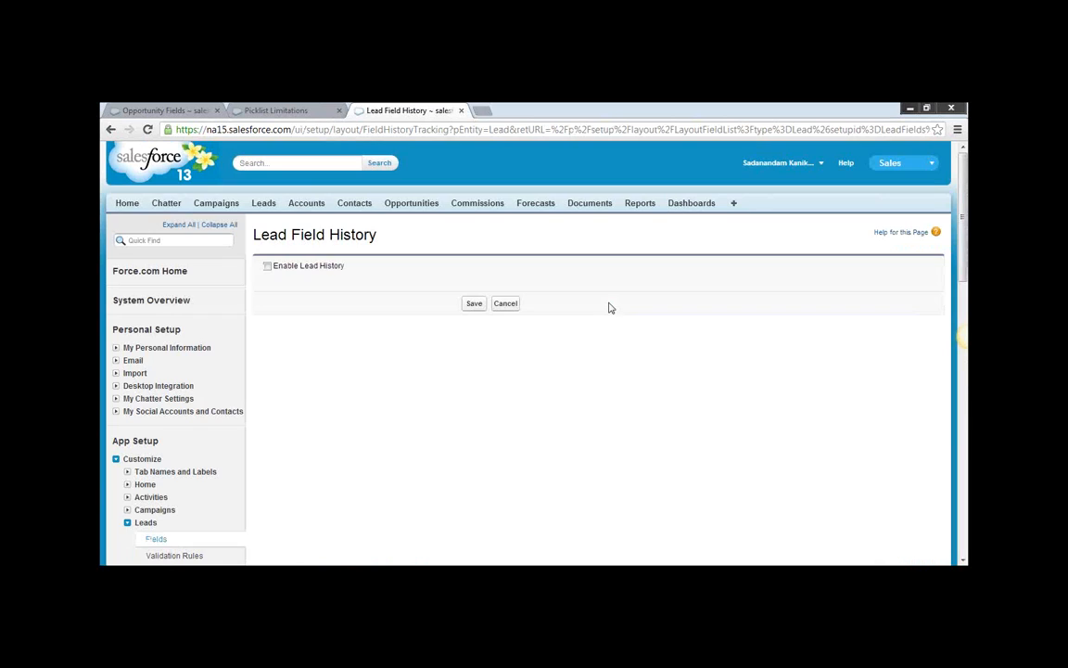
click(267, 265)
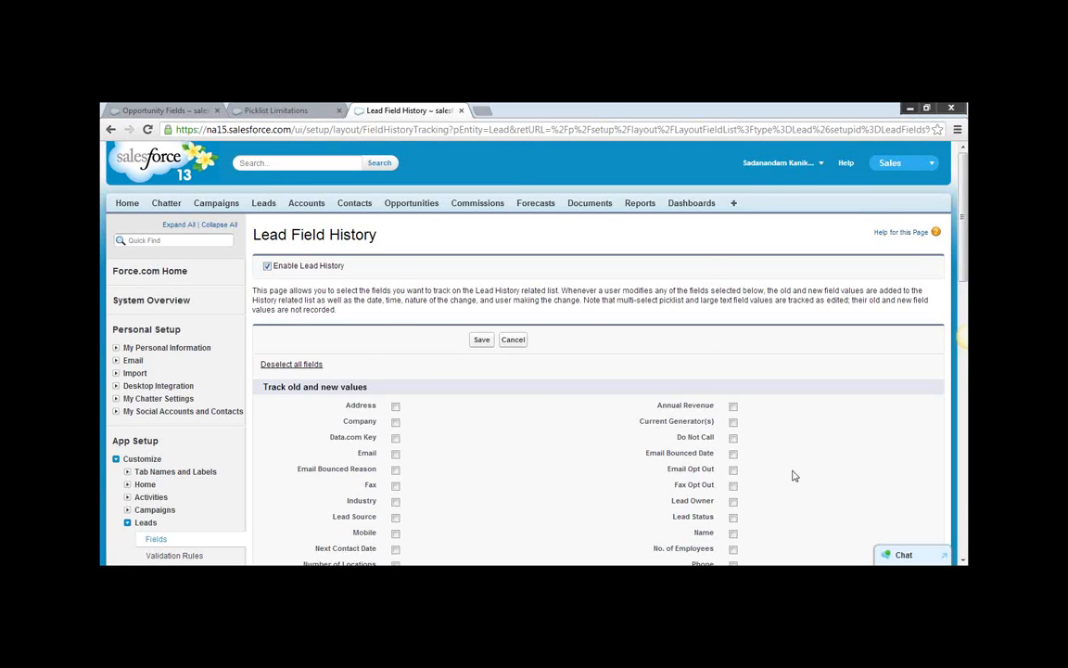
scroll(799, 454, down, 2)
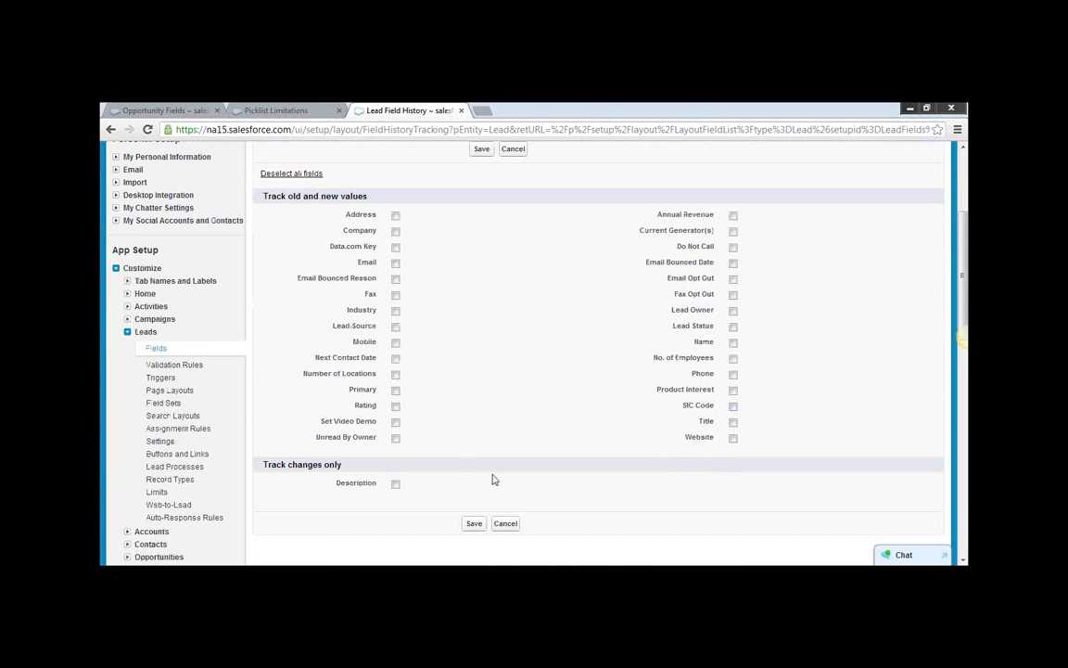
click(110, 131)
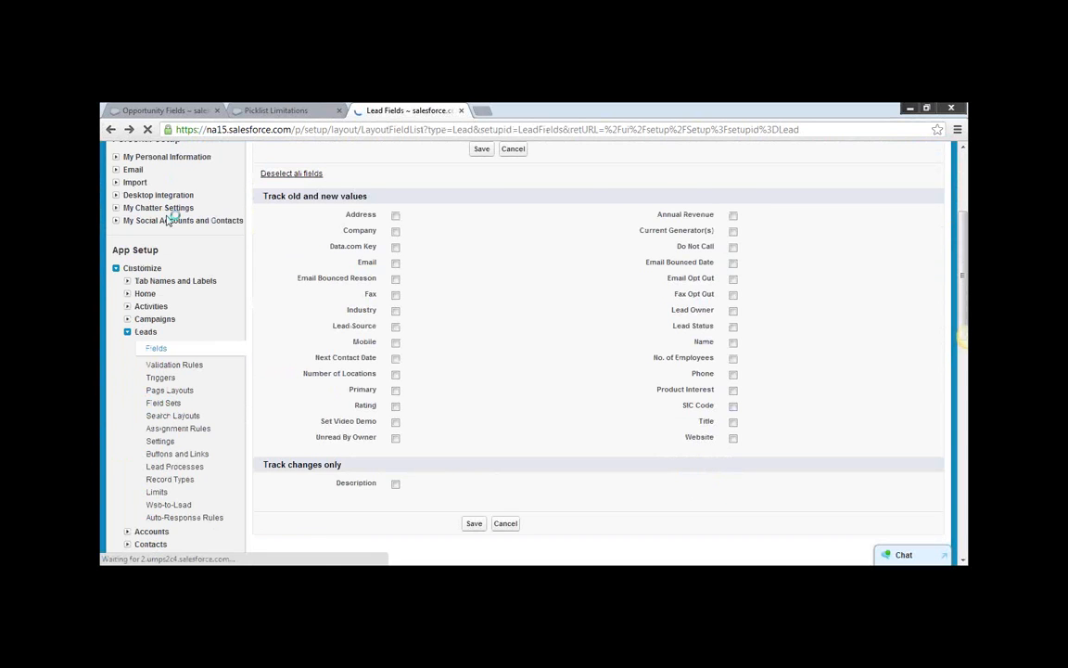
Open the Account Fields page in Setup, enable Account History in its history tracking settings and save.
scroll(245, 376, down, 3)
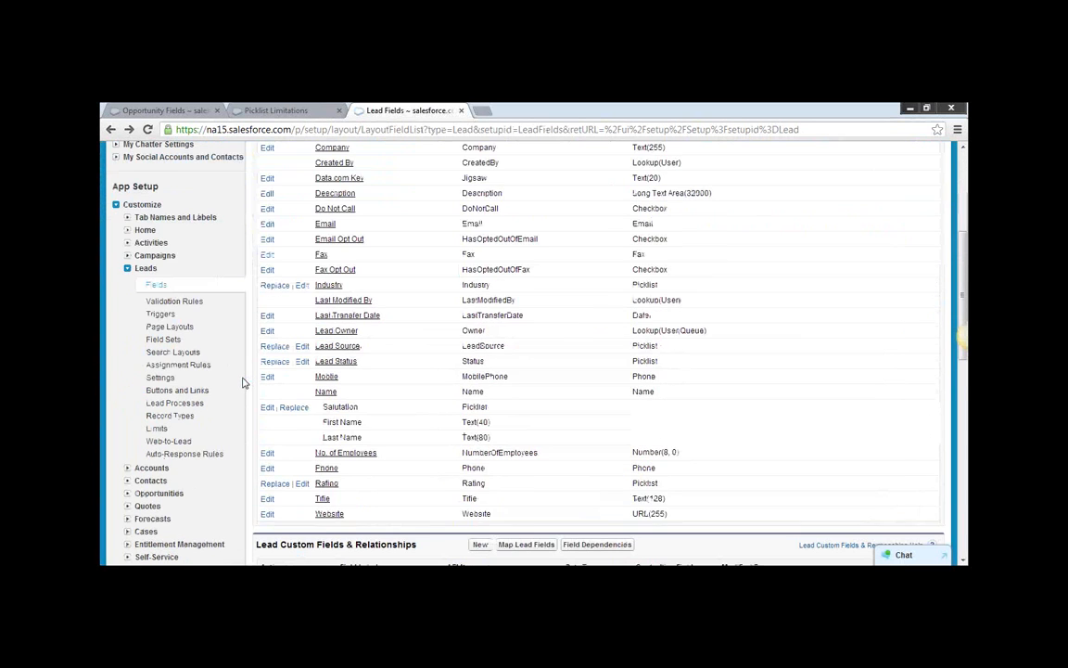
click(127, 268)
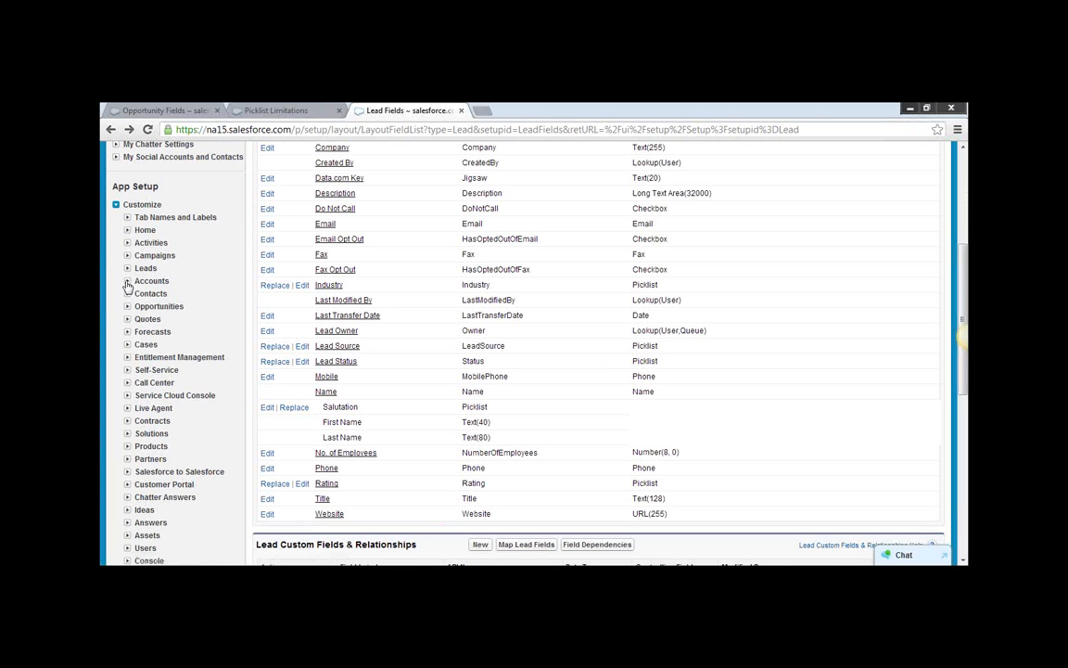
click(127, 281)
click(155, 295)
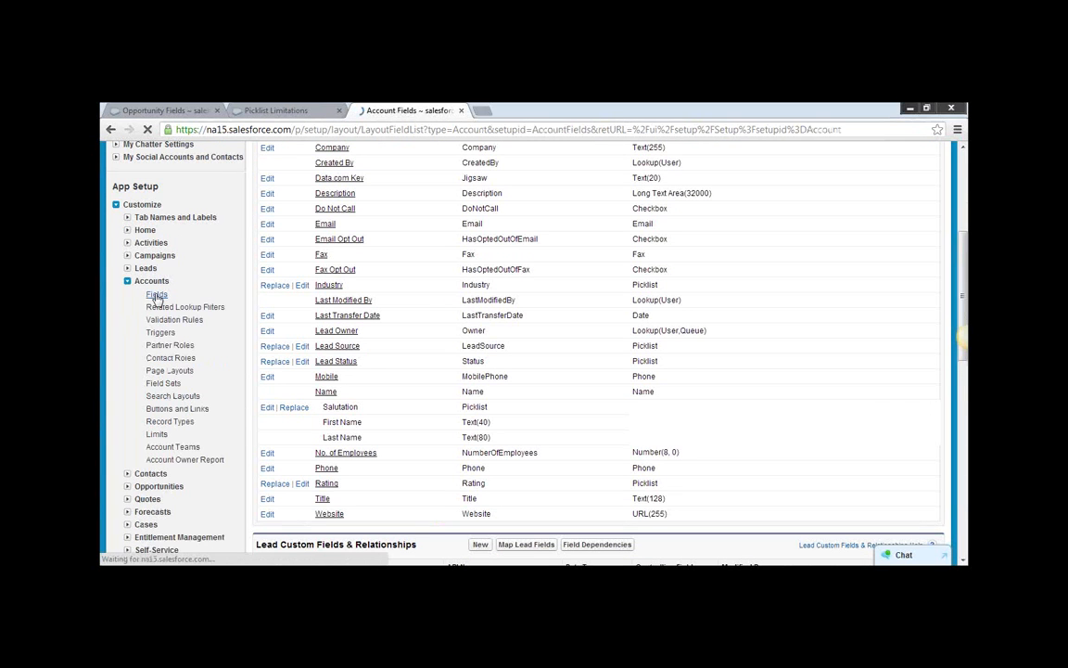
click(588, 303)
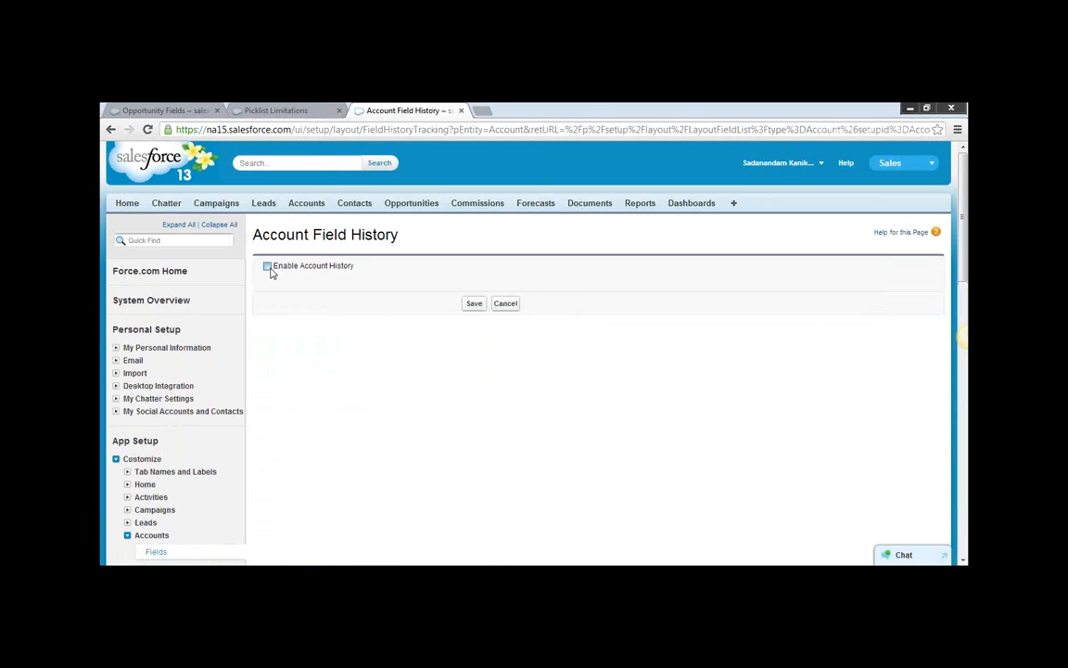
click(483, 341)
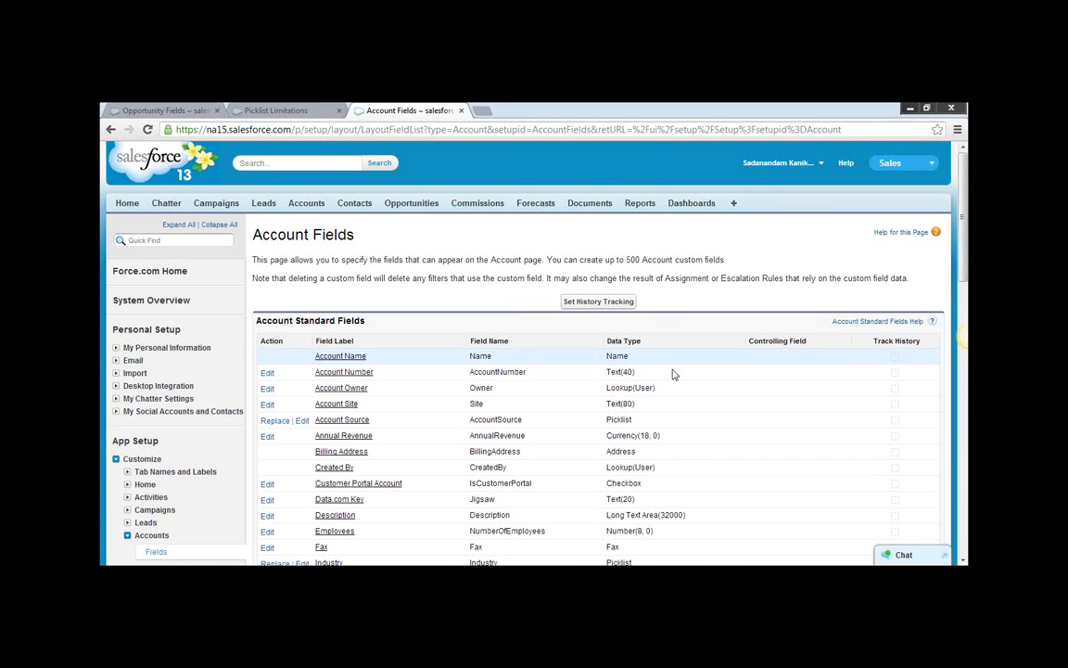
Review the Track History column for the account standard fields and return to the Setup home page.
scroll(684, 376, down, 3)
scroll(685, 376, down, 1)
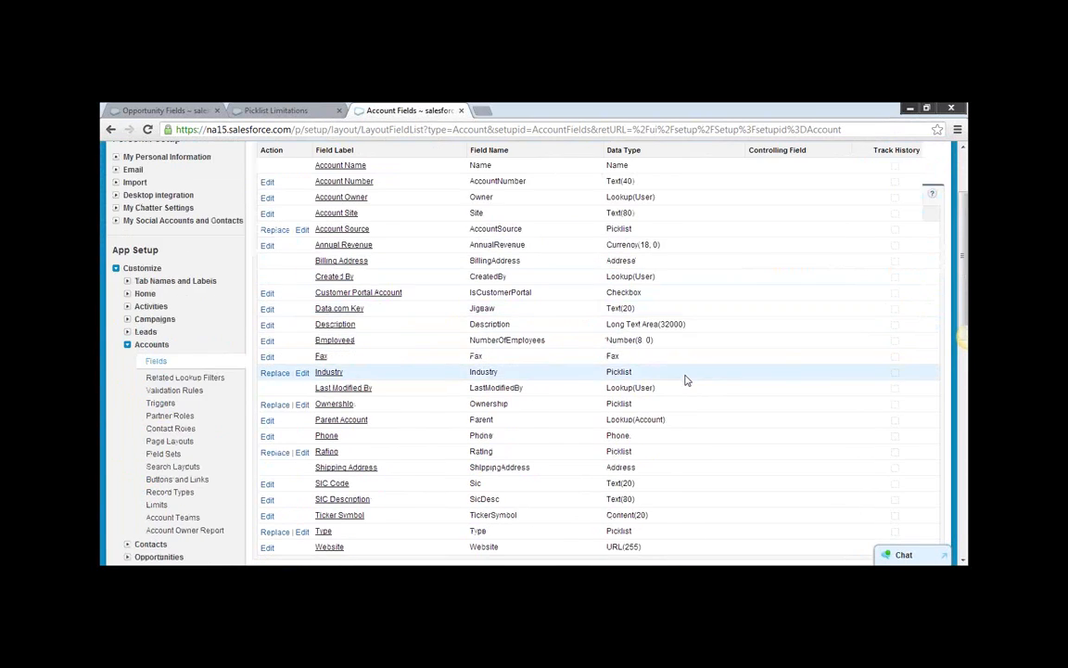
scroll(686, 377, up, 4)
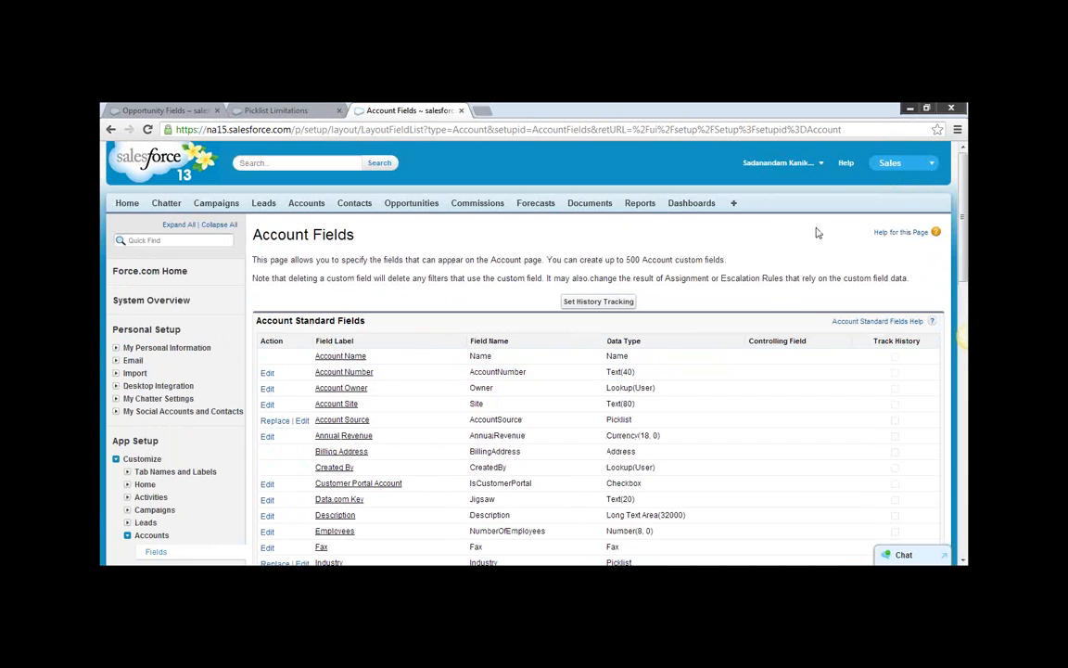
click(821, 164)
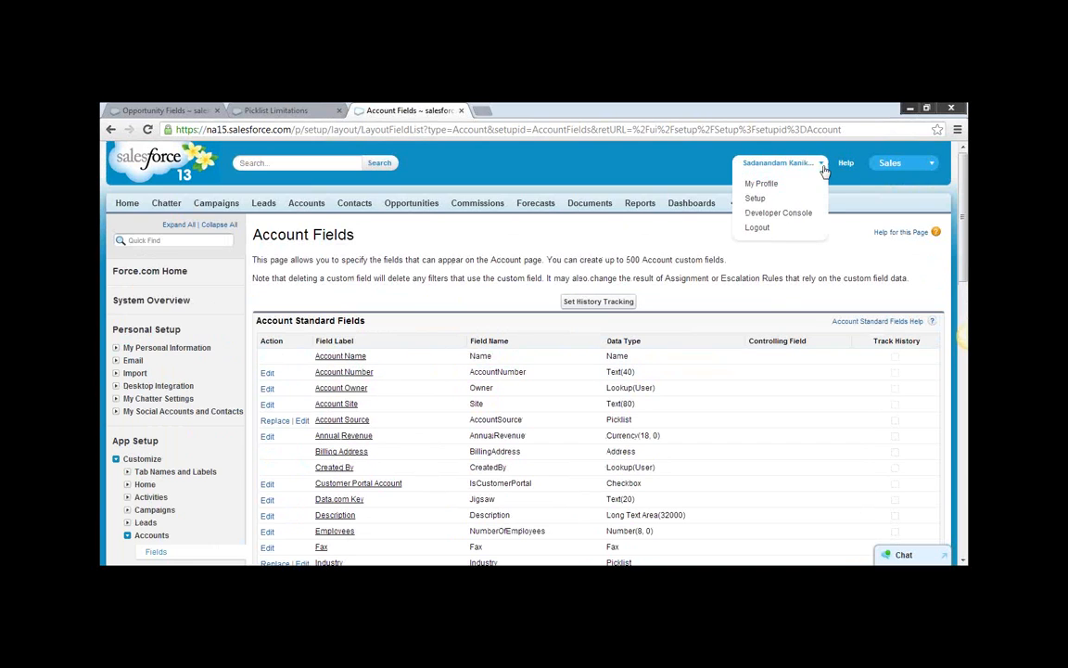
click(772, 203)
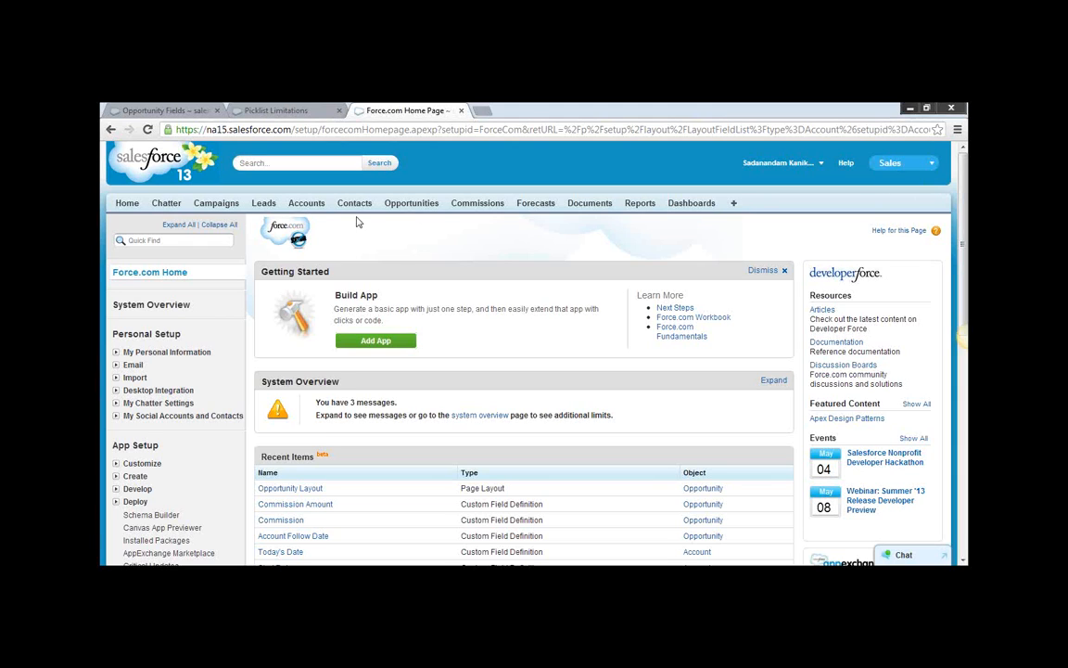
Open the Accounts home page and look over its recent accounts.
click(308, 206)
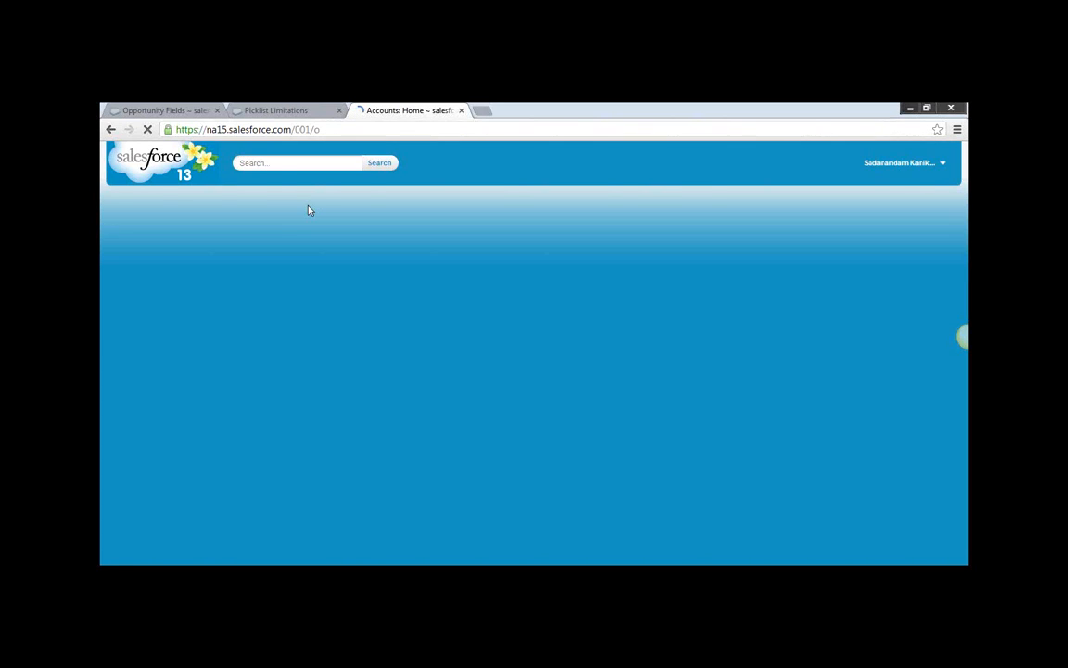
scroll(371, 278, down, 1)
scroll(565, 267, up, 1)
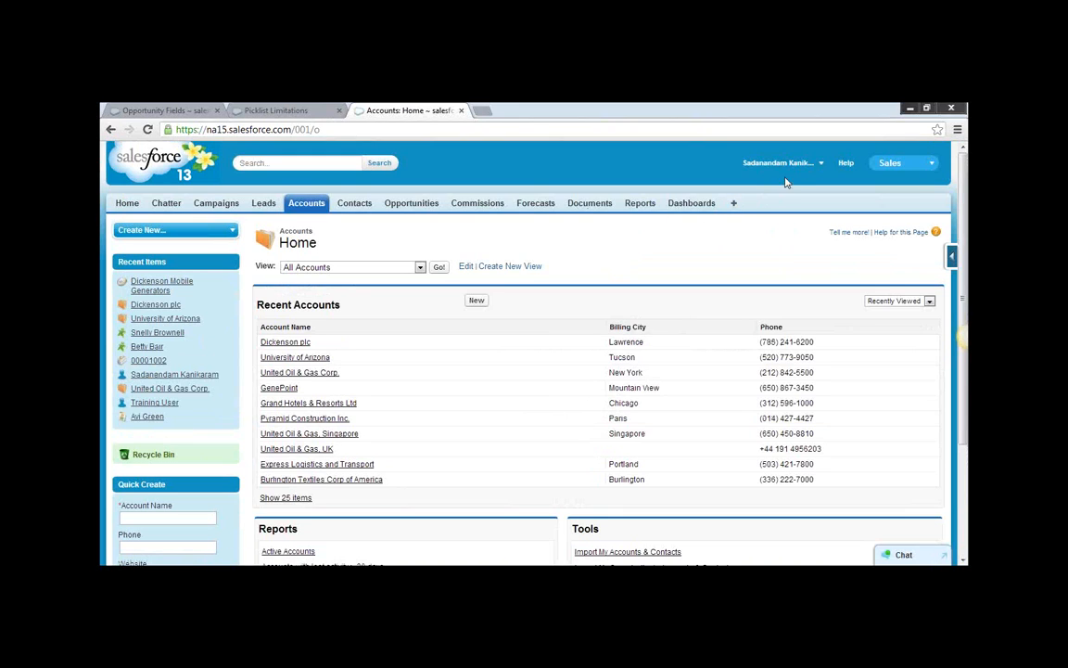
Go to Setup and open the Account Fields page under the Customize settings for Accounts.
click(825, 167)
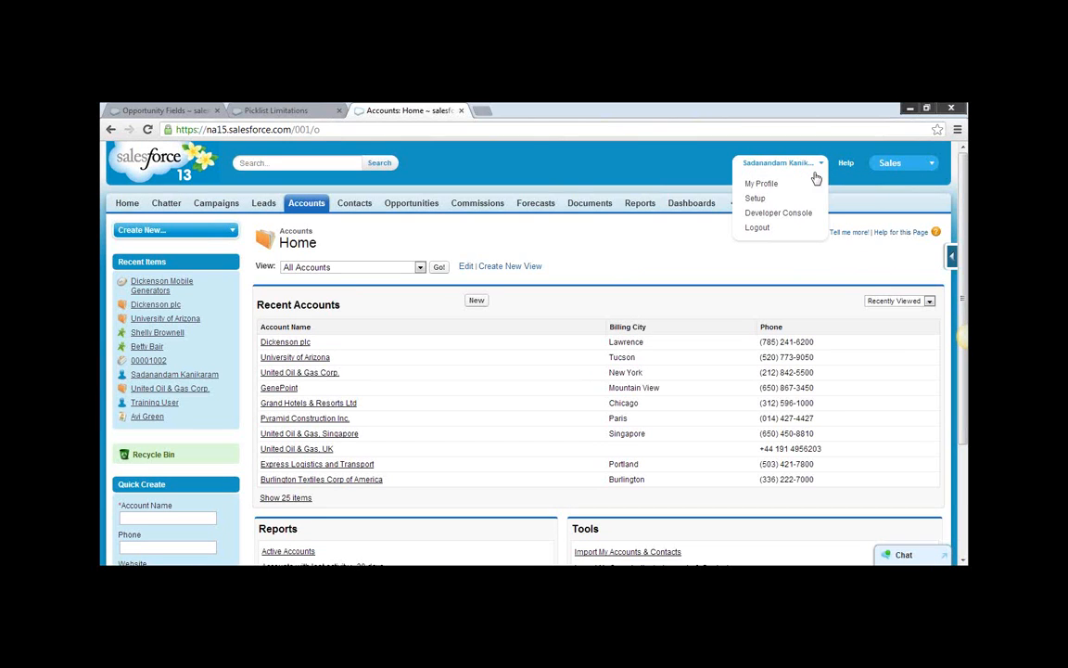
click(765, 200)
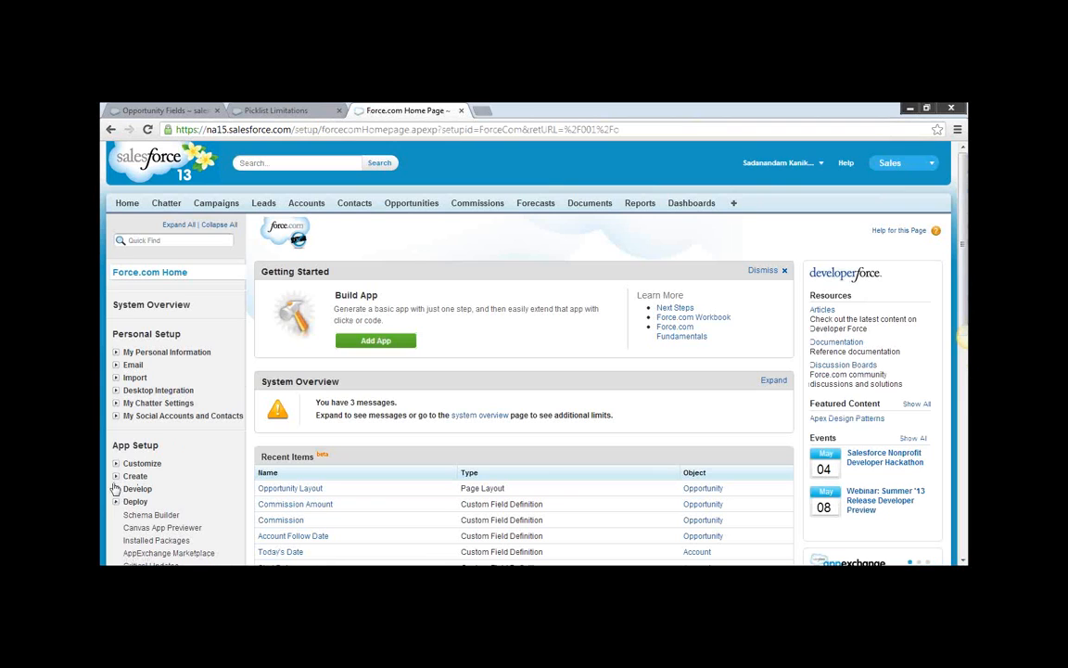
click(115, 464)
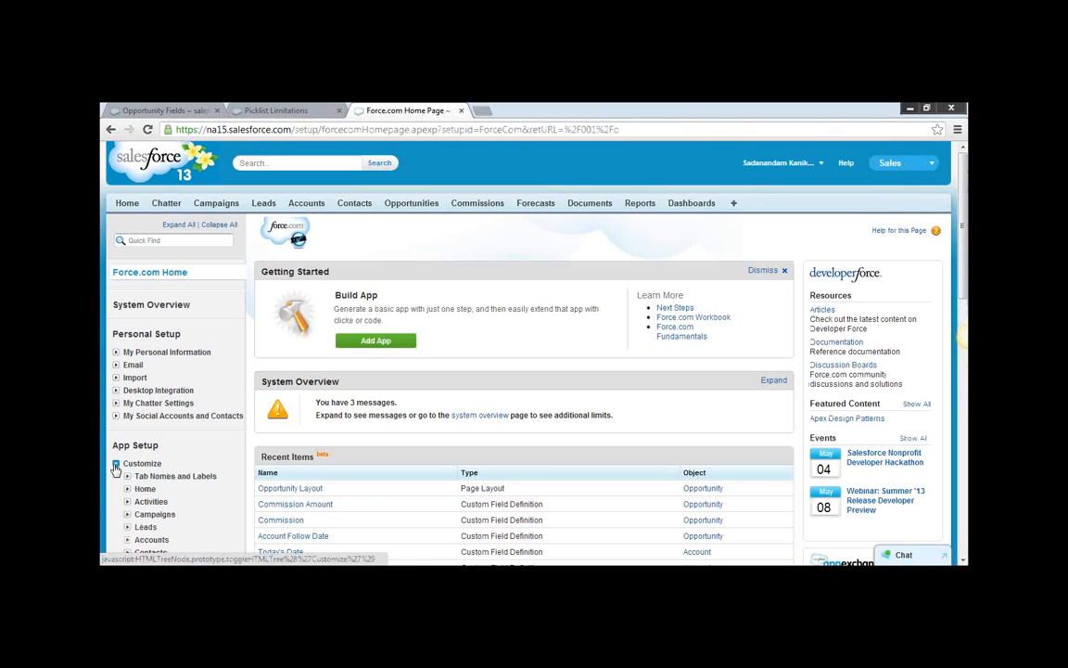
scroll(182, 466, down, 1)
scroll(181, 466, down, 1)
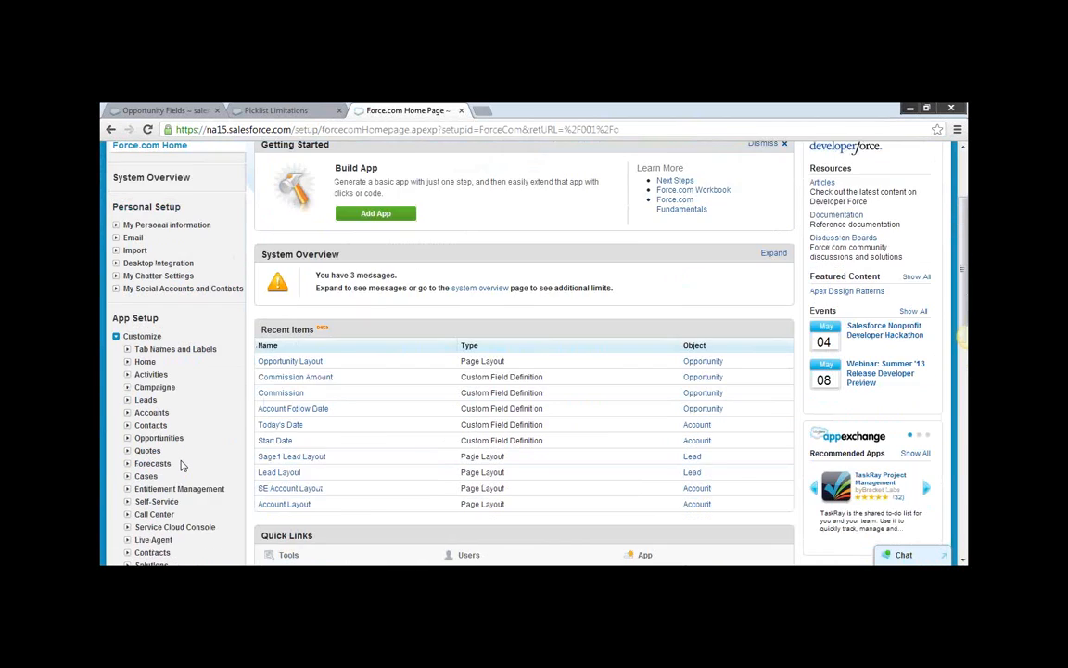
click(128, 412)
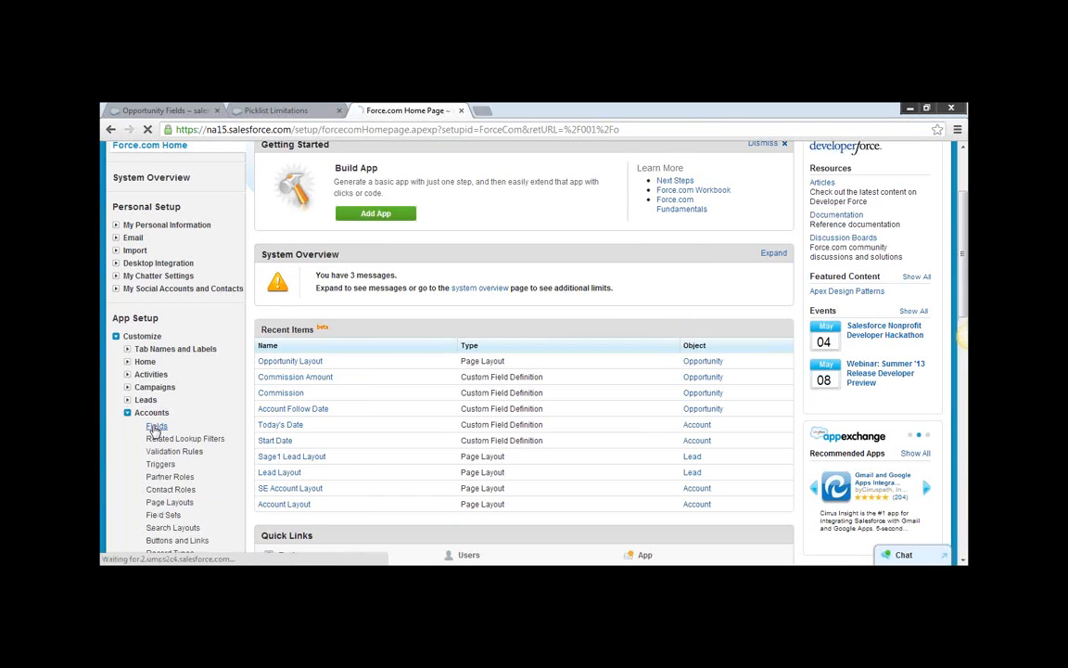
click(139, 425)
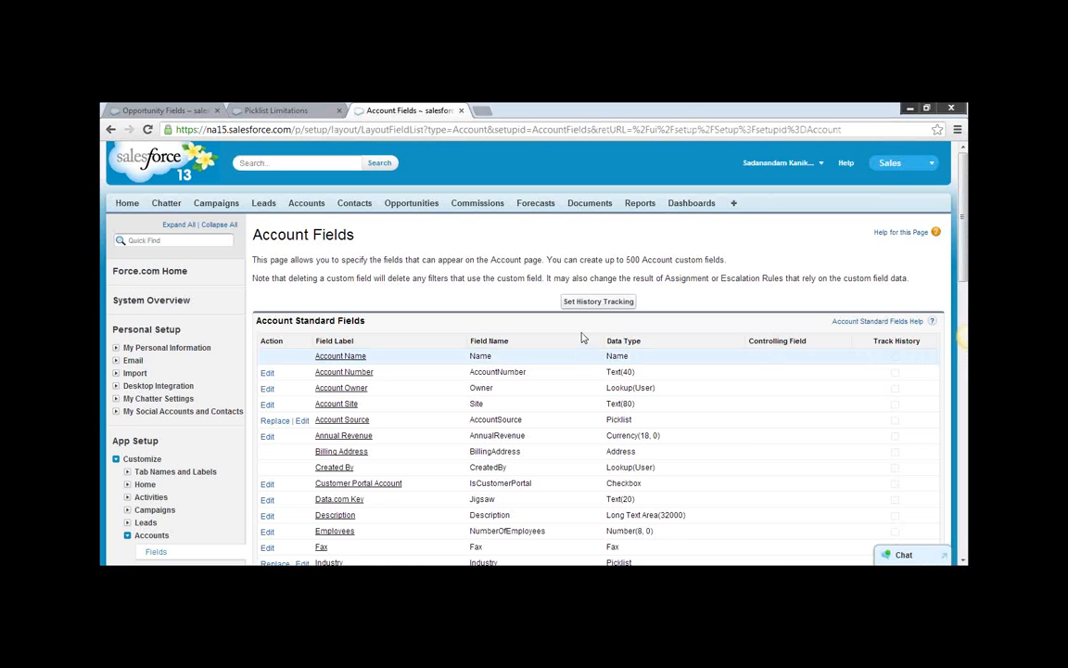
Select the Active field for tracking in the Account Field History settings and save.
click(599, 303)
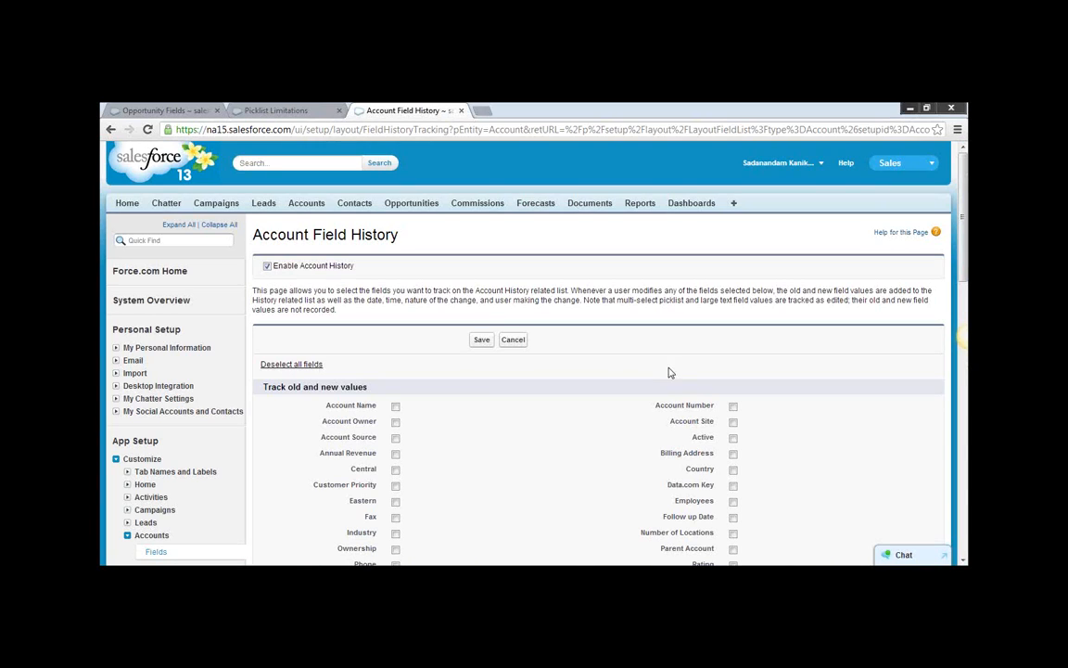
scroll(789, 442, down, 2)
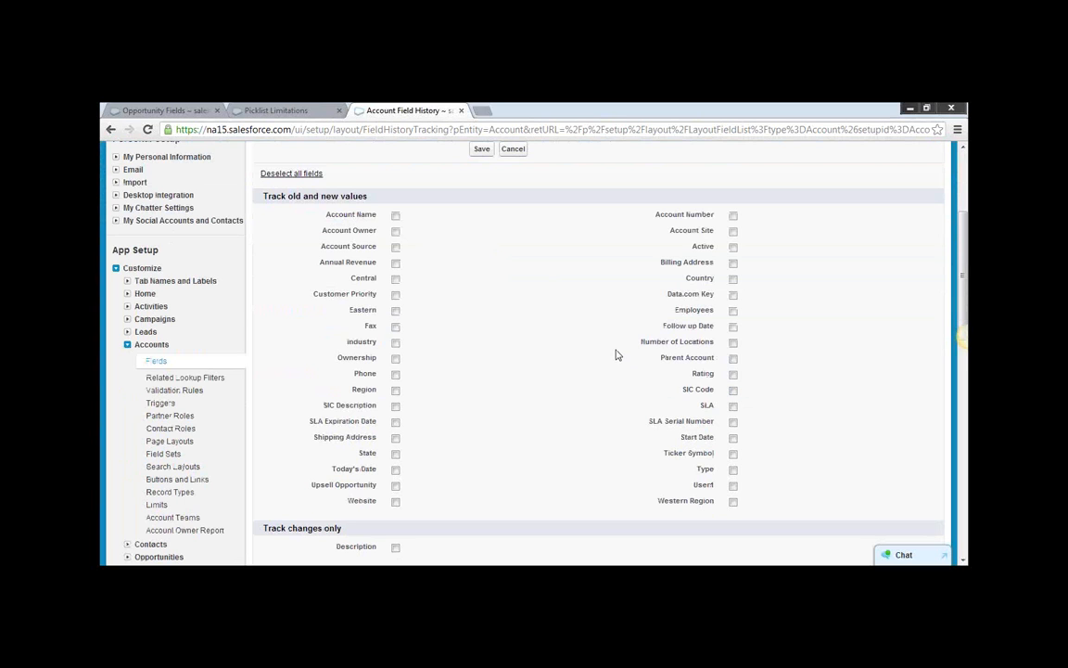
scroll(701, 309, up, 1)
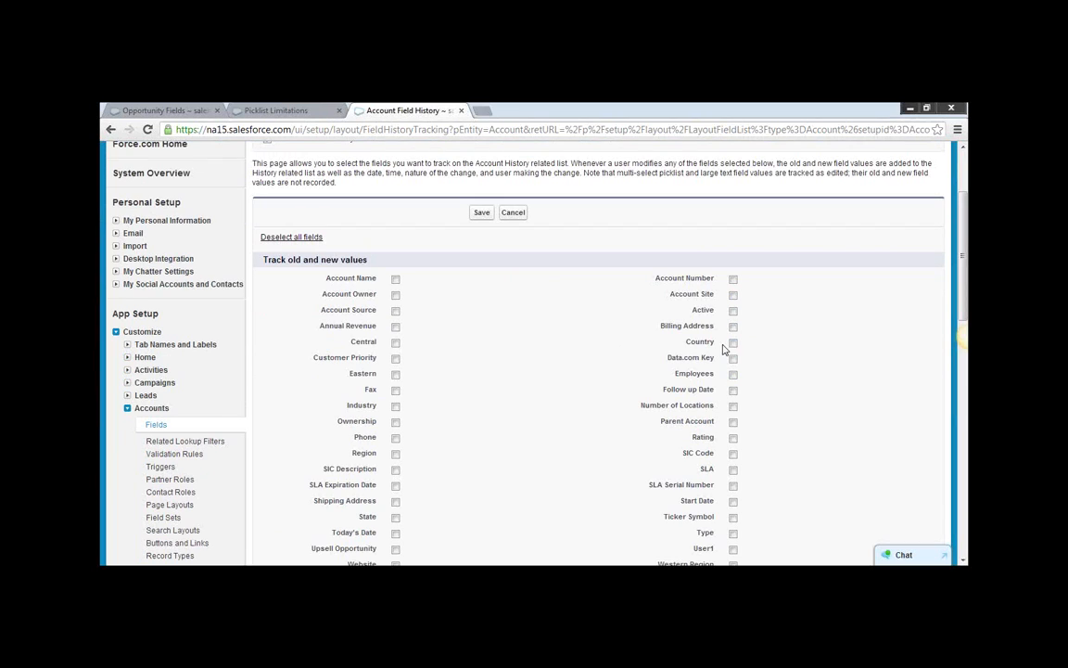
double_click(700, 310)
click(733, 312)
click(481, 213)
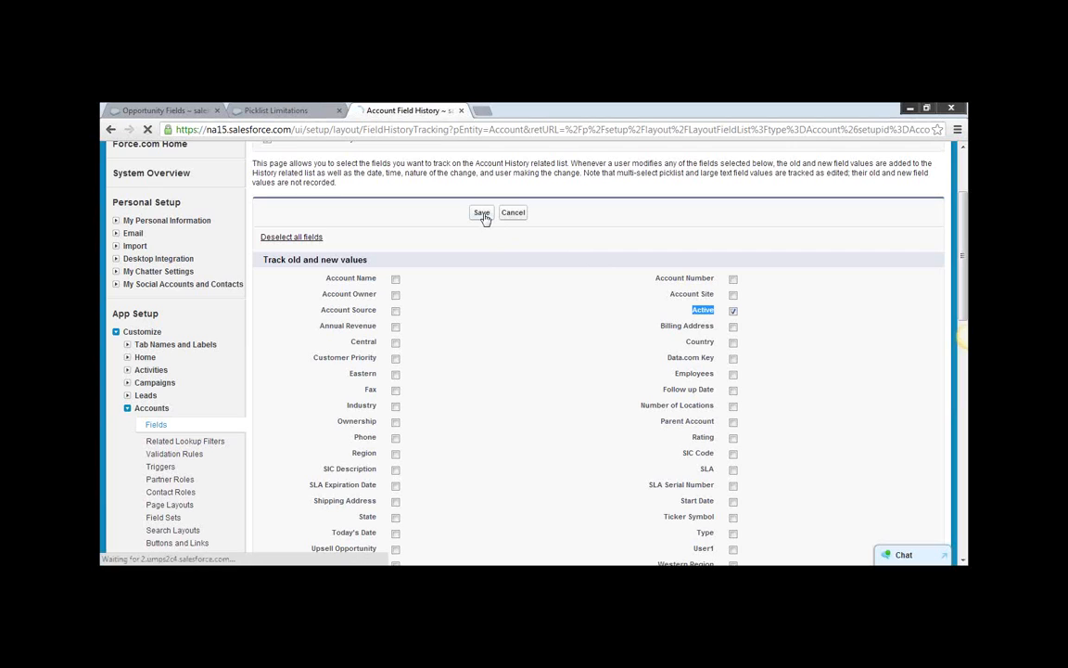
scroll(221, 473, down, 1)
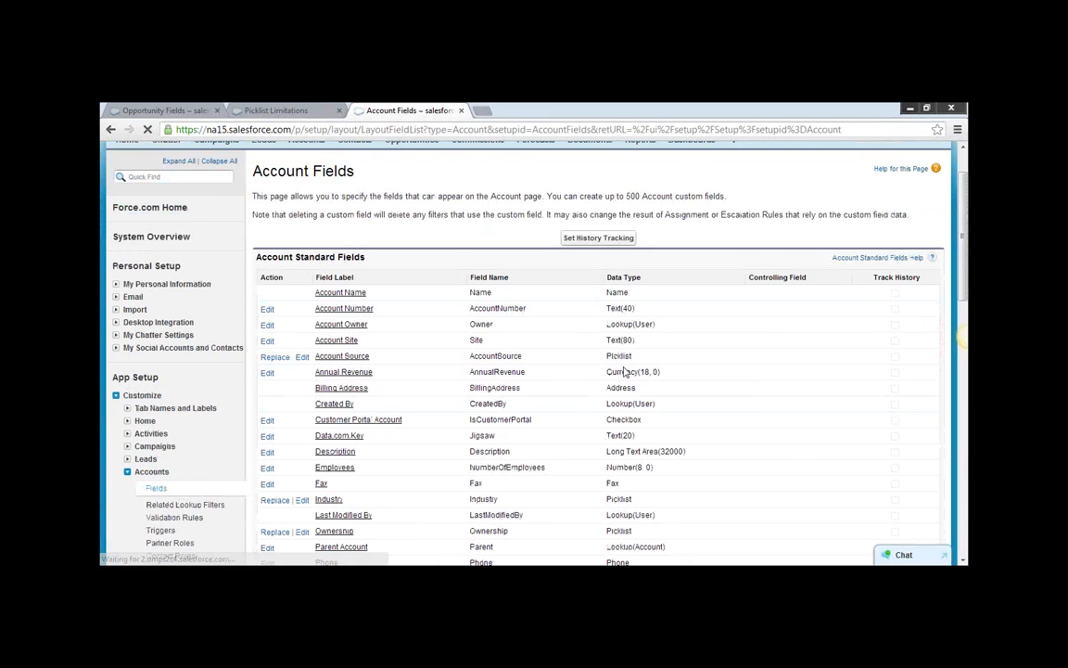
scroll(626, 371, up, 1)
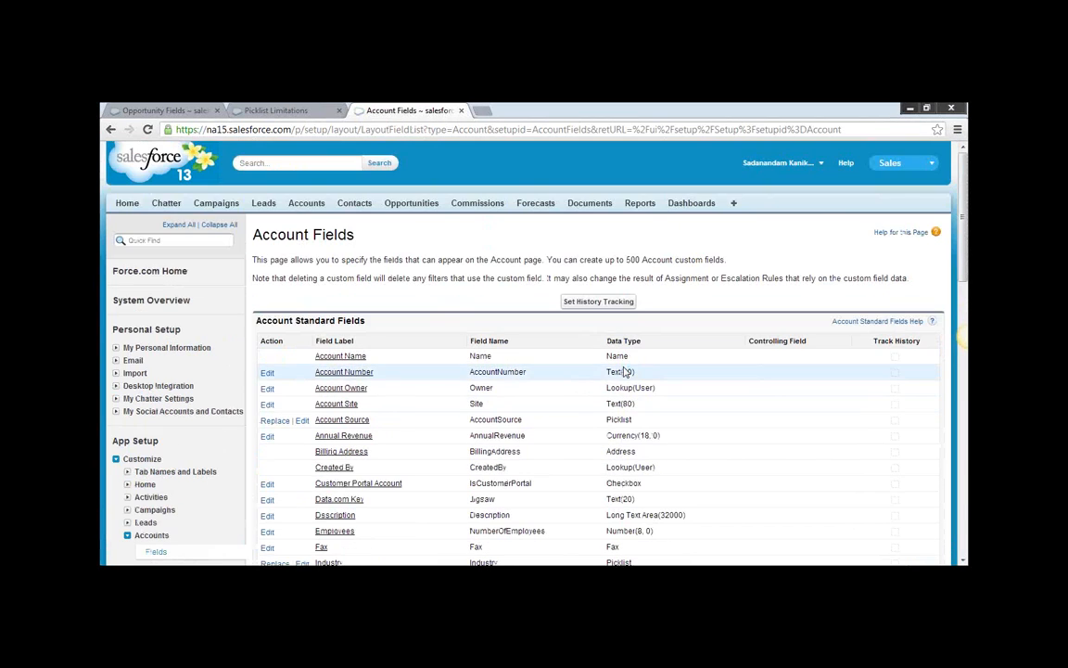
Open the Dickenson plc account from the recent accounts and review its detail page.
click(309, 204)
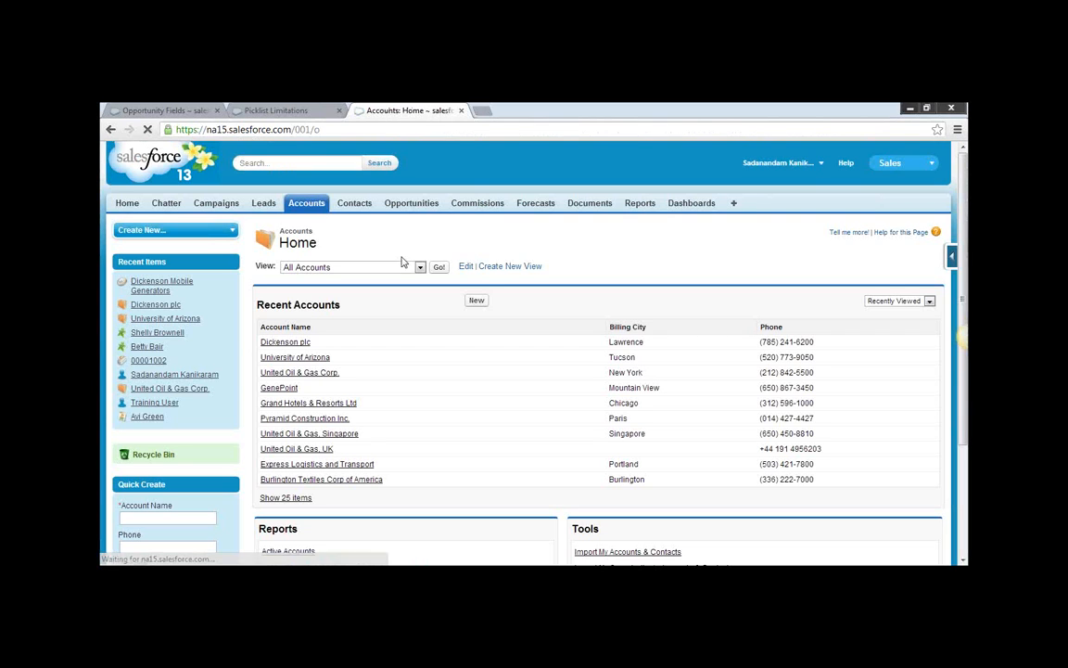
click(284, 342)
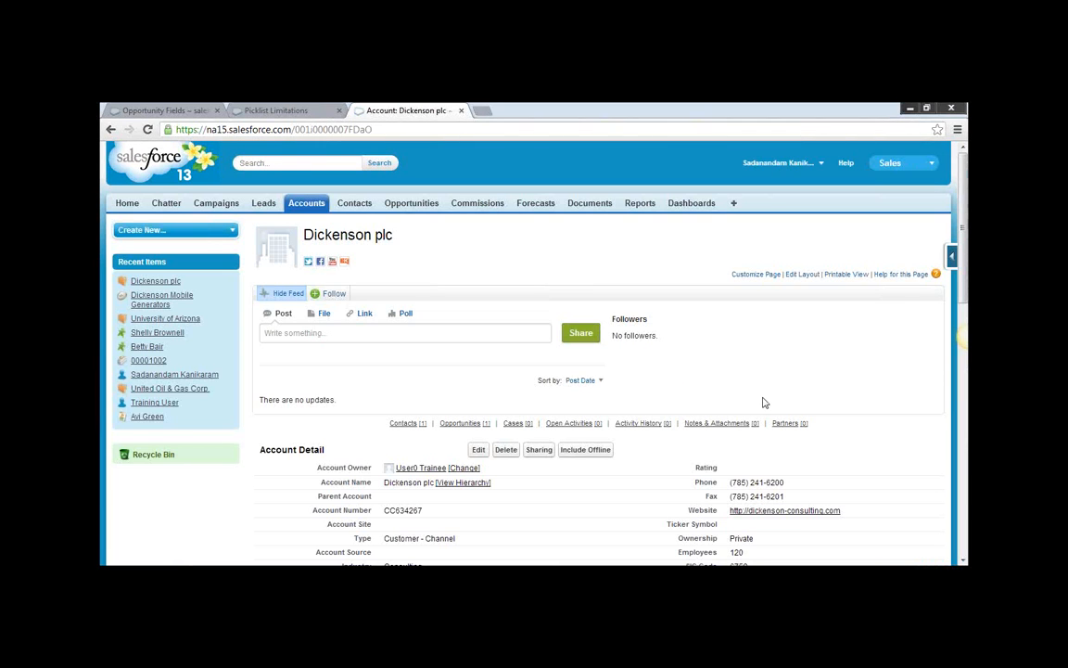
scroll(764, 403, down, 1)
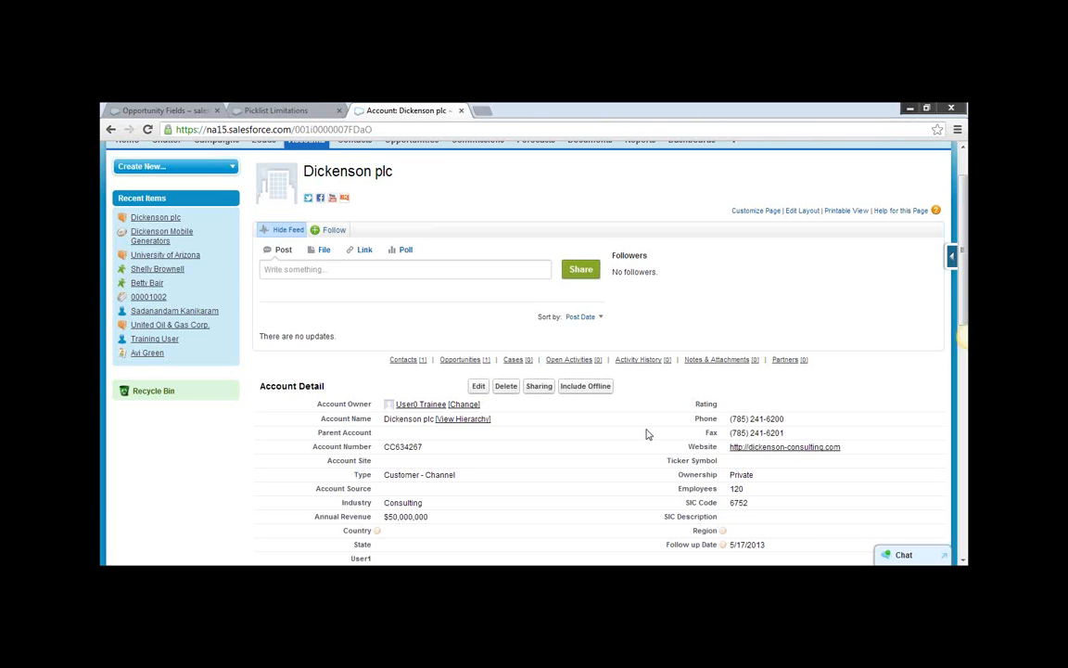
scroll(721, 207, up, 2)
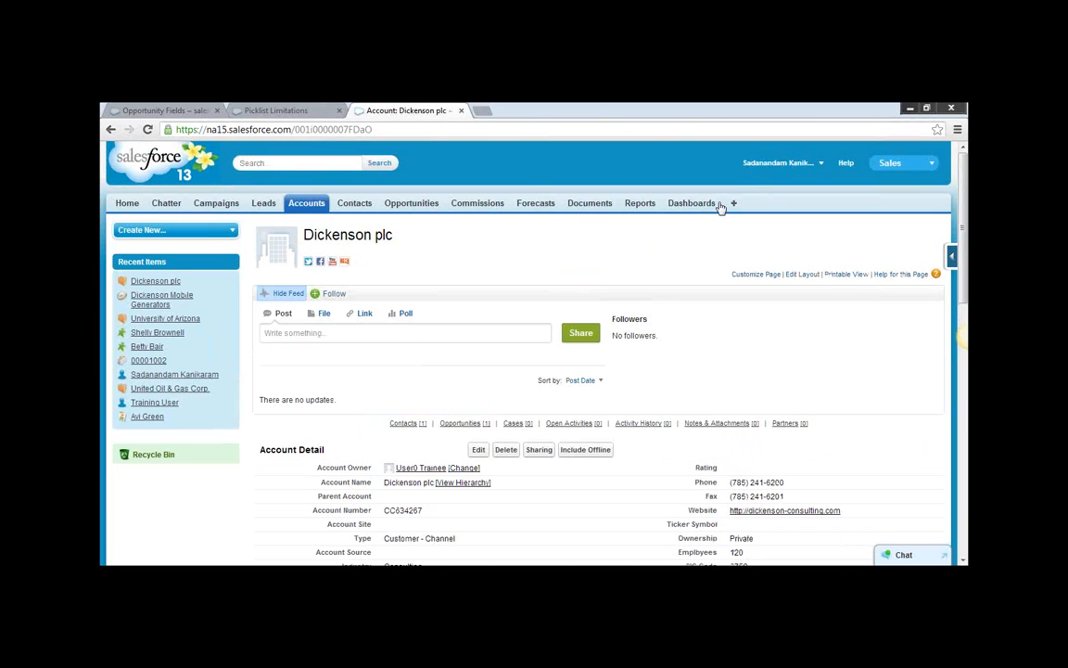
Go to Setup and reopen the history tracking settings for the account fields.
click(823, 165)
click(758, 199)
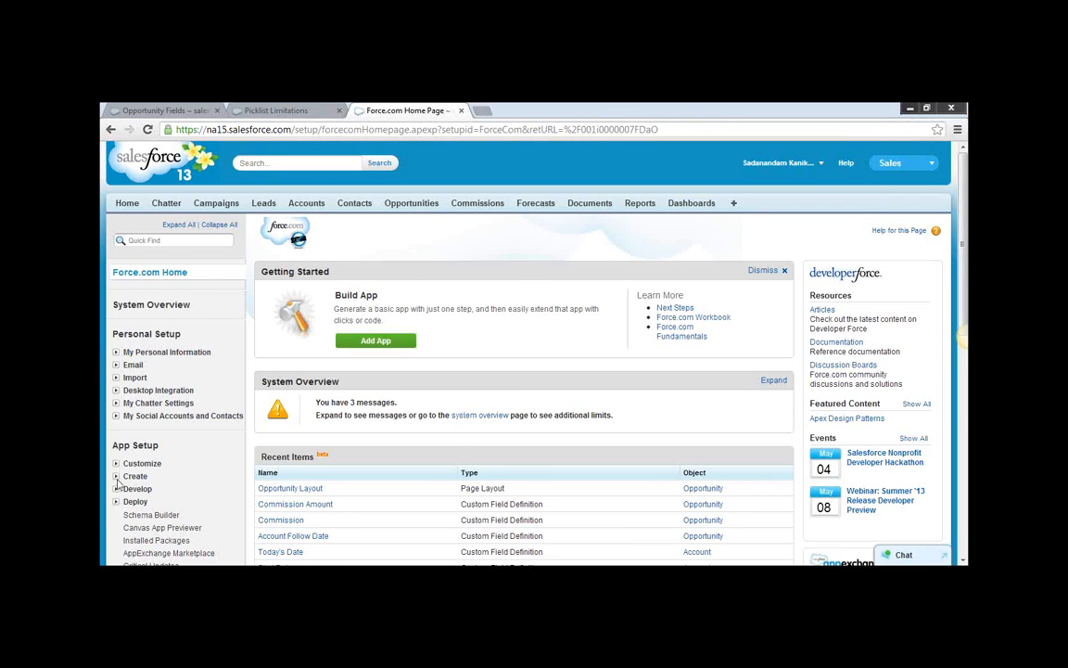
scroll(118, 482, down, 1)
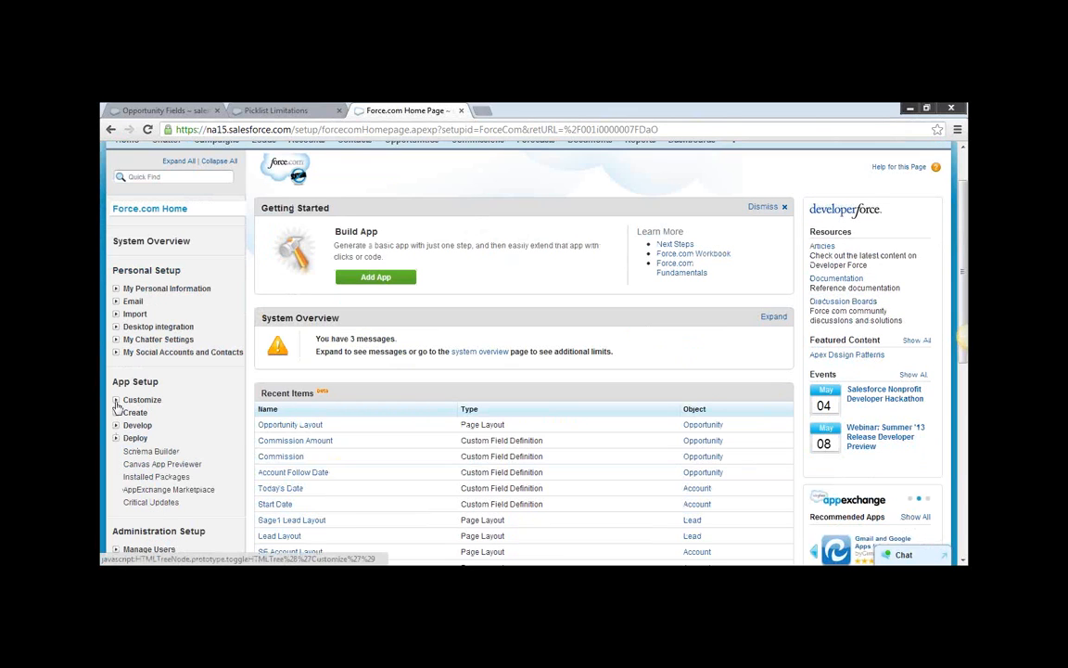
click(115, 400)
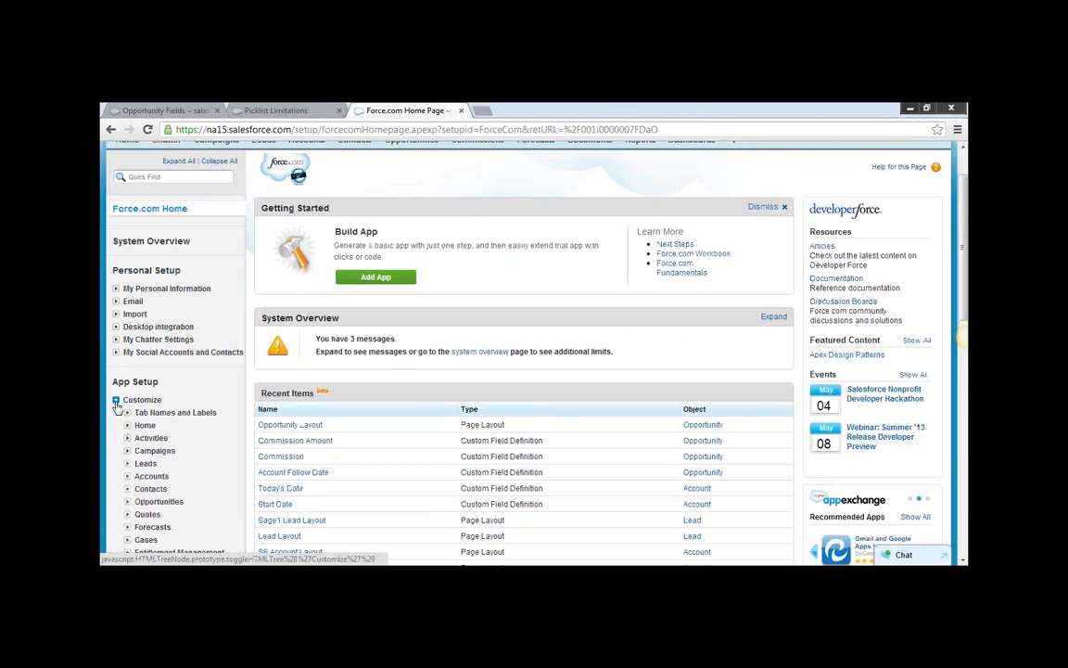
click(127, 477)
click(147, 489)
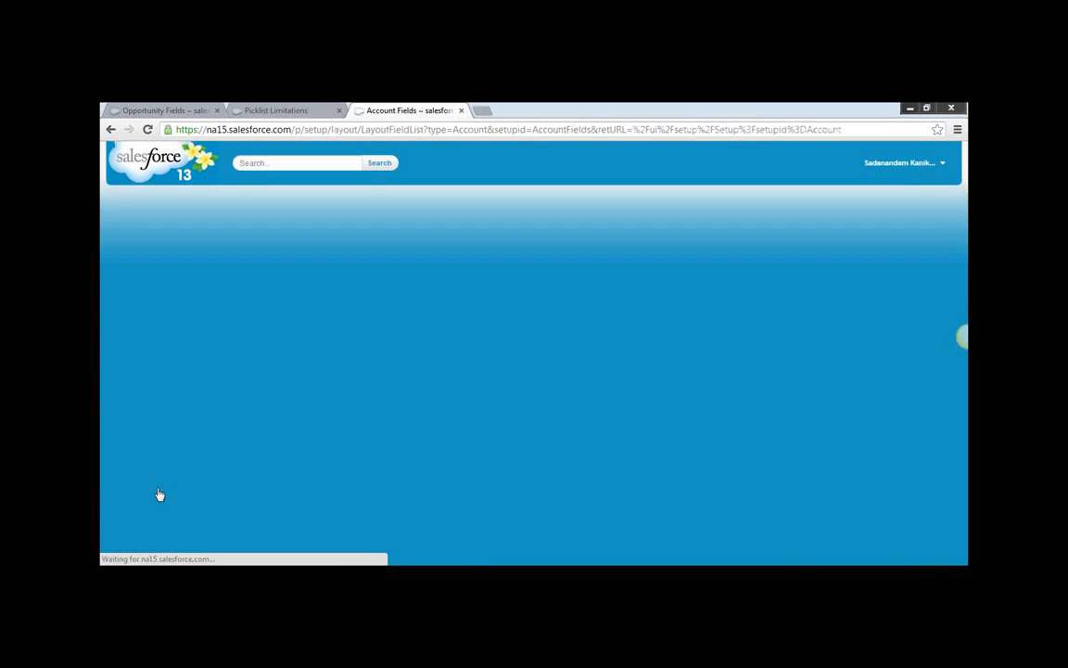
click(599, 305)
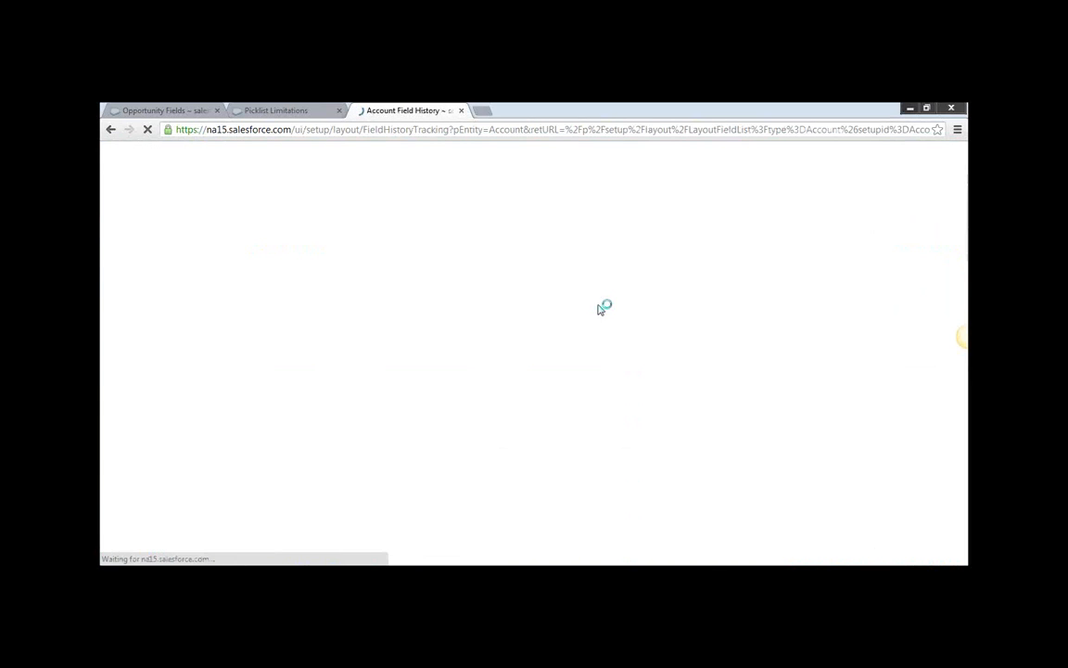
Review the account fields available for tracking old and new values and for tracking changes only.
scroll(520, 398, down, 3)
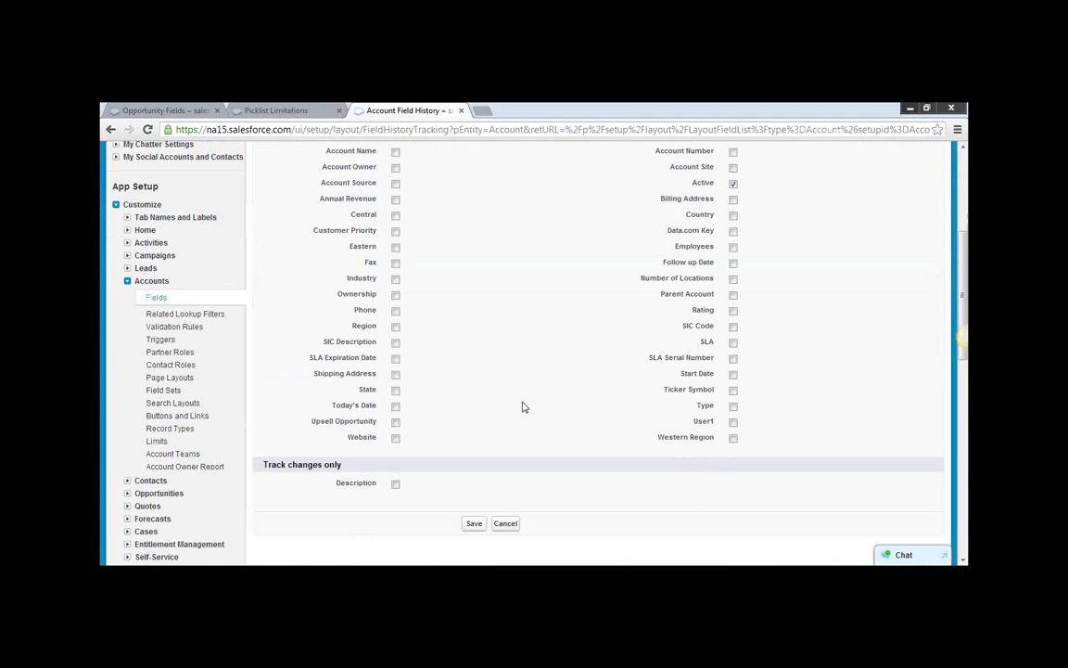
scroll(482, 352, up, 2)
drag(309, 279, 751, 437)
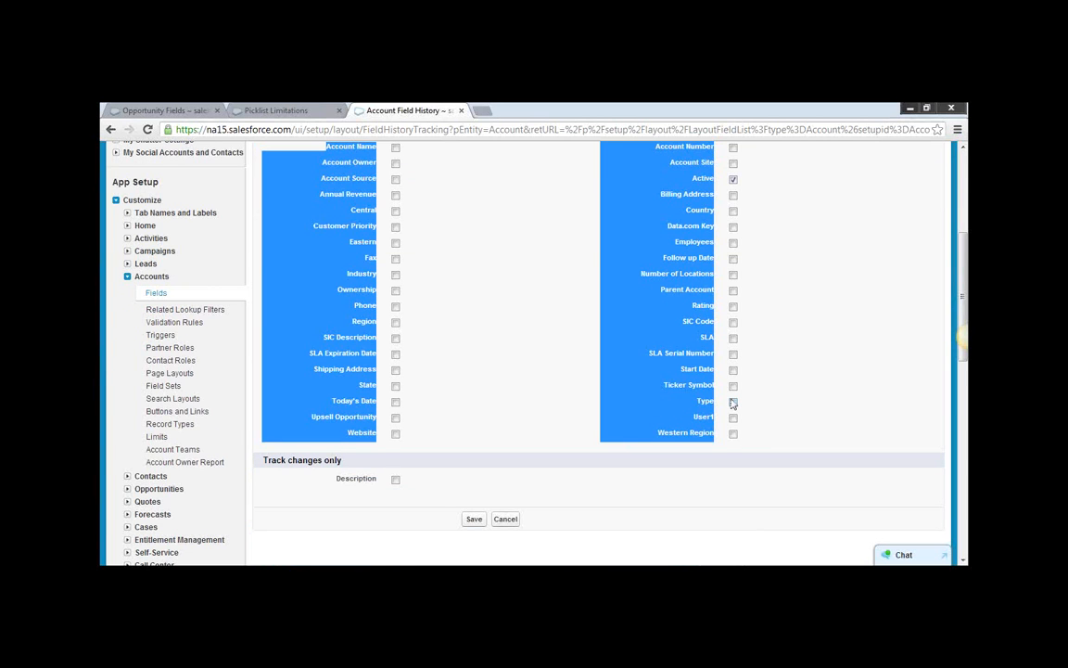
scroll(576, 376, up, 3)
click(576, 379)
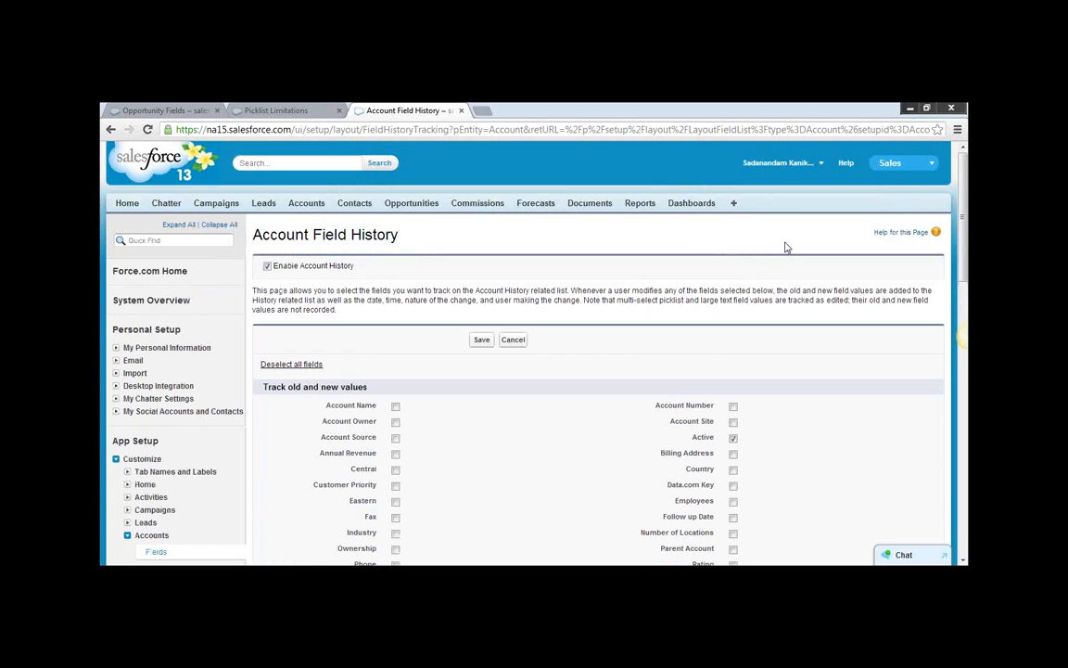
Return to Setup and open the Accounts overview page under the Customize settings.
click(821, 167)
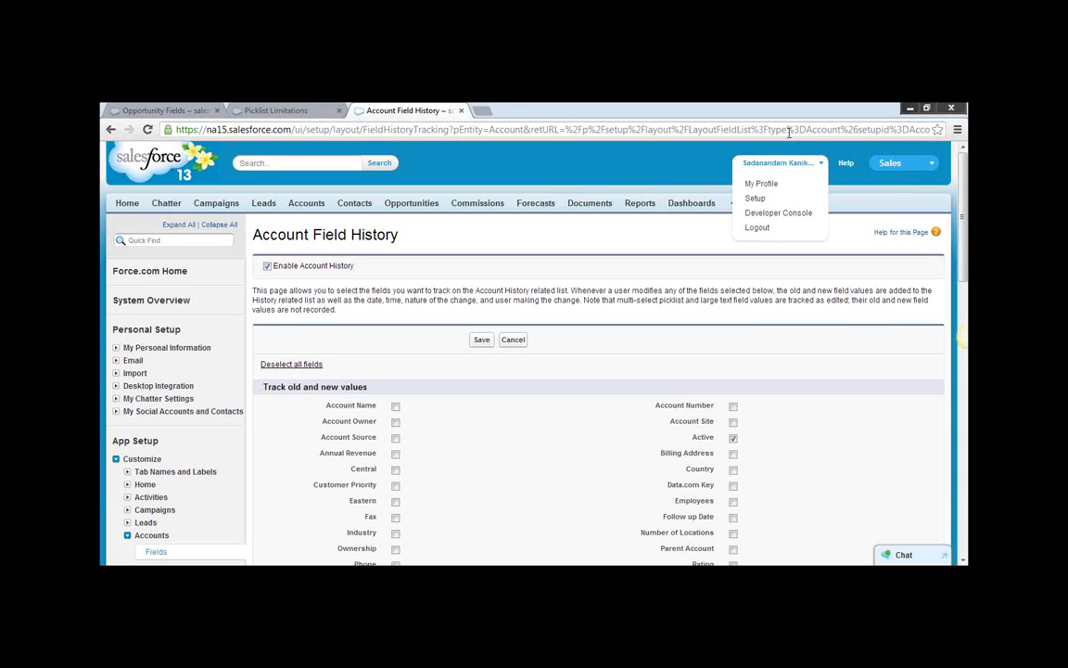
click(759, 199)
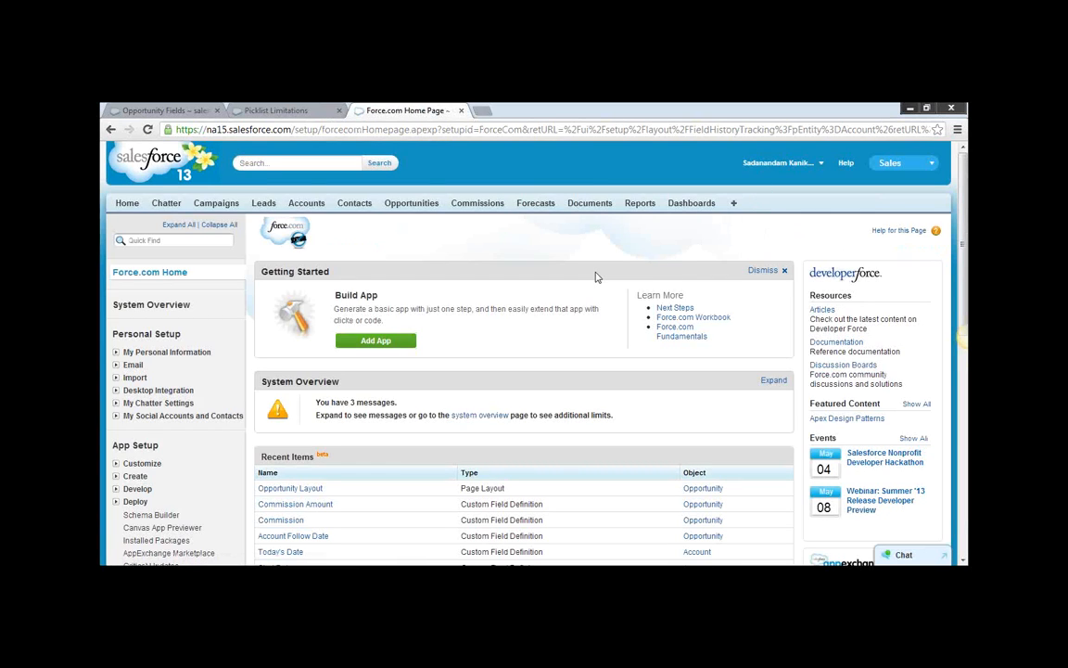
scroll(597, 276, down, 3)
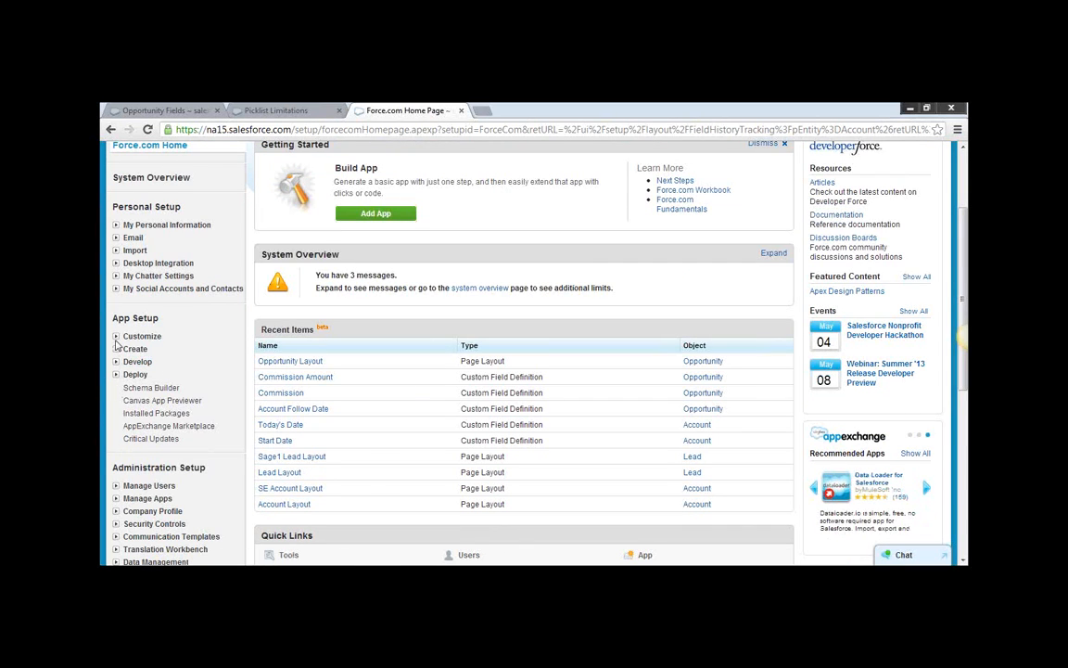
click(117, 337)
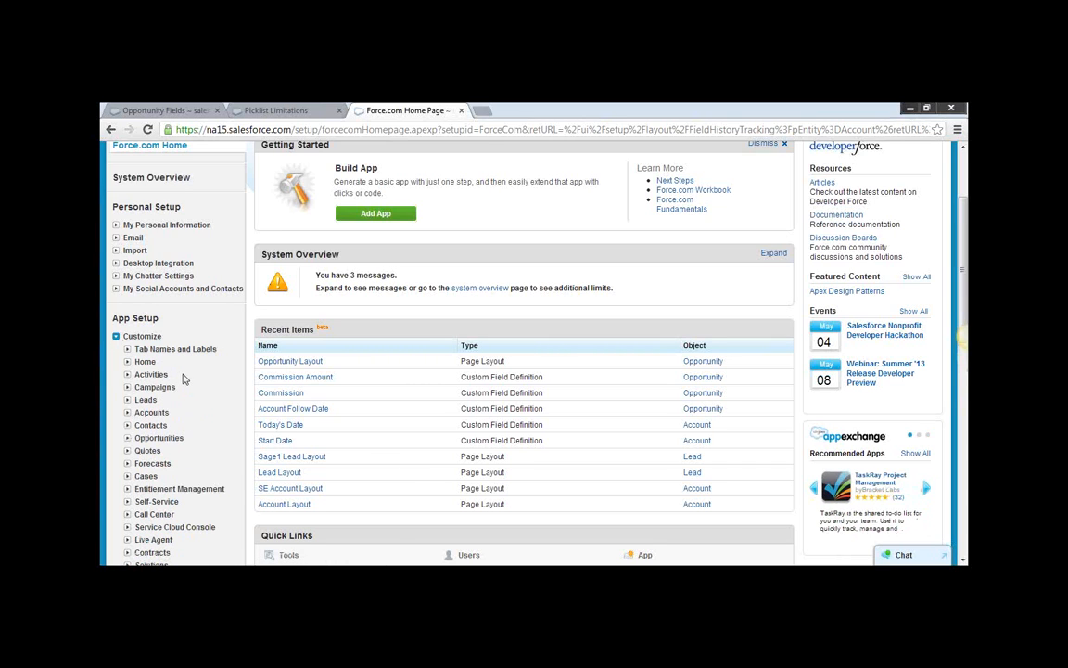
click(156, 414)
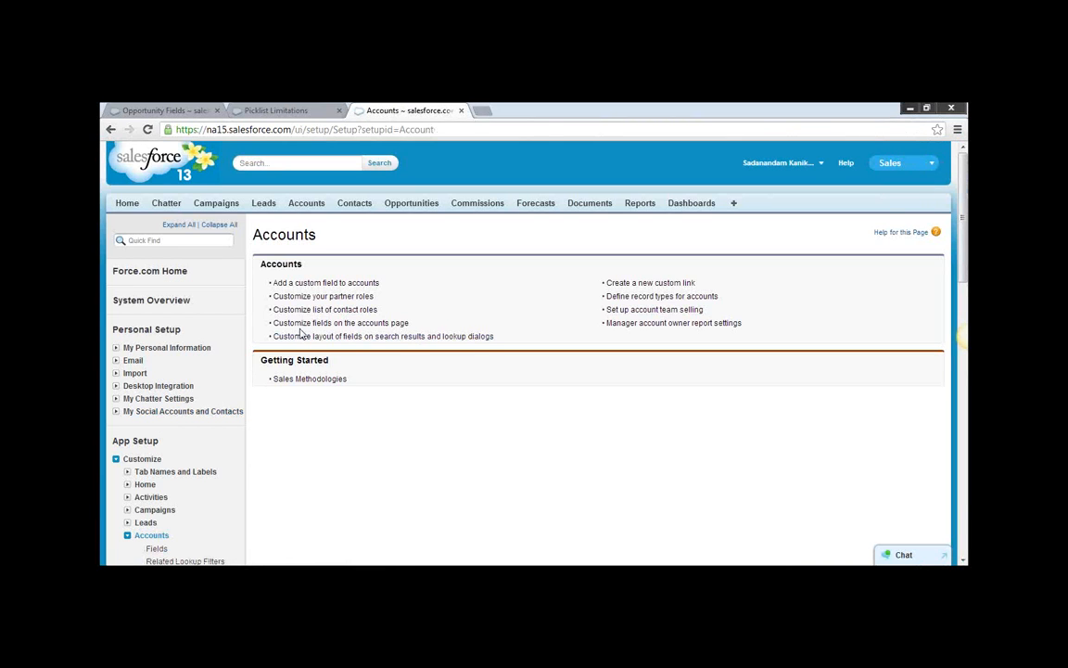
Open the account history tracking settings, enable tracking of old and new values for Annual Revenue and Billing Address, and save.
click(342, 285)
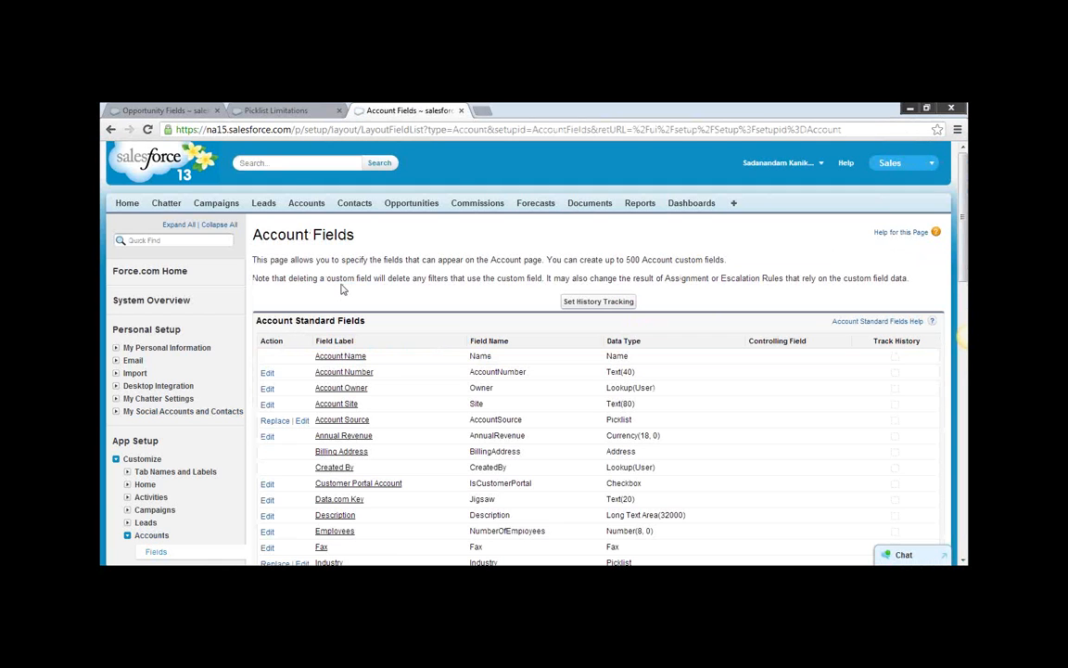
click(613, 303)
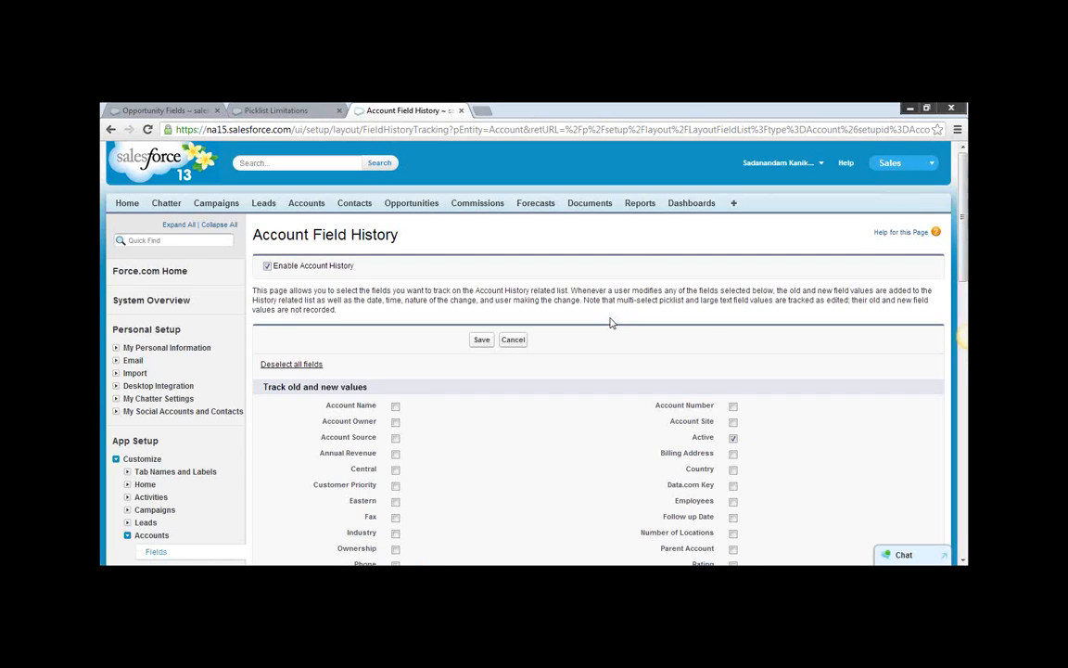
scroll(608, 322, down, 2)
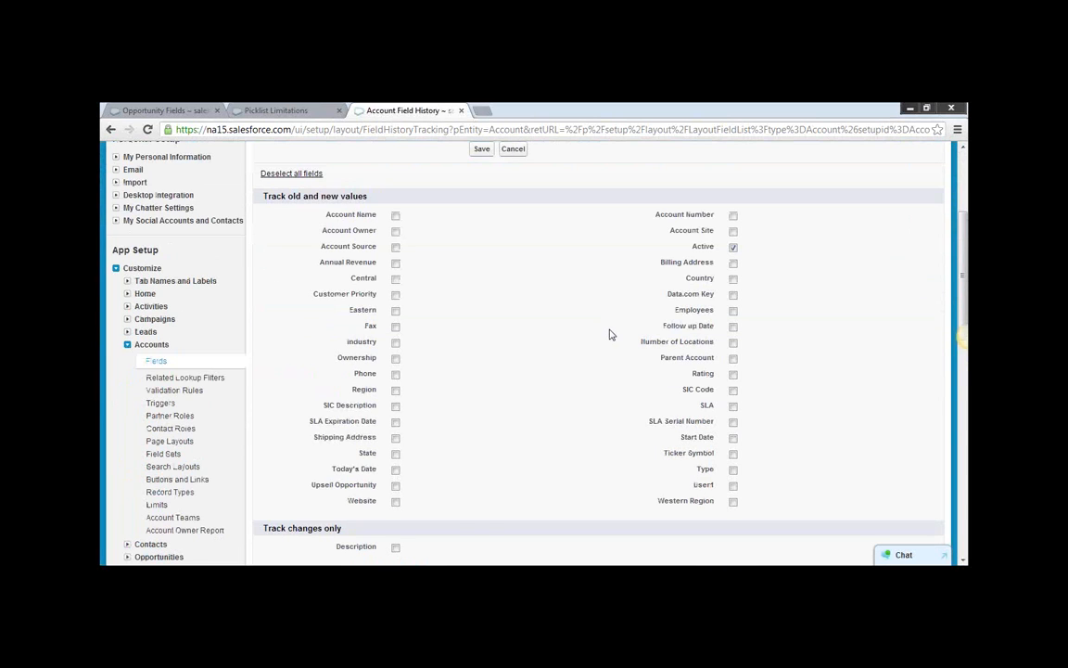
scroll(609, 329, down, 1)
scroll(610, 334, down, 2)
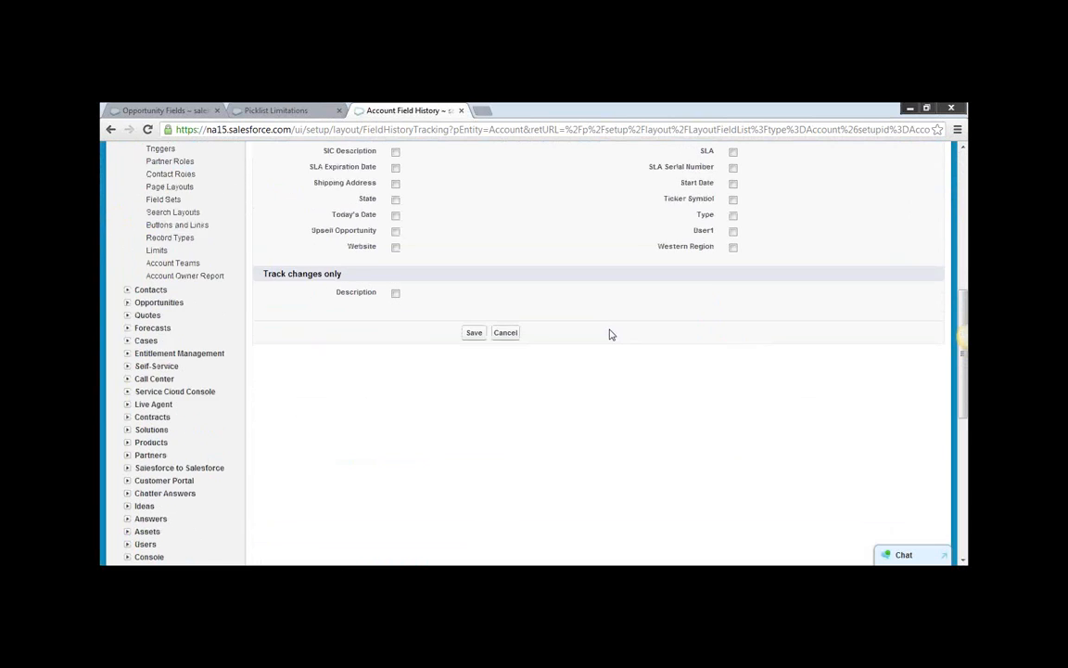
scroll(601, 325, up, 2)
scroll(553, 294, up, 1)
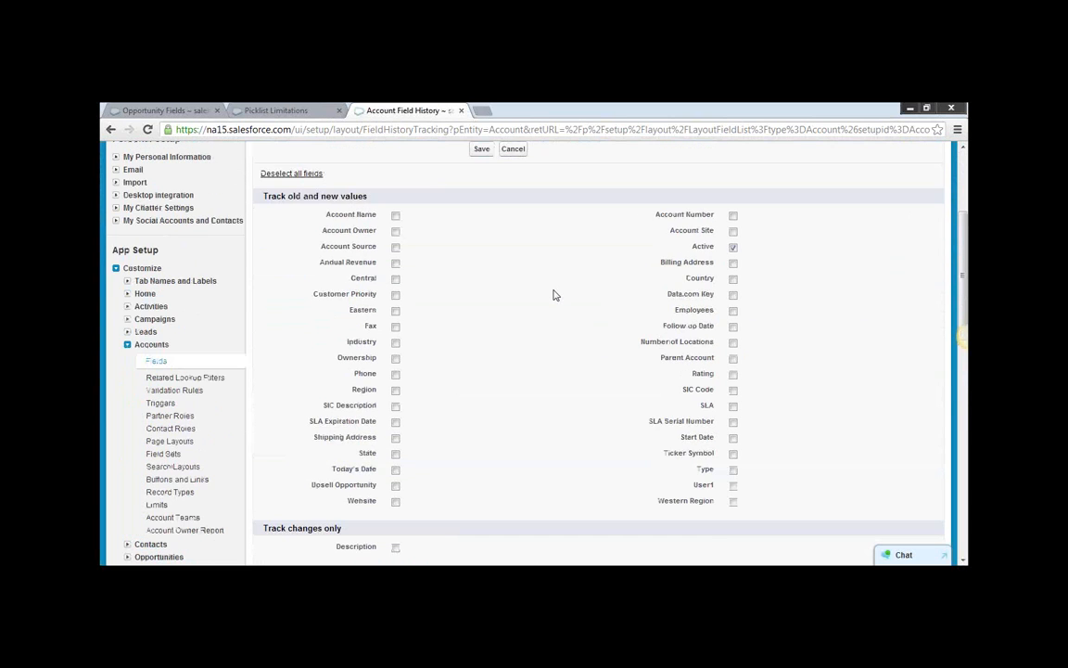
scroll(553, 293, up, 1)
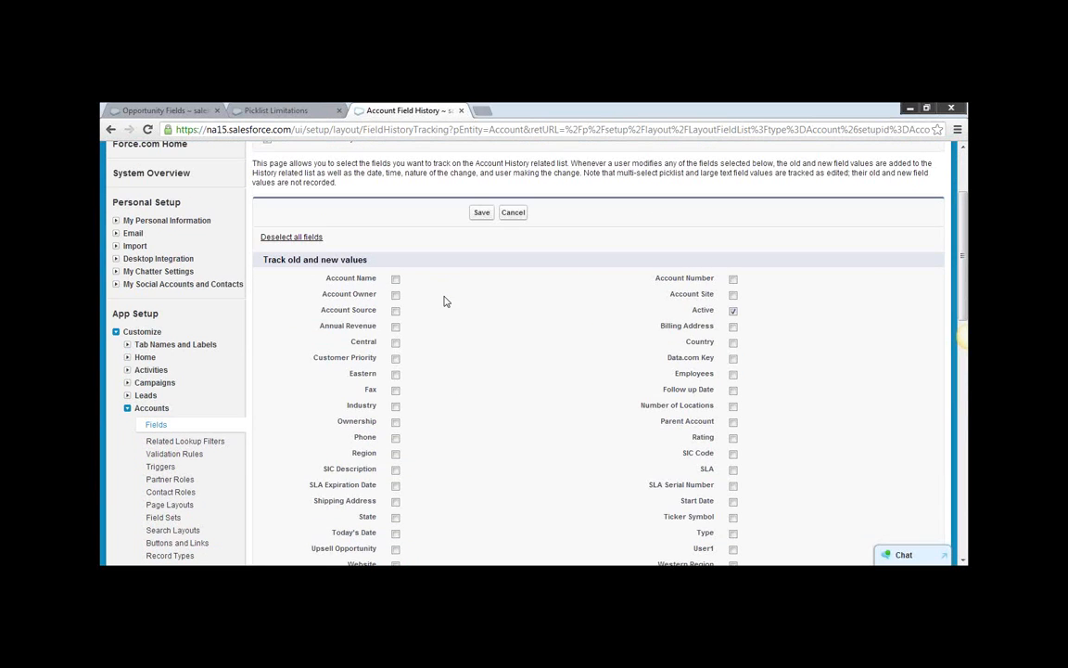
click(396, 328)
click(734, 312)
scroll(828, 335, down, 4)
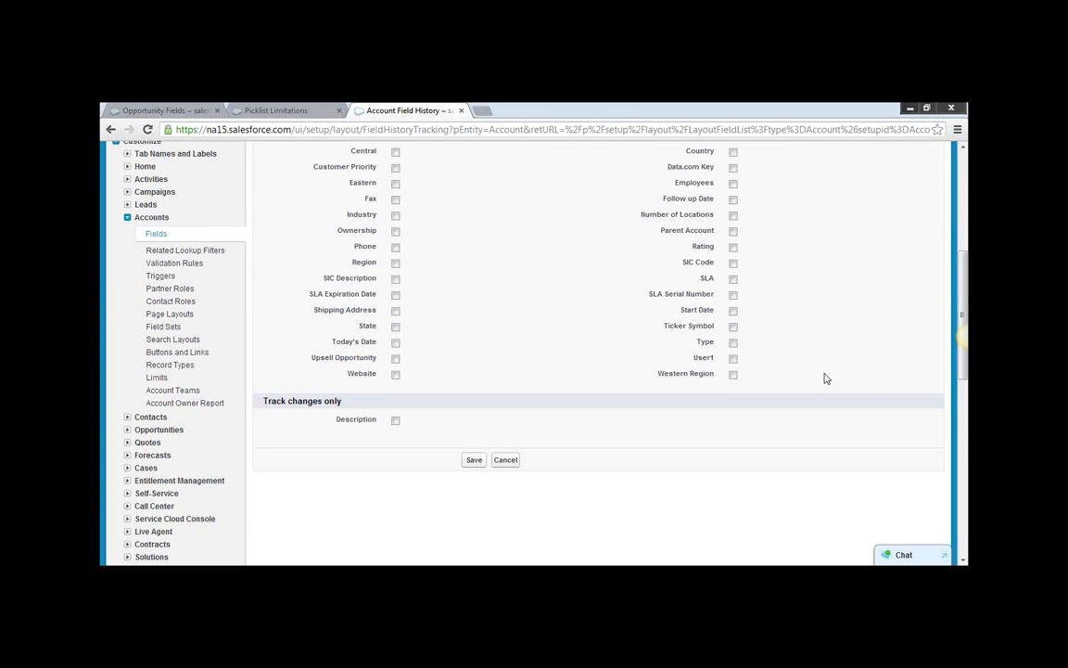
click(475, 333)
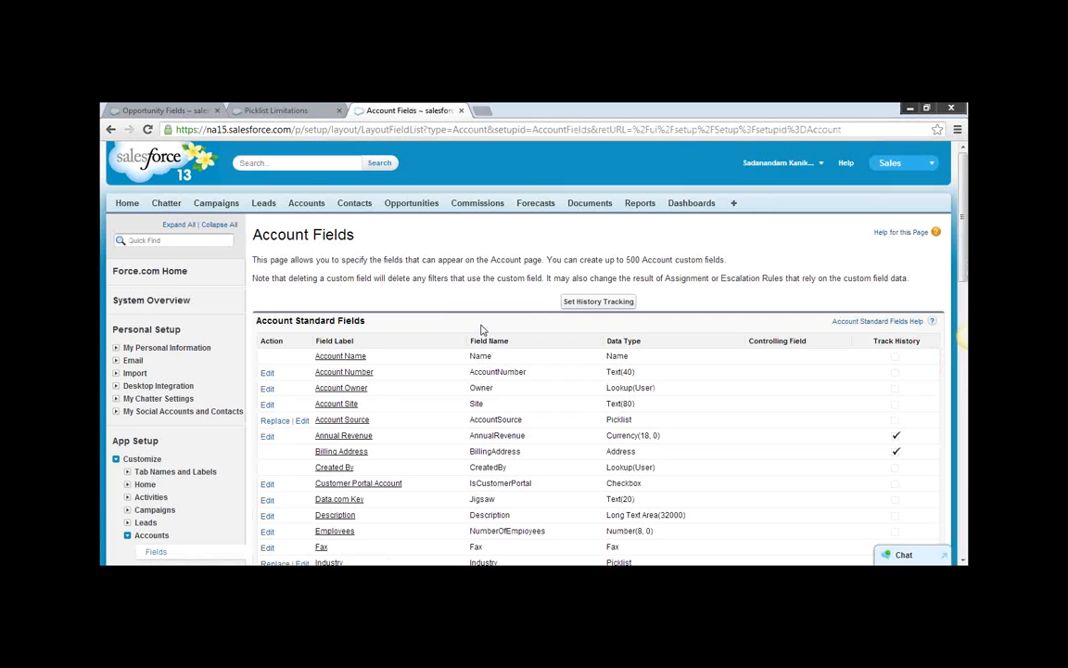
Open the Dickenson plc account from the recent accounts and search its page for "Reven".
scroll(486, 327, down, 15)
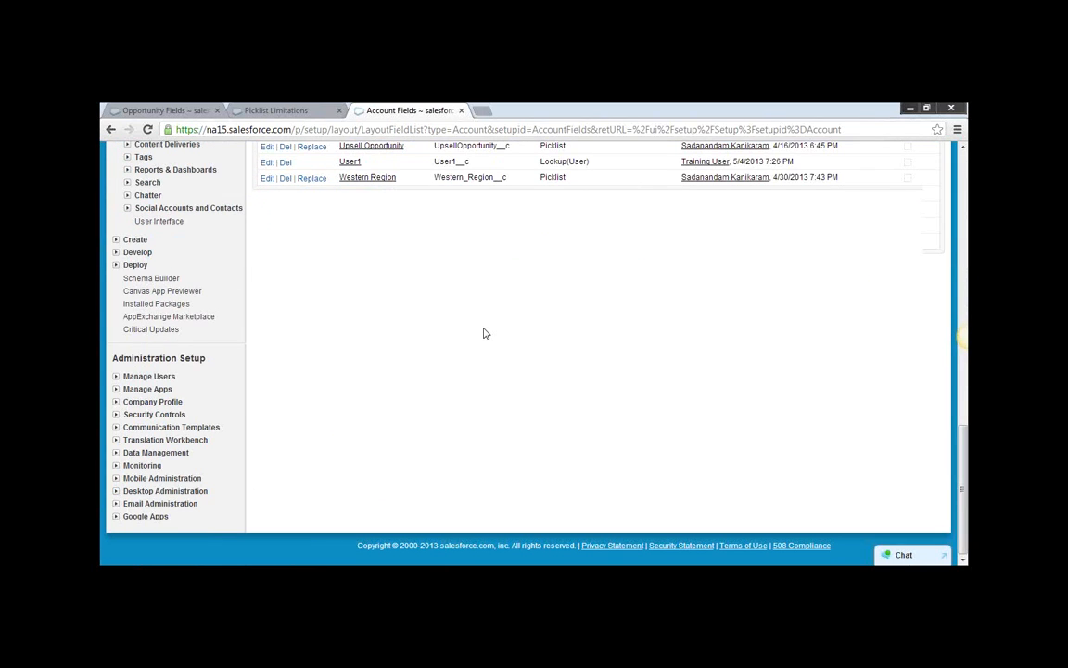
scroll(483, 333, up, 15)
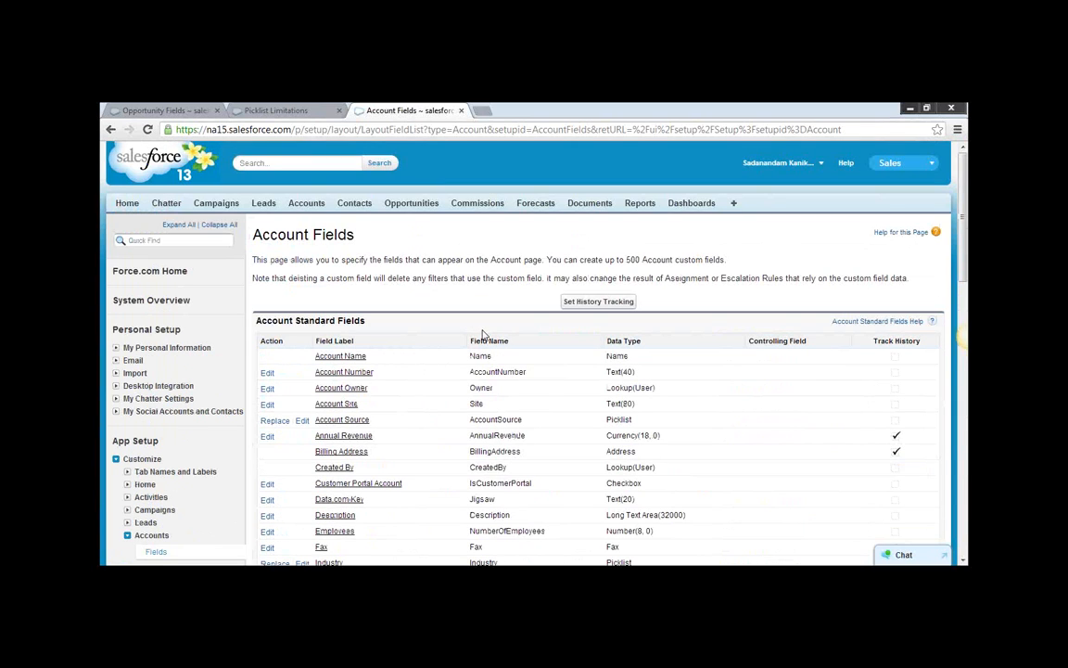
click(302, 205)
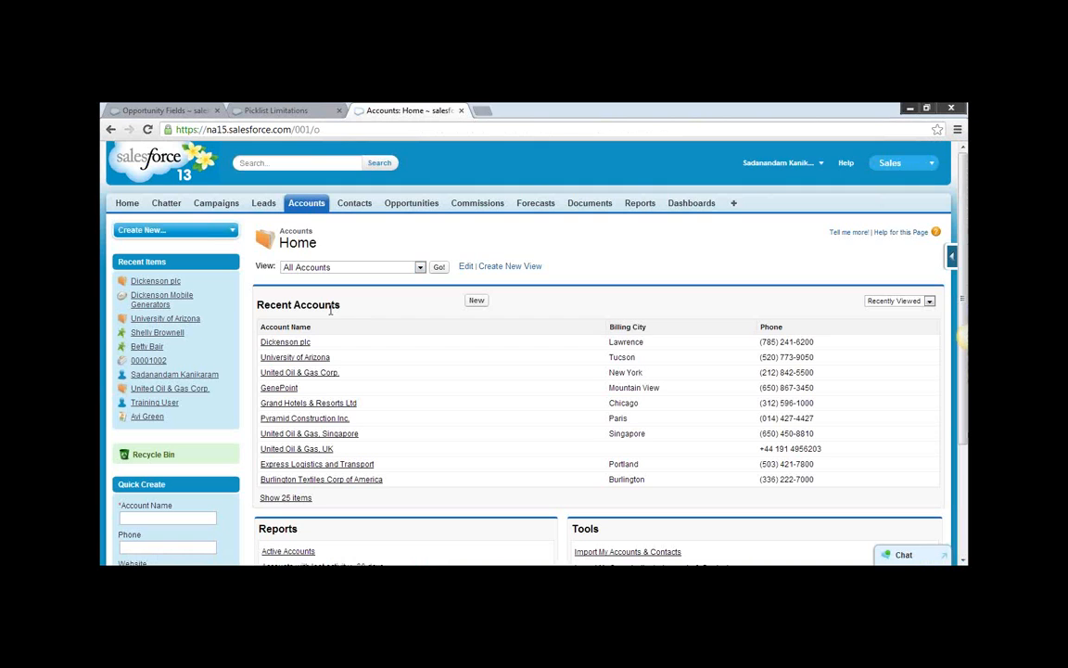
click(289, 342)
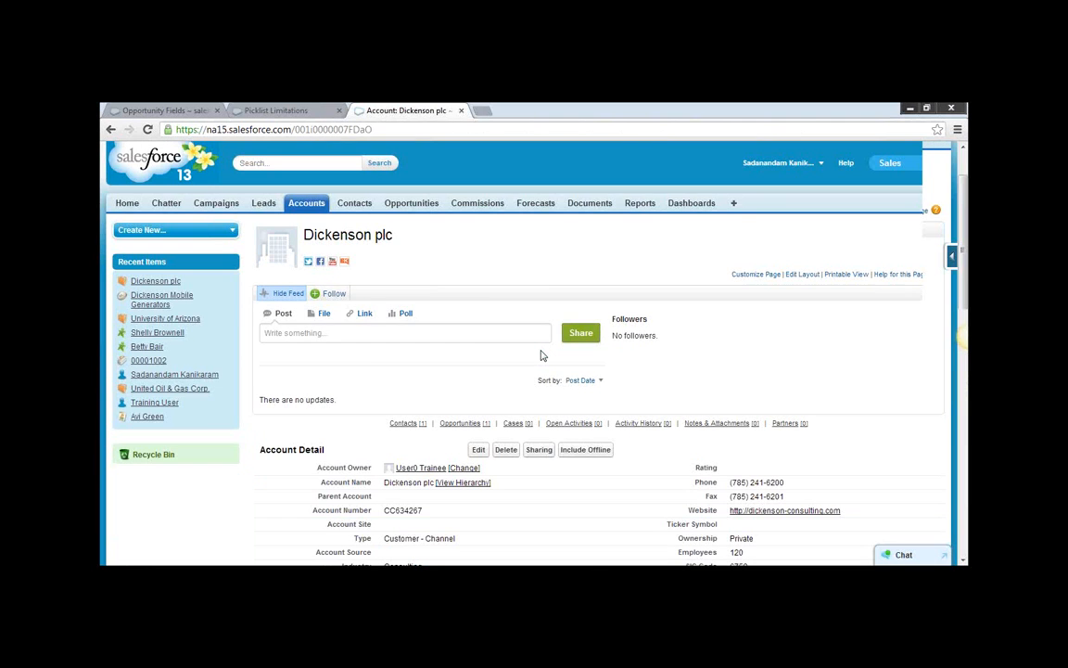
scroll(543, 355, down, 3)
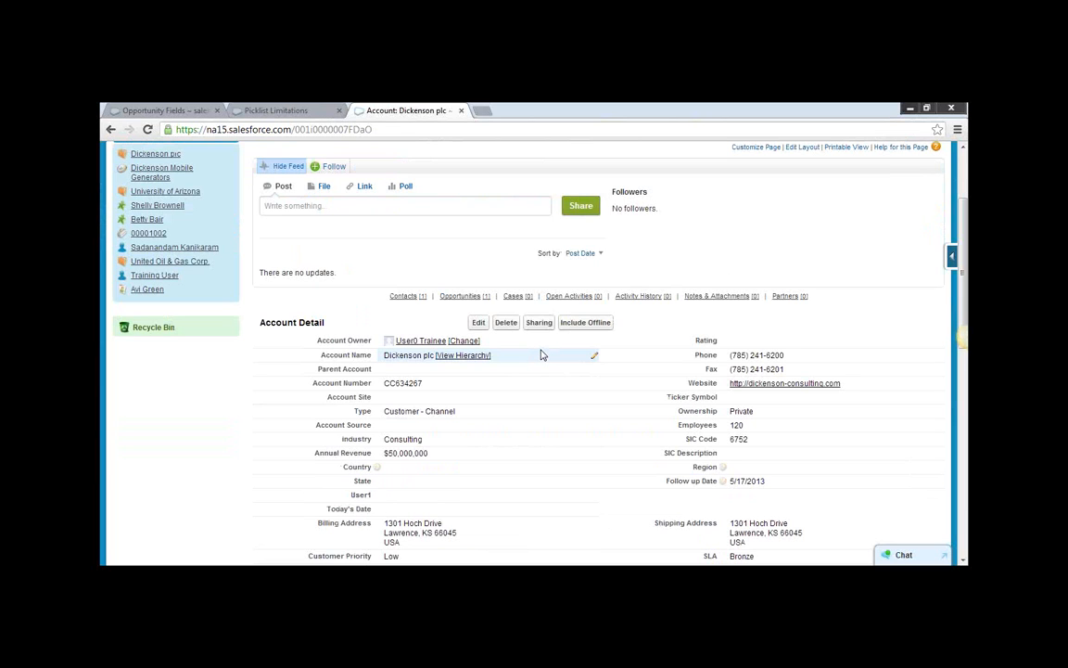
key(ctrl+f)
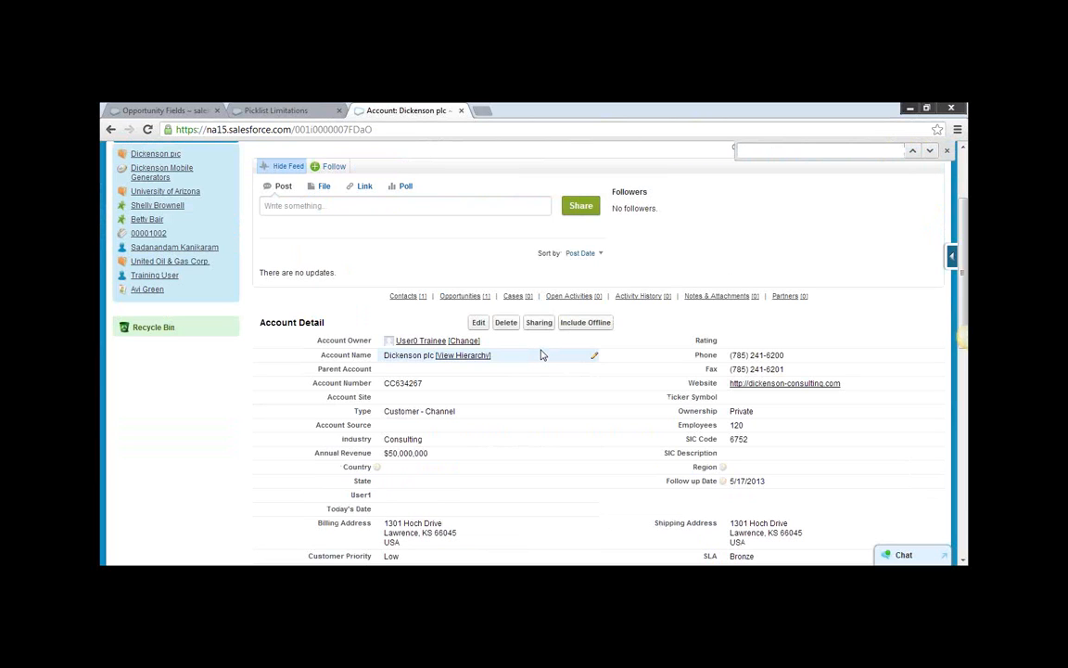
text(Reven)
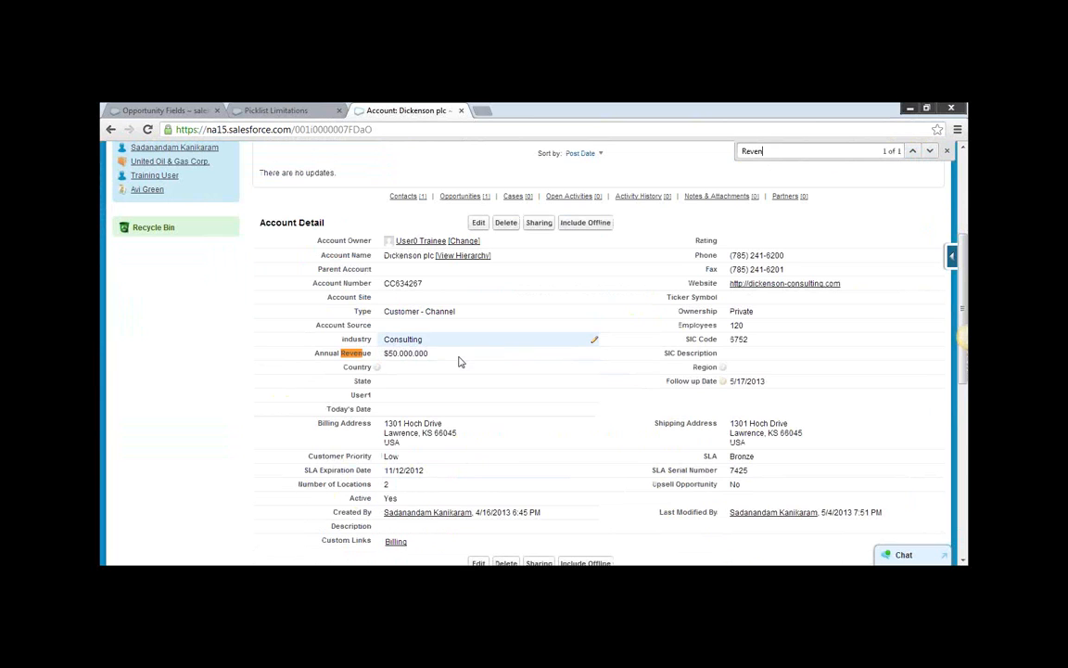
Edit the account: set Annual Revenue to 150,000,000, swap the last two digits of the billing postal code, and save.
click(478, 223)
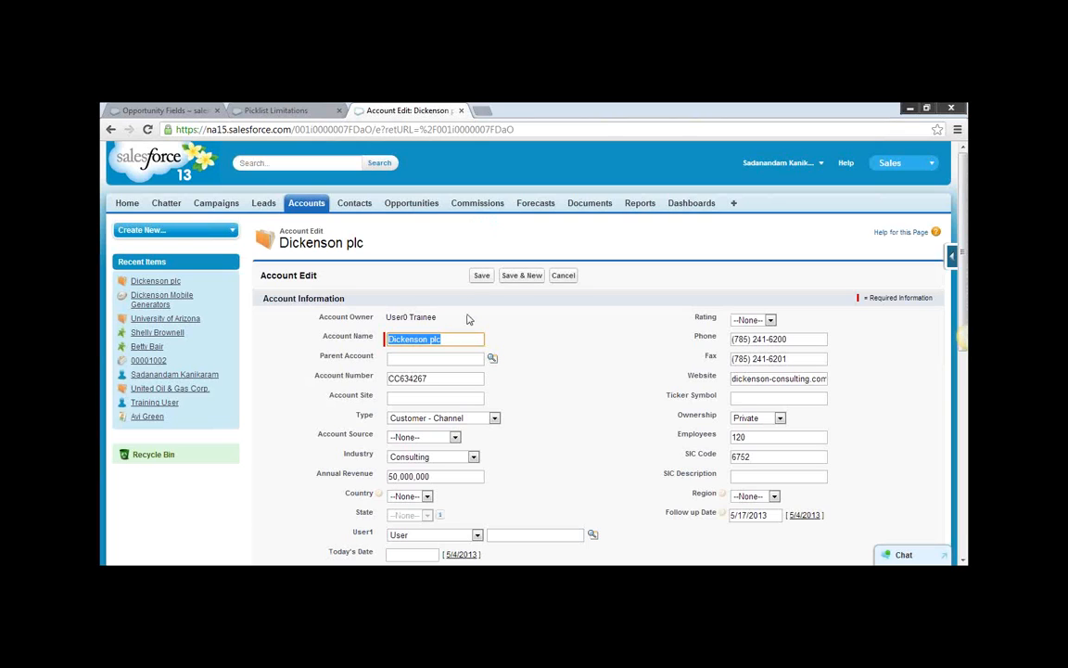
click(393, 475)
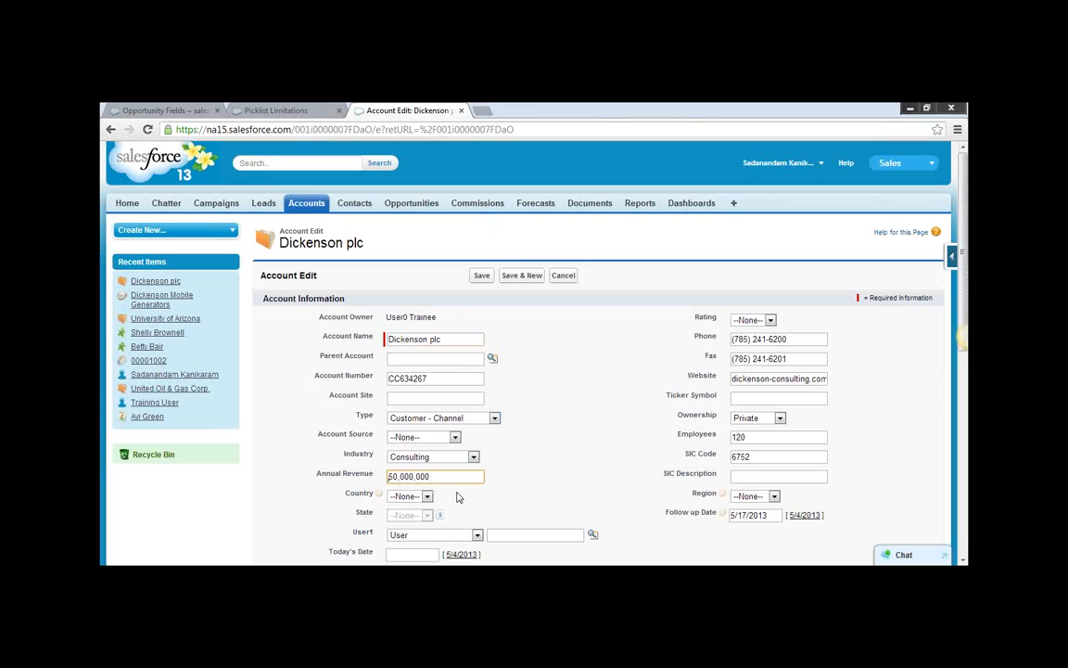
text(1)
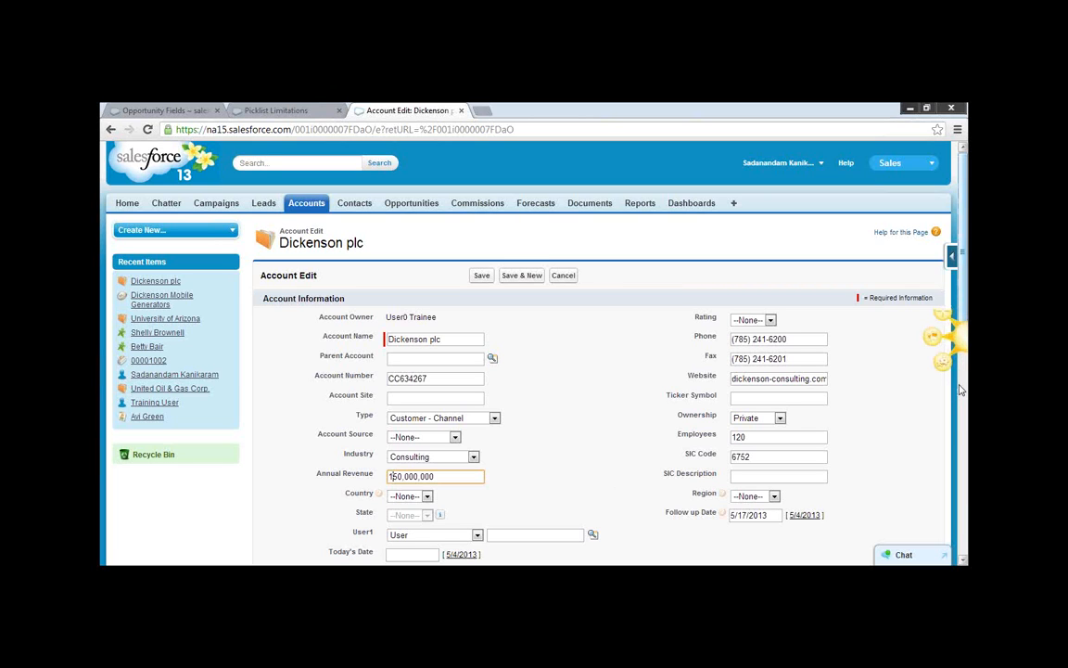
scroll(962, 380, down, 4)
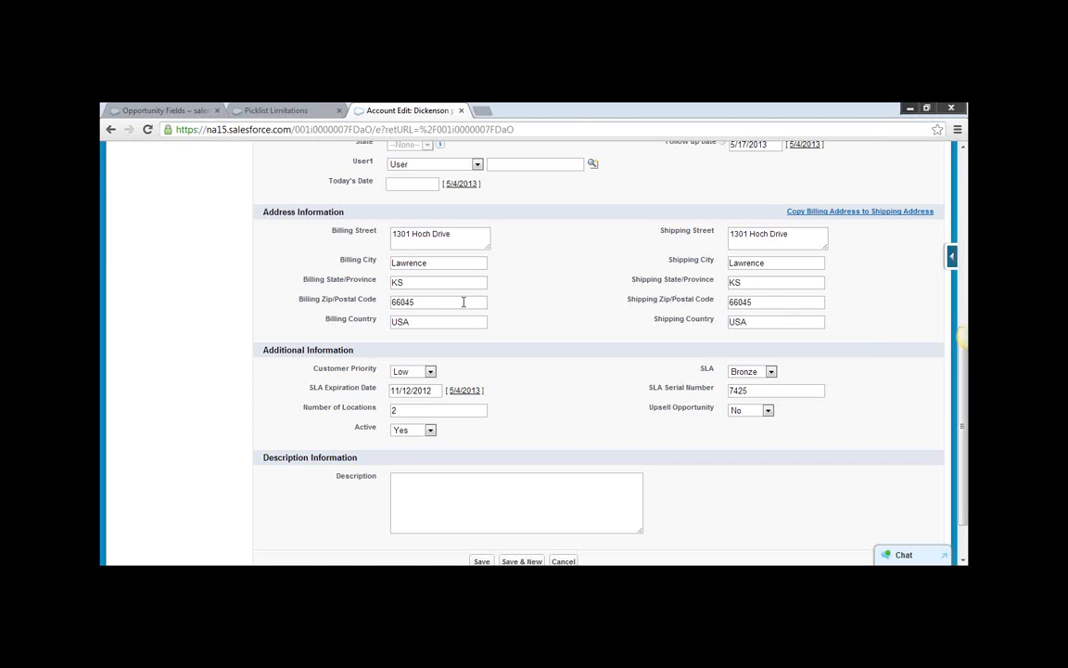
click(428, 300)
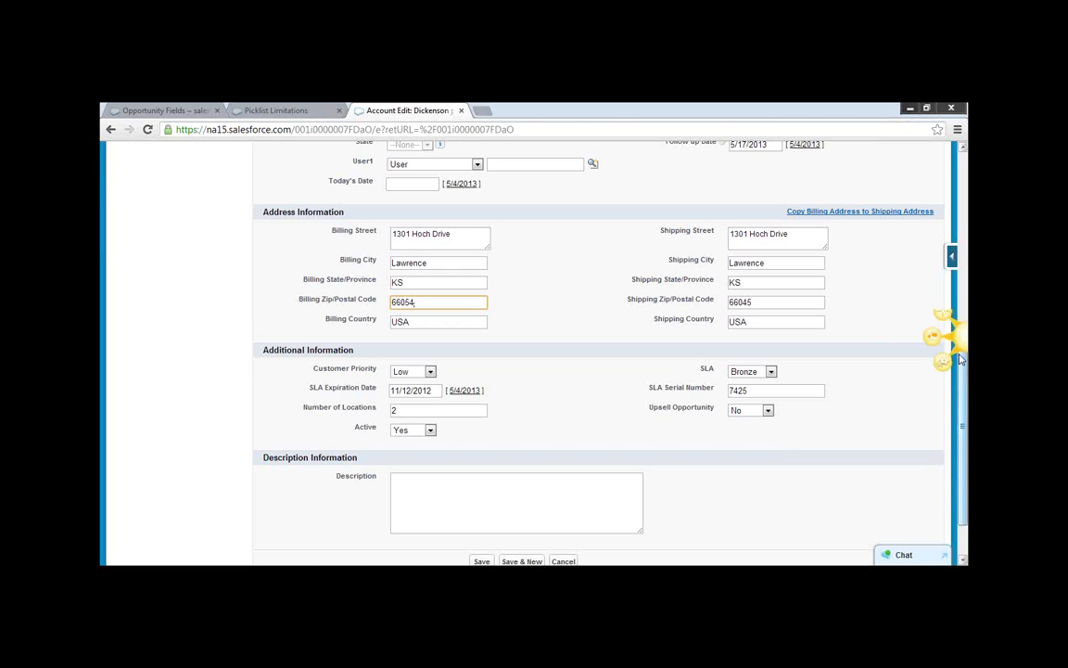
click(481, 561)
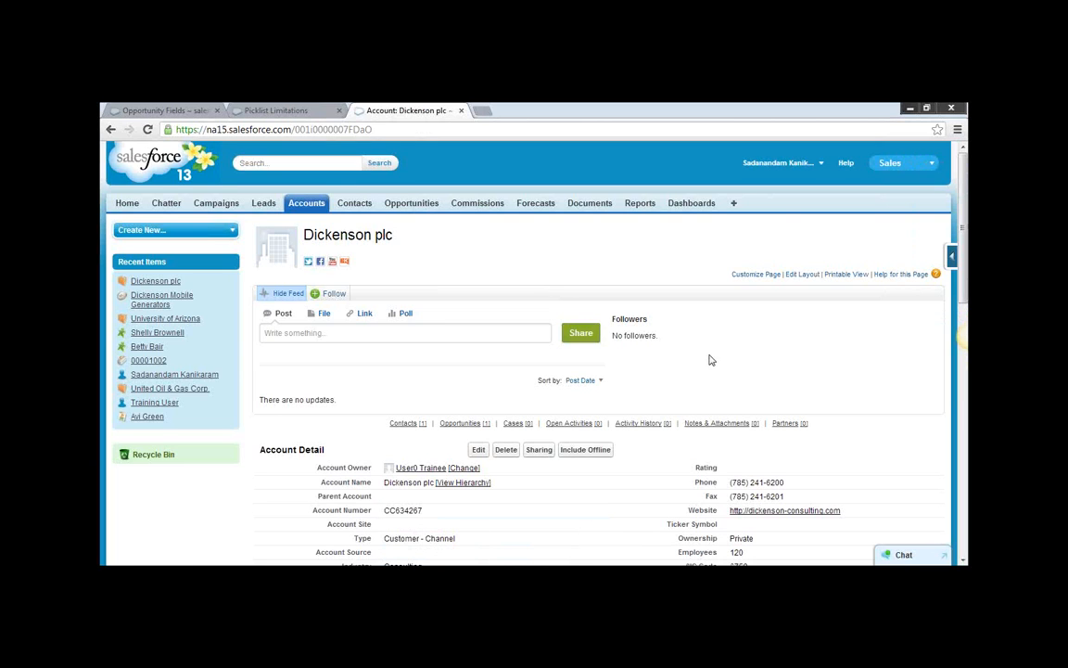
Check the account page for a history section, open its page layout for editing and show the available related lists.
scroll(890, 325, down, 1)
drag(960, 313, 963, 221)
scroll(957, 378, down, 2)
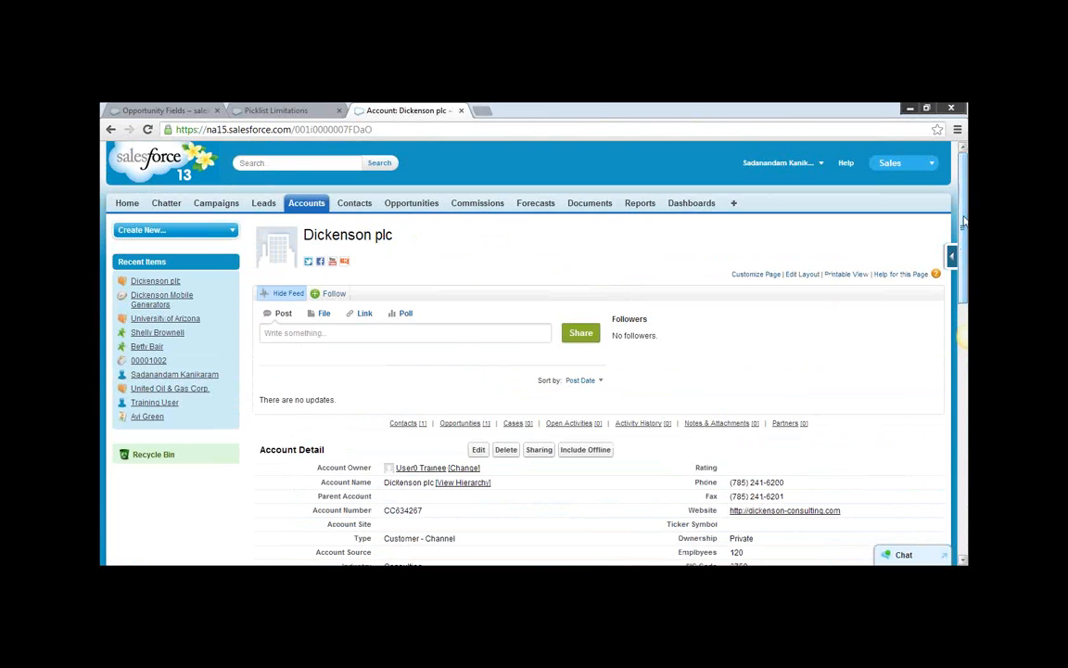
click(797, 275)
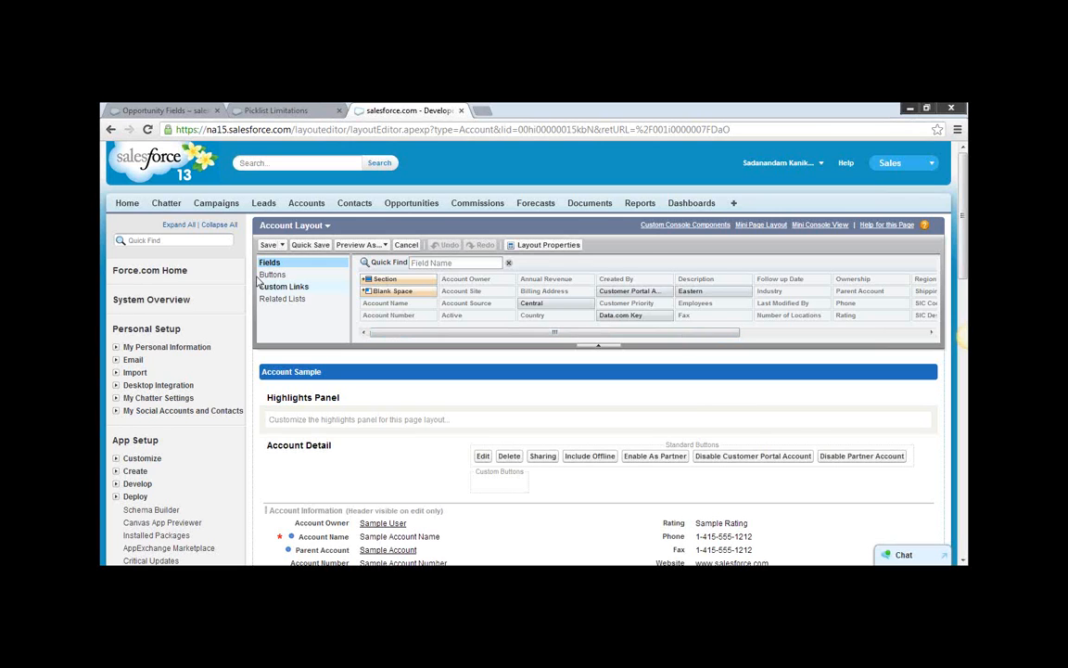
click(300, 300)
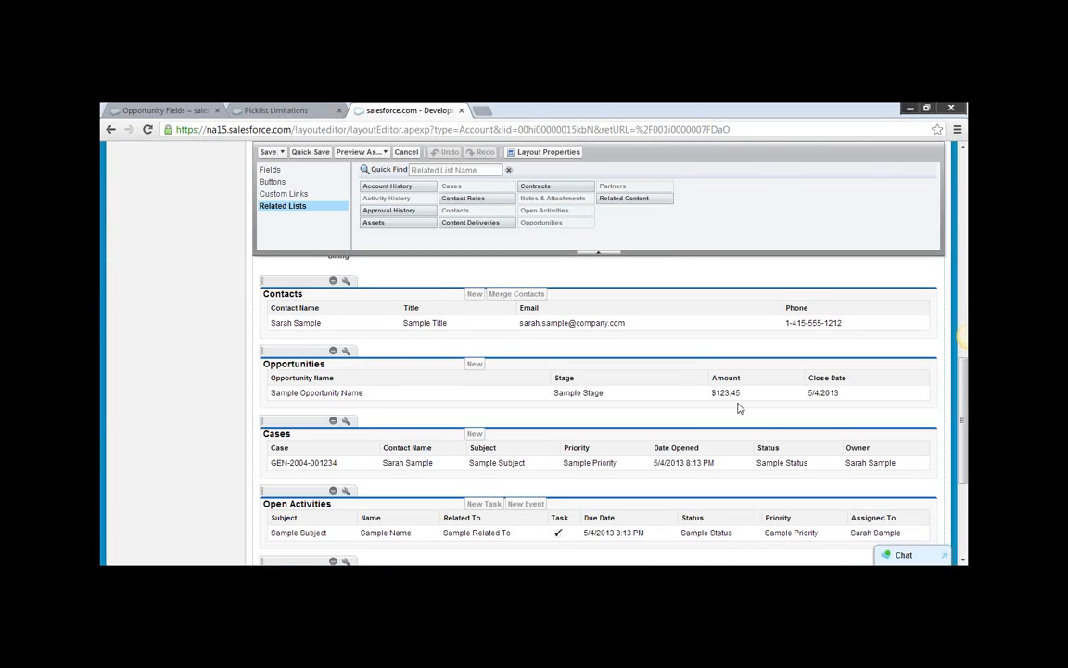
Add the Account History related list between Contacts and Opportunities, and save the layout, overwriting users' related list customizations.
scroll(963, 416, down, 1)
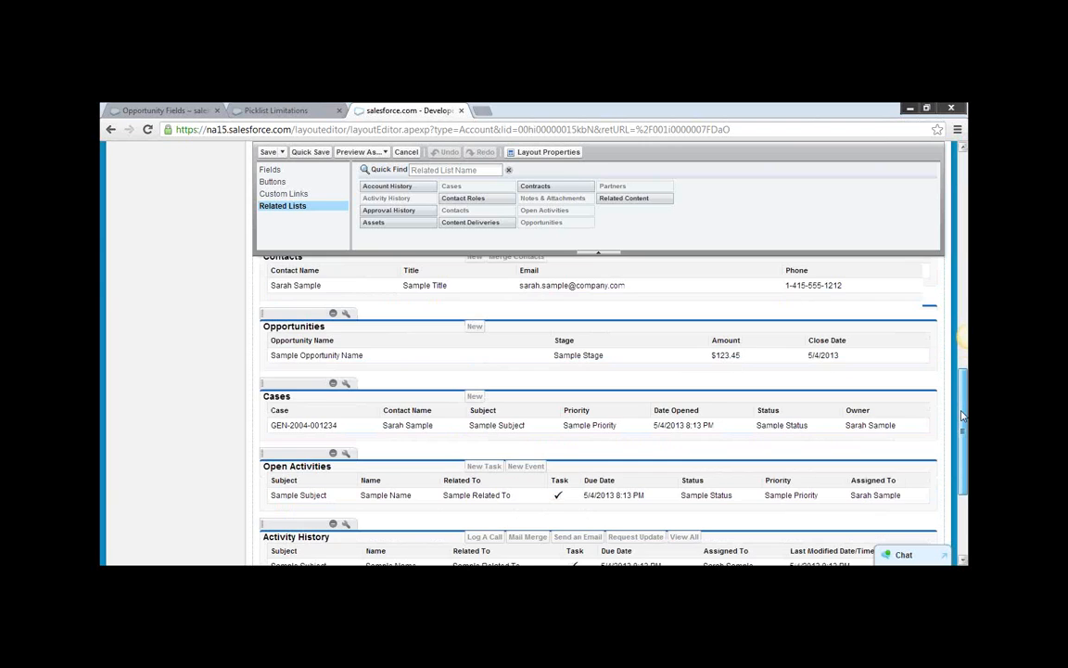
scroll(962, 417, down, 1)
drag(959, 414, 956, 185)
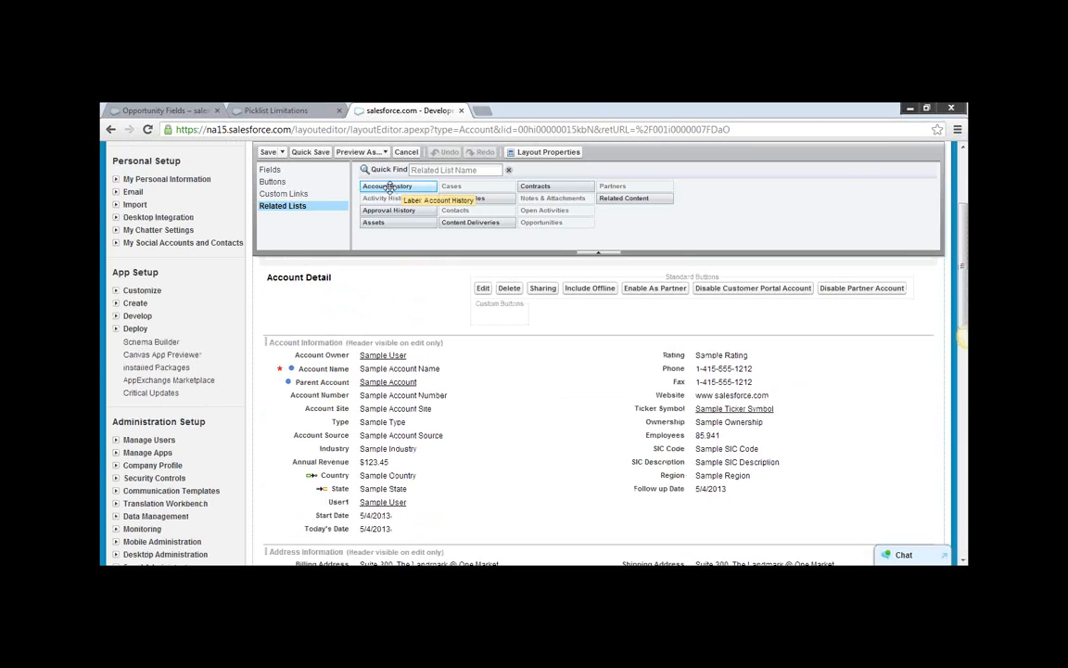
drag(384, 189, 257, 488)
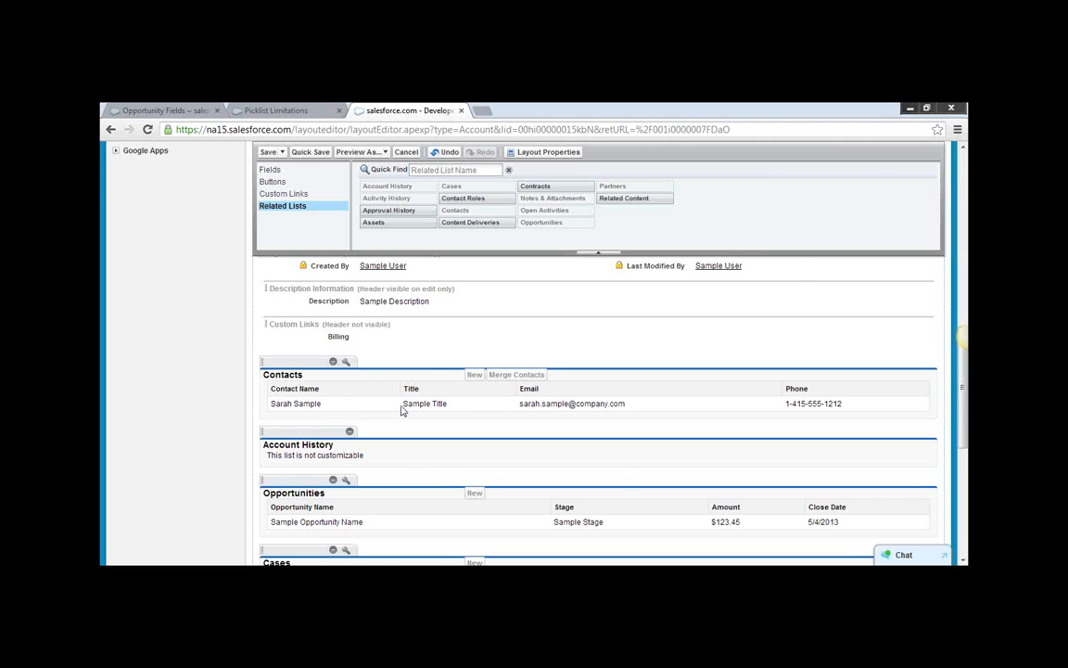
scroll(402, 410, up, 1)
scroll(400, 405, up, 8)
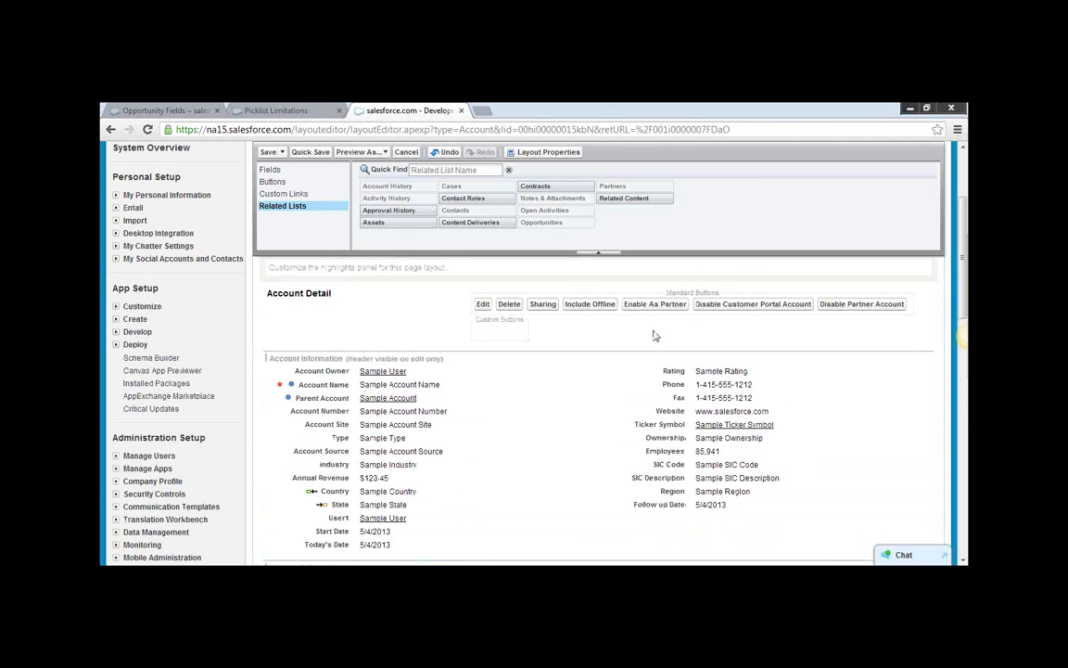
click(270, 154)
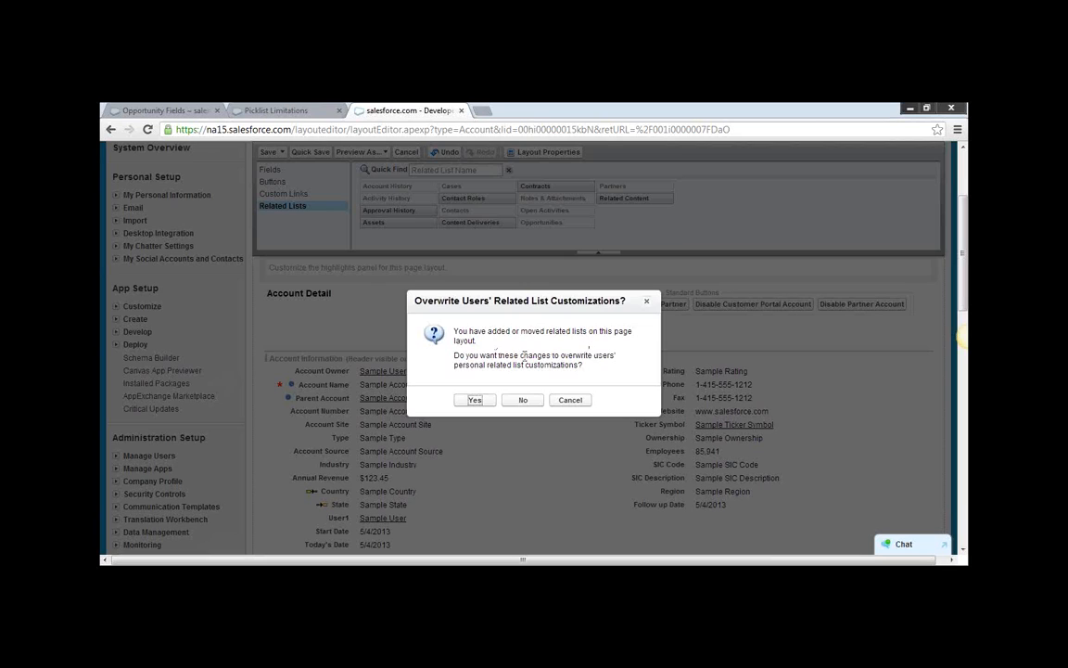
click(476, 399)
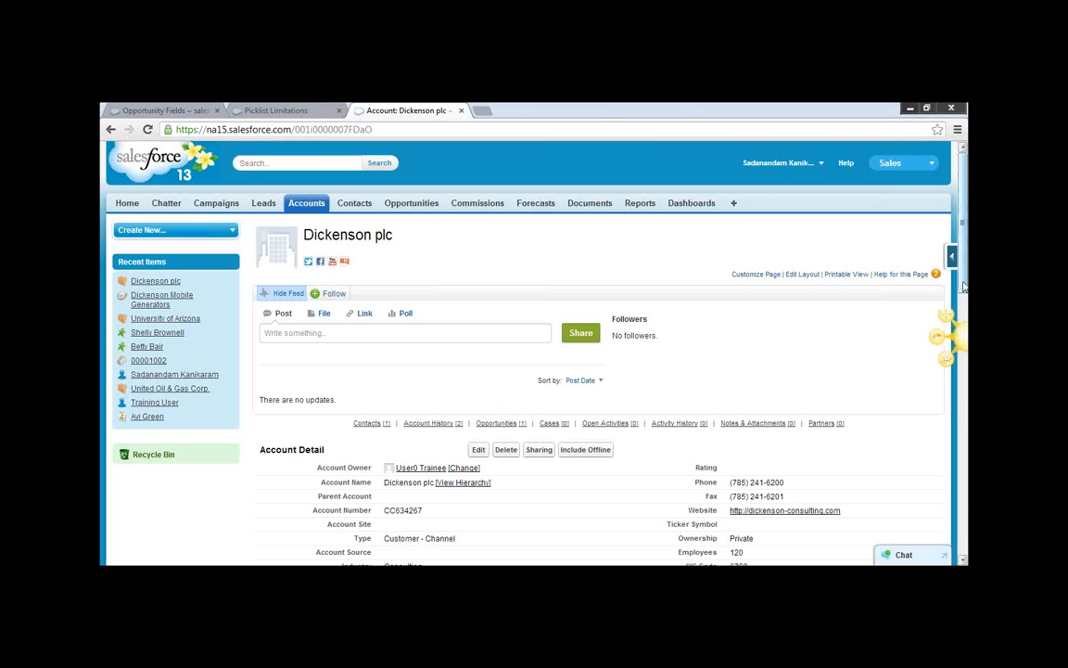
Review the Account History related list on the Dickenson plc account page.
drag(963, 286, 961, 483)
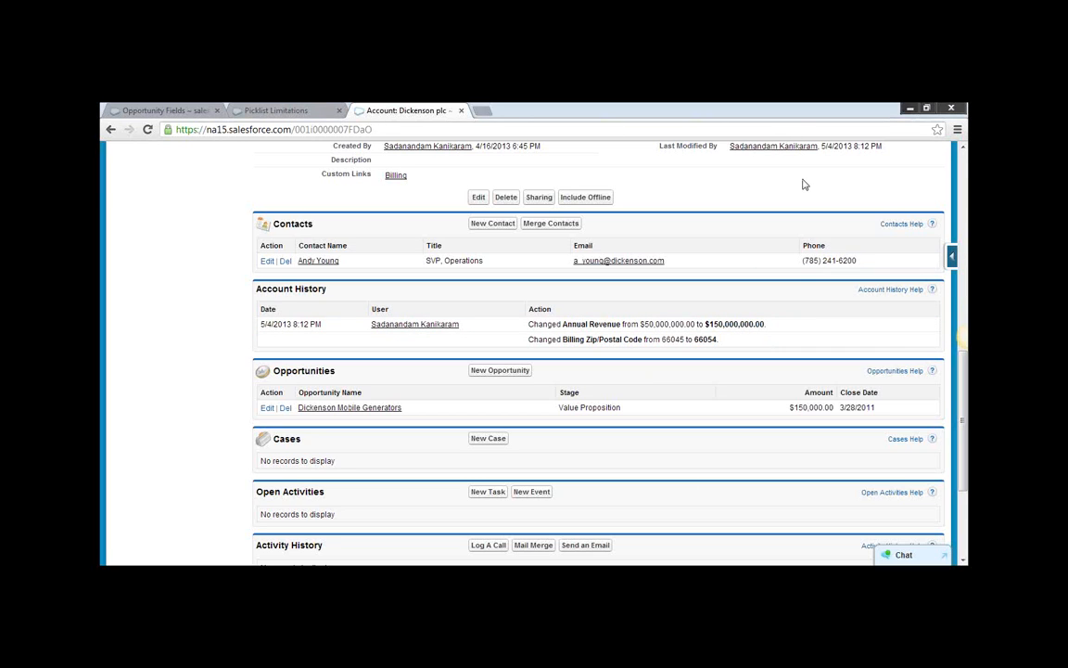
drag(965, 397, 964, 304)
drag(962, 369, 963, 262)
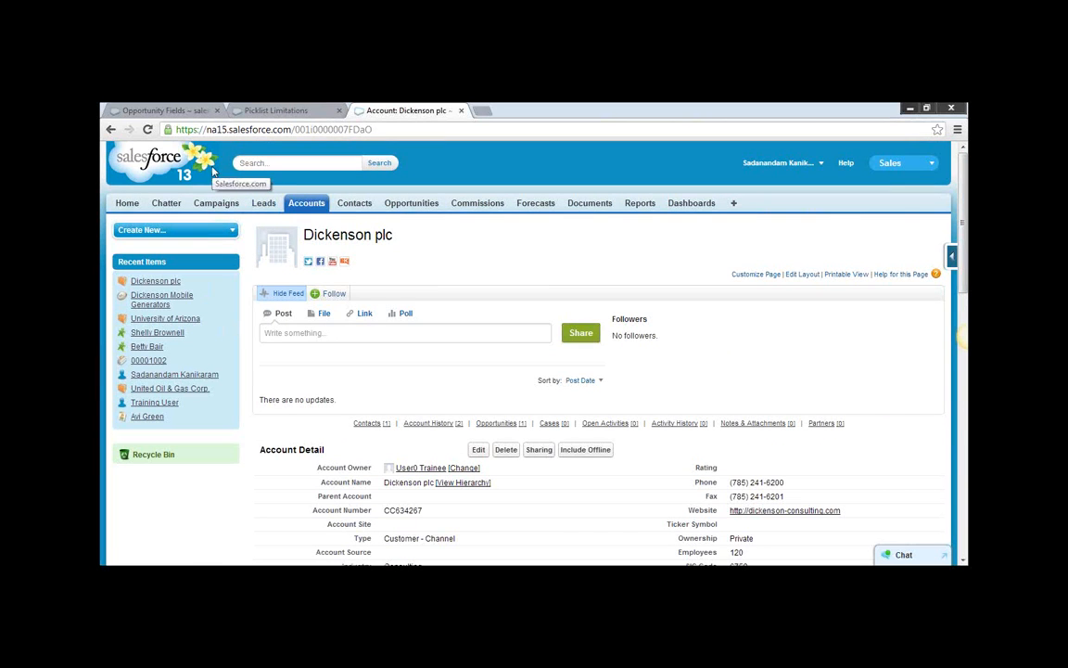
Open the setup area and show the fields of the Lead object.
click(821, 163)
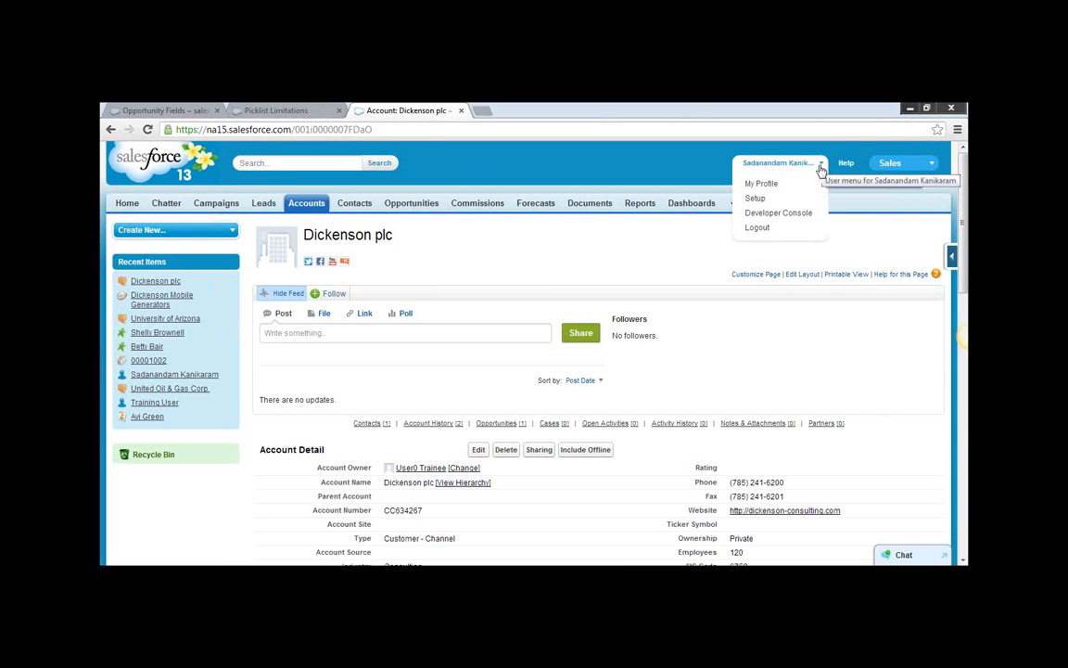
click(755, 198)
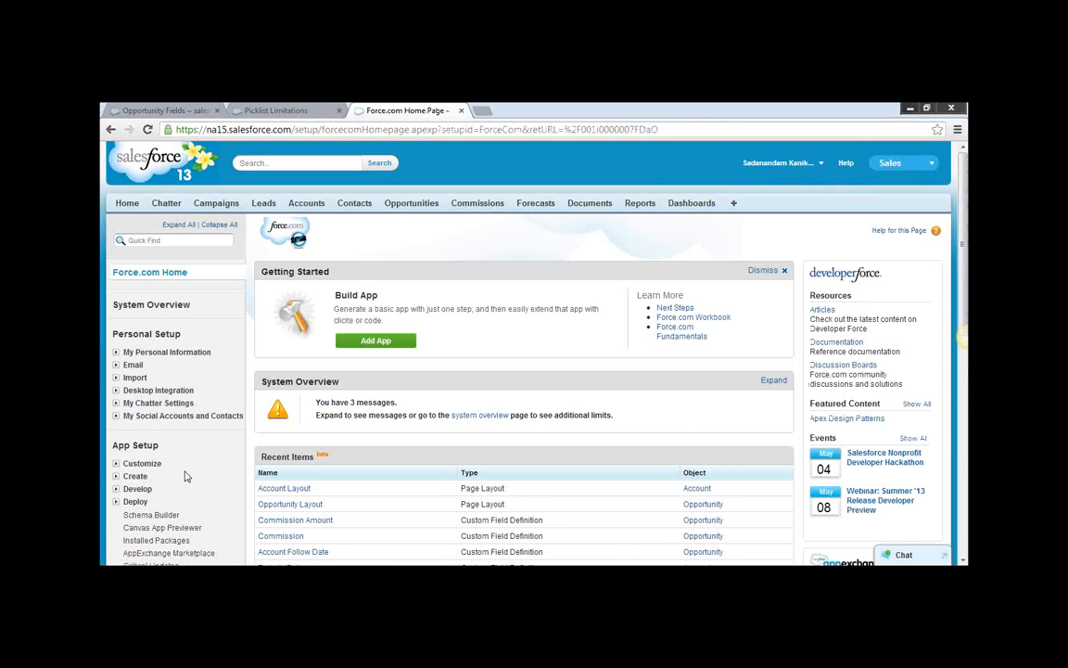
scroll(186, 476, down, 3)
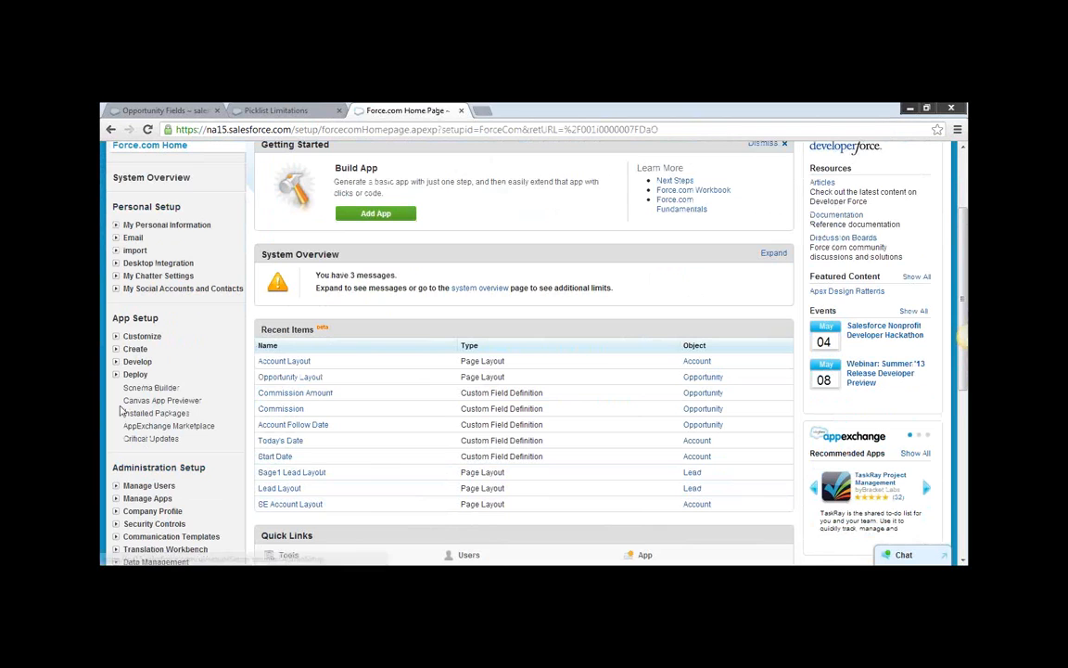
click(116, 336)
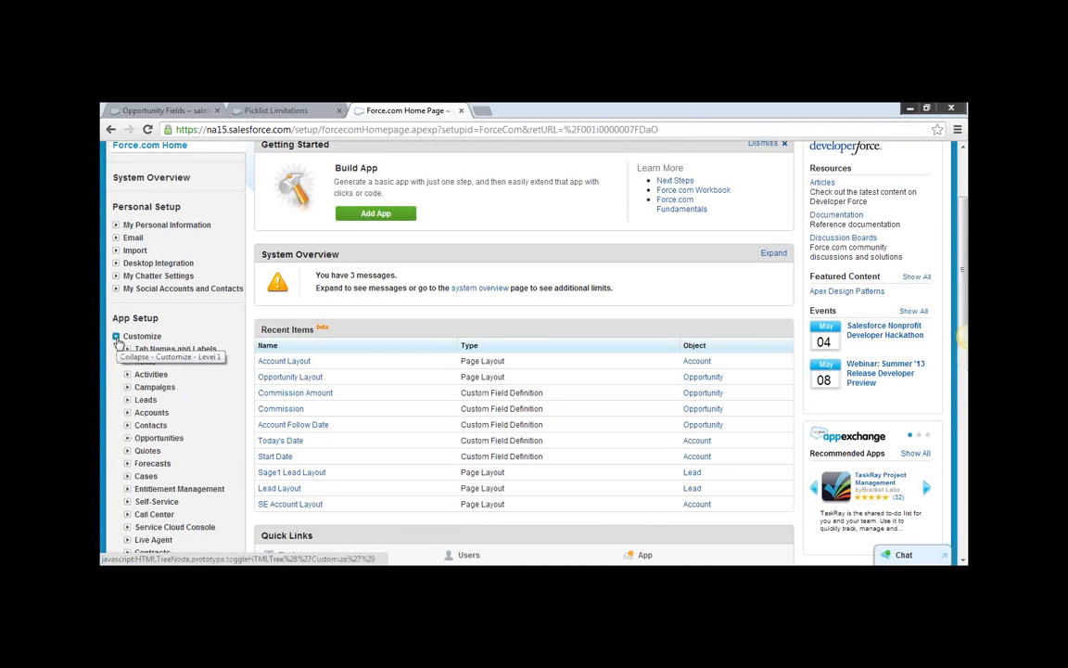
click(128, 400)
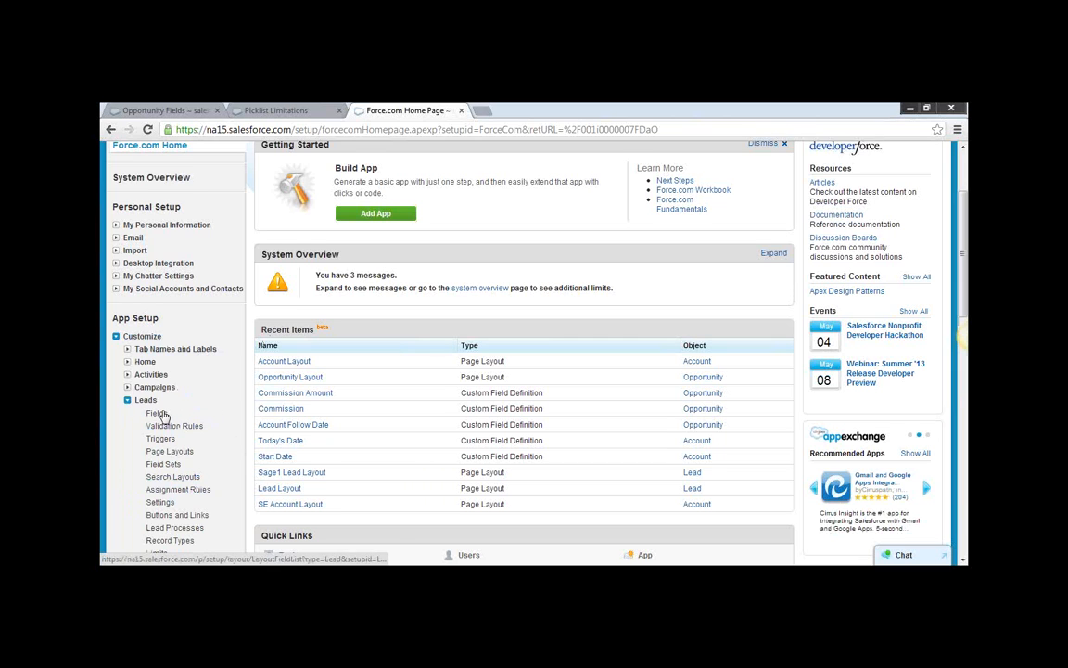
click(157, 414)
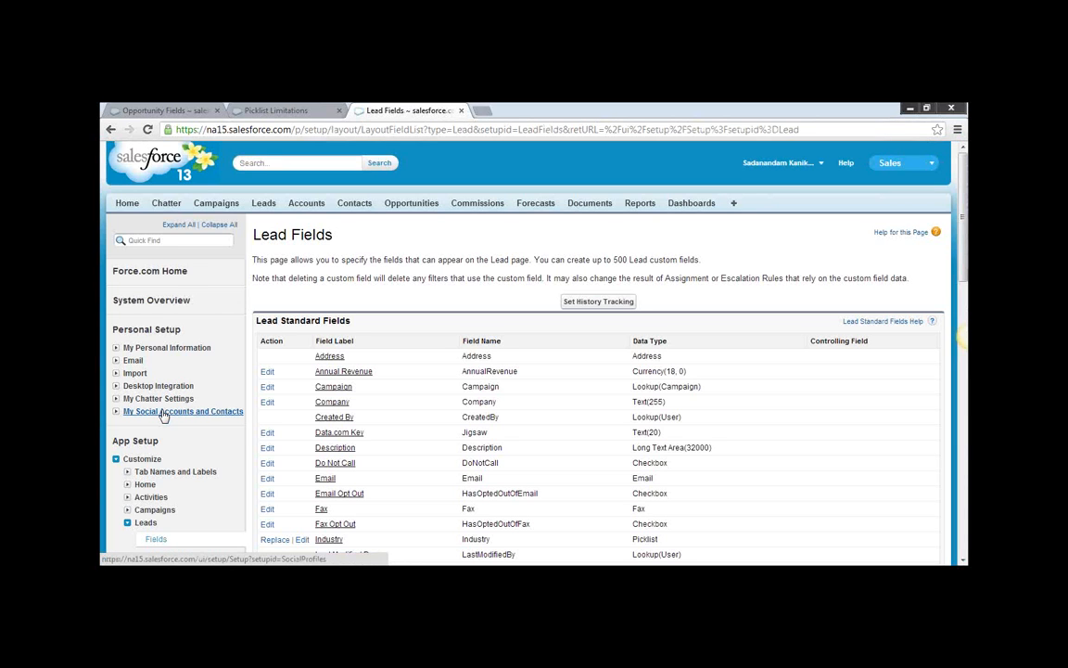
Enable Lead History, track old and new values for Annual Revenue, and save the history tracking settings.
click(611, 307)
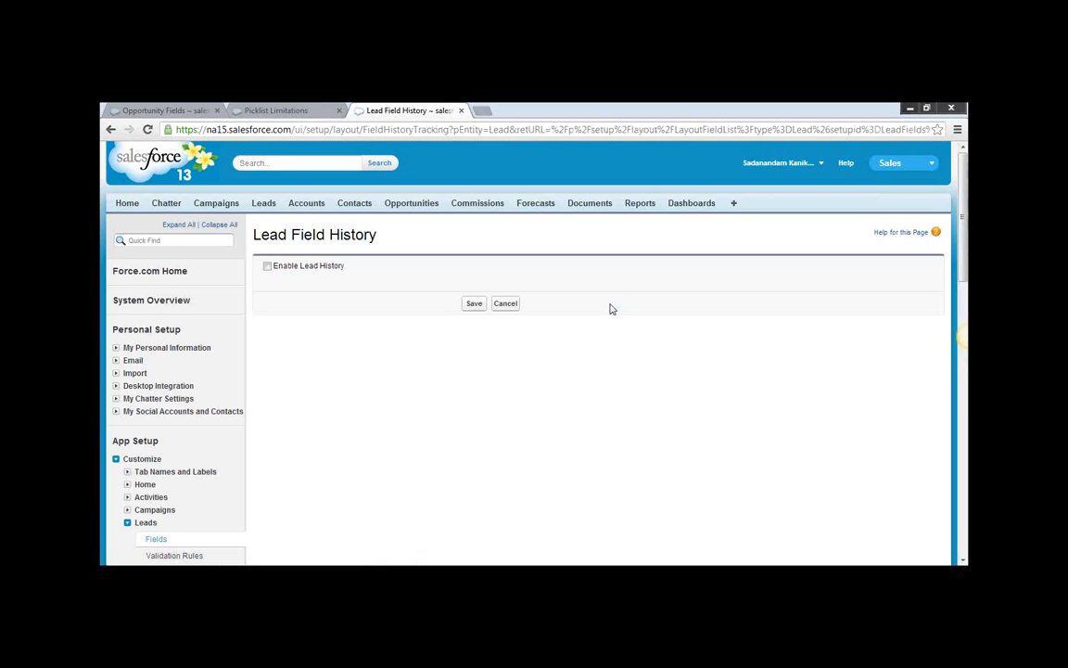
click(267, 267)
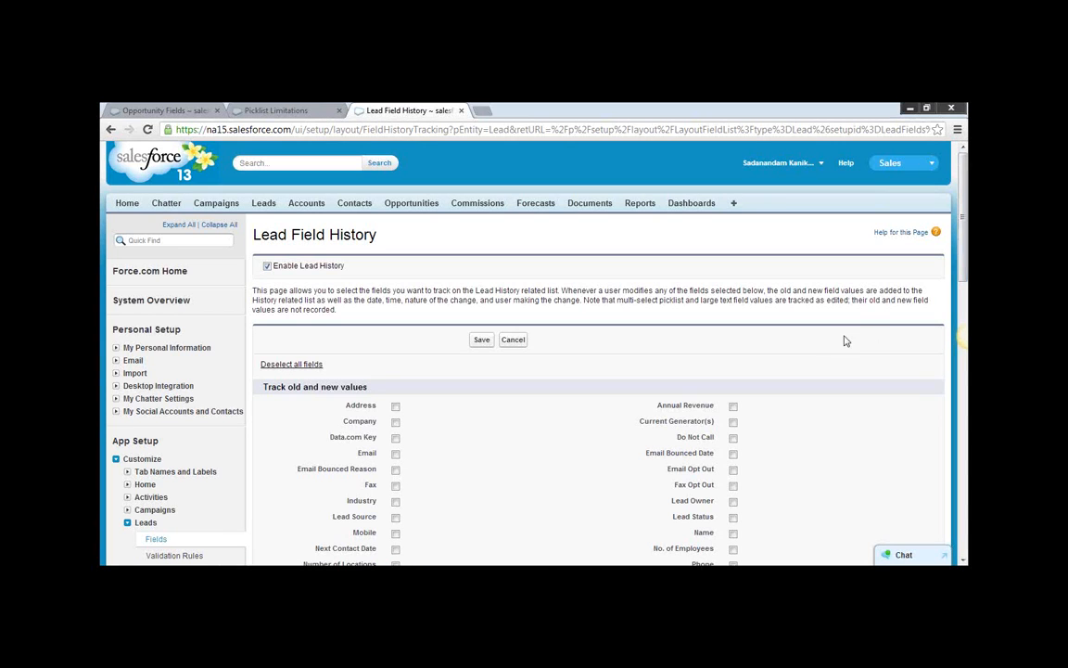
scroll(811, 345, down, 3)
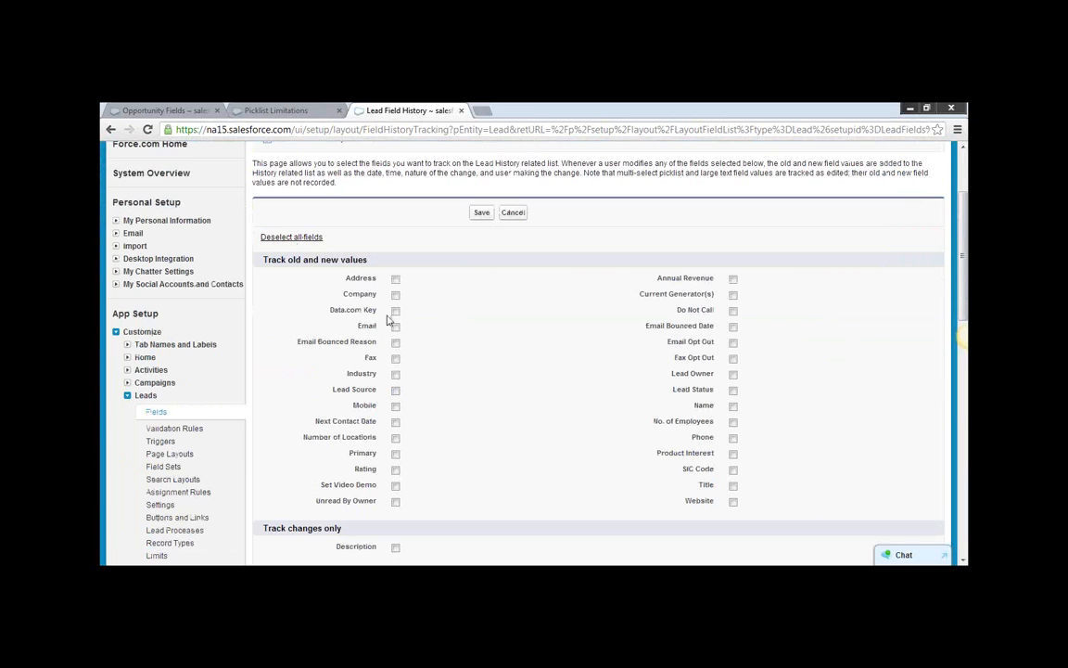
click(734, 279)
drag(961, 278, 963, 385)
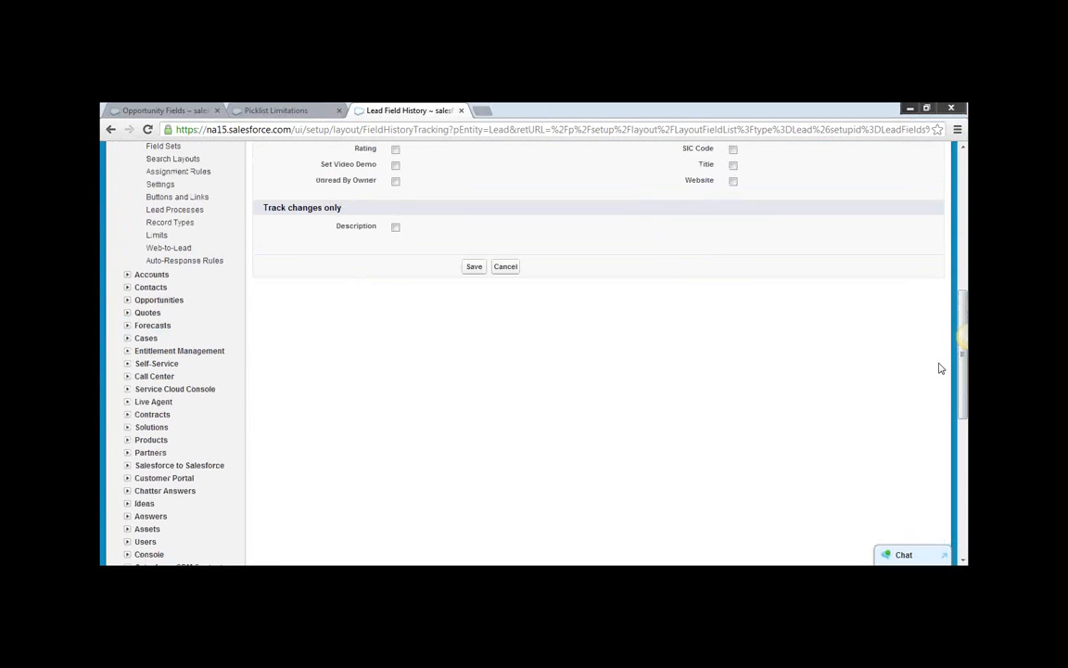
click(476, 269)
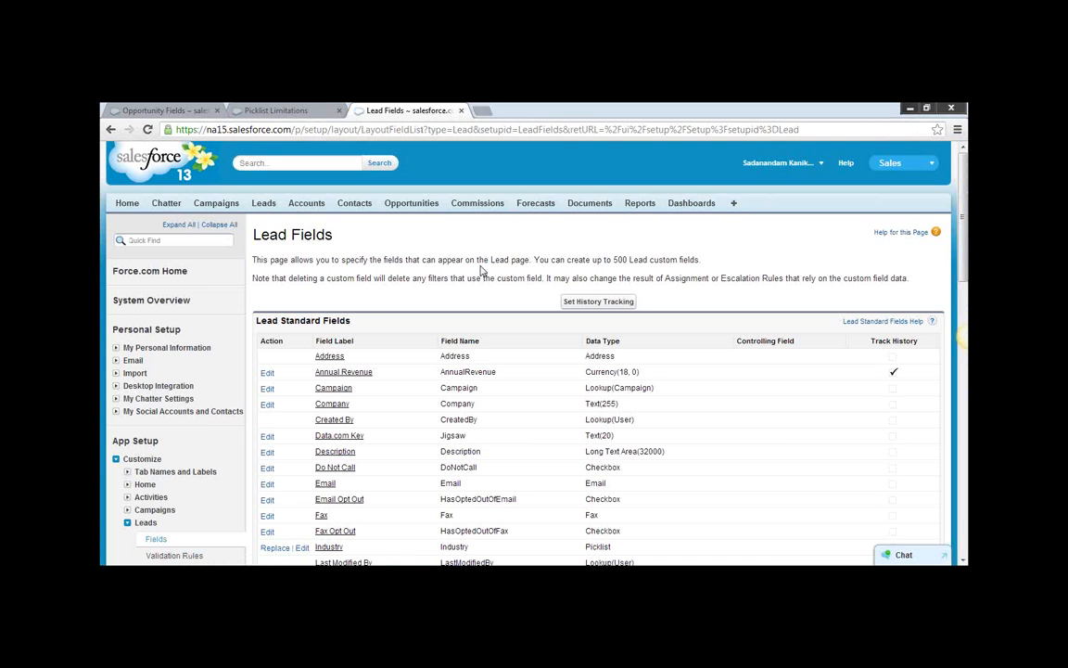
Examine the Track History column for the lead's standard and custom fields.
drag(964, 288, 965, 445)
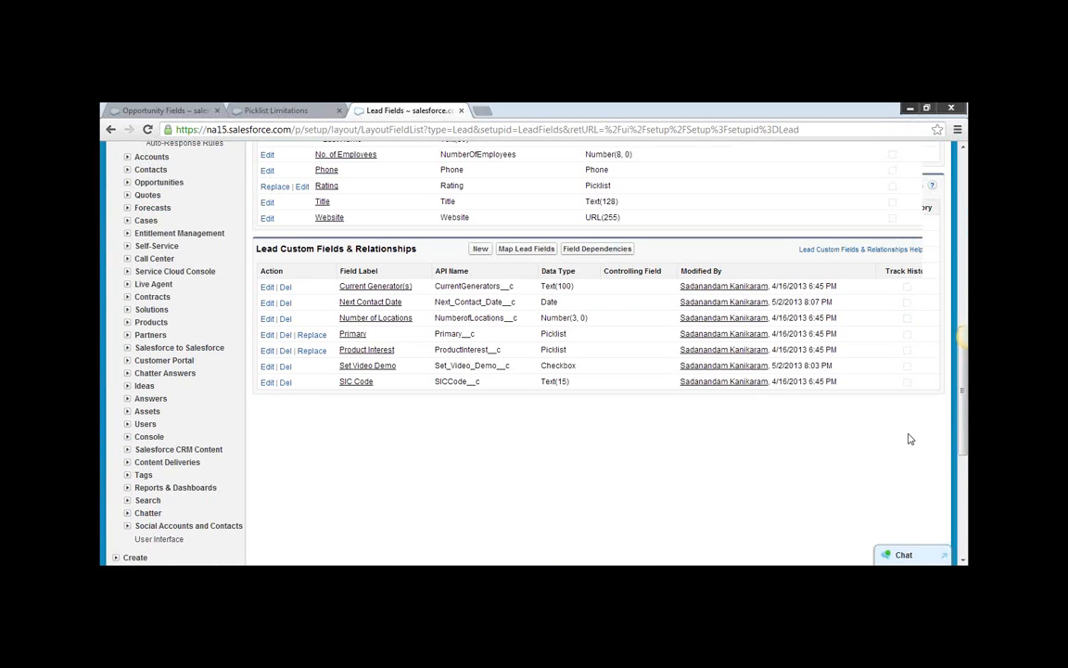
scroll(907, 438, down, 1)
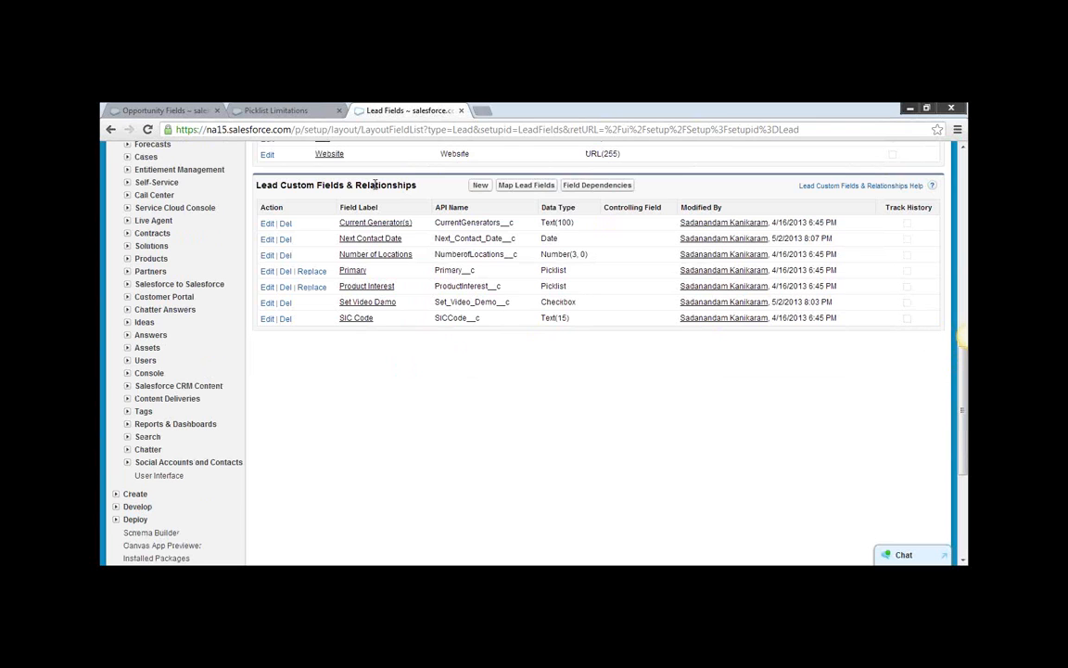
click(945, 339)
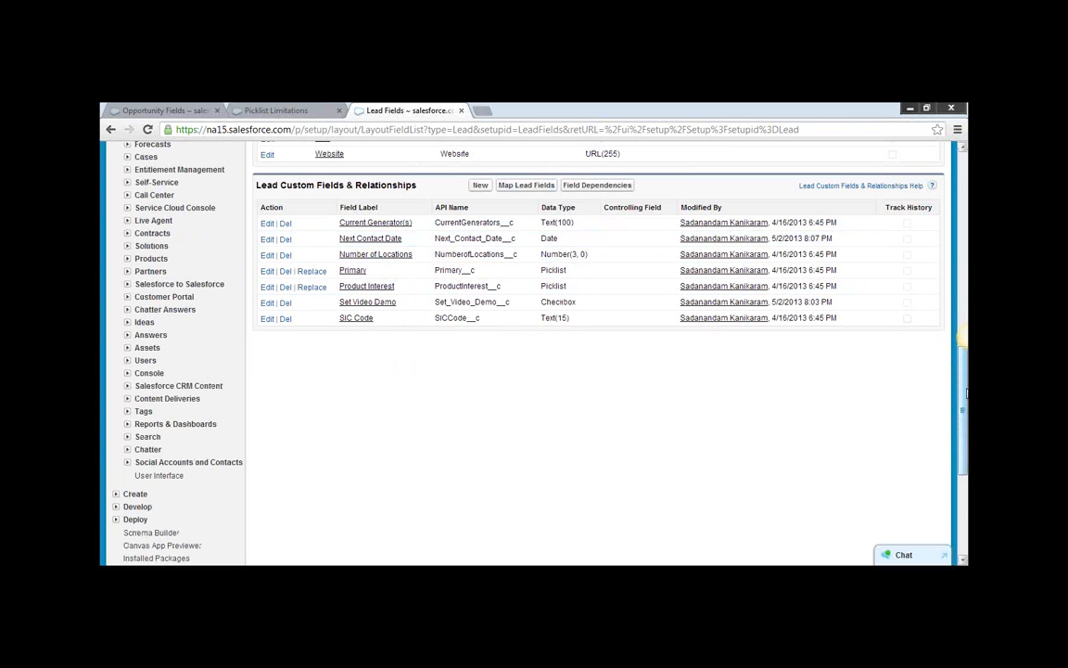
drag(964, 394, 946, 355)
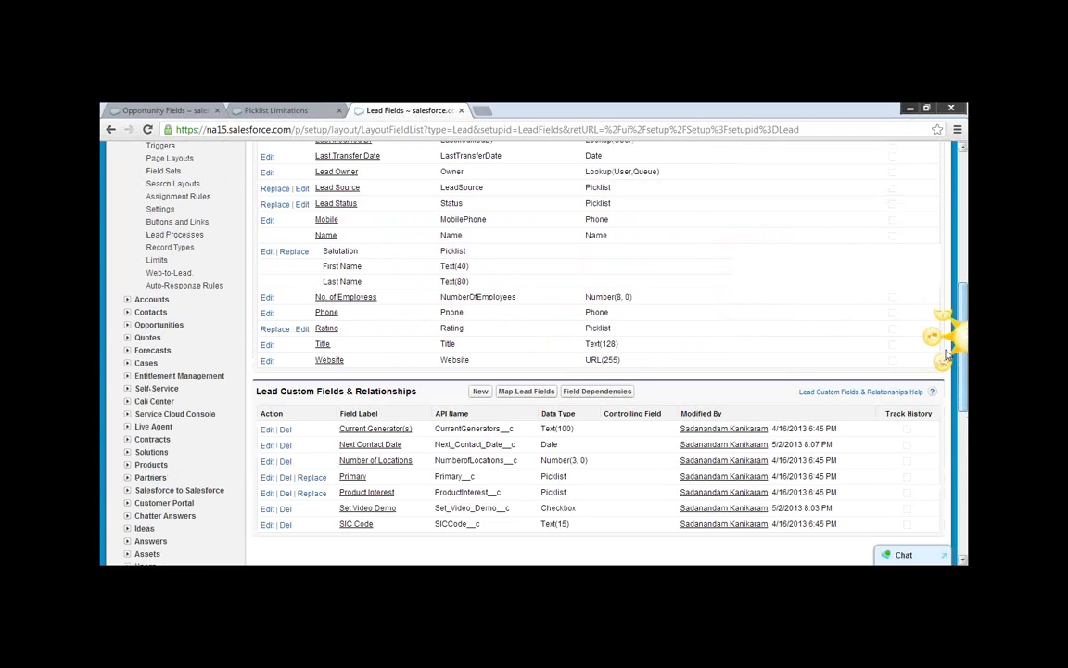
scroll(758, 346, up, 3)
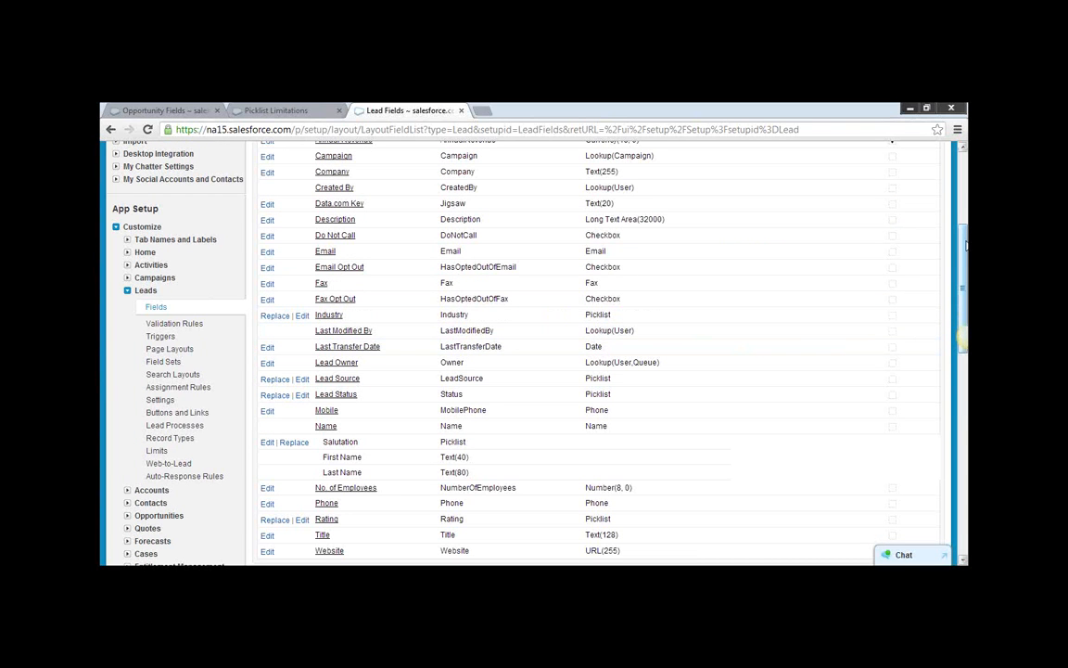
scroll(891, 206, up, 3)
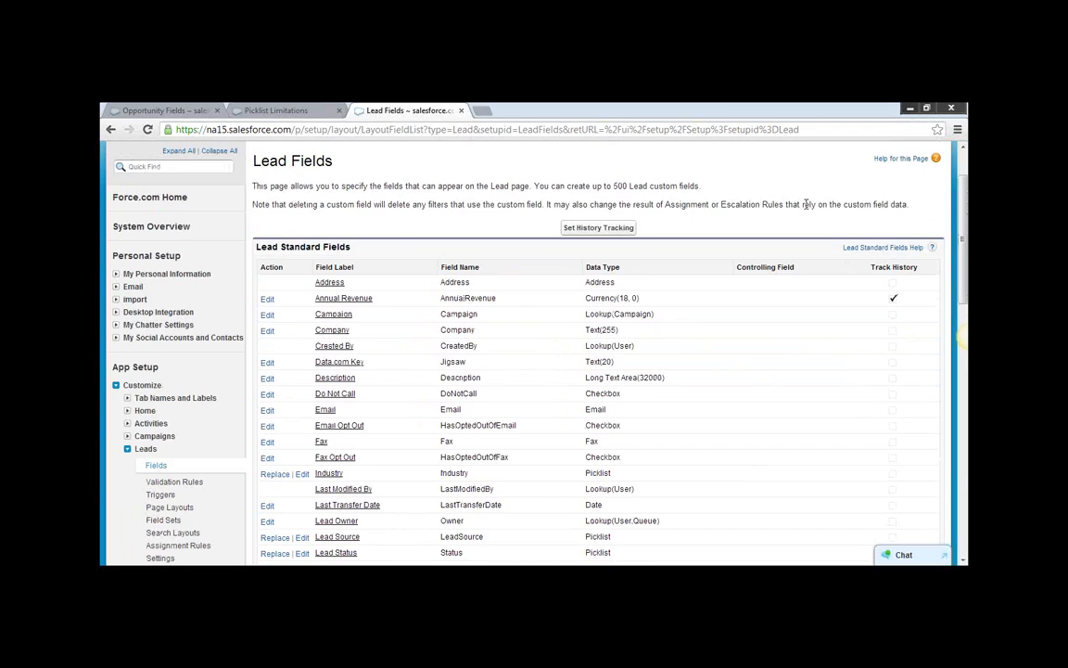
scroll(805, 204, up, 1)
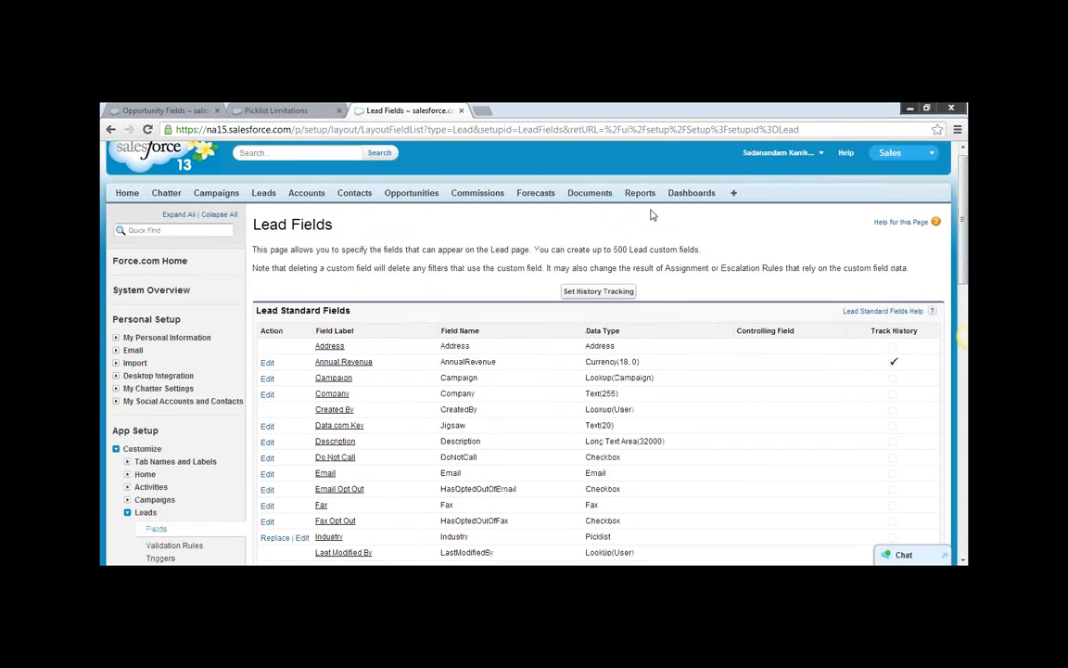
Open the Western Telecommunications Corp. lead from the recent leads.
click(263, 193)
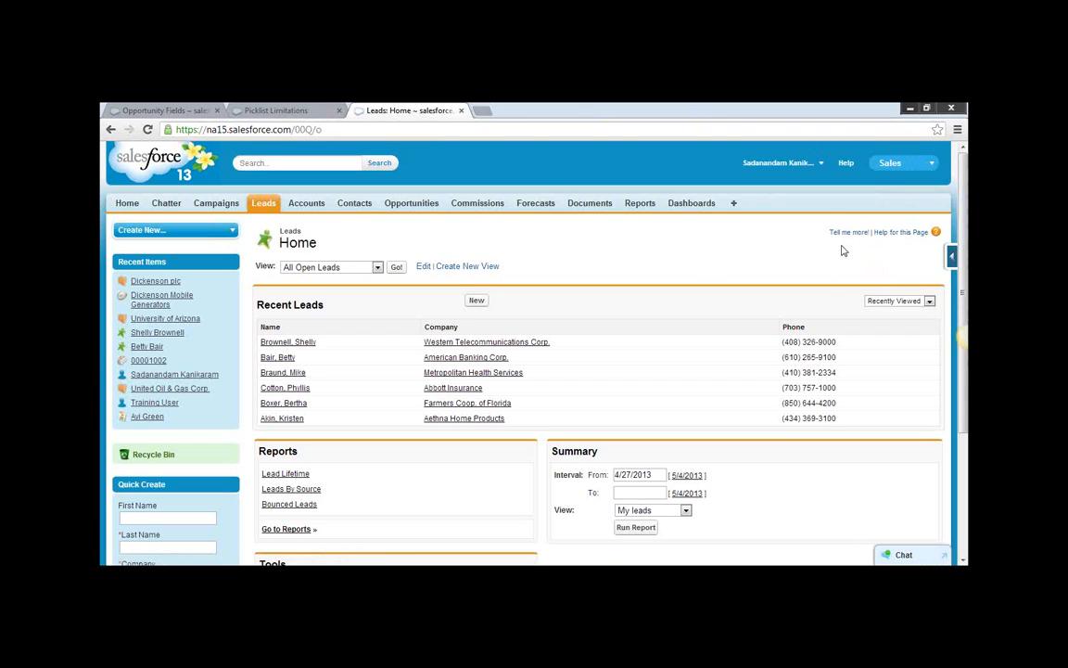
click(291, 343)
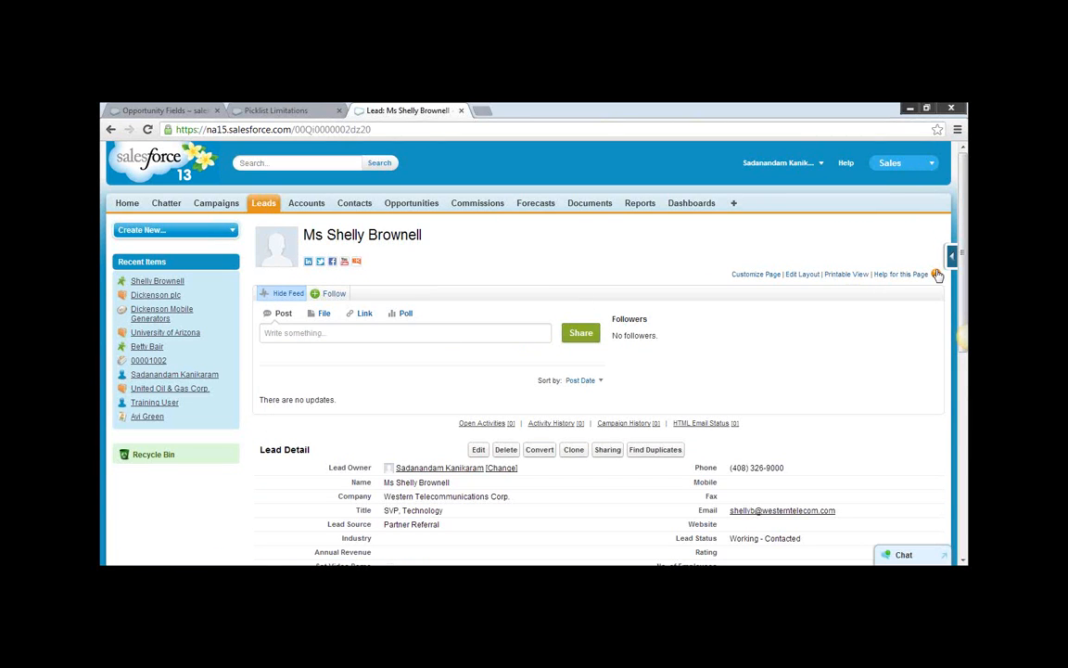
scroll(797, 220, down, 2)
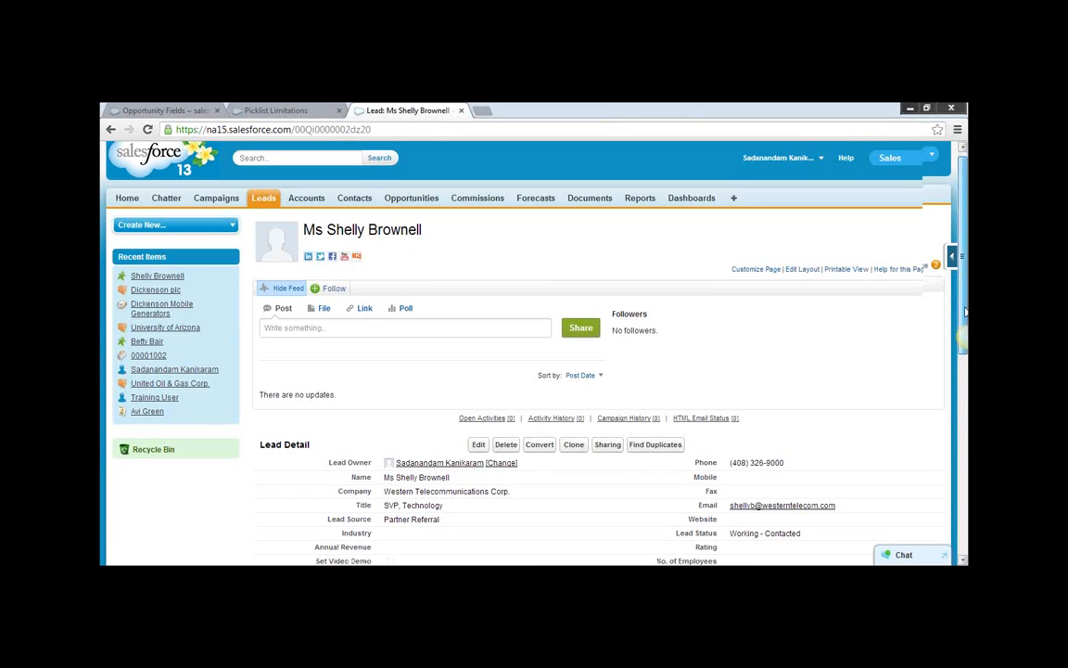
Open the lead's page layout for editing and show the available related lists.
click(803, 195)
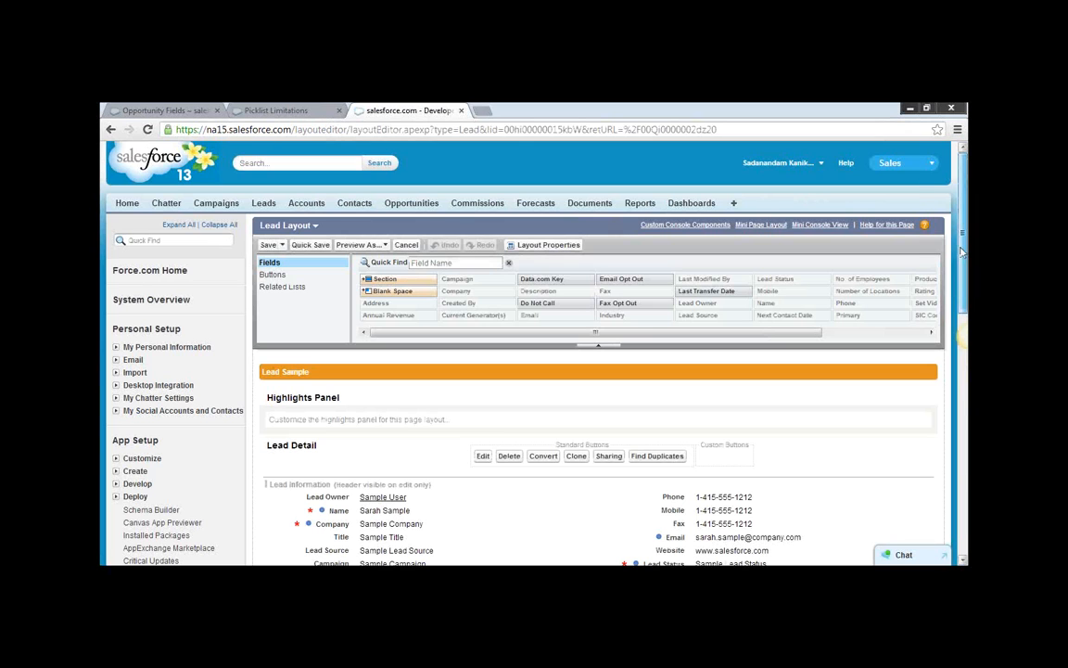
drag(963, 259, 964, 307)
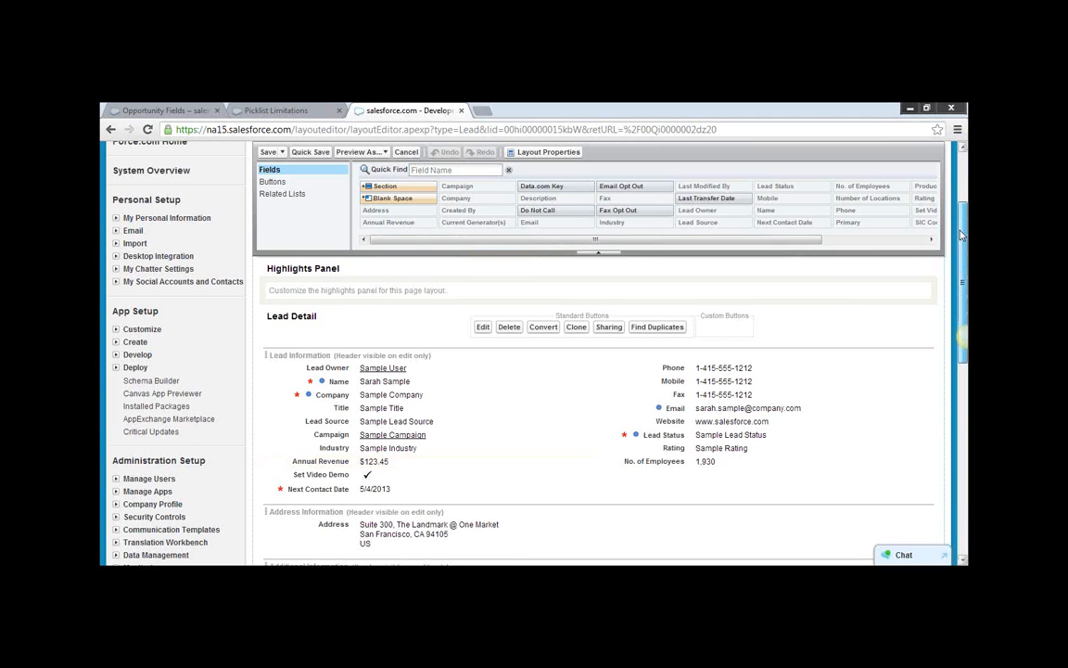
scroll(961, 238, down, 1)
scroll(961, 231, up, 3)
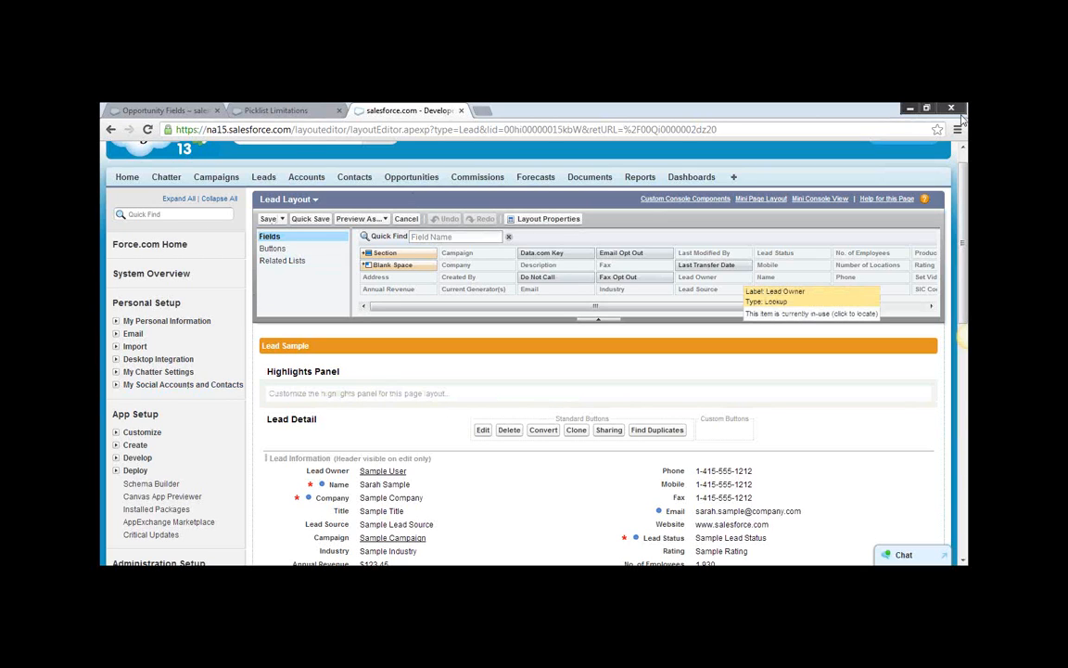
click(282, 261)
Add the Lead History related list between Open Activities and Activity History, and save the layout, overwriting users' related list customizations.
scroll(280, 269, down, 10)
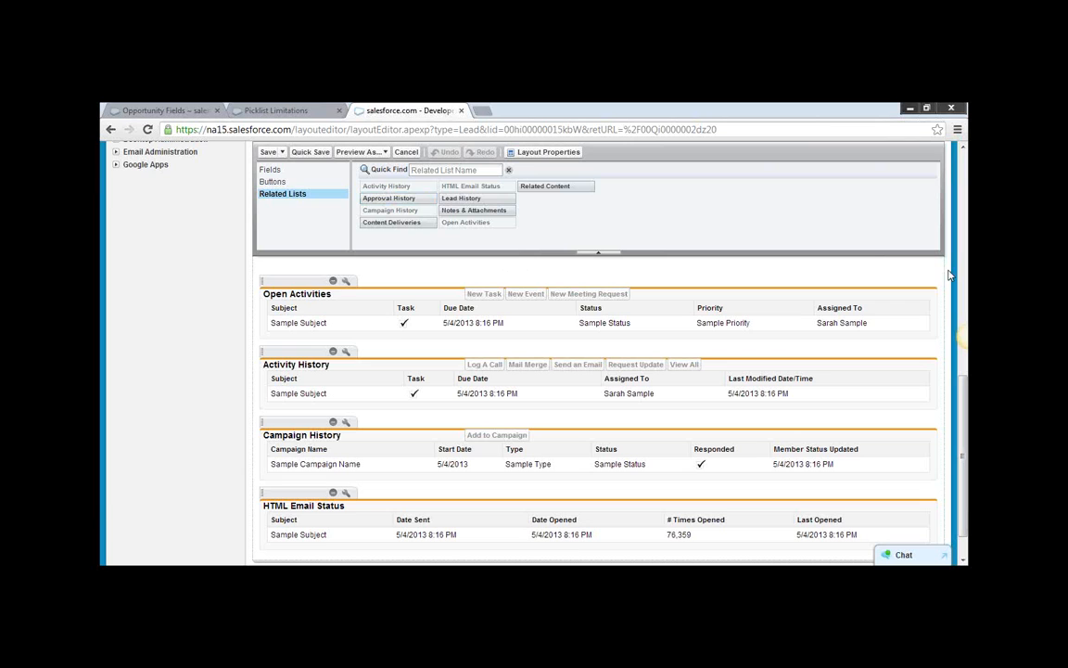
scroll(960, 357, up, 1)
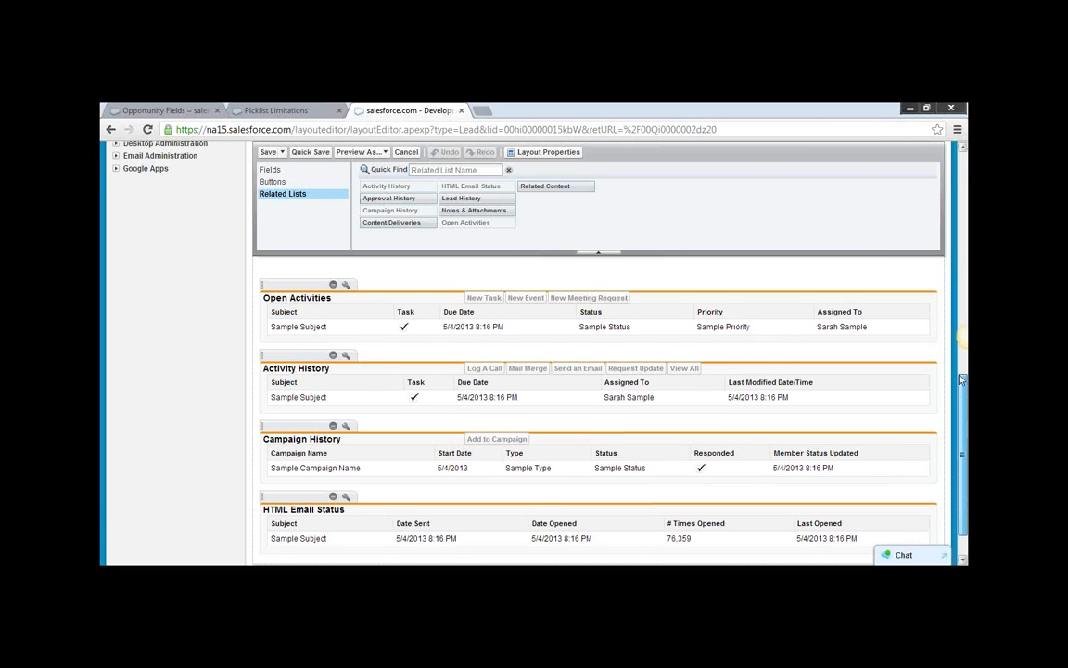
scroll(959, 369, up, 2)
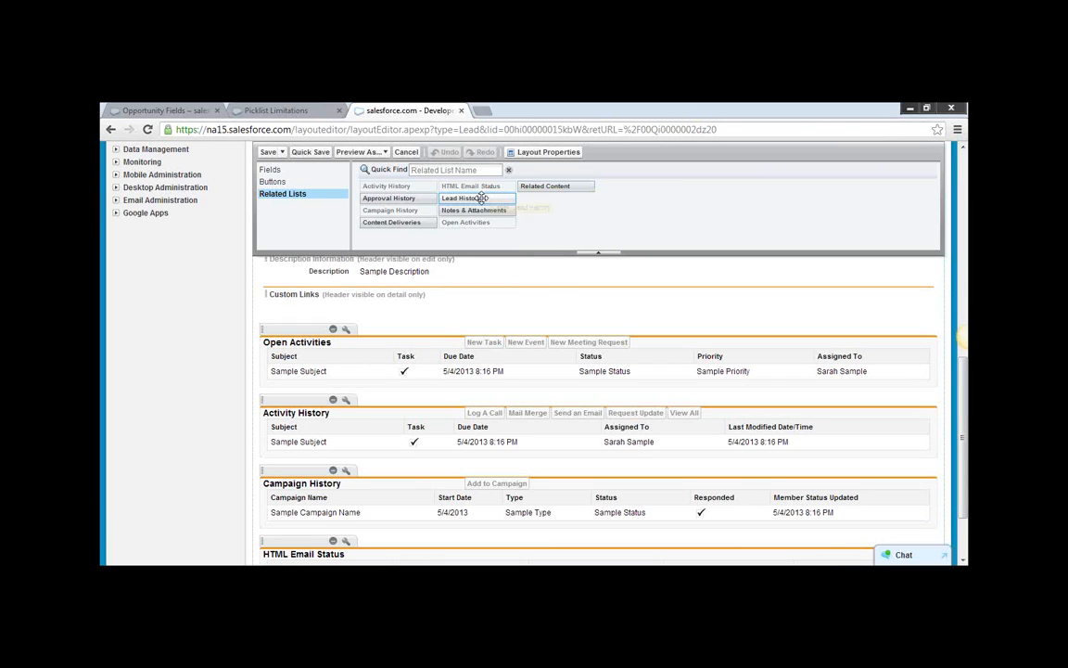
drag(481, 198, 306, 382)
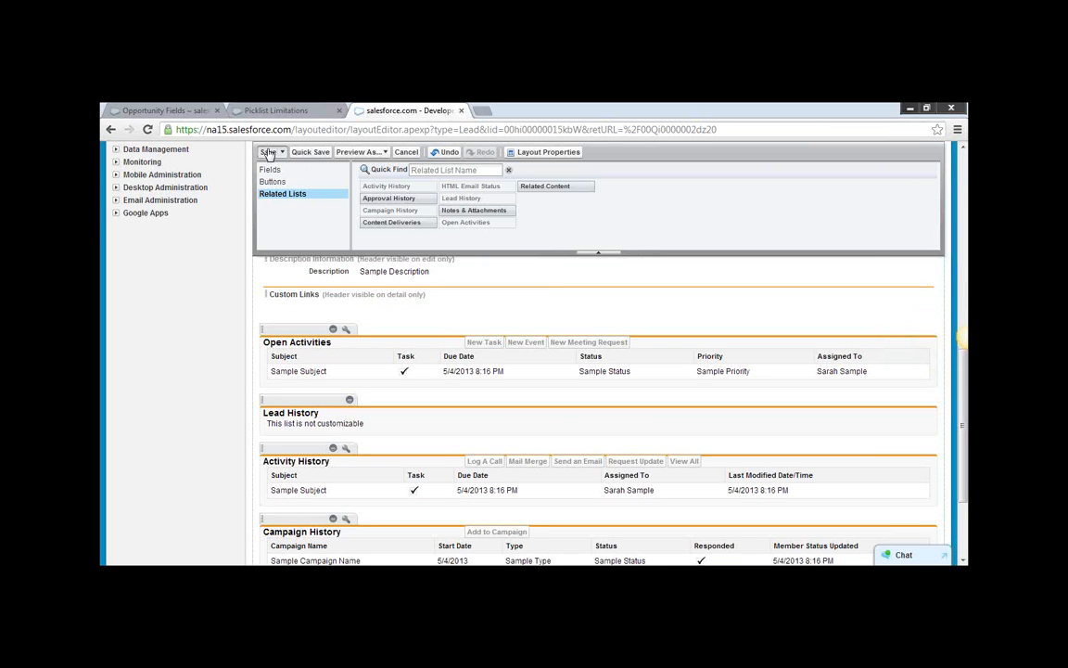
click(383, 154)
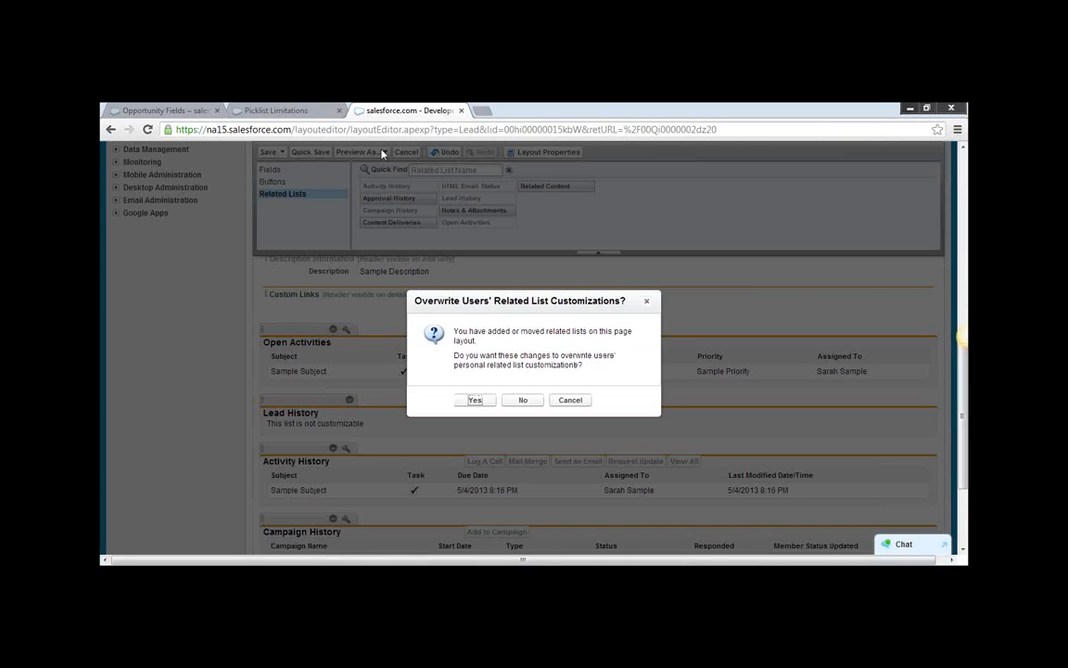
click(475, 400)
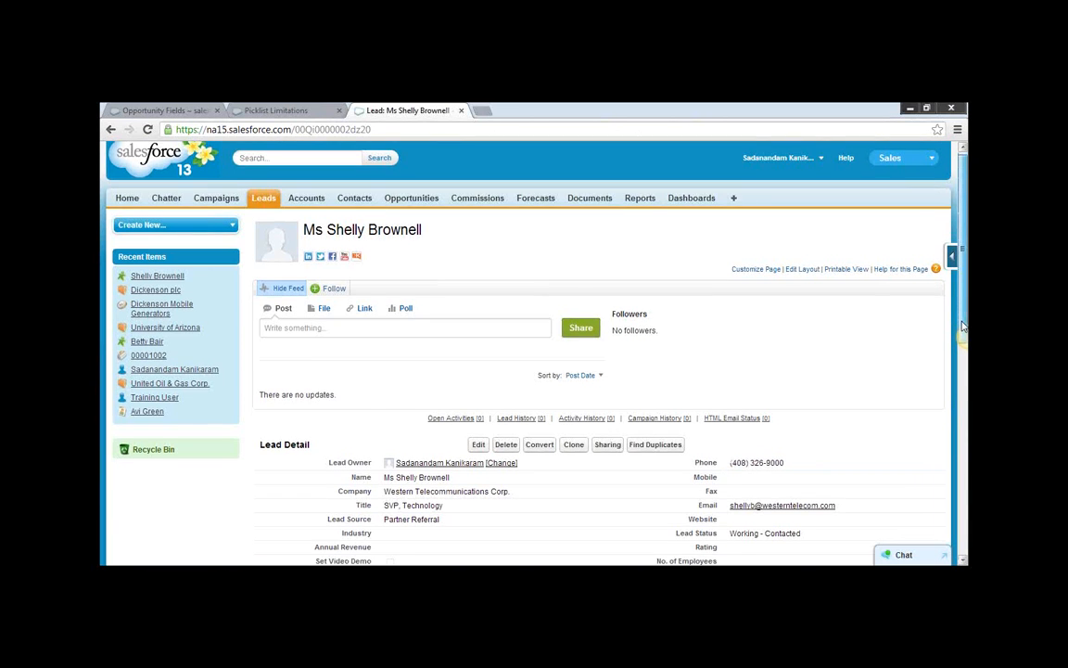
Check the Lead History related list on the lead's page.
scroll(530, 519, down, 3)
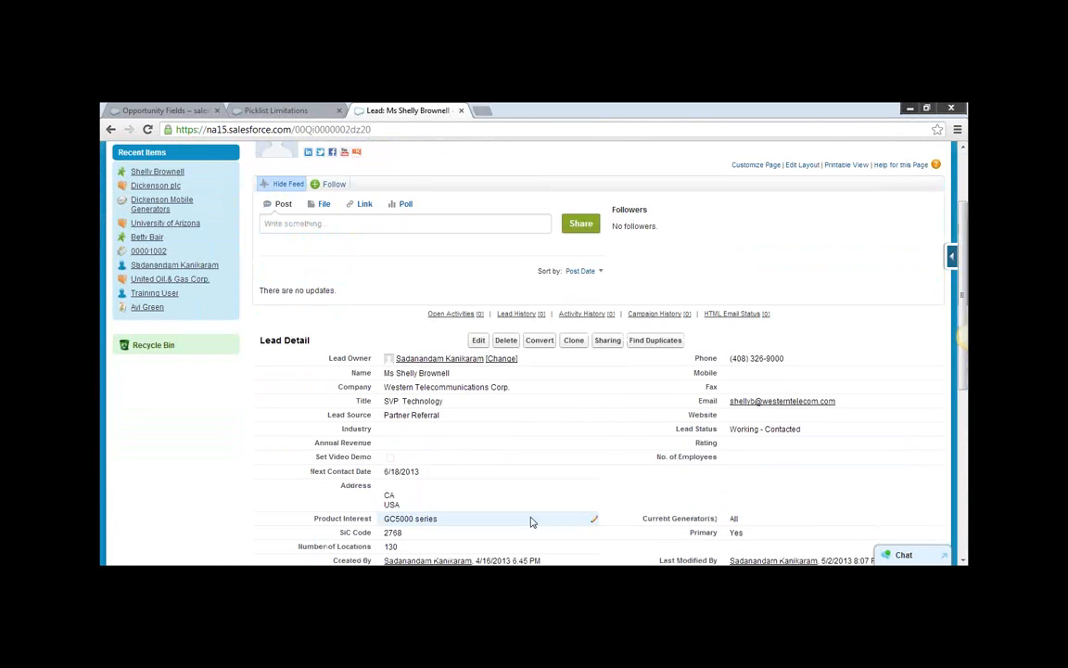
click(479, 341)
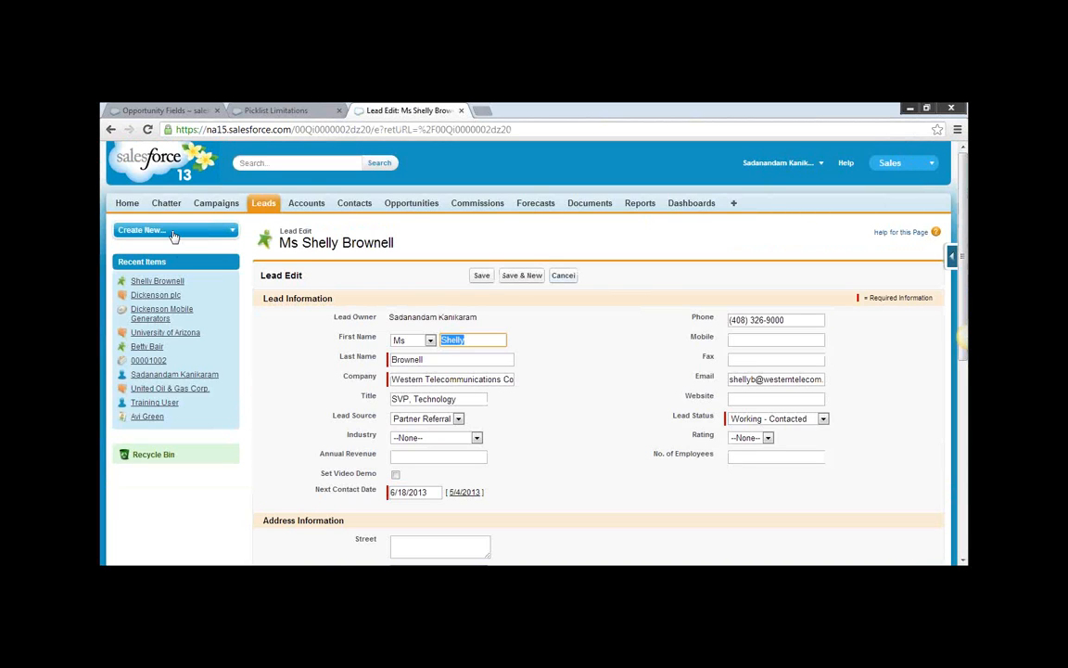
click(111, 130)
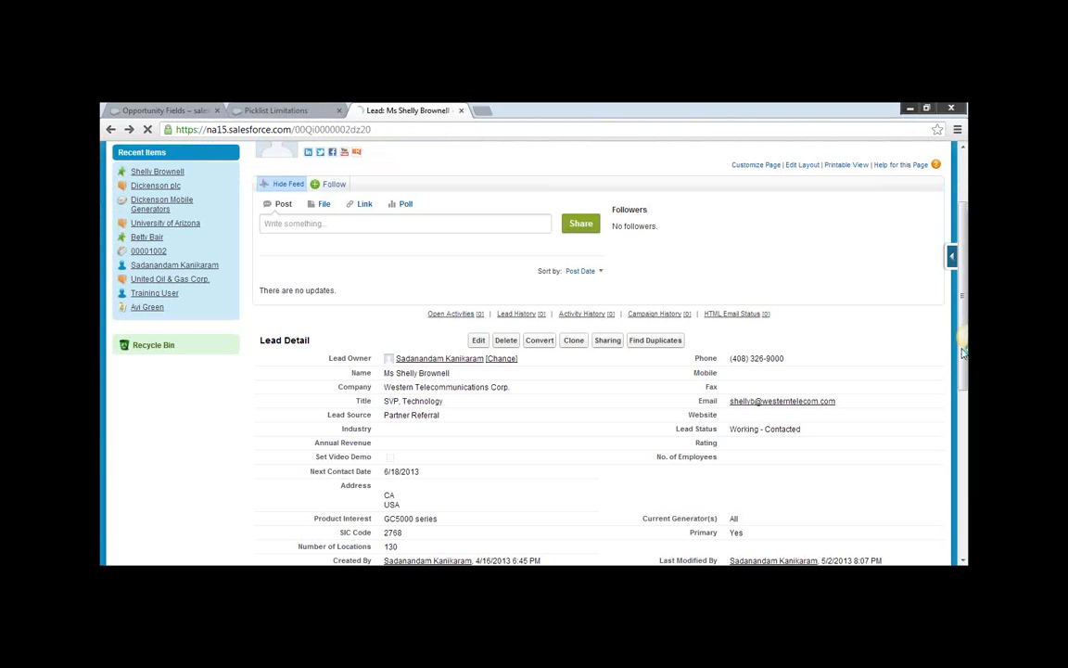
drag(963, 360, 964, 422)
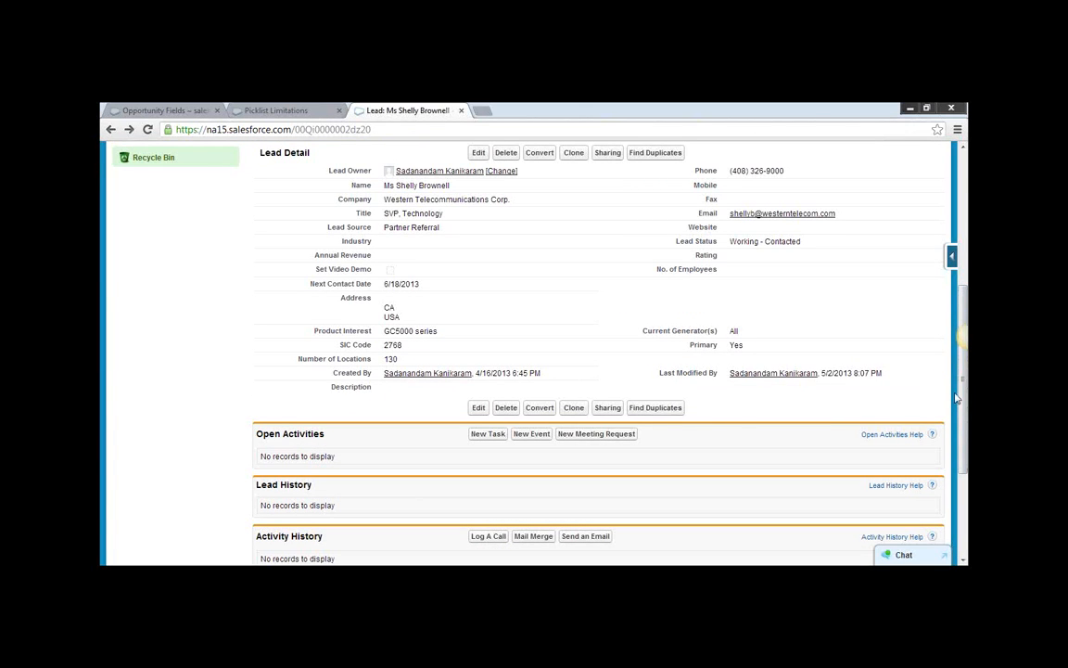
scroll(940, 308, up, 3)
scroll(940, 308, up, 3)
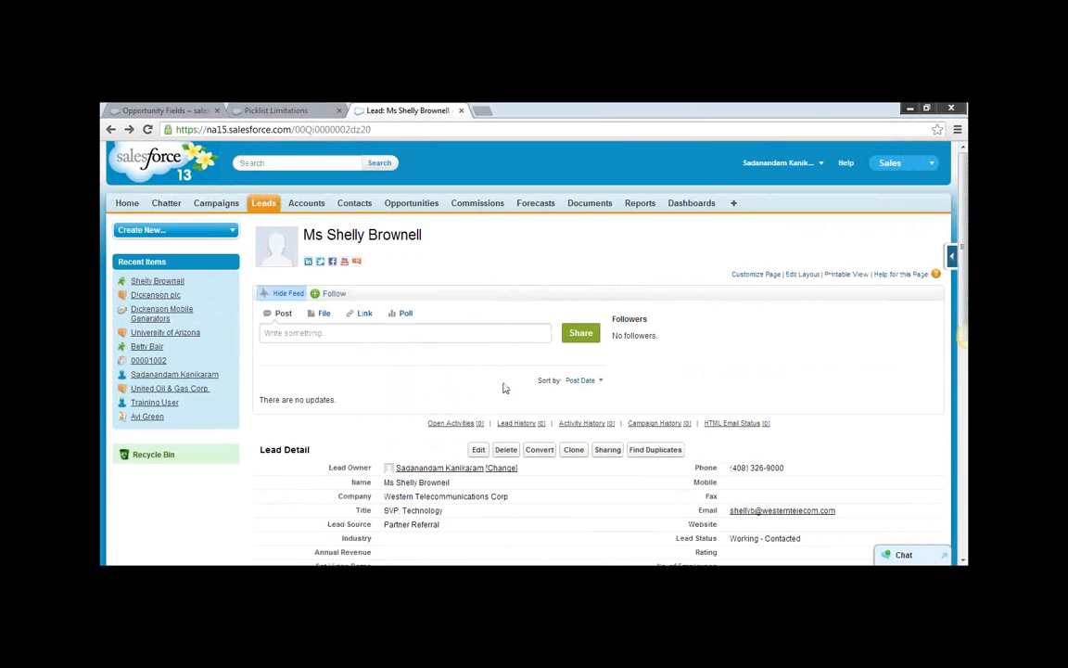
Edit the lead, set its Annual Revenue to $300,000, and save the record.
click(477, 449)
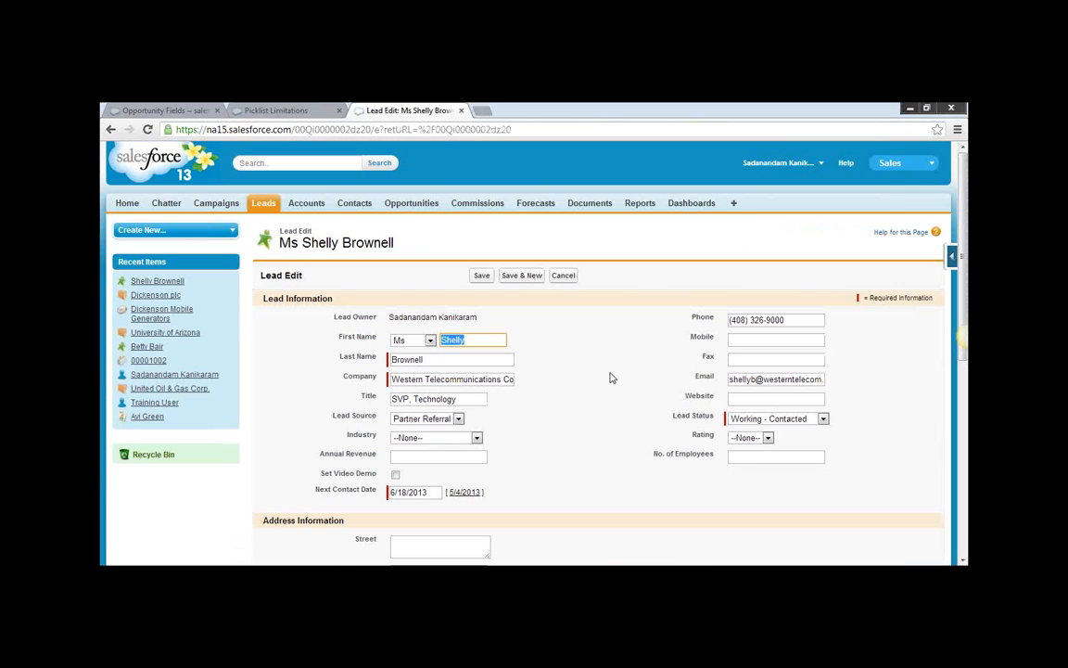
click(771, 397)
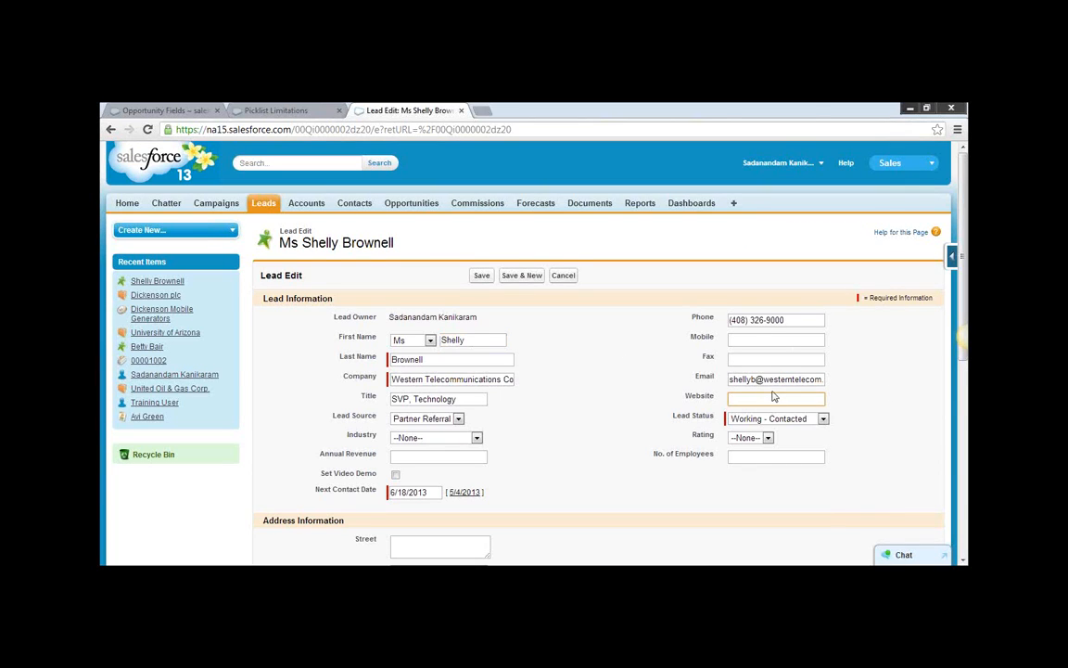
scroll(598, 397, down, 3)
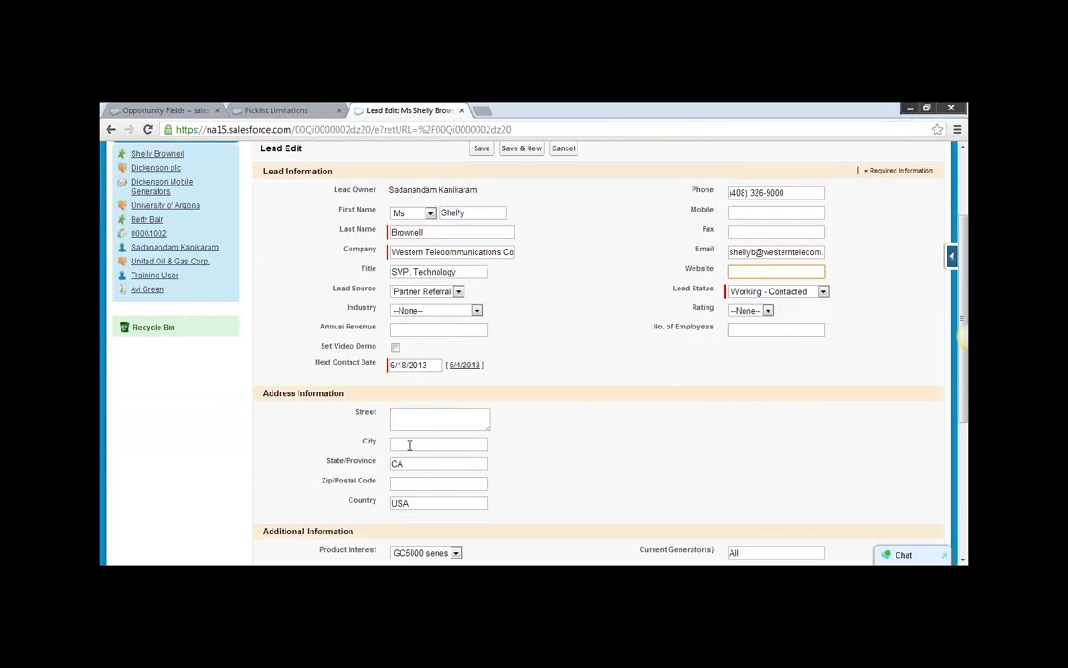
click(410, 326)
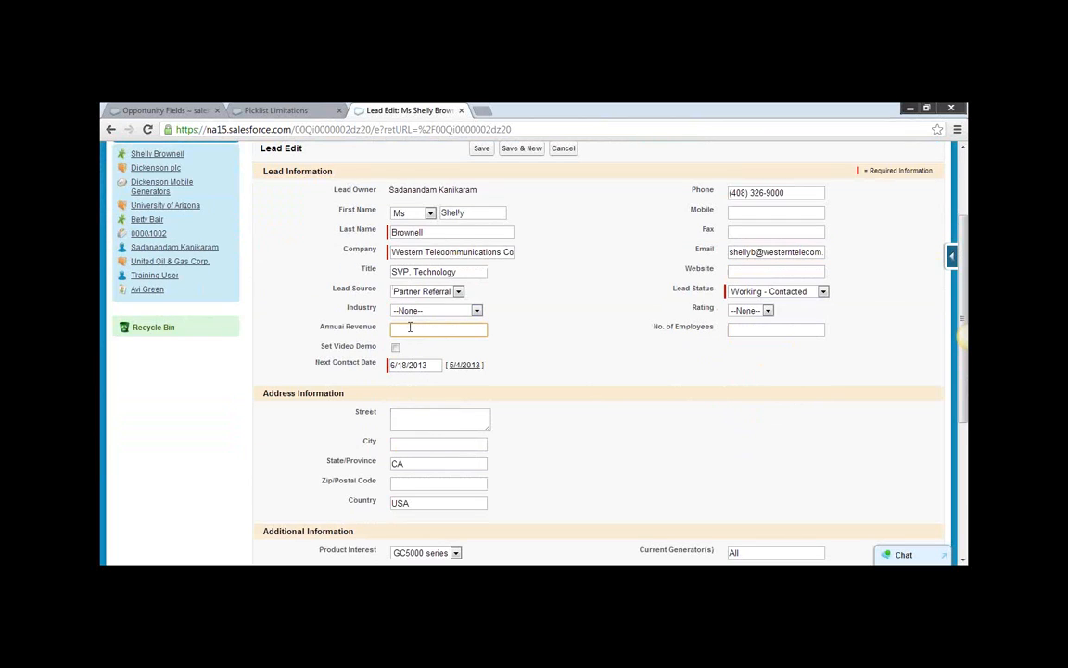
text(300000)
click(481, 149)
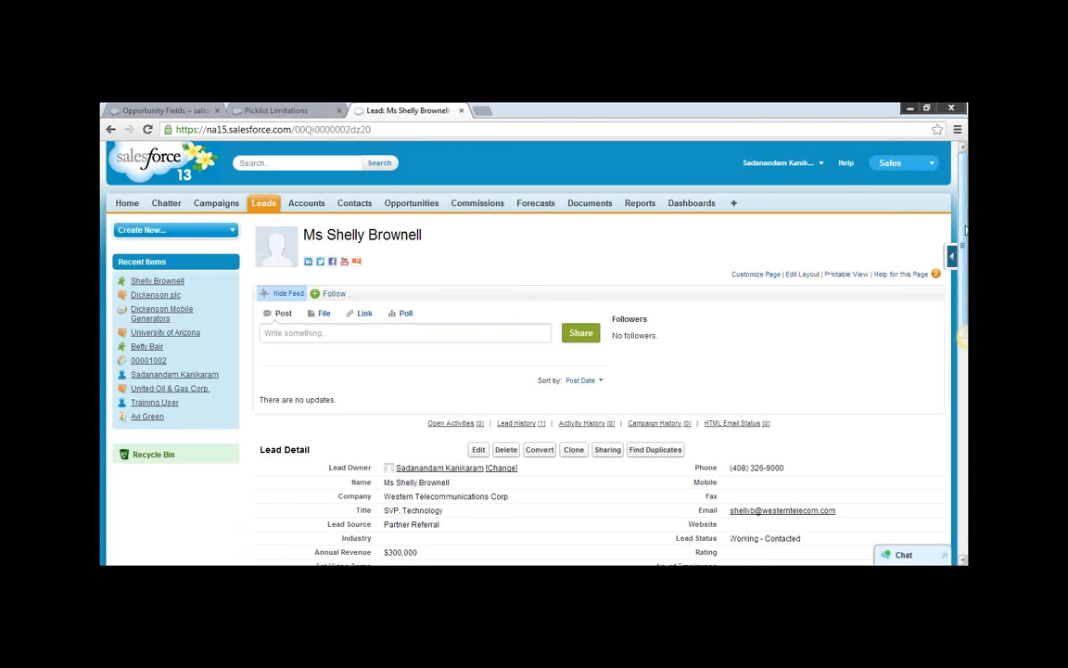
Check the lead's Lead History related list for the recorded Annual Revenue change.
scroll(881, 362, down, 2)
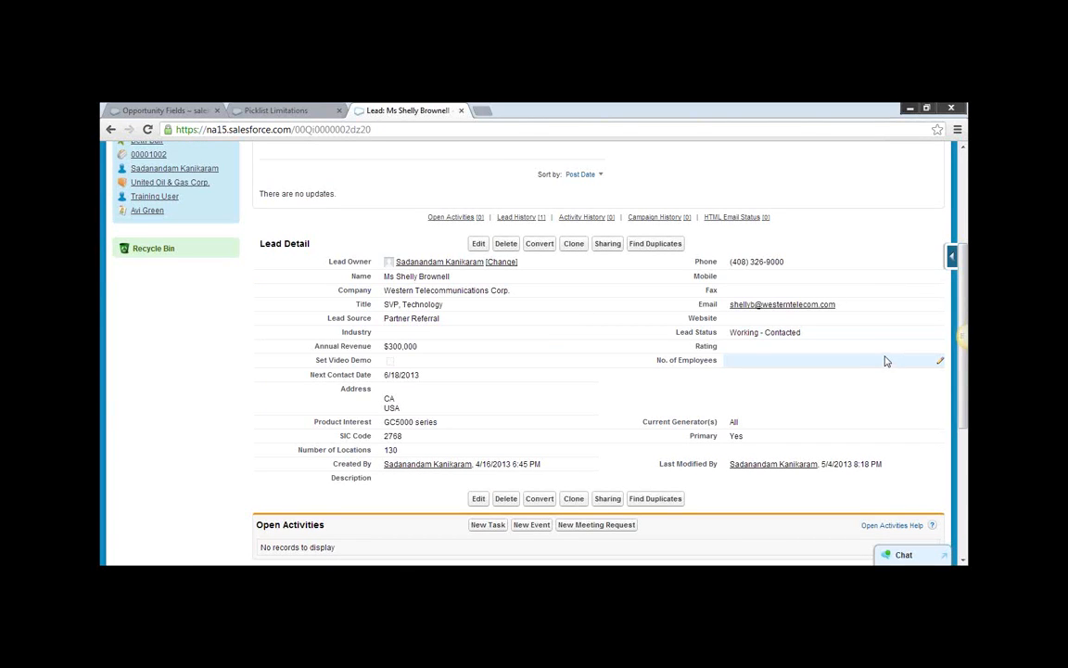
scroll(885, 360, down, 1)
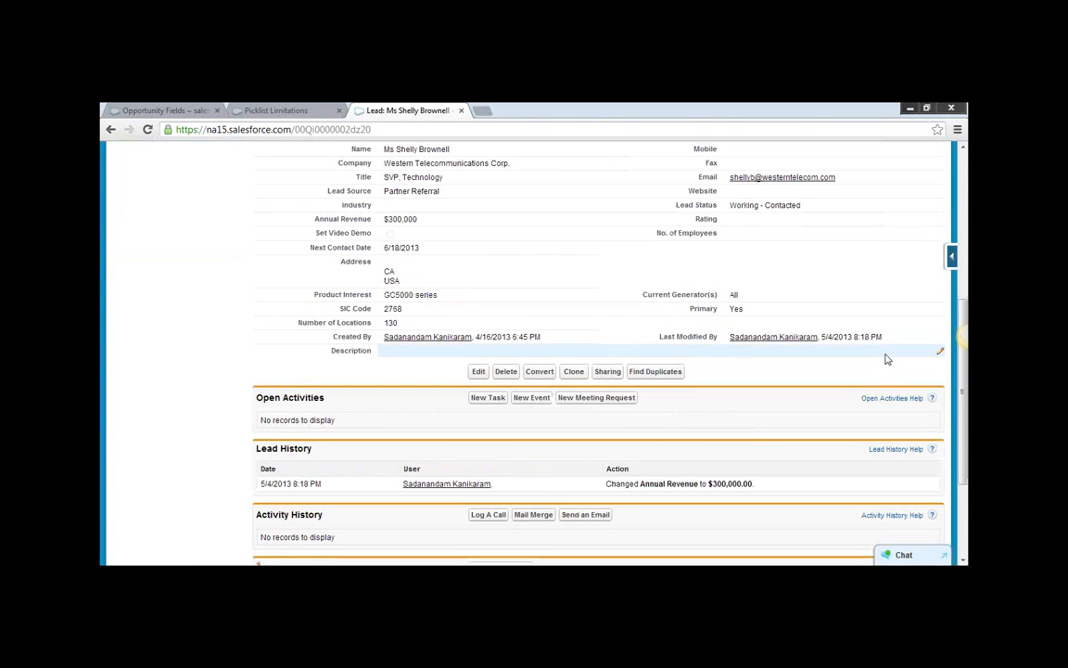
scroll(777, 443, down, 1)
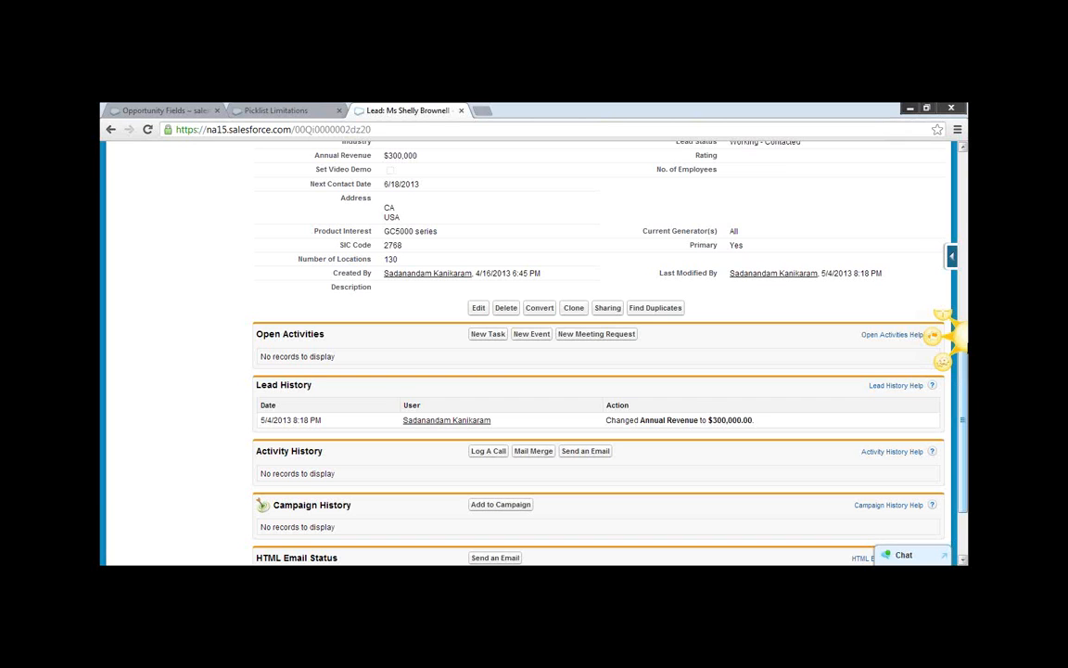
Switch to the Call Center app and open Setup.
drag(963, 363, 964, 169)
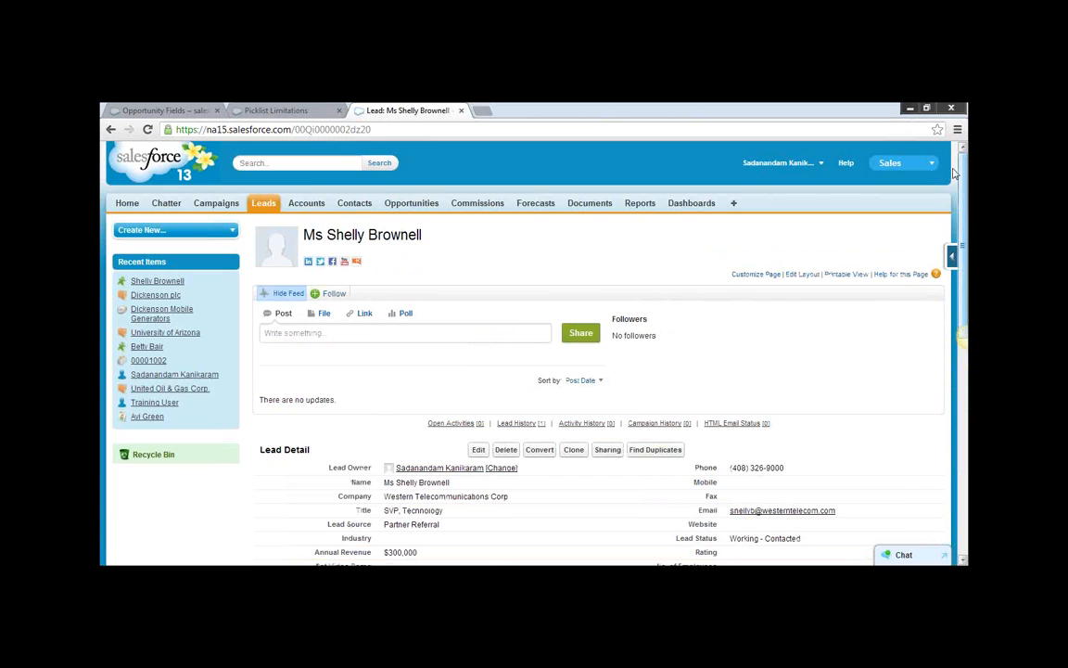
click(931, 165)
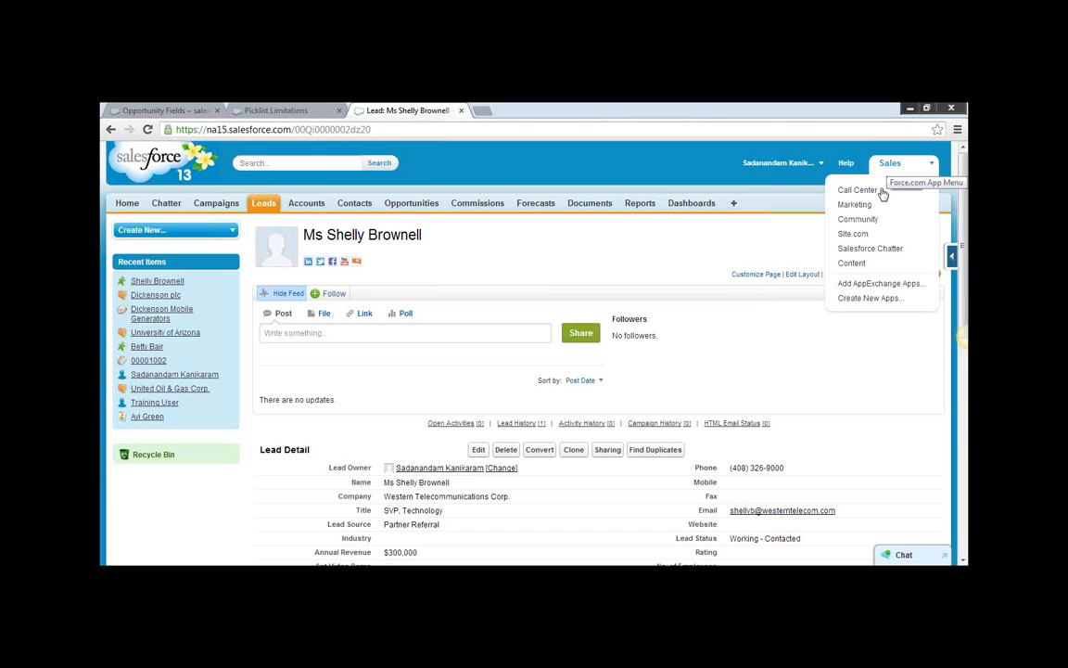
click(853, 191)
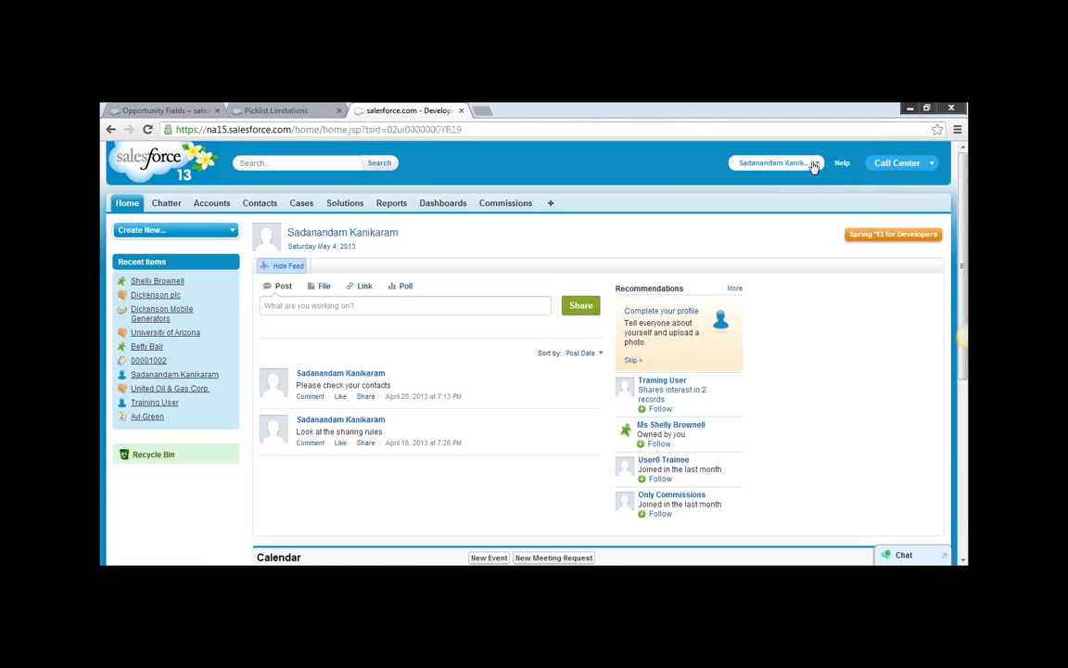
click(800, 167)
click(753, 199)
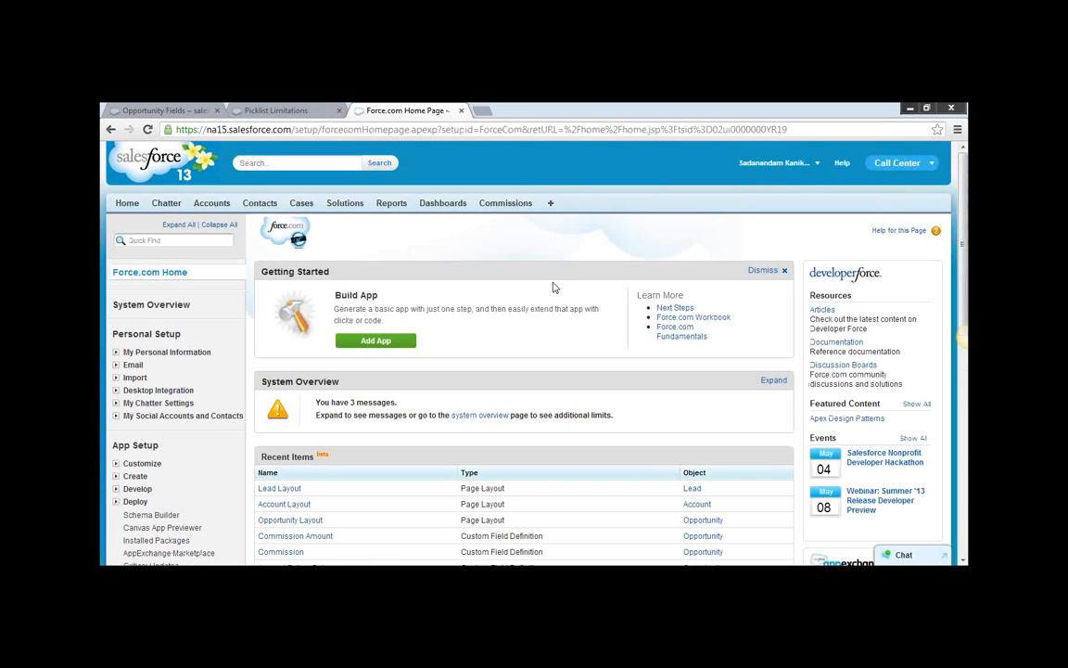
Open the Case Fields page in the Customize section of App Setup.
click(115, 464)
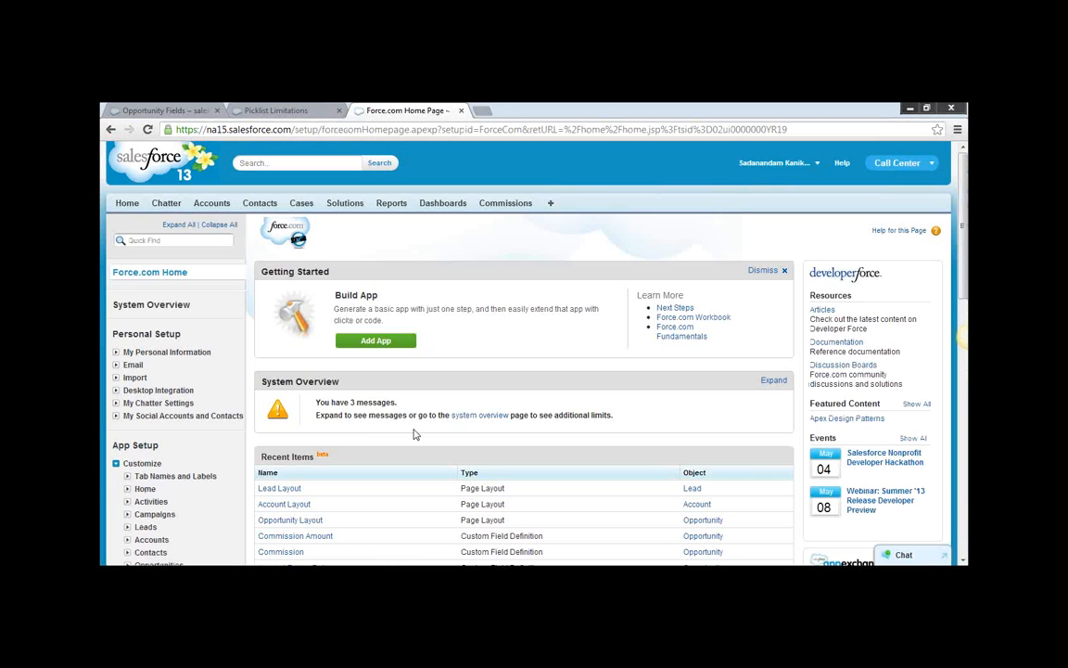
scroll(231, 506, down, 3)
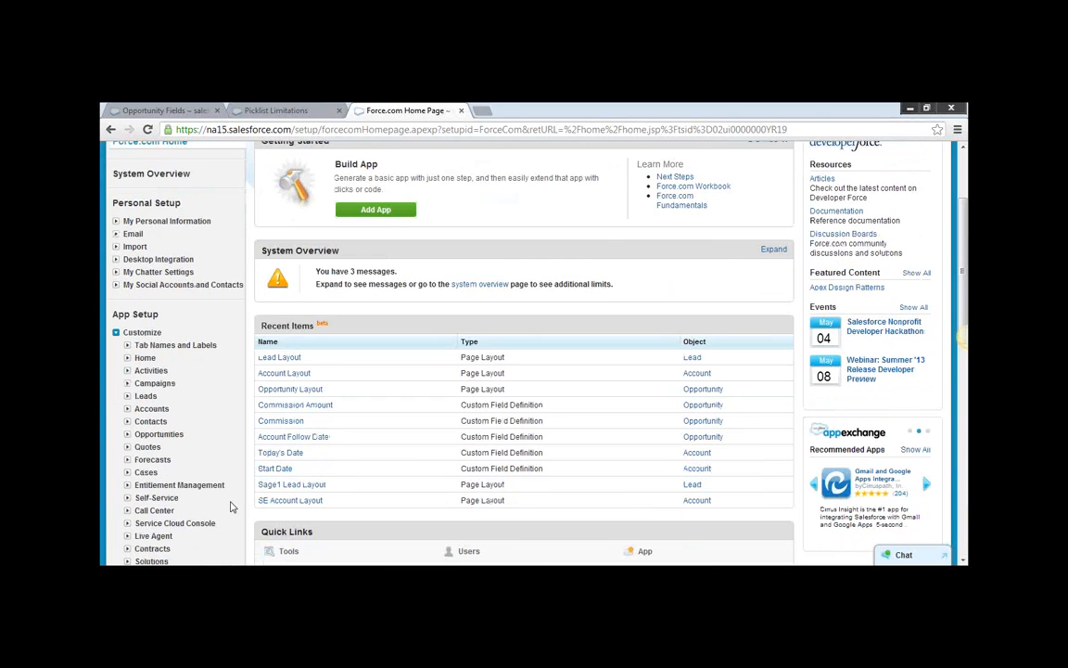
scroll(232, 506, down, 3)
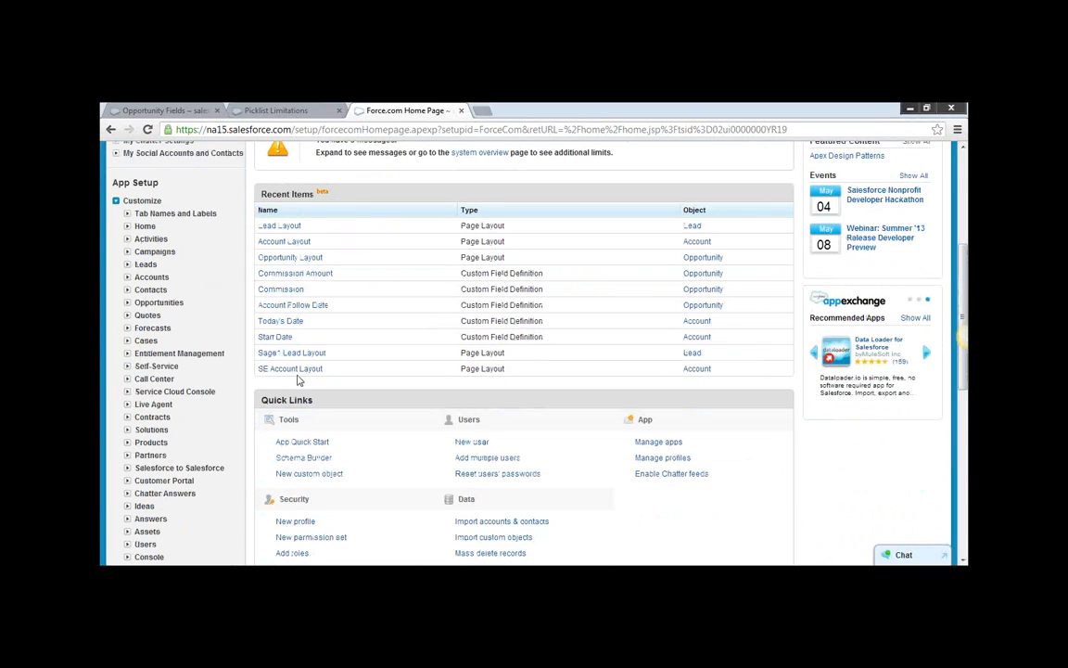
click(132, 408)
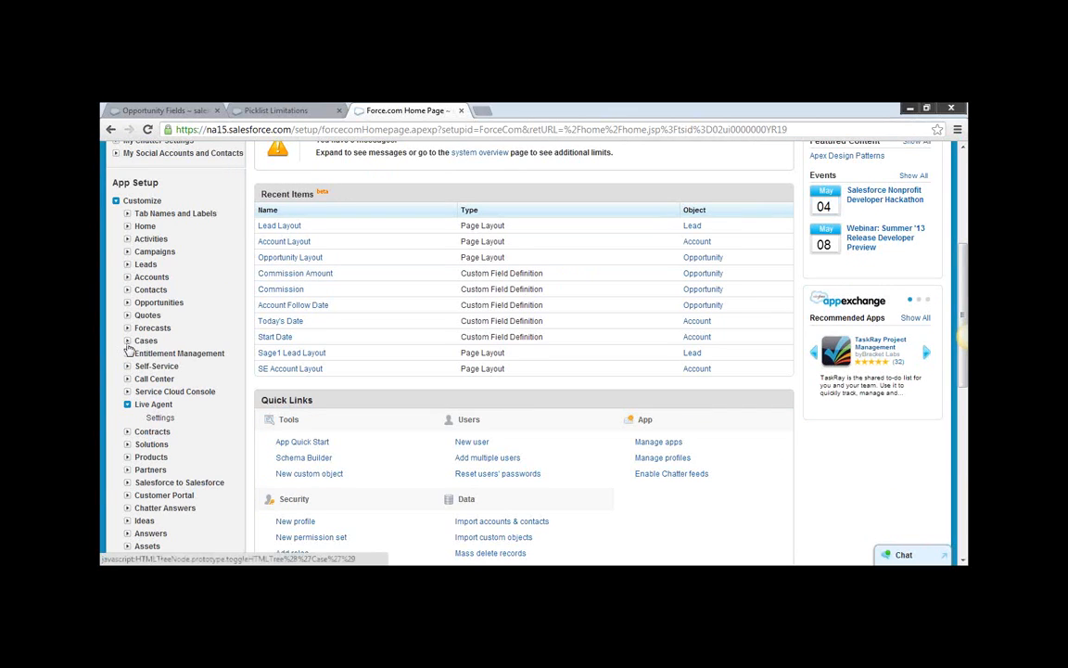
click(128, 342)
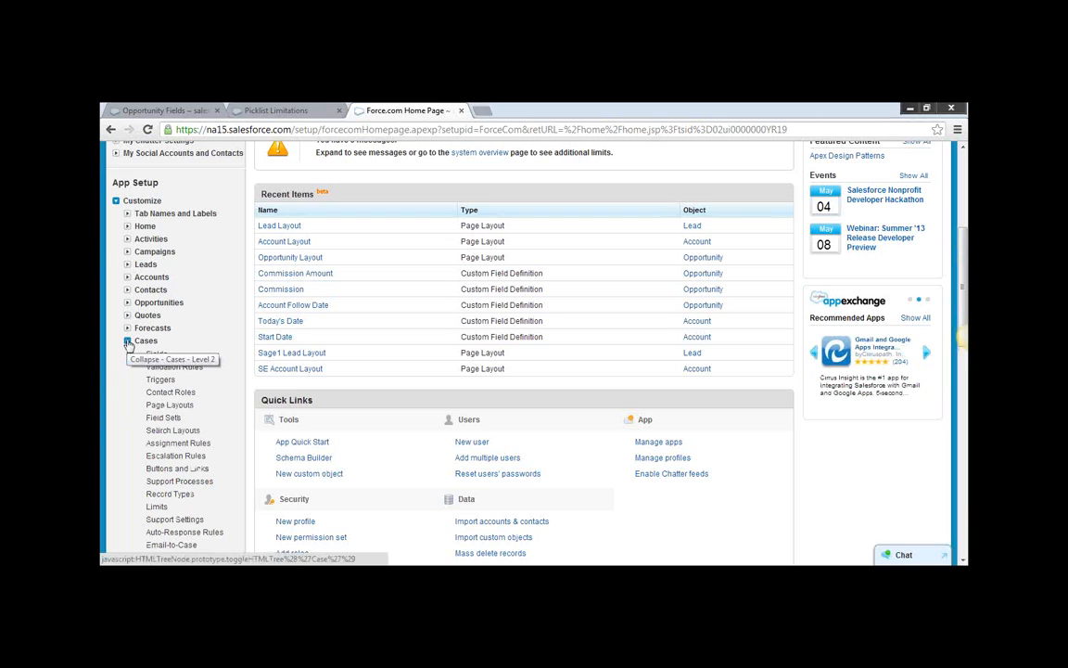
click(158, 356)
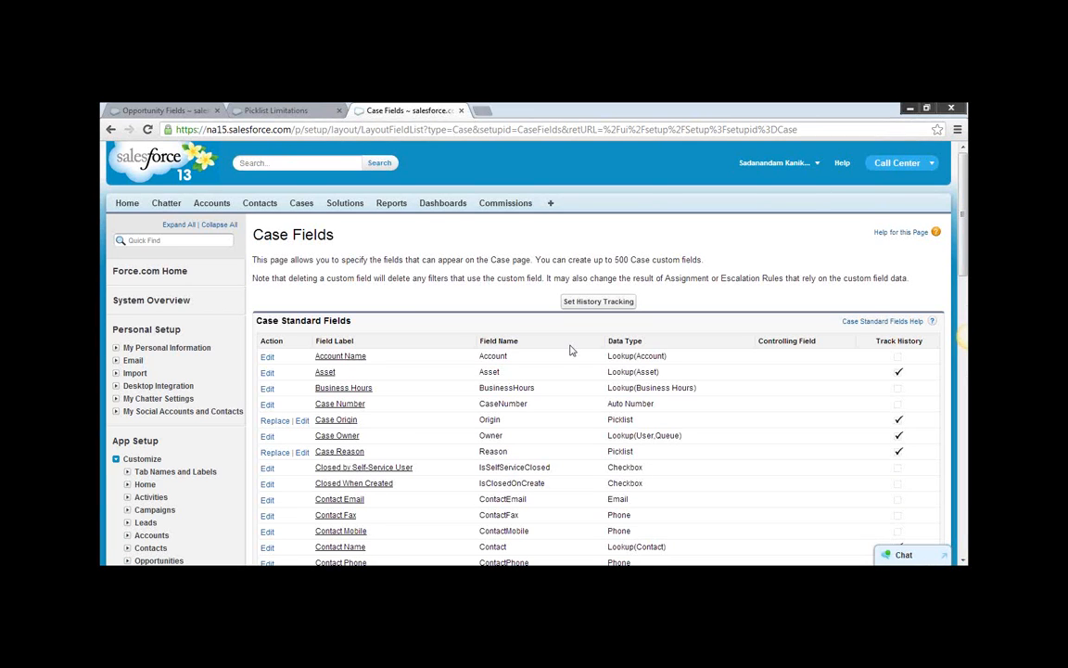
Stop case history tracking for Type, Status, Case Owner, Asset, Case Origin, Priority, Subject and Visible in Self-Service Portal, keeping Case Reason and Contact Name; save.
click(561, 304)
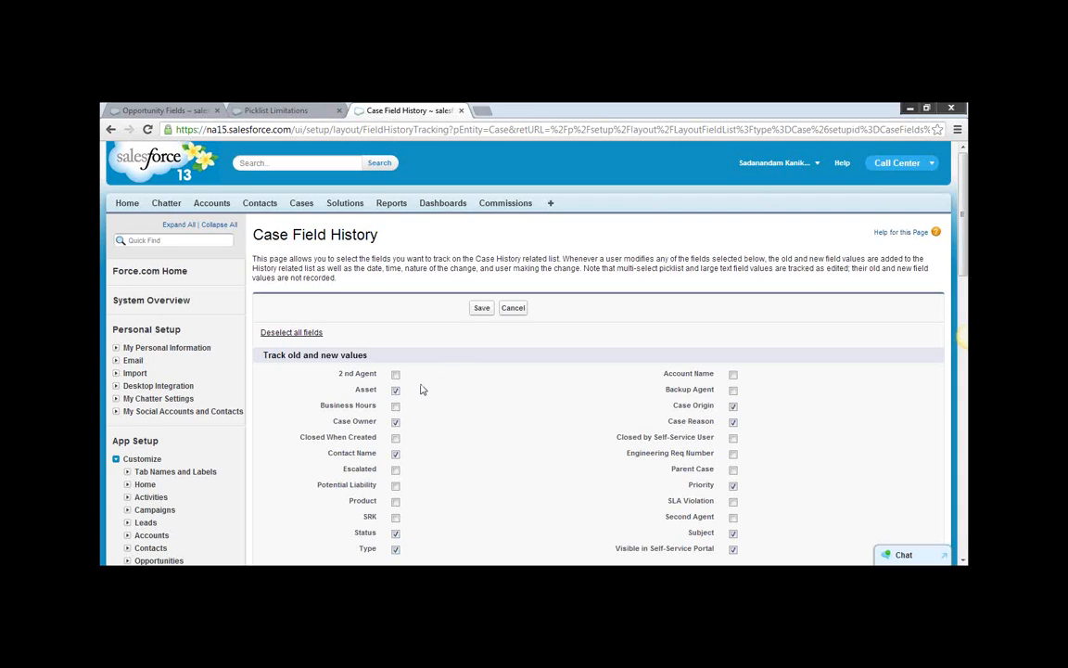
click(396, 549)
click(396, 533)
click(396, 422)
click(396, 390)
click(733, 406)
click(733, 422)
click(734, 486)
click(733, 533)
click(733, 549)
click(734, 422)
click(396, 454)
click(395, 453)
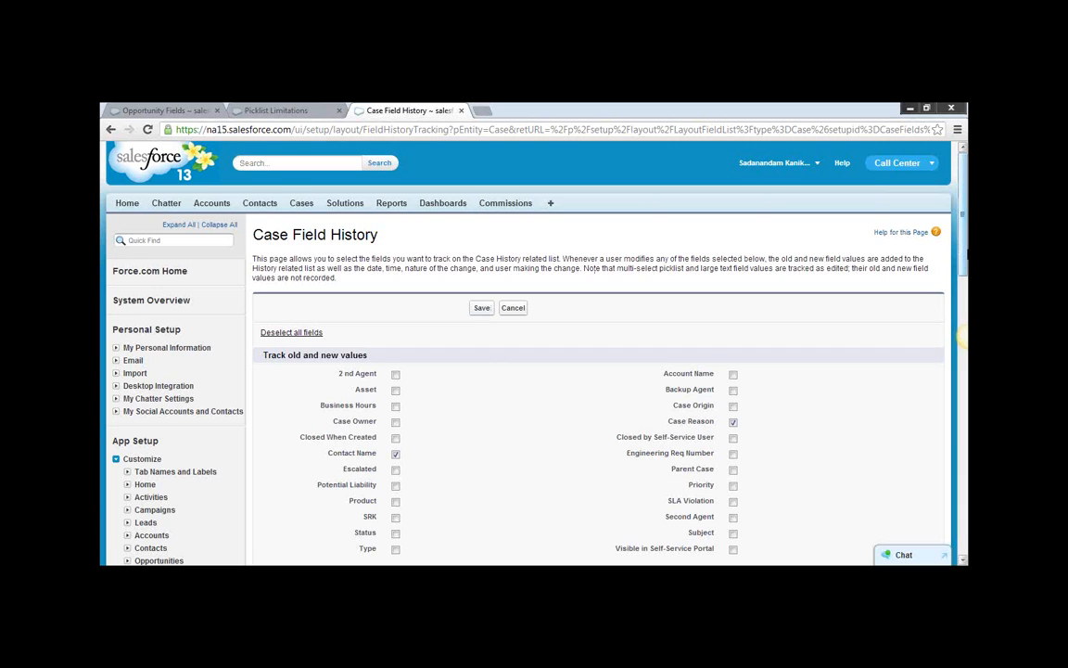
drag(962, 253, 963, 331)
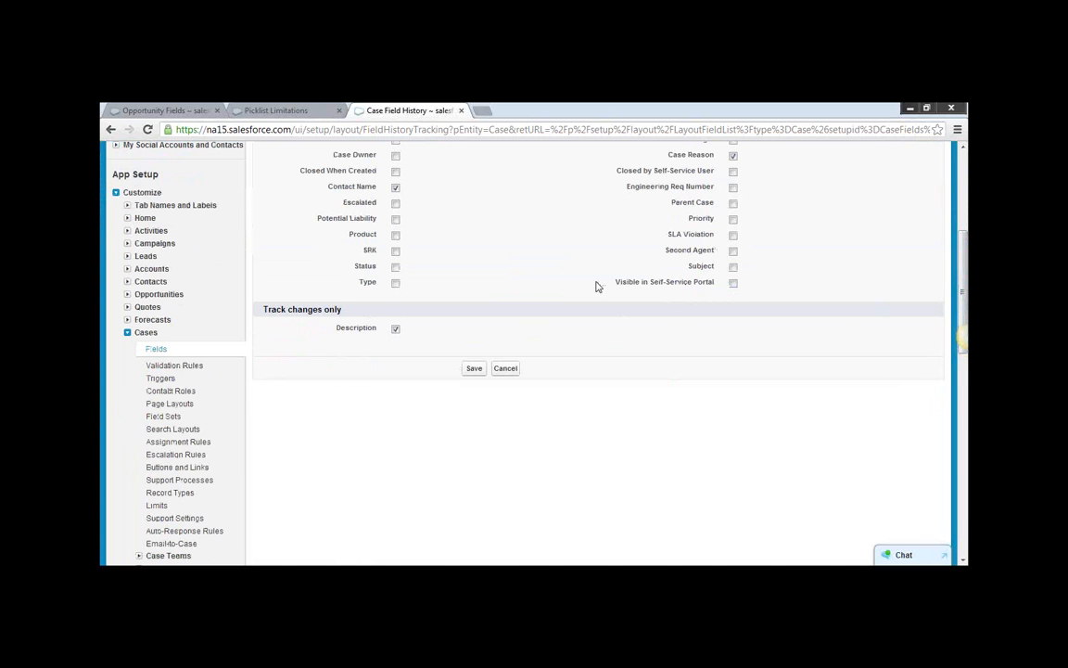
click(473, 369)
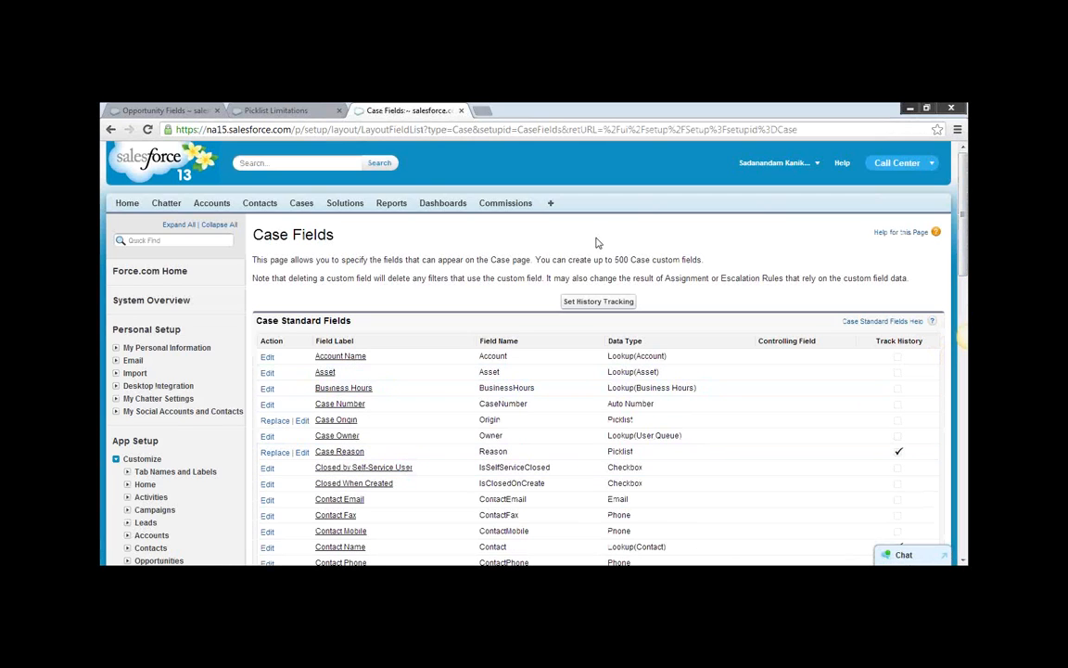
Open the recent case about GC5060 electrical wiring installation and check its Case History related list.
click(303, 205)
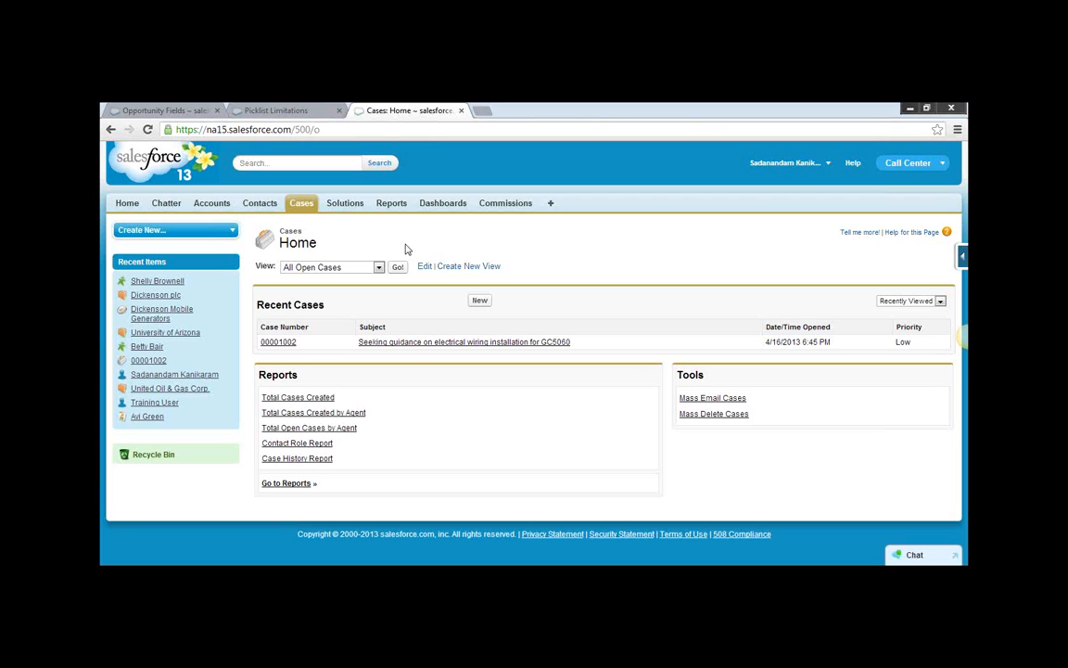
click(278, 342)
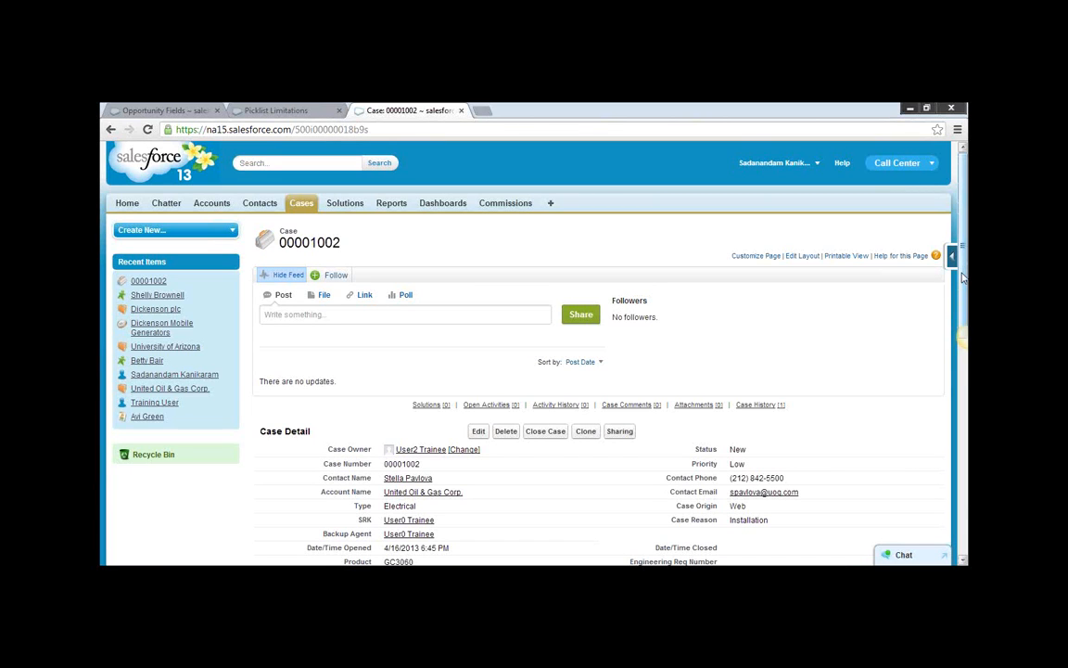
drag(962, 276, 965, 332)
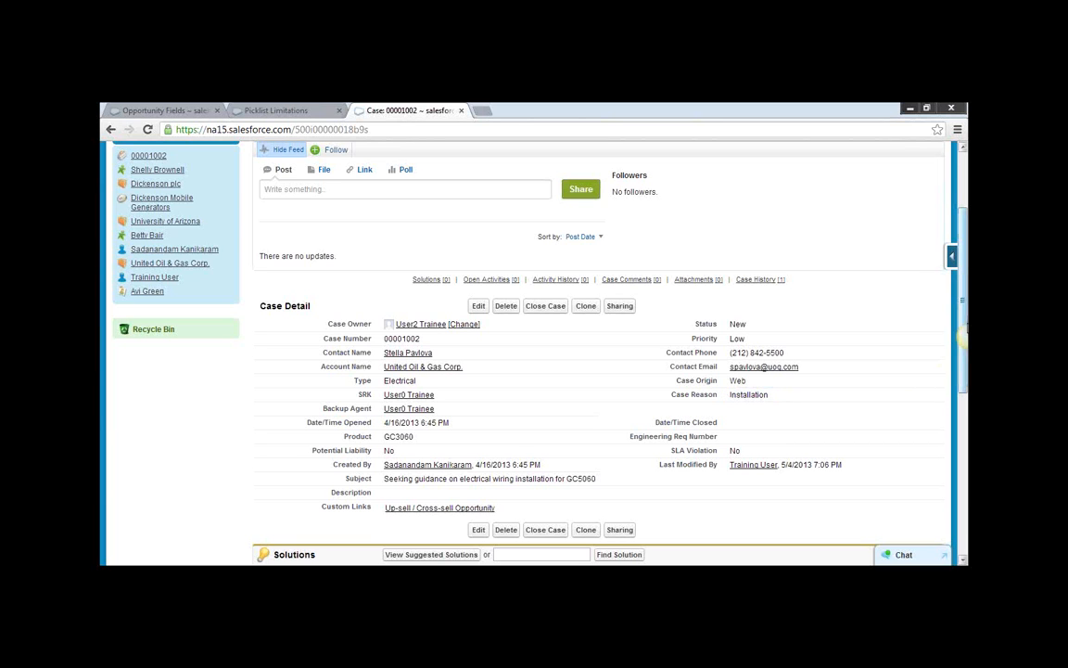
scroll(691, 383, down, 3)
scroll(691, 384, down, 5)
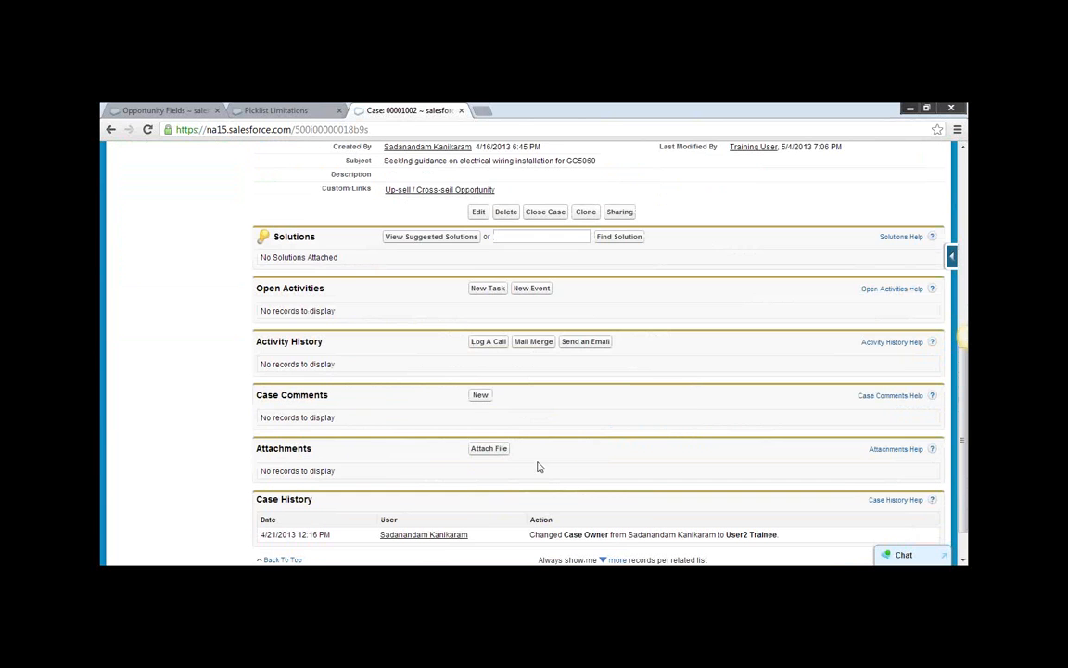
scroll(510, 477, down, 1)
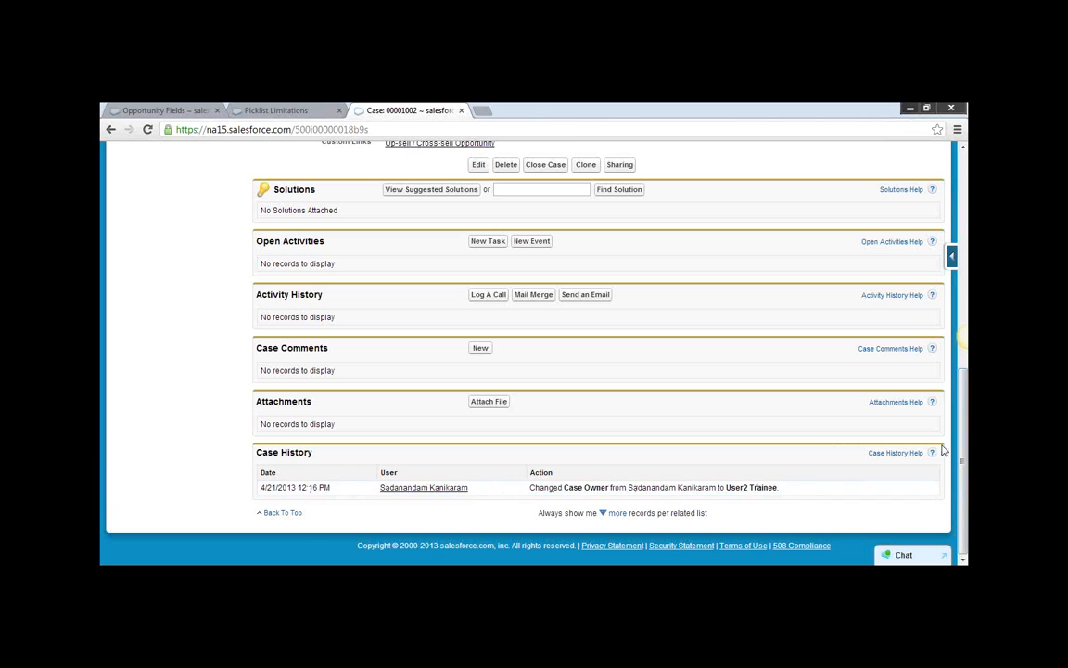
drag(963, 464, 961, 300)
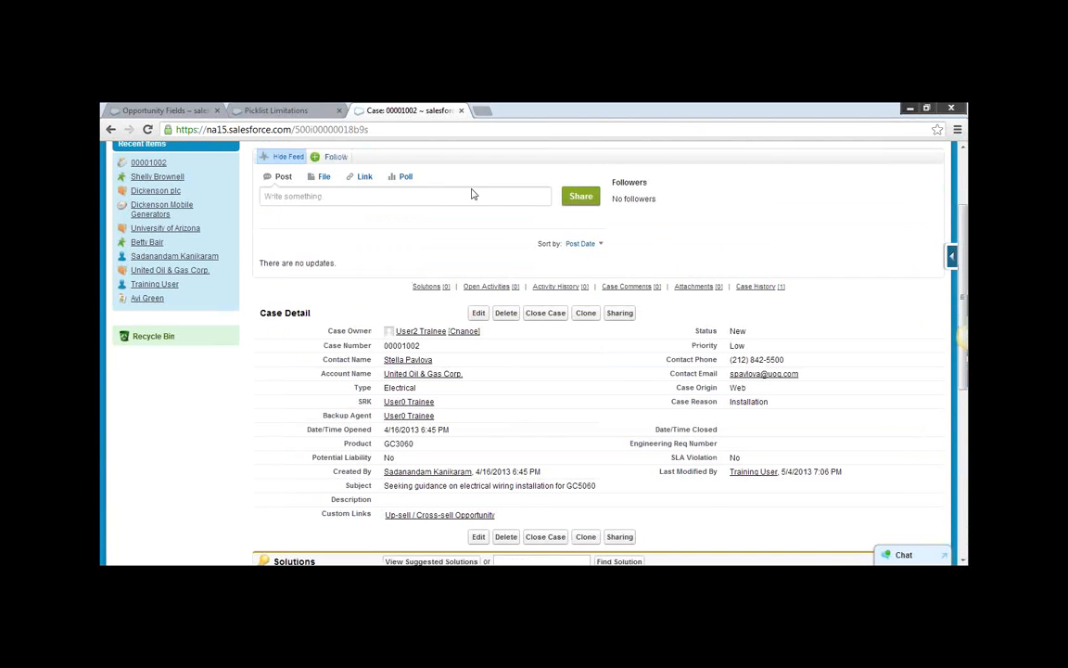
mouse_move(484, 288)
click(479, 313)
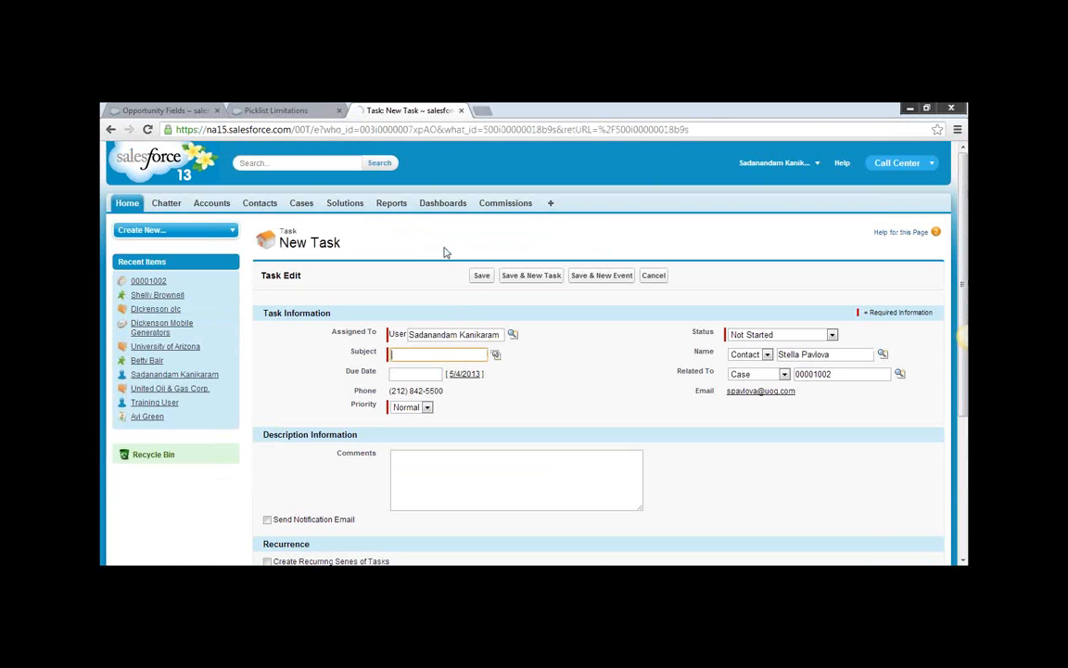
click(111, 130)
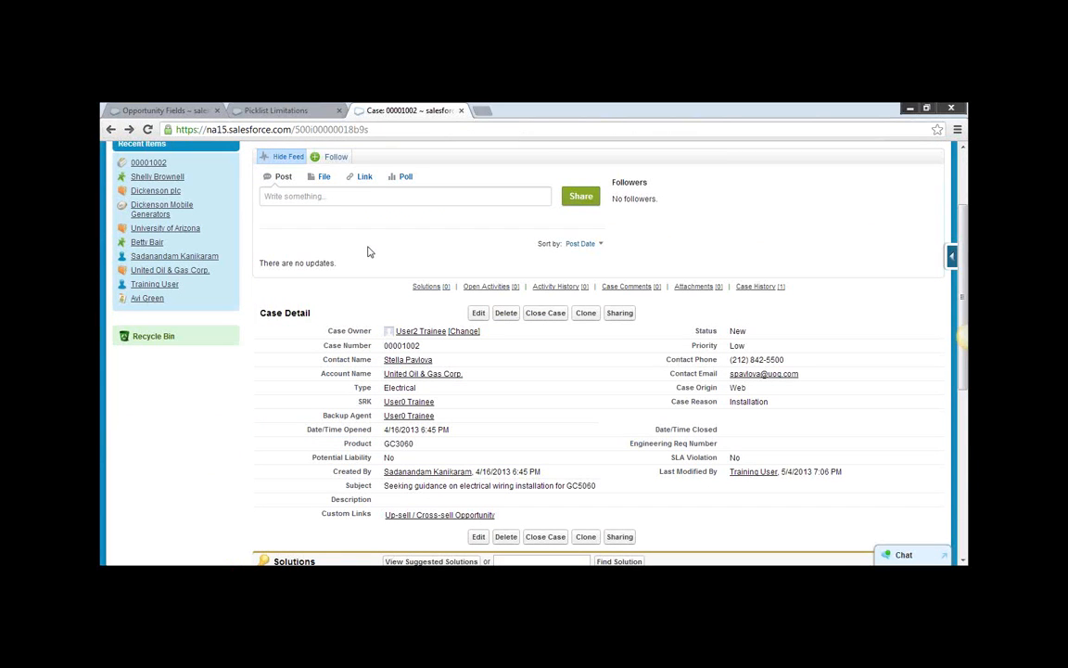
Set the case's Case Reason to Performance, save it, and check the change in the Case History related list.
click(479, 313)
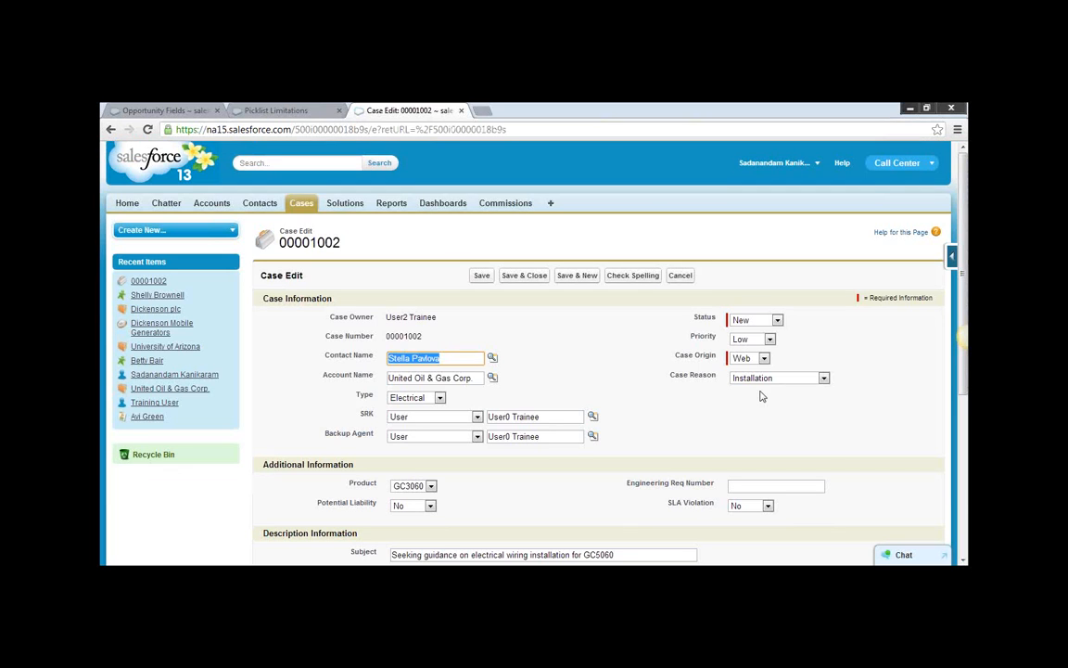
click(824, 378)
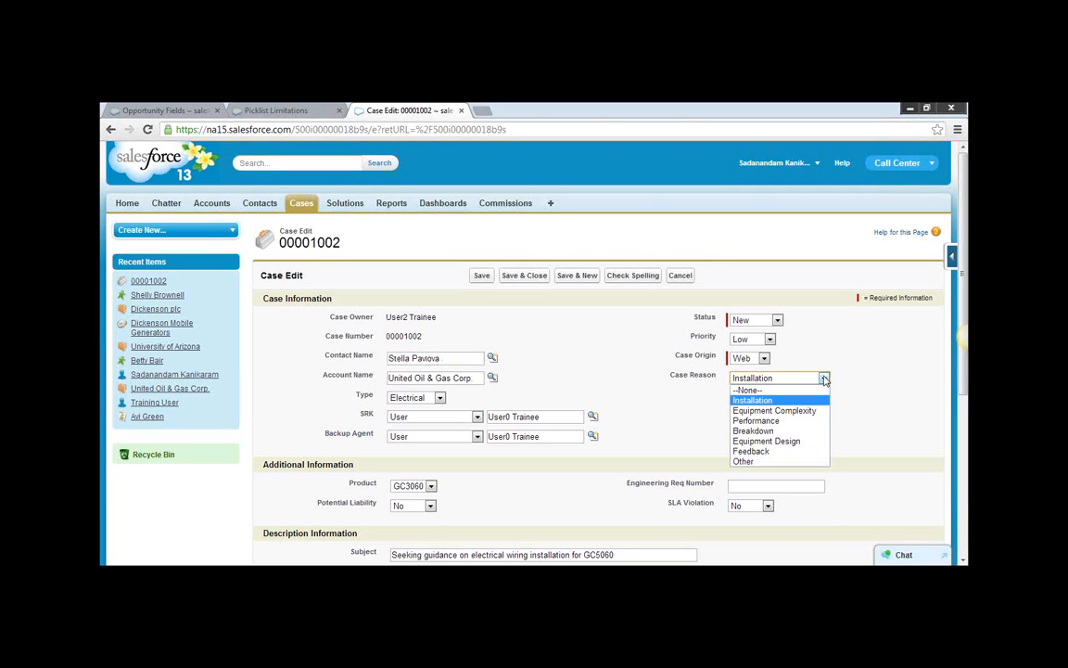
click(758, 422)
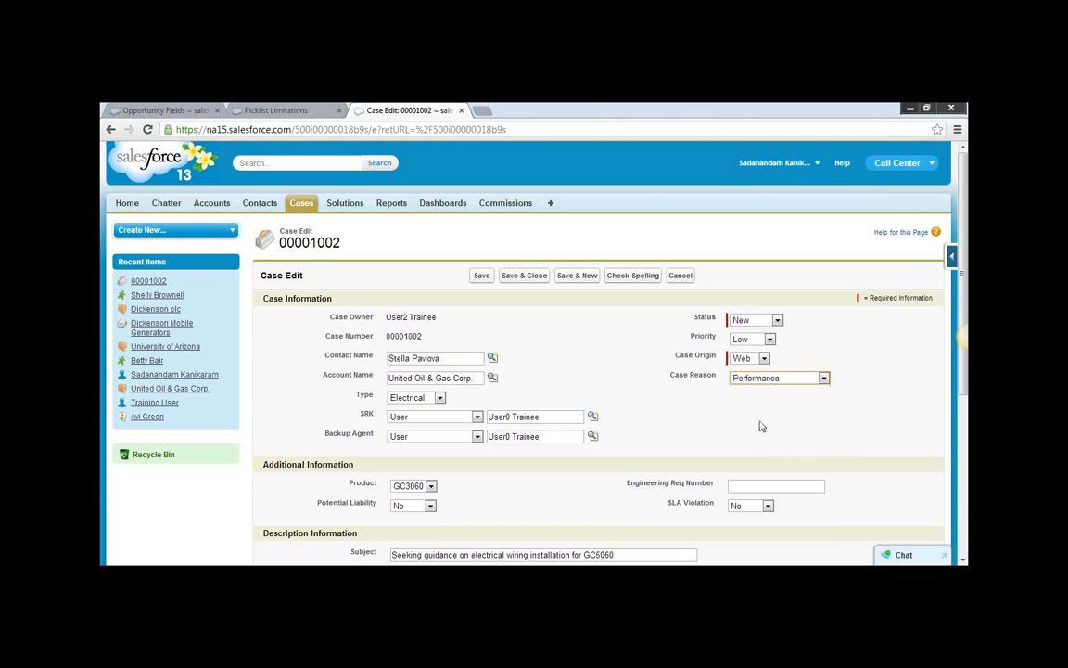
click(482, 276)
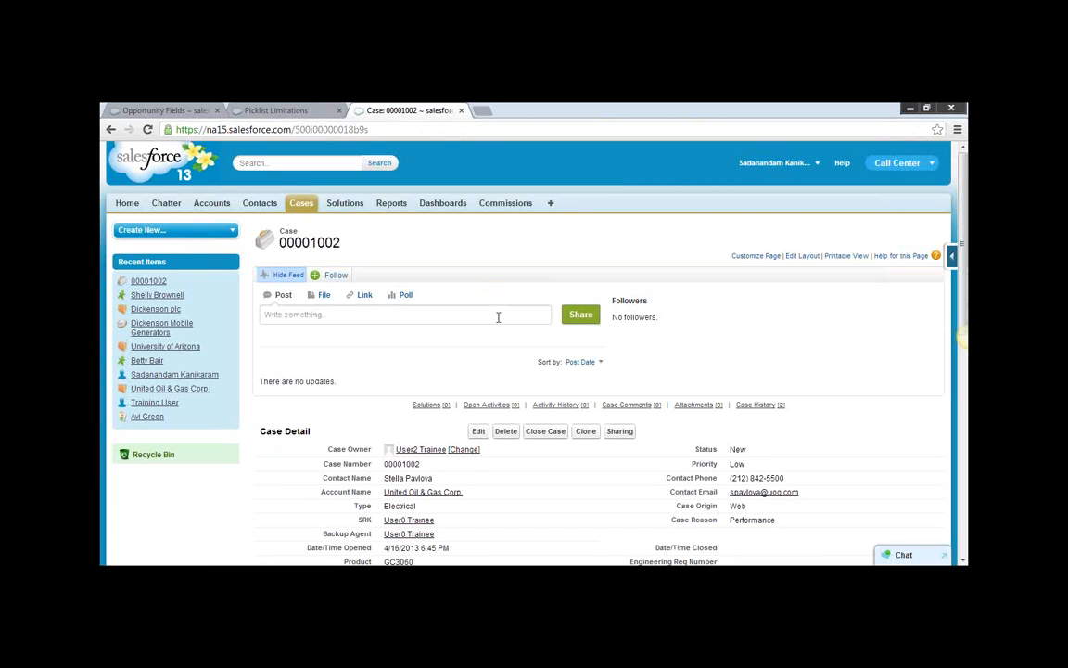
drag(962, 313, 962, 501)
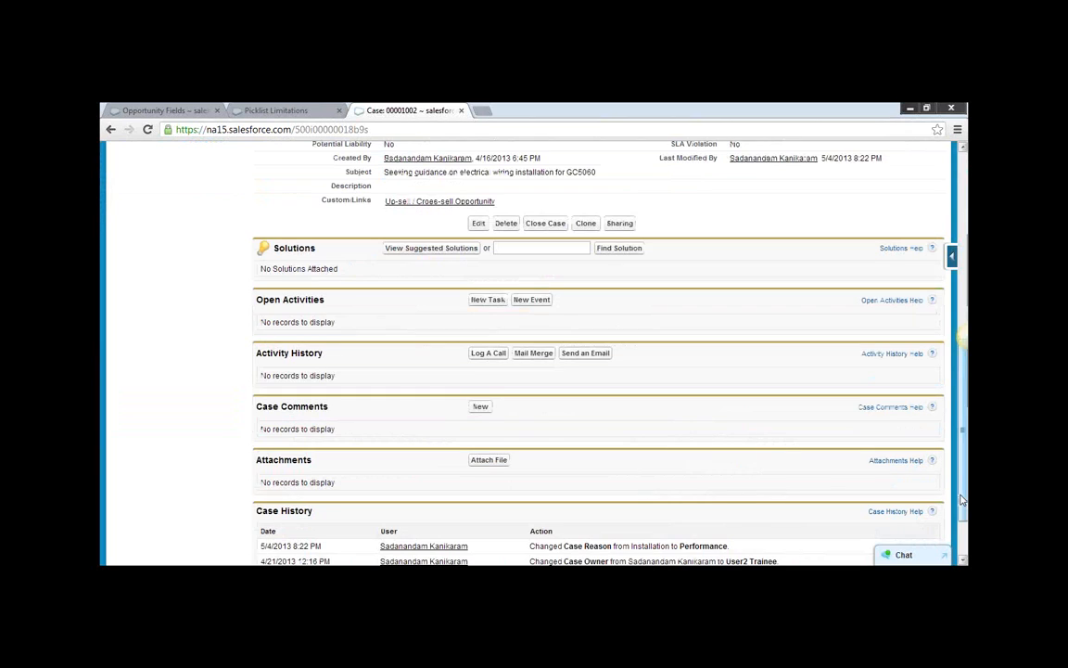
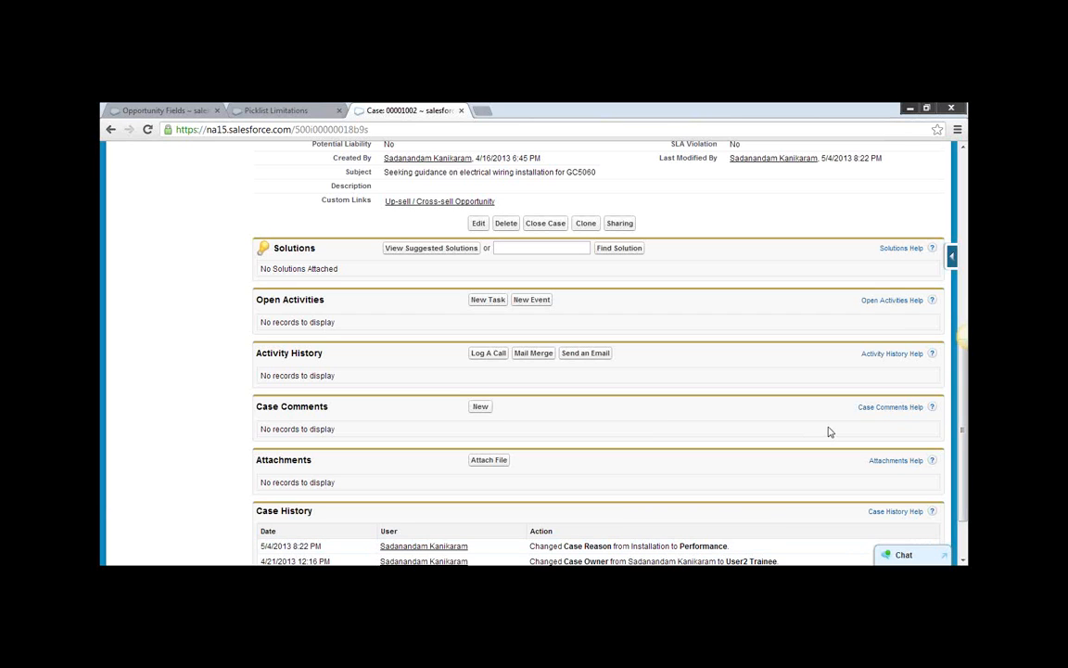
Examine the Date/Time Opened field in the case's detail section.
drag(960, 427, 962, 263)
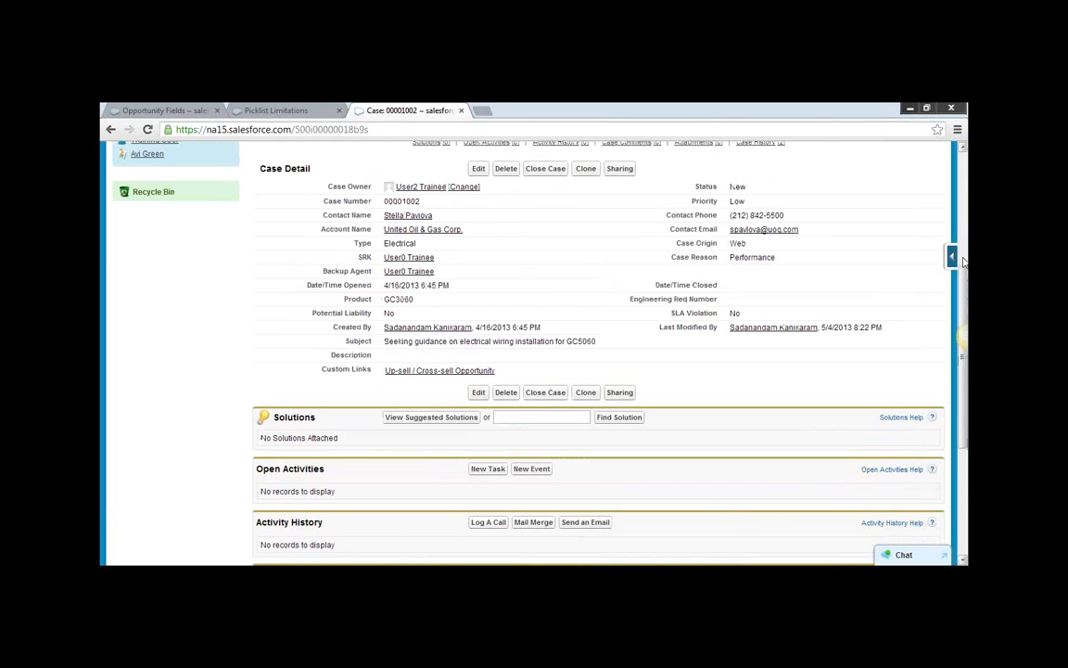
scroll(963, 262, up, 3)
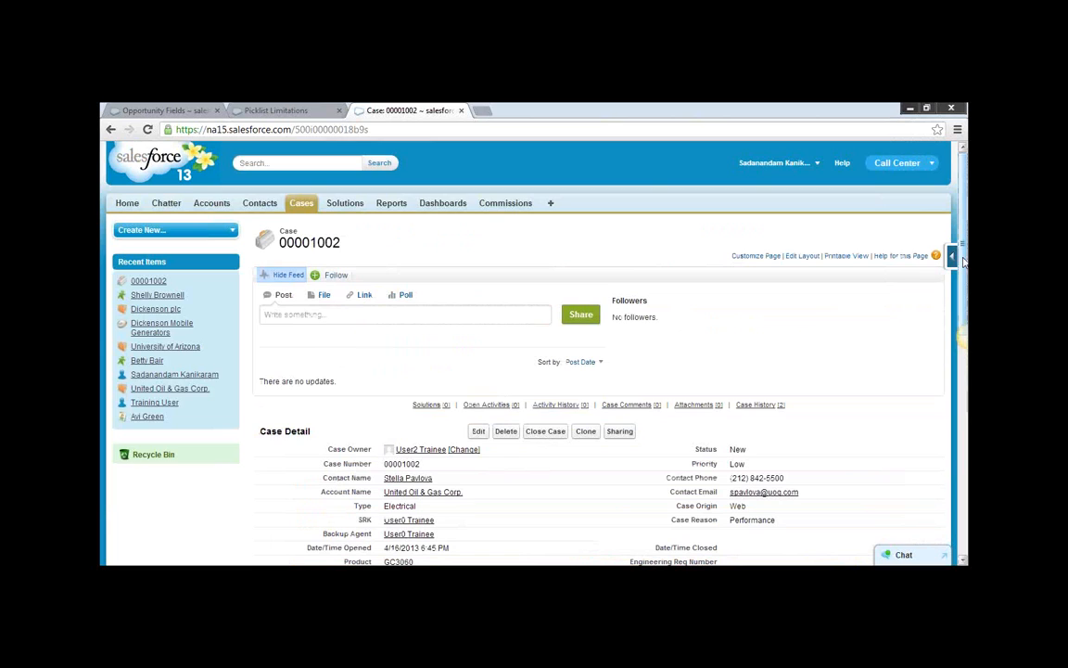
scroll(472, 506, down, 1)
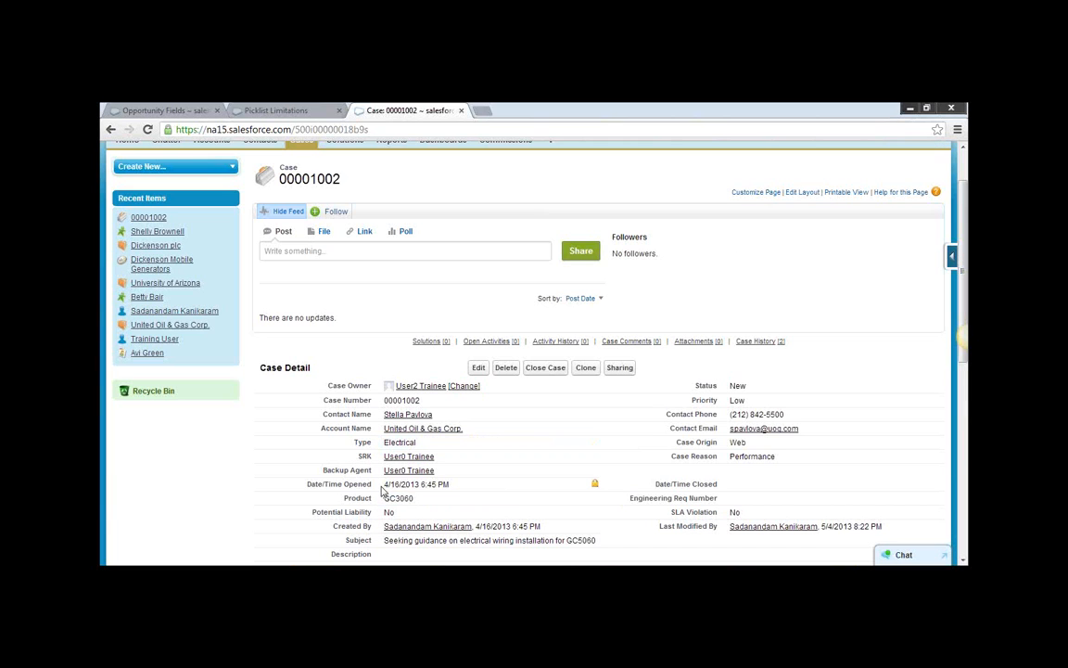
drag(383, 484, 450, 484)
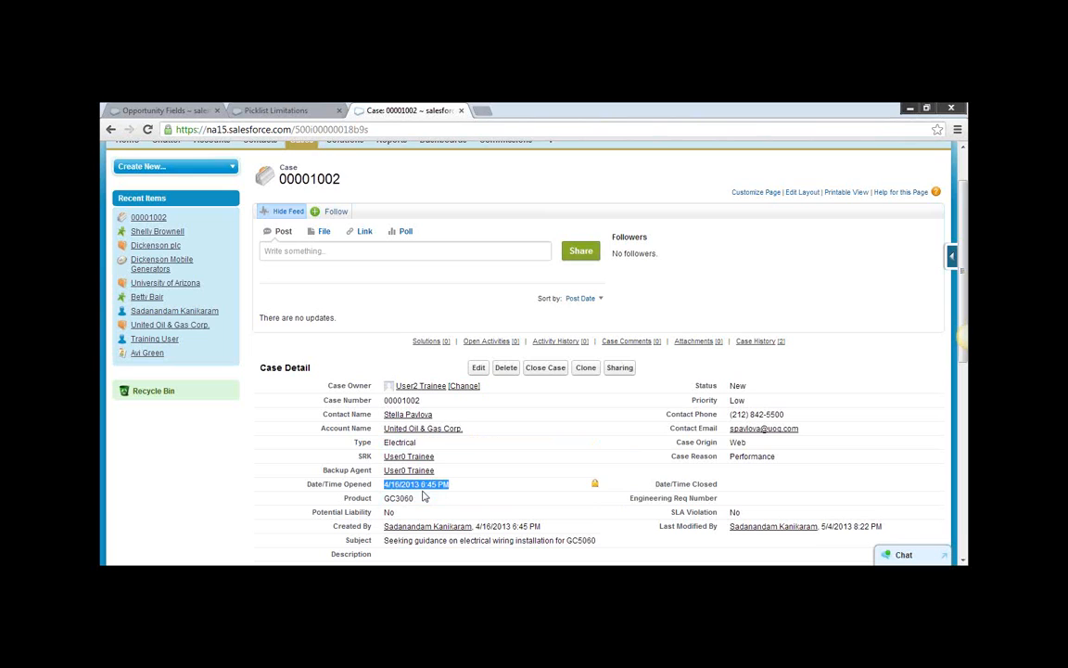
scroll(441, 498, down, 1)
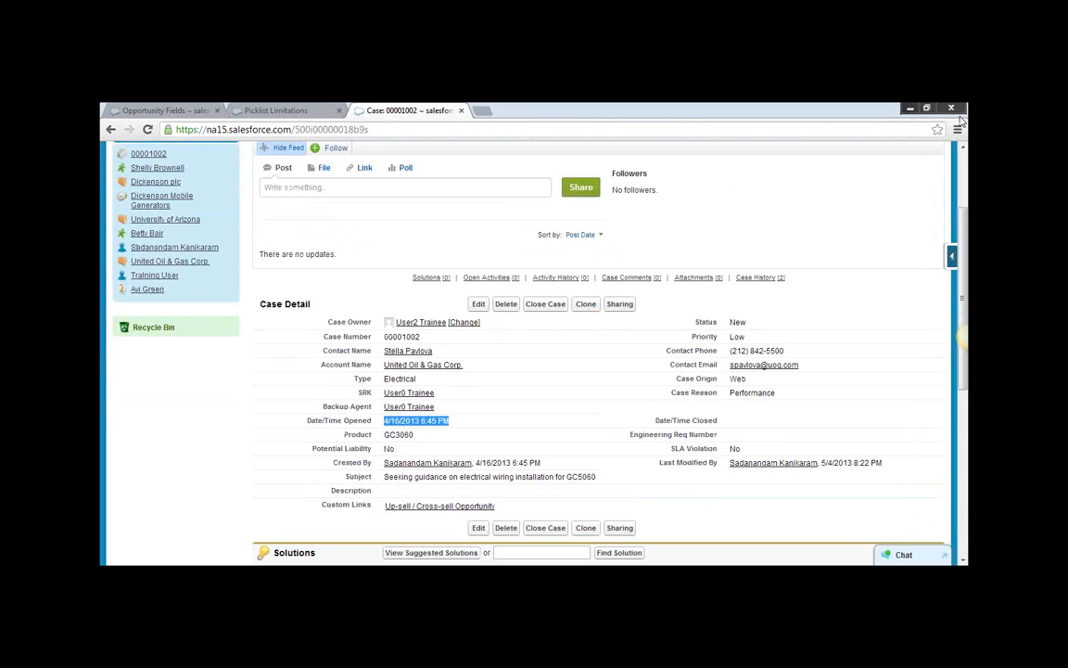
click(834, 182)
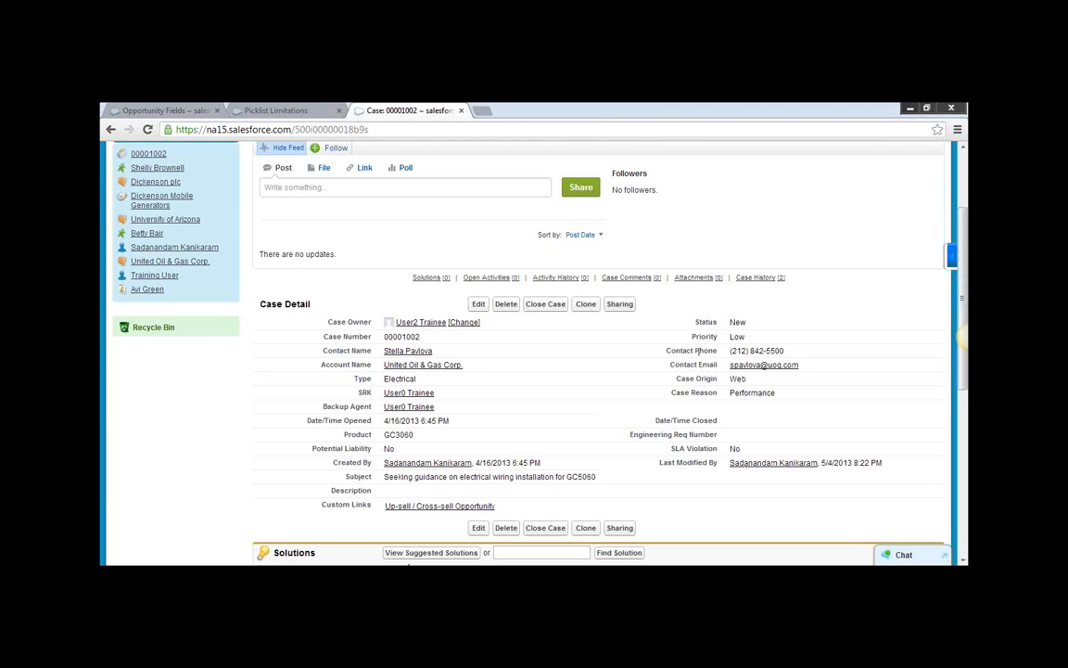
Go from the case's page layout editor to the Case Fields page in the Customize section of App Setup.
drag(963, 239, 965, 178)
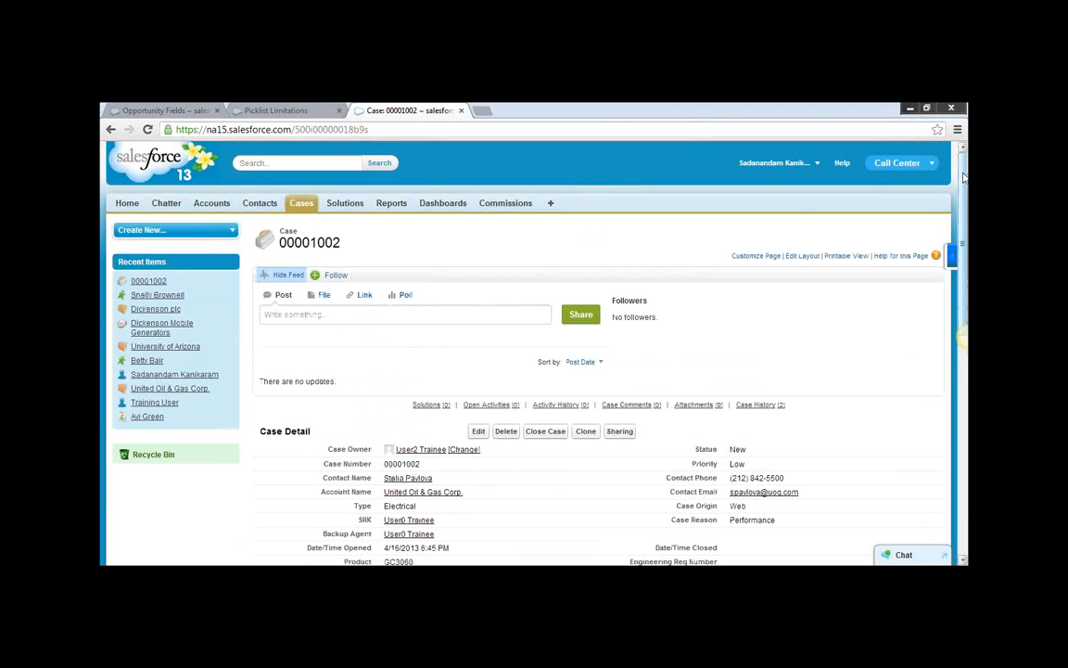
click(803, 256)
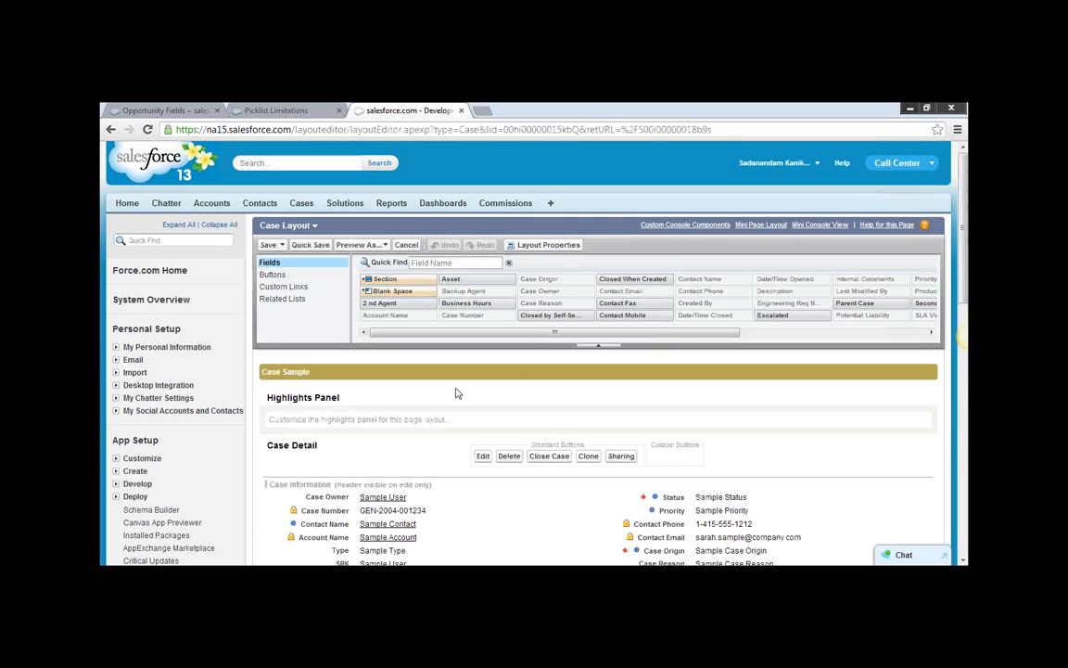
click(117, 460)
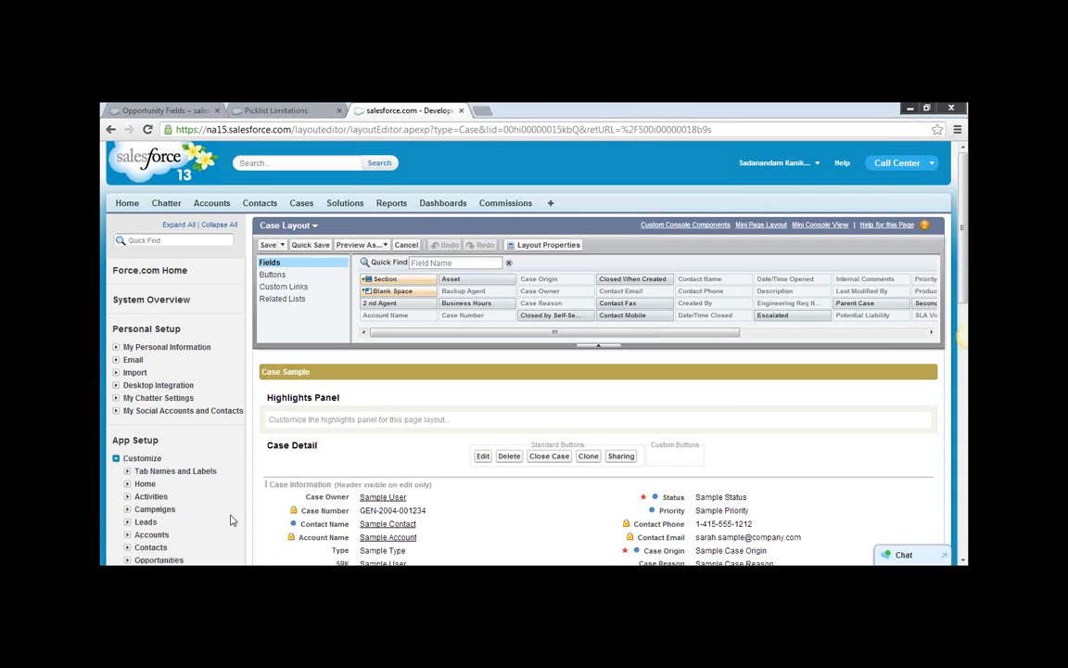
drag(231, 521, 229, 549)
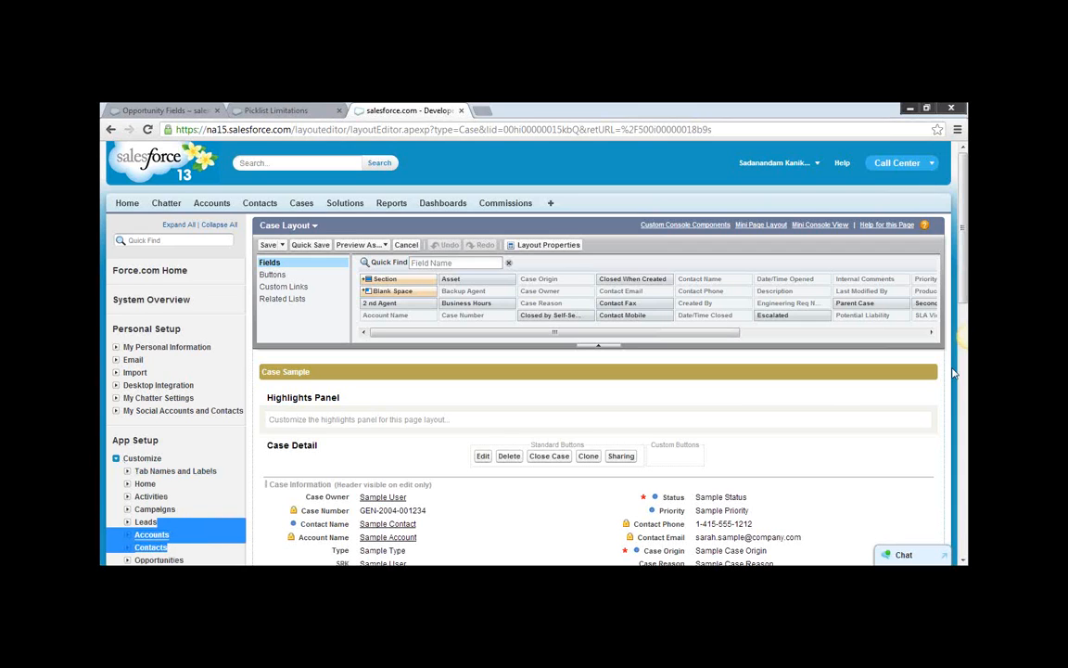
drag(964, 290, 965, 390)
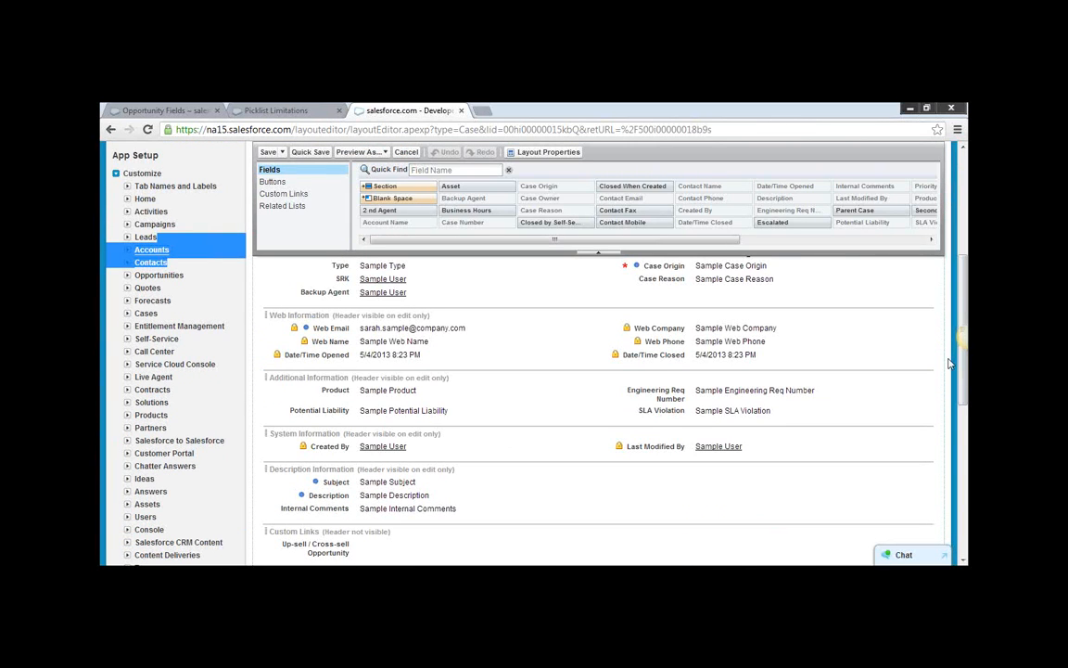
click(128, 314)
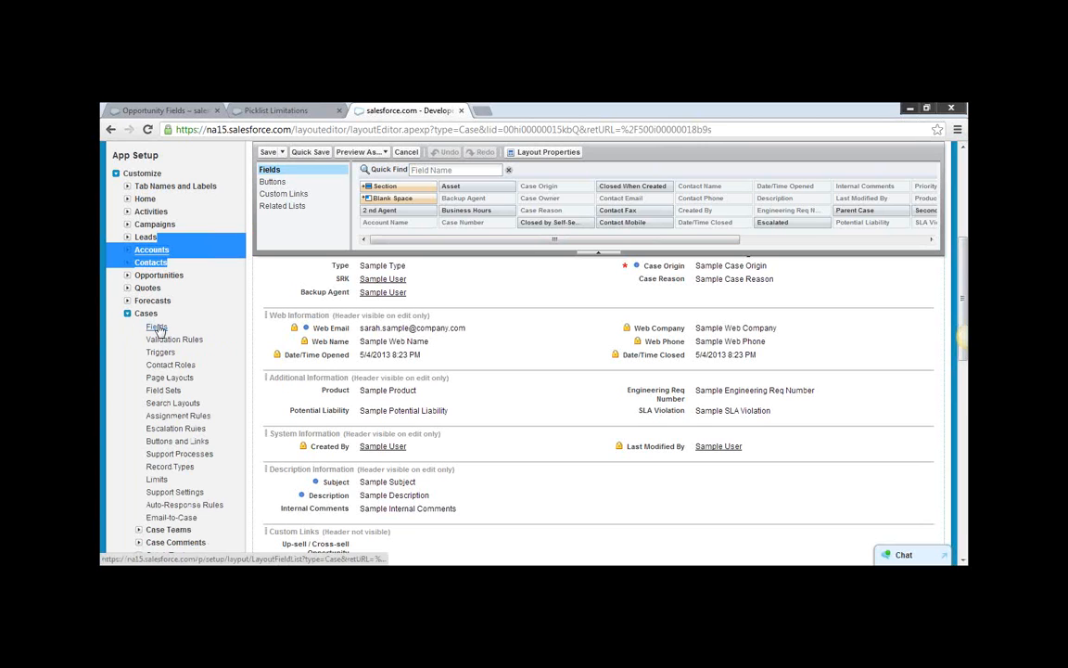
click(156, 328)
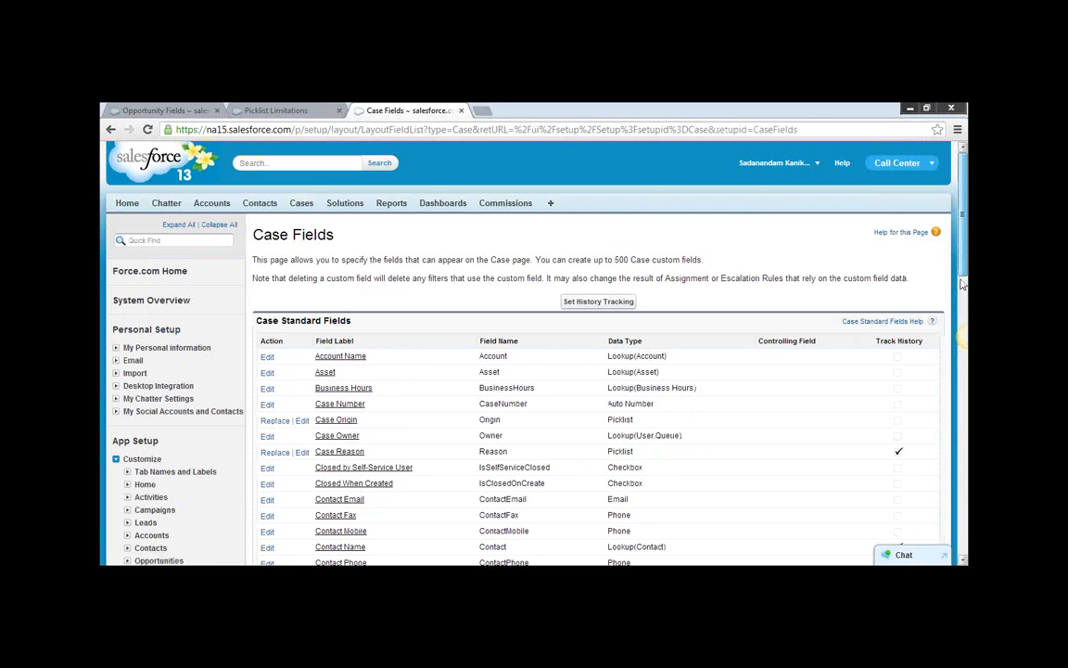
Start a new custom field for cases with Formula as its data type and continue to the output type.
scroll(964, 241, down, 10)
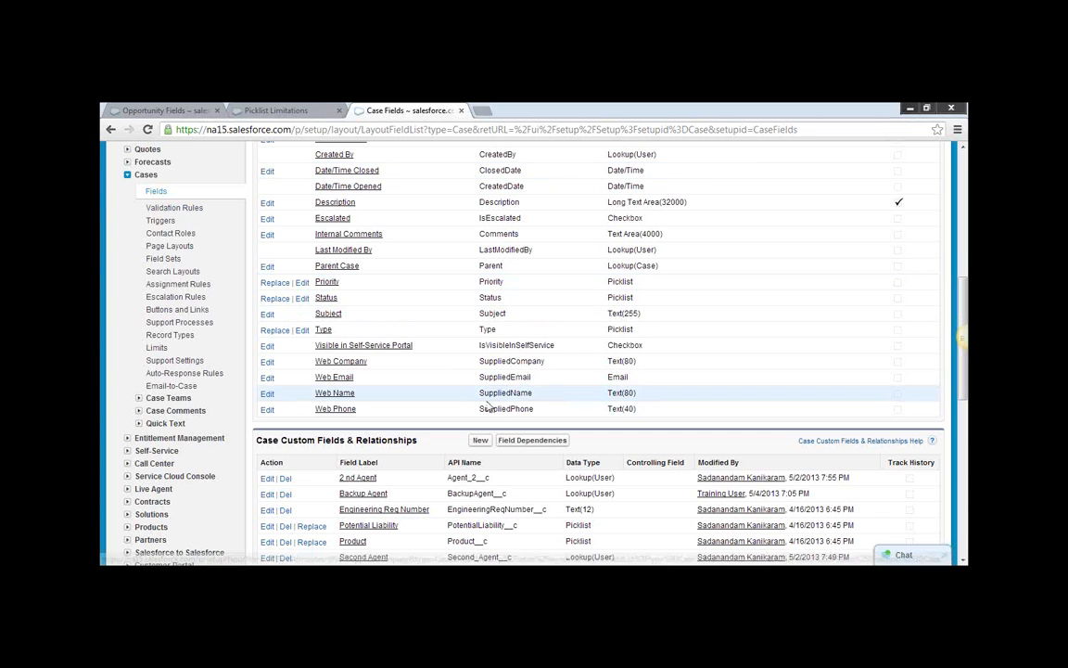
scroll(556, 343, down, 3)
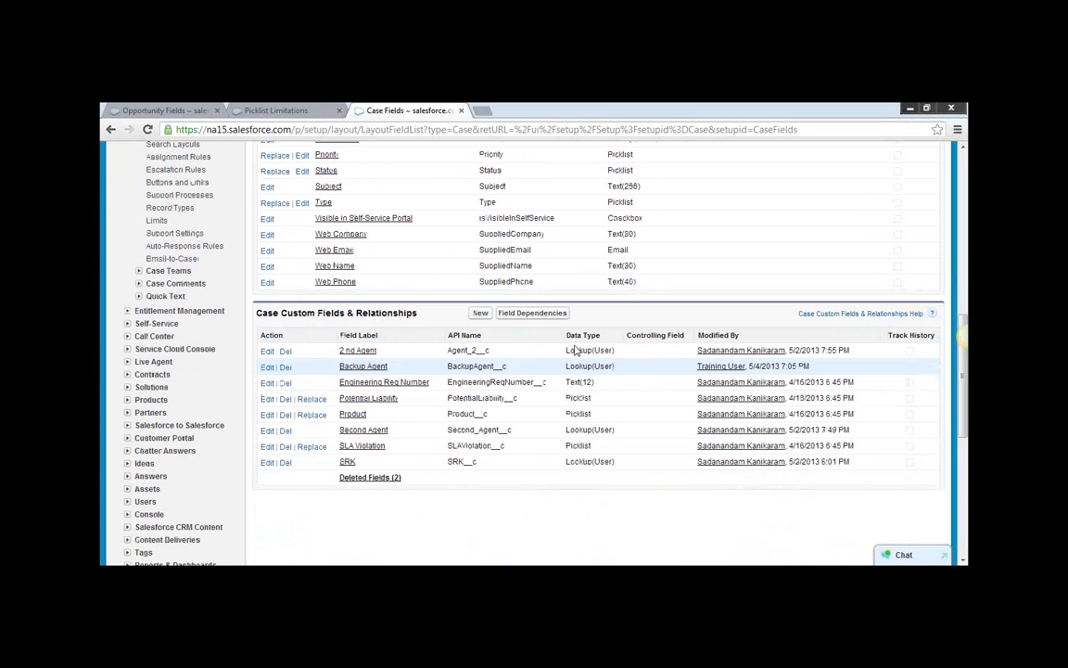
click(482, 315)
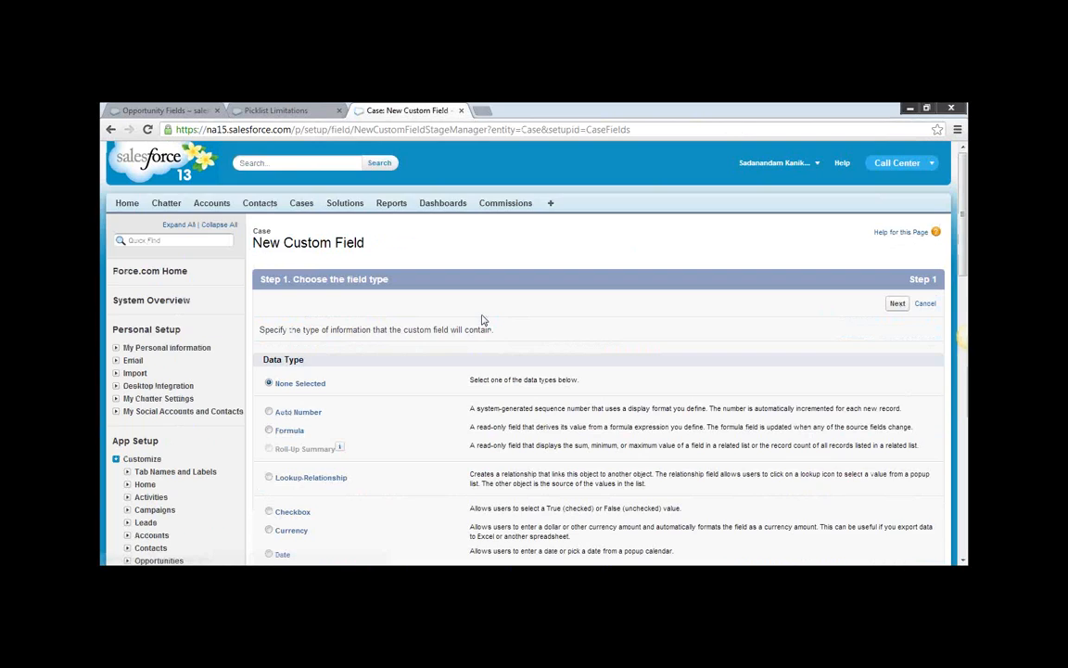
click(268, 430)
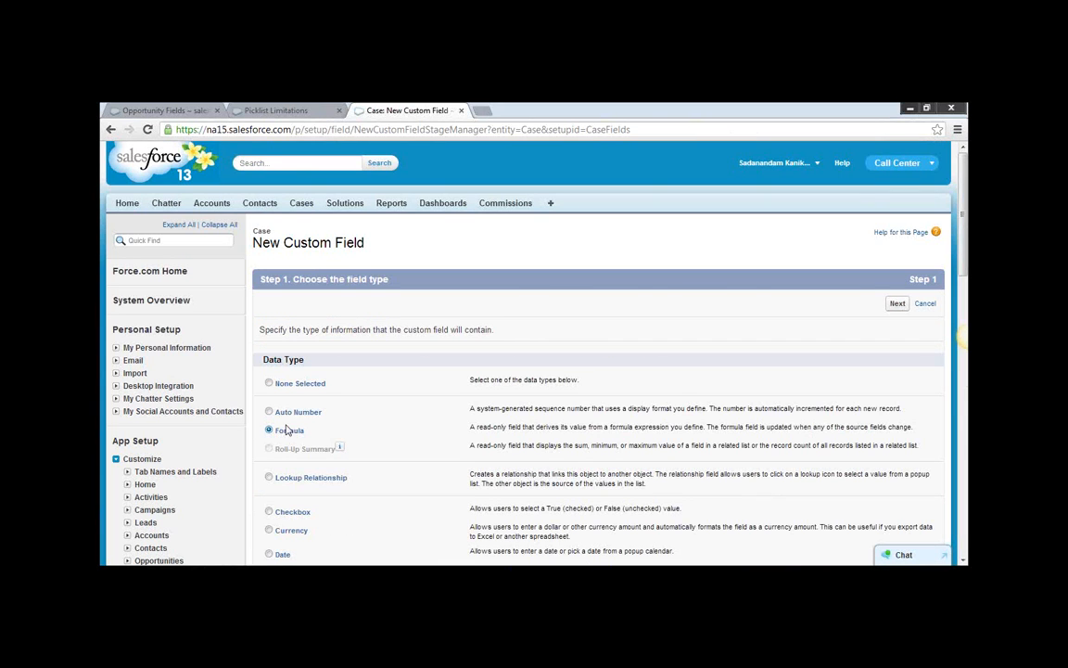
scroll(520, 425, down, 3)
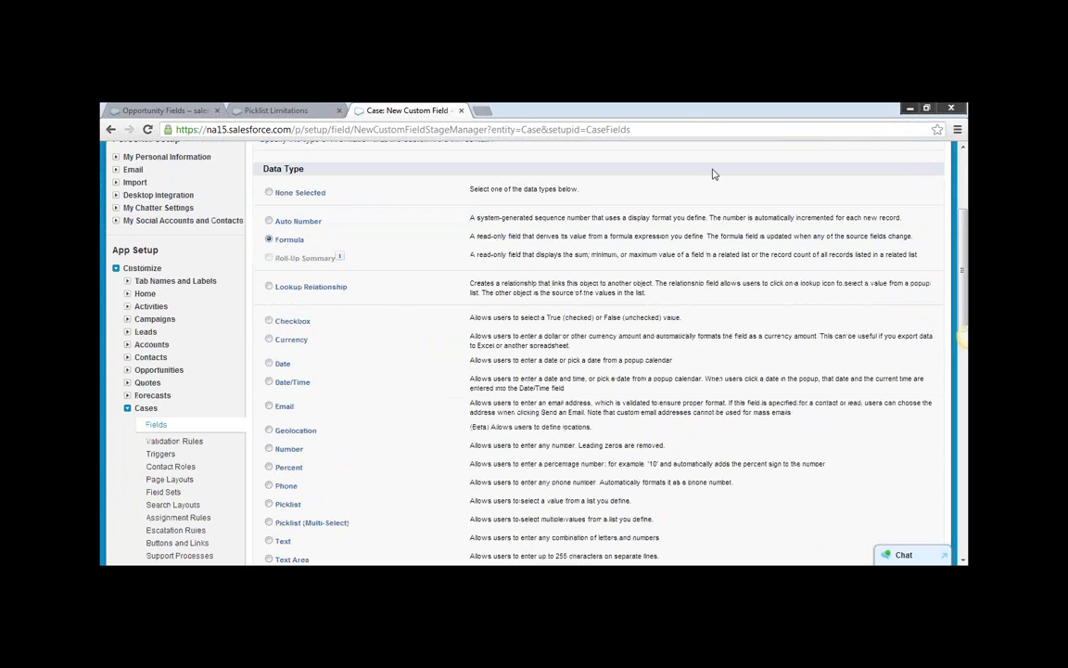
drag(964, 227, 966, 176)
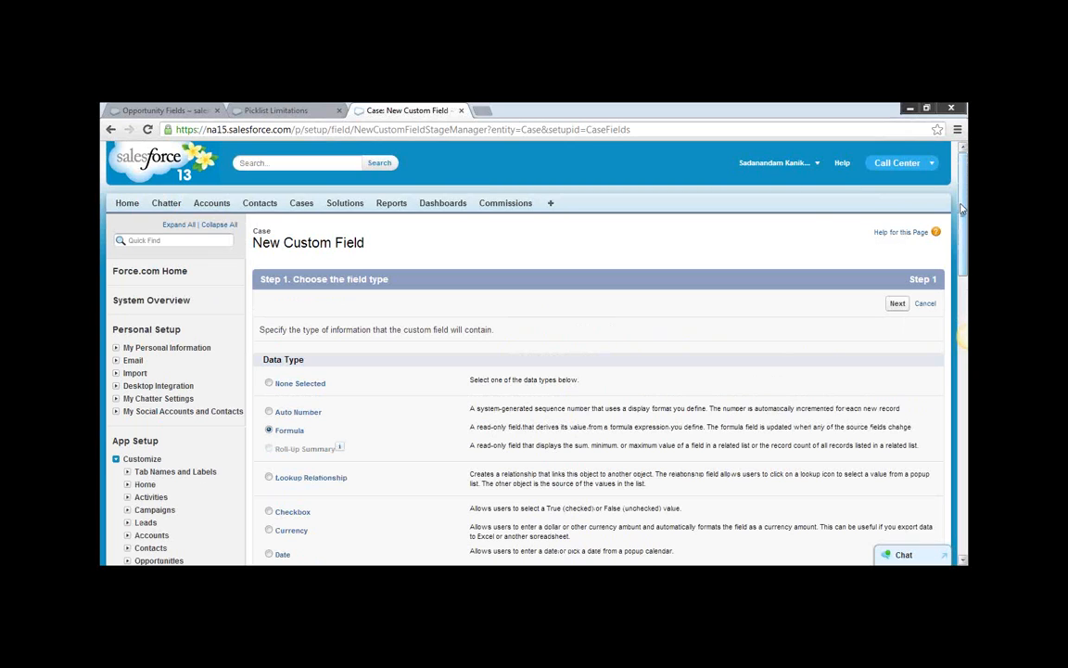
click(897, 303)
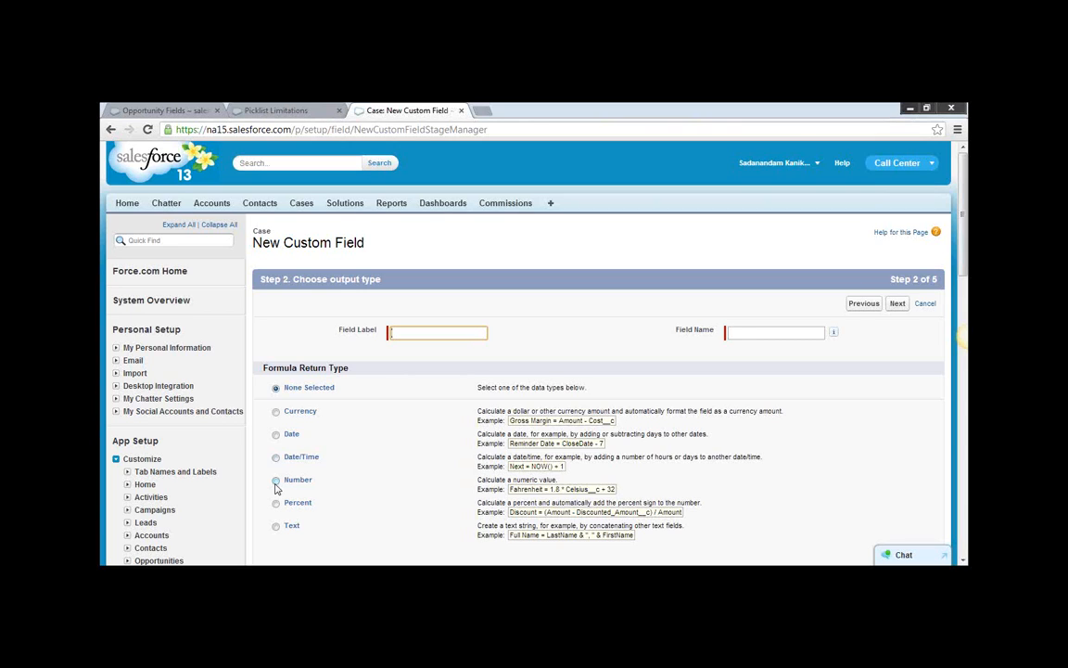
Label the formula field Case Age with field name Case_Age, set its return type to Number, and continue to the formula editor.
click(275, 482)
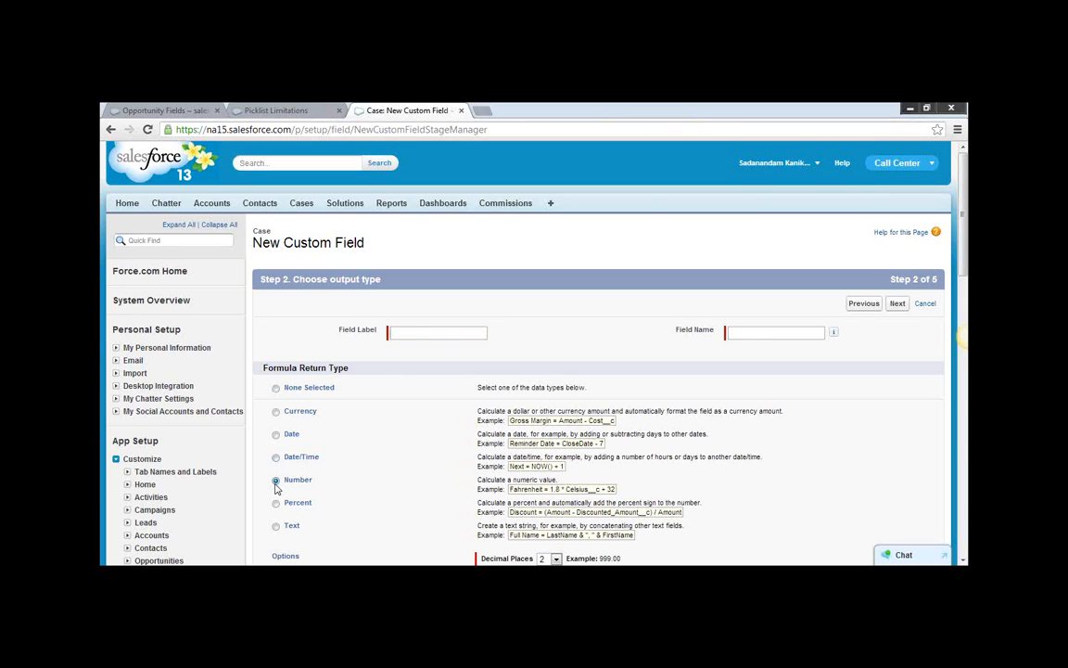
click(427, 332)
click(427, 332)
text(Case Age)
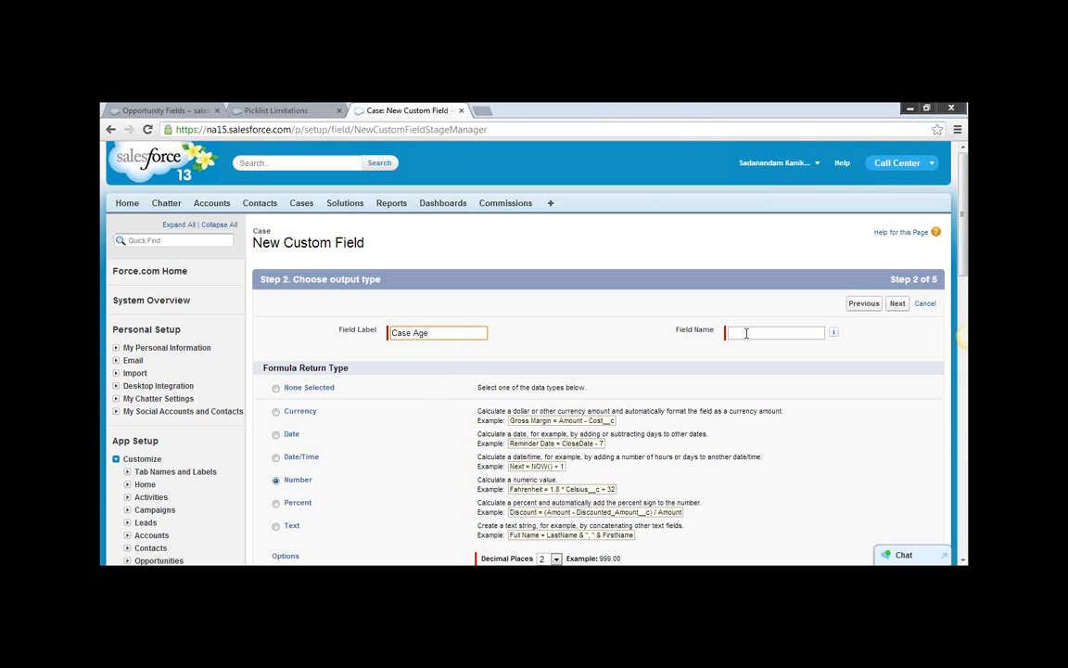
click(744, 337)
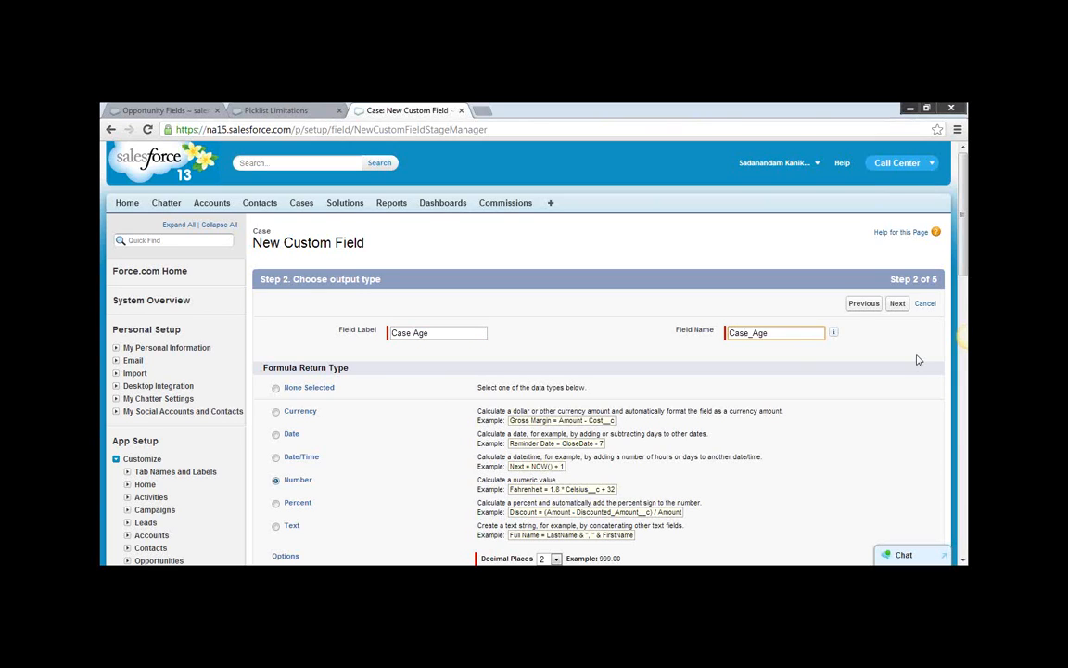
click(897, 303)
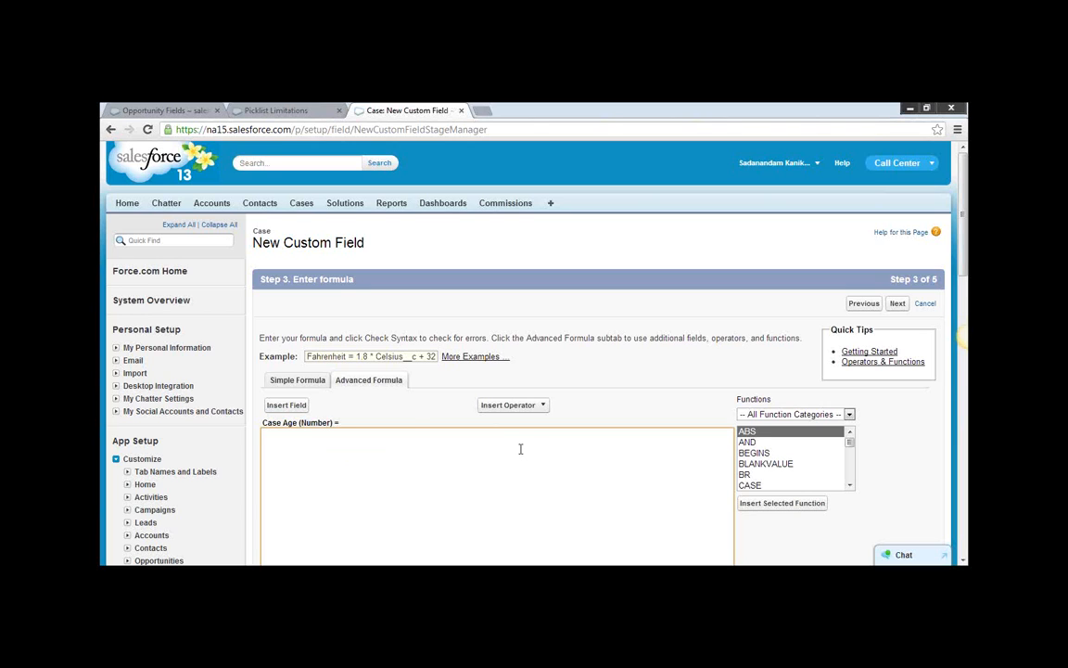
Insert the case's Date/Time Opened field (CreatedDate) into the Case Age formula.
click(287, 405)
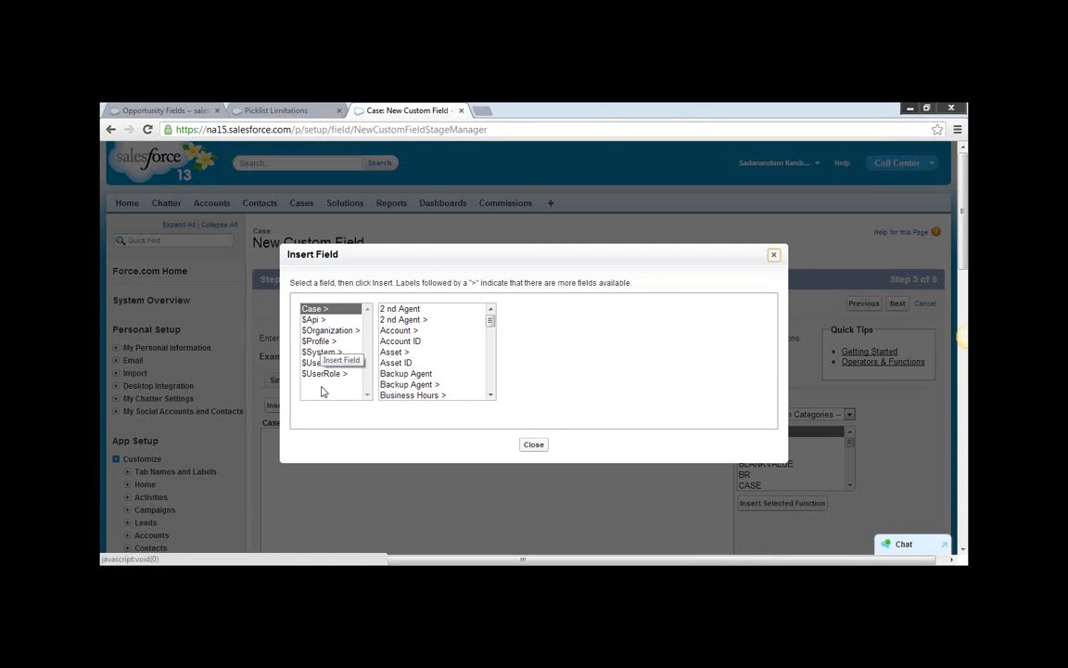
click(491, 395)
click(491, 395)
click(490, 395)
click(490, 395)
click(490, 395)
click(490, 395)
click(491, 395)
click(490, 395)
click(491, 395)
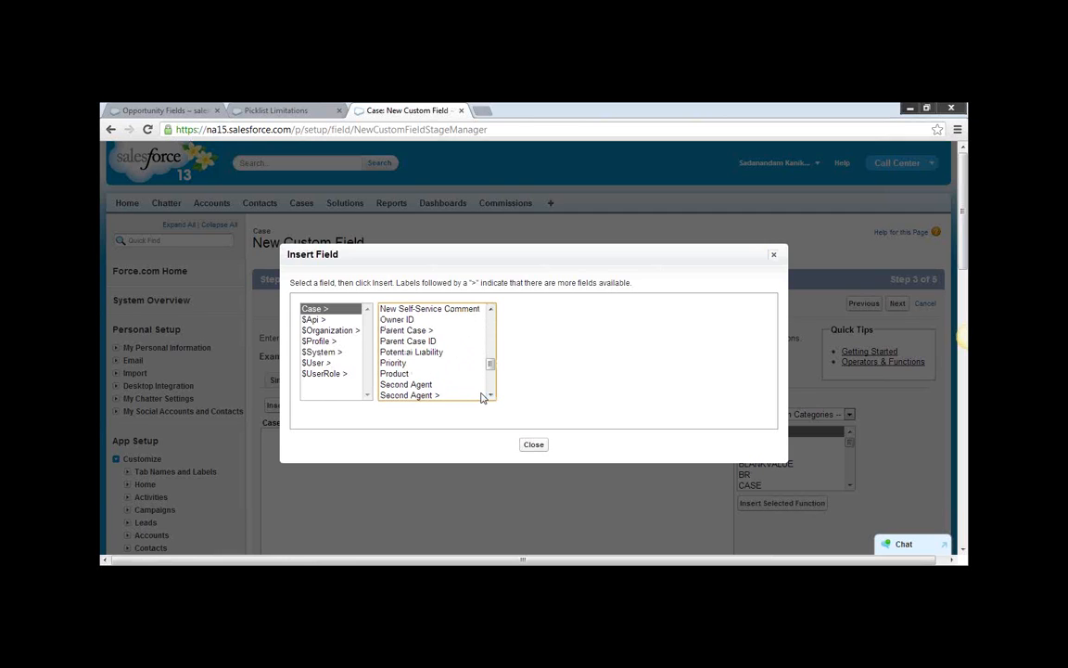
click(492, 311)
click(492, 310)
click(492, 311)
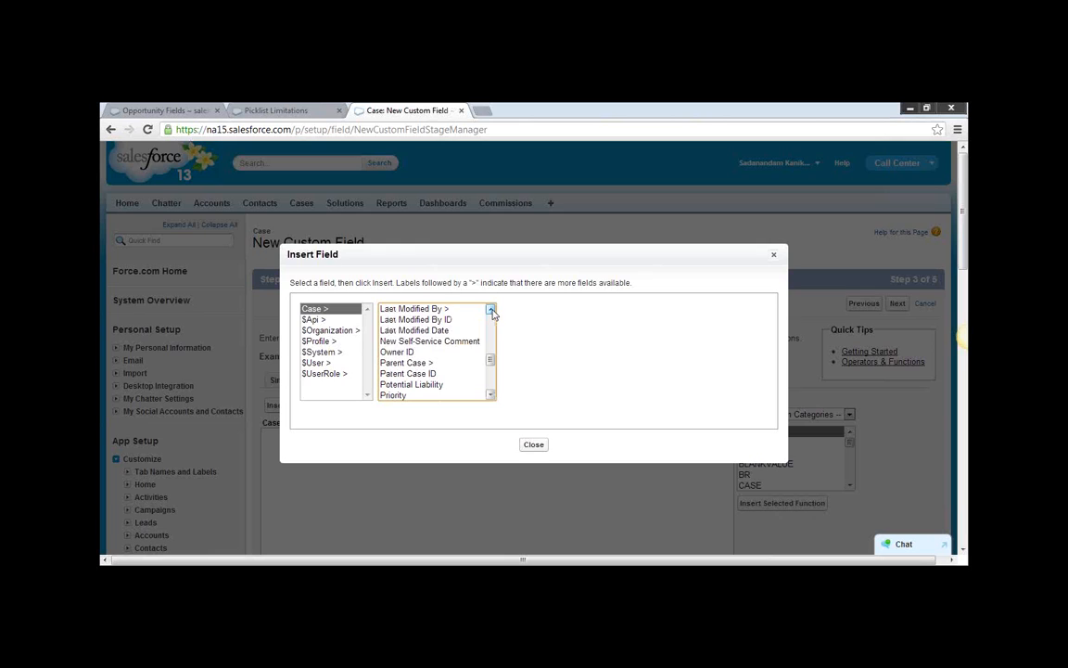
click(491, 311)
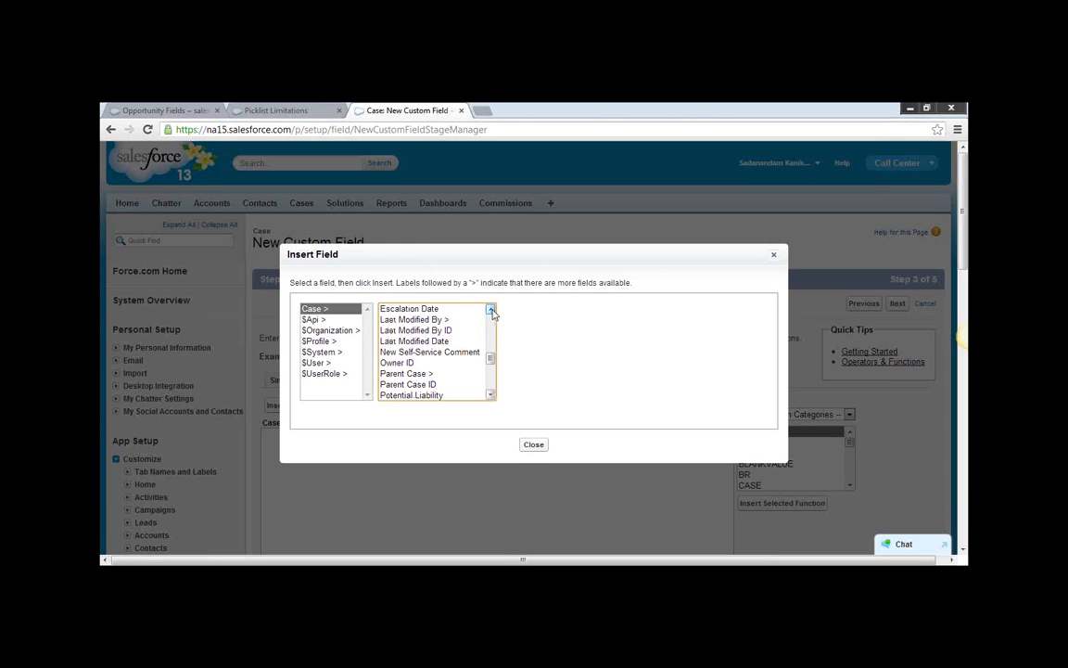
click(492, 311)
click(491, 310)
click(491, 310)
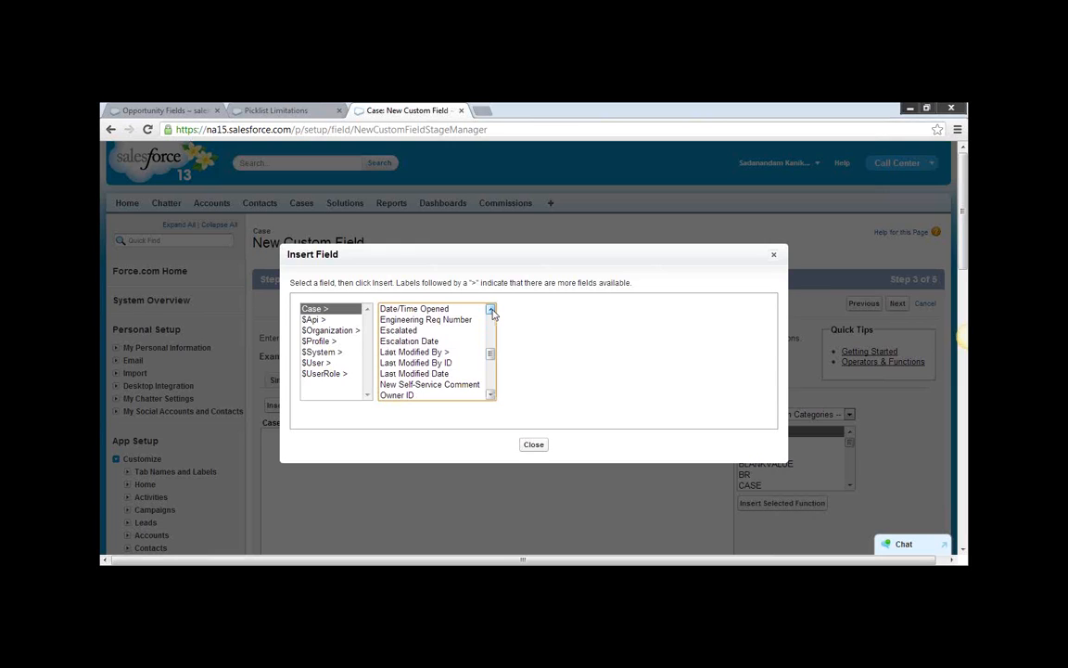
click(491, 311)
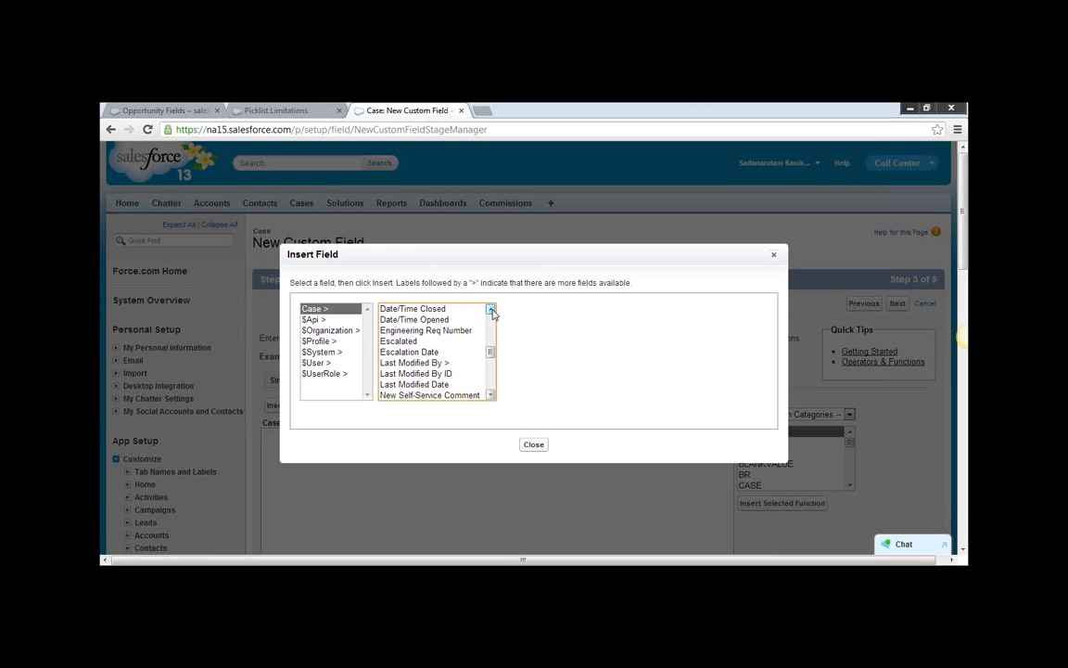
click(439, 319)
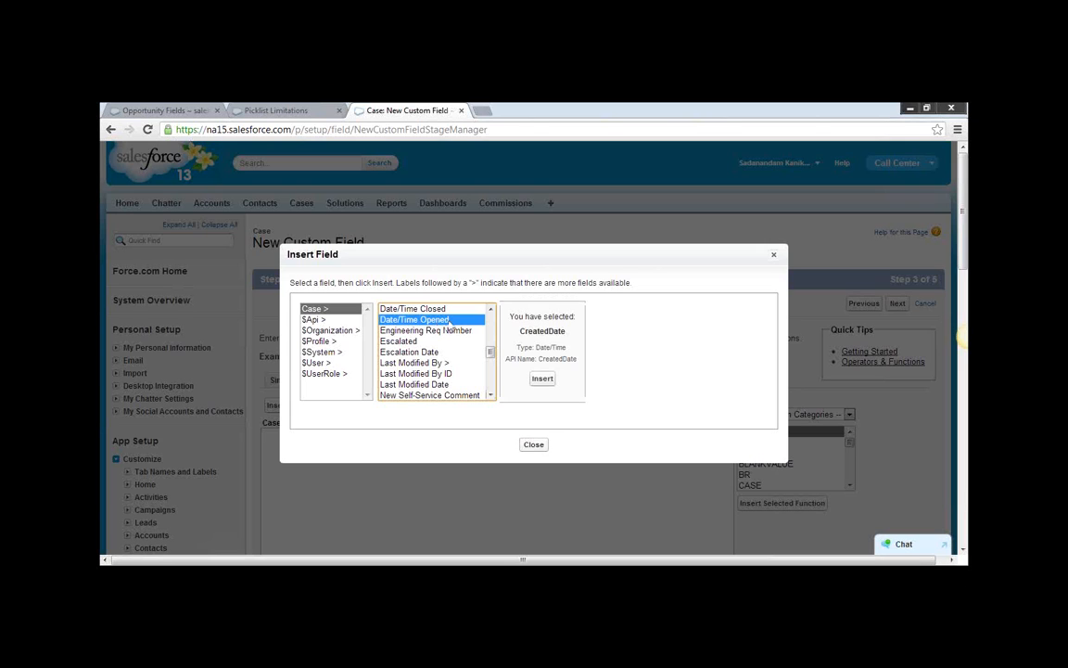
click(543, 379)
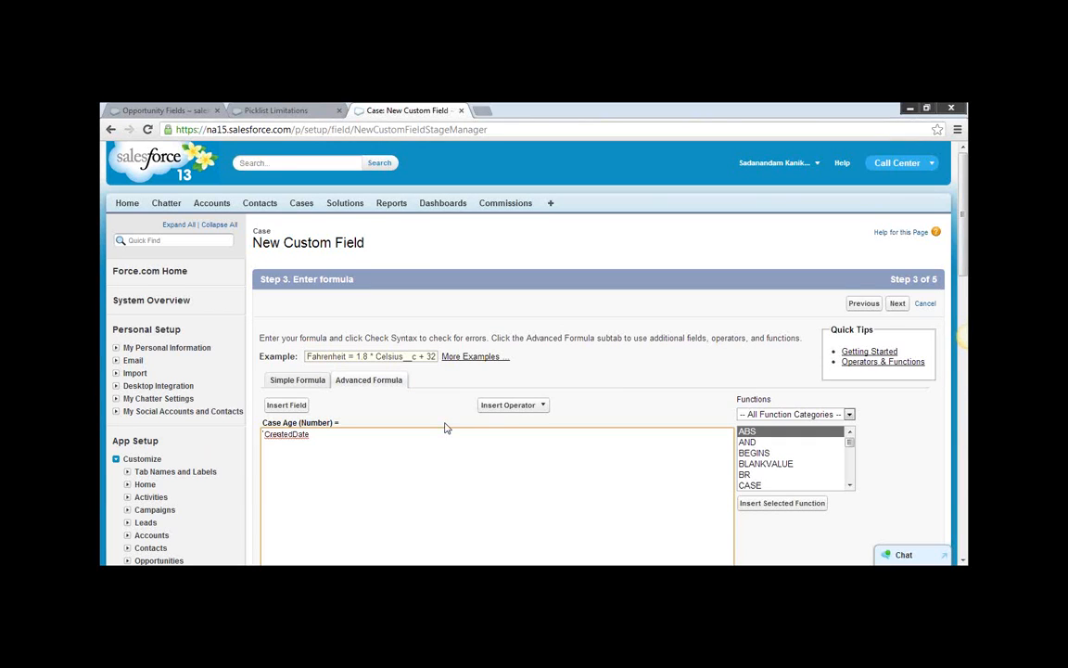
Add a minus operator in front of CreatedDate in the Case Age formula.
key(Home)
text(- )
text( ay)
key(BackSpace)
key(BackSpace)
Insert the TODAY function from the Date & Time category in front of the minus operator in the Case Age formula.
click(848, 415)
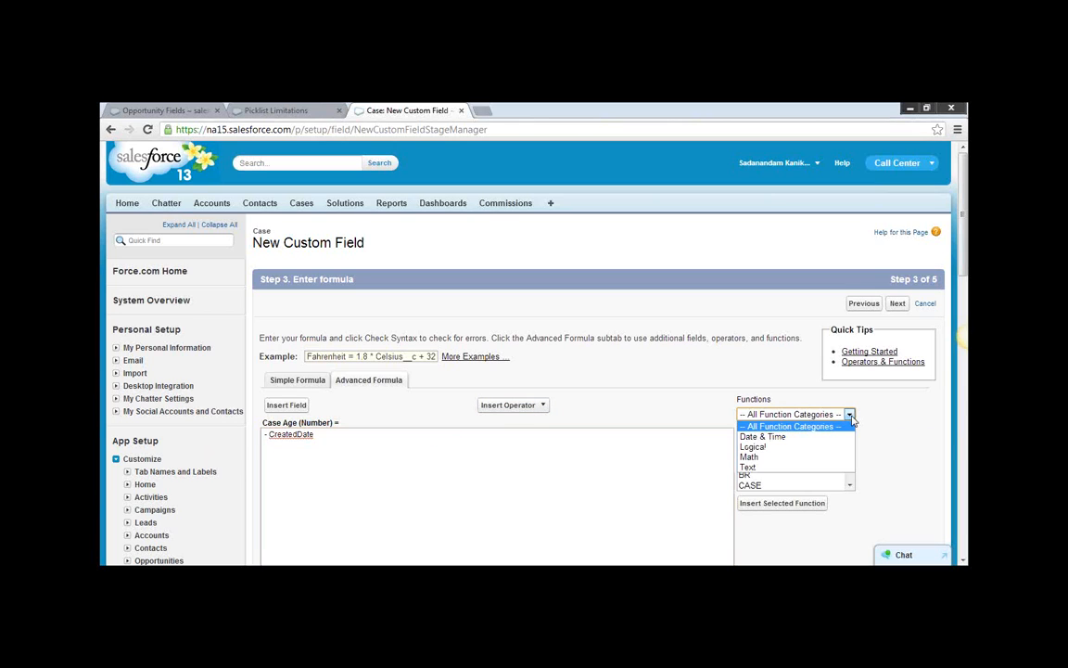
click(780, 437)
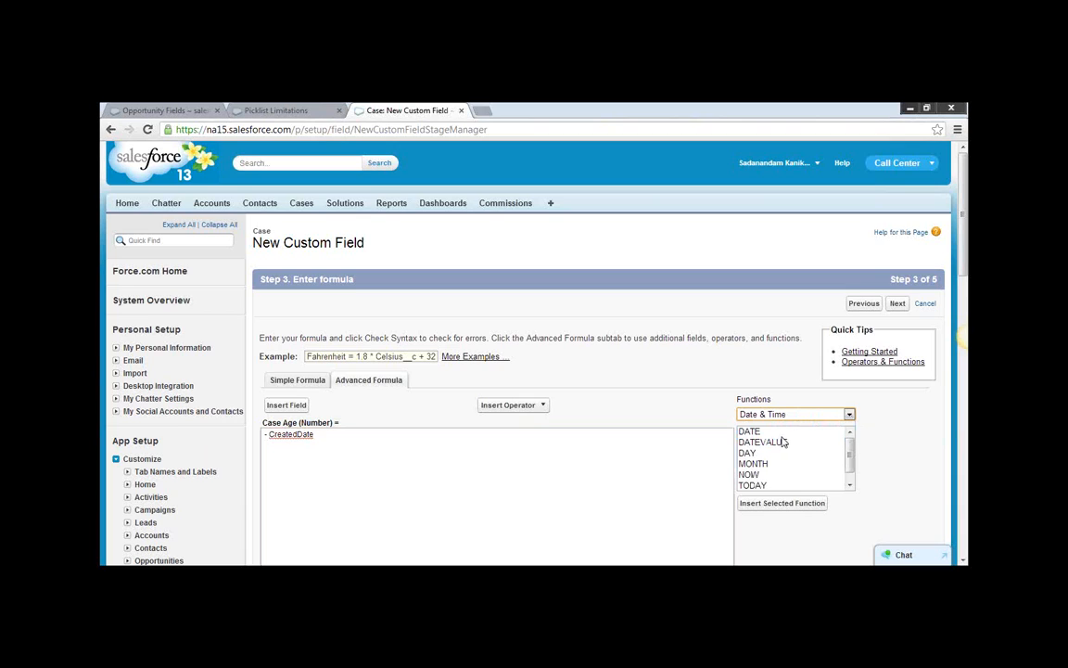
click(850, 486)
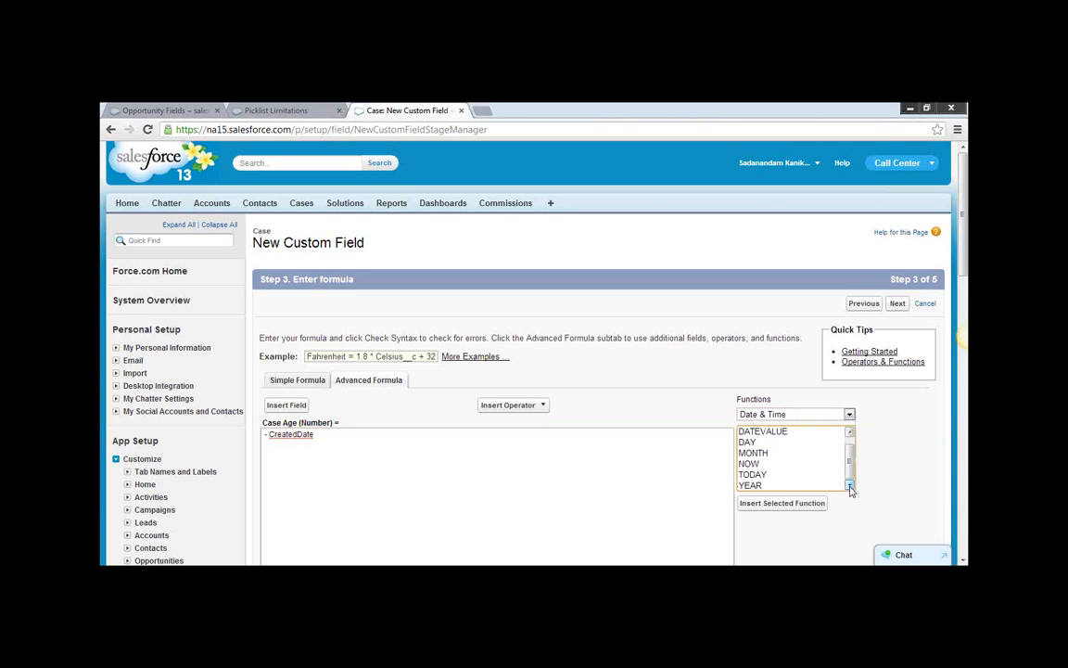
click(754, 476)
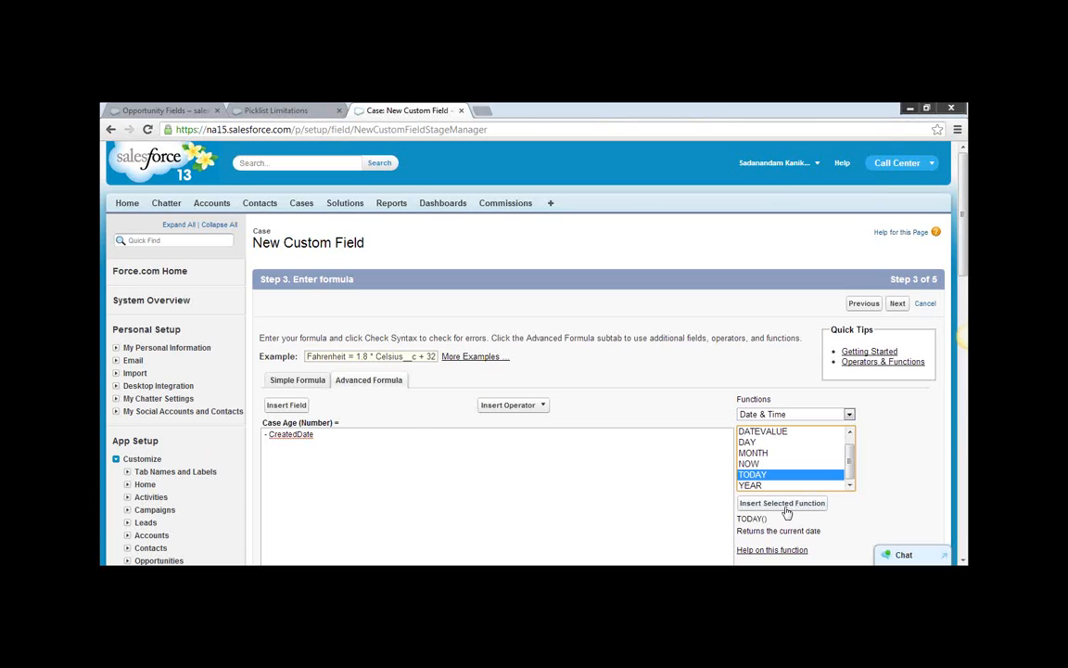
click(785, 511)
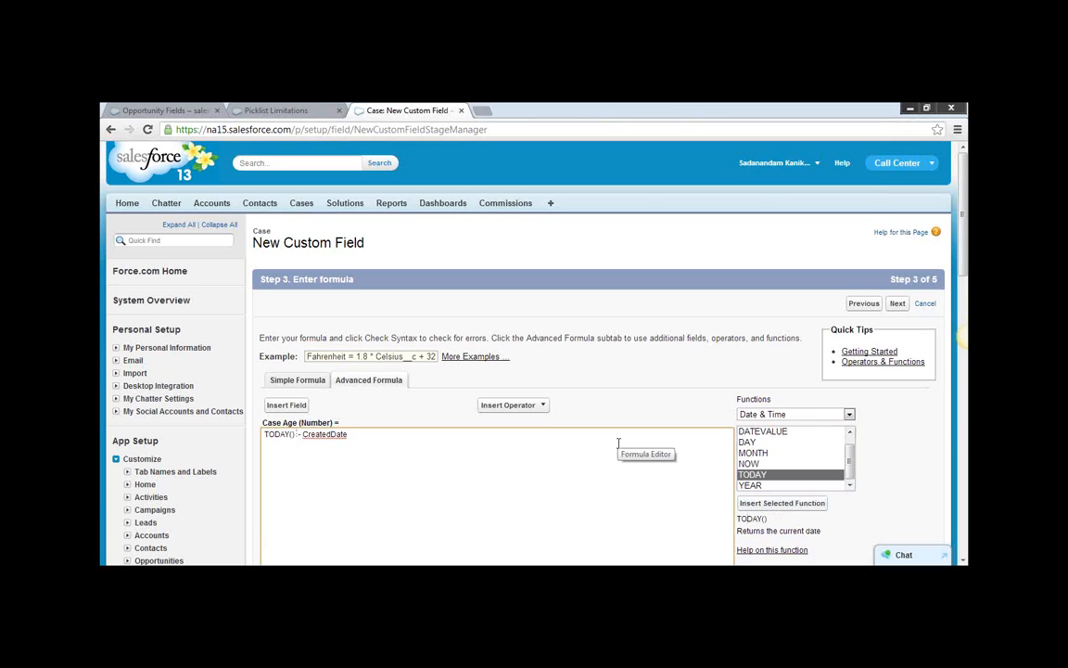
Check the syntax of the formula TODAY() - CreatedDate and read the result.
scroll(918, 475, down, 3)
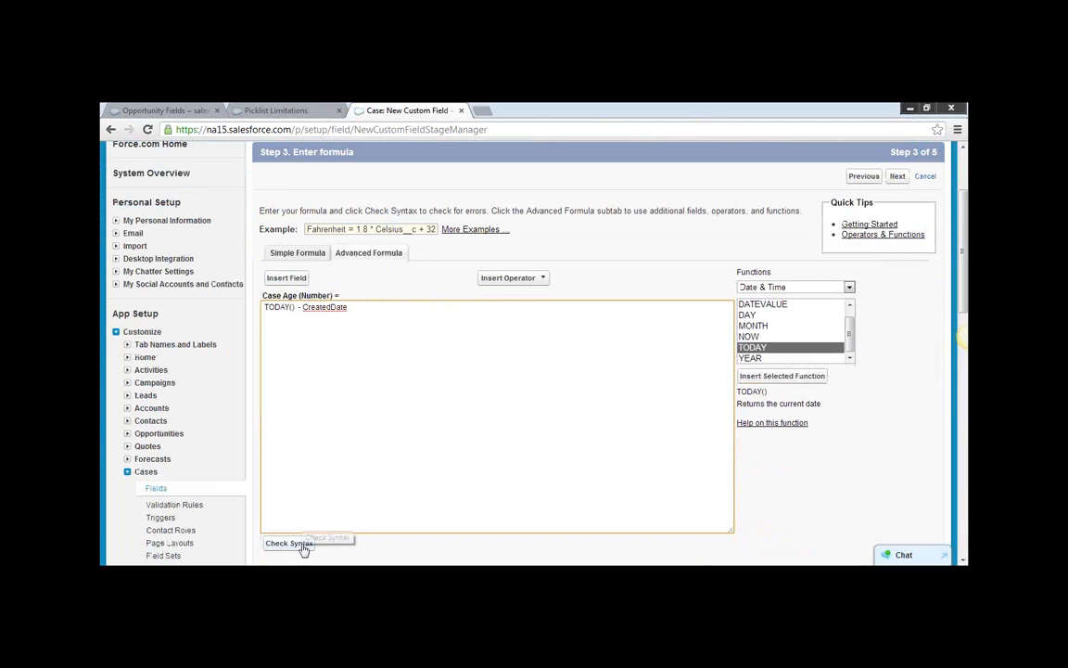
click(298, 544)
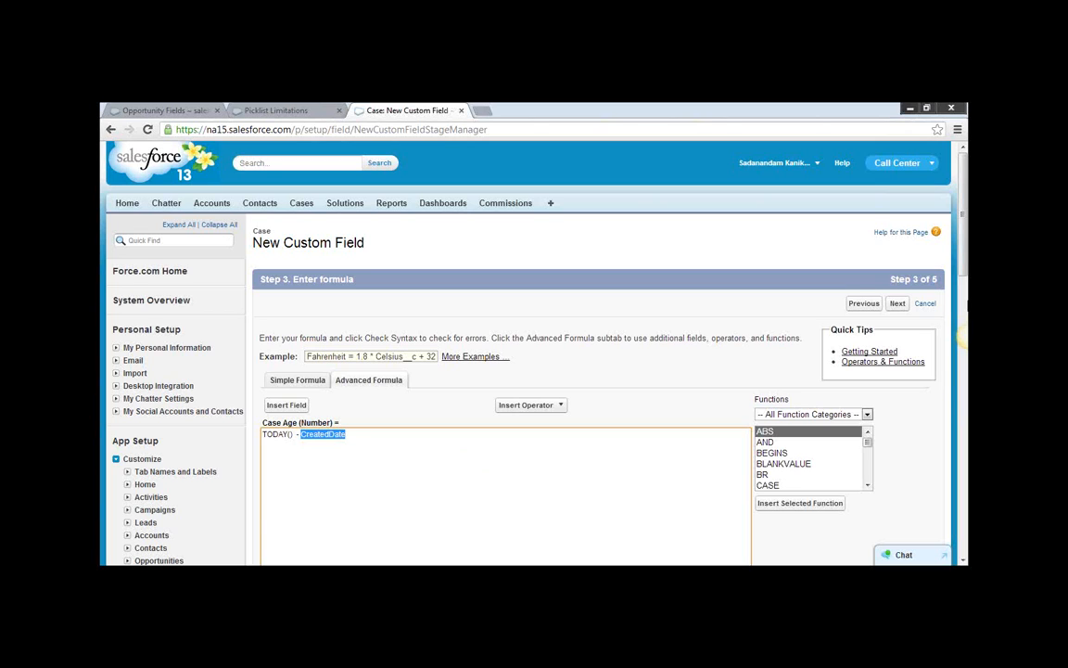
drag(963, 269, 964, 409)
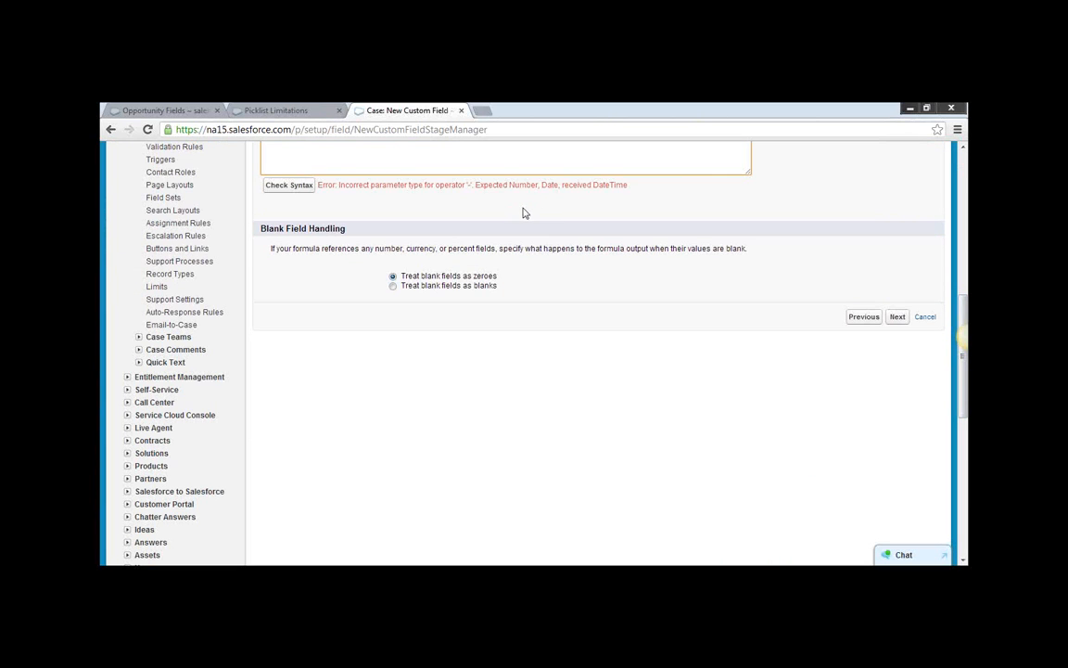
scroll(551, 217, up, 1)
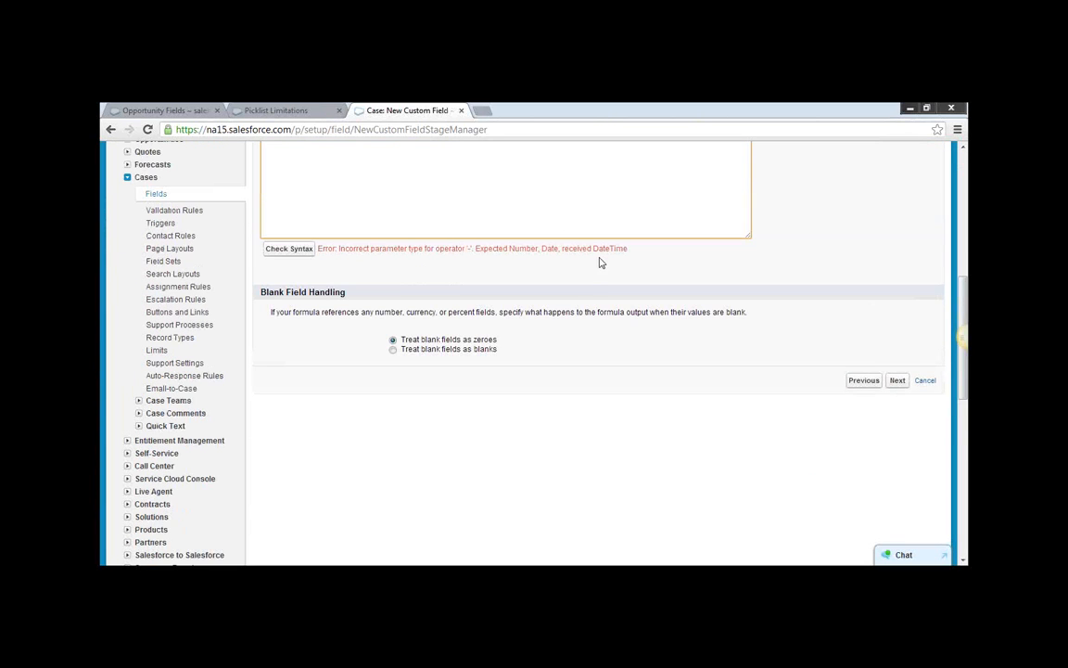
scroll(598, 262, up, 4)
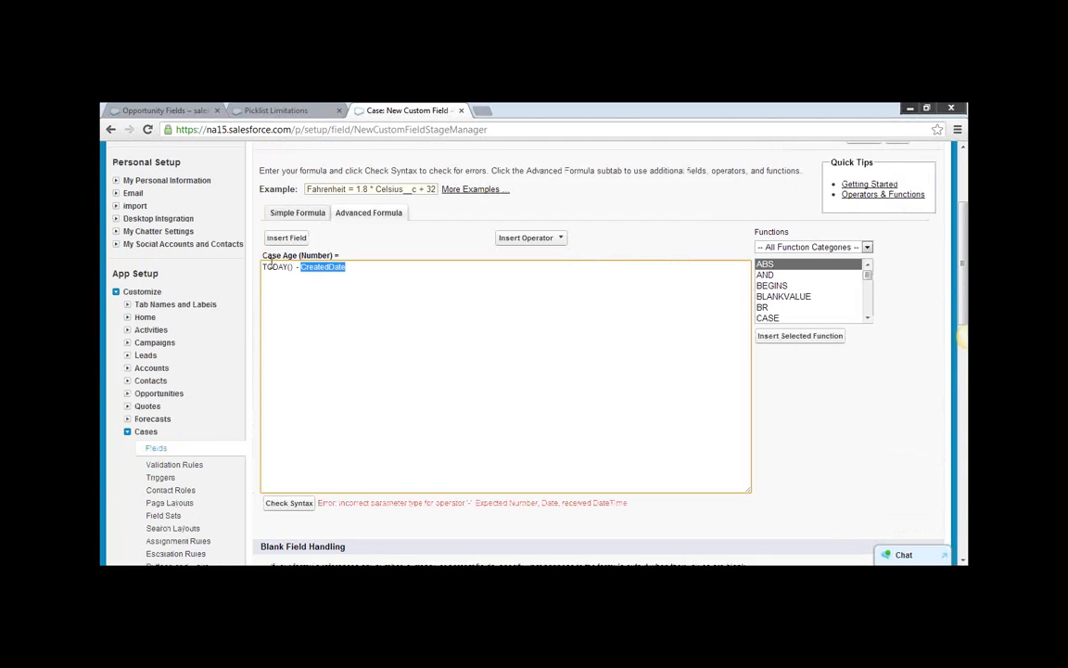
Find the DATEVALUE function among all function categories and select it to read its description.
click(868, 318)
click(868, 318)
click(868, 318)
click(868, 318)
click(868, 318)
click(868, 318)
click(867, 318)
click(868, 318)
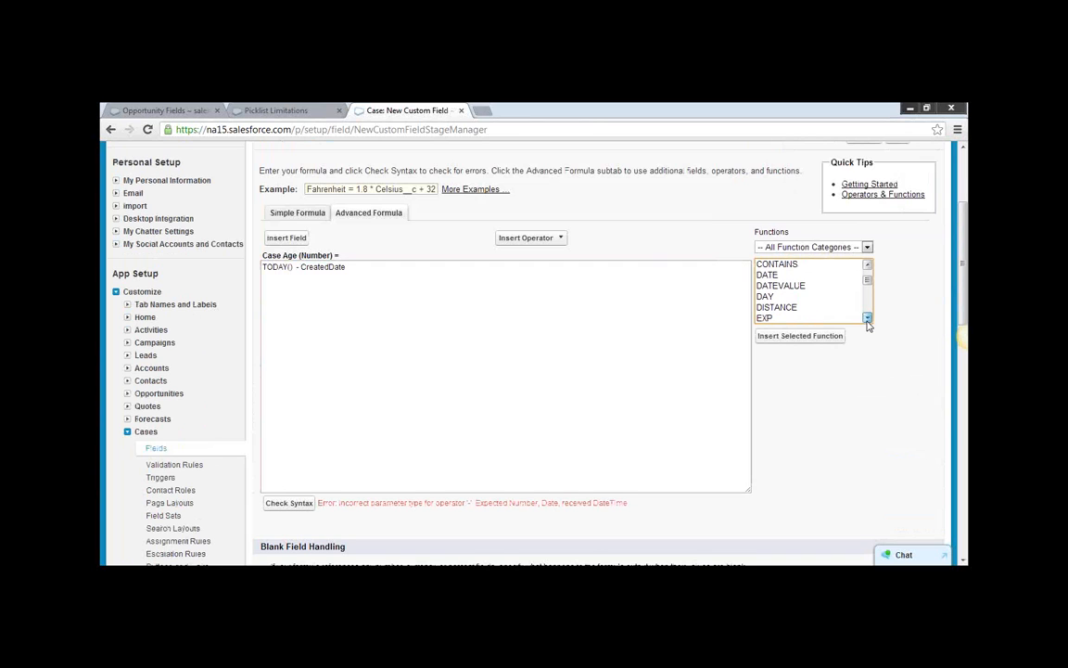
click(814, 287)
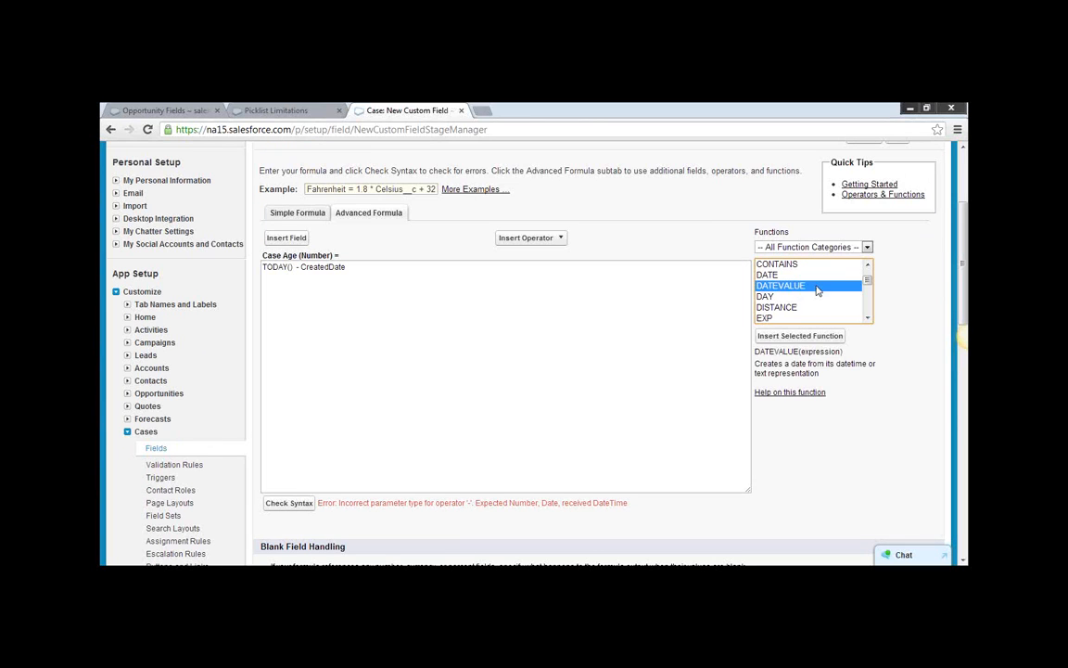
Look through the complete function list and return to the DATEVALUE entry.
click(866, 318)
click(866, 318)
click(867, 318)
click(867, 319)
click(867, 318)
click(867, 318)
click(867, 318)
click(867, 318)
click(867, 318)
click(867, 318)
click(867, 318)
click(867, 318)
click(867, 318)
click(867, 318)
click(867, 318)
click(867, 318)
click(867, 318)
click(867, 265)
click(869, 266)
click(869, 266)
click(869, 266)
click(869, 266)
click(869, 266)
click(869, 266)
click(869, 266)
click(869, 267)
click(869, 266)
click(869, 266)
click(869, 266)
click(869, 266)
click(868, 265)
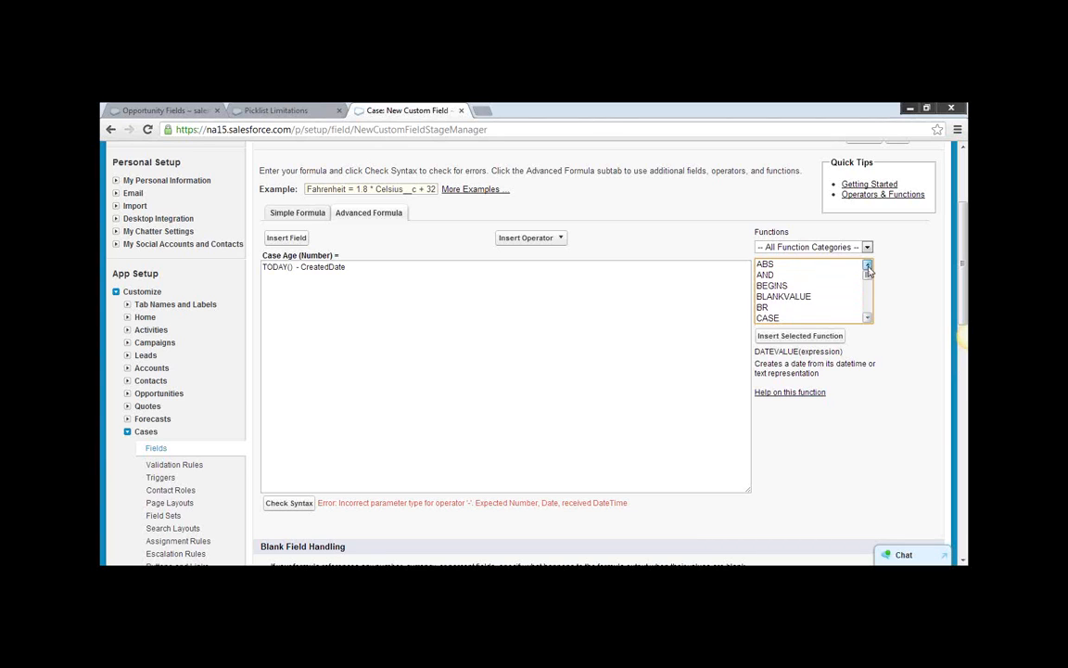
click(868, 318)
click(868, 318)
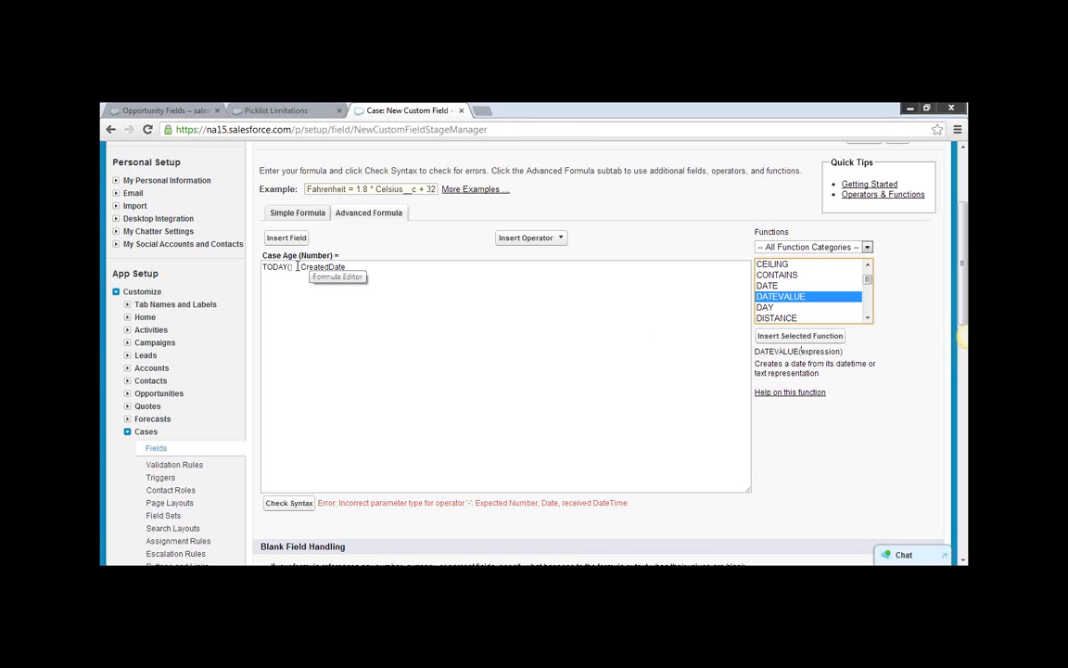
Try adding a closing parenthesis after CreatedDate in the Case Age formula, and remove it again.
drag(292, 266, 263, 266)
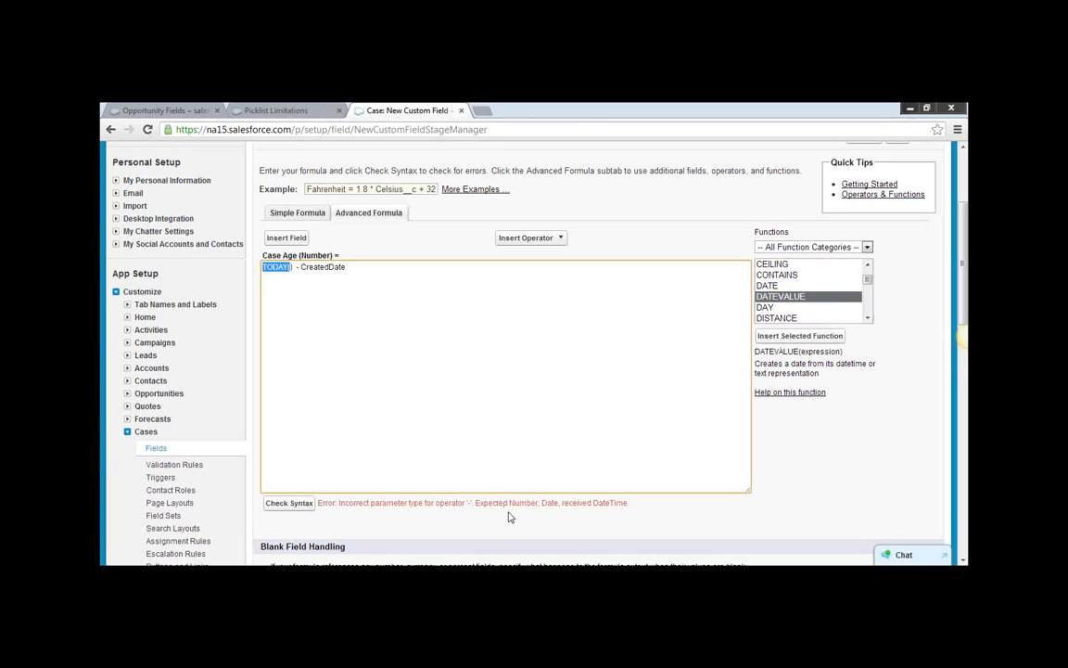
click(299, 267)
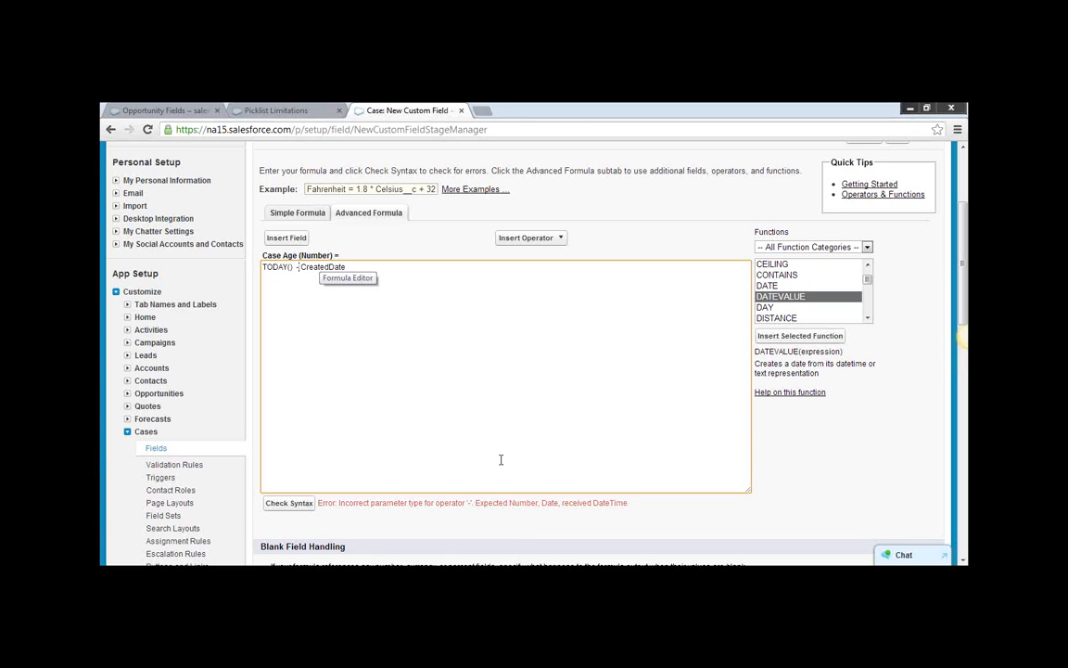
click(357, 268)
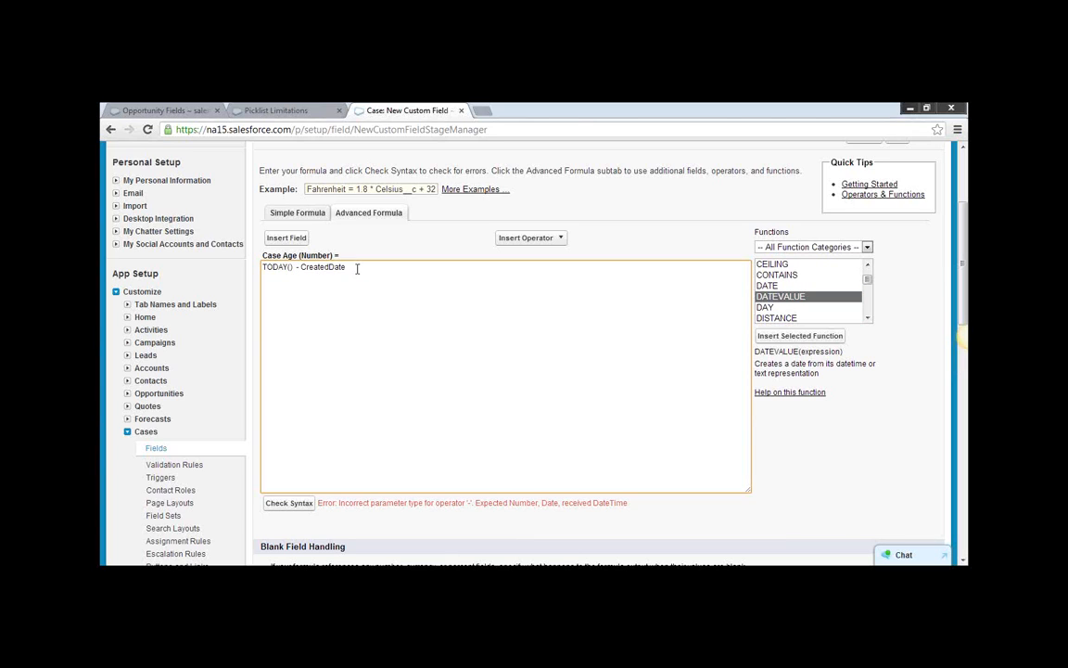
text())
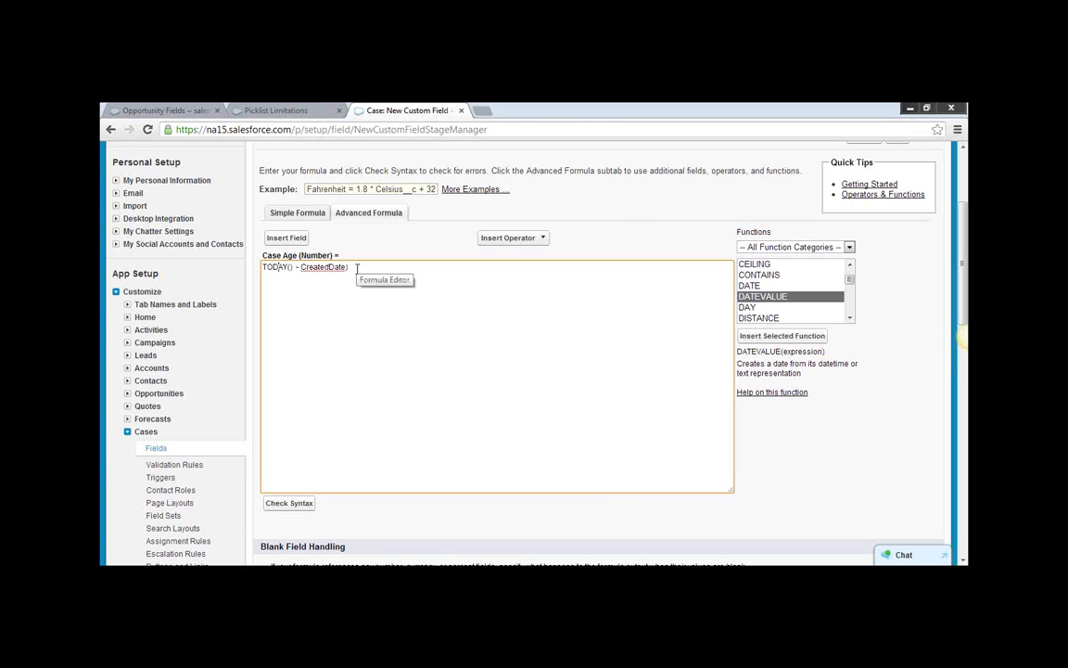
text(()
key(BackSpace)
scroll(631, 259, up, 1)
click(953, 131)
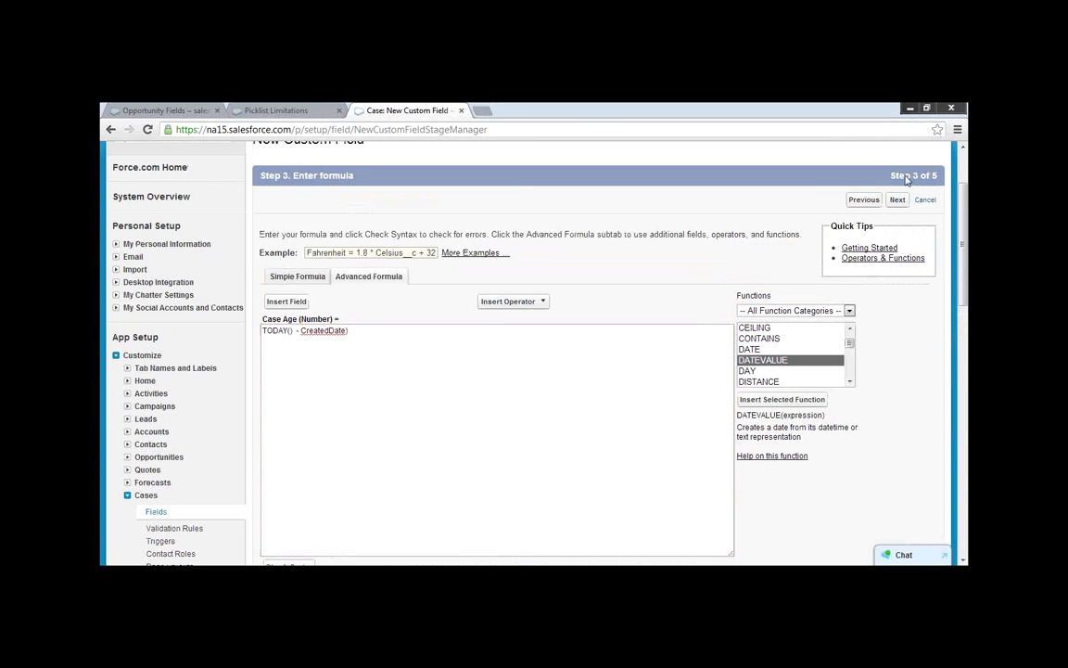
click(629, 377)
click(297, 332)
click(364, 330)
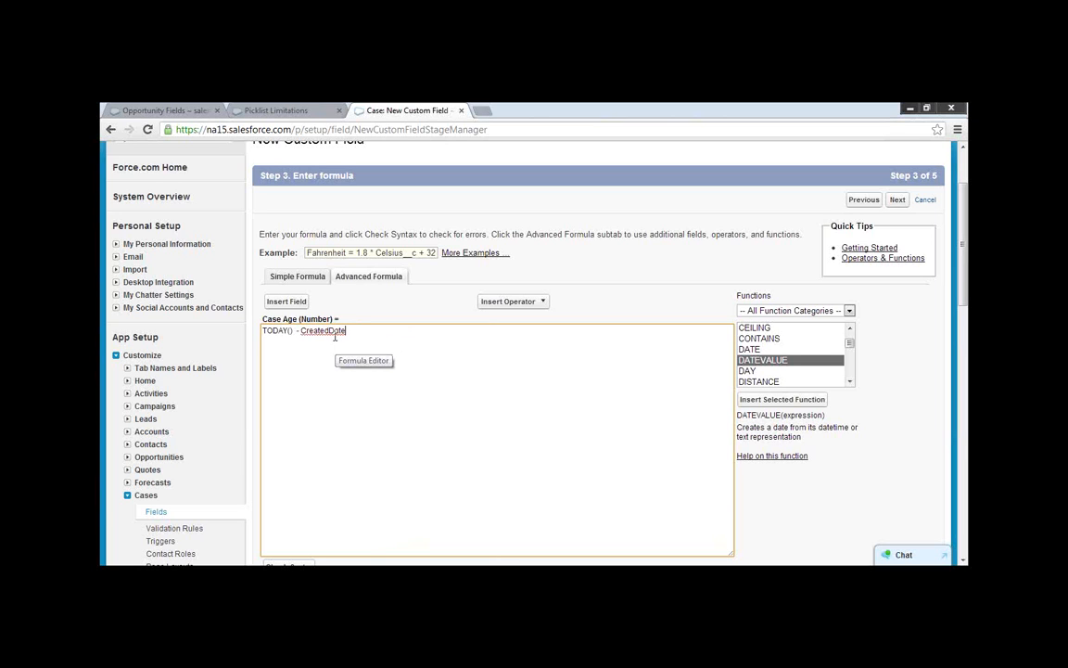
Enclose CreatedDate in parentheses so the formula reads TODAY() - (CreatedDate), and check its syntax.
scroll(475, 367, down, 3)
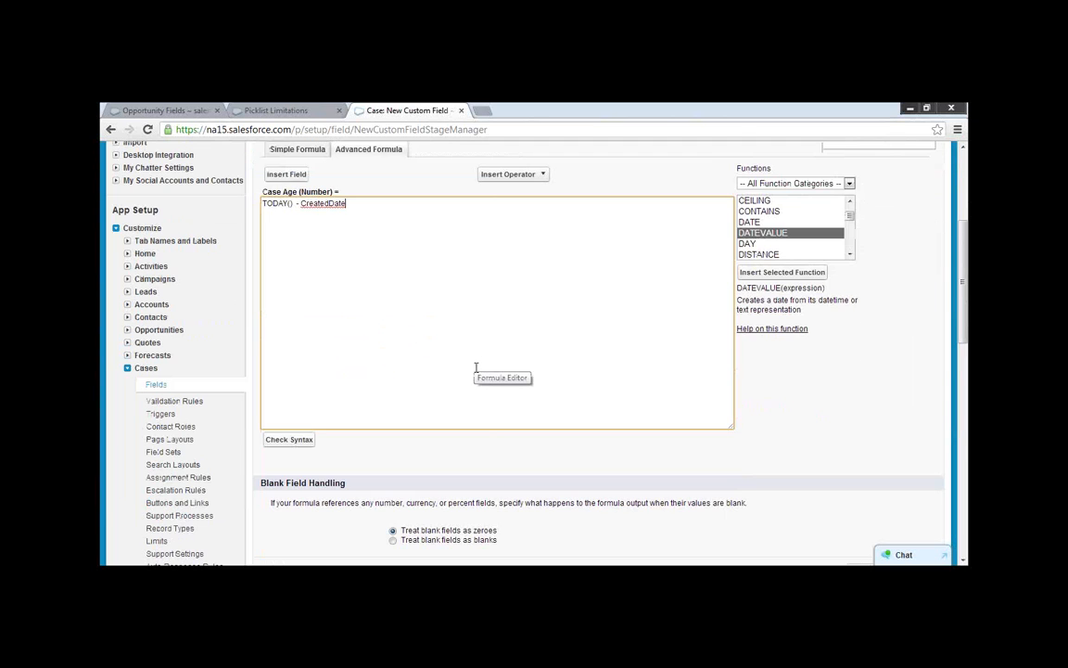
scroll(476, 367, up, 2)
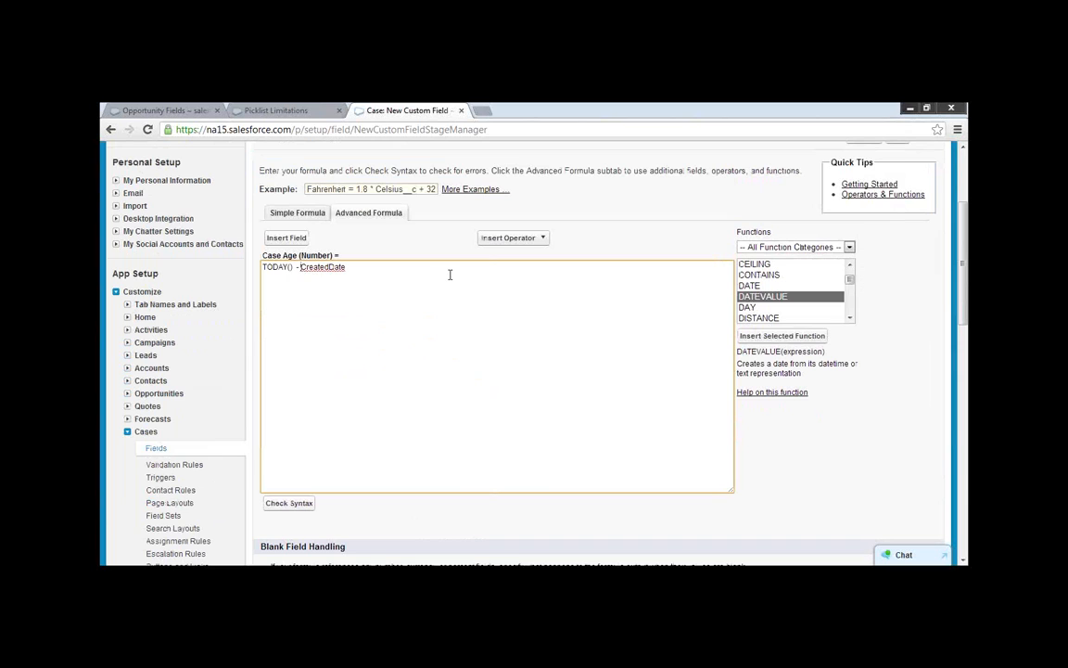
text(()
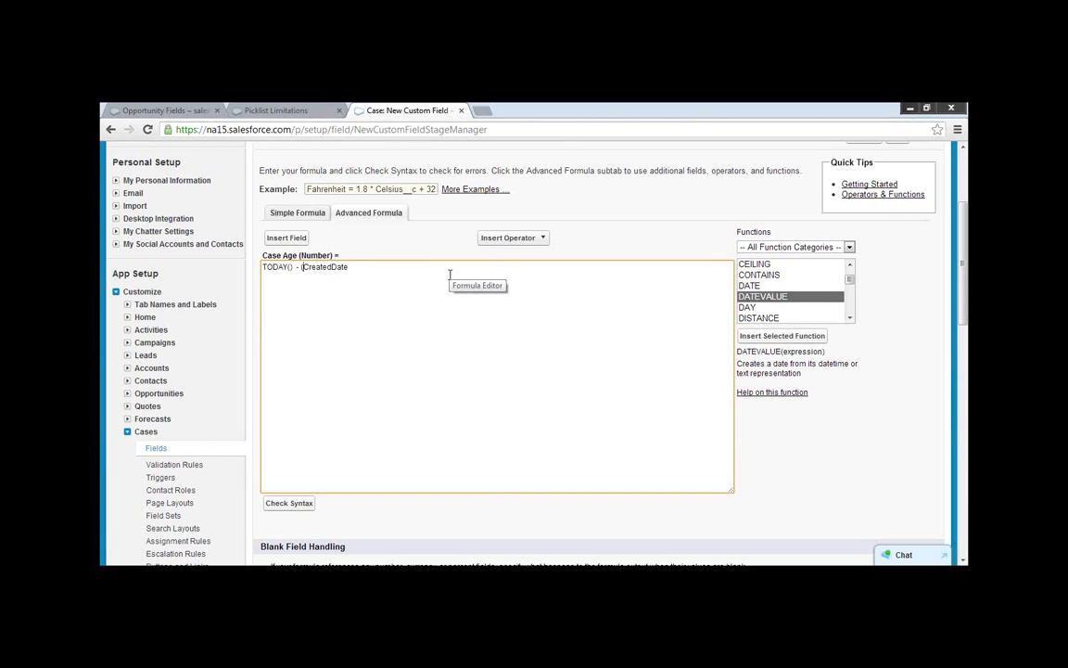
click(354, 270)
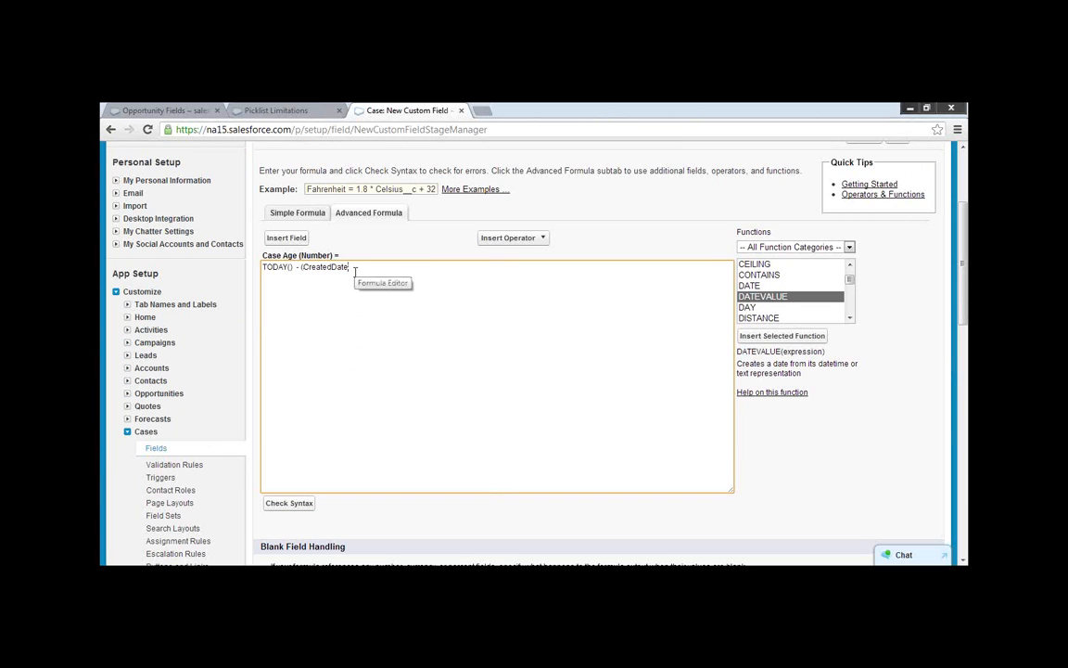
text())
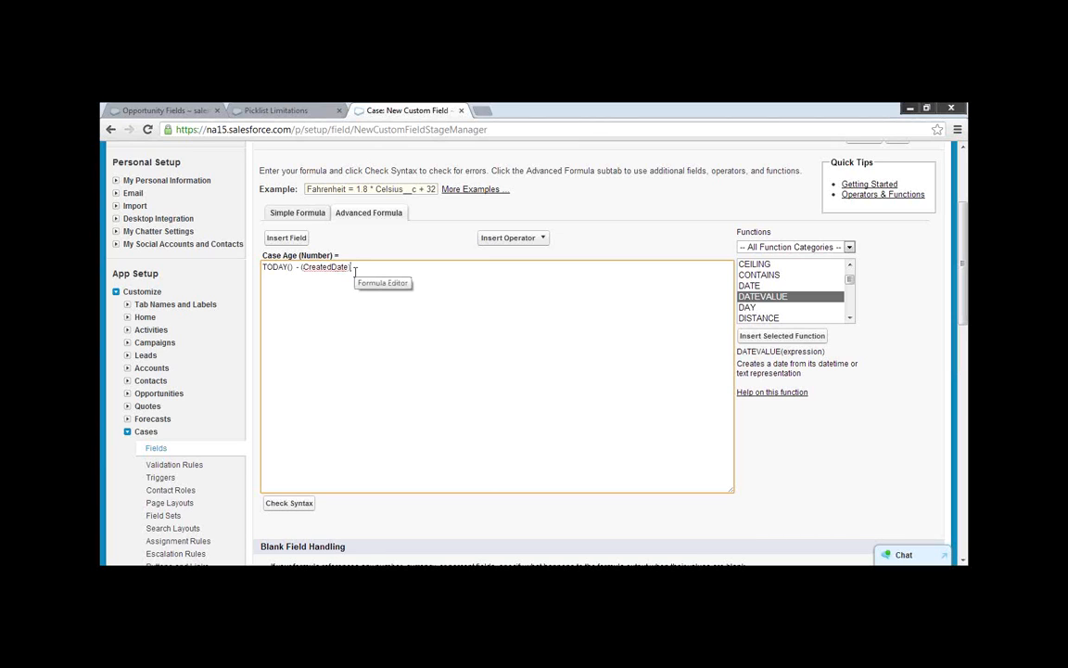
click(287, 503)
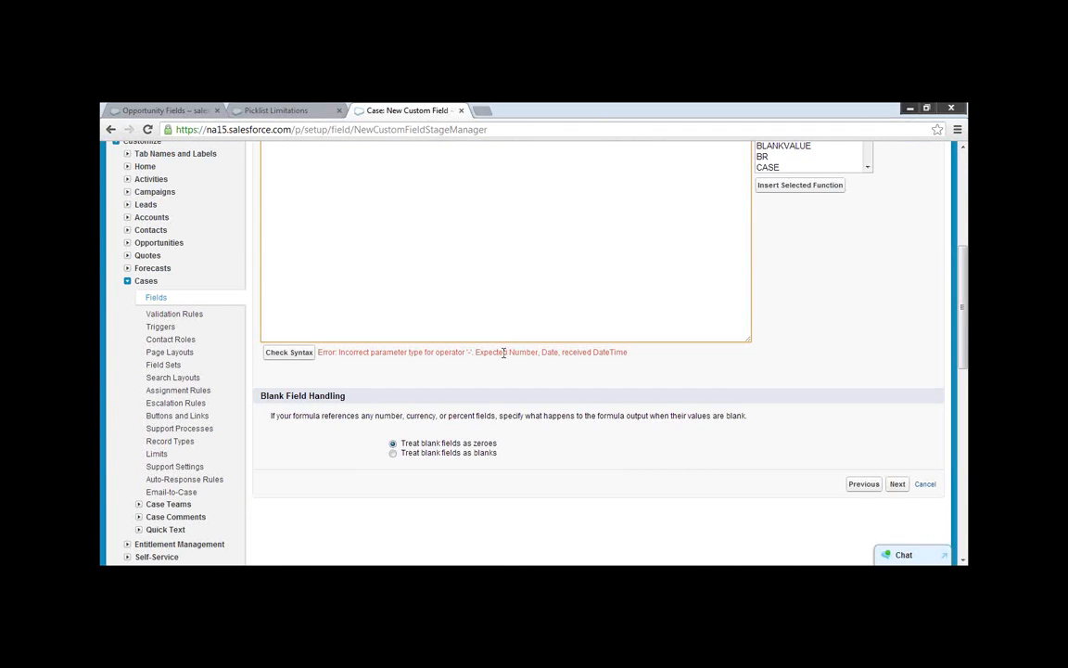
drag(475, 352, 629, 354)
click(563, 306)
Check the syntax of the formula with CreatedDate written as CreatedDate(), and again with those parentheses removed.
scroll(562, 306, up, 2)
click(394, 307)
key(BackSpace)
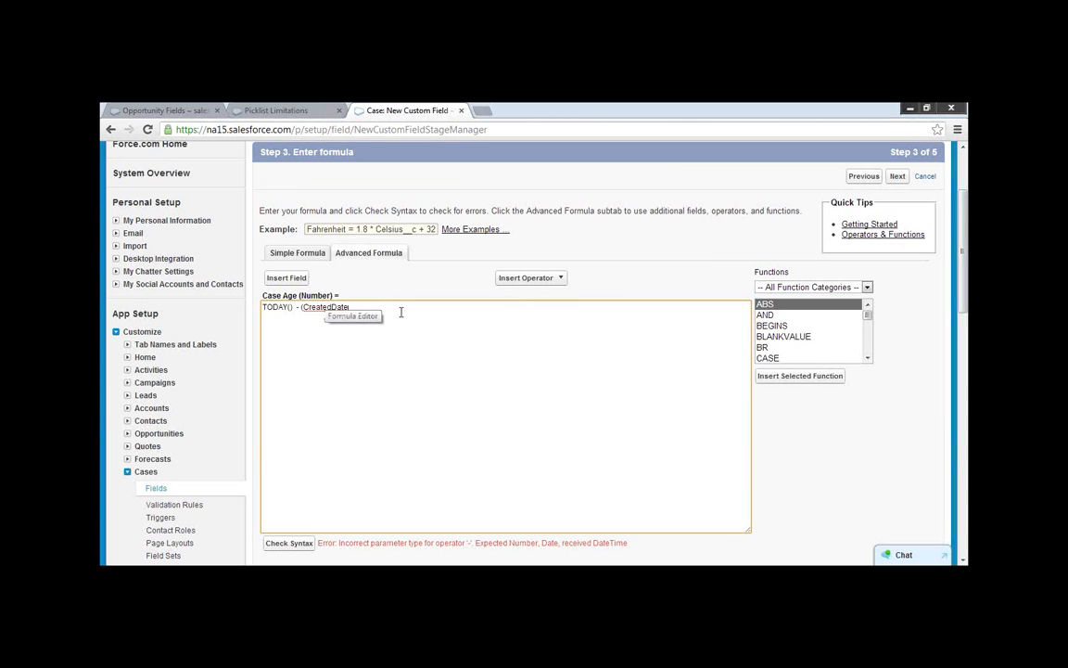
text())
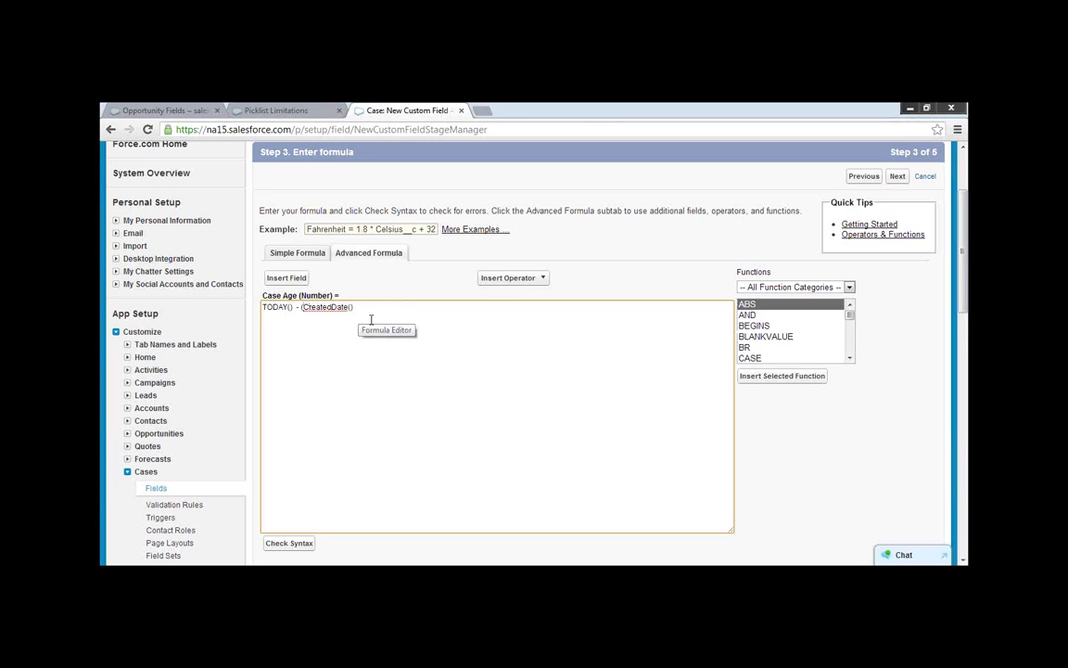
key(BackSpace)
click(298, 543)
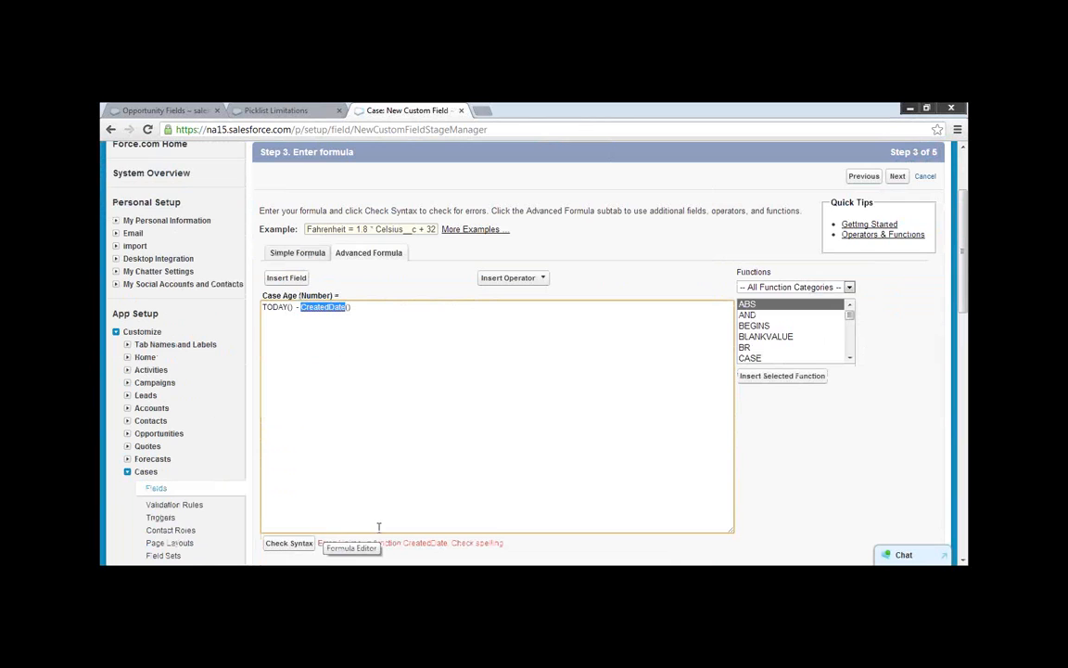
click(357, 307)
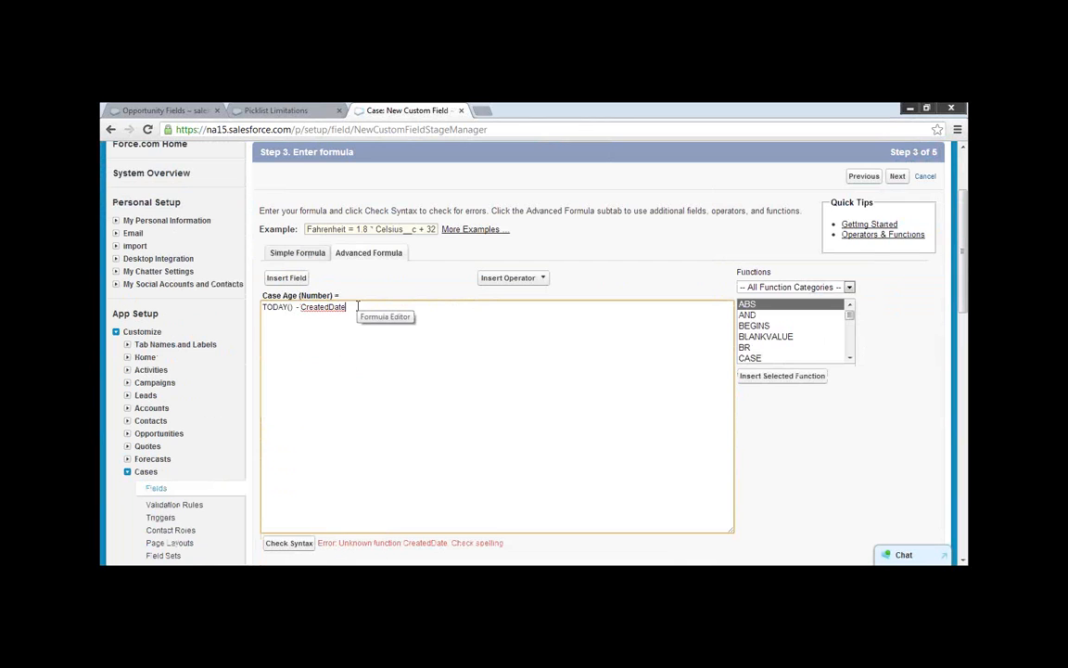
click(297, 543)
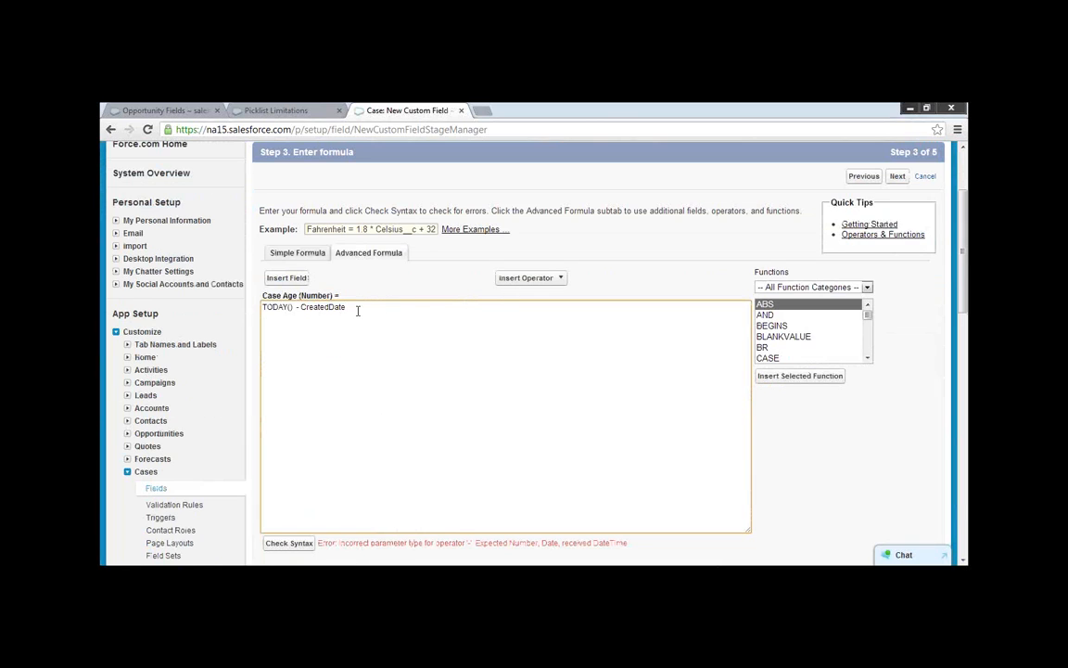
Replace the whole Case Age formula with the plain text "Todays - Date case opened" and highlight it.
triple_click(303, 306)
key(BackSpace)
text(Todays - Date)
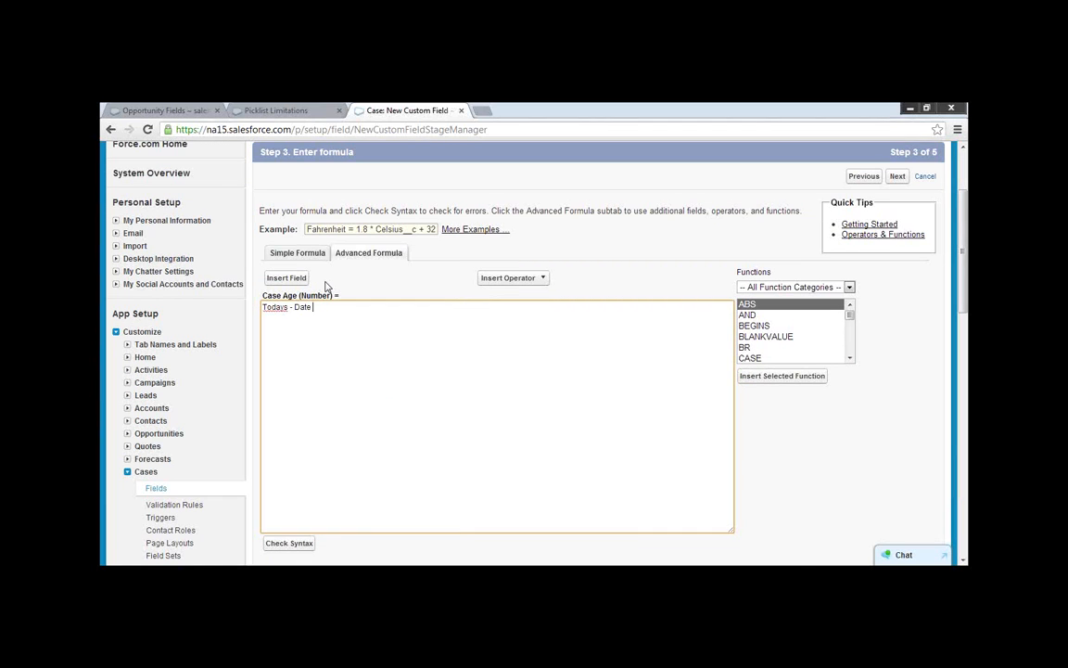
text( case opened)
drag(382, 312, 266, 307)
click(417, 358)
Look through the list of formula functions for a date function and read the description of DAY.
scroll(693, 458, up, 2)
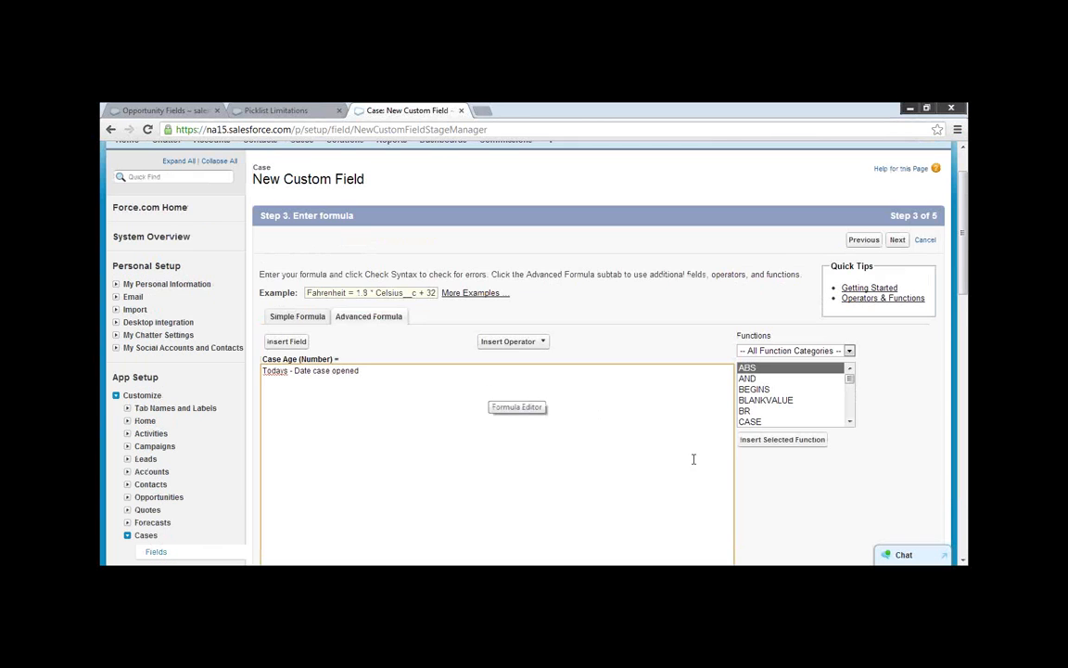
click(754, 391)
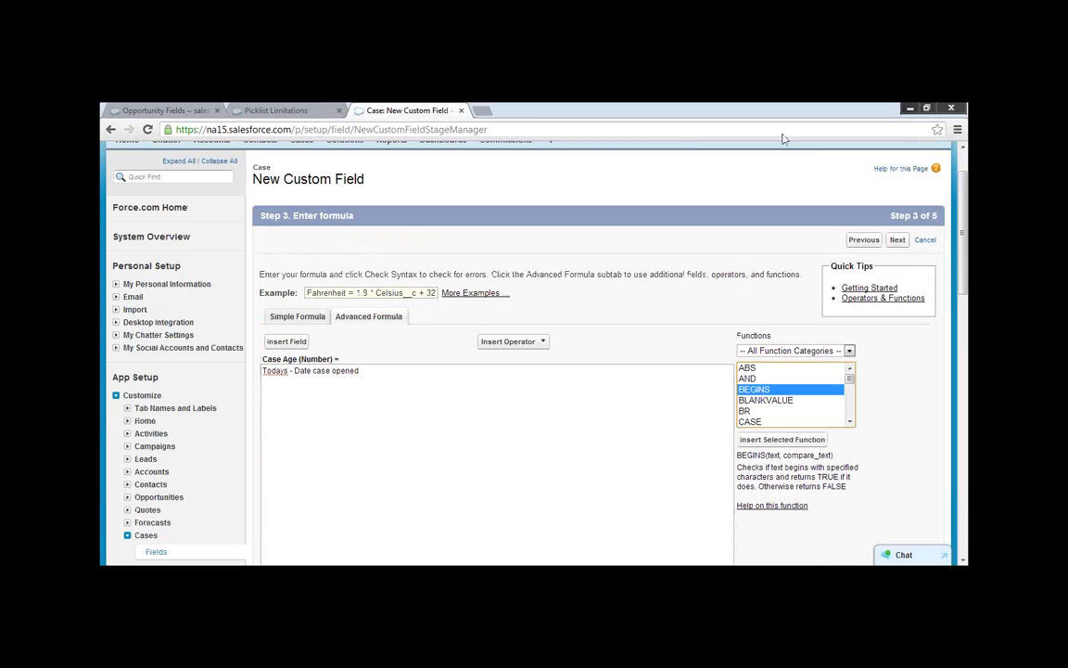
click(851, 422)
double_click(850, 422)
click(850, 421)
click(850, 422)
click(850, 422)
click(850, 422)
click(850, 422)
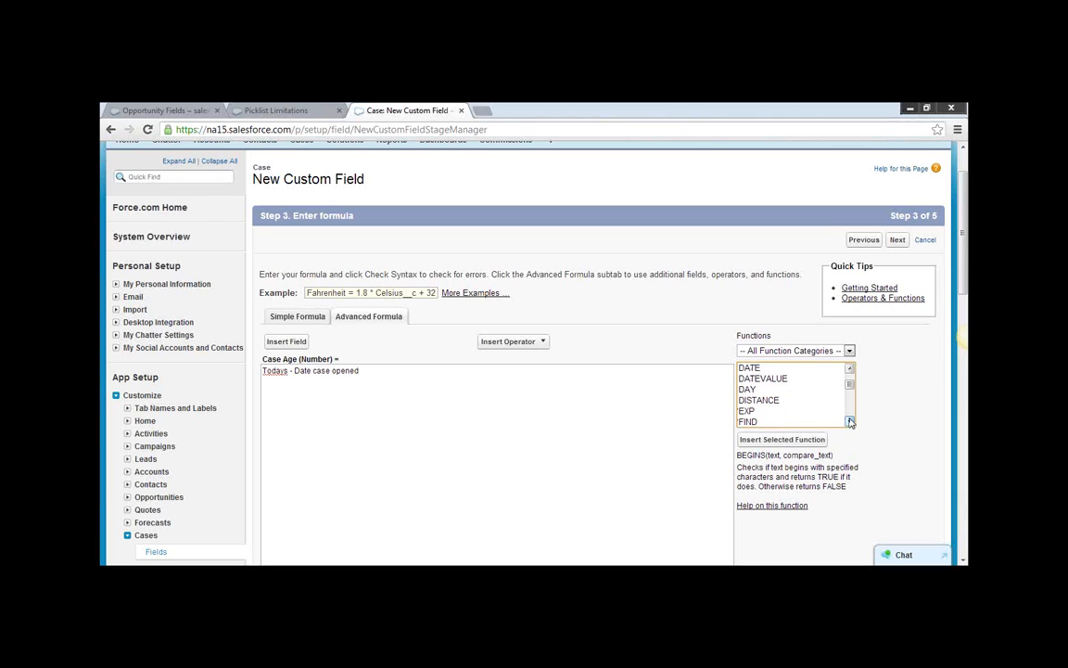
click(762, 390)
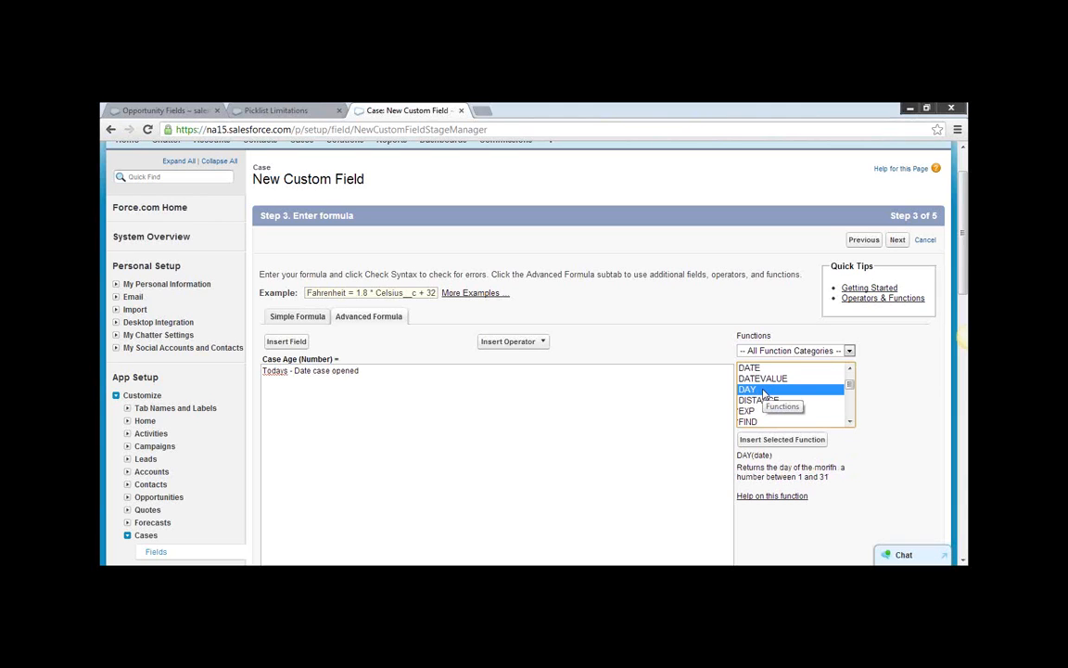
click(849, 422)
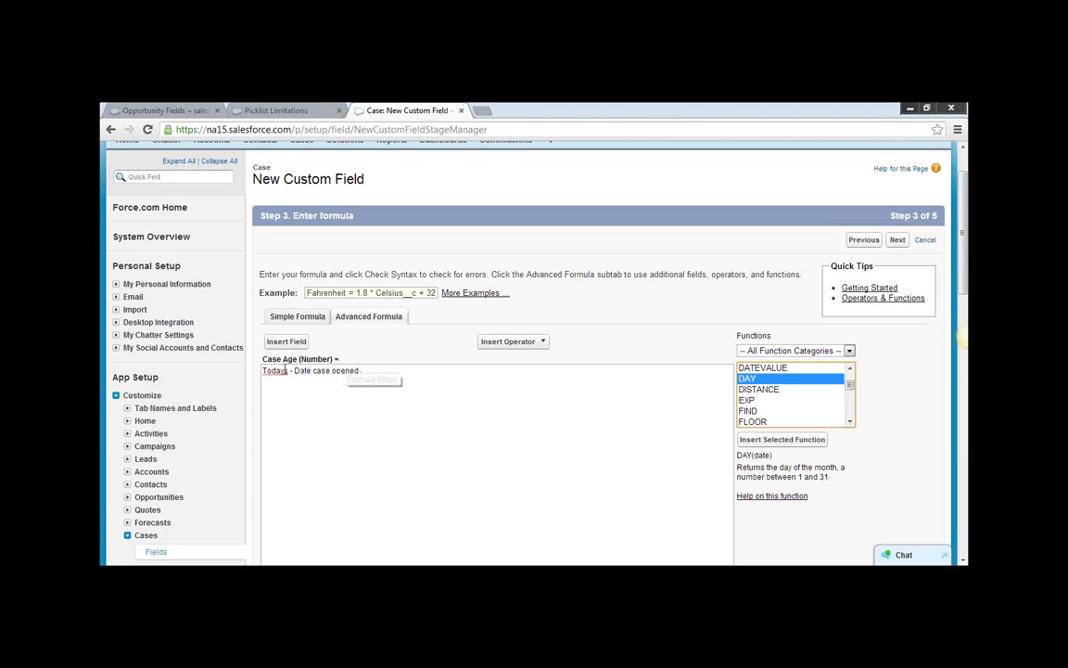
Turn Todays into Todays() wrapped in a DAY function, and start a second DAY( before "Date case opened".
click(290, 370)
text(())
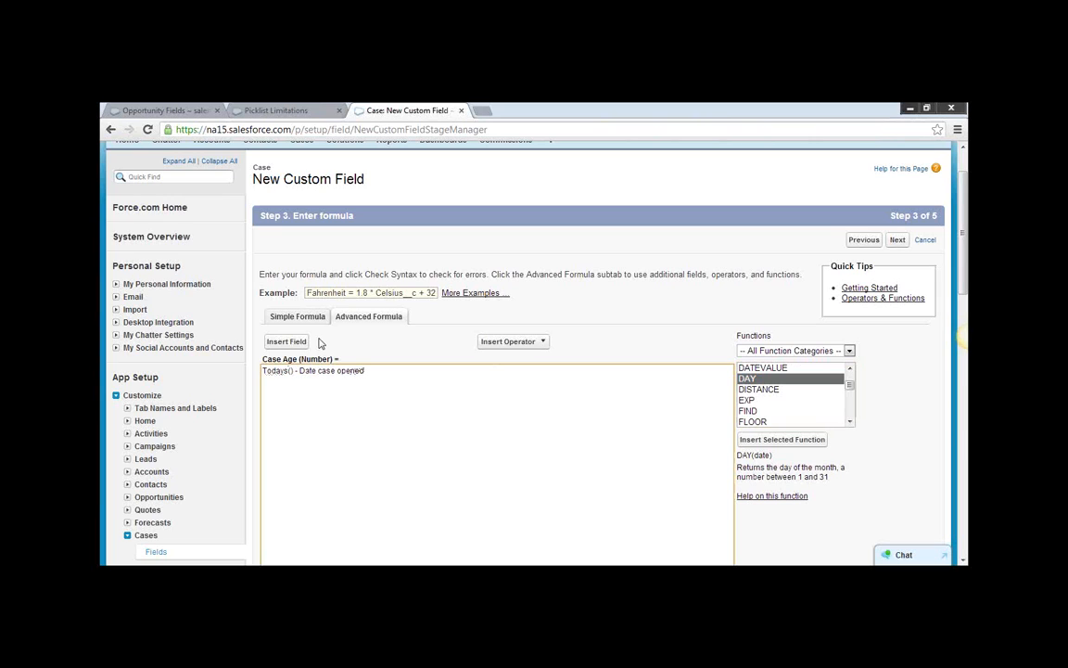
key(Home)
text(DAY)
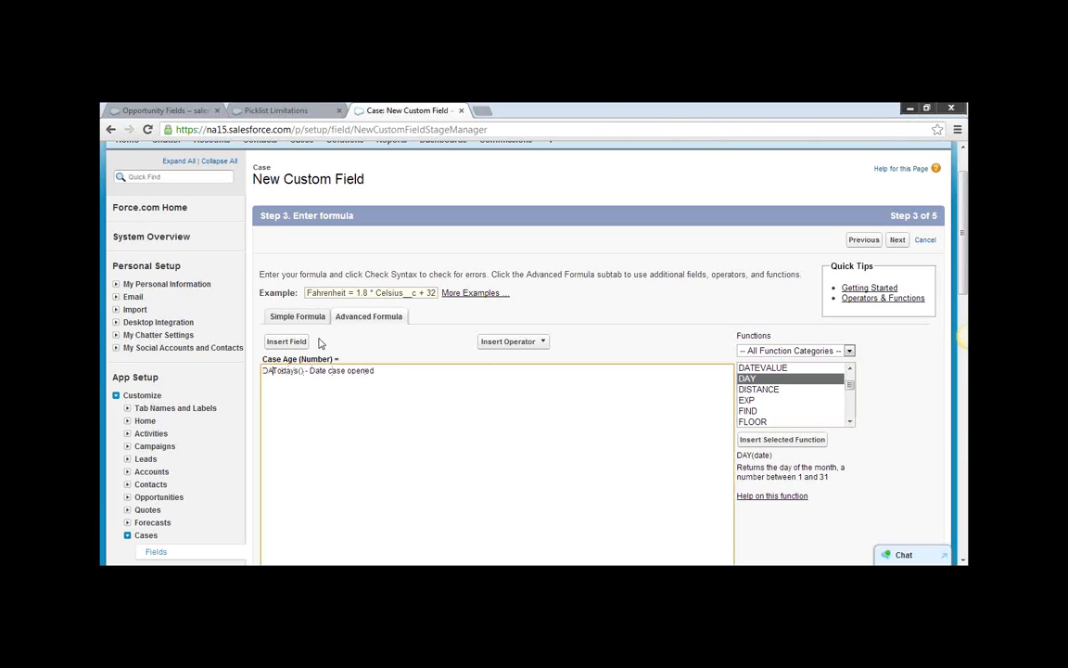
text(()
text())
text(DAY()
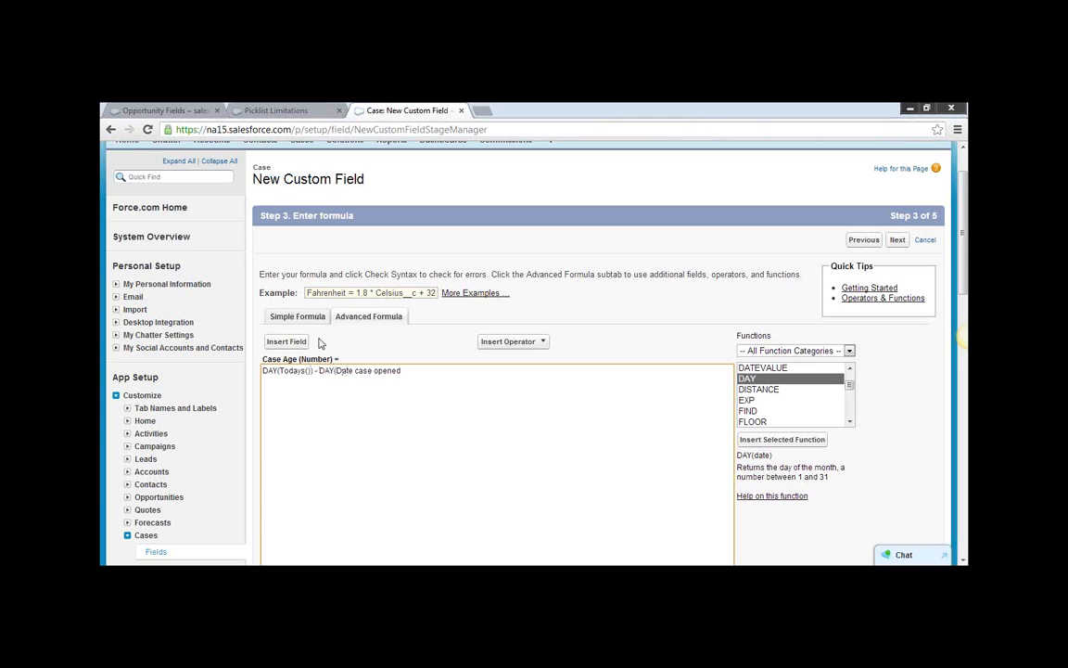
Replace the text "Date case opened" with the case's Date/Time Opened field as the argument of the second DAY function.
key(BackSpace)
key(BackSpace)
key(BackSpace)
key(BackSpace)
key(BackSpace)
key(BackSpace)
key(BackSpace)
key(BackSpace)
key(BackSpace)
key(BackSpace)
key(BackSpace)
key(BackSpace)
click(546, 342)
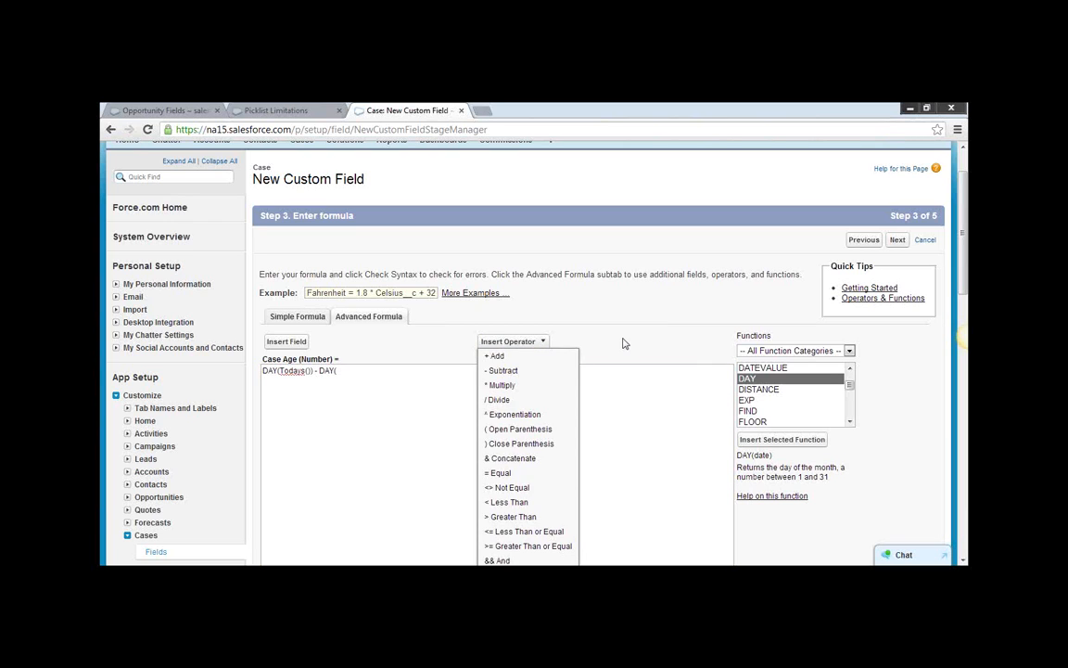
click(287, 342)
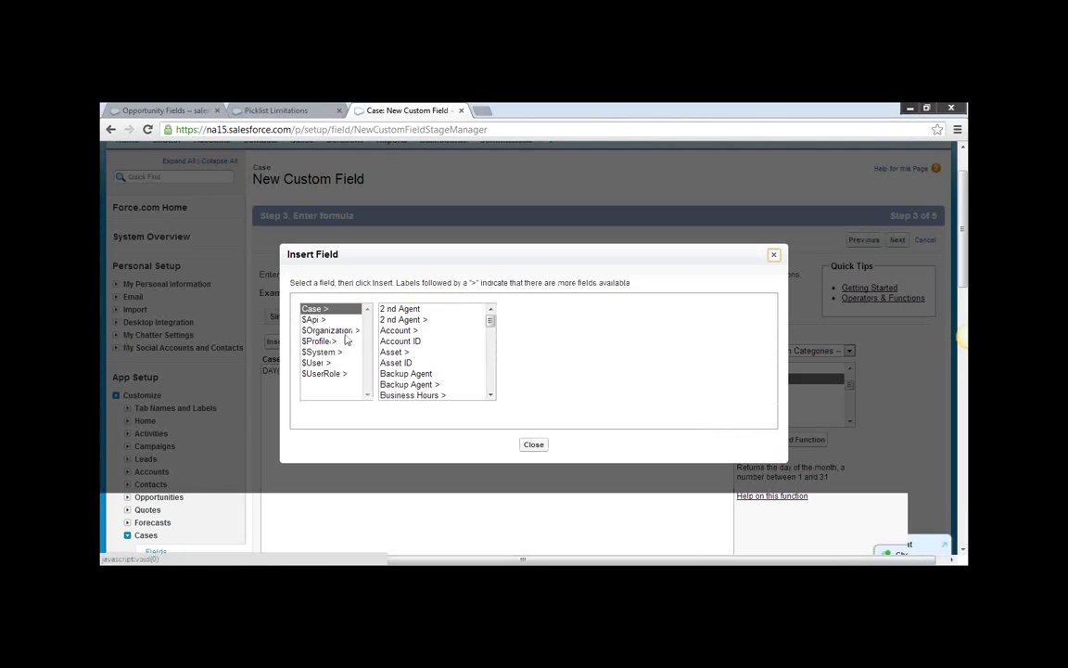
click(490, 377)
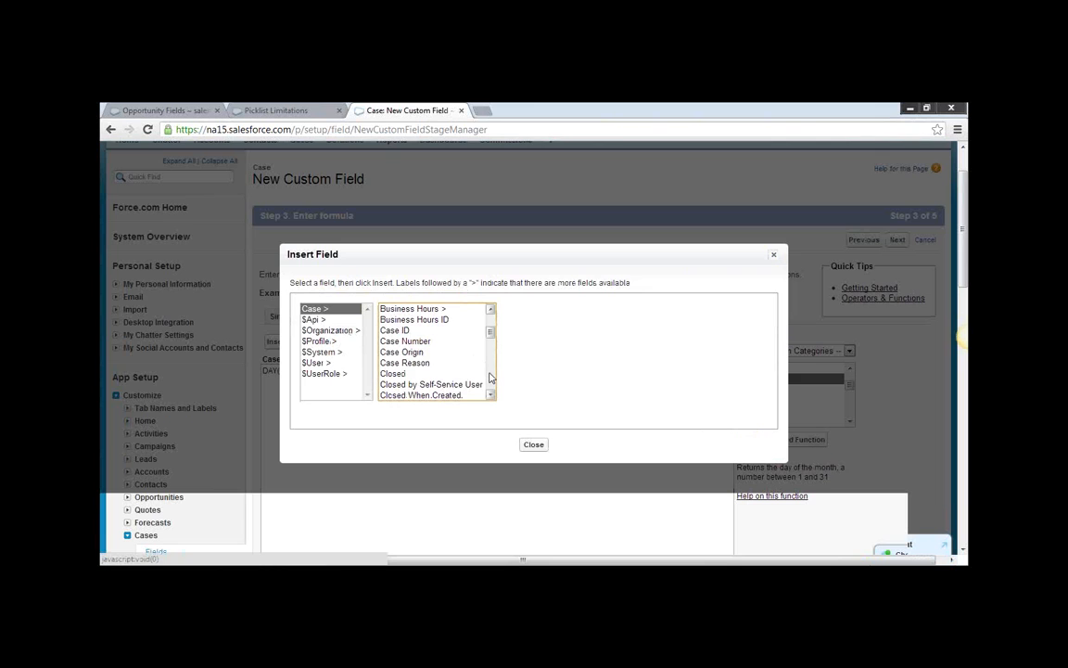
click(490, 378)
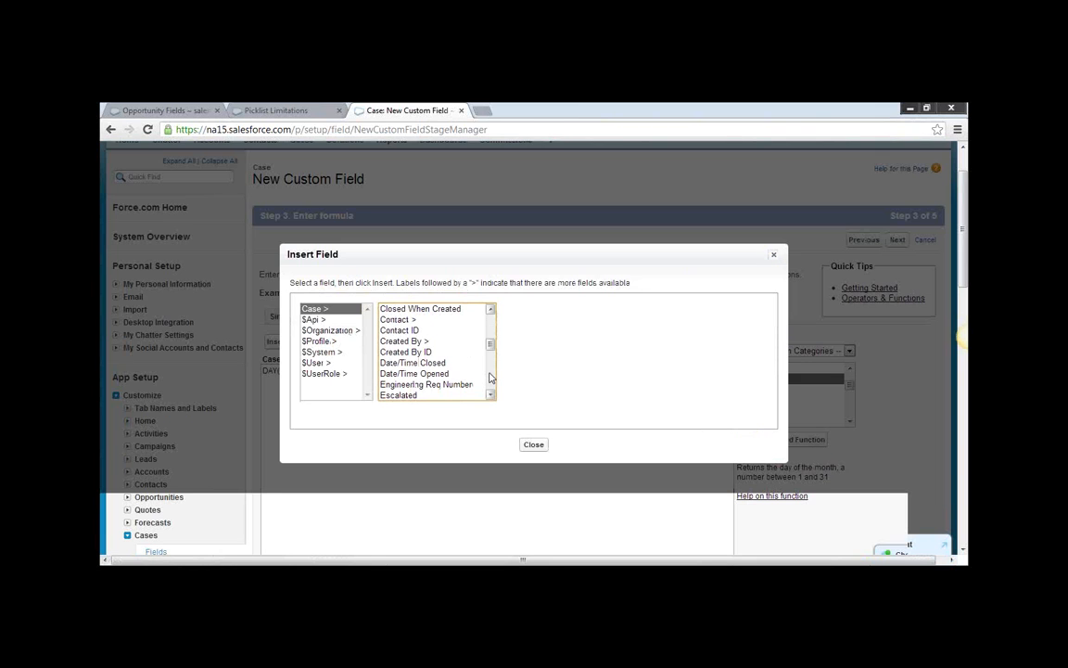
click(414, 372)
click(544, 379)
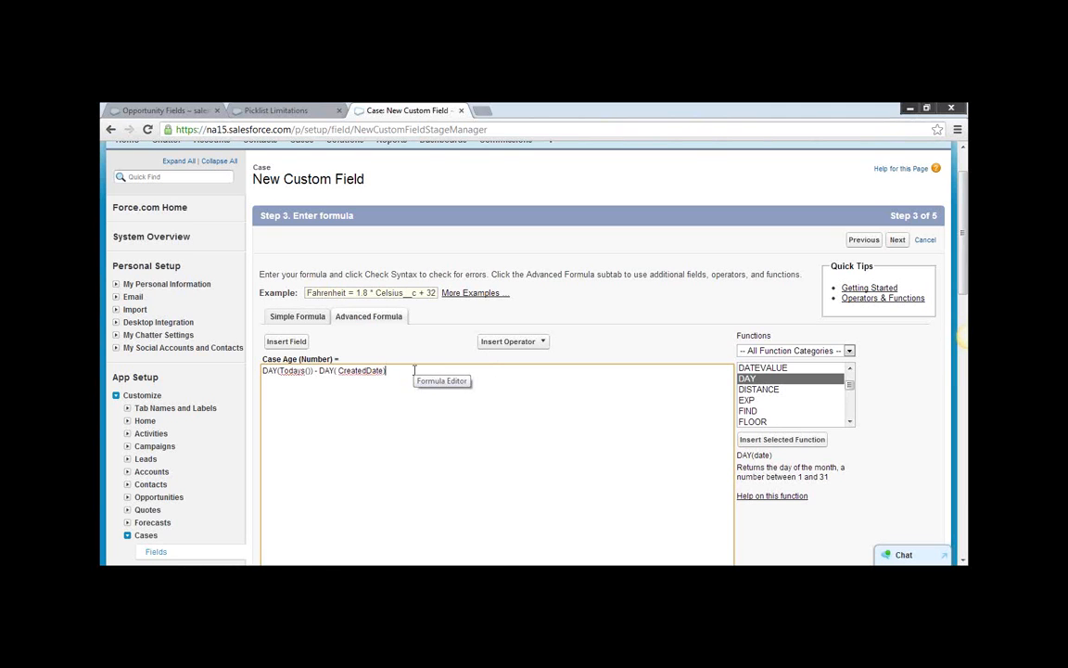
Correct the function name Todays to TODAY in the Case Age formula, checking the syntax before and after the change.
scroll(326, 488, down, 3)
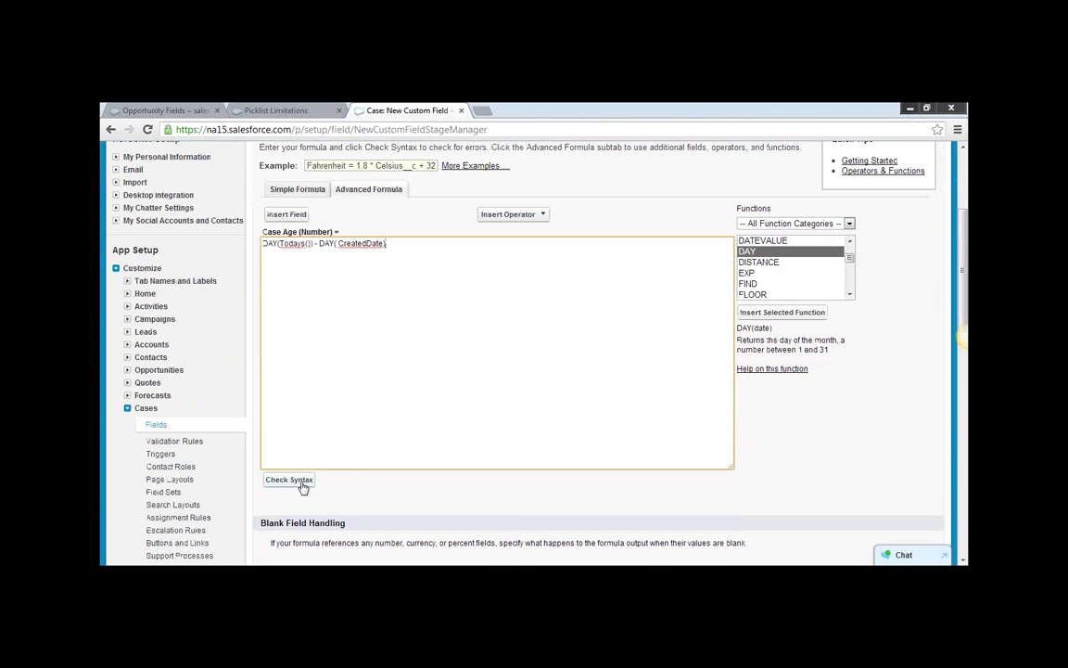
click(306, 481)
scroll(419, 479, down, 3)
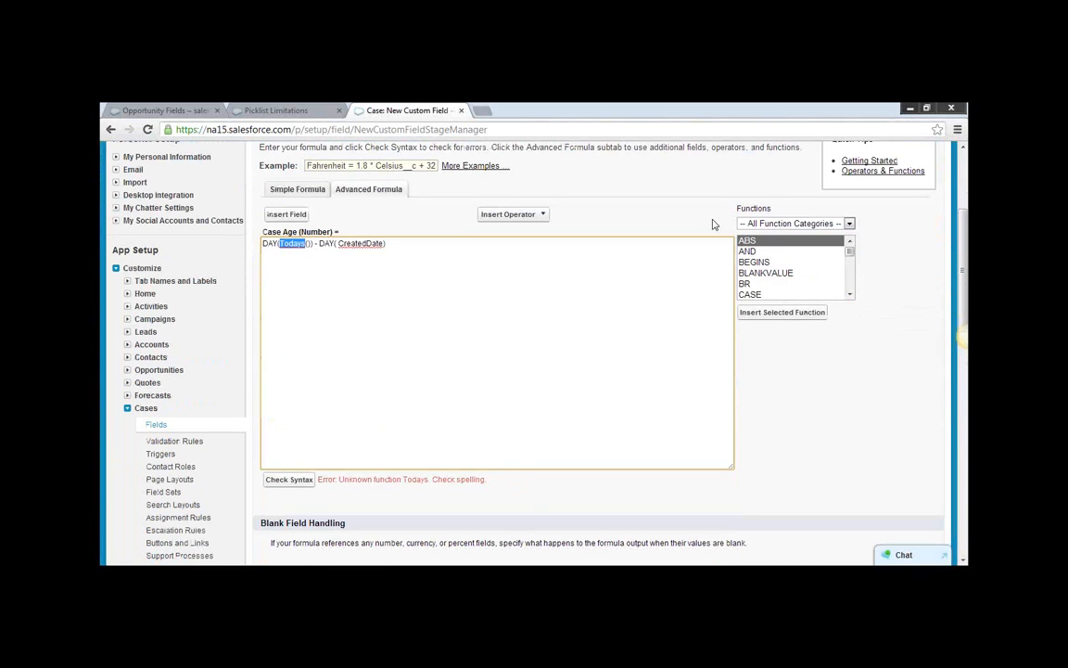
text(TODAY)
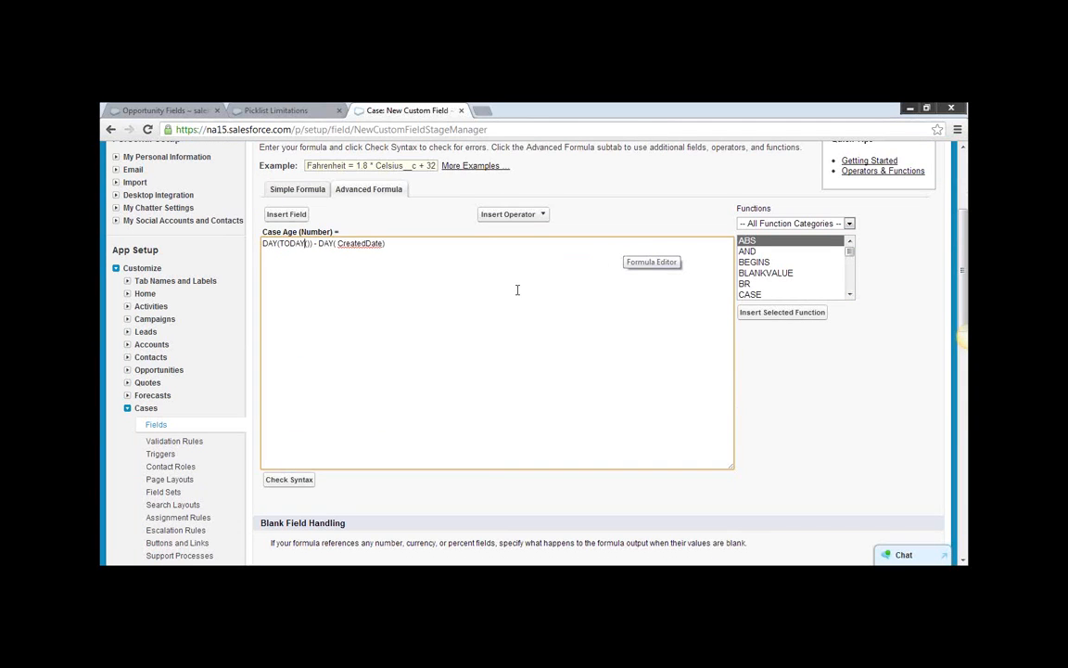
click(296, 484)
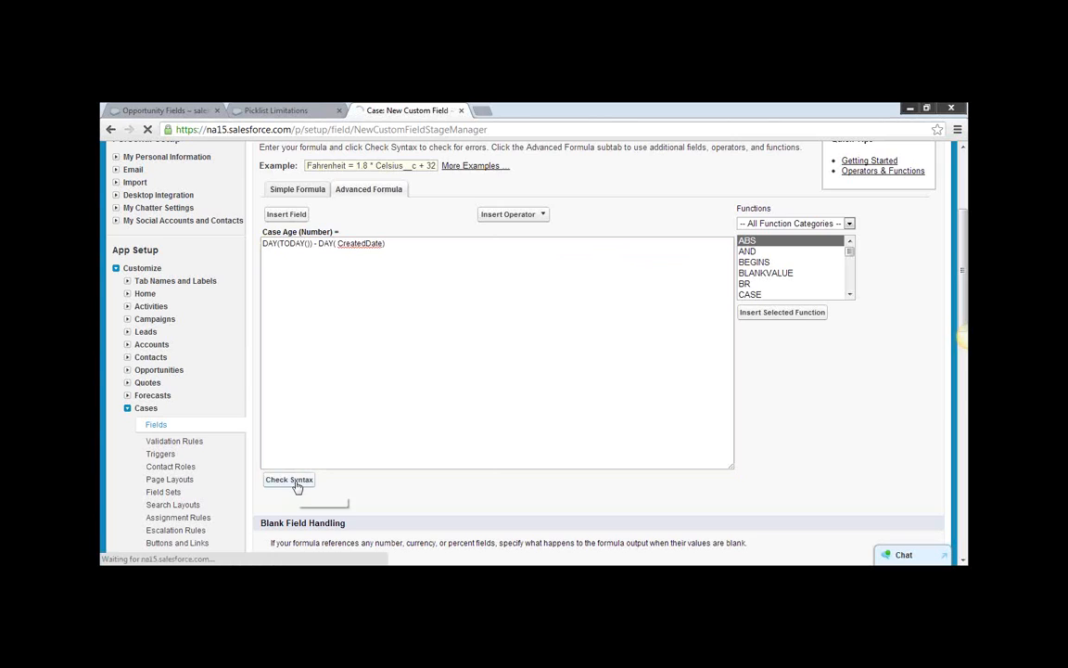
scroll(409, 498, down, 4)
click(446, 368)
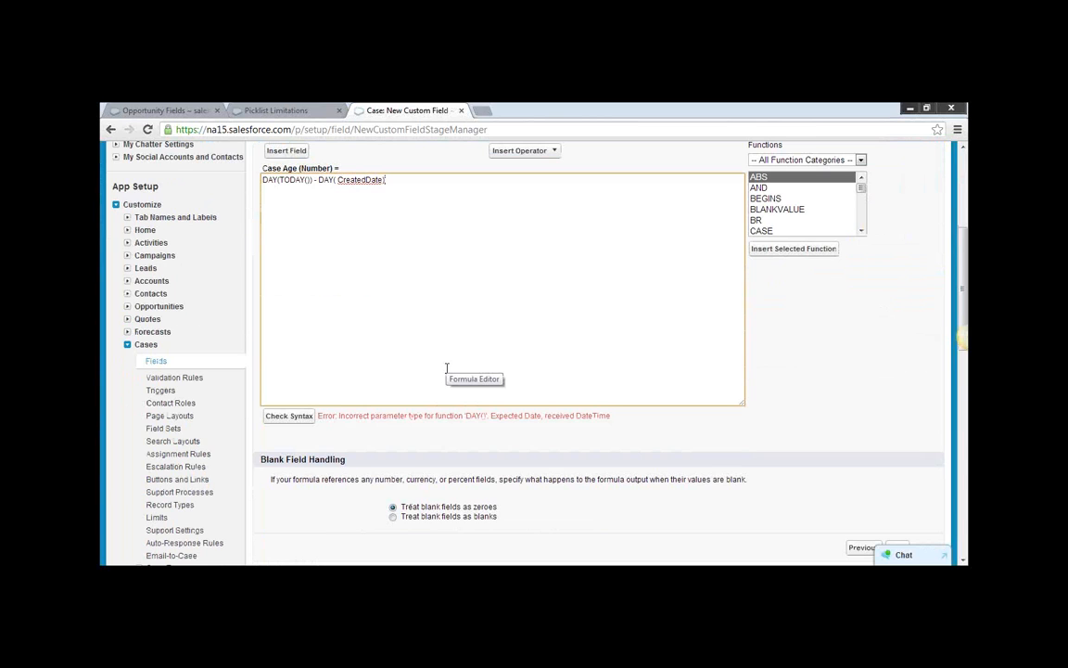
Look further through the formula functions and read the descriptions of UPPER and TODAY.
click(861, 219)
scroll(861, 218, down, 10)
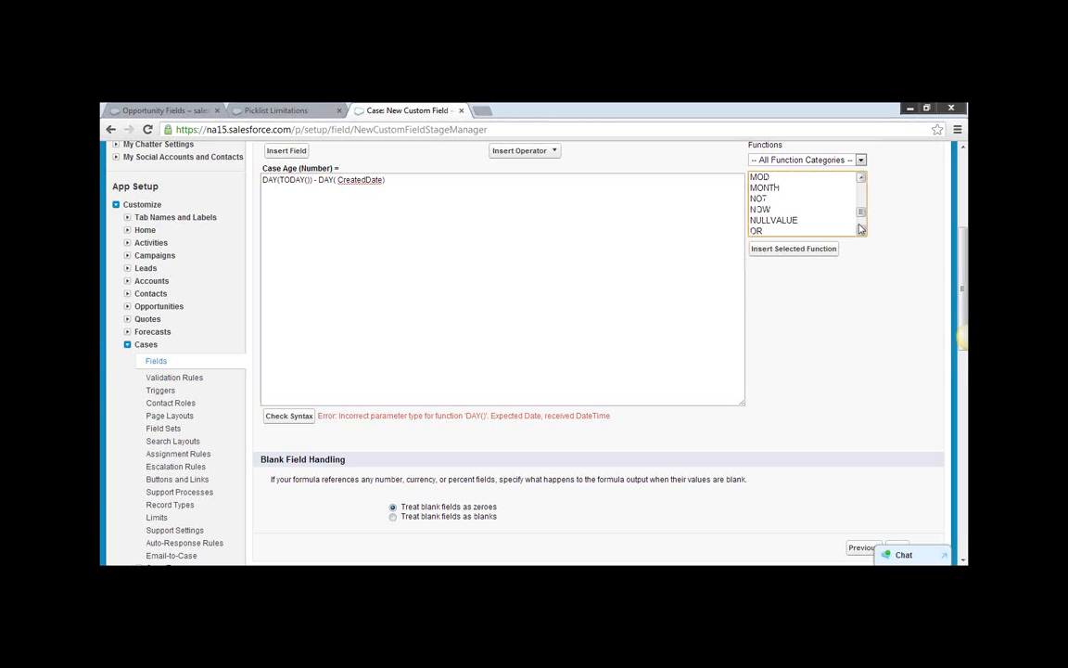
click(309, 179)
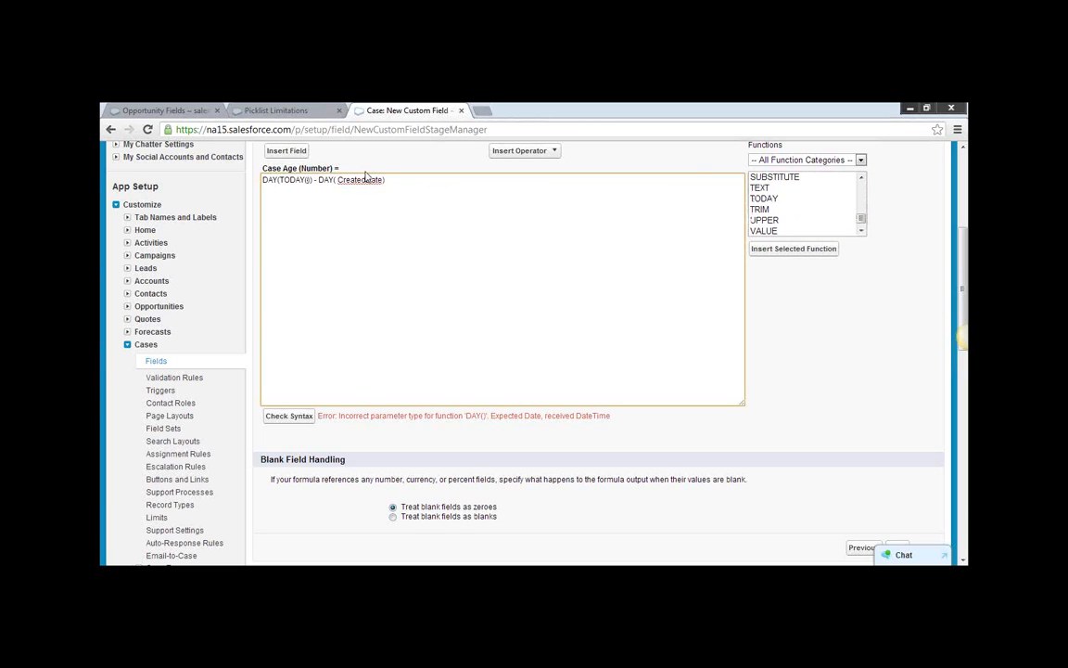
click(772, 220)
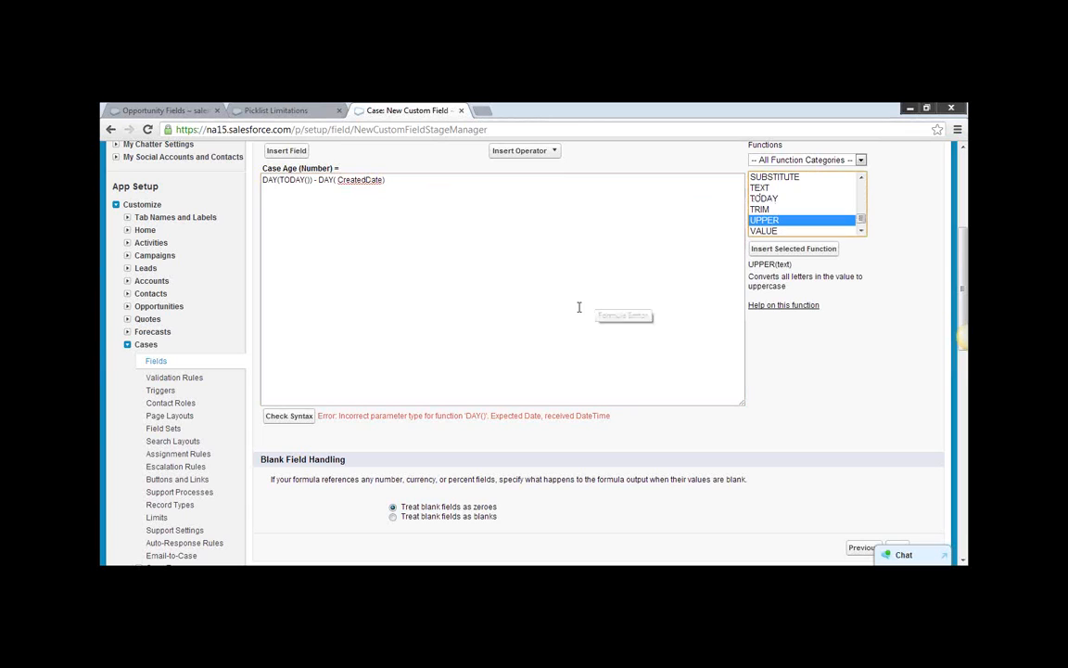
click(762, 198)
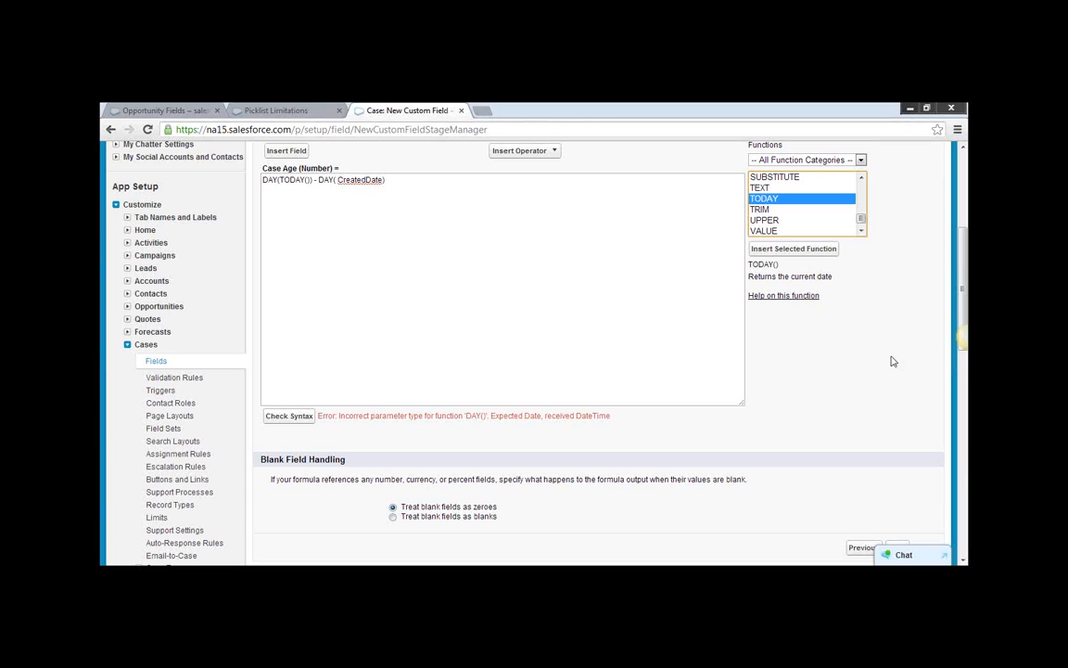
click(860, 231)
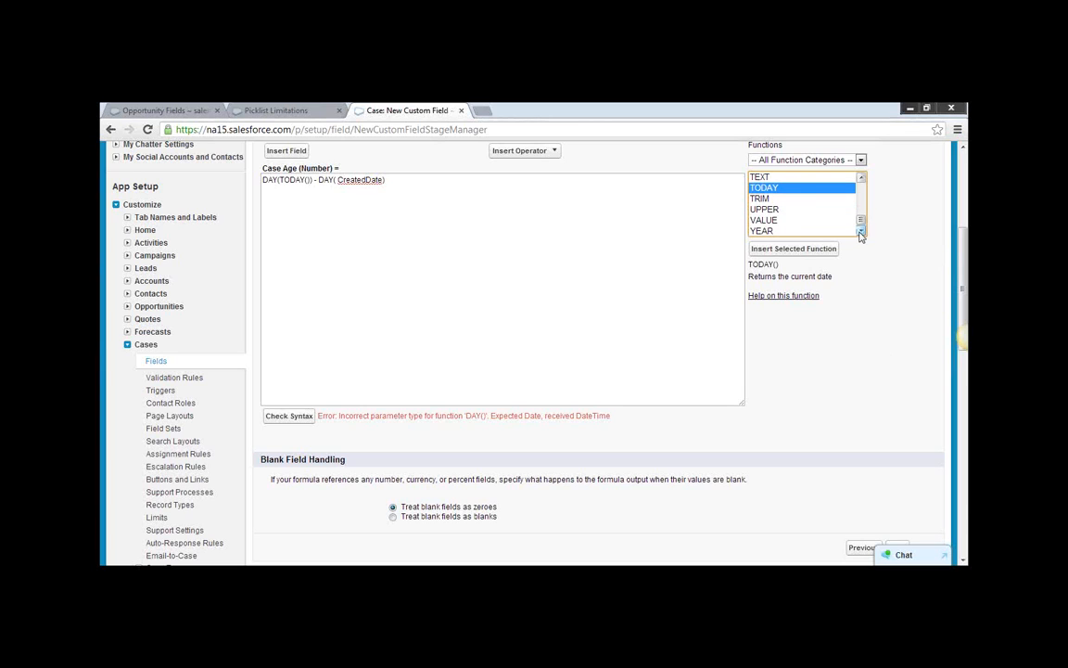
Browse the formula functions and their categories for another date function and read the description of MONTH.
click(862, 178)
click(862, 178)
click(862, 178)
click(861, 178)
click(861, 178)
click(861, 178)
click(861, 178)
click(862, 178)
click(861, 178)
click(861, 178)
click(861, 178)
click(861, 178)
click(863, 180)
drag(956, 302, 958, 304)
click(684, 351)
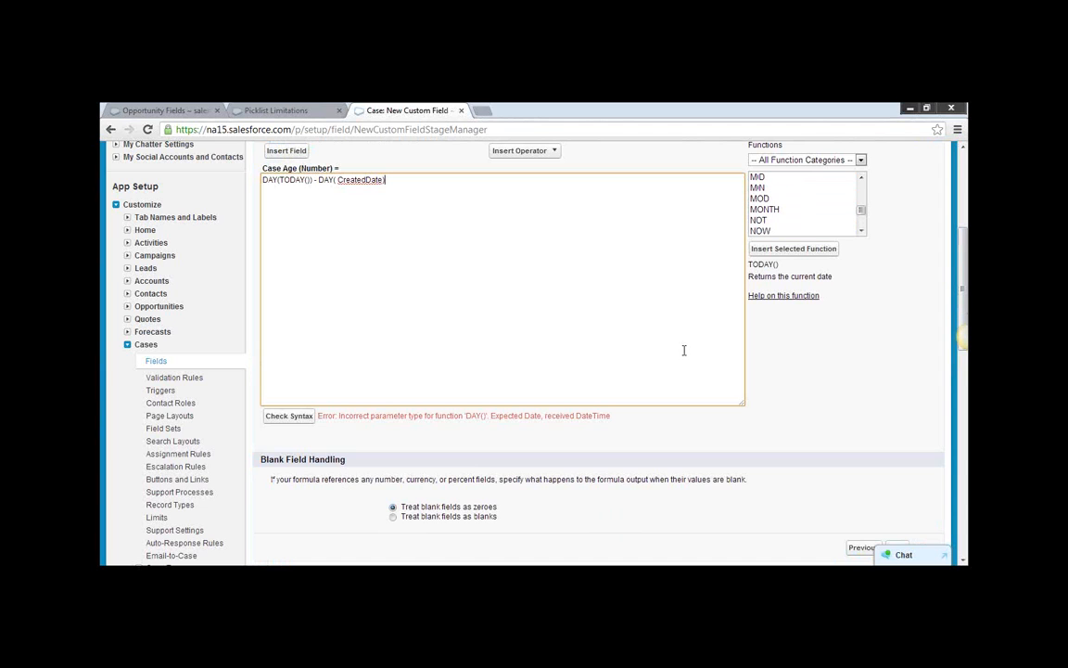
click(775, 210)
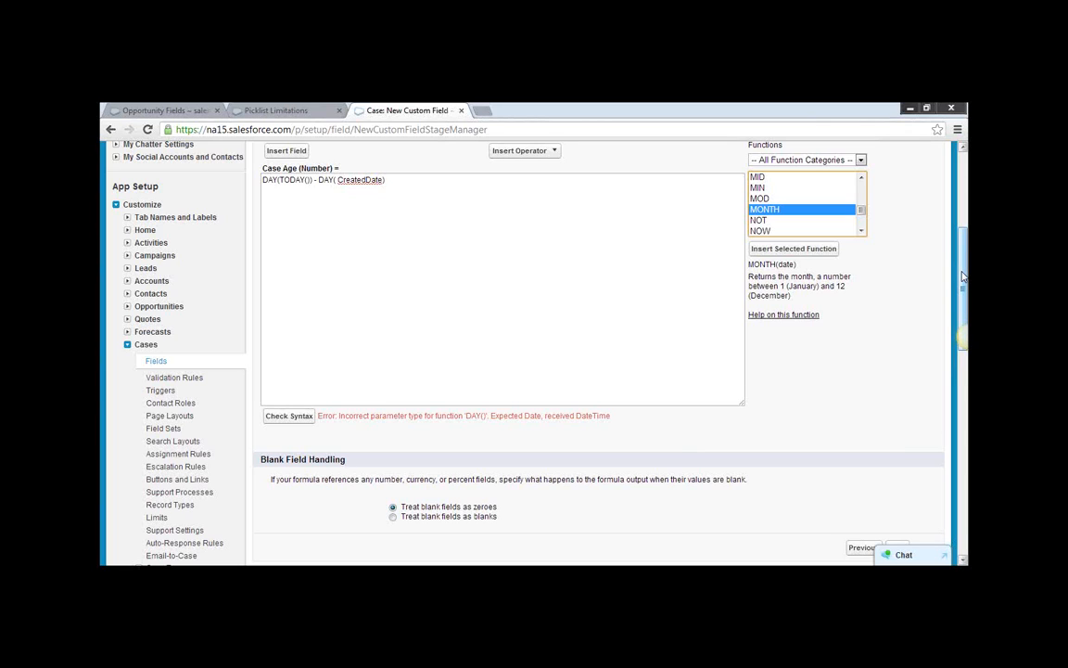
click(859, 160)
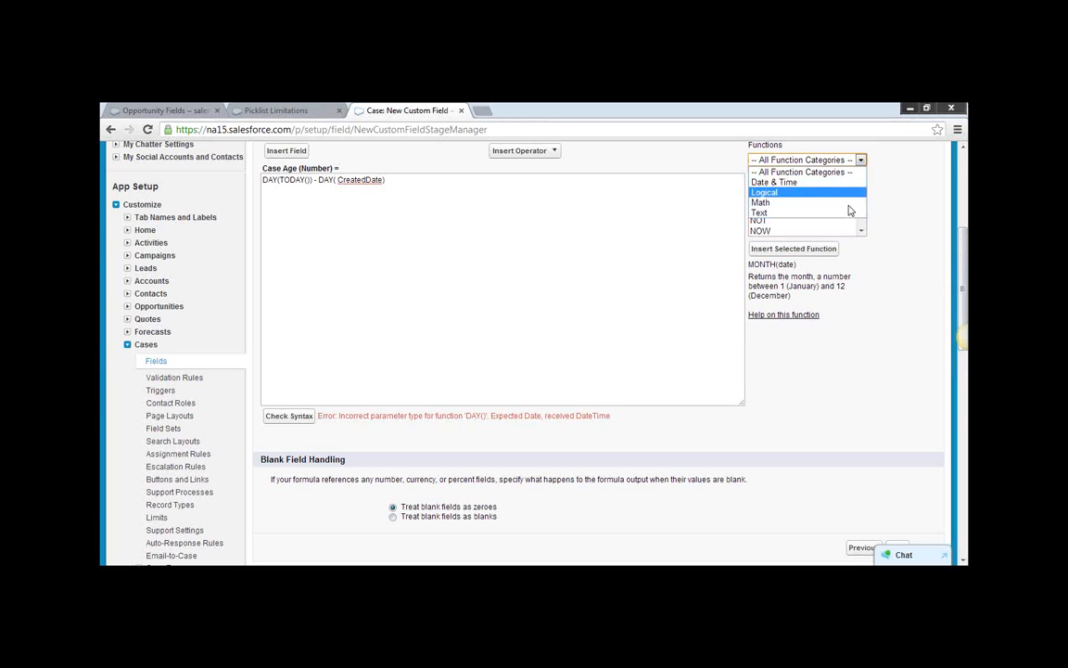
click(887, 254)
click(861, 231)
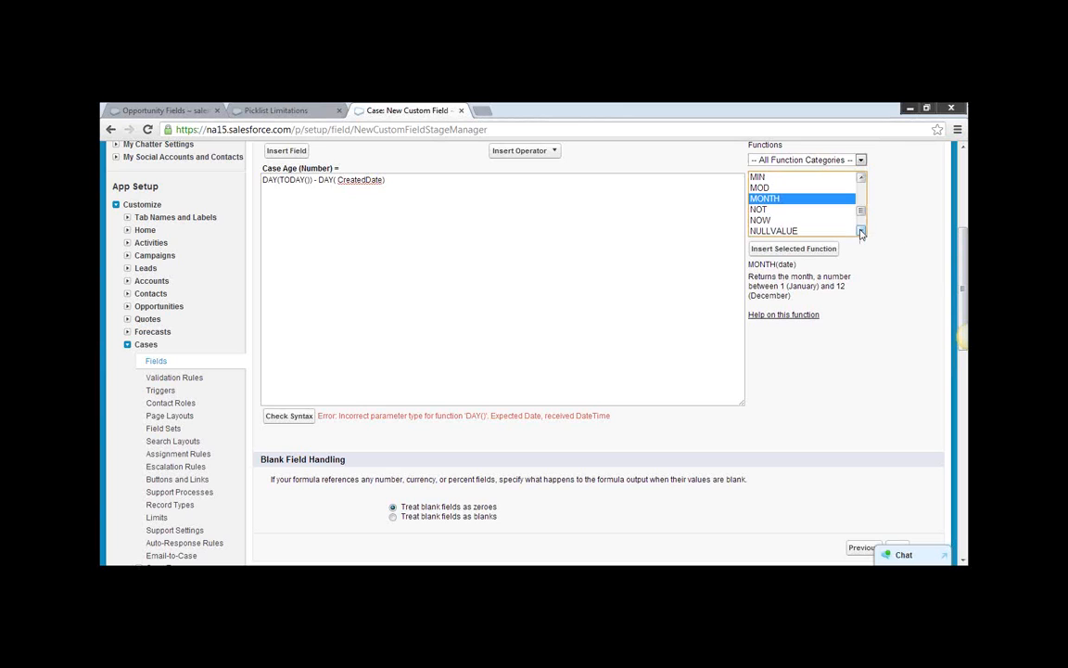
click(860, 231)
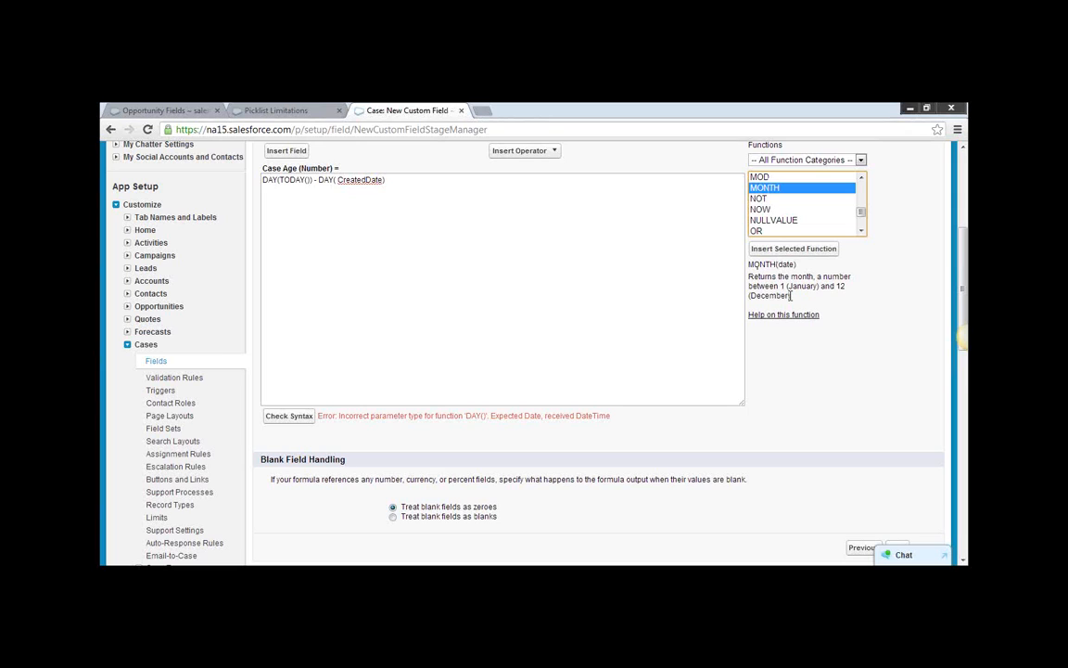
Replace both DAY functions so the formula reads MONTH(TODAY()) - MONTH( CreatedDate), and check its syntax.
double_click(330, 180)
text(MONT)
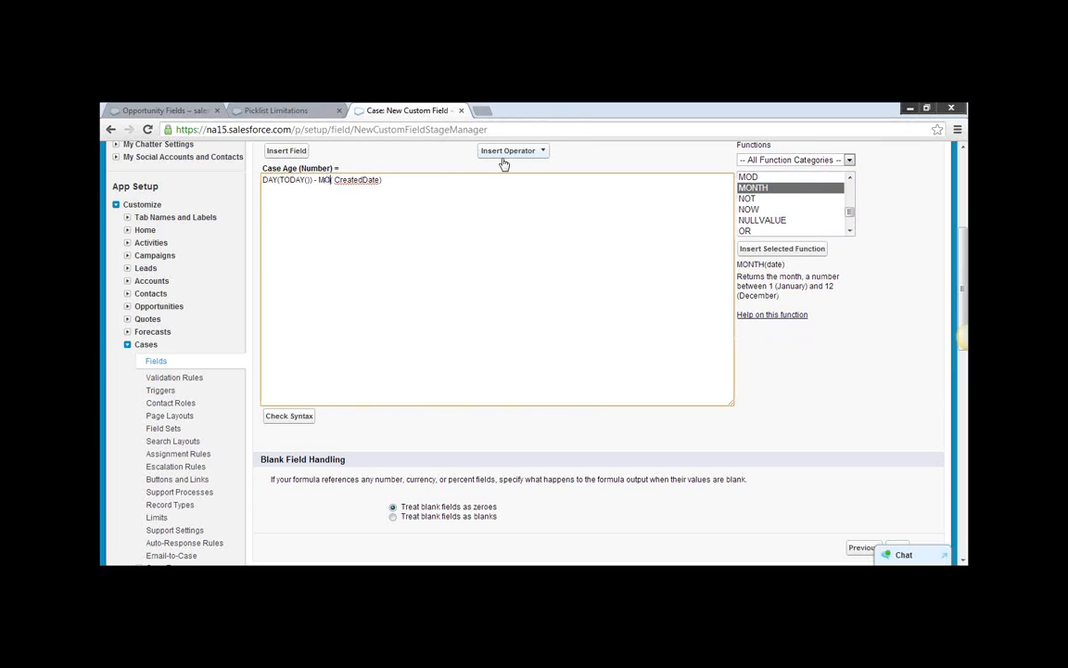
text(H)
key(shift+Left)
key(shift+Left)
text(MONTH)
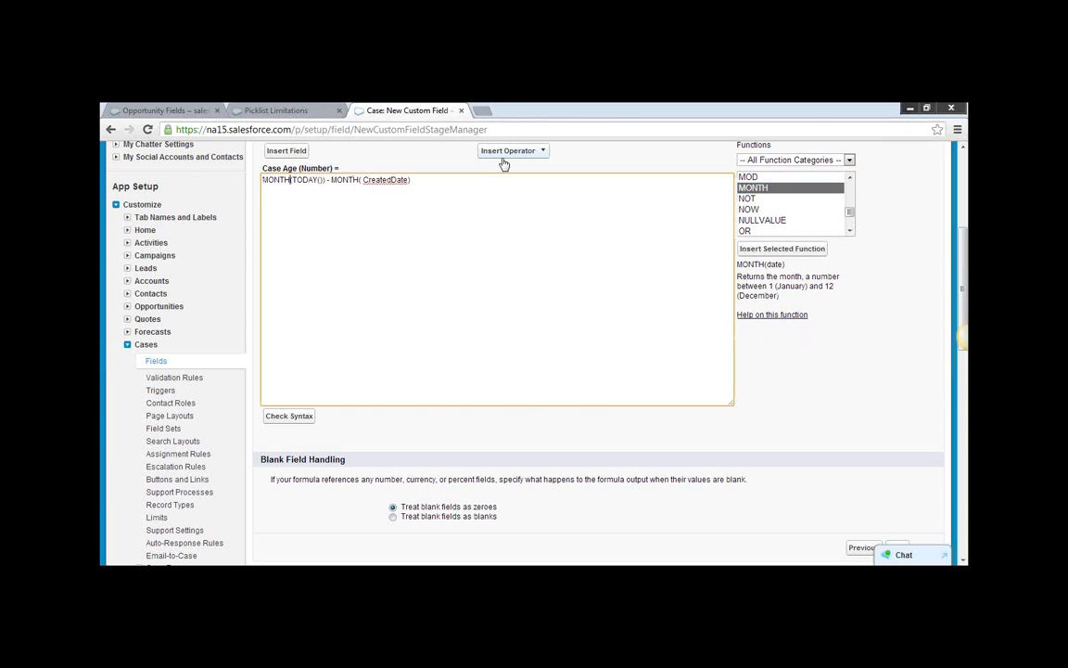
click(419, 234)
click(288, 417)
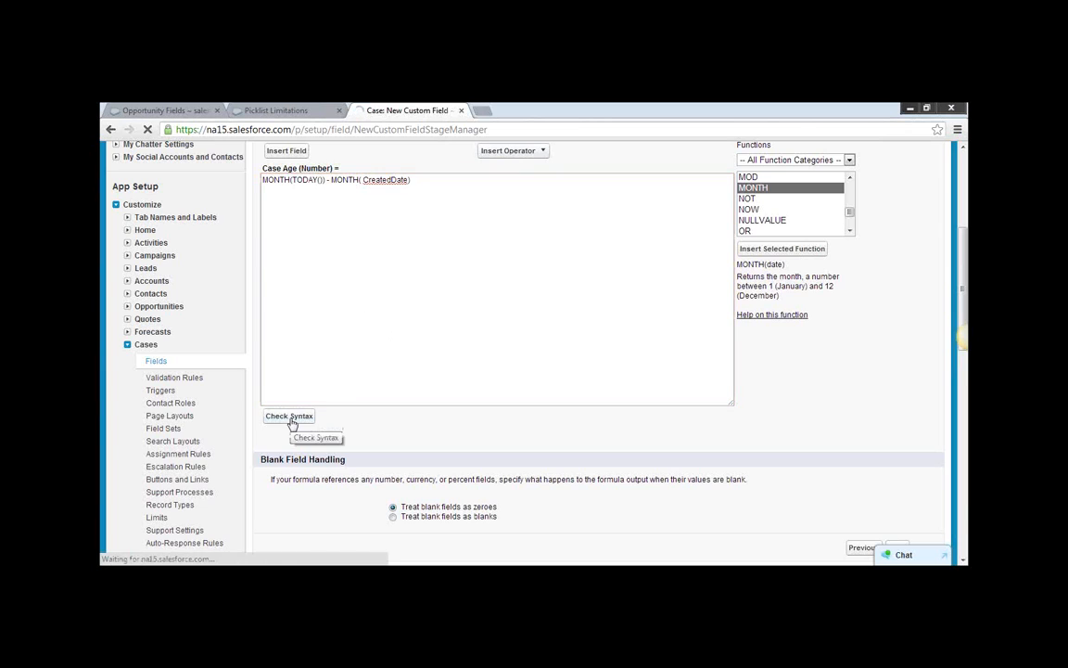
scroll(434, 431, down, 4)
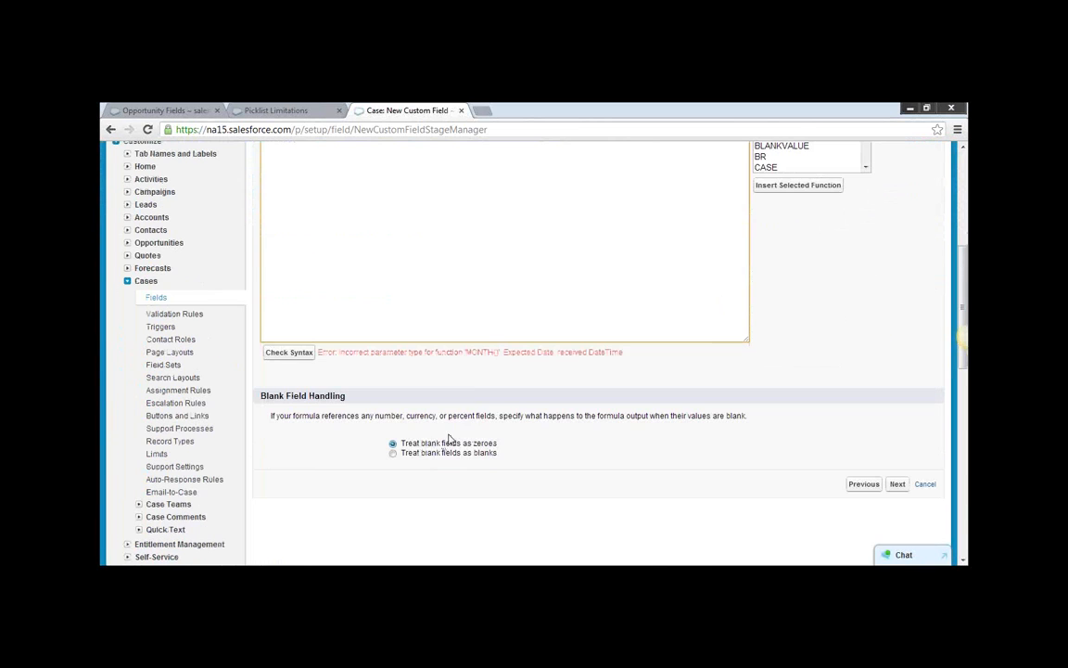
Look through the formula functions for a date conversion and read the descriptions of DATE and DATEVALUE.
scroll(520, 398, up, 1)
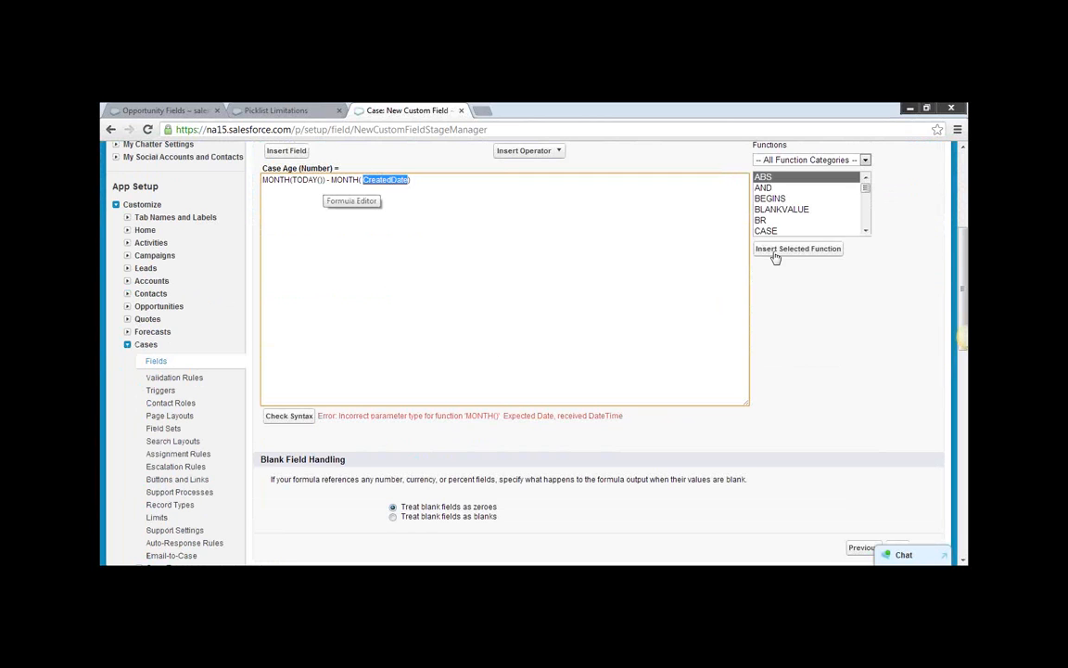
click(867, 220)
click(868, 220)
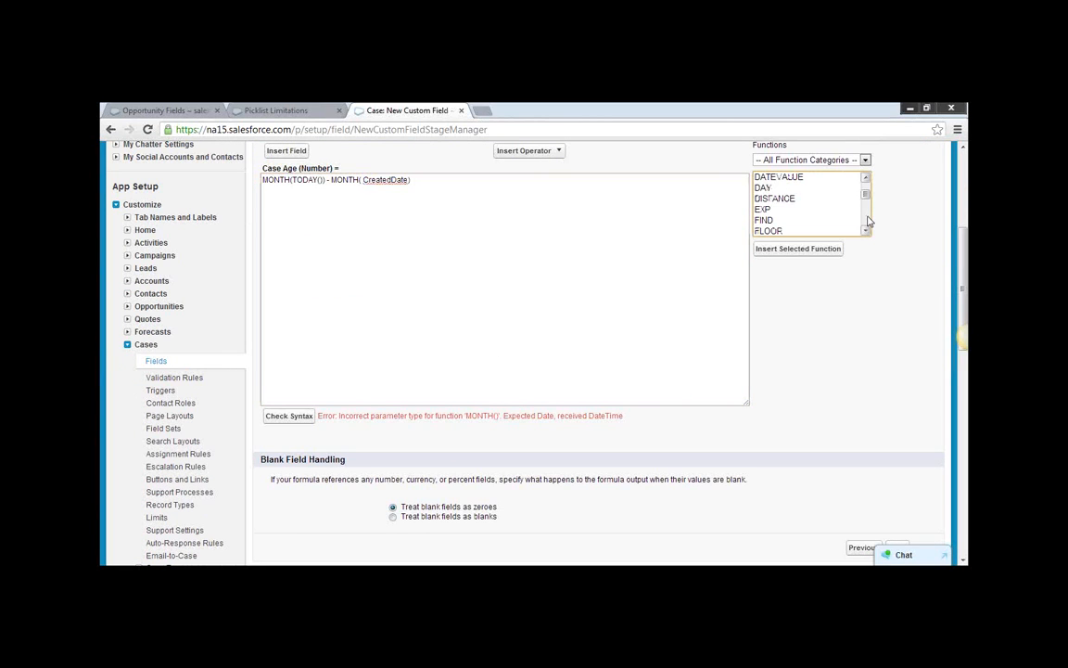
scroll(839, 196, up, 1)
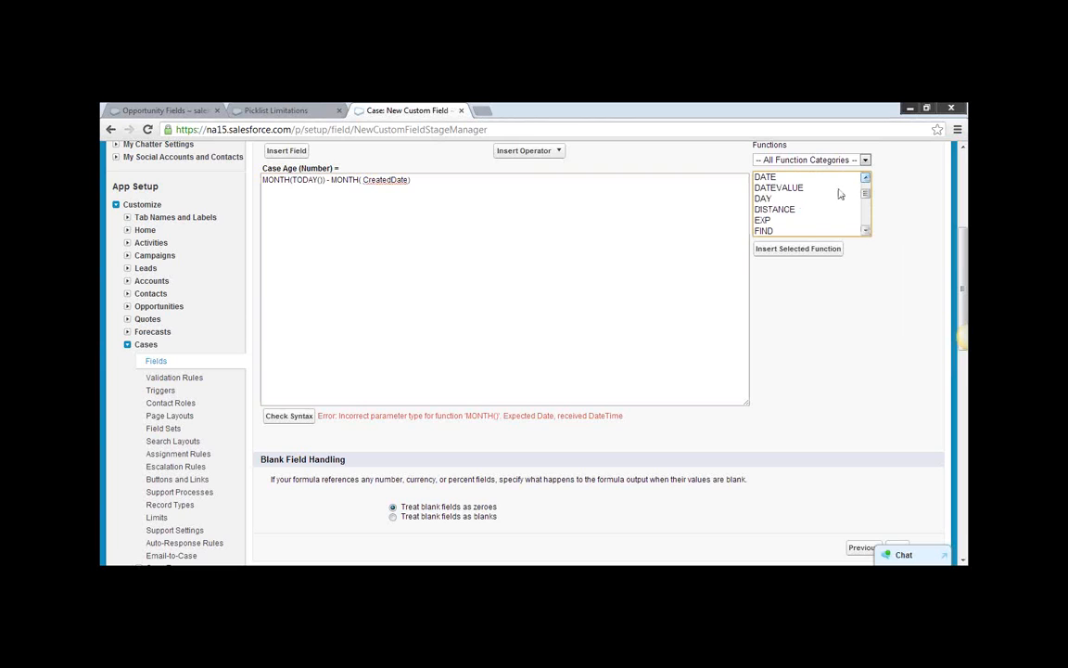
click(769, 177)
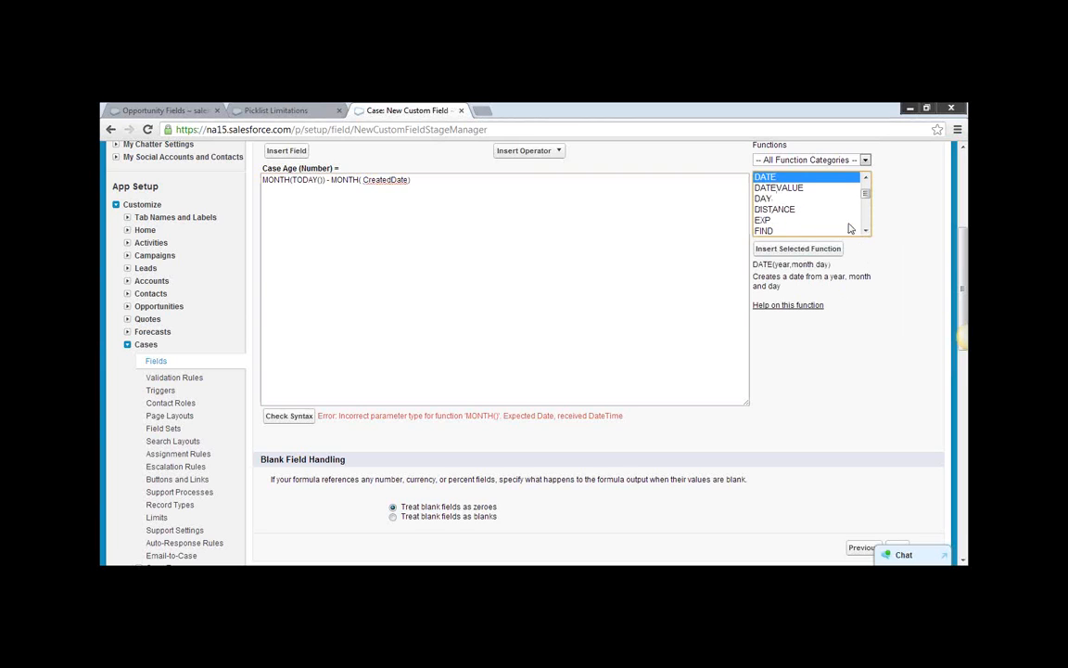
click(795, 190)
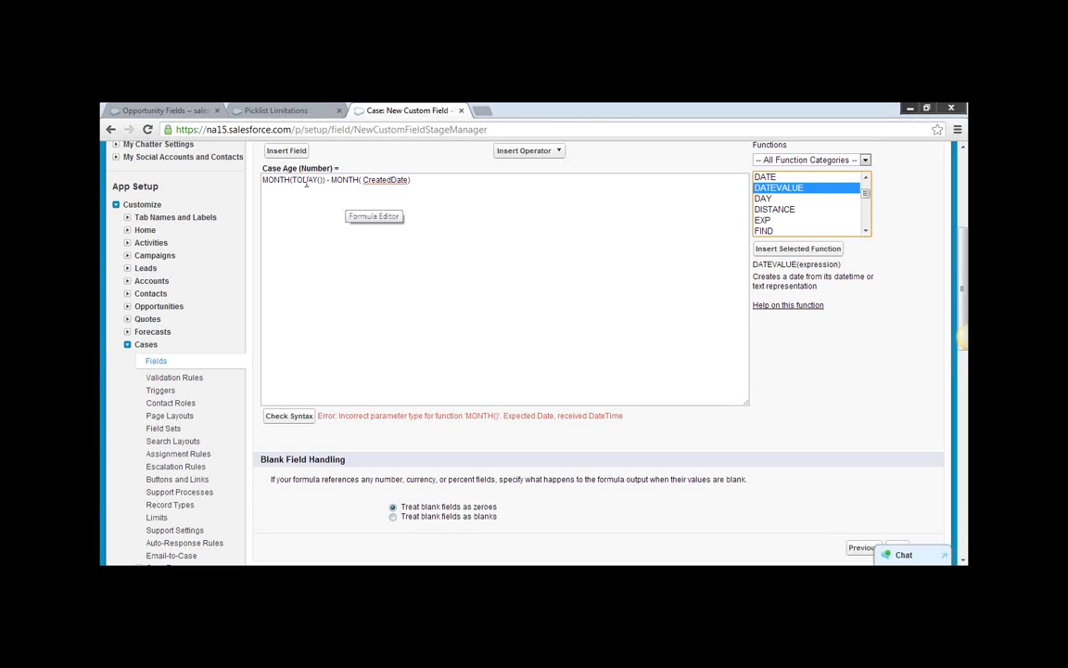
Try wrapping CreatedDate in DATE so the formula reads MONTH(TODAY()) - MONTH(DATE( CreatedDate)), and check its syntax.
click(360, 180)
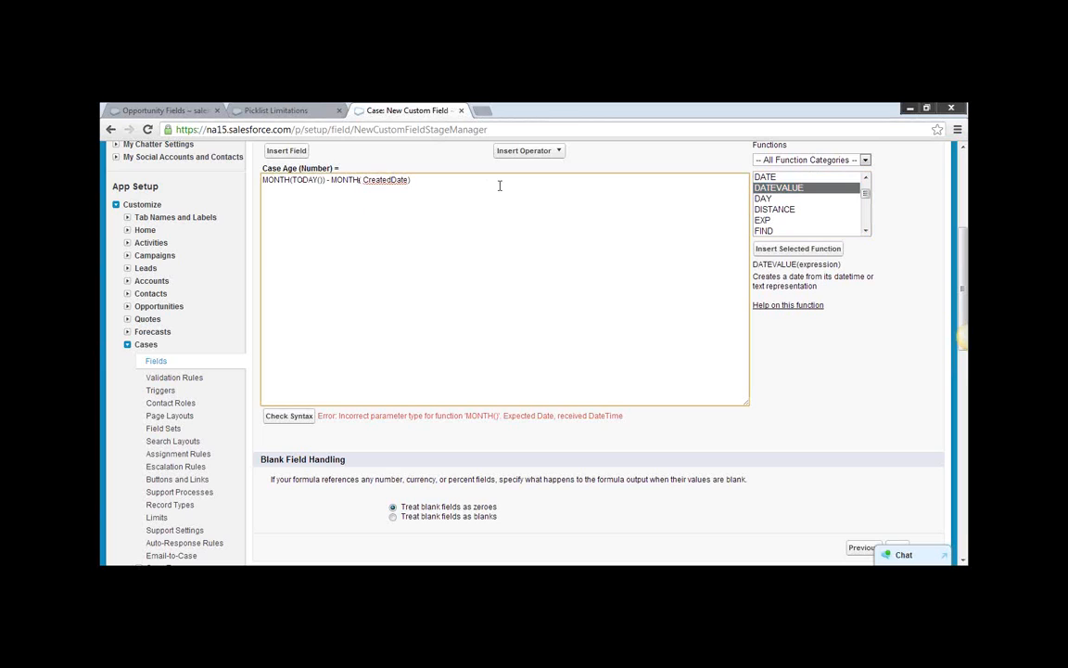
text(DATE()
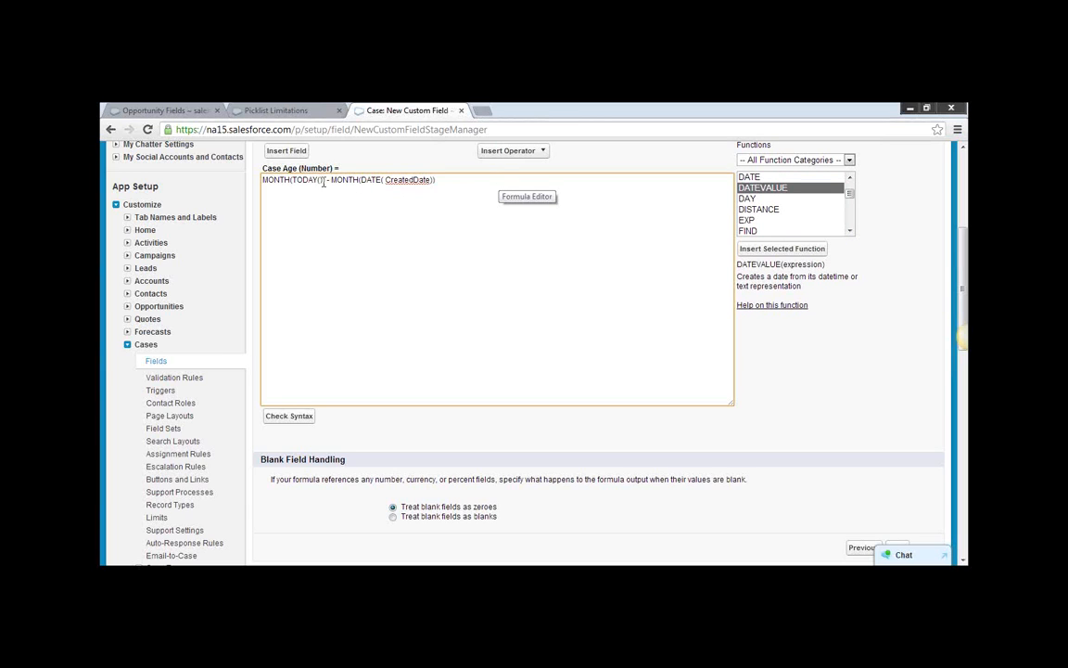
click(282, 415)
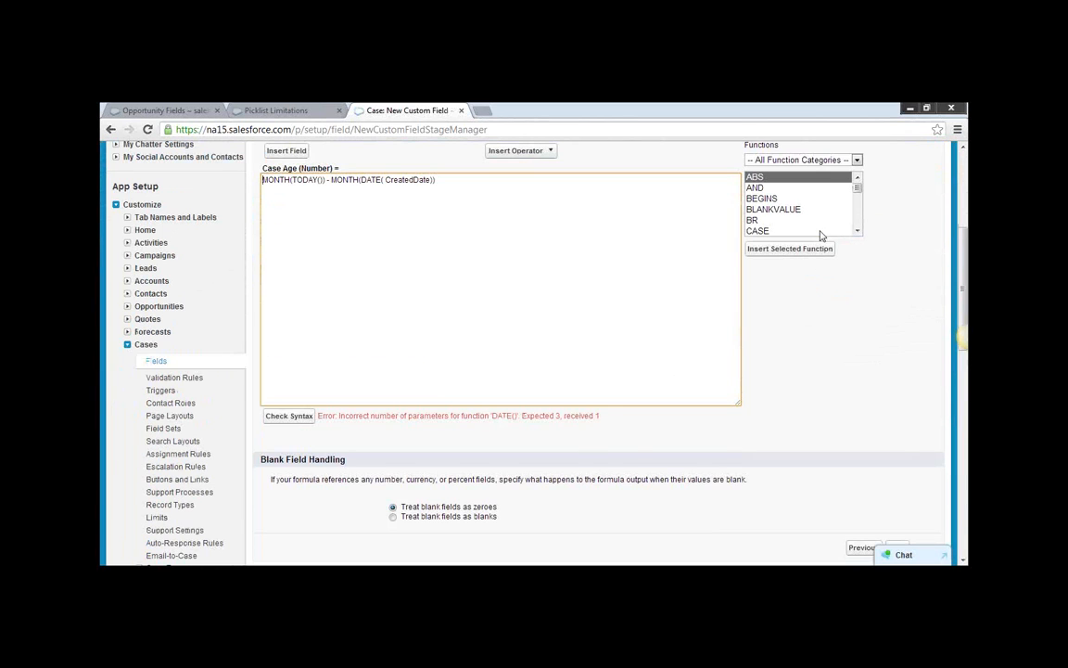
Try removing both MONTH functions so the formula reads TODAY() -DATE( CreatedDate), and check its syntax.
double_click(344, 179)
click(294, 180)
key(BackSpace)
key(BackSpace)
key(BackSpace)
key(BackSpace)
key(BackSpace)
key(BackSpace)
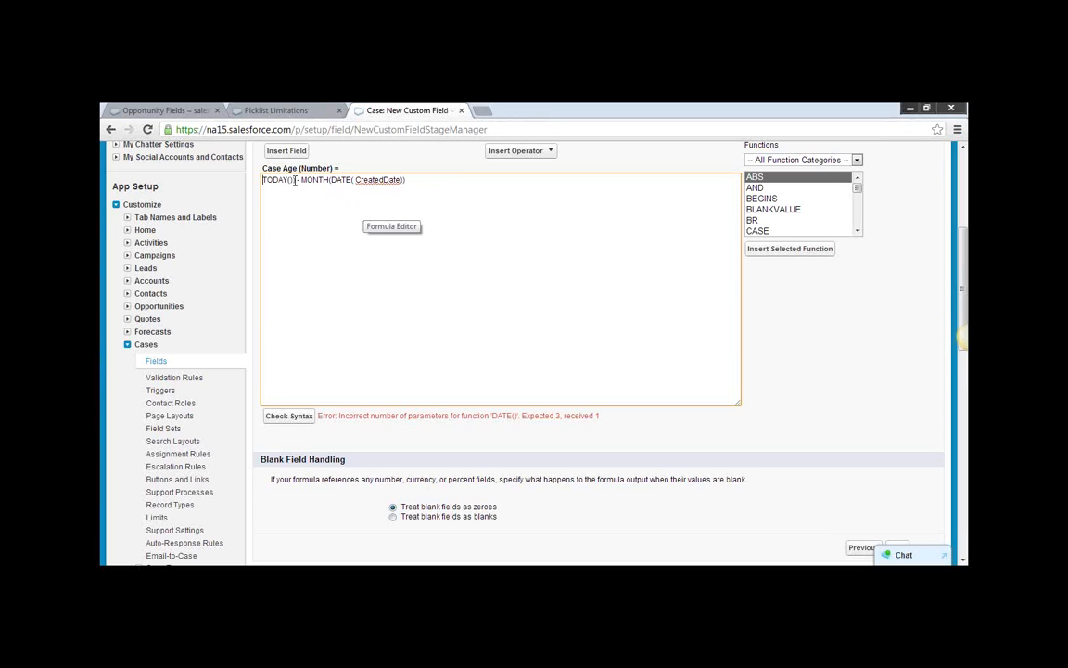
key(Delete)
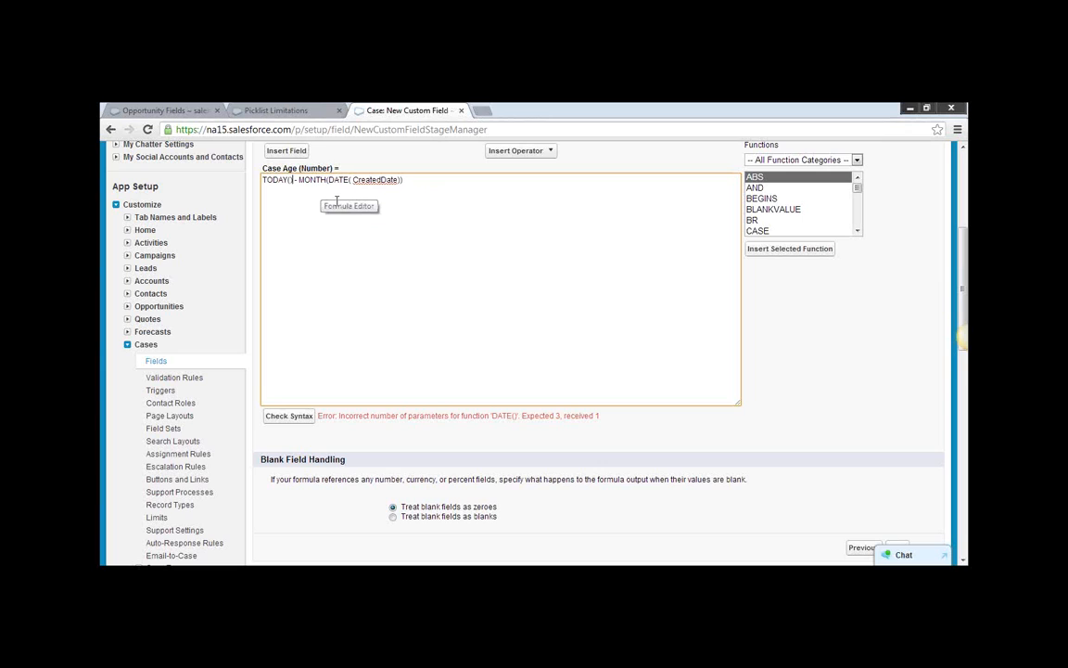
text())
click(330, 182)
key(BackSpace)
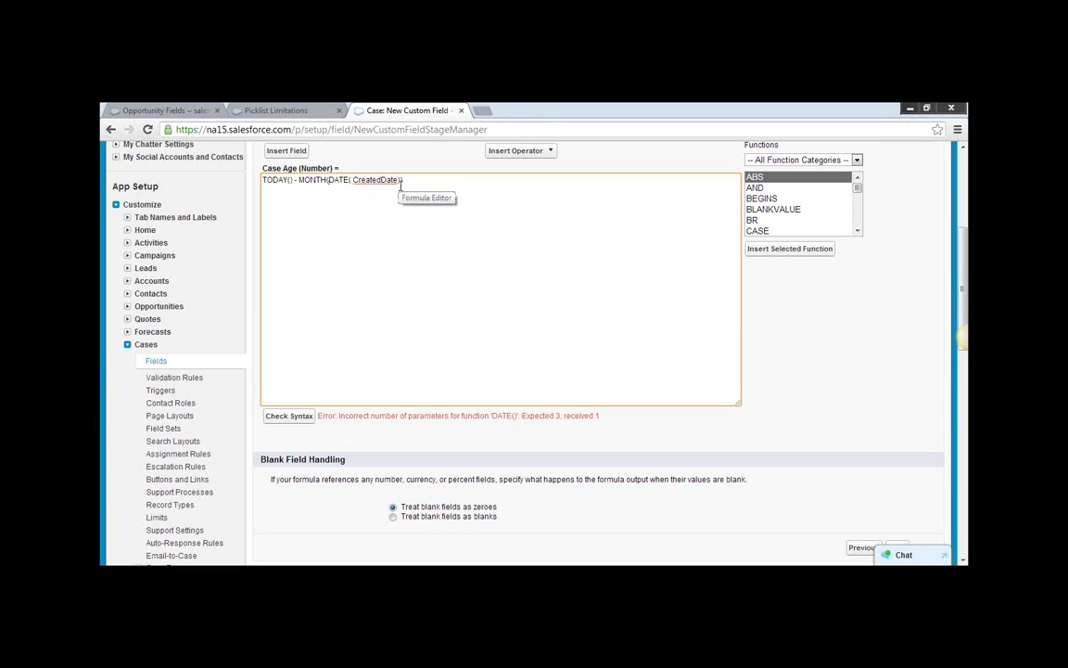
key(BackSpace)
key(BackSpace)
key(BackSpace)
key(BackSpace)
key(BackSpace)
key(BackSpace)
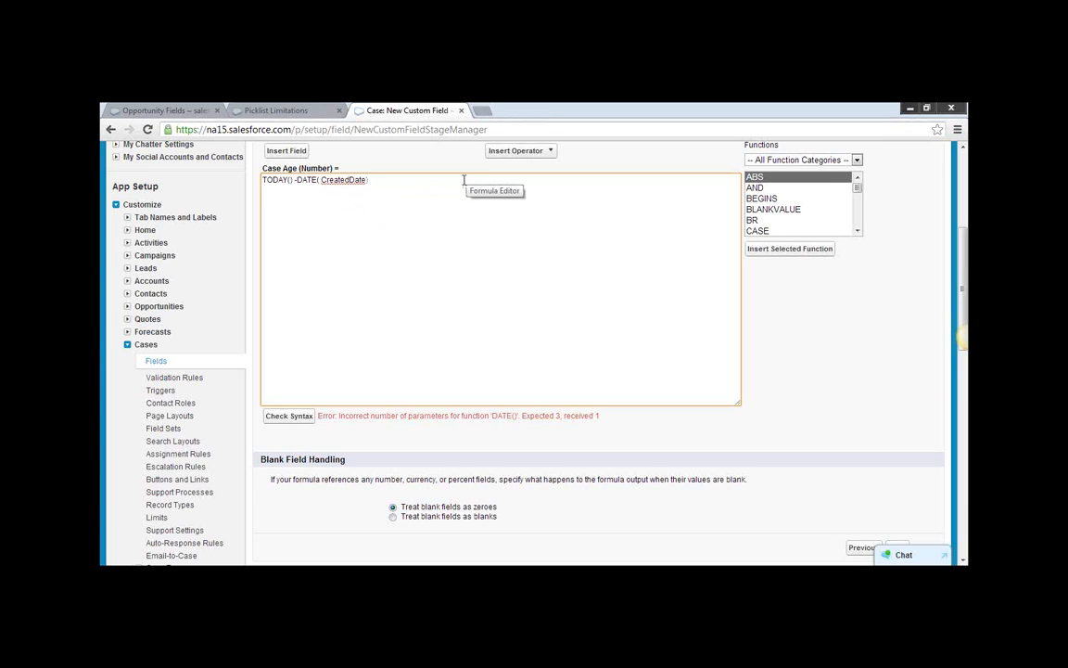
click(287, 416)
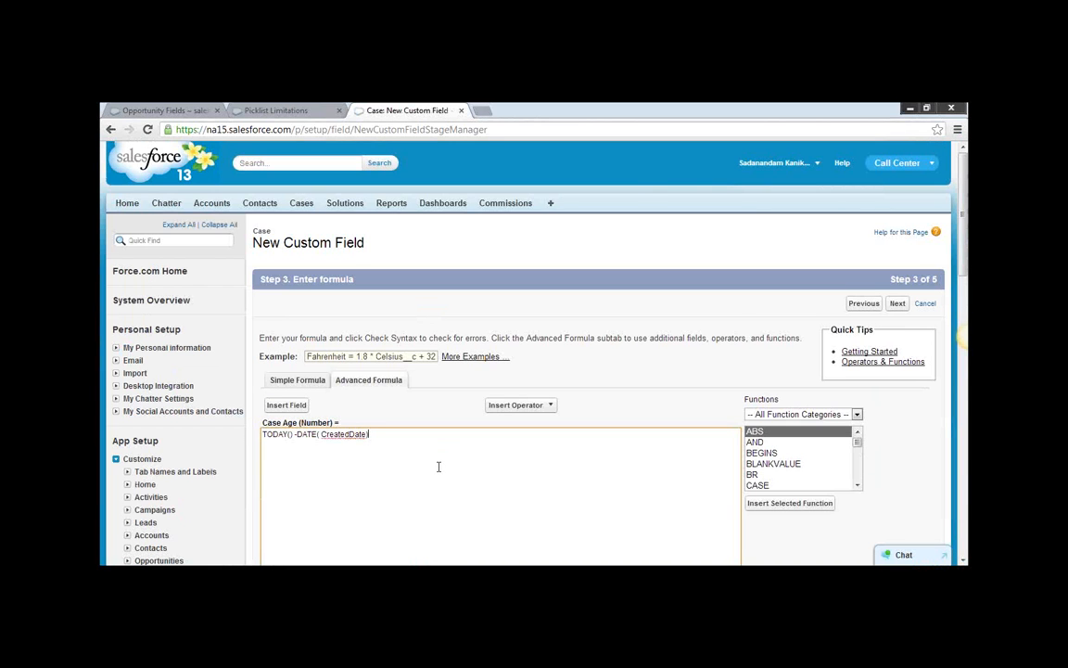
scroll(439, 466, down, 2)
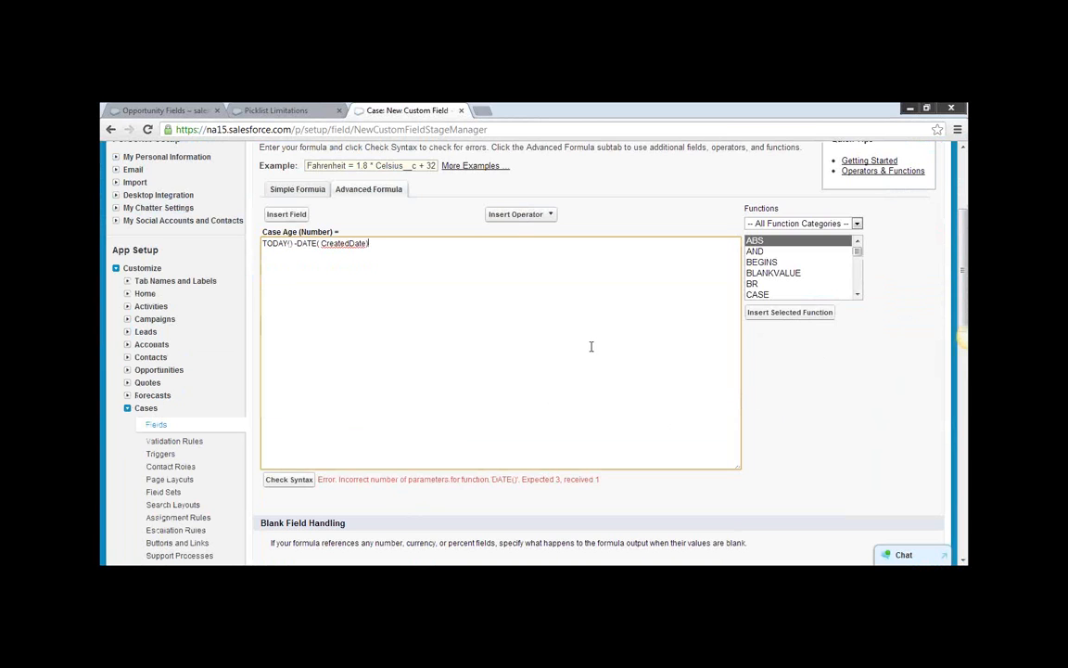
scroll(116, 141, down, 1)
Go back through the previous formula pages to the output type step of the Case Age field.
click(111, 130)
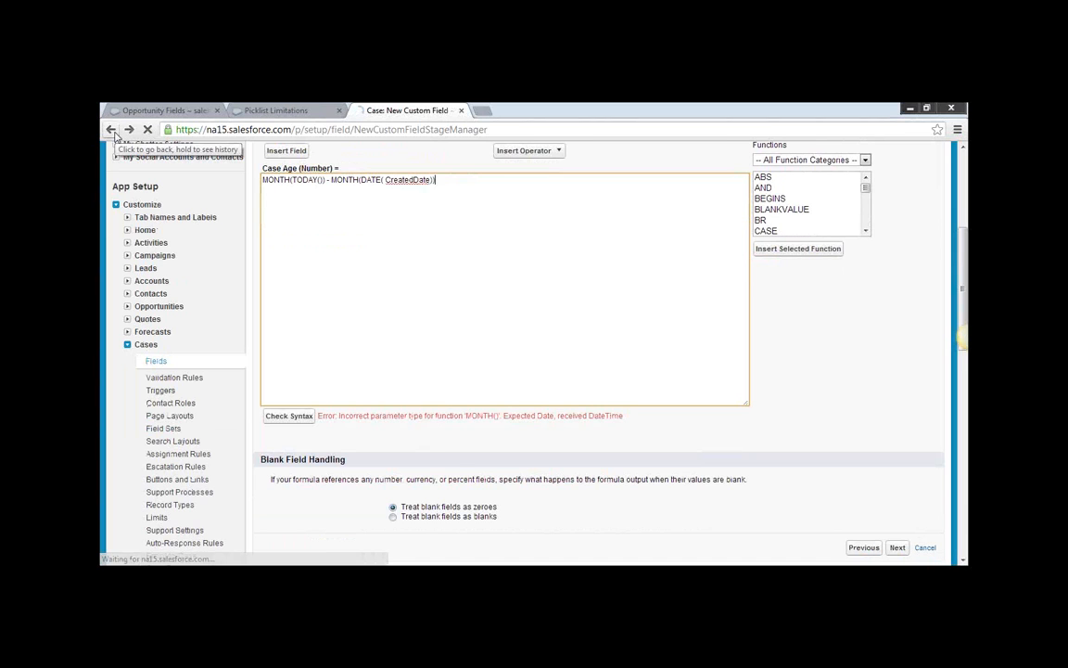
click(112, 130)
click(111, 130)
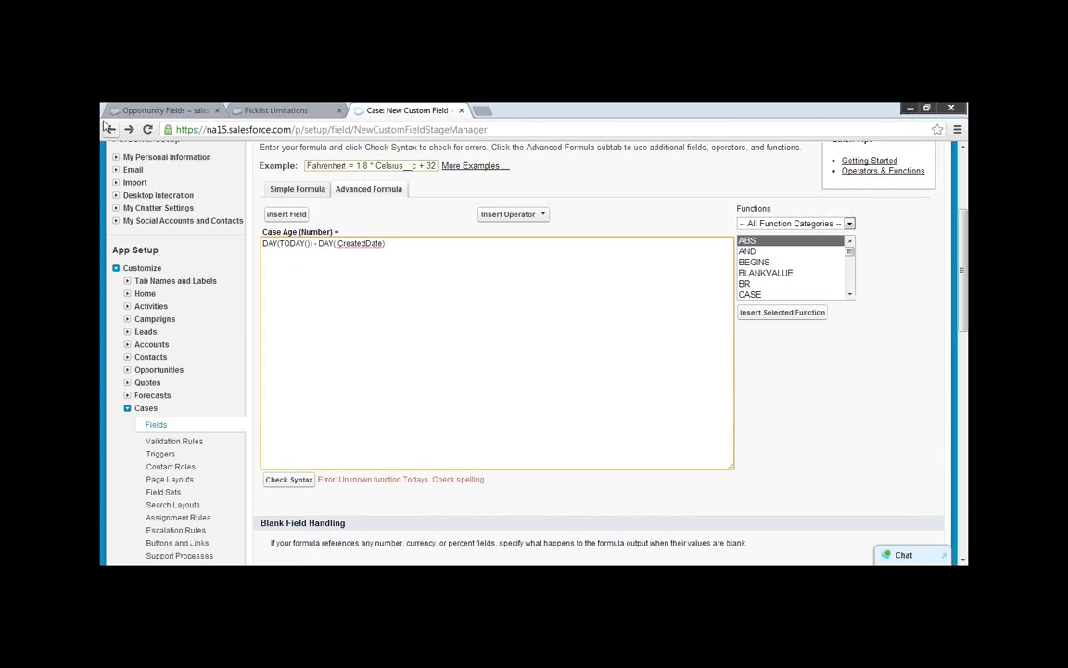
click(110, 129)
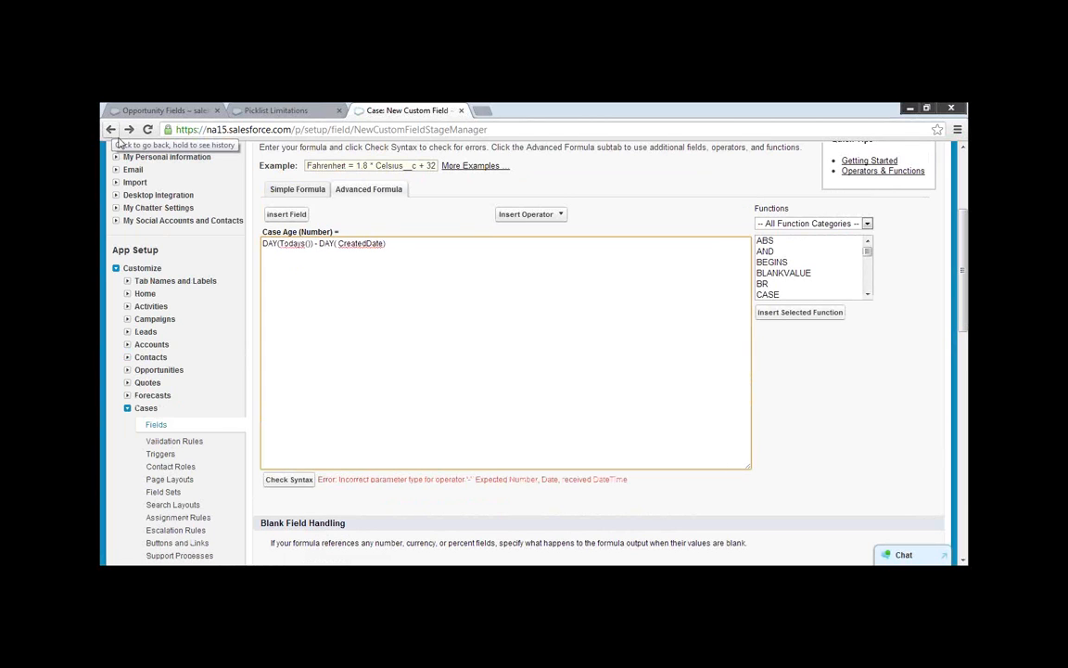
click(111, 130)
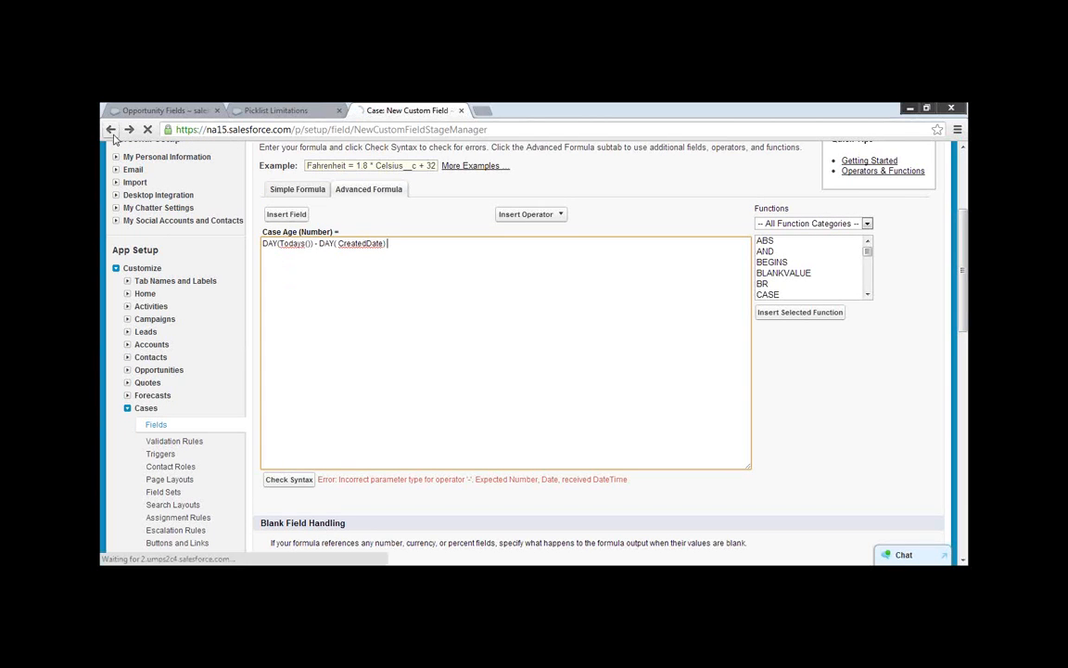
click(114, 135)
click(114, 136)
click(114, 135)
click(113, 136)
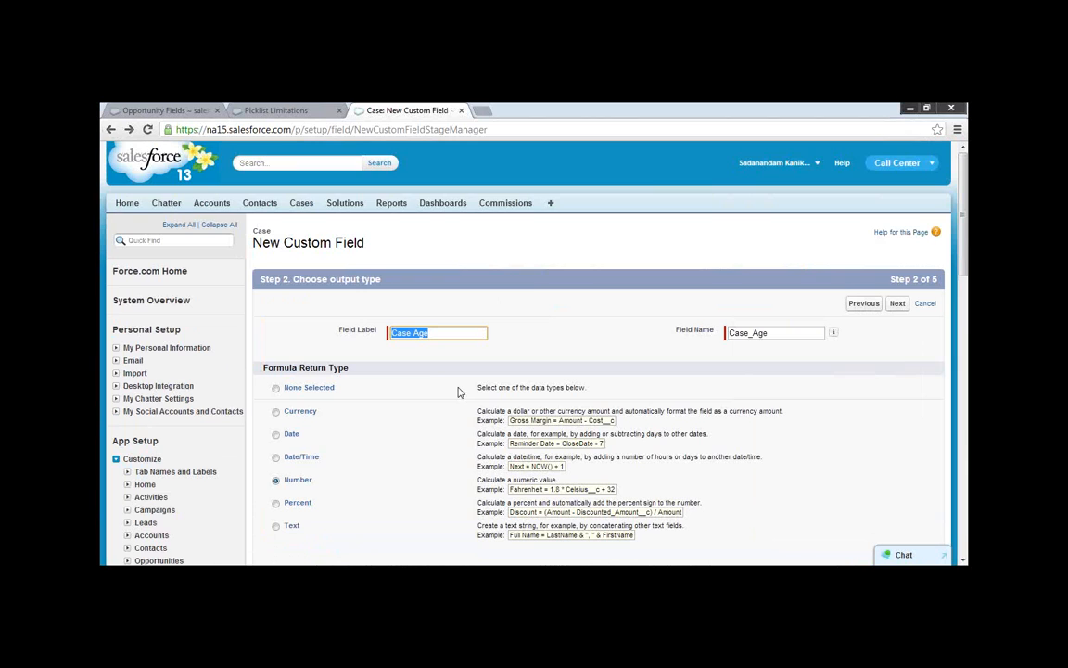
Set the Case Age formula return type to Date and start its formula with TODAY()-.
scroll(426, 382, down, 3)
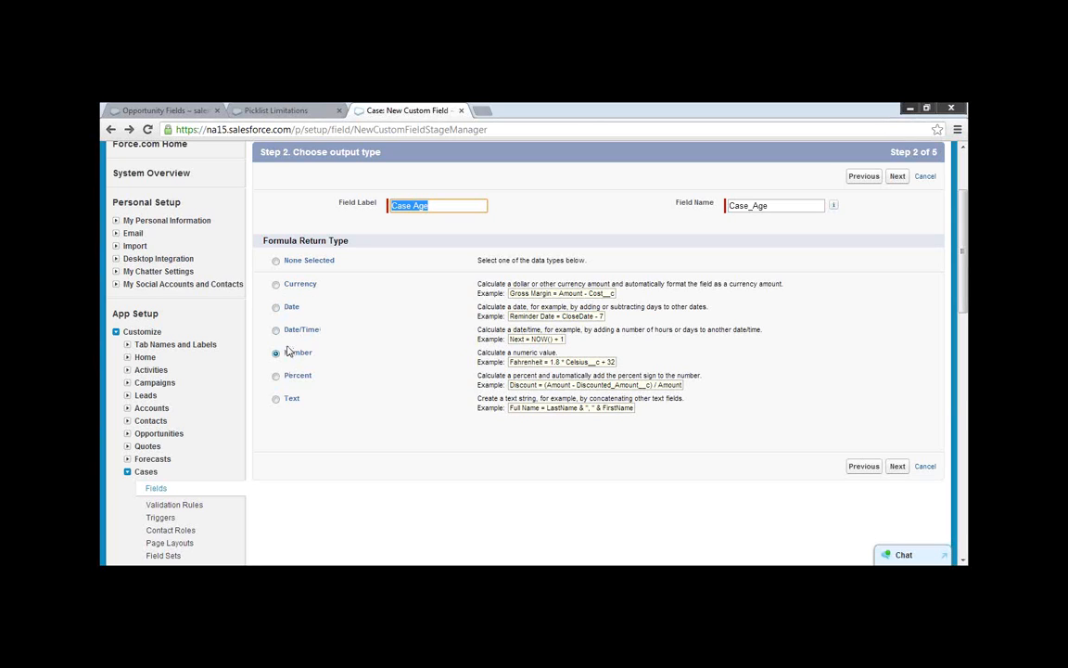
click(281, 311)
scroll(653, 482, up, 2)
scroll(654, 482, down, 2)
scroll(653, 482, up, 2)
scroll(654, 482, down, 3)
scroll(665, 475, up, 2)
click(897, 530)
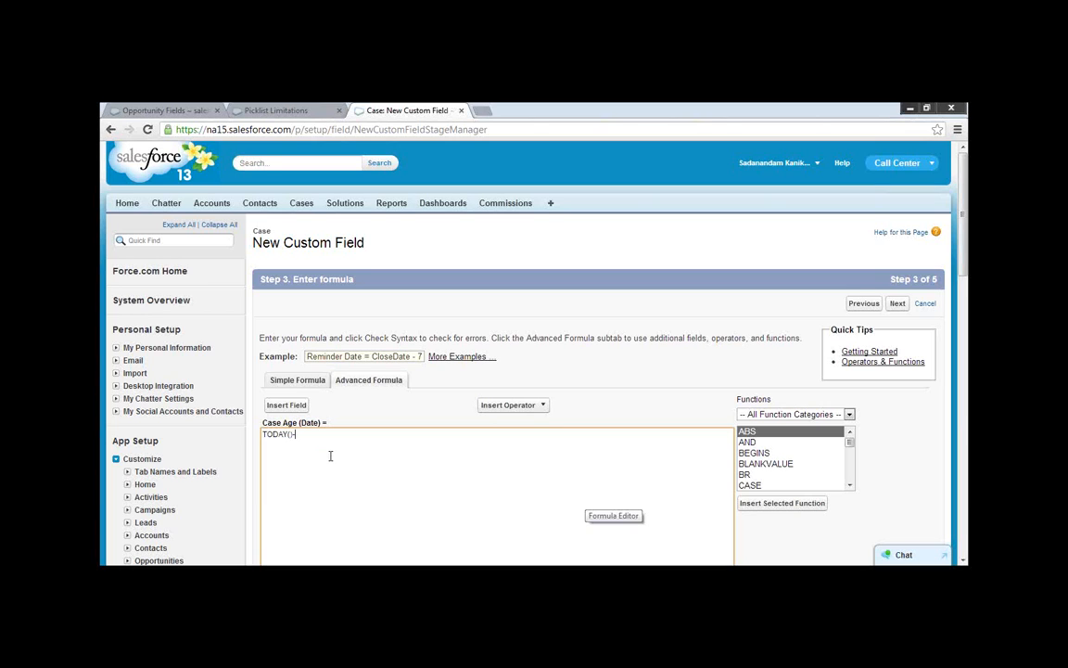
Open the field picker for the formula and check the data type of the Case field Date/Time Opened.
click(297, 408)
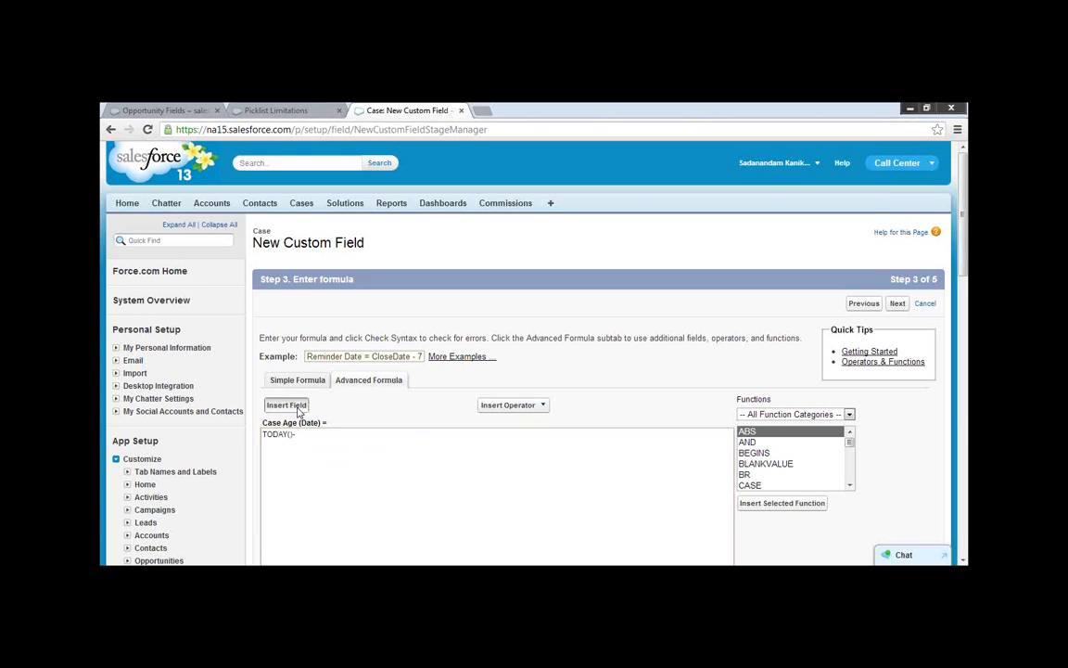
scroll(493, 376, down, 3)
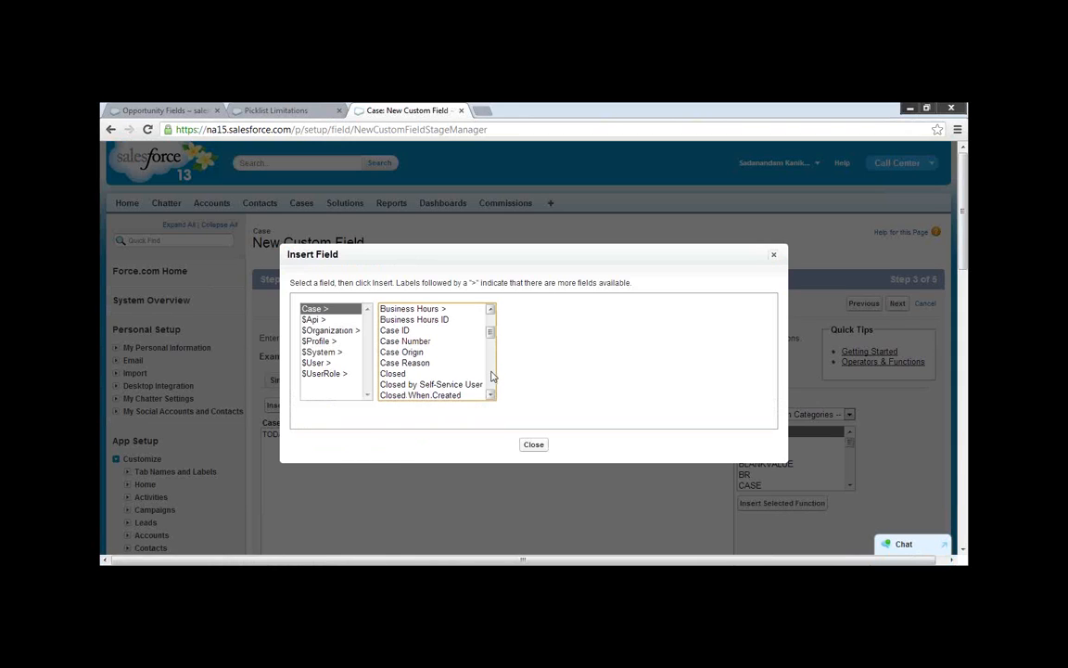
click(490, 395)
click(491, 395)
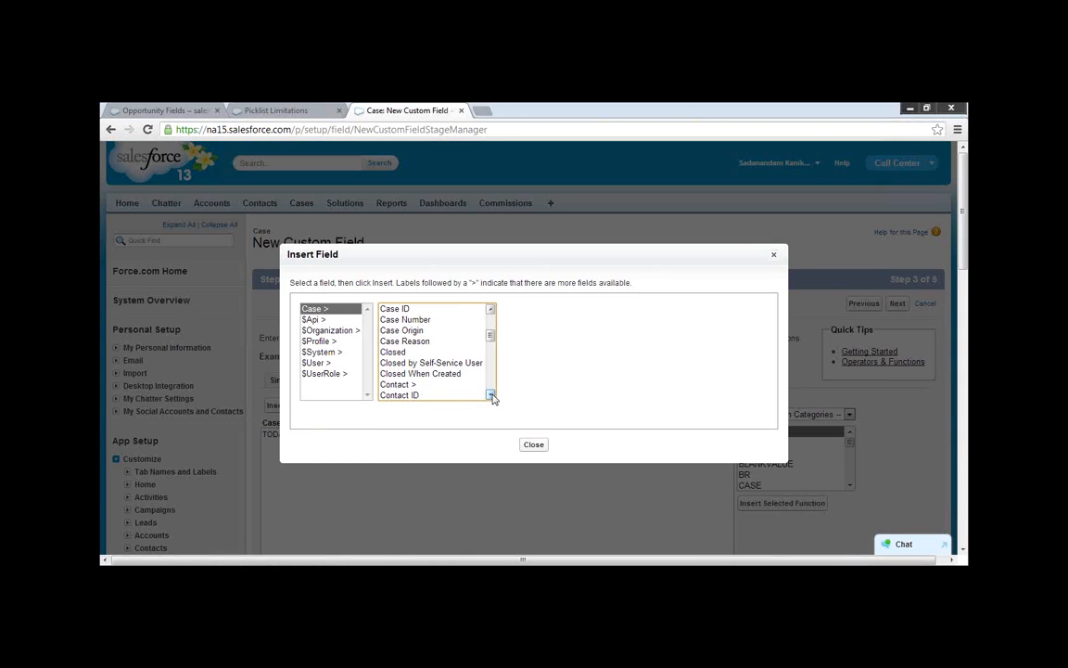
click(490, 395)
click(491, 395)
click(491, 395)
click(491, 395)
click(490, 395)
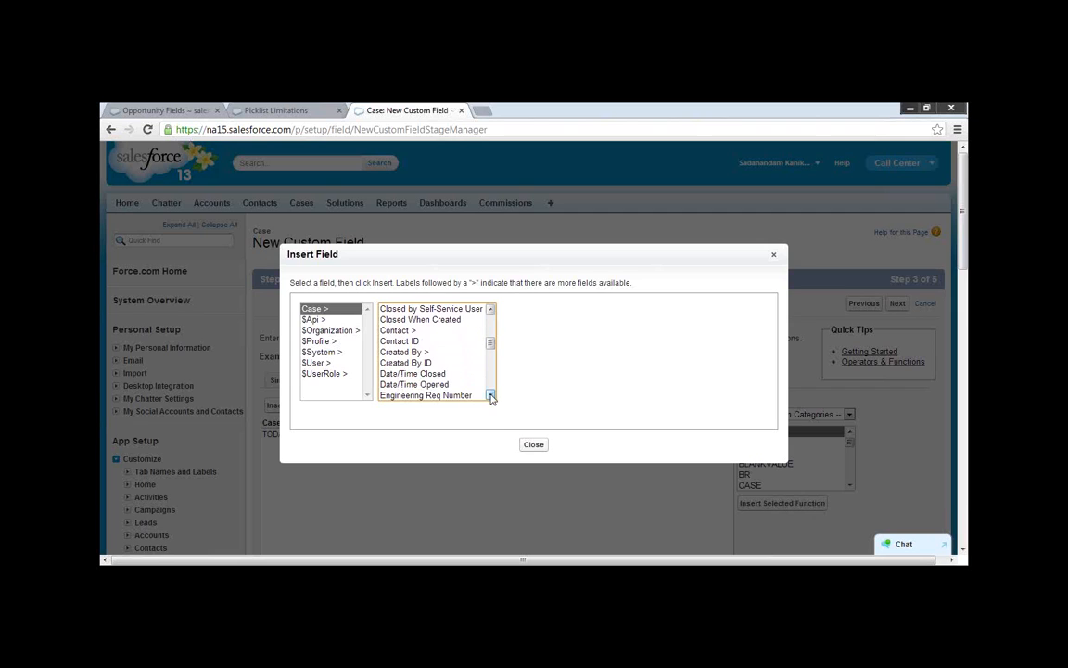
click(412, 388)
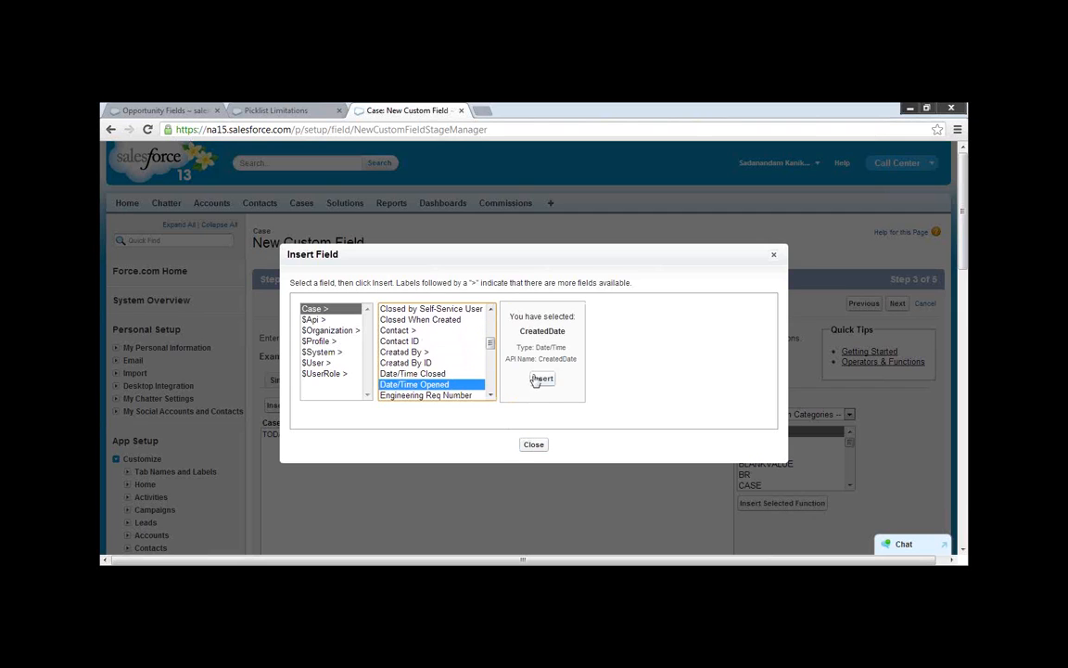
Look through the rest of the Case field list for another date field to subtract.
click(492, 382)
scroll(488, 397, down, 2)
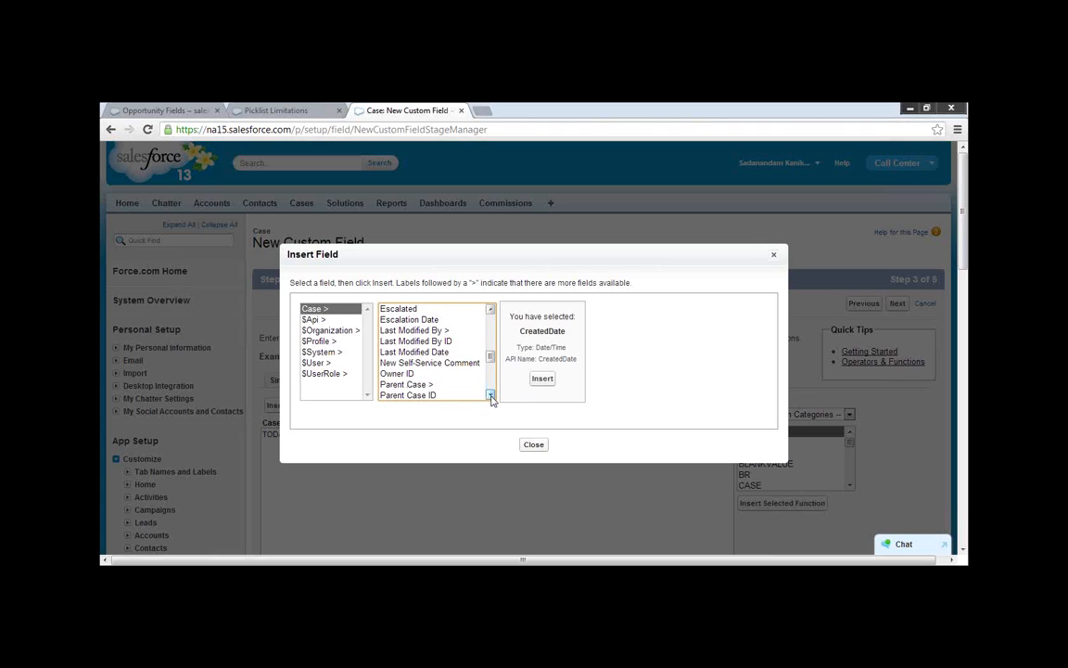
scroll(486, 341, up, 8)
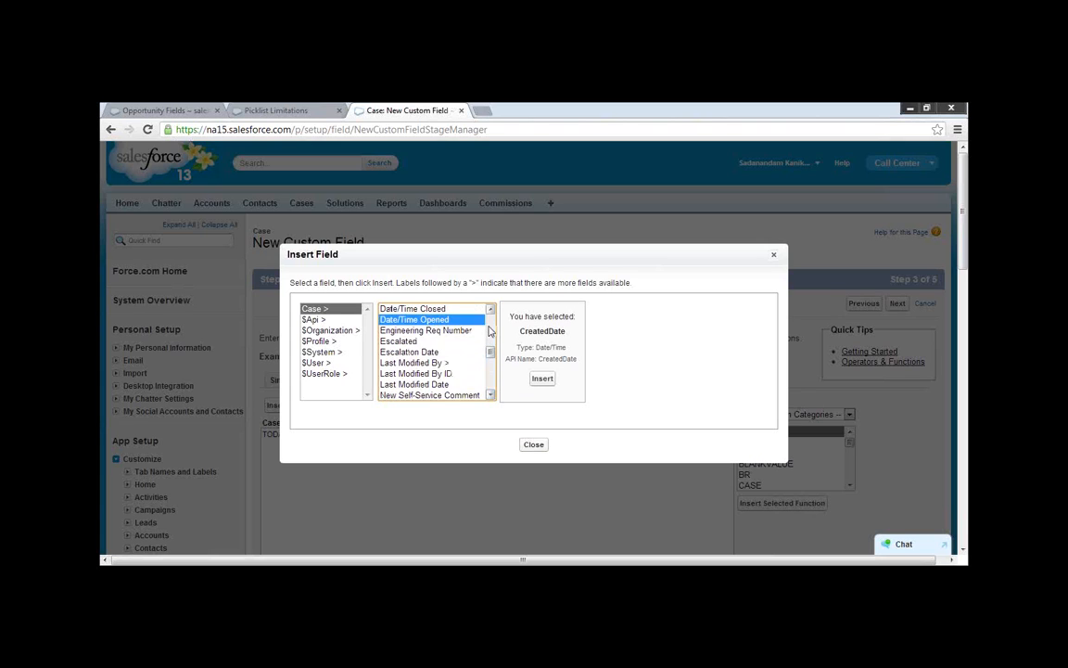
click(490, 396)
click(489, 396)
click(489, 396)
click(490, 396)
click(490, 395)
click(490, 395)
click(489, 395)
click(490, 395)
click(489, 396)
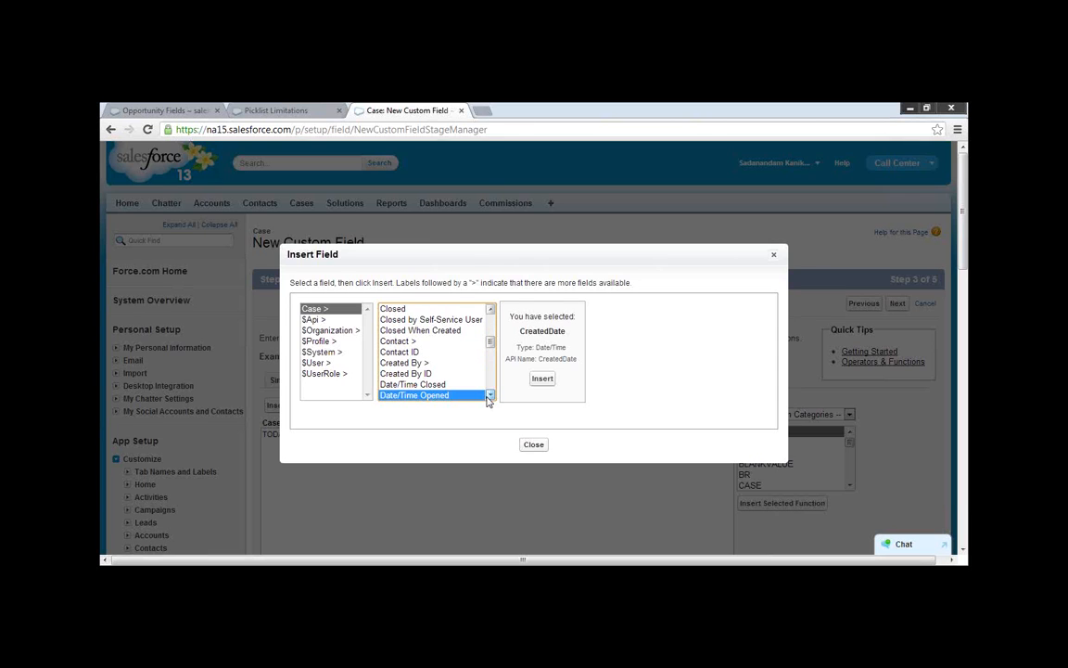
click(489, 396)
click(490, 396)
click(490, 396)
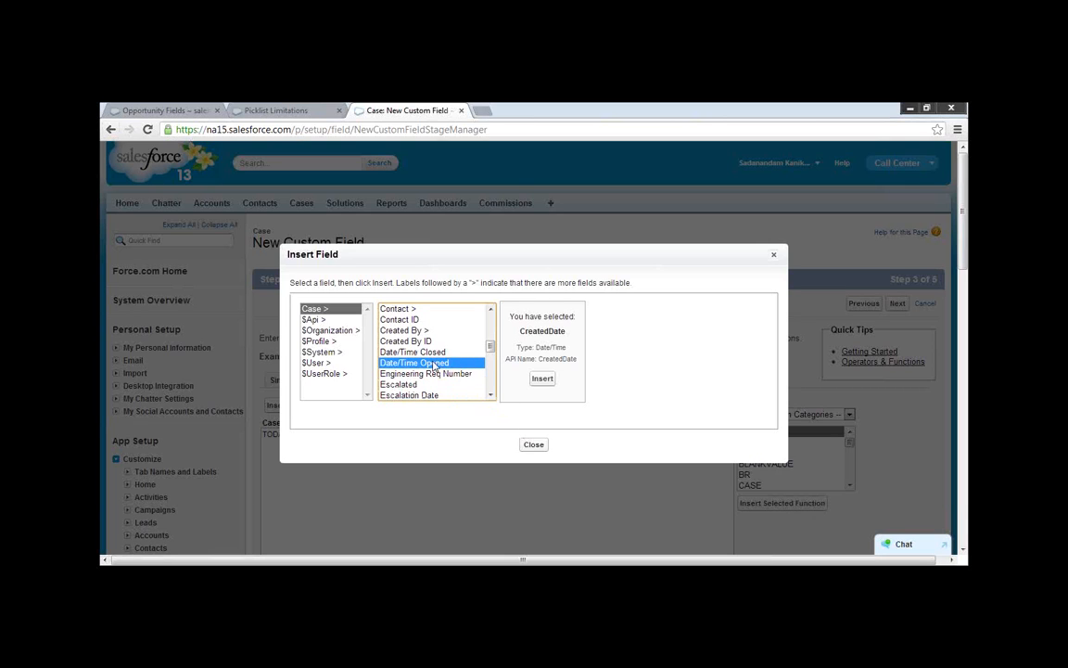
Insert the Case field Escalation Date after TODAY()- in the formula and check its syntax.
click(416, 396)
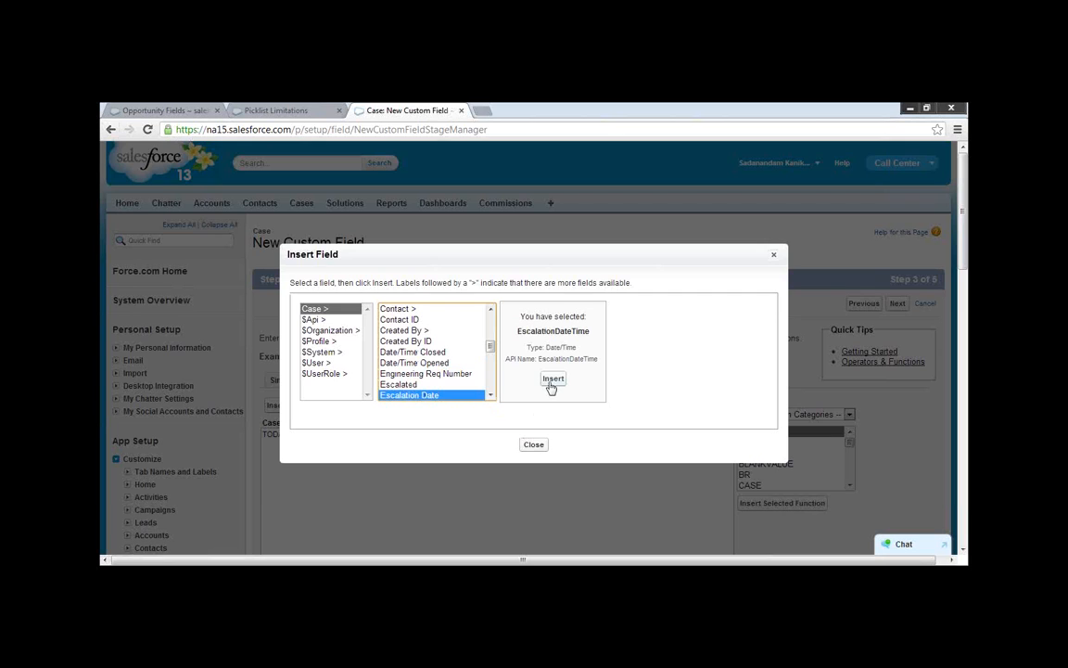
click(542, 378)
scroll(516, 431, down, 3)
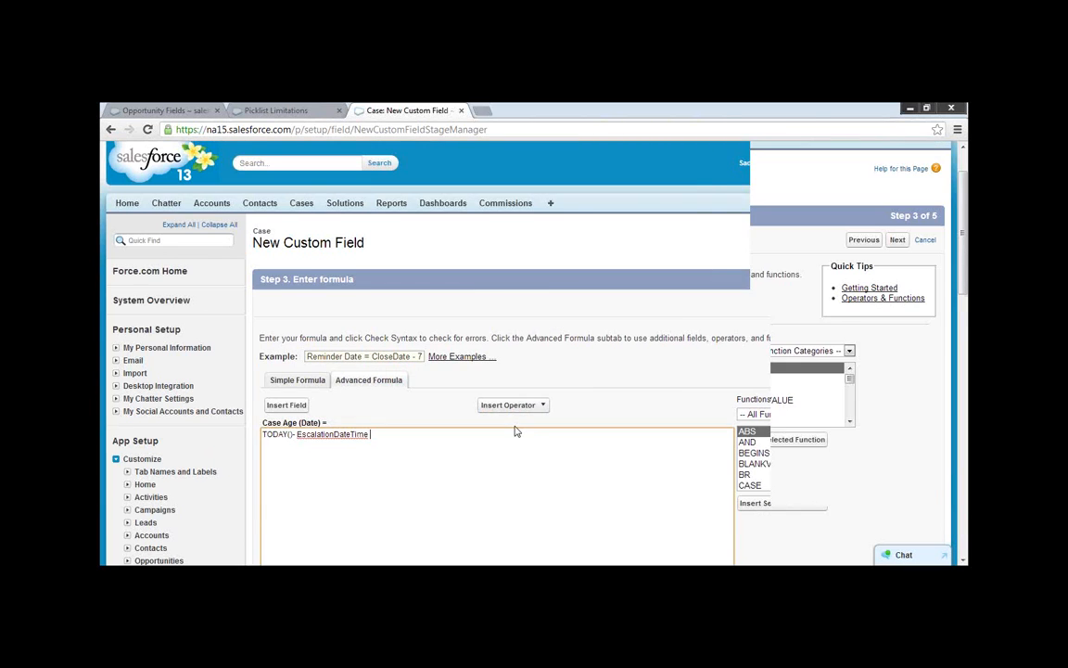
click(282, 546)
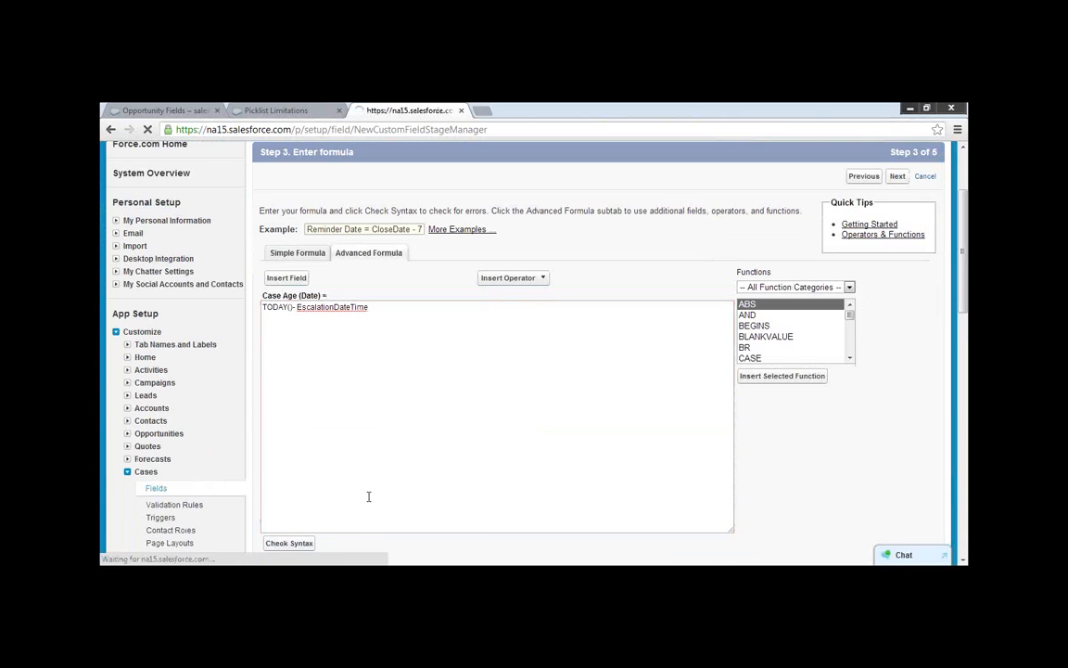
scroll(427, 496, down, 3)
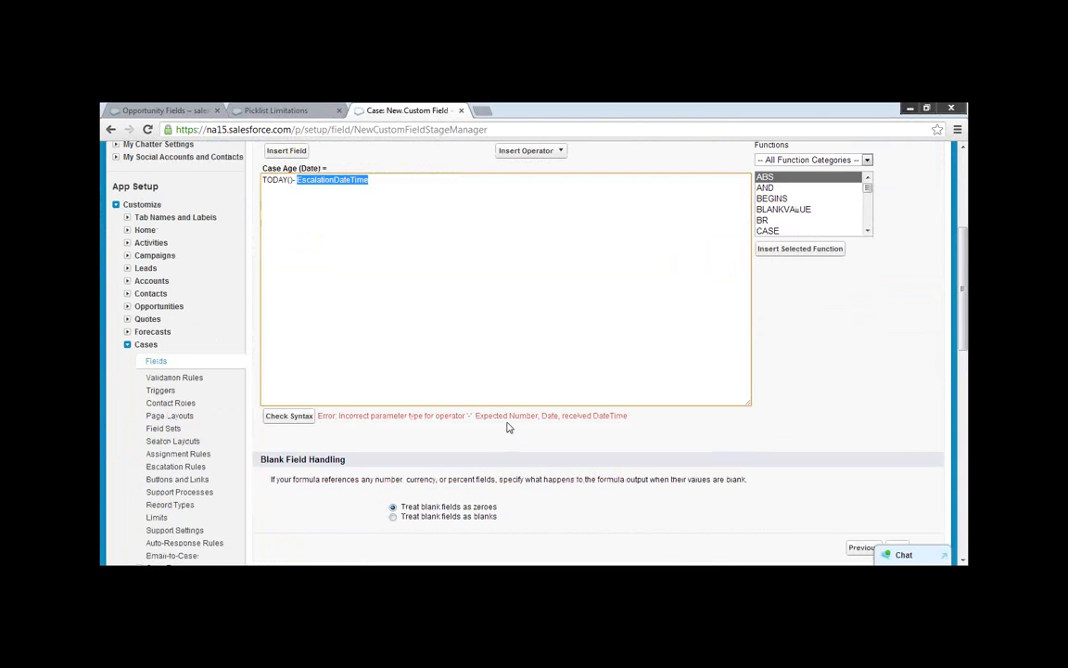
scroll(548, 428, up, 2)
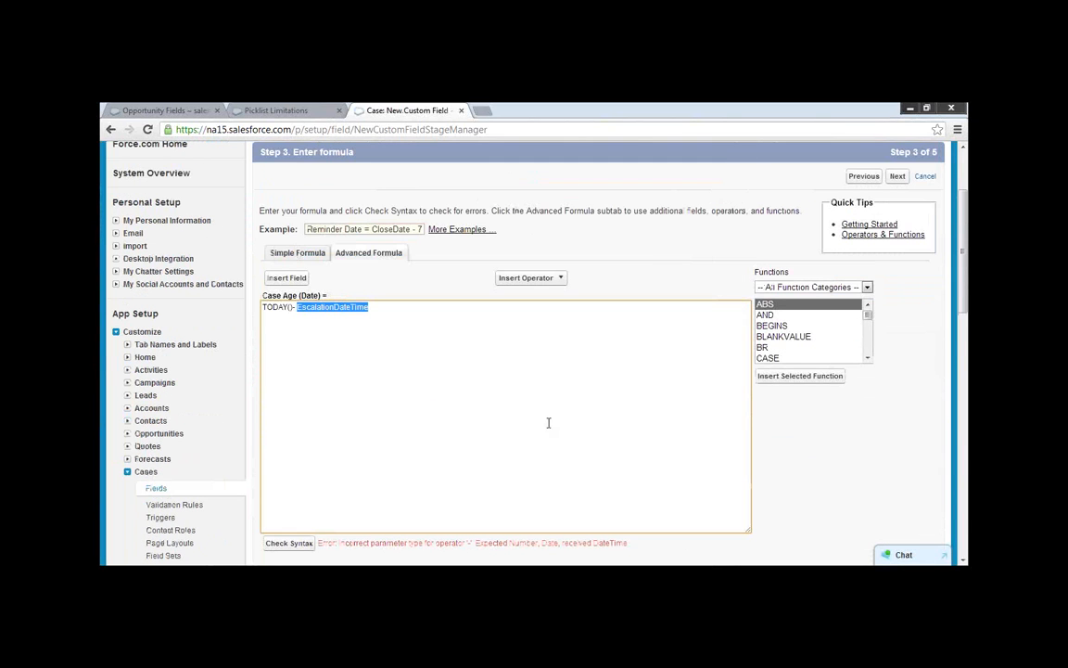
Change the Case Age formula return type to Date/Time and return to the advanced formula editor.
click(110, 130)
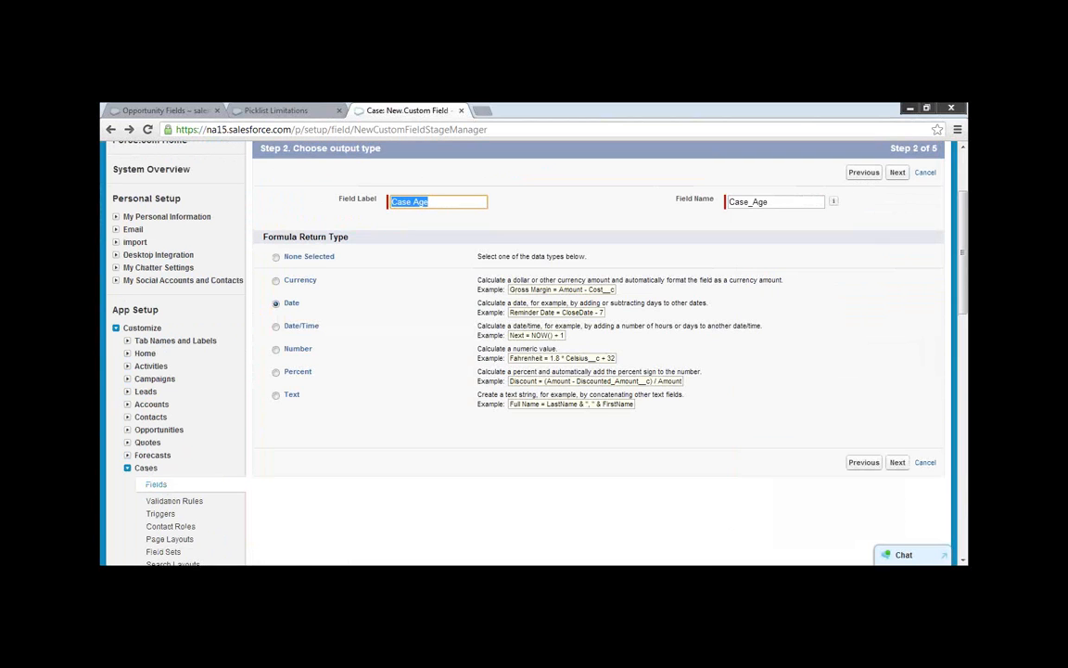
click(279, 330)
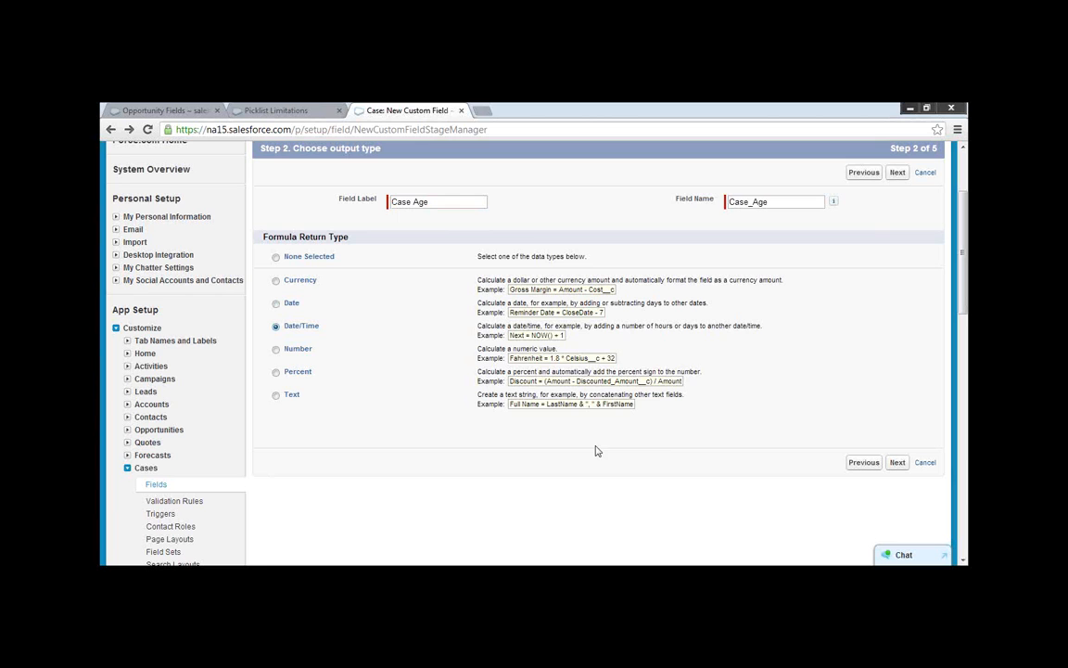
scroll(898, 521, up, 1)
click(897, 525)
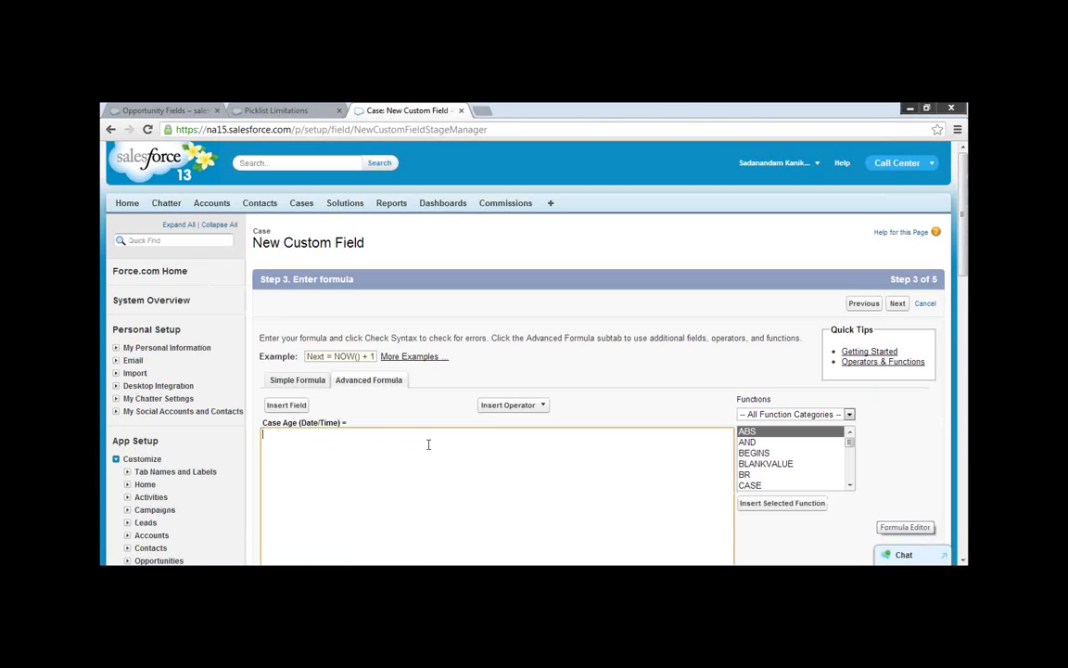
click(542, 406)
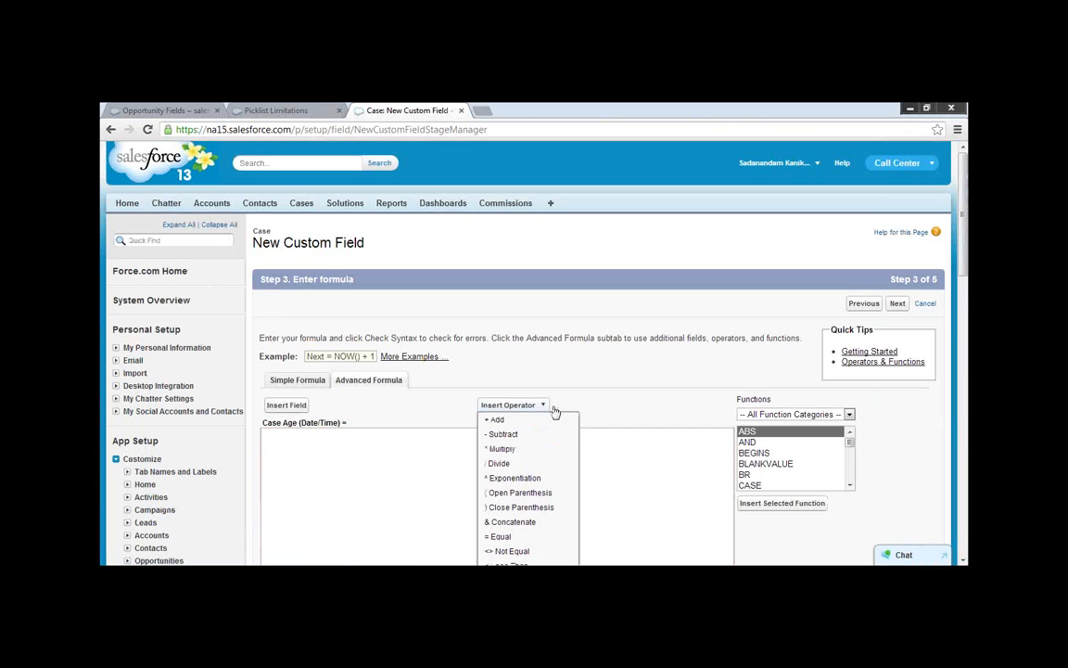
click(619, 471)
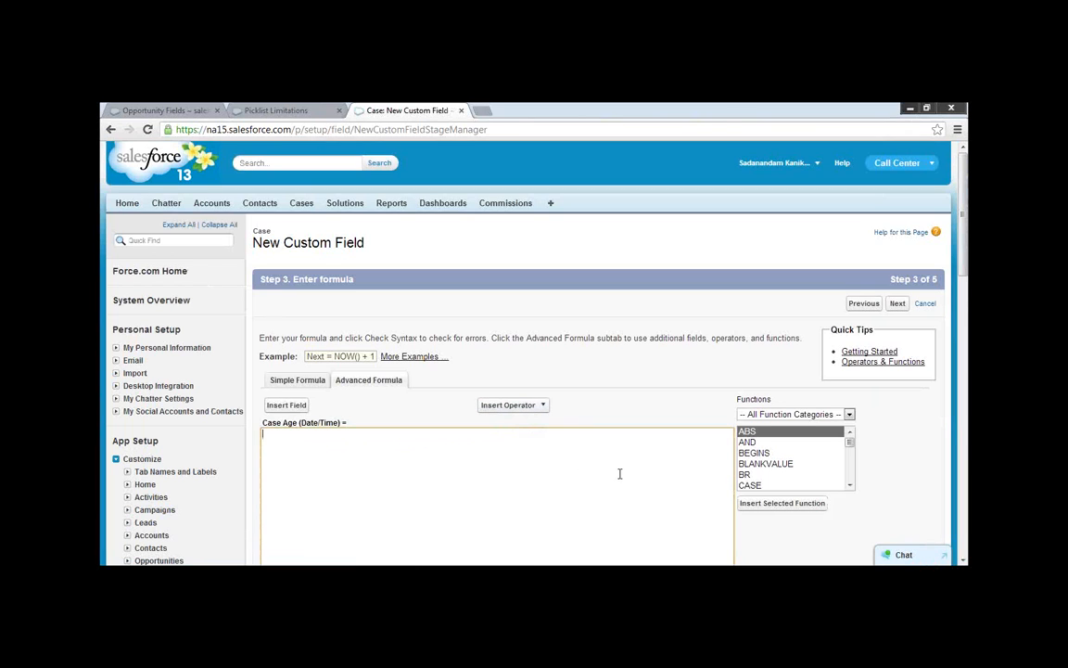
Insert the Case field Date/Time Opened into the empty Case Age formula.
click(300, 406)
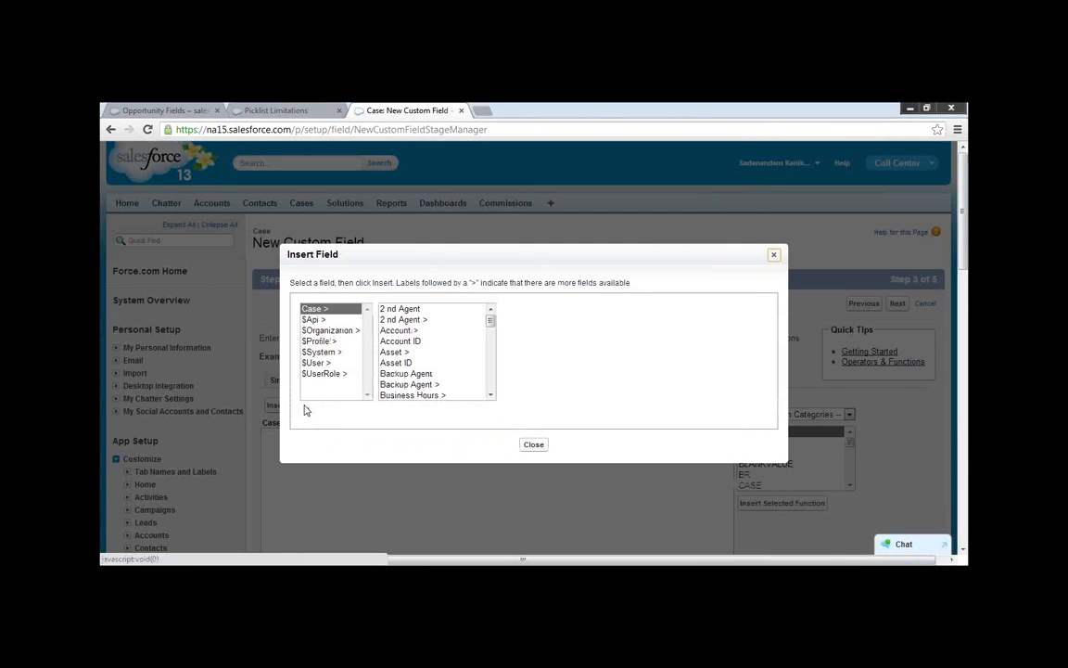
click(494, 382)
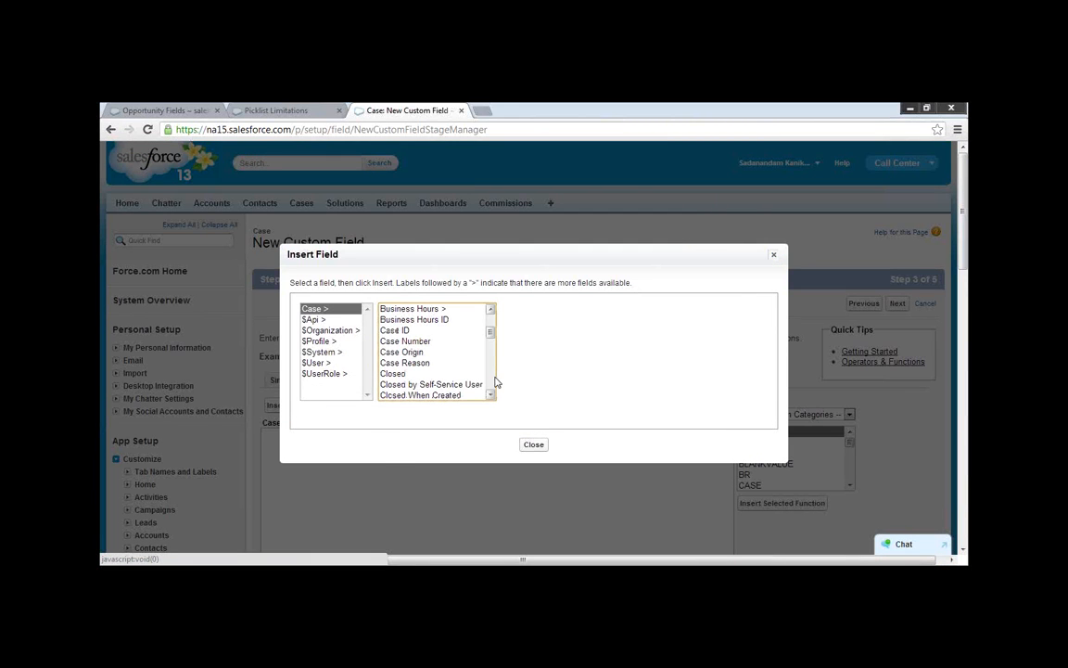
click(491, 396)
click(492, 396)
click(491, 396)
click(492, 396)
click(491, 396)
click(492, 396)
click(491, 396)
click(431, 384)
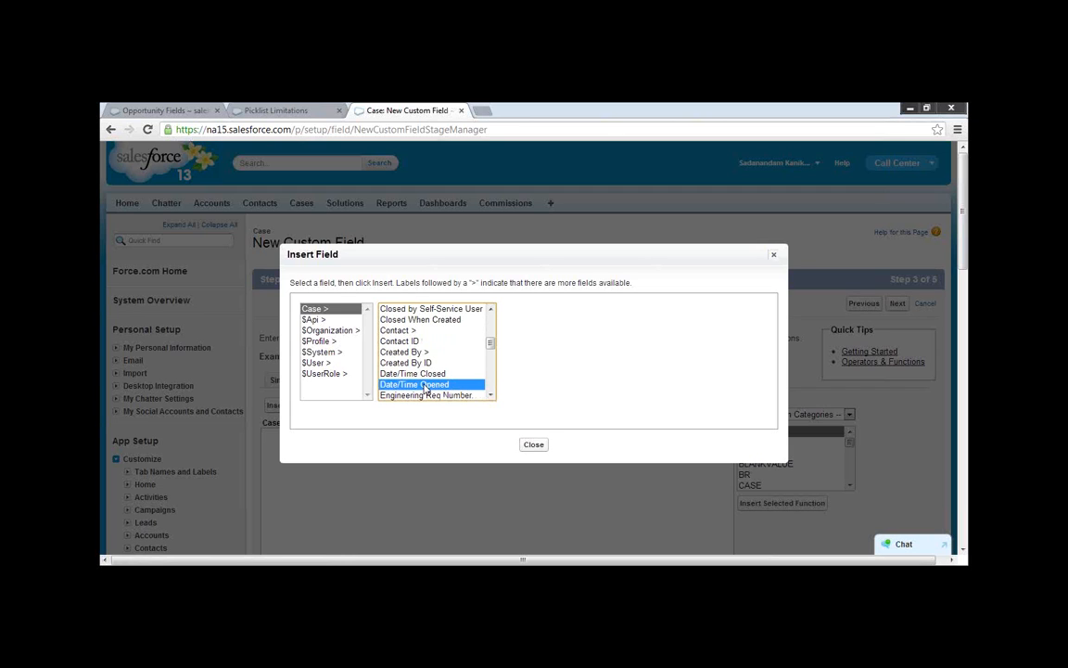
click(543, 378)
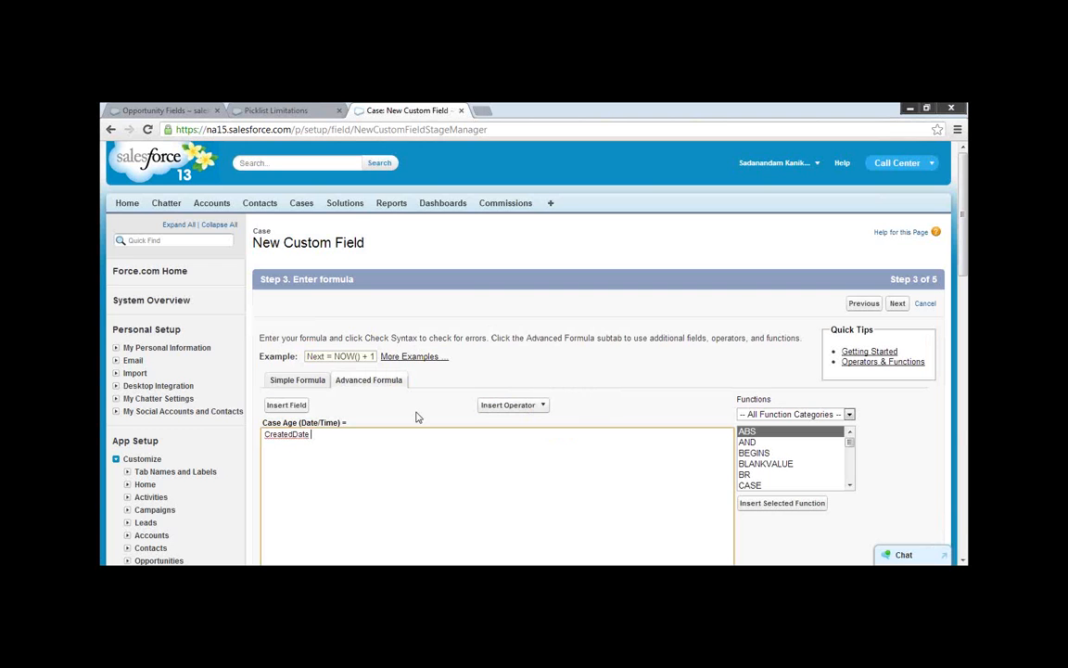
Put TODAY() - in front of CreatedDate in the formula and check its syntax.
key(Home)
text(TODAY() -)
scroll(395, 437, down, 1)
scroll(395, 438, down, 3)
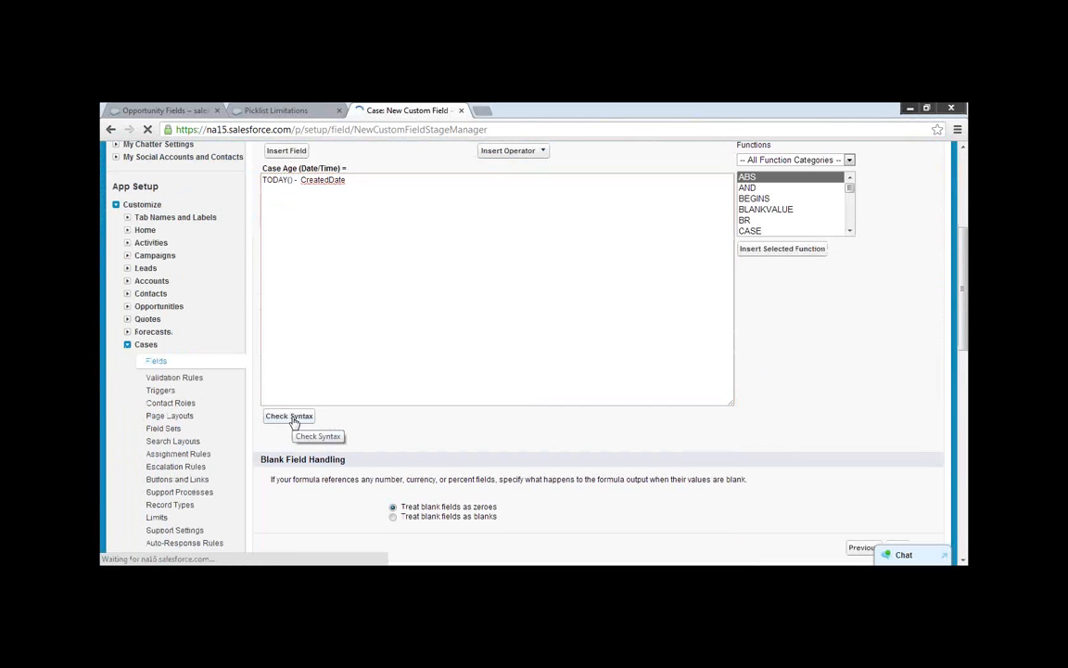
click(287, 416)
scroll(485, 437, down, 4)
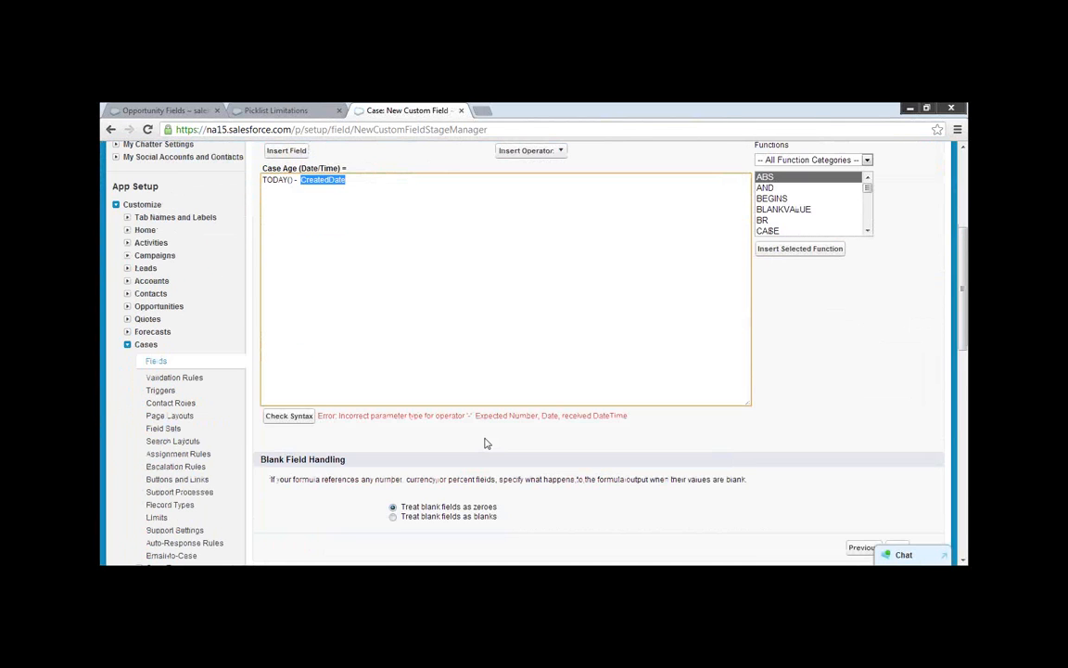
Wrap TODAY() in a DATE() function so the formula reads DATE(TODAY()) - CreatedDate, and check its syntax.
click(382, 338)
scroll(385, 330, up, 1)
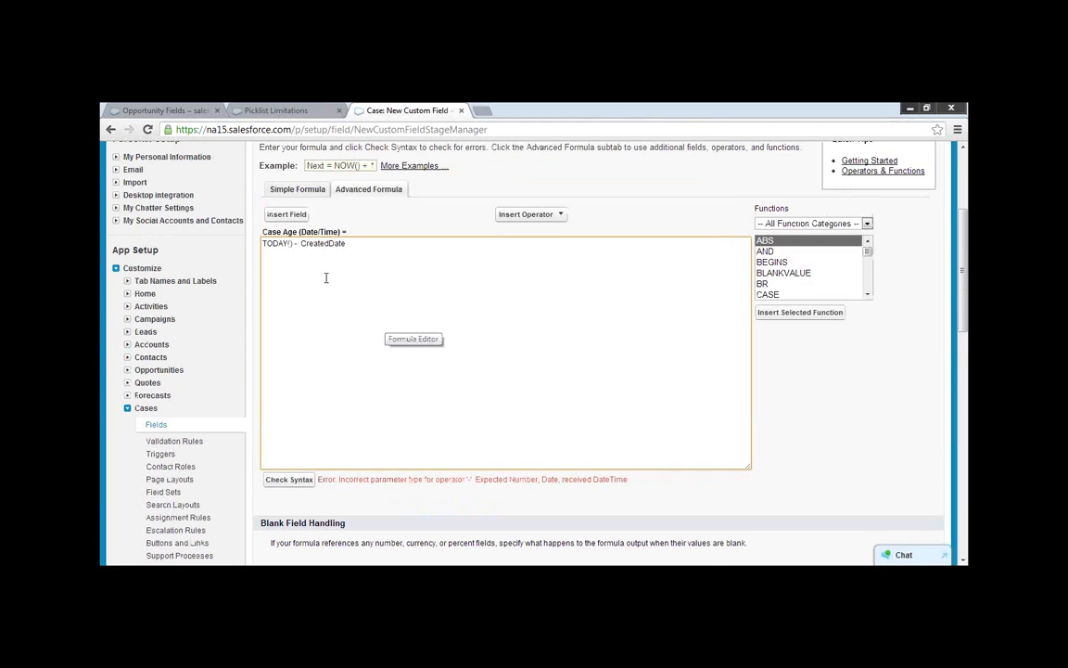
click(262, 244)
text(DATE(TODAY()
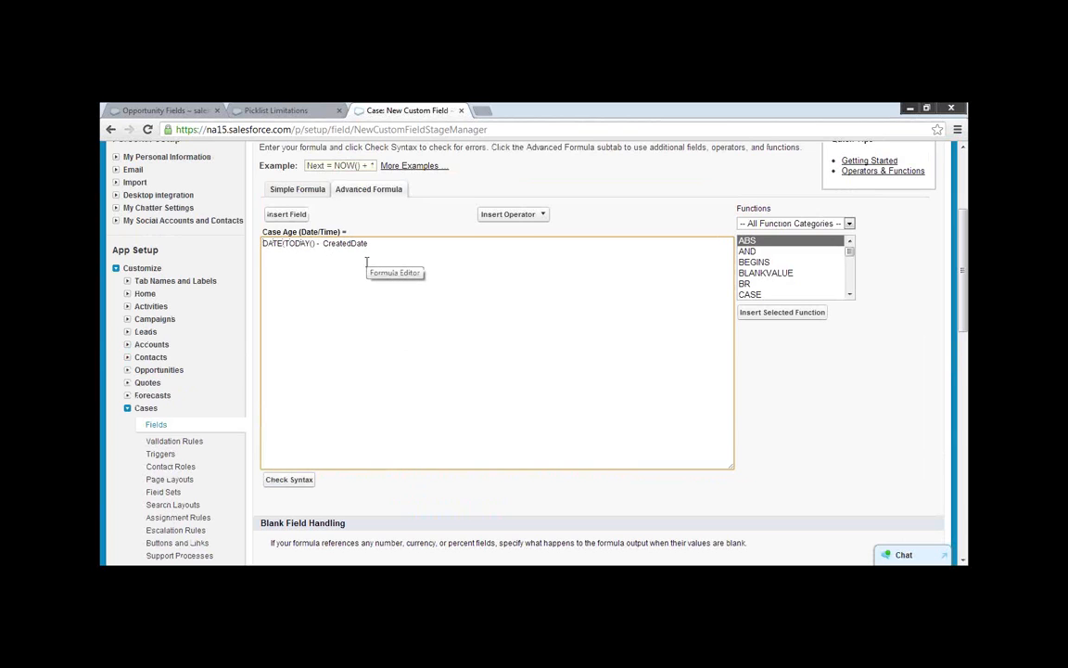
text())
click(290, 480)
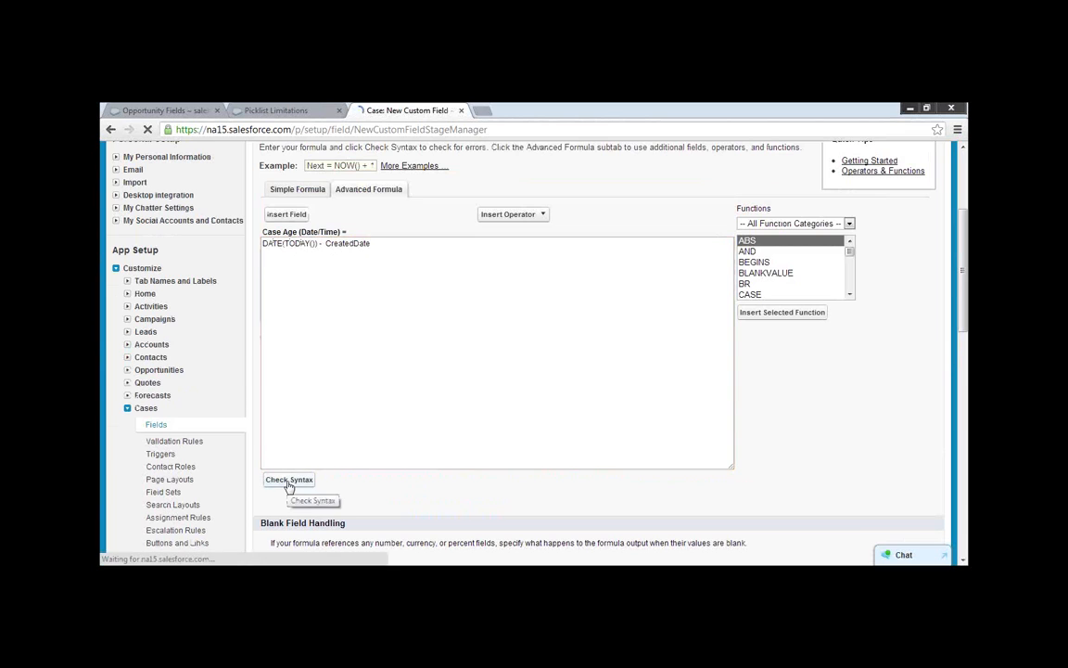
scroll(378, 477, down, 1)
scroll(378, 476, up, 2)
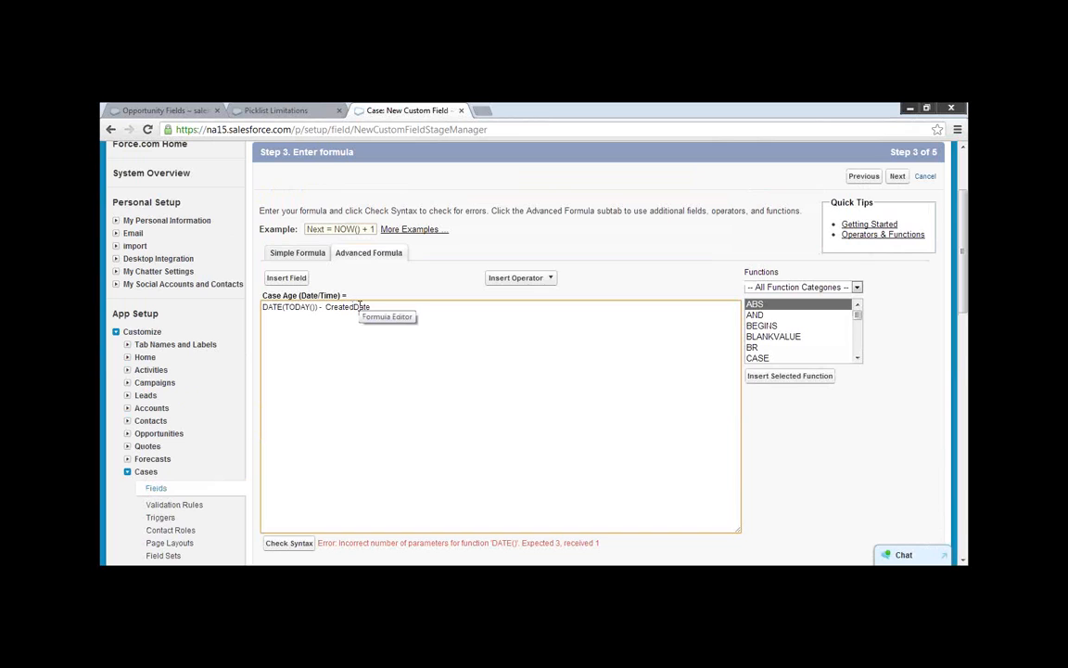
Reduce the formula to CreatedDate alone and check its syntax.
text(Accoun)
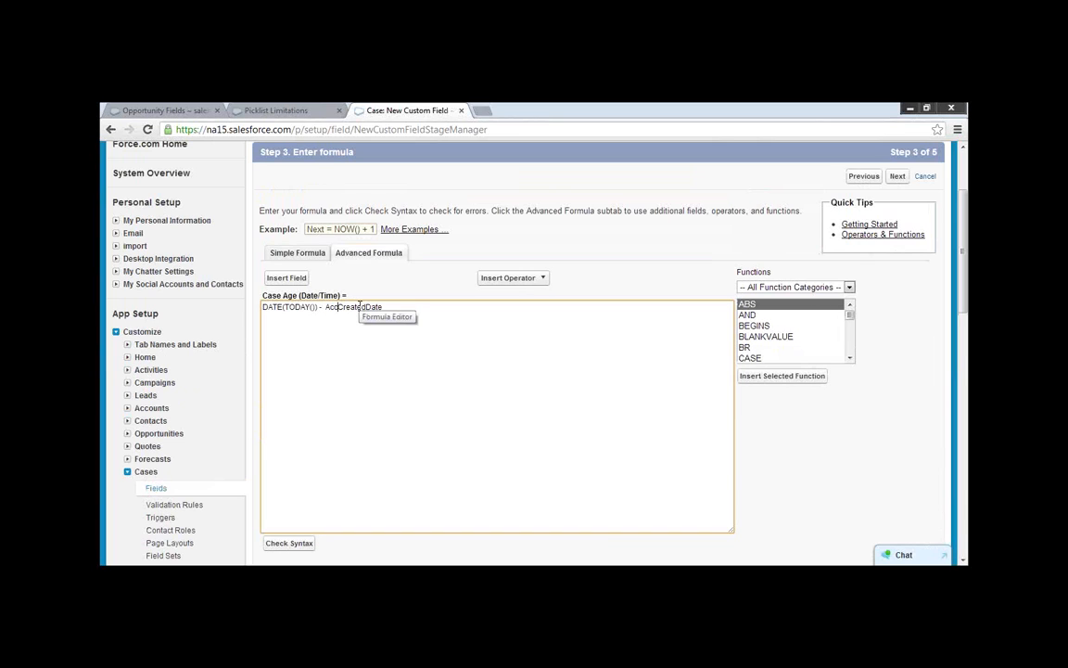
key(BackSpace)
key(BackSpace)
key(BackSpace)
key(BackSpace)
key(BackSpace)
key(BackSpace)
drag(322, 307, 238, 306)
key(BackSpace)
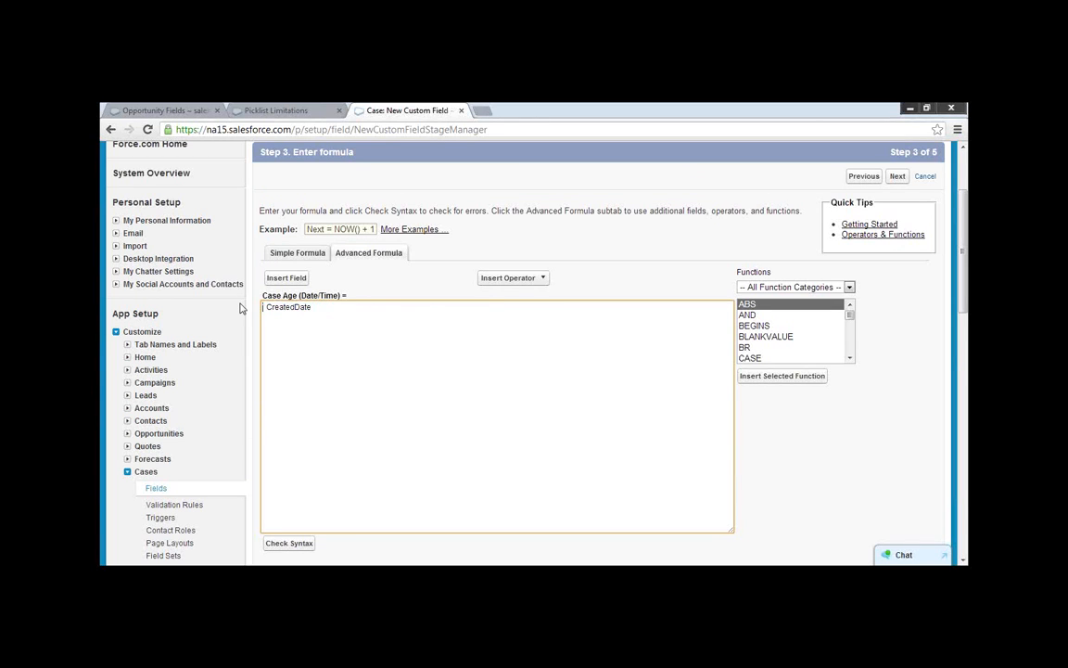
key(Delete)
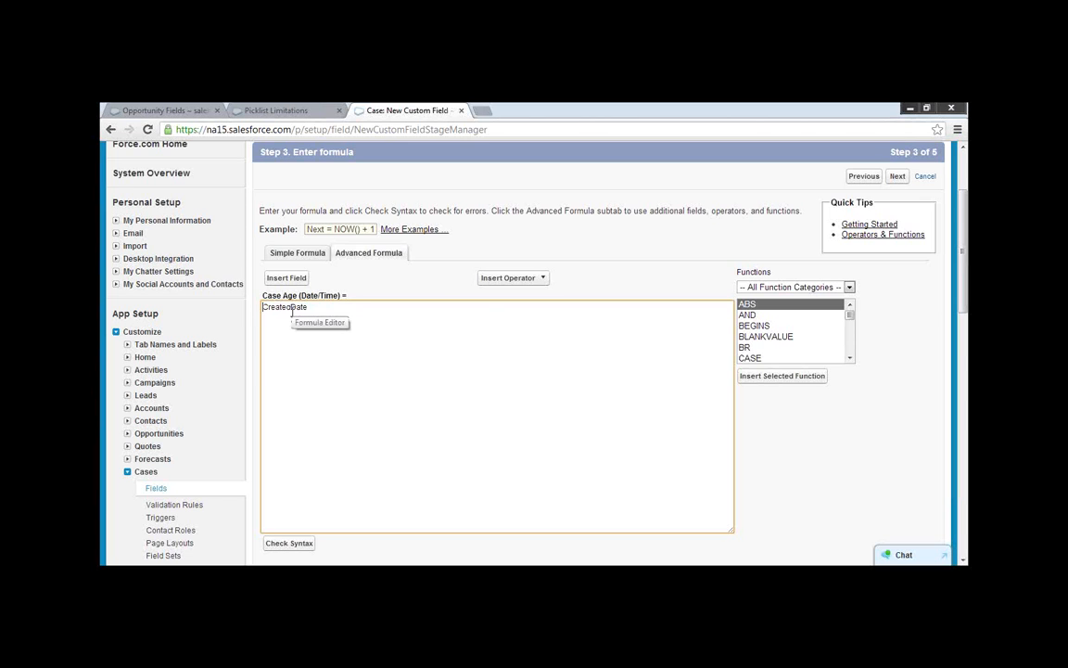
scroll(319, 410, up, 2)
scroll(324, 467, down, 3)
click(302, 488)
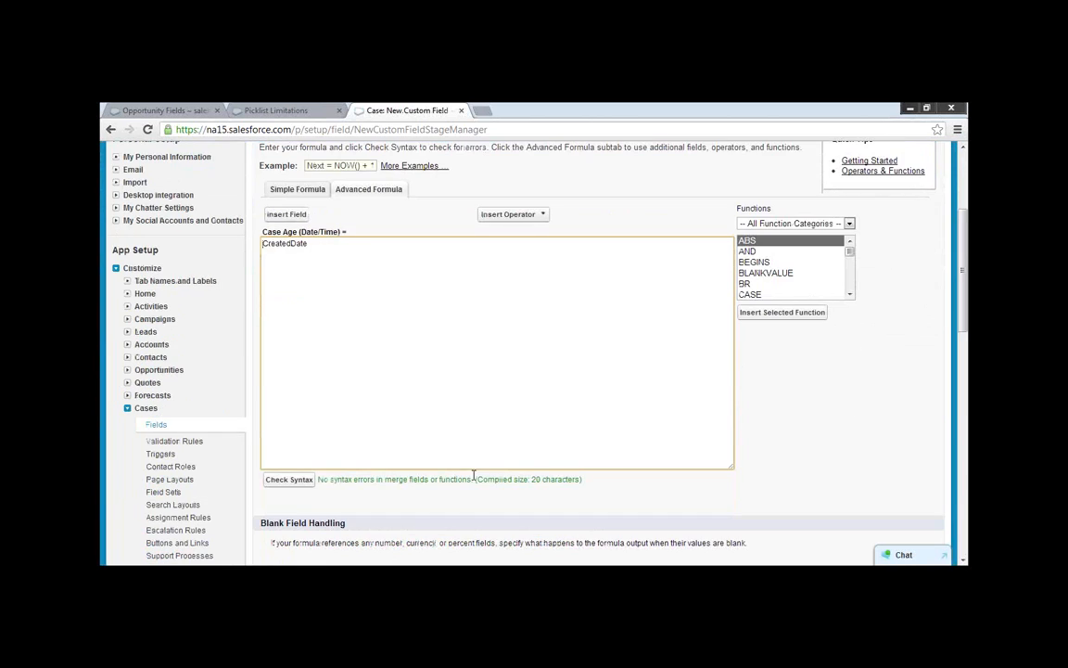
Find the DATE function in the function list and read its parameters and description.
scroll(454, 463, up, 1)
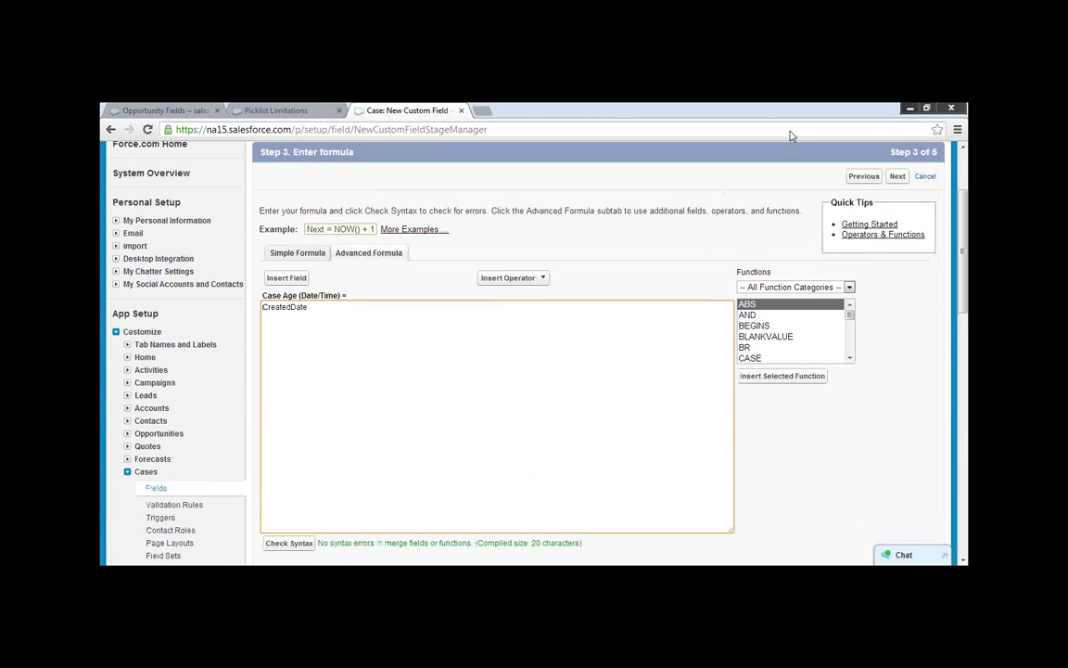
click(850, 357)
click(850, 358)
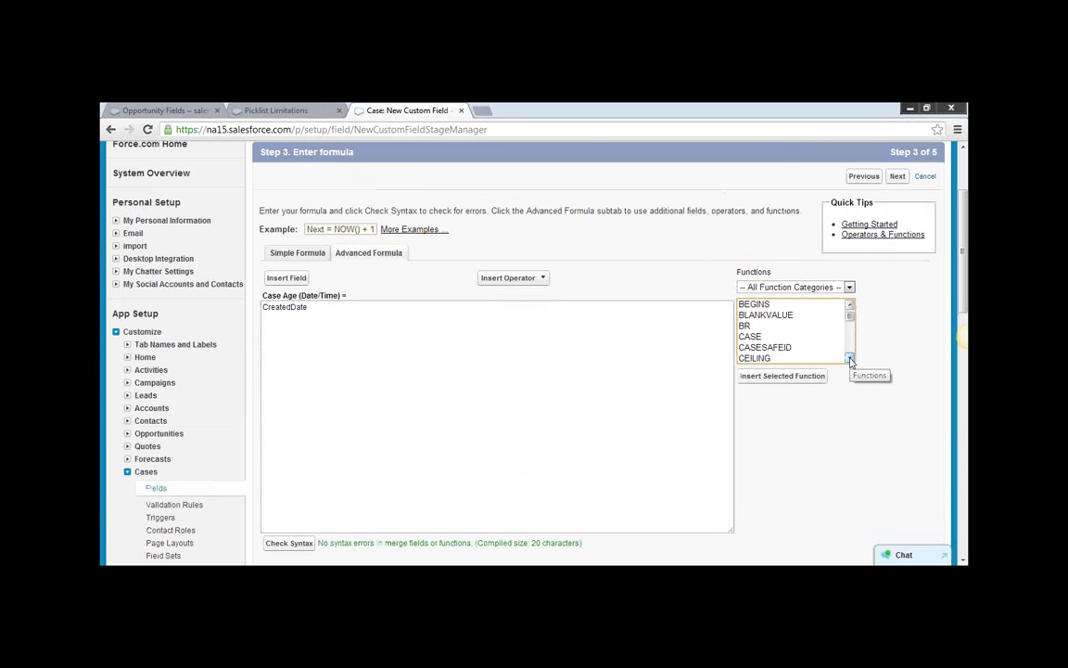
click(849, 358)
click(479, 450)
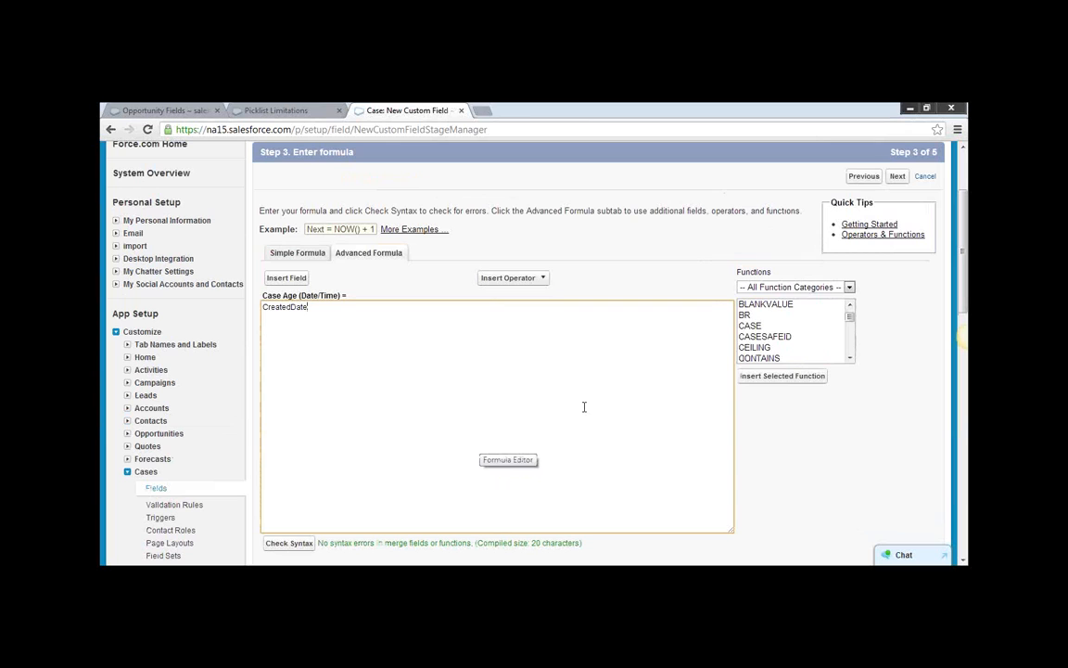
click(849, 359)
click(850, 358)
click(849, 359)
click(849, 359)
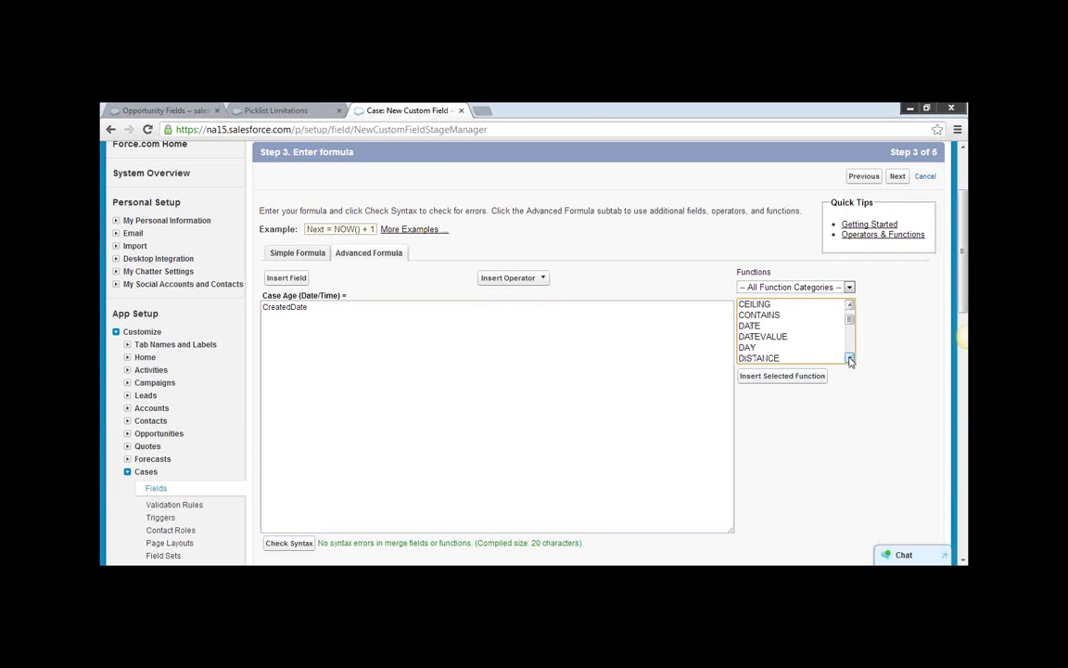
click(763, 325)
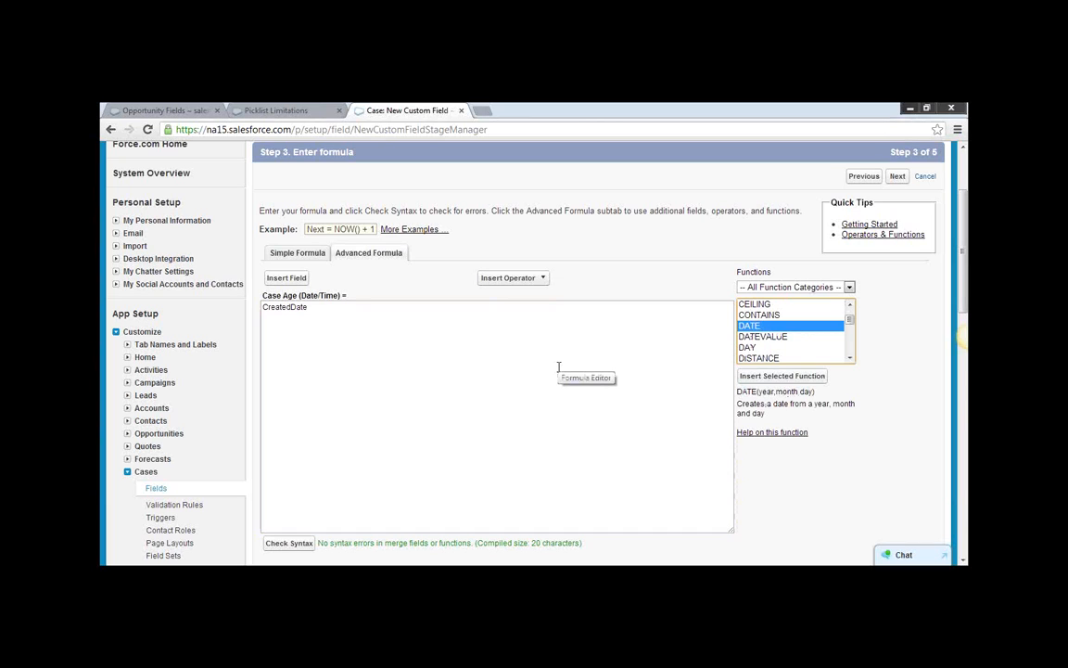
Look through the functions listed after DATE, as far as LOG.
click(849, 358)
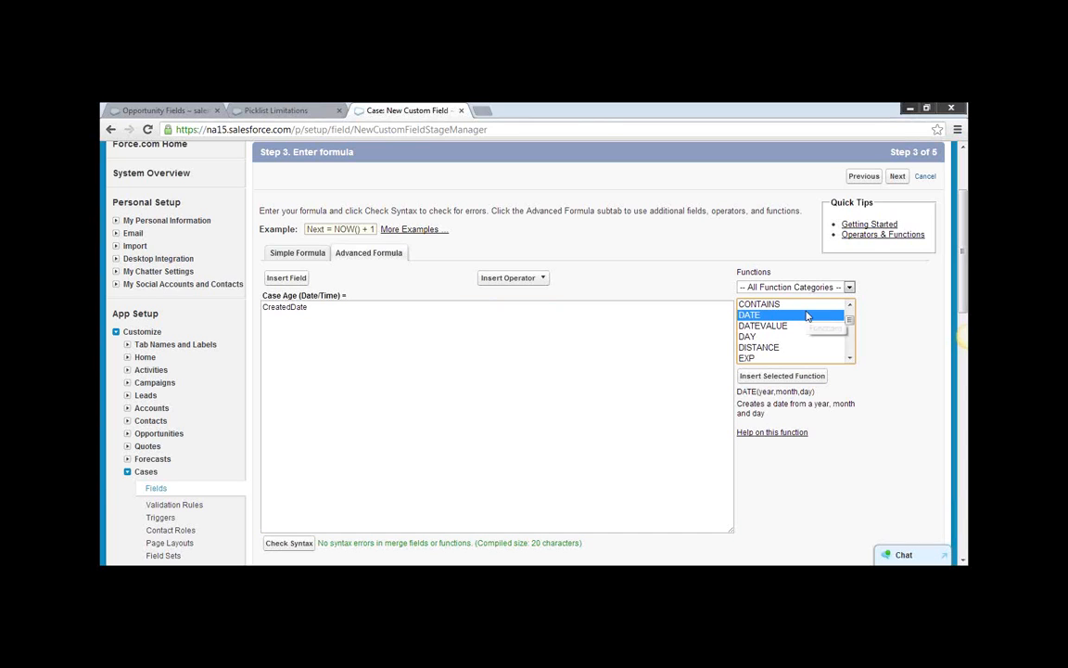
click(849, 359)
click(849, 359)
click(849, 359)
click(849, 359)
click(850, 359)
double_click(849, 359)
double_click(849, 359)
double_click(849, 359)
double_click(849, 358)
double_click(850, 358)
click(850, 358)
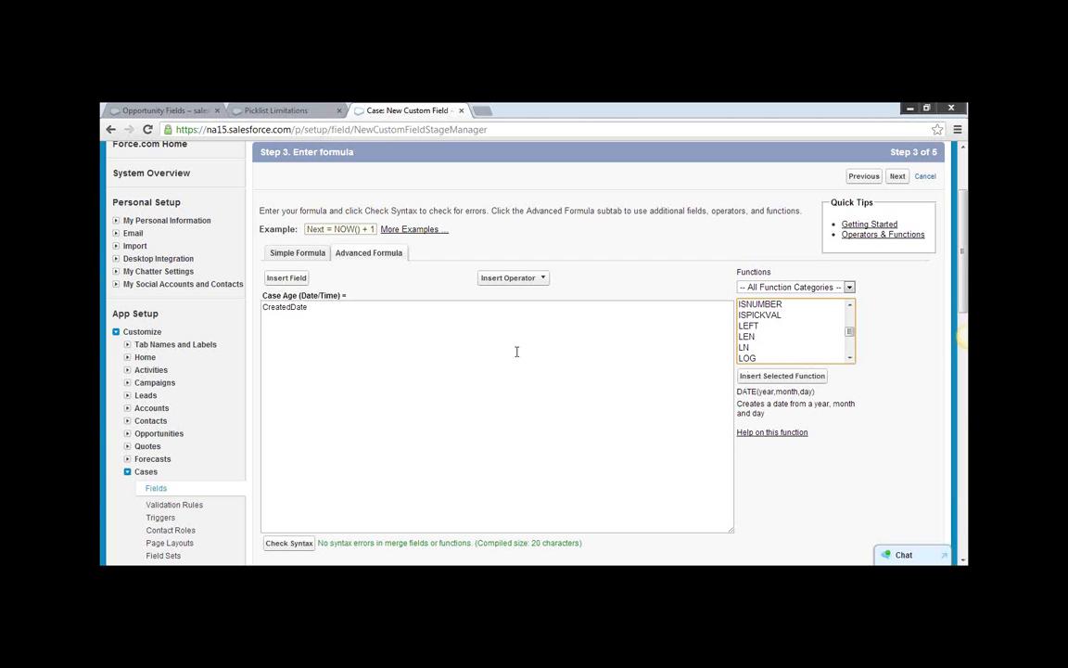
Change the Case Age formula to TODAY() - DATE(CreatedDate) and check its syntax.
click(261, 308)
text(TODAY())
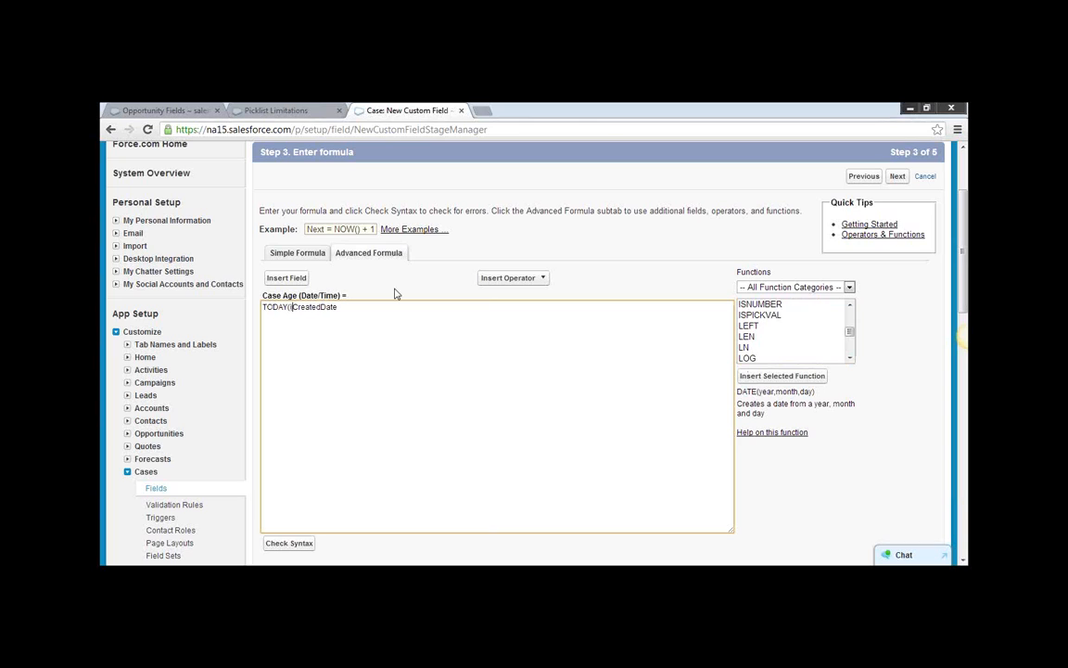
text( - DATE()
click(386, 305)
text())
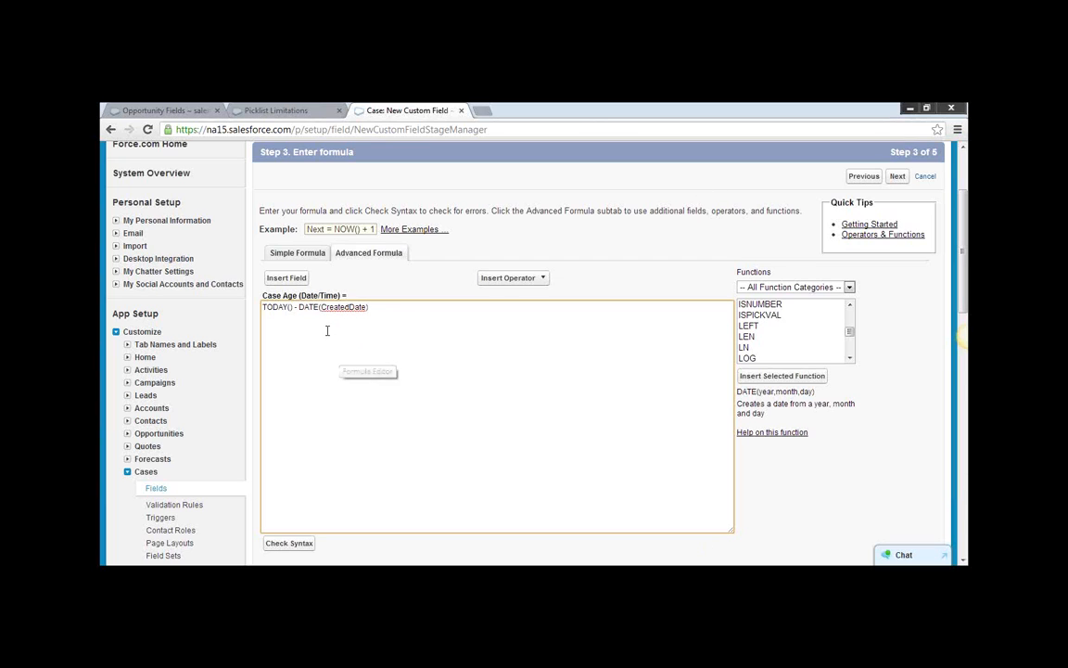
click(288, 544)
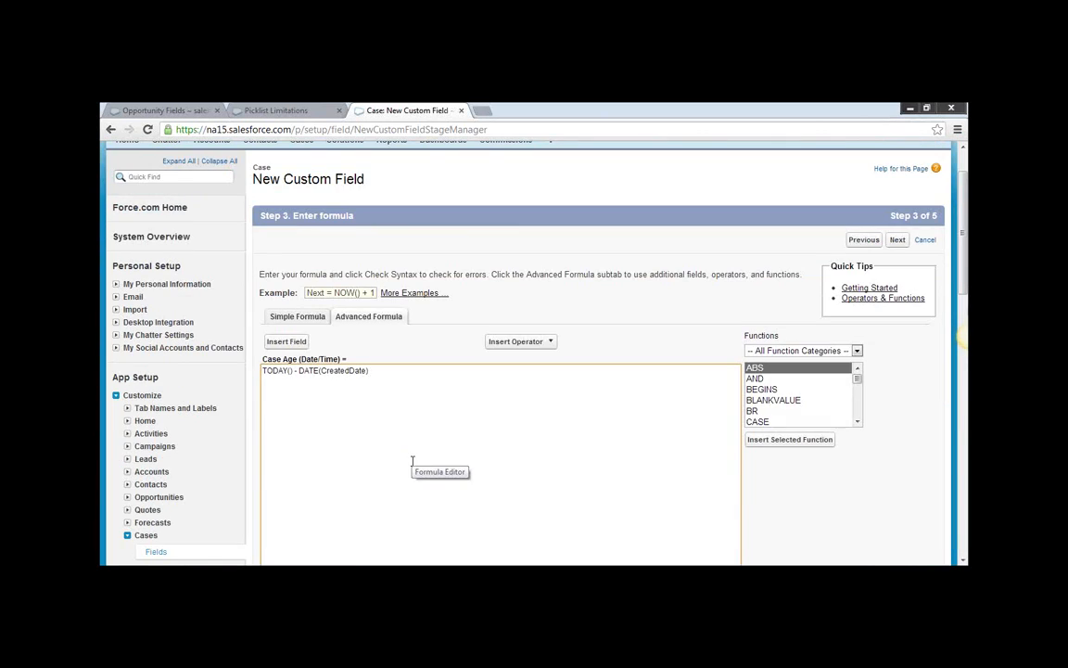
scroll(410, 461, down, 3)
scroll(415, 462, up, 1)
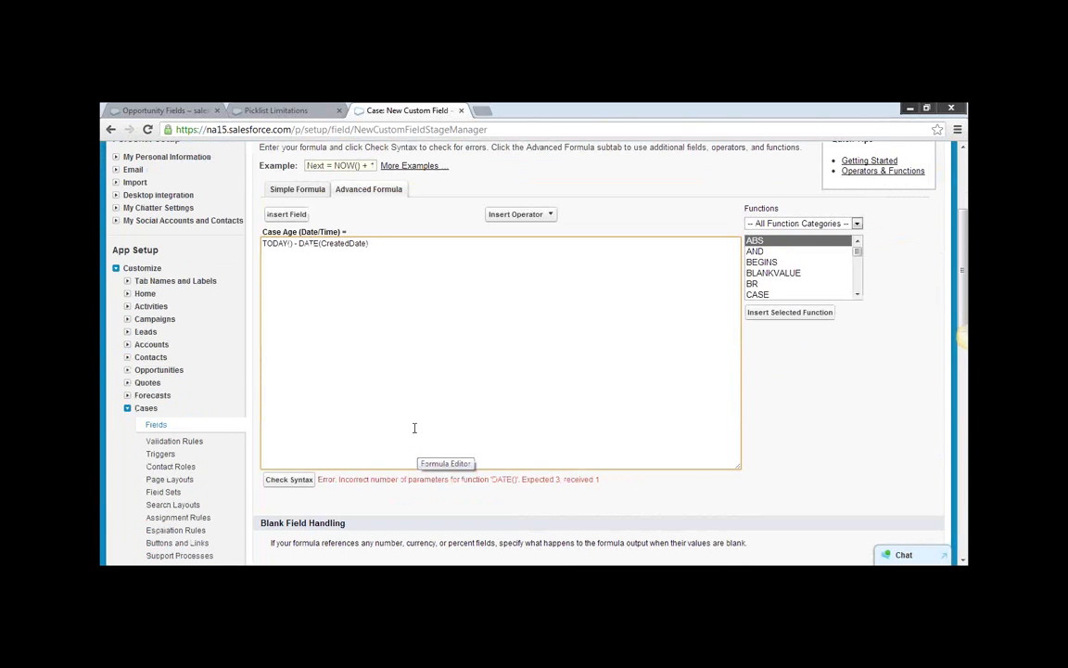
Insert the case's Date/Time Opened field into the Case Age formula.
click(295, 214)
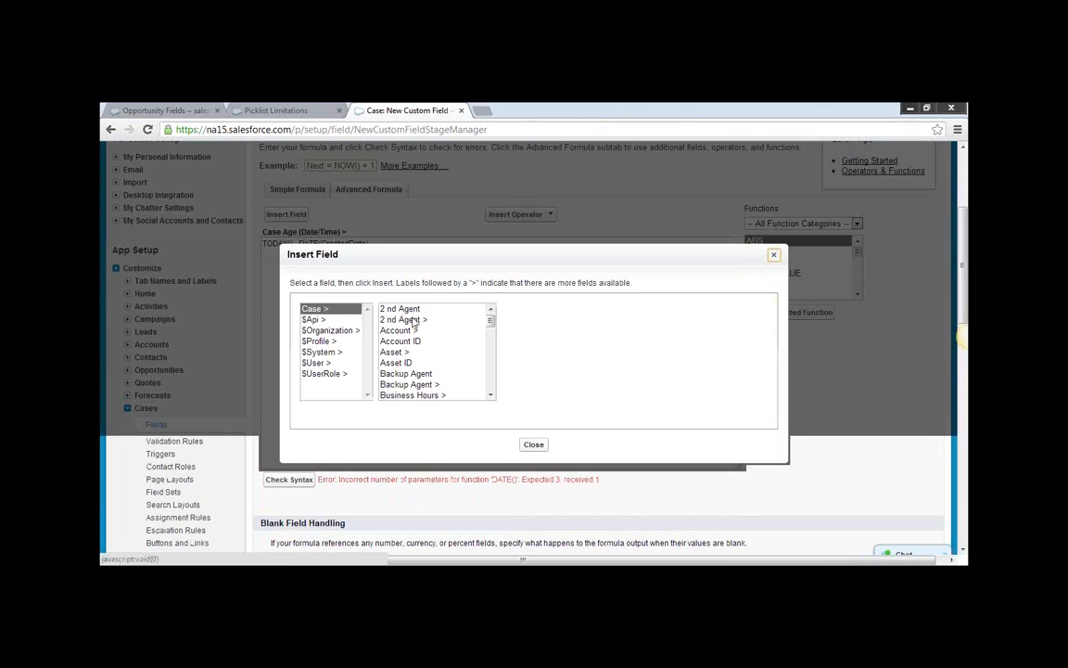
scroll(436, 351, down, 2)
click(490, 395)
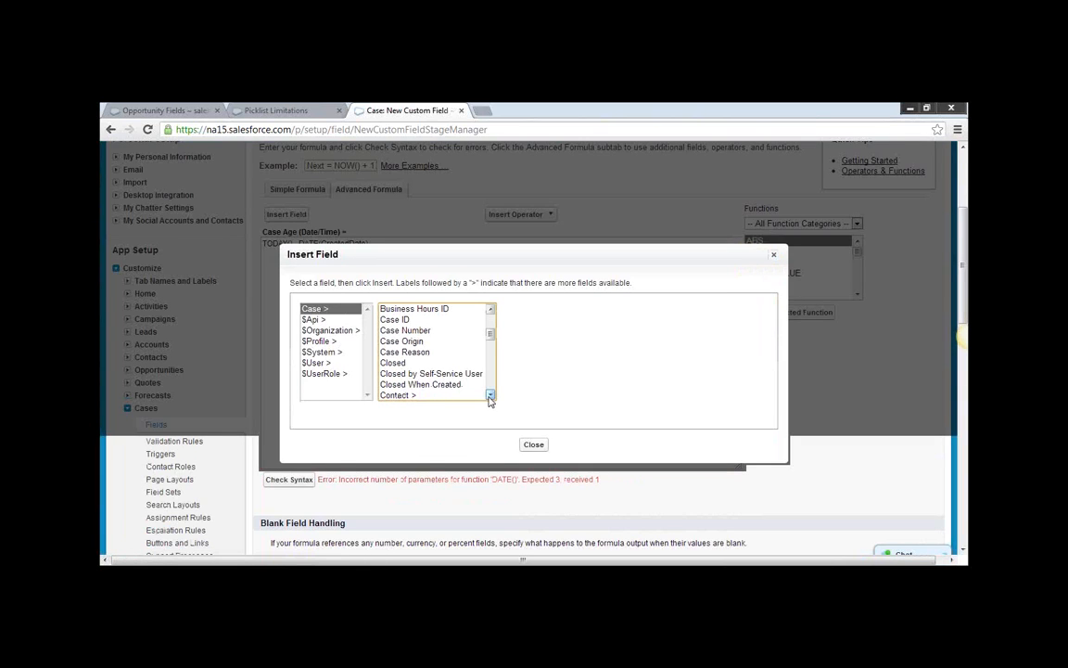
click(491, 395)
click(492, 396)
click(491, 396)
click(491, 396)
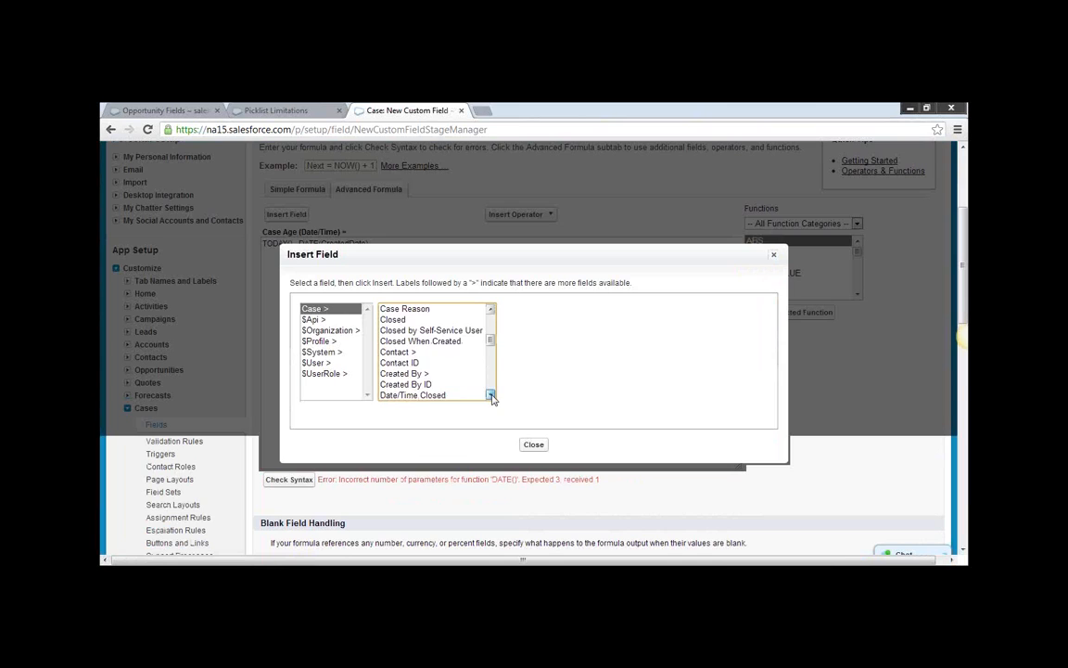
click(491, 396)
click(492, 396)
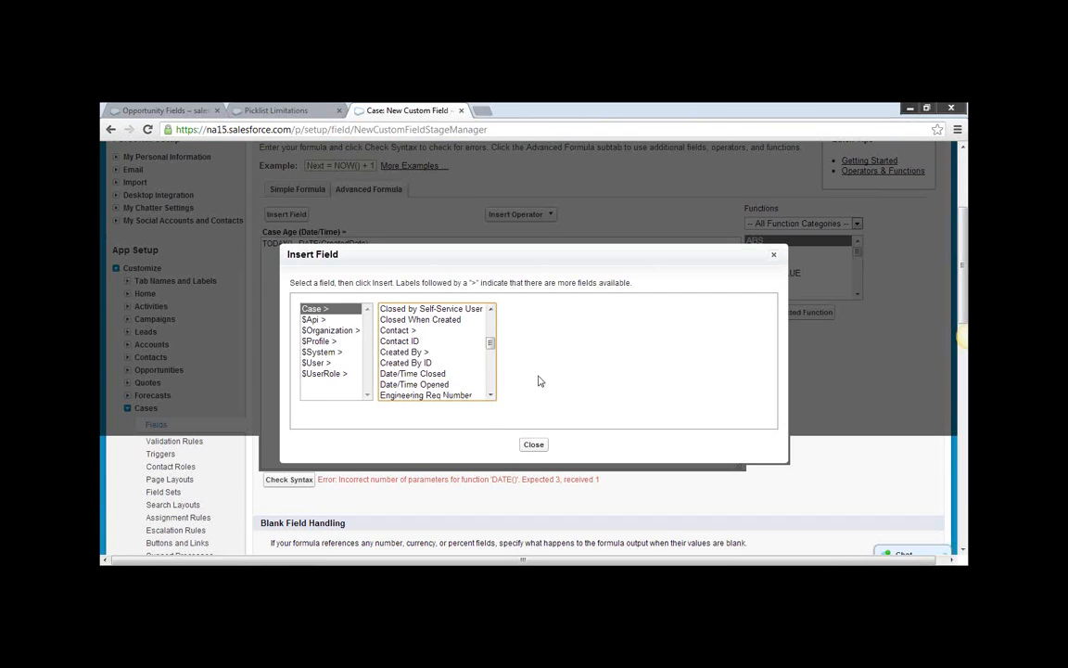
click(426, 386)
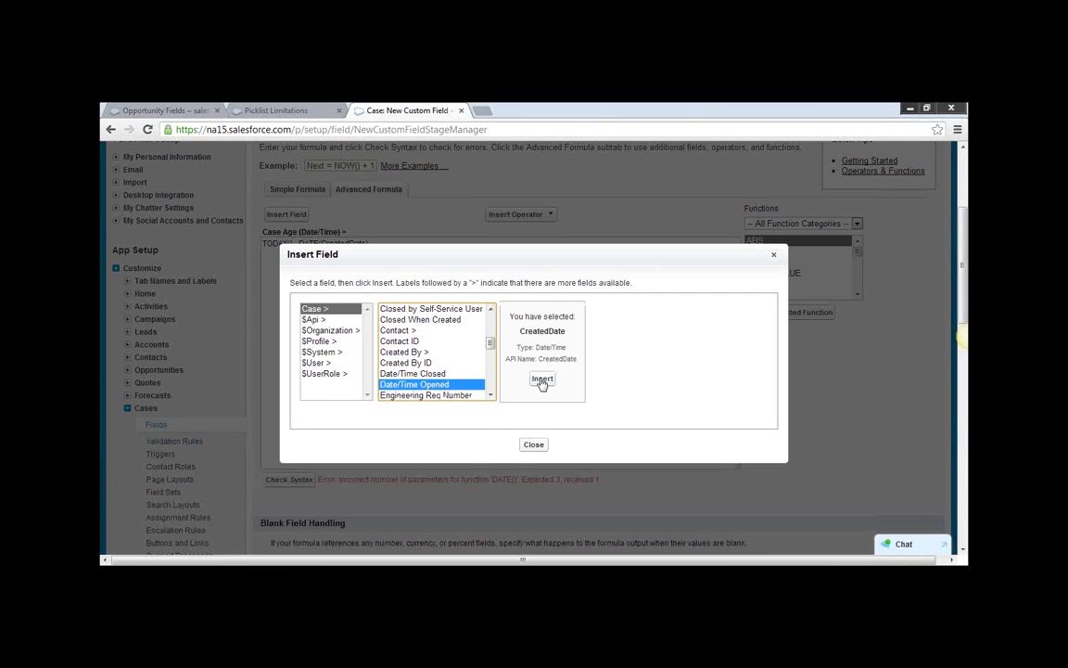
click(543, 379)
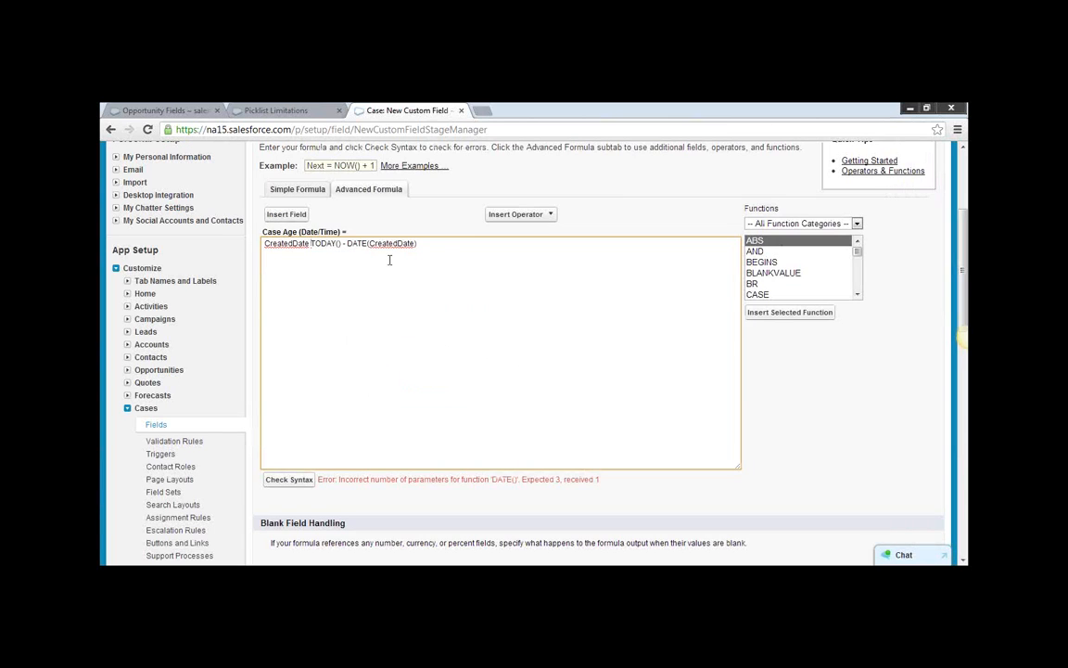
Replace the whole Case Age formula with TODAY() - TODAY() and check its syntax.
drag(424, 244, 238, 238)
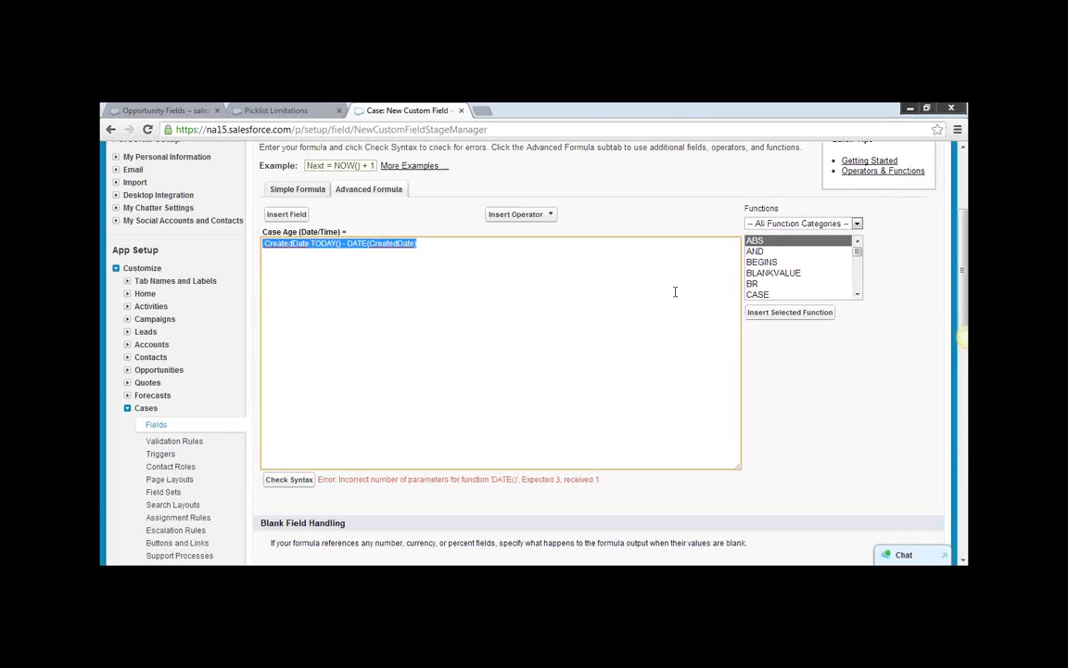
text(TODAY()
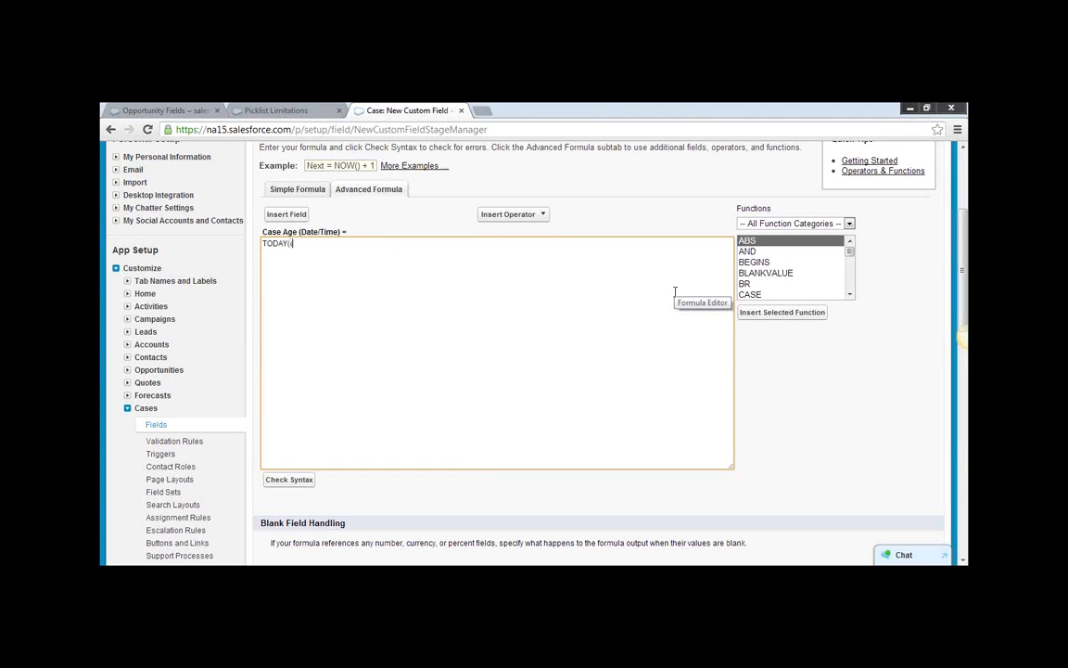
text() - TODAY()
click(309, 483)
scroll(434, 399, down, 4)
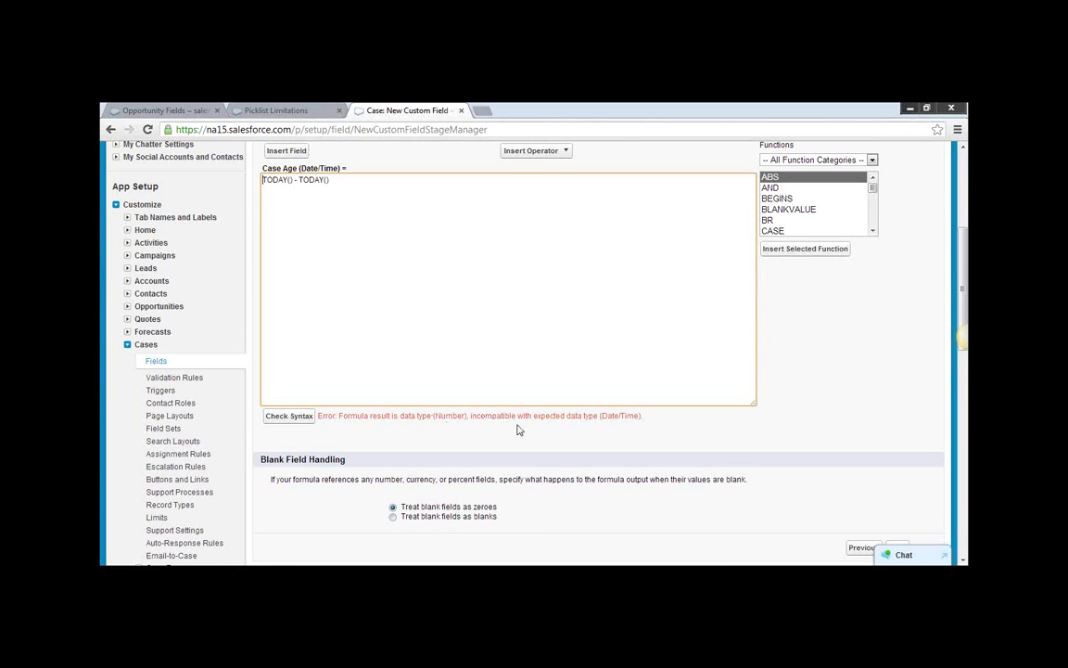
Abandon the Case Age field, return to the Case fields list and start another new custom field.
click(110, 130)
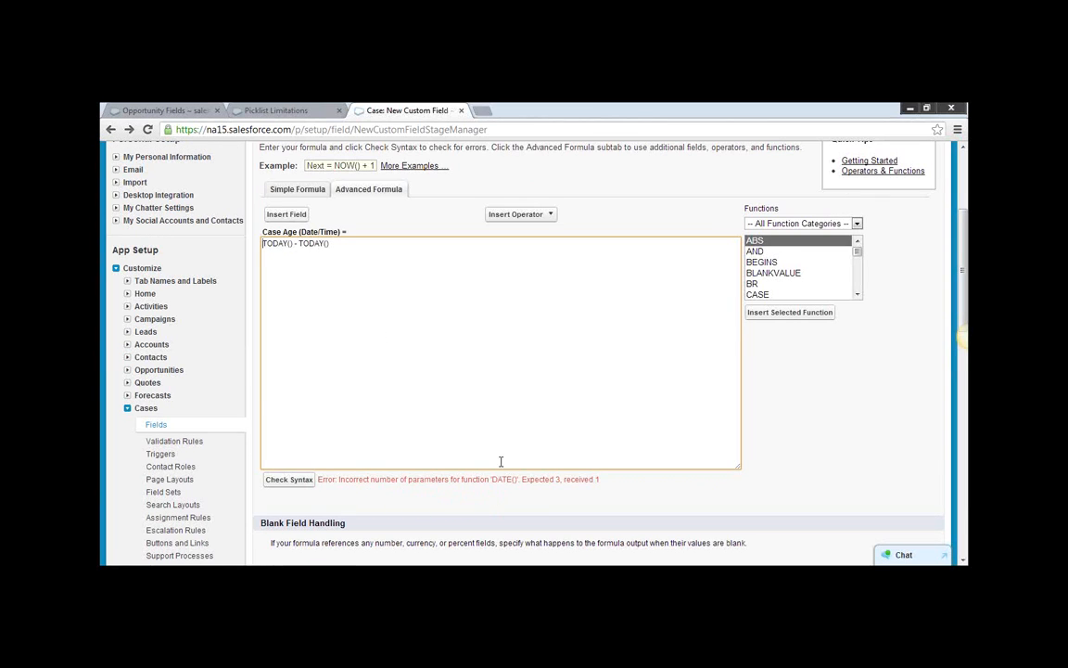
click(111, 130)
click(161, 491)
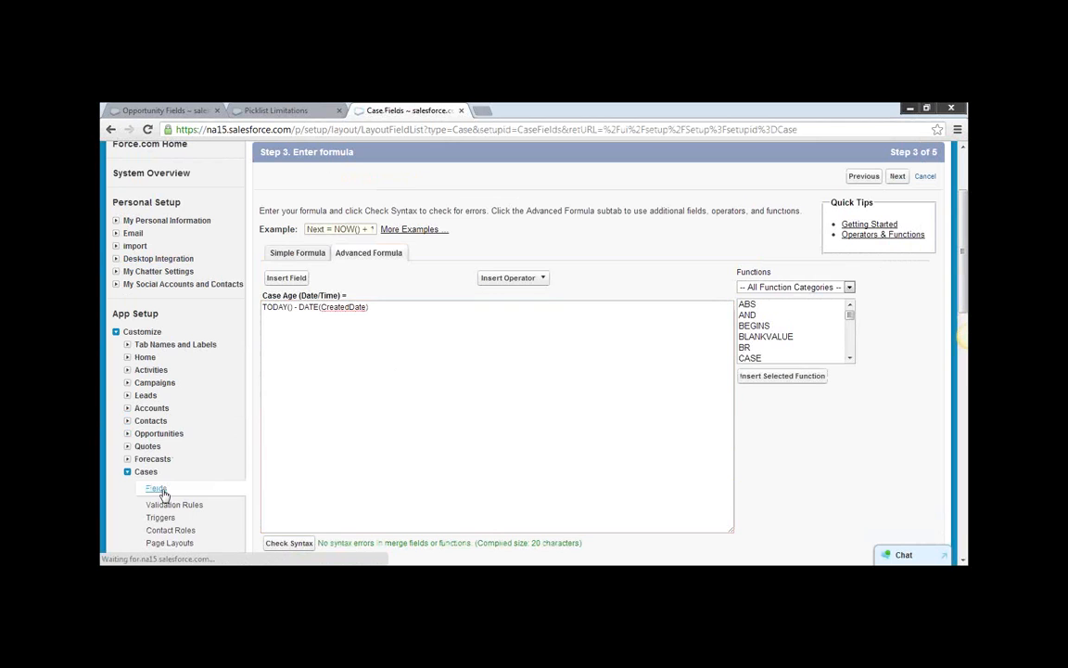
scroll(388, 435, down, 1)
scroll(388, 435, down, 5)
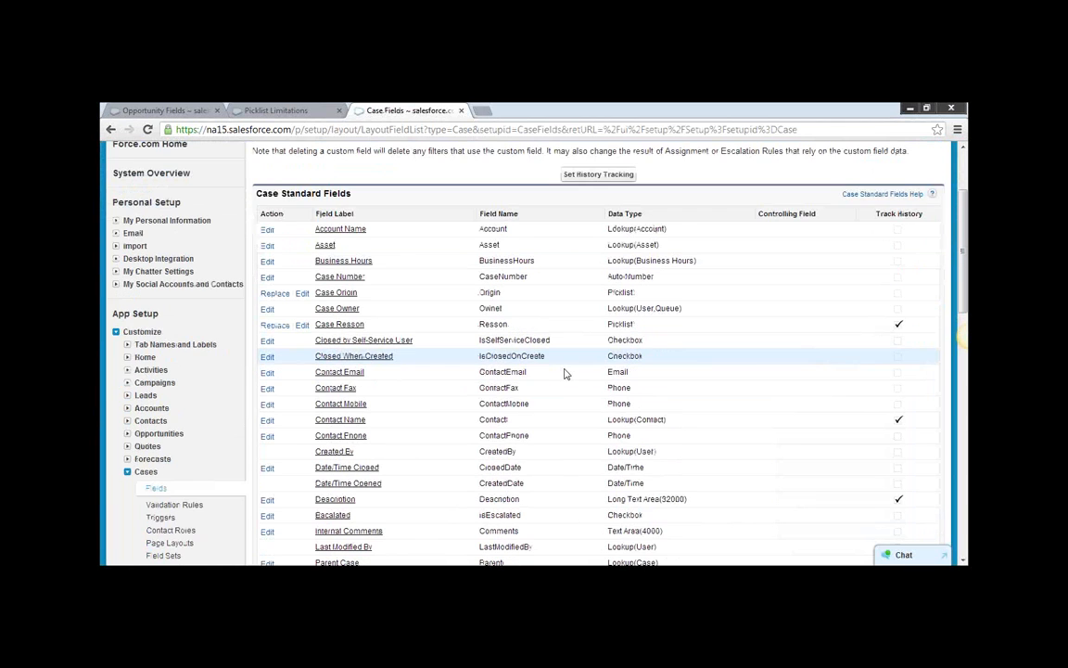
click(481, 422)
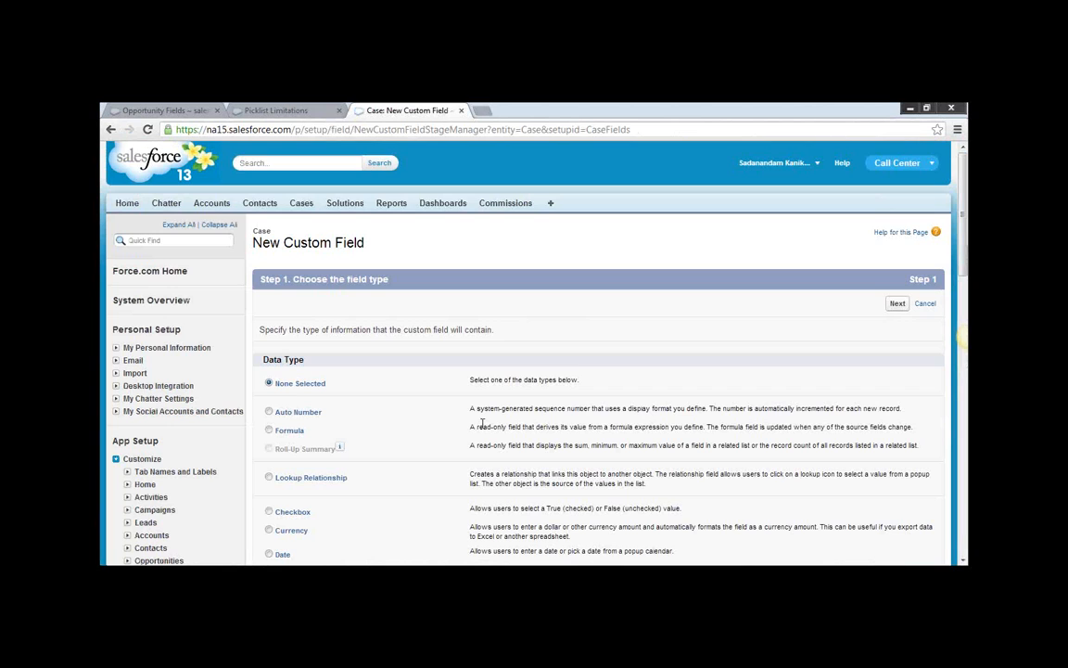
Choose Formula as the new case field's data type and continue to the output type settings.
scroll(430, 432, down, 2)
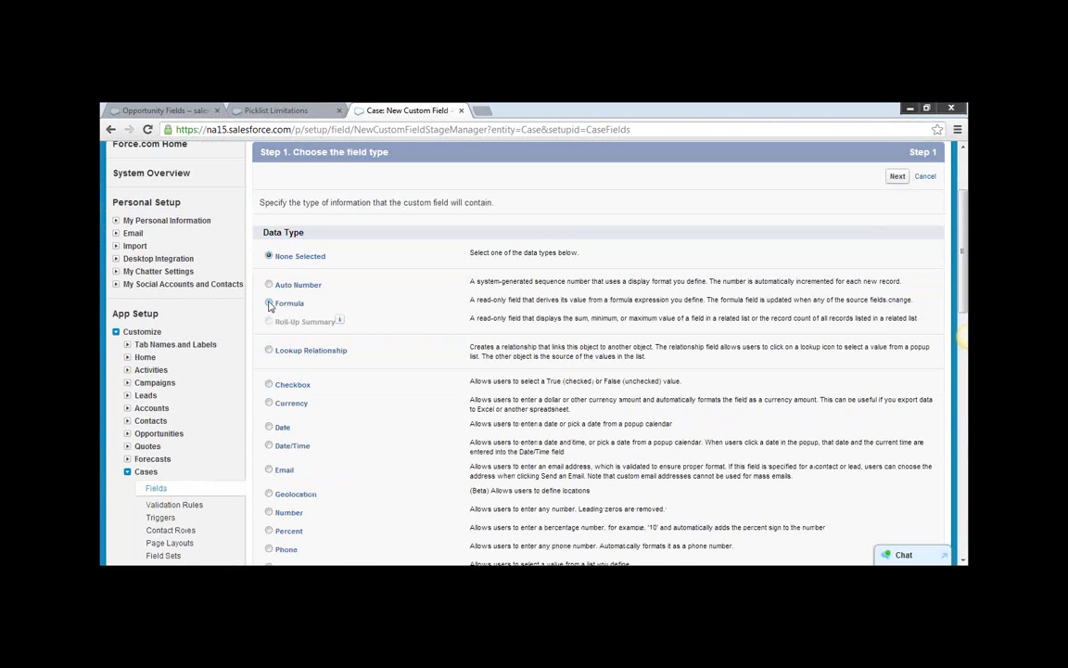
scroll(649, 371, down, 3)
scroll(683, 388, down, 1)
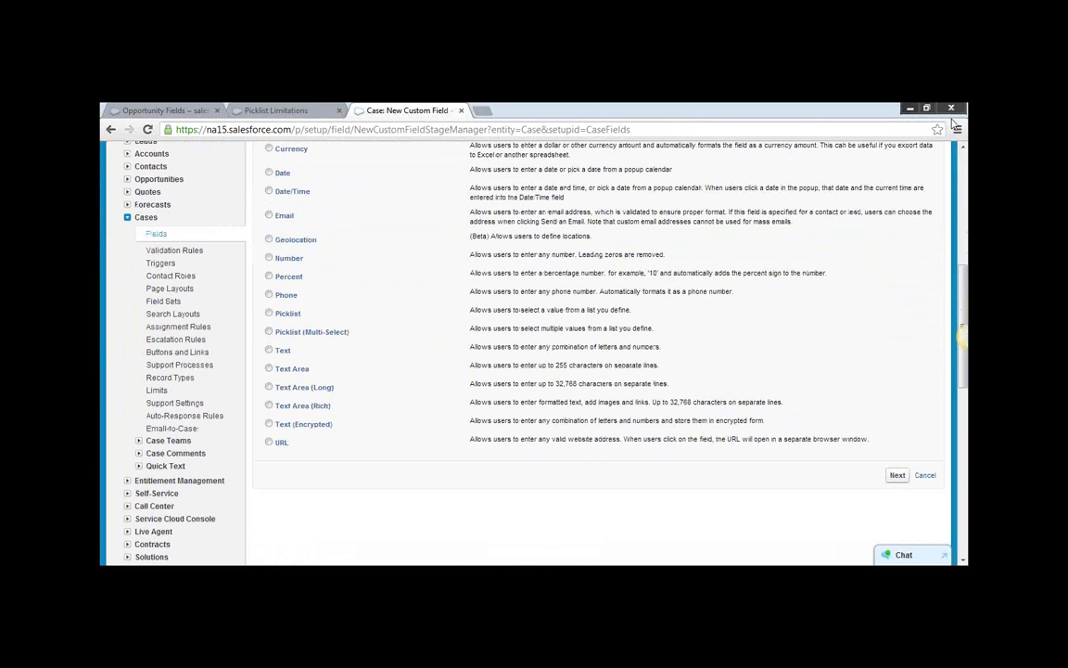
click(269, 172)
scroll(413, 239, up, 2)
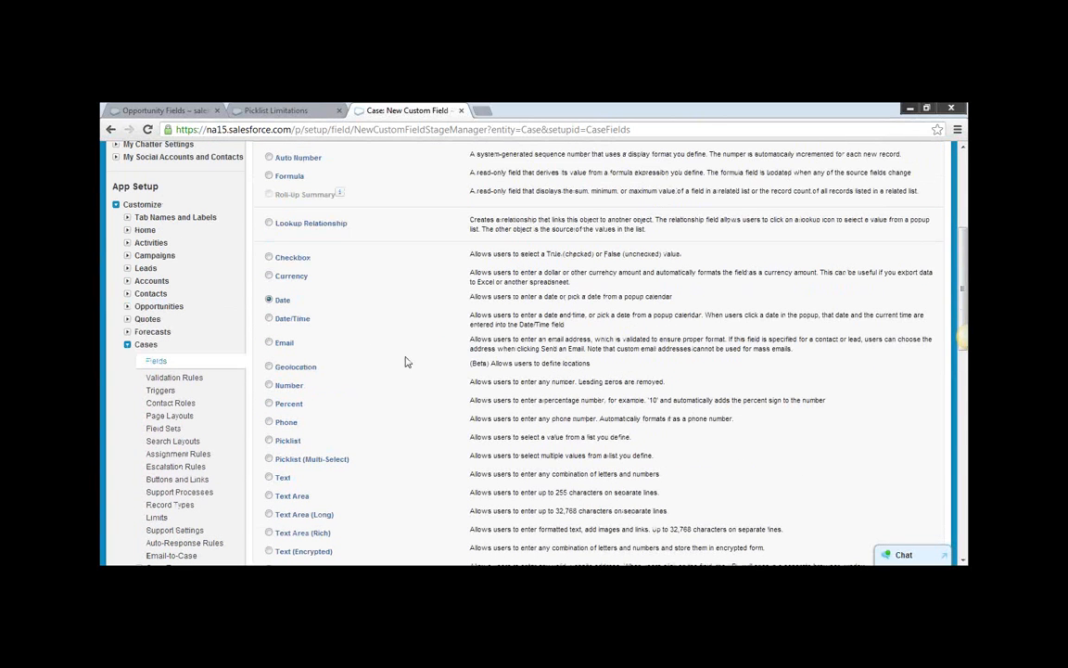
click(269, 176)
scroll(395, 301, up, 1)
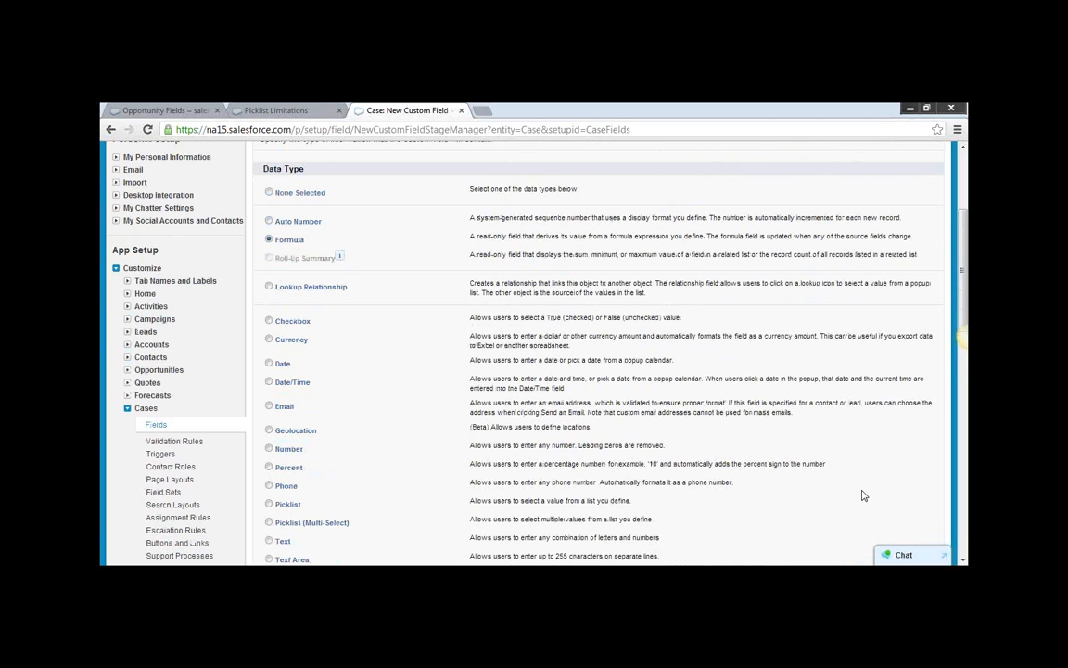
scroll(897, 542, down, 3)
click(897, 475)
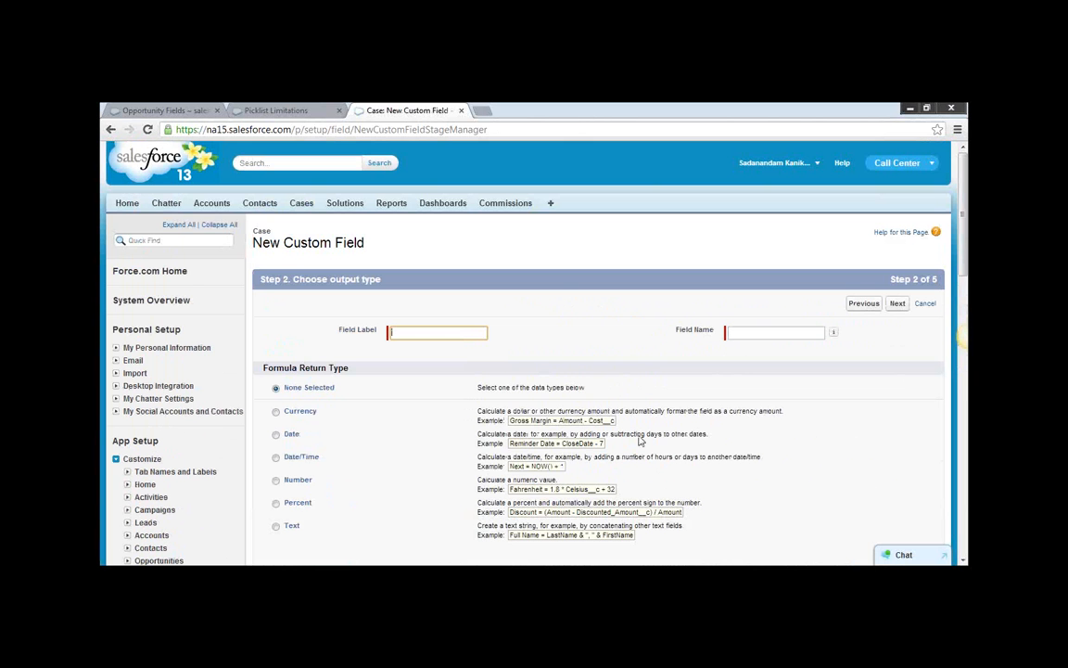
Select Date as the formula return type and try to continue without a field label.
scroll(373, 427, down, 1)
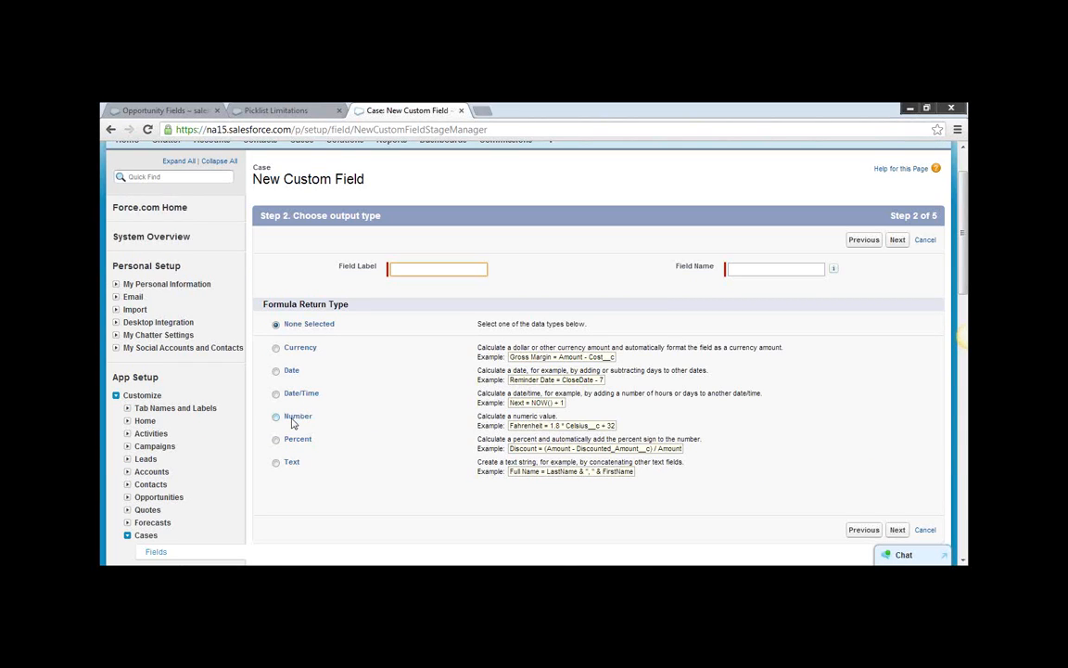
click(276, 370)
click(441, 273)
scroll(317, 241, up, 1)
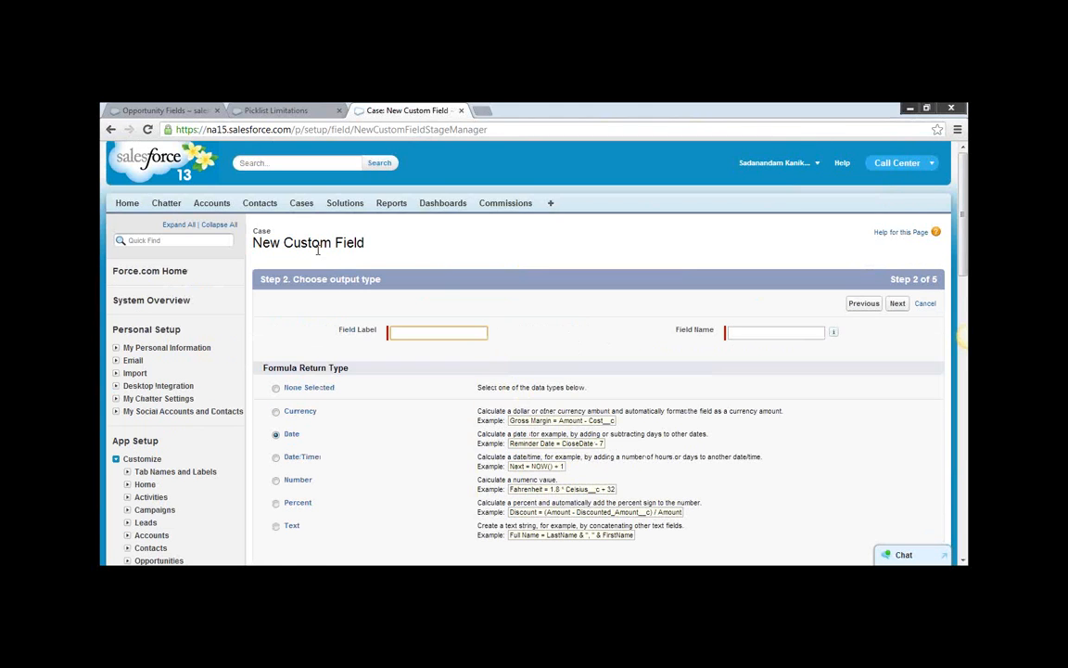
right_click(310, 211)
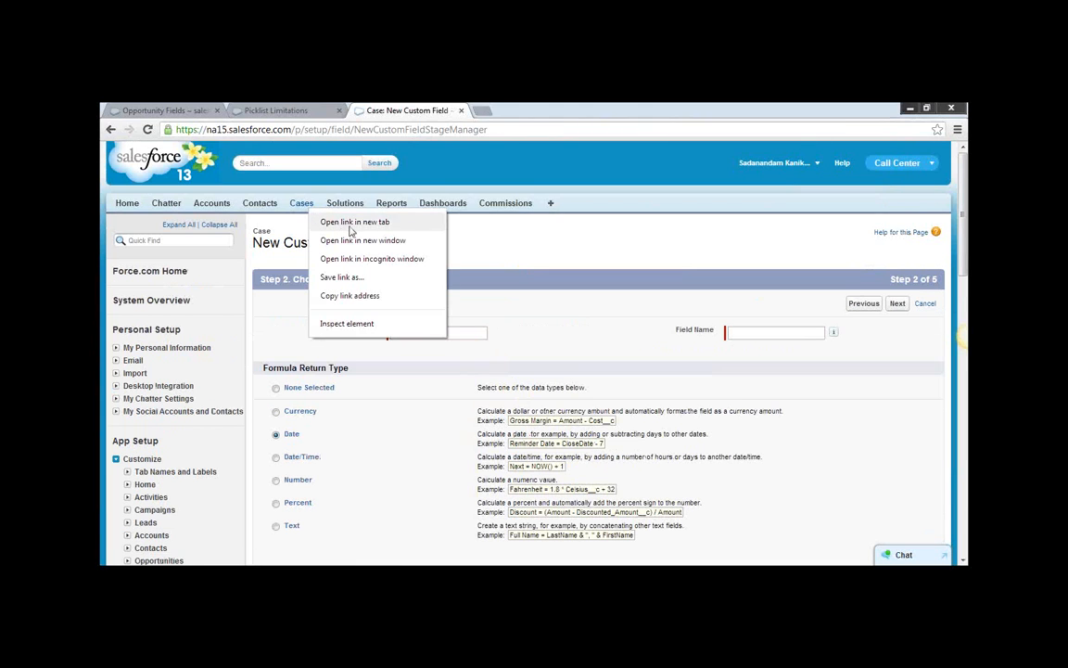
click(547, 278)
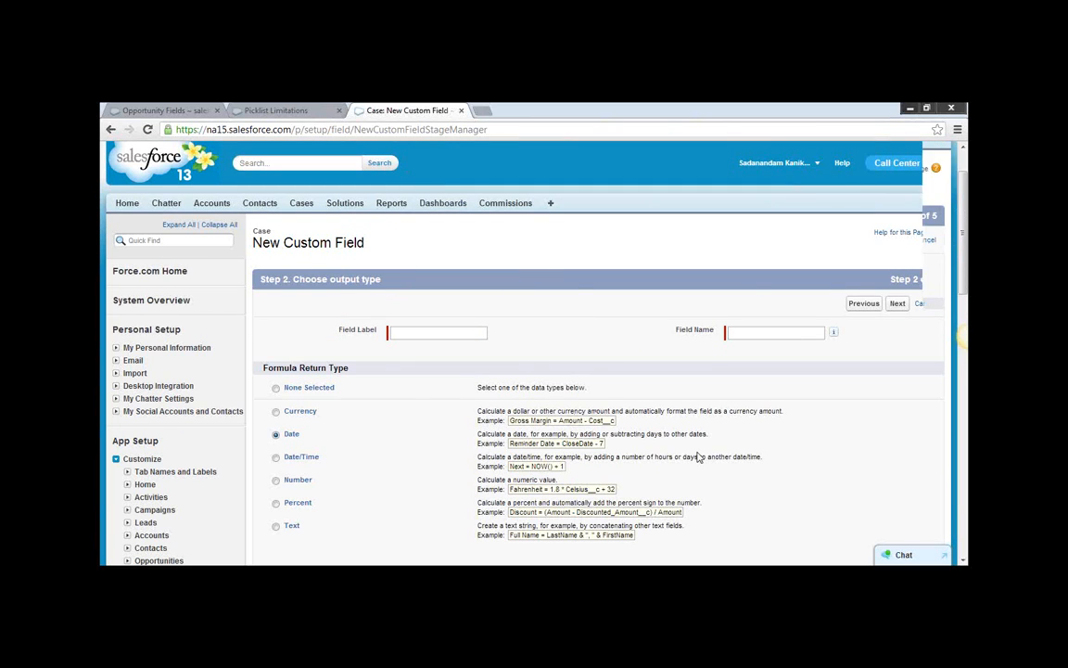
scroll(697, 453, down, 3)
click(895, 468)
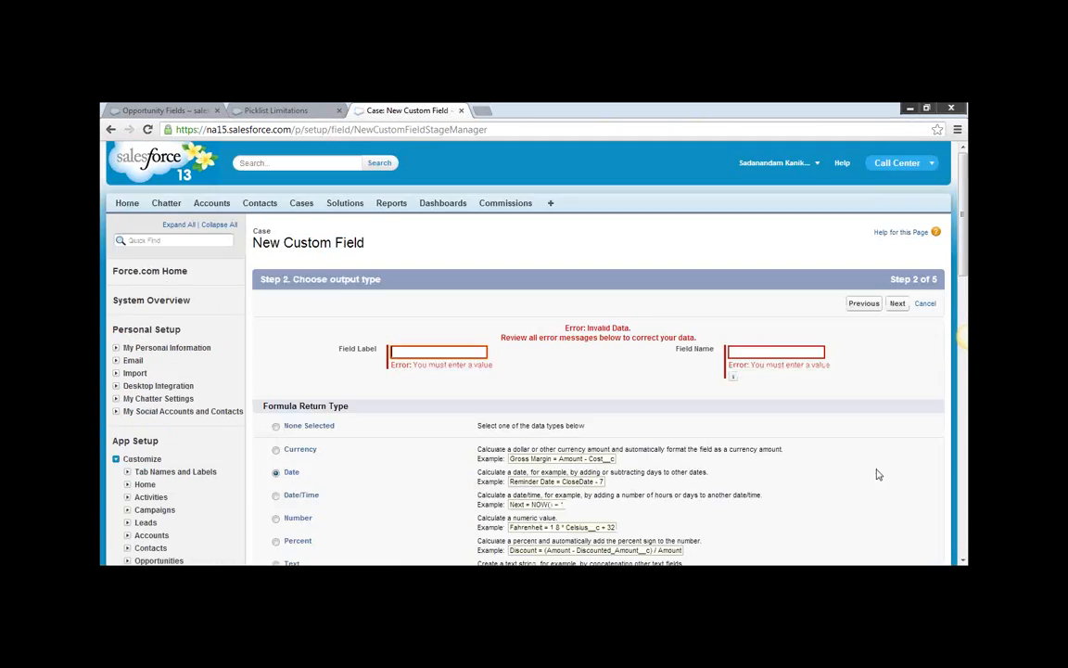
Label the field Reminder Date, let its field name fill in, and continue to the formula editor.
text(Reminder Date)
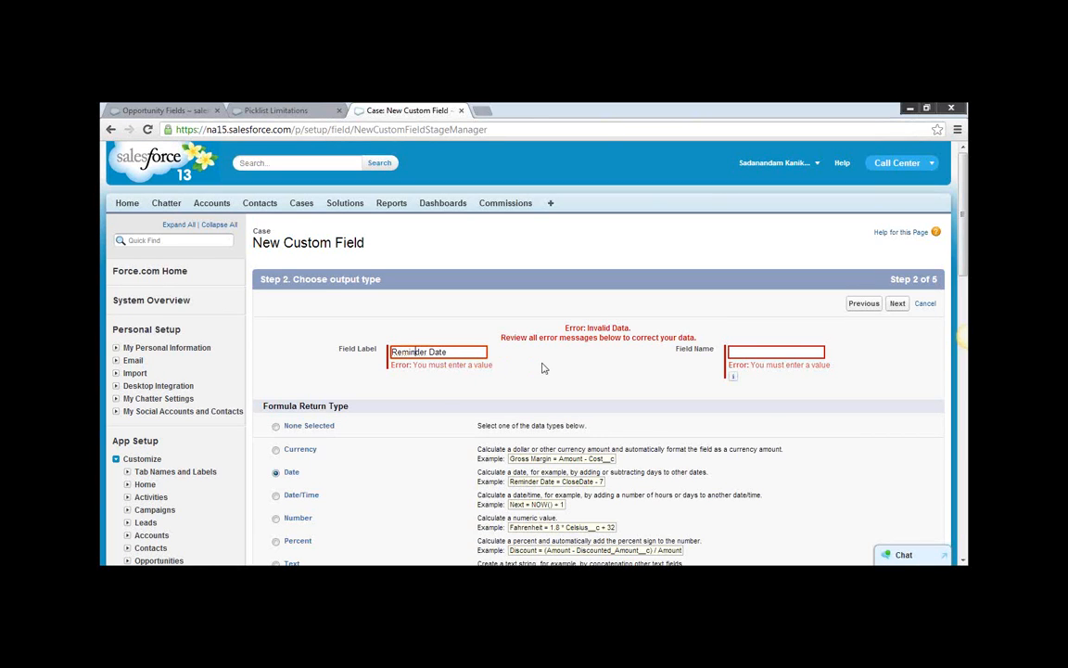
click(544, 368)
scroll(880, 467, down, 3)
click(896, 441)
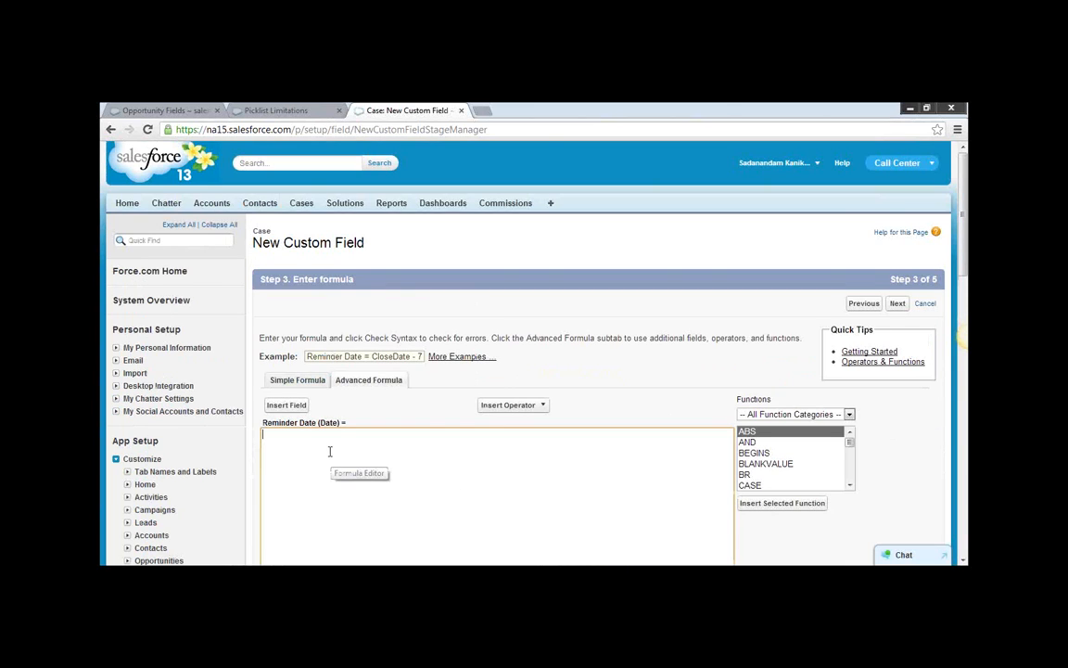
click(289, 405)
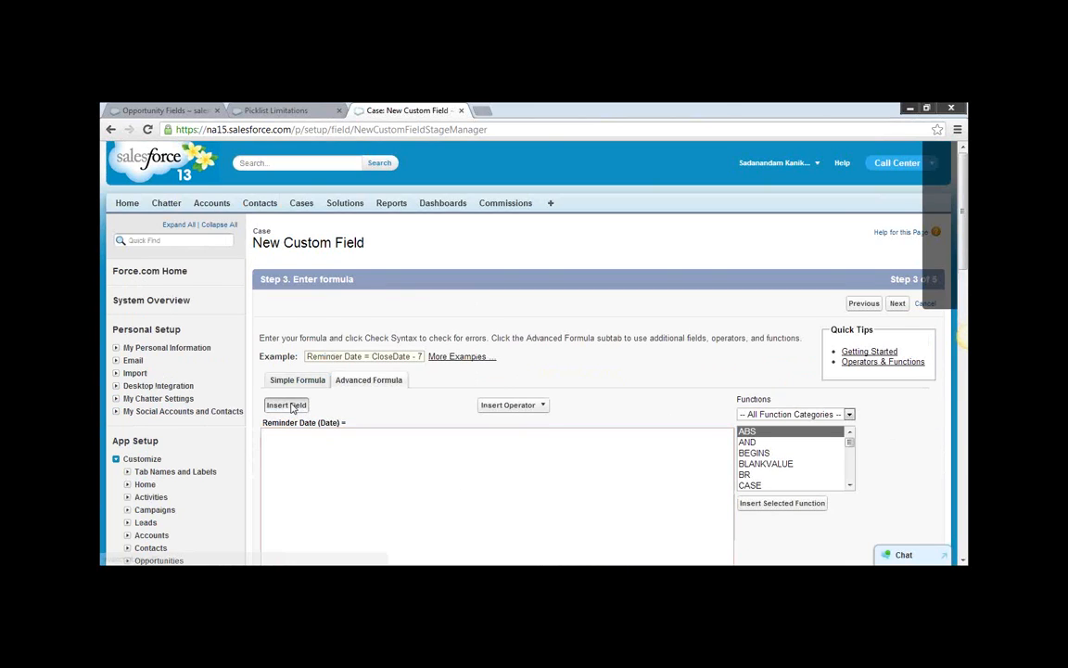
click(491, 367)
click(491, 368)
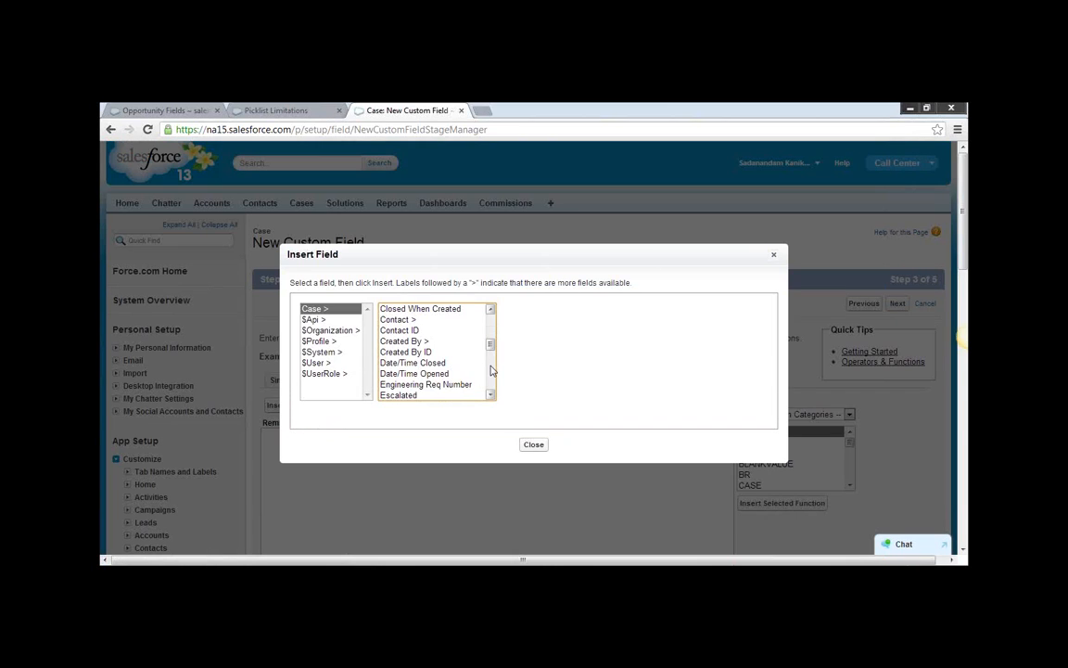
click(435, 374)
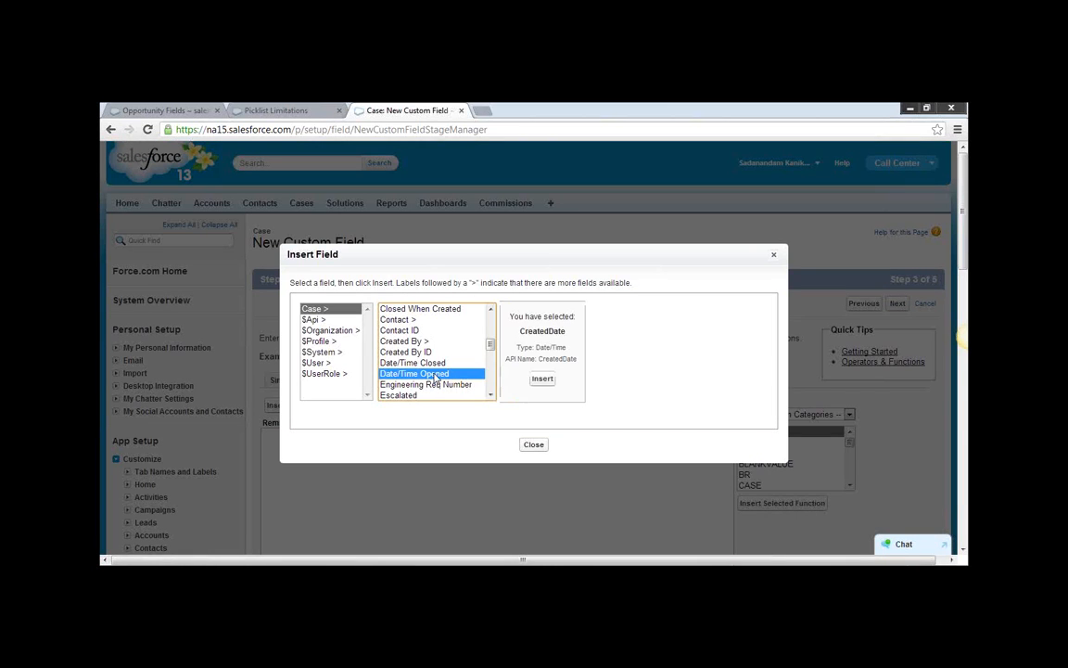
click(533, 445)
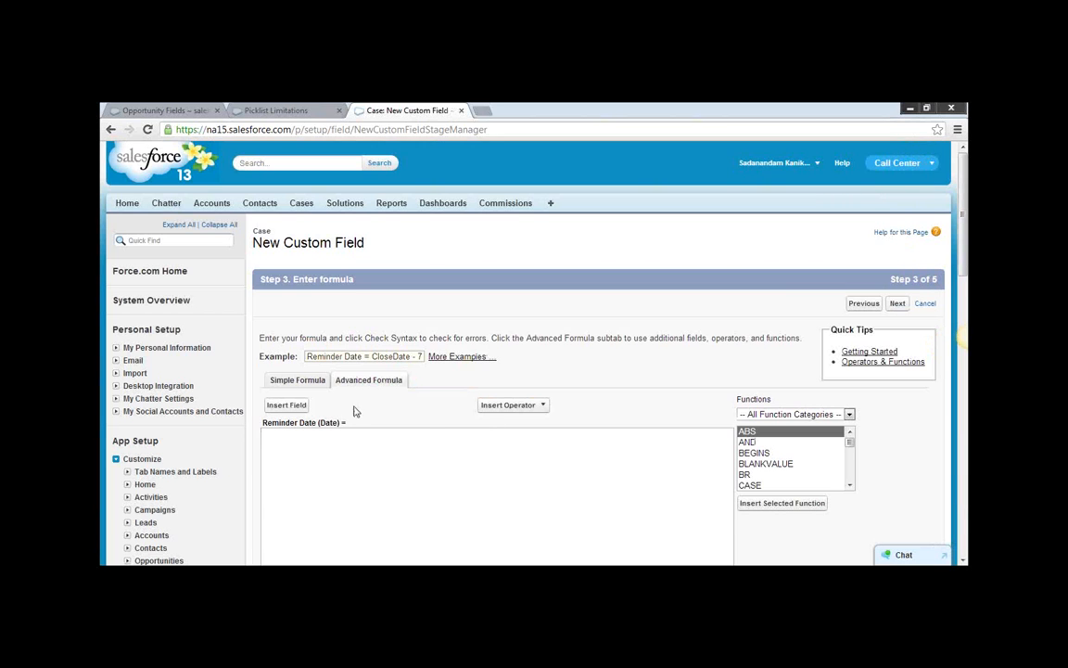
Build the Reminder Date formula CreatedDate + 3 by inserting the case's Date/Time Opened field and adding 3.
click(287, 405)
scroll(490, 383, down, 3)
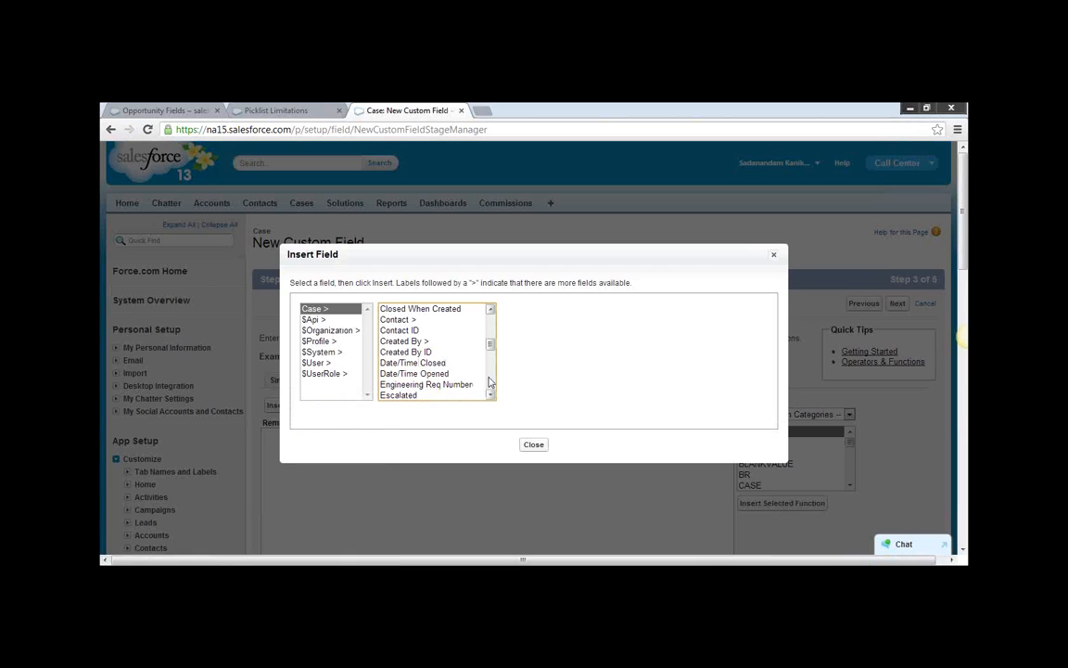
click(415, 373)
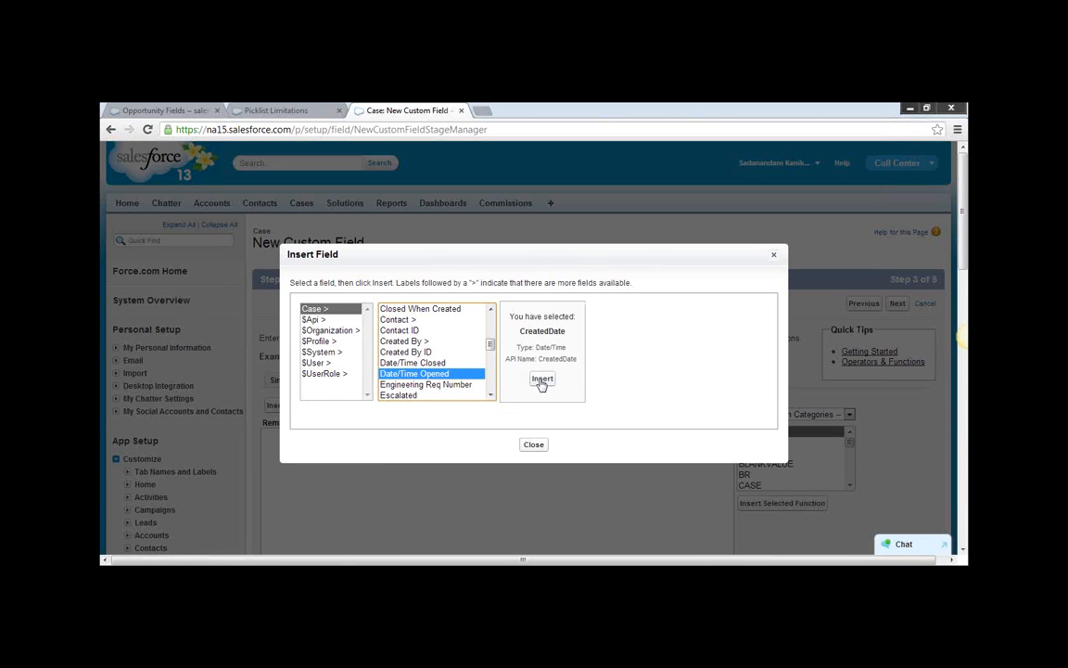
click(542, 379)
text(+ 3)
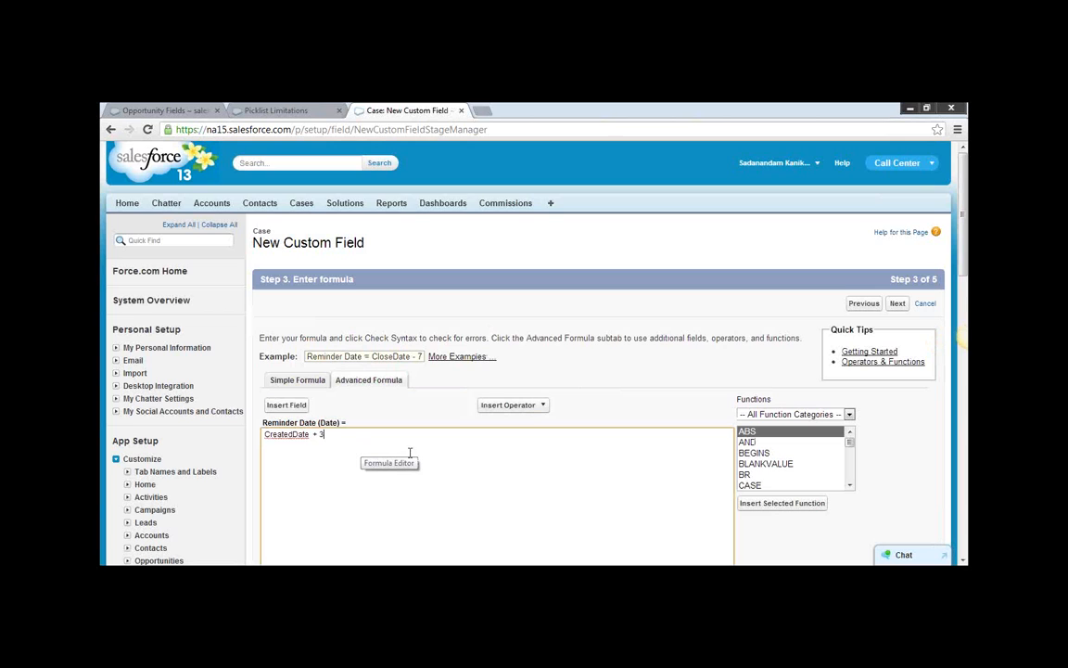
scroll(409, 453, down, 3)
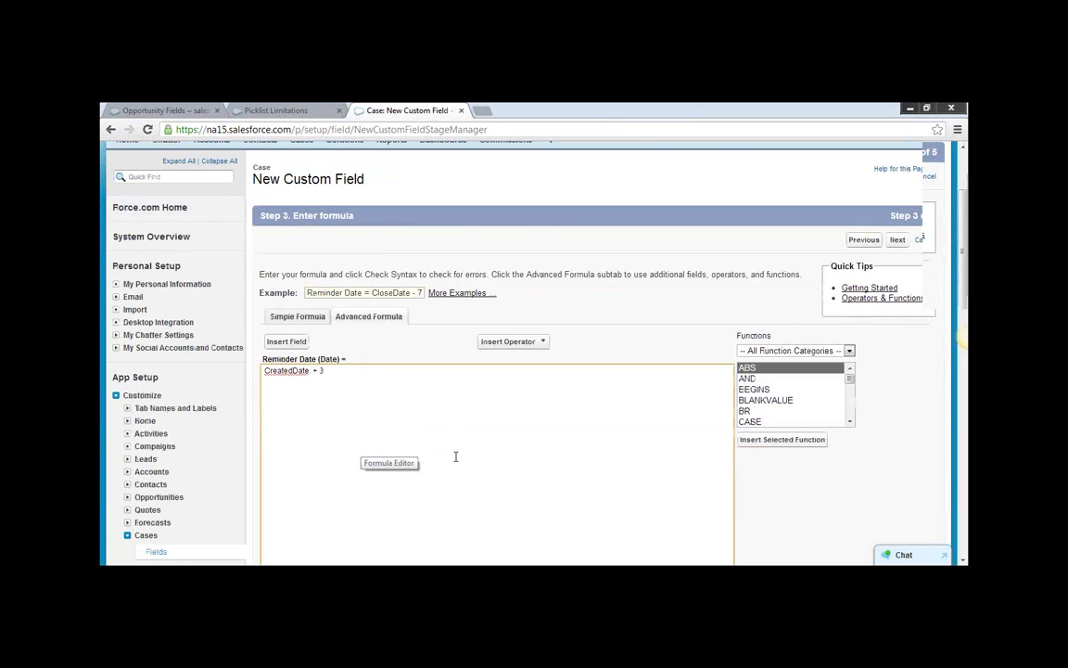
Check the syntax of the CreatedDate + 3 formula and continue to the field-level security settings.
click(286, 480)
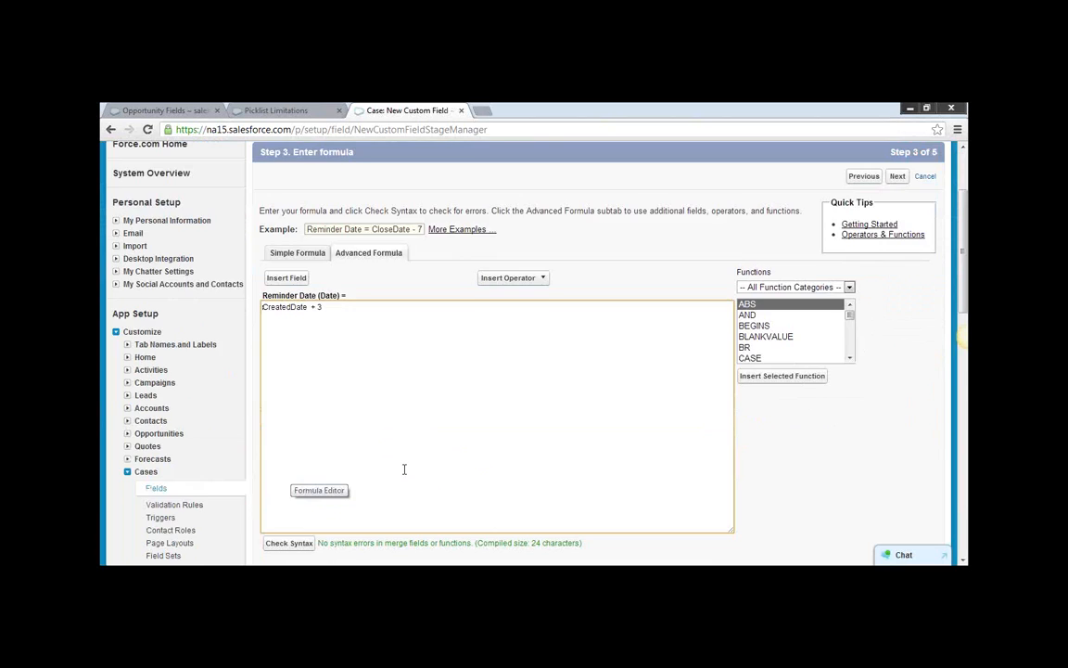
scroll(403, 467, down, 1)
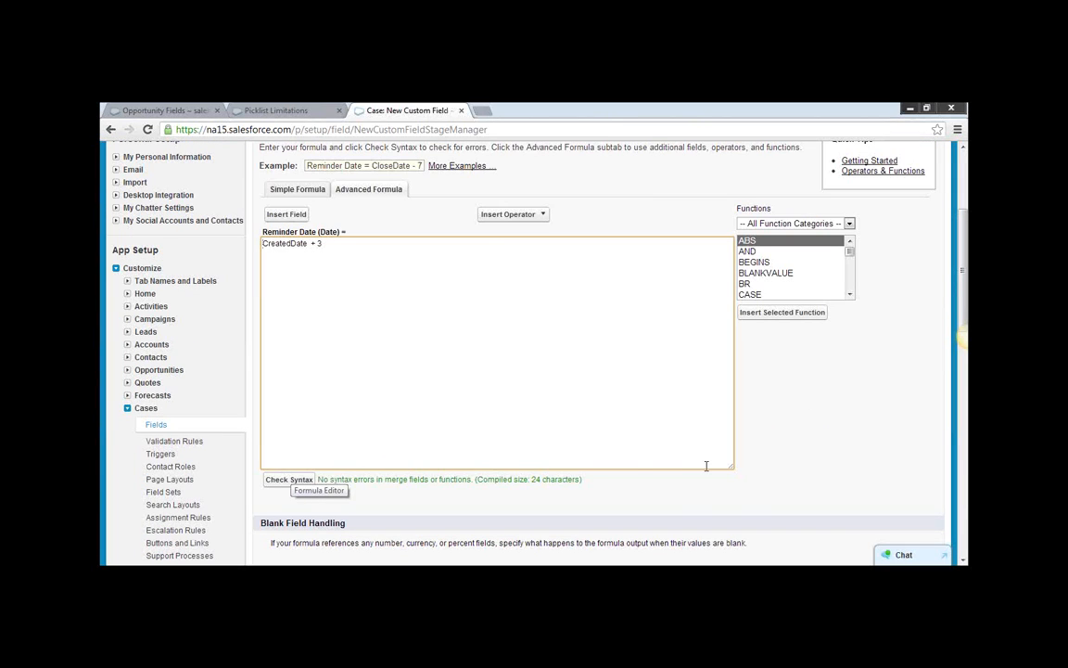
scroll(710, 468, down, 2)
click(891, 484)
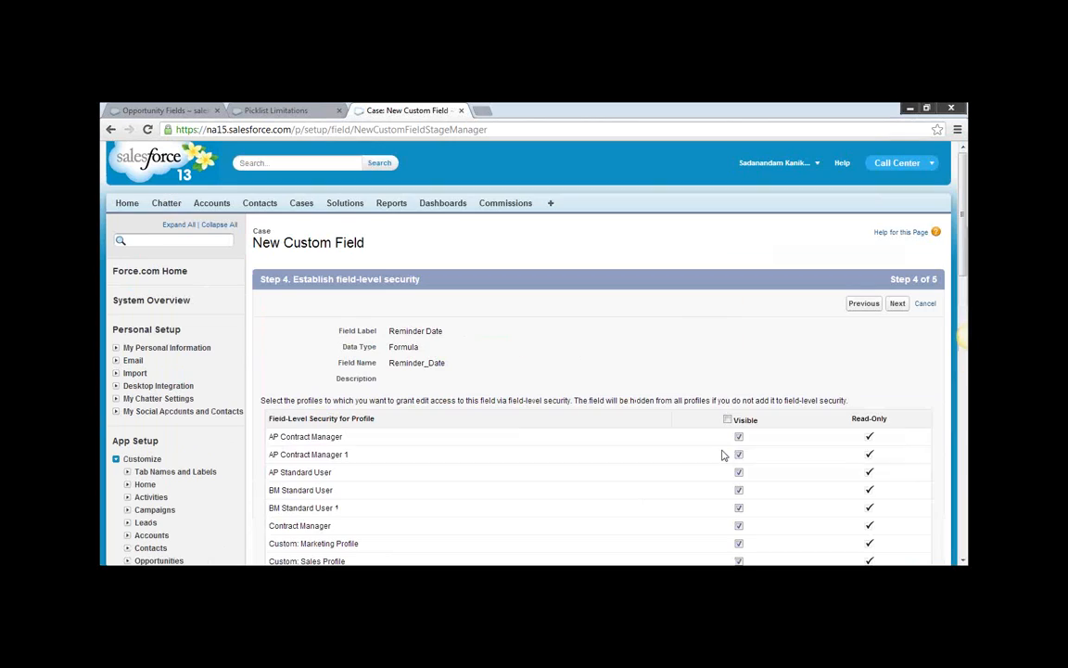
Return to the formula editor and replace CreatedDate with TODAY() so the formula reads TODAY() + 3.
click(861, 307)
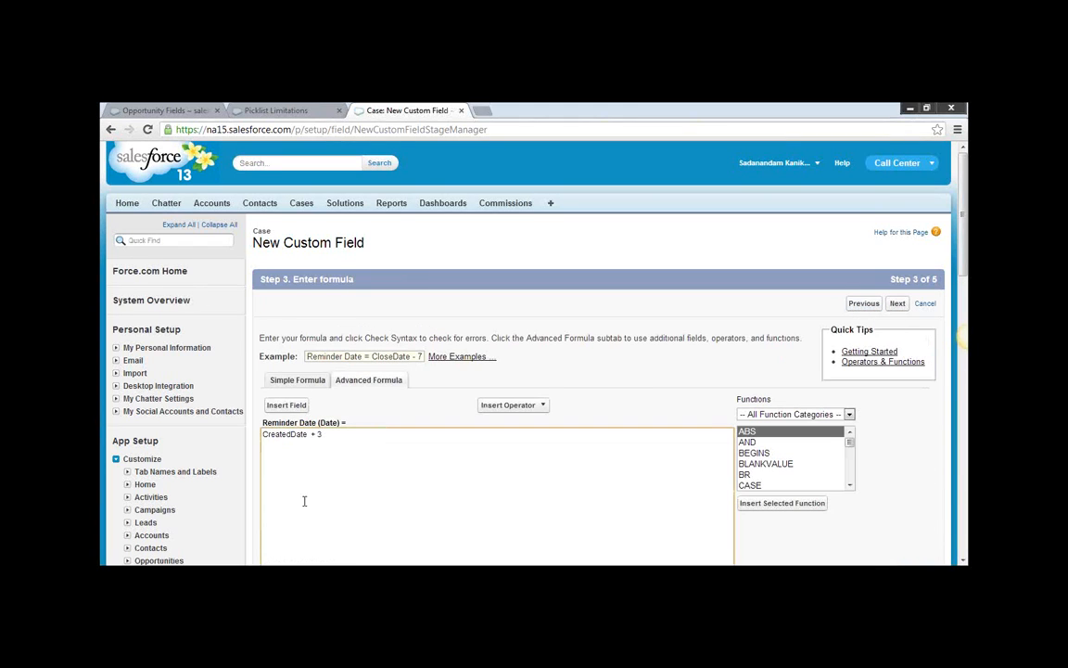
double_click(307, 434)
text(TODAY()
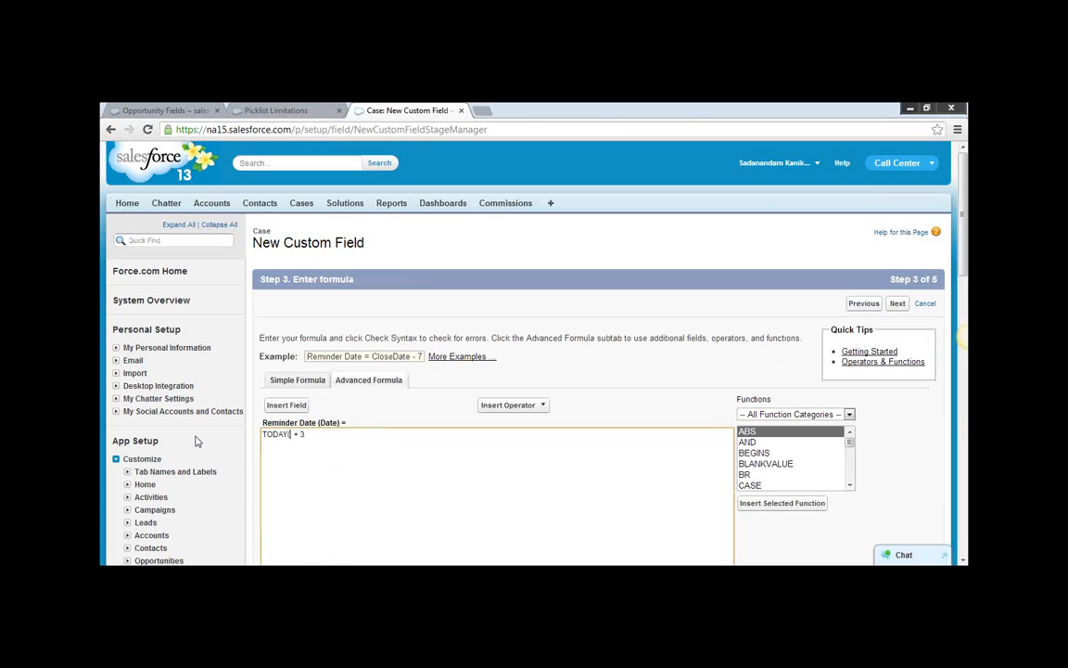
Find the TODAY function in the list of all functions and view its description.
click(851, 473)
click(851, 473)
click(851, 475)
click(851, 475)
click(851, 474)
click(852, 480)
click(852, 484)
click(852, 485)
click(852, 485)
click(852, 485)
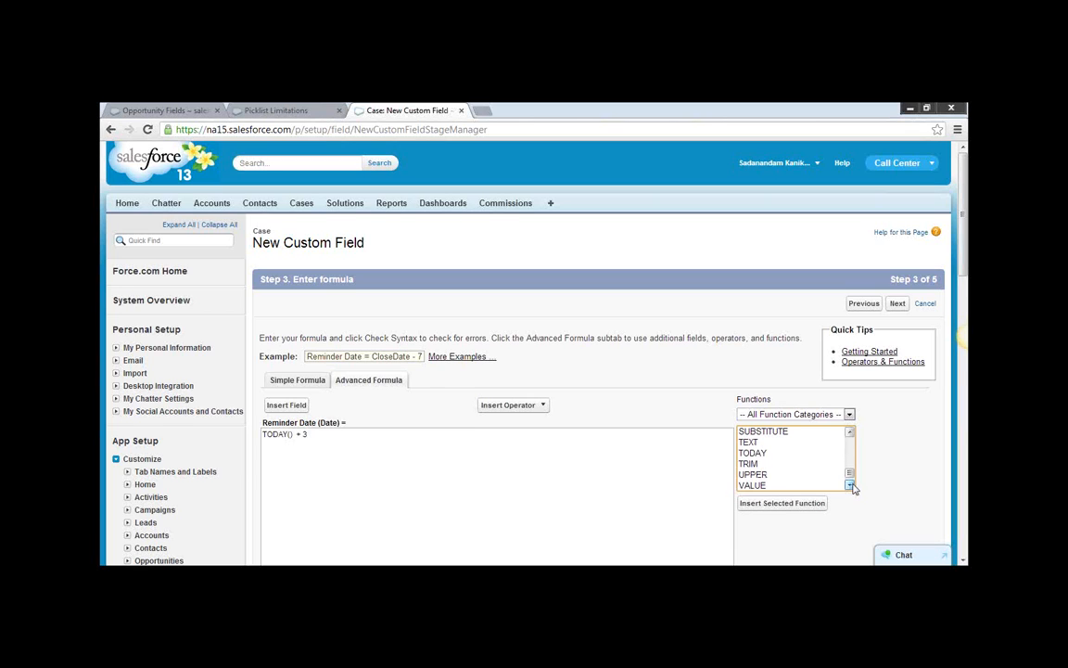
click(752, 452)
scroll(832, 486, down, 1)
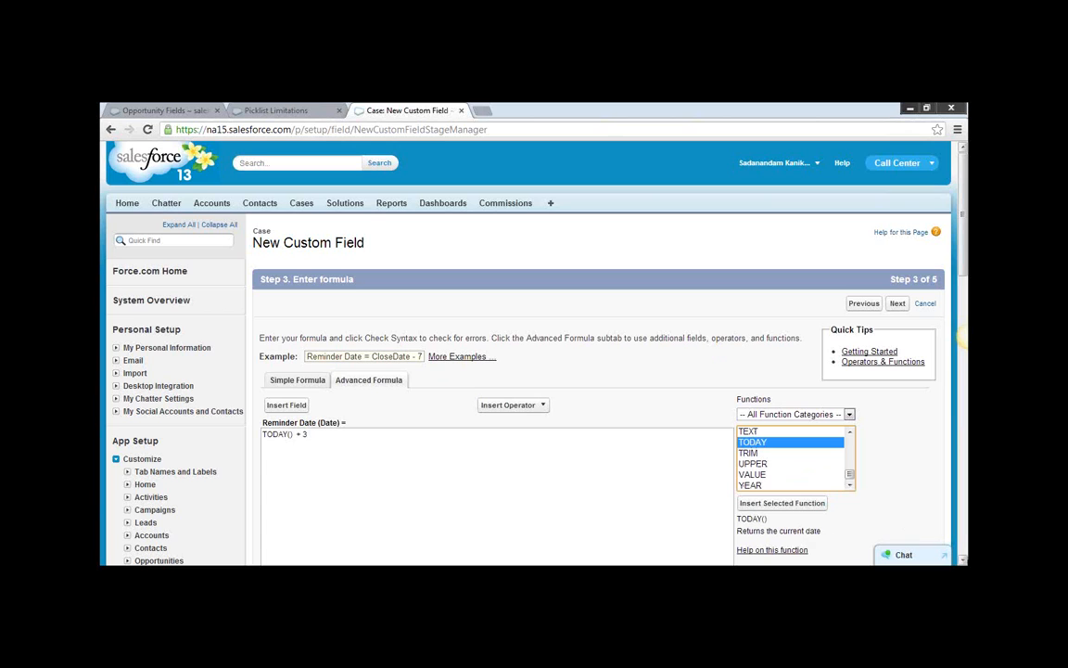
Check the syntax of the TODAY() + 3 formula and review the blank field handling options.
scroll(484, 142, down, 2)
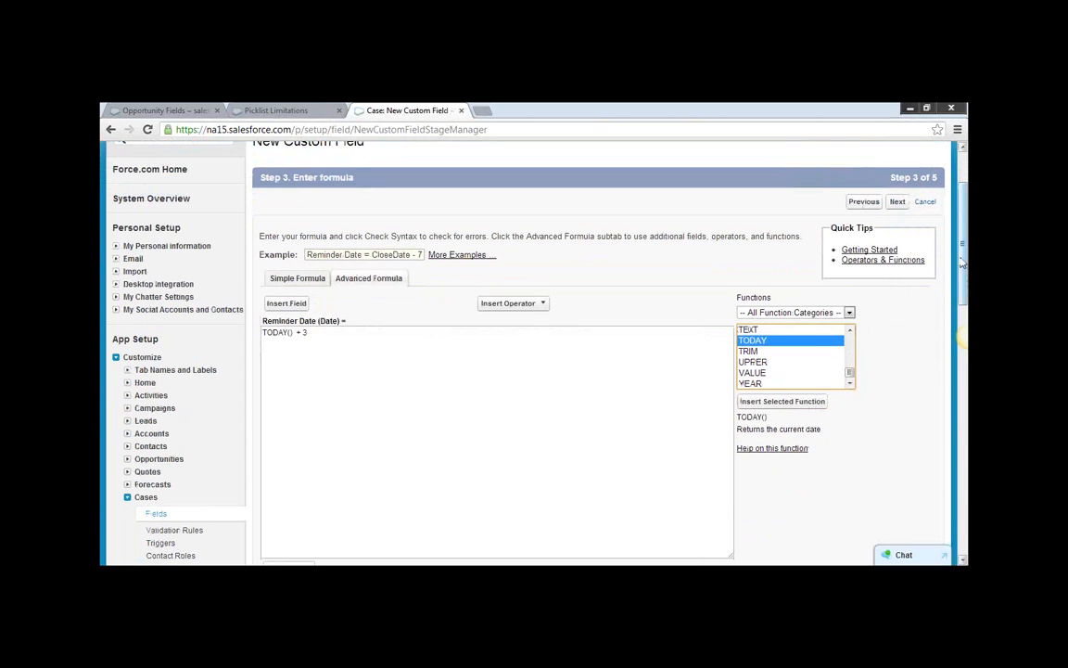
click(346, 362)
scroll(346, 362, down, 2)
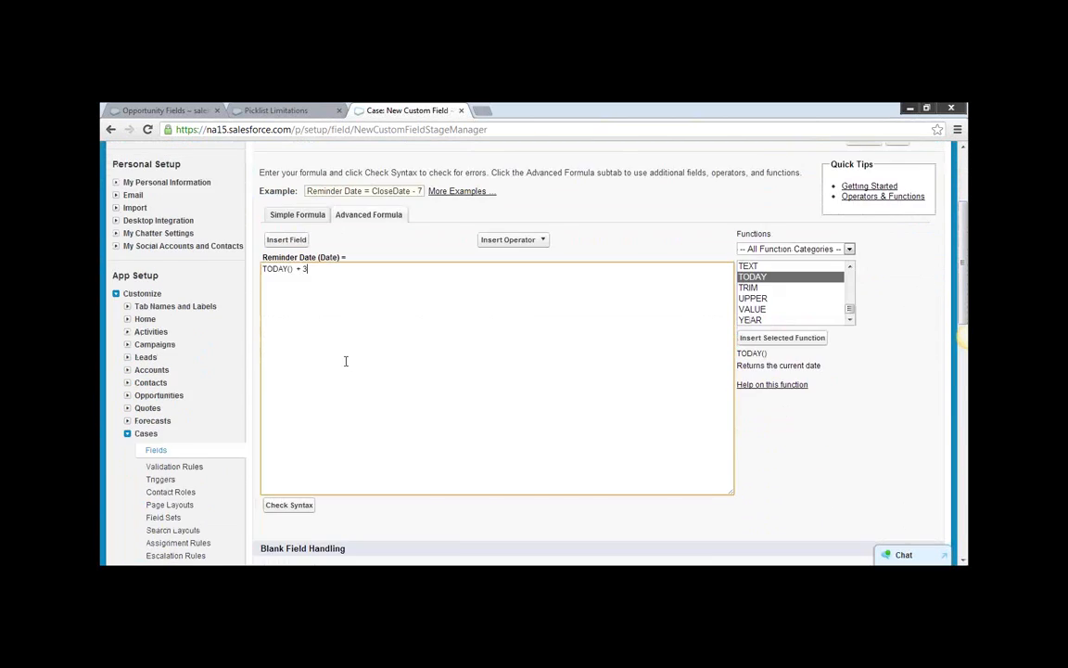
click(299, 442)
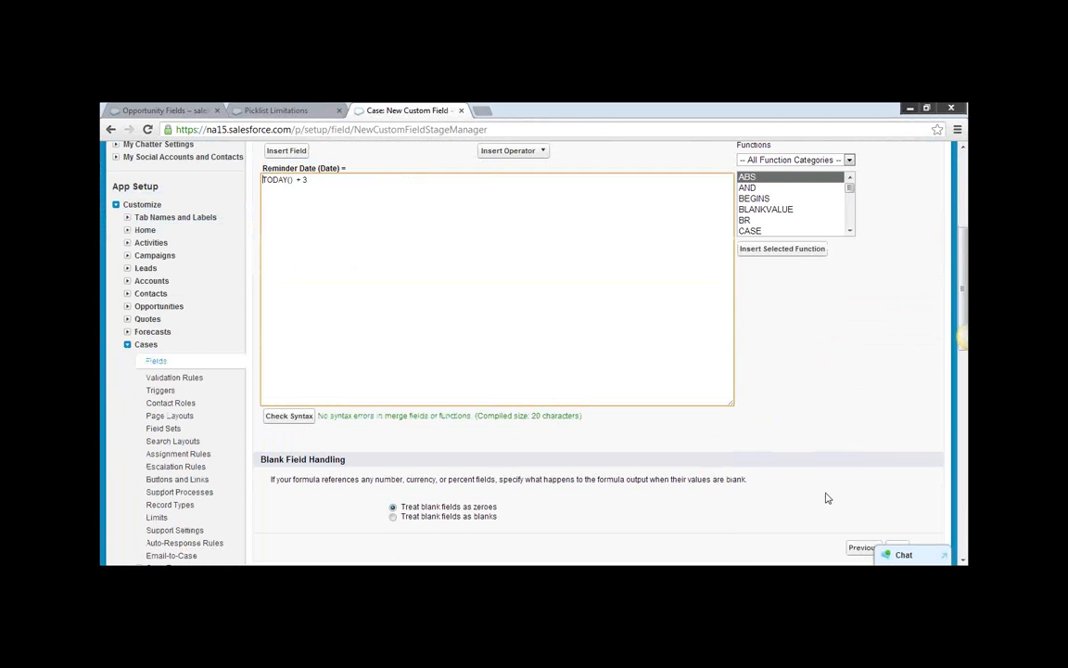
scroll(872, 549, down, 1)
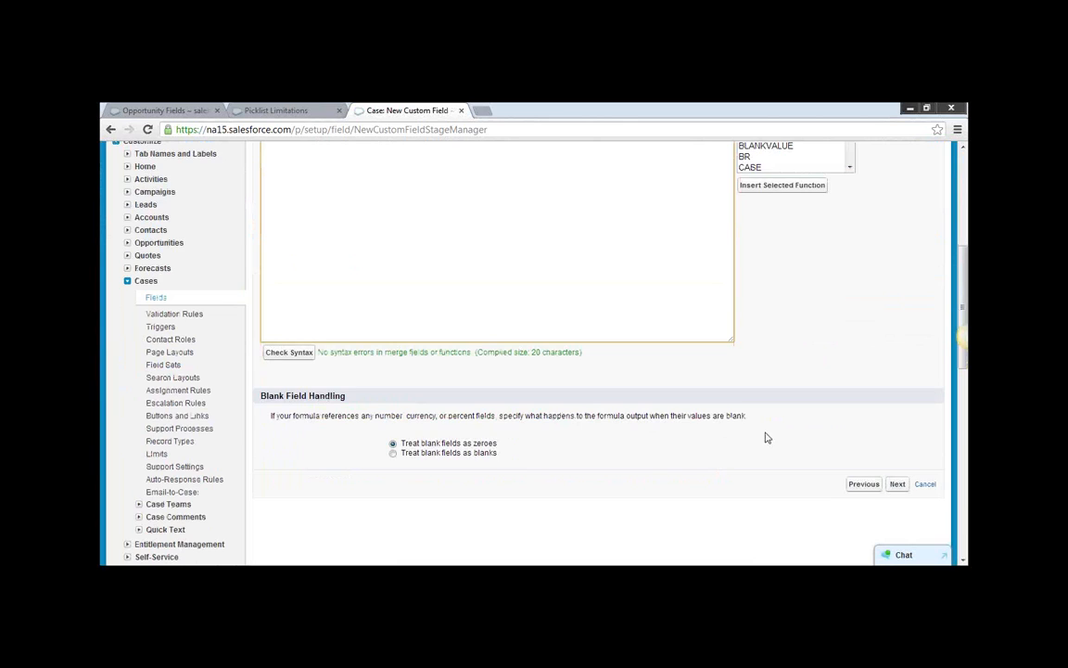
scroll(712, 423, up, 1)
scroll(711, 422, up, 1)
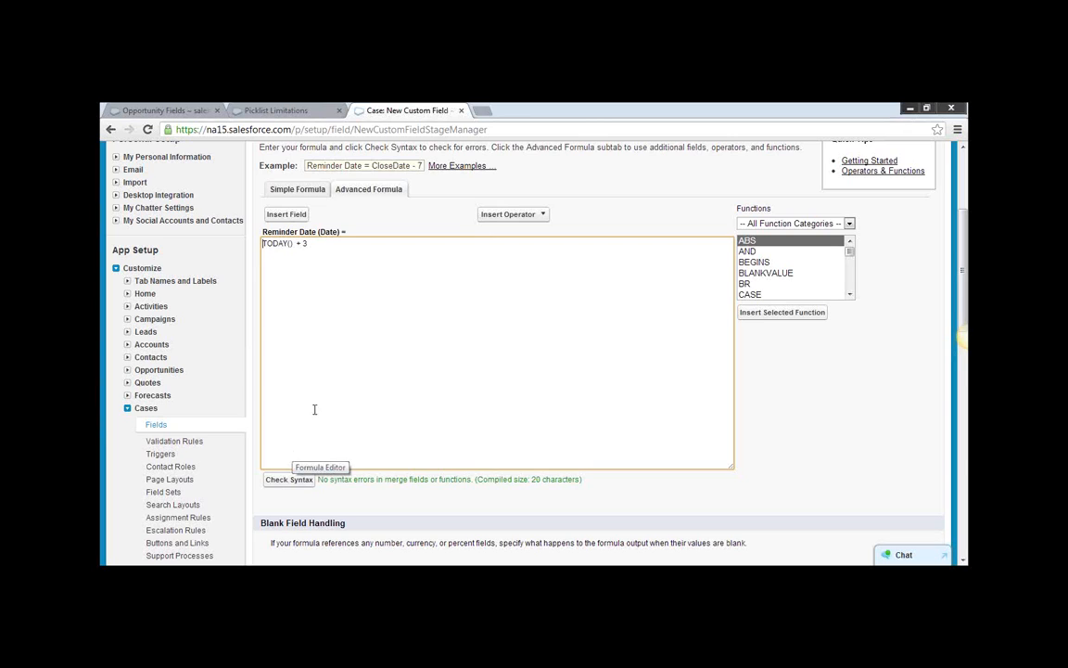
Change the formula to TODAY() - CreatedDate by inserting the case's Date/Time Opened field, and check its syntax.
click(315, 245)
key(BackSpace)
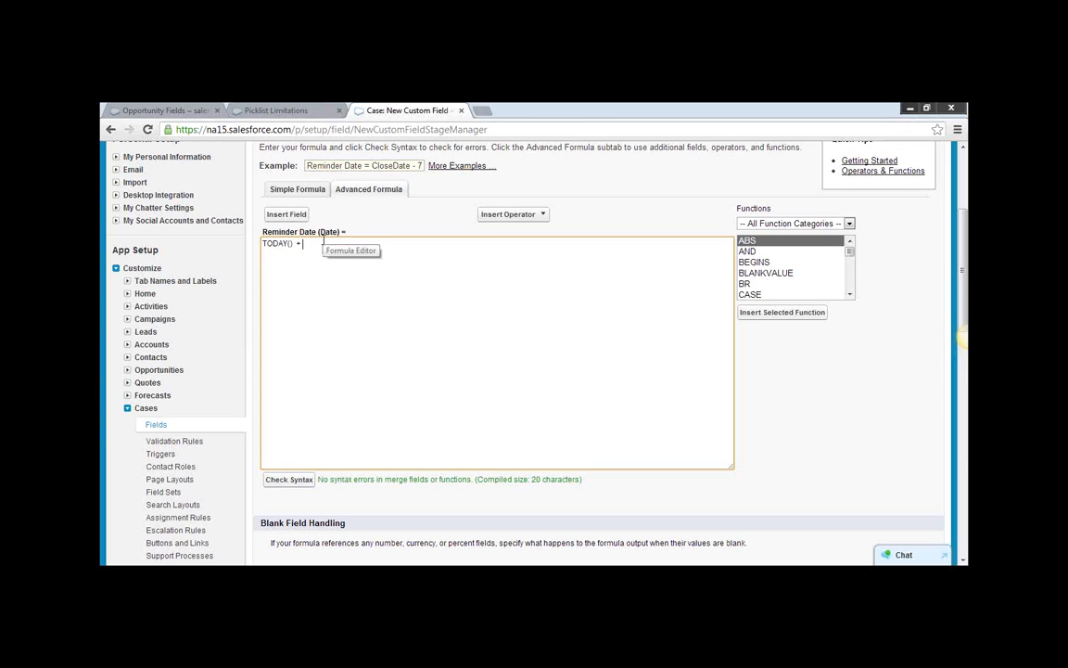
text(-)
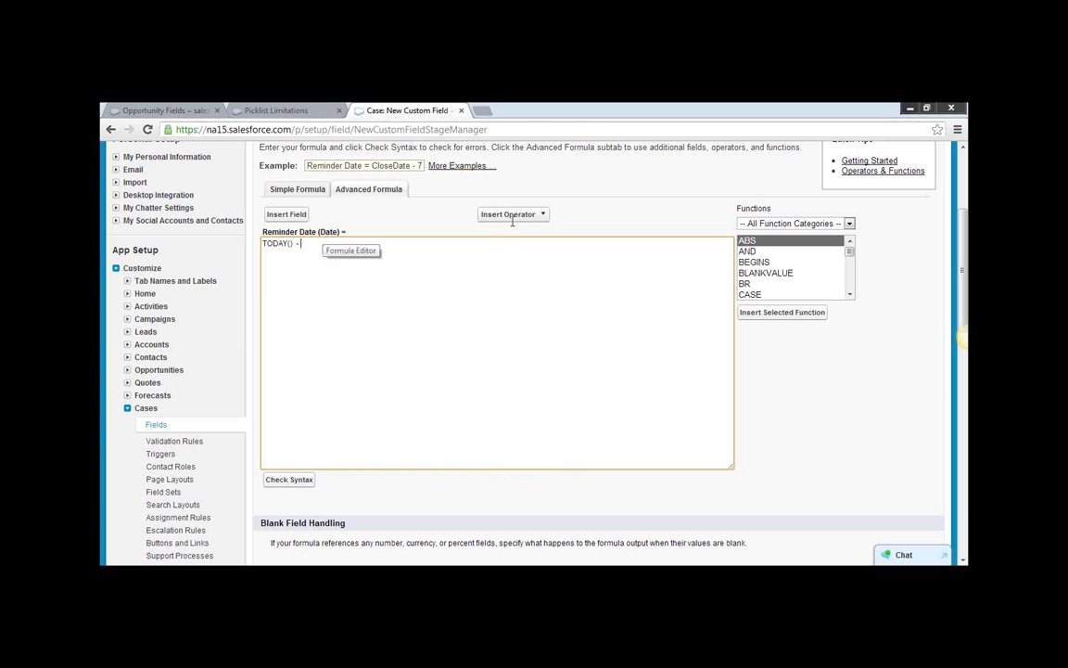
click(297, 216)
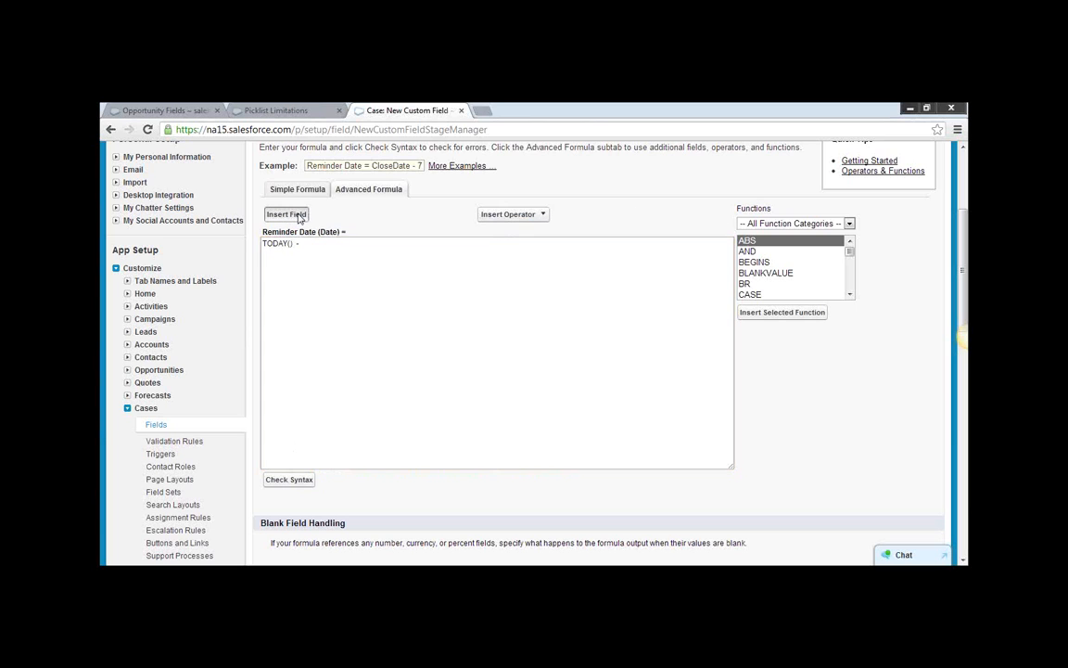
scroll(491, 381, down, 2)
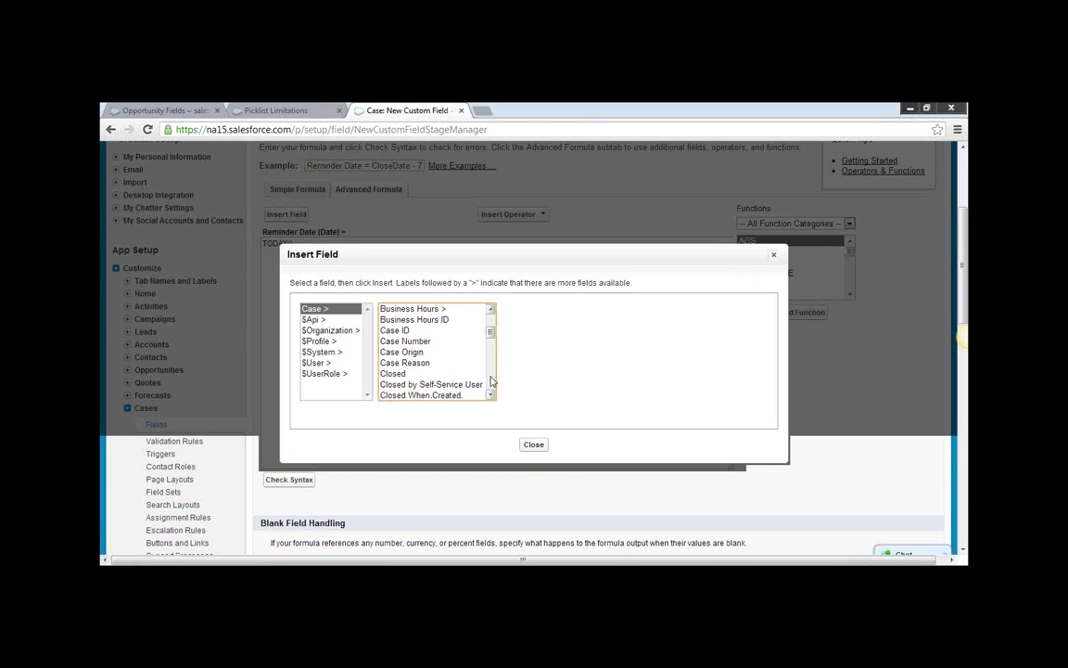
click(491, 396)
click(492, 396)
click(491, 396)
click(491, 396)
click(492, 396)
click(491, 396)
click(492, 396)
click(492, 396)
click(414, 373)
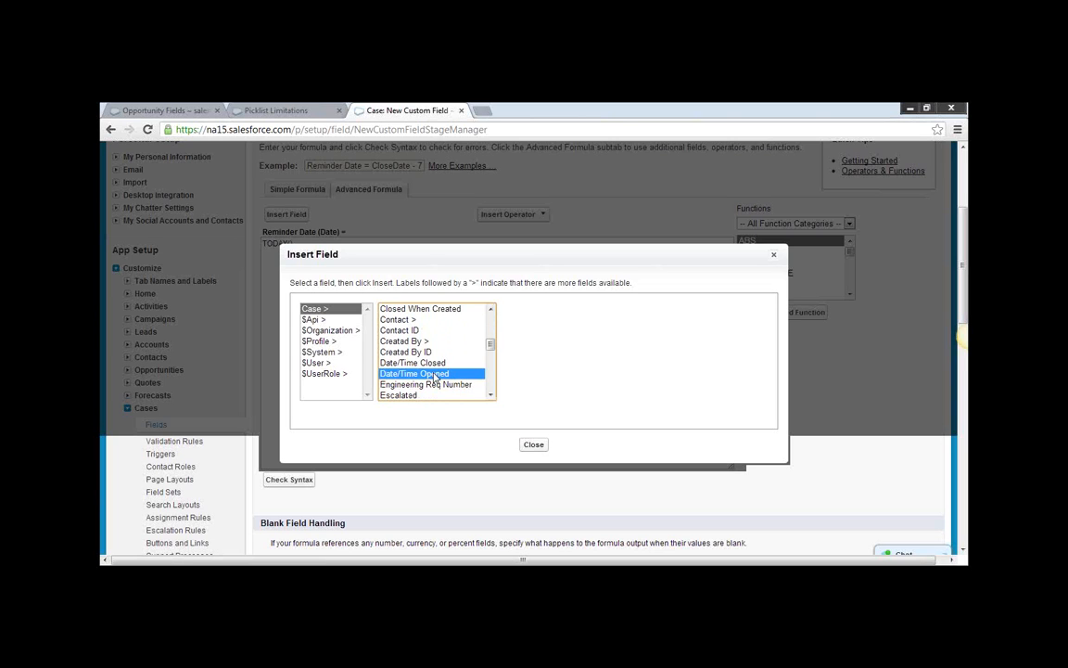
click(542, 377)
scroll(445, 413, down, 1)
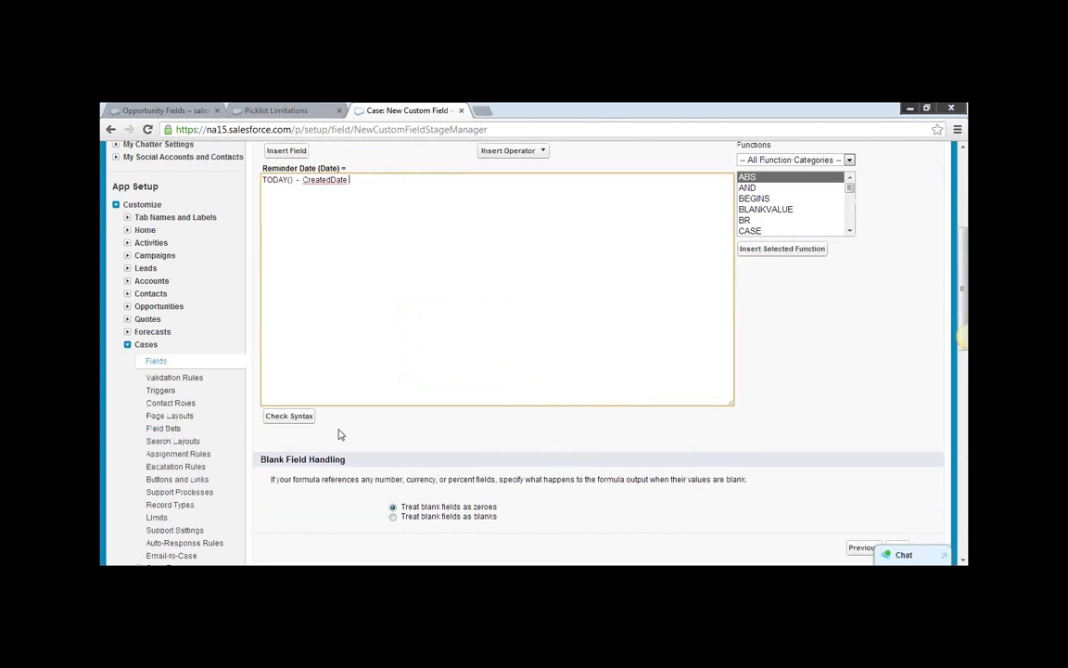
click(288, 417)
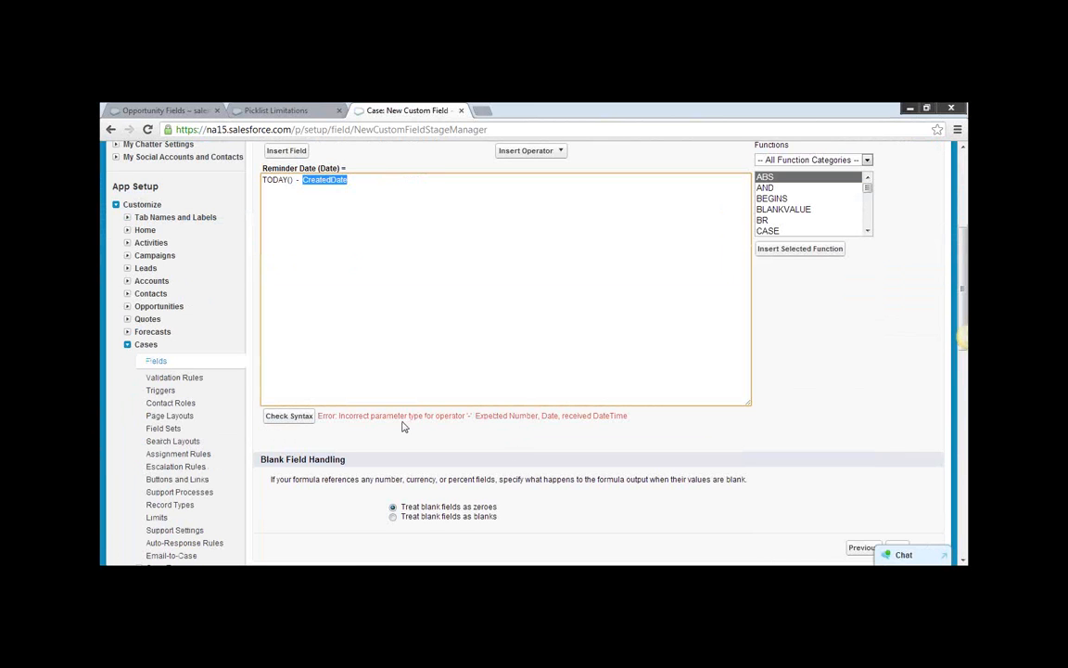
Wrap CreatedDate in a DATE() function within the formula and check the syntax again.
click(418, 352)
scroll(418, 353, up, 1)
scroll(418, 352, up, 1)
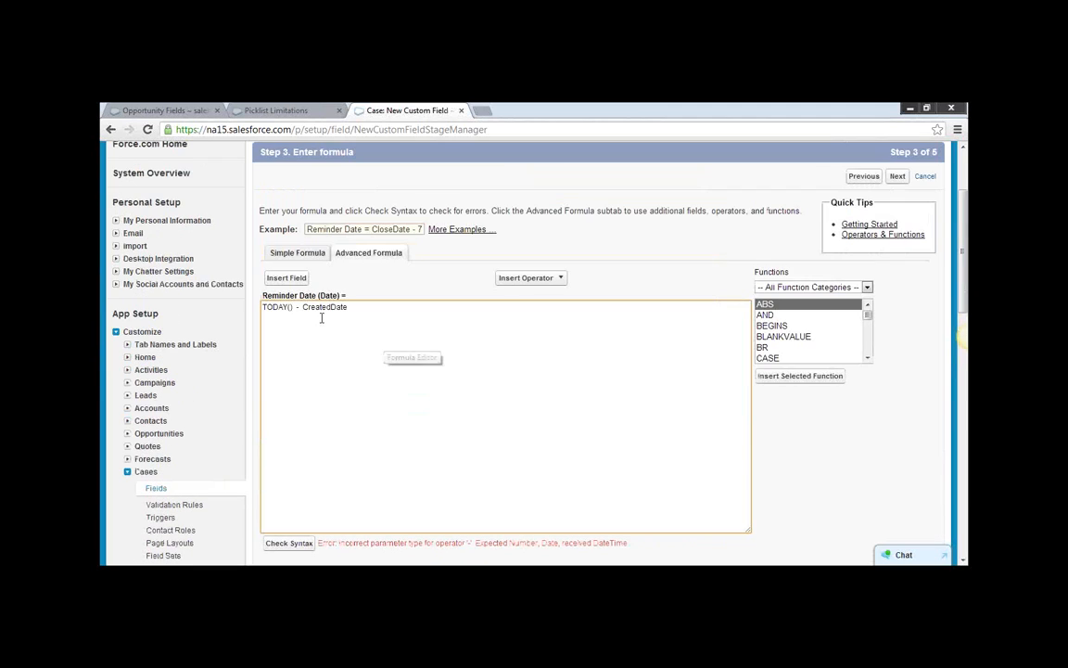
click(303, 306)
text(DATE()
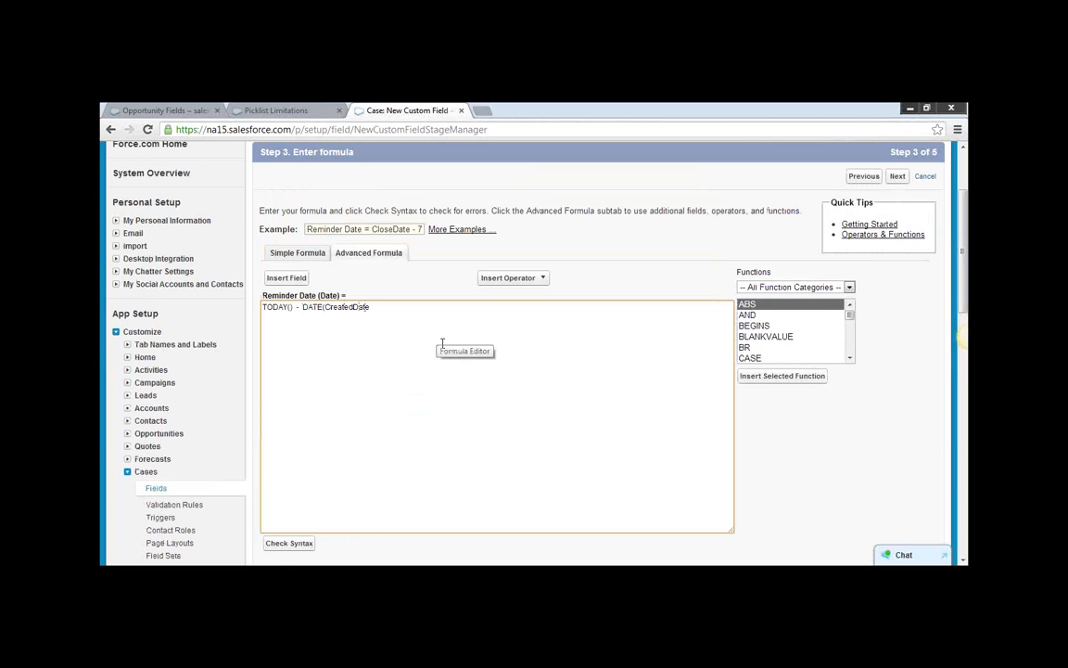
text())
scroll(432, 343, down, 1)
click(297, 479)
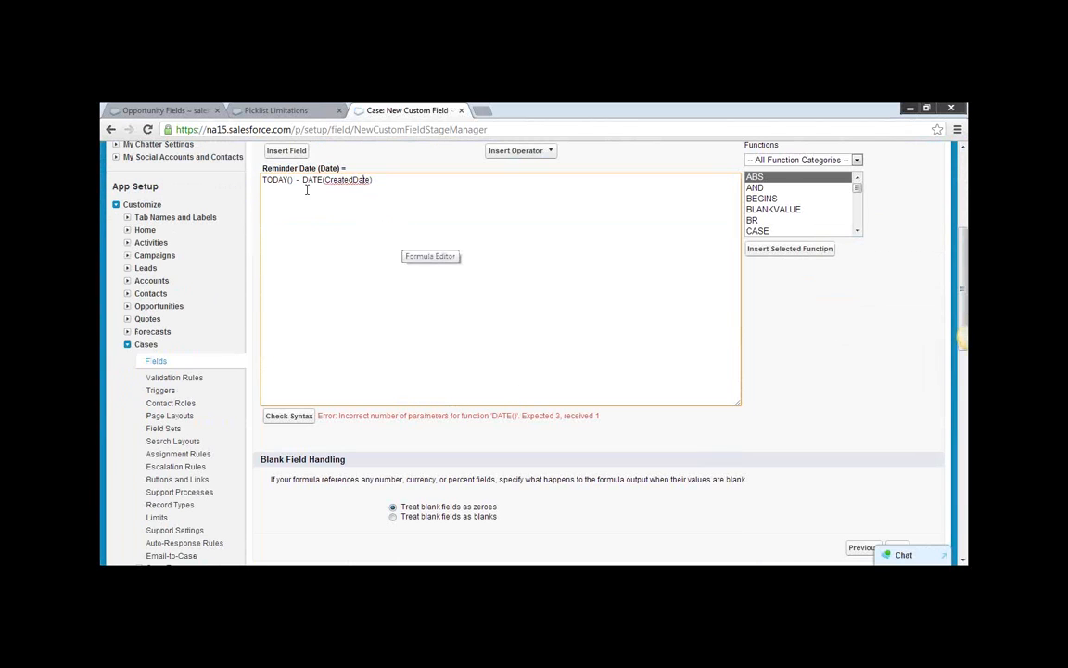
Remove the parentheses after TODAY in the formula and recheck the syntax.
drag(296, 179, 263, 179)
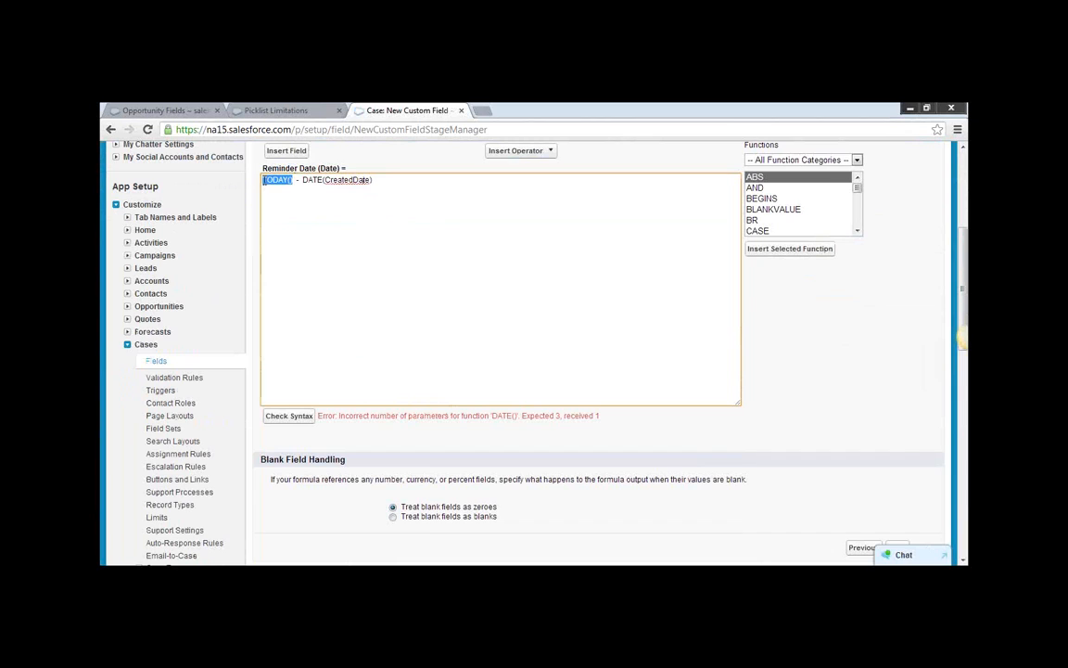
click(299, 180)
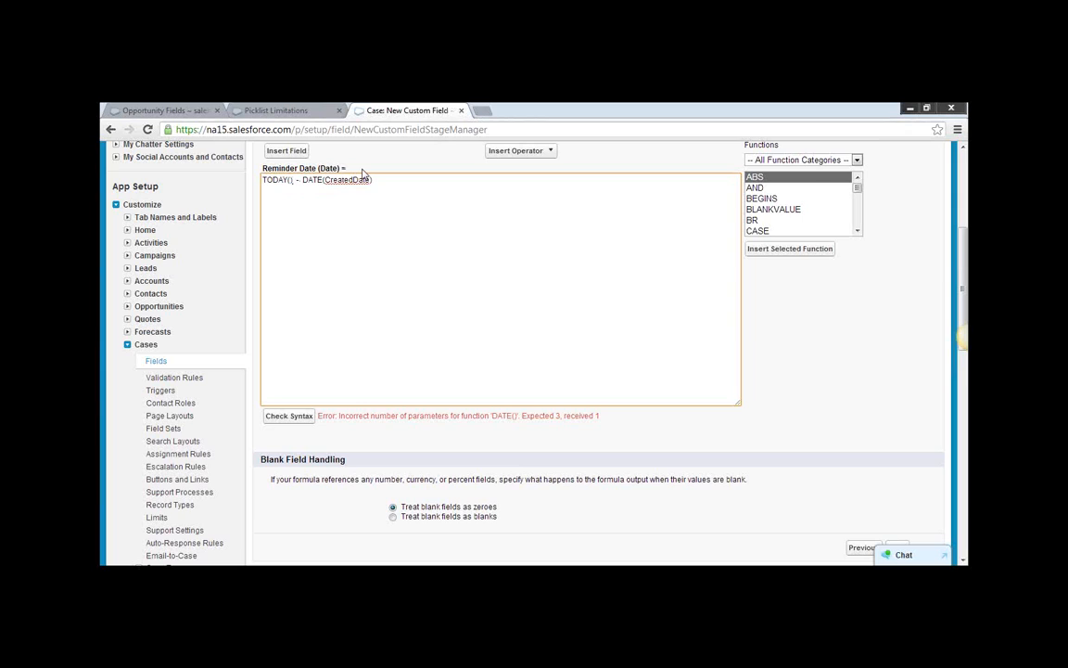
key(BackSpace)
key(BackSpace)
click(298, 418)
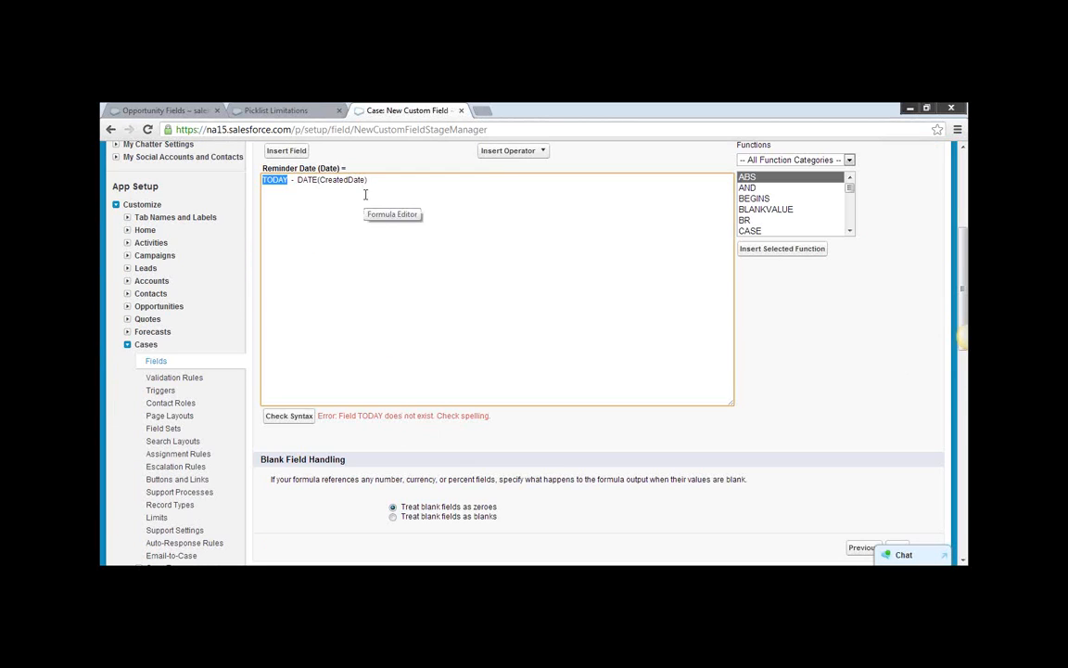
drag(370, 179, 265, 179)
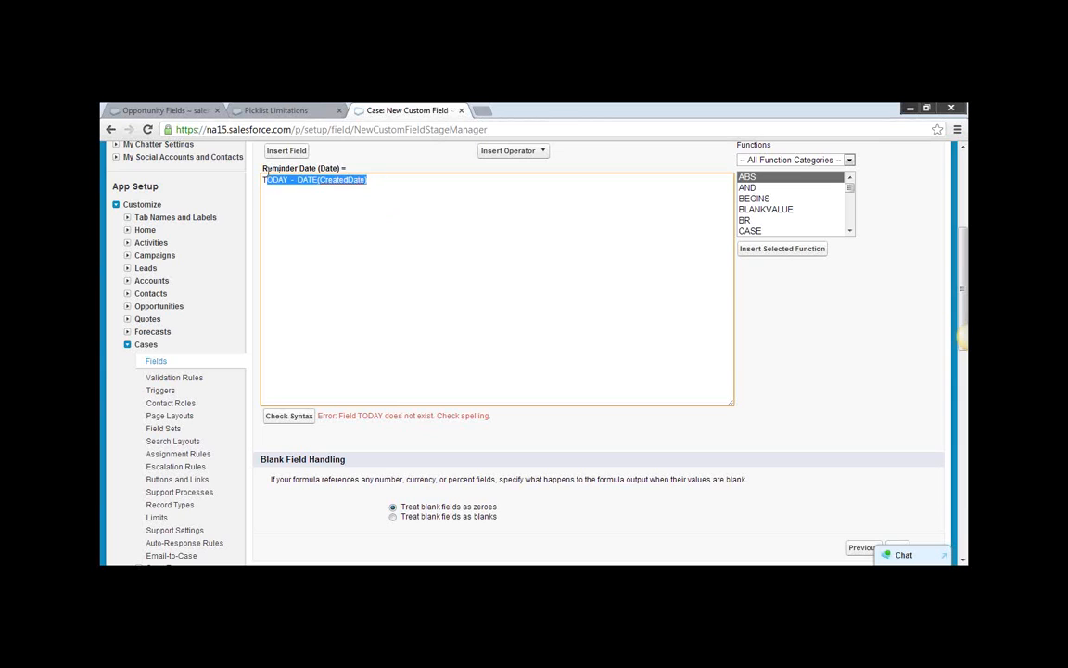
click(382, 212)
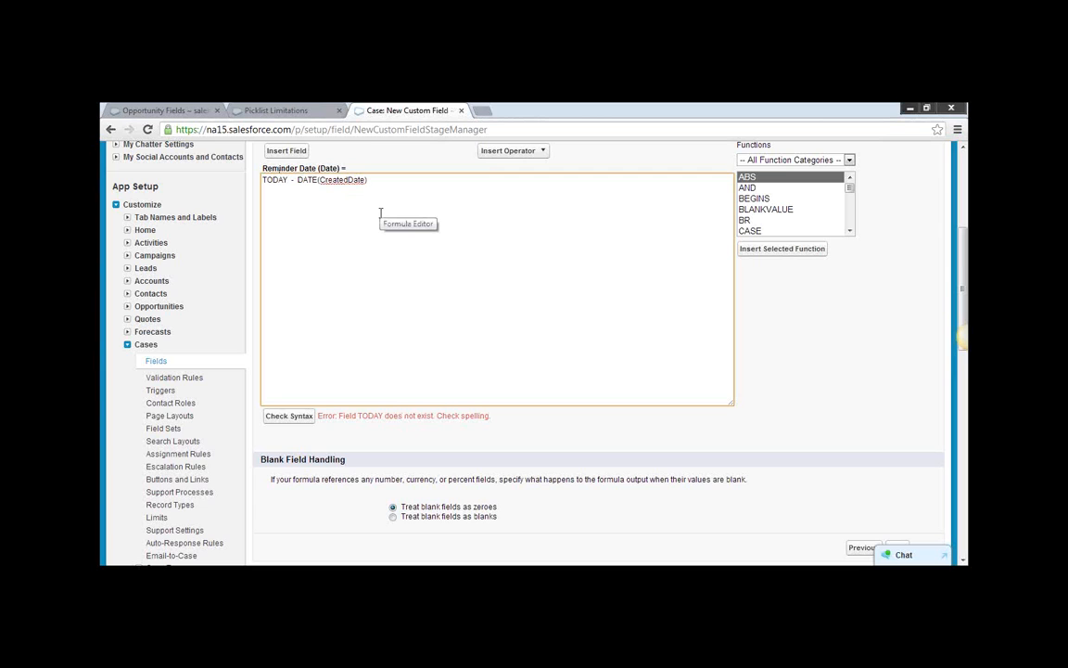
Replace the trial expression with the original Reminder Date formula CreatedDate + 3.
scroll(393, 209, up, 1)
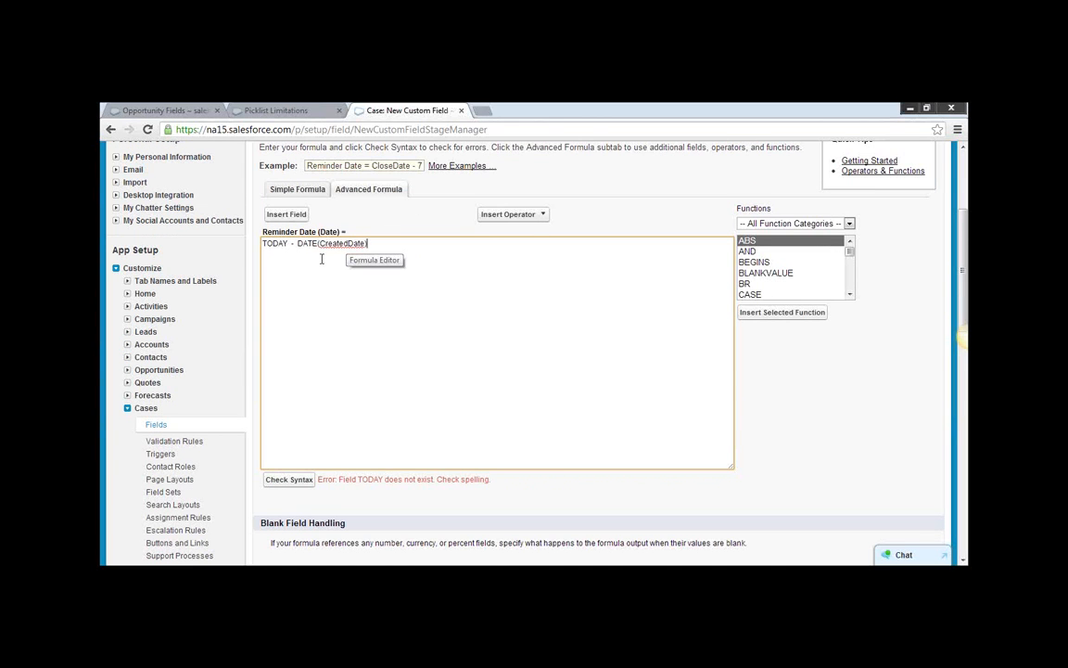
drag(290, 242, 446, 259)
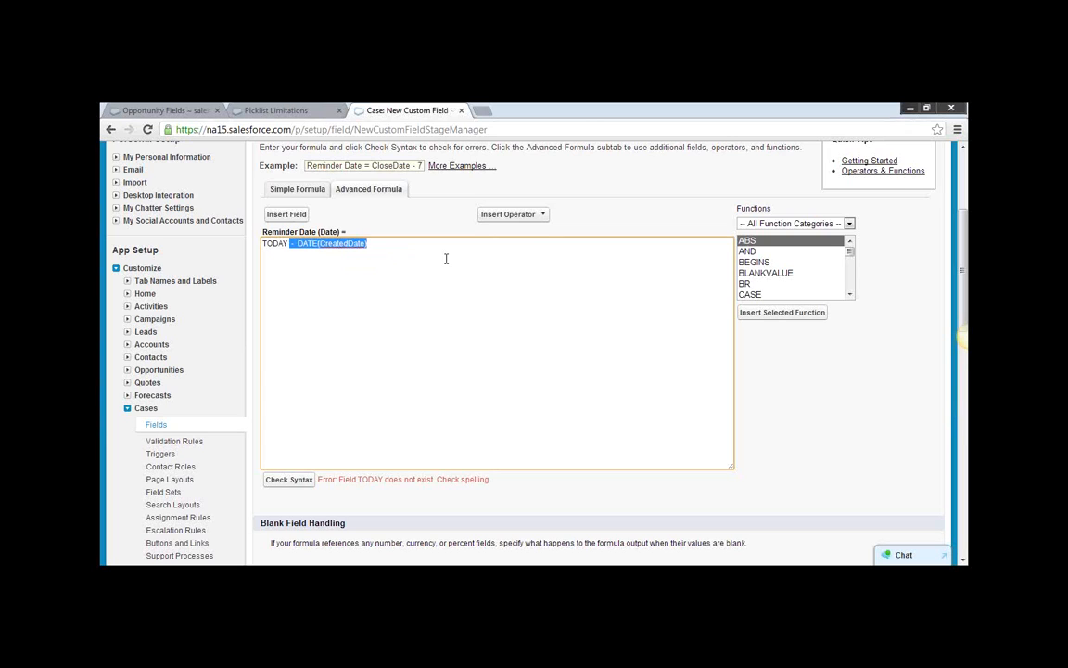
key(BackSpace)
key(BackSpace)
key(BackSpace)
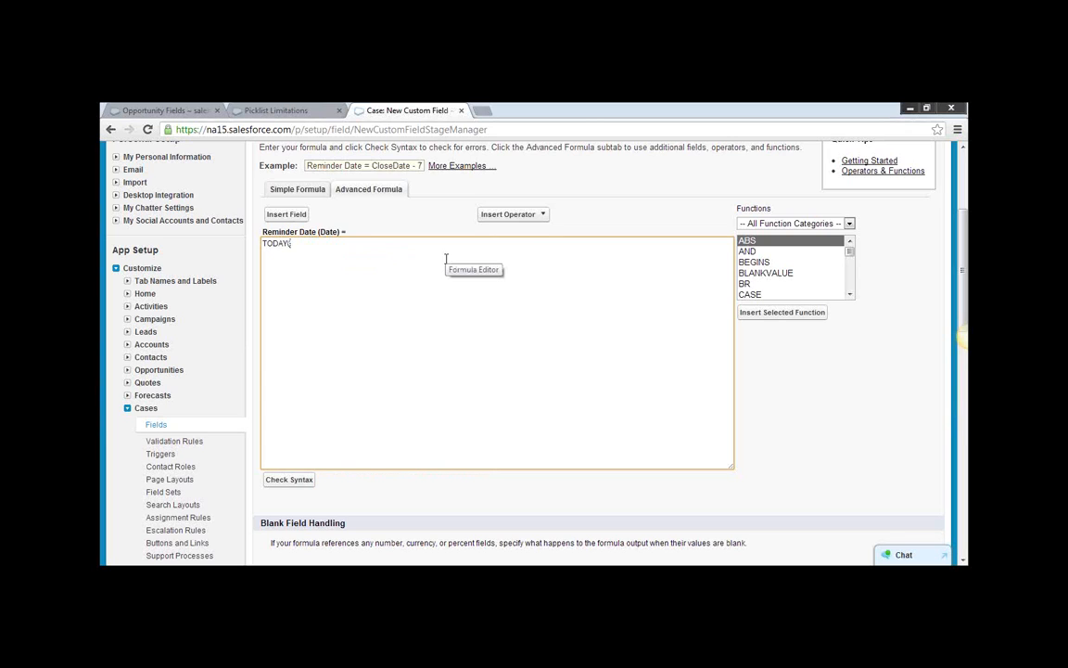
key(ctrl+z)
key(Right)
key(Right)
key(Right)
key(BackSpace)
key(BackSpace)
key(BackSpace)
key(BackSpace)
key(BackSpace)
key(BackSpace)
key(BackSpace)
key(BackSpace)
key(BackSpace)
key(BackSpace)
key(BackSpace)
key(BackSpace)
key(Delete)
key(Right)
key(Right)
key(Right)
key(Right)
key(BackSpace)
text(+ 3)
Check the syntax of the restored CreatedDate + 3 formula.
scroll(436, 269, down, 1)
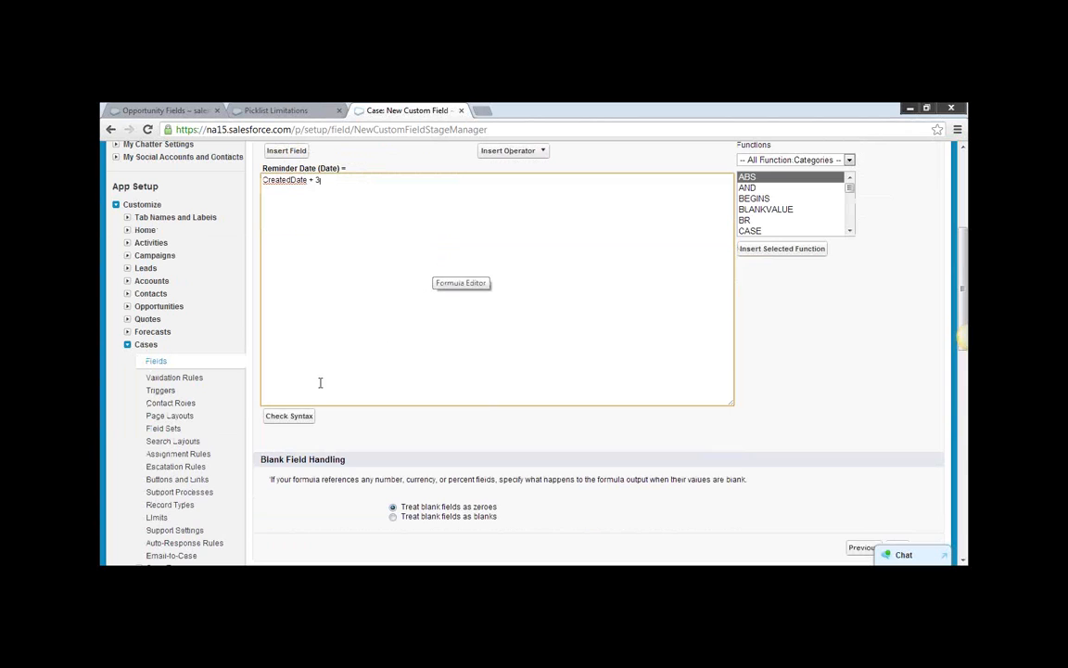
click(289, 419)
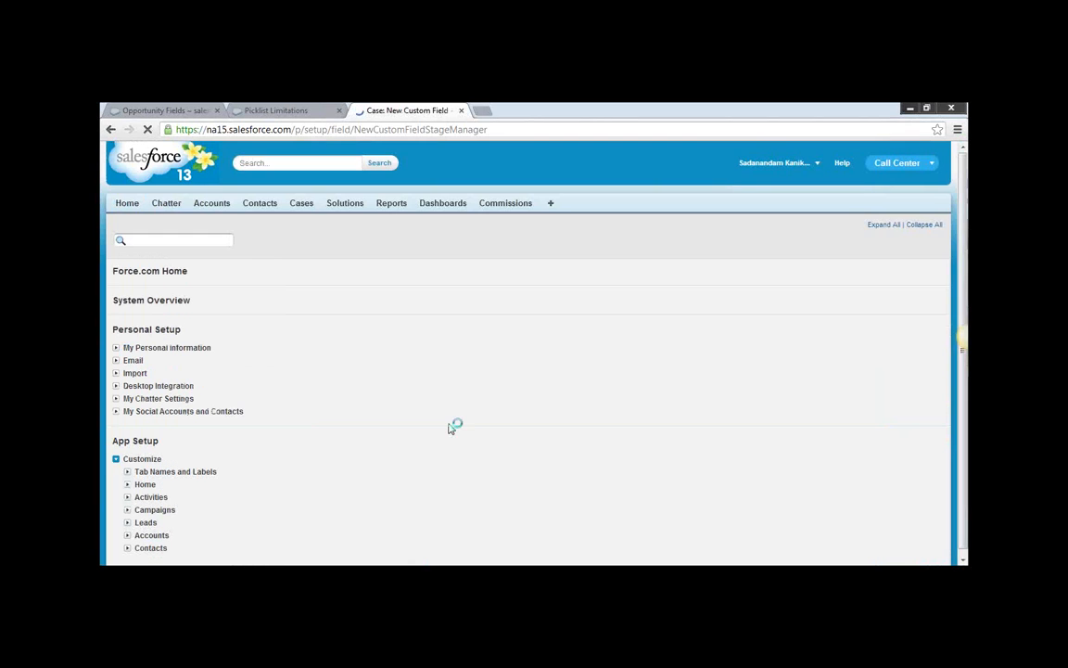
scroll(484, 432, down, 2)
scroll(533, 366, up, 2)
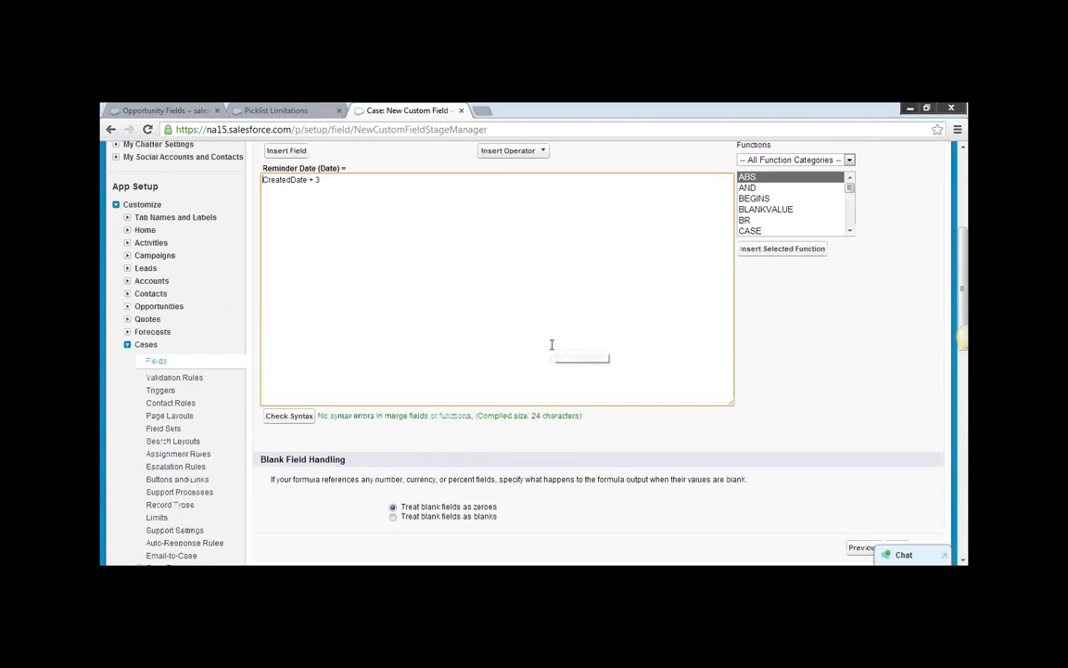
Browse the list of available formula functions past the date functions.
click(333, 181)
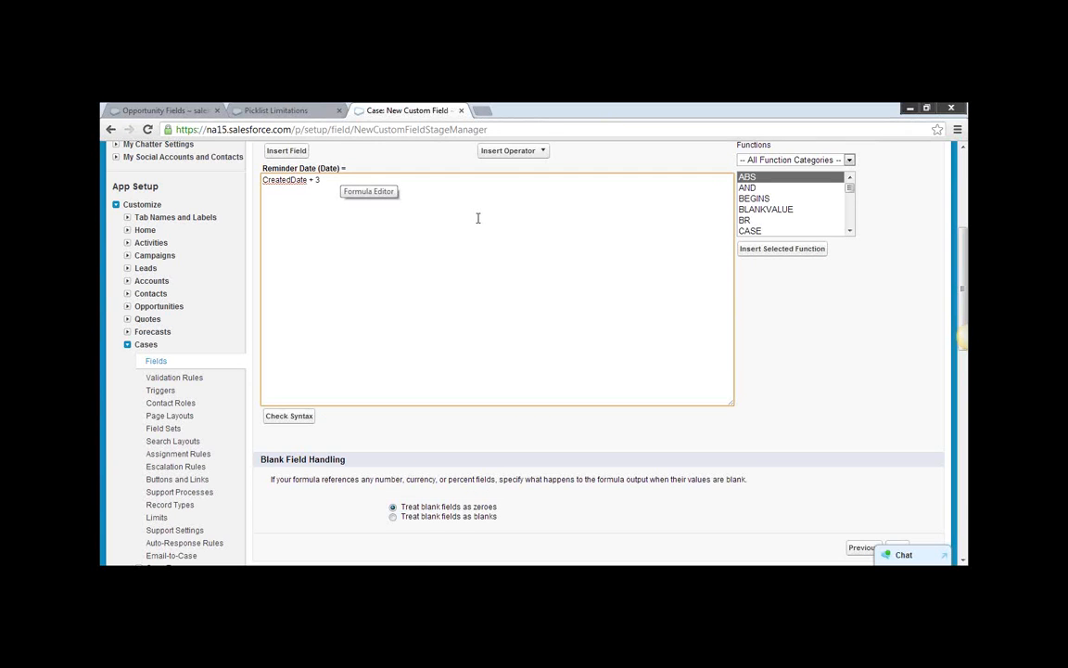
click(849, 231)
click(849, 232)
click(849, 232)
click(849, 232)
click(849, 231)
click(849, 232)
click(849, 232)
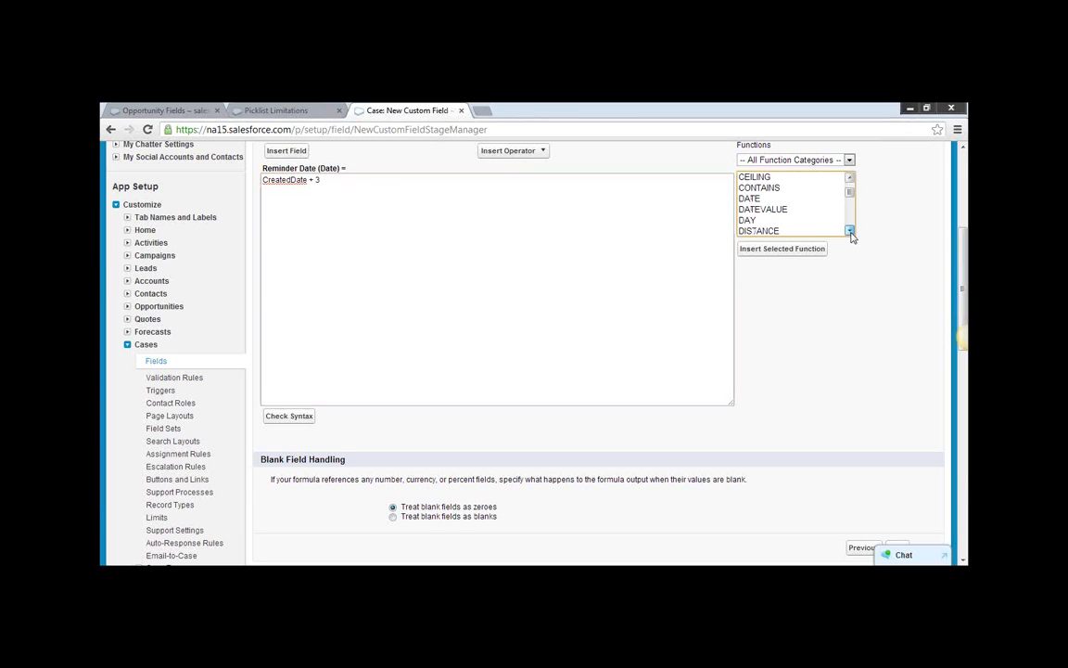
click(849, 231)
click(849, 232)
click(849, 231)
click(849, 232)
click(849, 231)
click(849, 231)
click(849, 232)
click(849, 232)
click(849, 232)
click(849, 231)
click(849, 231)
click(850, 232)
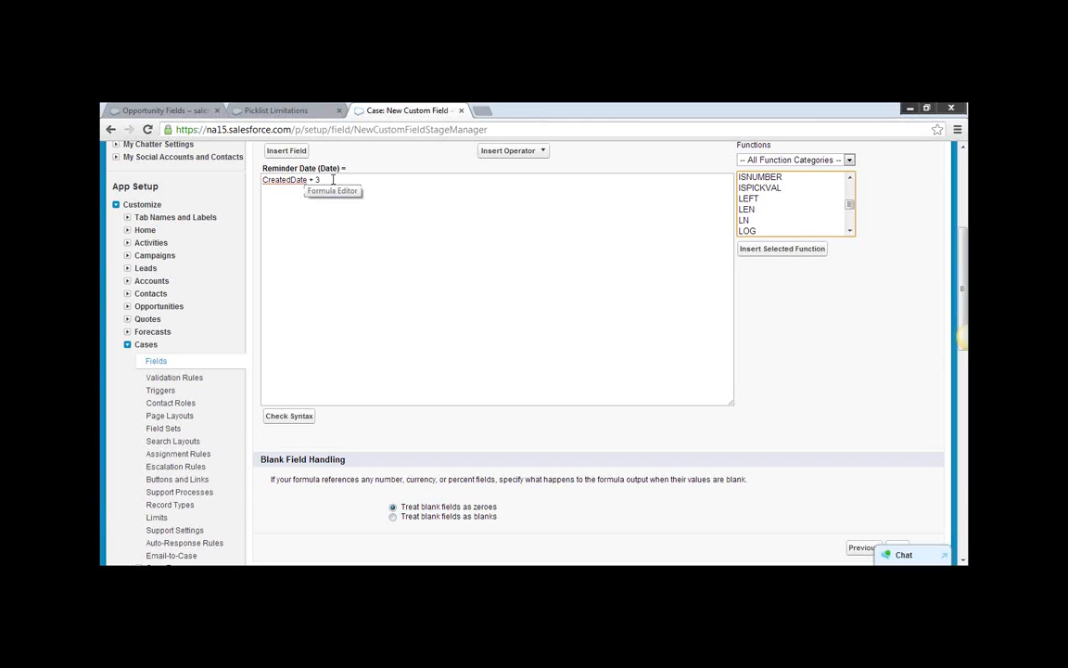
Replace the Reminder Date formula with TODAY() - CreatedDate and check its syntax.
click(360, 174)
key(BackSpace)
key(BackSpace)
key(BackSpace)
key(BackSpace)
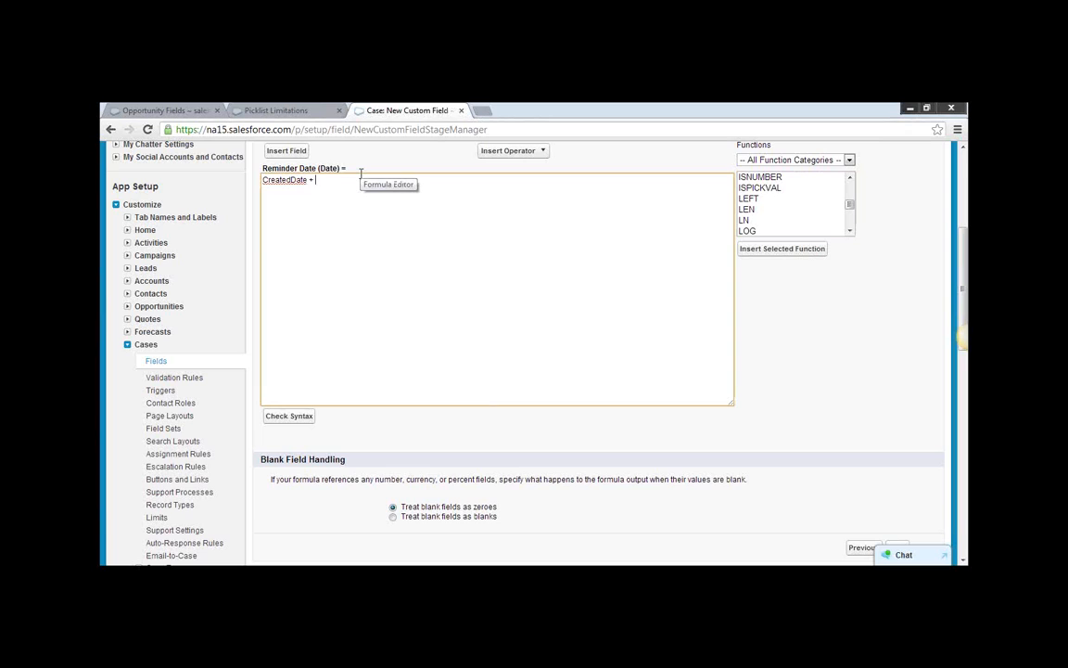
text(-)
text( TODA)
key(BackSpace)
key(BackSpace)
key(BackSpace)
key(BackSpace)
key(BackSpace)
key(BackSpace)
key(BackSpace)
key(BackSpace)
key(BackSpace)
key(BackSpace)
key(BackSpace)
key(BackSpace)
key(BackSpace)
key(BackSpace)
key(BackSpace)
key(BackSpace)
key(BackSpace)
key(BackSpace)
text(TOAAY() - Create)
key(BackSpace)
key(BackSpace)
key(BackSpace)
text(atedDate)
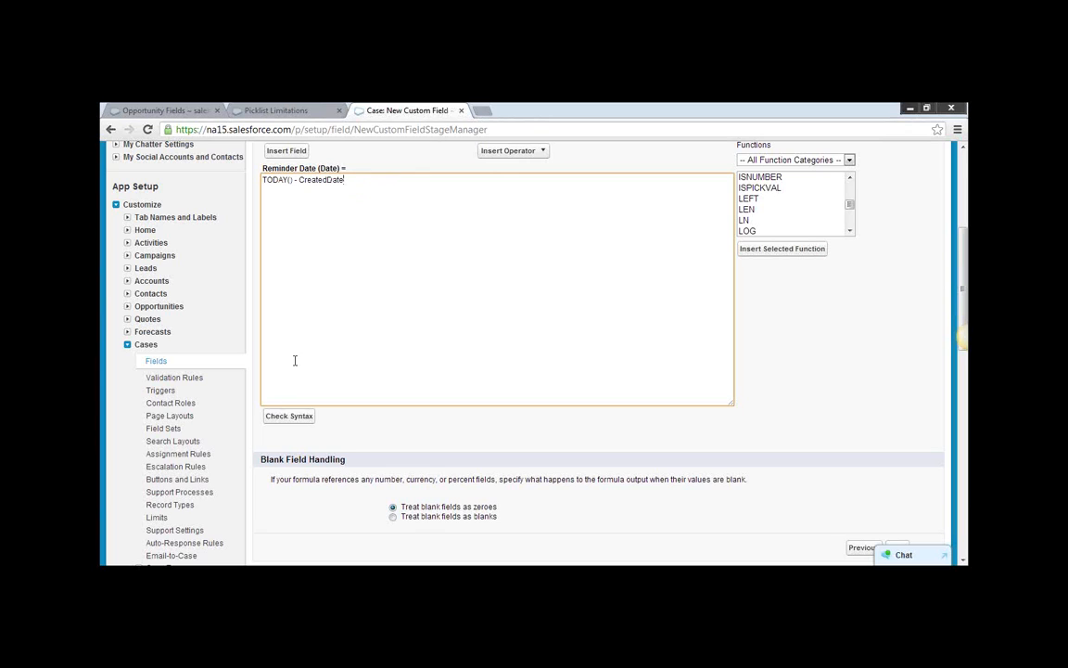
click(288, 419)
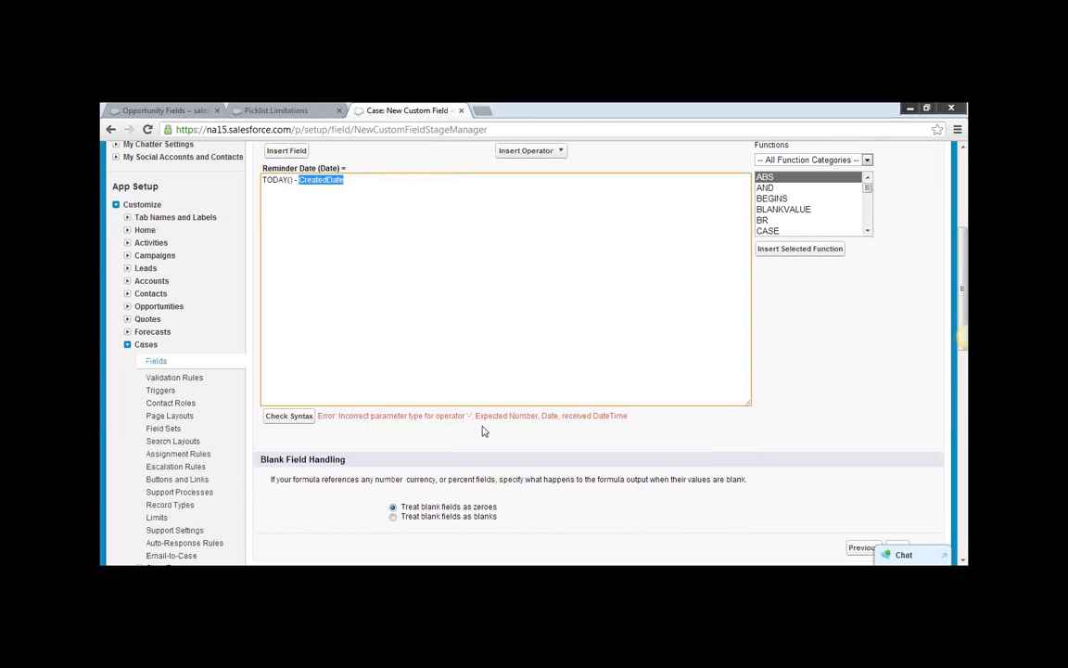
Compare the data types named in the syntax error with the CreatedDate field used in the formula.
drag(475, 416, 627, 416)
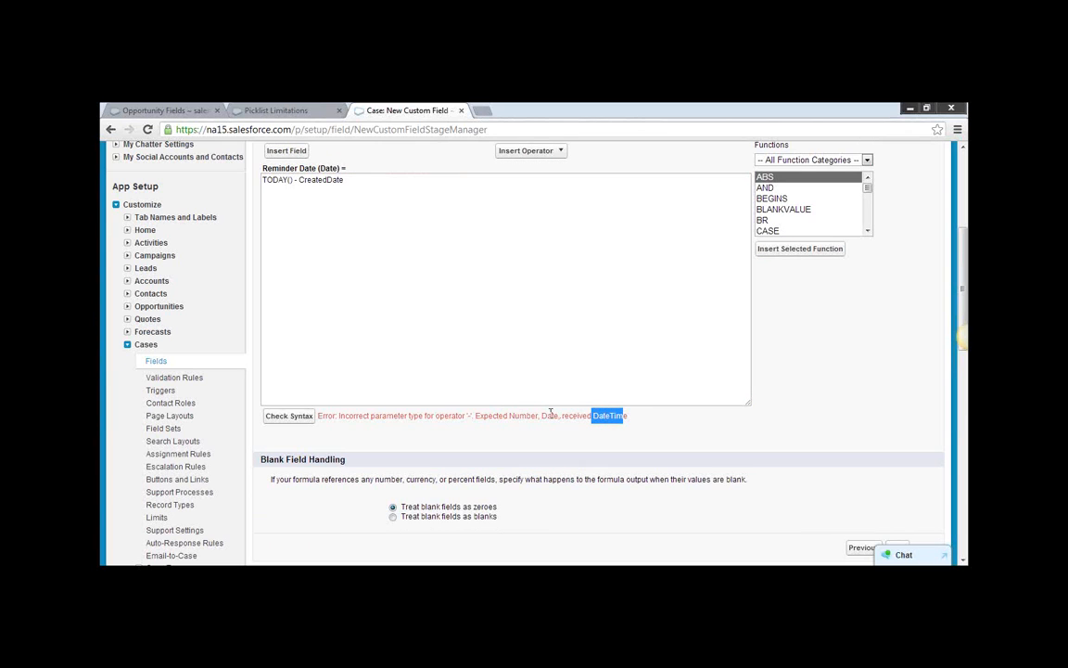
drag(509, 416, 538, 416)
double_click(549, 417)
drag(628, 416, 606, 416)
double_click(313, 180)
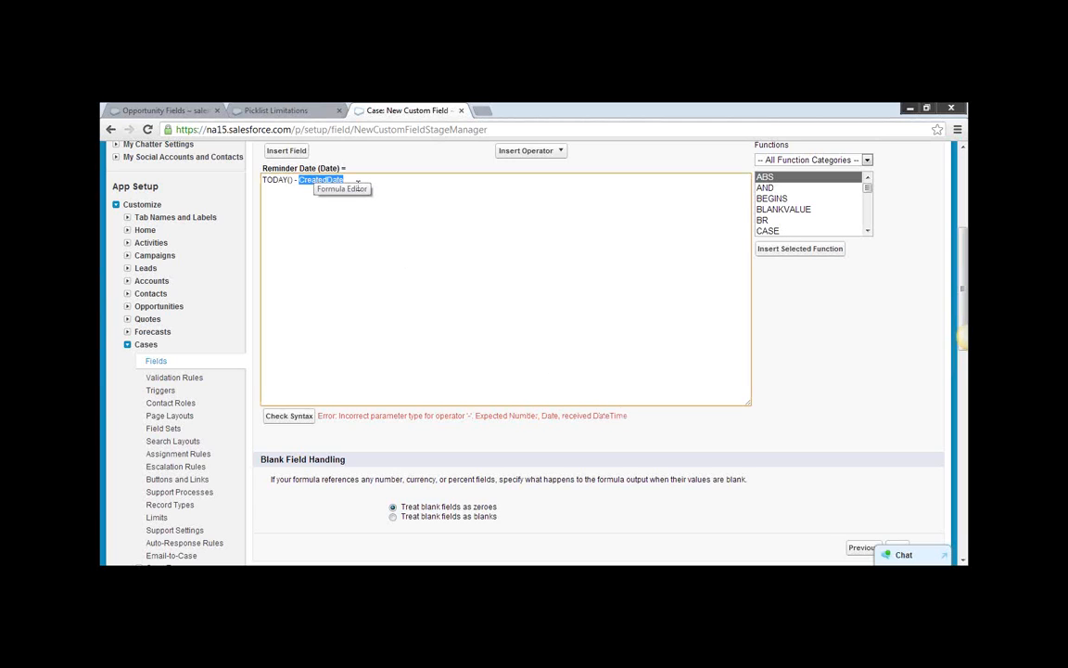
click(392, 190)
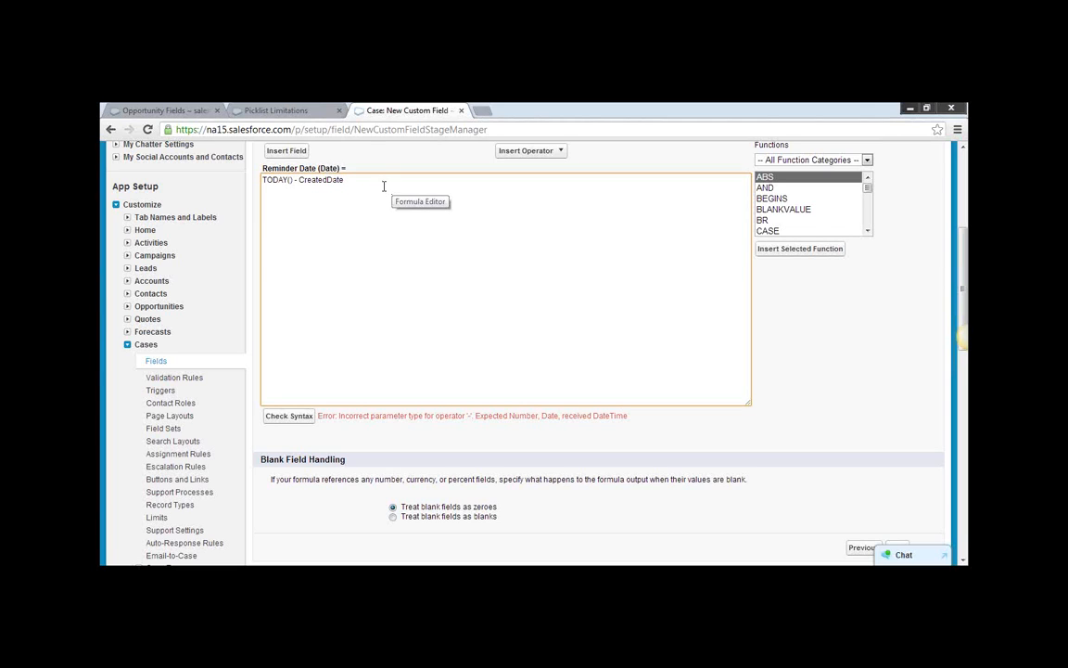
click(866, 231)
click(866, 231)
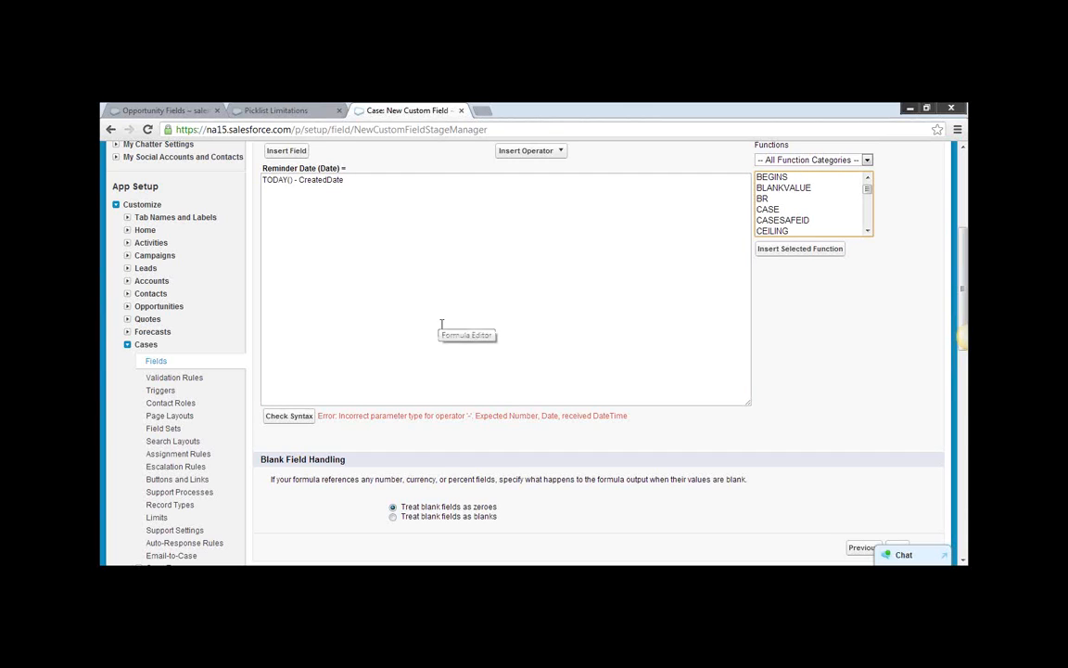
click(588, 302)
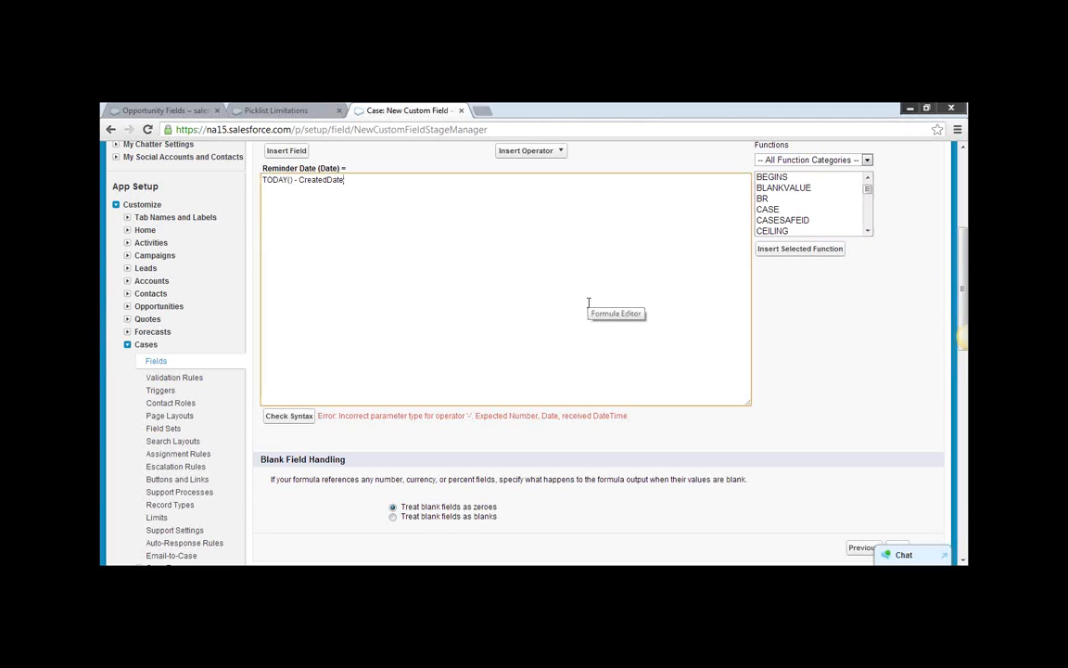
scroll(588, 302, up, 1)
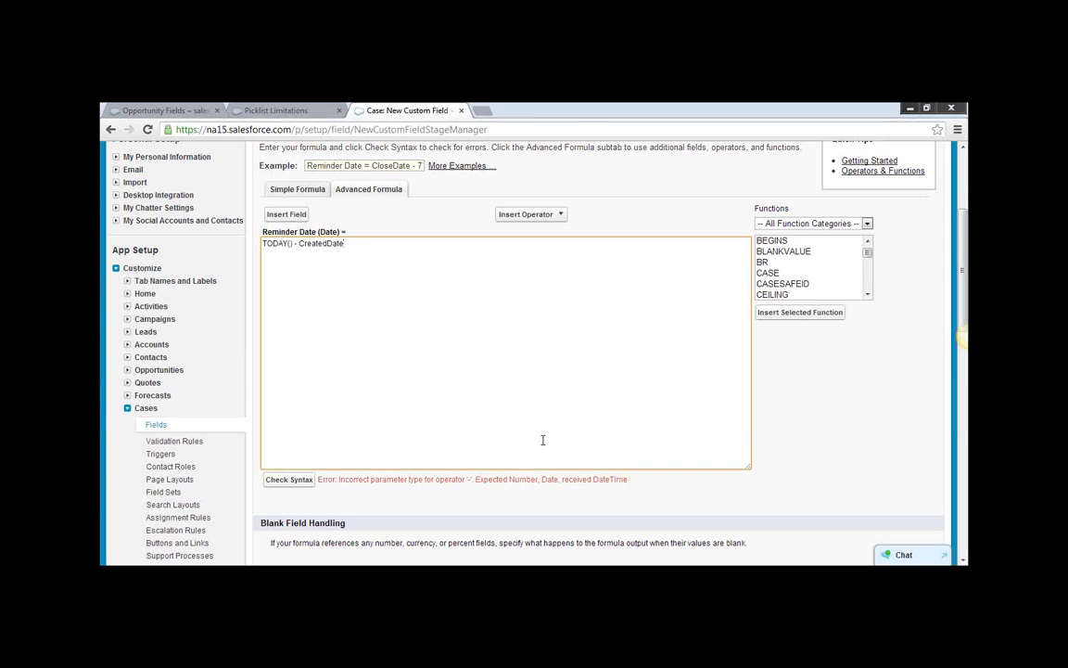
Look through the Date & Time functions, replace TODAY() with NOW in the Reminder Date formula, and check its syntax.
click(865, 225)
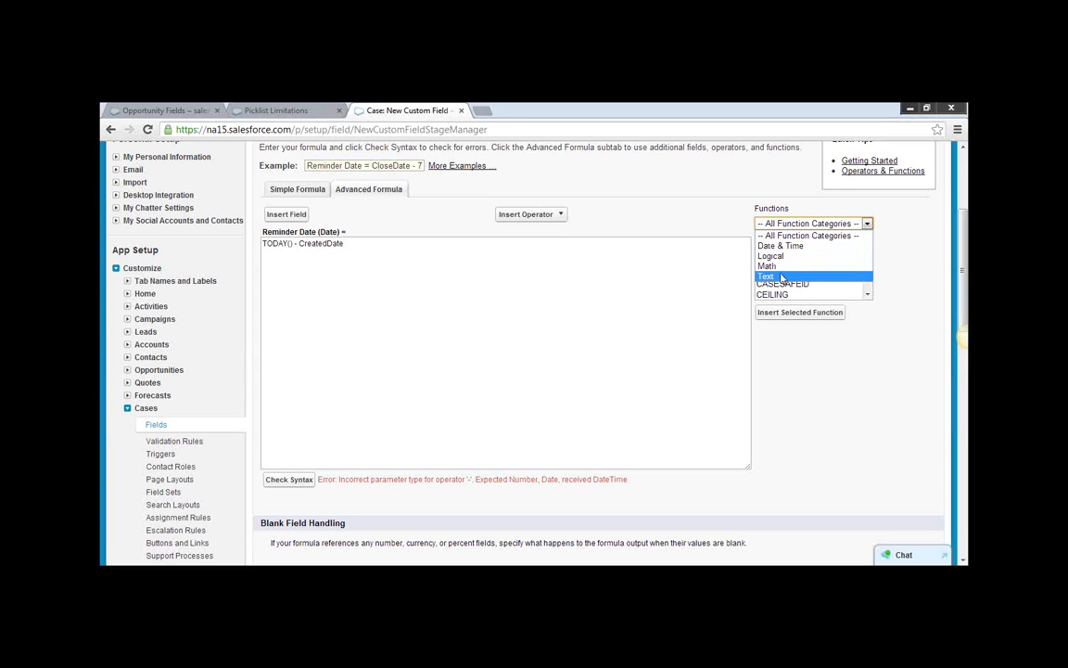
click(795, 246)
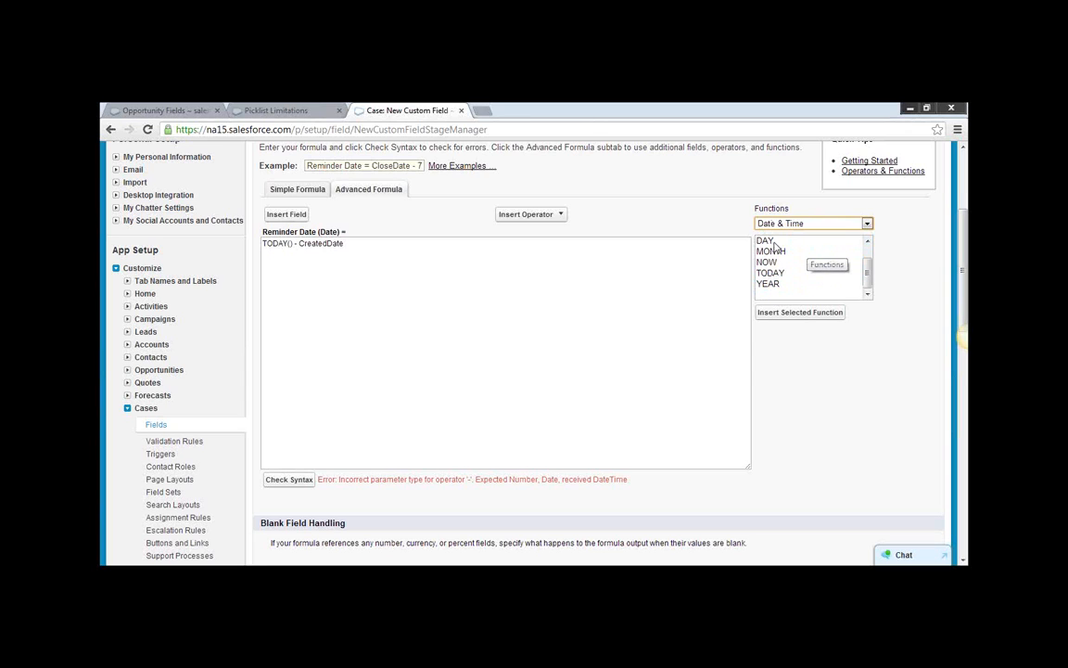
click(775, 242)
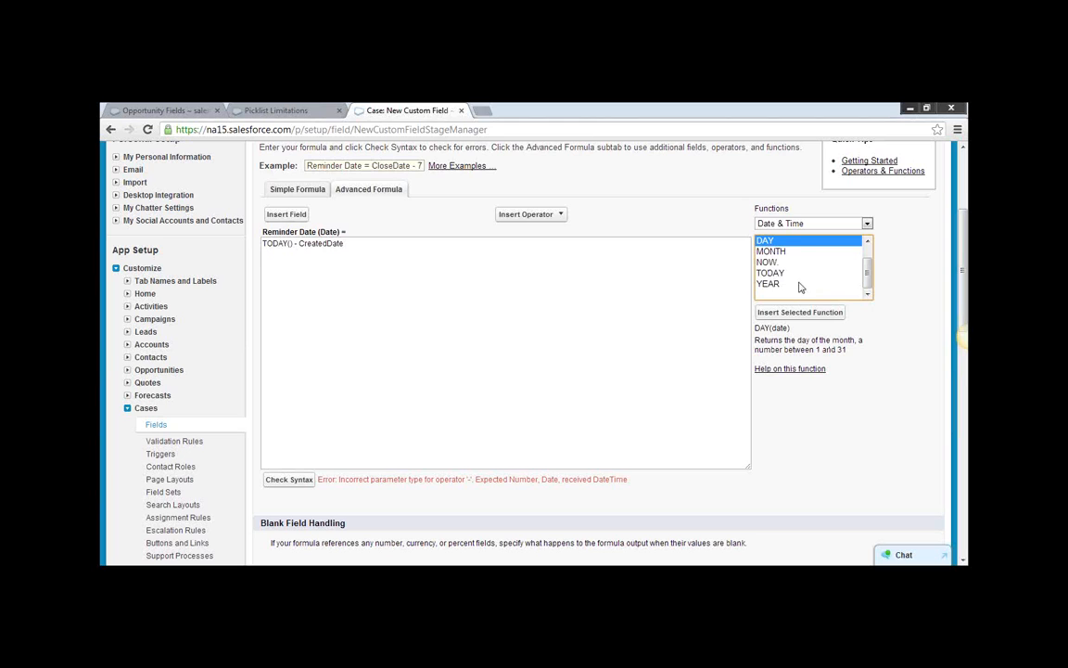
click(777, 254)
click(783, 263)
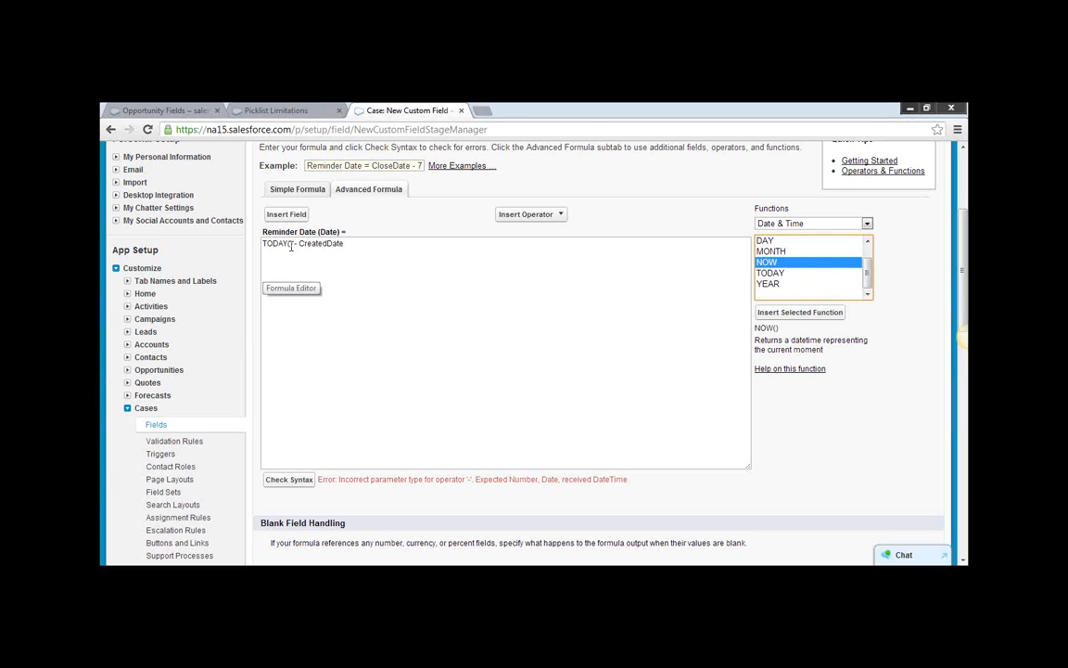
drag(263, 243, 293, 243)
text(NOW)
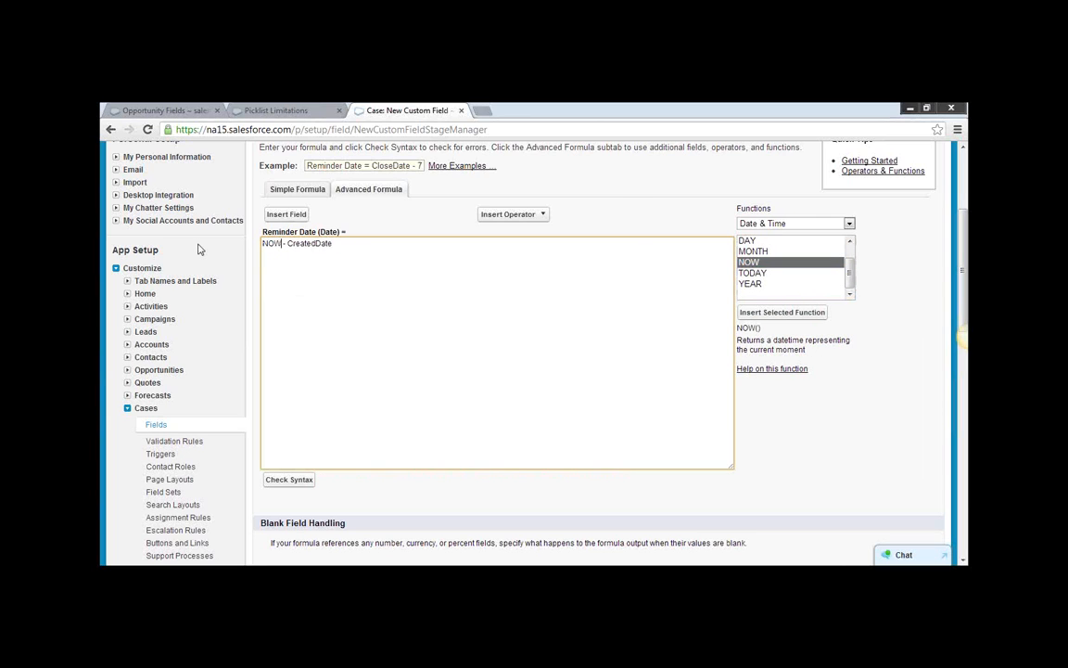
click(293, 484)
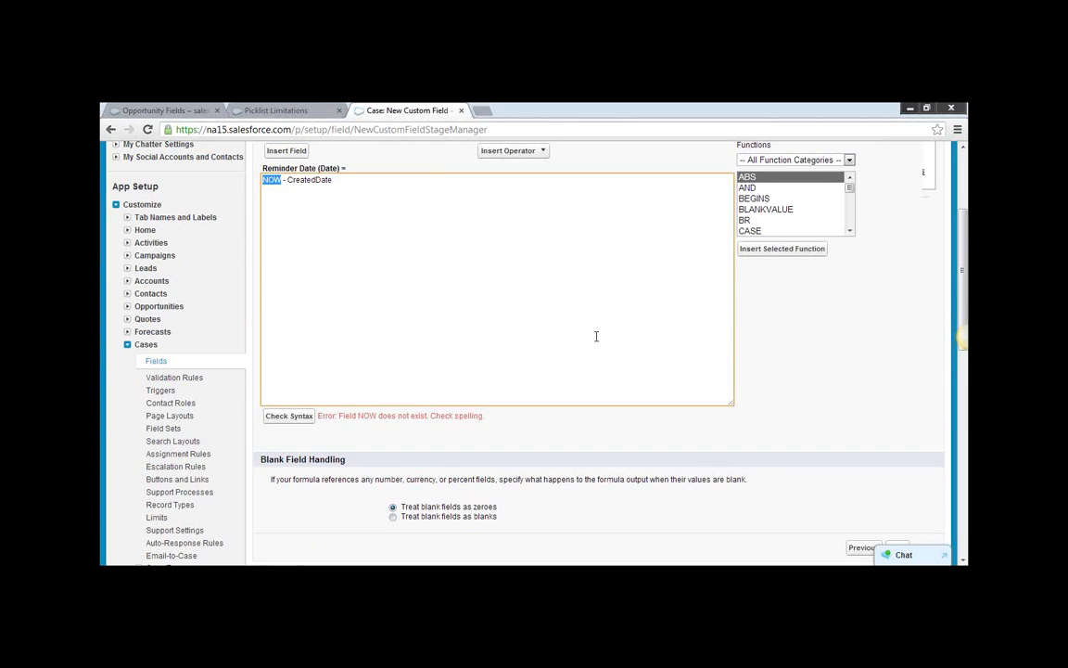
Correct the function in the Reminder Date formula to NOW() and check the syntax again.
scroll(596, 336, up, 1)
click(847, 225)
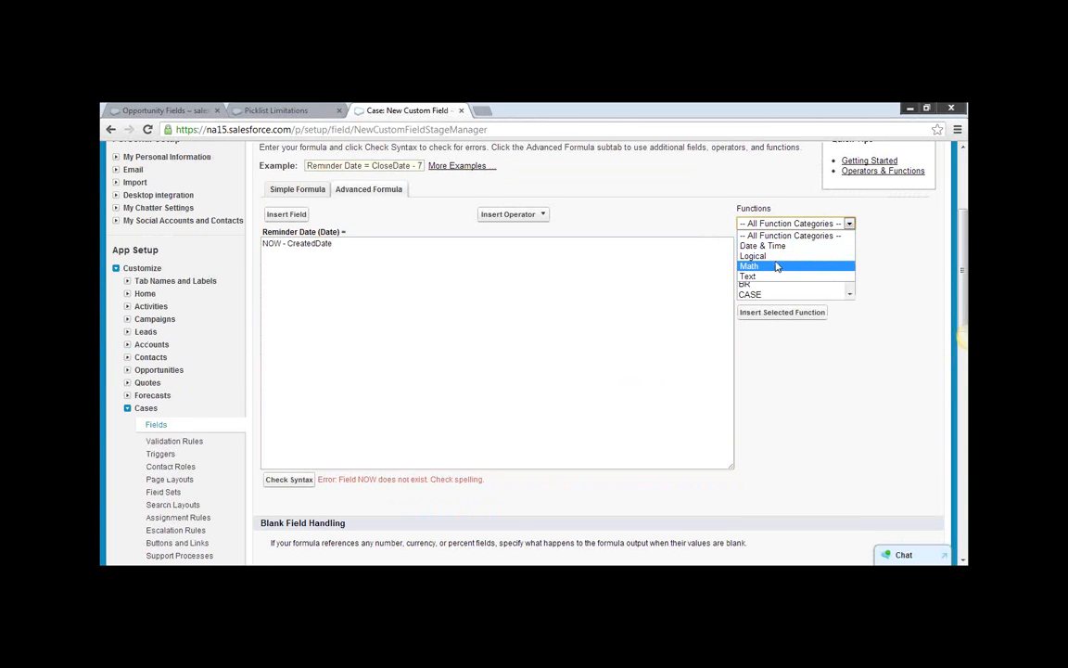
click(775, 249)
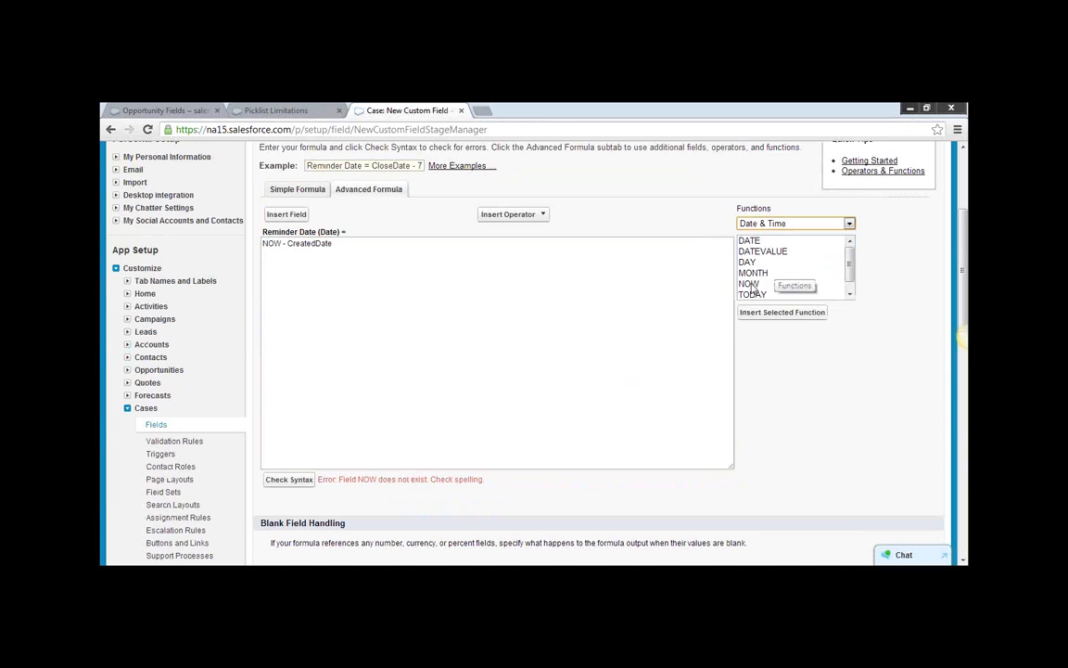
click(751, 283)
click(282, 243)
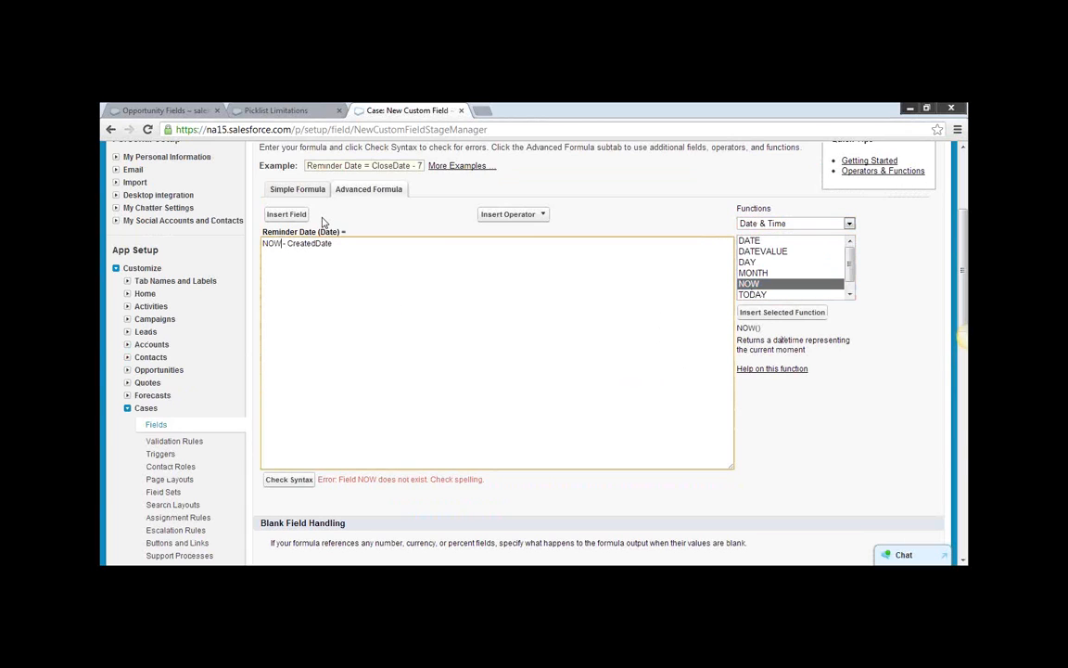
text(())
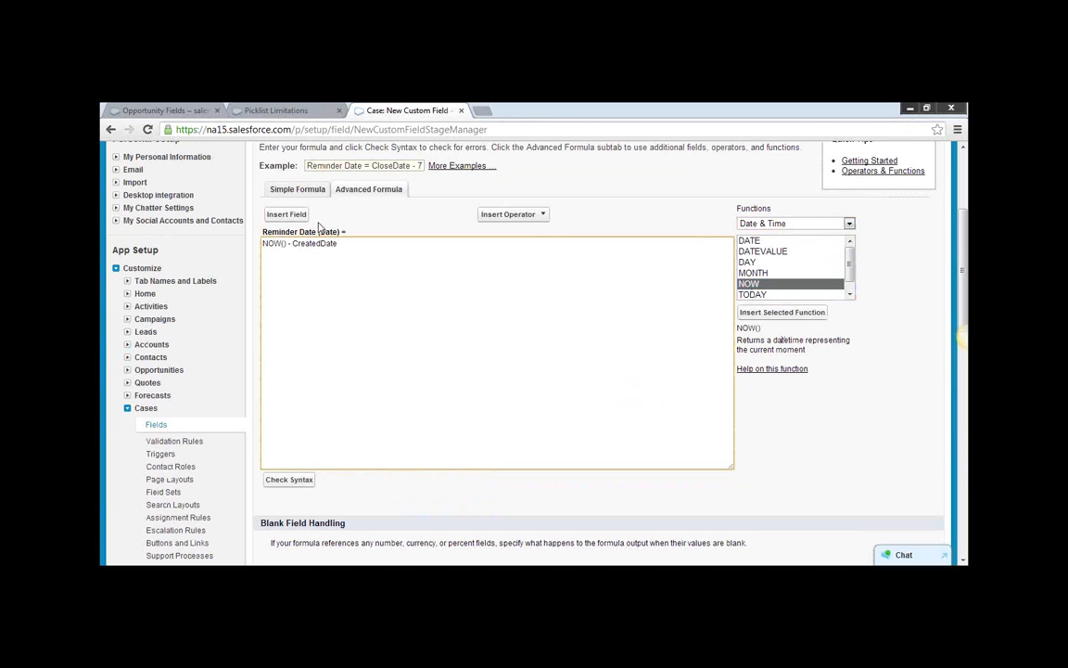
click(271, 479)
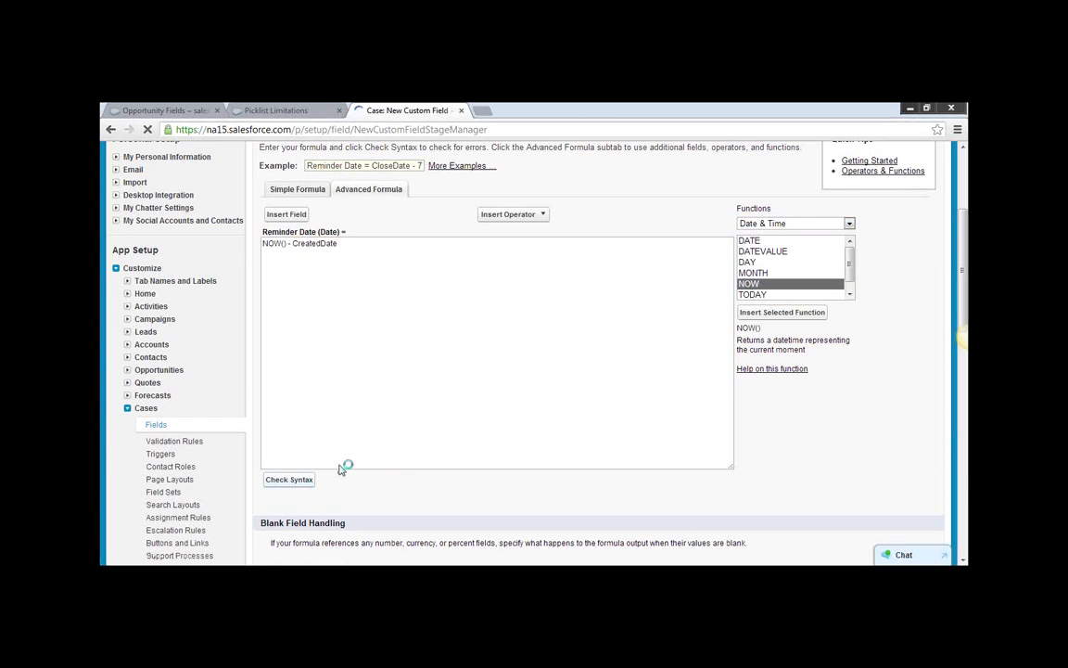
scroll(543, 488, down, 2)
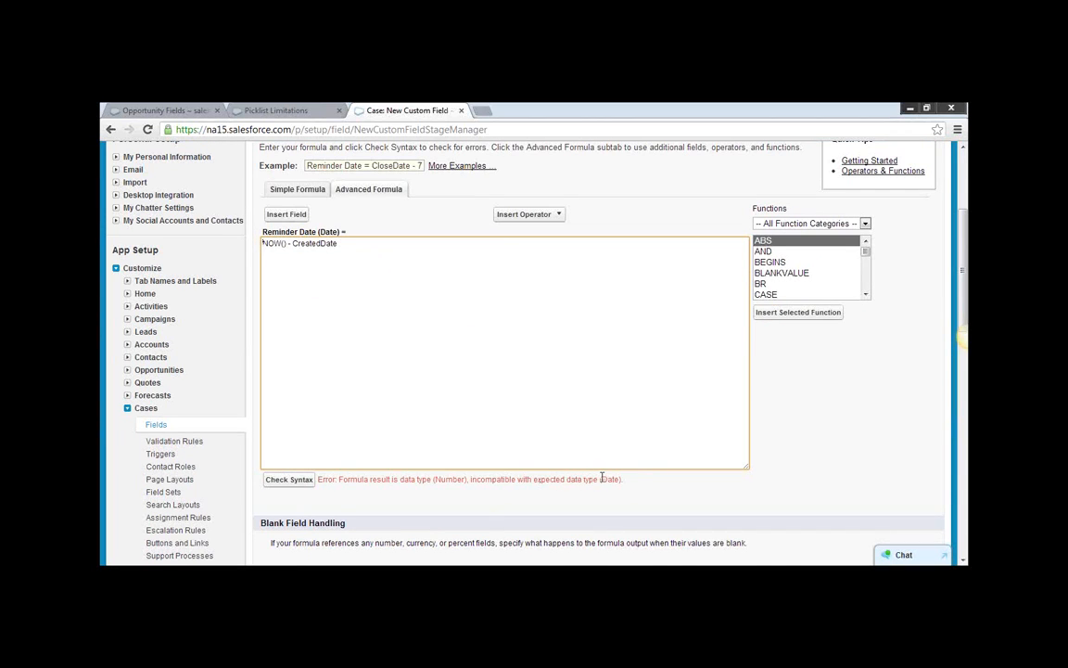
triple_click(455, 480)
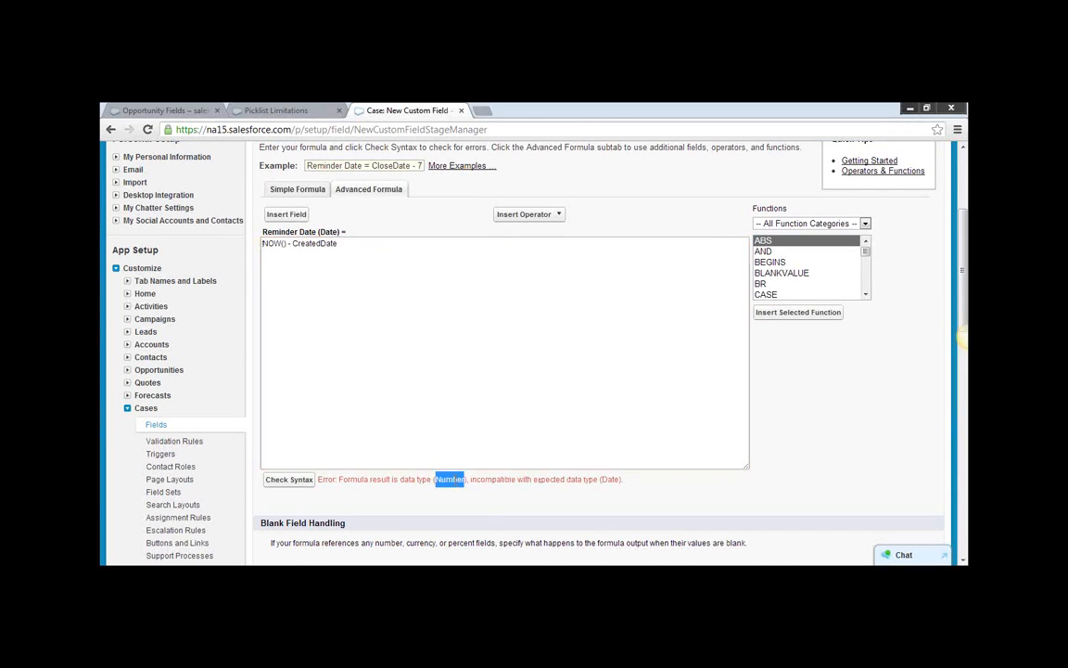
Abandon the Reminder Date field and start a new custom Case field with the Formula data type.
click(109, 129)
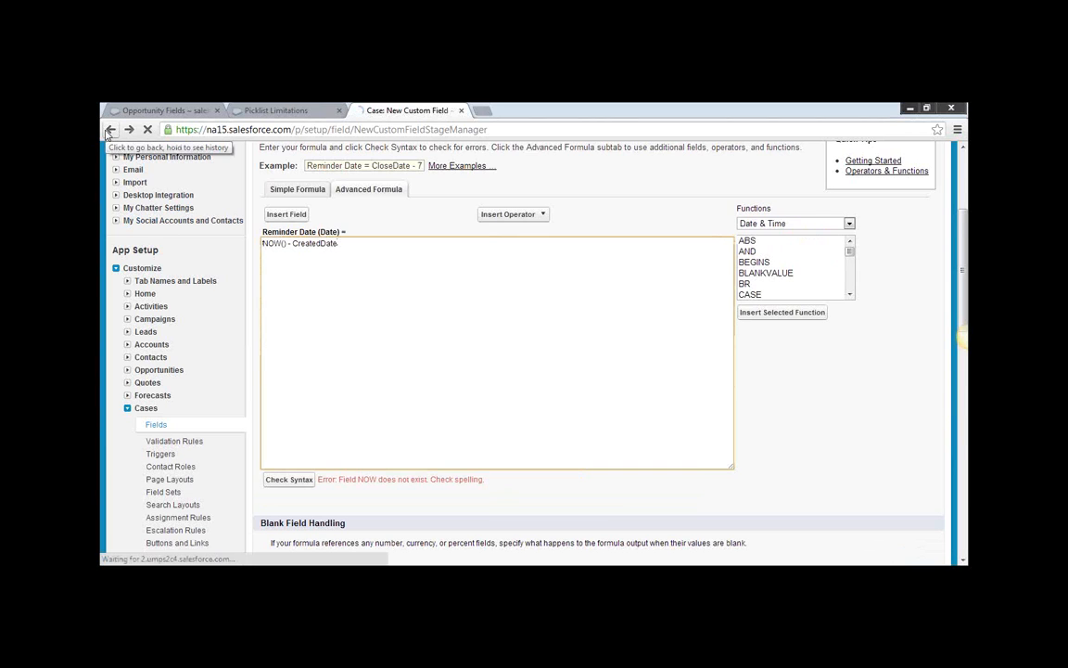
click(158, 425)
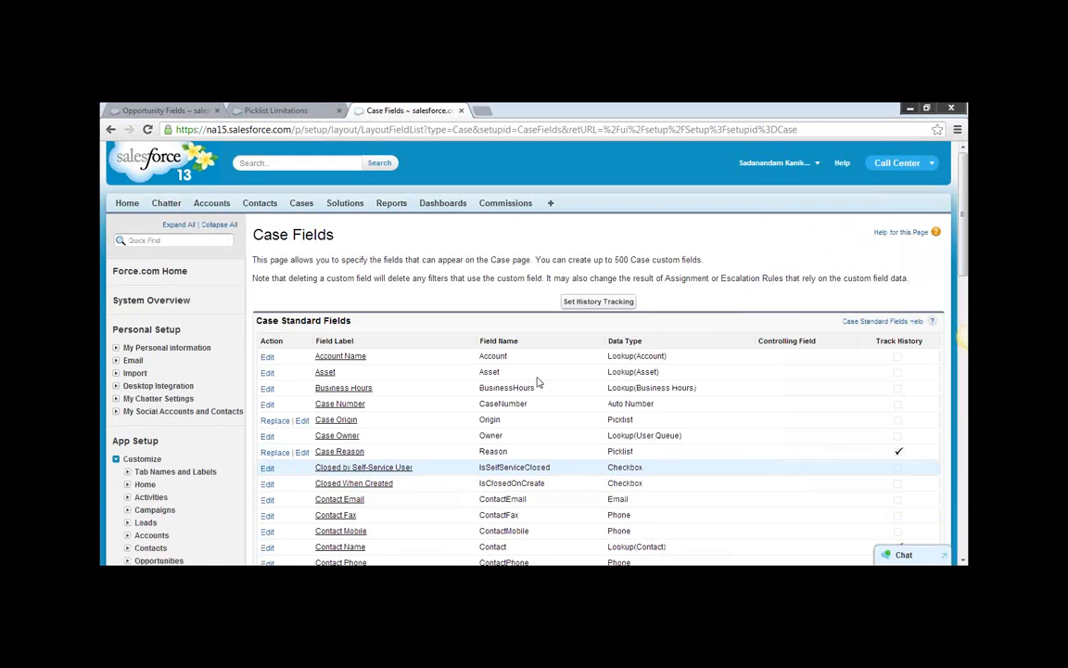
scroll(542, 381, down, 8)
click(480, 356)
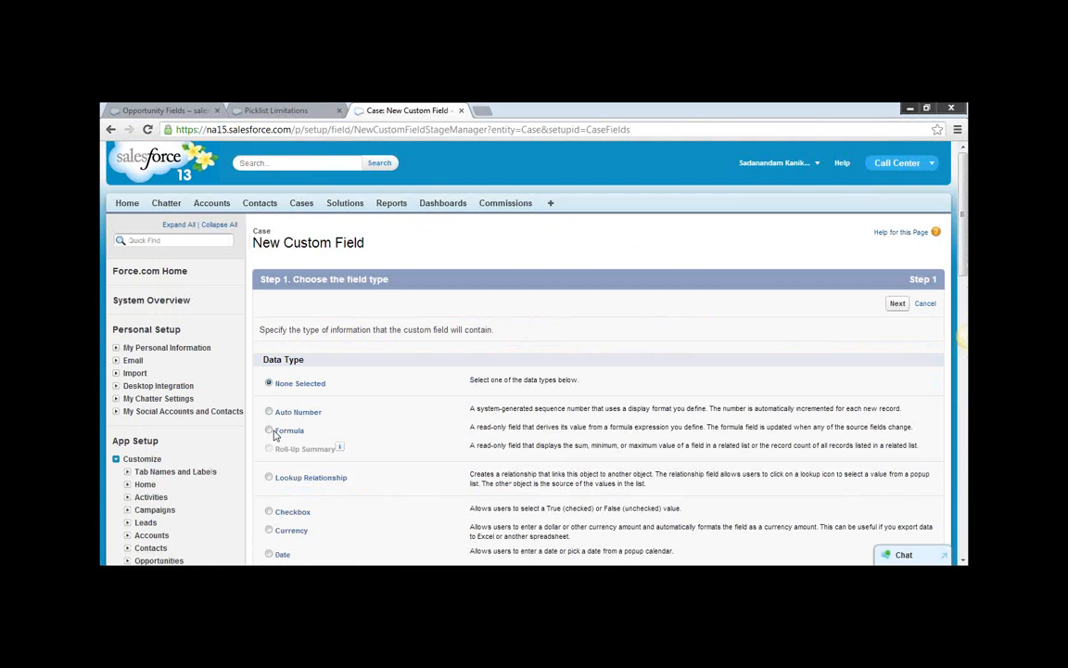
click(269, 429)
scroll(554, 476, down, 5)
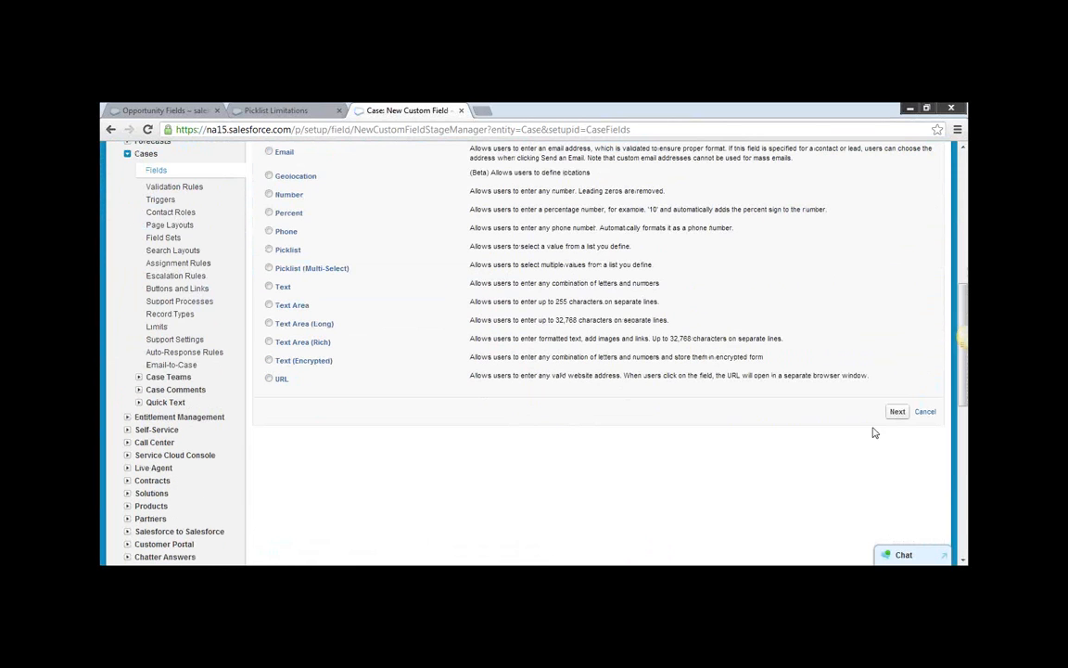
click(896, 413)
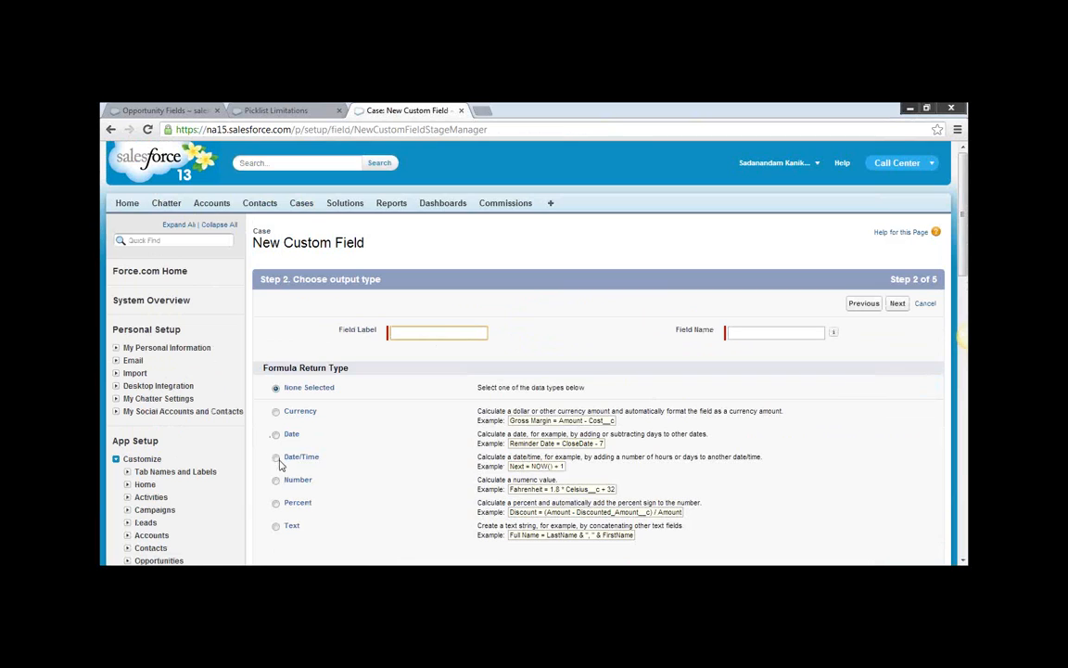
Label the formula field Age, choose Number as its return type, and proceed to the formula entry.
click(275, 481)
click(417, 332)
text(Age)
click(759, 332)
click(896, 305)
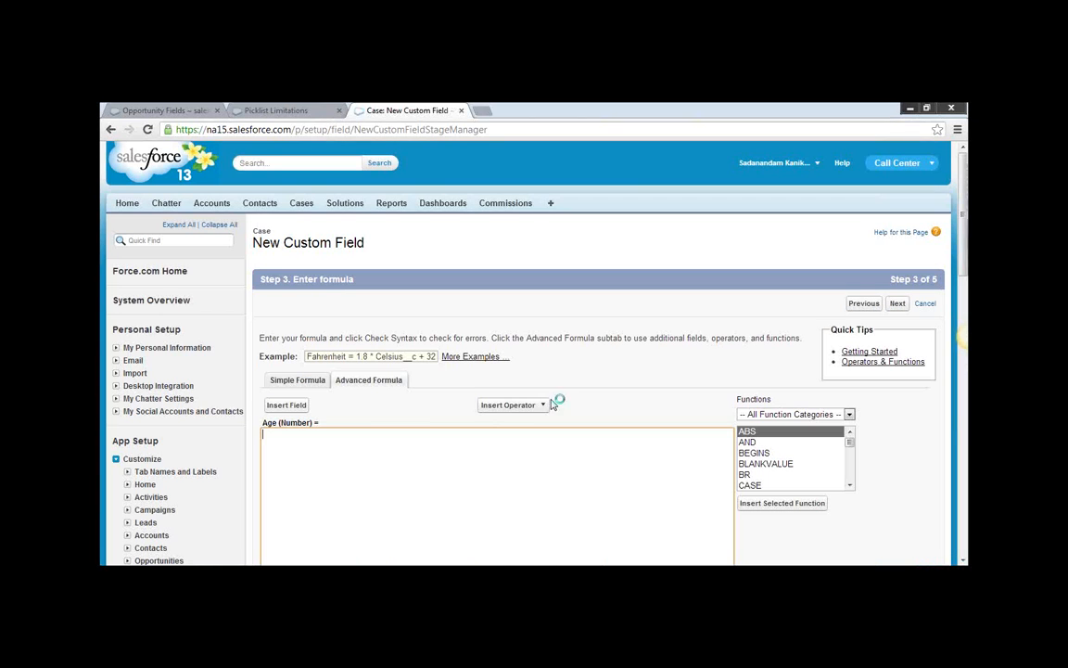
Enter the Age formula as NOW() - CreatedDate, inserting the Date/Time Opened field, and check its syntax.
text(NOW() -)
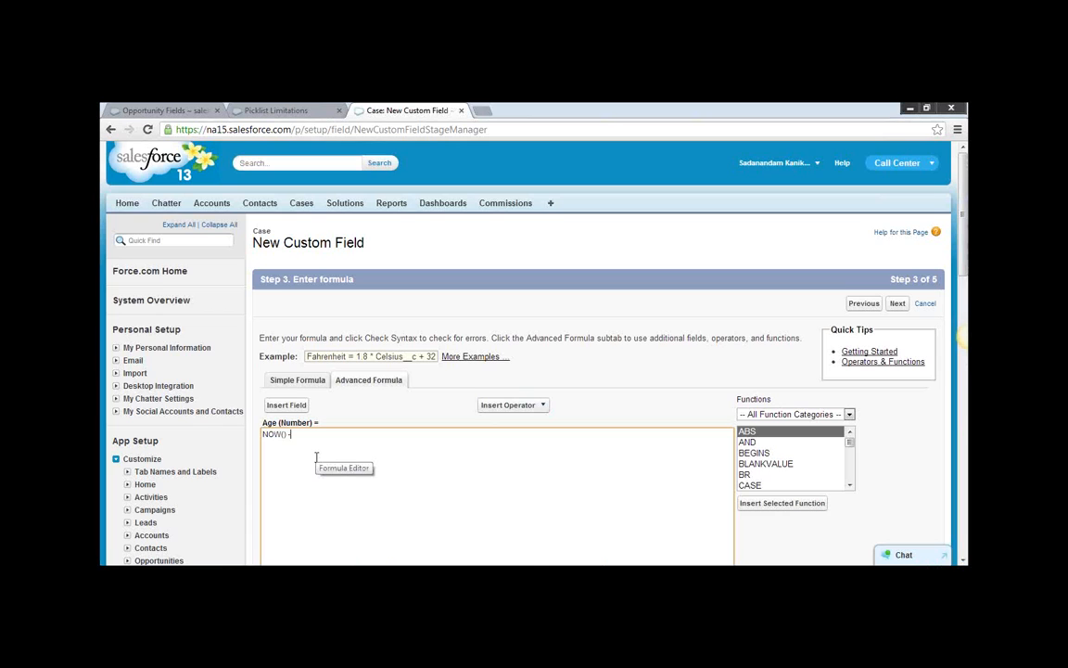
click(286, 405)
click(492, 366)
click(493, 368)
click(413, 372)
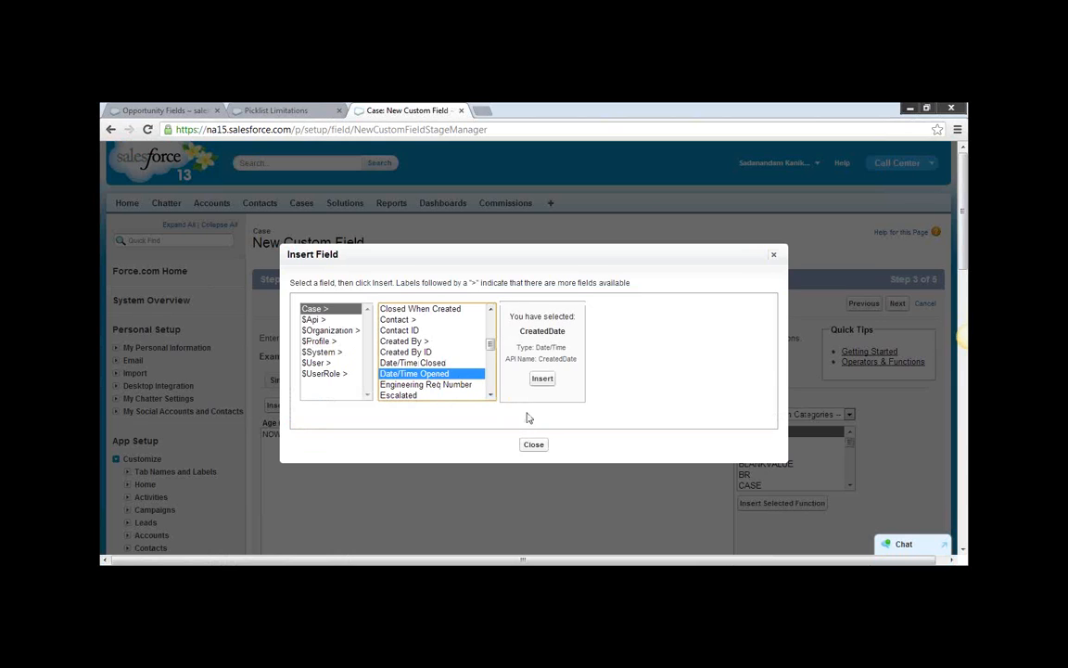
click(543, 380)
scroll(401, 463, down, 3)
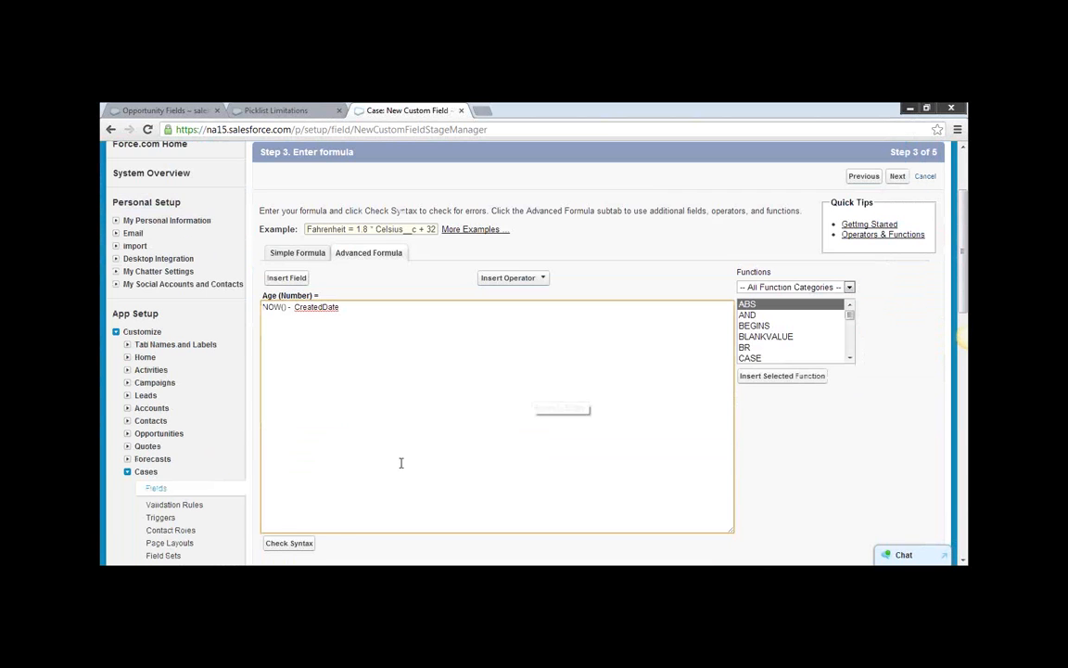
click(296, 542)
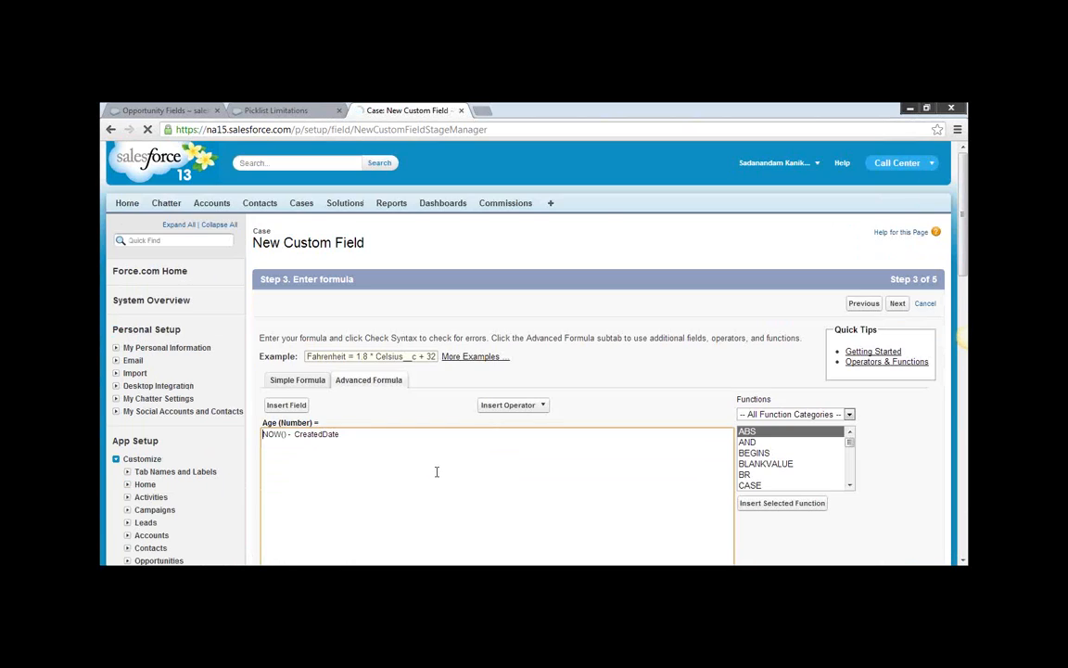
scroll(438, 471, down, 1)
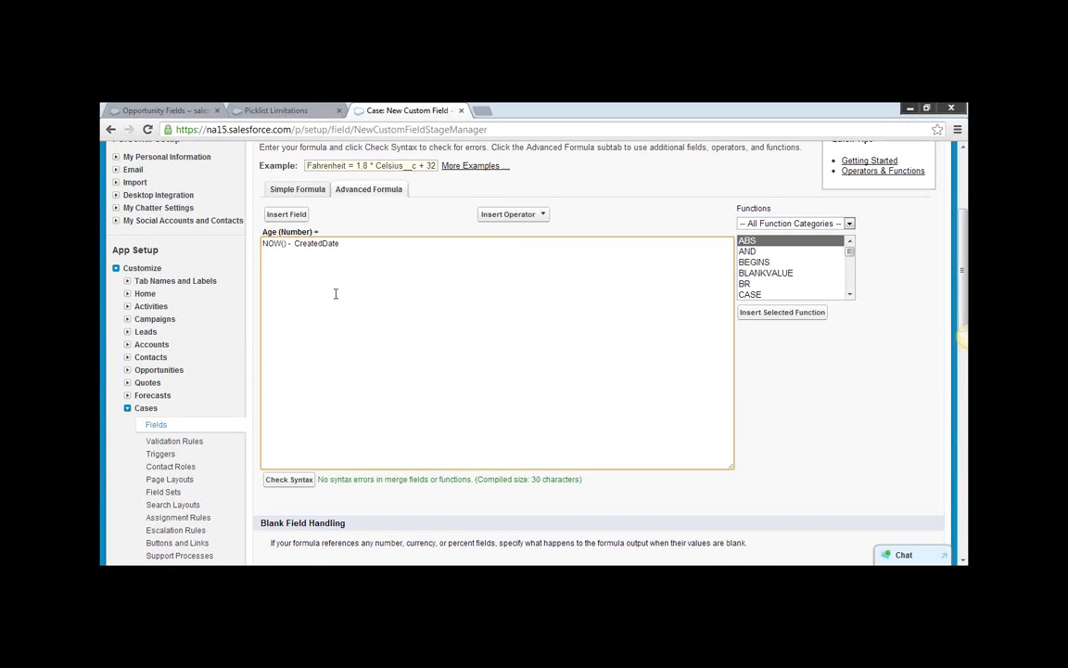
Accept the default blank handling, field-level security and page layouts for the Age field, and save it.
triple_click(364, 251)
click(501, 314)
scroll(501, 320, down, 2)
scroll(502, 320, down, 1)
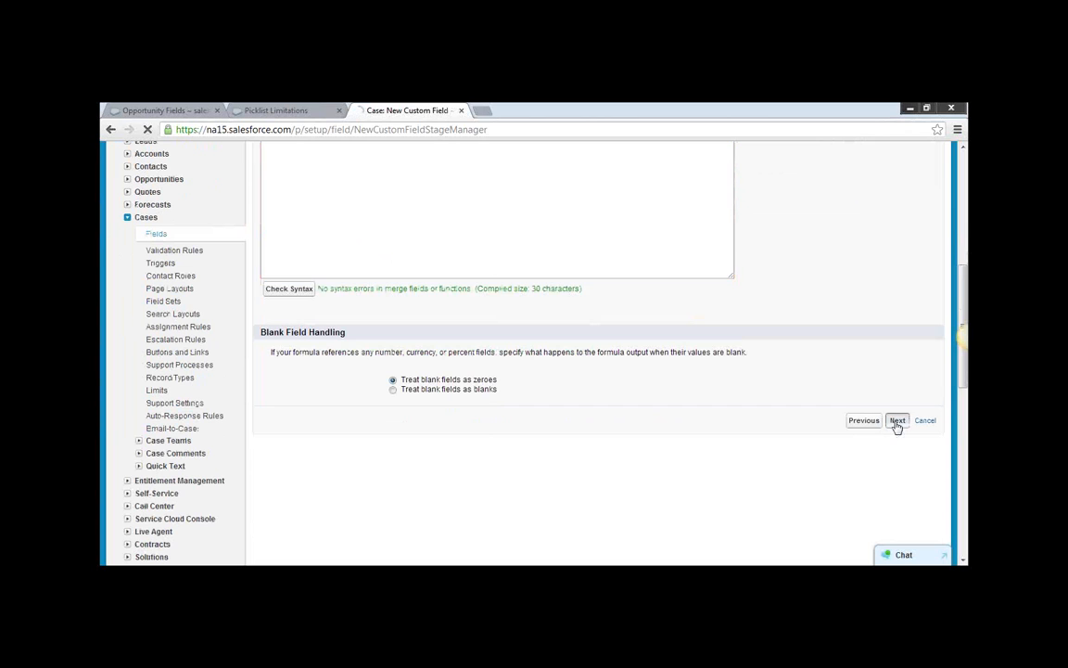
click(897, 422)
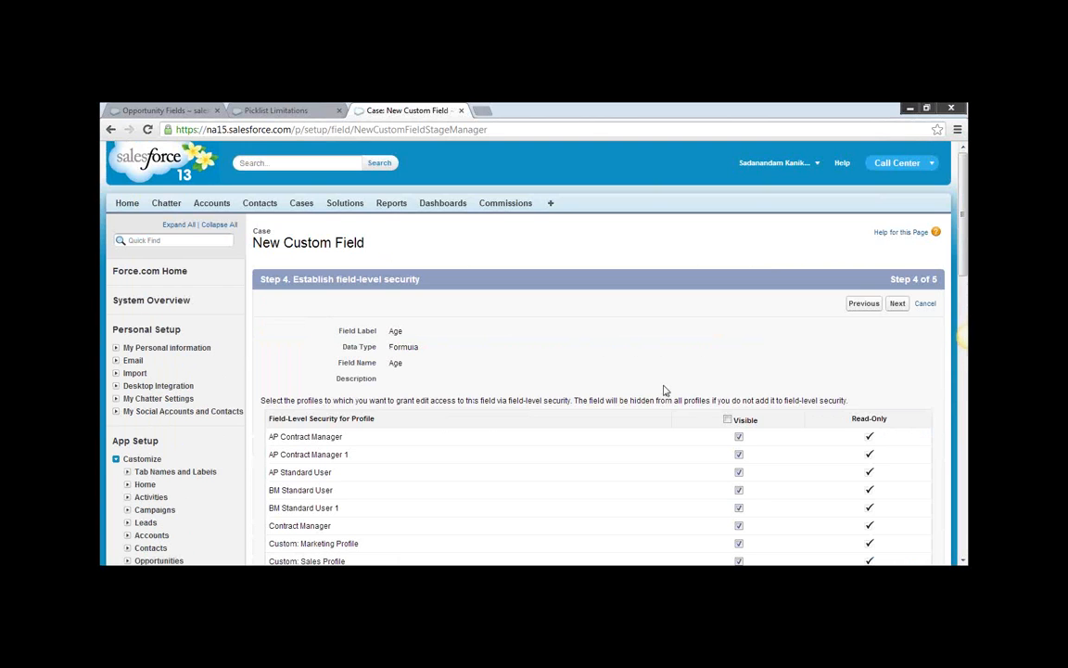
scroll(663, 389, down, 2)
scroll(663, 389, down, 1)
scroll(889, 310, up, 3)
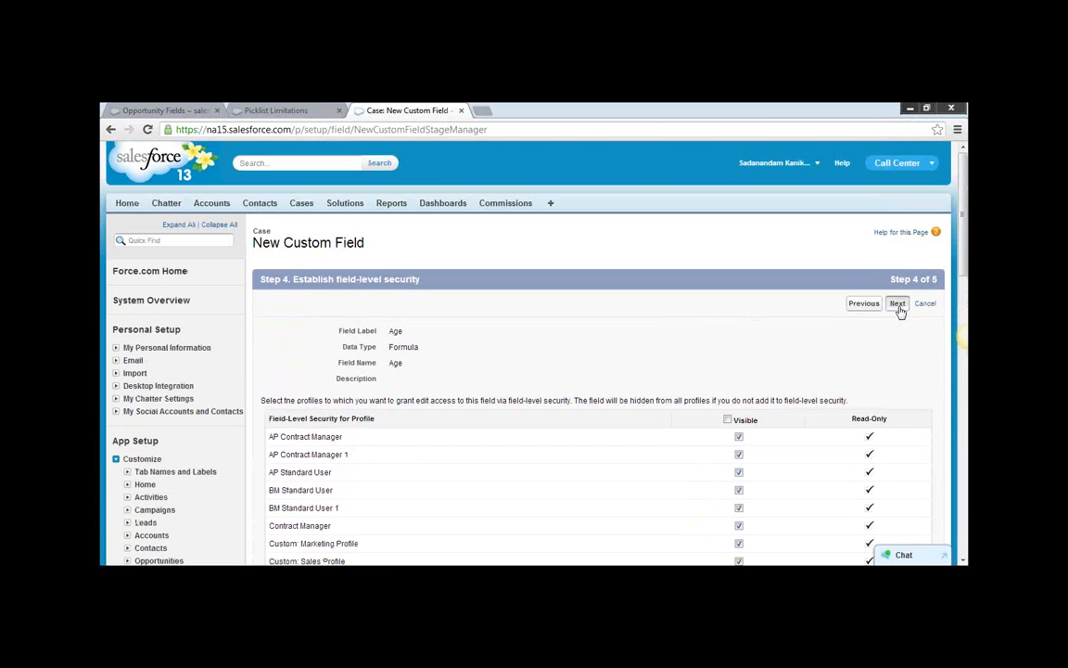
click(898, 310)
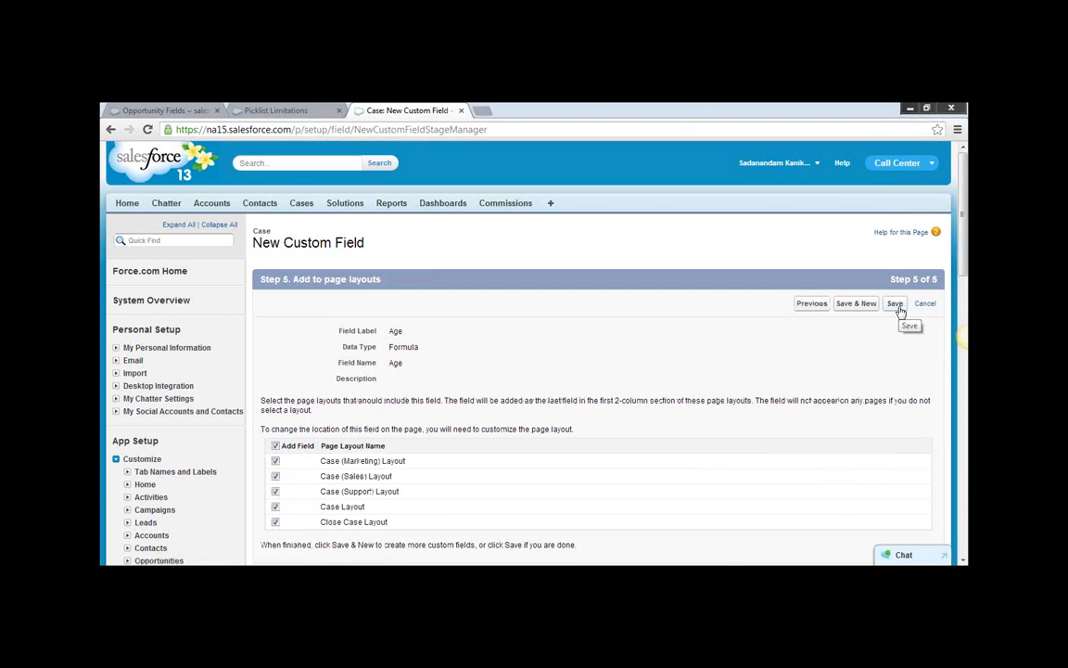
click(895, 305)
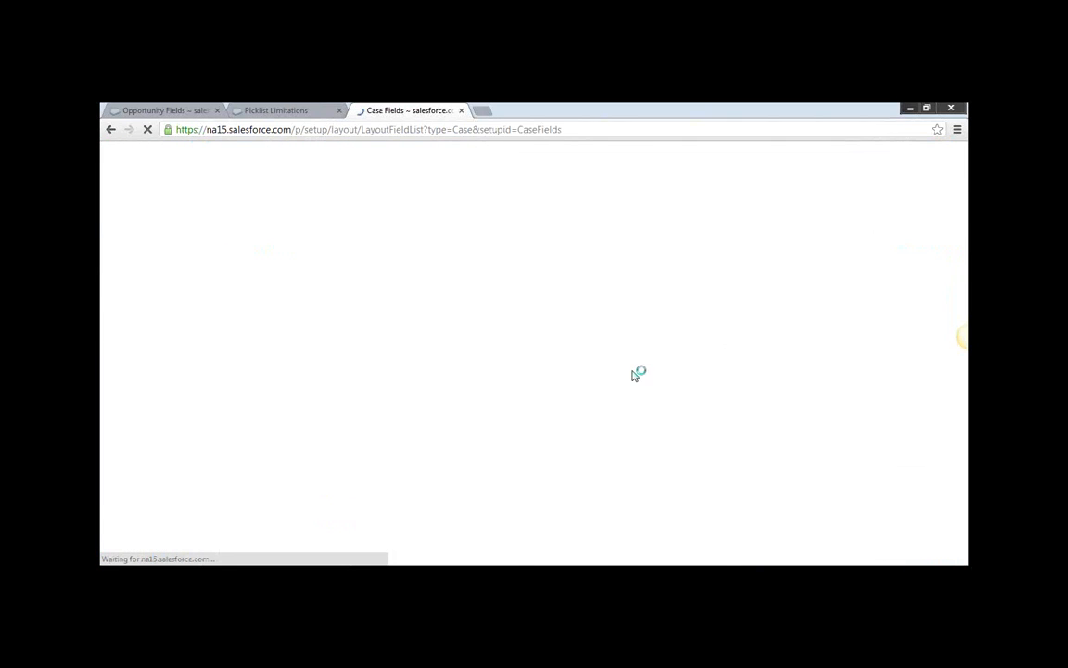
Open the recent case about electrical wiring installation for GC5060 and compare its Age value with its creation date.
scroll(588, 423, down, 2)
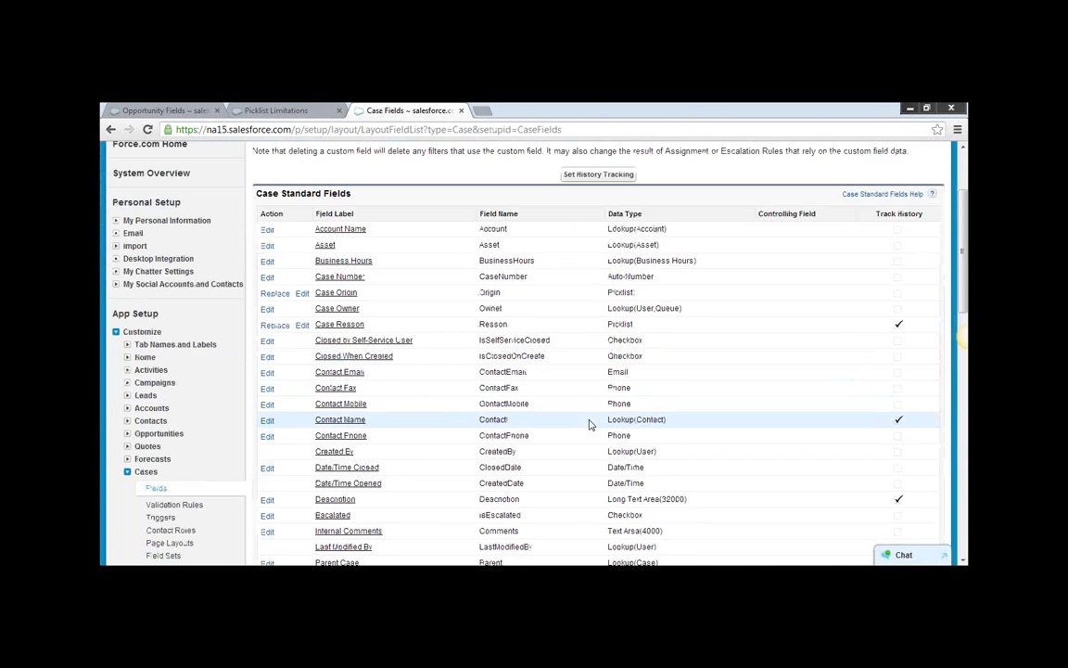
scroll(588, 424, up, 2)
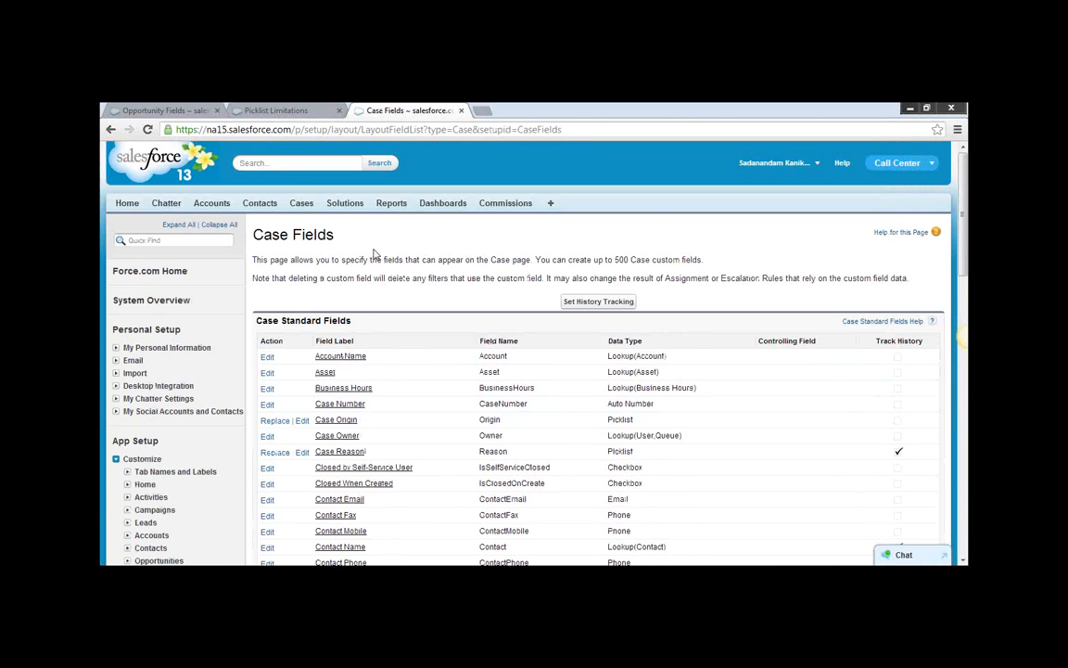
click(299, 204)
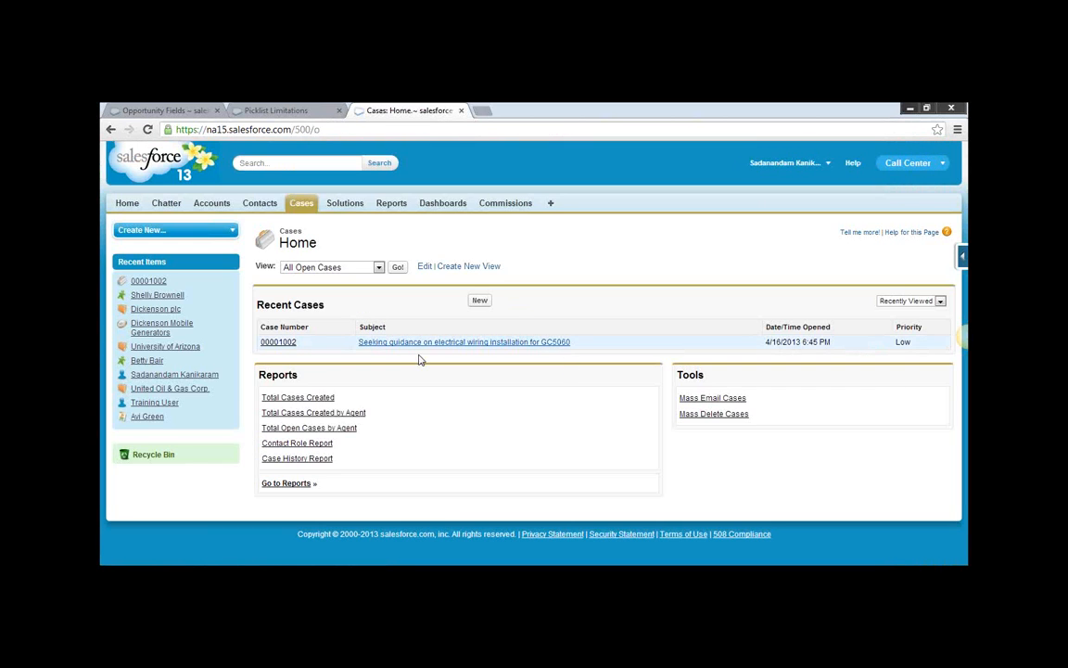
click(289, 347)
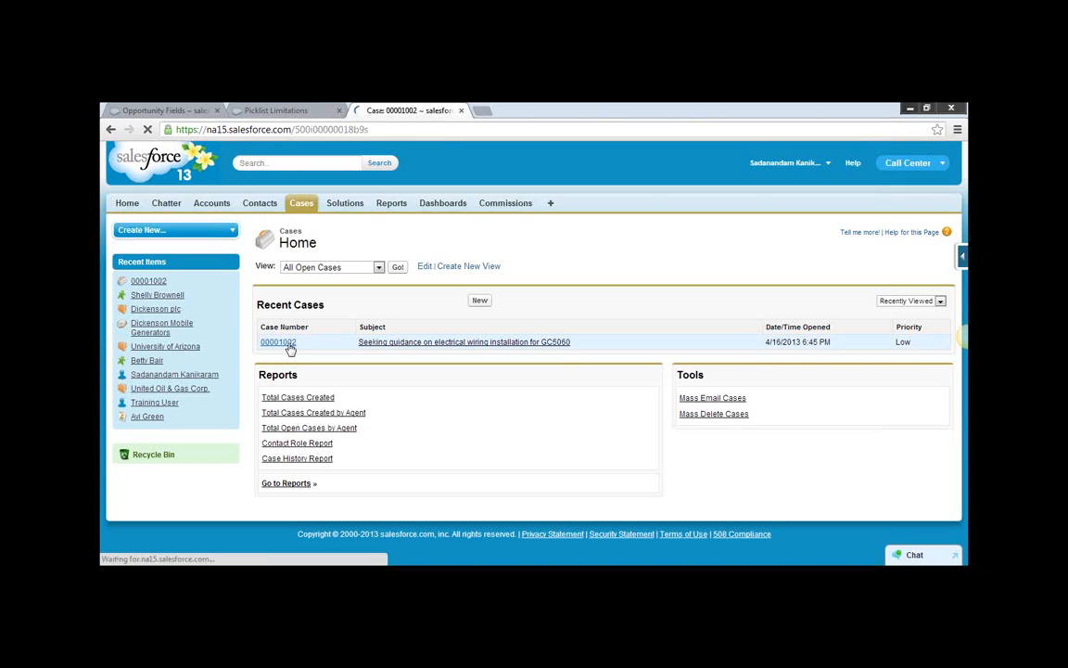
scroll(646, 448, down, 3)
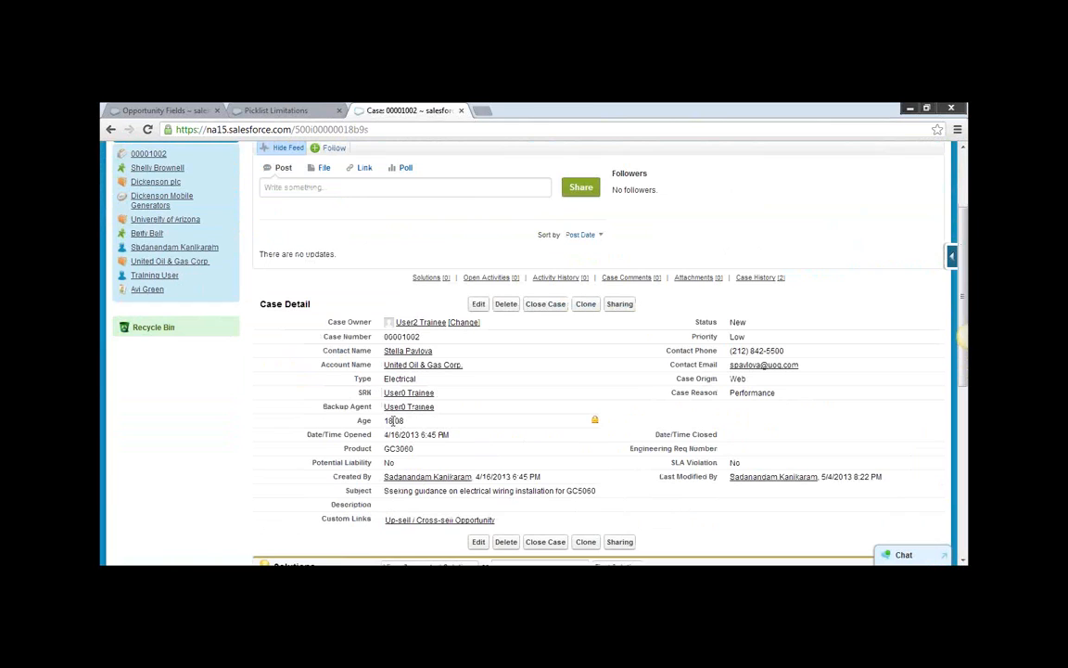
double_click(385, 420)
click(413, 422)
double_click(386, 422)
click(415, 426)
double_click(487, 475)
drag(394, 420, 385, 420)
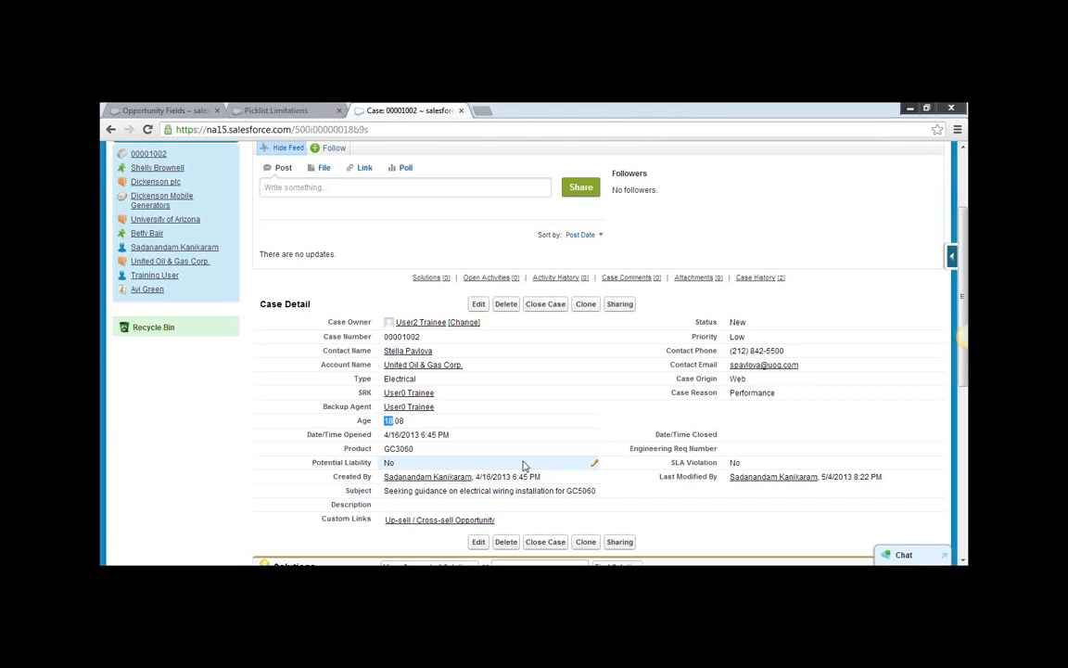
Check the case's Age value, and return to the formula entry page of the Age field.
drag(407, 422, 391, 420)
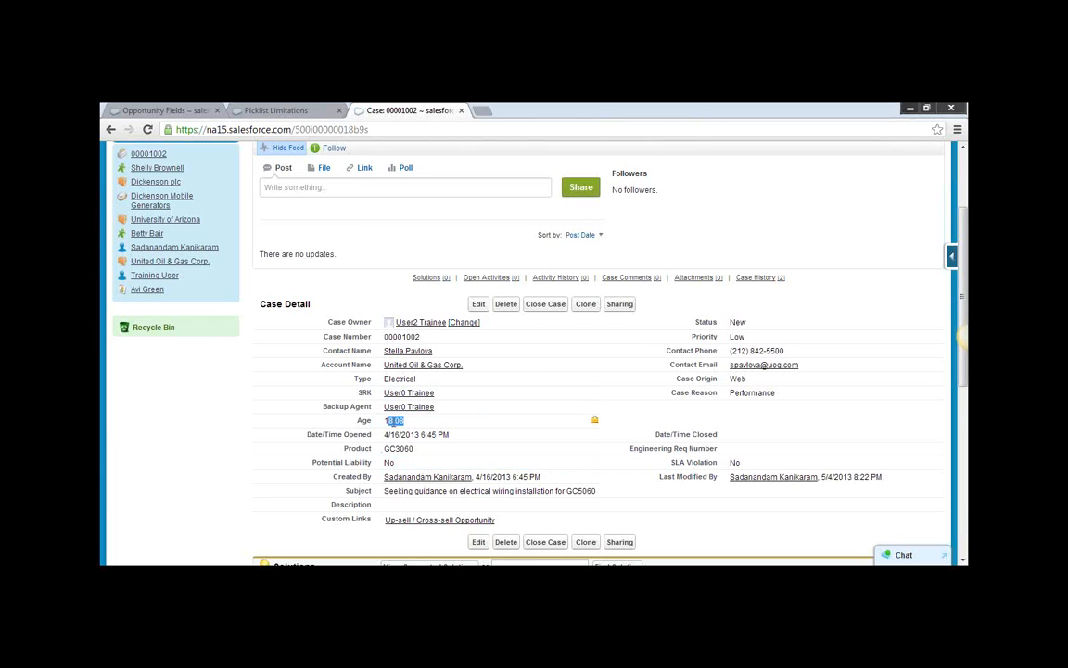
drag(384, 423, 419, 418)
click(112, 131)
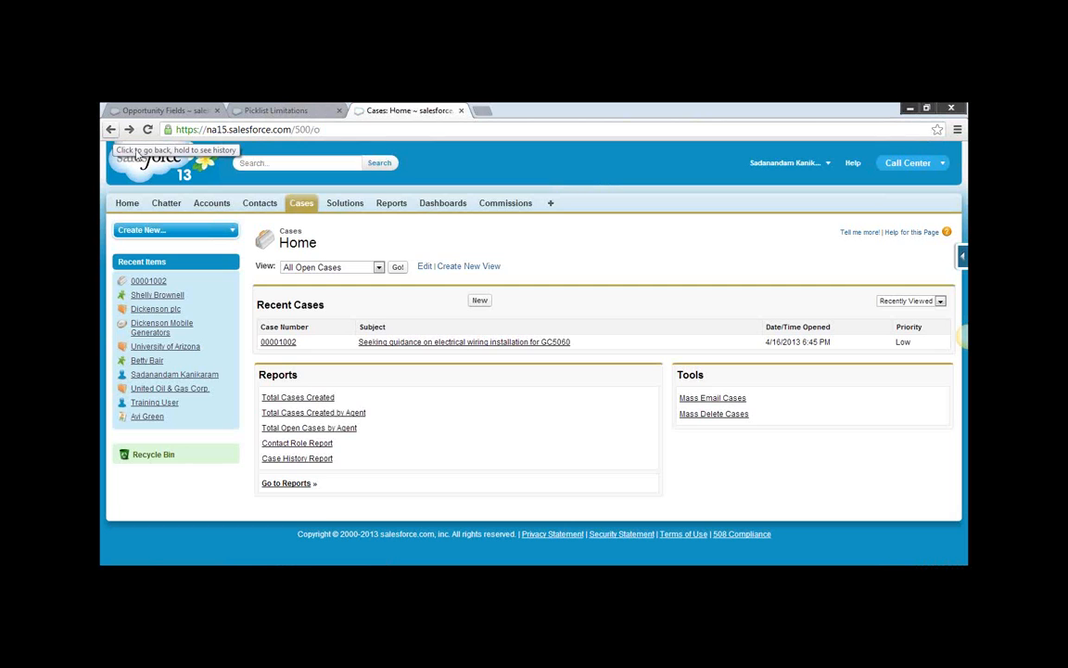
click(110, 131)
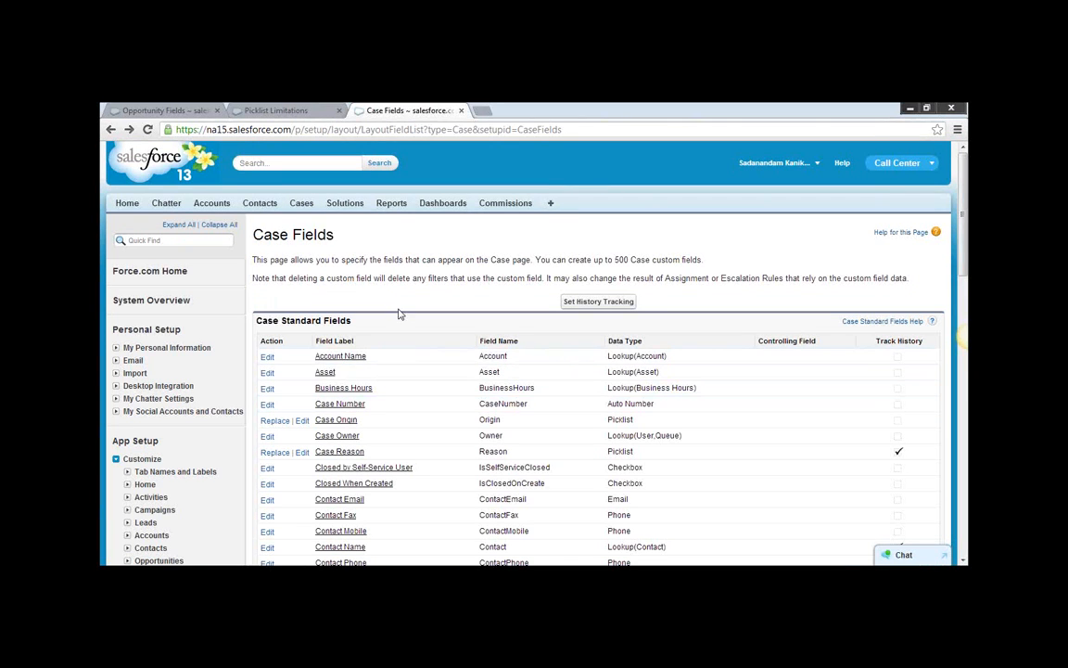
click(110, 131)
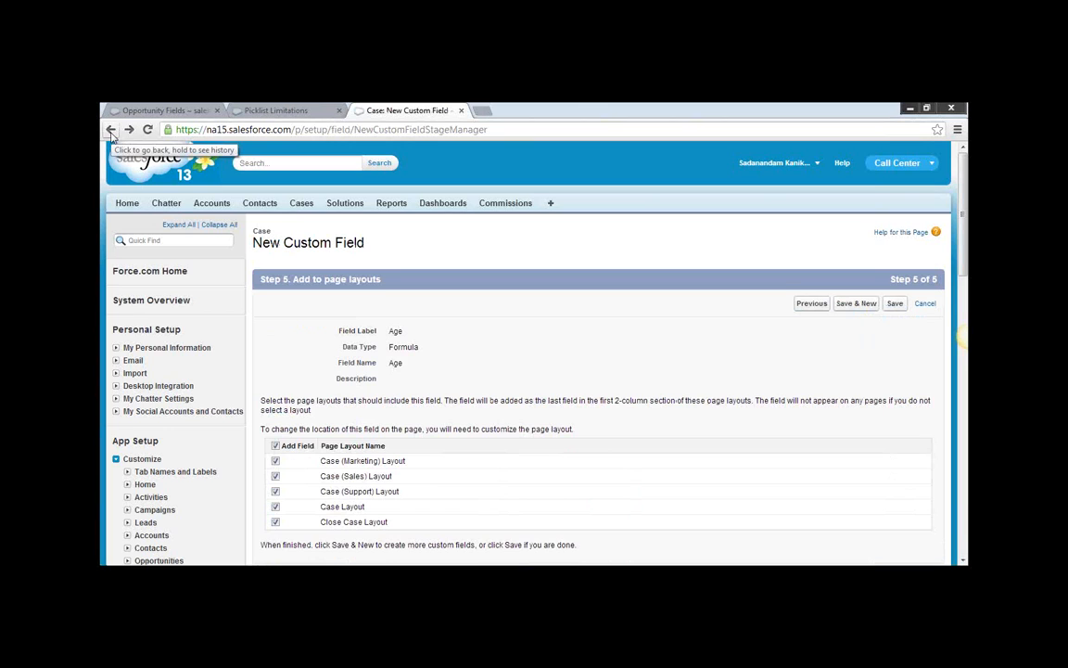
click(111, 130)
click(110, 131)
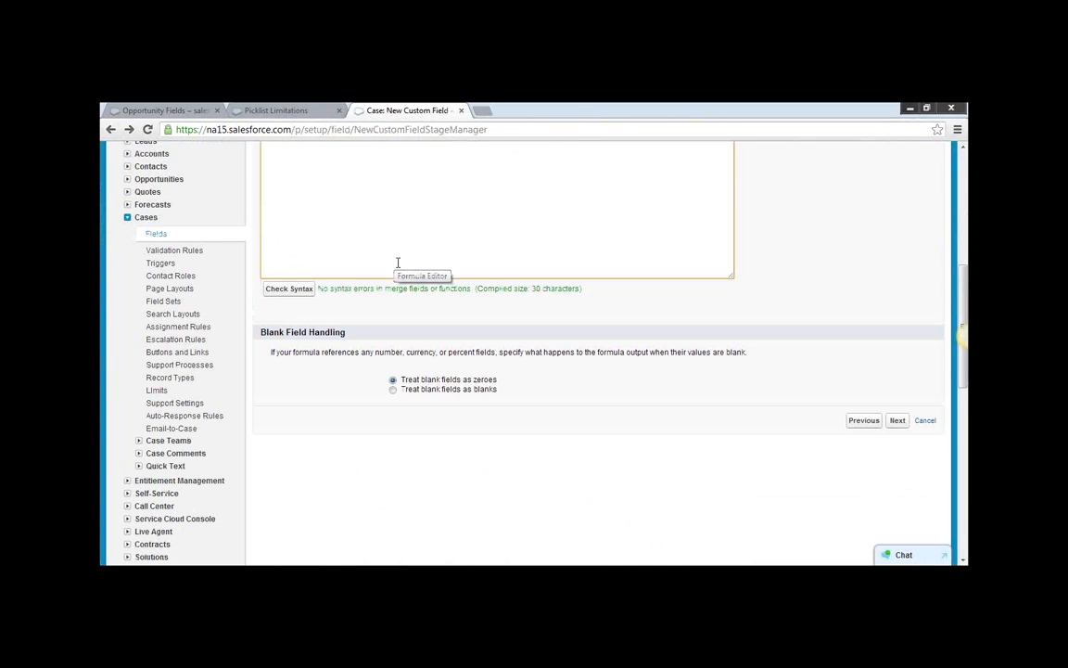
scroll(398, 263, up, 1)
scroll(398, 263, up, 1)
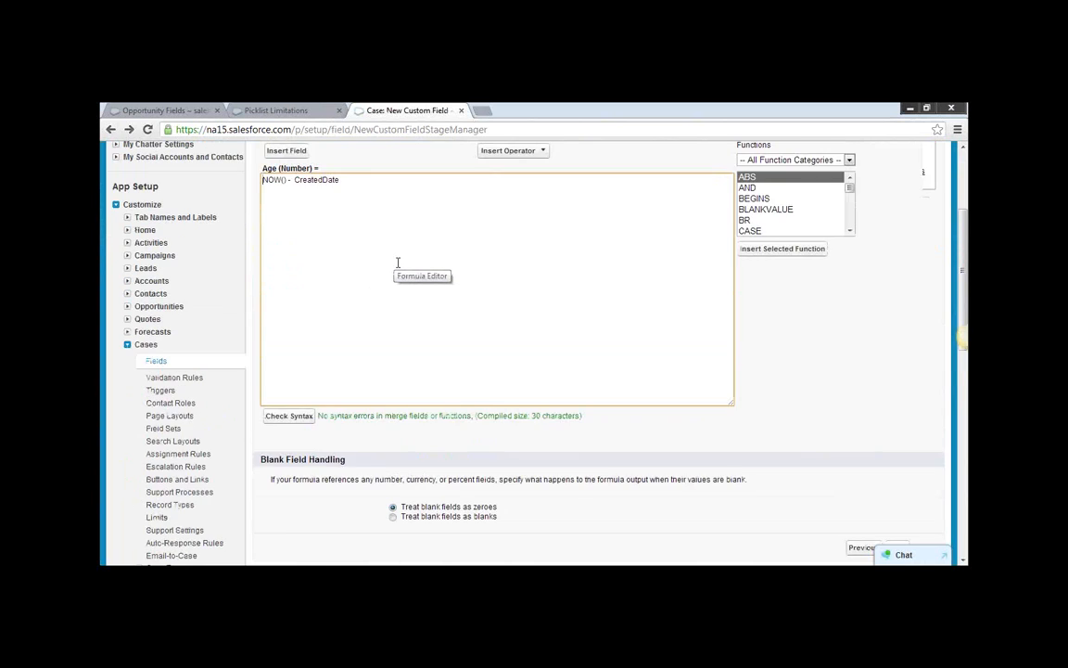
scroll(397, 263, up, 1)
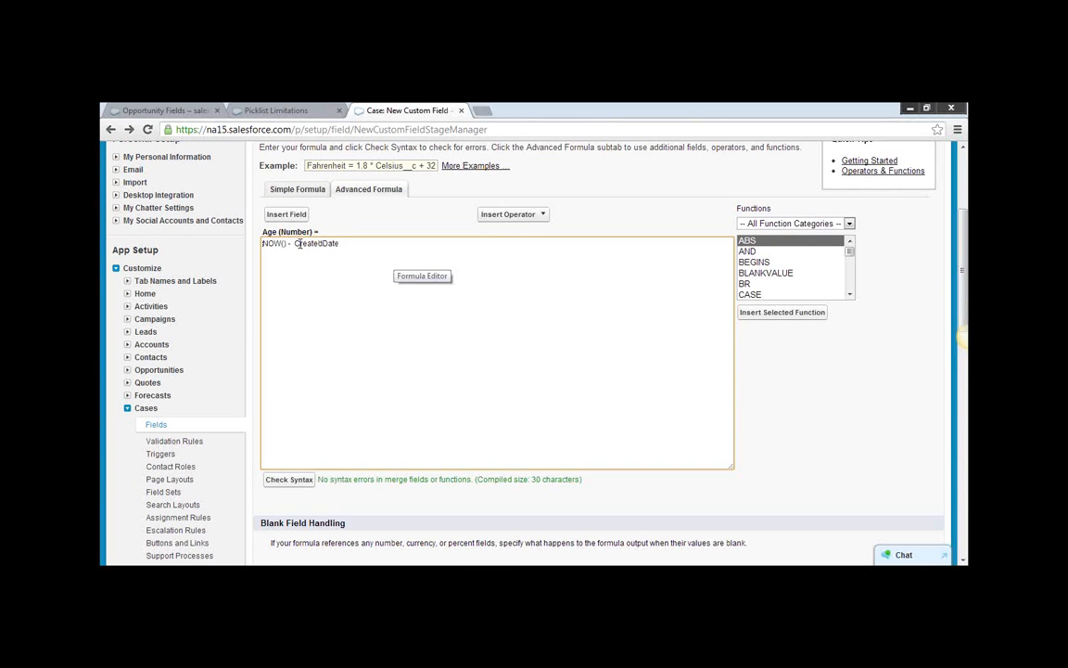
Replace NOW() with TODAY() in the Age formula and check its syntax.
drag(285, 243, 257, 218)
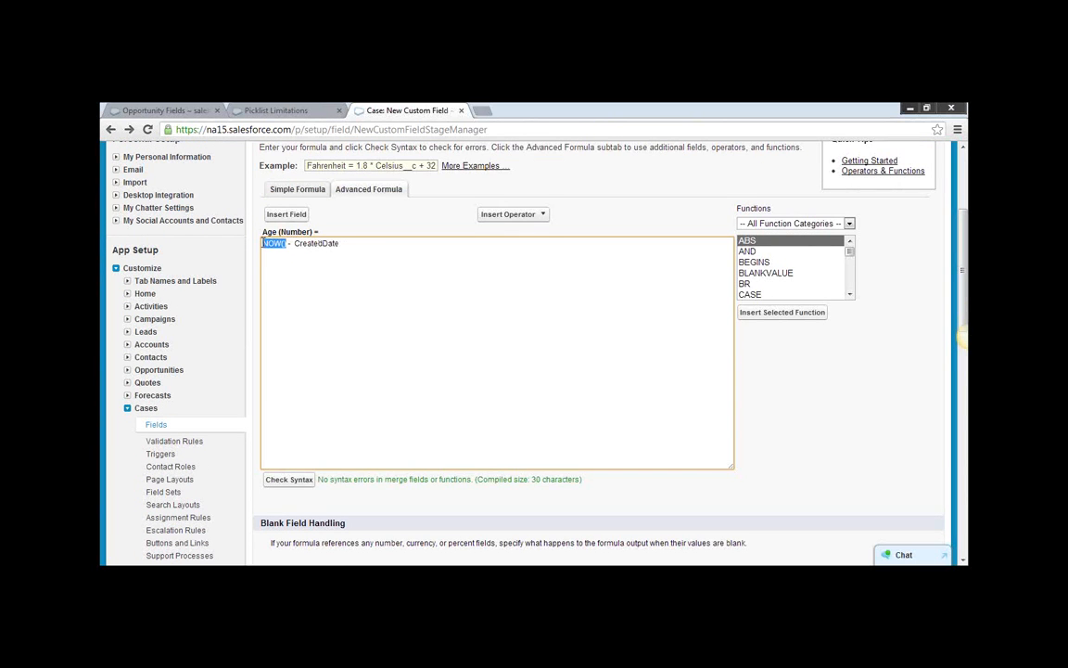
text(TODA)
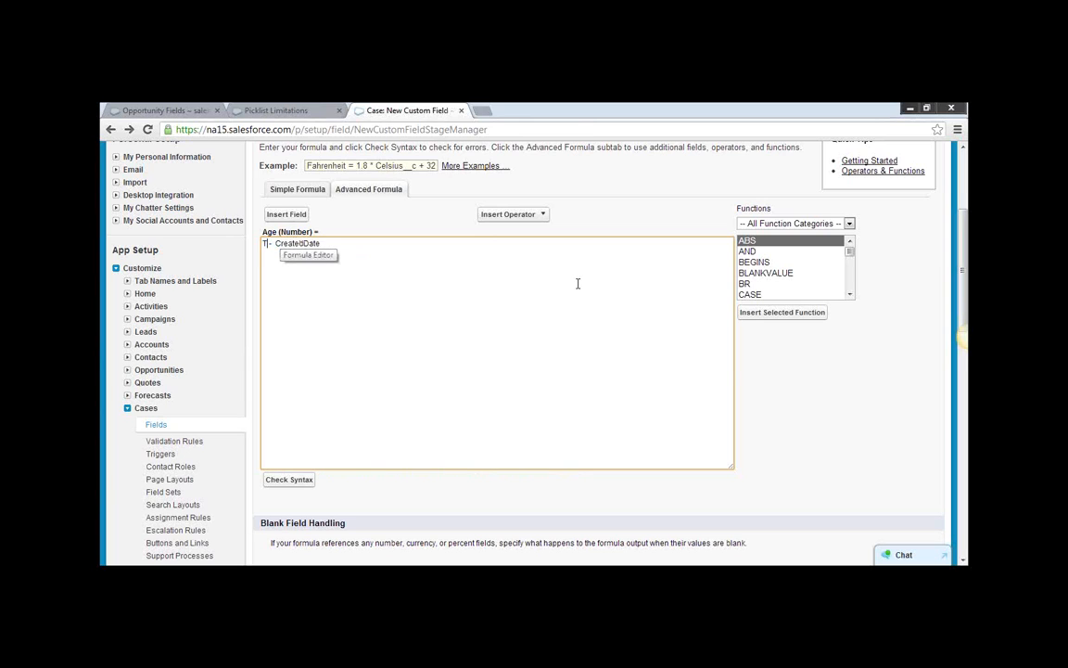
text(Y())
click(283, 481)
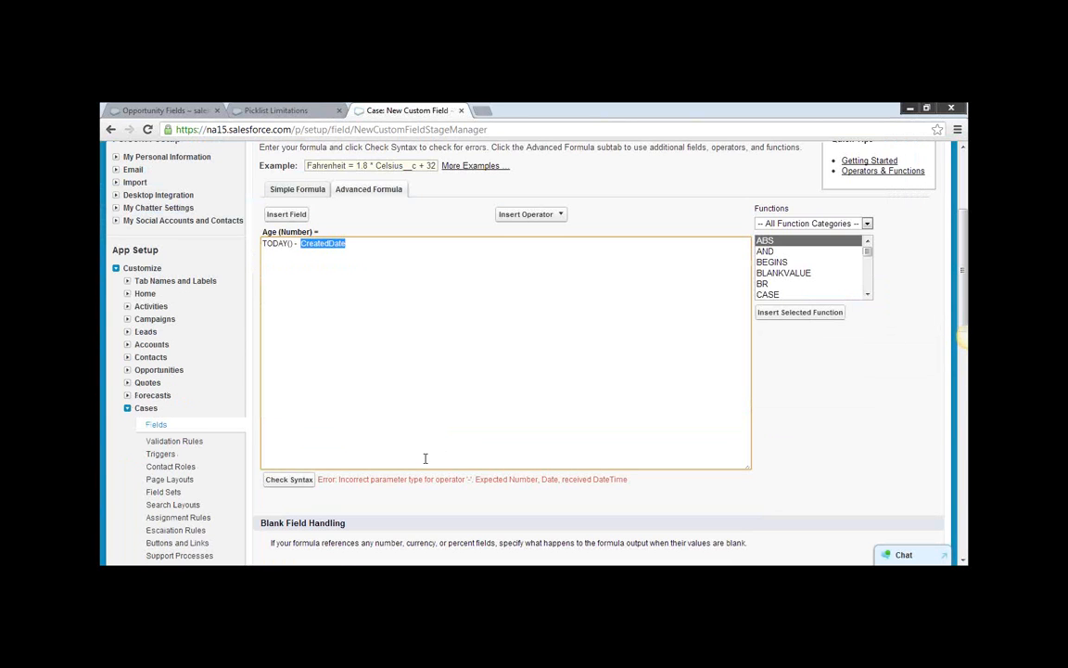
Write the example subtraction 3/5/12 - 4/7/11: 13:00:00 below the formula, leaving blank space between them.
click(340, 244)
click(362, 244)
key(Return)
key(Return)
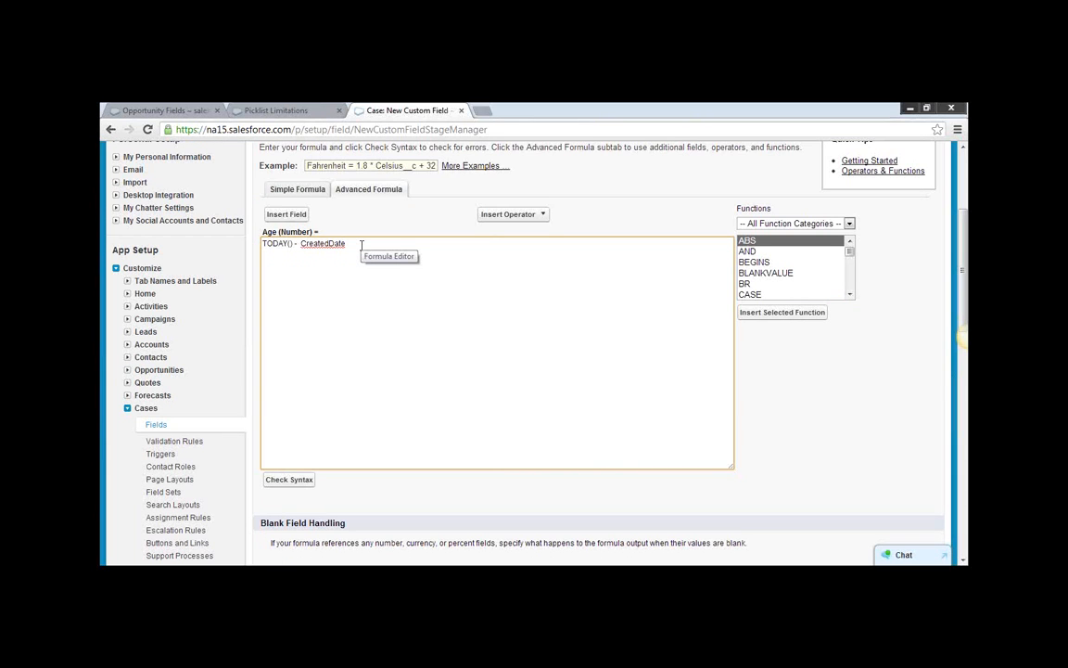
text(Numner - Cna)
key(BackSpace)
key(BackSpace)
key(BackSpace)
key(BackSpace)
key(BackSpace)
key(BackSpace)
key(BackSpace)
key(BackSpace)
key(BackSpace)
key(BackSpace)
key(BackSpace)
key(BackSpace)
key(BackSpace)
key(BackSpace)
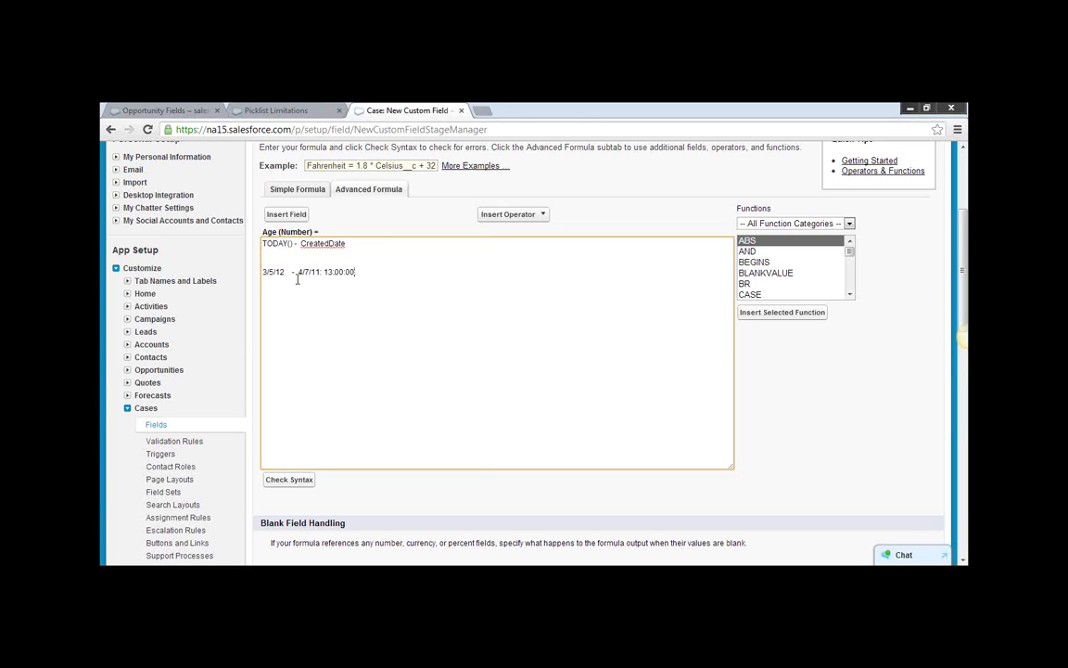
drag(362, 270, 302, 272)
click(319, 272)
key(BackSpace)
drag(285, 272, 259, 273)
Delete the example subtraction, change TODAY() back to NOW() in the formula, and check the syntax.
drag(356, 272, 258, 269)
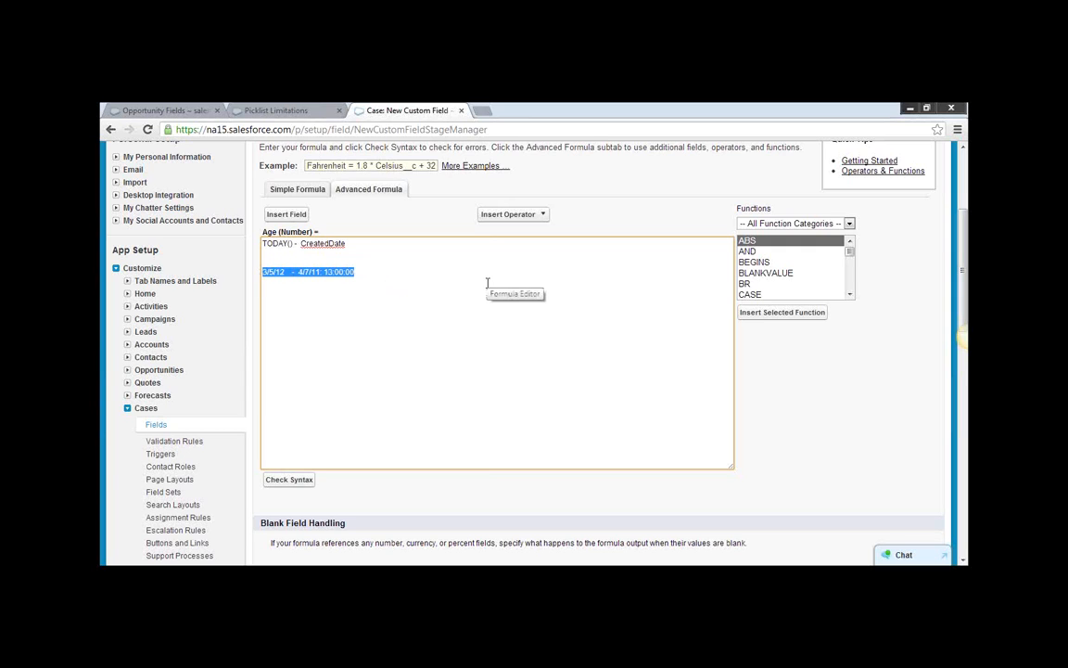
key(BackSpace)
drag(293, 244, 262, 244)
text(NOW())
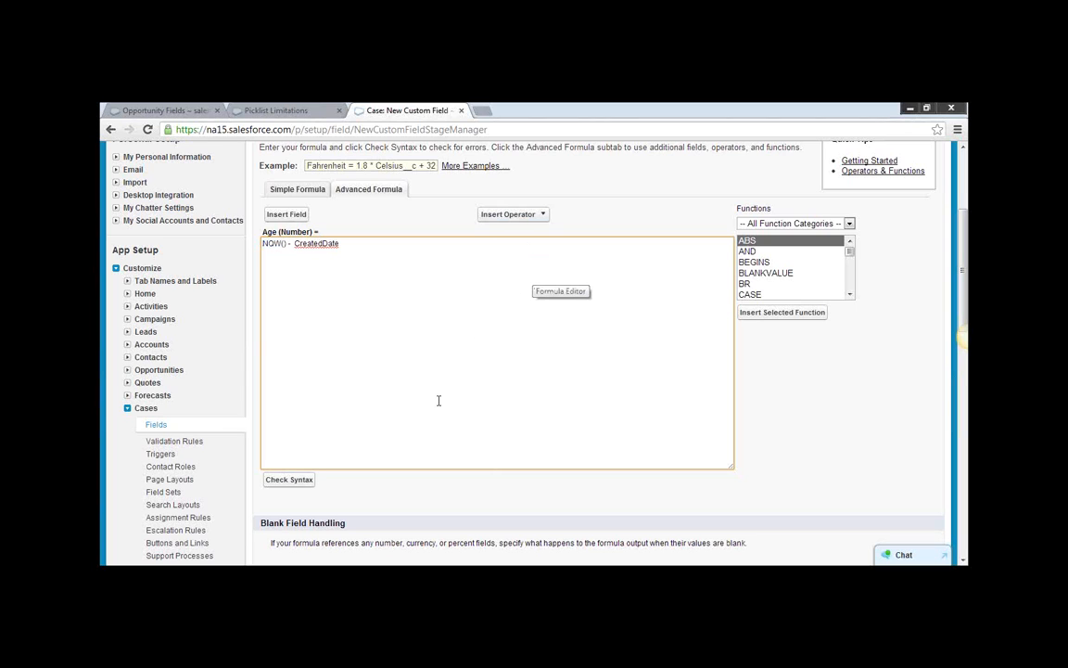
click(850, 295)
click(850, 295)
click(850, 295)
click(850, 295)
click(851, 295)
click(851, 295)
click(850, 295)
click(850, 295)
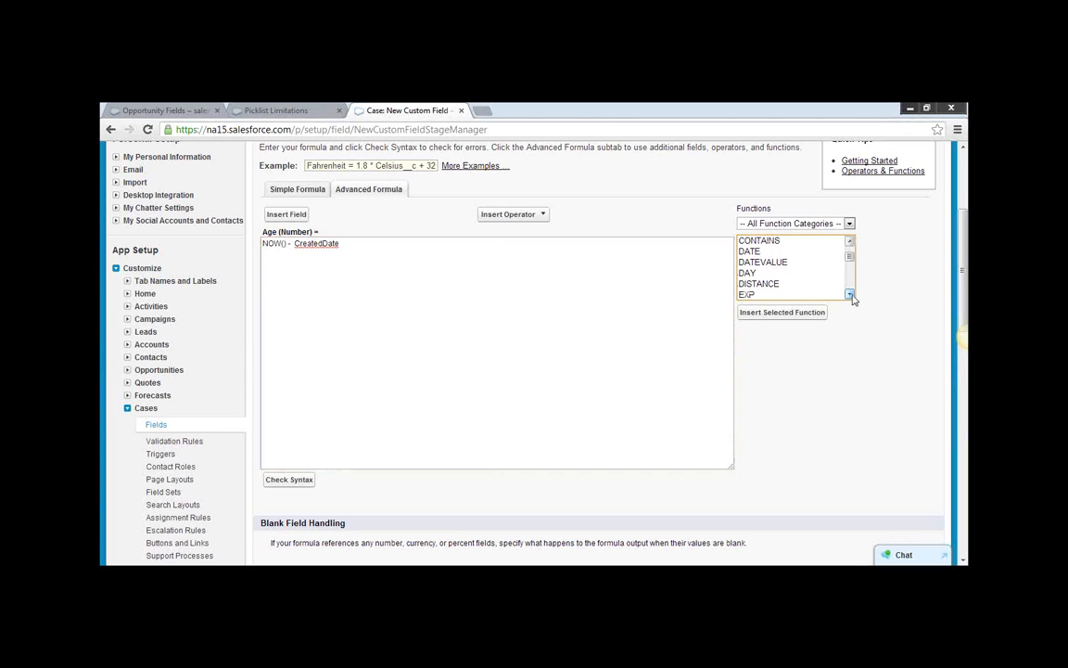
click(300, 480)
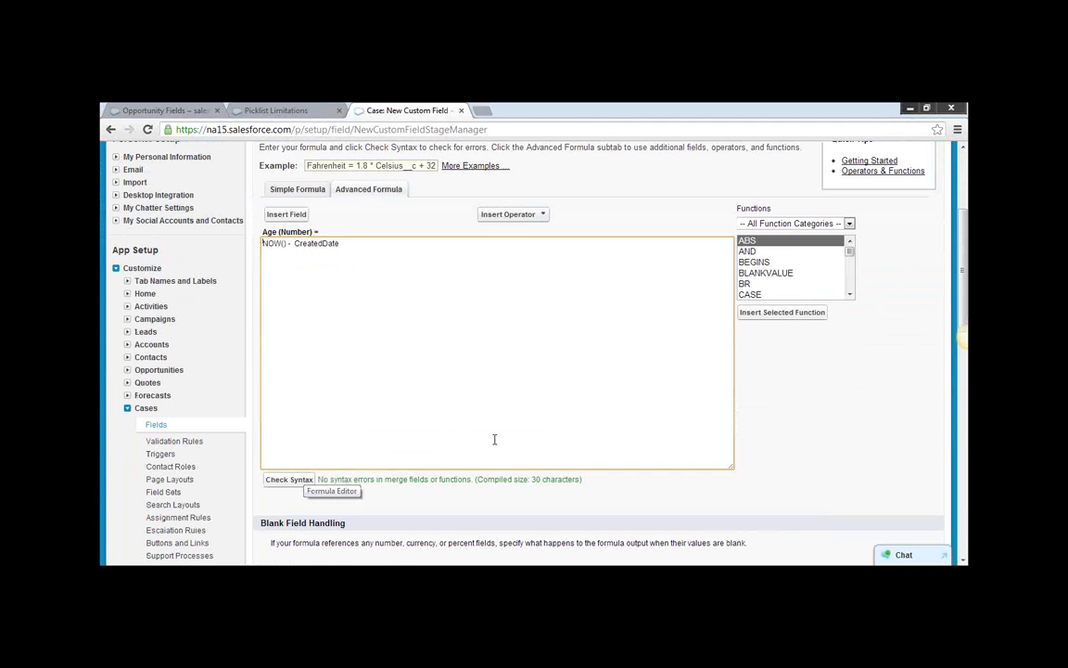
Read the description of the BR function and review the blank field handling options for the formula.
scroll(556, 422, down, 3)
scroll(705, 371, up, 2)
scroll(649, 357, up, 3)
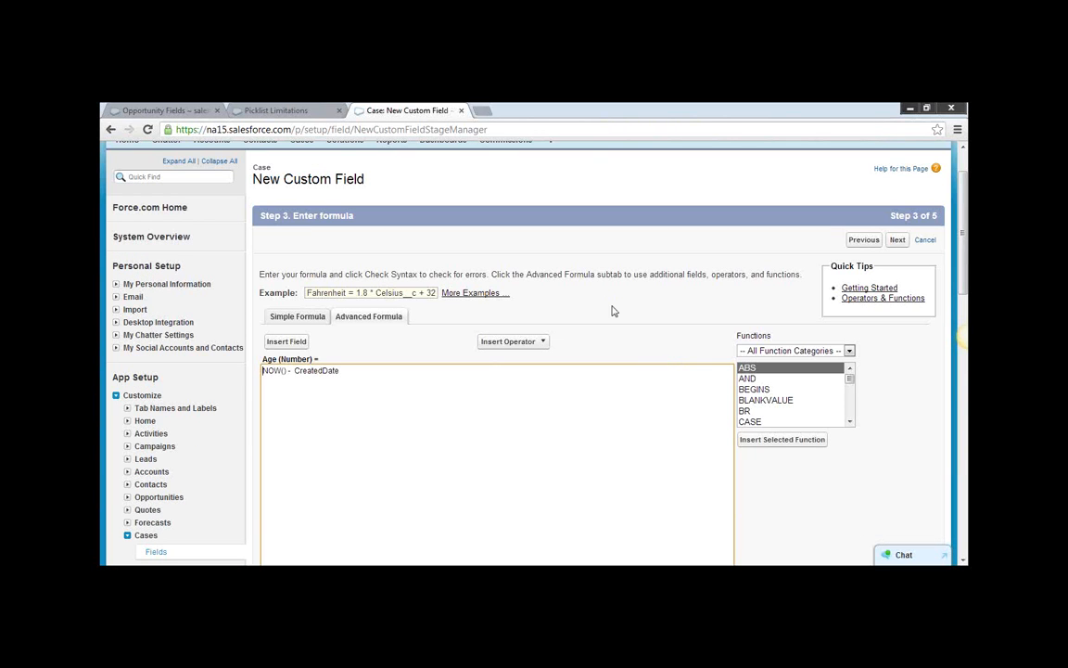
click(758, 411)
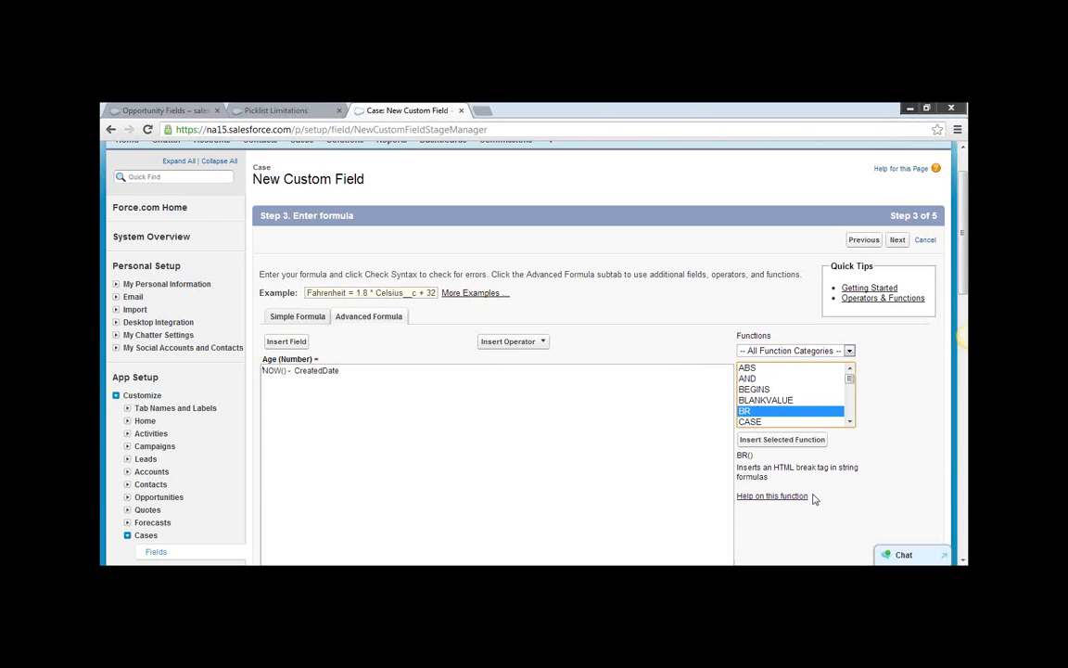
scroll(792, 394, down, 2)
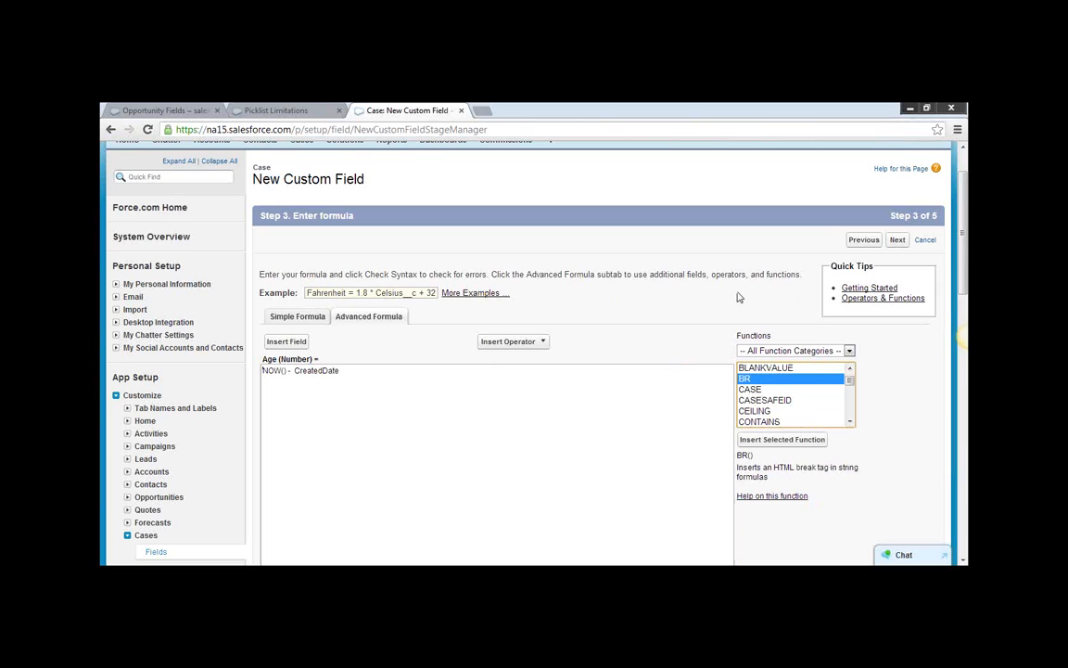
drag(963, 281, 962, 357)
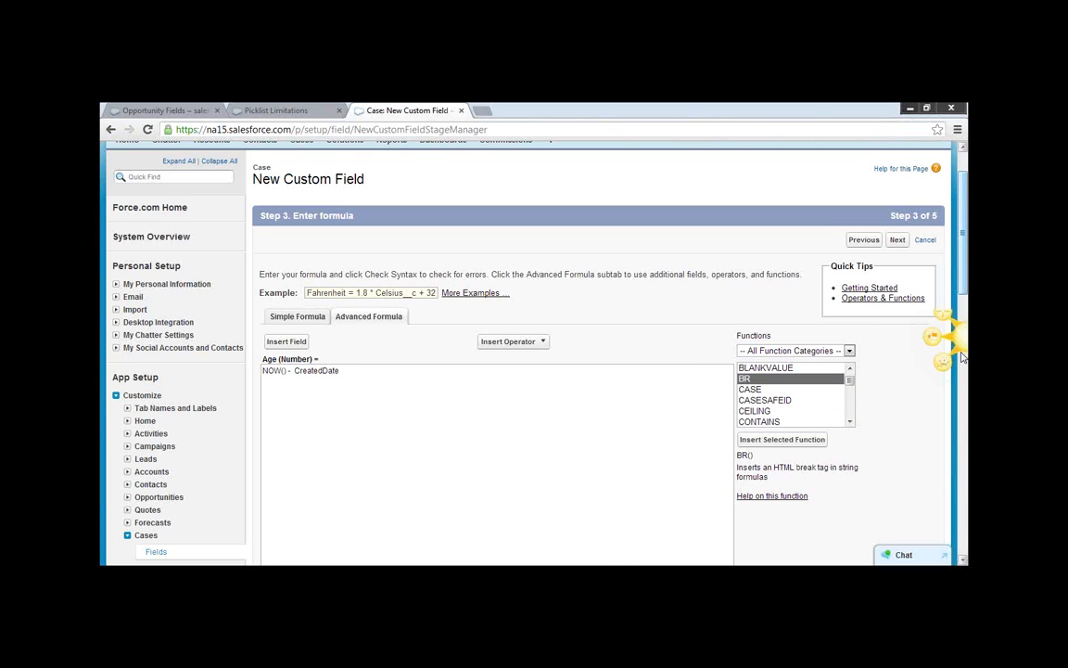
drag(966, 282, 962, 366)
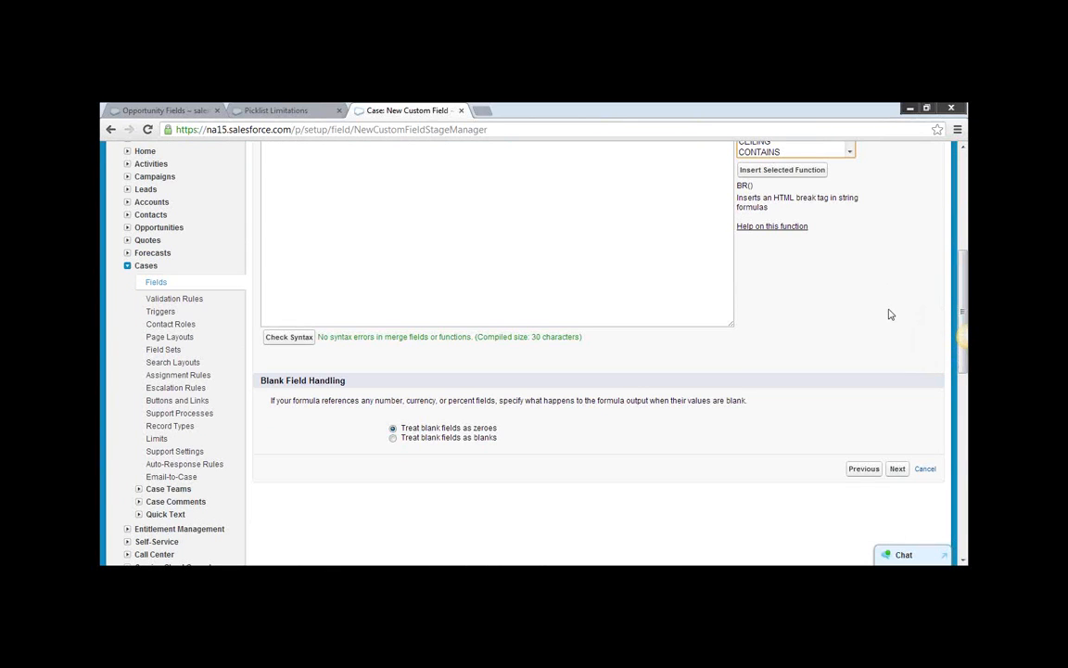
scroll(829, 340, up, 3)
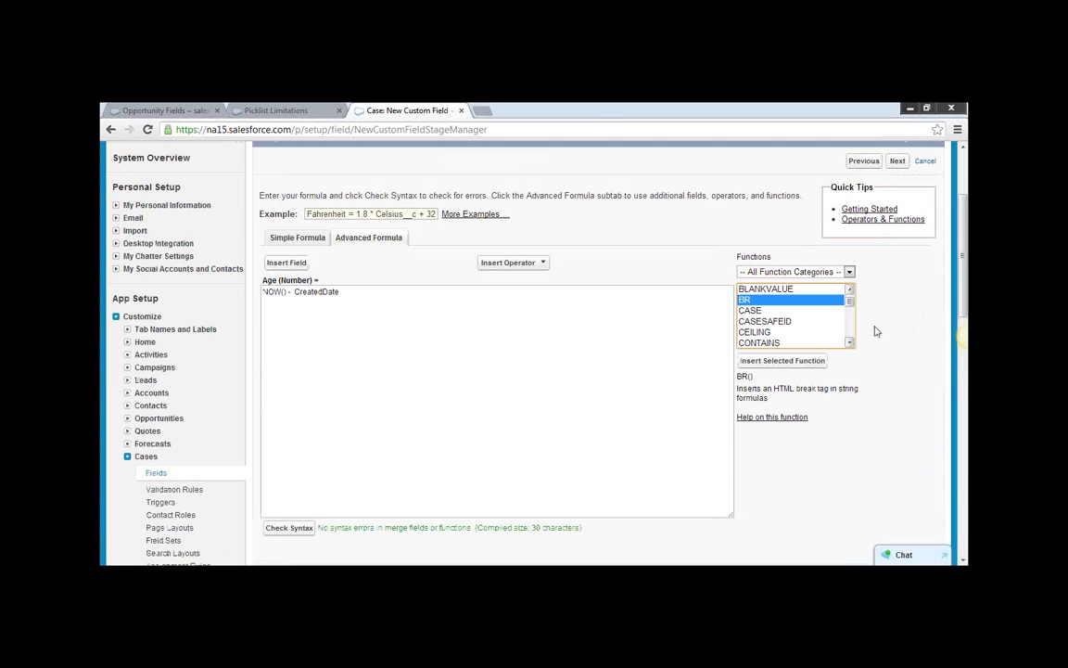